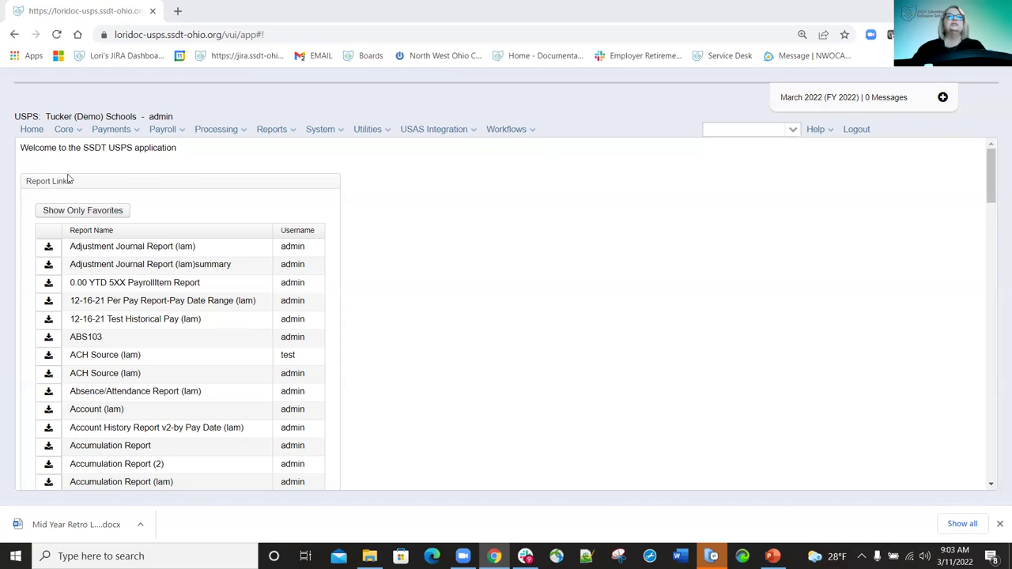
Open Core > Position to list every employee position record.
{"action": "left_click", "coordinate": [79, 131]}
{"action": "left_click", "coordinate": [79, 355]}
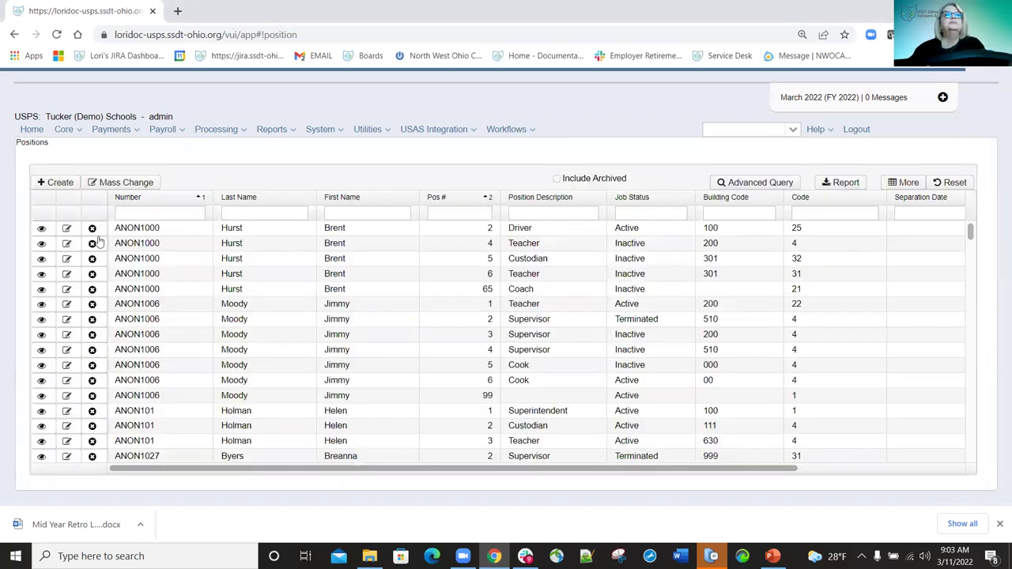
Open the Driver position (Pos # 2) from the first grid row for editing.
{"action": "left_click", "coordinate": [65, 228]}
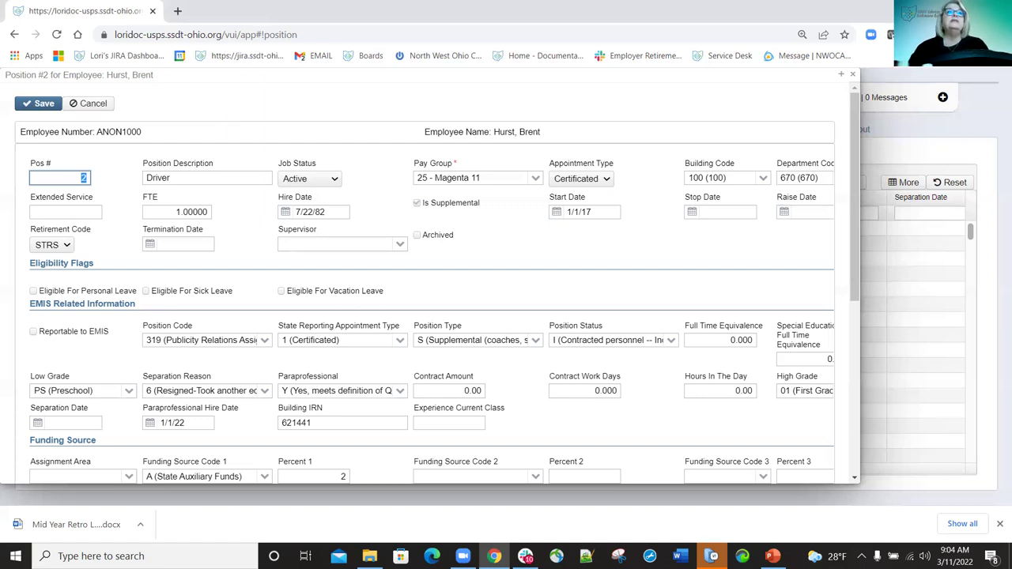
Set the Driver position's retirement code to blank (None) and save the record.
{"action": "left_click", "coordinate": [68, 246]}
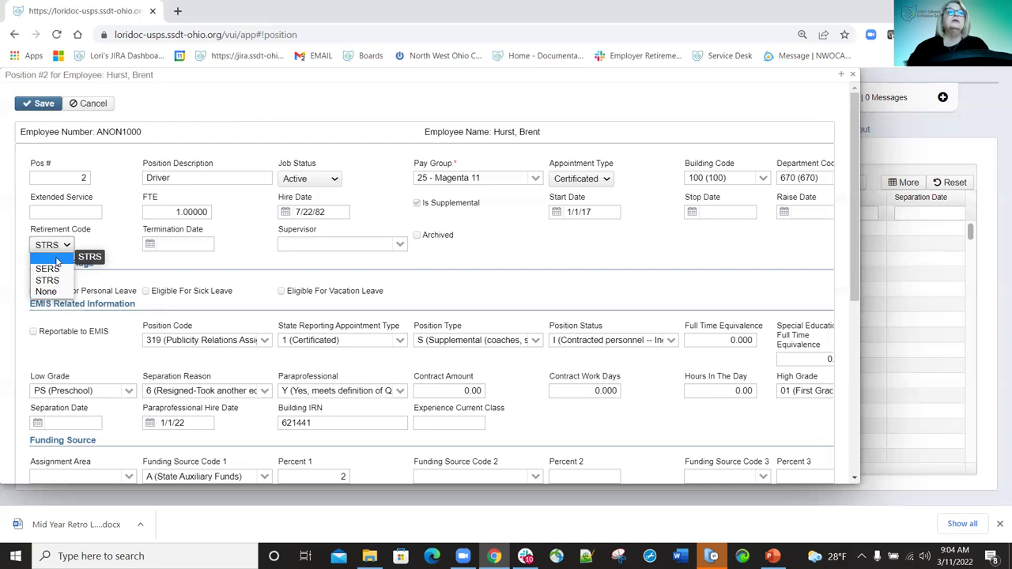
{"action": "left_click", "coordinate": [59, 259]}
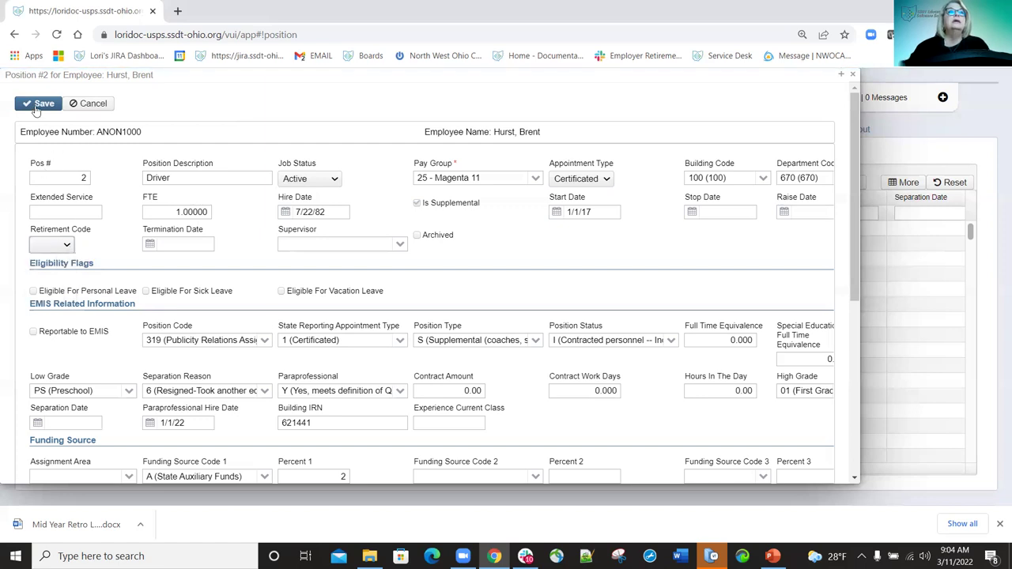
{"action": "left_click", "coordinate": [44, 105]}
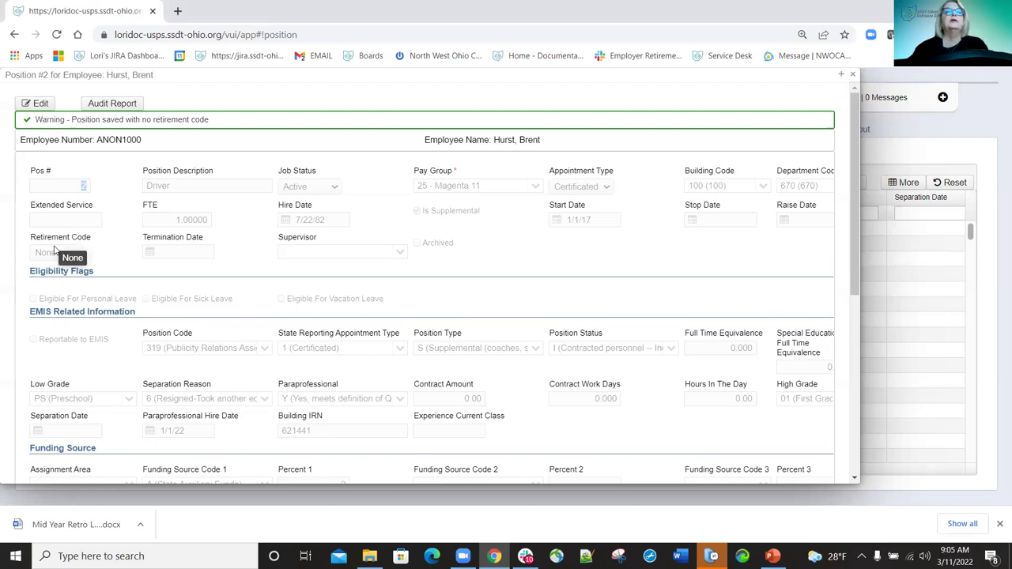
Re-edit the Driver position and bring up its EMIS details (position code 319, separation reason 6).
{"action": "left_click", "coordinate": [40, 104]}
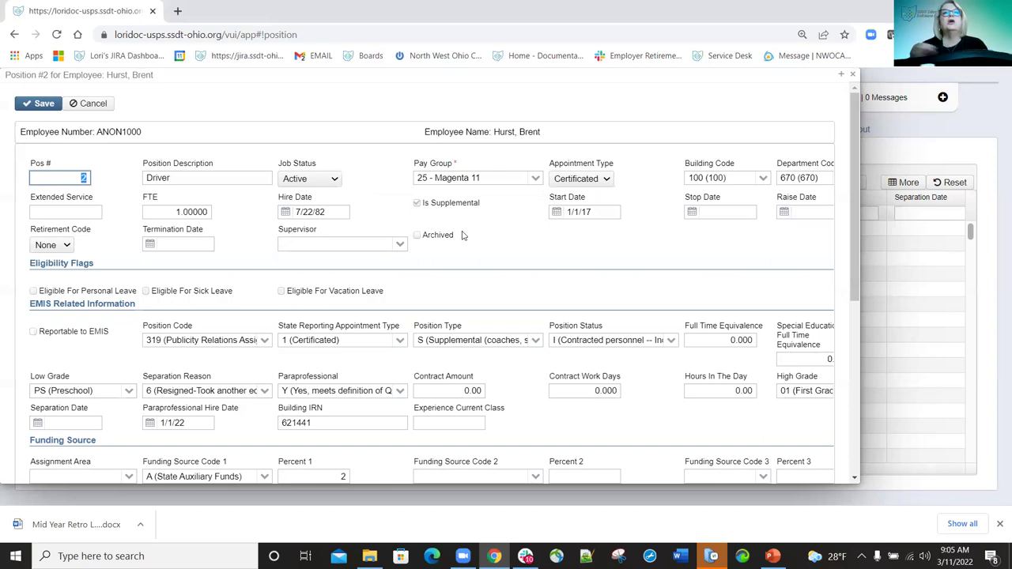
{"action": "scroll", "coordinate": [215, 307], "scroll_direction": "down", "scroll_amount": 1}
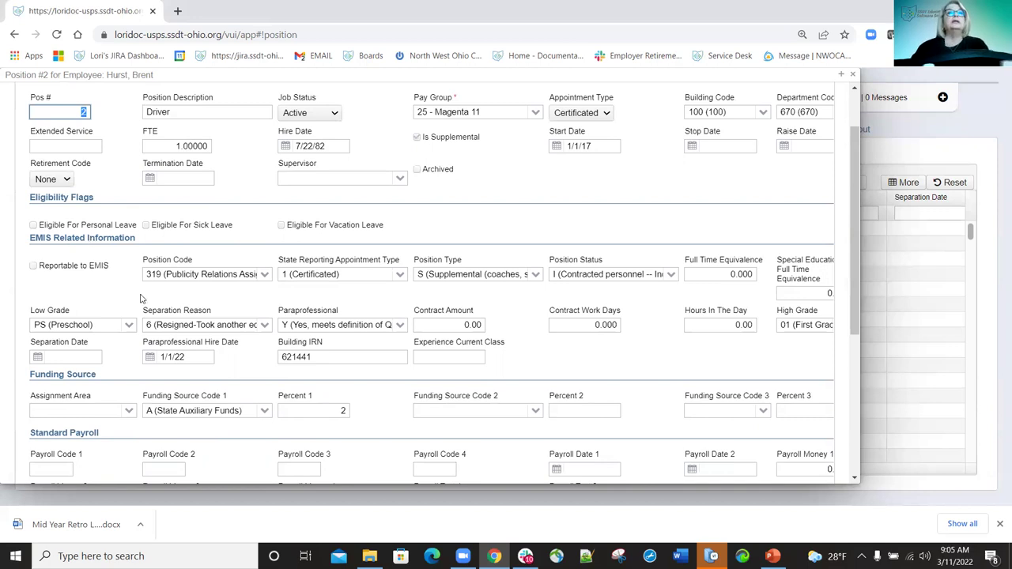
{"action": "scroll", "coordinate": [210, 247], "scroll_direction": "down", "scroll_amount": 1}
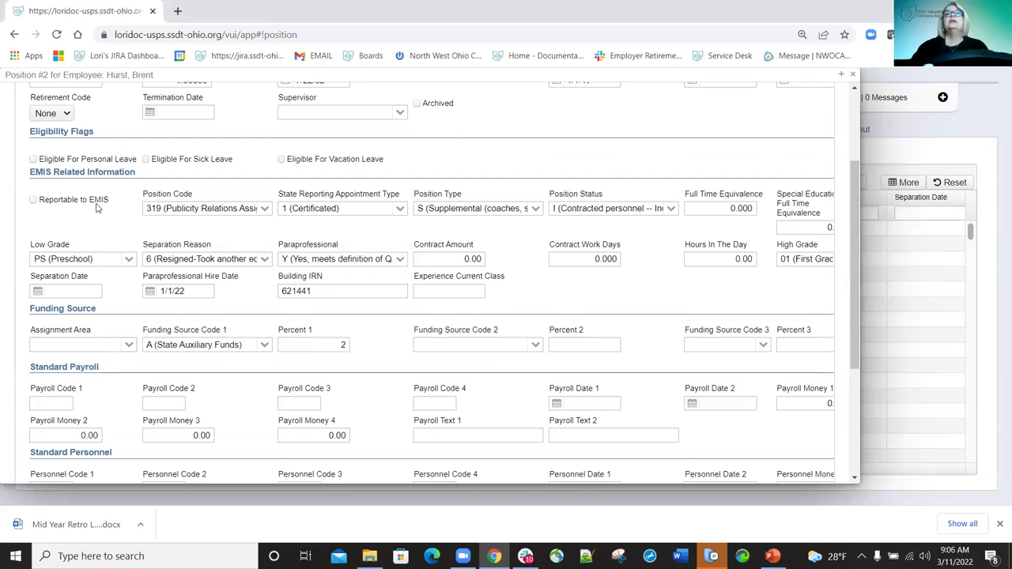
Tick Reportable to EMIS, leaving position code 319 and appointment type 1 (Certificated) unchanged.
{"action": "left_click", "coordinate": [34, 202]}
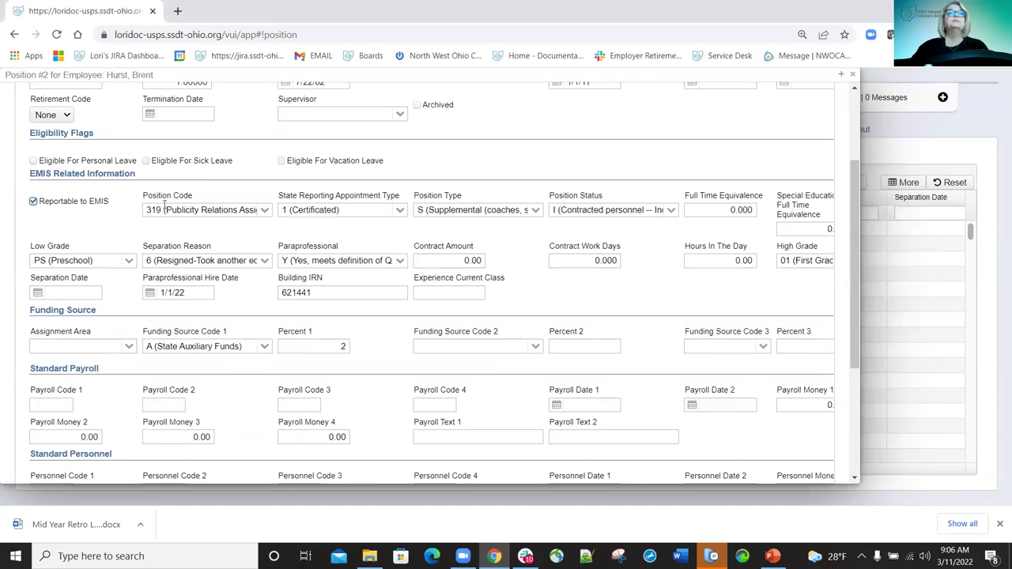
{"action": "left_click", "coordinate": [265, 212]}
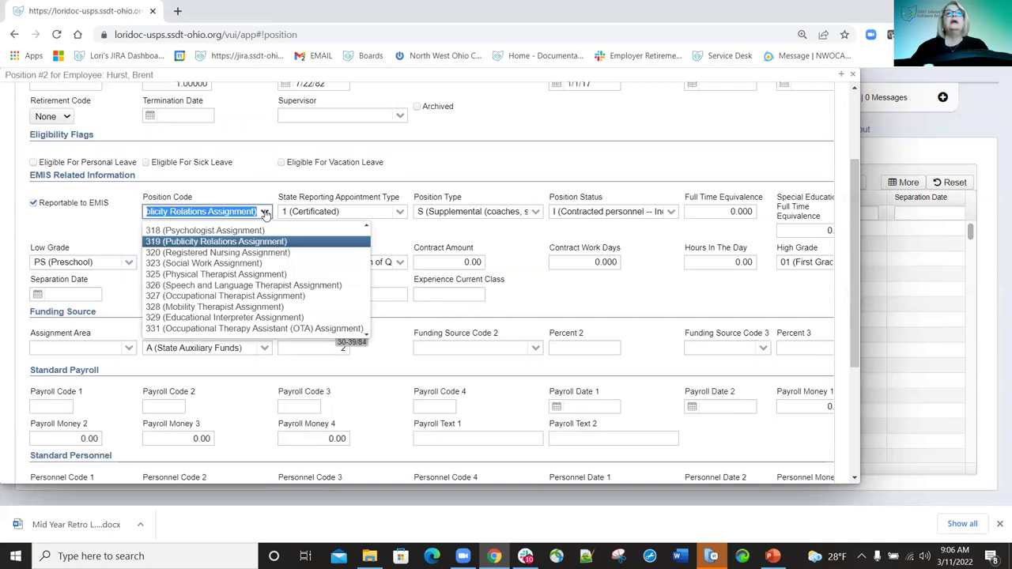
{"action": "left_click", "coordinate": [266, 213]}
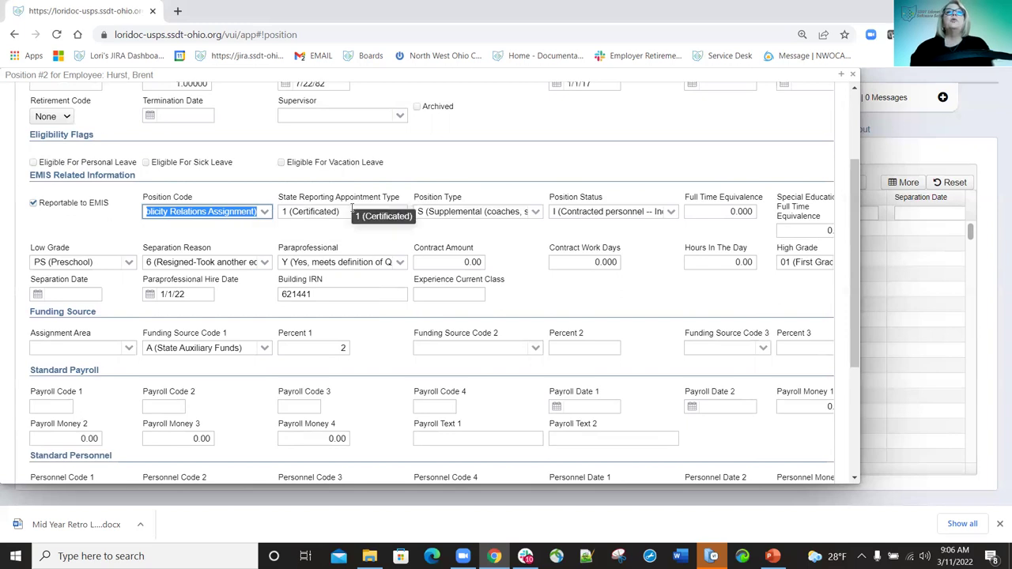
{"action": "left_click", "coordinate": [400, 211]}
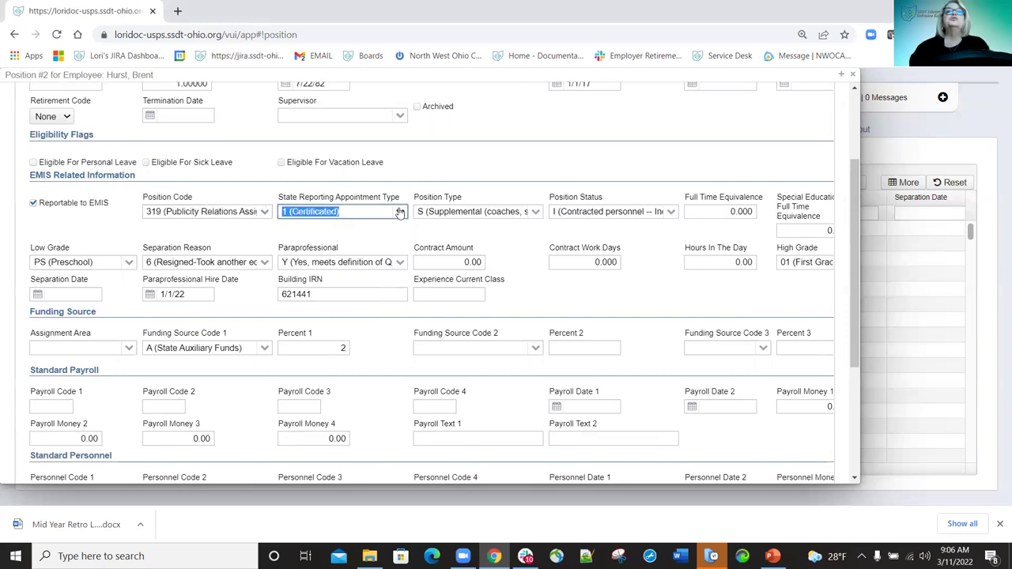
{"action": "left_click", "coordinate": [400, 212]}
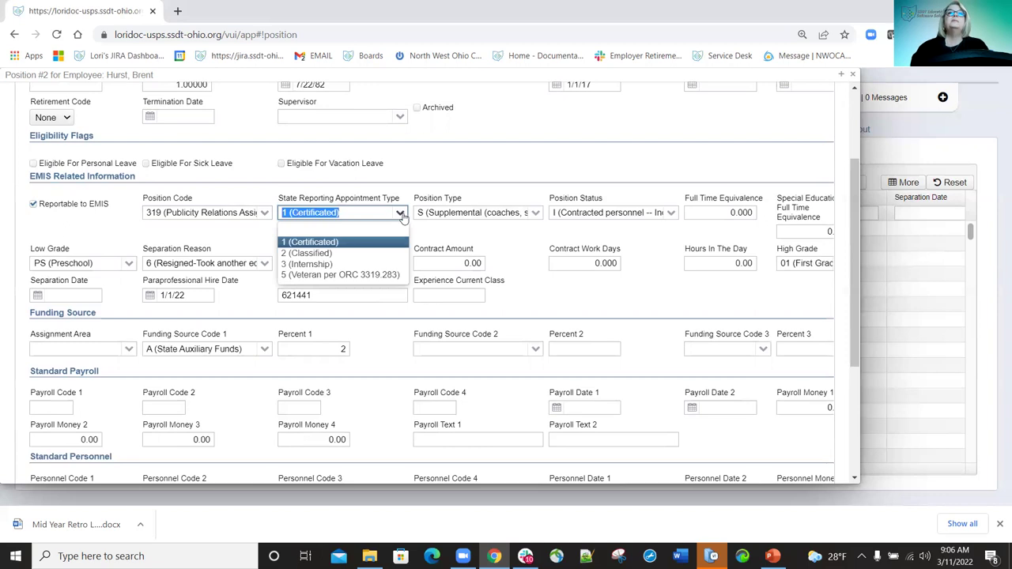
{"action": "left_click", "coordinate": [401, 214]}
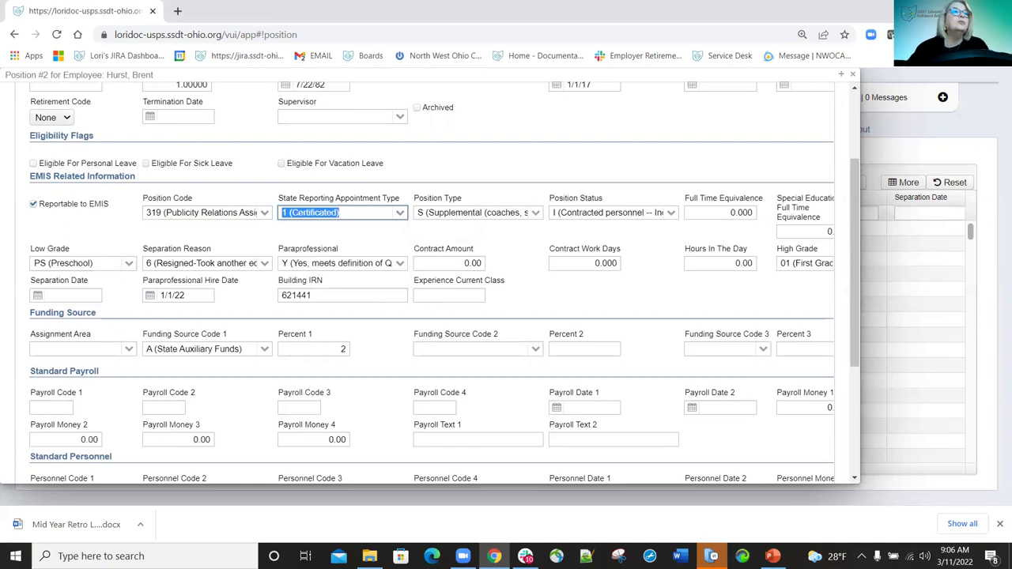
{"action": "scroll", "coordinate": [427, 276], "scroll_direction": "up", "scroll_amount": 1}
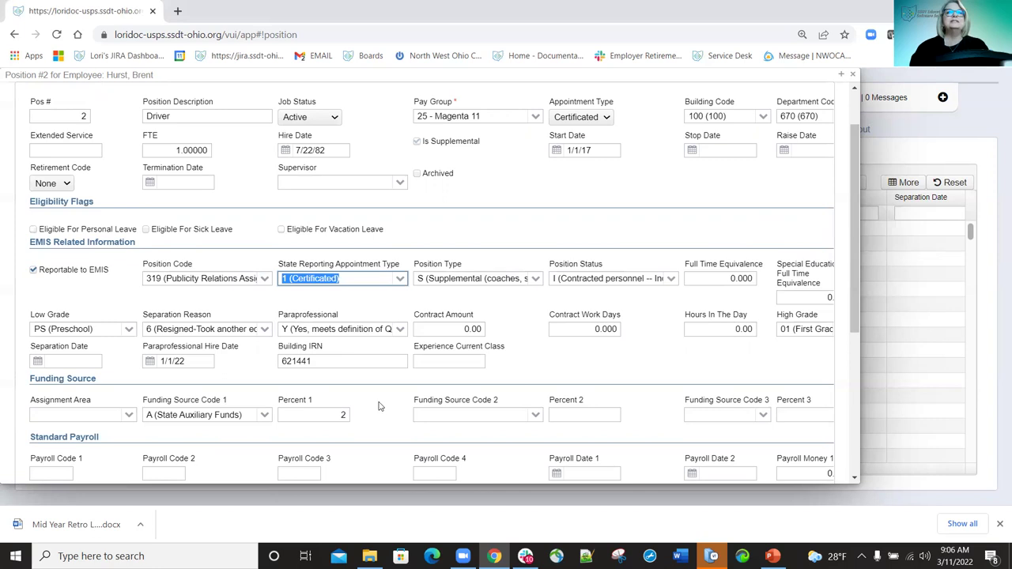
Change the position type from S (Supplemental) to R (Regular), keeping appointment type 1.
{"action": "left_click", "coordinate": [401, 280]}
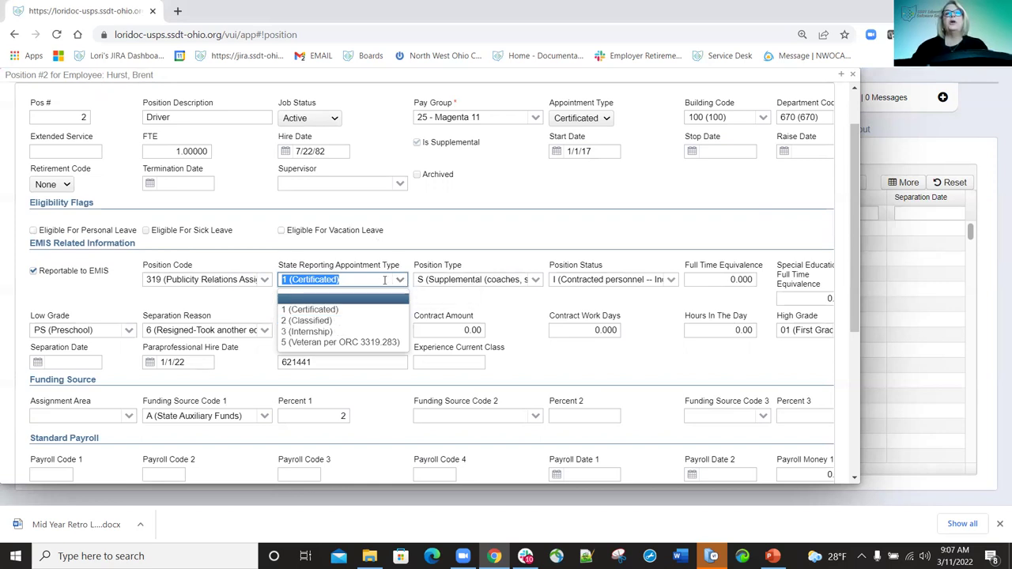
{"action": "left_click", "coordinate": [484, 269]}
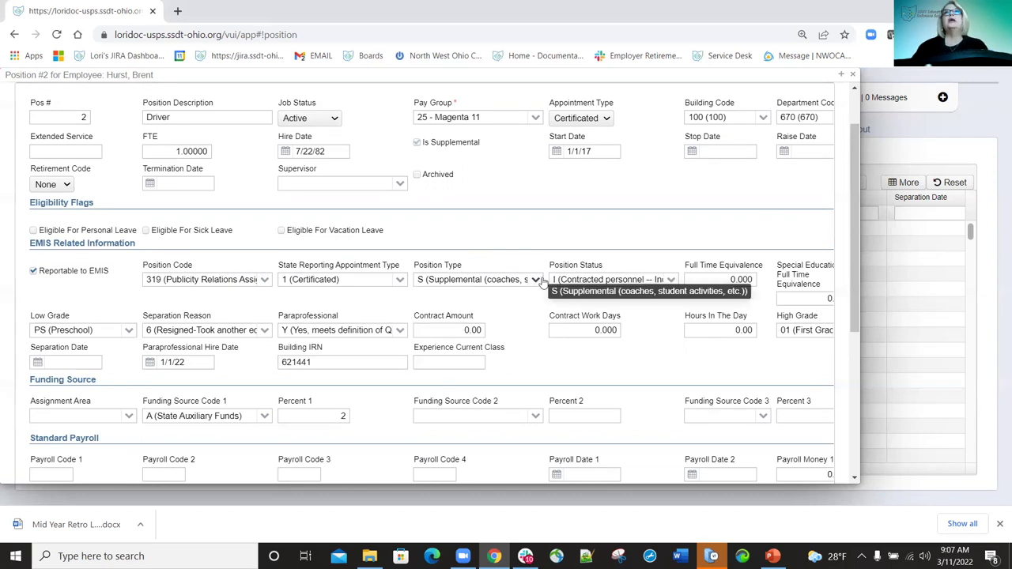
{"action": "left_click", "coordinate": [536, 279]}
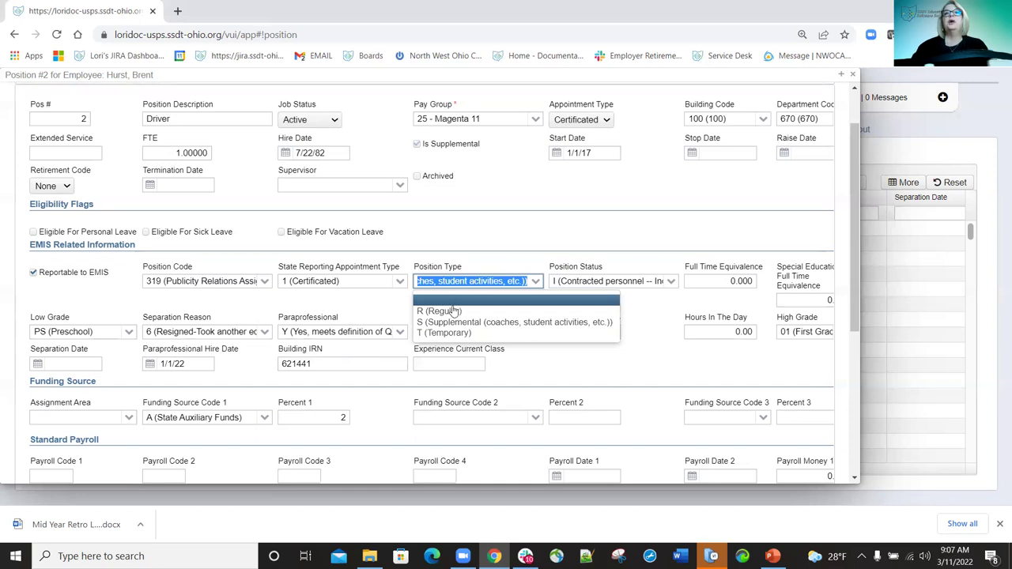
{"action": "left_click", "coordinate": [444, 312]}
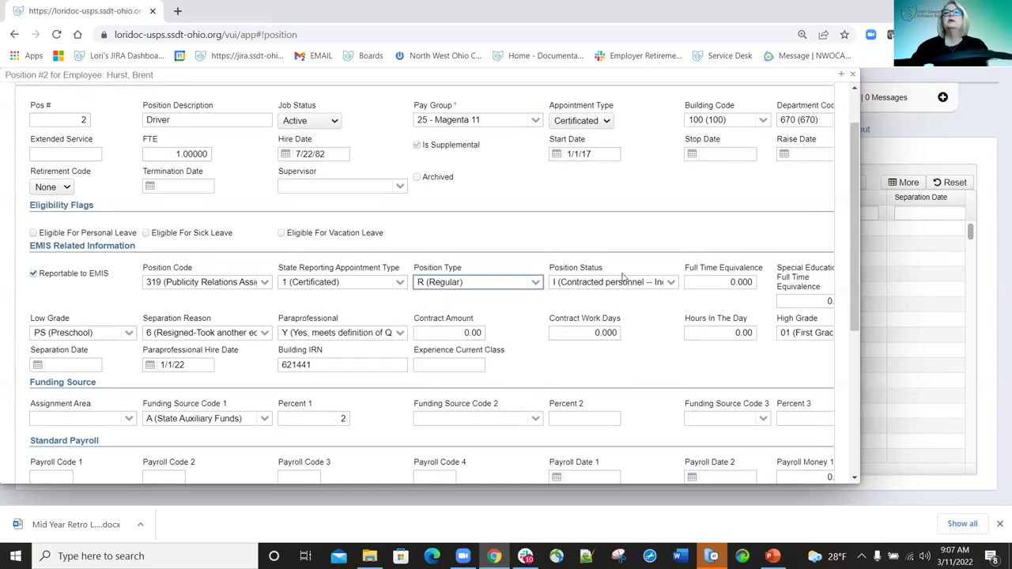
{"action": "left_click", "coordinate": [670, 283]}
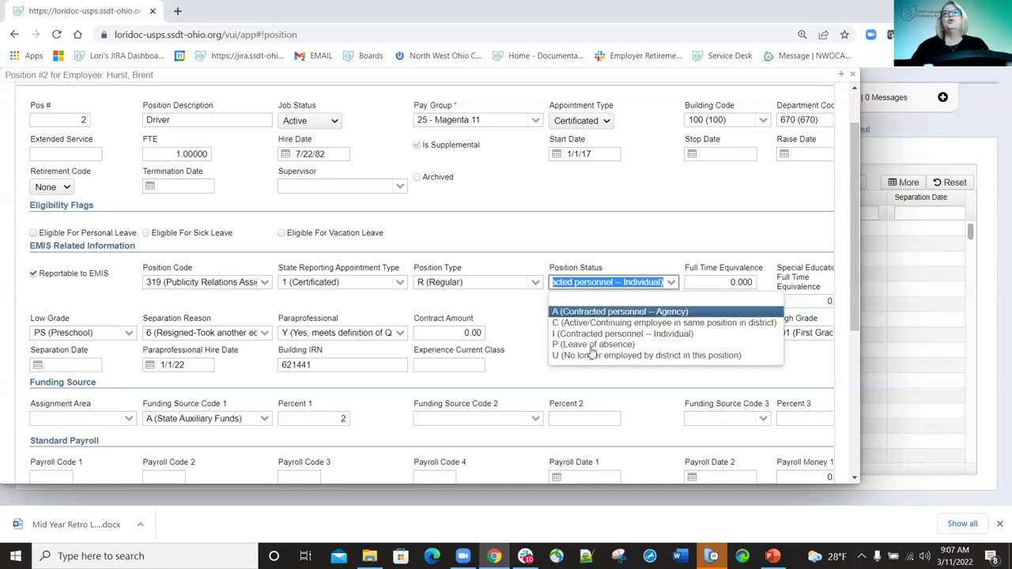
Leave position status at I and paraprofessional at Y in the Driver's EMIS fields.
{"action": "left_click", "coordinate": [658, 231]}
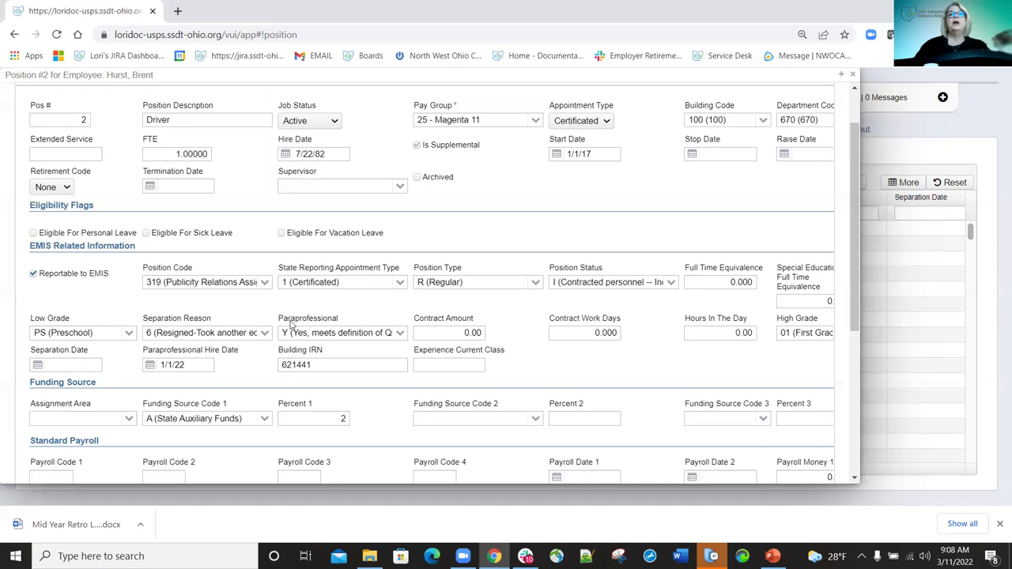
{"action": "left_click", "coordinate": [402, 333]}
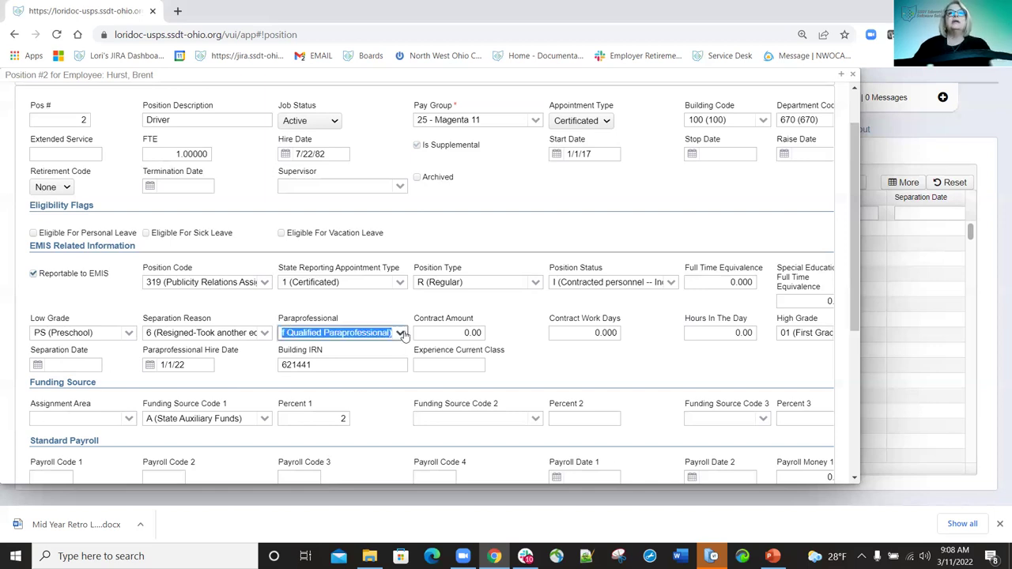
{"action": "left_click", "coordinate": [401, 333]}
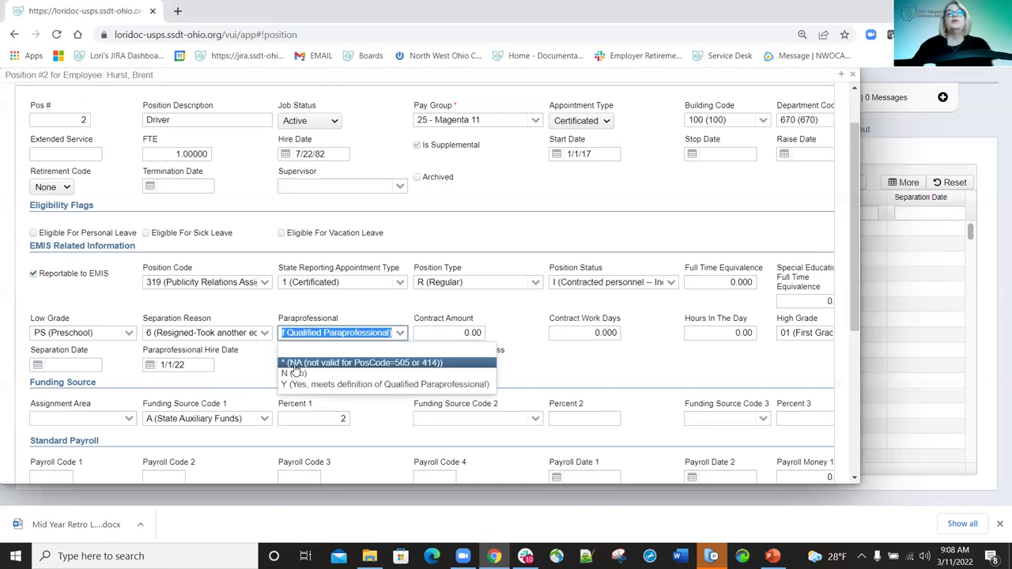
{"action": "left_click", "coordinate": [386, 304]}
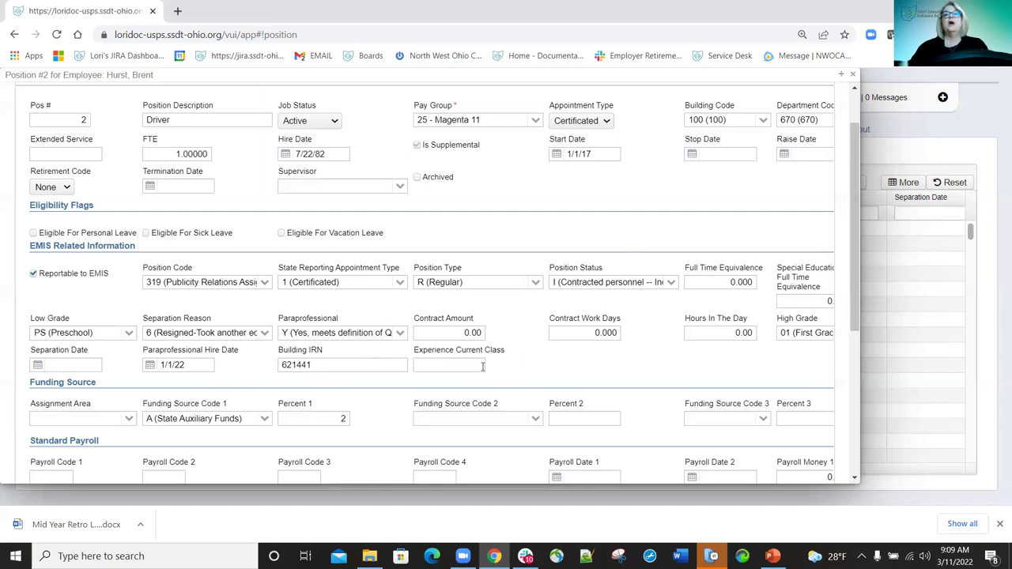
{"action": "scroll", "coordinate": [467, 365], "scroll_direction": "down", "scroll_amount": 1}
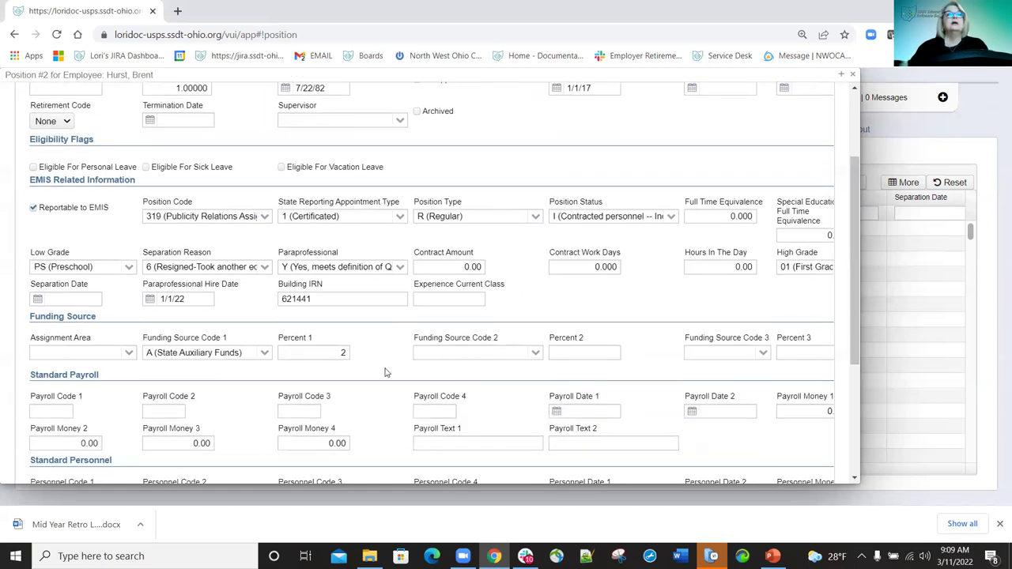
{"action": "scroll", "coordinate": [388, 372], "scroll_direction": "down", "scroll_amount": 2}
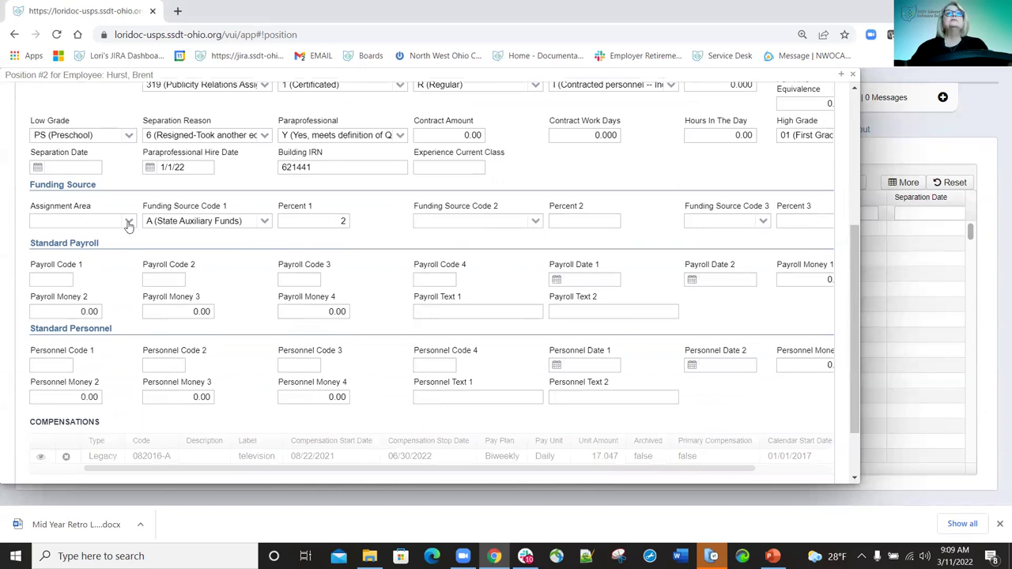
{"action": "left_click", "coordinate": [127, 224]}
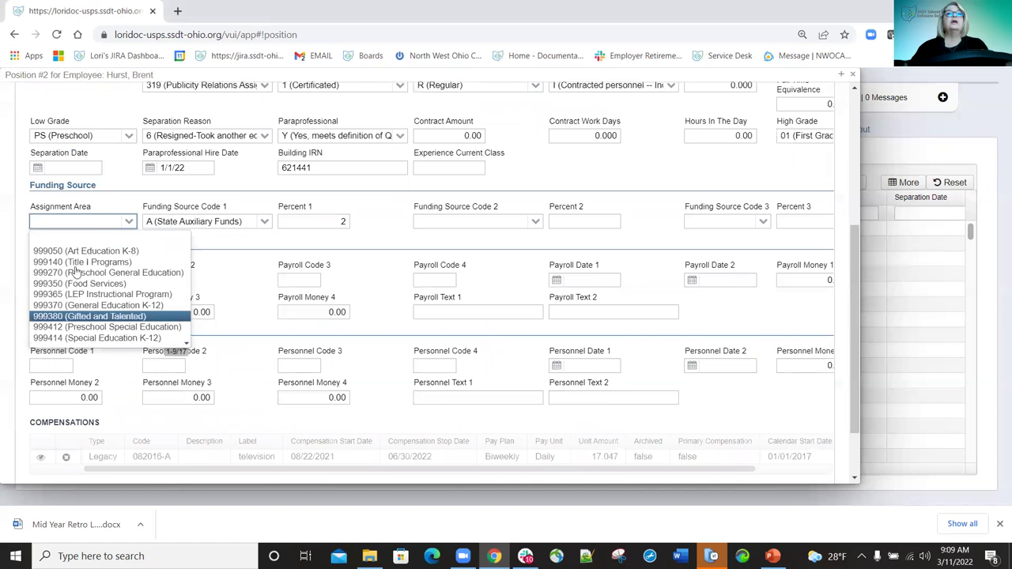
{"action": "left_click", "coordinate": [123, 207]}
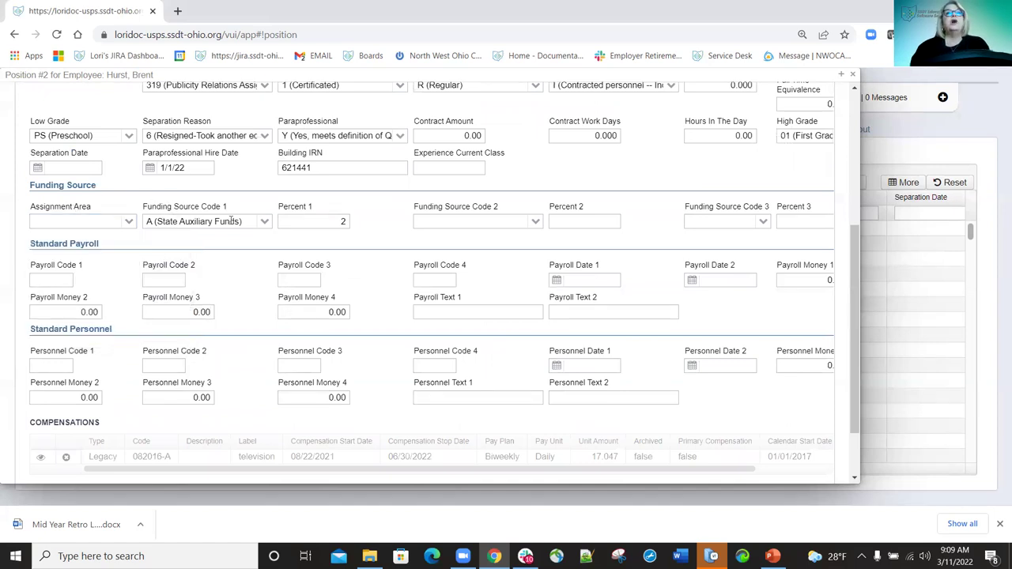
{"action": "left_click", "coordinate": [267, 227]}
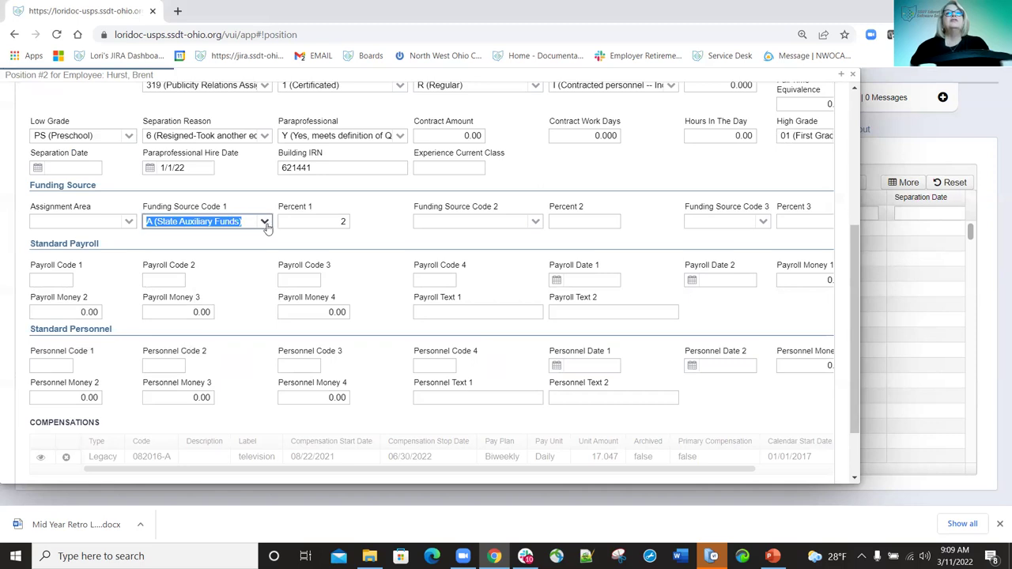
{"action": "left_click", "coordinate": [266, 223]}
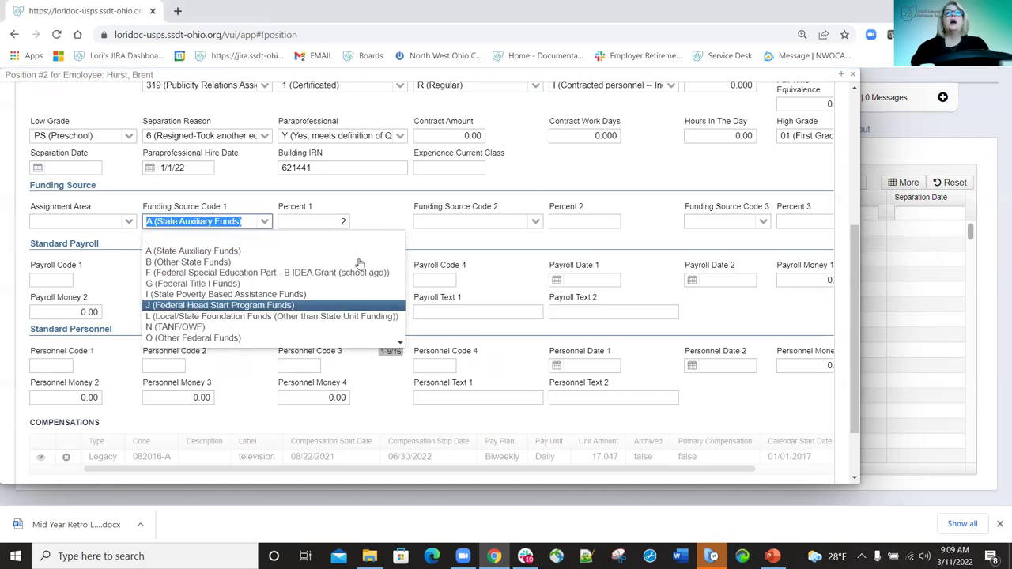
{"action": "left_click", "coordinate": [279, 202]}
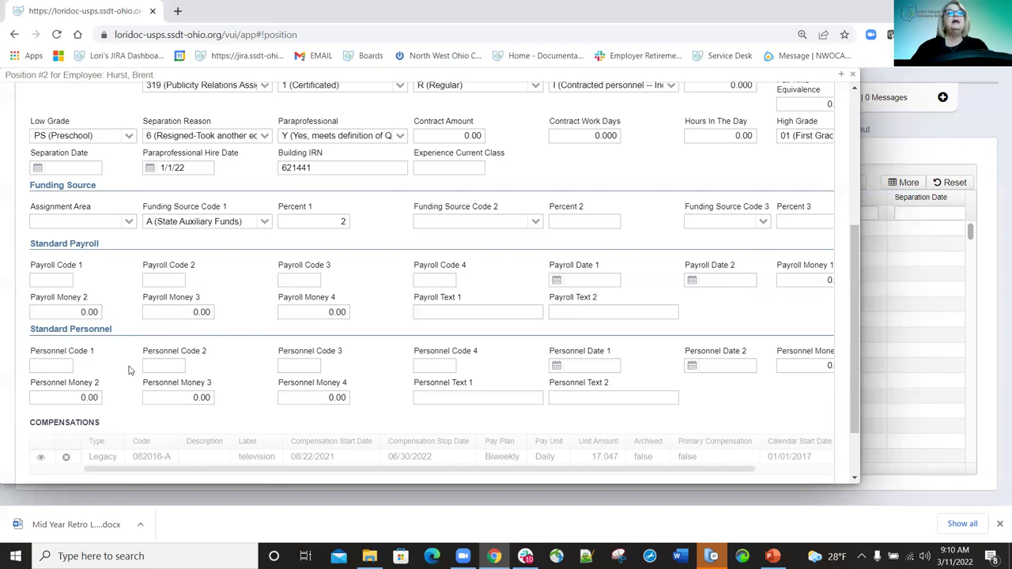
{"action": "scroll", "coordinate": [136, 300], "scroll_direction": "down", "scroll_amount": 2}
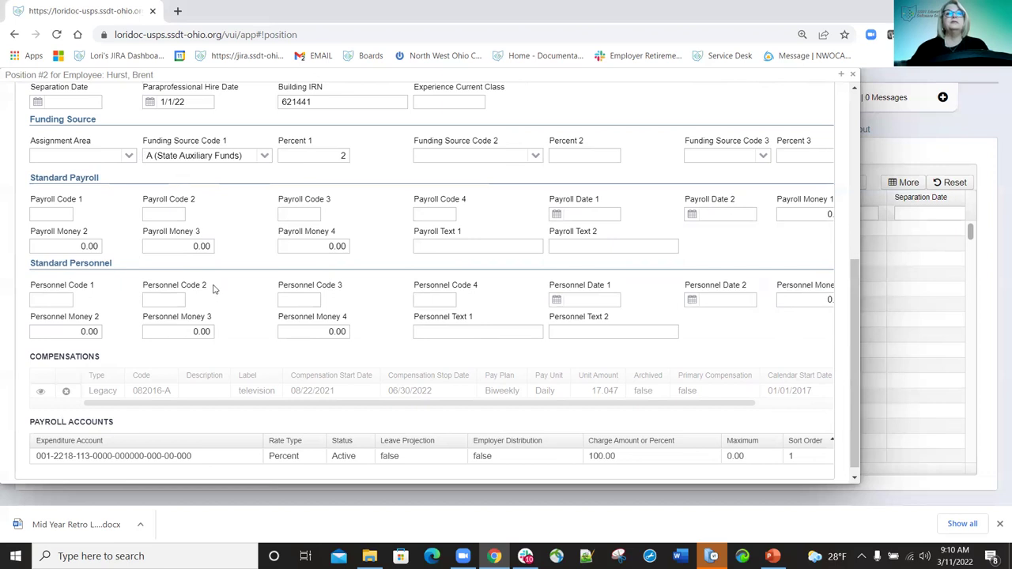
{"action": "scroll", "coordinate": [211, 288], "scroll_direction": "down", "scroll_amount": 1}
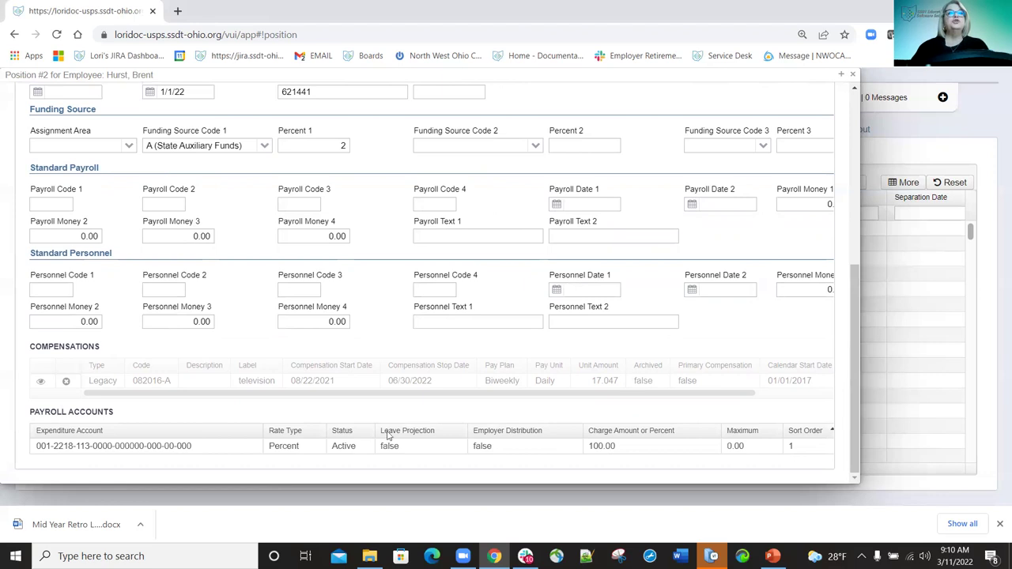
{"action": "scroll", "coordinate": [123, 288], "scroll_direction": "up", "scroll_amount": 5}
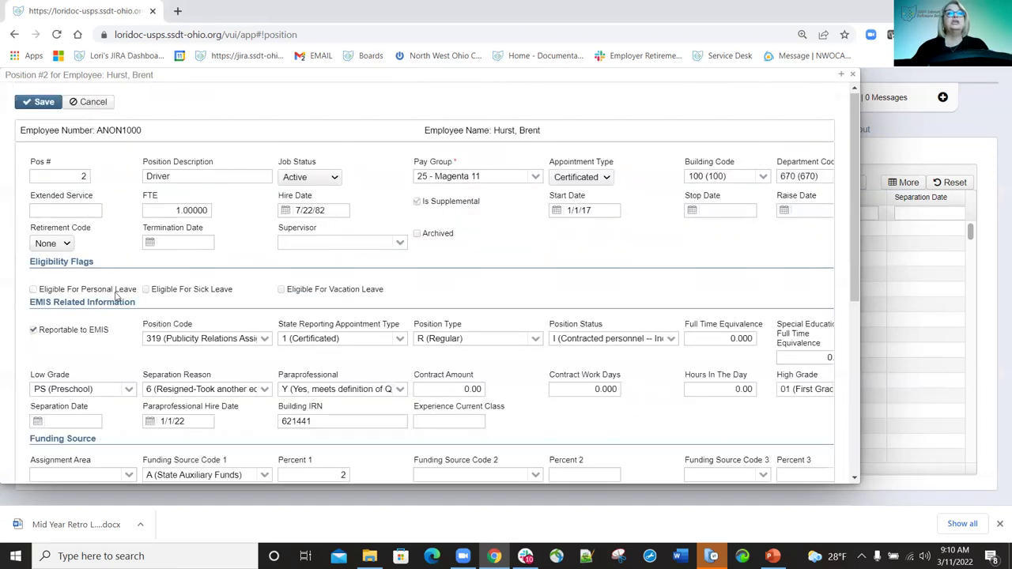
{"action": "scroll", "coordinate": [44, 391], "scroll_direction": "down", "scroll_amount": 5}
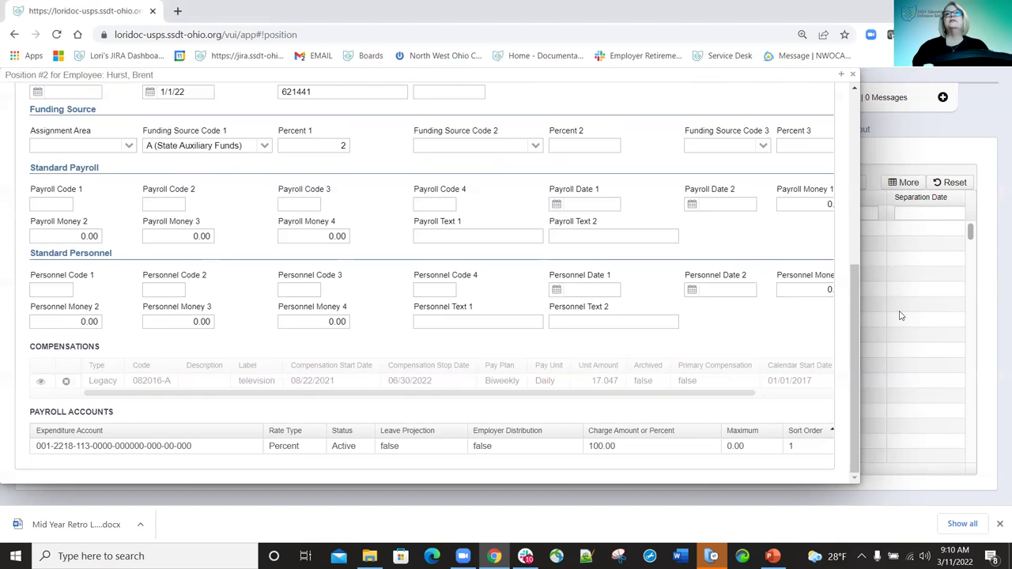
{"action": "scroll", "coordinate": [542, 164], "scroll_direction": "up", "scroll_amount": 5}
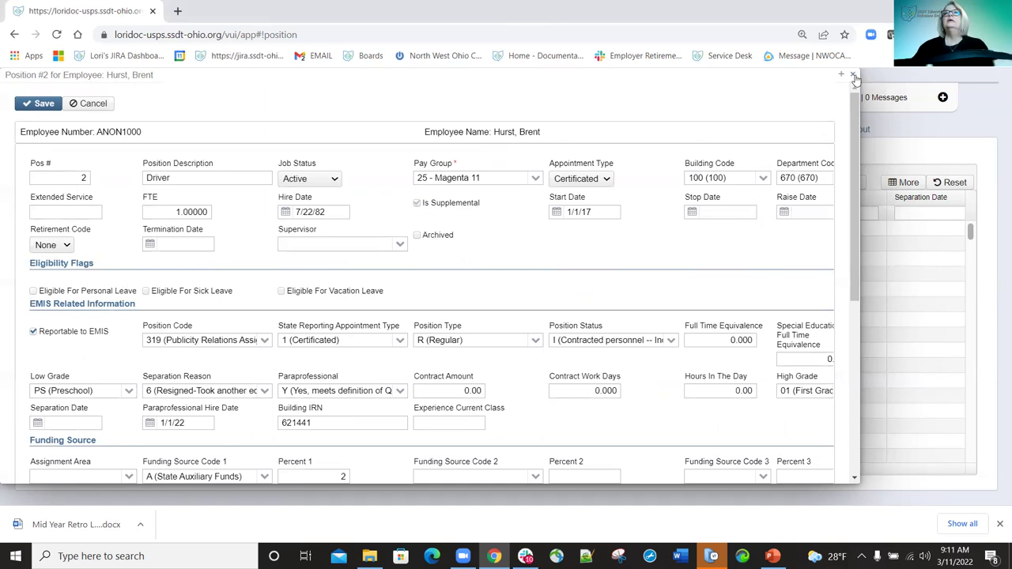
Dismiss the Driver position form with Escape and scroll down the Positions grid.
{"action": "key", "text": "Escape"}
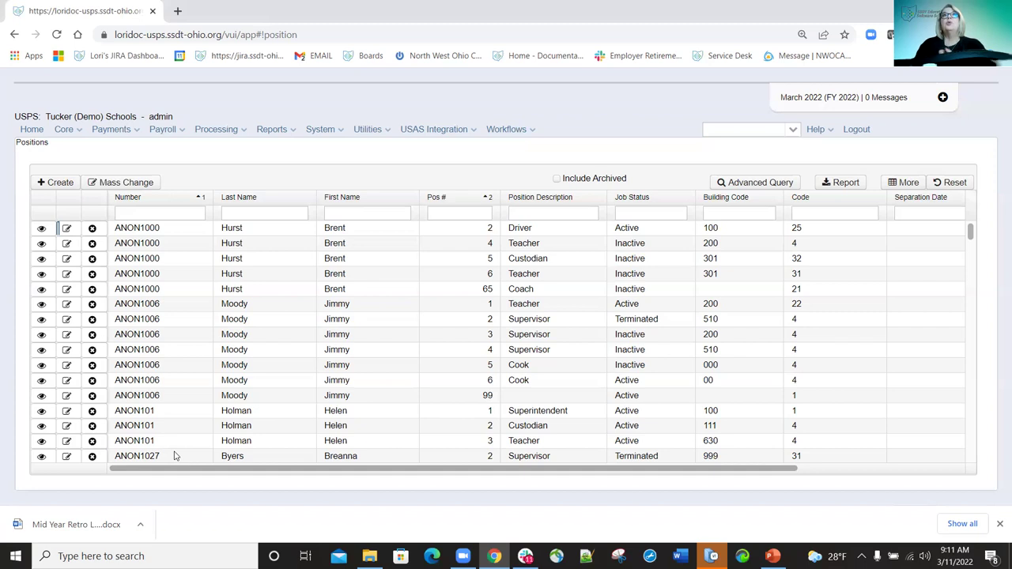
{"action": "scroll", "coordinate": [136, 385], "scroll_direction": "down", "scroll_amount": 2}
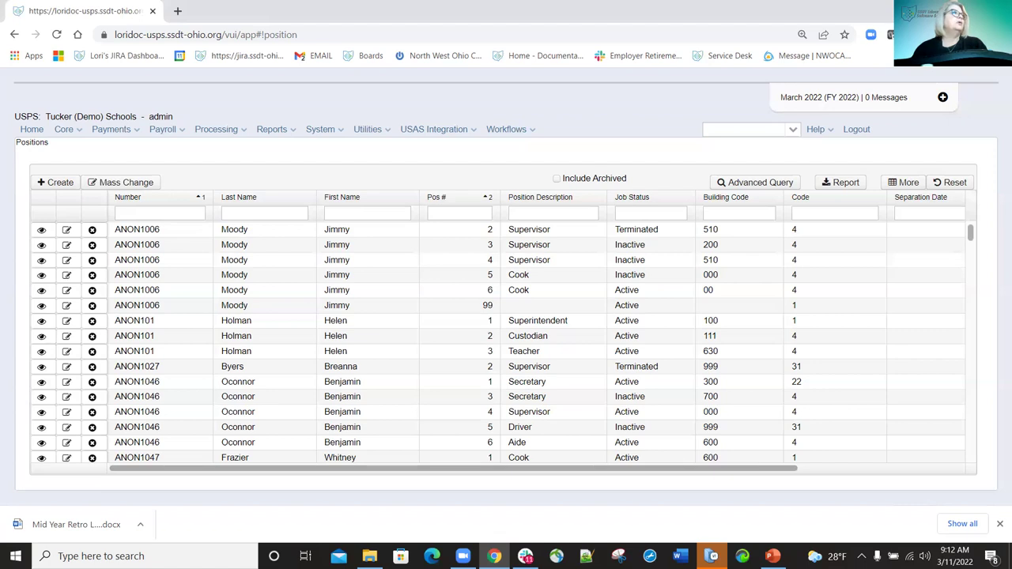
Open Core > Position (Personnel), where Driver position 2 shows as Active.
{"action": "left_click", "coordinate": [69, 129]}
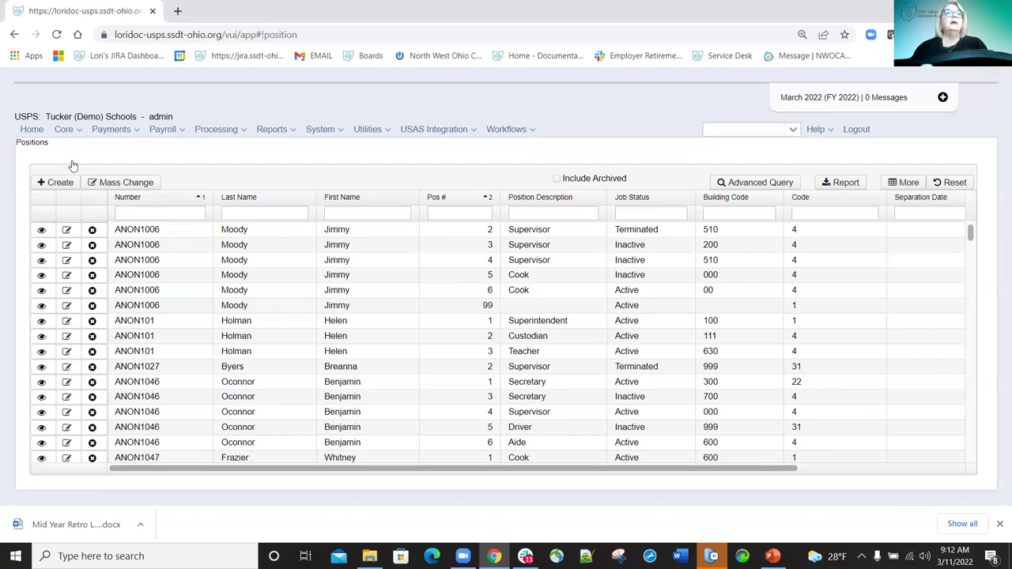
{"action": "left_click", "coordinate": [91, 366]}
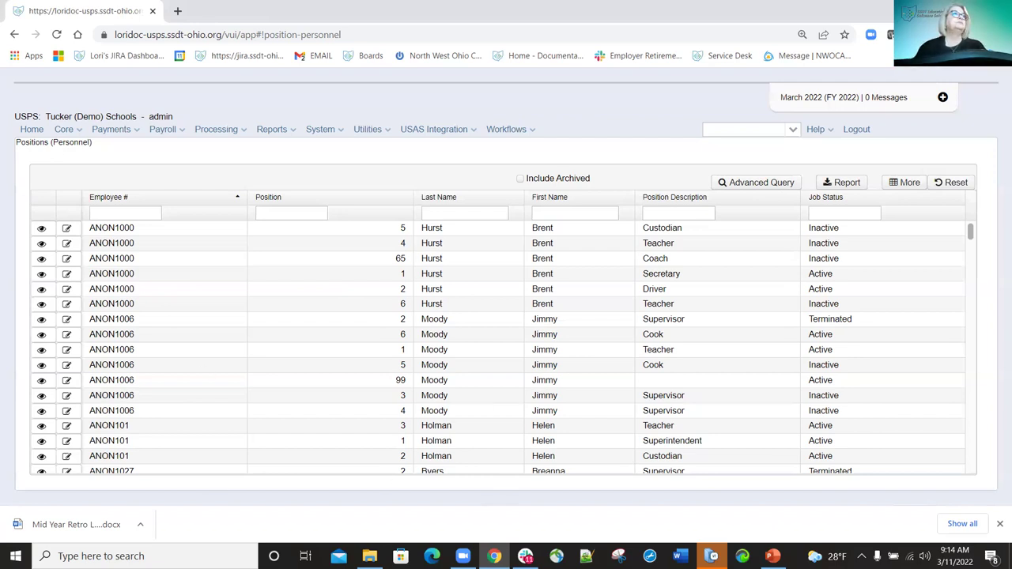
Open the Posting Period page, showing March 2022 (FY 2022, quarter 3) as current.
{"action": "left_click", "coordinate": [76, 130]}
{"action": "left_click", "coordinate": [82, 378]}
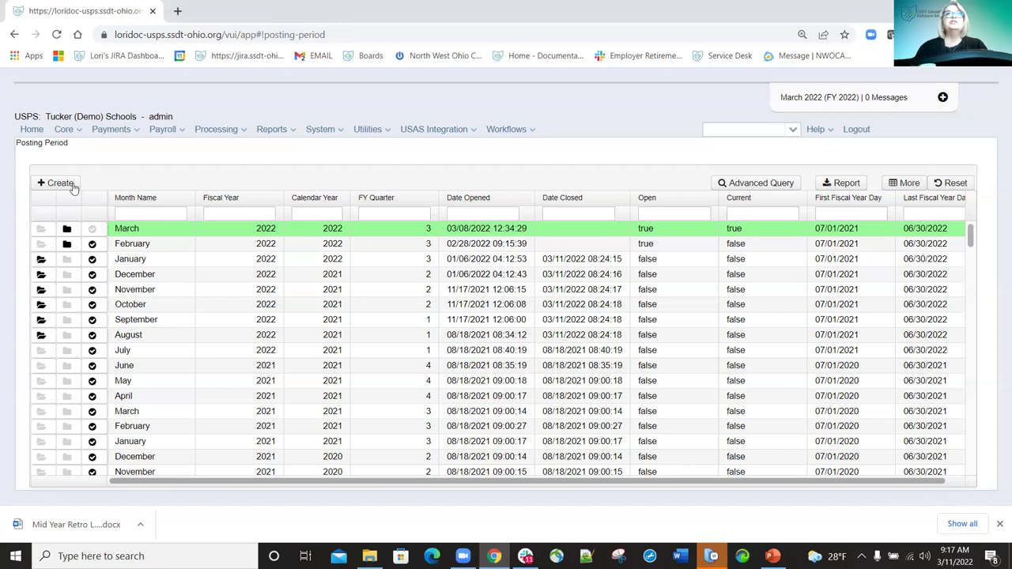
{"action": "left_click", "coordinate": [60, 183]}
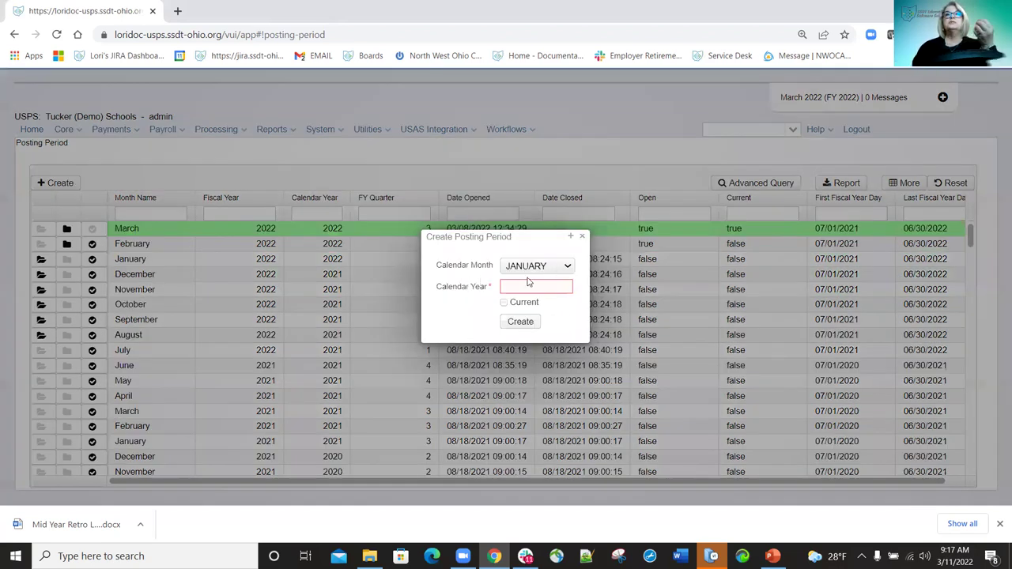
{"action": "left_click", "coordinate": [567, 267]}
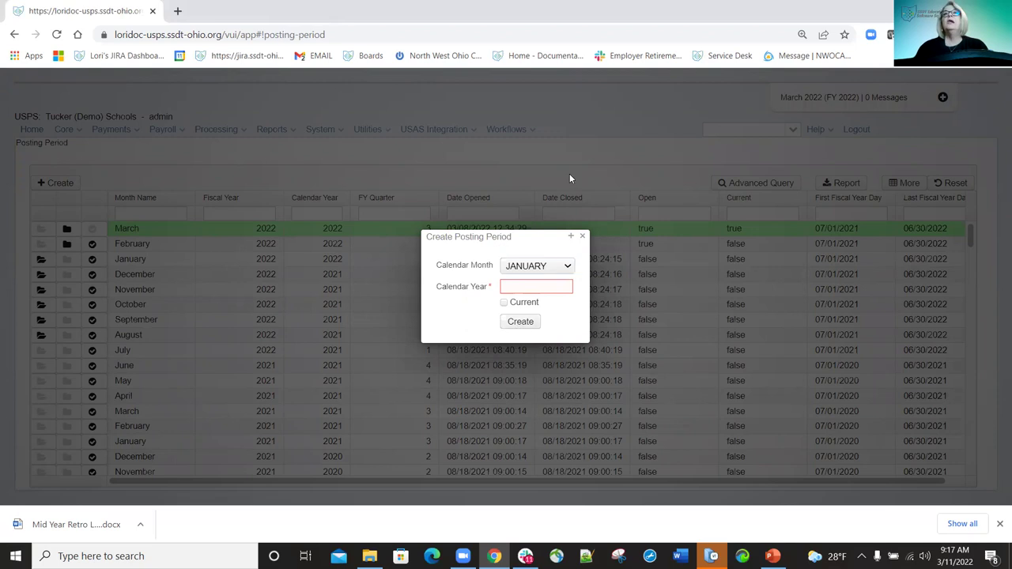
{"action": "left_click", "coordinate": [582, 238]}
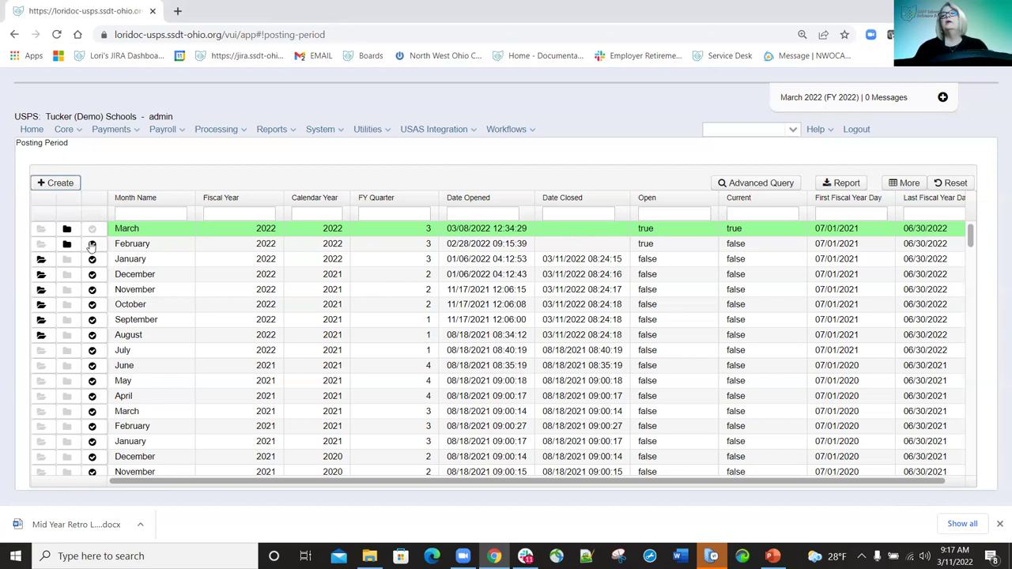
Switch the current posting period to February and back to March 2022, then search employees by partial surname.
{"action": "left_click", "coordinate": [92, 245]}
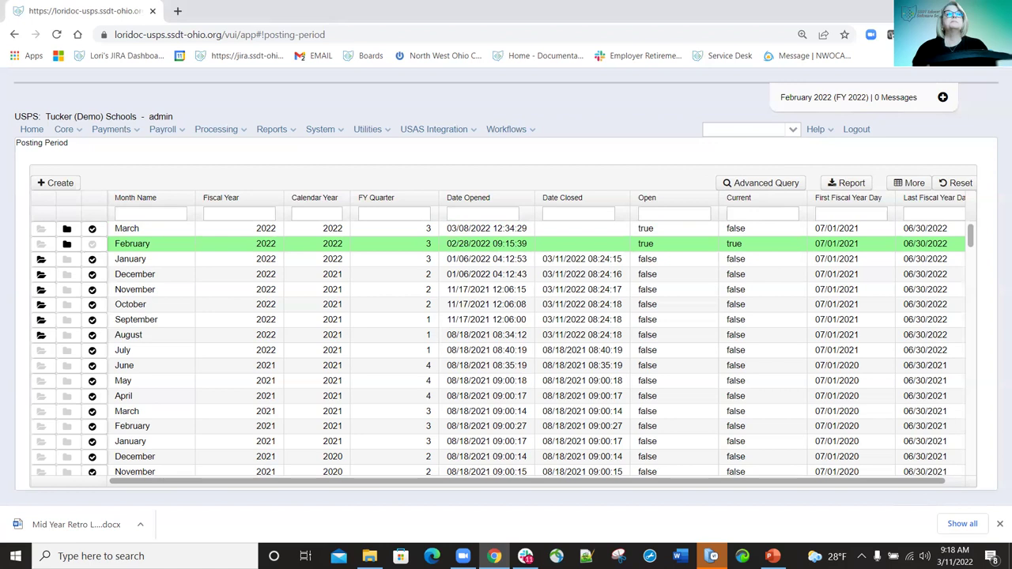
{"action": "left_click", "coordinate": [95, 228]}
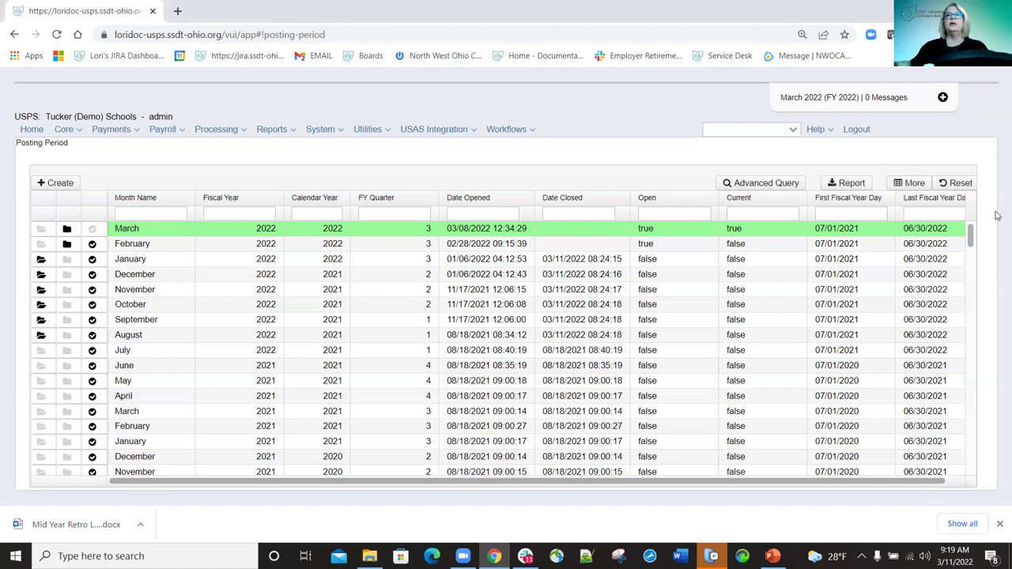
{"action": "left_click", "coordinate": [744, 131]}
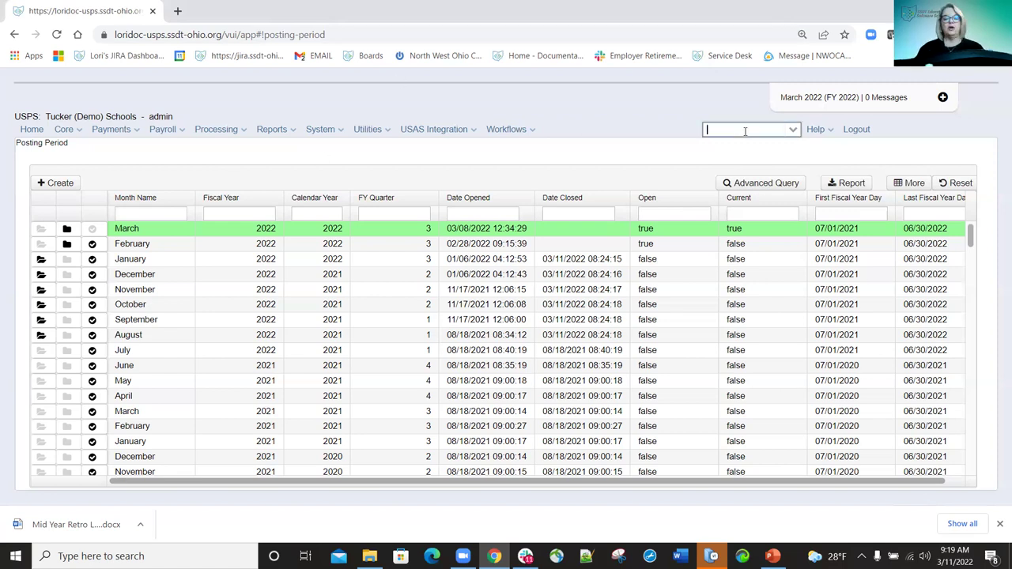
{"action": "type", "text": "hol"}
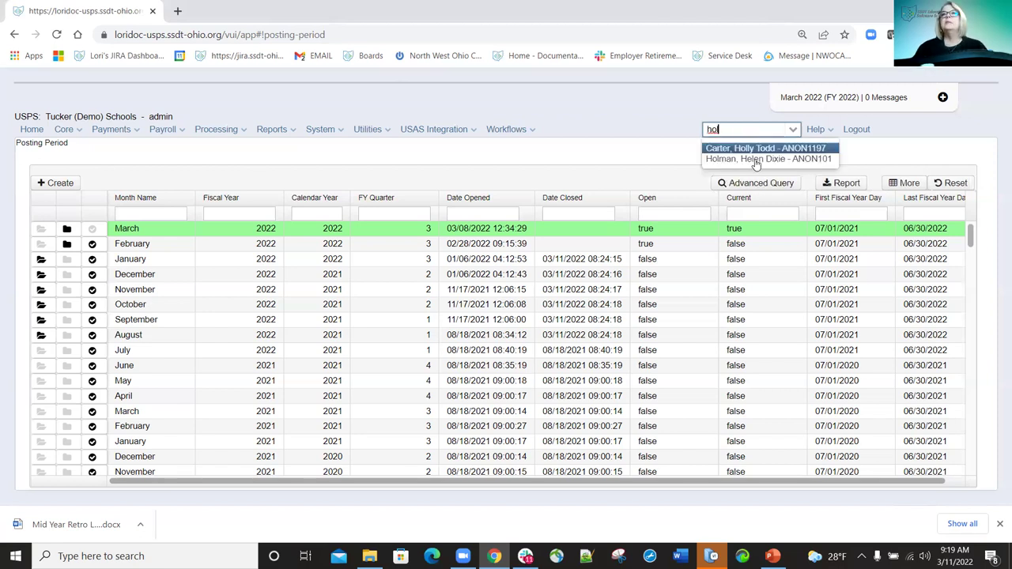
Open the matching employee's dashboard and expand the employee number's options.
{"action": "left_click", "coordinate": [755, 159]}
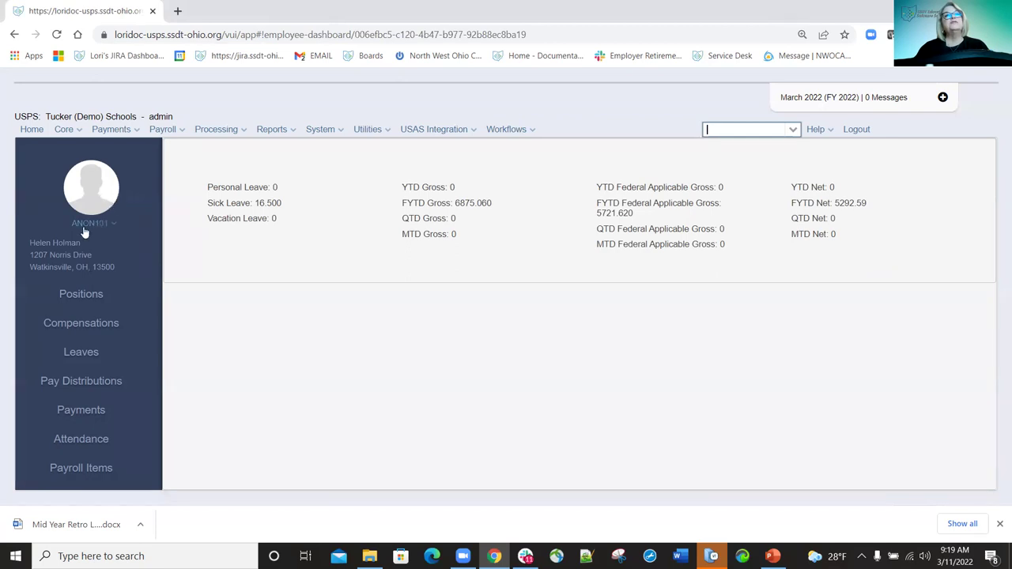
{"action": "left_click", "coordinate": [112, 224]}
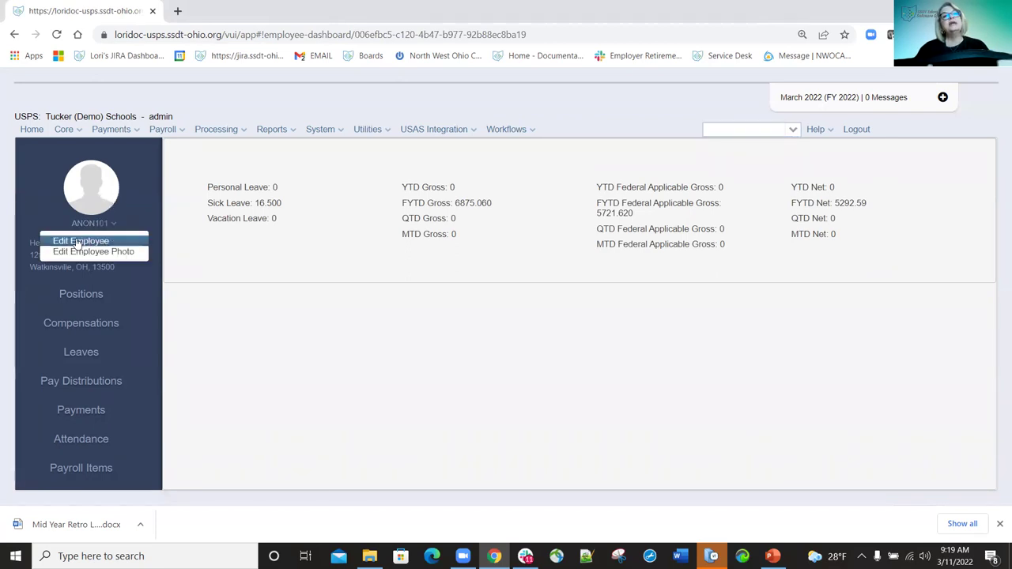
{"action": "left_click", "coordinate": [79, 242]}
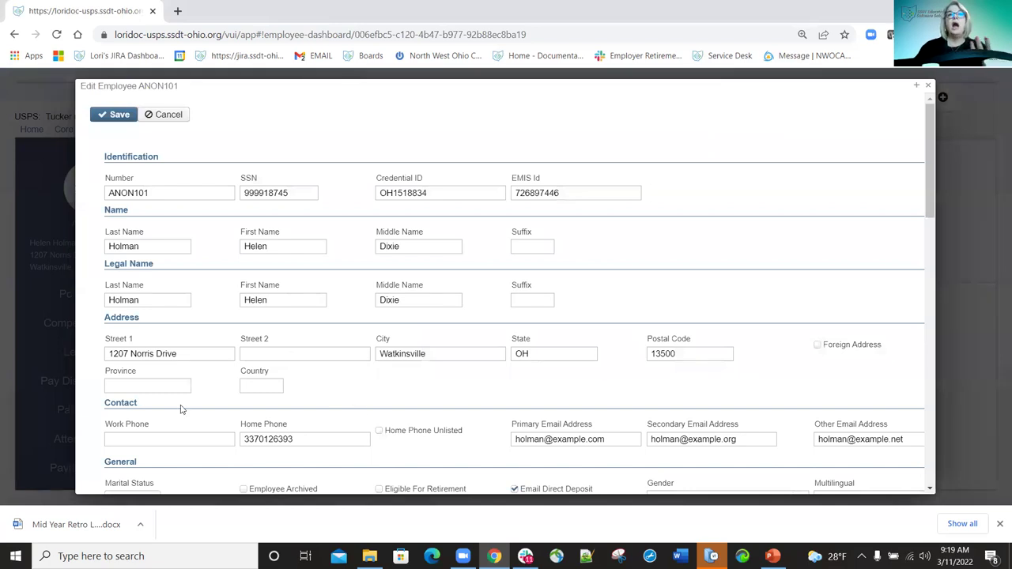
{"action": "left_click", "coordinate": [927, 85]}
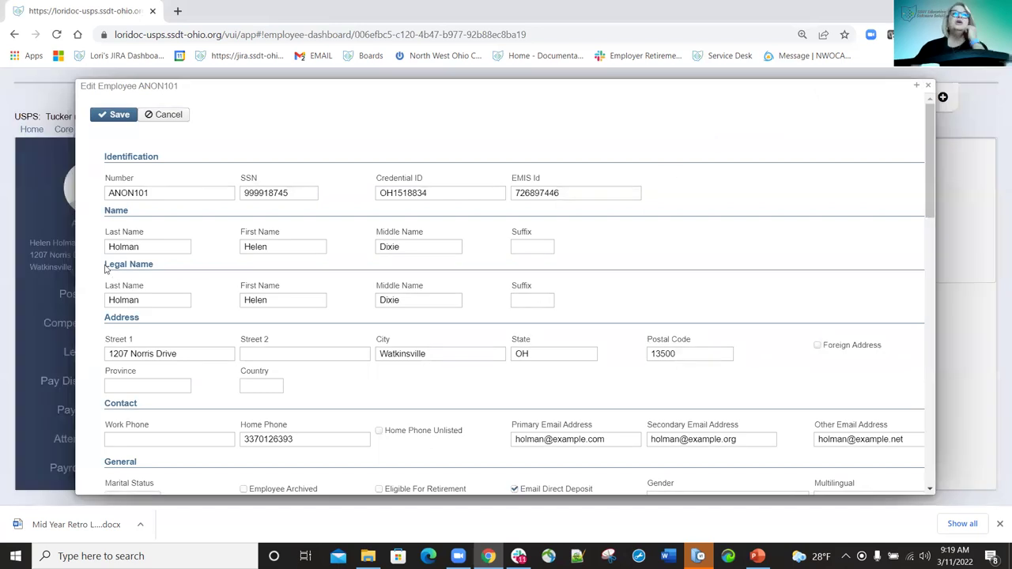
{"action": "left_click", "coordinate": [111, 225]}
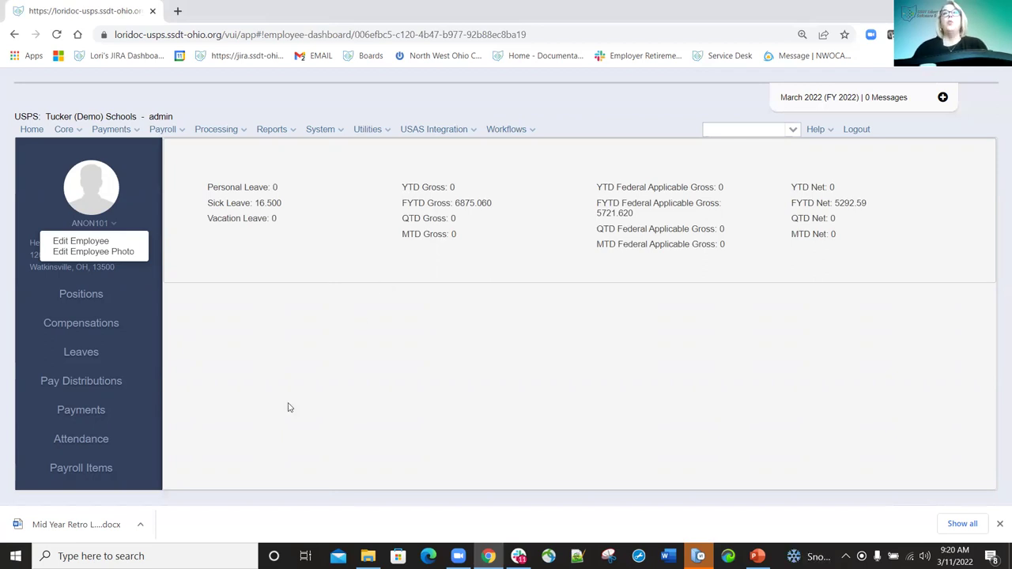
{"action": "left_click", "coordinate": [270, 393]}
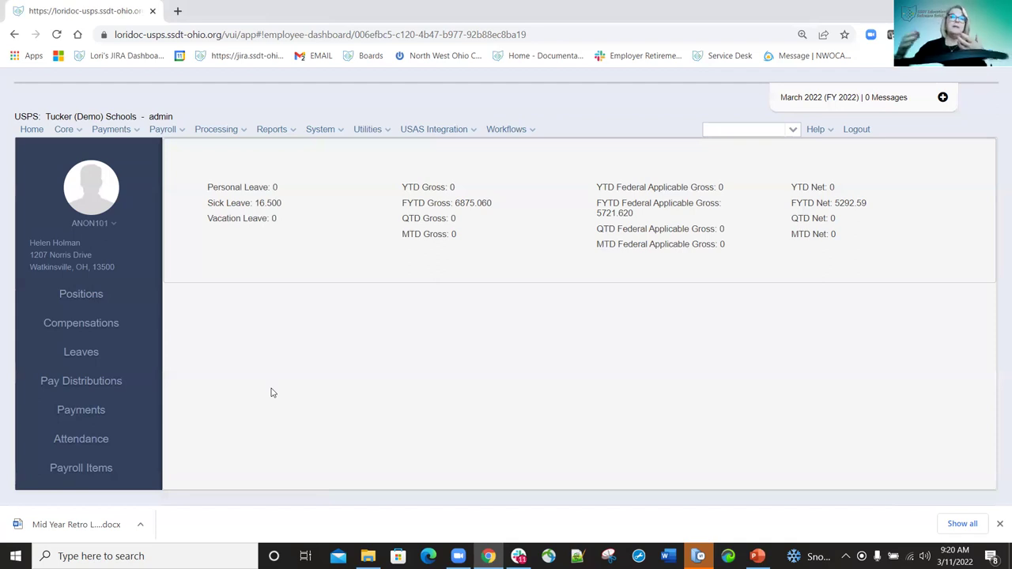
{"action": "left_click", "coordinate": [116, 227]}
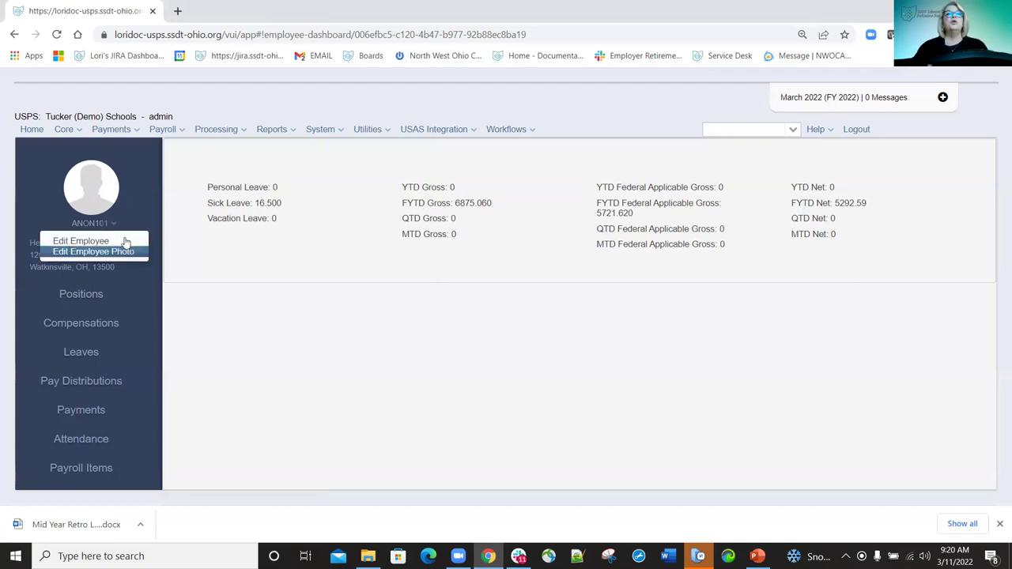
{"action": "left_click", "coordinate": [209, 274]}
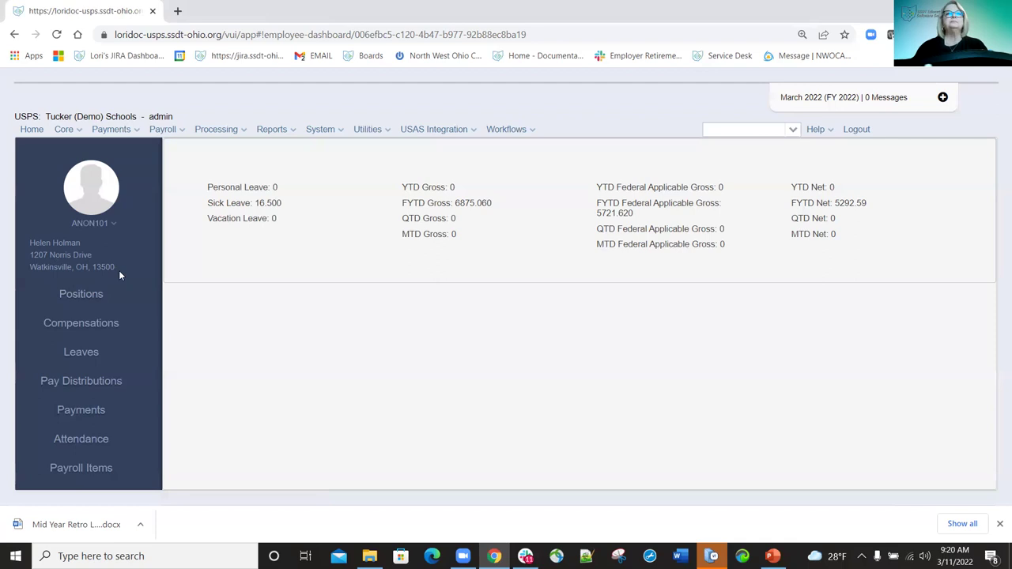
Show the employee's positions including archived ones, and add the SSN column to the grid.
{"action": "left_click", "coordinate": [83, 299]}
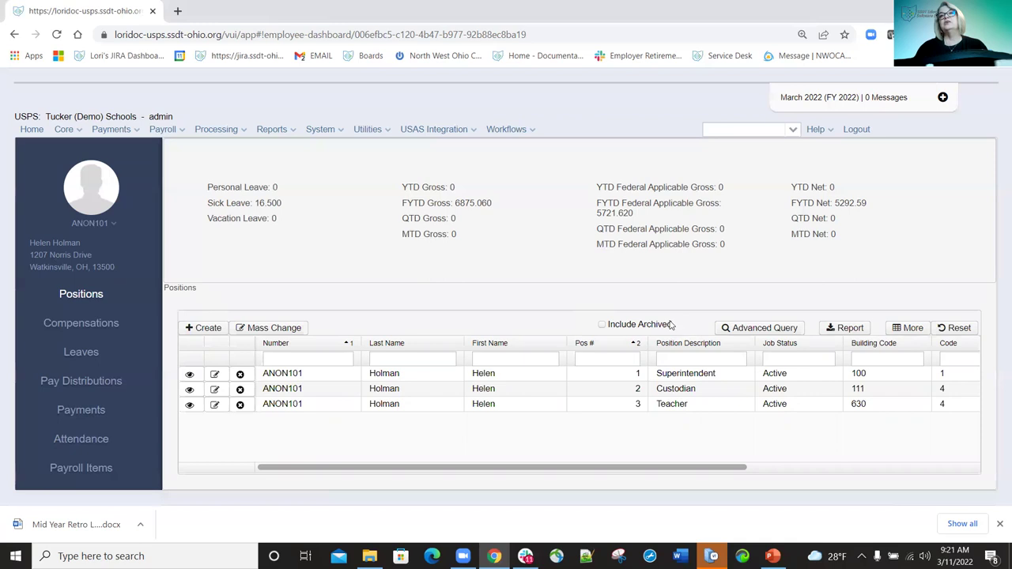
{"action": "left_click", "coordinate": [602, 326]}
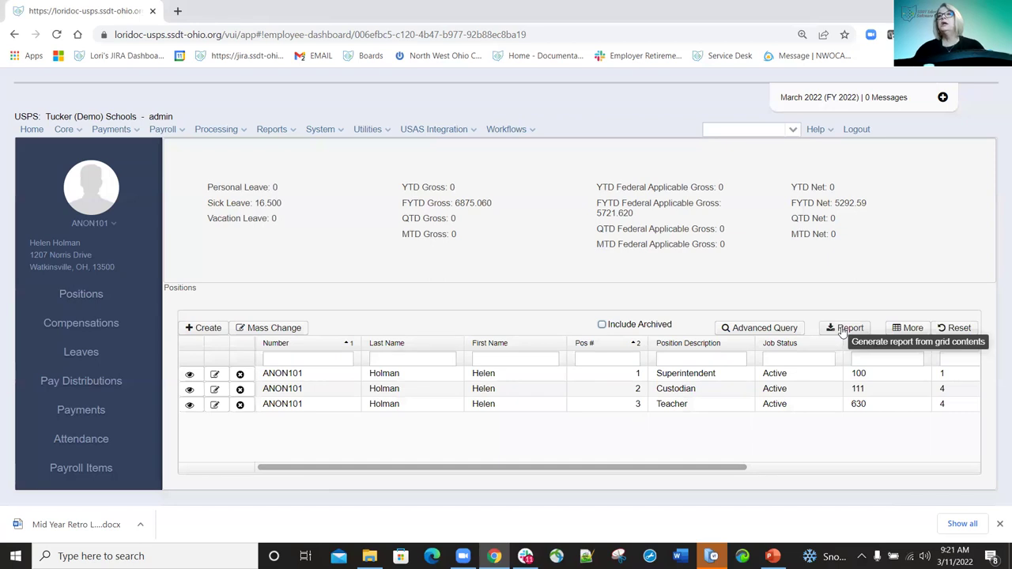
{"action": "left_click", "coordinate": [913, 329]}
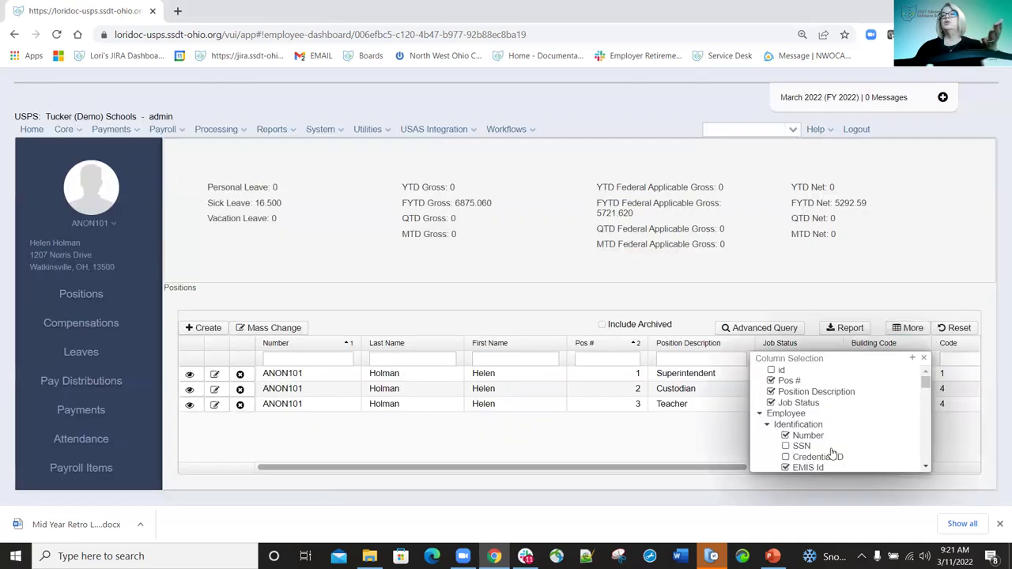
{"action": "scroll", "coordinate": [818, 427], "scroll_direction": "down", "scroll_amount": 5}
{"action": "scroll", "coordinate": [799, 419], "scroll_direction": "up", "scroll_amount": 4}
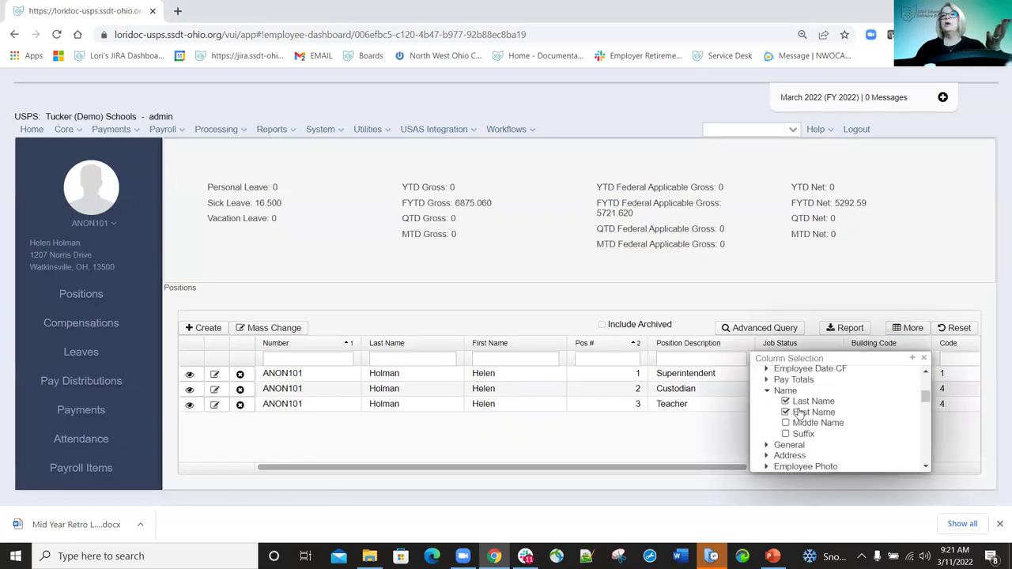
{"action": "left_click", "coordinate": [786, 381]}
{"action": "left_click", "coordinate": [922, 359]}
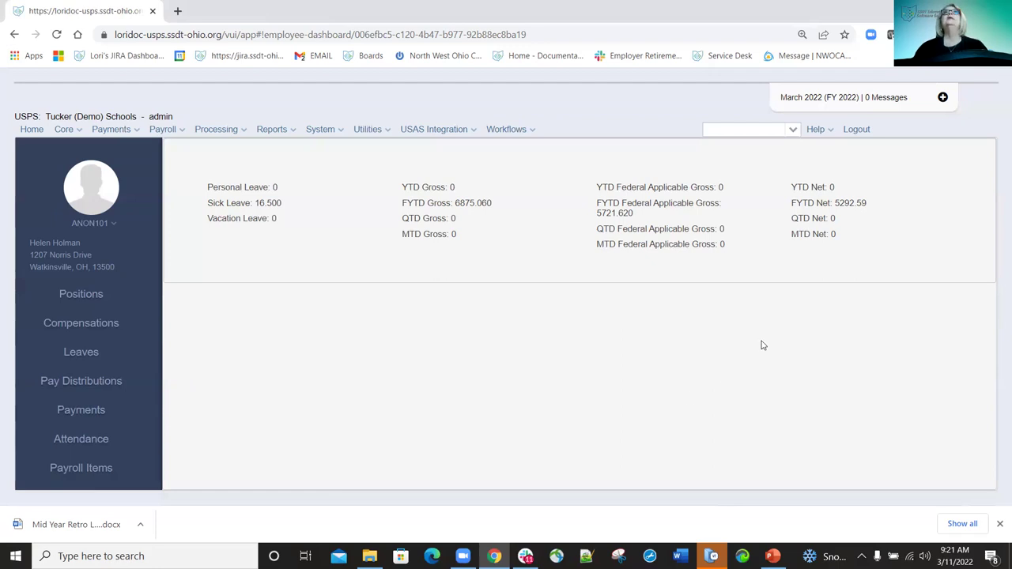
Check the SSN and EMIS Id columns in Positions, then show the employee's Compensations.
{"action": "left_click", "coordinate": [80, 294]}
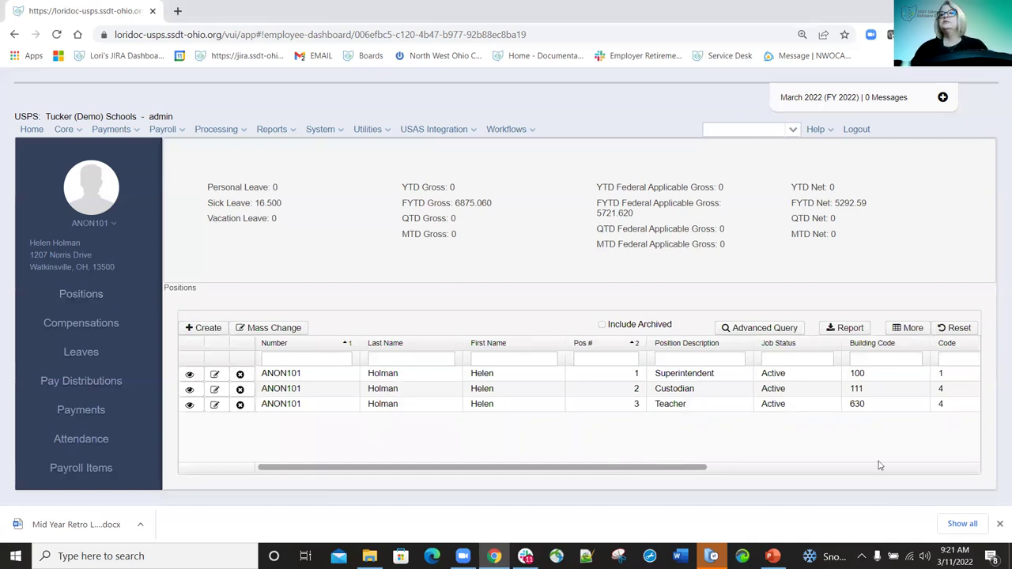
{"action": "left_click", "coordinate": [959, 467]}
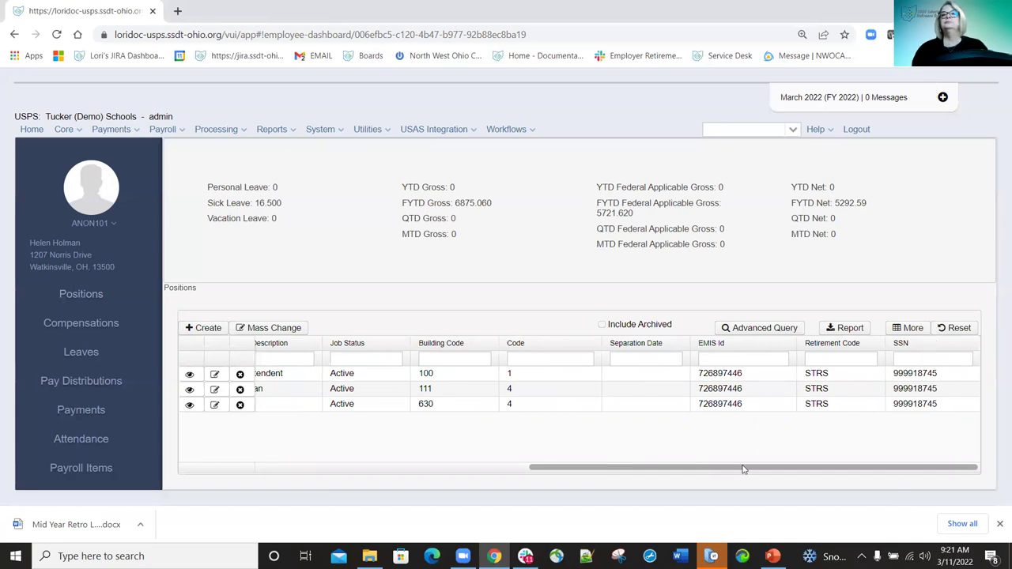
{"action": "left_click", "coordinate": [370, 467]}
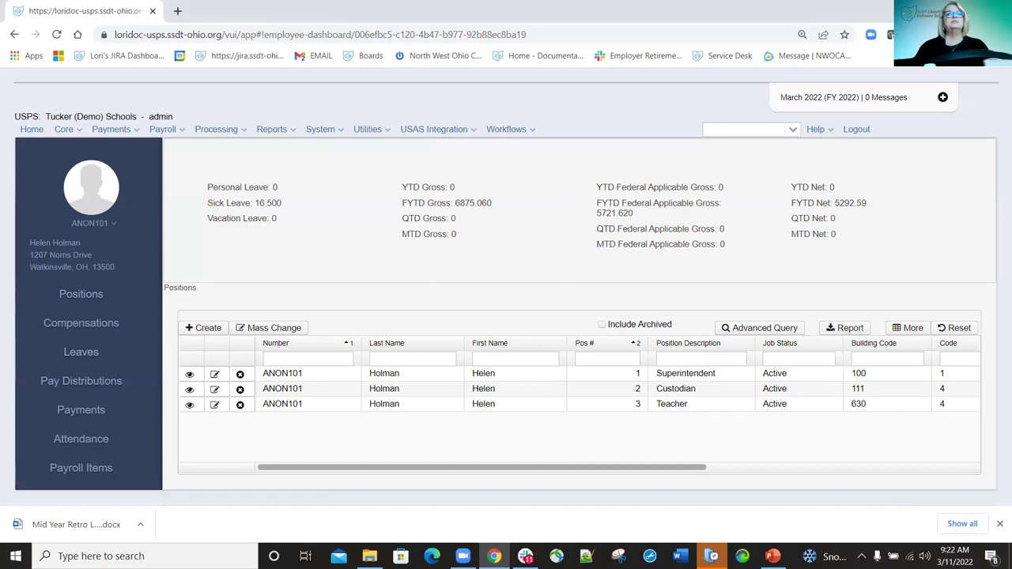
{"action": "left_click", "coordinate": [113, 327]}
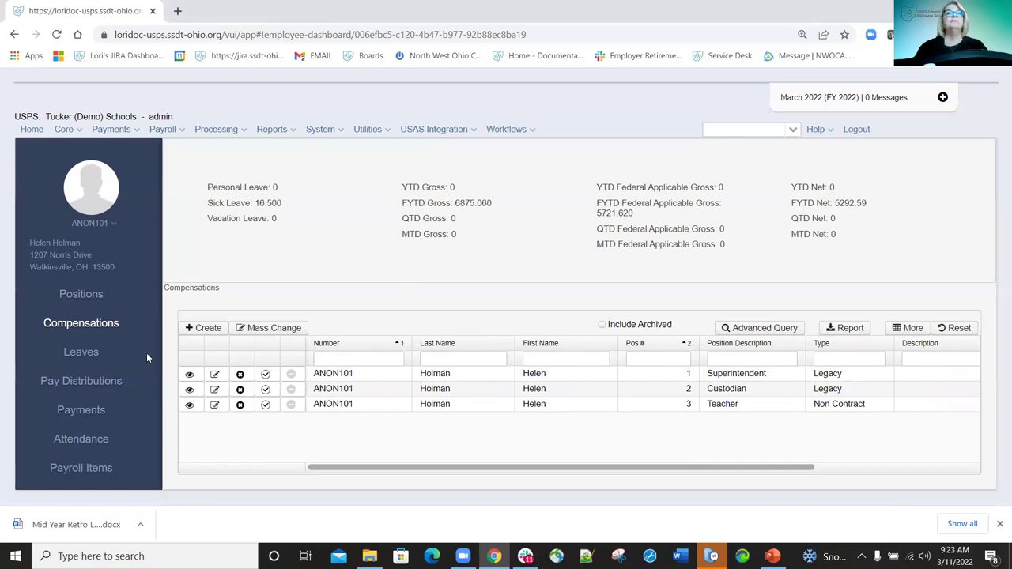
Review leave accumulations and the SICK leave record without saving, then show Pay Distributions.
{"action": "left_click", "coordinate": [71, 360]}
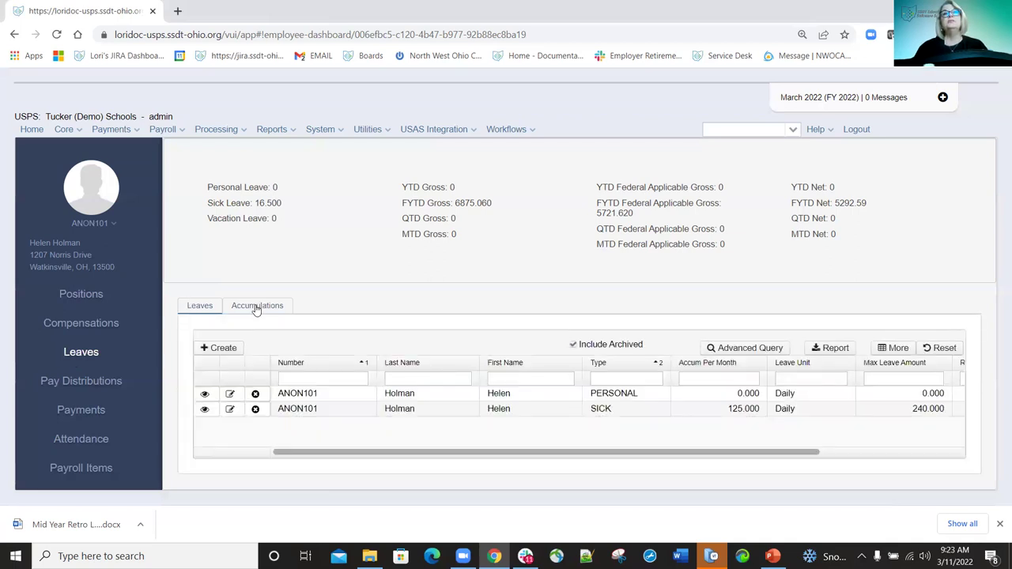
{"action": "left_click", "coordinate": [257, 306]}
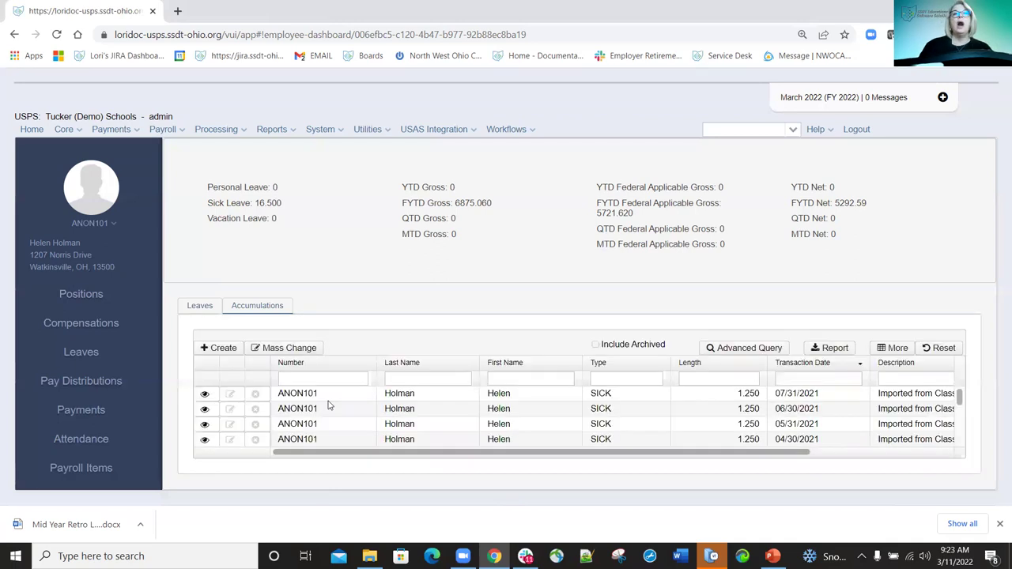
{"action": "scroll", "coordinate": [777, 400], "scroll_direction": "down", "scroll_amount": 5}
{"action": "scroll", "coordinate": [657, 383], "scroll_direction": "up", "scroll_amount": 5}
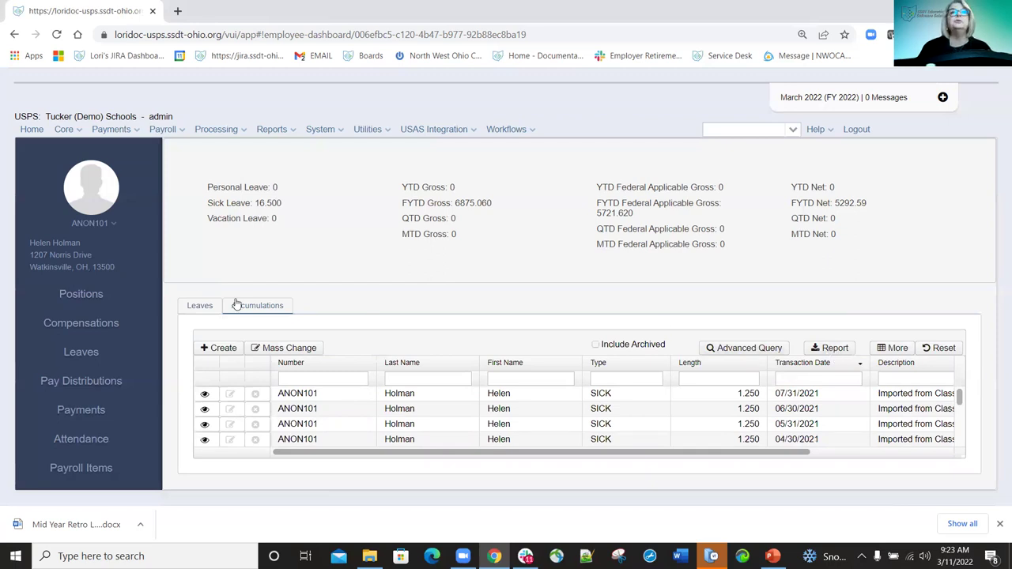
{"action": "left_click", "coordinate": [195, 308]}
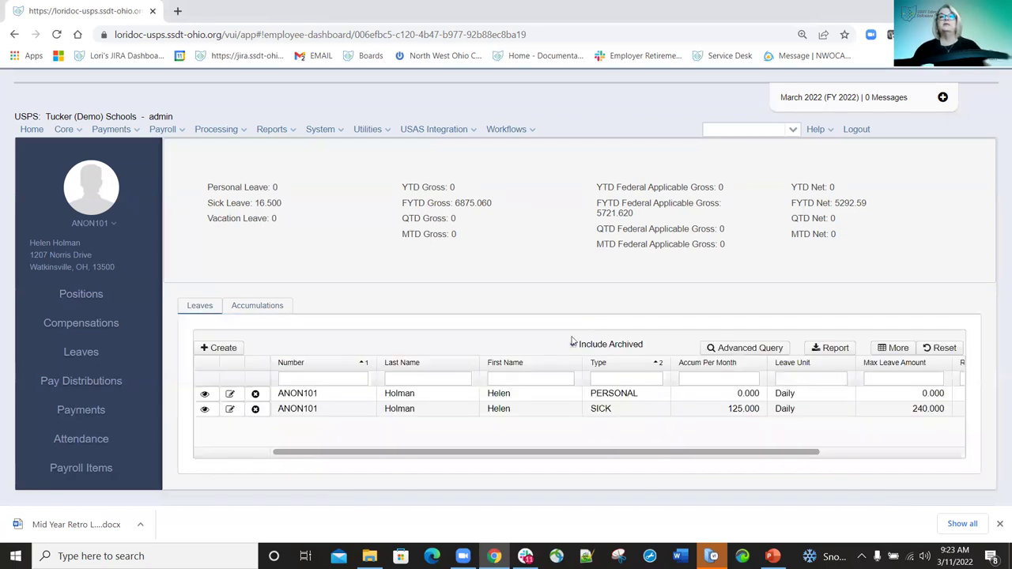
{"action": "left_click", "coordinate": [228, 410]}
{"action": "left_click", "coordinate": [228, 410]}
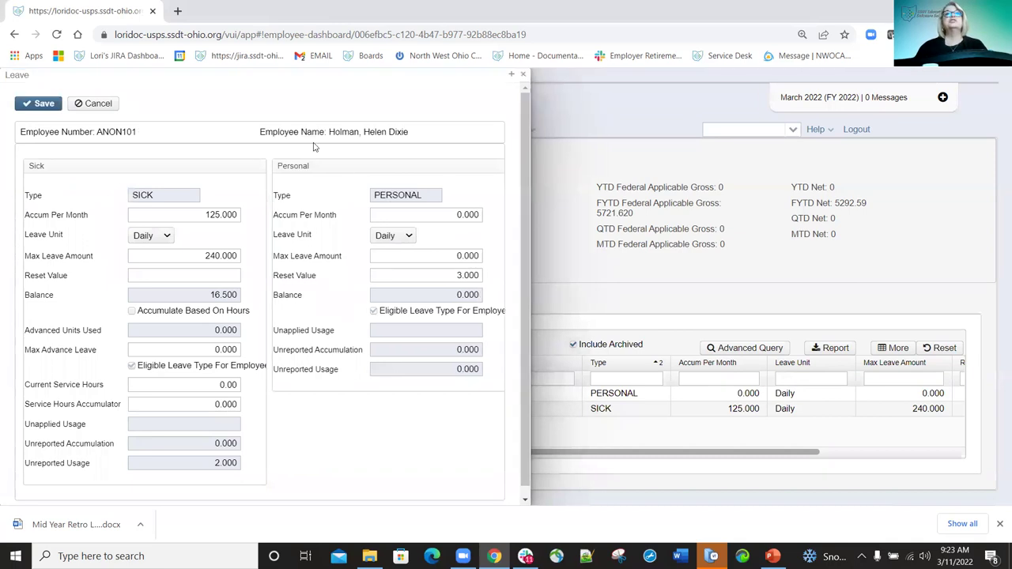
{"action": "left_click", "coordinate": [523, 75]}
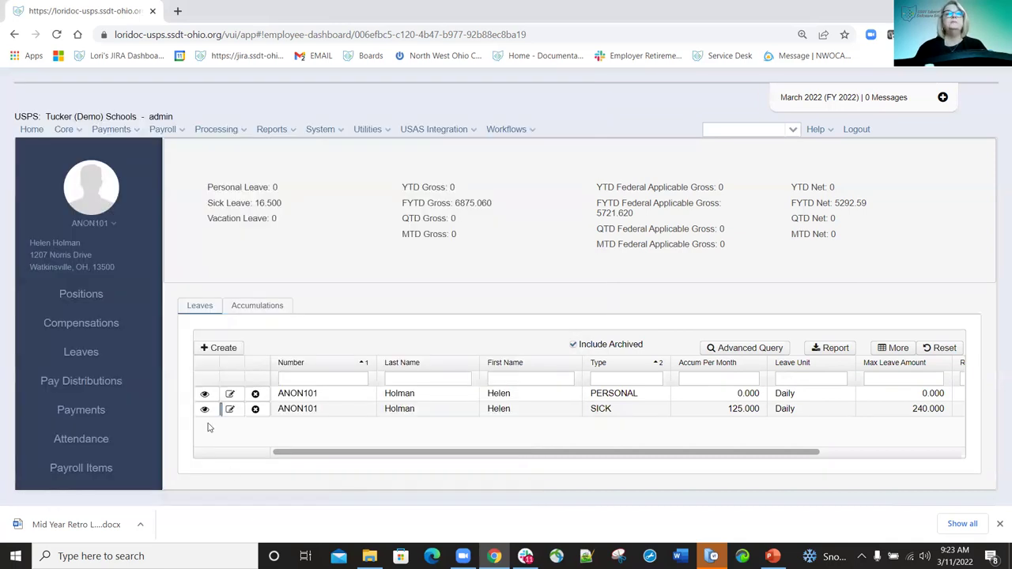
{"action": "left_click", "coordinate": [92, 382]}
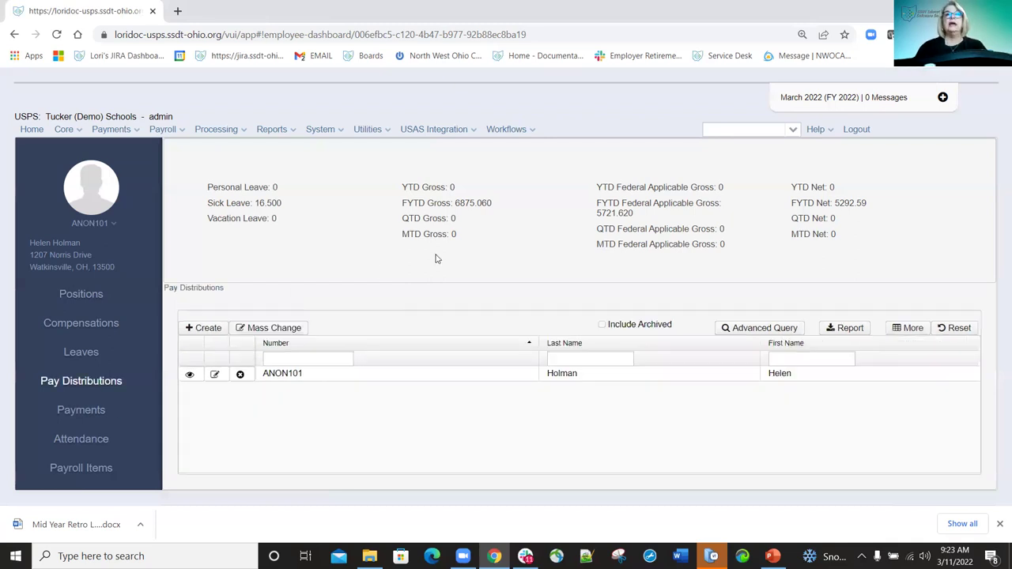
{"action": "left_click", "coordinate": [213, 376]}
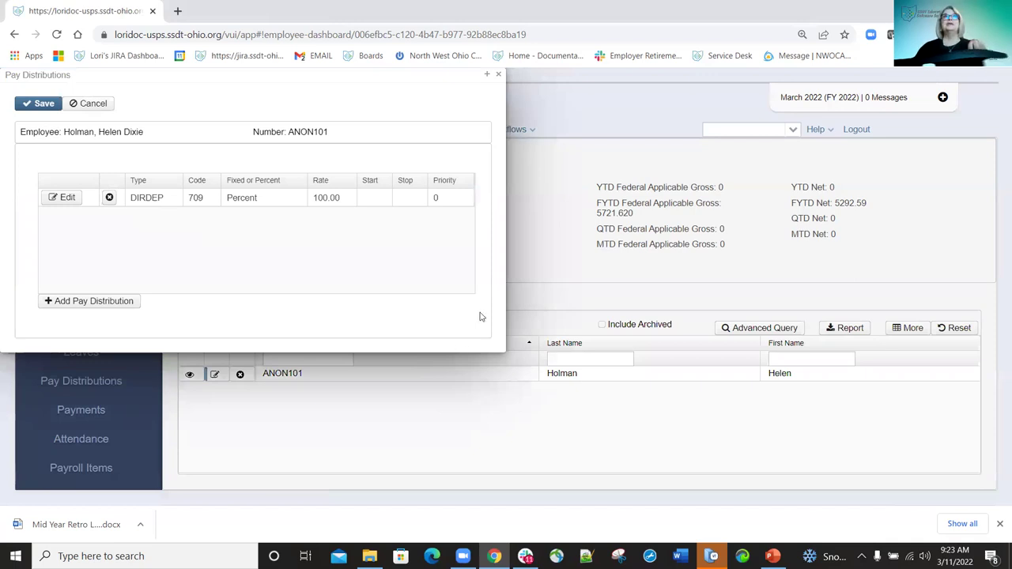
{"action": "left_click", "coordinate": [500, 76]}
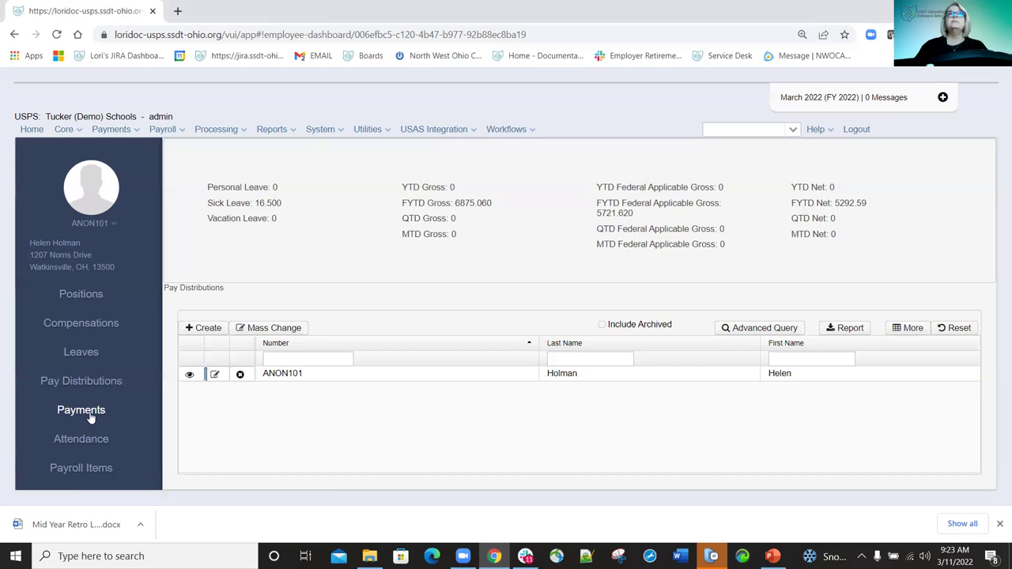
Show the employee's payments and open details of the 08/15/2021 payment.
{"action": "left_click", "coordinate": [91, 418]}
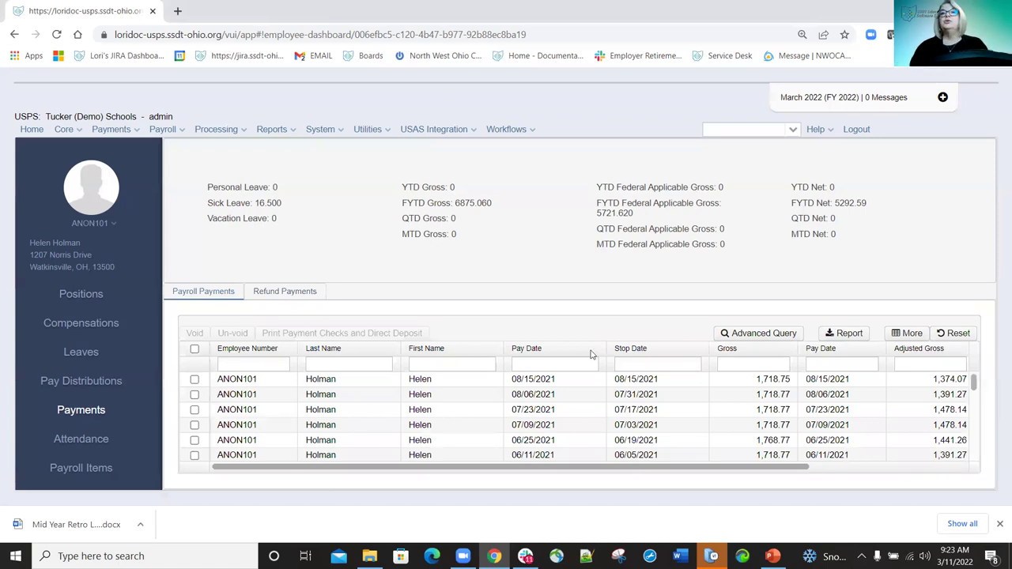
{"action": "left_click", "coordinate": [246, 384]}
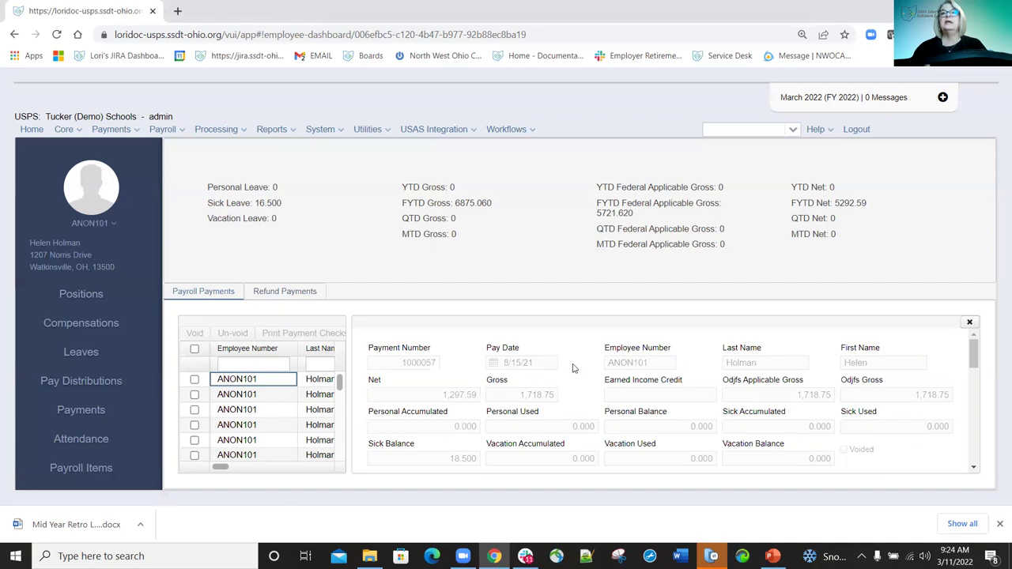
{"action": "scroll", "coordinate": [721, 387], "scroll_direction": "down", "scroll_amount": 3}
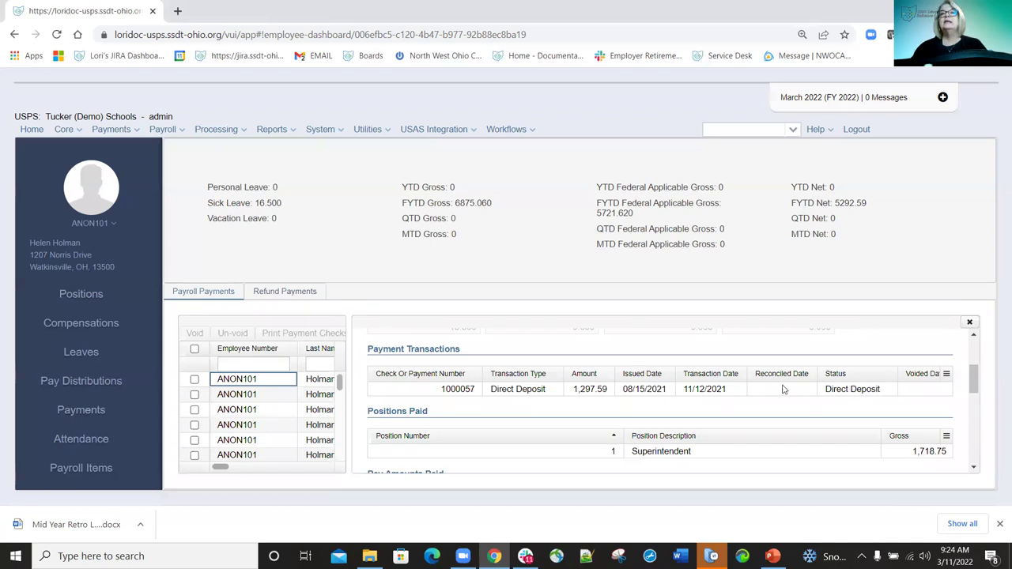
{"action": "scroll", "coordinate": [636, 404], "scroll_direction": "down", "scroll_amount": 1}
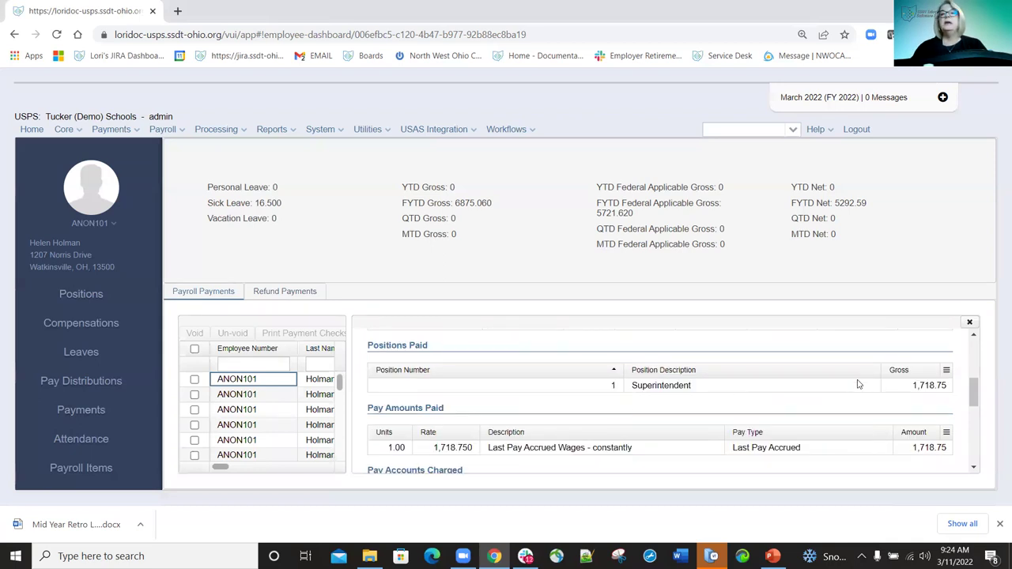
{"action": "scroll", "coordinate": [791, 380], "scroll_direction": "down", "scroll_amount": 1}
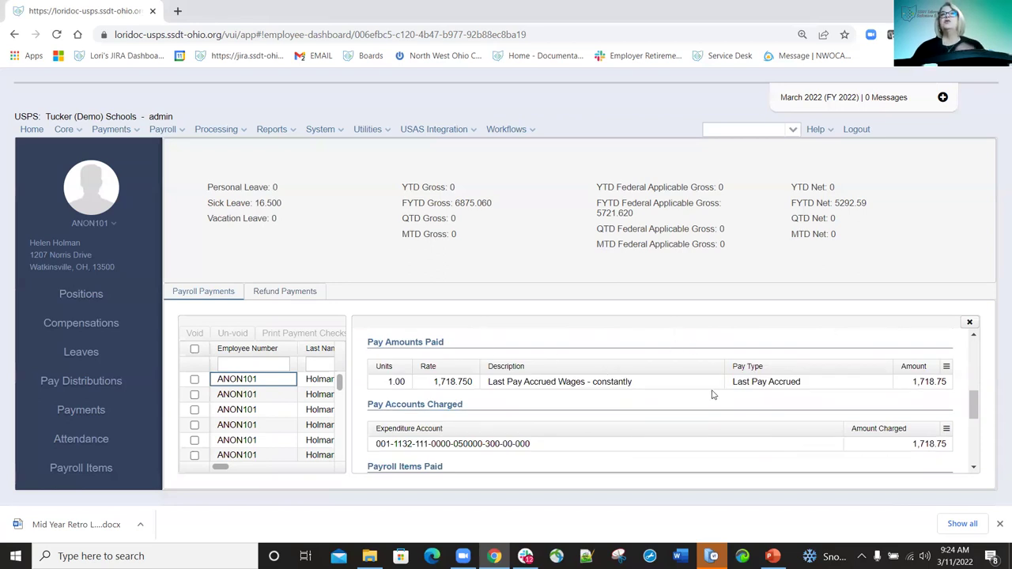
{"action": "scroll", "coordinate": [774, 407], "scroll_direction": "down", "scroll_amount": 1}
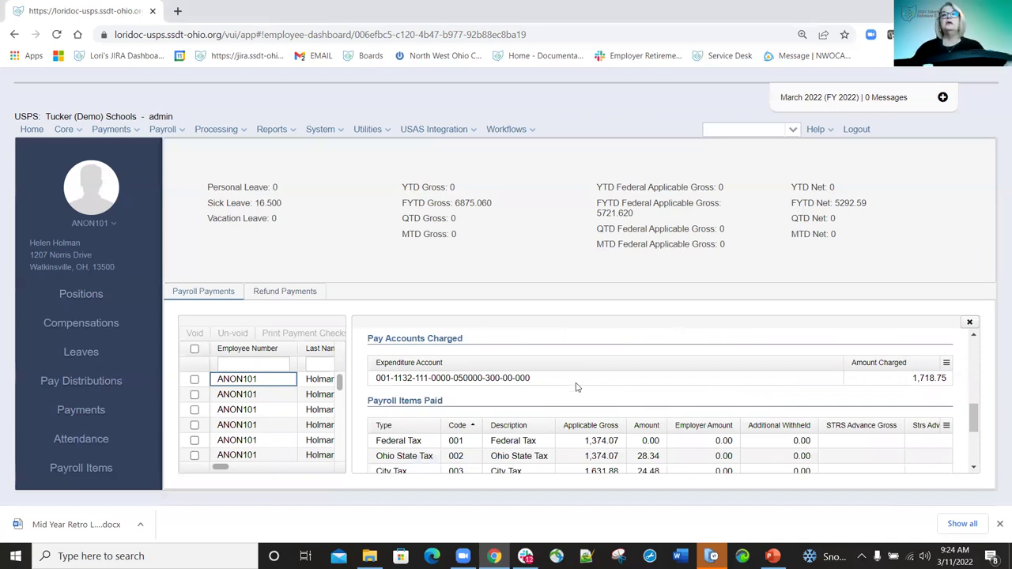
{"action": "scroll", "coordinate": [585, 387], "scroll_direction": "down", "scroll_amount": 1}
{"action": "scroll", "coordinate": [601, 396], "scroll_direction": "down", "scroll_amount": 1}
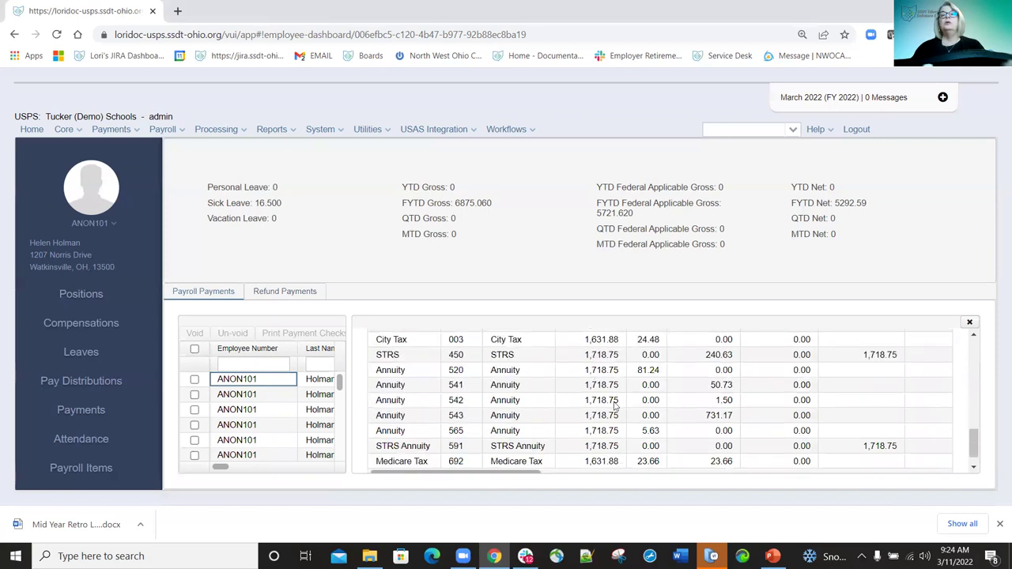
{"action": "scroll", "coordinate": [616, 411], "scroll_direction": "up", "scroll_amount": 3}
{"action": "scroll", "coordinate": [600, 371], "scroll_direction": "down", "scroll_amount": 2}
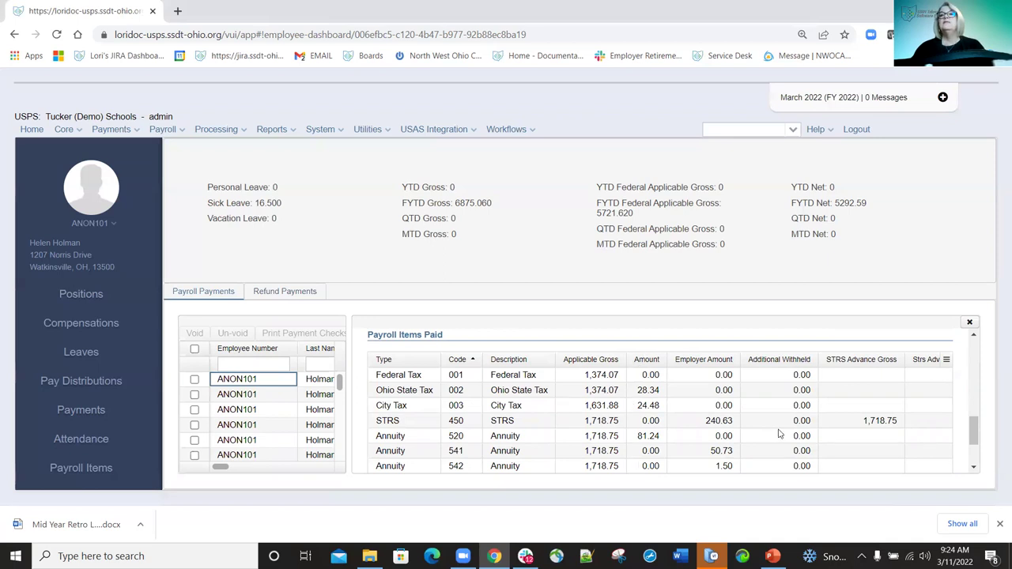
{"action": "scroll", "coordinate": [709, 450], "scroll_direction": "down", "scroll_amount": 2}
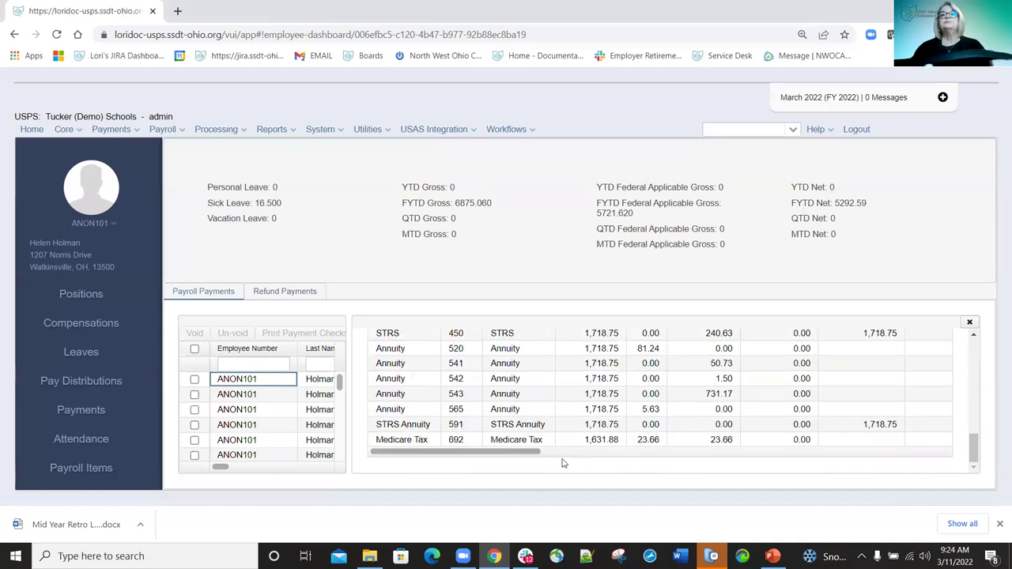
{"action": "left_click", "coordinate": [727, 455]}
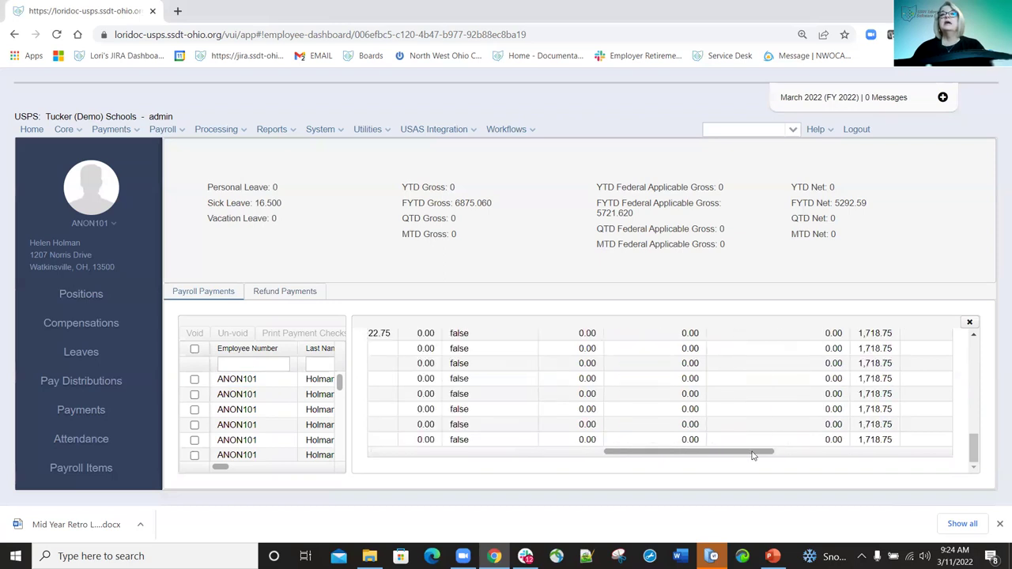
{"action": "scroll", "coordinate": [727, 416], "scroll_direction": "up", "scroll_amount": 5}
{"action": "scroll", "coordinate": [735, 427], "scroll_direction": "down", "scroll_amount": 3}
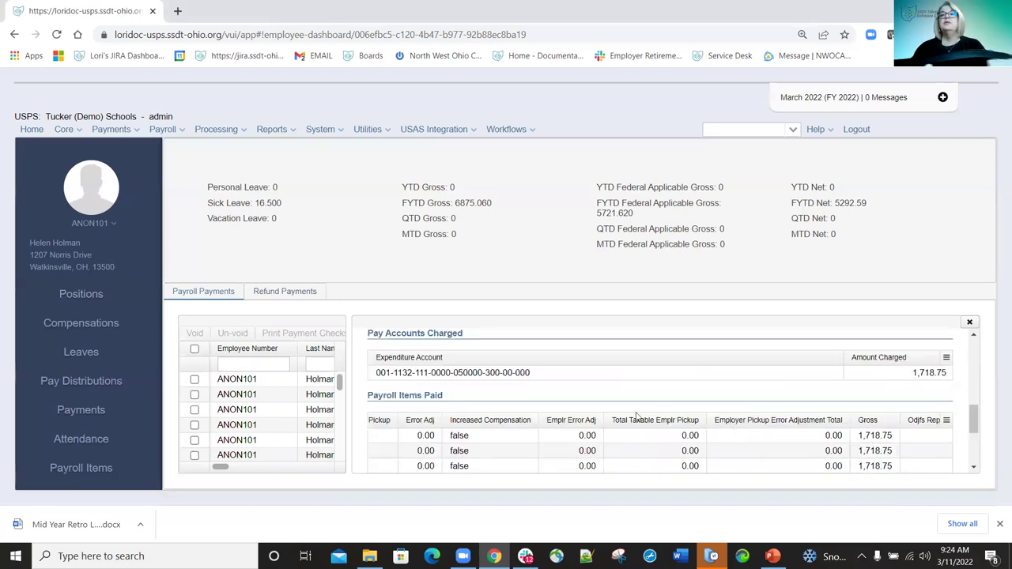
{"action": "scroll", "coordinate": [716, 456], "scroll_direction": "down", "scroll_amount": 1}
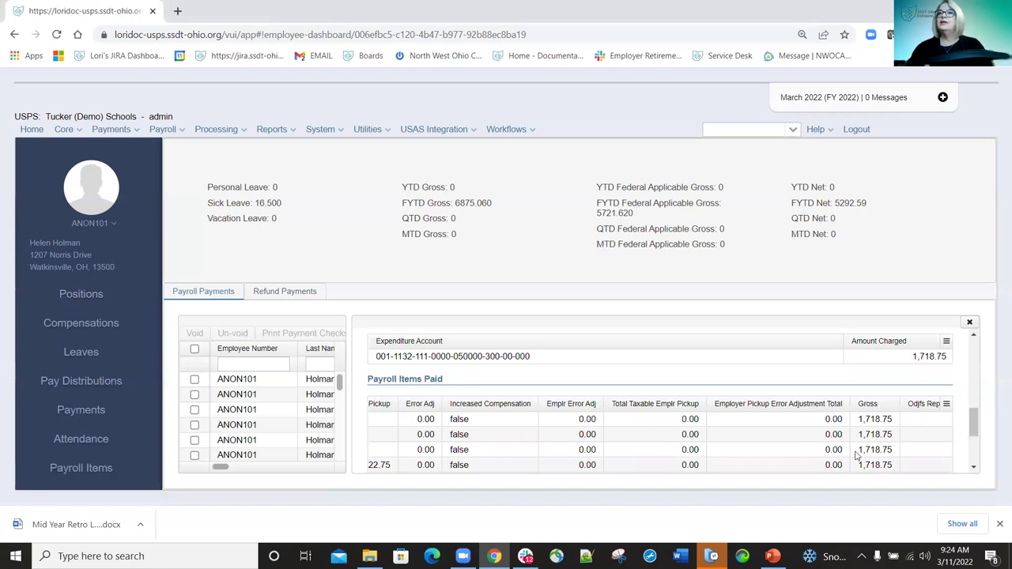
{"action": "scroll", "coordinate": [856, 454], "scroll_direction": "down", "scroll_amount": 1}
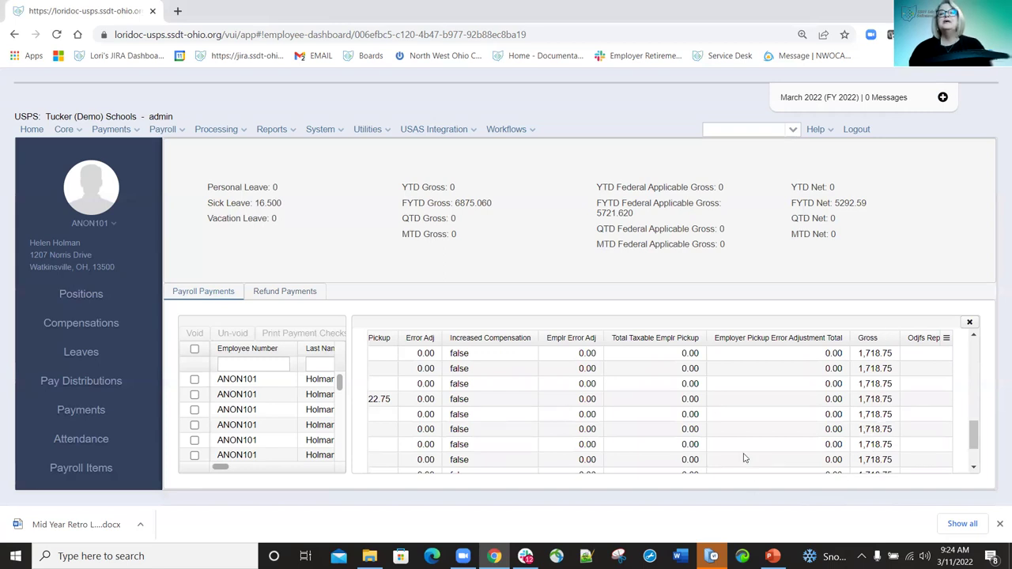
{"action": "scroll", "coordinate": [598, 387], "scroll_direction": "down", "scroll_amount": 1}
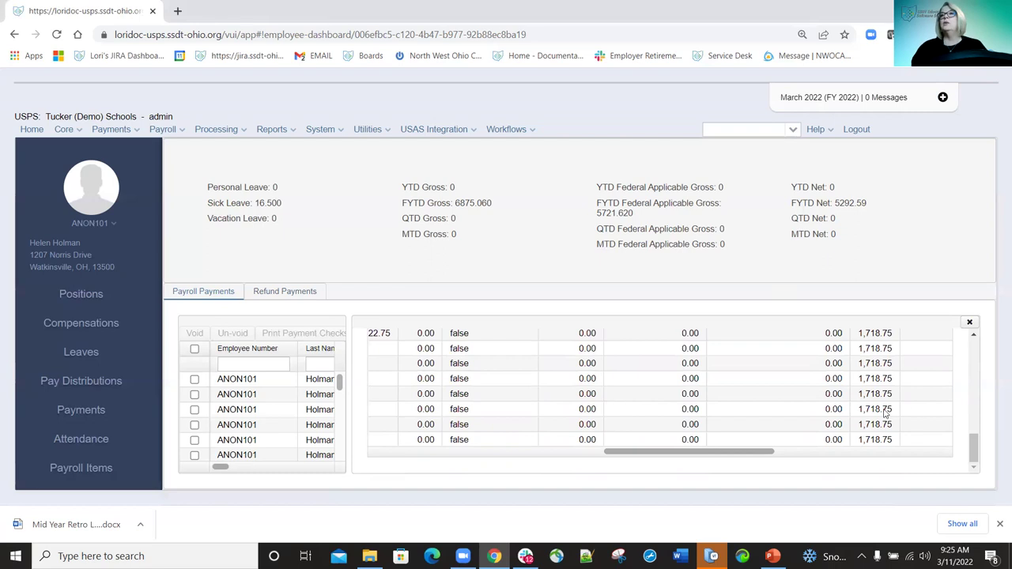
Close the payment details and tick the 08/15/2021 payment in the grid.
{"action": "left_click", "coordinate": [970, 324]}
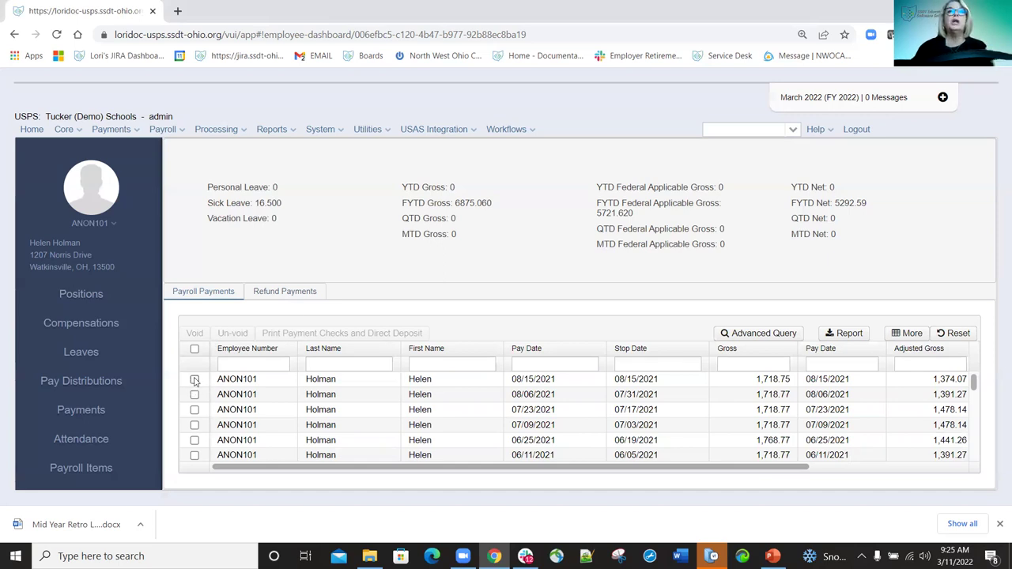
{"action": "left_click", "coordinate": [194, 380]}
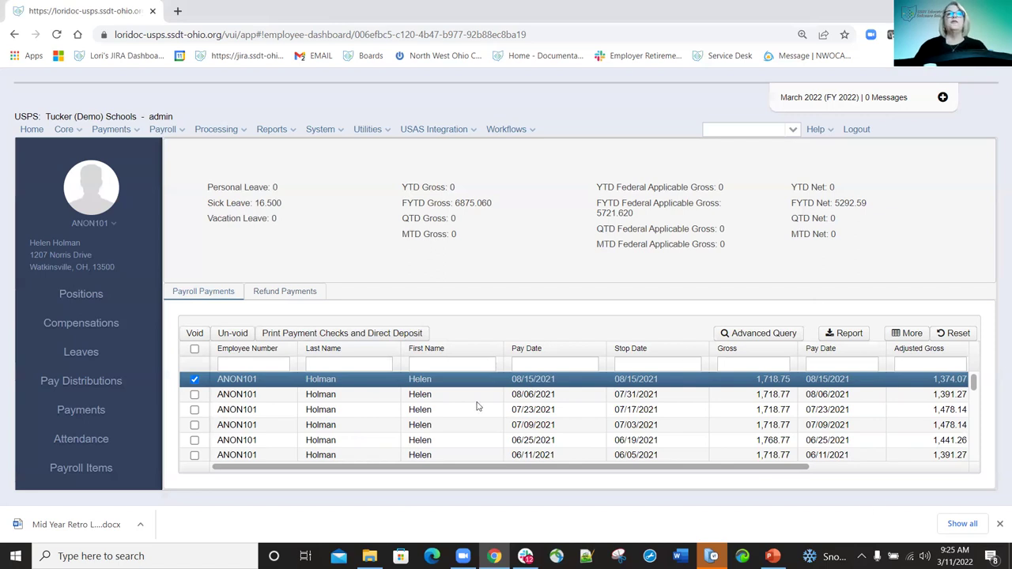
Look through the employee's sick and personal attendance records, then show Payroll Items.
{"action": "left_click", "coordinate": [77, 440]}
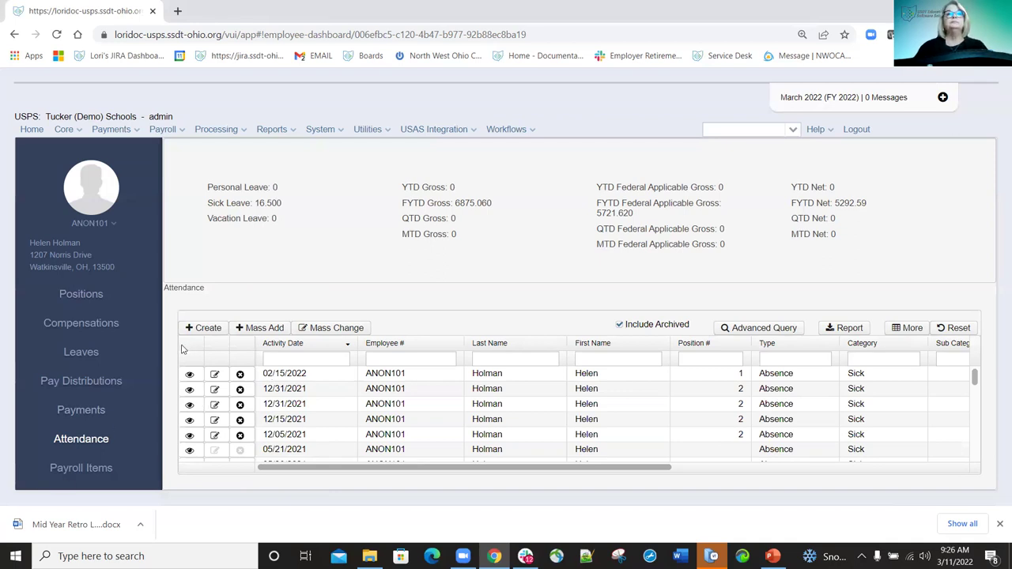
{"action": "scroll", "coordinate": [183, 371], "scroll_direction": "down", "scroll_amount": 3}
{"action": "left_click", "coordinate": [90, 473]}
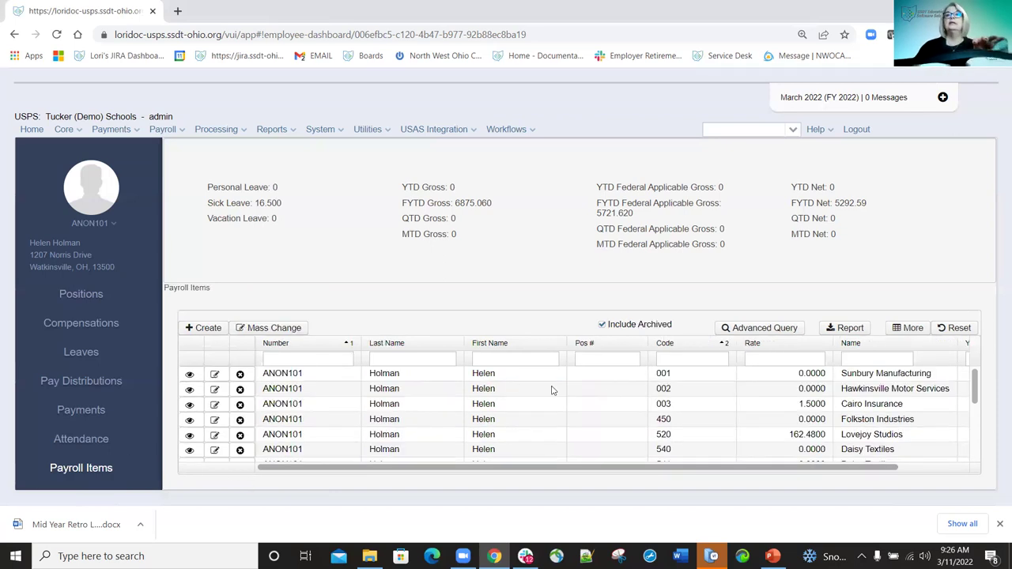
Exclude archived items from the Payroll Items grid, leaving codes like 520 and 003.
{"action": "scroll", "coordinate": [611, 397], "scroll_direction": "down", "scroll_amount": 3}
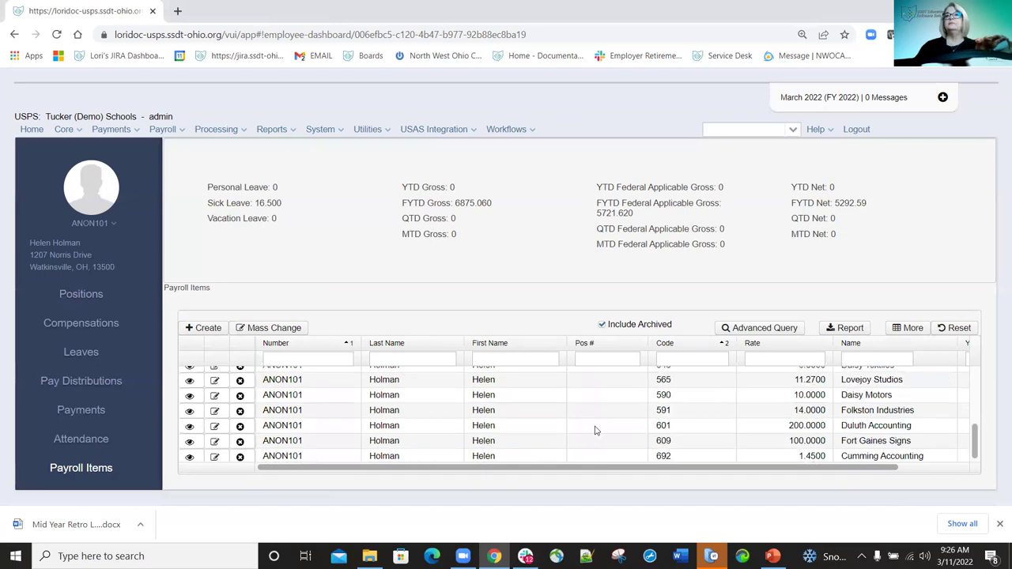
{"action": "scroll", "coordinate": [599, 393], "scroll_direction": "up", "scroll_amount": 3}
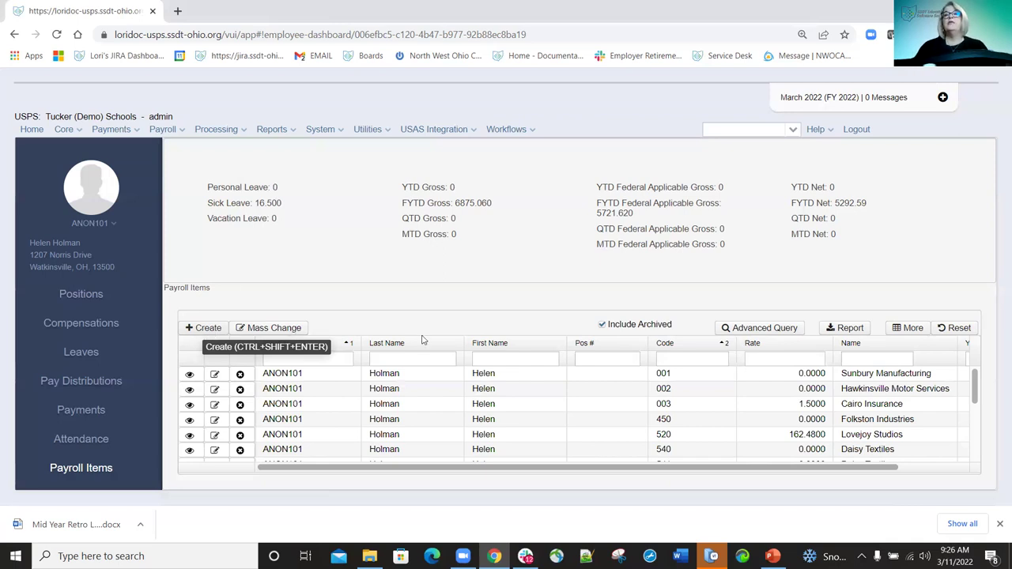
{"action": "left_click", "coordinate": [601, 325]}
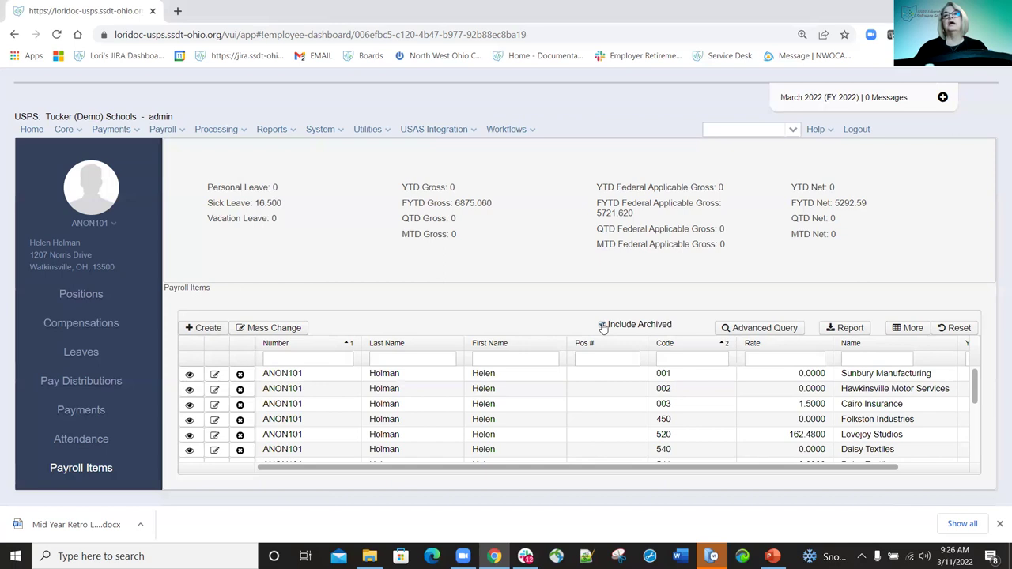
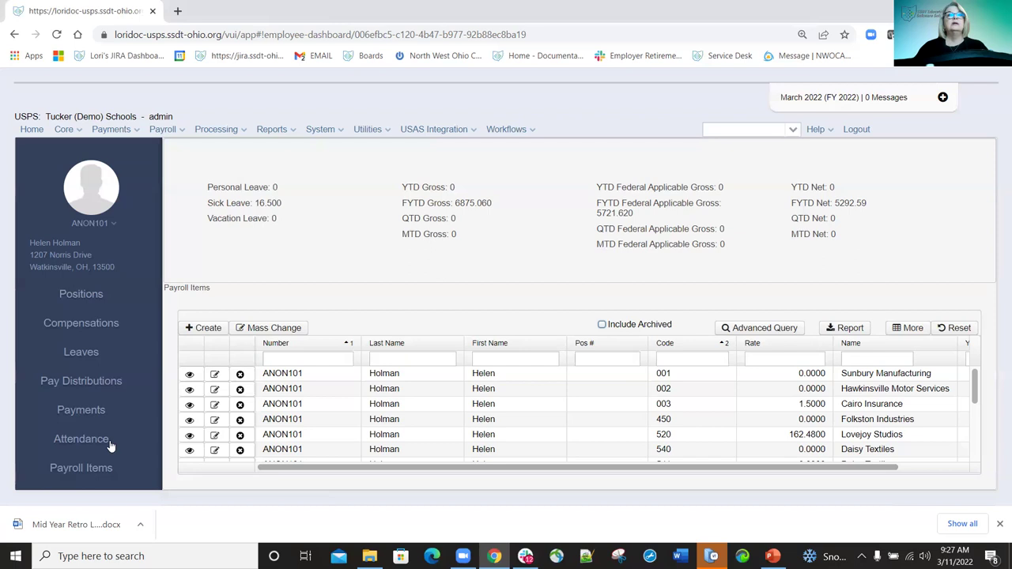
List the employee's payroll payments and open the 08/15/2021 payment's detailed breakdown.
{"action": "left_click", "coordinate": [97, 415]}
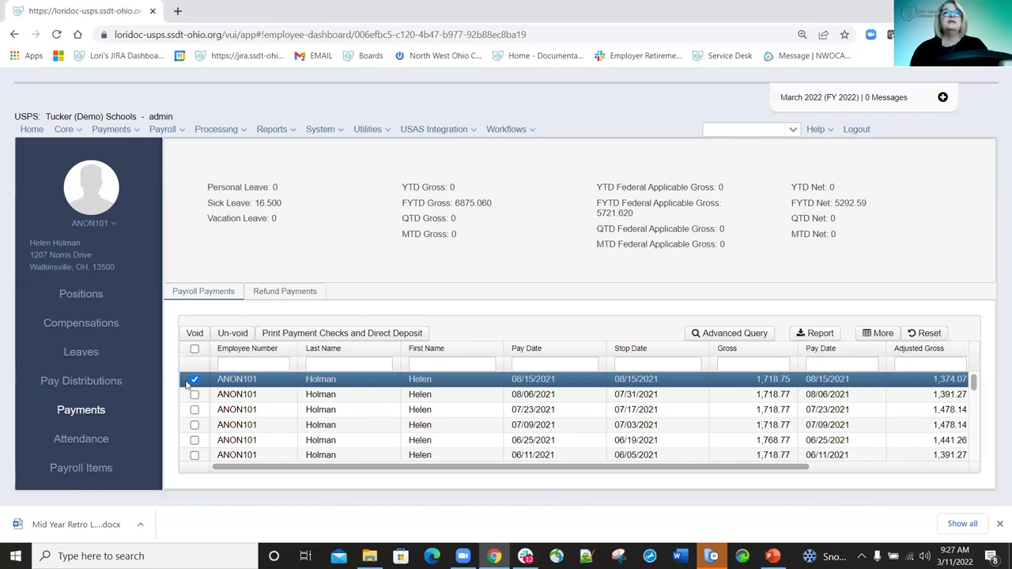
{"action": "left_click", "coordinate": [193, 382]}
{"action": "left_click_drag", "start_coordinate": [236, 381], "coordinate": [250, 382]}
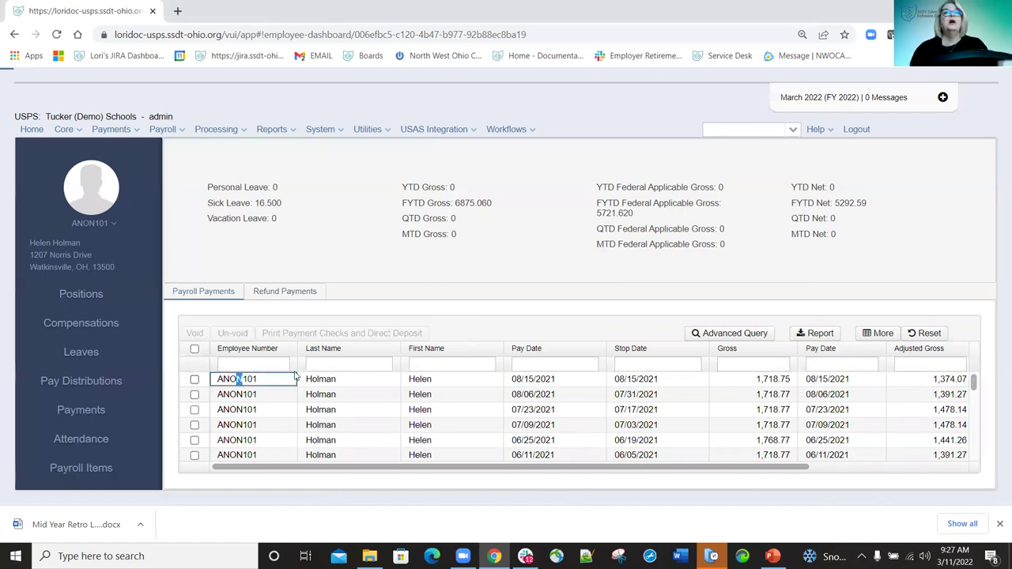
{"action": "key", "text": "ctrl+c"}
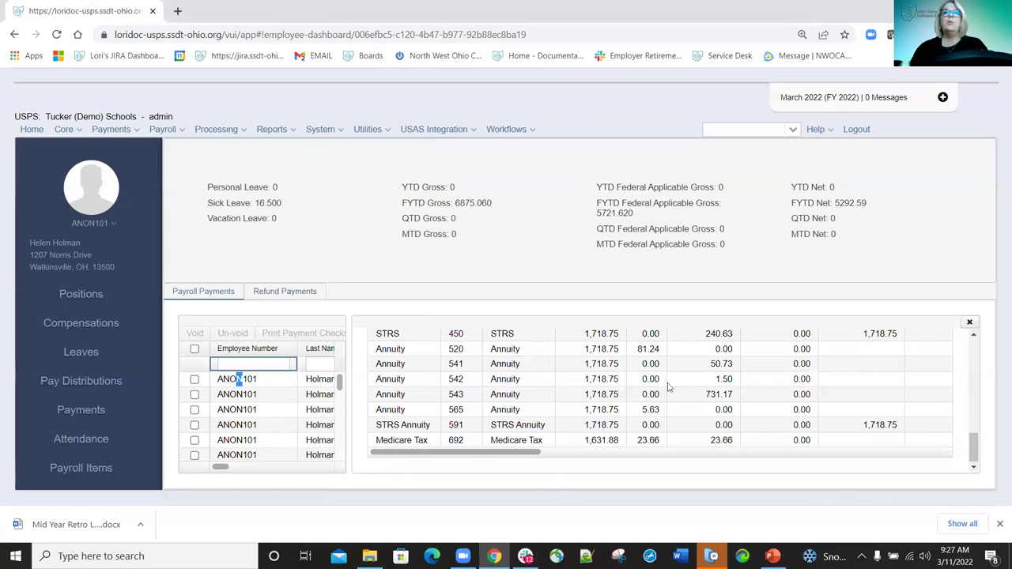
Review the payment's Pay Accounts Charged and Payroll Items Paid, then bring up the Payments menu.
{"action": "scroll", "coordinate": [660, 384], "scroll_direction": "up", "scroll_amount": 3}
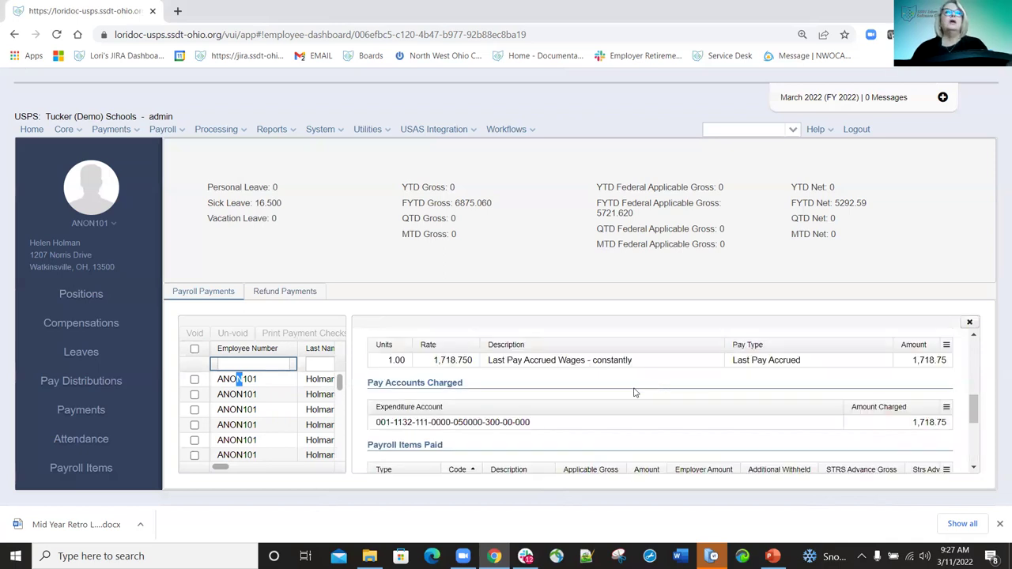
{"action": "scroll", "coordinate": [629, 395], "scroll_direction": "down", "scroll_amount": 1}
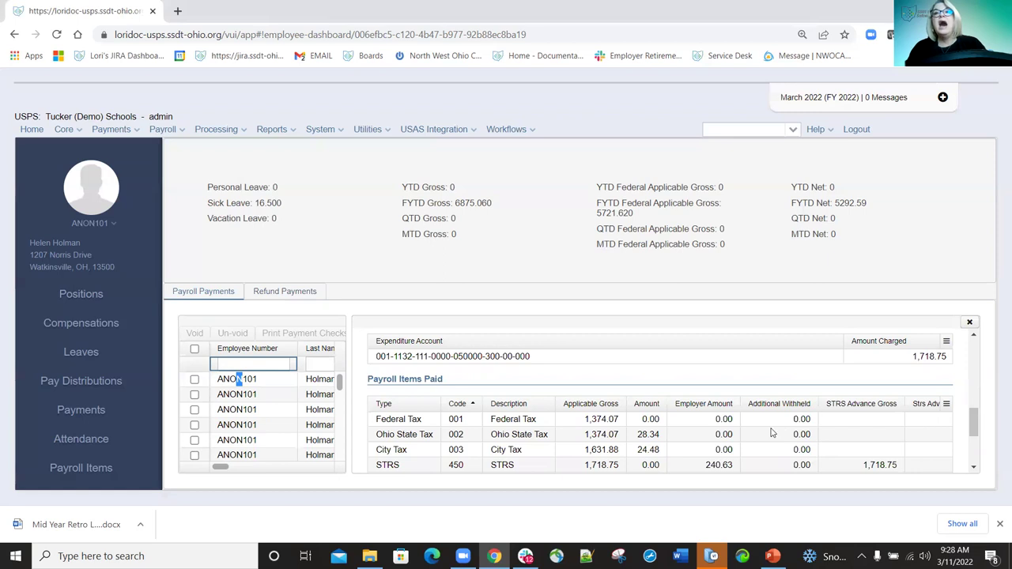
{"action": "scroll", "coordinate": [767, 435], "scroll_direction": "down", "scroll_amount": 3}
{"action": "scroll", "coordinate": [502, 455], "scroll_direction": "down", "scroll_amount": 1}
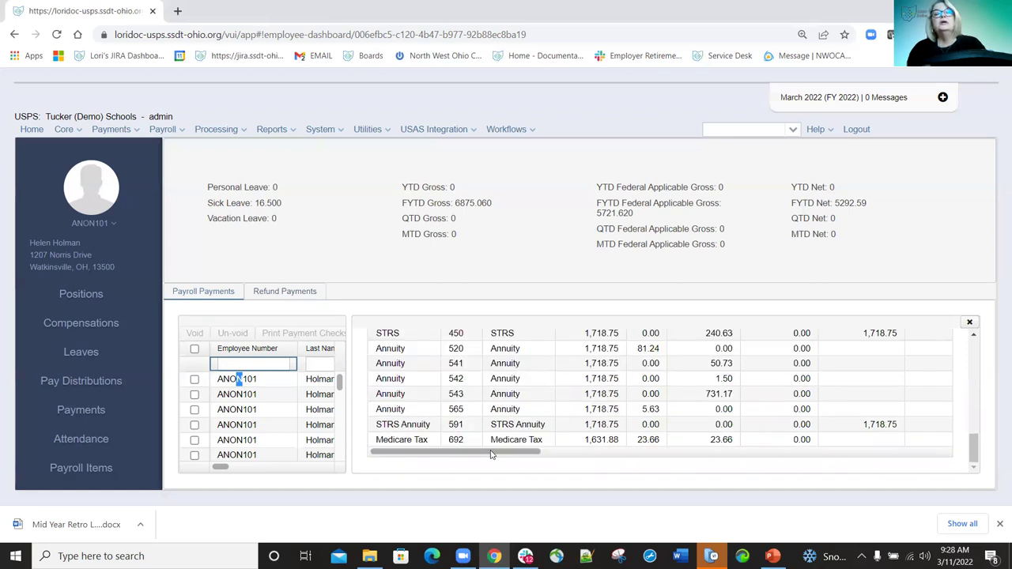
{"action": "scroll", "coordinate": [574, 457], "scroll_direction": "right", "scroll_amount": 5}
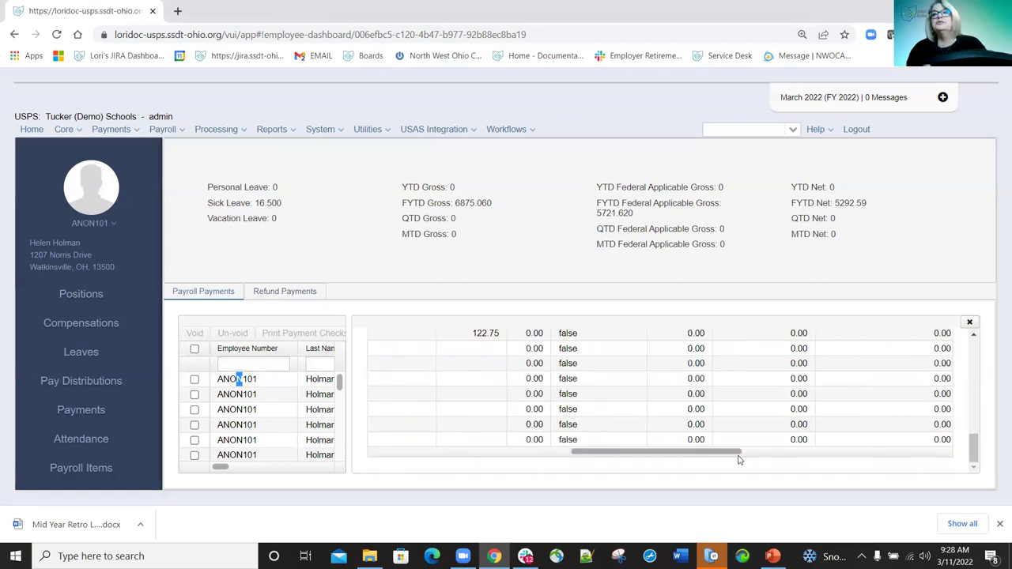
{"action": "scroll", "coordinate": [772, 463], "scroll_direction": "left", "scroll_amount": 1}
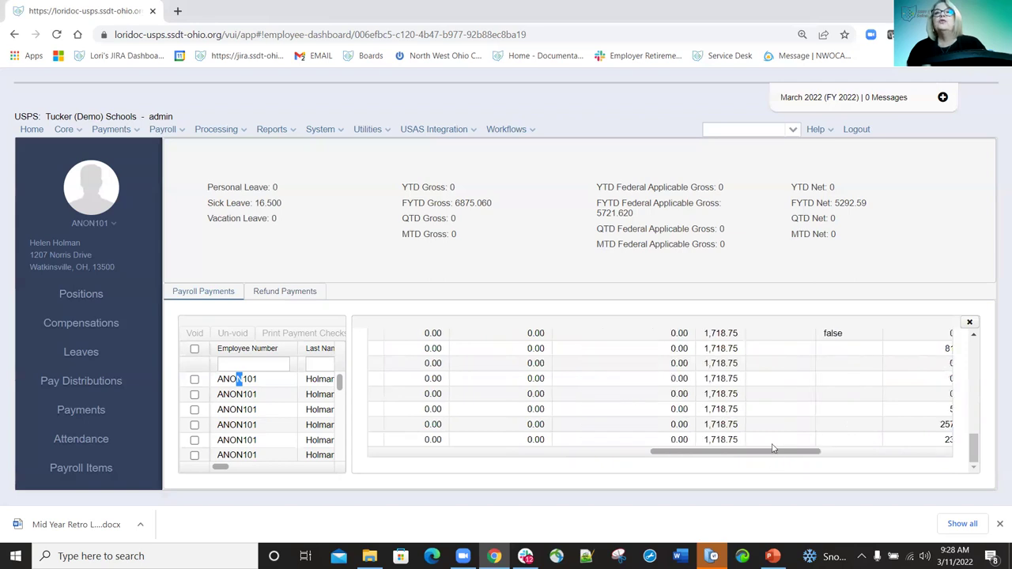
{"action": "scroll", "coordinate": [773, 440], "scroll_direction": "up", "scroll_amount": 3}
{"action": "scroll", "coordinate": [773, 440], "scroll_direction": "down", "scroll_amount": 3}
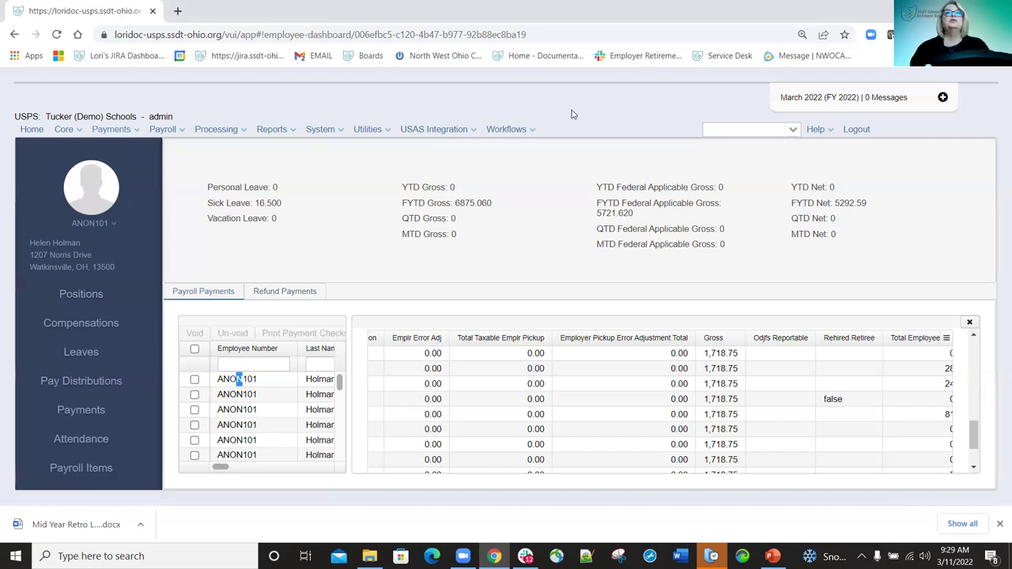
{"action": "left_click", "coordinate": [135, 131]}
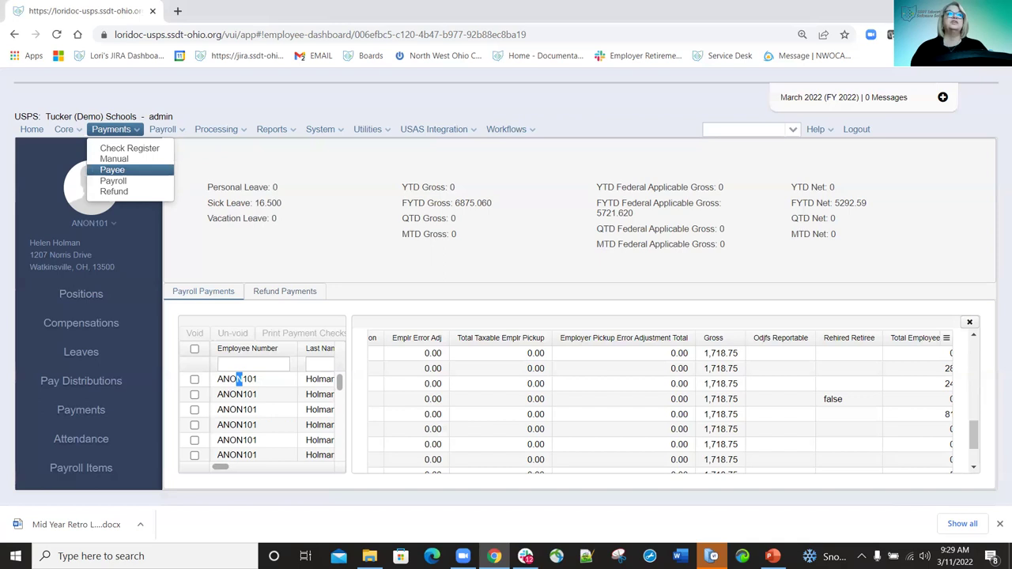
Open the Check Register and filter it to check number =900473.
{"action": "left_click", "coordinate": [130, 149]}
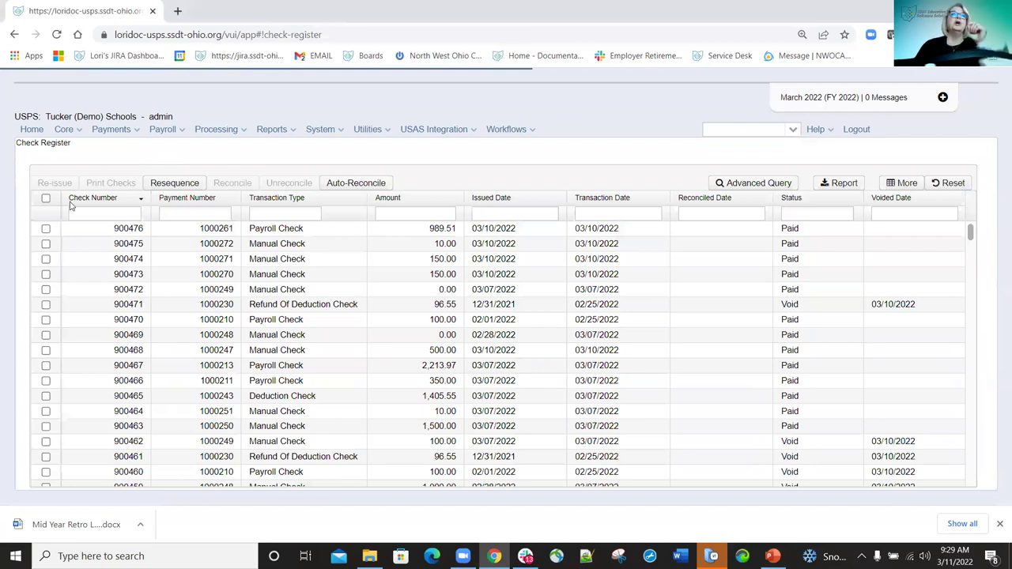
{"action": "left_click", "coordinate": [46, 198]}
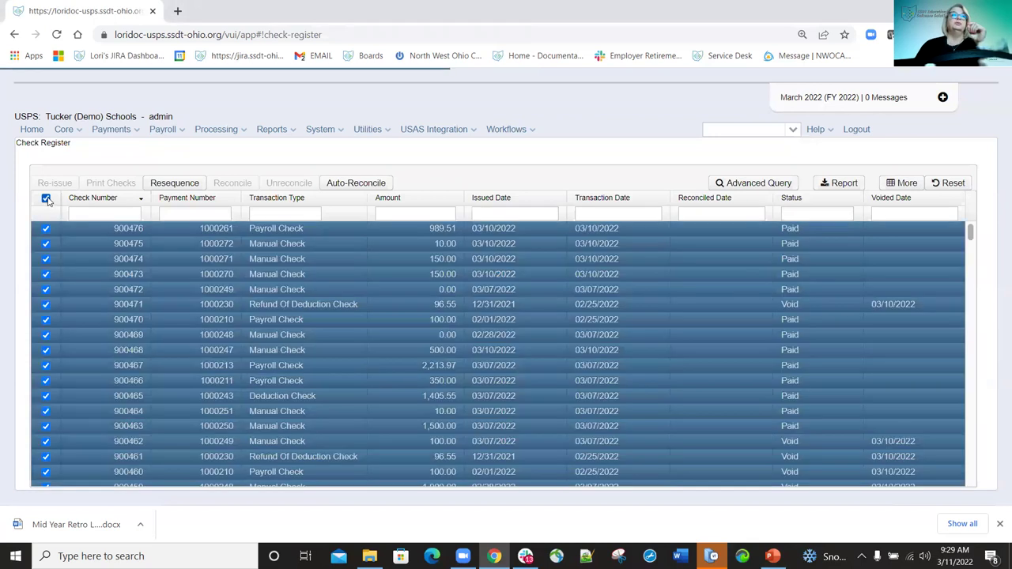
{"action": "left_click", "coordinate": [46, 198]}
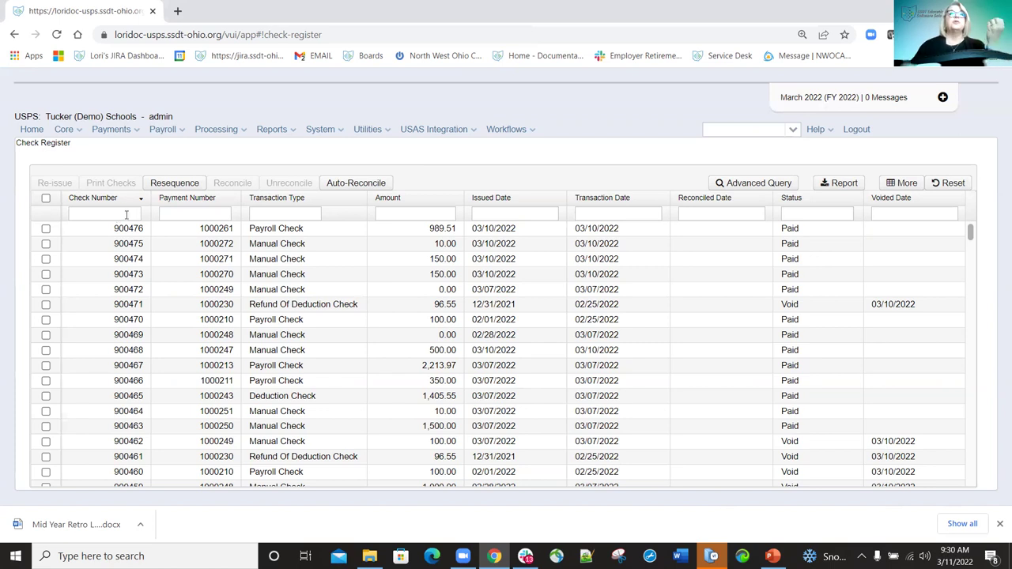
{"action": "left_click", "coordinate": [125, 214]}
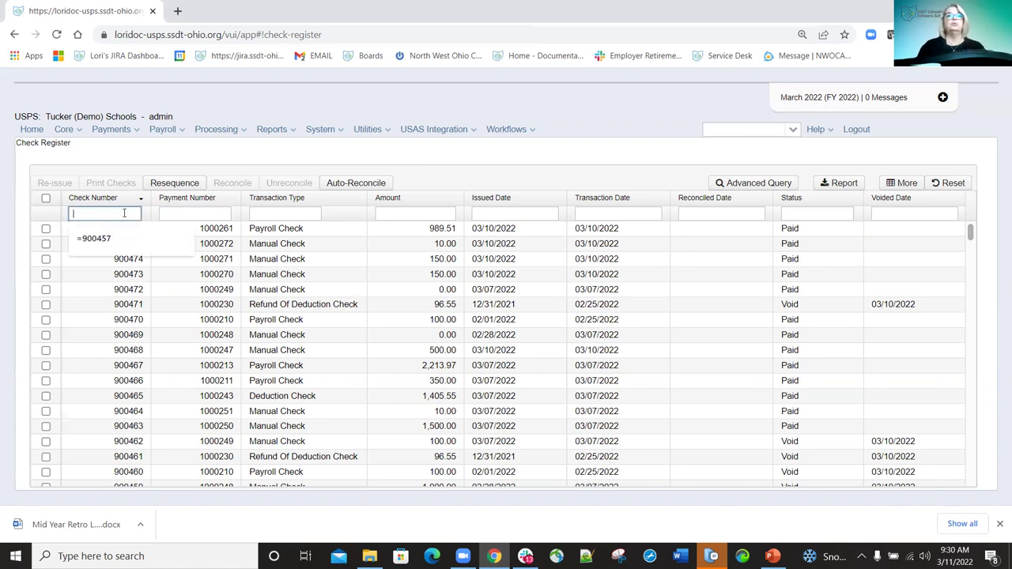
{"action": "type", "text": "="}
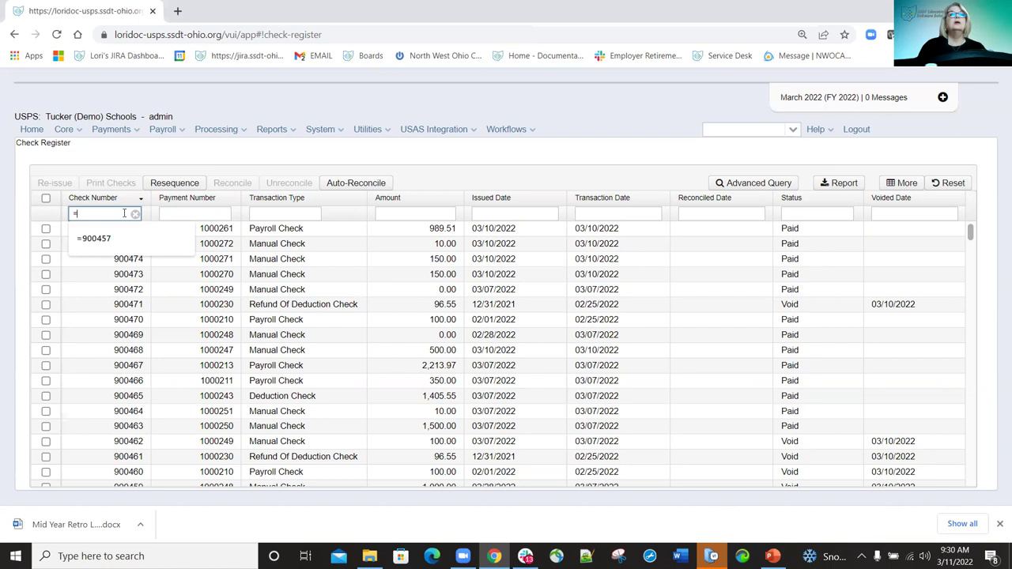
{"action": "type", "text": "900473"}
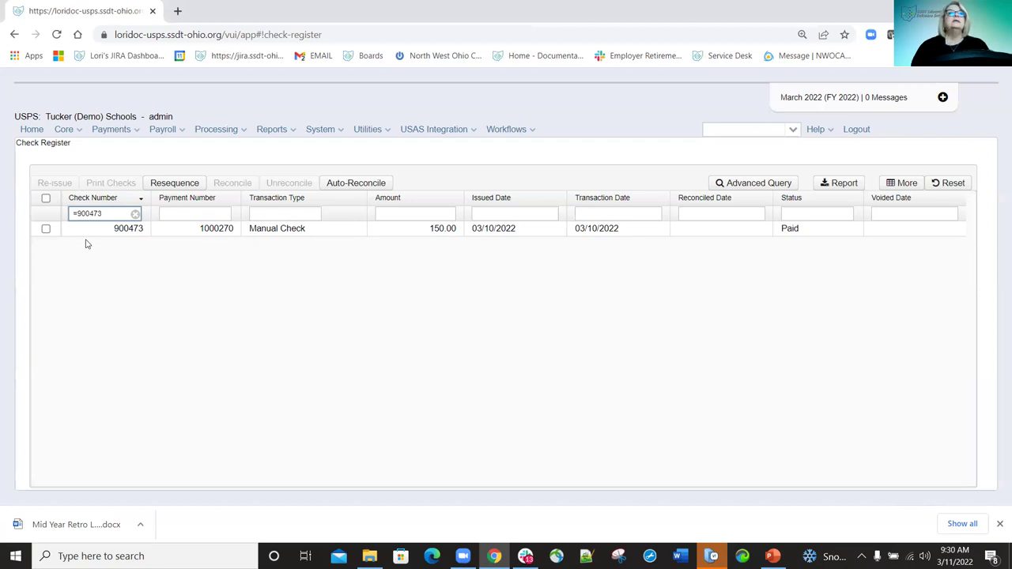
Re-issue check 900473 from 1 - Default Bank Account with reissue date 03/11/2022.
{"action": "left_click", "coordinate": [45, 230]}
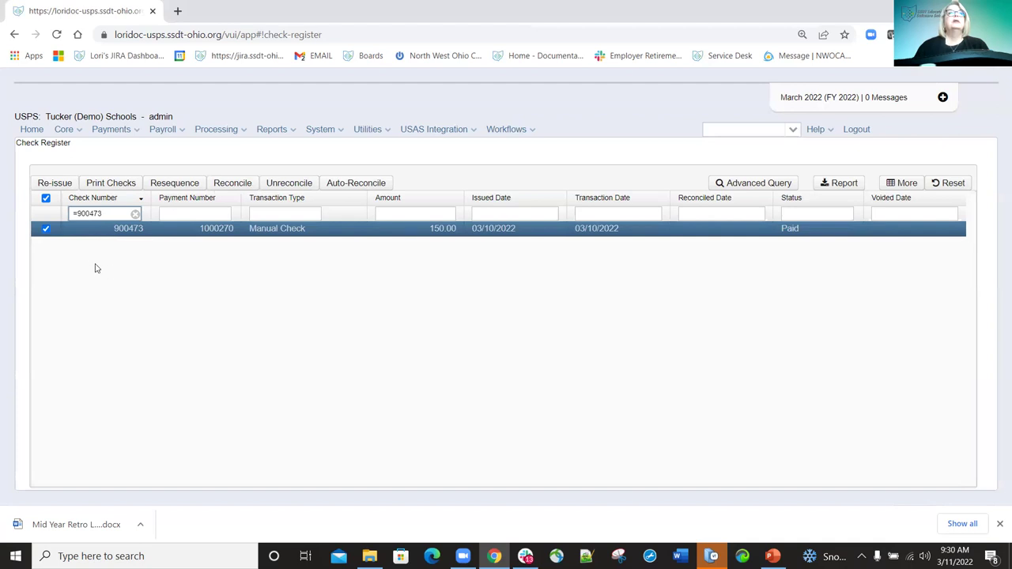
{"action": "left_click", "coordinate": [64, 184]}
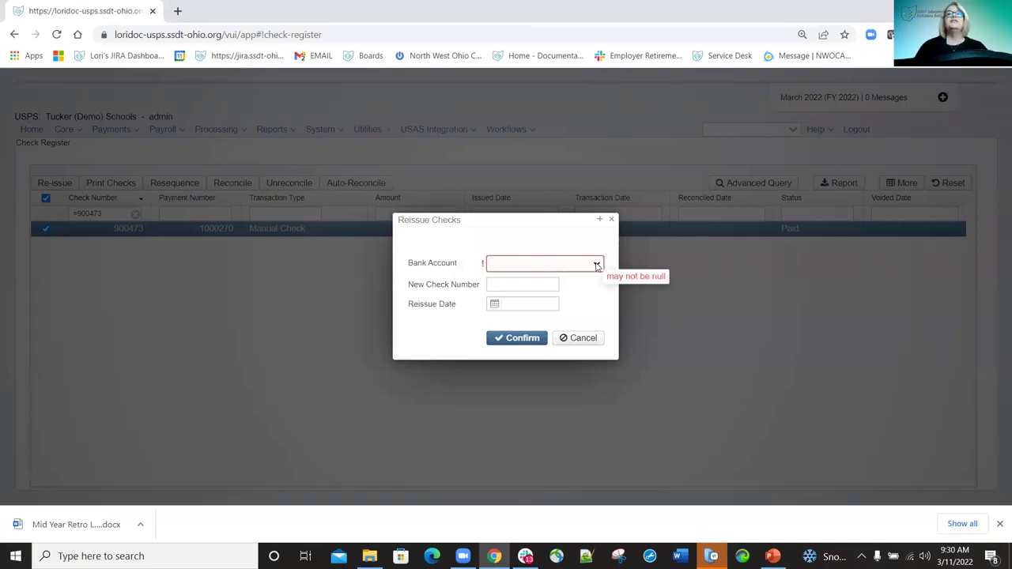
{"action": "left_click", "coordinate": [596, 267]}
{"action": "left_click", "coordinate": [544, 287]}
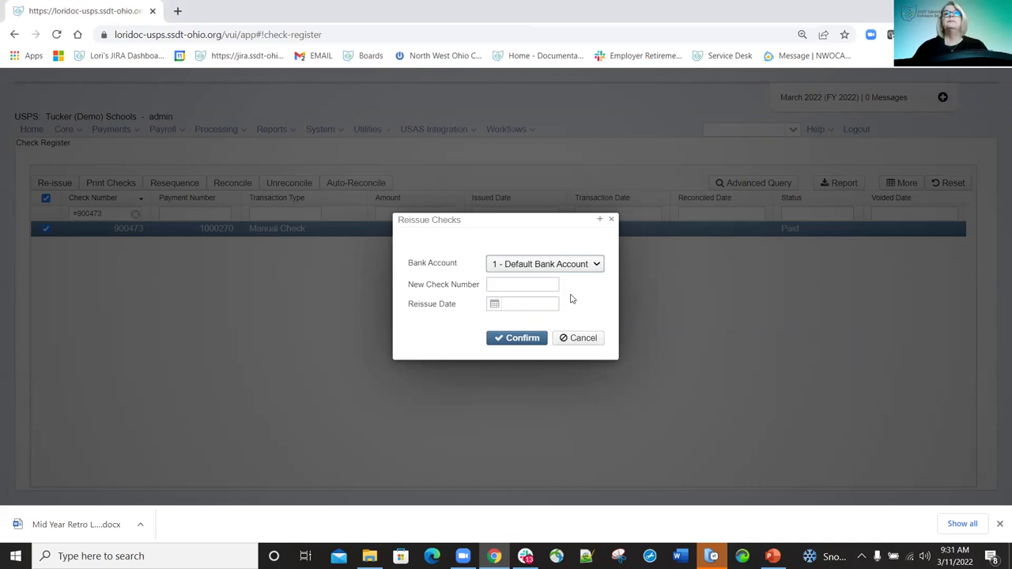
{"action": "left_click", "coordinate": [495, 306]}
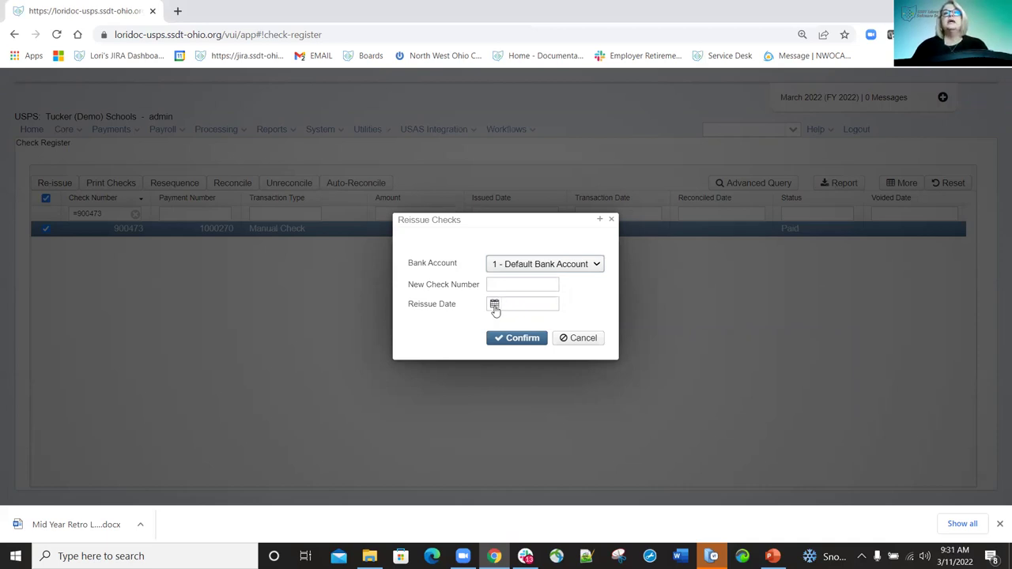
{"action": "left_click", "coordinate": [494, 306]}
{"action": "left_click", "coordinate": [576, 357]}
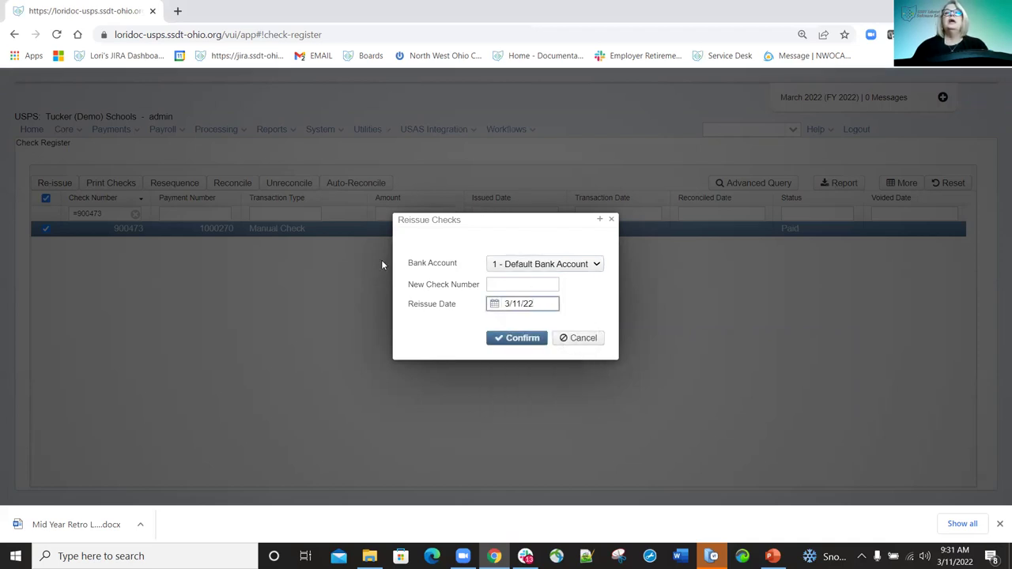
{"action": "left_click", "coordinate": [522, 340]}
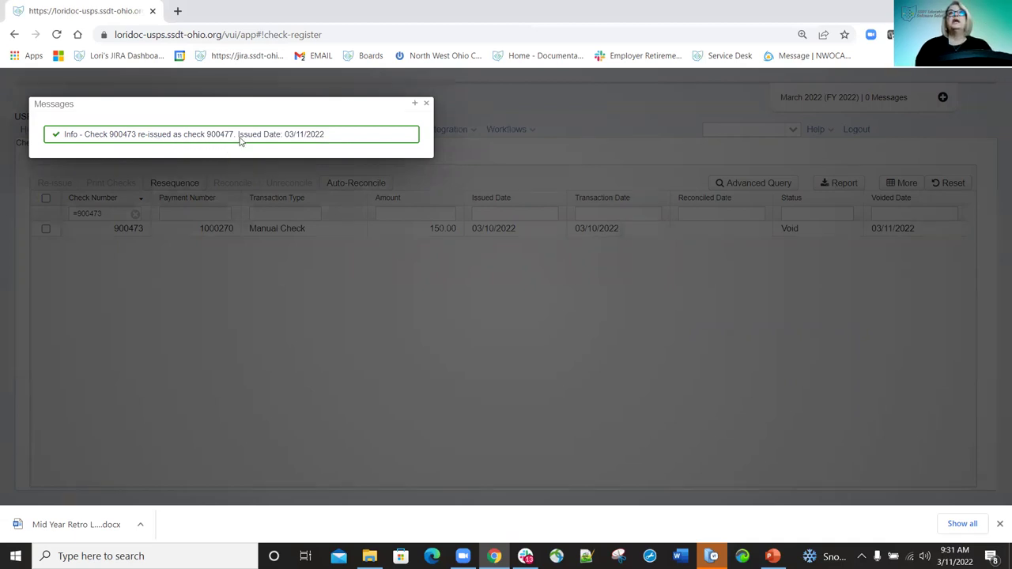
Dismiss the re-issue message and clear the Check Number filter to list all checks.
{"action": "left_click", "coordinate": [426, 104]}
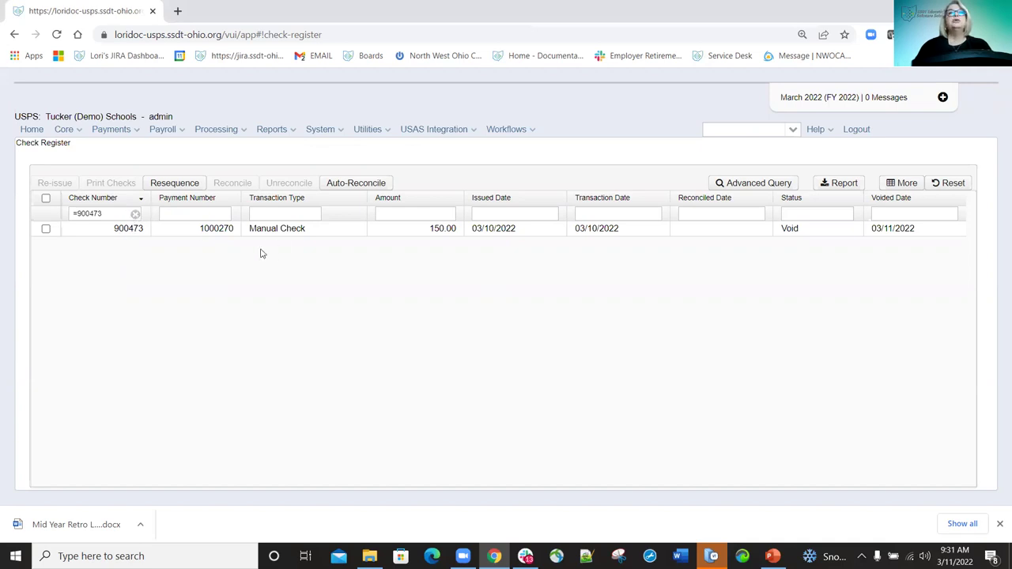
{"action": "left_click", "coordinate": [136, 216]}
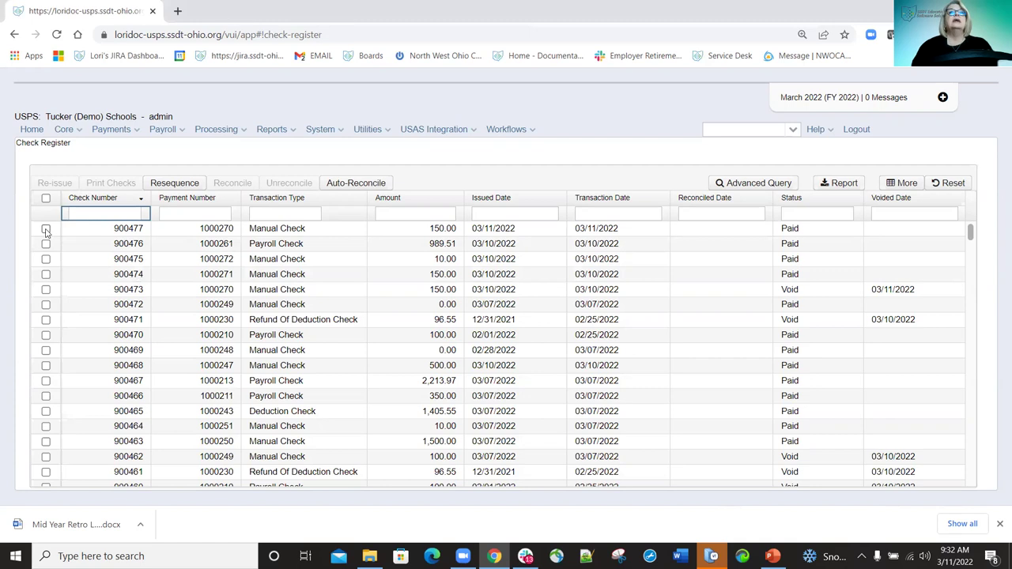
Export check 900477 as XML and open the downloaded Checks (49).xml.
{"action": "left_click", "coordinate": [46, 229]}
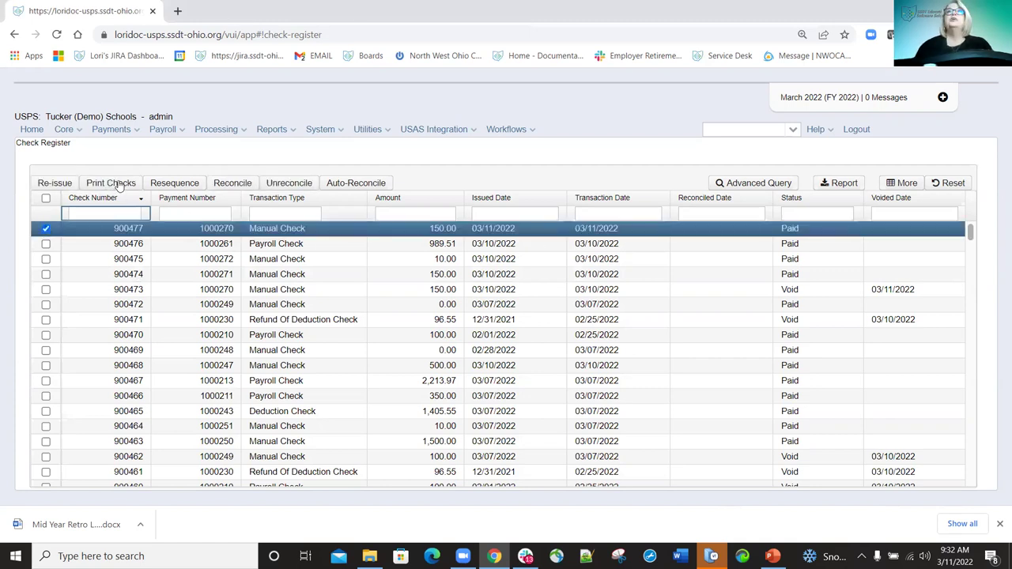
{"action": "left_click", "coordinate": [119, 184]}
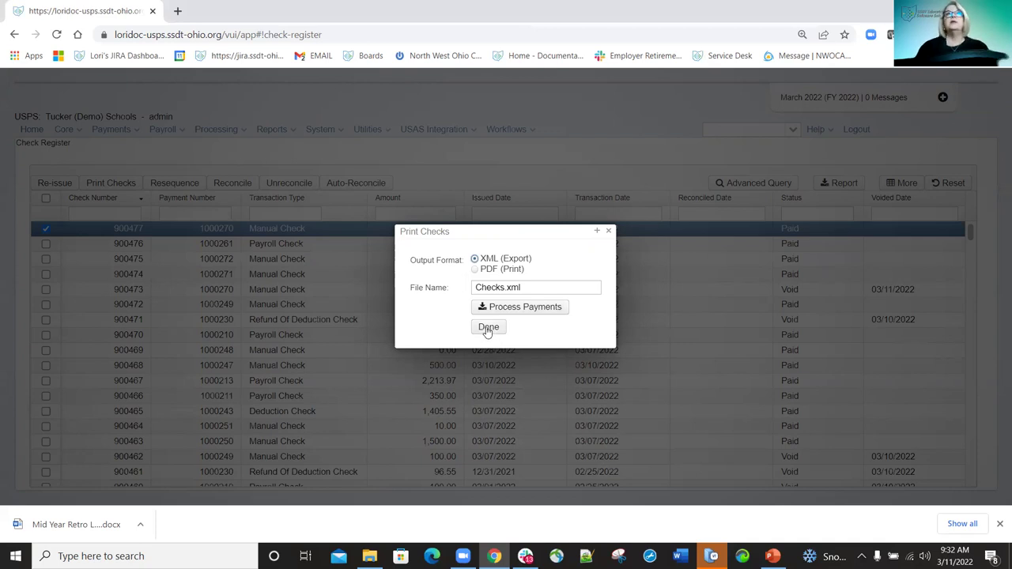
{"action": "left_click", "coordinate": [530, 314]}
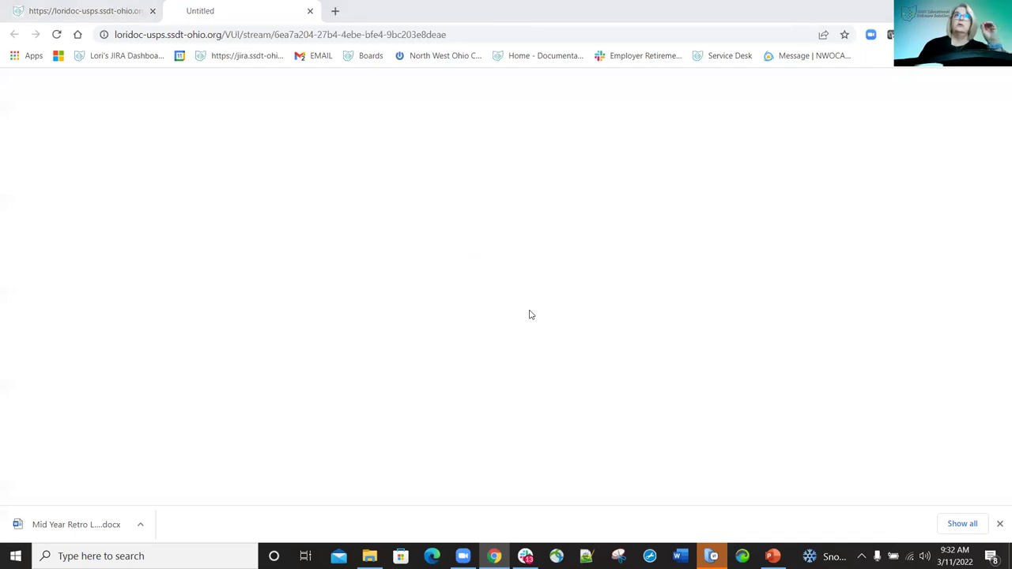
{"action": "left_click", "coordinate": [393, 298]}
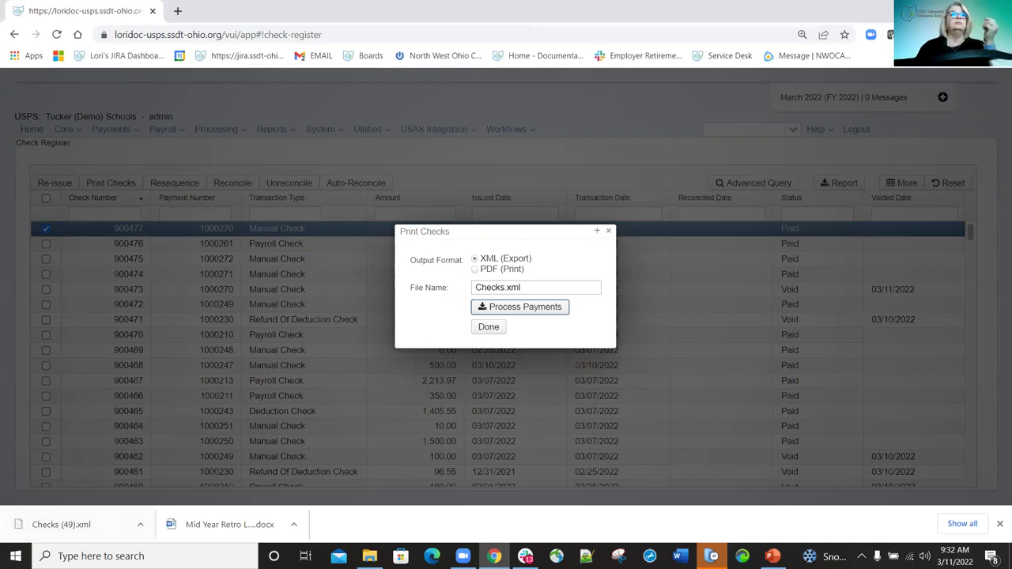
{"action": "left_click", "coordinate": [87, 524]}
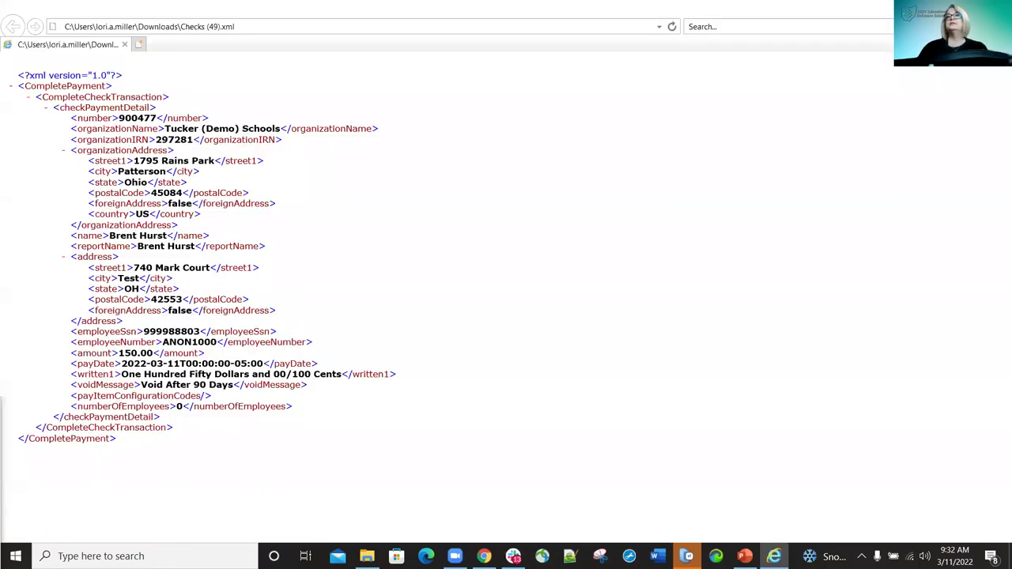
Close the Internet Explorer view of Checks (49).xml.
{"action": "key", "text": "alt+F4"}
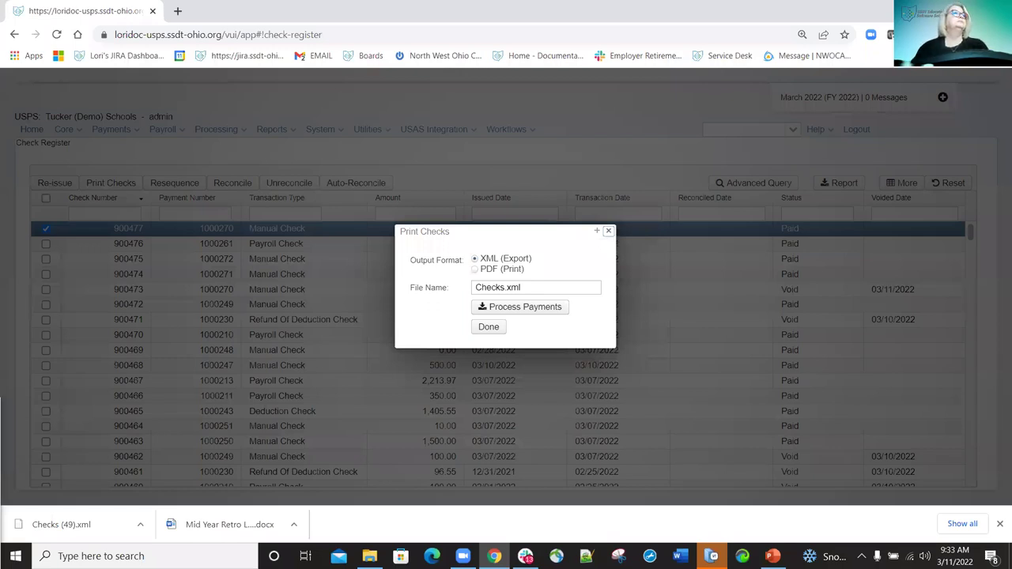
Close Print Checks and select checks 900475, 900474 and 900473 instead of 900477.
{"action": "key", "text": "Escape"}
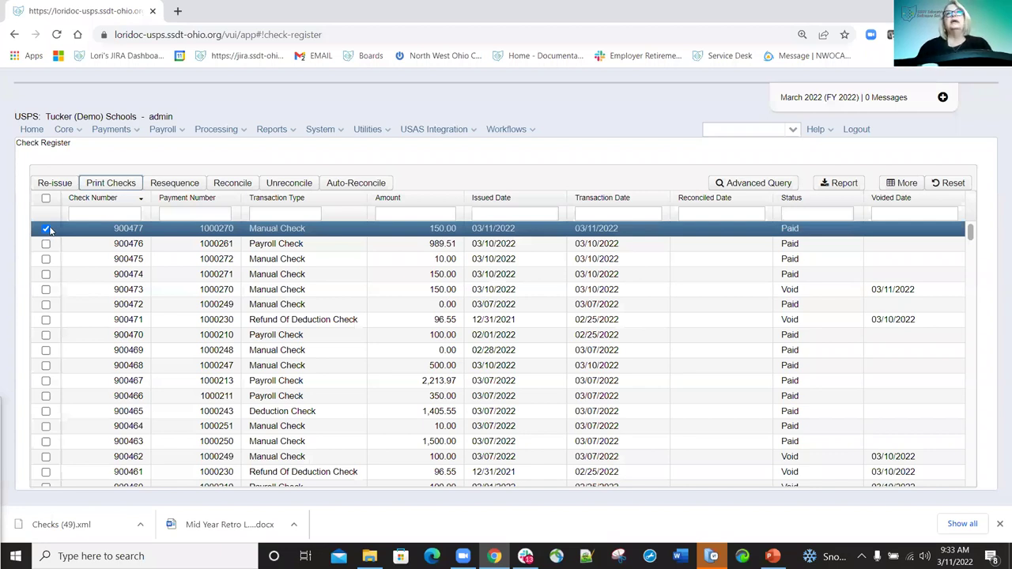
{"action": "left_click", "coordinate": [46, 228]}
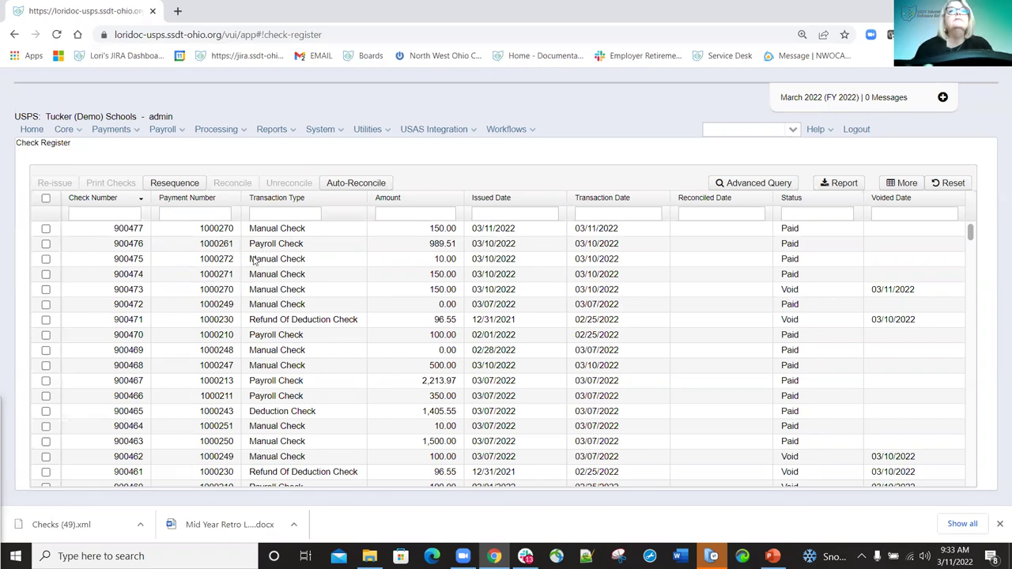
{"action": "left_click", "coordinate": [45, 259]}
{"action": "left_click", "coordinate": [45, 275]}
{"action": "left_click", "coordinate": [46, 290]}
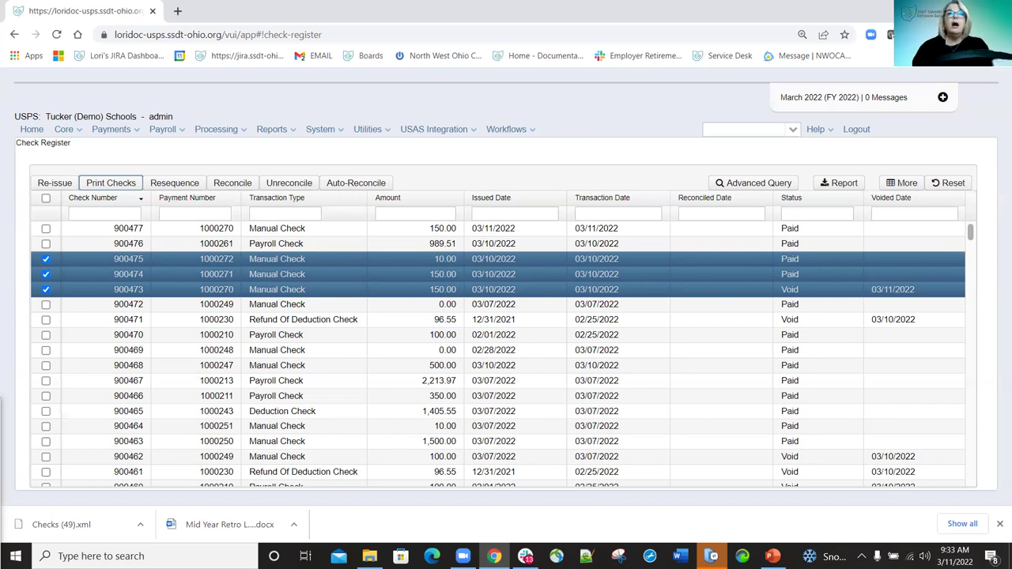
{"action": "left_click", "coordinate": [171, 184]}
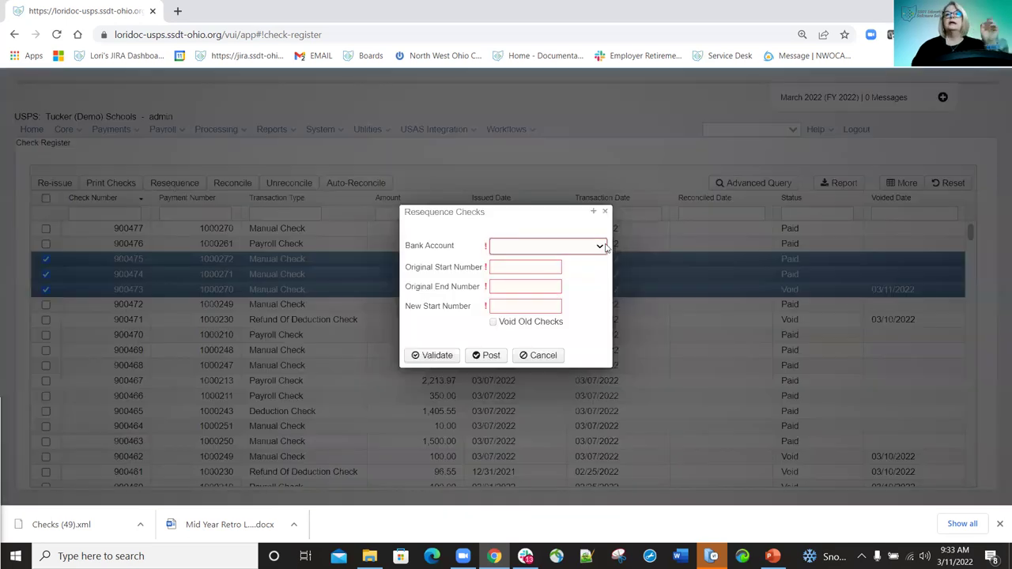
{"action": "left_click", "coordinate": [539, 268]}
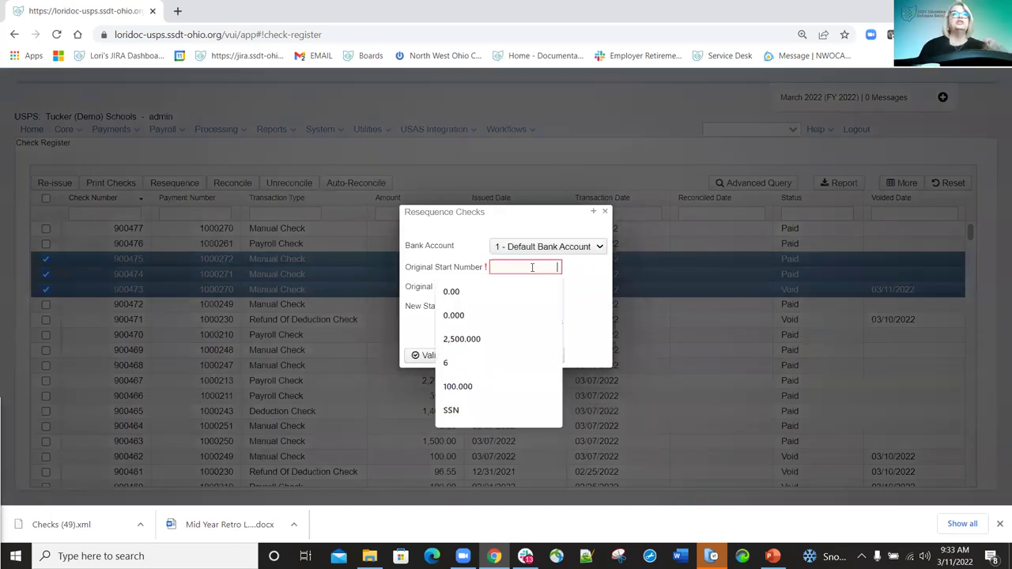
{"action": "type", "text": "90"}
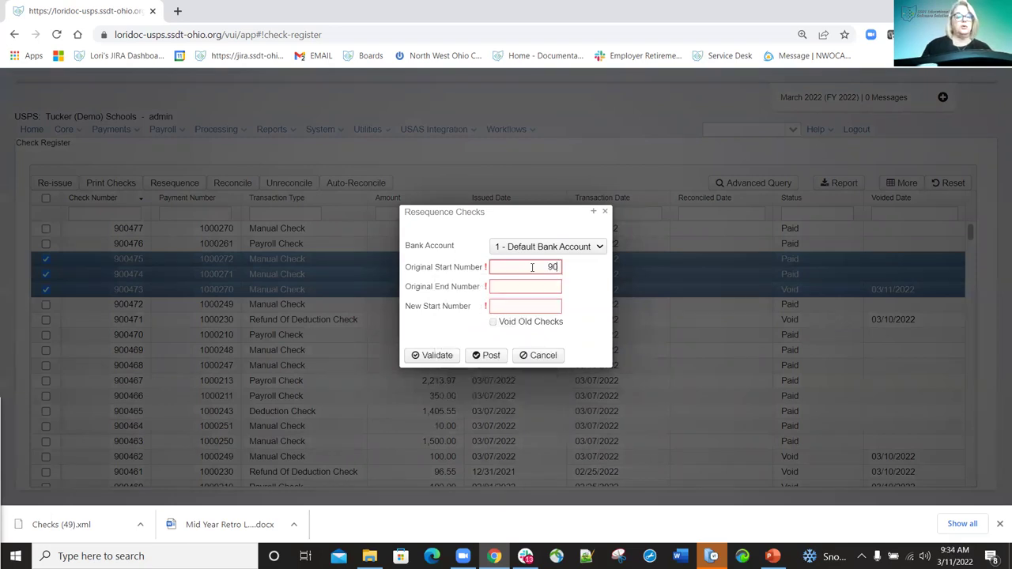
{"action": "type", "text": "0473"}
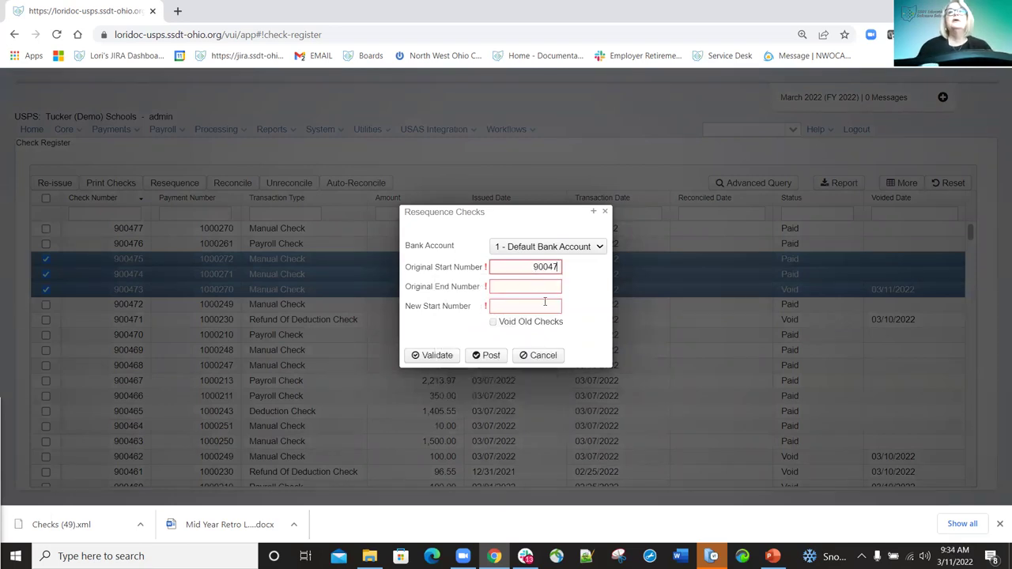
{"action": "left_click", "coordinate": [545, 289]}
{"action": "type", "text": "9"}
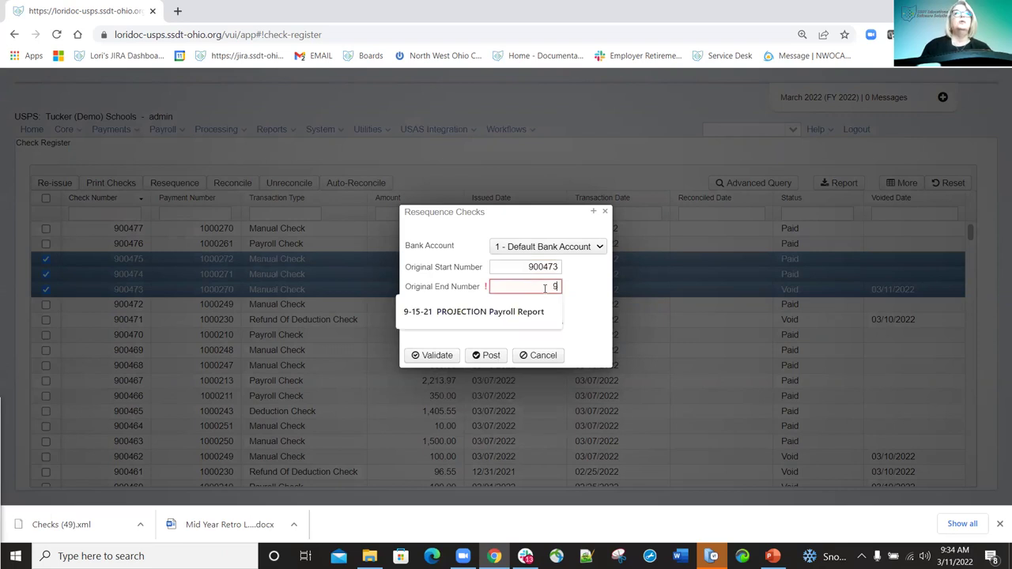
{"action": "type", "text": "00475"}
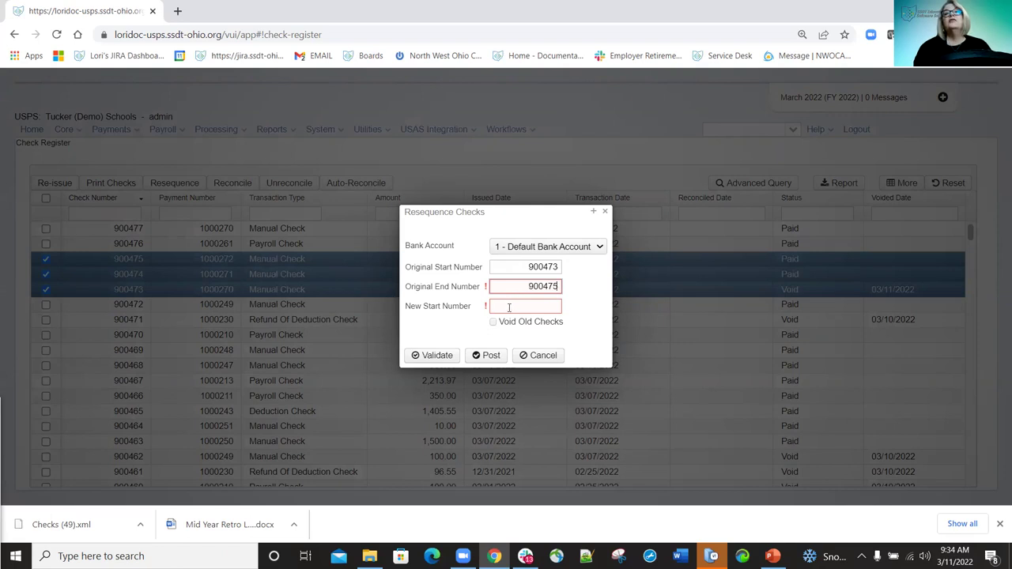
{"action": "mouse_move", "coordinate": [509, 308]}
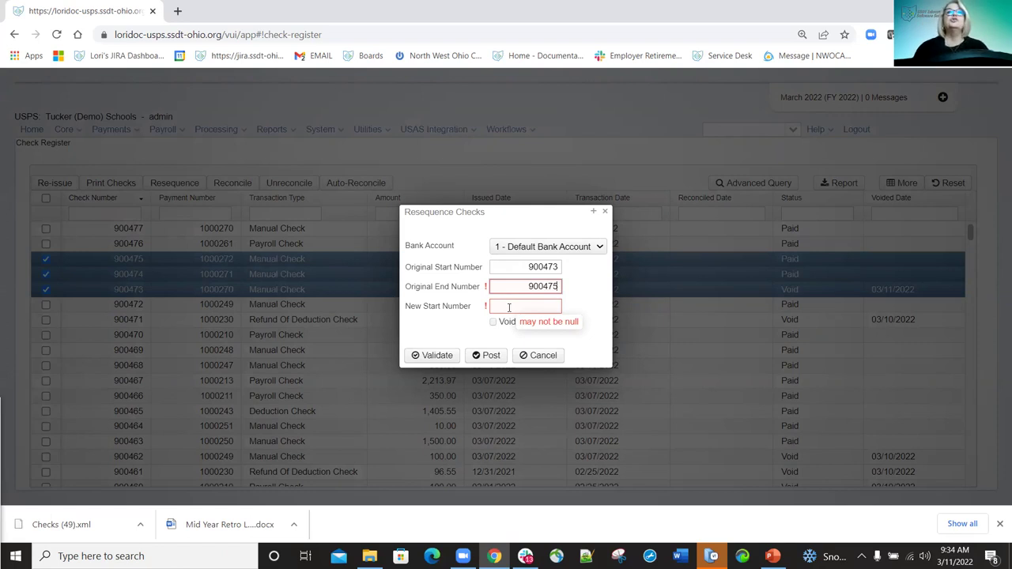
{"action": "left_click", "coordinate": [510, 306]}
{"action": "type", "text": "900"}
{"action": "type", "text": "476"}
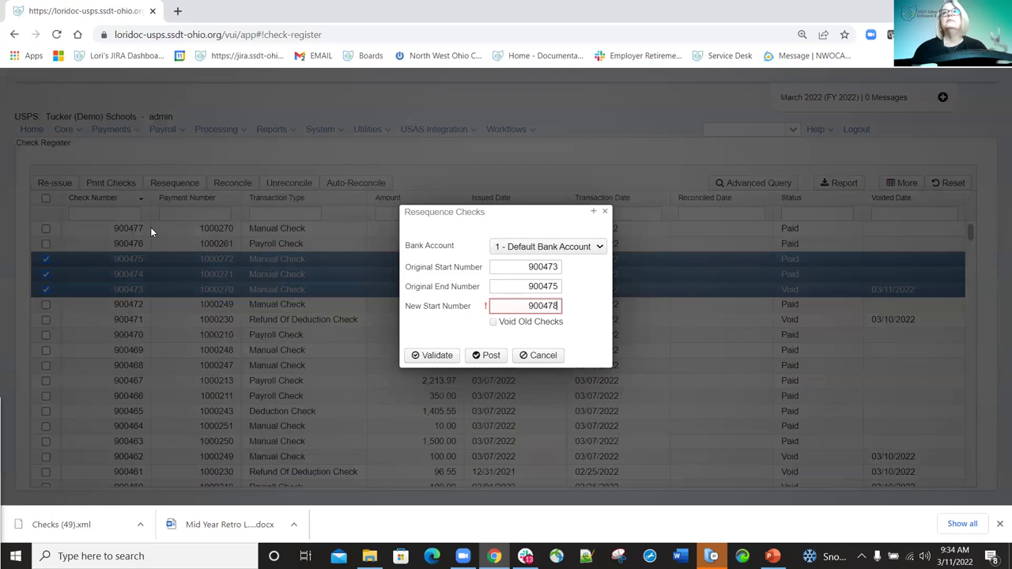
{"action": "left_click", "coordinate": [493, 324]}
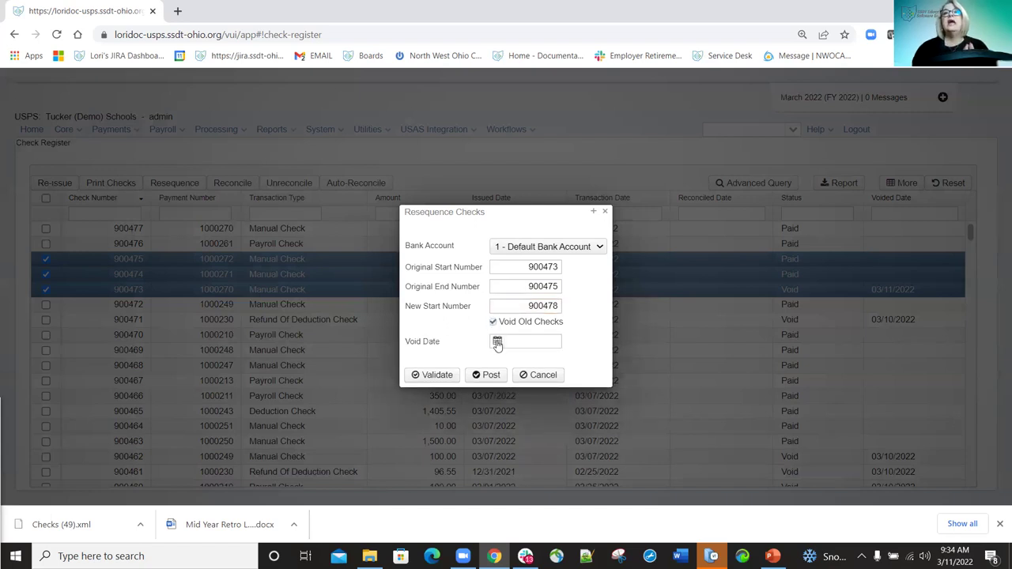
{"action": "left_click", "coordinate": [497, 341]}
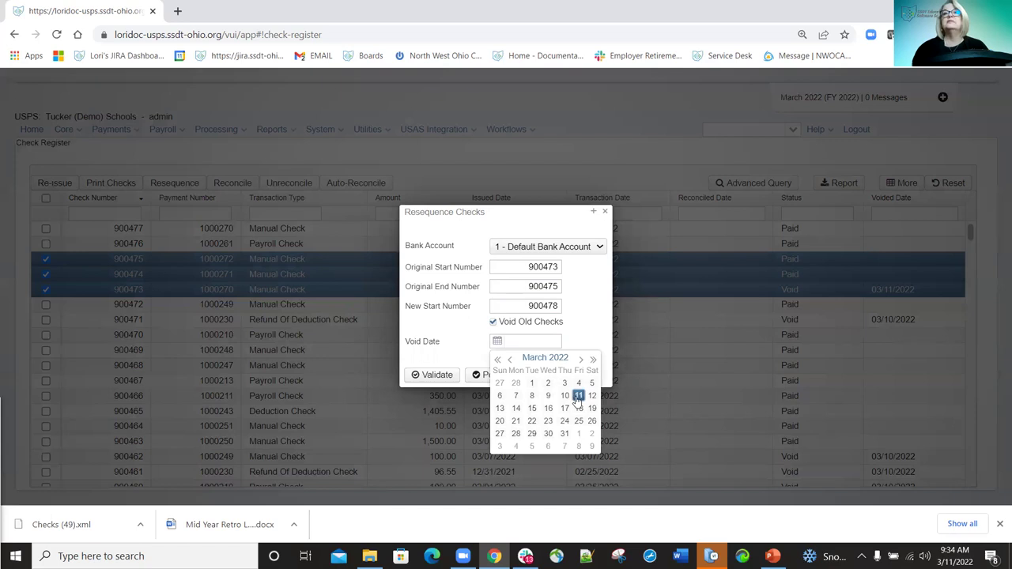
{"action": "left_click", "coordinate": [579, 399]}
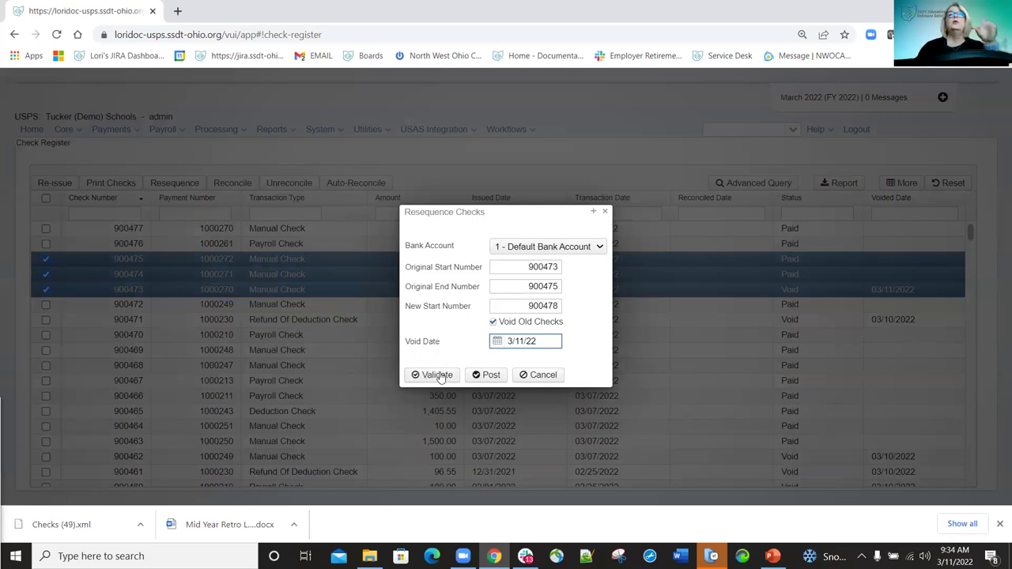
{"action": "left_click", "coordinate": [437, 374]}
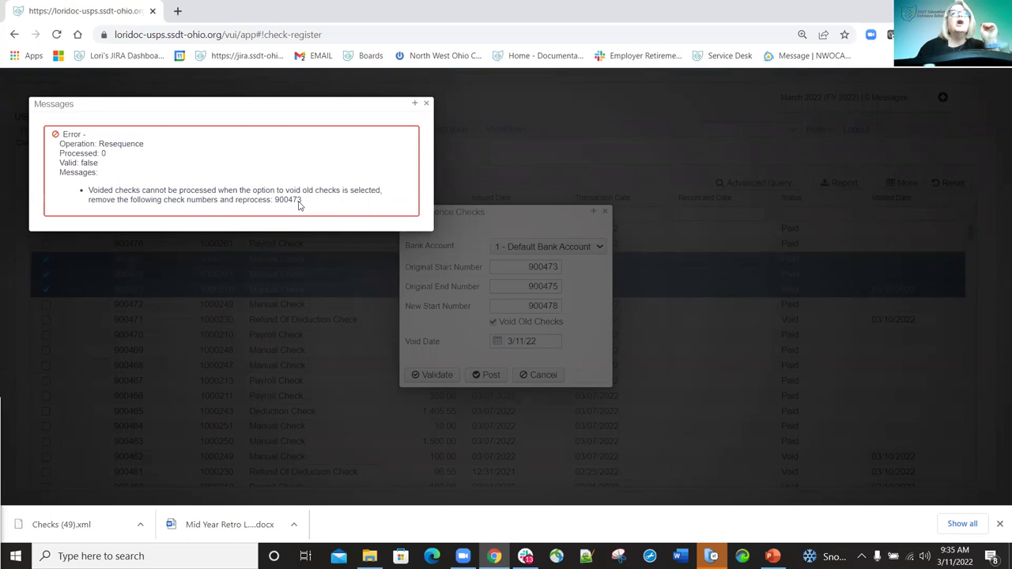
{"action": "left_click", "coordinate": [427, 105]}
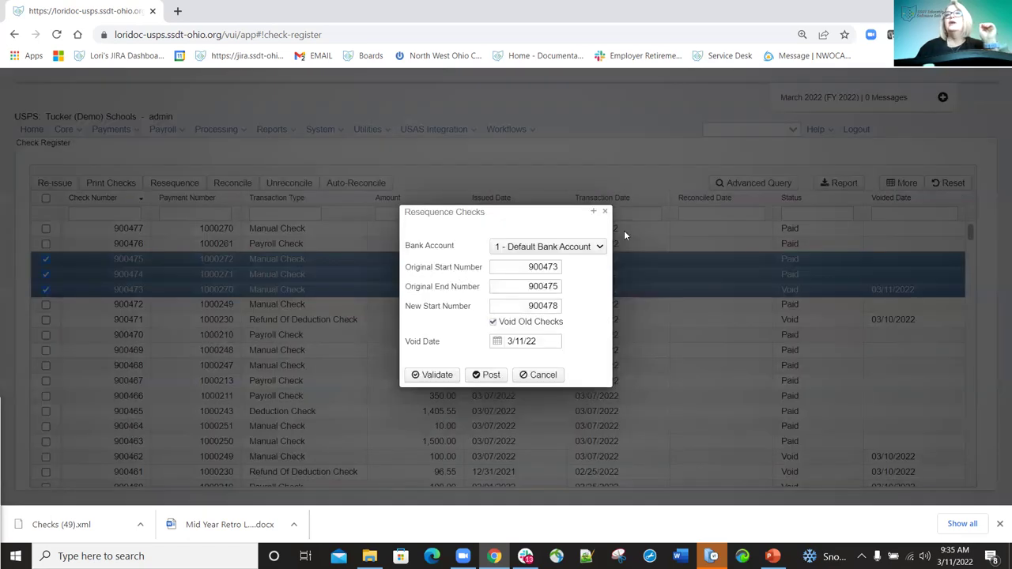
{"action": "left_click", "coordinate": [605, 212]}
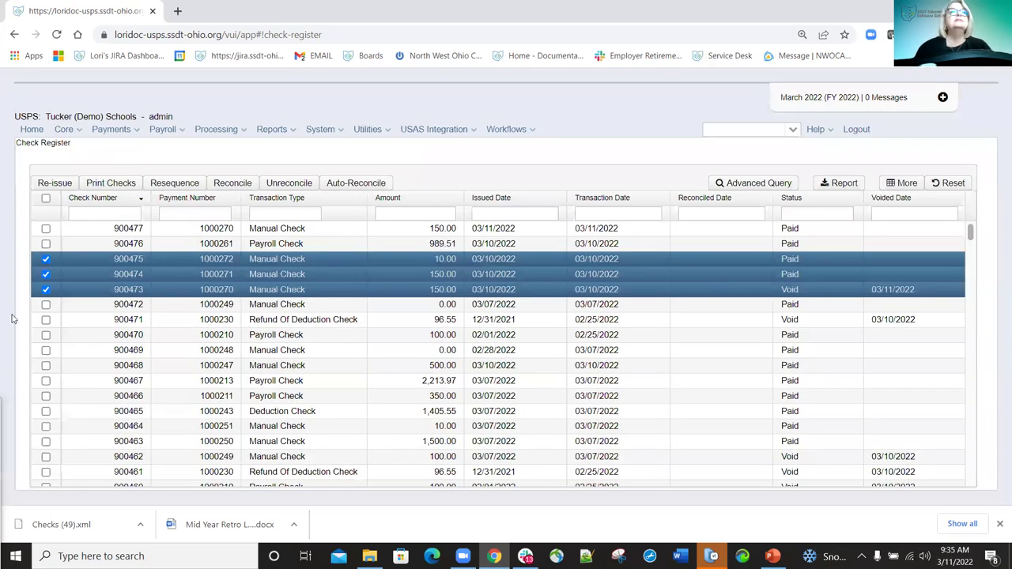
Resequence checks 900474–900476 on the Default Bank Account to start at 900478, voiding old checks.
{"action": "left_click", "coordinate": [46, 245]}
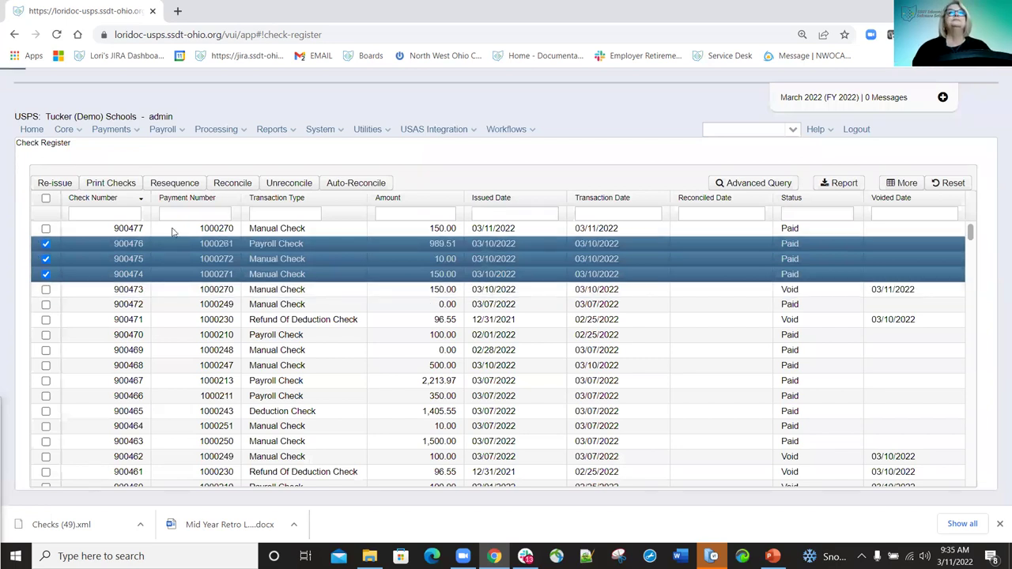
{"action": "left_click", "coordinate": [177, 184]}
{"action": "left_click", "coordinate": [586, 253]}
{"action": "left_click", "coordinate": [537, 270]}
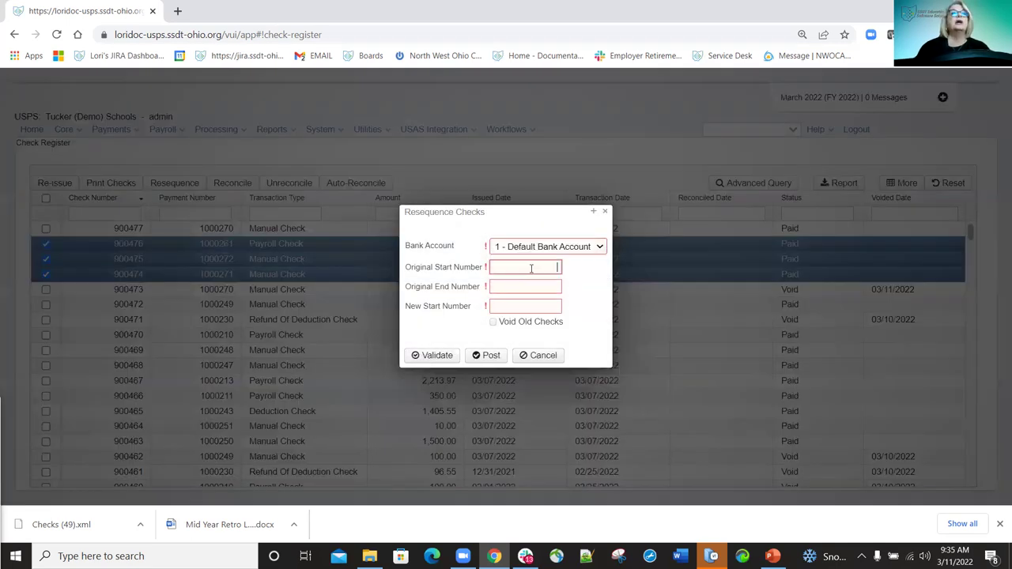
{"action": "left_click", "coordinate": [532, 268]}
{"action": "type", "text": "900"}
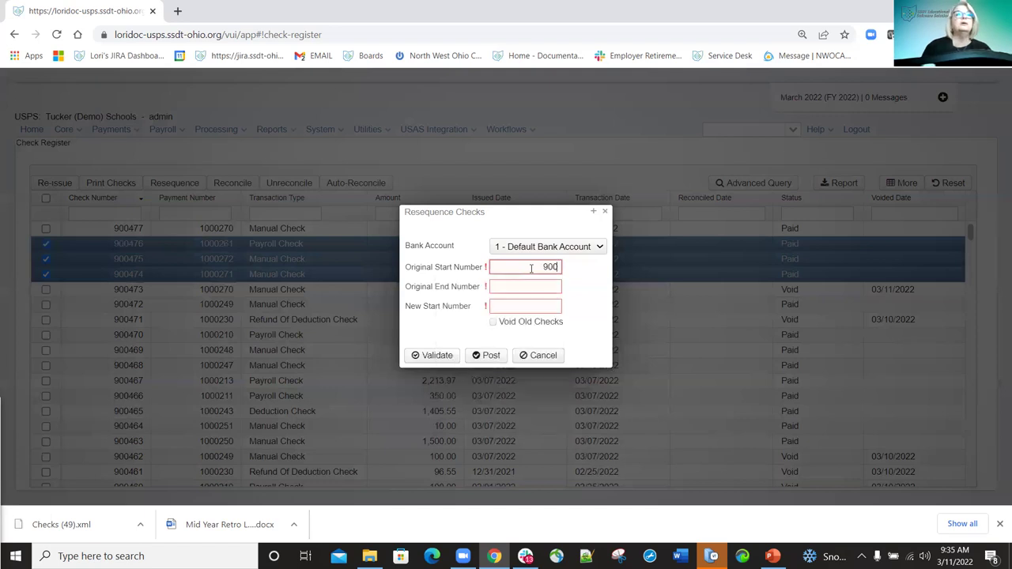
{"action": "type", "text": "474"}
{"action": "key", "text": "Tab"}
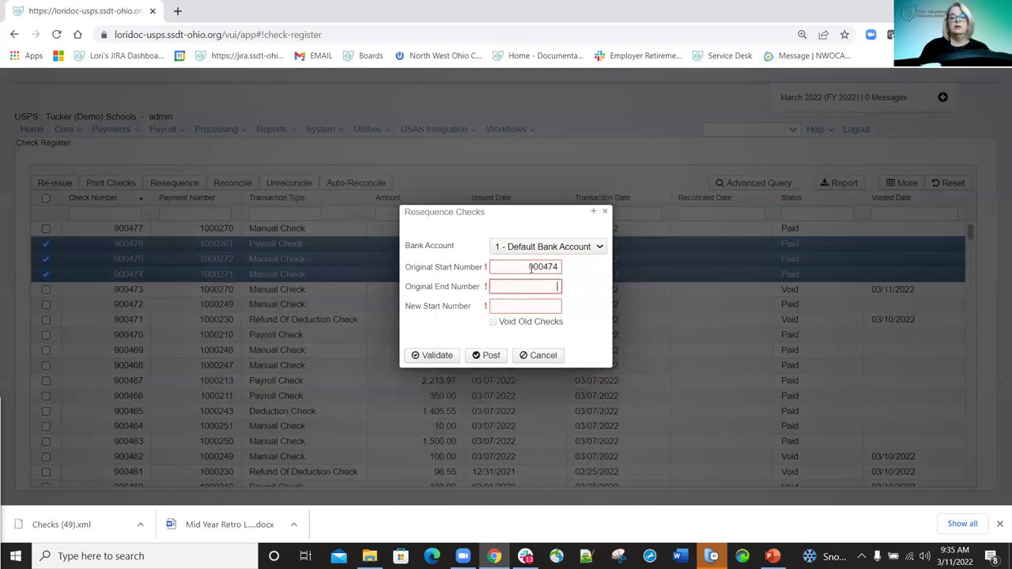
{"action": "type", "text": "900476"}
{"action": "left_click", "coordinate": [519, 310]}
{"action": "type", "text": "900476"}
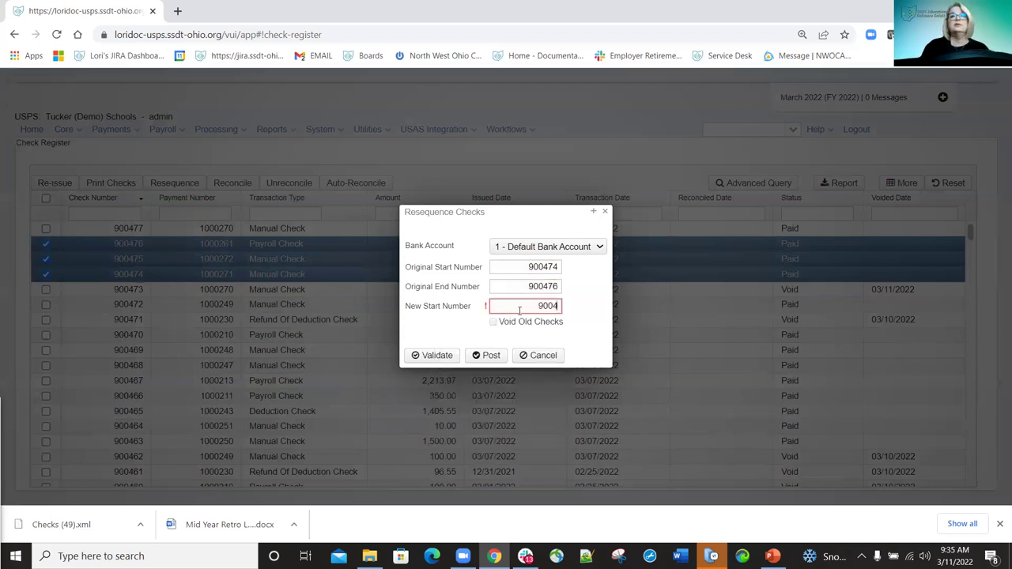
{"action": "left_click", "coordinate": [493, 322]}
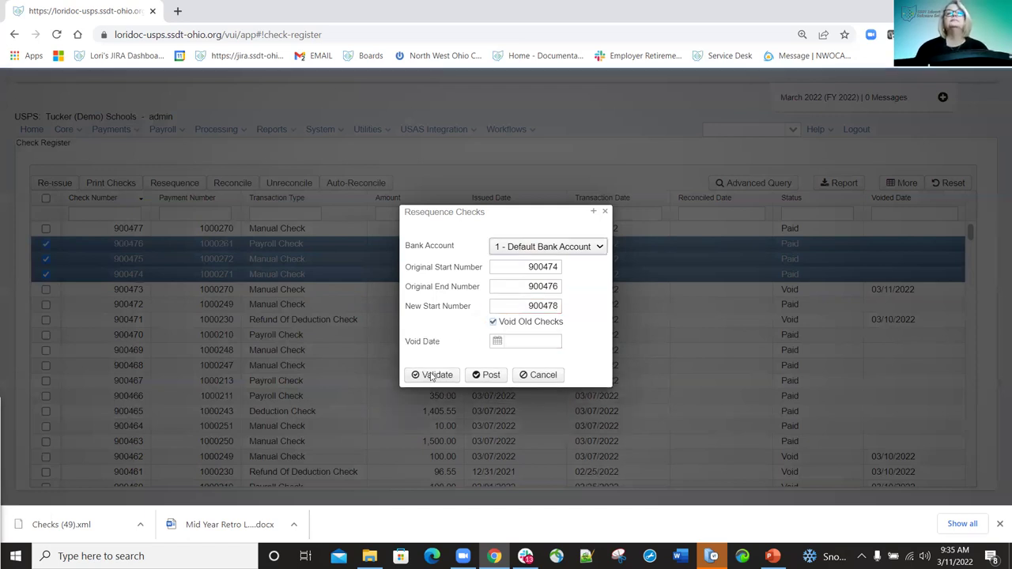
{"action": "left_click", "coordinate": [431, 375]}
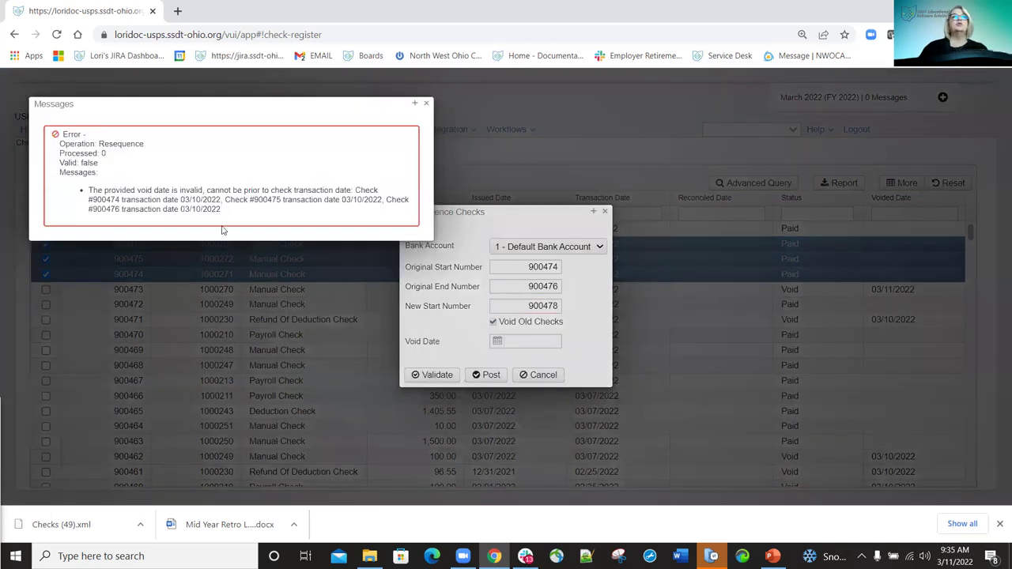
Set the void date to March 11, 2022 and validate the resequence again.
{"action": "left_click", "coordinate": [133, 212]}
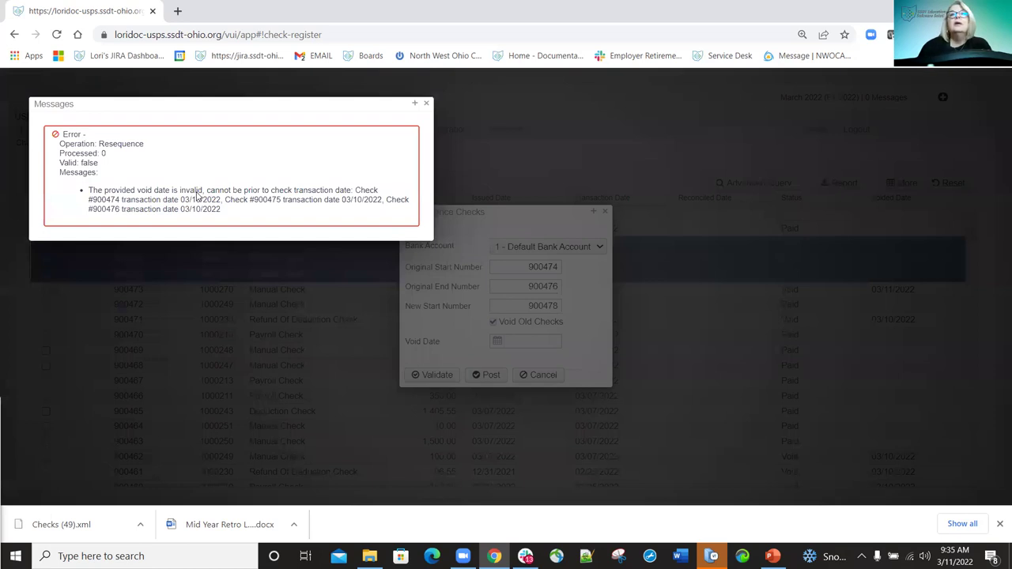
{"action": "left_click", "coordinate": [504, 337]}
{"action": "left_click", "coordinate": [498, 340]}
{"action": "left_click", "coordinate": [579, 397]}
{"action": "left_click", "coordinate": [435, 376]}
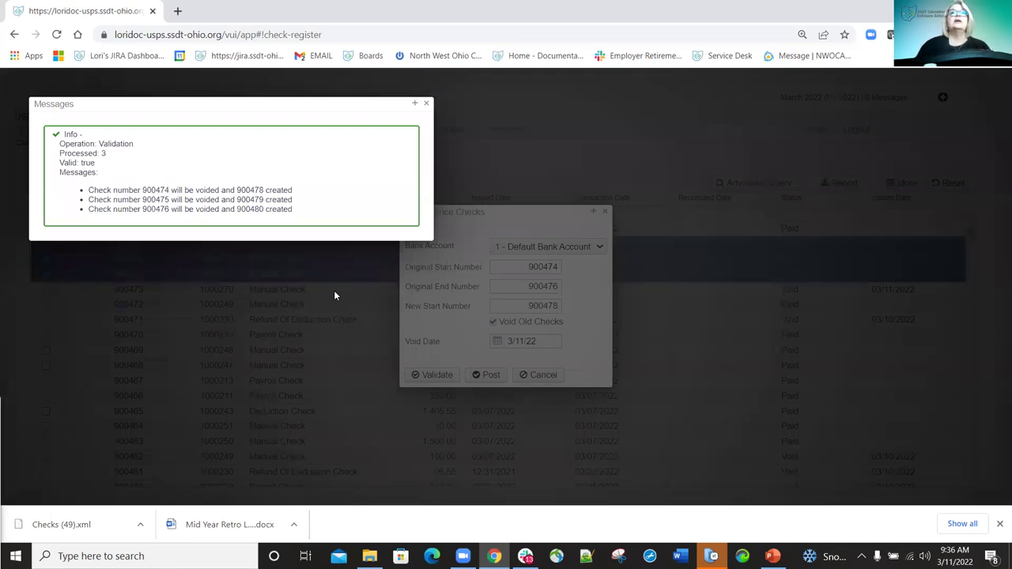
Post the resequence so checks 900478–900480 replace the voided 900474–900476.
{"action": "left_click", "coordinate": [428, 104]}
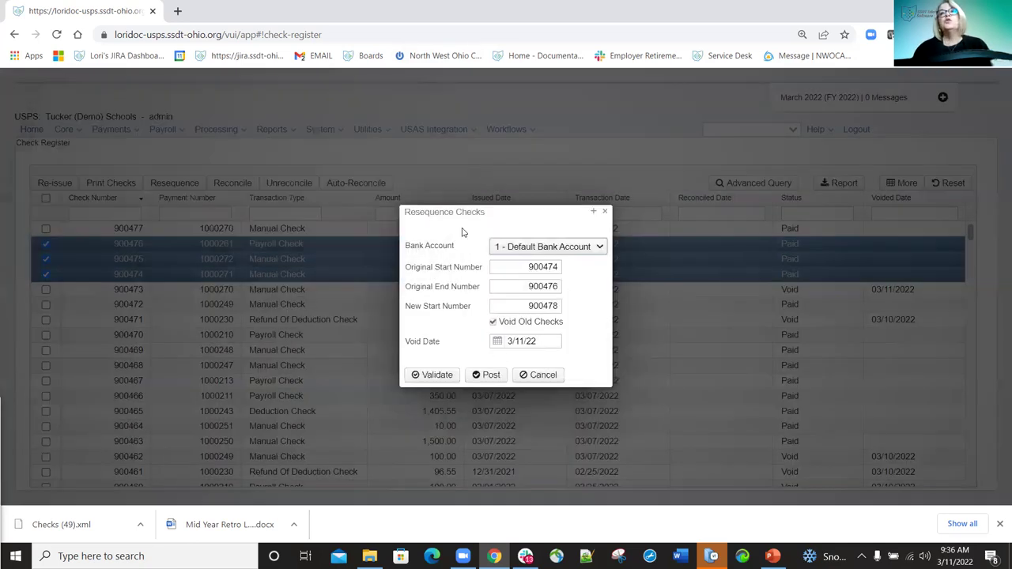
{"action": "left_click", "coordinate": [490, 376]}
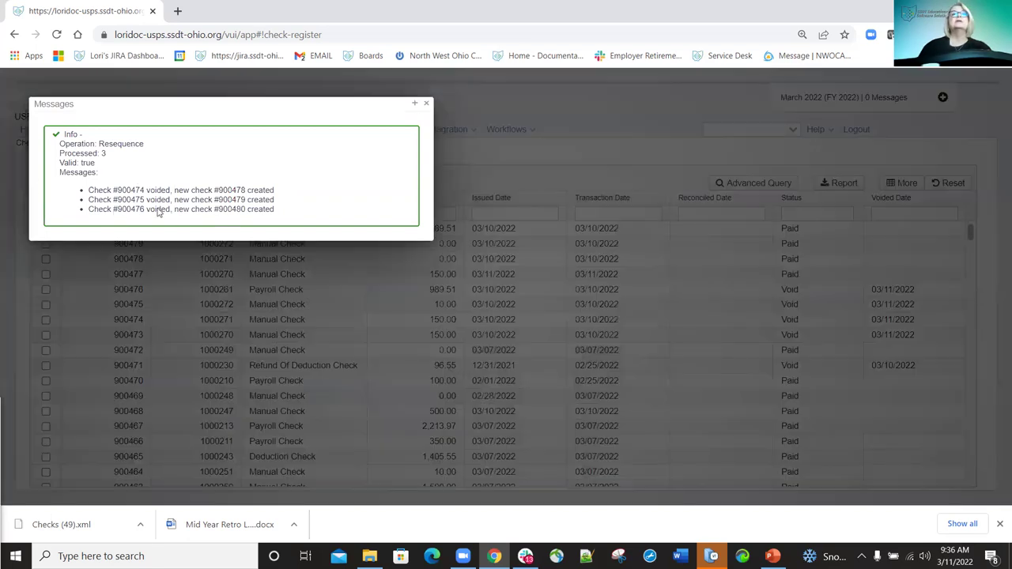
{"action": "left_click", "coordinate": [428, 104]}
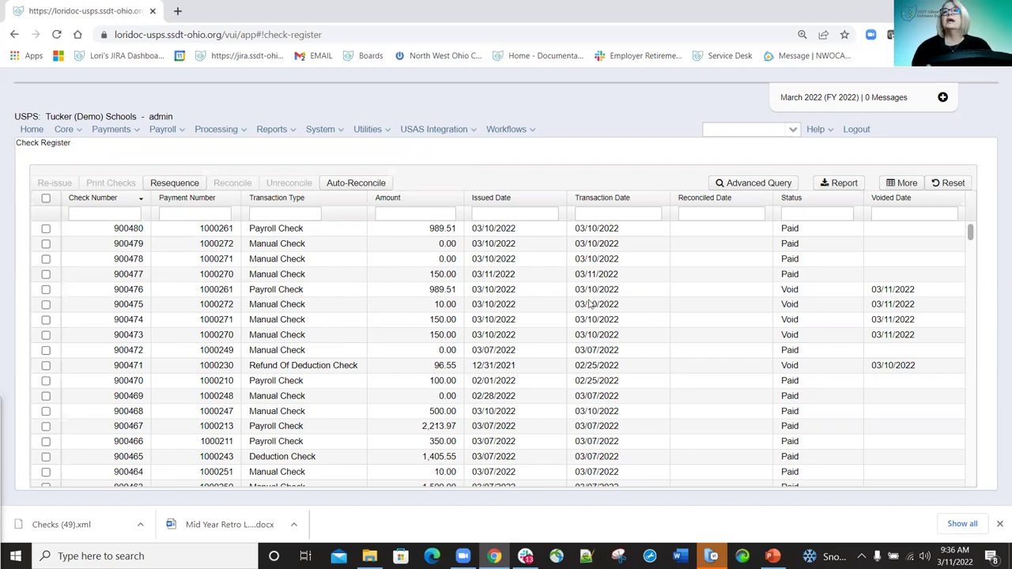
Filter the register to Paid and select checks 900480, 900479, 900478, 900477 and 900472.
{"action": "left_click", "coordinate": [802, 214]}
{"action": "type", "text": "Paid"}
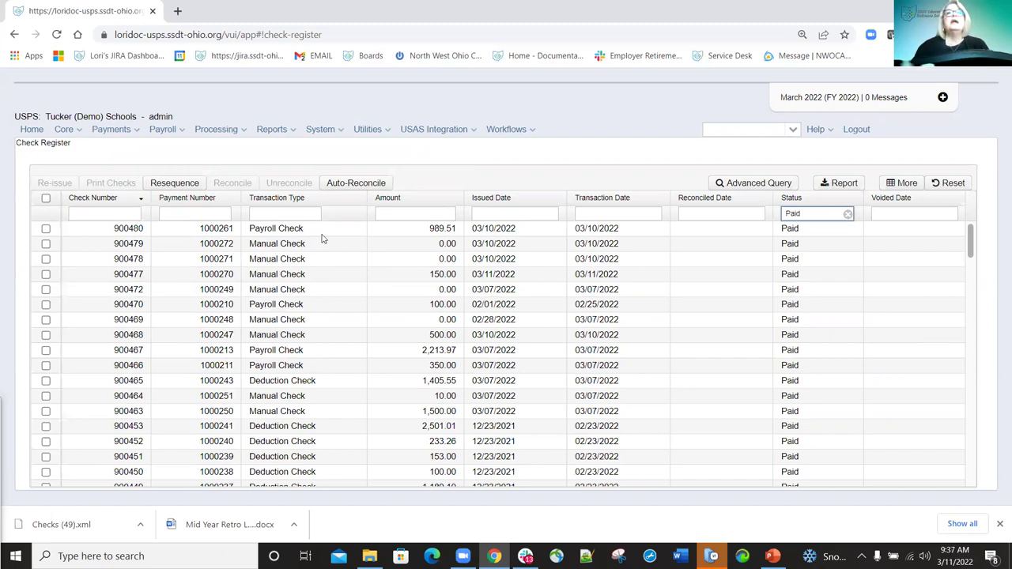
{"action": "left_click", "coordinate": [46, 228]}
{"action": "left_click", "coordinate": [45, 244]}
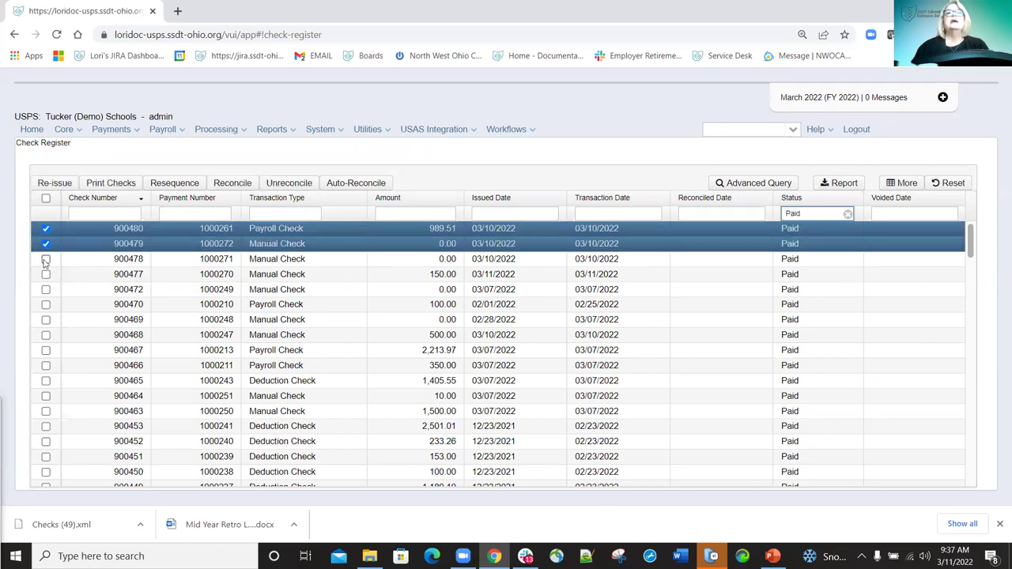
{"action": "left_click", "coordinate": [46, 259]}
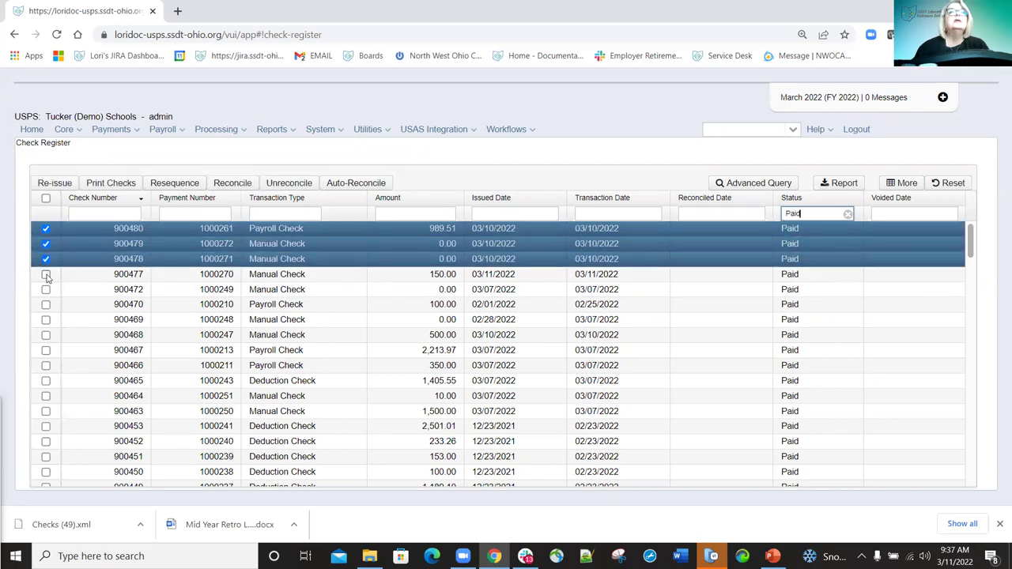
{"action": "left_click", "coordinate": [46, 274]}
{"action": "left_click", "coordinate": [46, 289]}
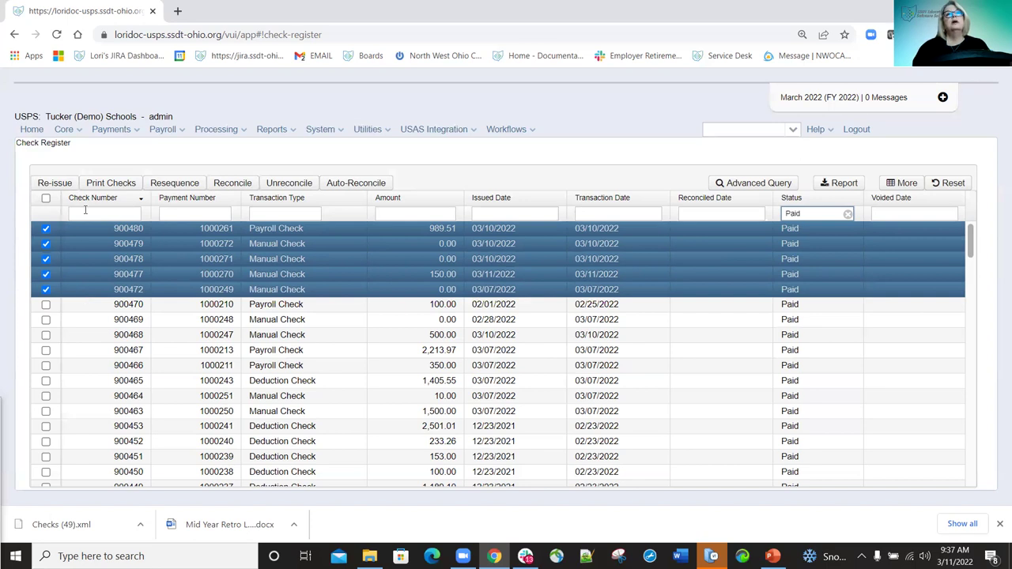
Reconcile the five selected checks with reconcile date 2/28/22.
{"action": "left_click", "coordinate": [234, 184]}
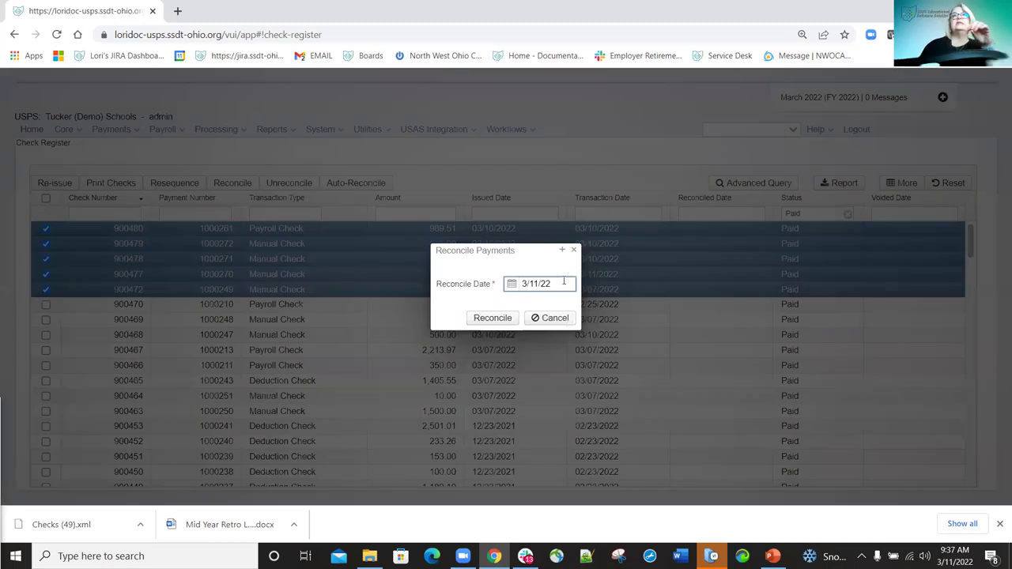
{"action": "key", "text": "ctrl+a"}
{"action": "type", "text": "2"}
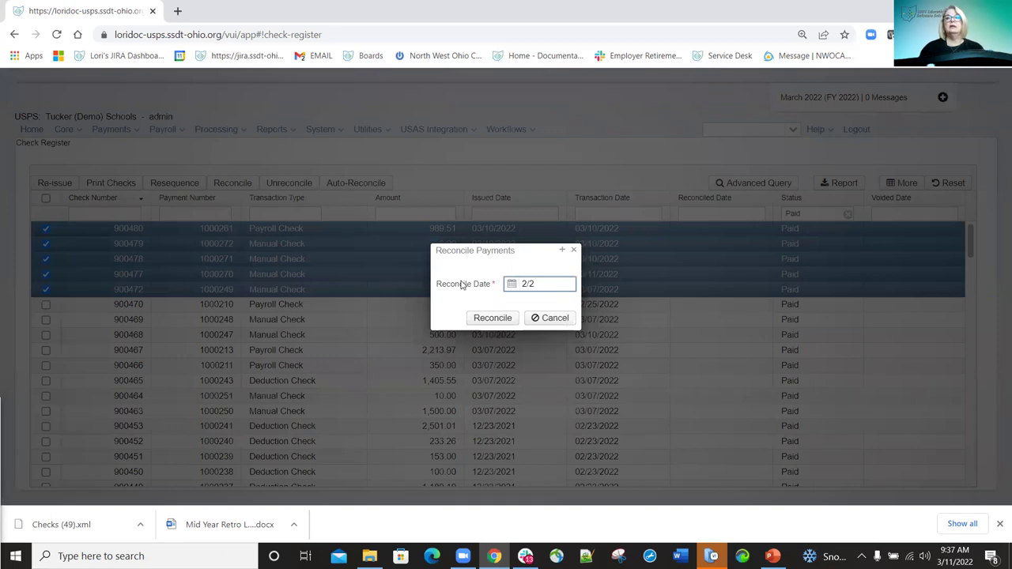
{"action": "type", "text": "/28/22"}
{"action": "left_click", "coordinate": [495, 319]}
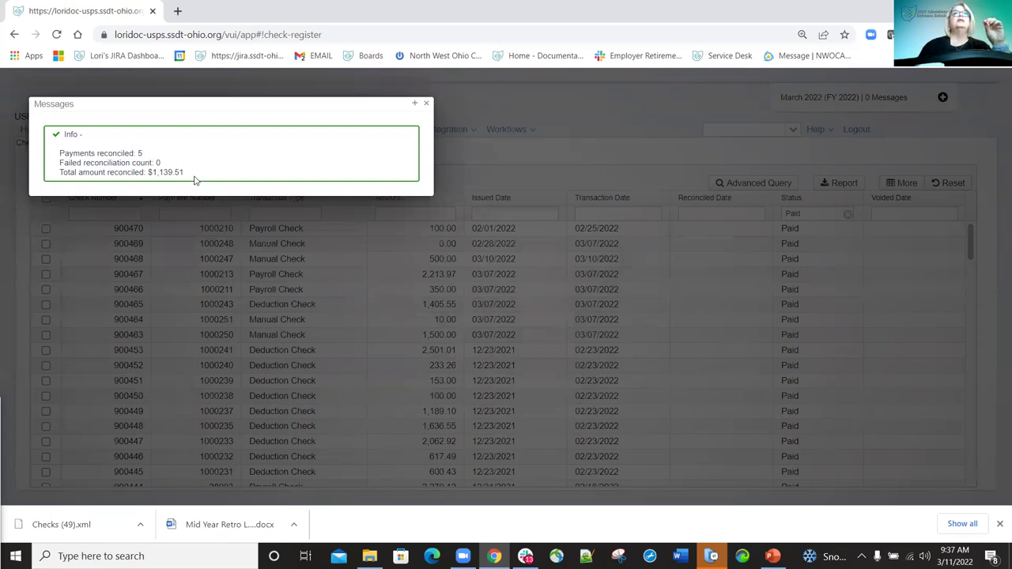
Dismiss the reconciliation summary and filter the check register to Reconciled status.
{"action": "left_click", "coordinate": [463, 119]}
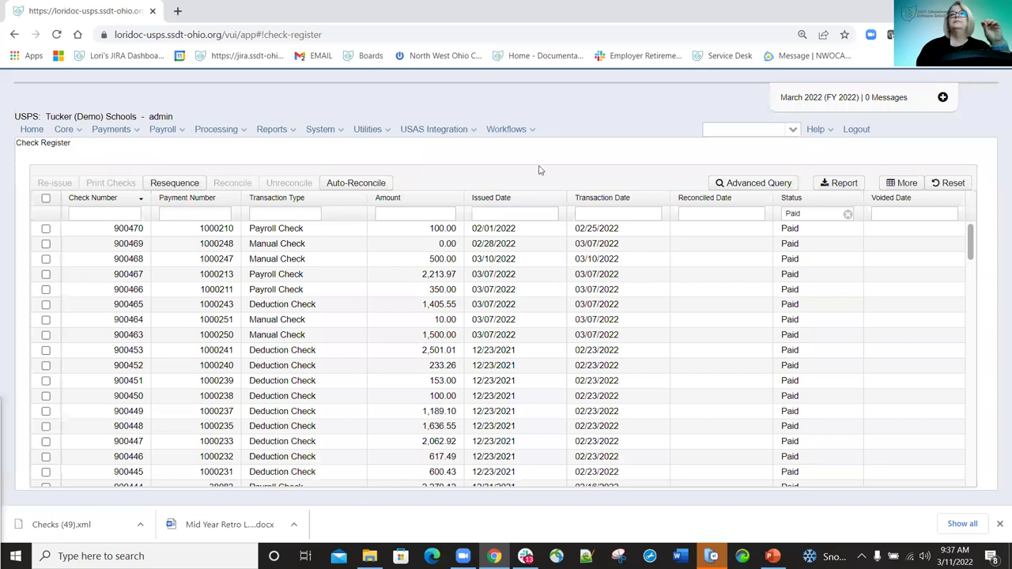
{"action": "left_click", "coordinate": [847, 214]}
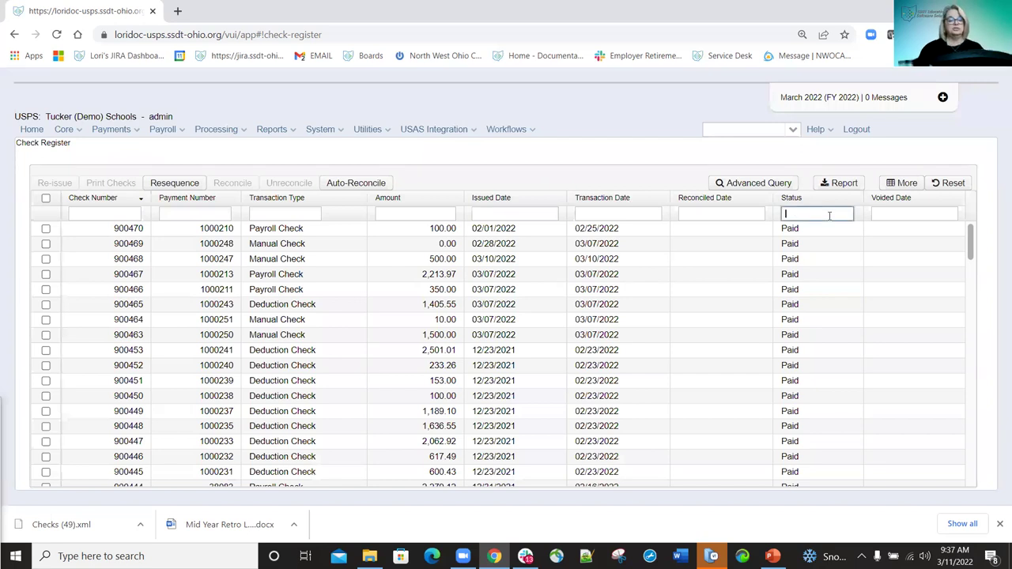
{"action": "type", "text": "R"}
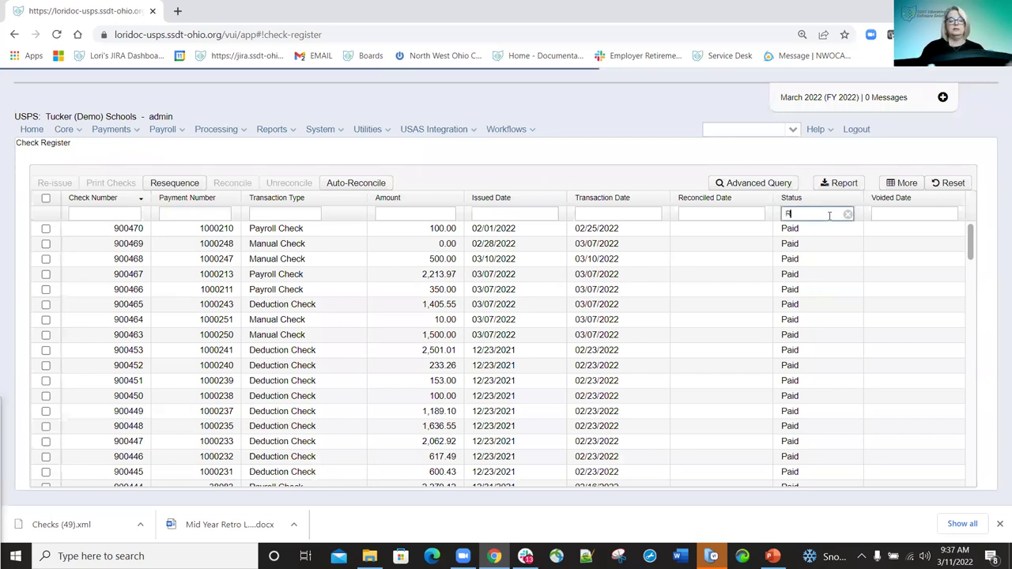
{"action": "type", "text": "econc"}
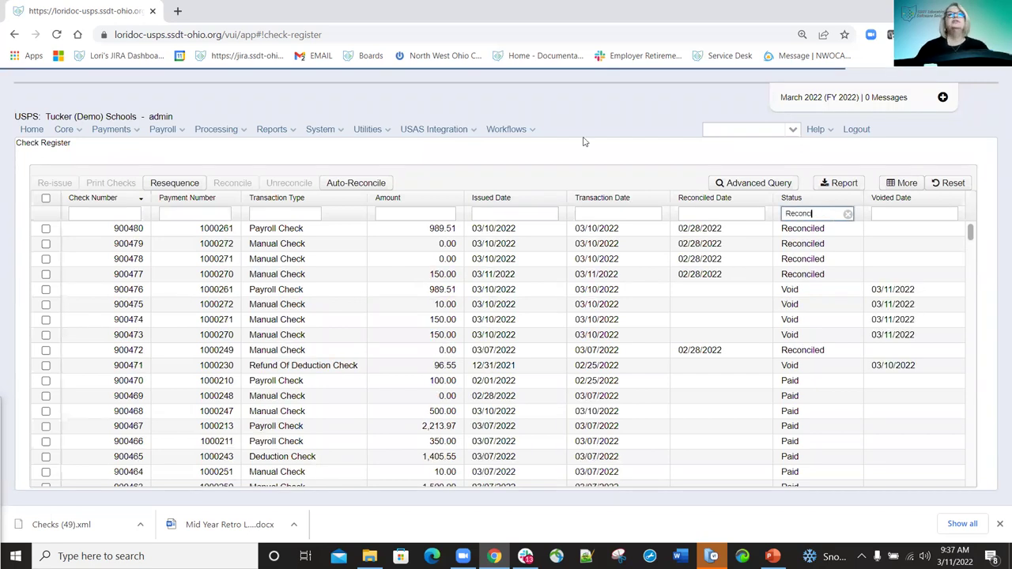
{"action": "type", "text": "iled"}
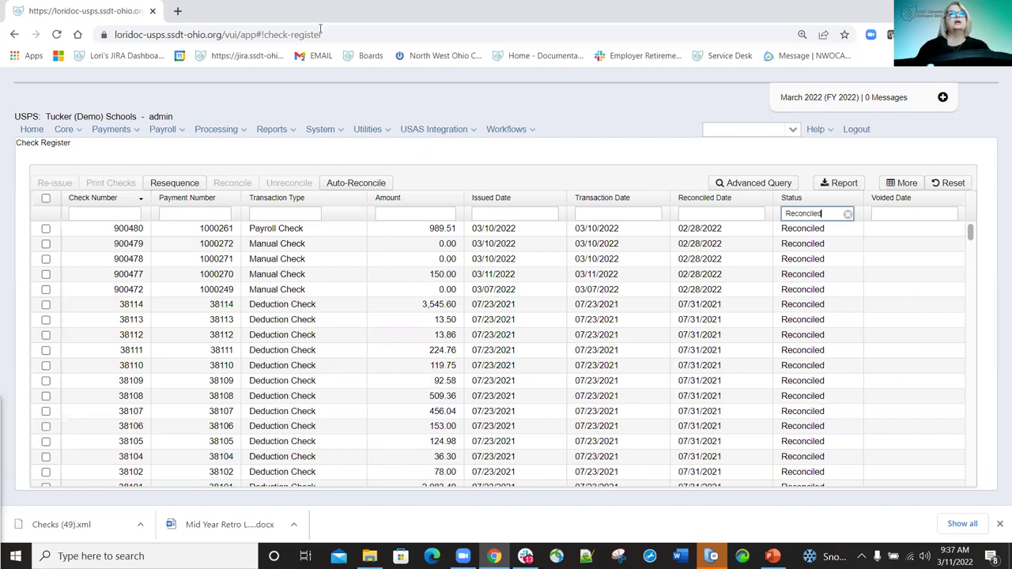
Unreconcile checks 900480, 900479, 900478 and 900477, then clear the status filter.
{"action": "left_click", "coordinate": [46, 229]}
{"action": "left_click", "coordinate": [46, 244]}
{"action": "left_click", "coordinate": [46, 259]}
{"action": "left_click", "coordinate": [46, 274]}
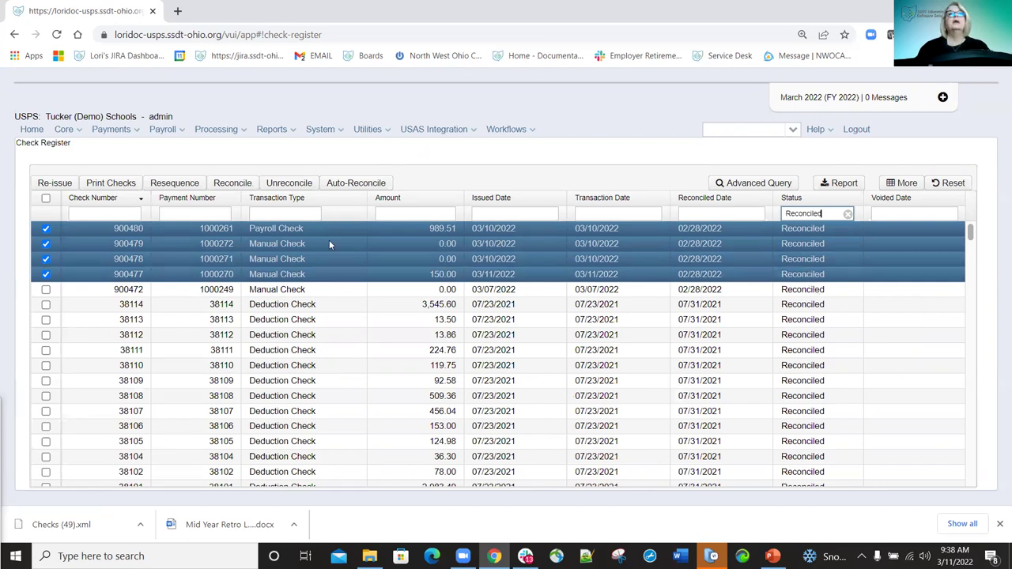
{"action": "left_click", "coordinate": [289, 184]}
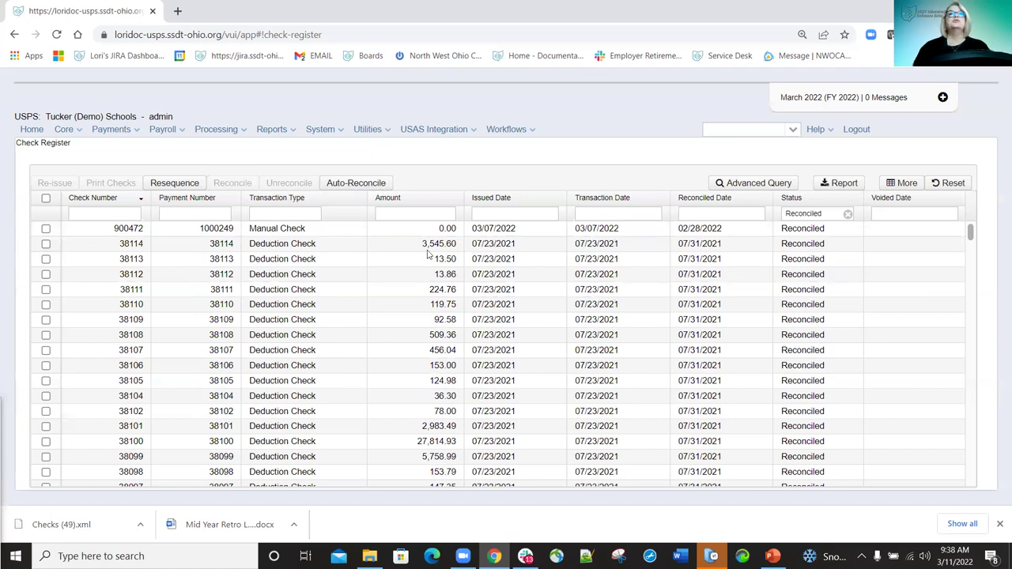
{"action": "left_click", "coordinate": [848, 215]}
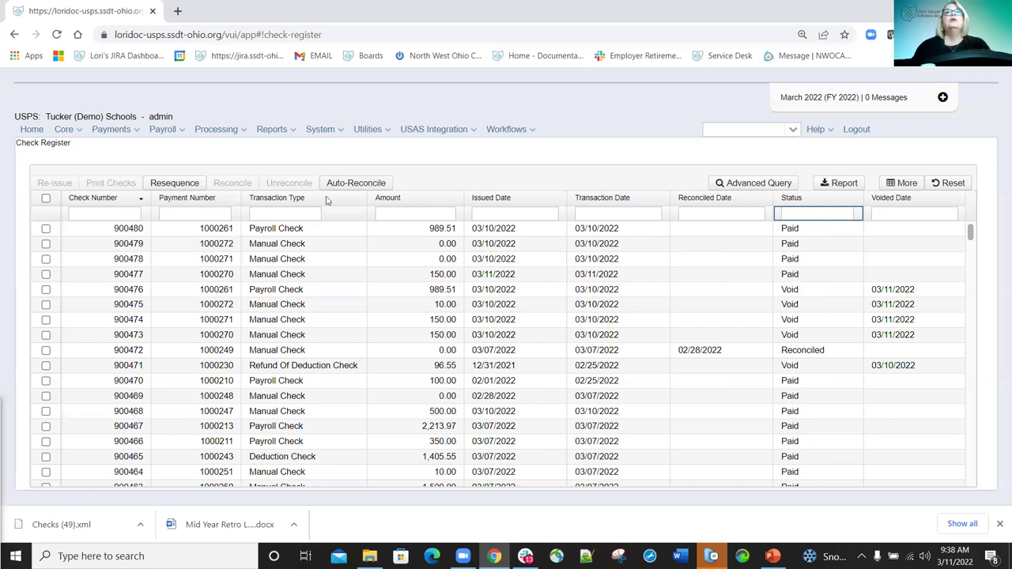
Open Utilities > Automatic Payment Reconciliation and select a user-named saved import format.
{"action": "left_click", "coordinate": [389, 133]}
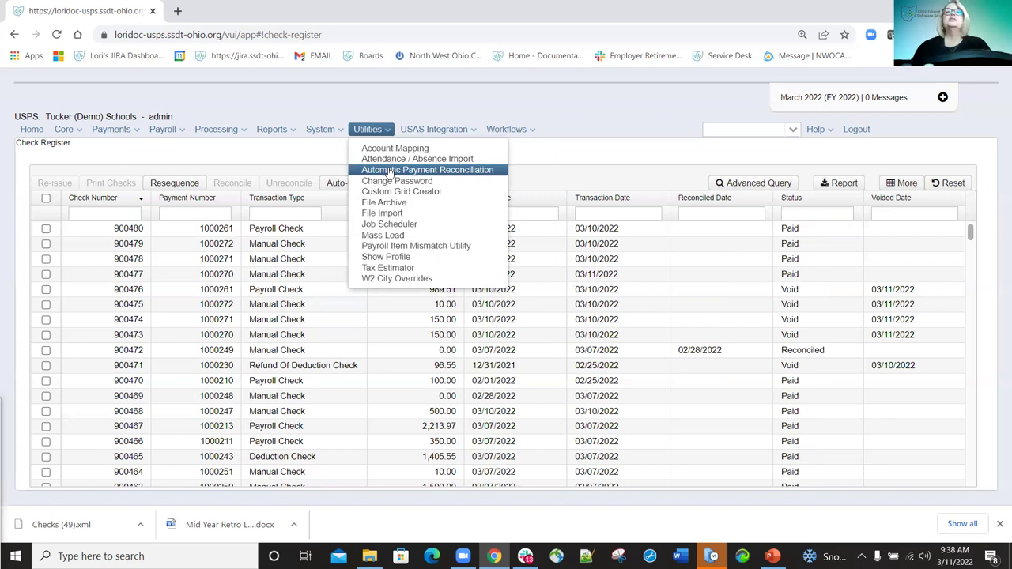
{"action": "left_click", "coordinate": [389, 170]}
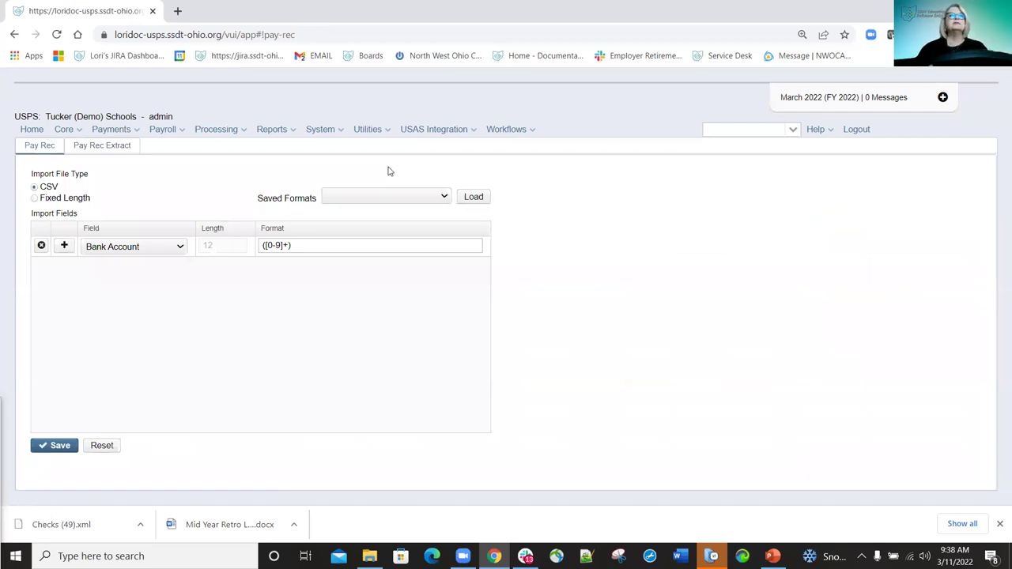
{"action": "left_click", "coordinate": [445, 196]}
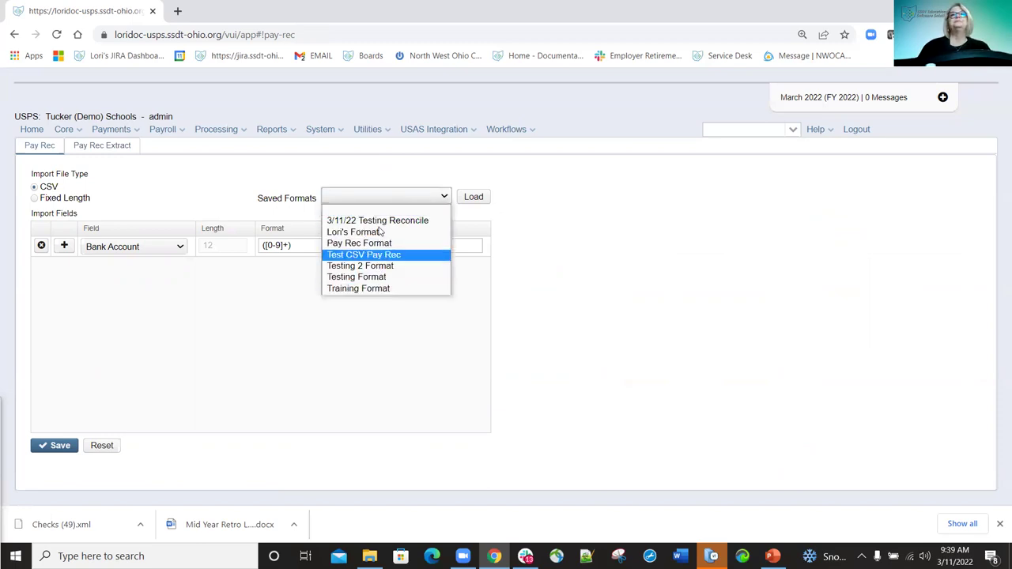
{"action": "left_click", "coordinate": [380, 231]}
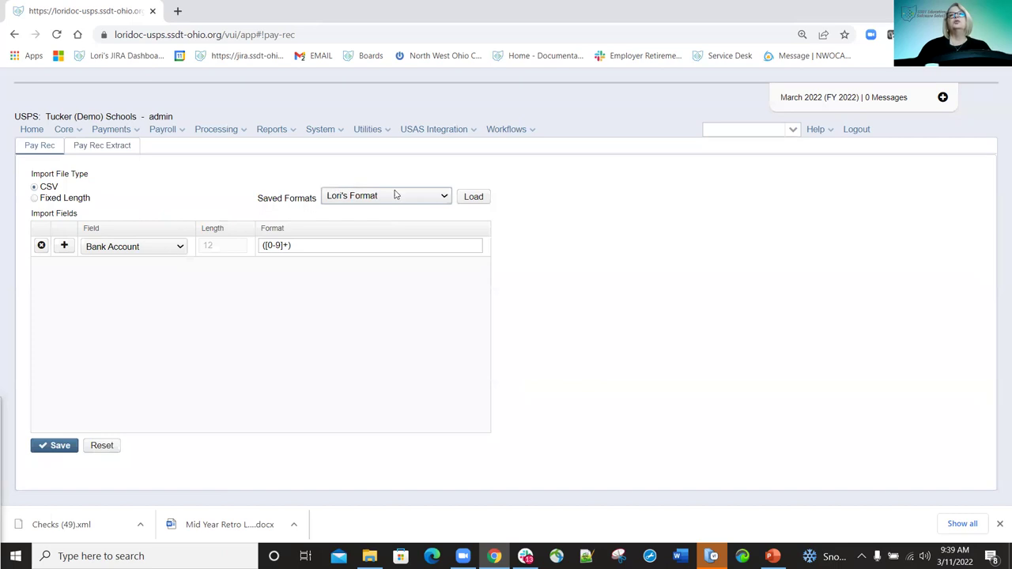
Load the chosen format, then load the Training Format's four import fields.
{"action": "left_click", "coordinate": [475, 197]}
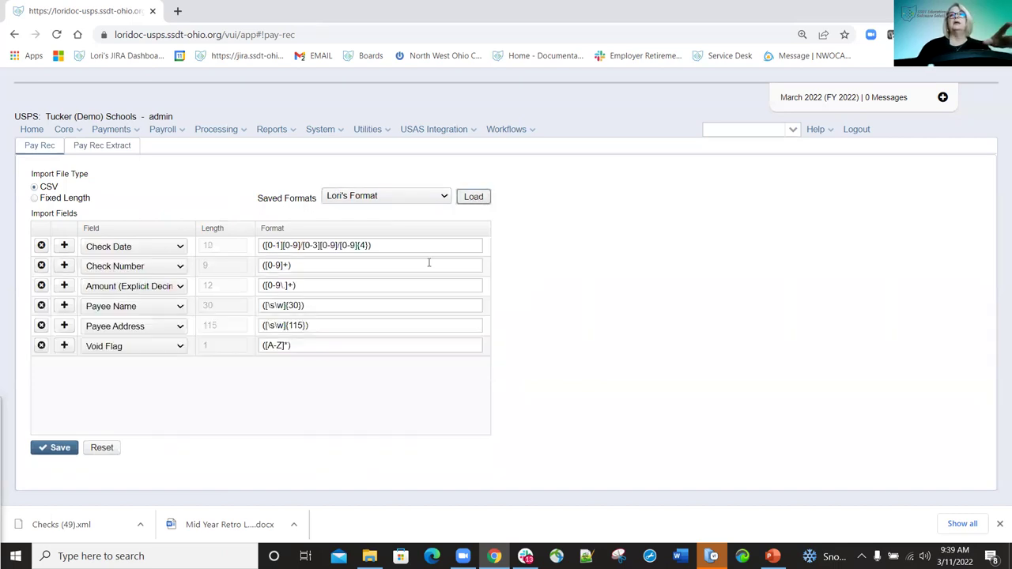
{"action": "left_click", "coordinate": [445, 196]}
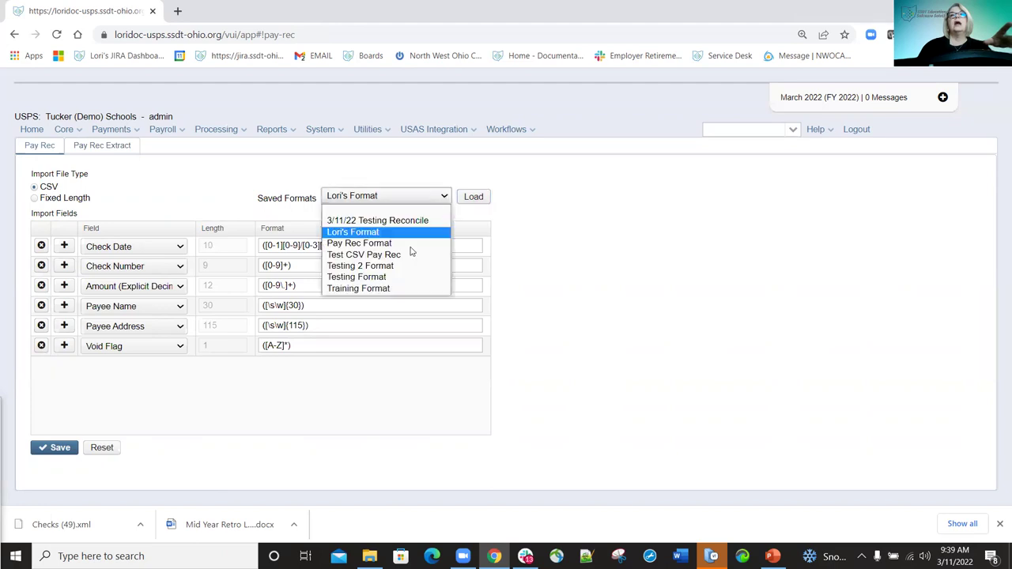
{"action": "left_click", "coordinate": [385, 288]}
{"action": "left_click", "coordinate": [474, 196]}
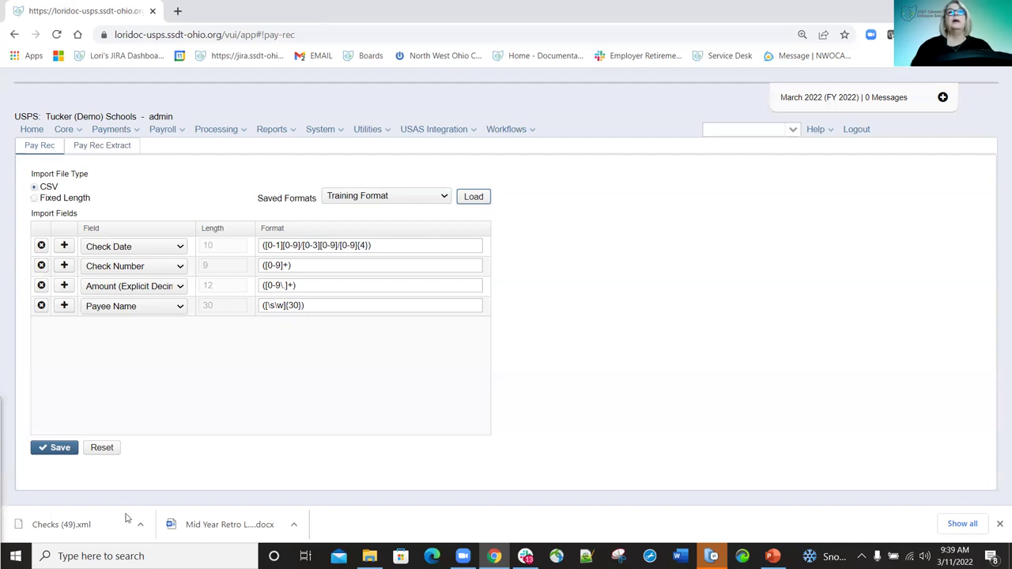
Load with the blank saved format selected, producing the severe importFileType error.
{"action": "left_click", "coordinate": [431, 203]}
{"action": "left_click", "coordinate": [401, 216]}
{"action": "left_click", "coordinate": [473, 198]}
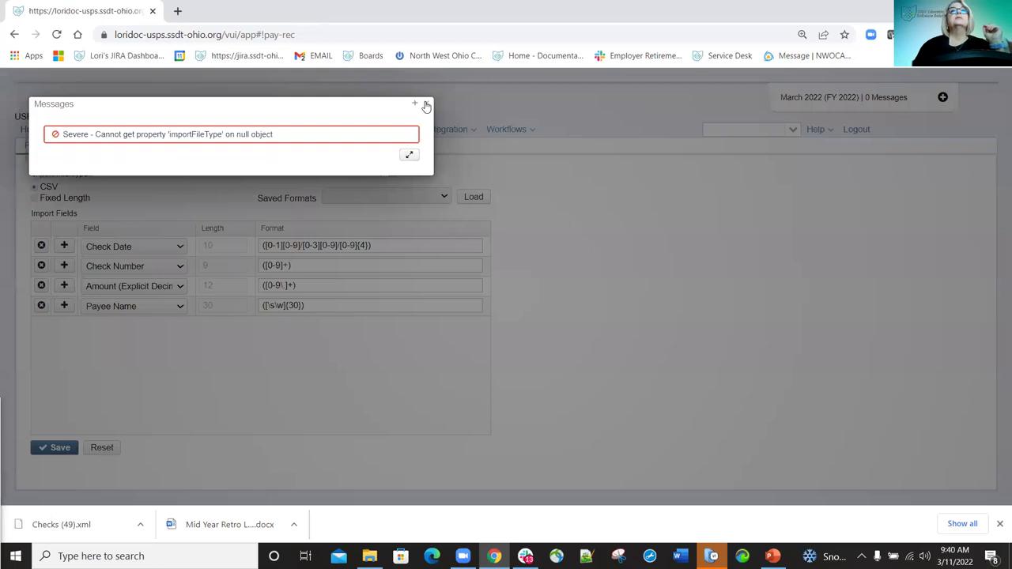
Set the first import rows to Check Number, Check Date and Amount (Explicit Decimal).
{"action": "left_click", "coordinate": [426, 104]}
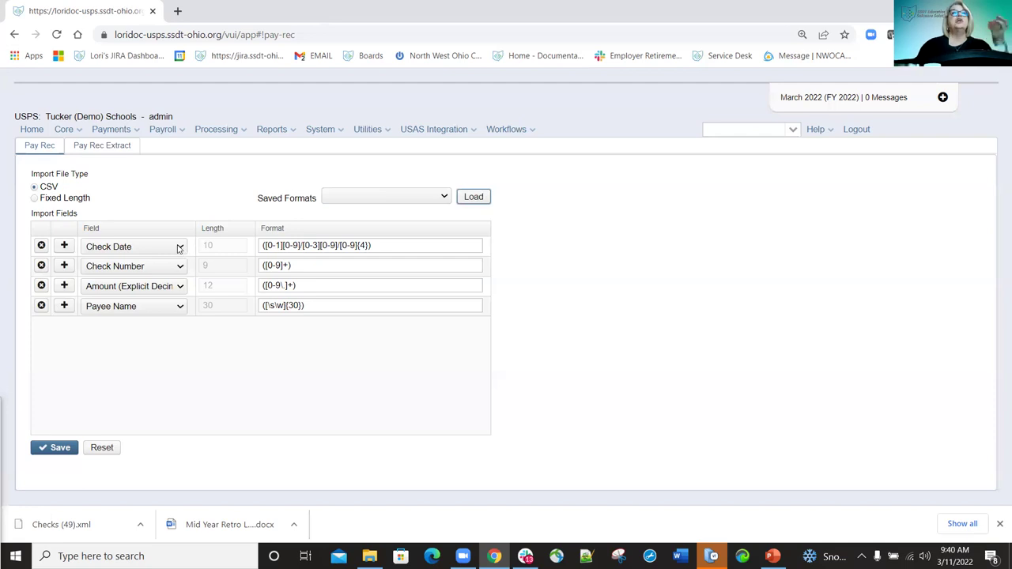
{"action": "left_click", "coordinate": [180, 248]}
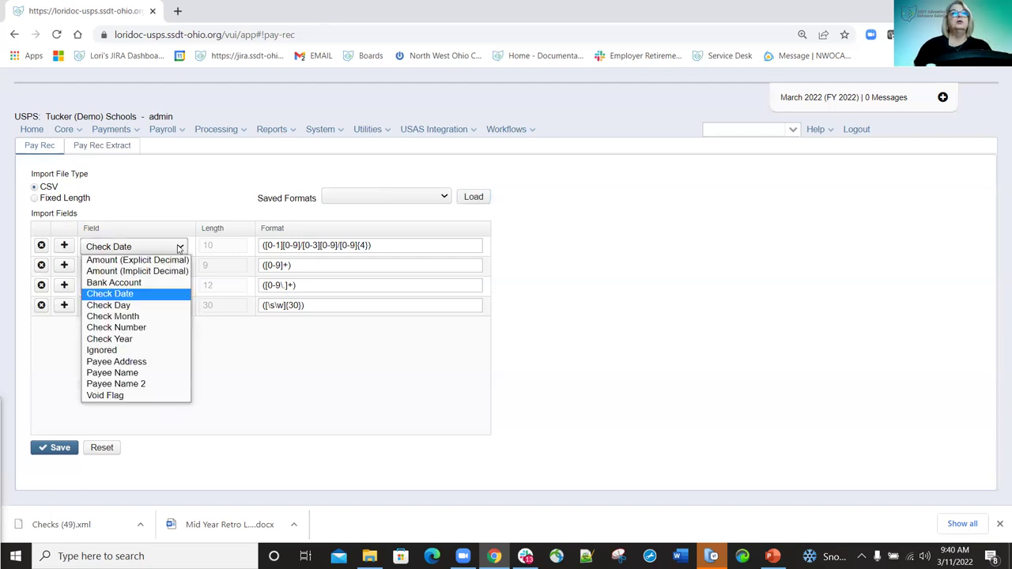
{"action": "left_click", "coordinate": [142, 330]}
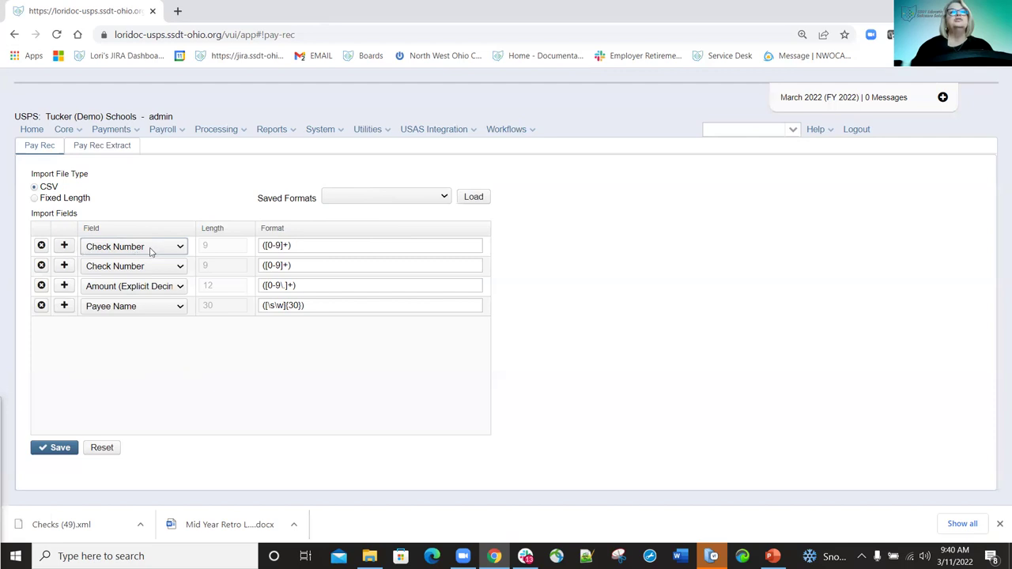
{"action": "left_click", "coordinate": [64, 286]}
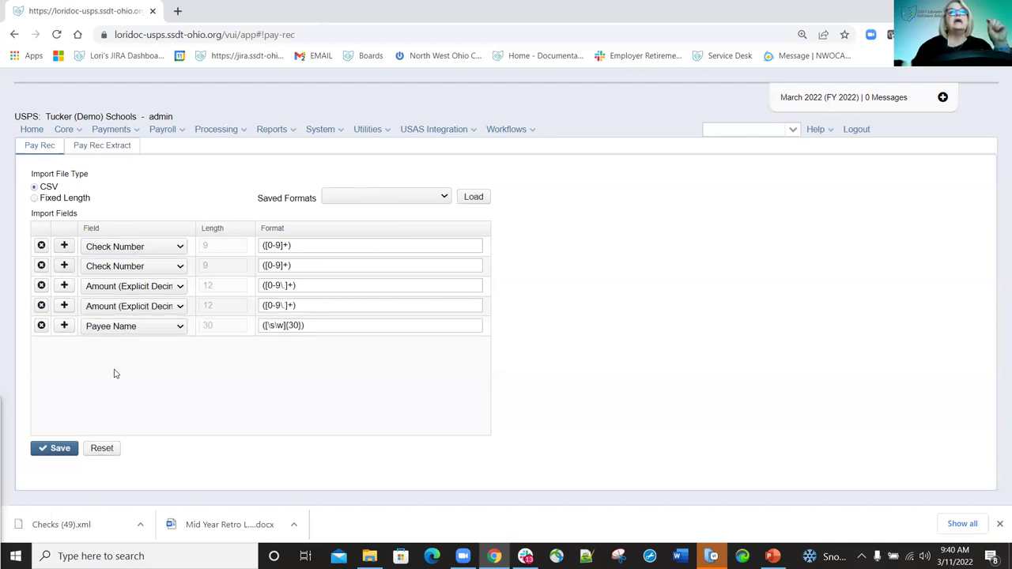
{"action": "left_click", "coordinate": [181, 266]}
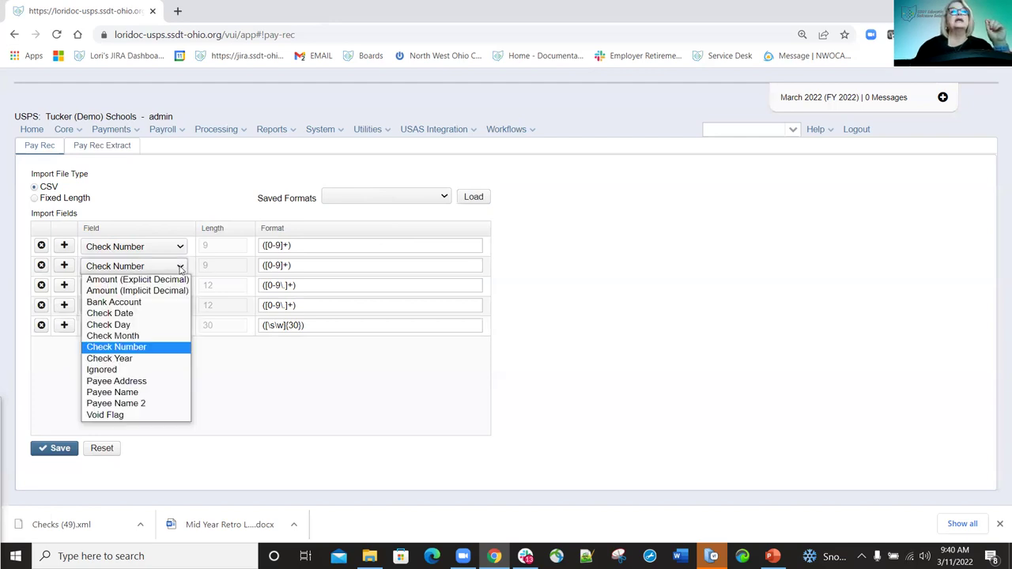
{"action": "left_click", "coordinate": [139, 314]}
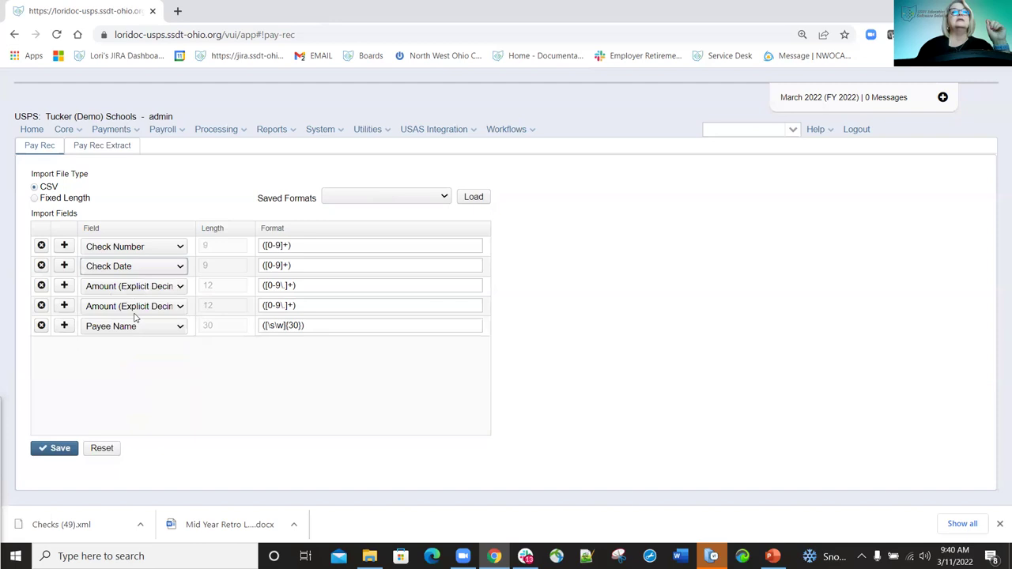
{"action": "left_click", "coordinate": [181, 286]}
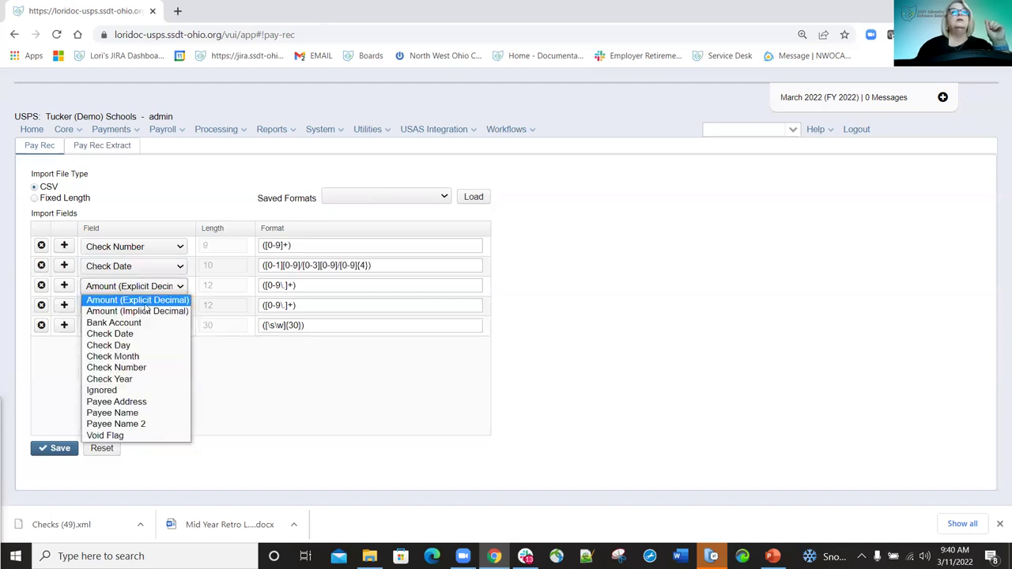
{"action": "left_click", "coordinate": [97, 302]}
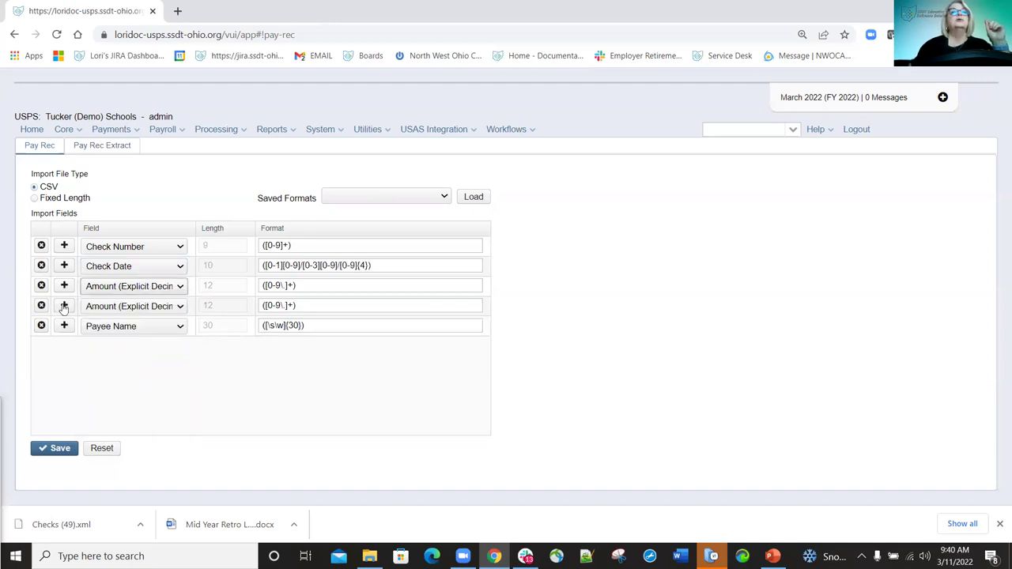
Add rows for Payee Name, Payee Name 2, Payee Address and Void Flag.
{"action": "left_click", "coordinate": [64, 307]}
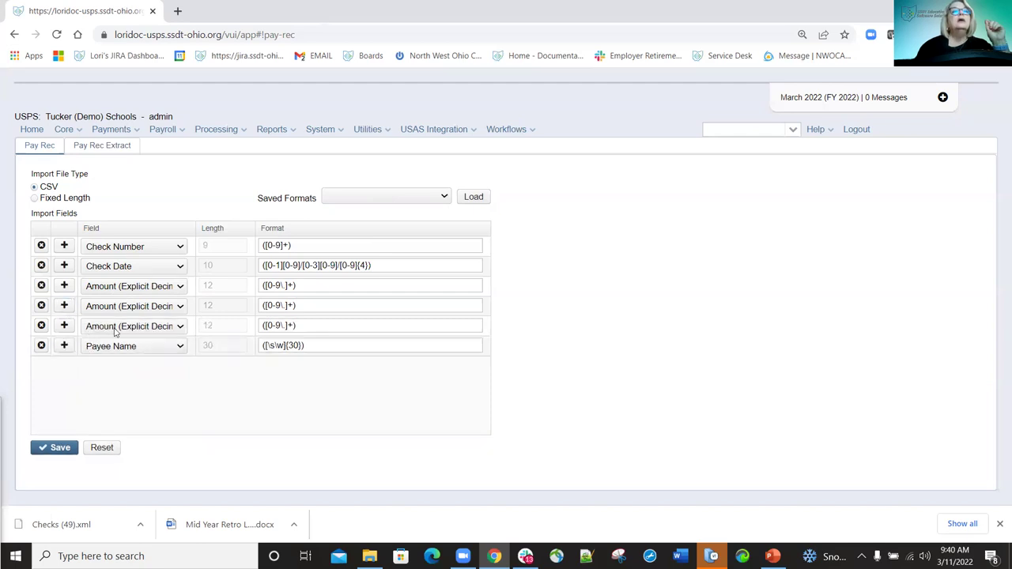
{"action": "left_click", "coordinate": [180, 309]}
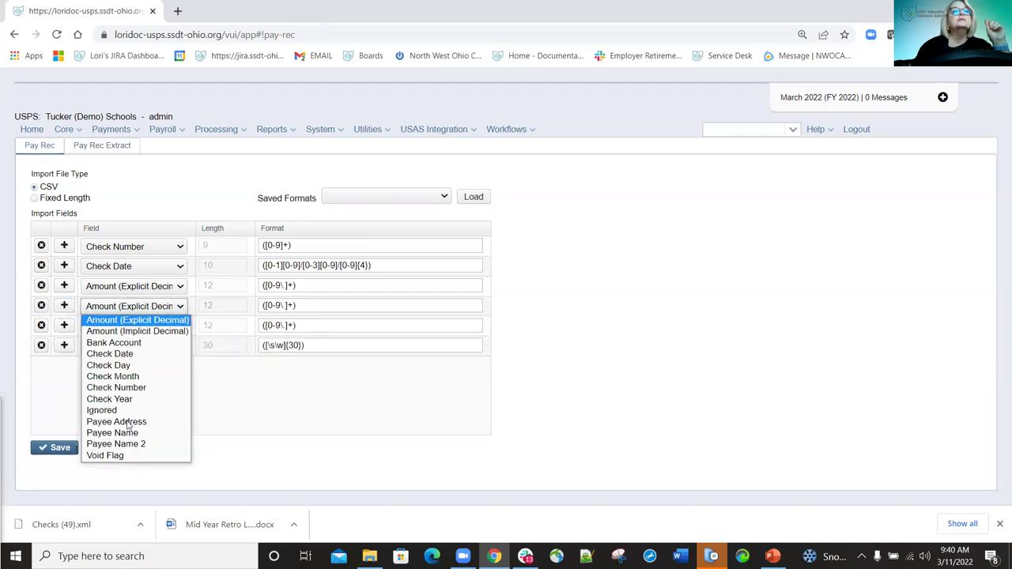
{"action": "left_click", "coordinate": [128, 430]}
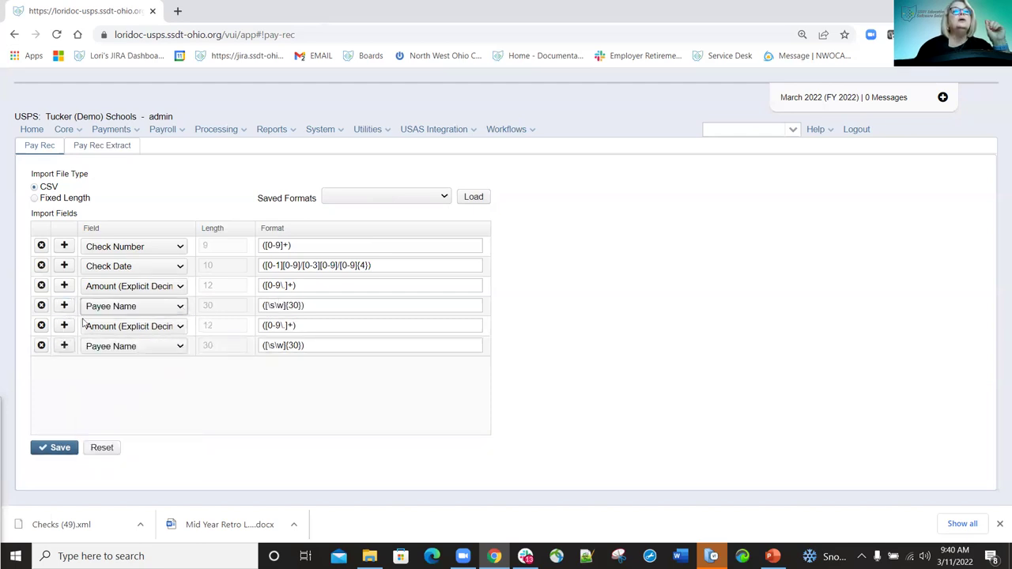
{"action": "left_click", "coordinate": [181, 327]}
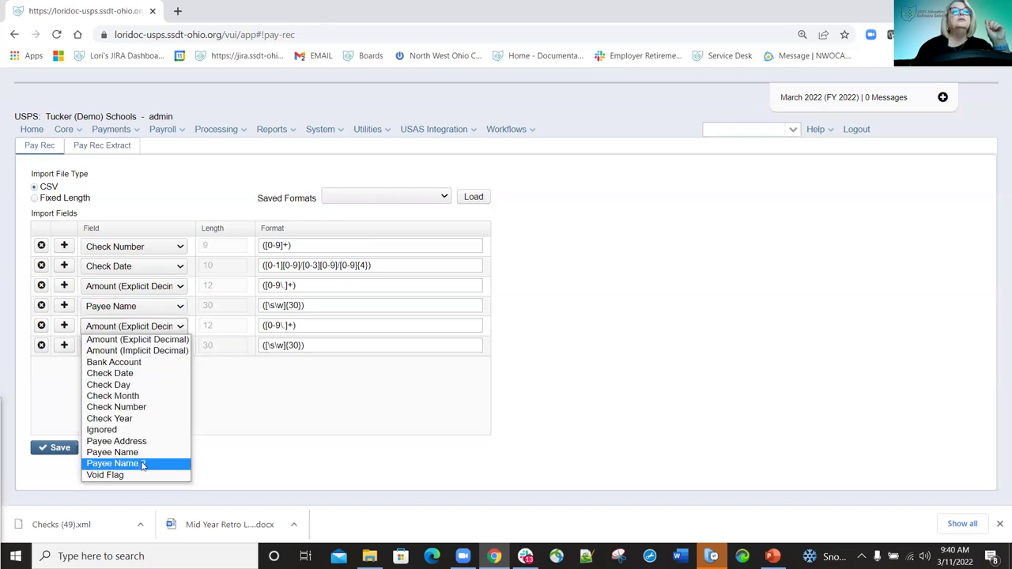
{"action": "left_click", "coordinate": [142, 464]}
{"action": "left_click", "coordinate": [178, 346]}
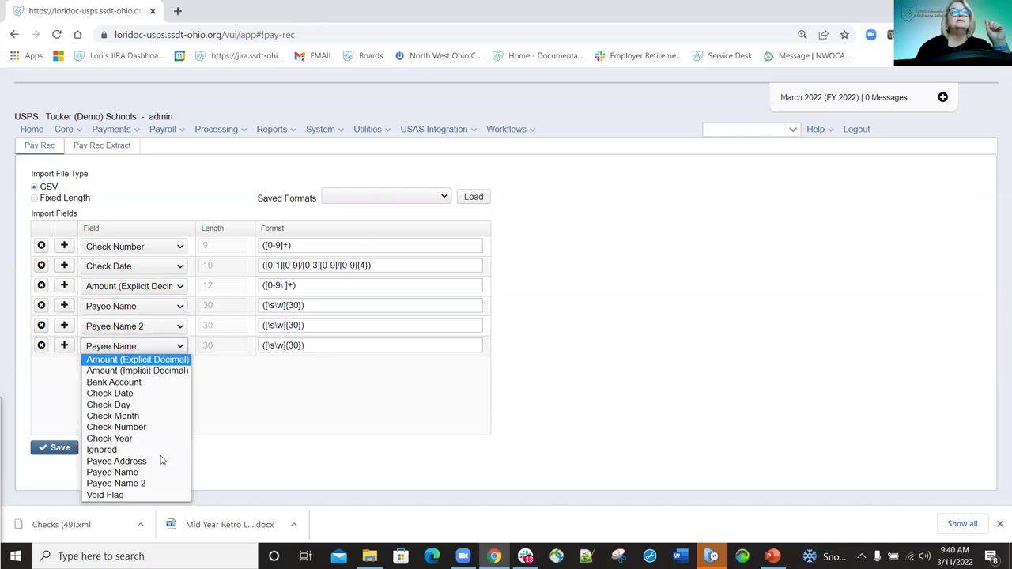
{"action": "left_click", "coordinate": [147, 461]}
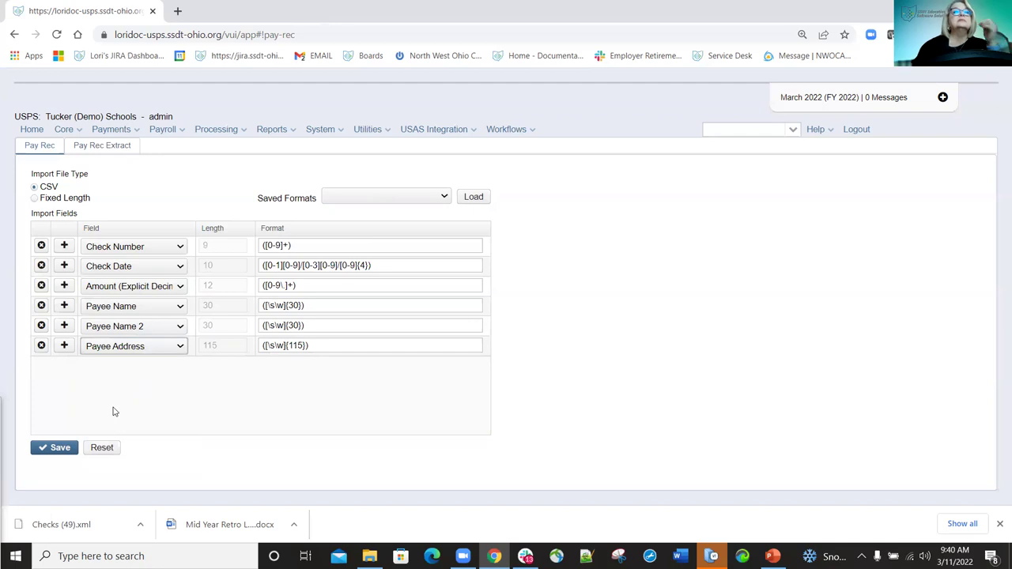
{"action": "left_click", "coordinate": [66, 347]}
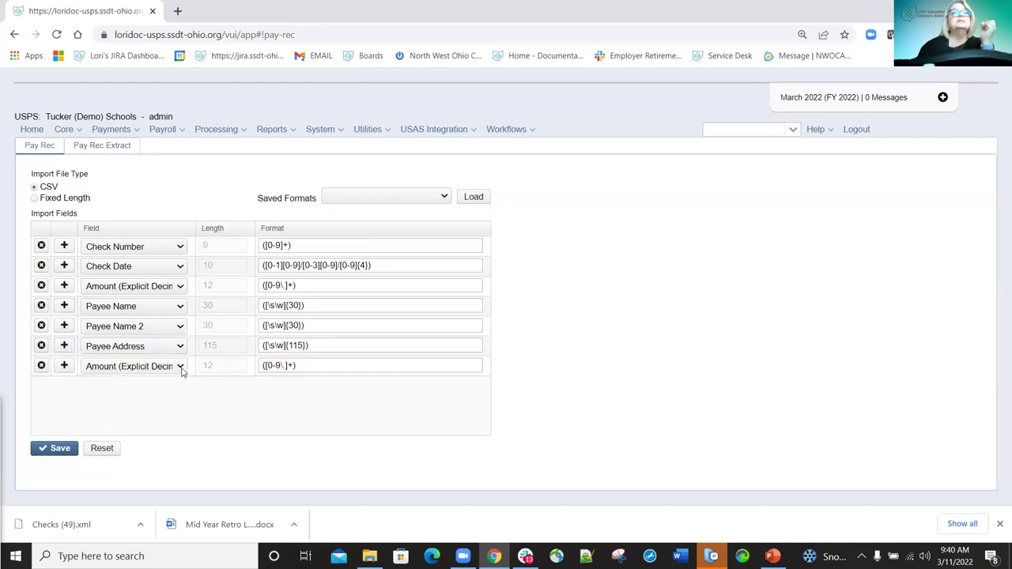
{"action": "left_click", "coordinate": [181, 368]}
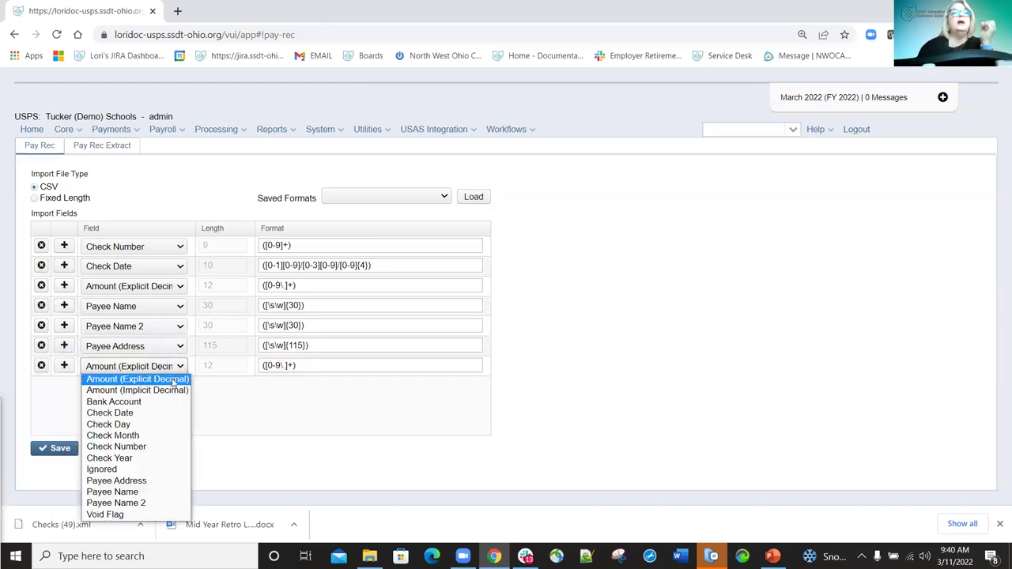
{"action": "left_click", "coordinate": [115, 515]}
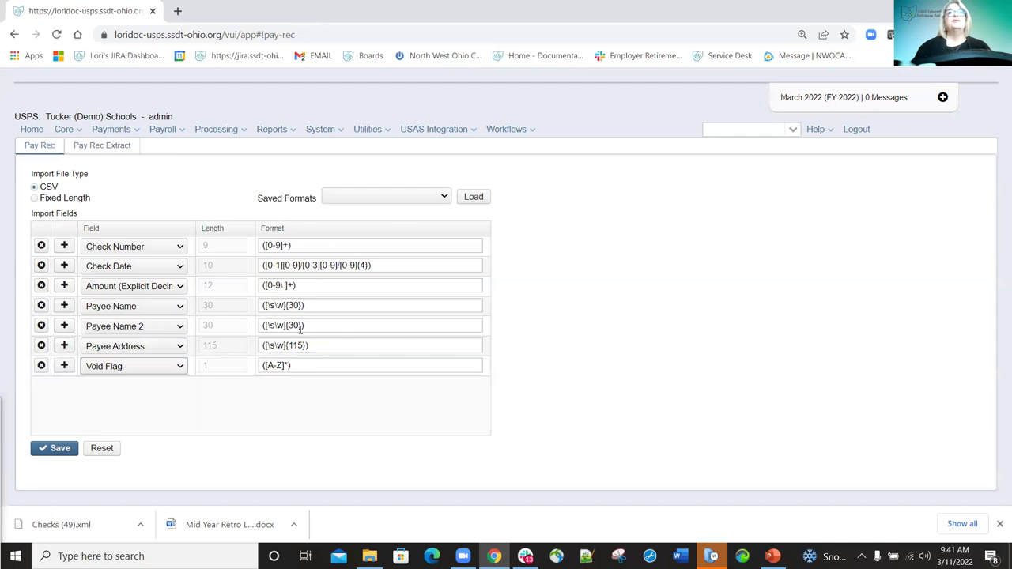
{"action": "left_click", "coordinate": [320, 306]}
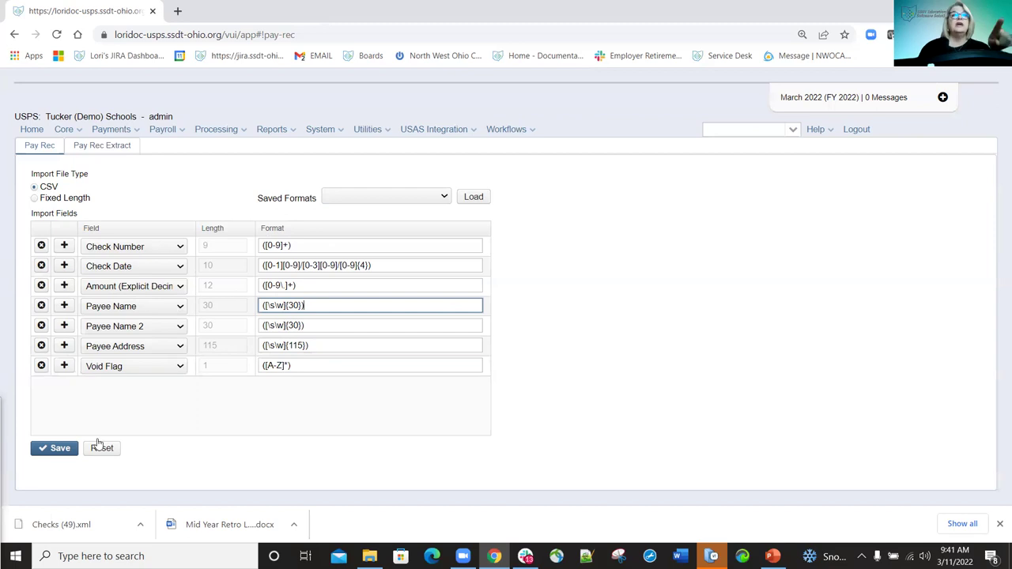
Save the layout as format 'Pay Rec 3/11/22' and confirm it appears in Saved Formats.
{"action": "left_click", "coordinate": [56, 449]}
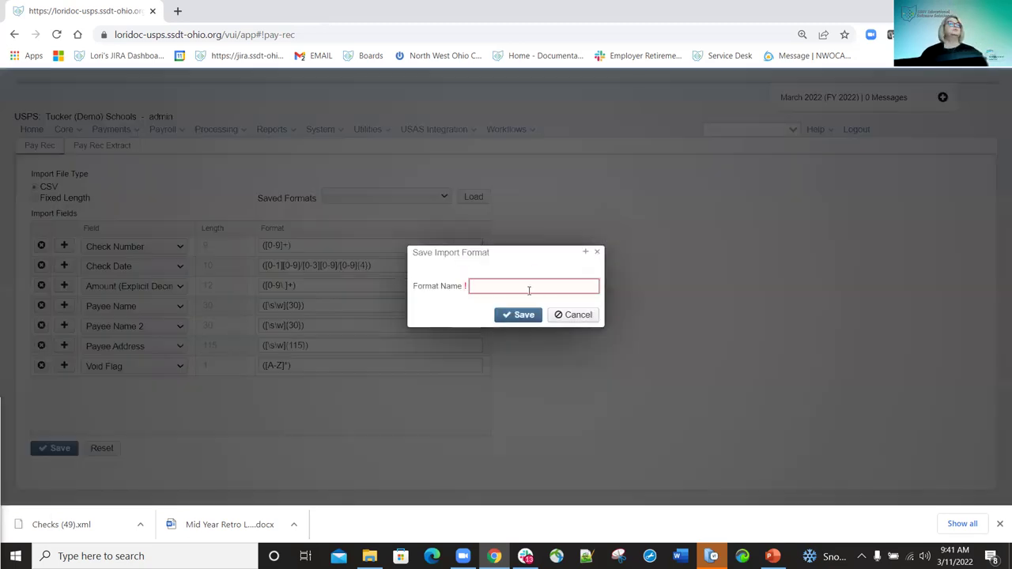
{"action": "left_click", "coordinate": [529, 286]}
{"action": "type", "text": "Pay Rec"}
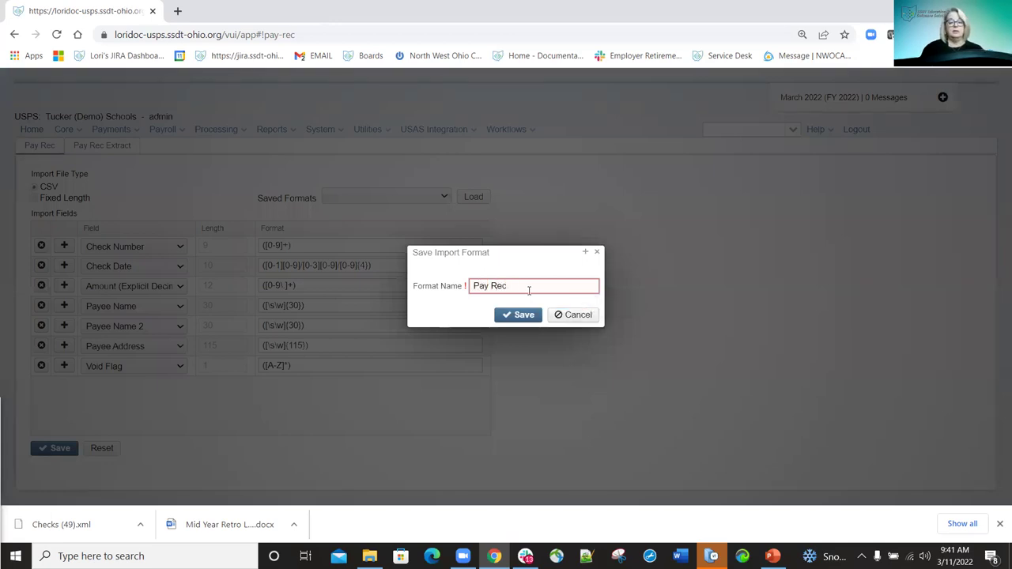
{"action": "type", "text": " 3/11/22"}
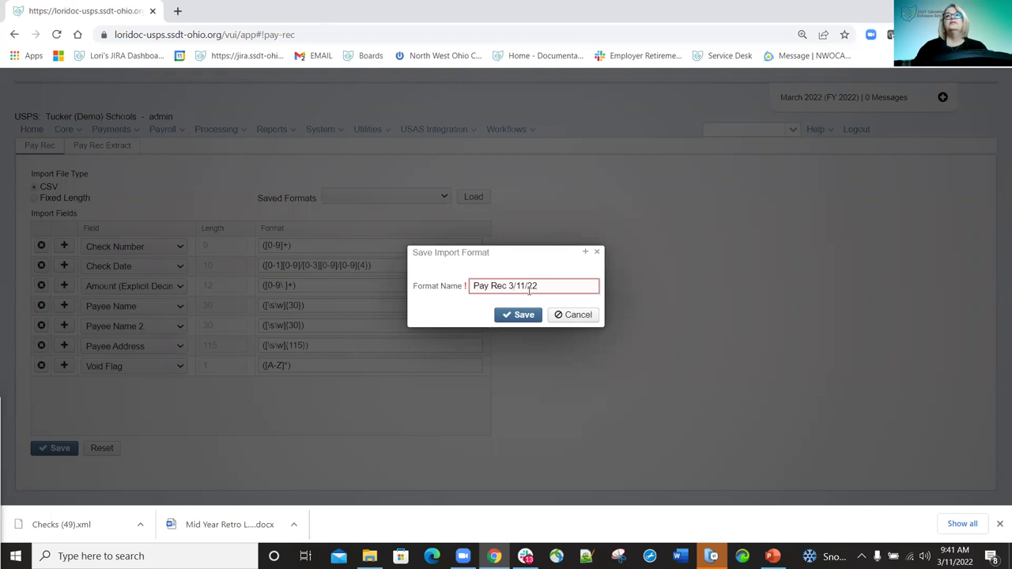
{"action": "left_click", "coordinate": [527, 315]}
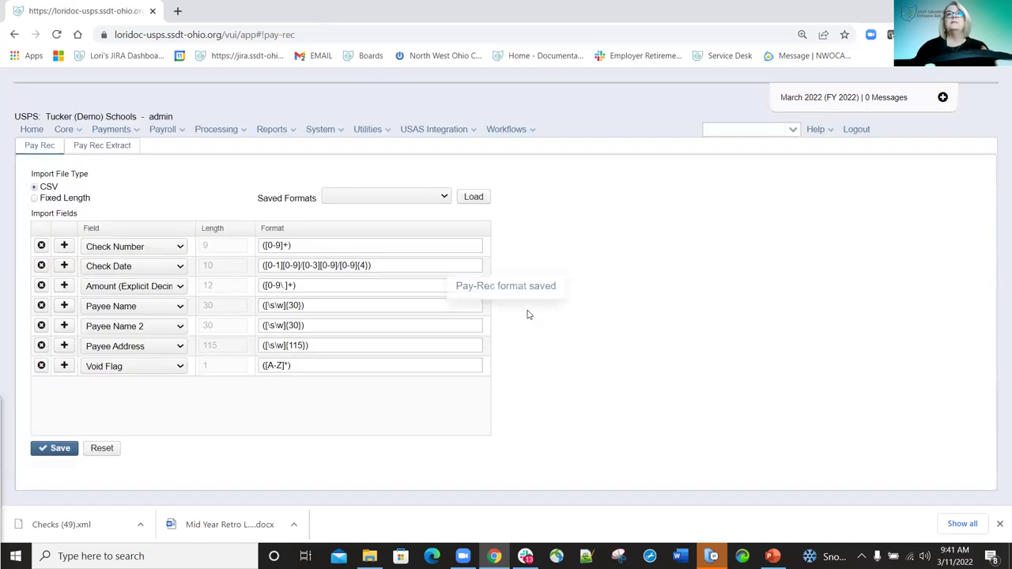
{"action": "left_click", "coordinate": [443, 197]}
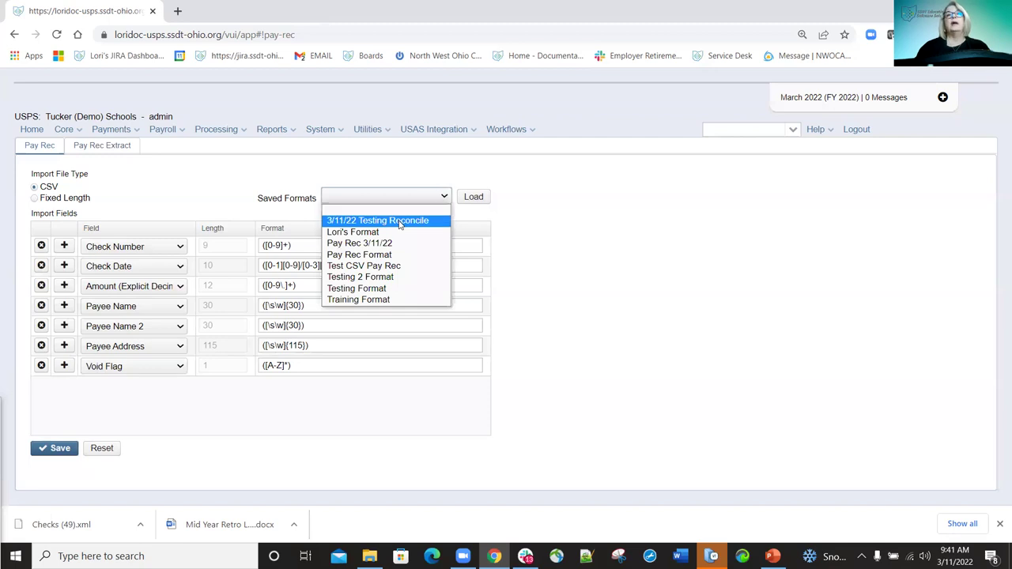
{"action": "left_click", "coordinate": [607, 266]}
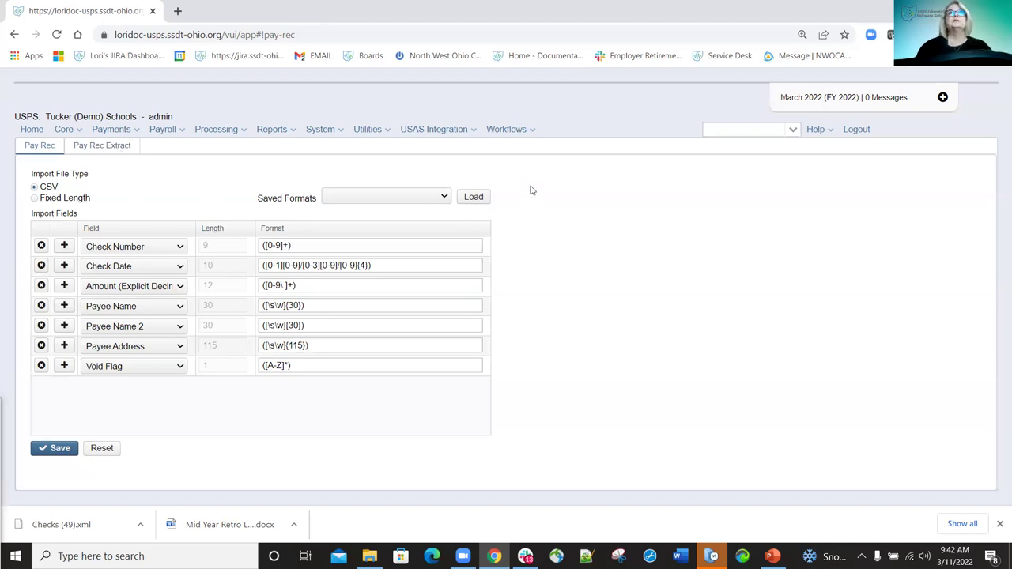
On Pay Rec Extract, set the first extract fields to Check Date and Check Amount.
{"action": "left_click", "coordinate": [100, 148]}
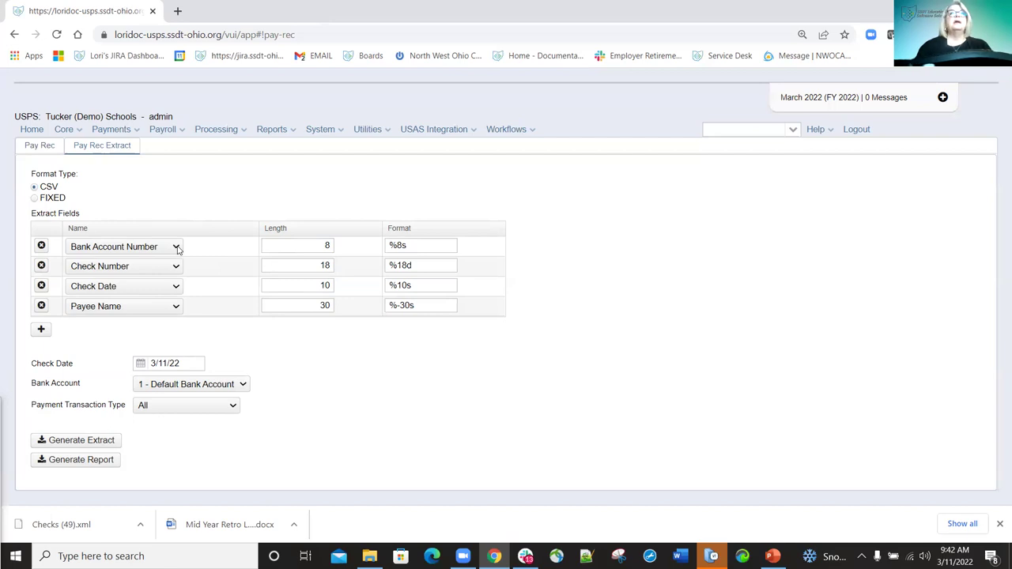
{"action": "left_click", "coordinate": [177, 248]}
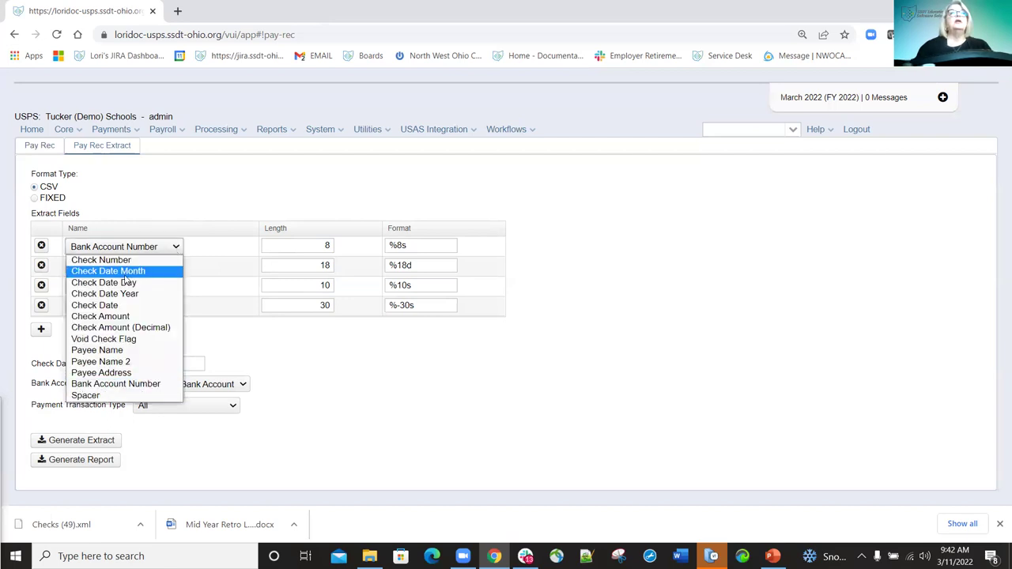
{"action": "left_click", "coordinate": [103, 306]}
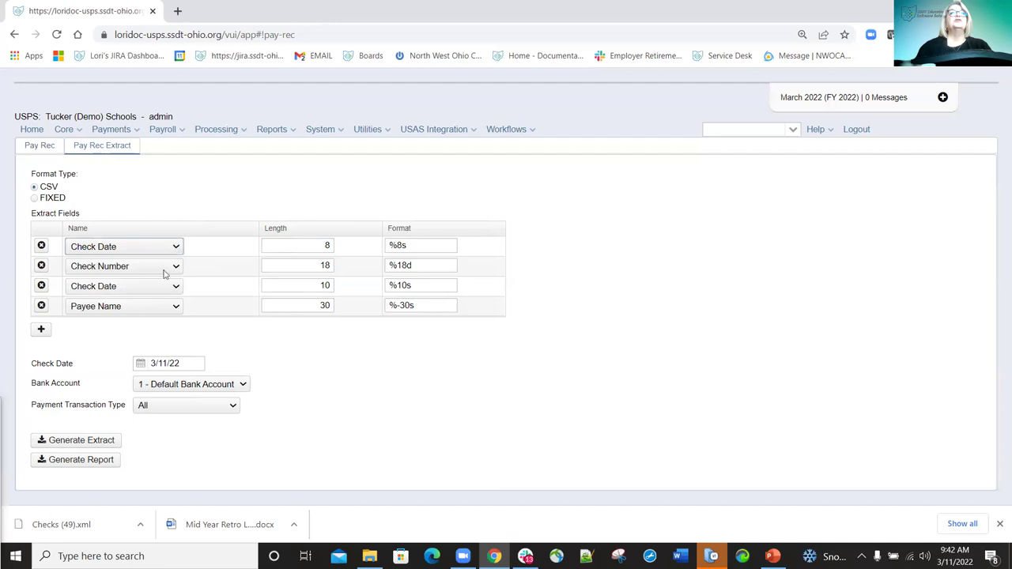
{"action": "left_click", "coordinate": [176, 267]}
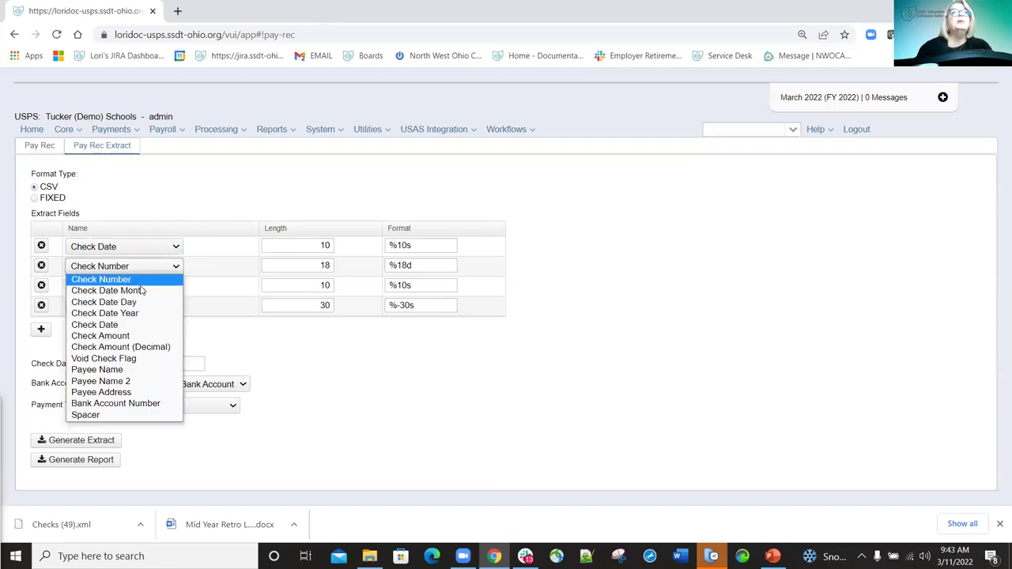
{"action": "key", "text": "Escape"}
{"action": "left_click", "coordinate": [177, 289]}
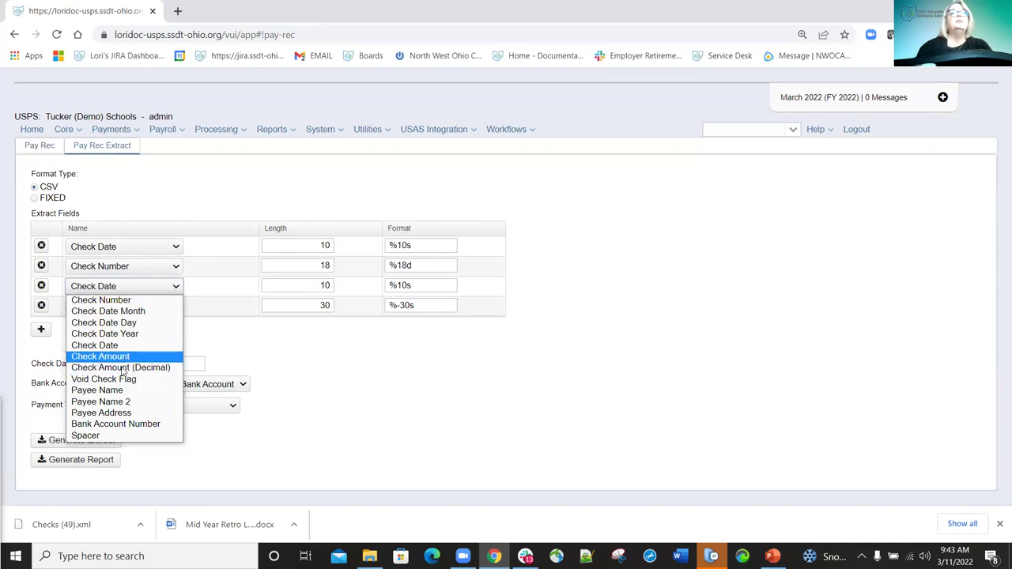
{"action": "left_click", "coordinate": [125, 357]}
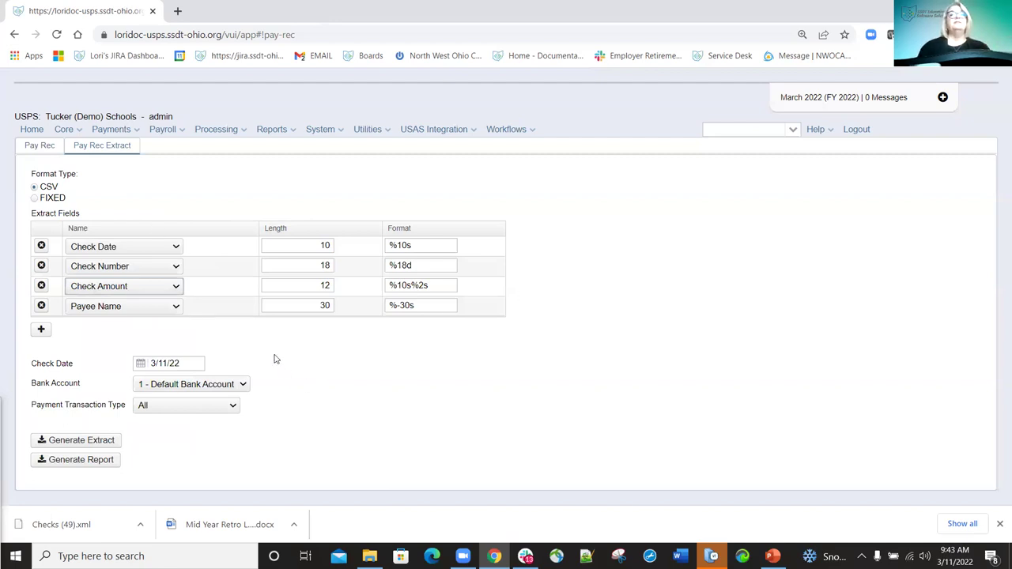
Add extract rows for Payee Name 2, Payee Address, two Bank Account Numbers and Void Check Flag.
{"action": "left_click", "coordinate": [42, 331]}
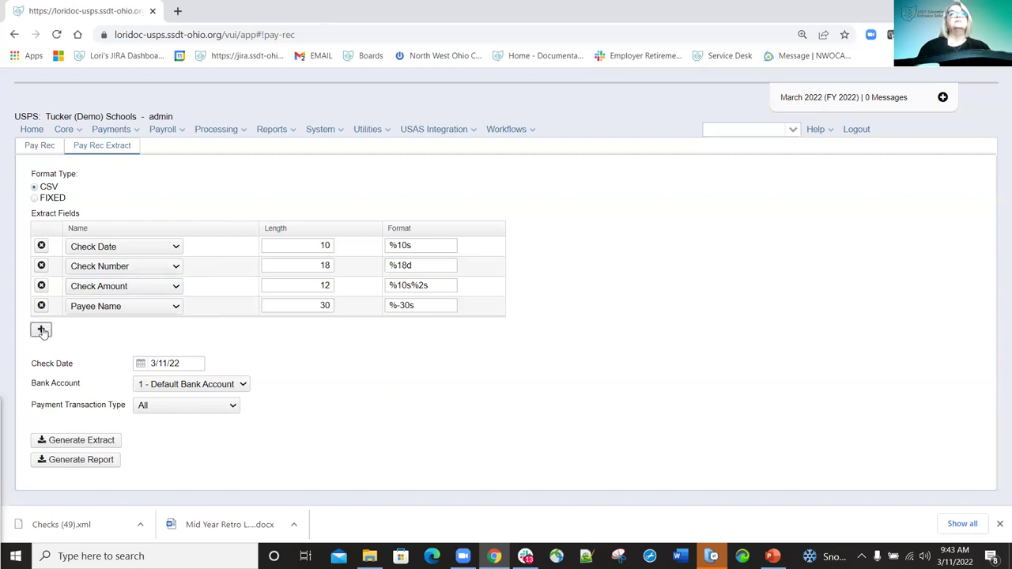
{"action": "left_click", "coordinate": [177, 328]}
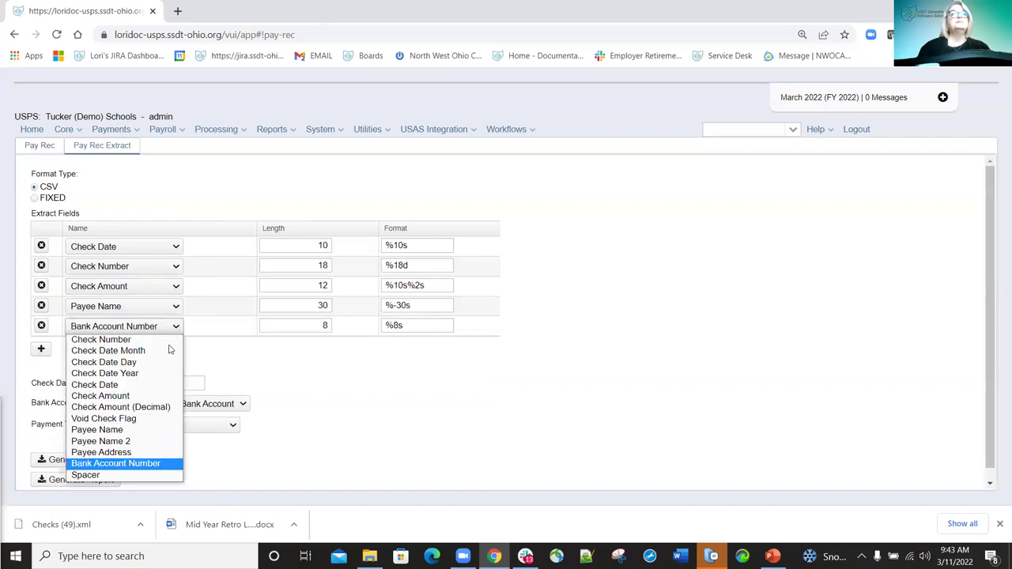
{"action": "left_click", "coordinate": [117, 440]}
{"action": "left_click", "coordinate": [42, 352]}
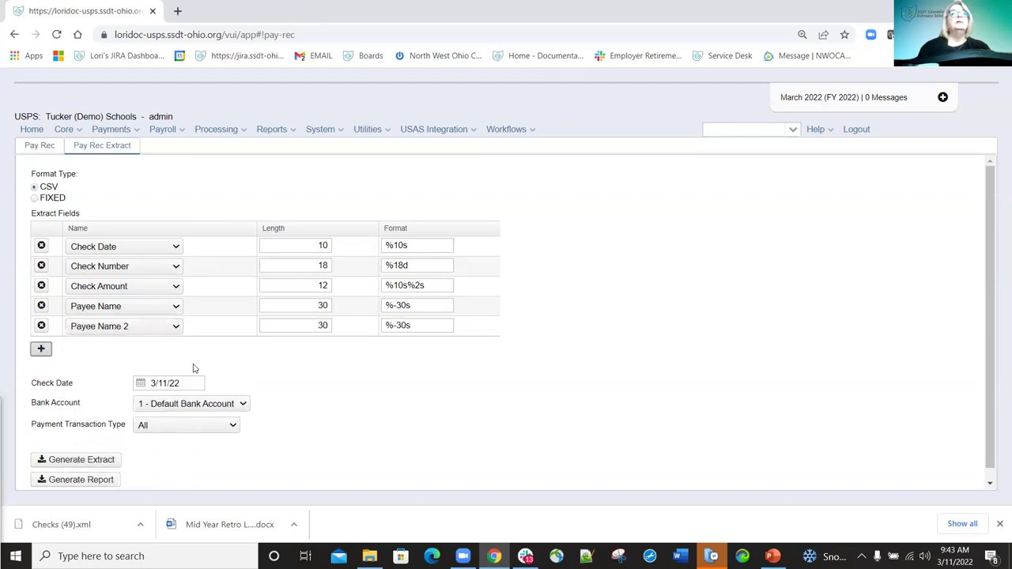
{"action": "left_click", "coordinate": [177, 347]}
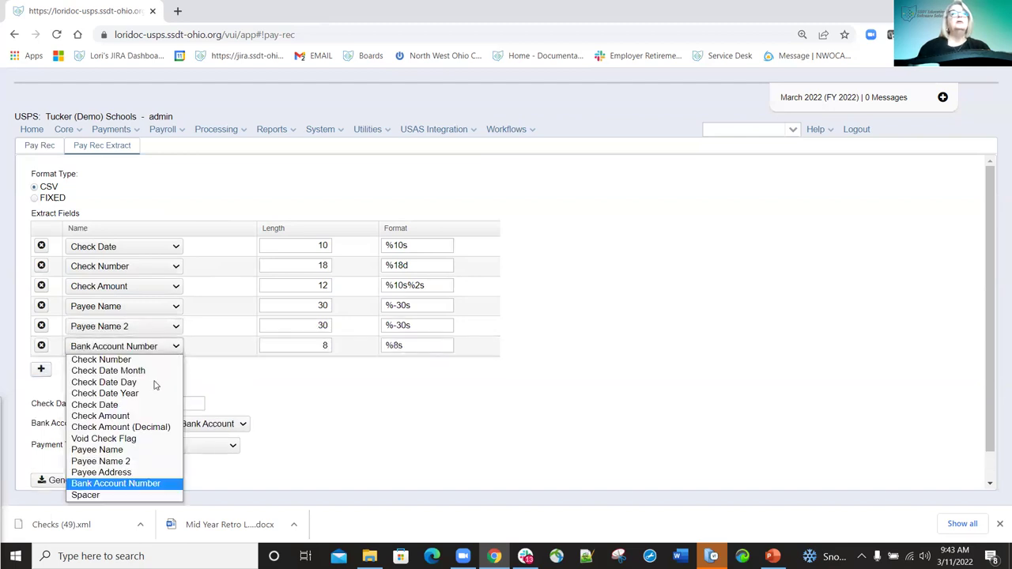
{"action": "left_click", "coordinate": [101, 472]}
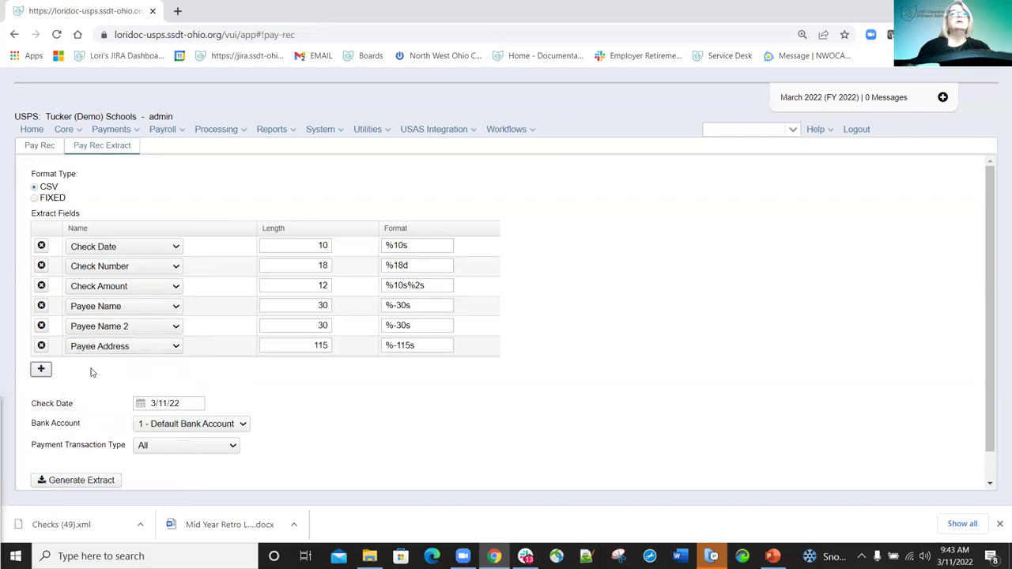
{"action": "left_click", "coordinate": [41, 370]}
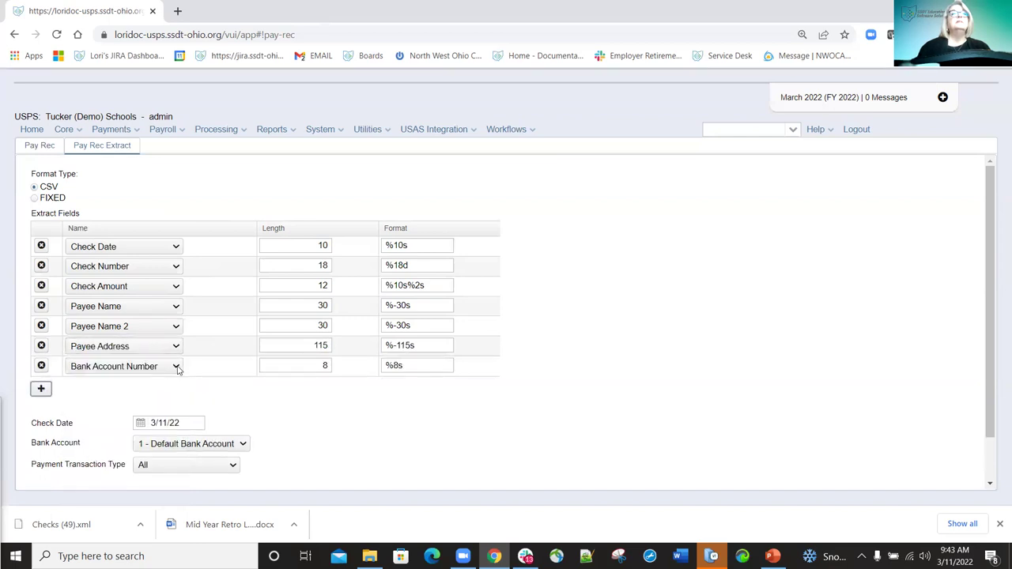
{"action": "left_click", "coordinate": [41, 391]}
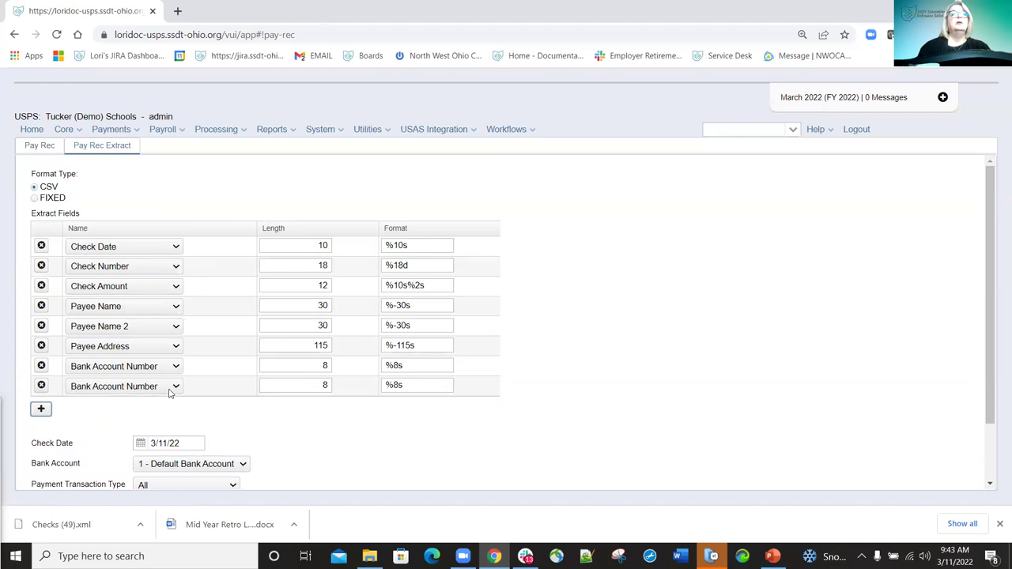
{"action": "left_click", "coordinate": [41, 411]}
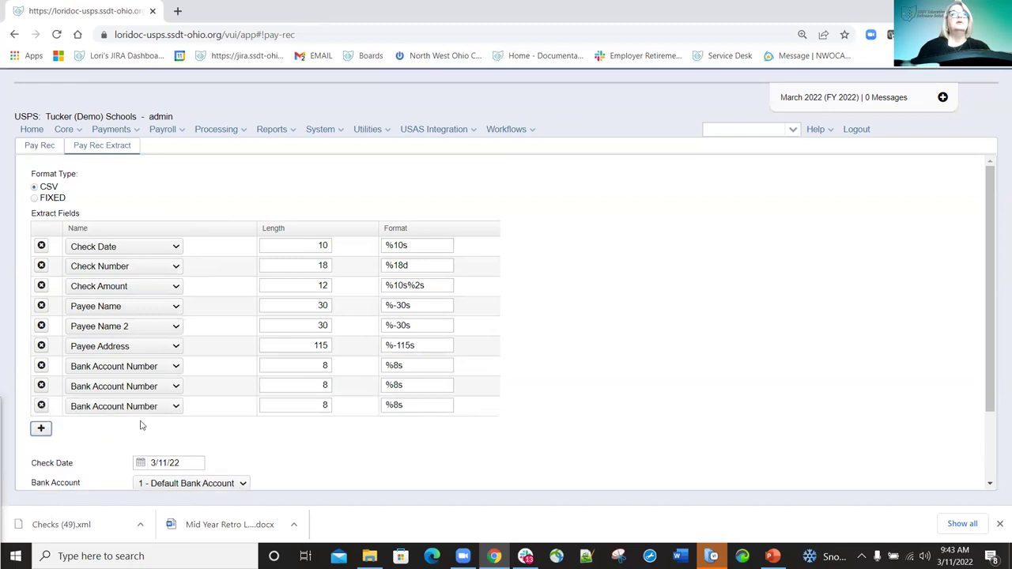
{"action": "left_click", "coordinate": [175, 408]}
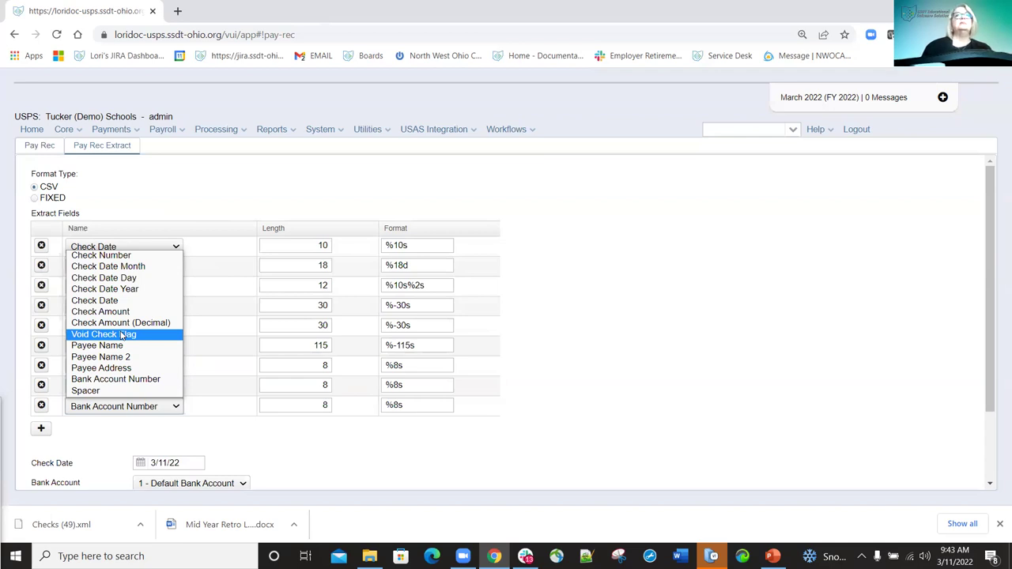
{"action": "left_click", "coordinate": [94, 336]}
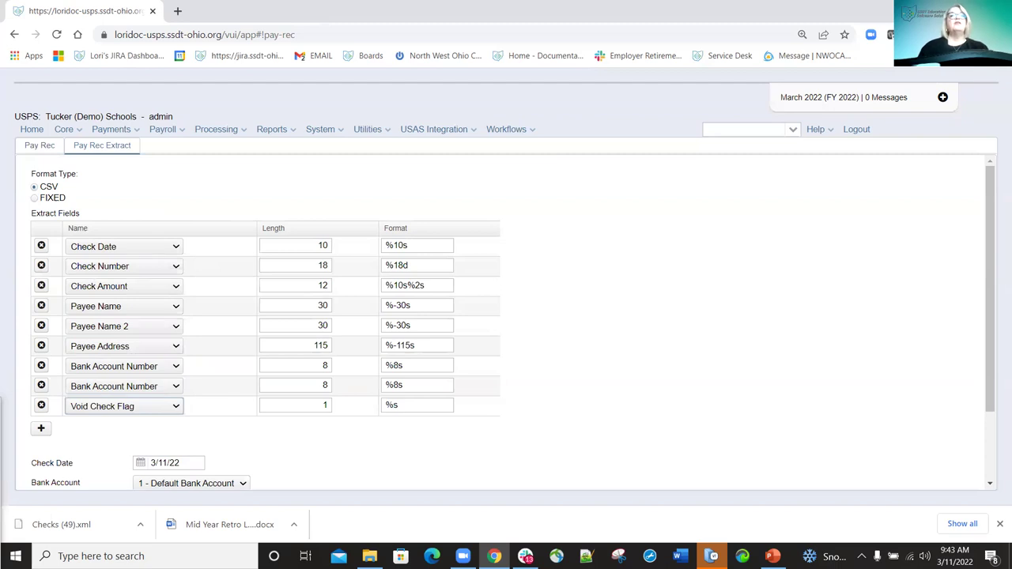
{"action": "scroll", "coordinate": [648, 284], "scroll_direction": "down", "scroll_amount": 2}
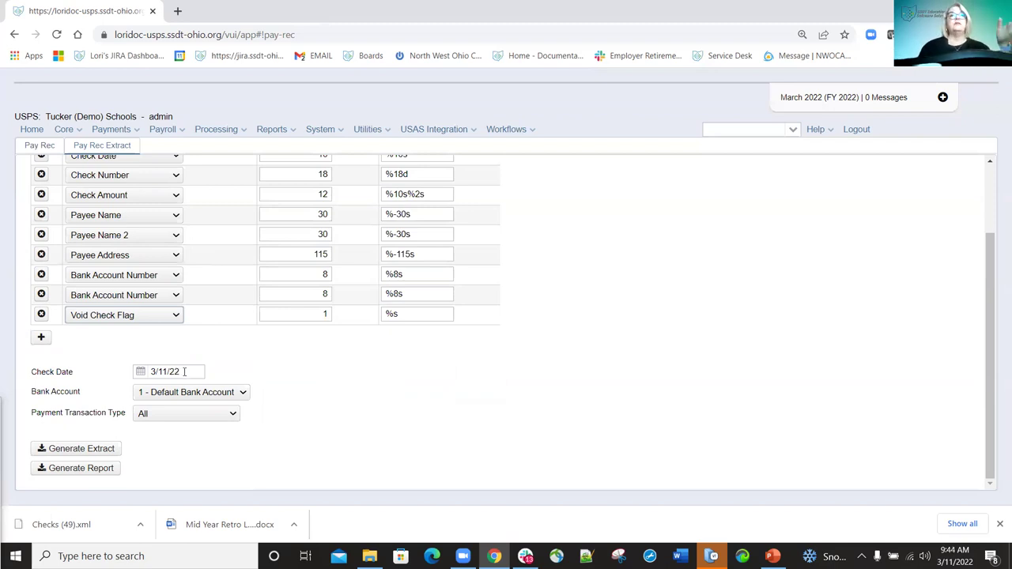
Change the extract Check Date to 8/1/21, keeping Payment Transaction Type as All.
{"action": "left_click_drag", "start_coordinate": [176, 371], "coordinate": [142, 375]}
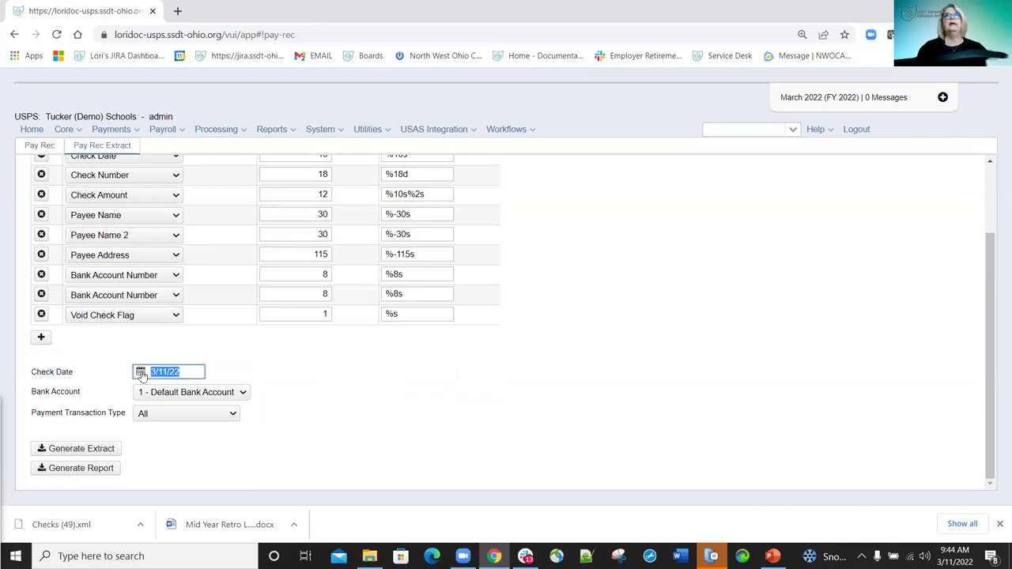
{"action": "type", "text": "8"}
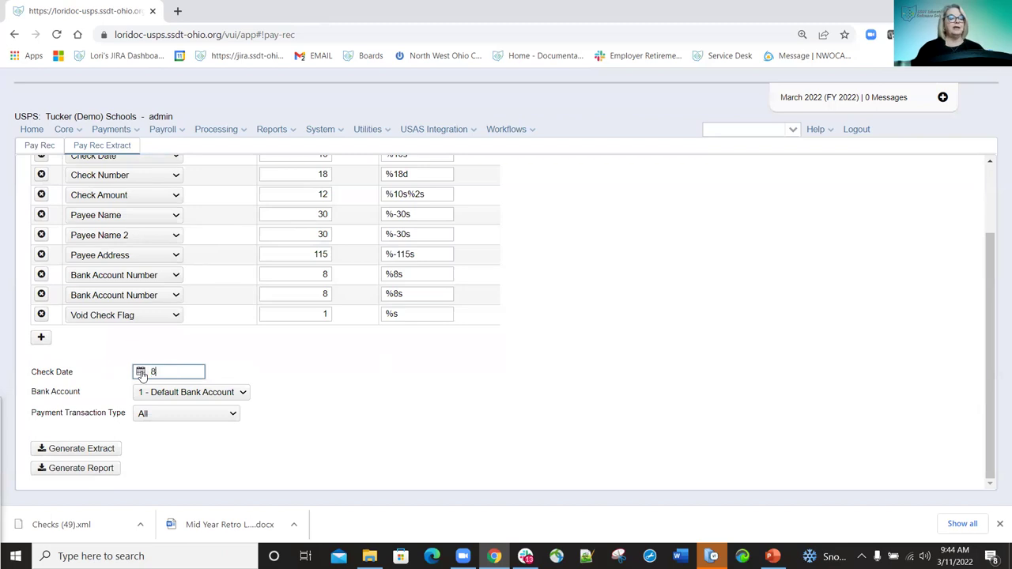
{"action": "type", "text": "/1/21"}
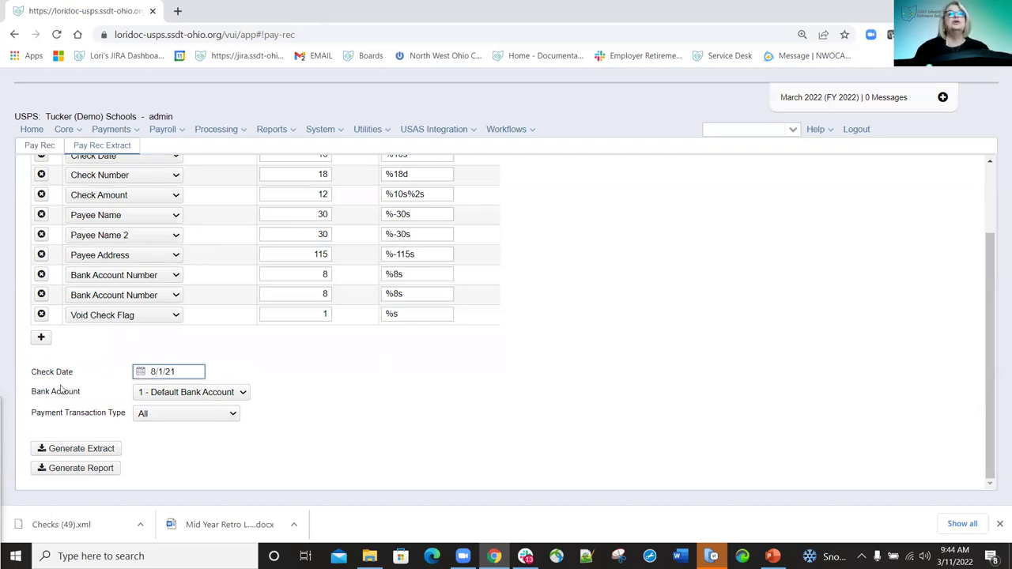
{"action": "left_click", "coordinate": [233, 416]}
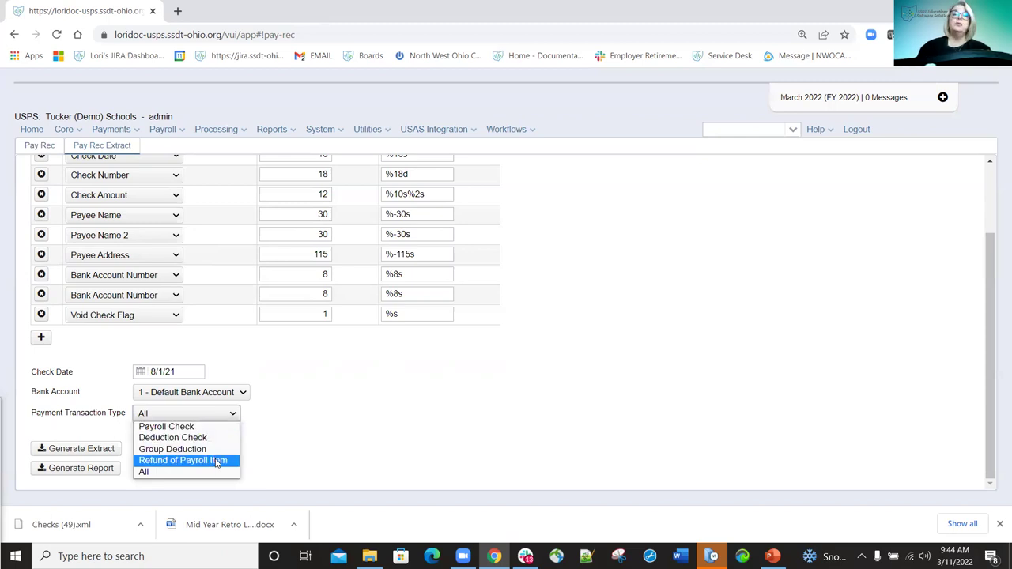
{"action": "left_click", "coordinate": [147, 473]}
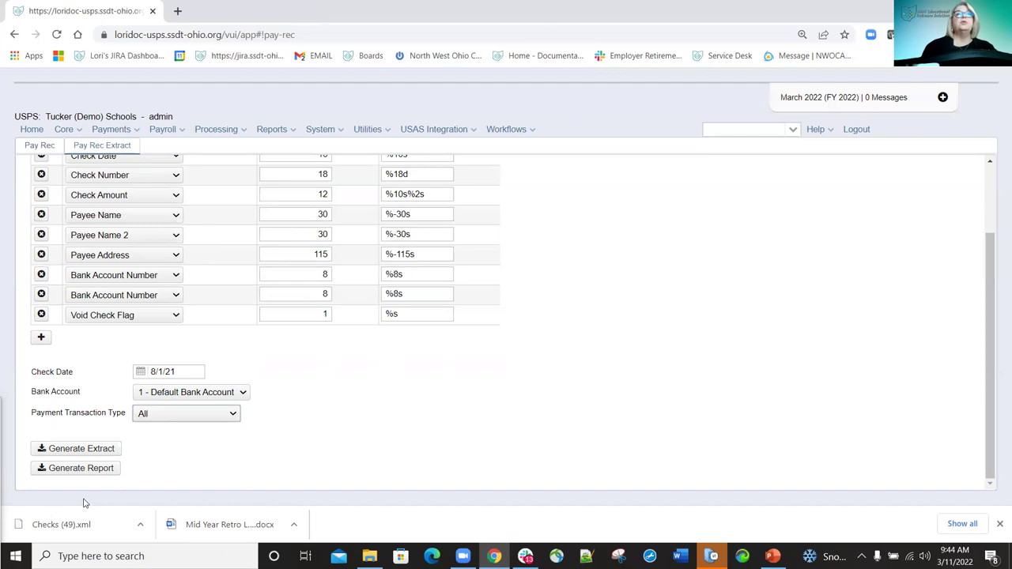
Generate the Payment Reconciliation Extraction Report PDF, save it to Downloads, review it, and close it.
{"action": "left_click", "coordinate": [87, 468]}
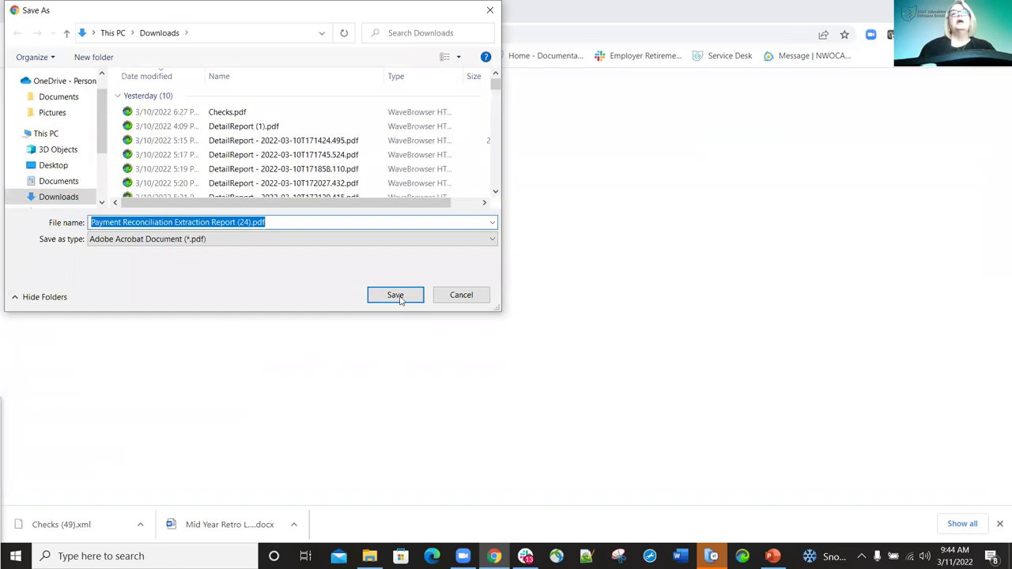
{"action": "left_click", "coordinate": [396, 296]}
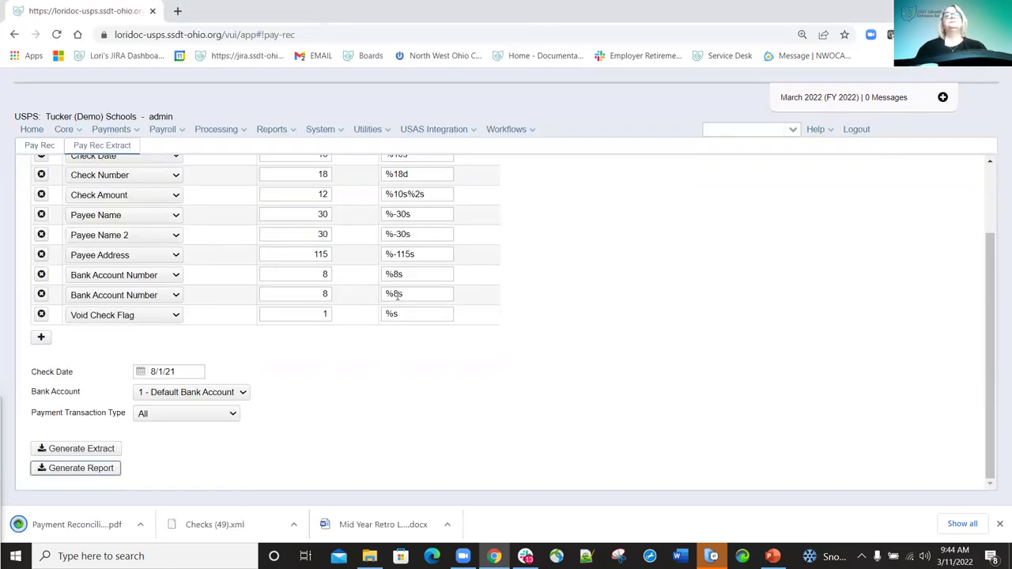
{"action": "left_click", "coordinate": [74, 525]}
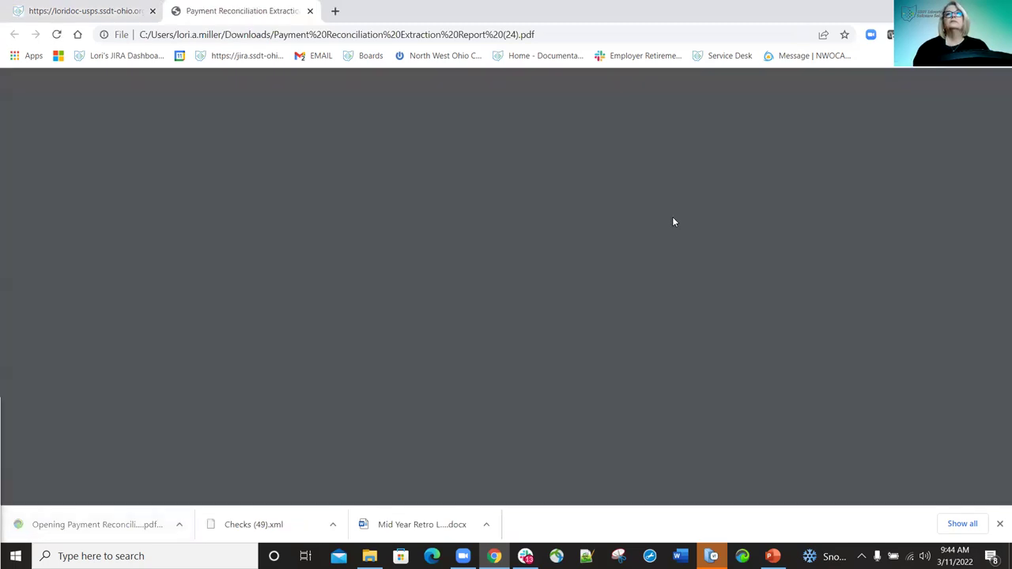
{"action": "scroll", "coordinate": [665, 236], "scroll_direction": "down", "scroll_amount": 7}
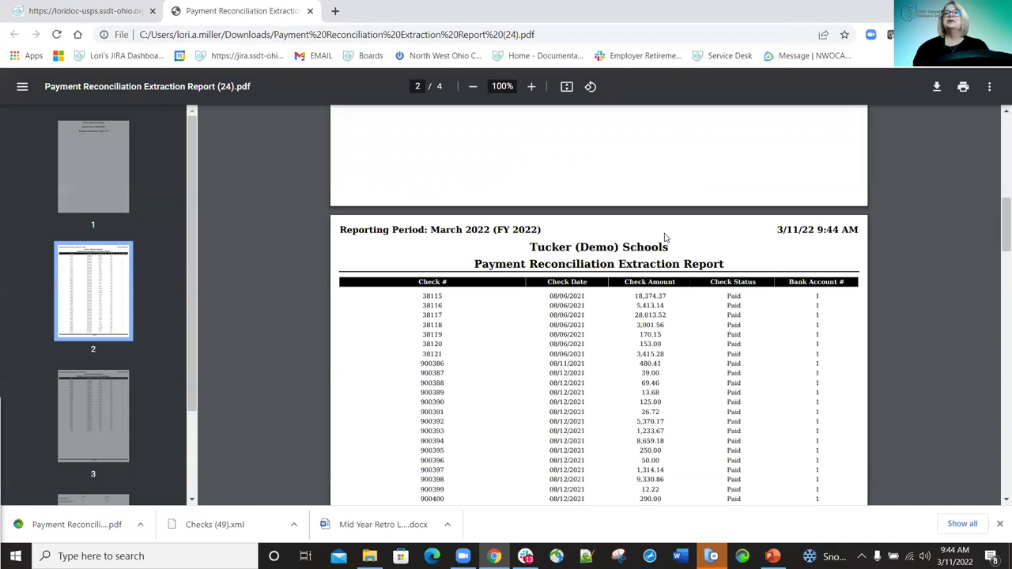
{"action": "scroll", "coordinate": [665, 235], "scroll_direction": "down", "scroll_amount": 3}
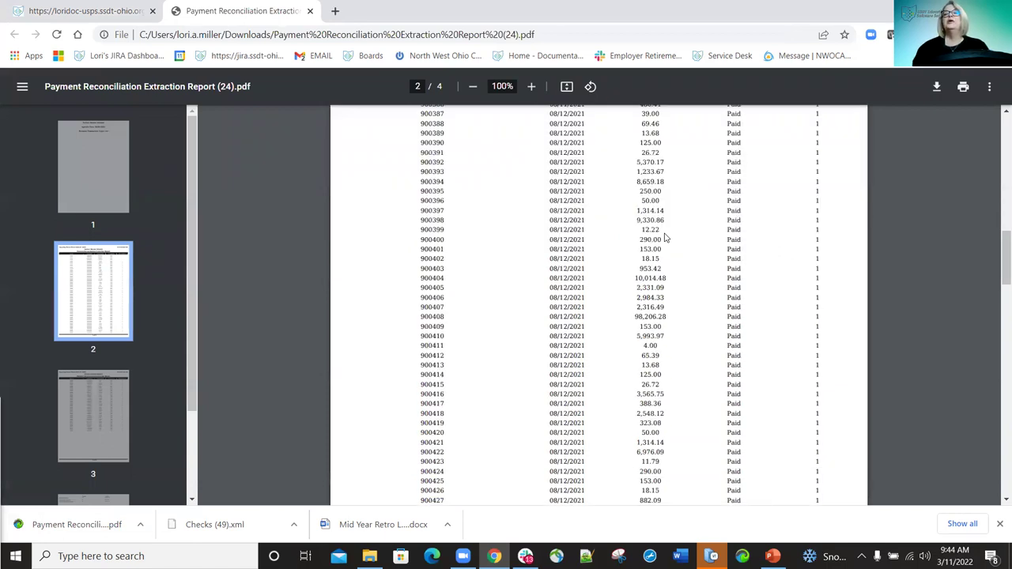
{"action": "scroll", "coordinate": [664, 236], "scroll_direction": "down", "scroll_amount": 8}
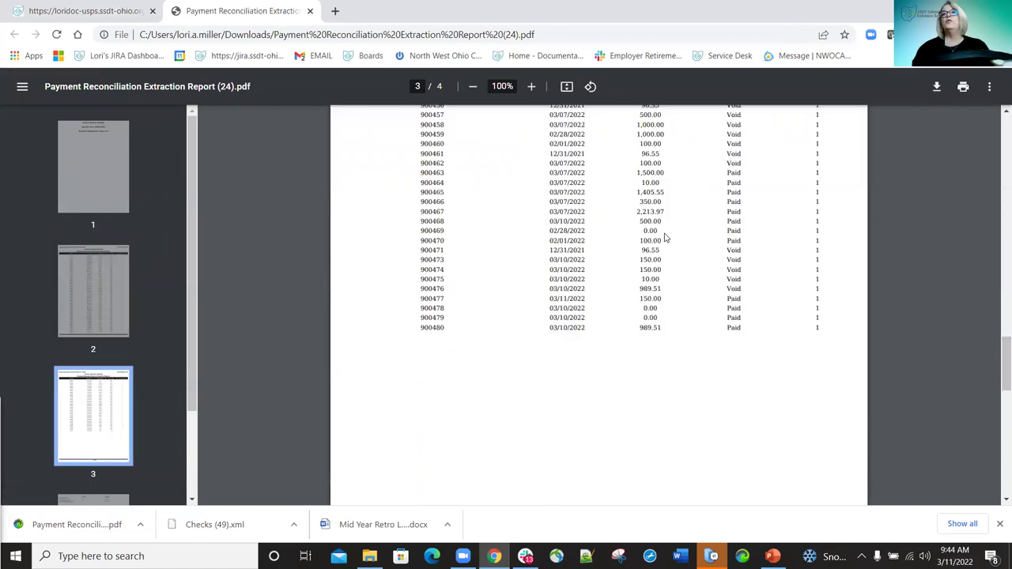
{"action": "scroll", "coordinate": [665, 236], "scroll_direction": "up", "scroll_amount": 8}
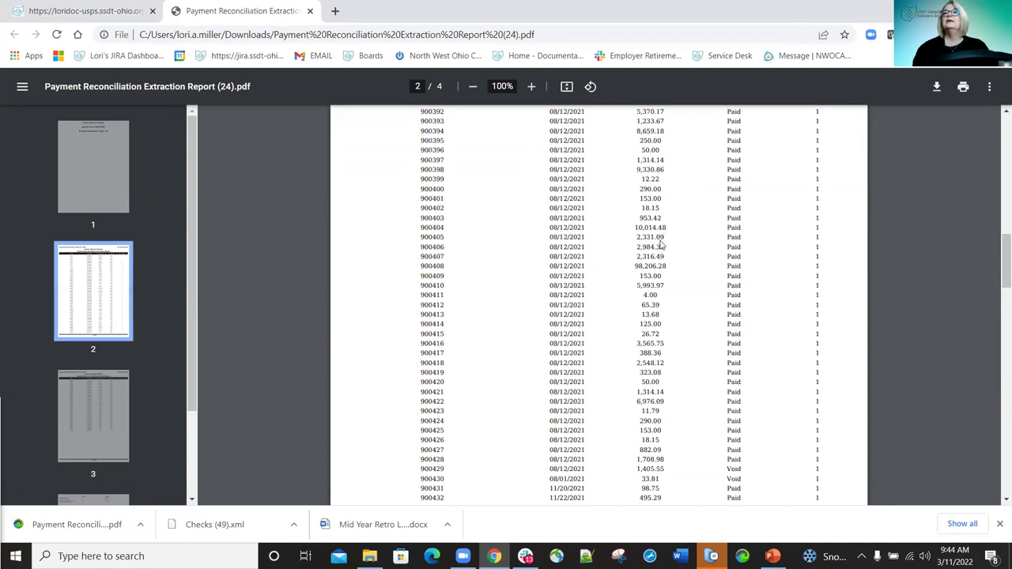
{"action": "scroll", "coordinate": [665, 236], "scroll_direction": "up", "scroll_amount": 2}
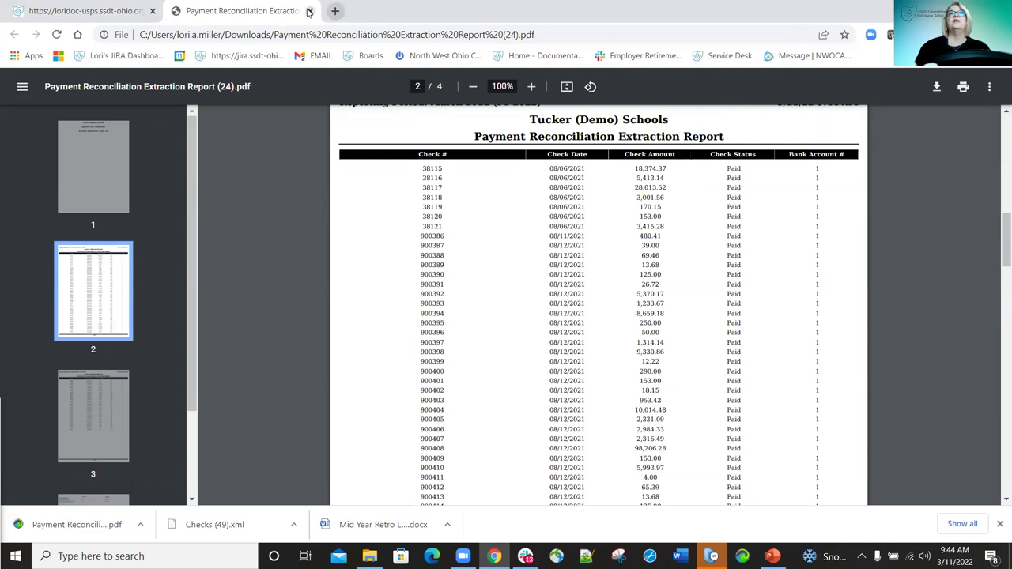
{"action": "key", "text": "ctrl+w"}
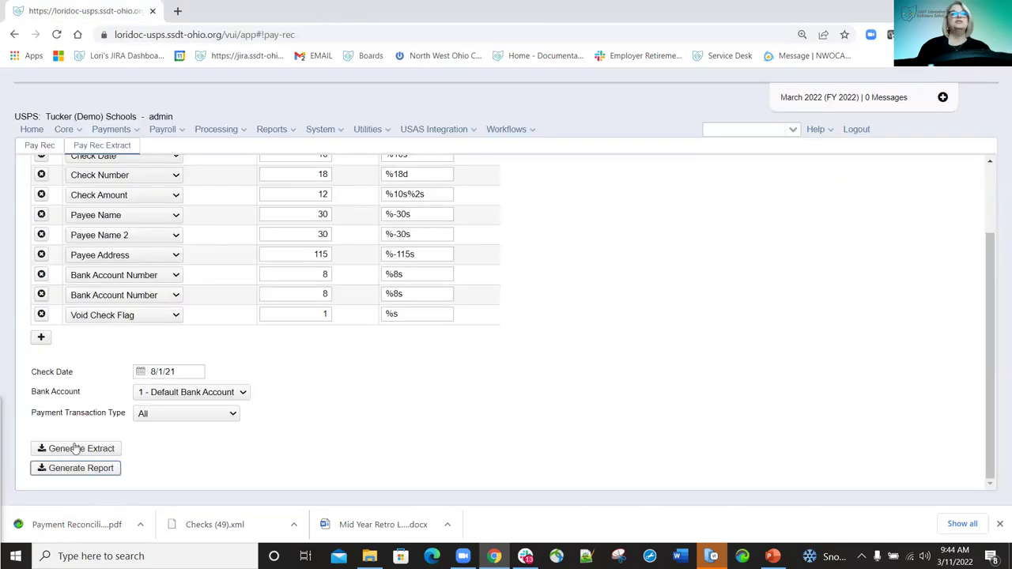
Generate and save Extract (12).csv, review it in Excel, then close Excel.
{"action": "left_click", "coordinate": [75, 448]}
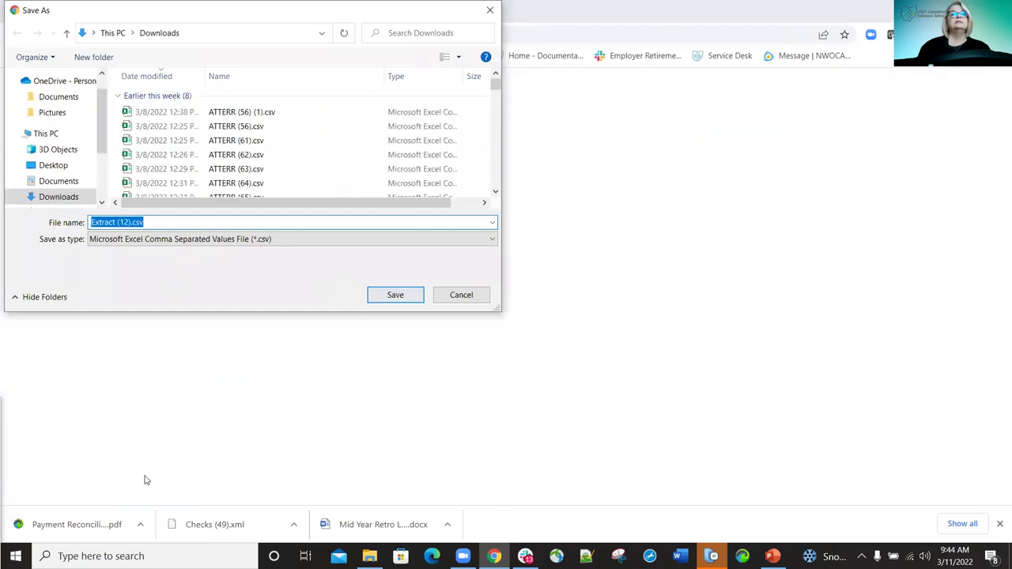
{"action": "key", "text": "Return"}
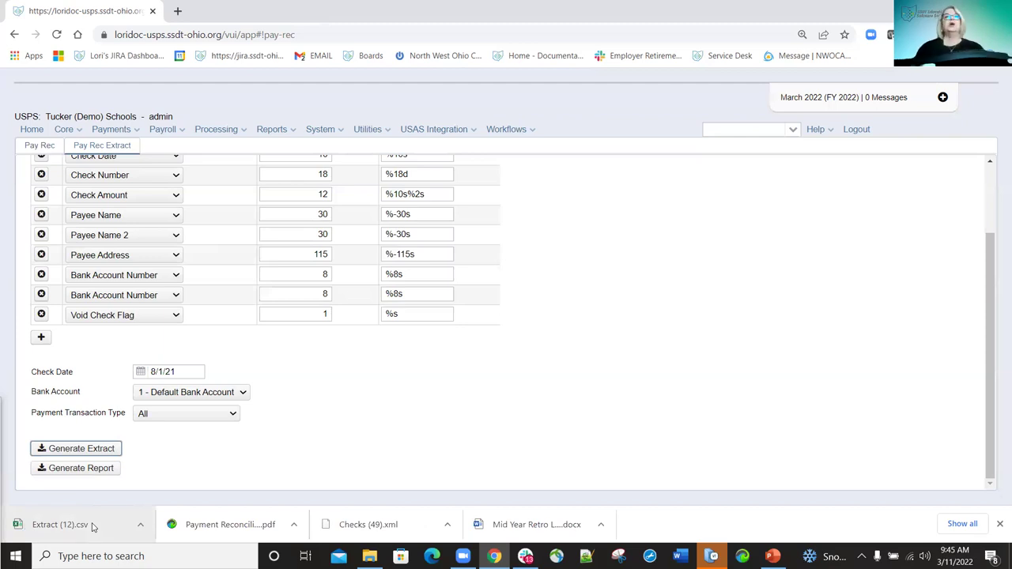
{"action": "left_click", "coordinate": [68, 527]}
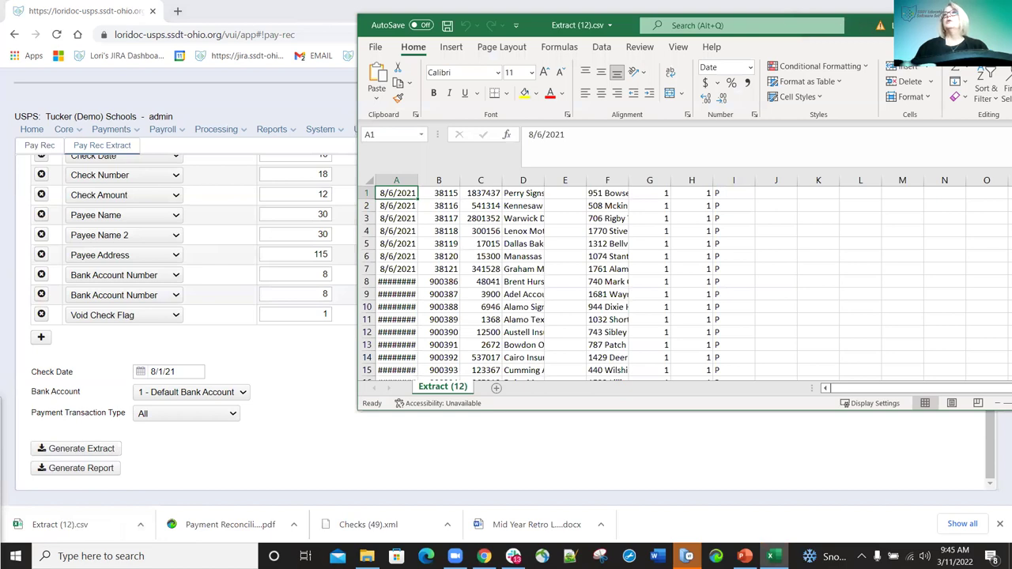
{"action": "left_click_drag", "start_coordinate": [591, 29], "coordinate": [509, 30]}
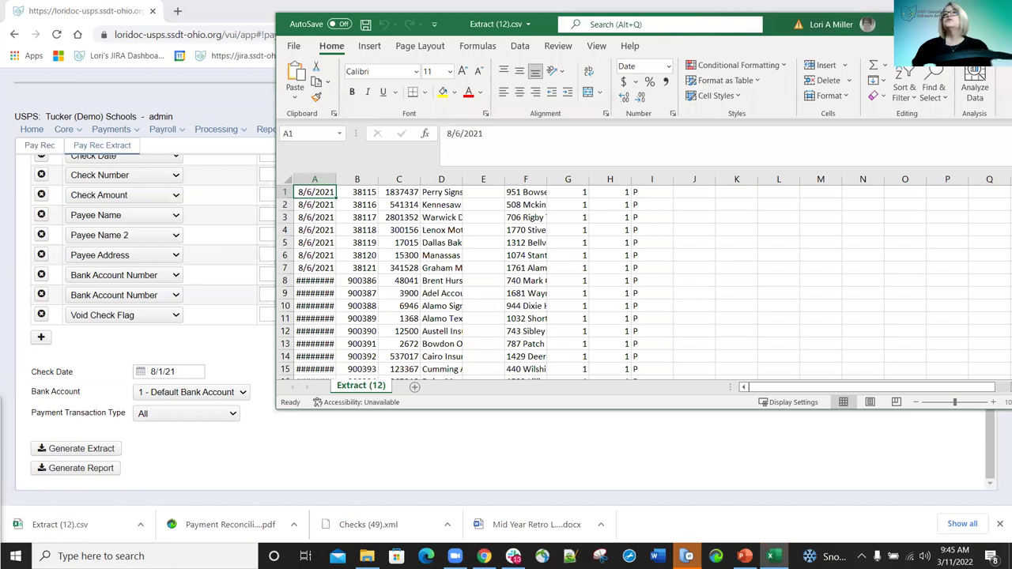
{"action": "key", "text": "alt+F4"}
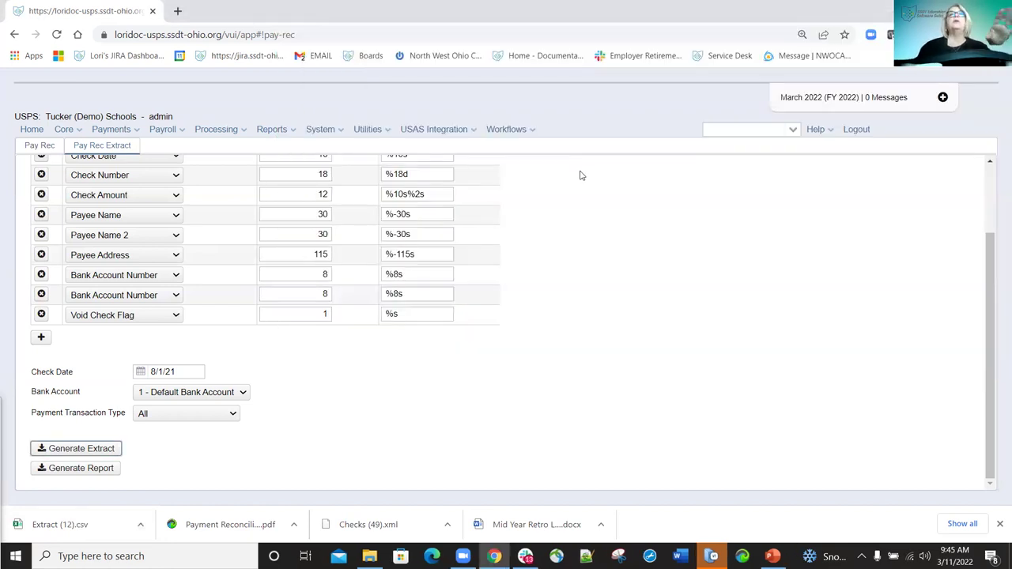
Go to Payments > Check Register and open Auto-Reconcile's Upload Bank Reconciliation File form.
{"action": "left_click", "coordinate": [136, 133]}
{"action": "left_click", "coordinate": [133, 152]}
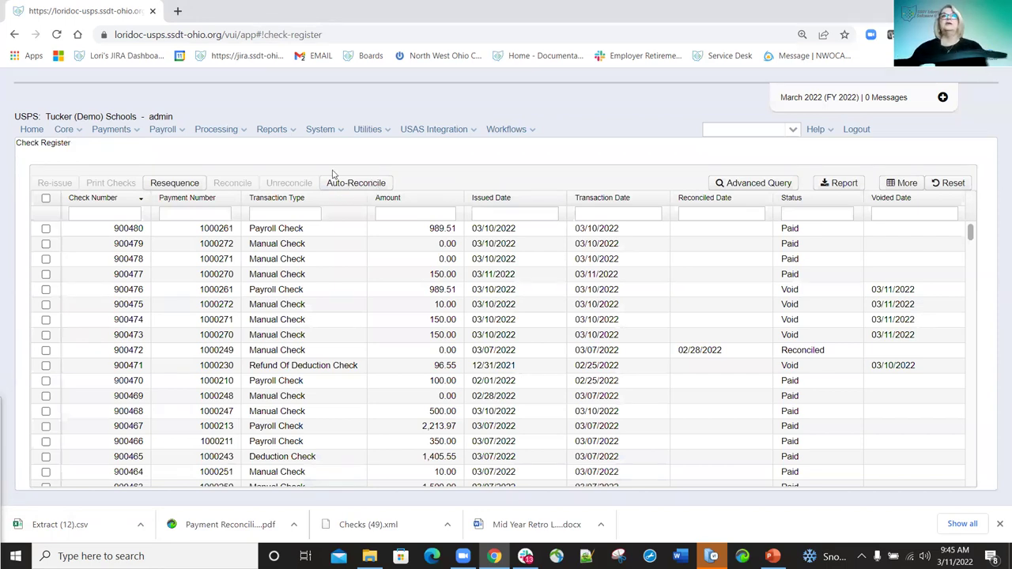
{"action": "left_click", "coordinate": [366, 185]}
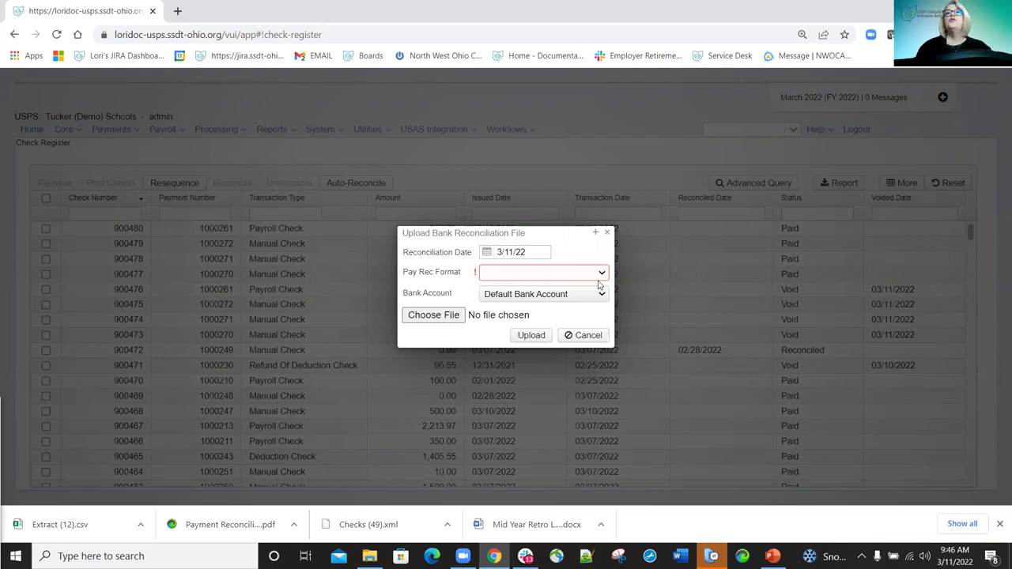
Choose Training Format and pick 2022--Reconcile Import Test.csv as the bank reconciliation file.
{"action": "mouse_move", "coordinate": [601, 277]}
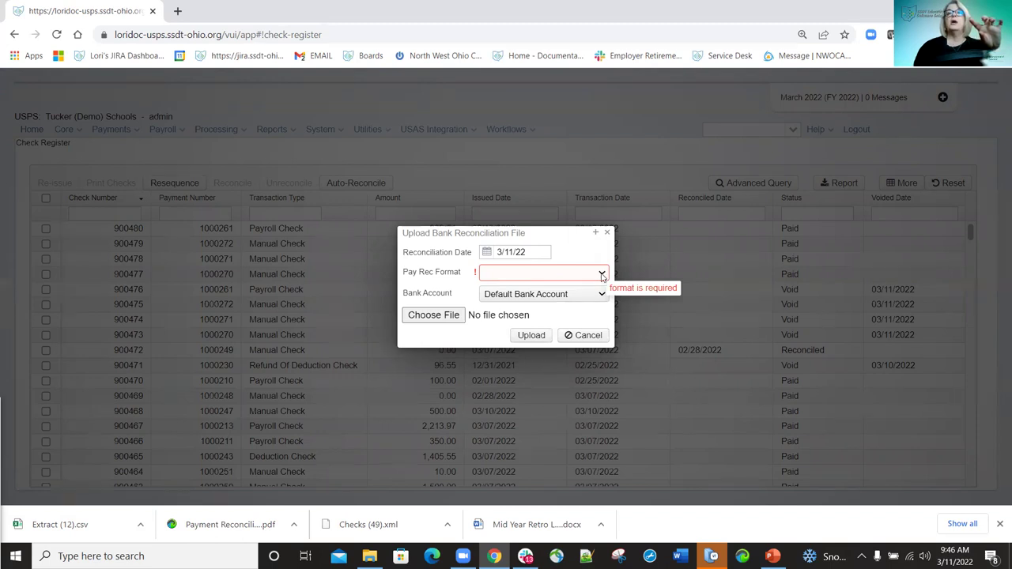
{"action": "left_click", "coordinate": [602, 275]}
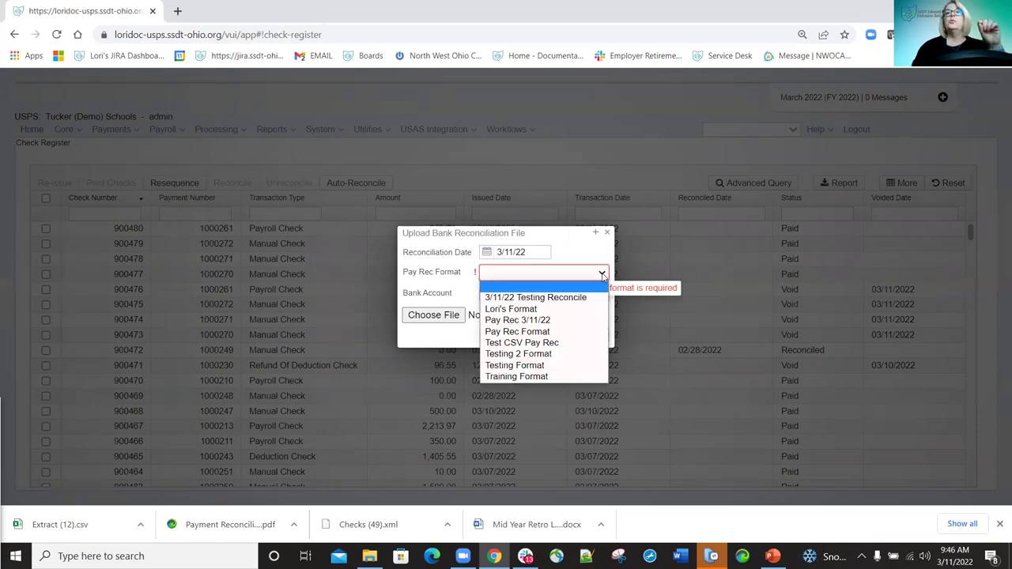
{"action": "left_click", "coordinate": [535, 376]}
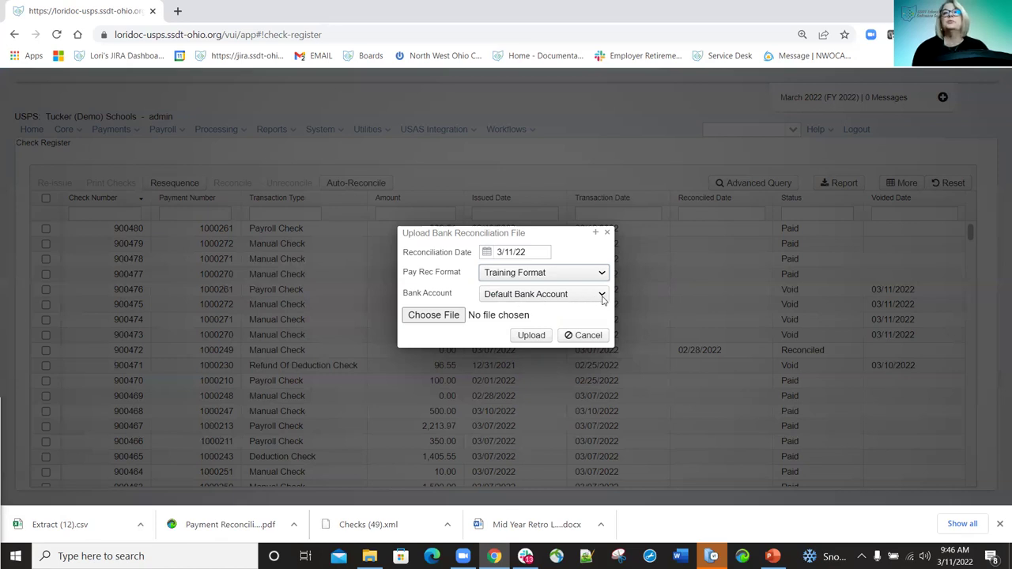
{"action": "left_click", "coordinate": [433, 315]}
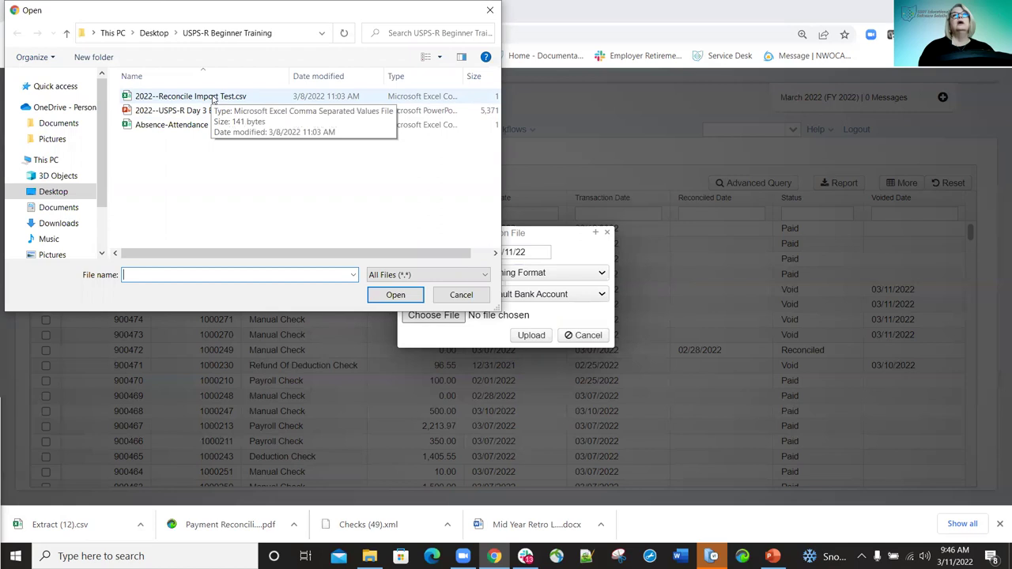
{"action": "double_click", "coordinate": [212, 95]}
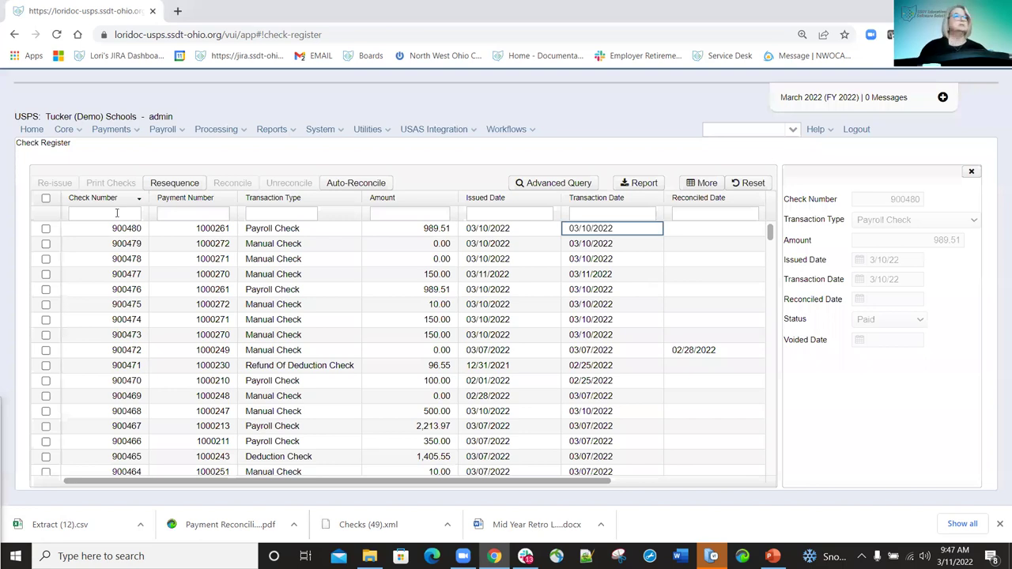
Filter the Check Register by check number 90046.
{"action": "left_click", "coordinate": [117, 214]}
{"action": "type", "text": "90046"}
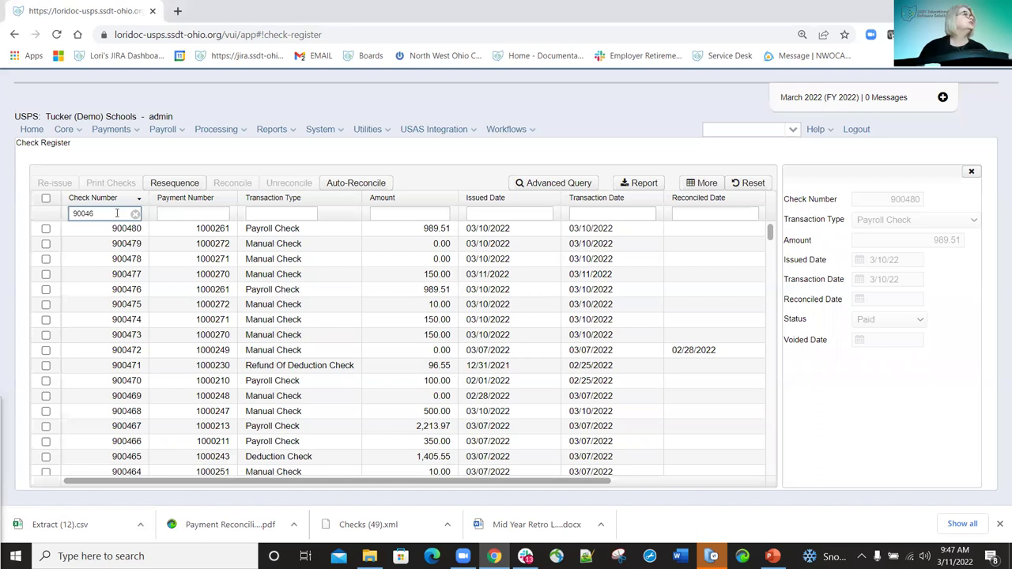
{"action": "key", "text": "Return"}
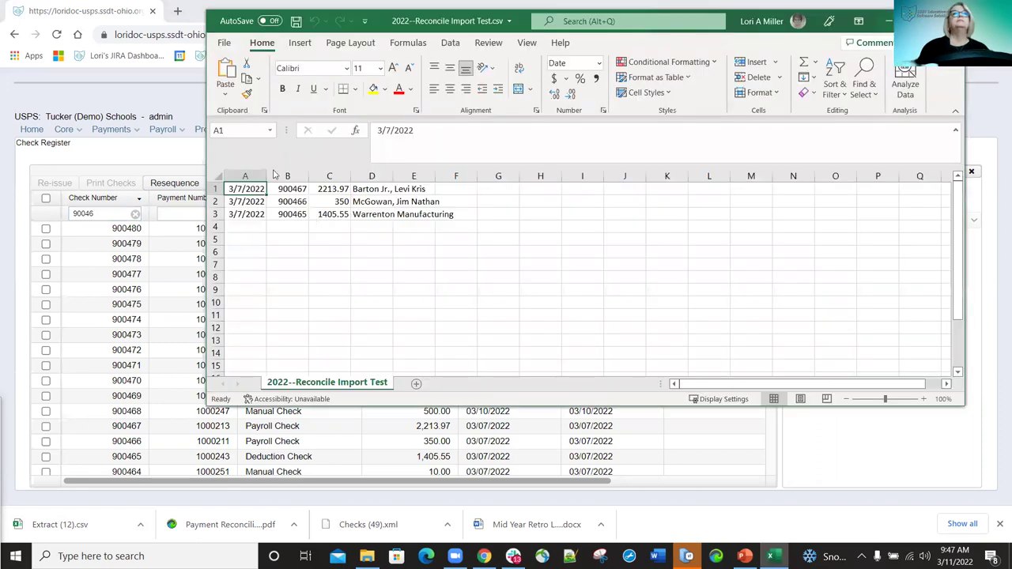
{"action": "left_click", "coordinate": [91, 219]}
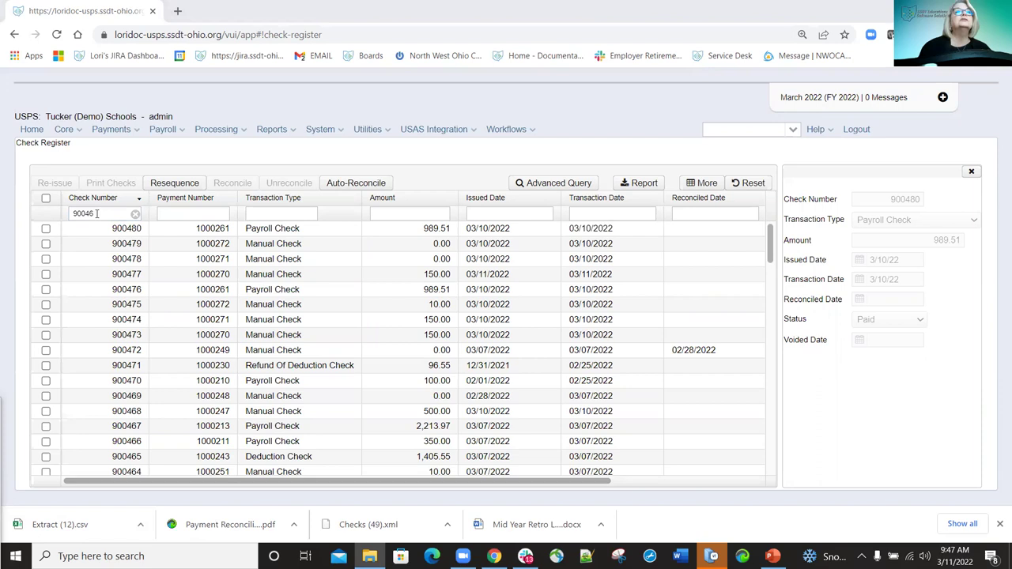
{"action": "left_click", "coordinate": [96, 213]}
{"action": "type", "text": "900465"}
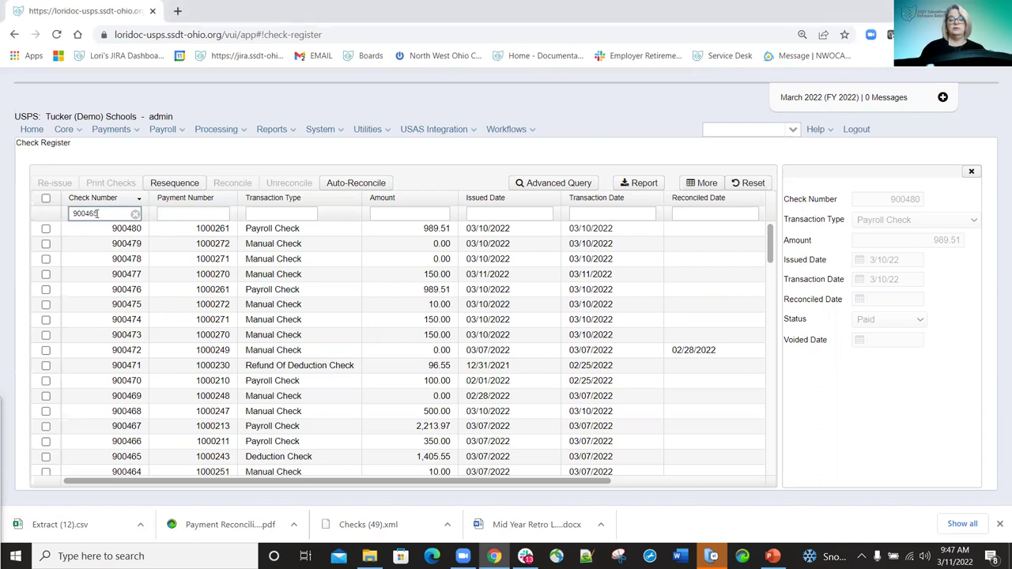
{"action": "type", "text": "-900467"}
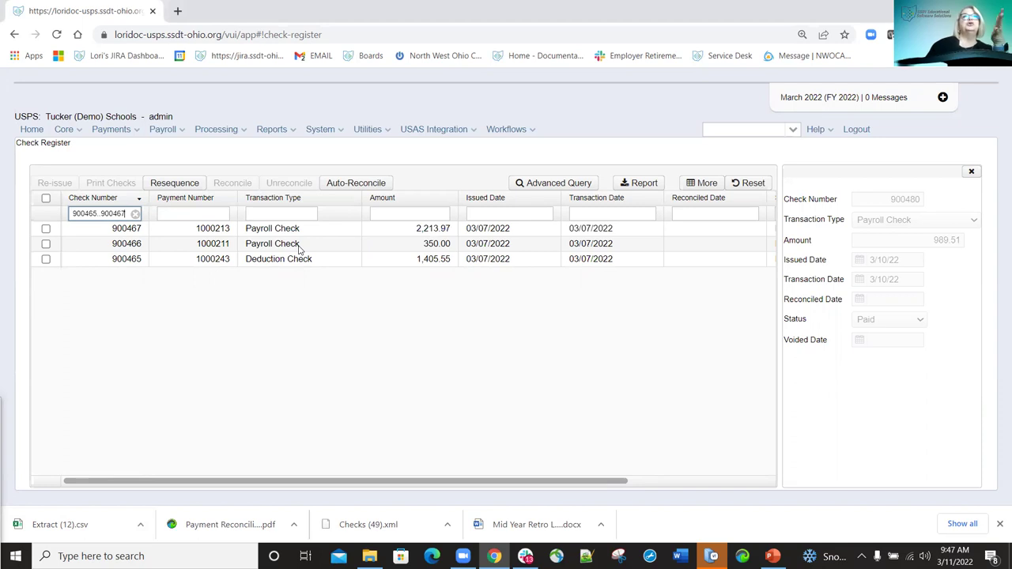
{"action": "left_click", "coordinate": [972, 171]}
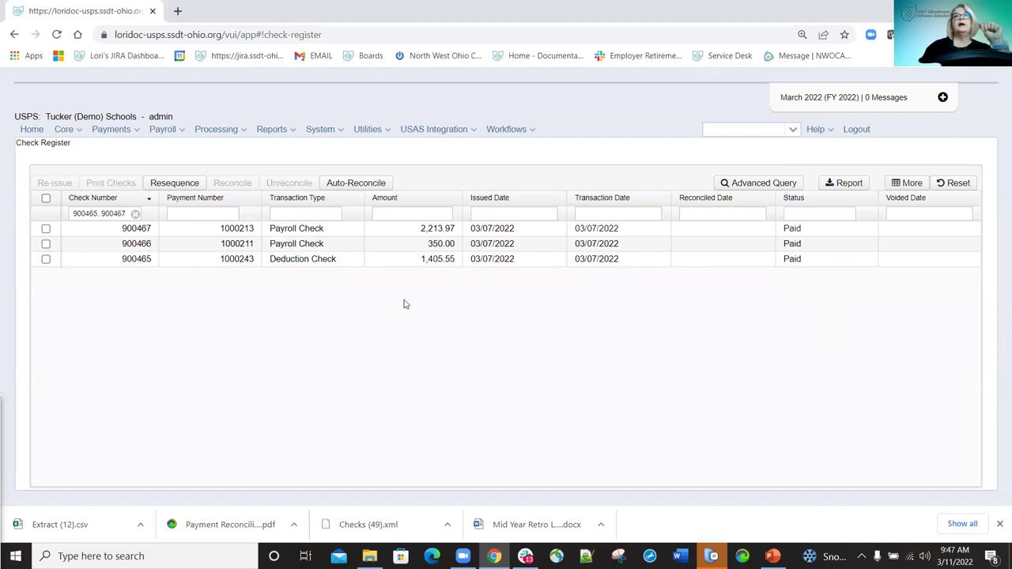
{"action": "left_click", "coordinate": [371, 183]}
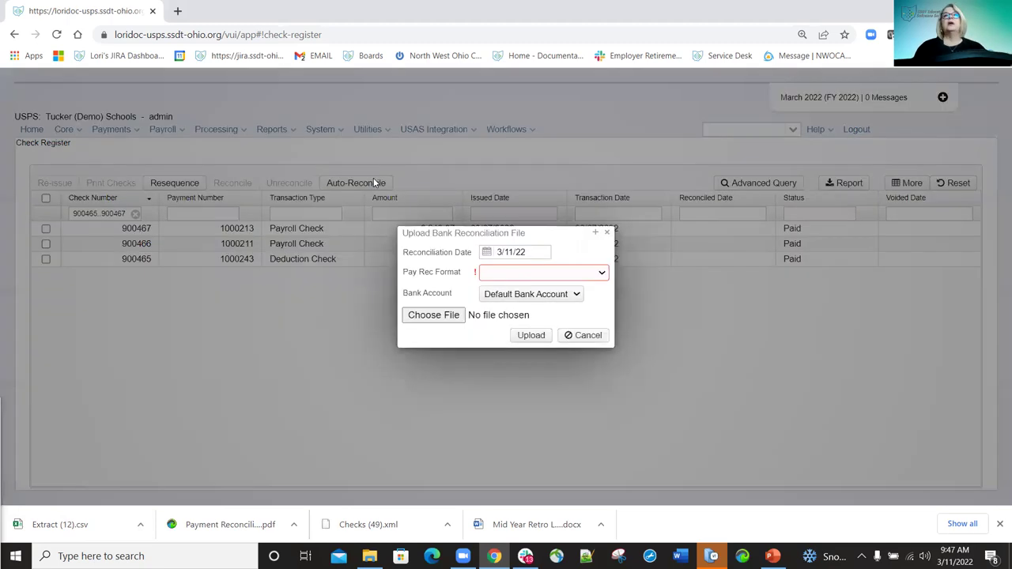
Upload 2022--Reconcile Import Test.csv in Training Format to auto-reconcile checks 900465–900467.
{"action": "left_click", "coordinate": [602, 273]}
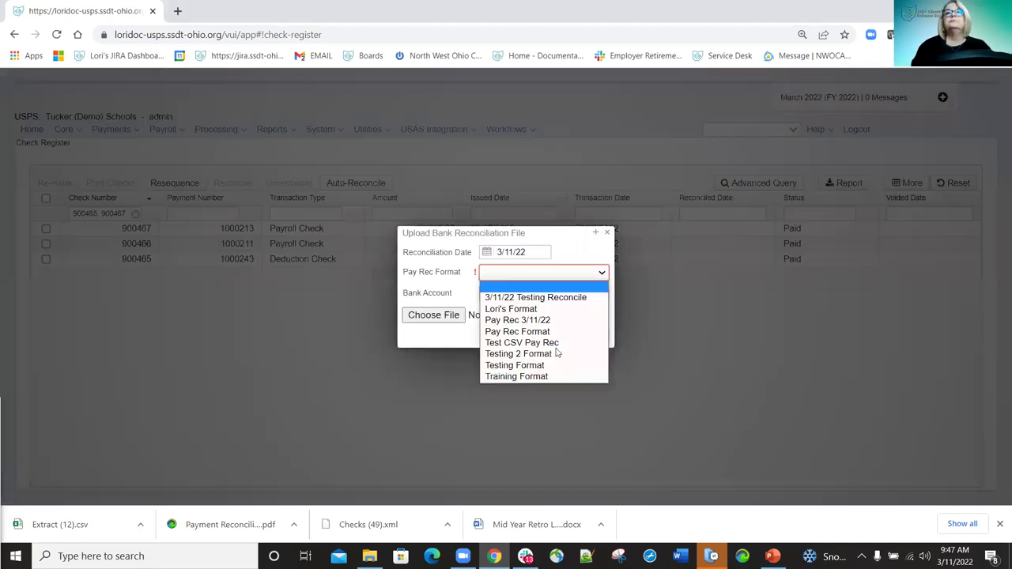
{"action": "left_click", "coordinate": [525, 376]}
{"action": "left_click", "coordinate": [448, 316]}
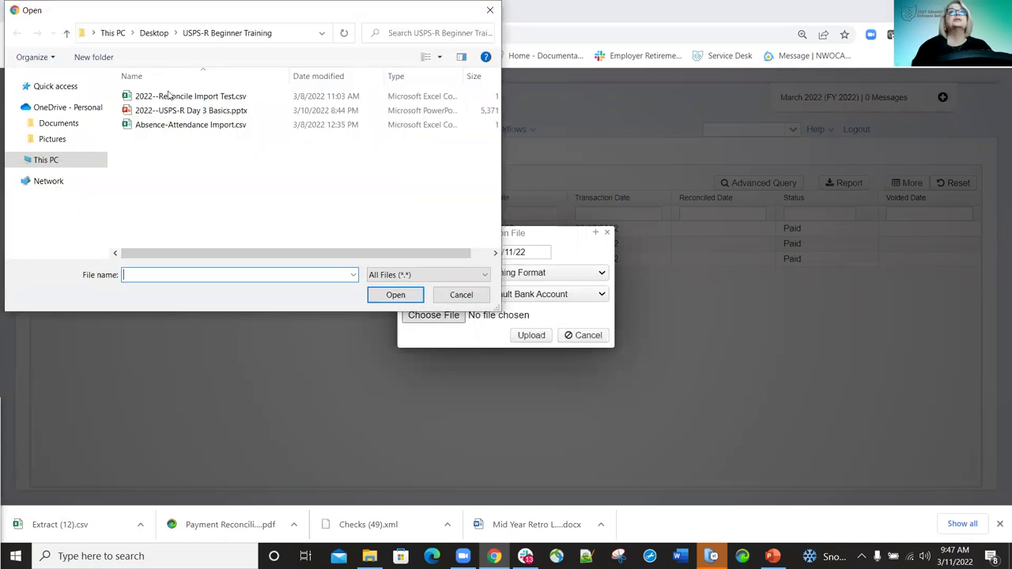
{"action": "double_click", "coordinate": [182, 96]}
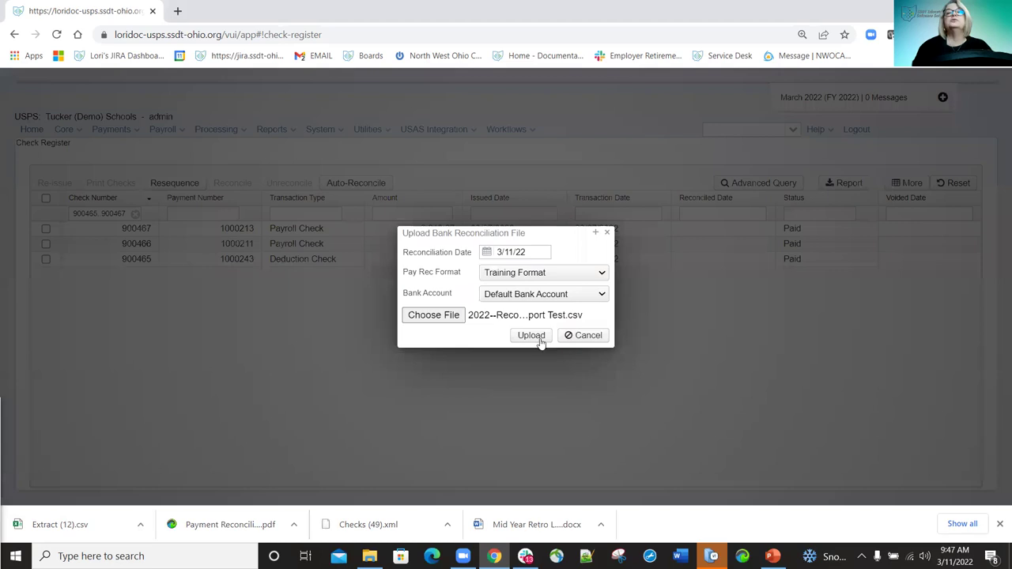
{"action": "left_click", "coordinate": [532, 336]}
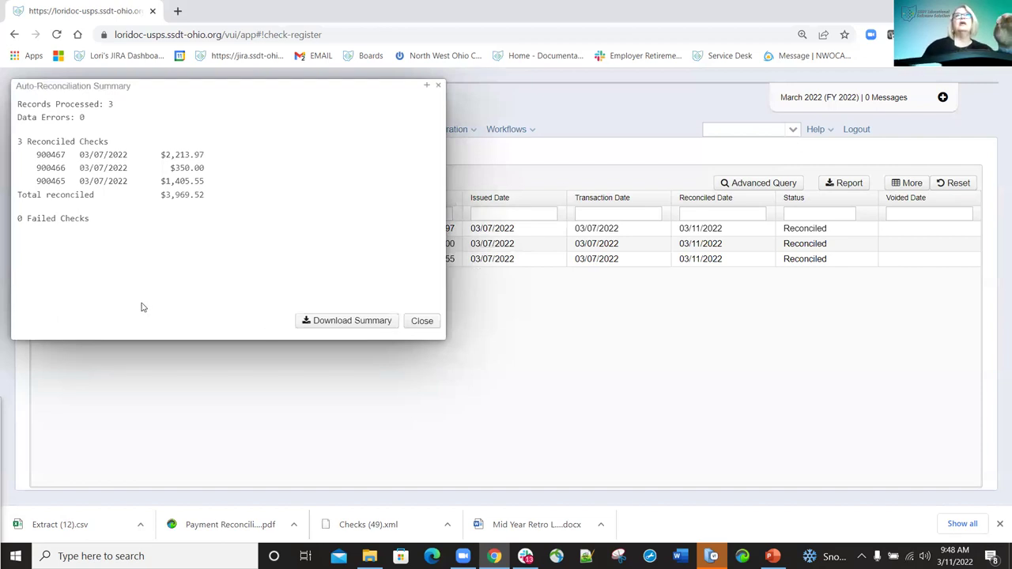
Start downloading the reconciliation summary, cancel the save, and close the summary.
{"action": "left_click", "coordinate": [352, 321]}
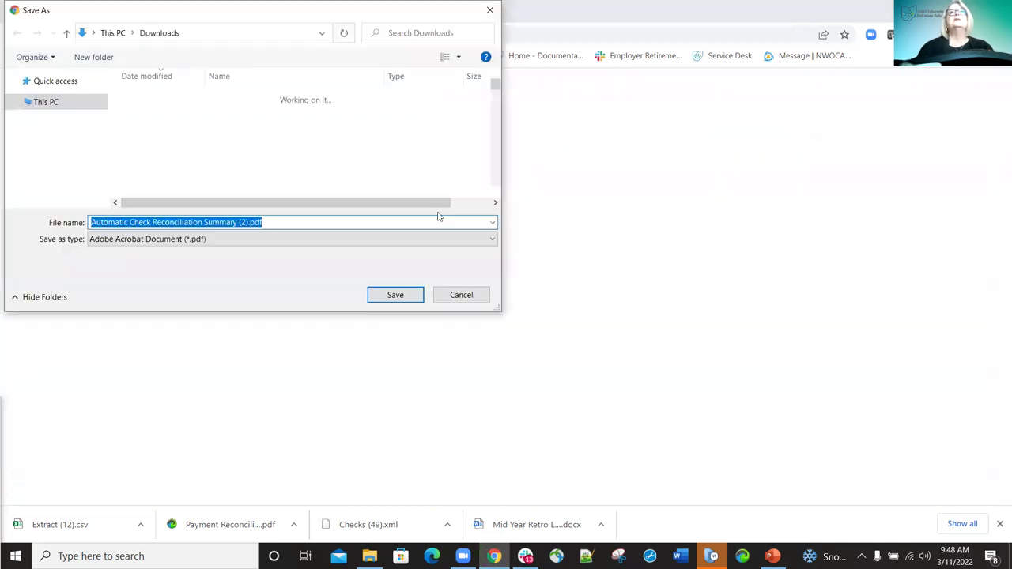
{"action": "left_click", "coordinate": [461, 294]}
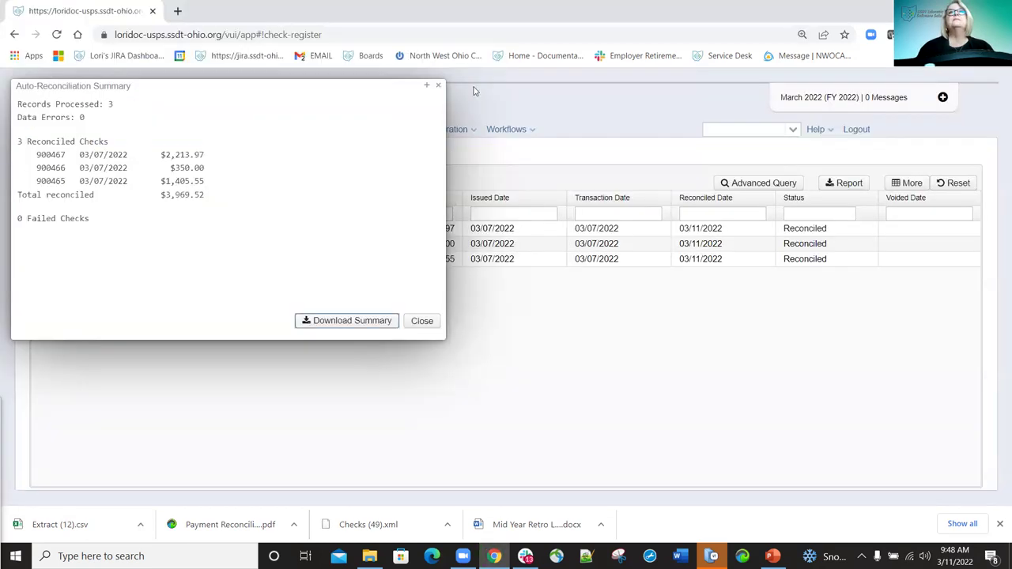
{"action": "left_click", "coordinate": [438, 85]}
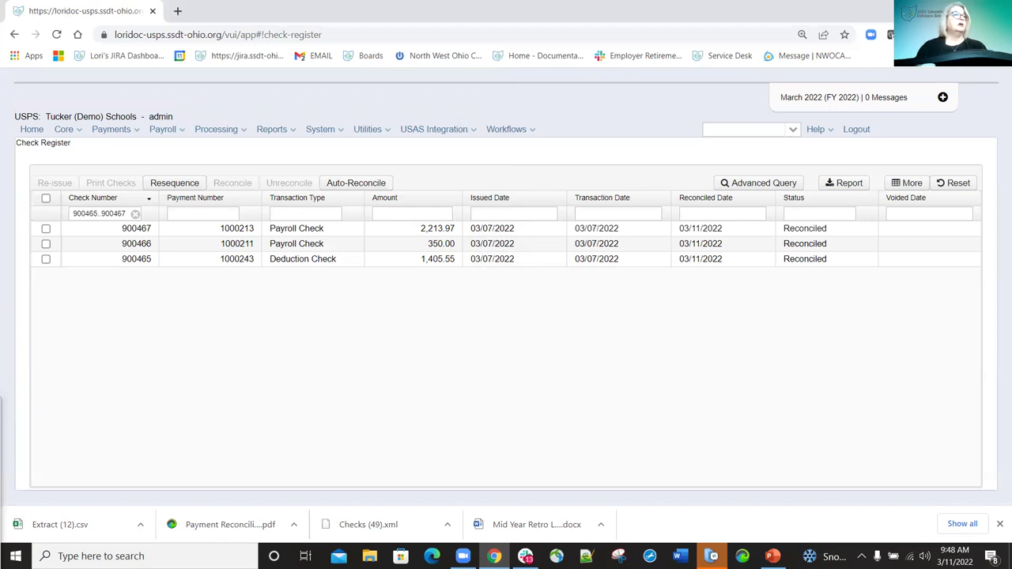
Go to Payments > Manual.
{"action": "left_click", "coordinate": [134, 130]}
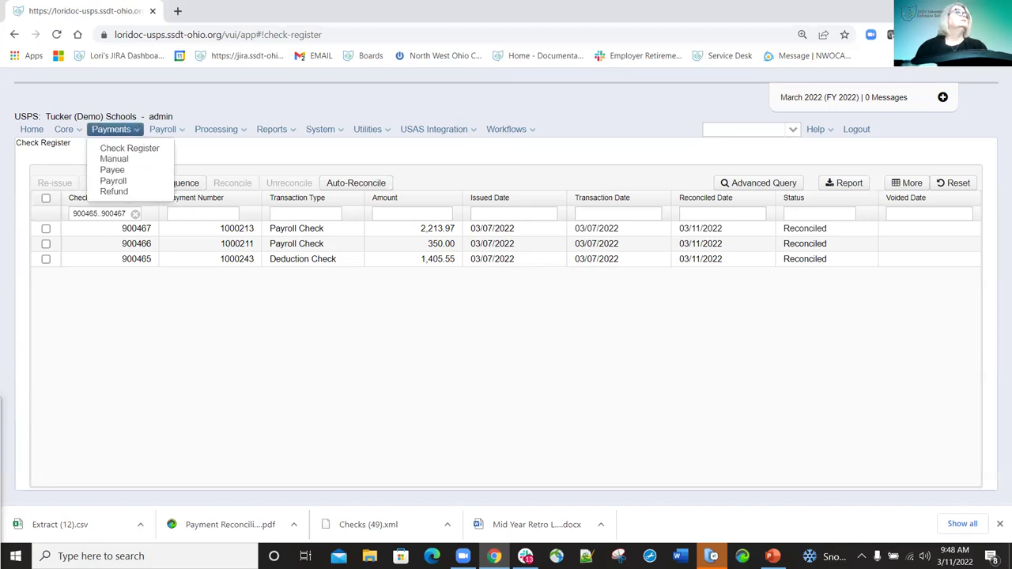
{"action": "key", "text": "Escape"}
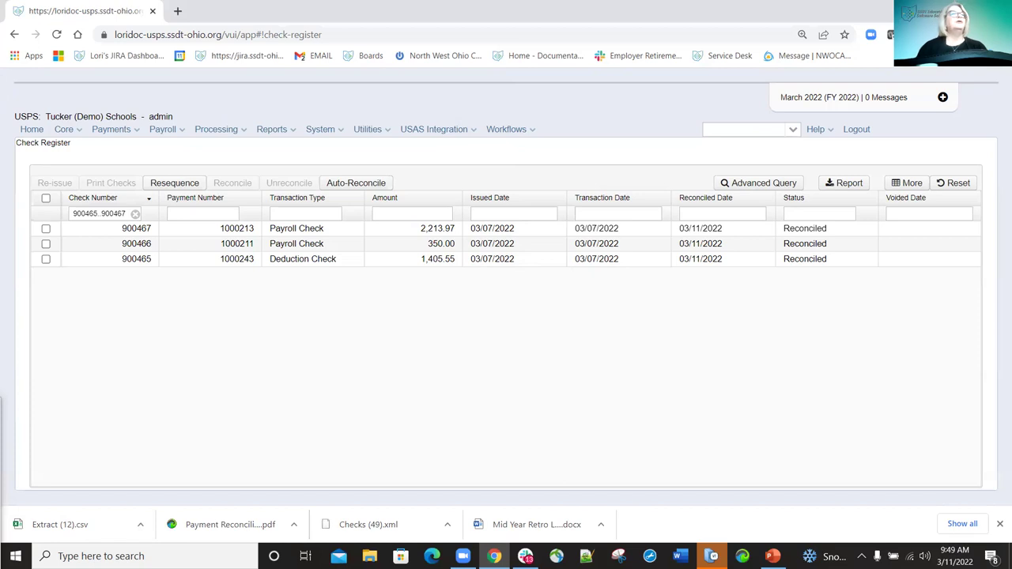
{"action": "left_click", "coordinate": [115, 130]}
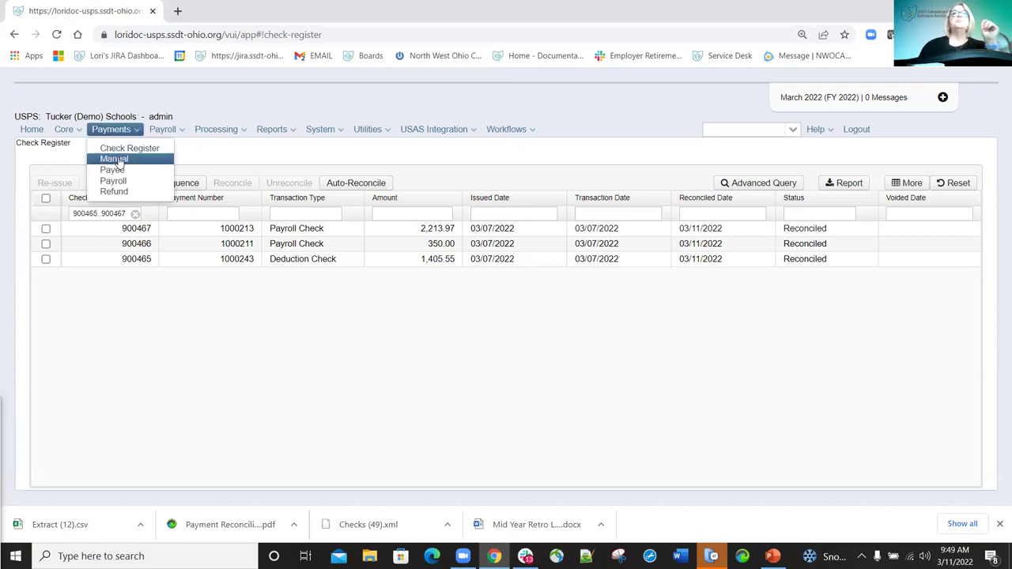
{"action": "left_click", "coordinate": [117, 159]}
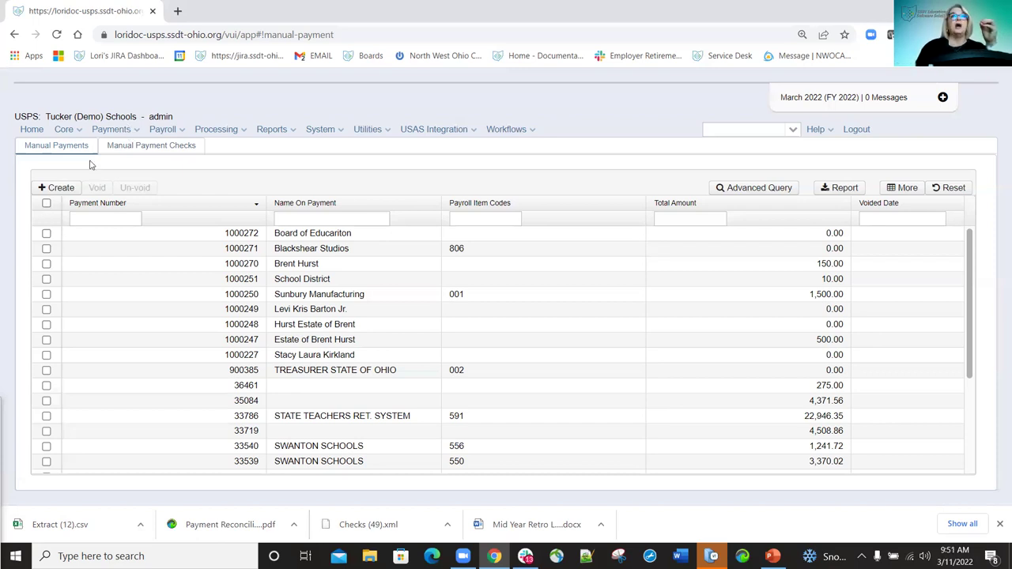
Create a new manual payment, opening an employee check form numbered 900481 dated 3/11/22.
{"action": "left_click", "coordinate": [57, 189]}
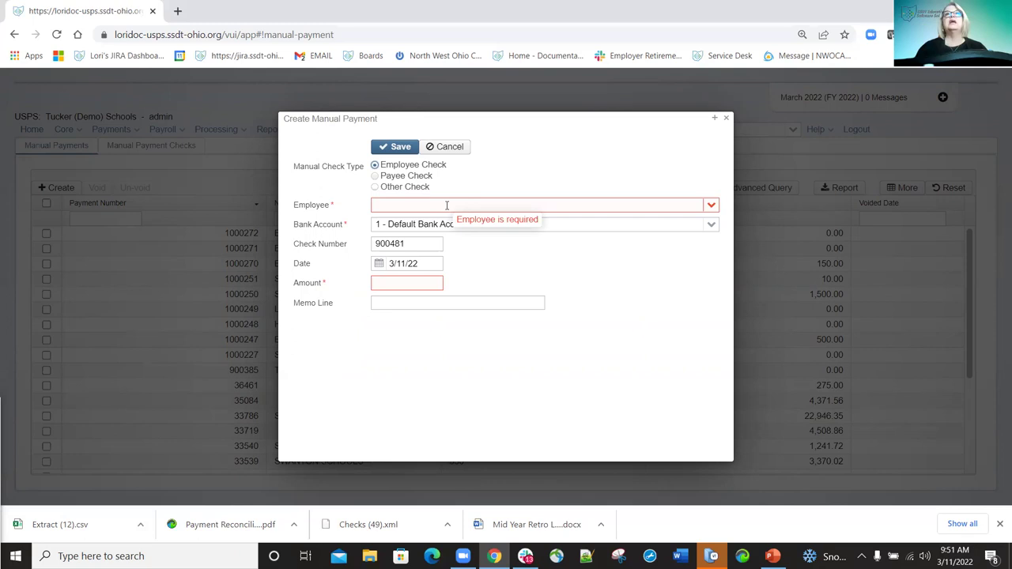
Select the employee by typing part of their name and picking them from the suggestions.
{"action": "left_click", "coordinate": [447, 205]}
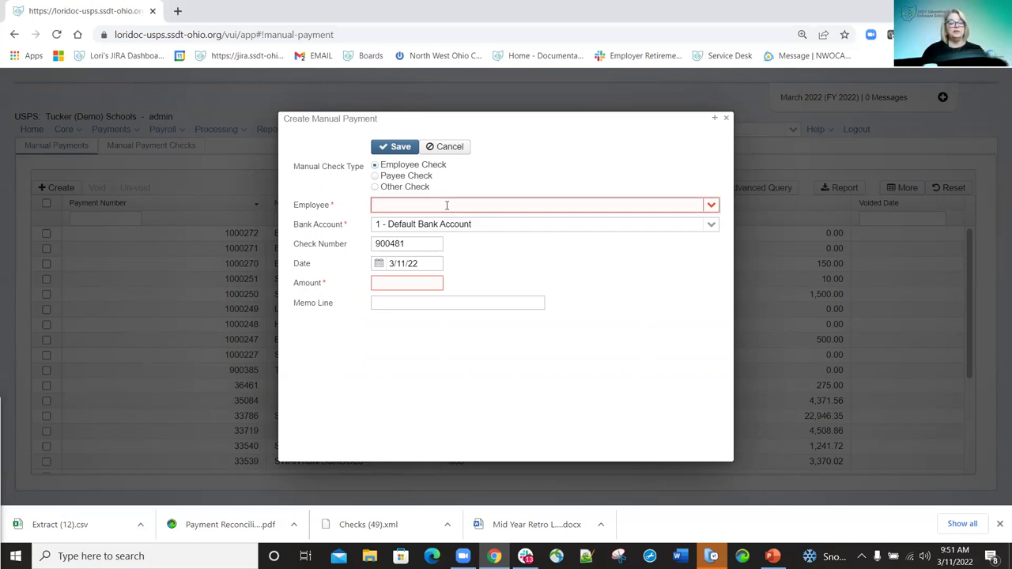
{"action": "type", "text": "Hur"}
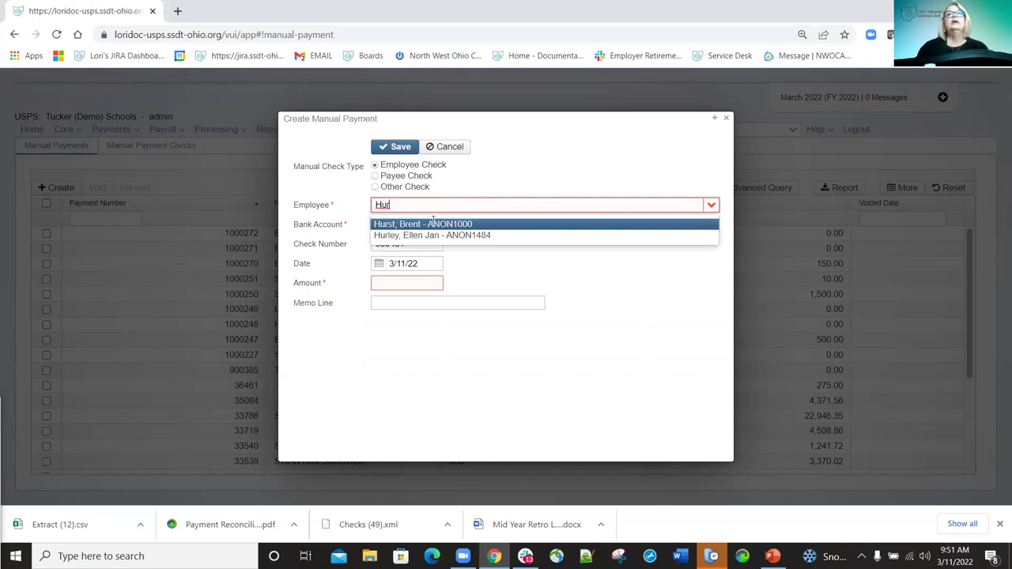
{"action": "left_click", "coordinate": [432, 224]}
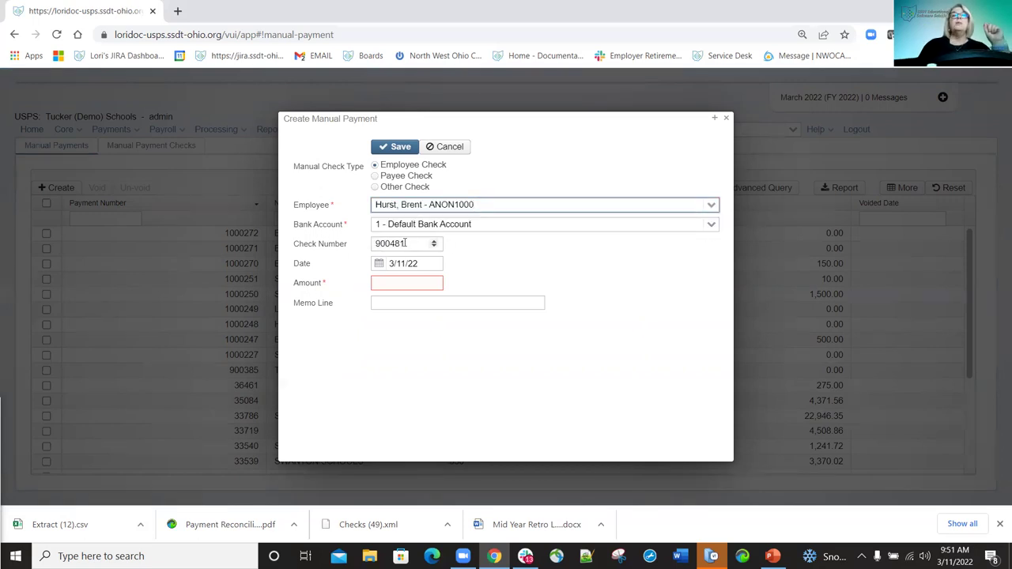
Enter amount 150.00 and memo 'Returned for closed account 3/11/22'.
{"action": "mouse_move", "coordinate": [405, 243]}
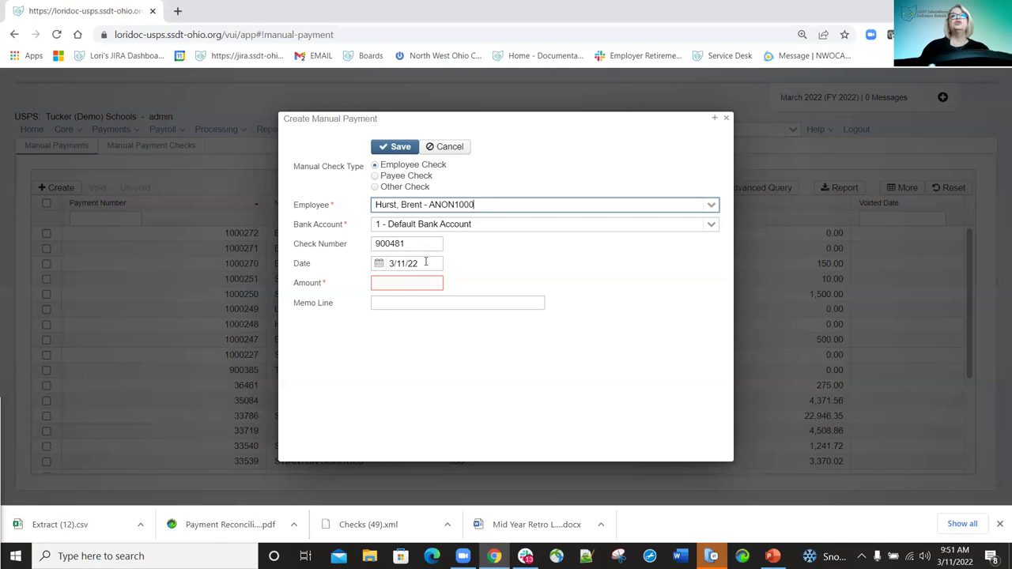
{"action": "left_click", "coordinate": [416, 282]}
{"action": "type", "text": "150.00"}
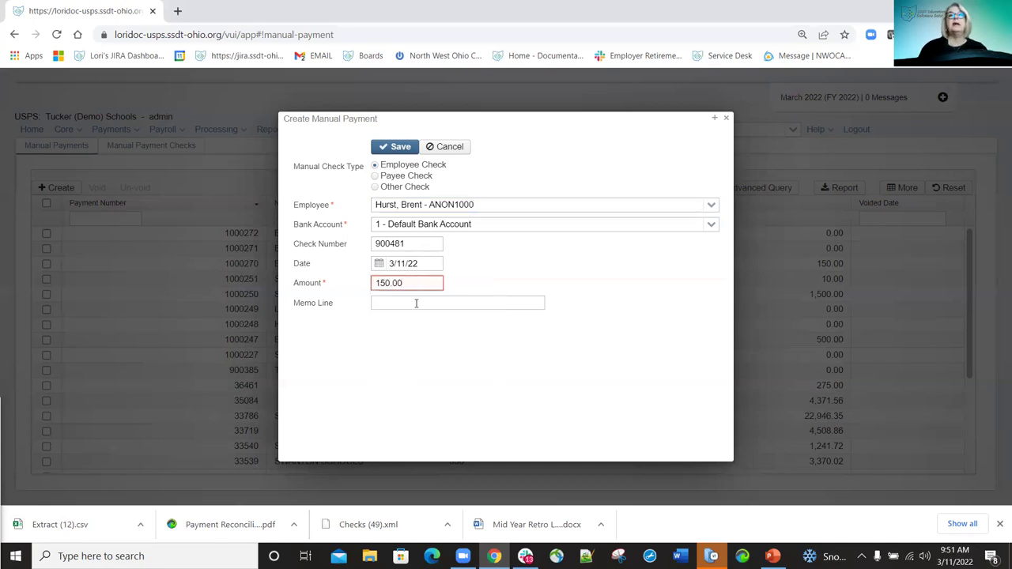
{"action": "left_click", "coordinate": [416, 302]}
{"action": "type", "text": "Ret"}
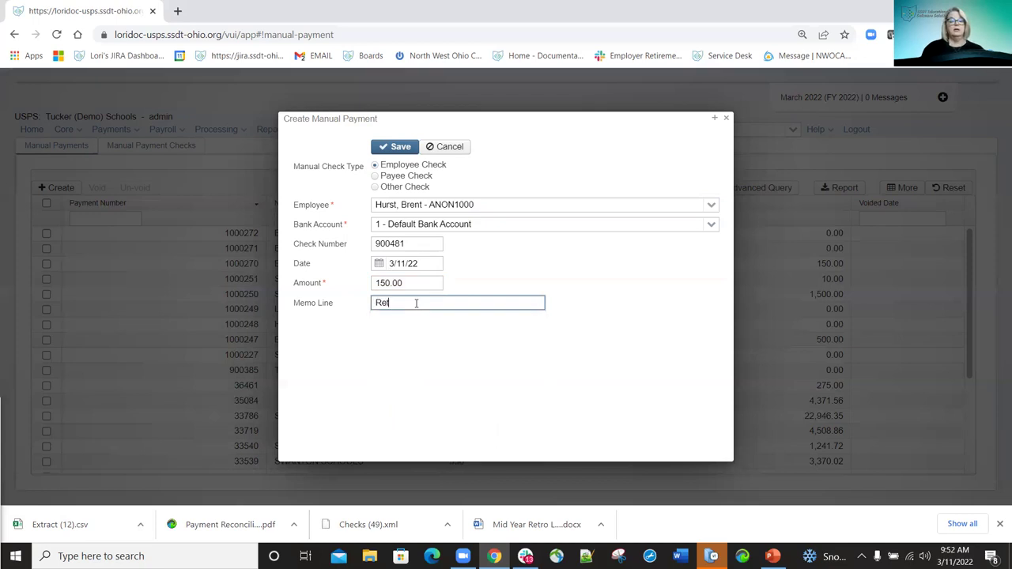
{"action": "type", "text": "urned for cloased account"}
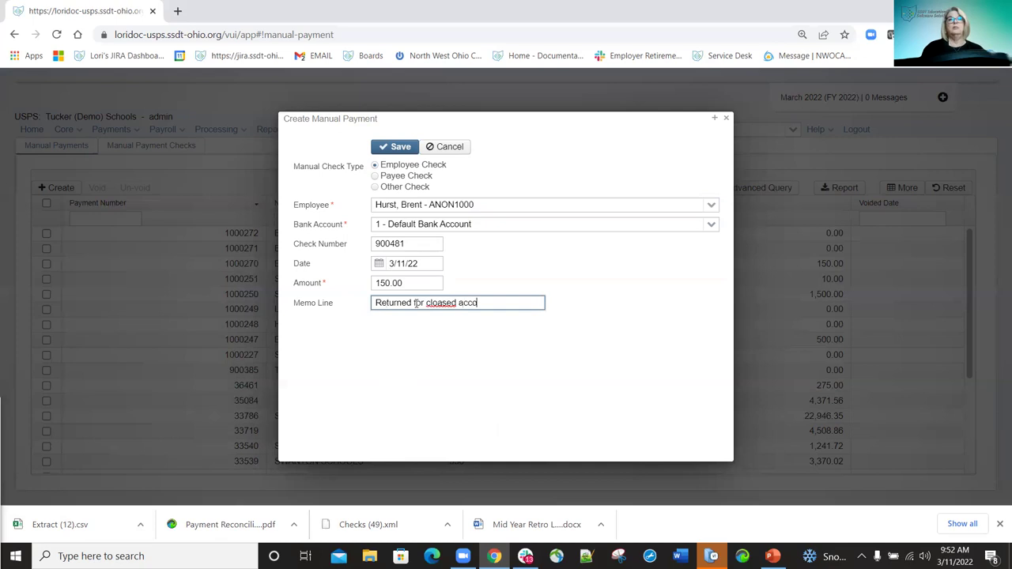
{"action": "key", "text": "BackSpace"}
{"action": "key", "text": "BackSpace"}
{"action": "key", "text": "BackSpace"}
{"action": "key", "text": "BackSpace"}
{"action": "key", "text": "BackSpace"}
{"action": "key", "text": "BackSpace"}
{"action": "key", "text": "BackSpace"}
{"action": "key", "text": "BackSpace"}
{"action": "key", "text": "BackSpace"}
{"action": "key", "text": "BackSpace"}
{"action": "key", "text": "BackSpace"}
{"action": "key", "text": "BackSpace"}
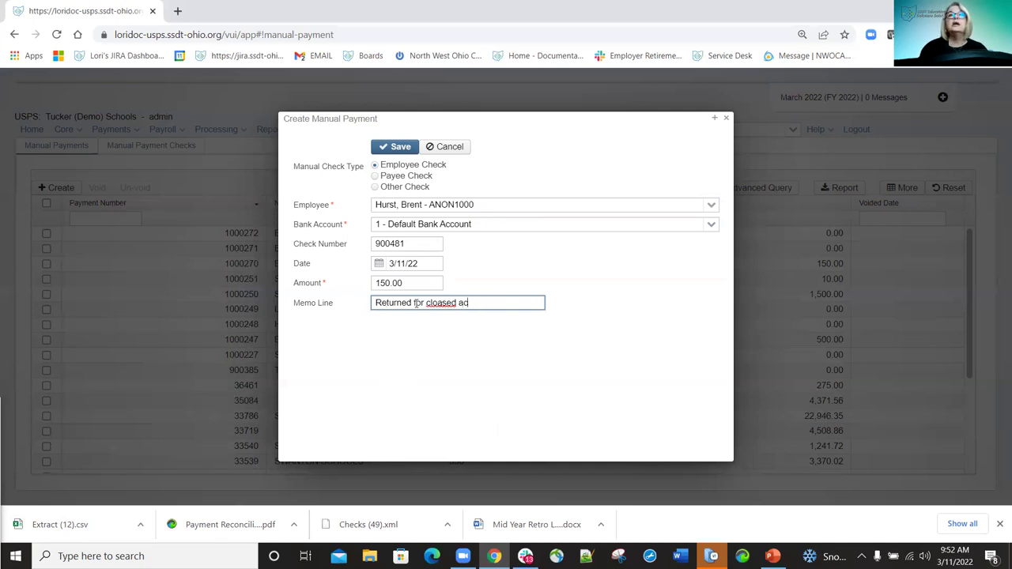
{"action": "type", "text": "sed acou"}
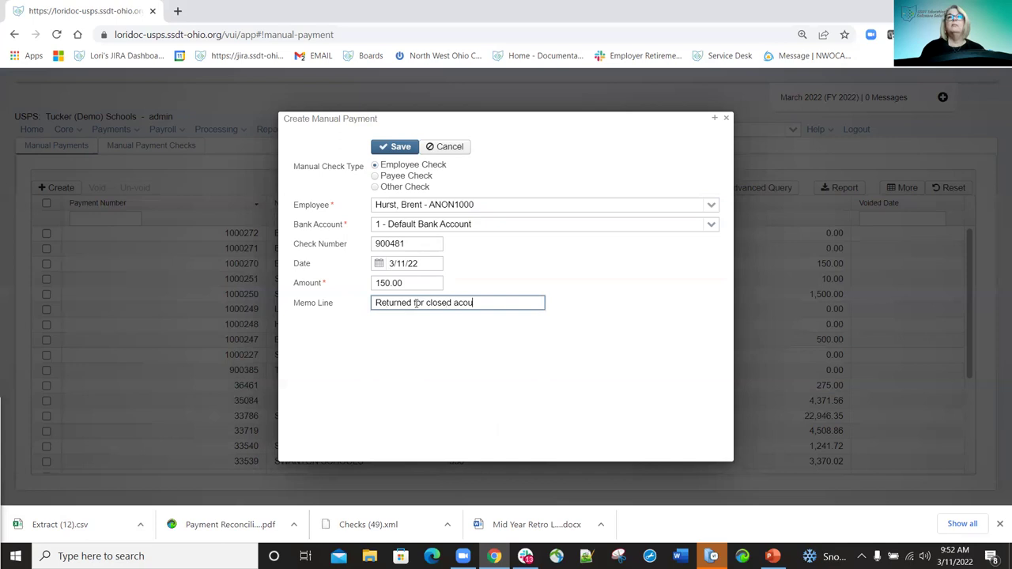
{"action": "key", "text": "BackSpace"}
{"action": "type", "text": "ount 3/11/22"}
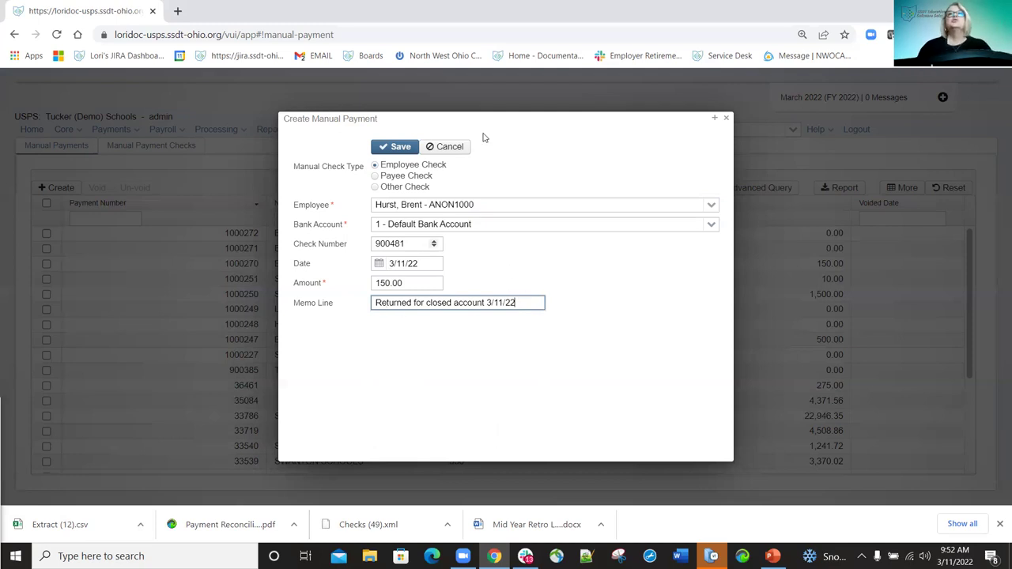
Save manual payment 1000273 for check 900481 and dismiss the confirmation.
{"action": "left_click", "coordinate": [404, 148]}
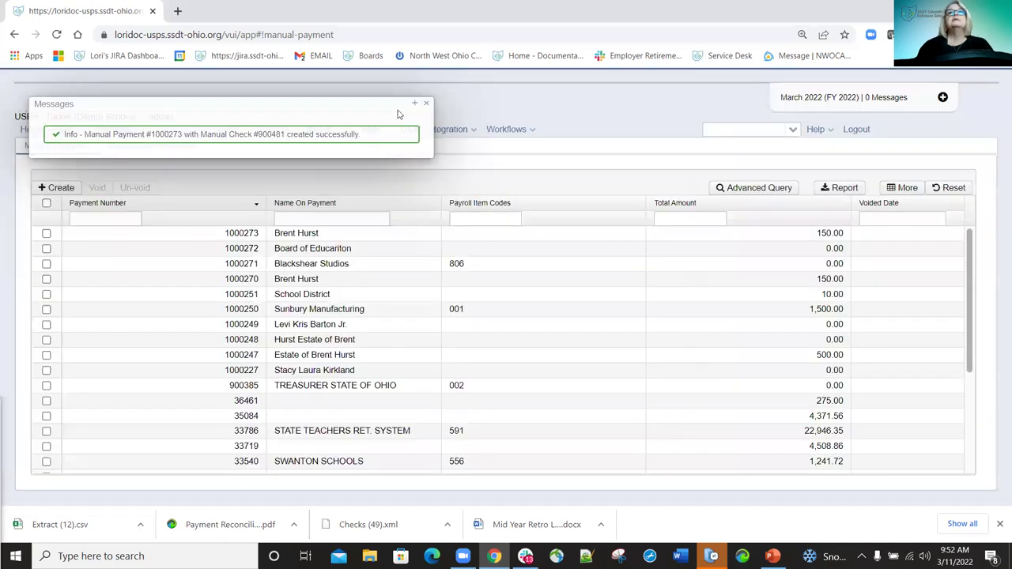
{"action": "left_click", "coordinate": [427, 104]}
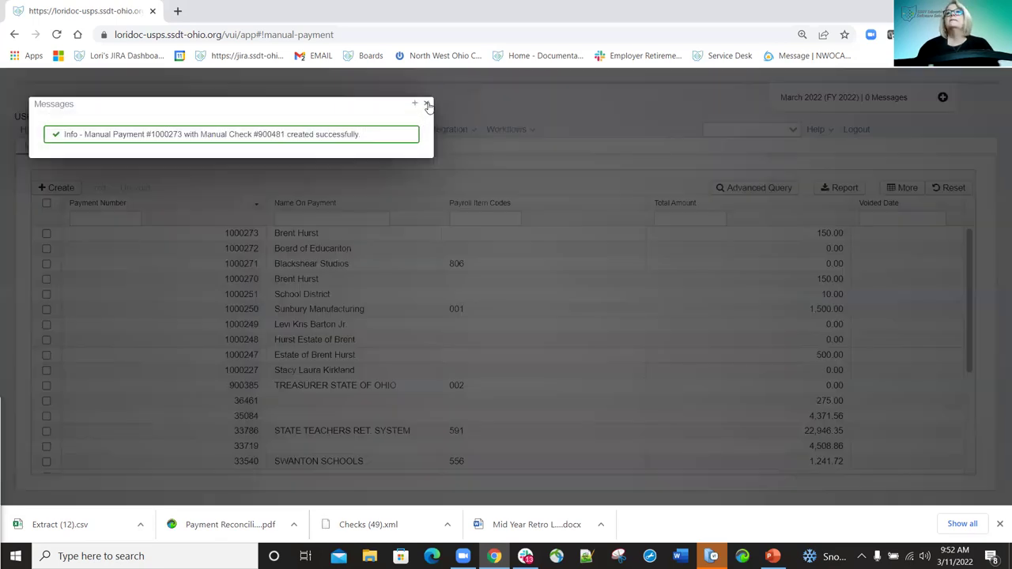
{"action": "left_click", "coordinate": [427, 105]}
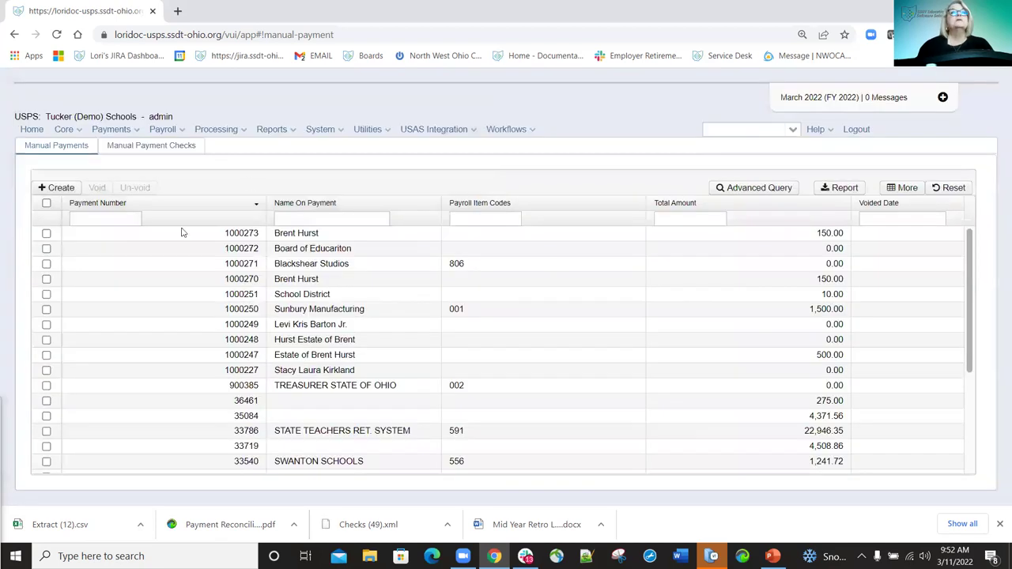
Select check 900481 in Manual Payment Checks for printing, then start a new payment.
{"action": "left_click", "coordinate": [154, 149]}
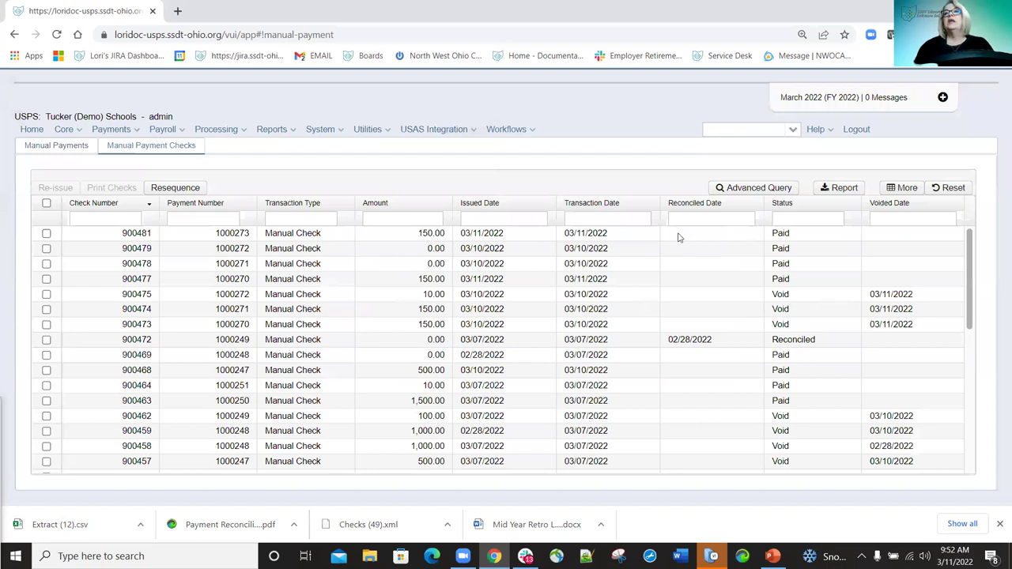
{"action": "left_click", "coordinate": [46, 234]}
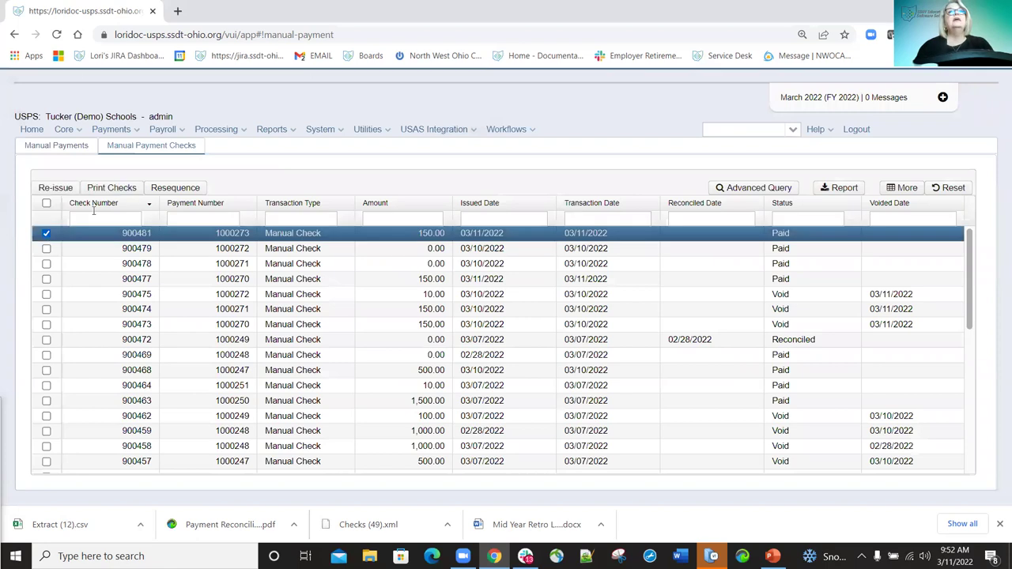
{"action": "left_click", "coordinate": [124, 188]}
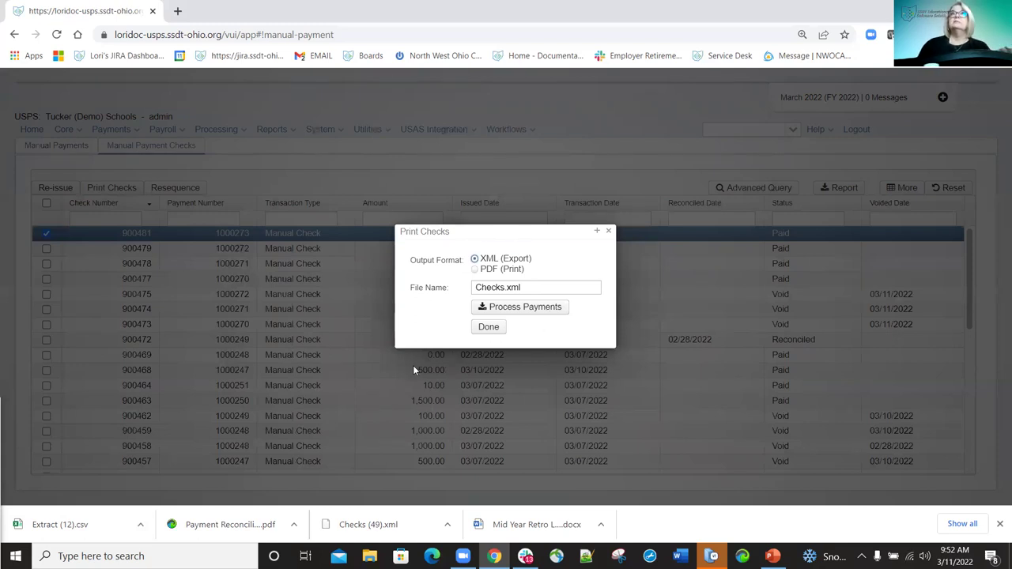
{"action": "left_click", "coordinate": [609, 232]}
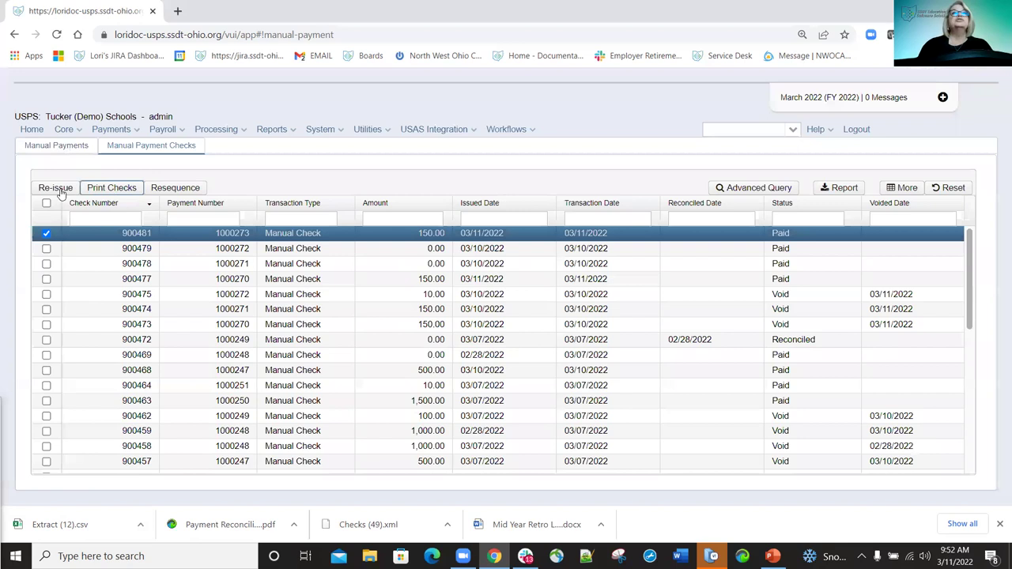
{"action": "left_click", "coordinate": [65, 192]}
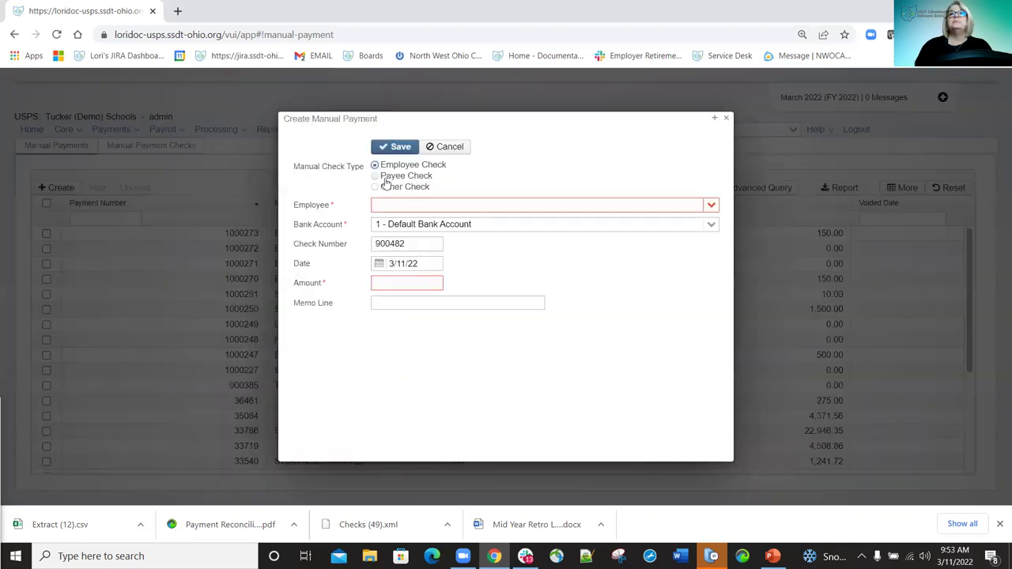
Make check 900482 a payee check to Mcintyre Motors with payroll item 604, Acworth Services.
{"action": "left_click", "coordinate": [375, 177]}
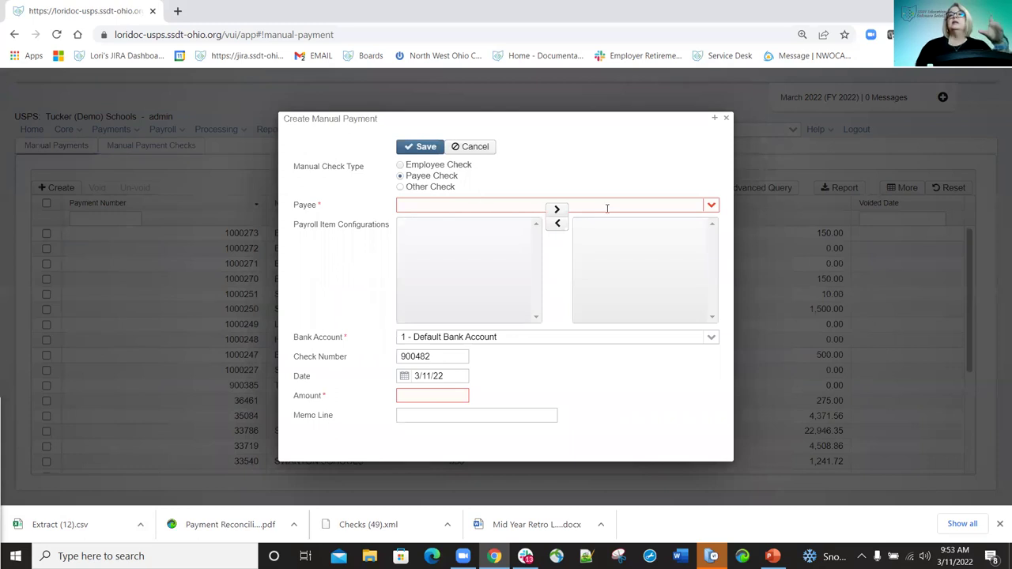
{"action": "left_click", "coordinate": [712, 204]}
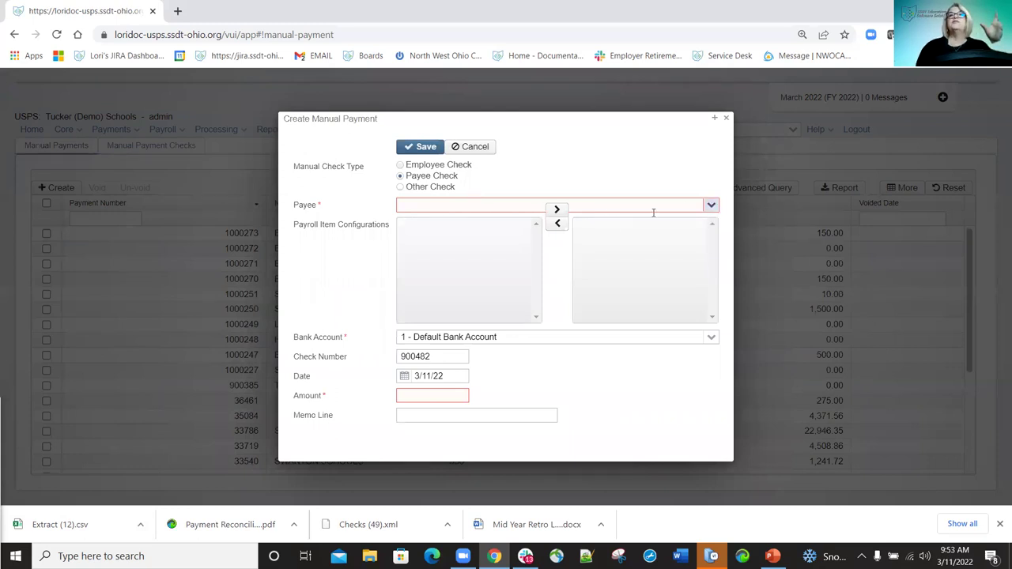
{"action": "left_click", "coordinate": [449, 289]}
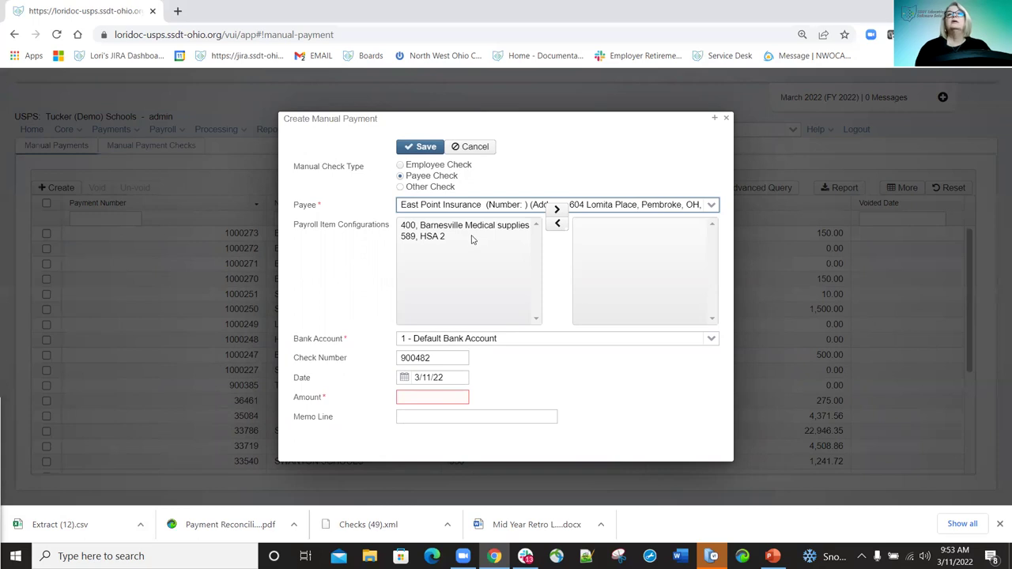
{"action": "left_click", "coordinate": [711, 206]}
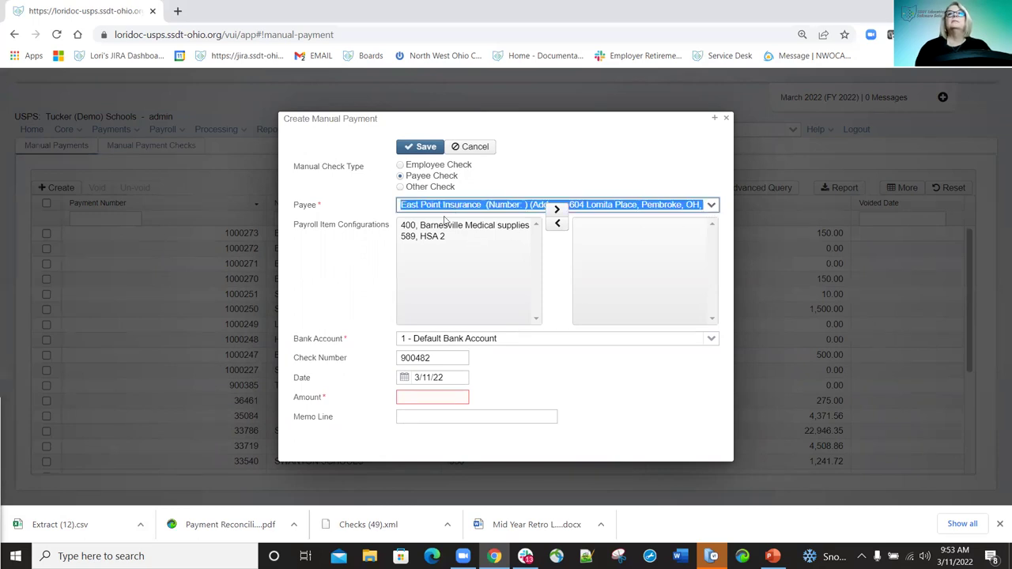
{"action": "left_click", "coordinate": [427, 257]}
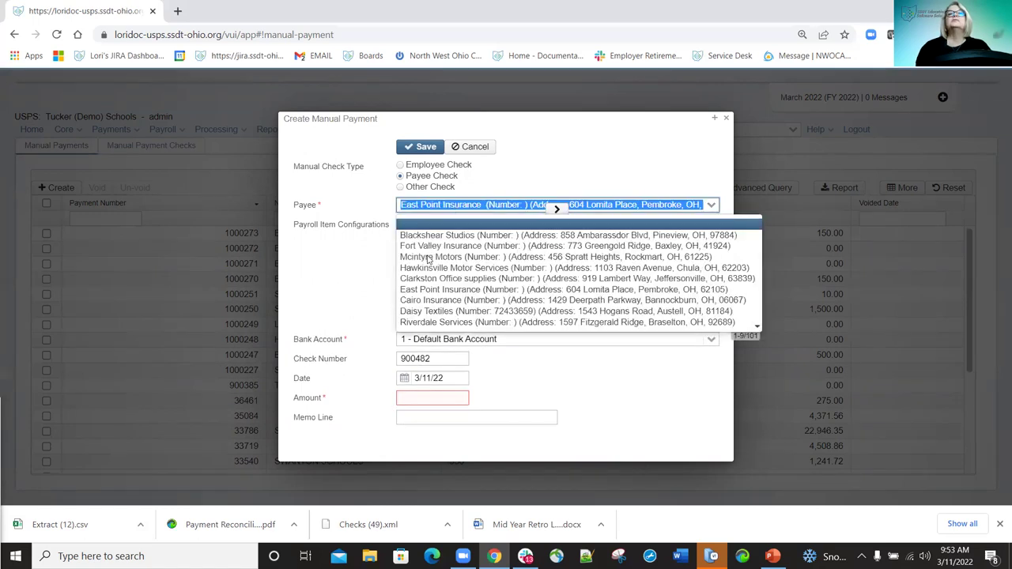
{"action": "double_click", "coordinate": [450, 226]}
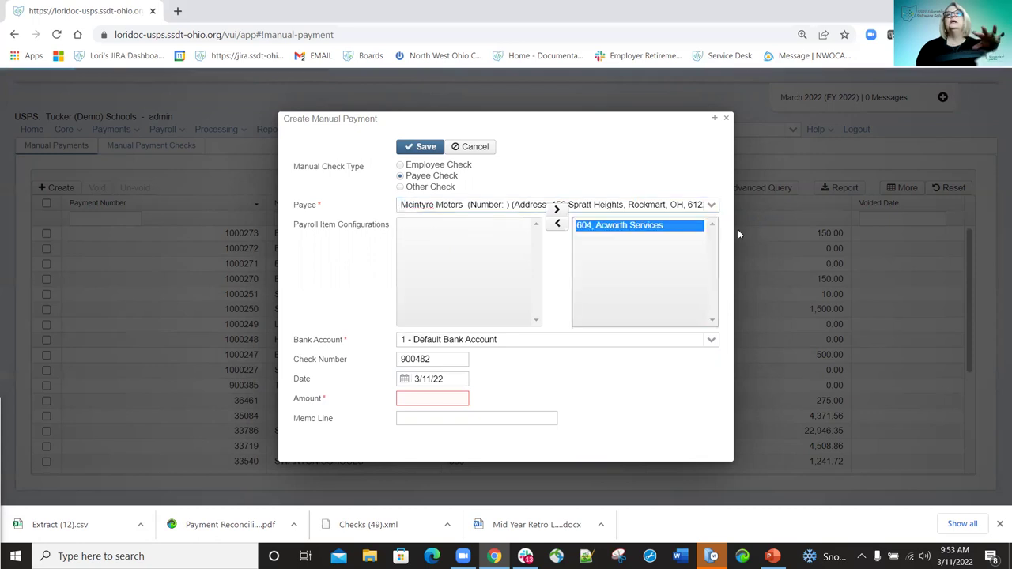
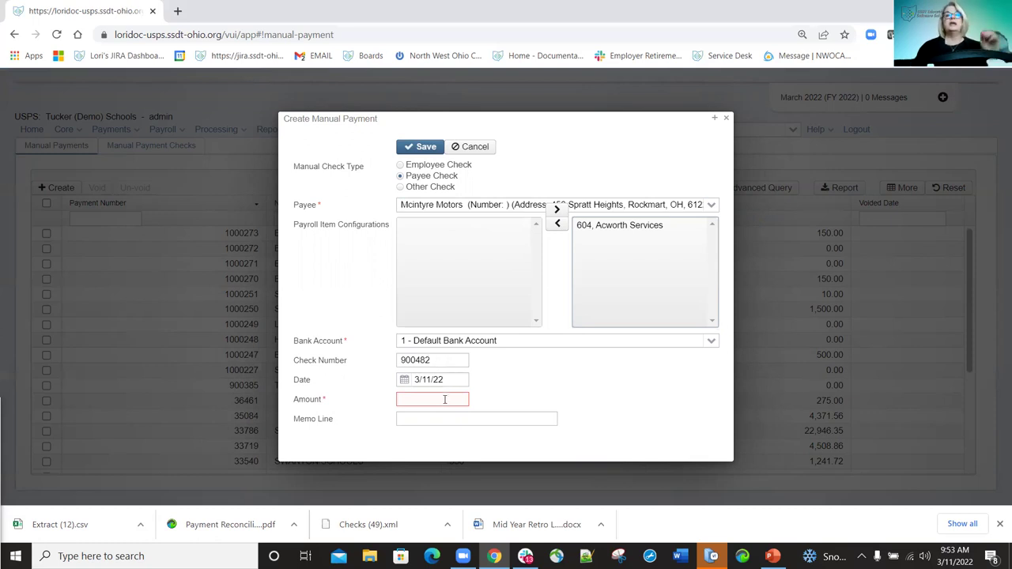
Enter amount 450.00 and a correction memo, then save manual payment 1000274.
{"action": "left_click", "coordinate": [444, 399]}
{"action": "type", "text": "450.00"}
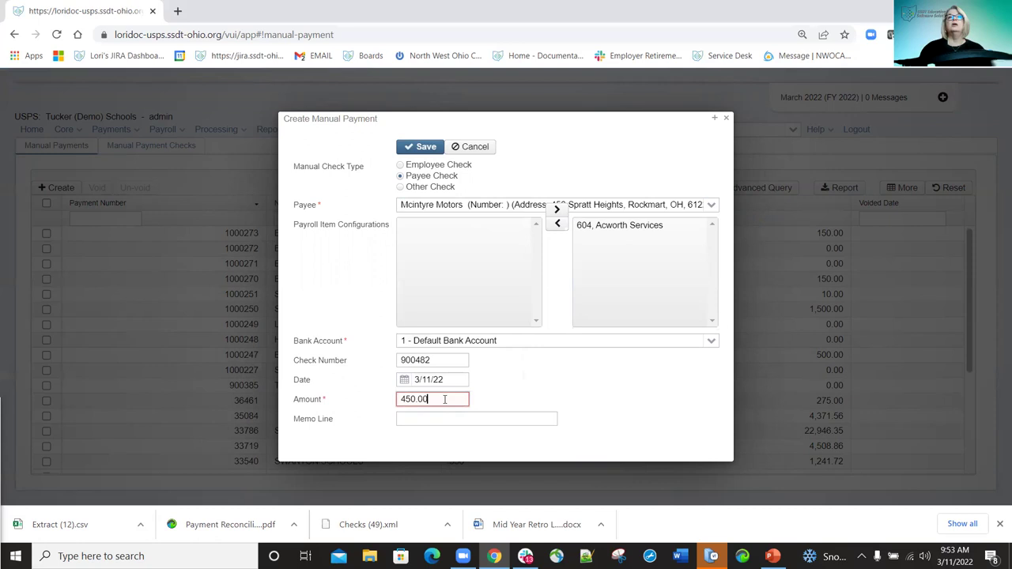
{"action": "left_click", "coordinate": [455, 419]}
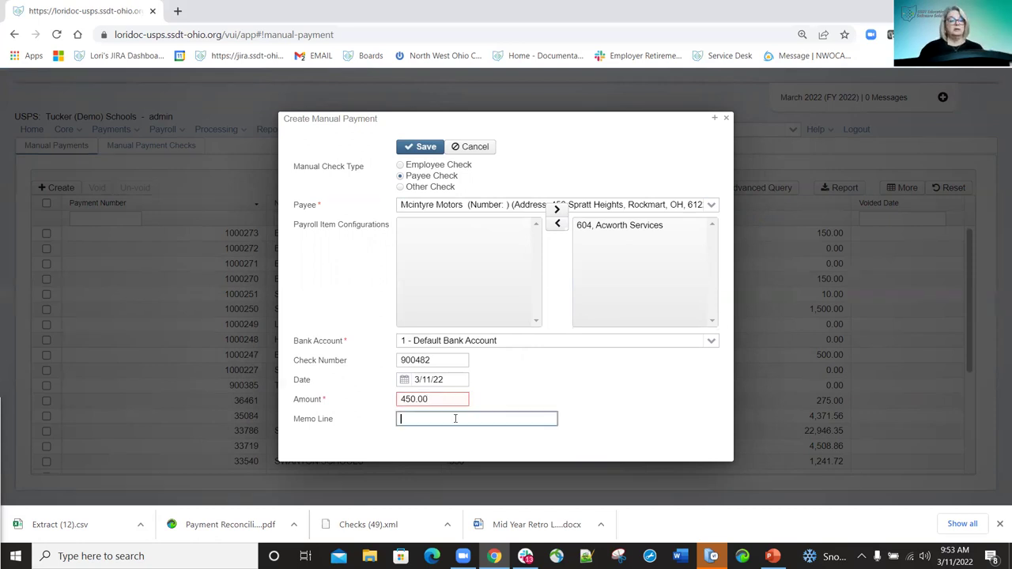
{"action": "type", "text": "Conre"}
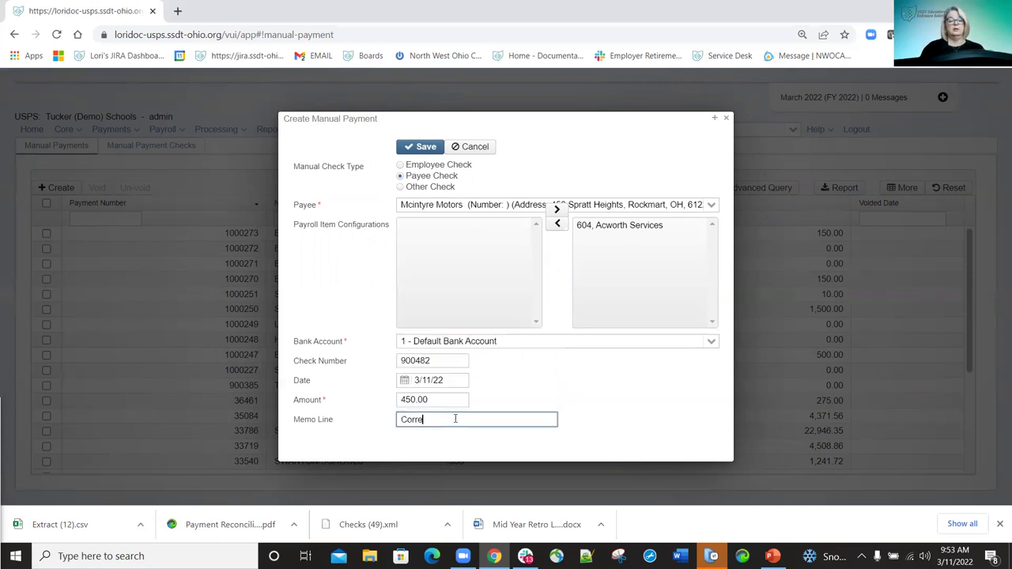
{"action": "type", "text": "ction fo"}
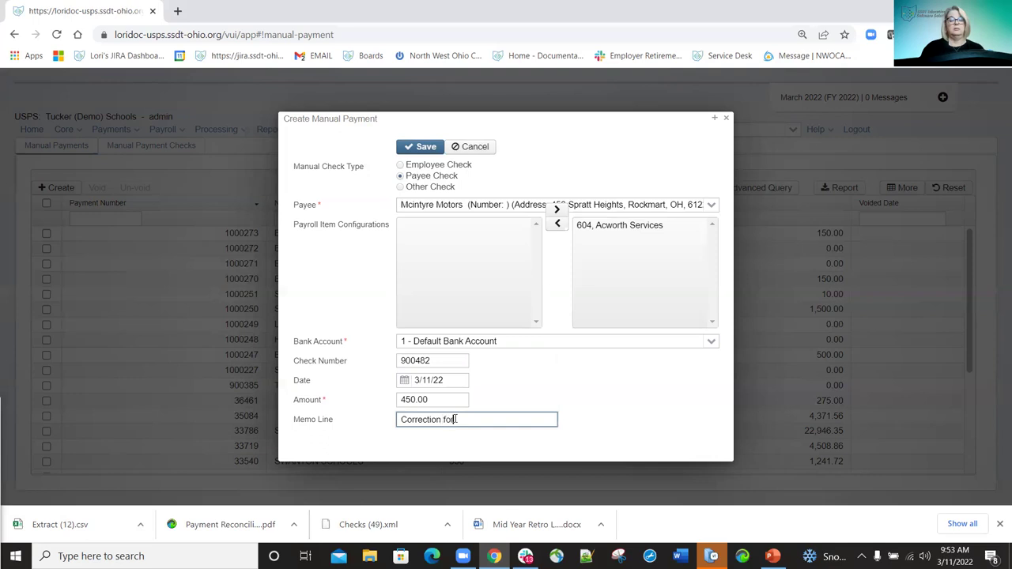
{"action": "type", "text": "r Smith"}
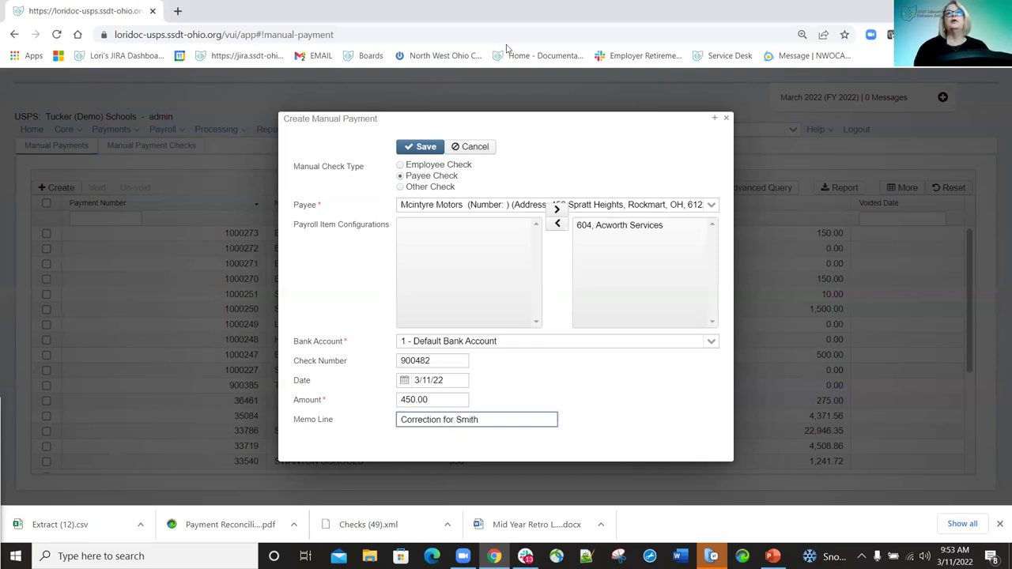
{"action": "left_click", "coordinate": [425, 147]}
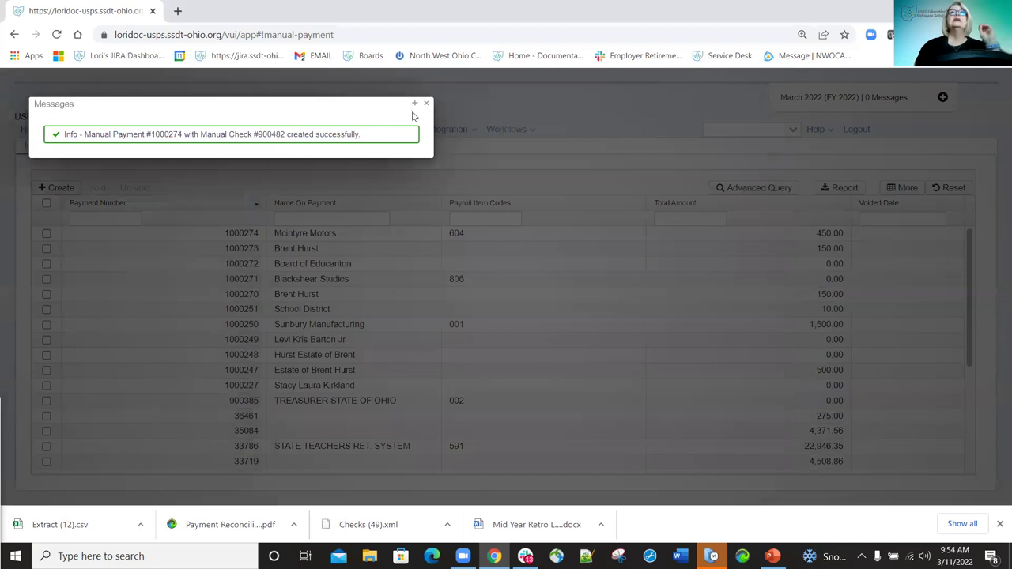
{"action": "left_click", "coordinate": [427, 106]}
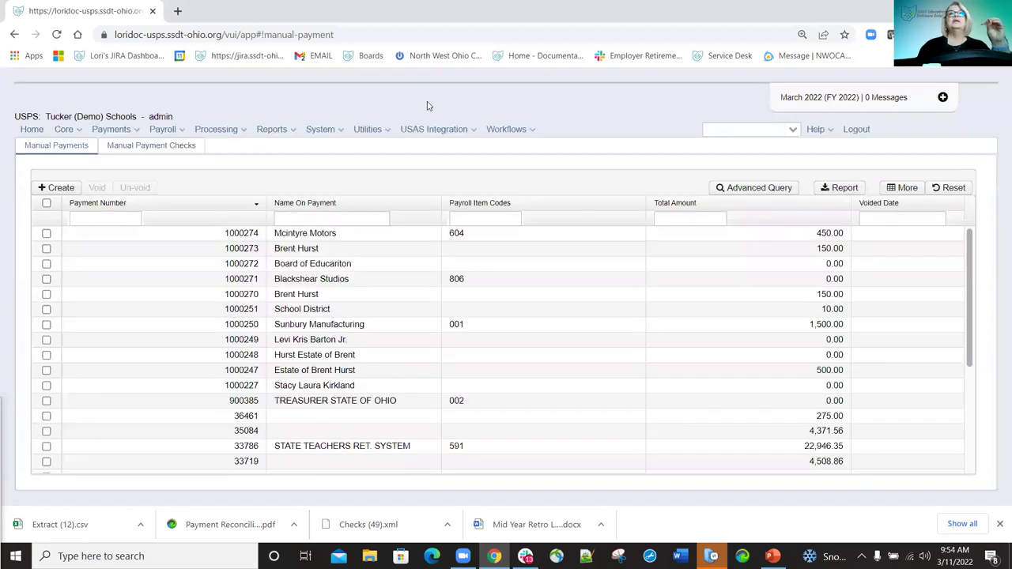
{"action": "left_click", "coordinate": [162, 150]}
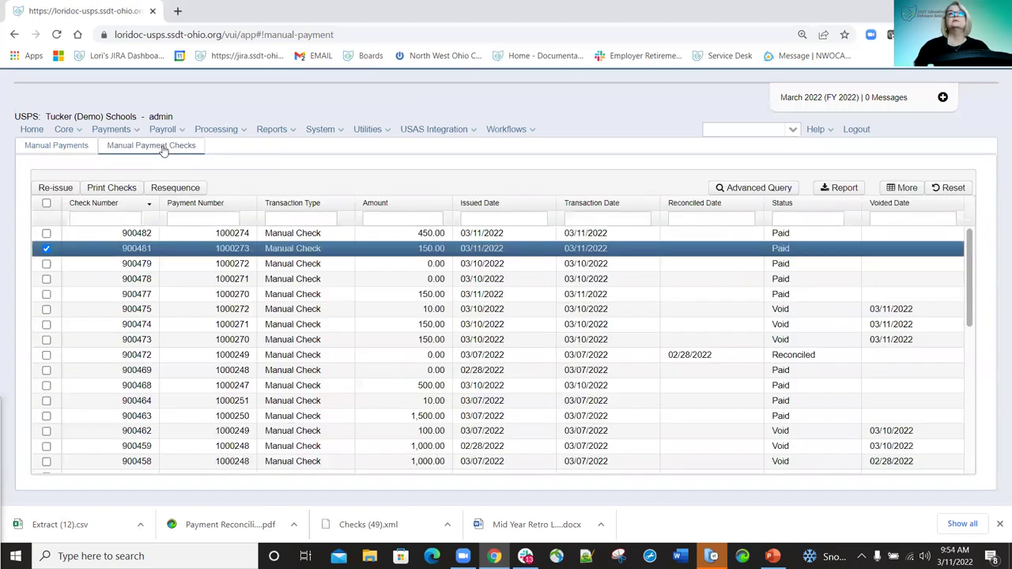
{"action": "left_click", "coordinate": [46, 233]}
{"action": "left_click", "coordinate": [105, 189]}
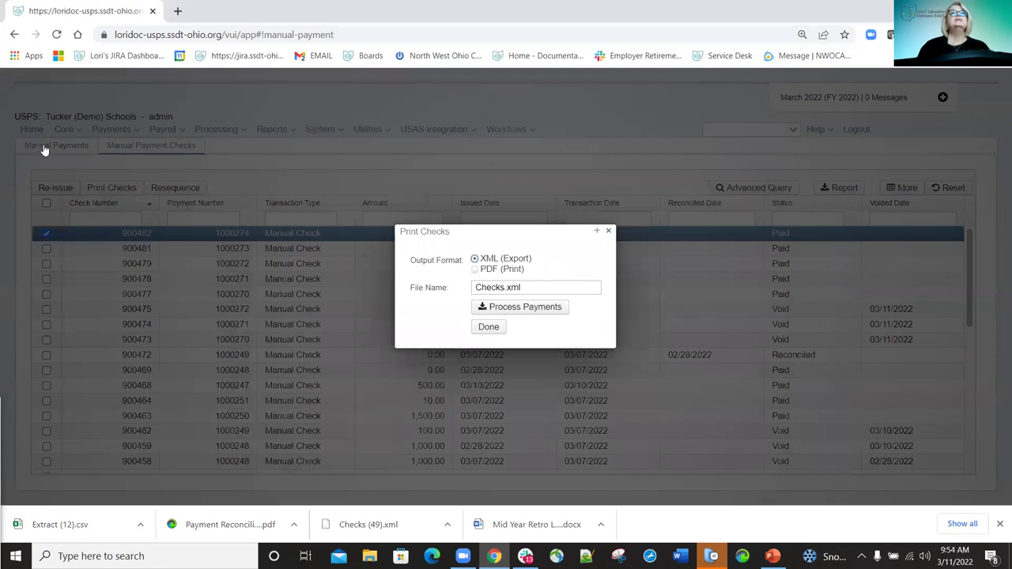
{"action": "left_click", "coordinate": [43, 149]}
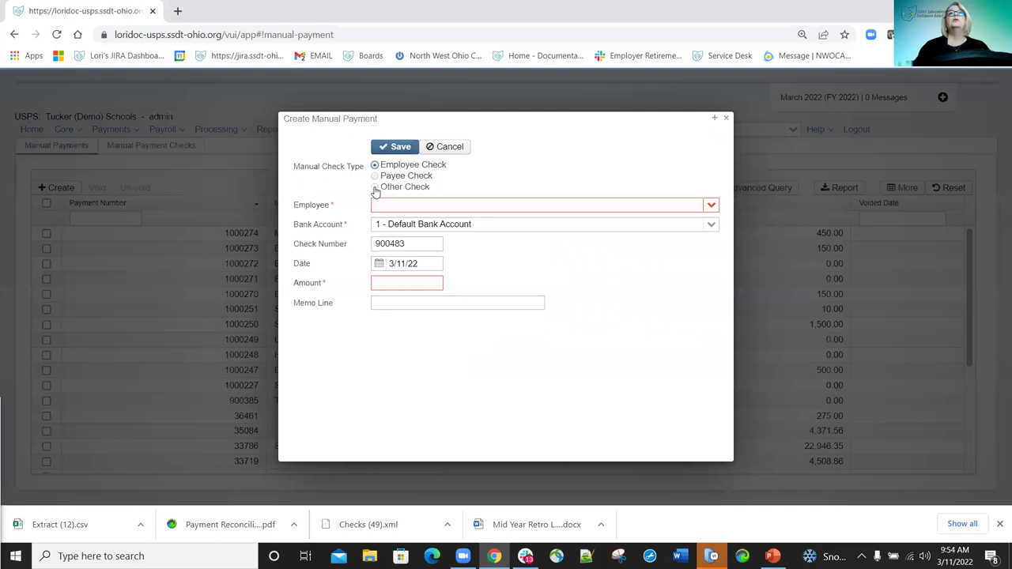
{"action": "left_click", "coordinate": [427, 188]}
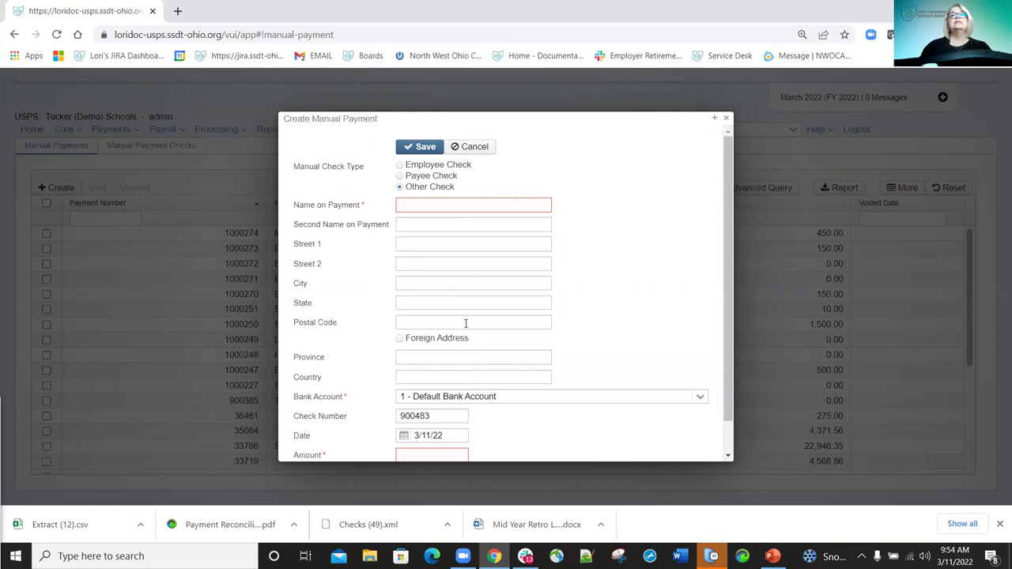
{"action": "left_click", "coordinate": [399, 340]}
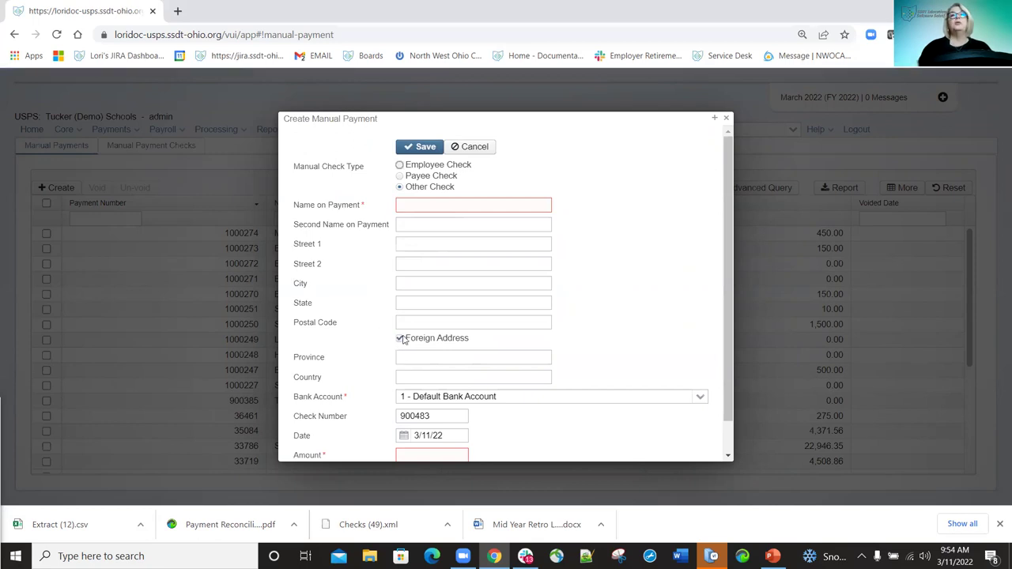
{"action": "left_click", "coordinate": [400, 339]}
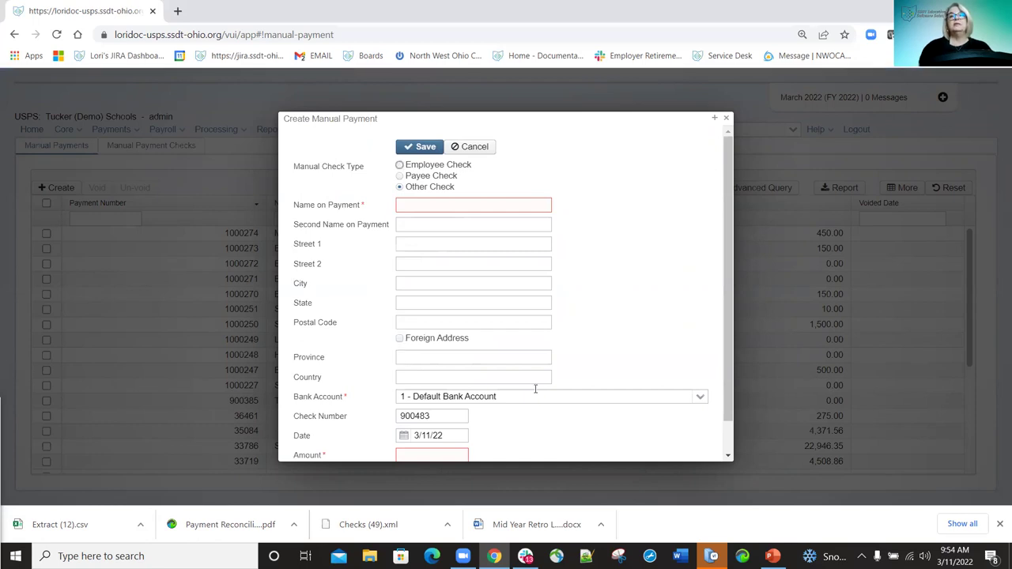
{"action": "scroll", "coordinate": [518, 389], "scroll_direction": "down", "scroll_amount": 1}
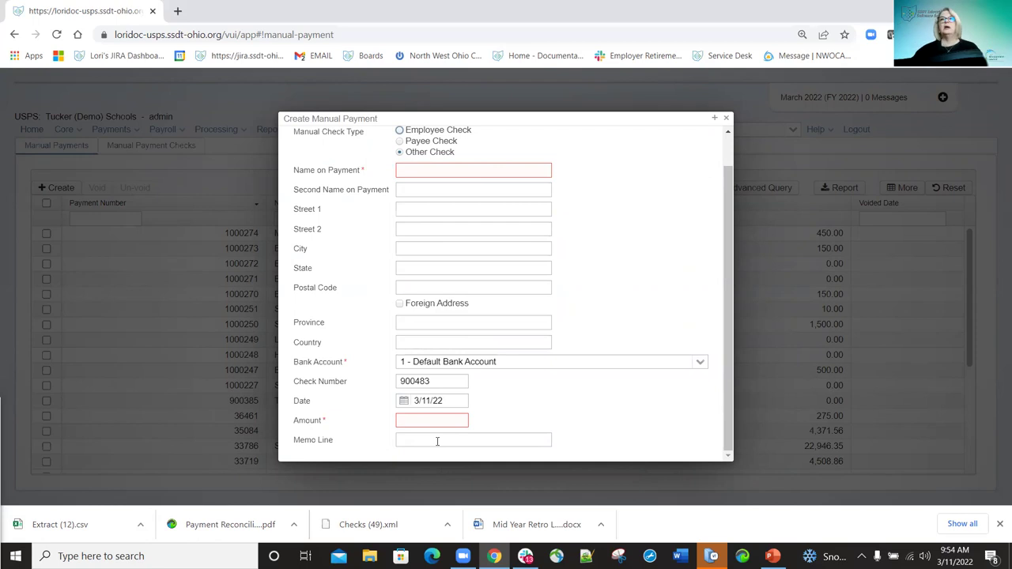
{"action": "left_click", "coordinate": [726, 118]}
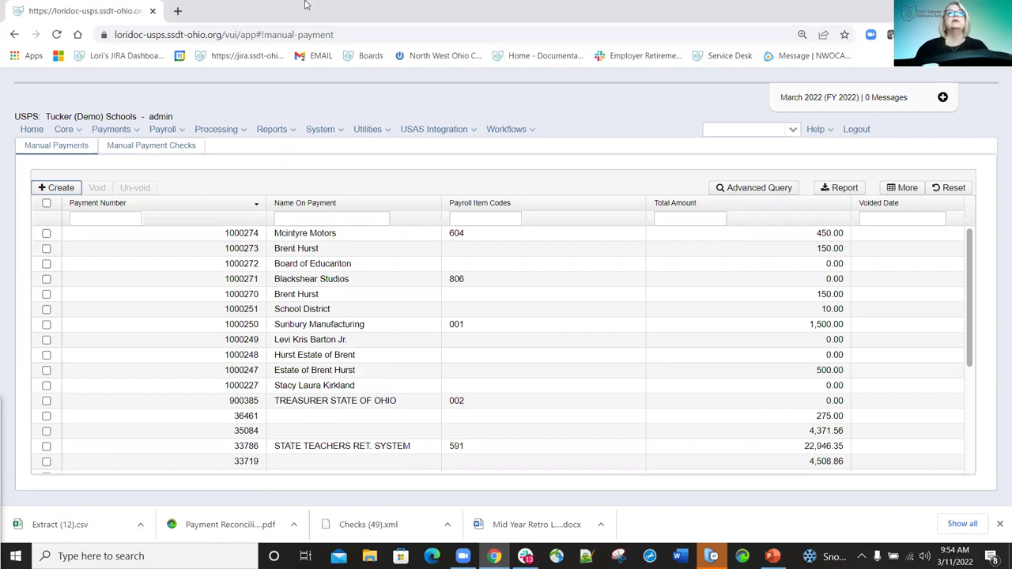
{"action": "left_click", "coordinate": [147, 150]}
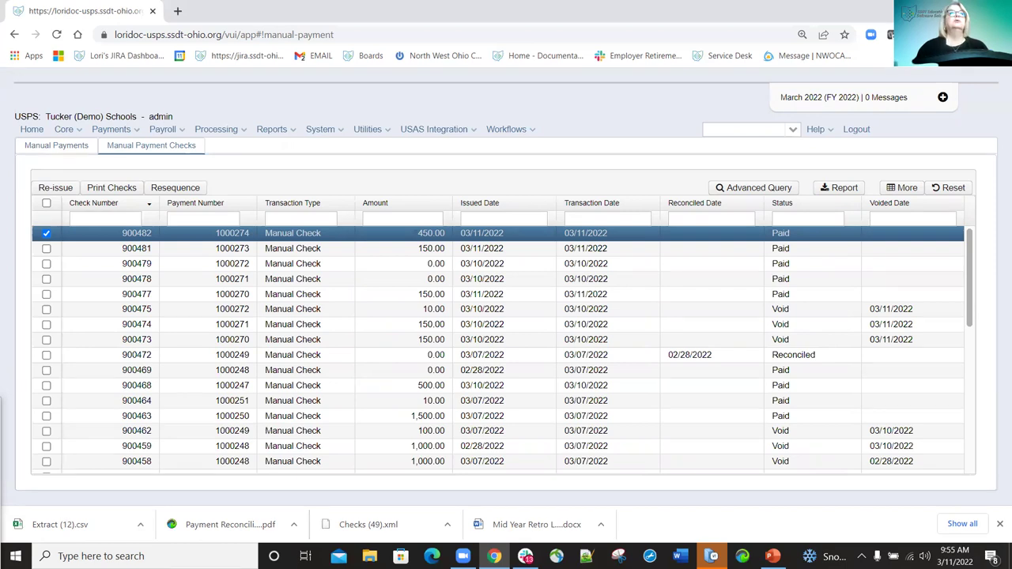
{"action": "left_click", "coordinate": [60, 149]}
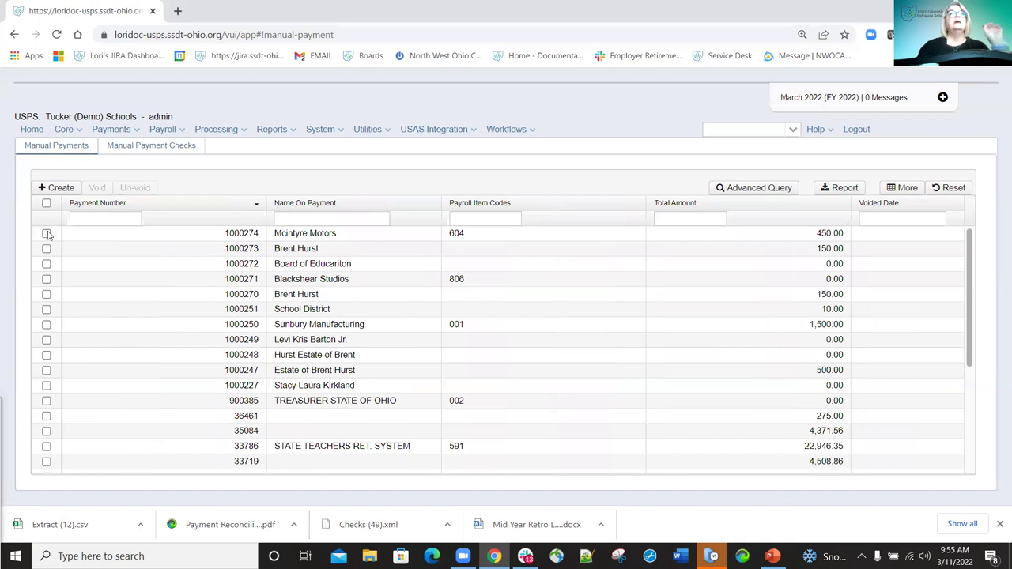
{"action": "left_click", "coordinate": [46, 234]}
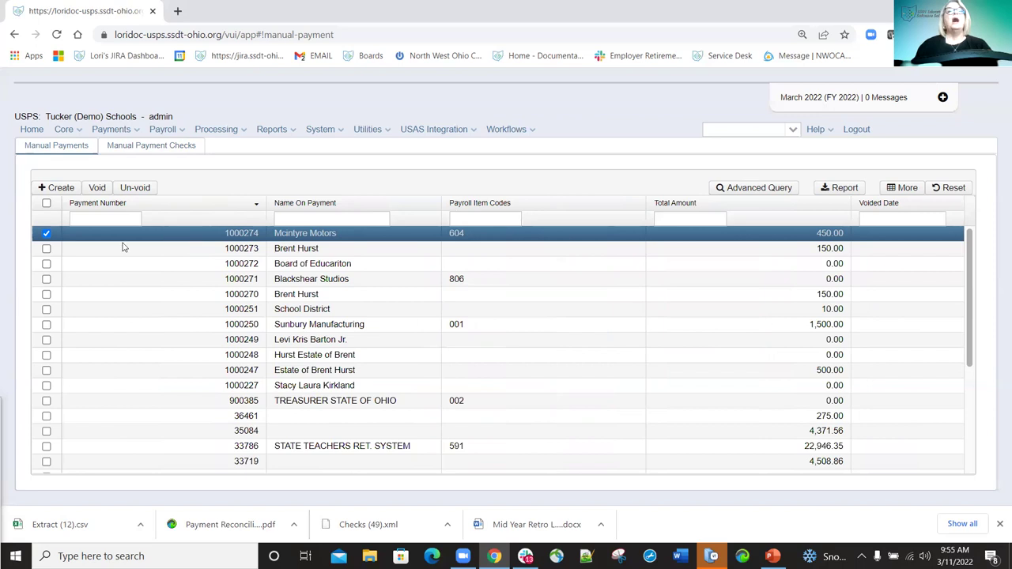
{"action": "left_click", "coordinate": [47, 249]}
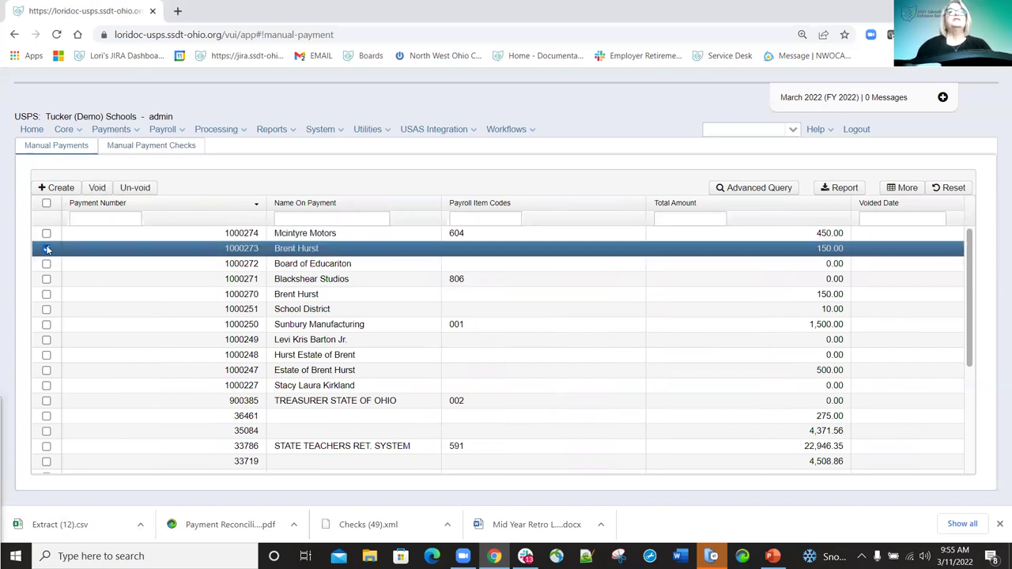
{"action": "left_click", "coordinate": [96, 187]}
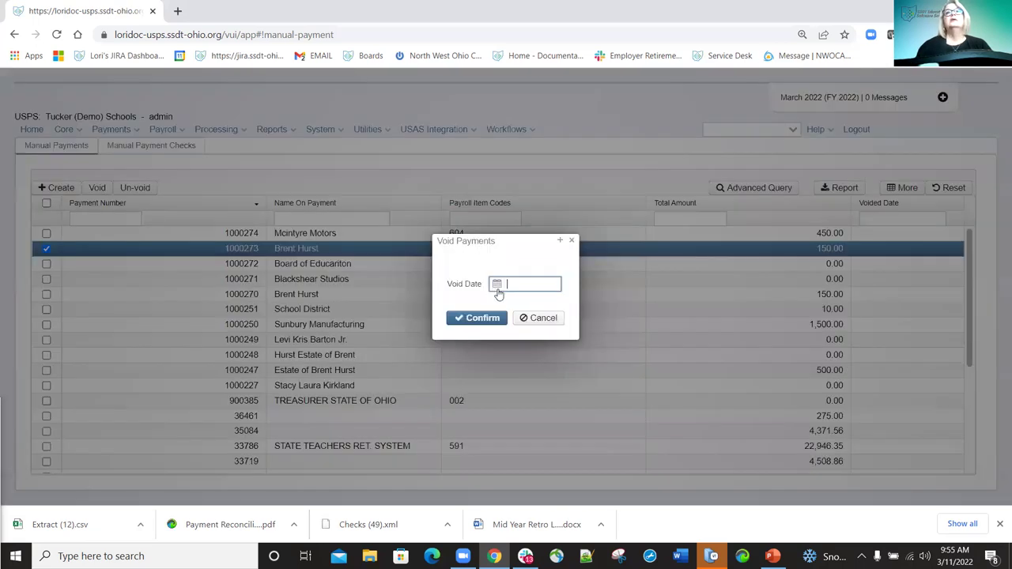
{"action": "type", "text": "3/11/22"}
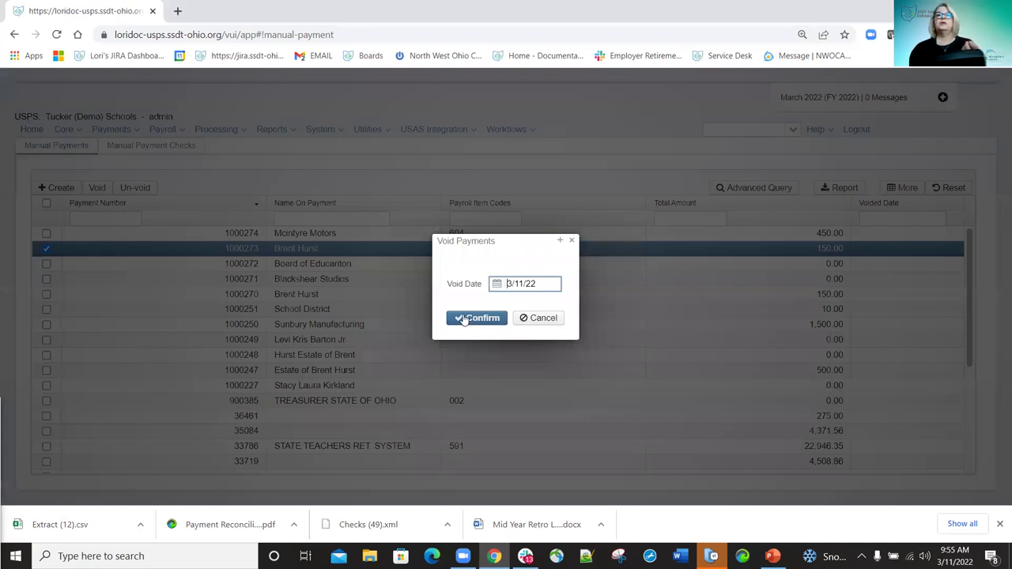
{"action": "left_click", "coordinate": [467, 318]}
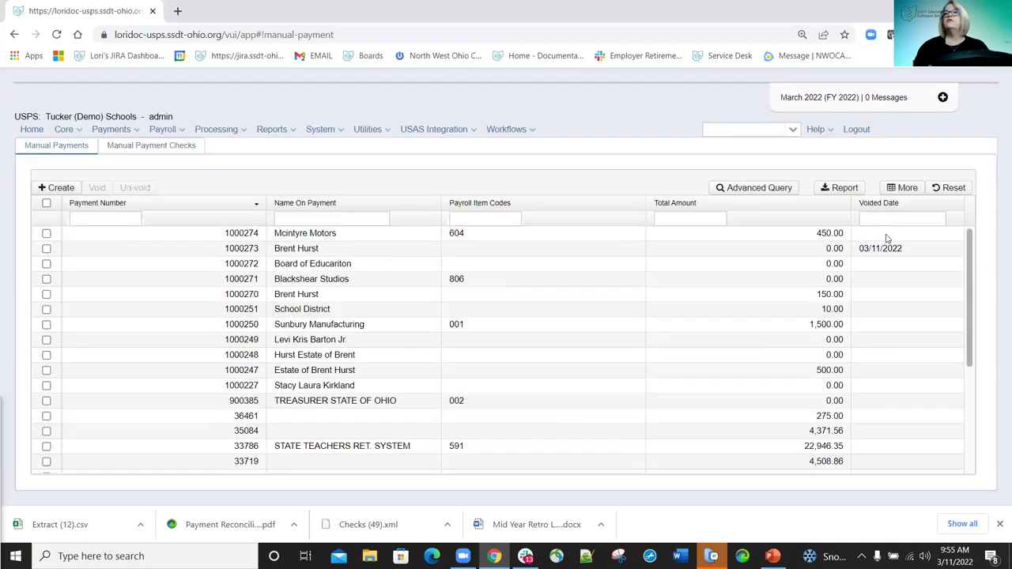
{"action": "left_click", "coordinate": [46, 248]}
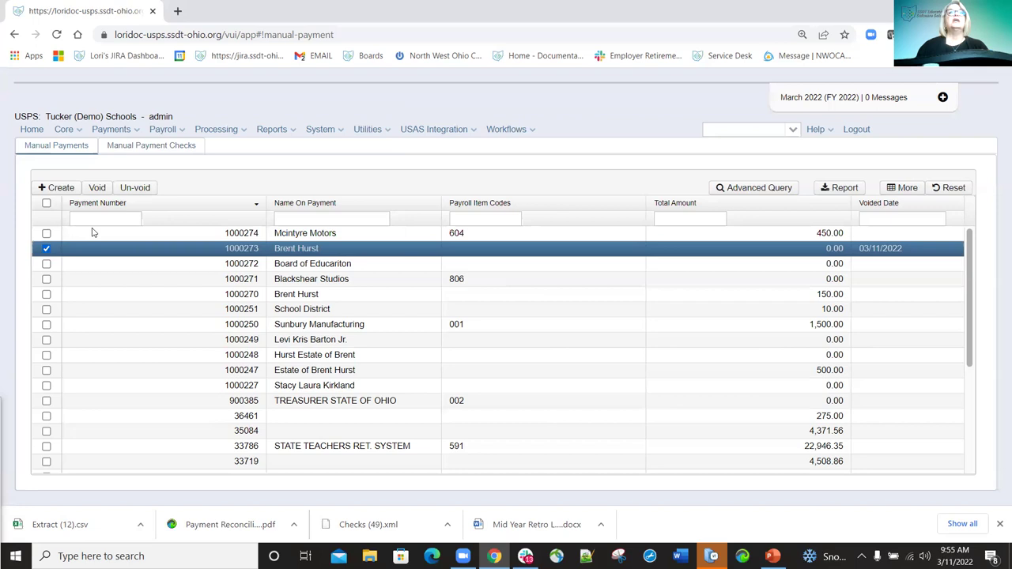
{"action": "left_click", "coordinate": [144, 189]}
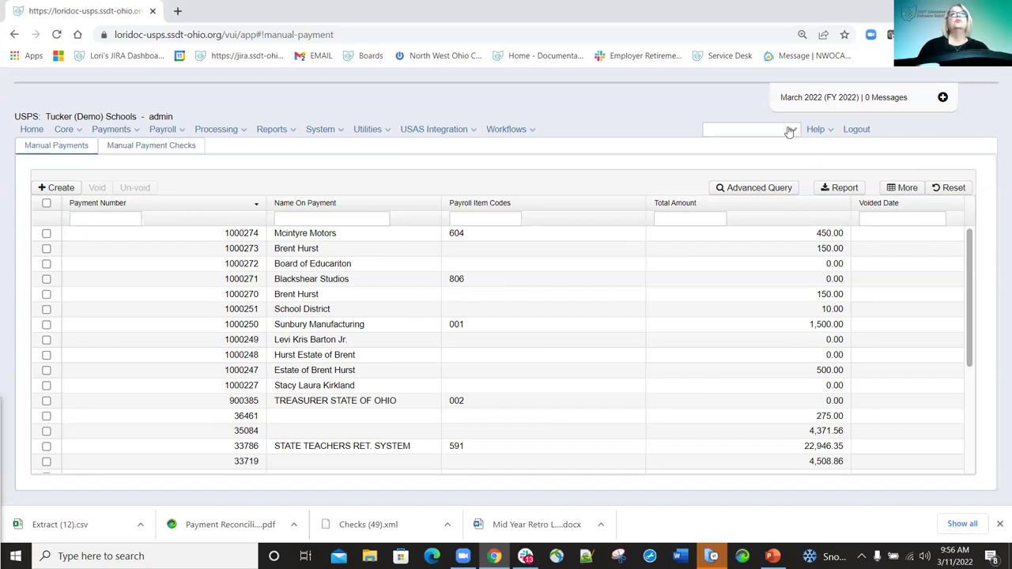
Open Payments > Payee, browse the Checks and Electronic Transfers tabs, then return to Payee Payments.
{"action": "left_click", "coordinate": [138, 132]}
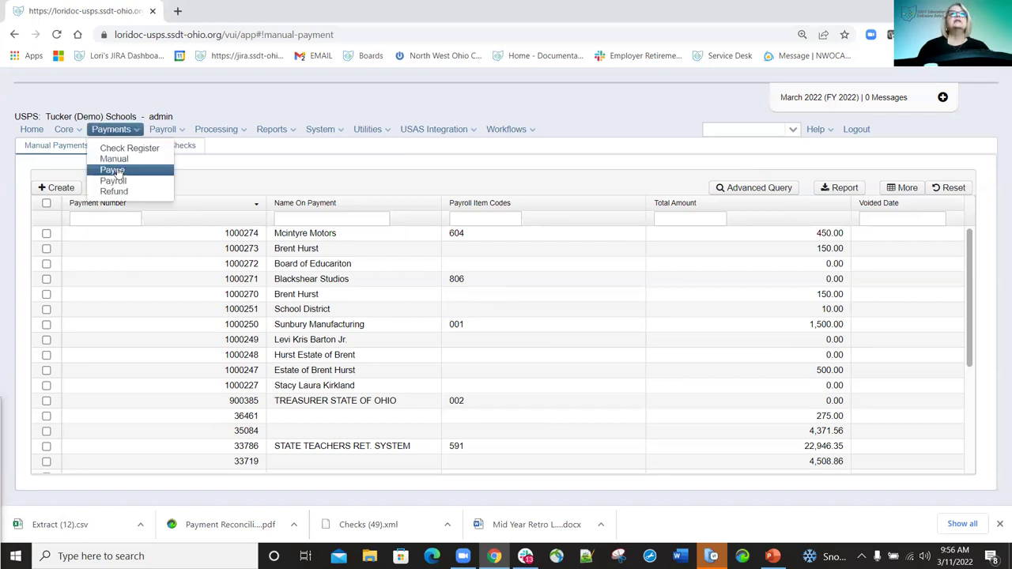
{"action": "left_click", "coordinate": [115, 170]}
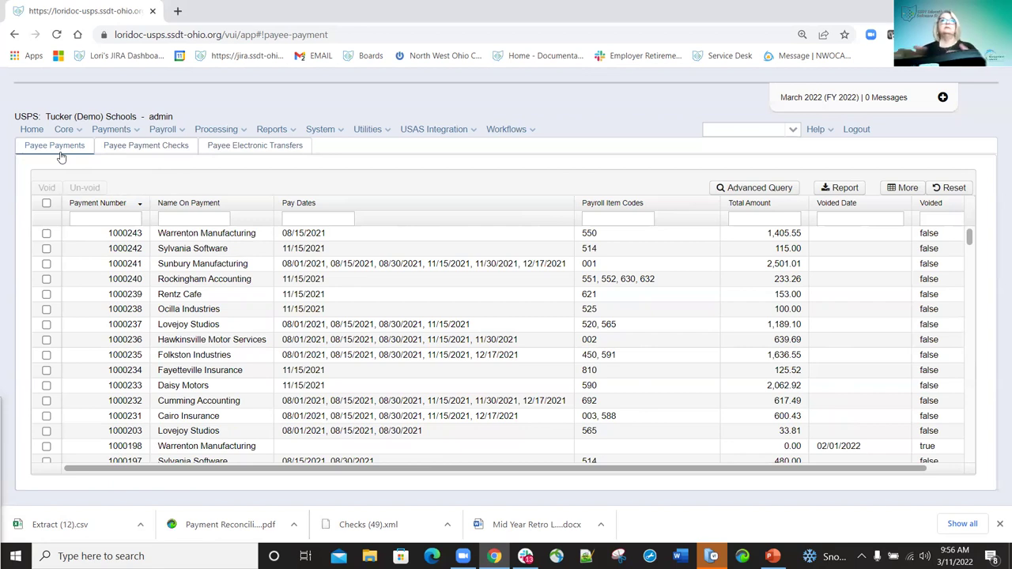
{"action": "left_click", "coordinate": [149, 149]}
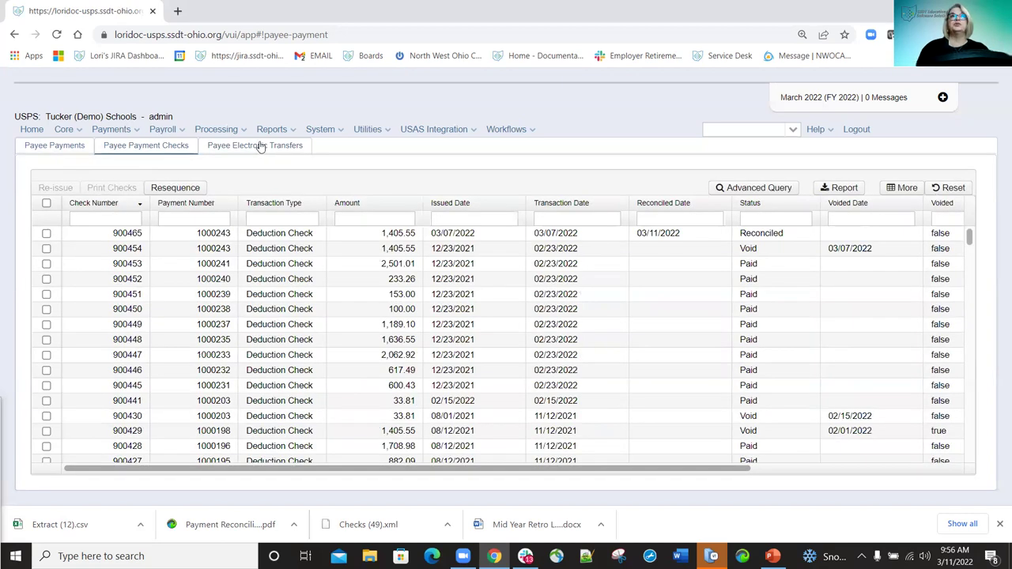
{"action": "left_click", "coordinate": [260, 147]}
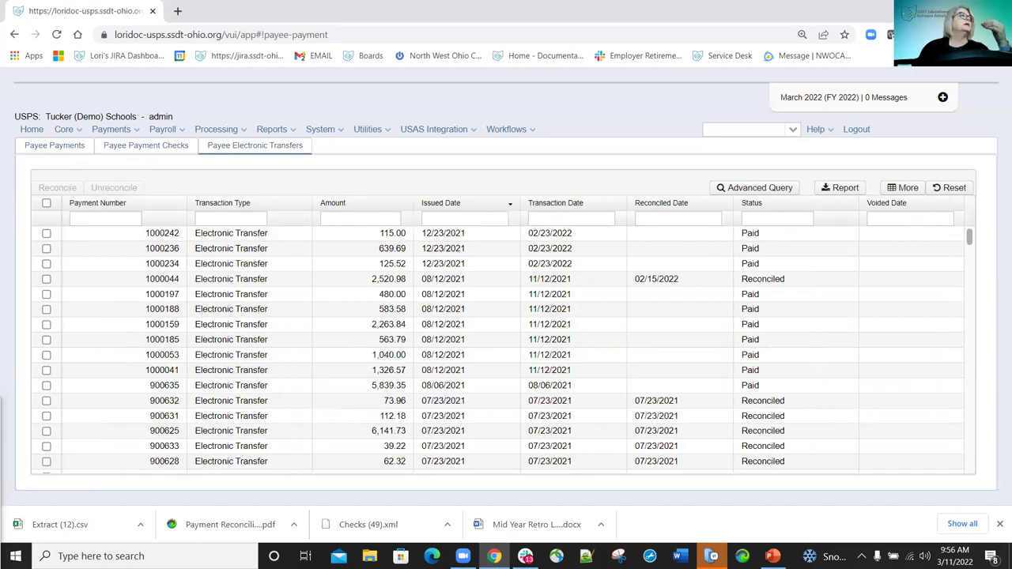
{"action": "left_click", "coordinate": [49, 152]}
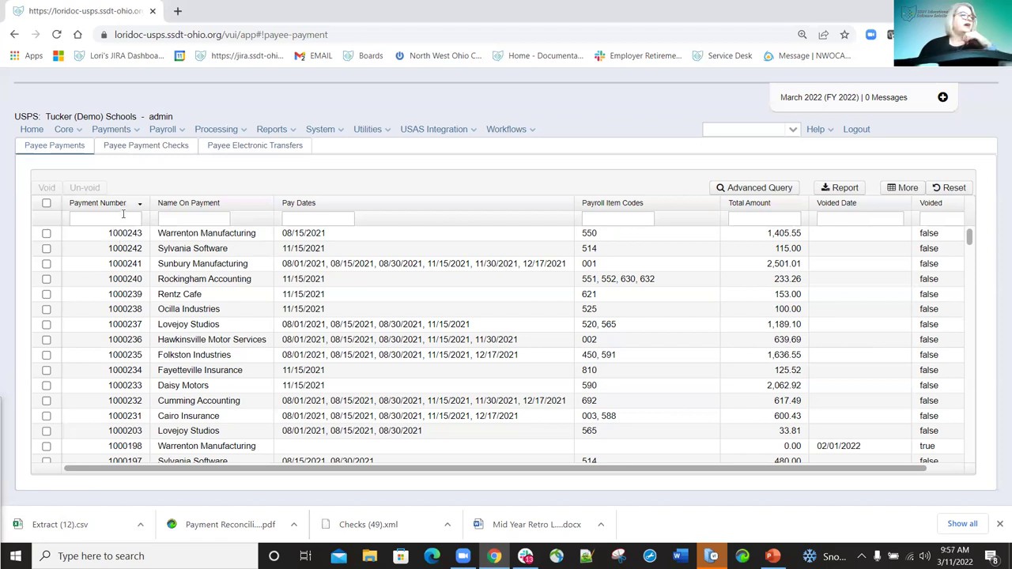
Filter to payment 1000196 and void it with void date 03/11/2022.
{"action": "left_click", "coordinate": [122, 216]}
{"action": "type", "text": "="}
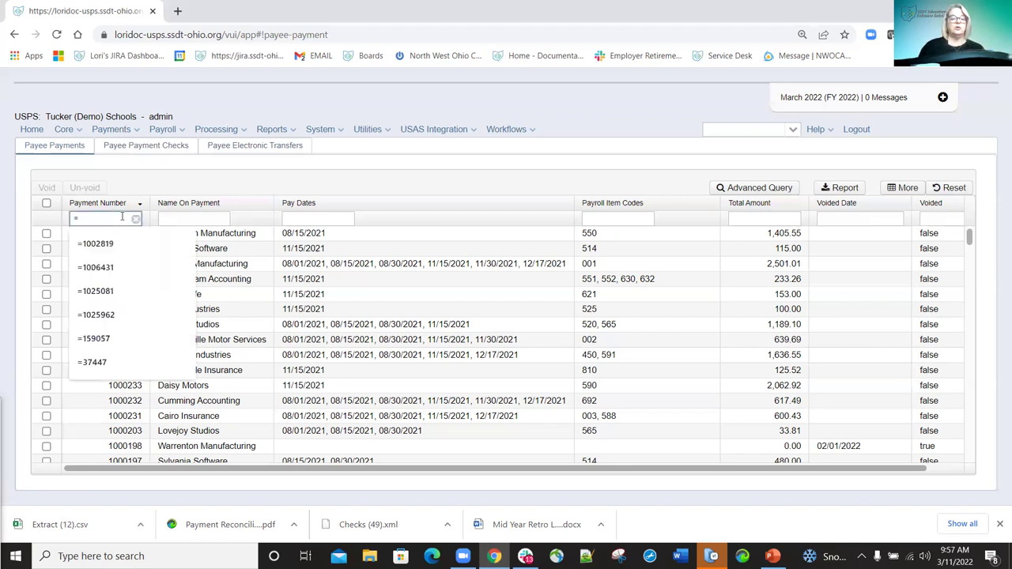
{"action": "type", "text": "1000196"}
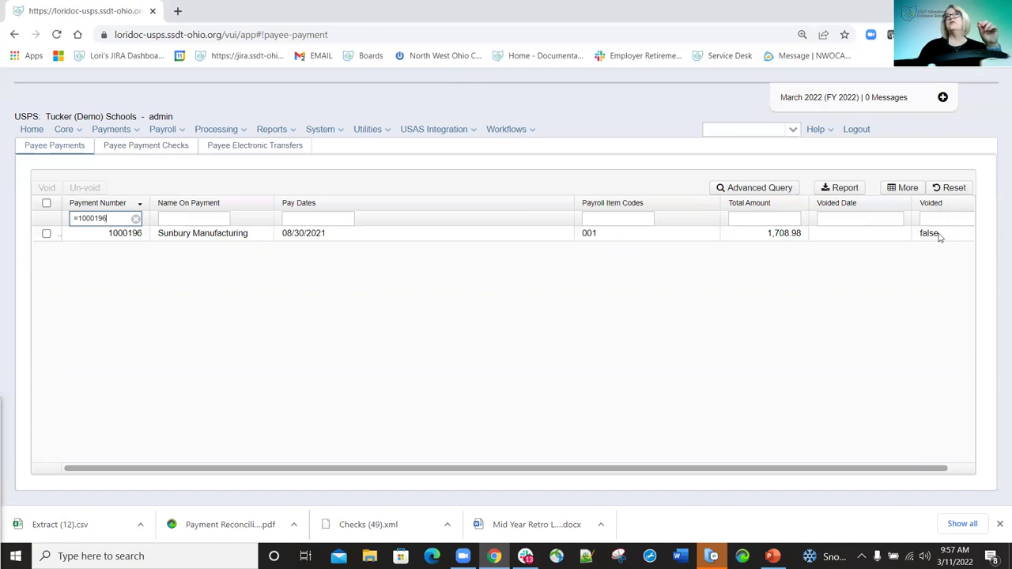
{"action": "left_click", "coordinate": [46, 235]}
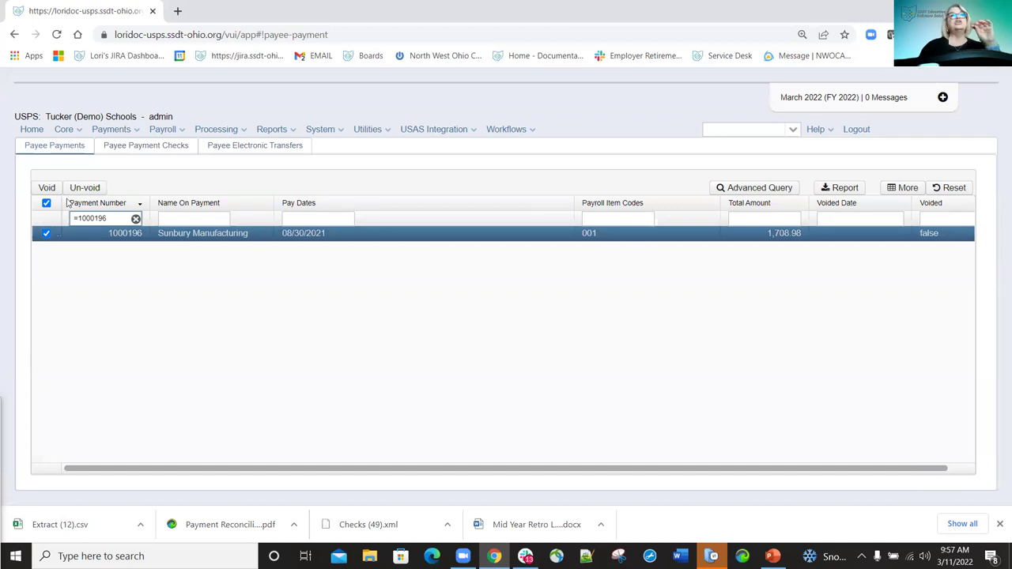
{"action": "left_click", "coordinate": [48, 189]}
{"action": "left_click", "coordinate": [497, 284]}
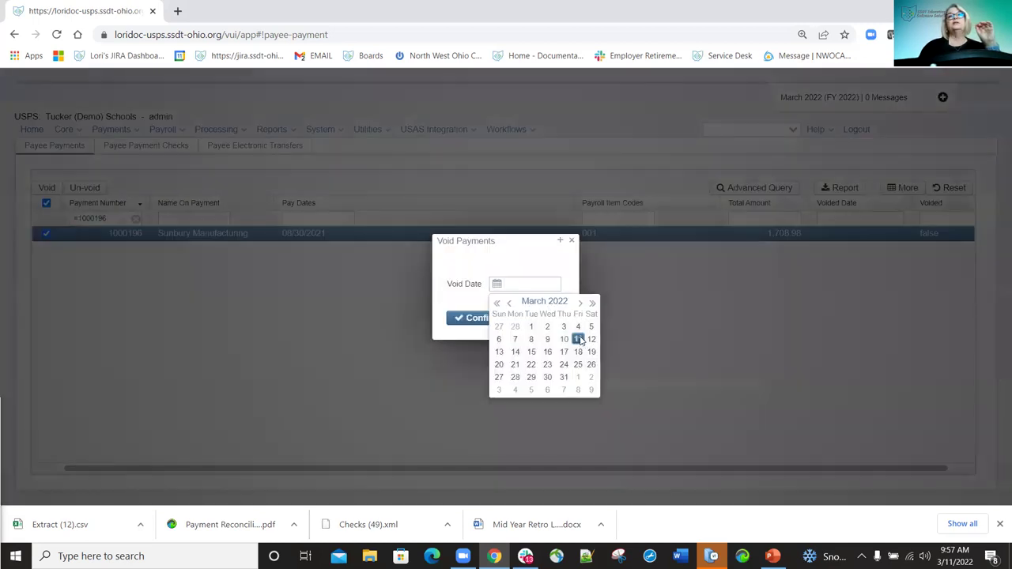
{"action": "left_click", "coordinate": [580, 340]}
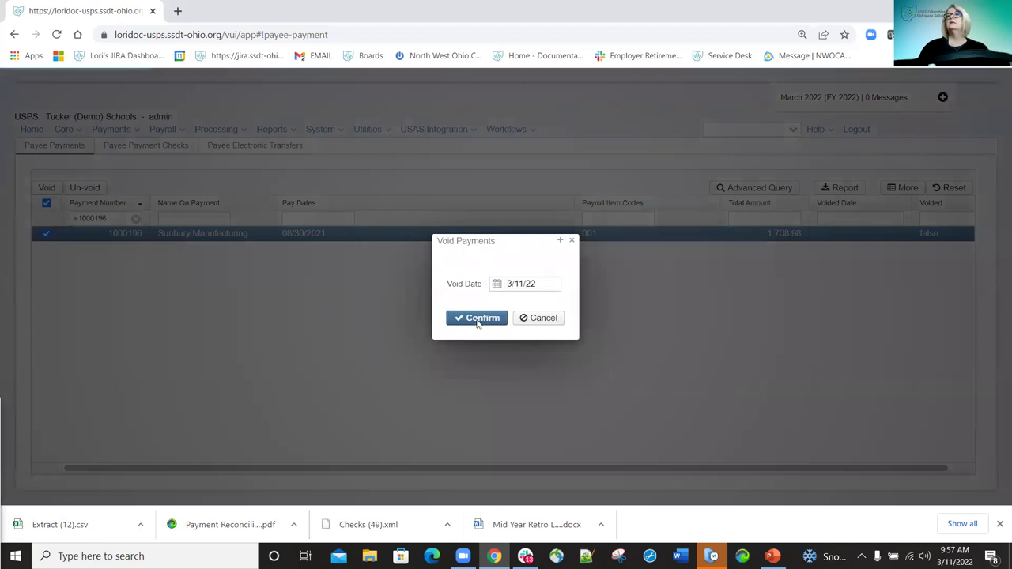
{"action": "left_click", "coordinate": [479, 322]}
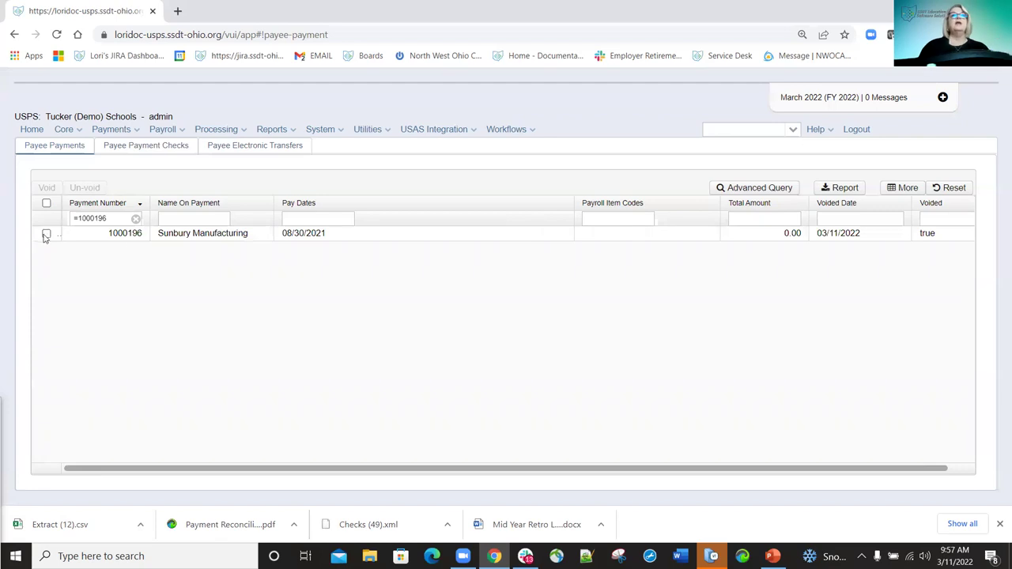
Un-void payment 1000196 and switch to the Payee Payment Checks list.
{"action": "left_click", "coordinate": [46, 234]}
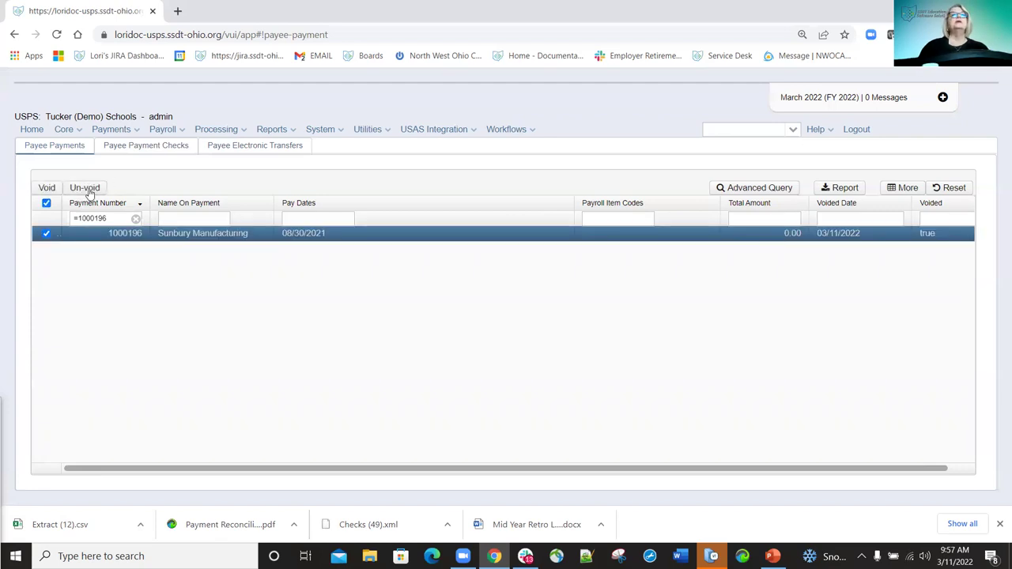
{"action": "left_click", "coordinate": [87, 190]}
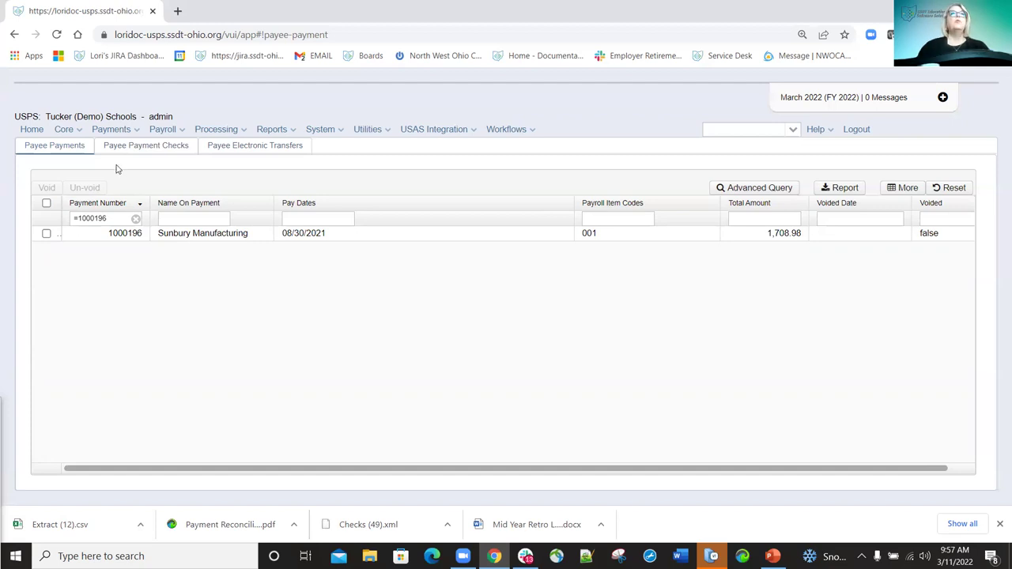
{"action": "left_click", "coordinate": [145, 150]}
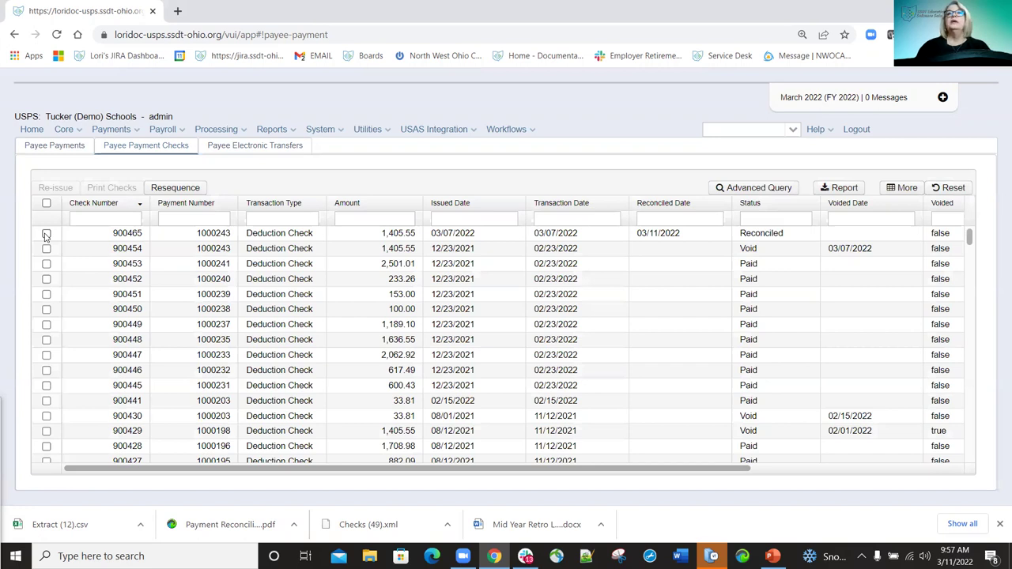
Reissue check 900452 from the Default Bank Account dated 03/11/2022, creating check 900483.
{"action": "left_click", "coordinate": [46, 235]}
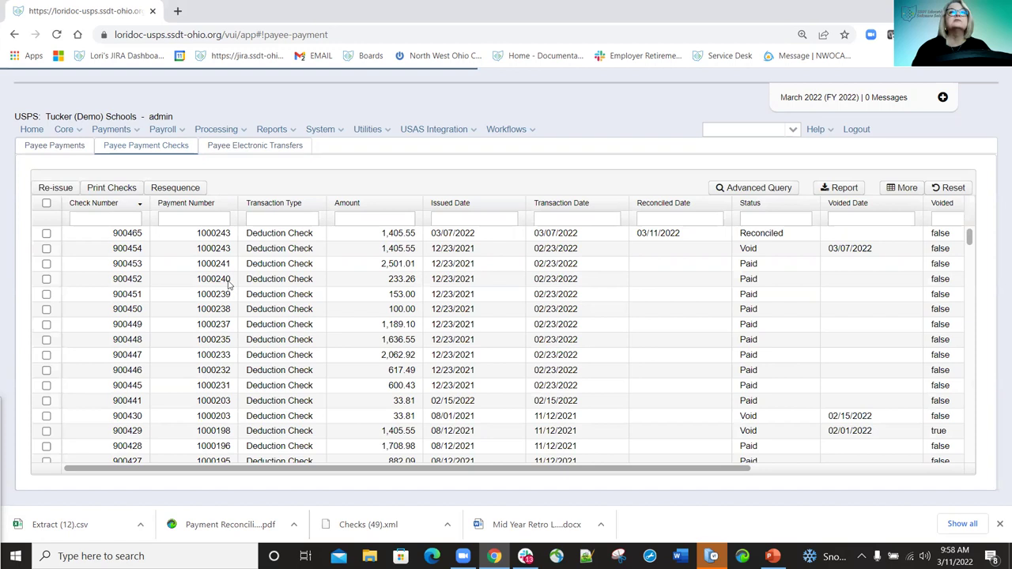
{"action": "left_click", "coordinate": [47, 279]}
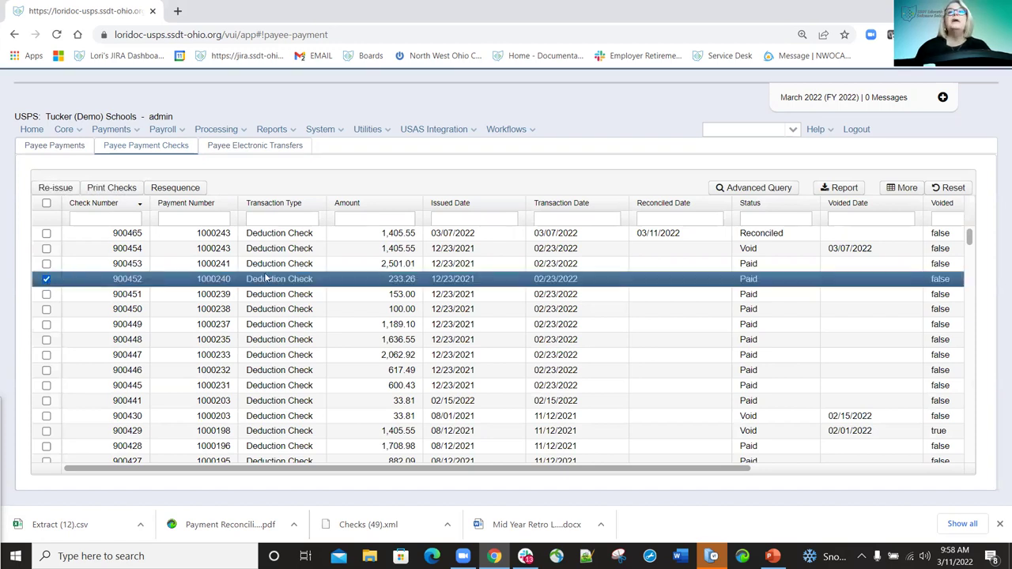
{"action": "left_click", "coordinate": [56, 188]}
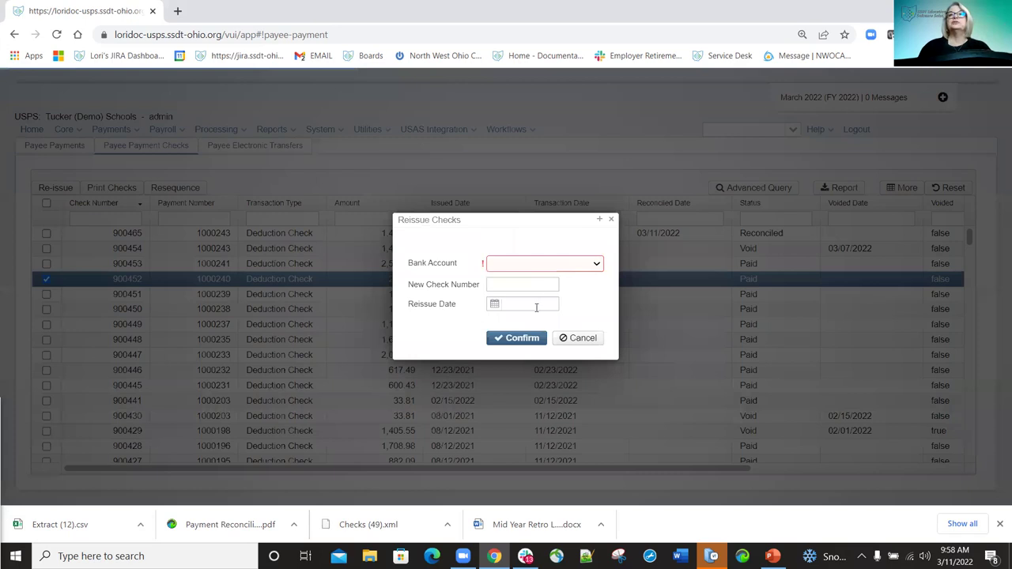
{"action": "left_click", "coordinate": [513, 305]}
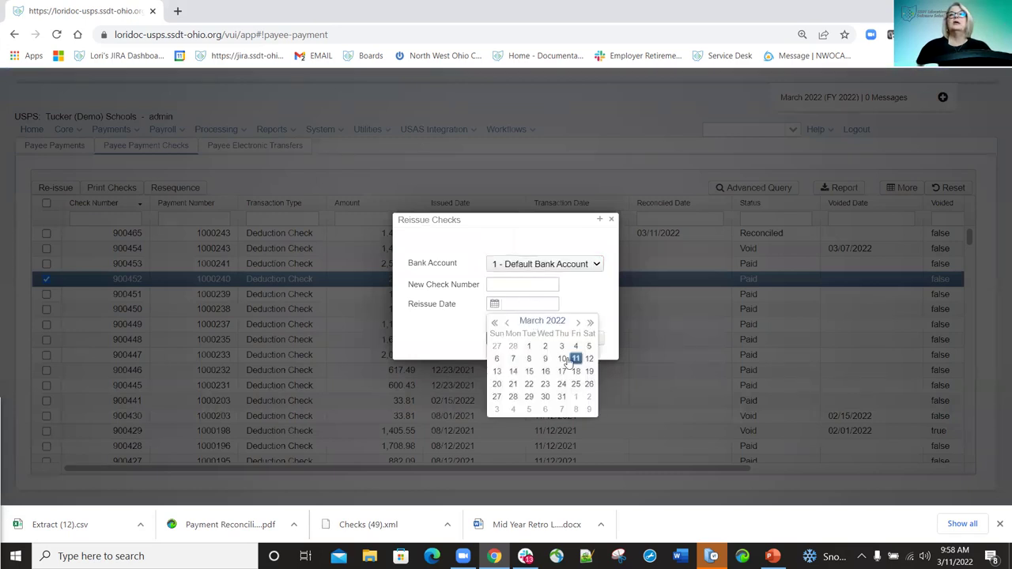
{"action": "key", "text": "Return"}
{"action": "left_click", "coordinate": [518, 337]}
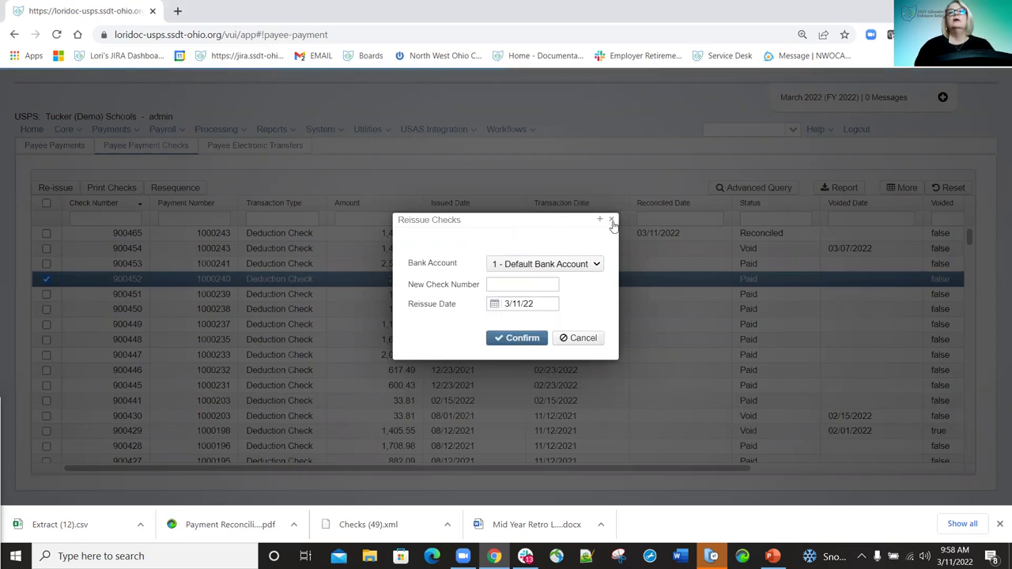
{"action": "left_click", "coordinate": [518, 338]}
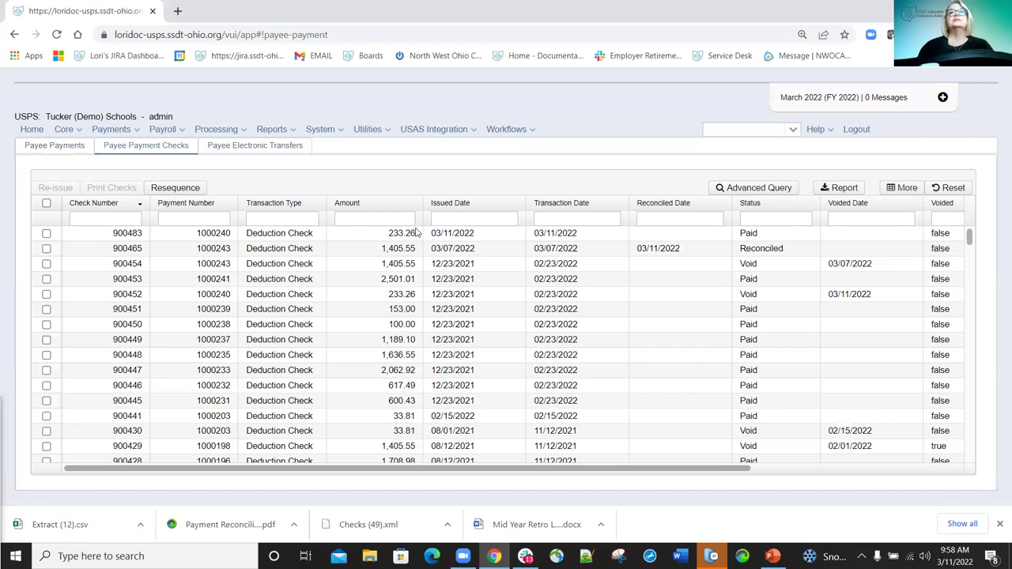
Multi-select checks 900483 through 900452, then switch to the Payee Electronic Transfers list.
{"action": "left_click", "coordinate": [46, 234]}
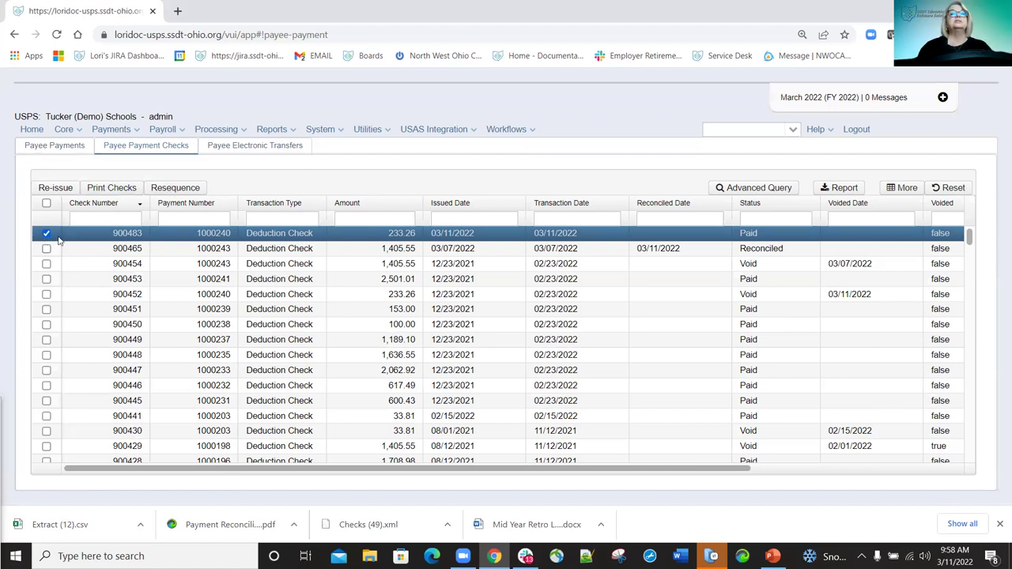
{"action": "left_click", "coordinate": [46, 264], "text": "shift"}
{"action": "left_click", "coordinate": [46, 278]}
{"action": "left_click", "coordinate": [46, 294]}
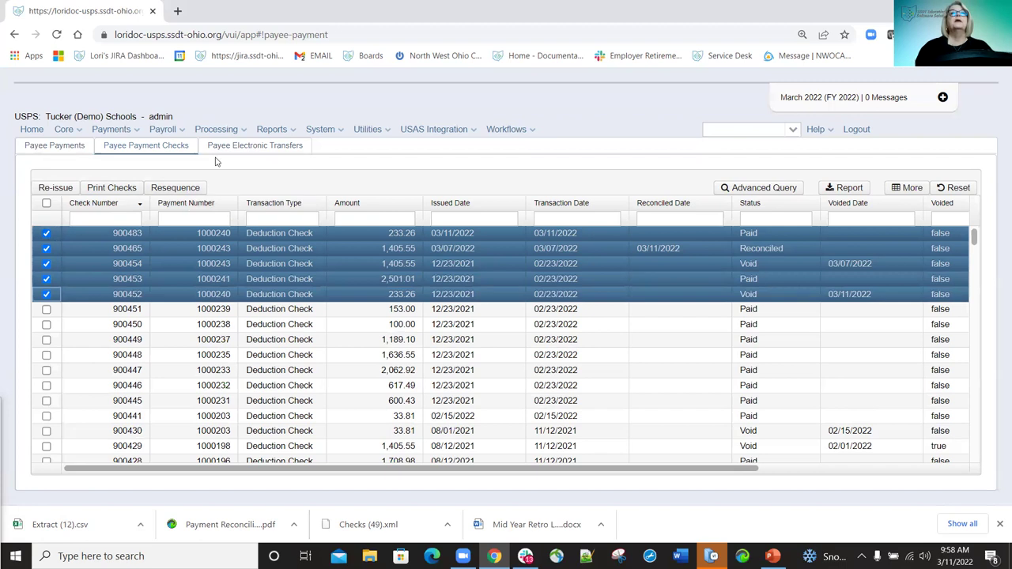
{"action": "left_click", "coordinate": [255, 145]}
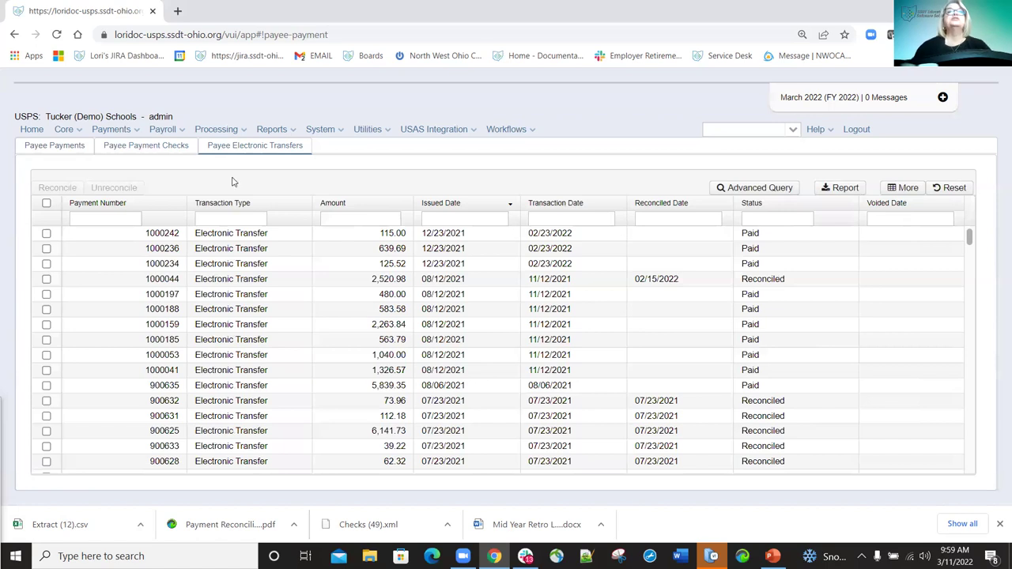
Filter transfers by status 'Paid' and select transfers 1000242, 1000236 and 1000234.
{"action": "left_click", "coordinate": [773, 216]}
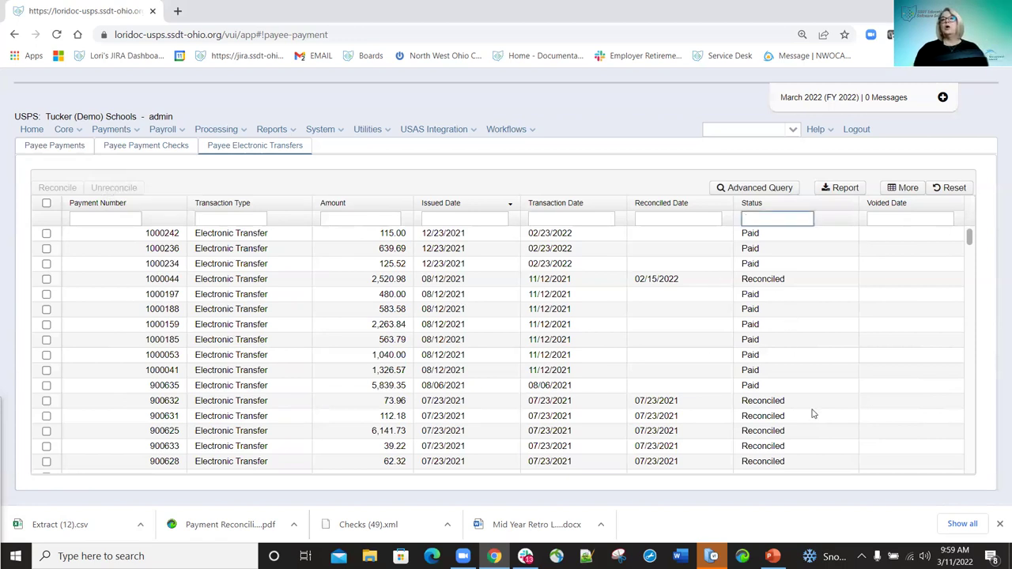
{"action": "type", "text": "Paid"}
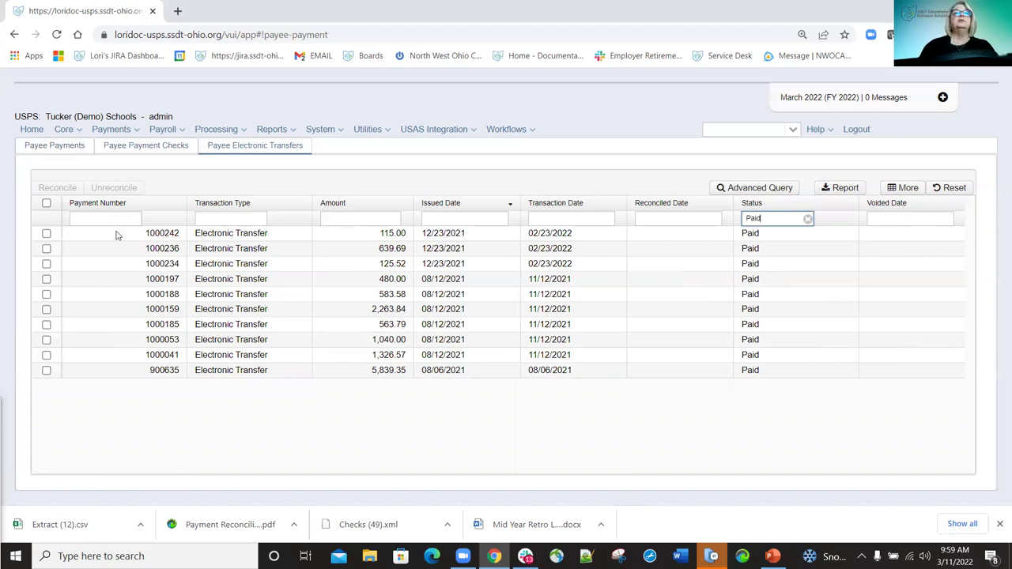
{"action": "left_click", "coordinate": [46, 235]}
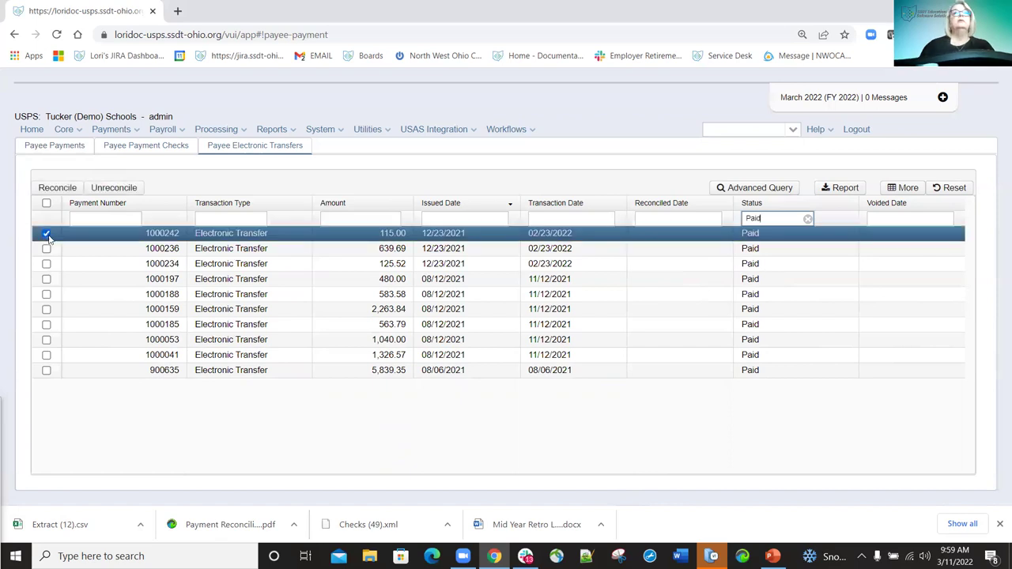
{"action": "left_click", "coordinate": [46, 249]}
{"action": "left_click", "coordinate": [45, 264]}
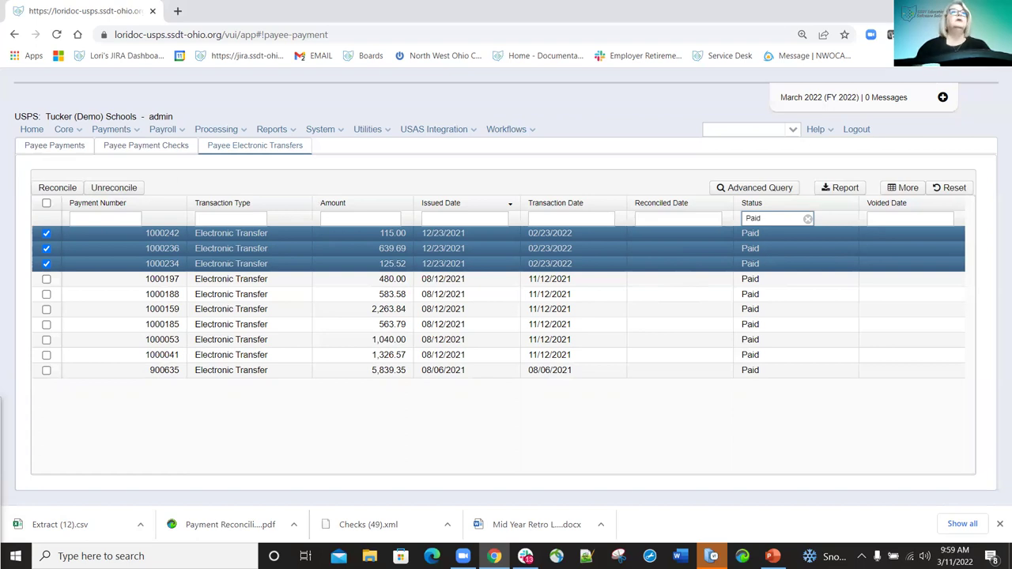
Go to Payments > Payroll and open Print Payment Checks and Direct Deposit for the first payment.
{"action": "left_click", "coordinate": [138, 131]}
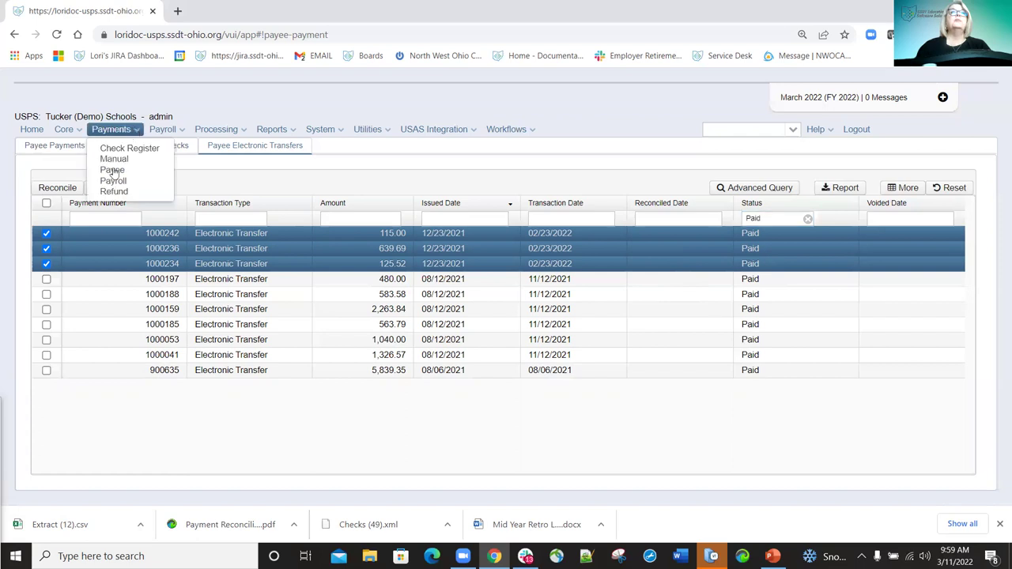
{"action": "left_click", "coordinate": [122, 182]}
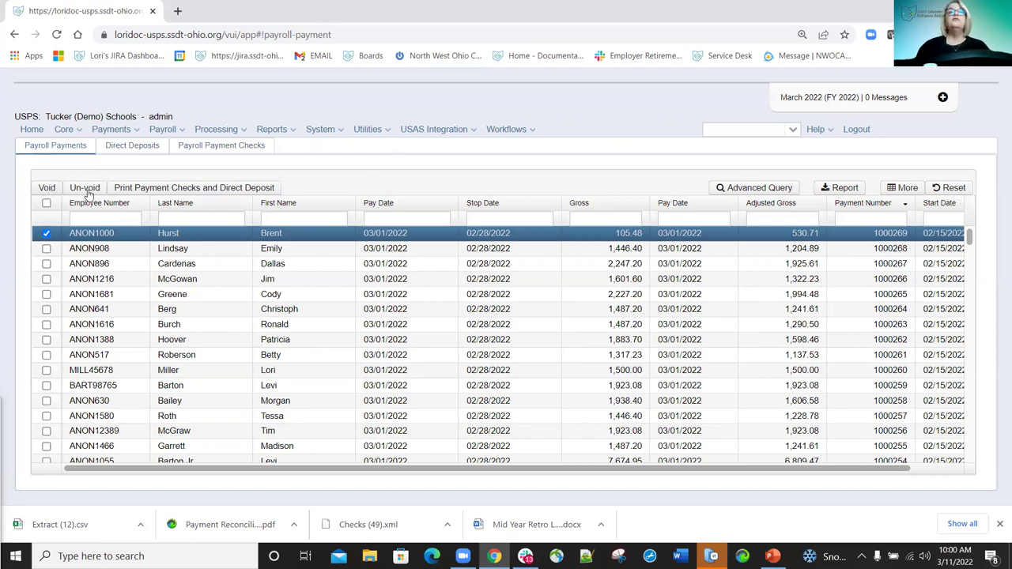
{"action": "left_click", "coordinate": [148, 191]}
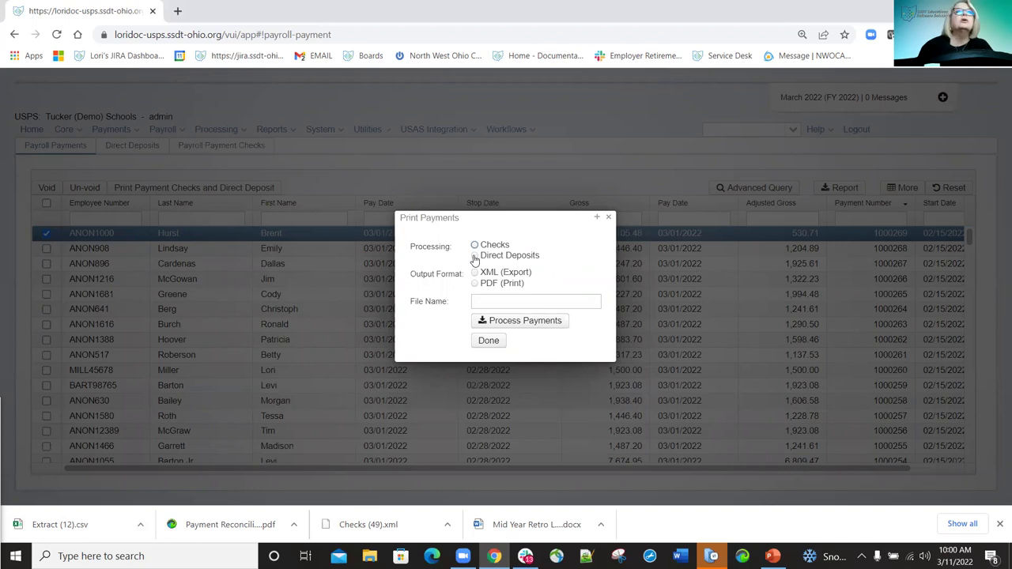
Export direct deposits as XML, save DirectDeposits (10).xml, and close the XML viewer.
{"action": "left_click", "coordinate": [475, 256]}
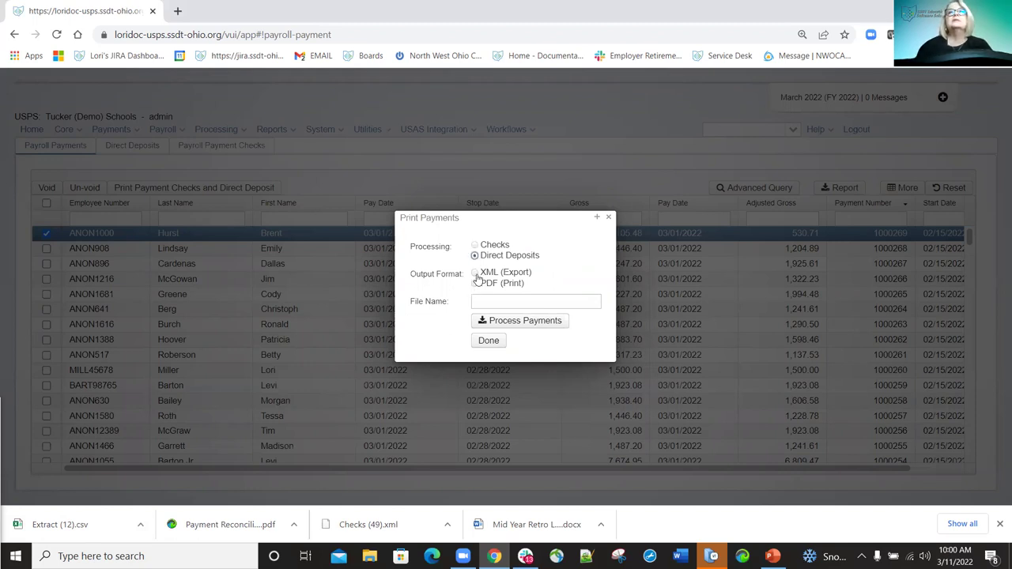
{"action": "left_click", "coordinate": [477, 272]}
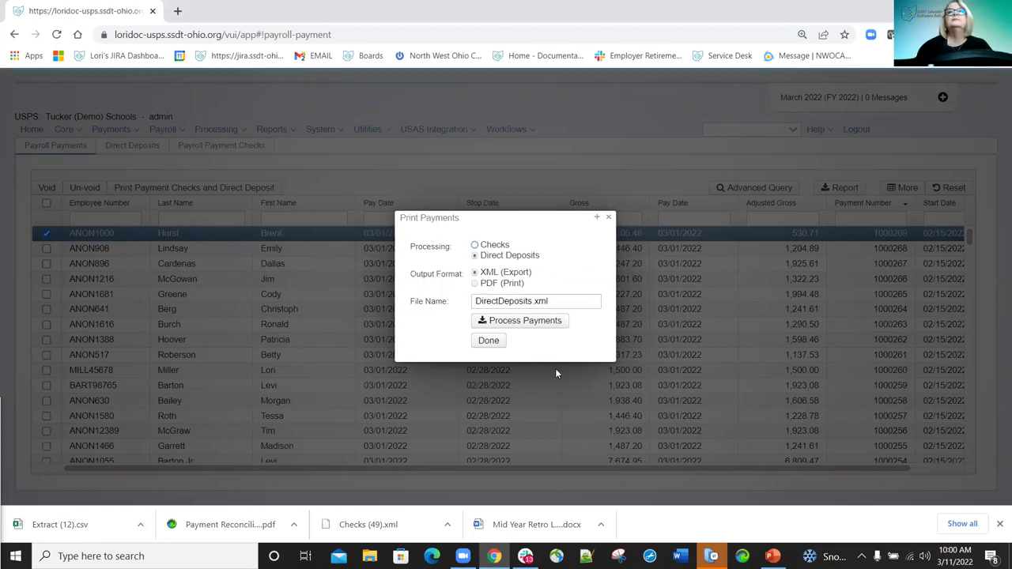
{"action": "left_click", "coordinate": [527, 320]}
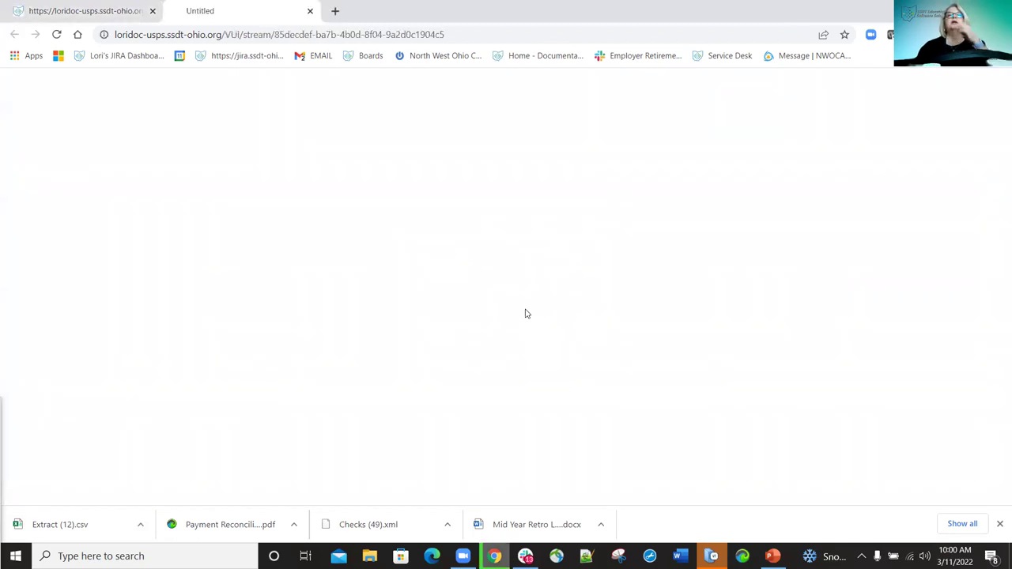
{"action": "left_click", "coordinate": [393, 293]}
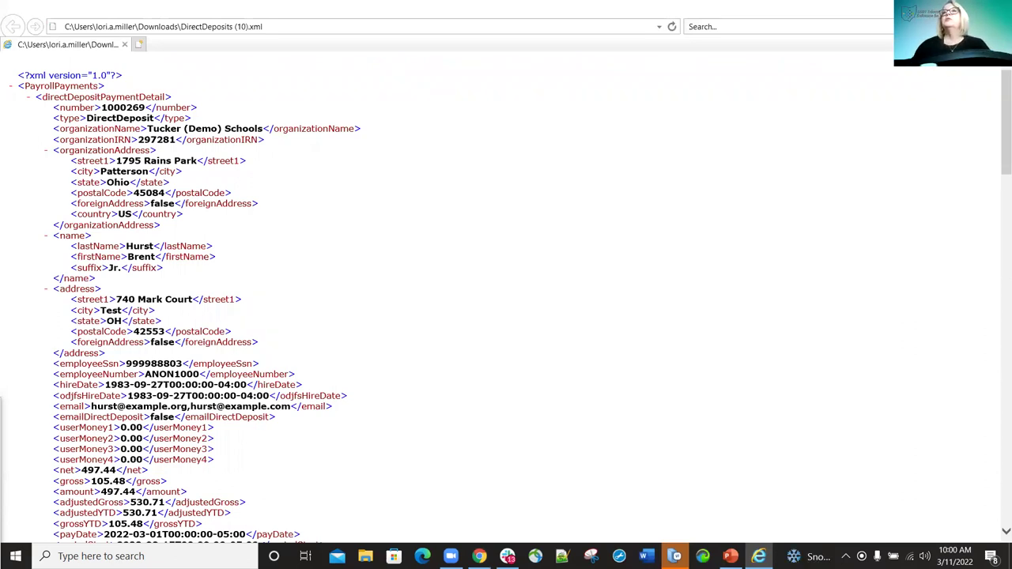
{"action": "key", "text": "alt+F4"}
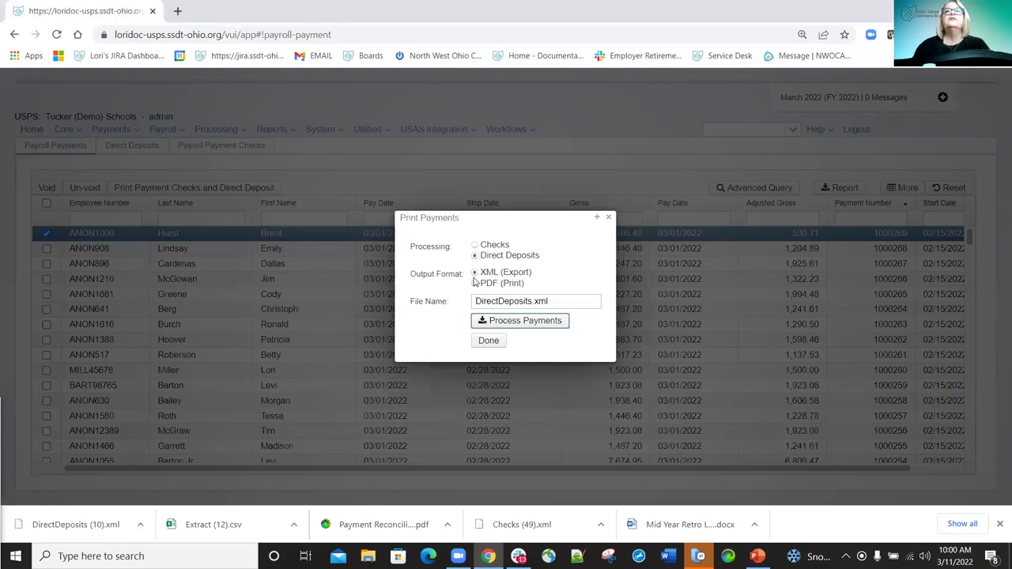
Generate the direct deposit PDF, save DirectDeposits (71).pdf, then close the preview and Print Payments dialog.
{"action": "left_click", "coordinate": [475, 284]}
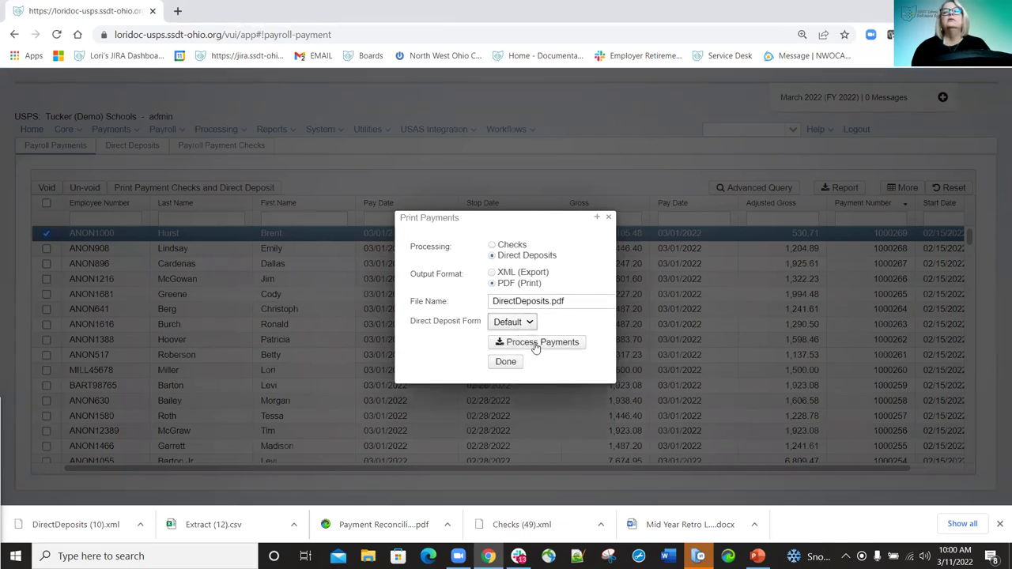
{"action": "left_click", "coordinate": [538, 342]}
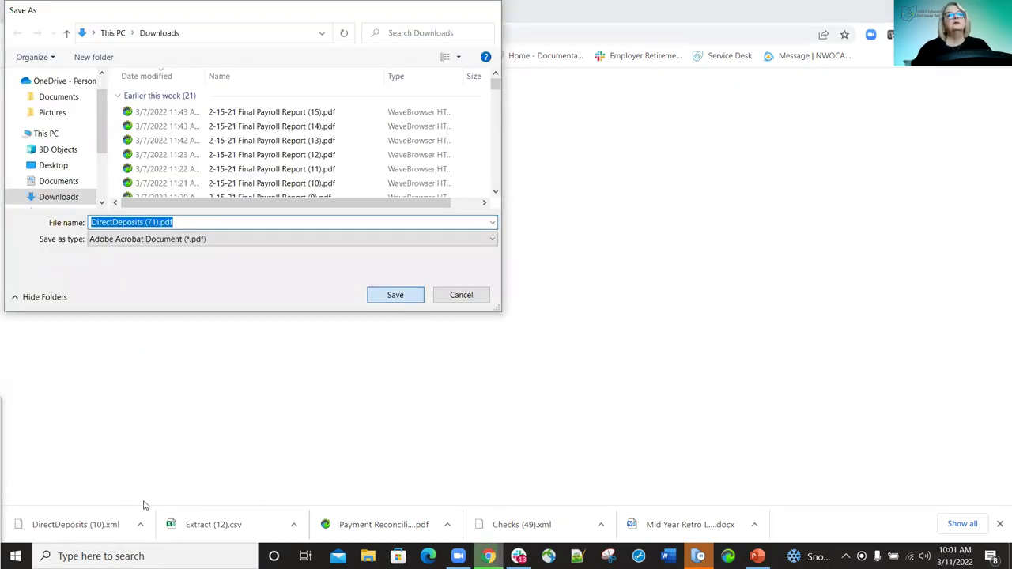
{"action": "key", "text": "Return"}
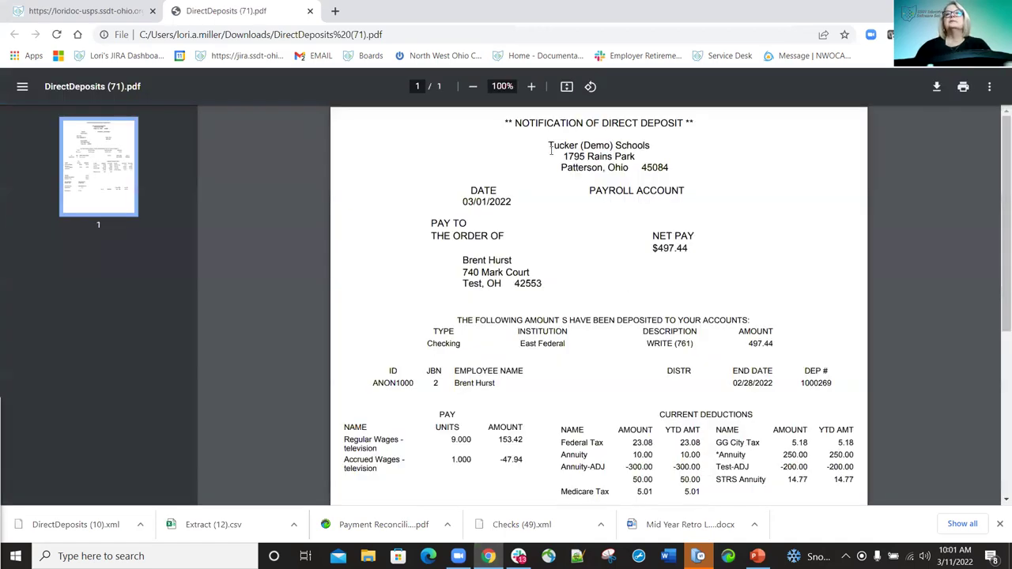
{"action": "left_click", "coordinate": [311, 12]}
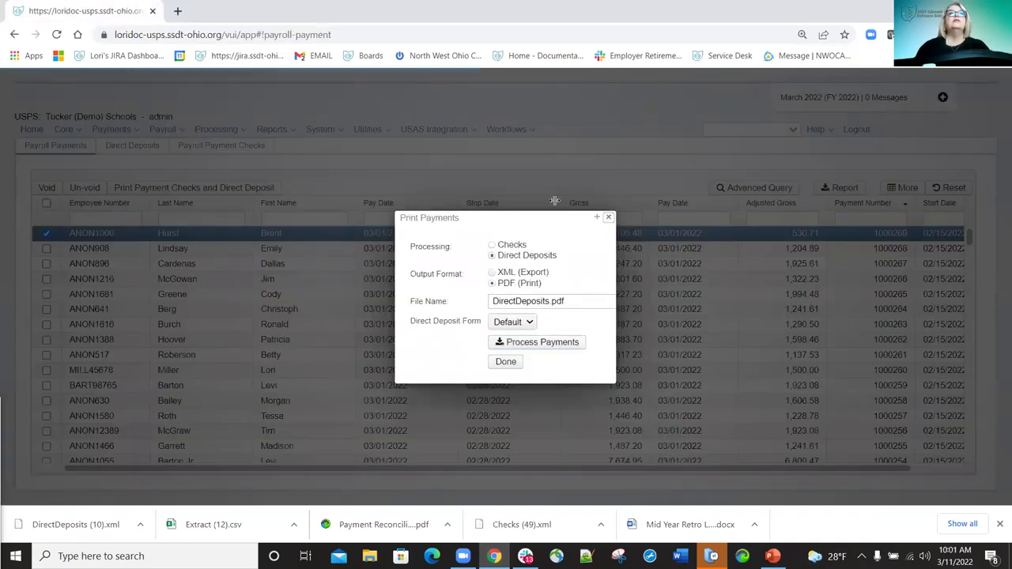
{"action": "left_click", "coordinate": [219, 266]}
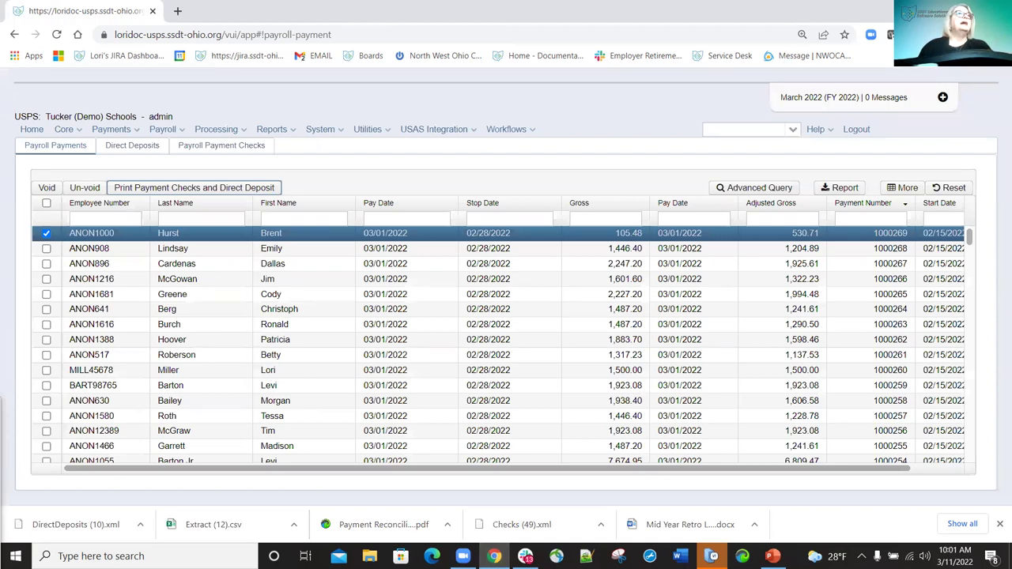
In the Direct Deposits list, select payment 1000268 and start reissuing it as a check.
{"action": "left_click", "coordinate": [141, 149]}
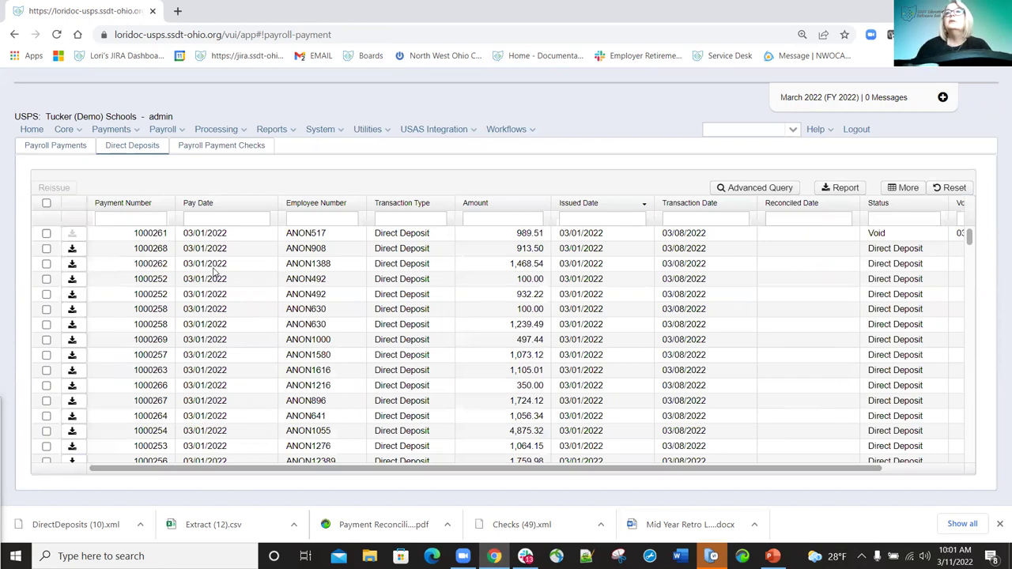
{"action": "left_click", "coordinate": [46, 247]}
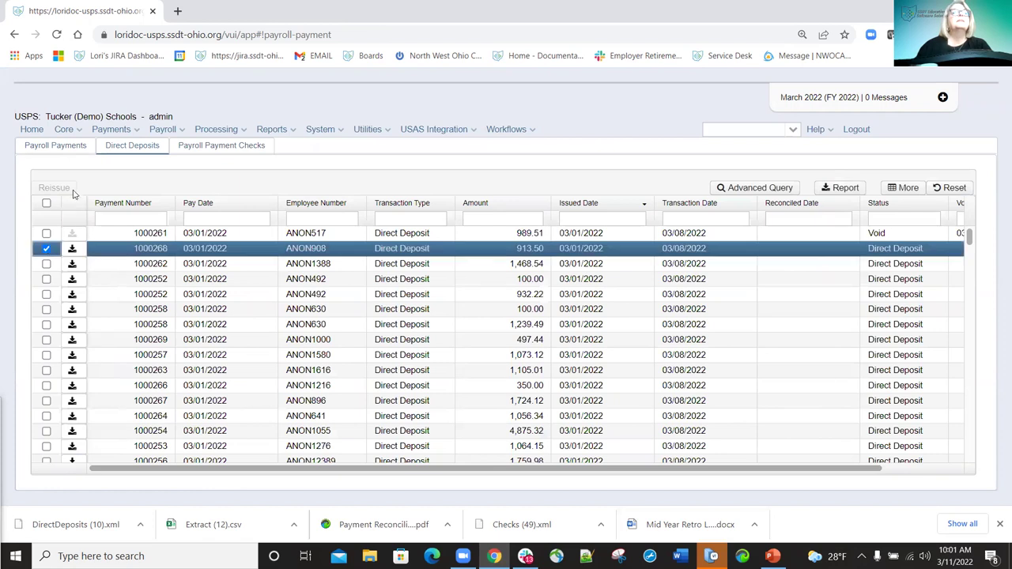
{"action": "left_click", "coordinate": [54, 188]}
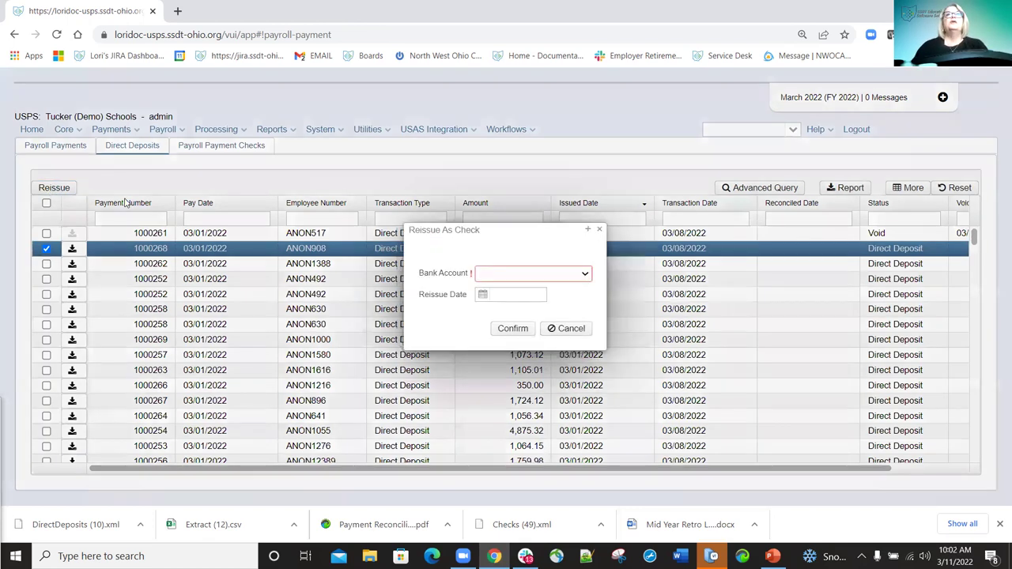
Reissue payment 1000268 as a check from 1 - Default Bank Account, dated 3/11/22.
{"action": "left_click", "coordinate": [589, 276]}
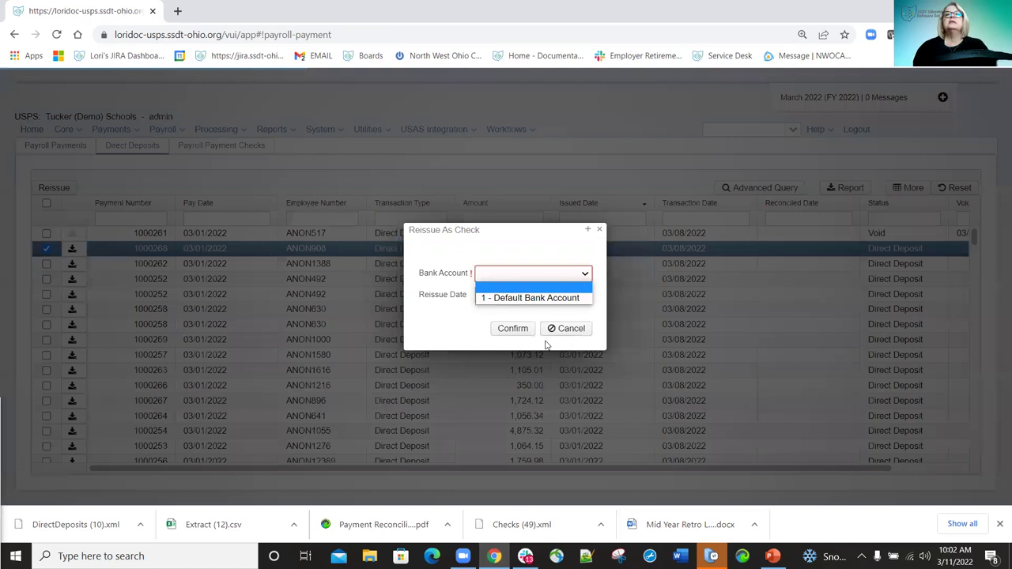
{"action": "key", "text": "Down"}
{"action": "key", "text": "Return"}
{"action": "left_click", "coordinate": [510, 331]}
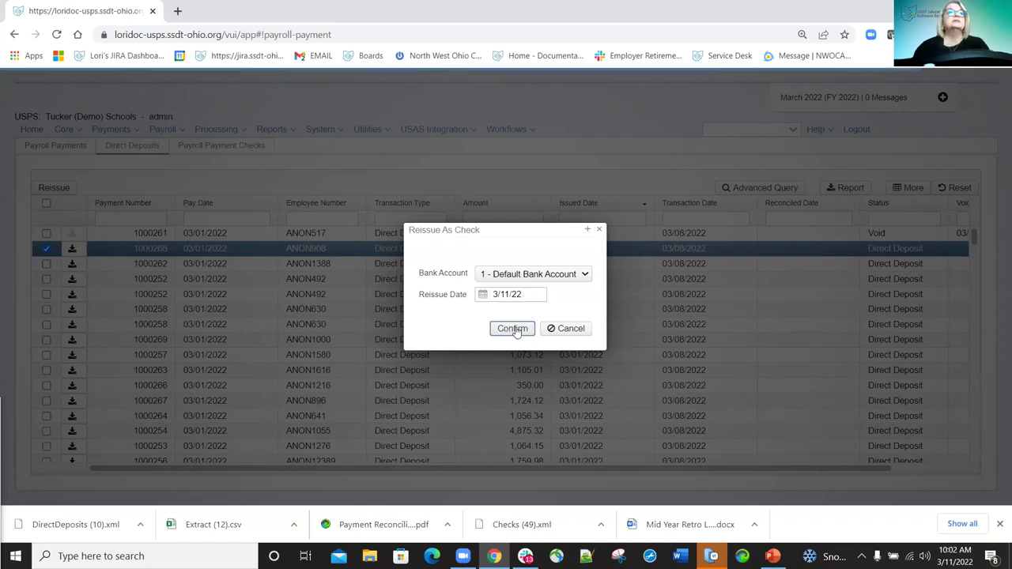
{"action": "left_click", "coordinate": [513, 329]}
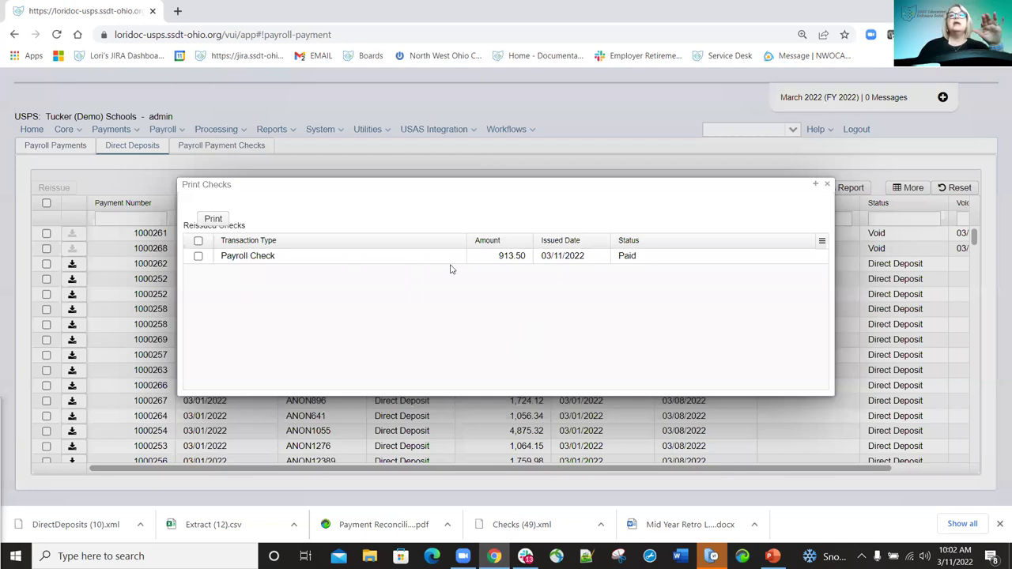
Export the reissued payroll check as Checks (50).xml and close the Print Checks dialogs.
{"action": "left_click", "coordinate": [198, 256]}
{"action": "left_click", "coordinate": [199, 256]}
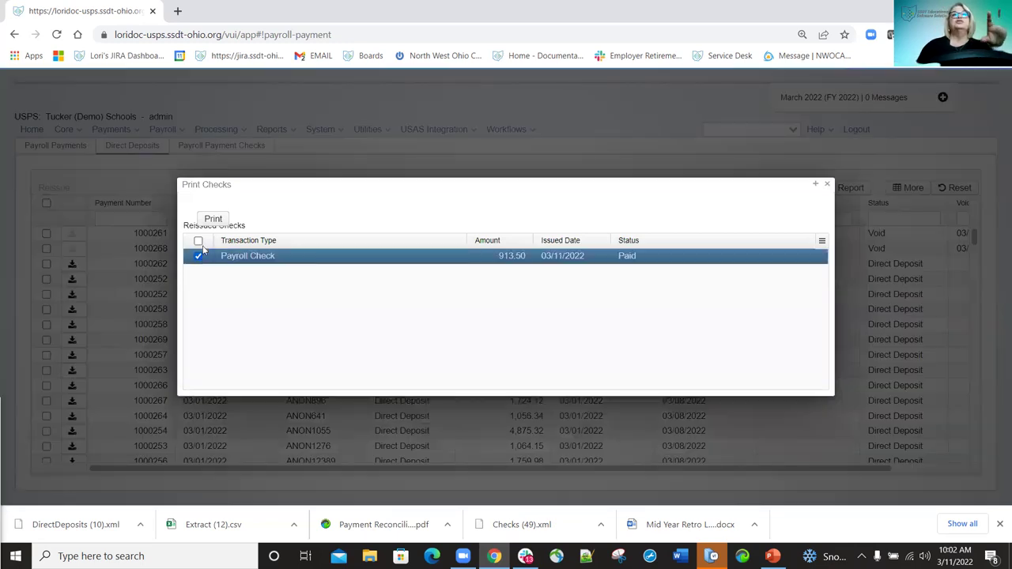
{"action": "left_click", "coordinate": [220, 222]}
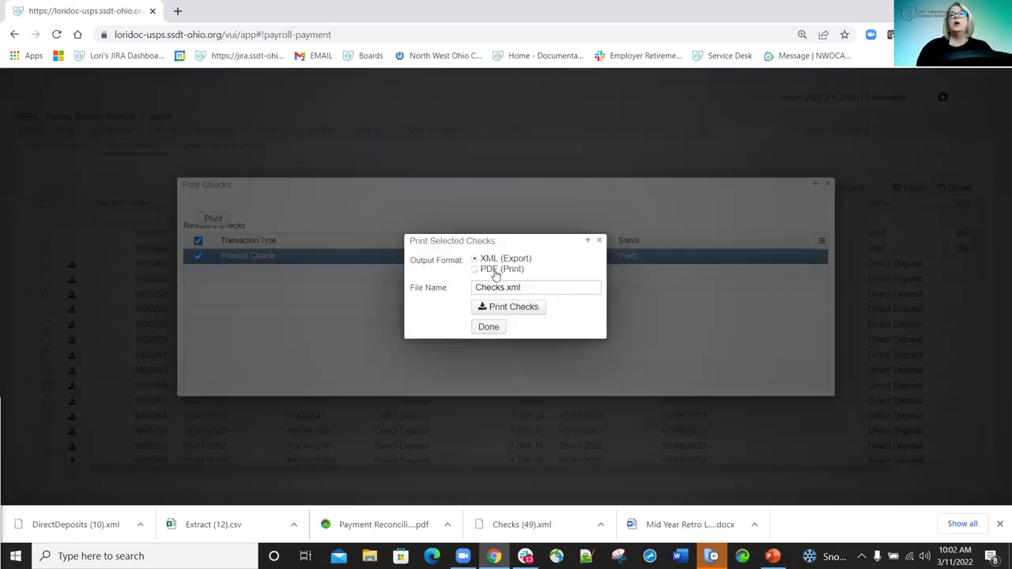
{"action": "left_click", "coordinate": [515, 306]}
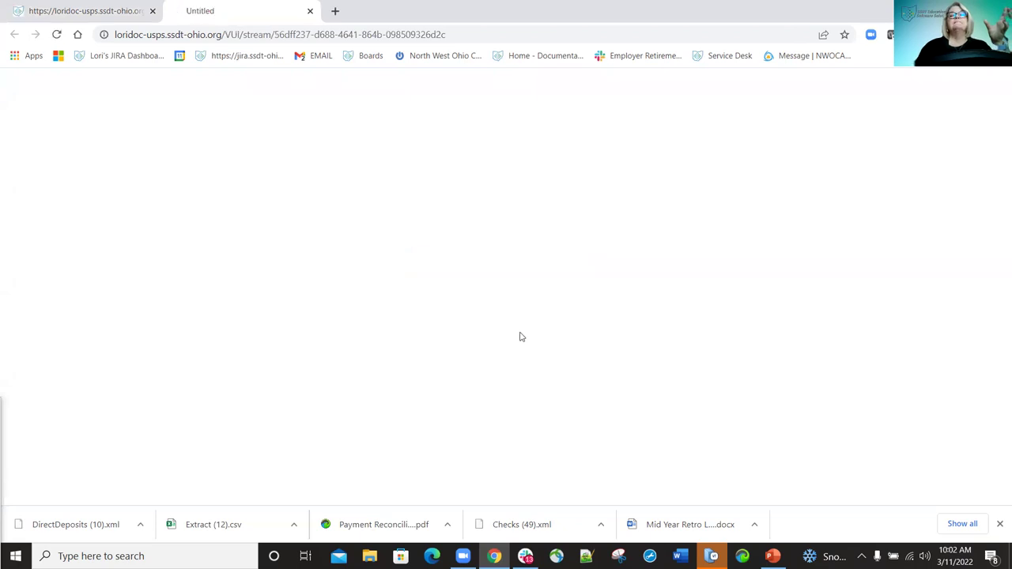
{"action": "left_click", "coordinate": [400, 298]}
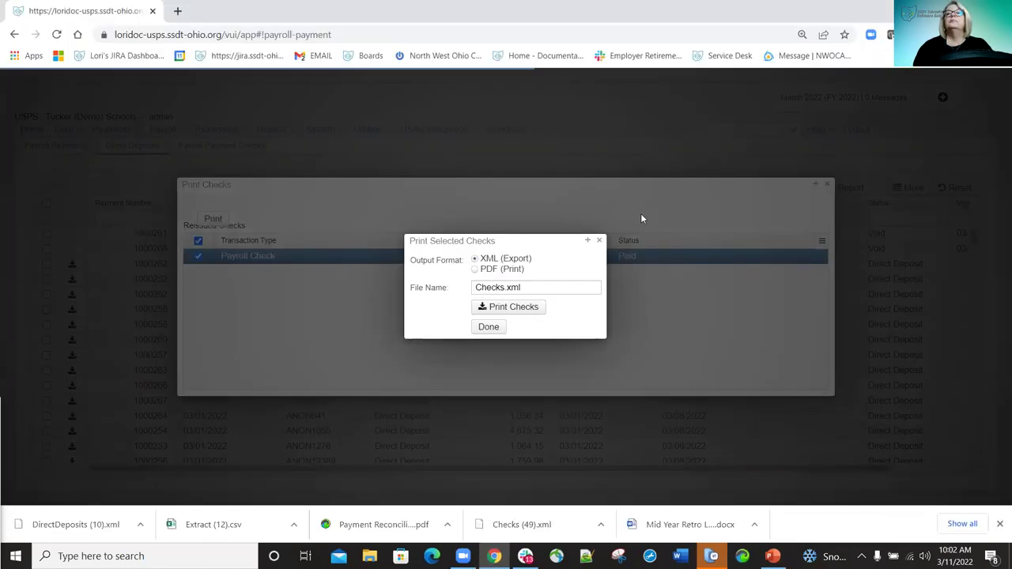
{"action": "left_click", "coordinate": [598, 241]}
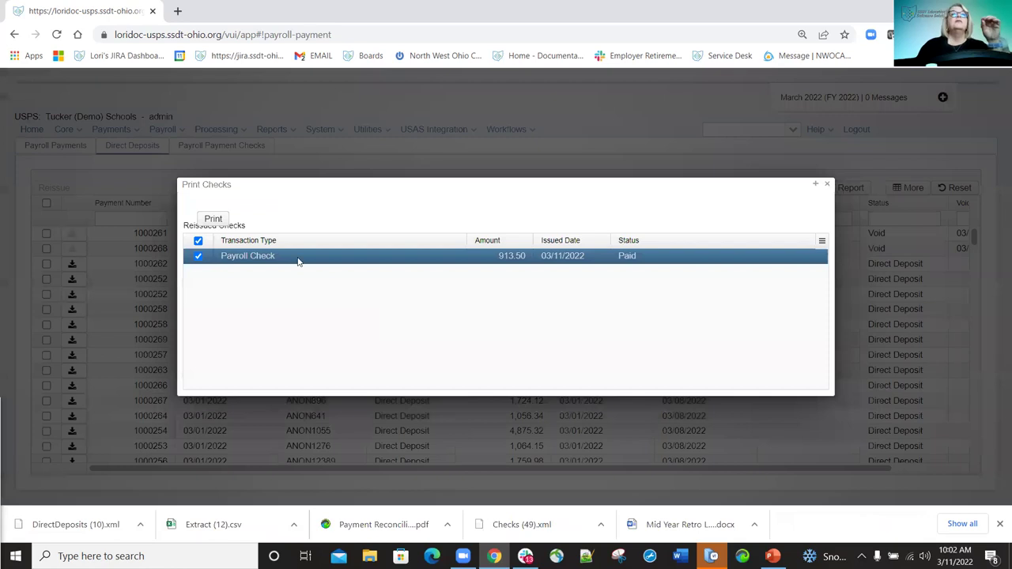
{"action": "left_click", "coordinate": [826, 184]}
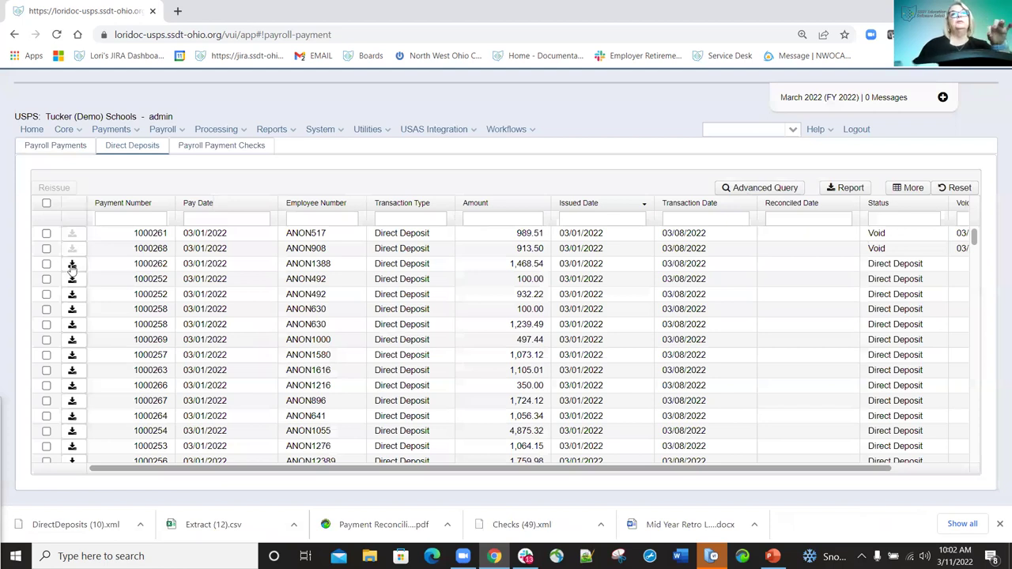
Generate and save ACH_1000262_ReSubmission.txt for payment 1000262, then open it in Notepad.
{"action": "left_click", "coordinate": [72, 265]}
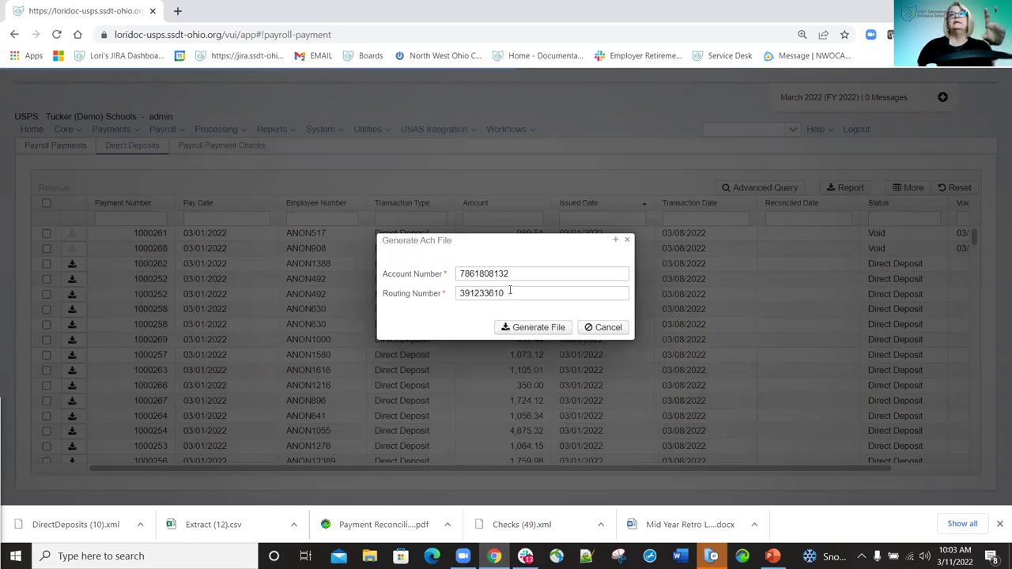
{"action": "left_click", "coordinate": [534, 330]}
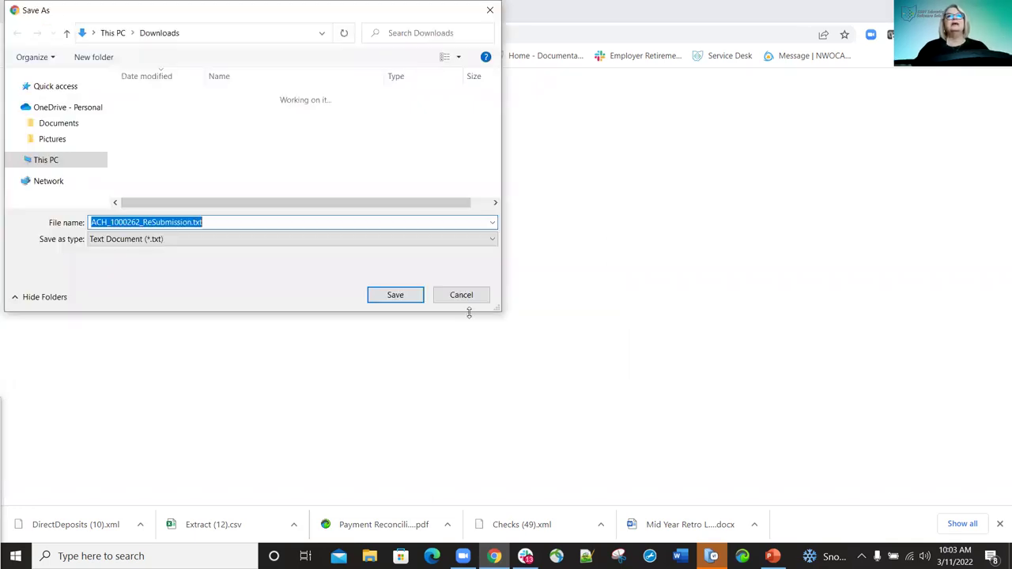
{"action": "left_click", "coordinate": [388, 296]}
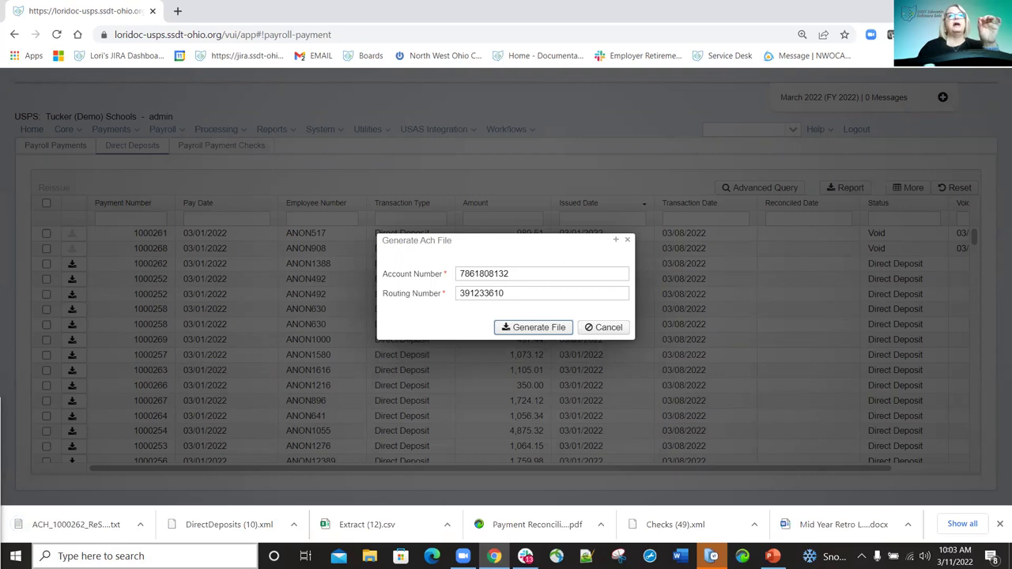
{"action": "left_click", "coordinate": [81, 526]}
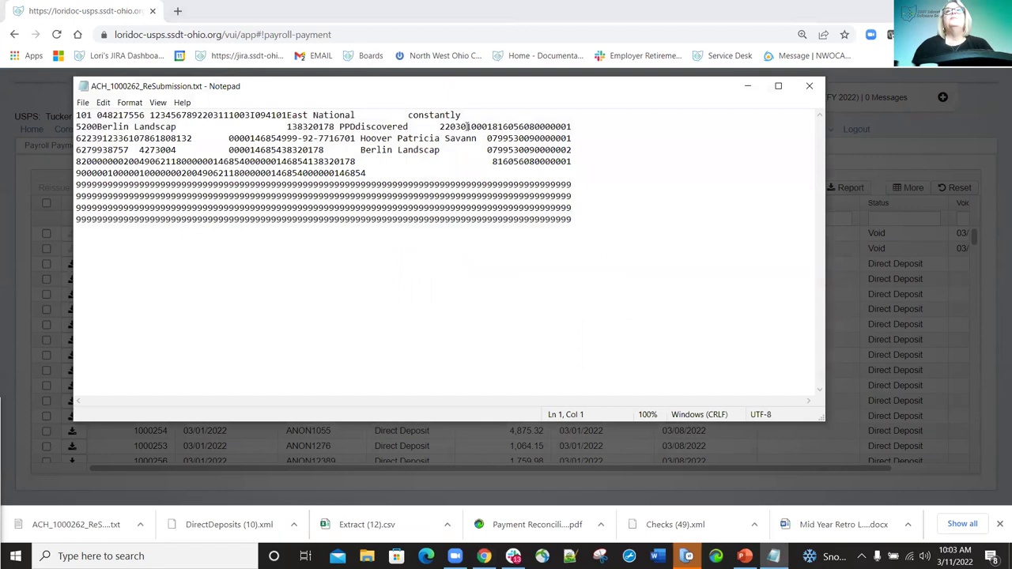
{"action": "left_click", "coordinate": [468, 127]}
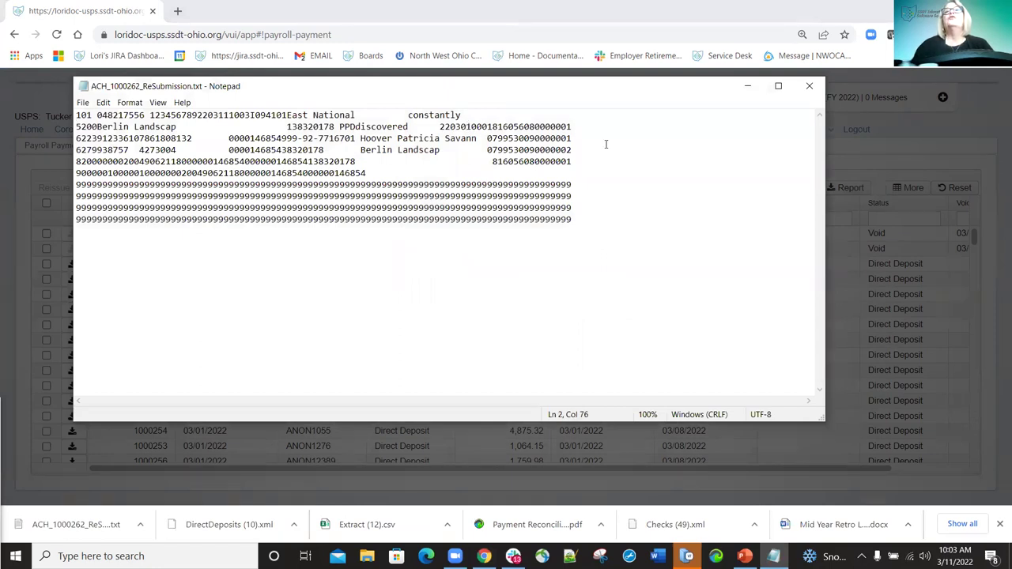
{"action": "key", "text": "Down"}
{"action": "key", "text": "Down"}
{"action": "key", "text": "End"}
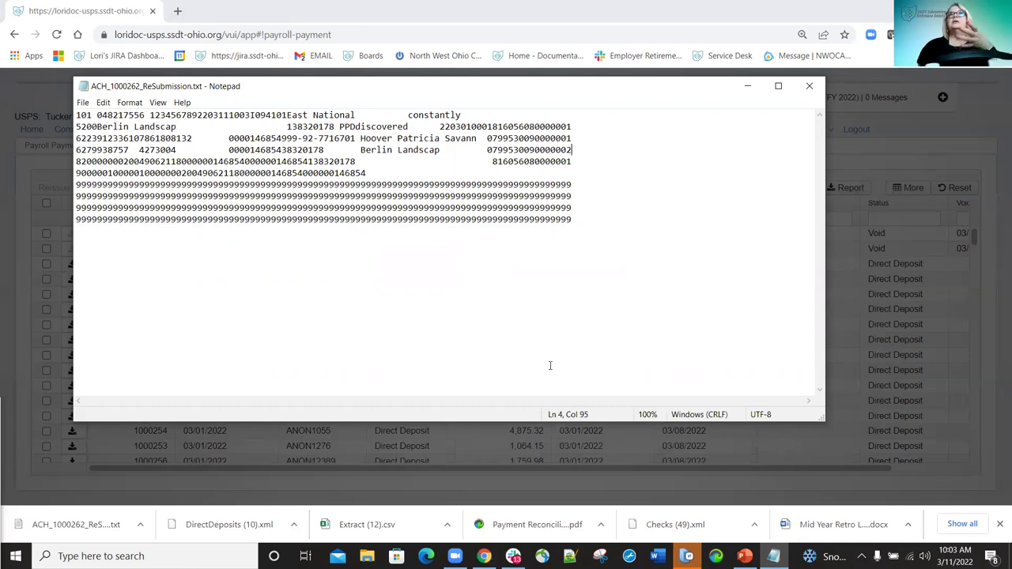
Close Notepad and the Generate Ach File dialog, then view reissued check 900484 under Payroll Payment Checks.
{"action": "left_click", "coordinate": [808, 90]}
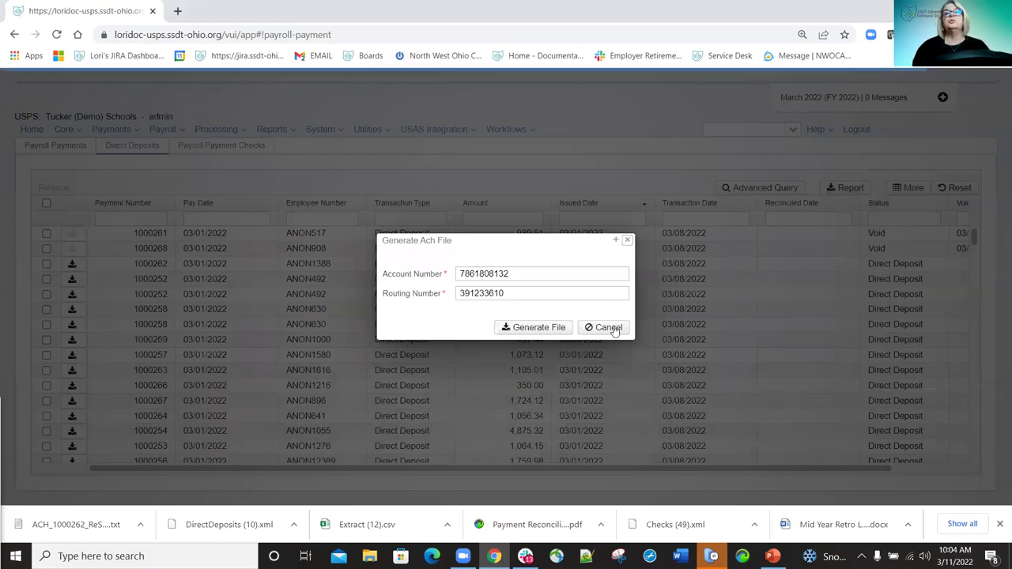
{"action": "left_click", "coordinate": [627, 239]}
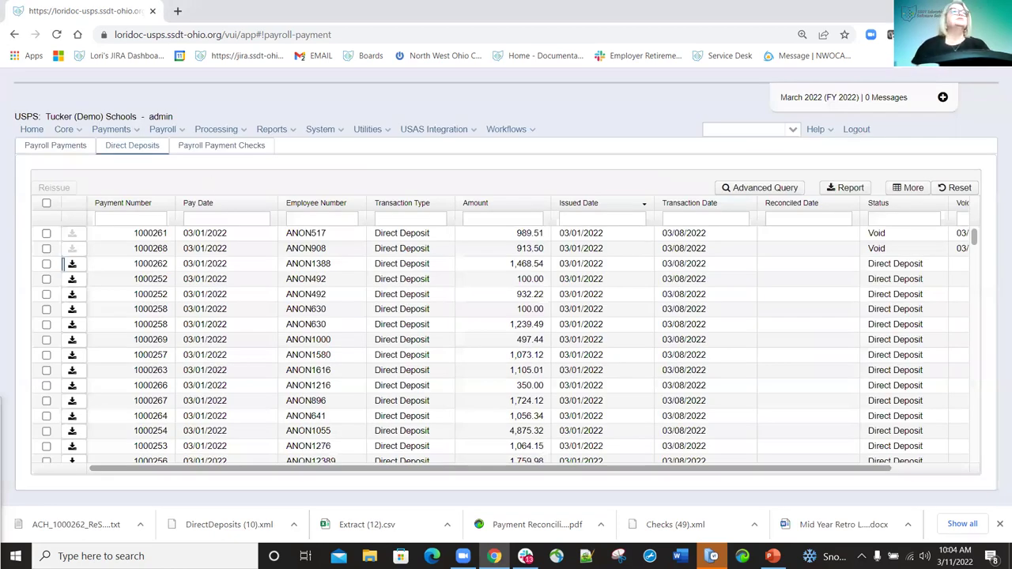
{"action": "left_click", "coordinate": [215, 147]}
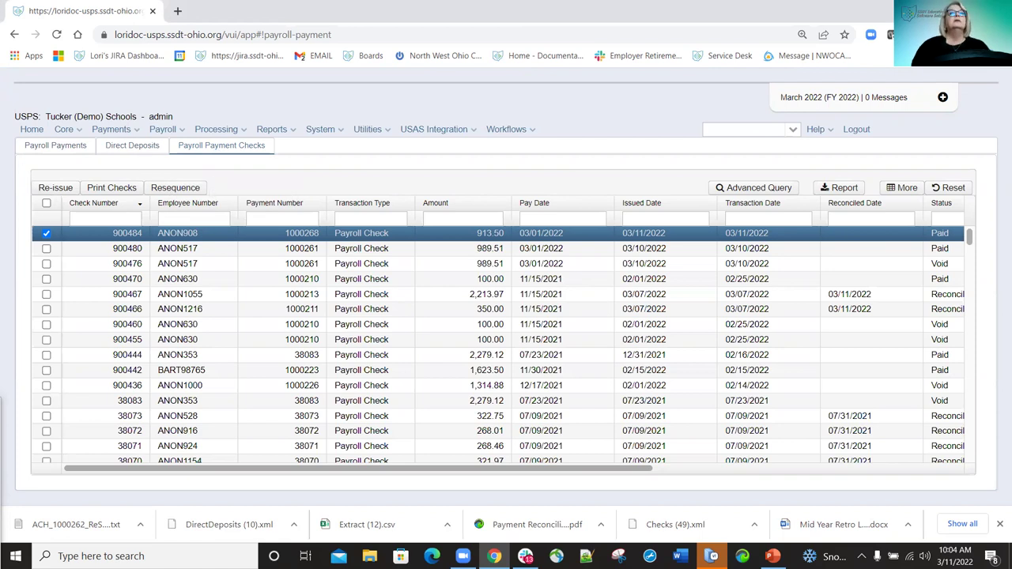
{"action": "left_click", "coordinate": [139, 130]}
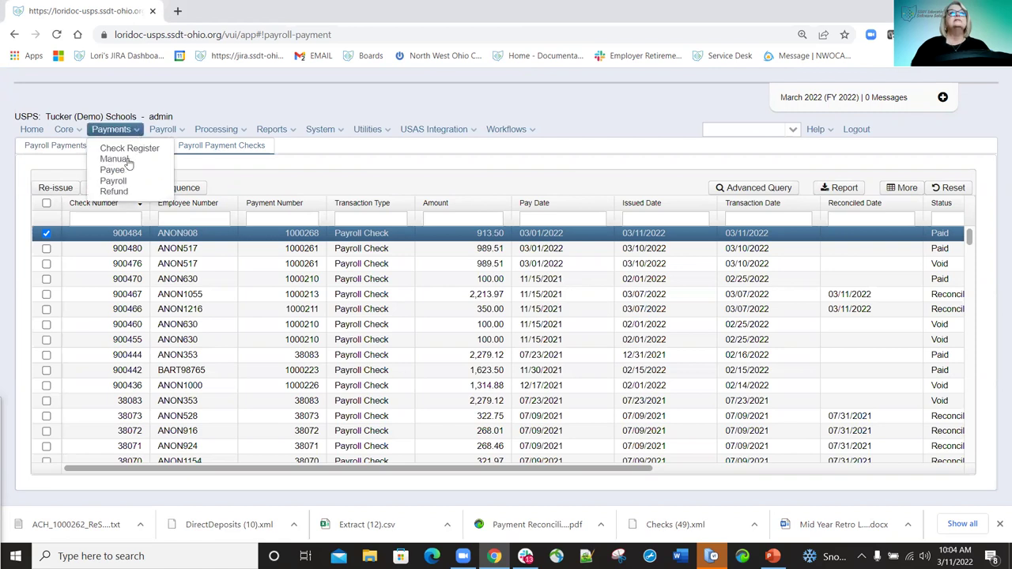
Show the Refund Payments list and select payment 1000230.
{"action": "left_click", "coordinate": [116, 192]}
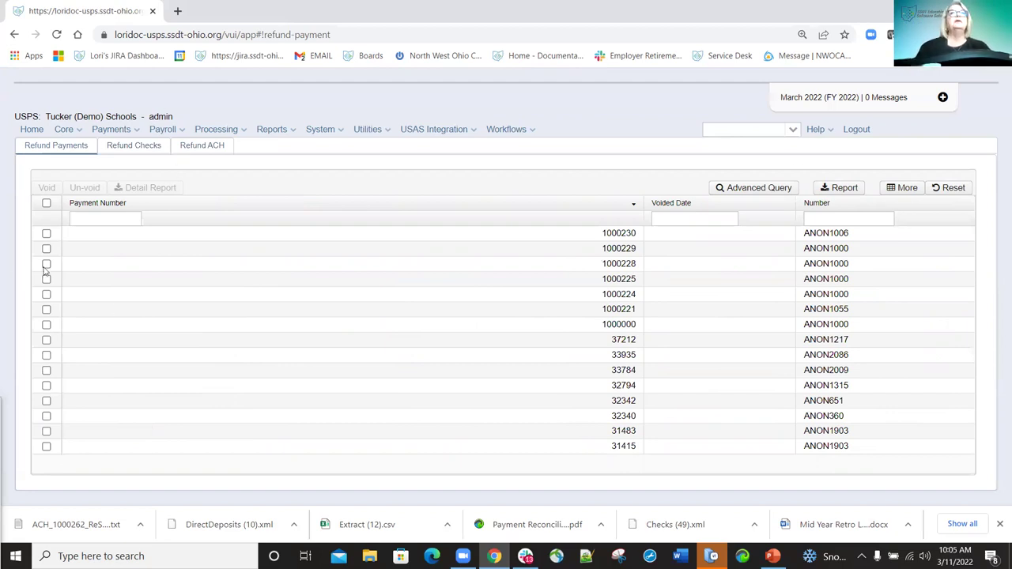
{"action": "left_click", "coordinate": [46, 234]}
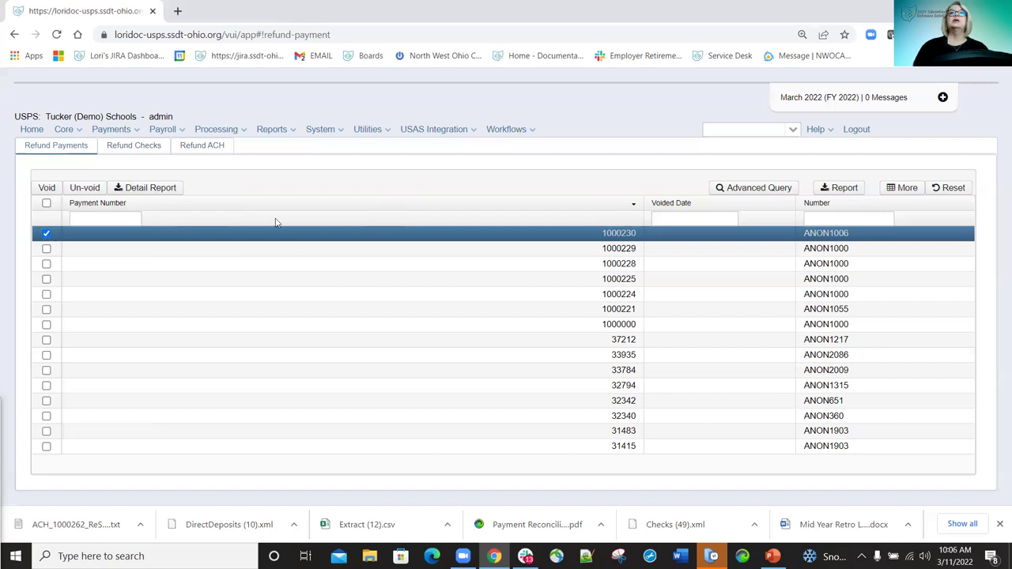
{"action": "left_click", "coordinate": [154, 190]}
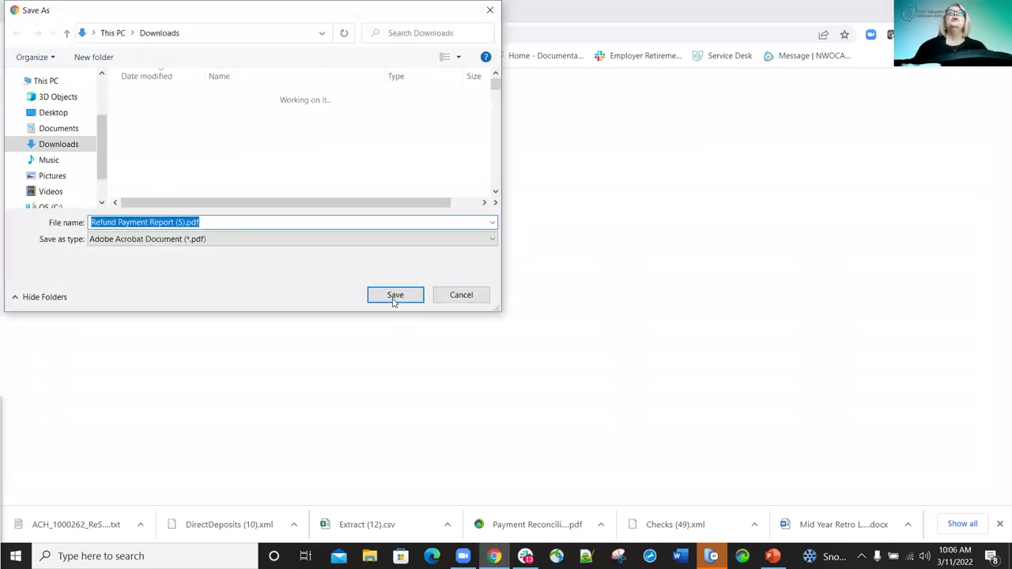
{"action": "left_click", "coordinate": [395, 296]}
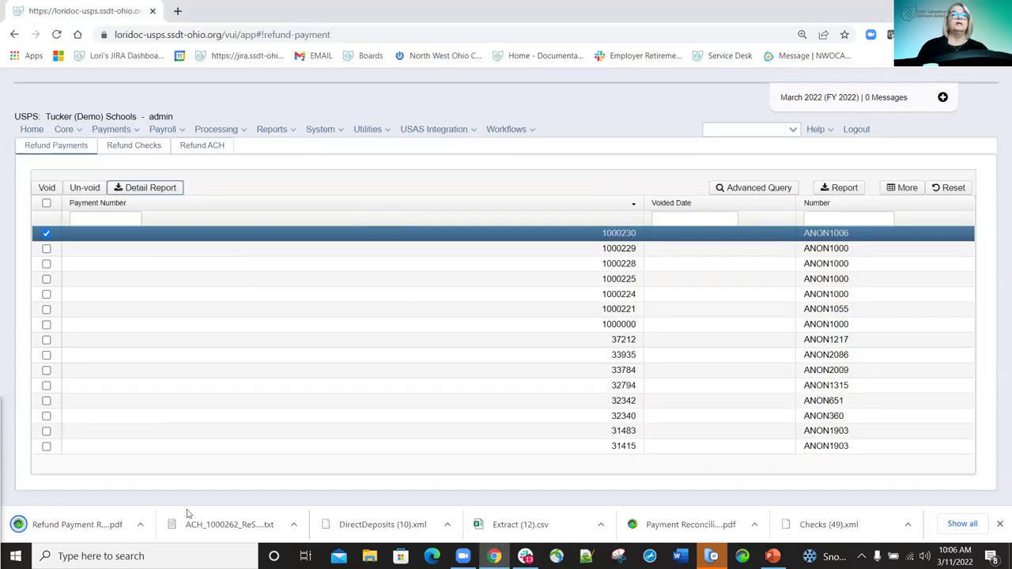
{"action": "left_click", "coordinate": [83, 525]}
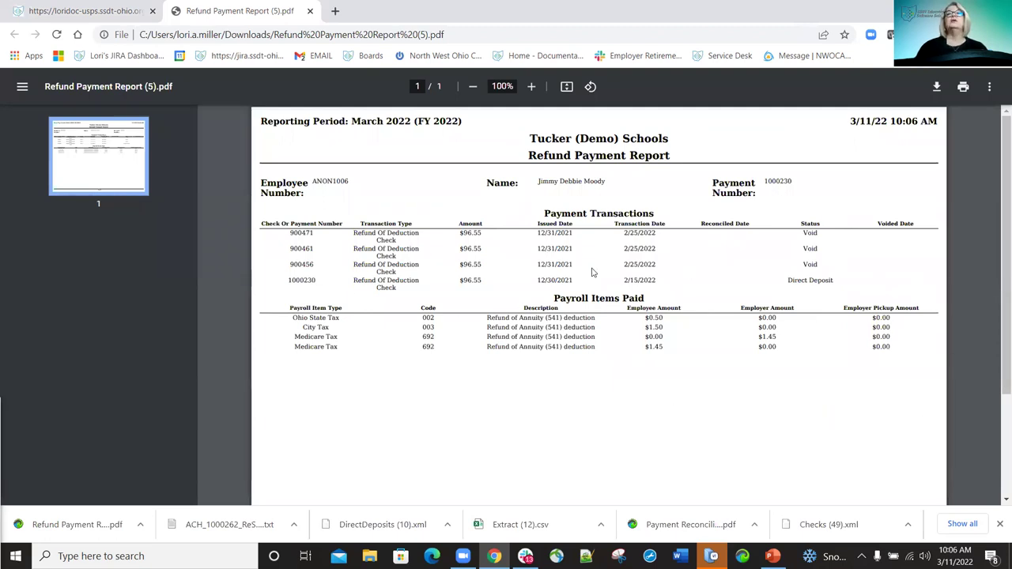
{"action": "left_click", "coordinate": [310, 12]}
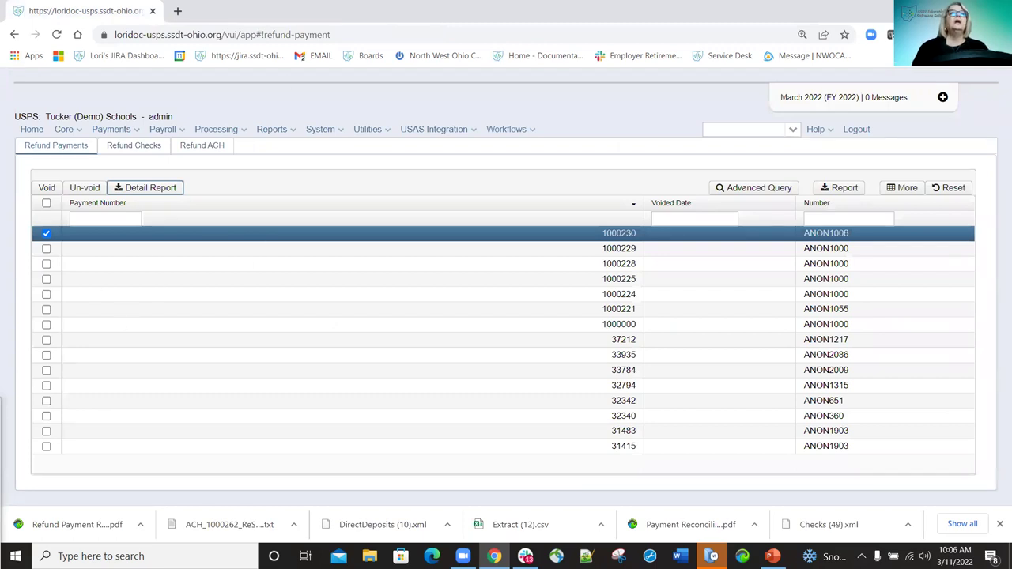
Reissue ACH refund payment 1000230 as a check from the default bank account, dated 3/11/22.
{"action": "left_click", "coordinate": [142, 150]}
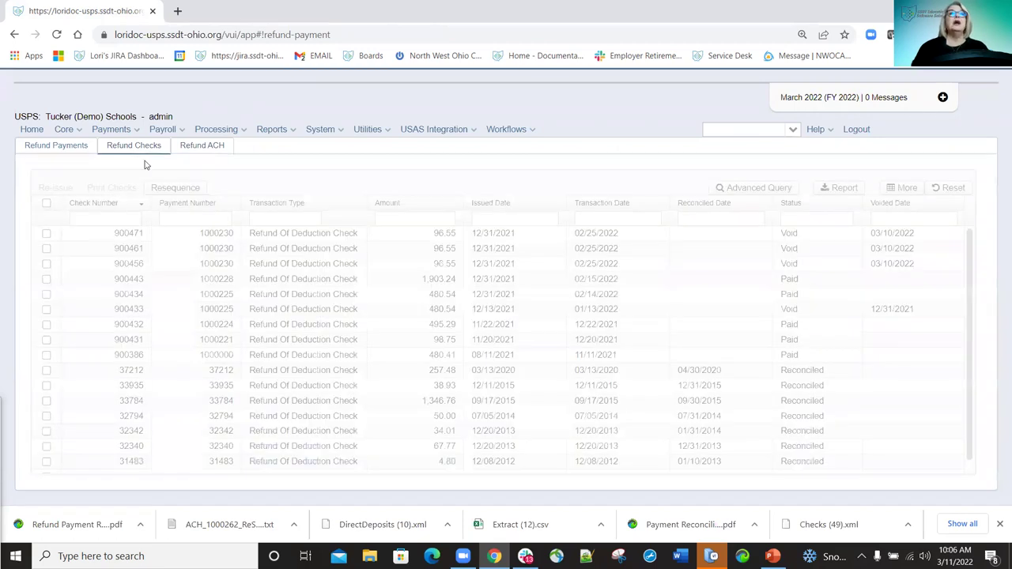
{"action": "left_click", "coordinate": [46, 234]}
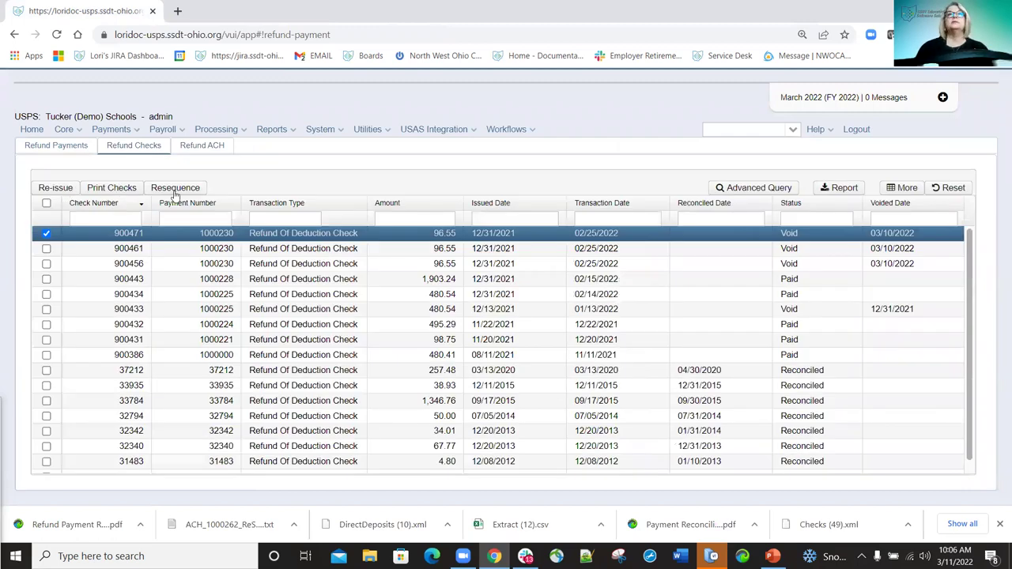
{"action": "left_click", "coordinate": [210, 150]}
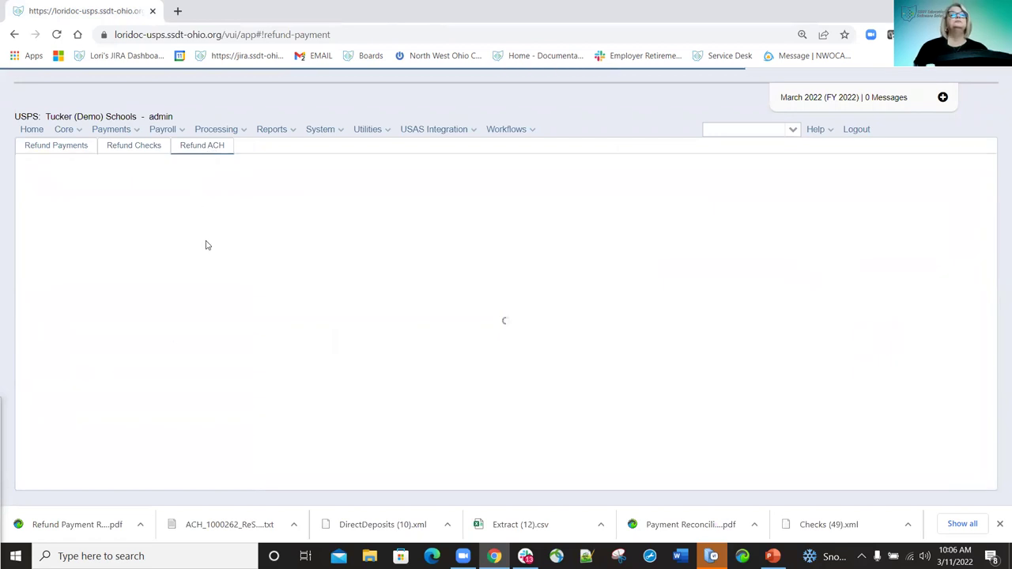
{"action": "left_click", "coordinate": [47, 234]}
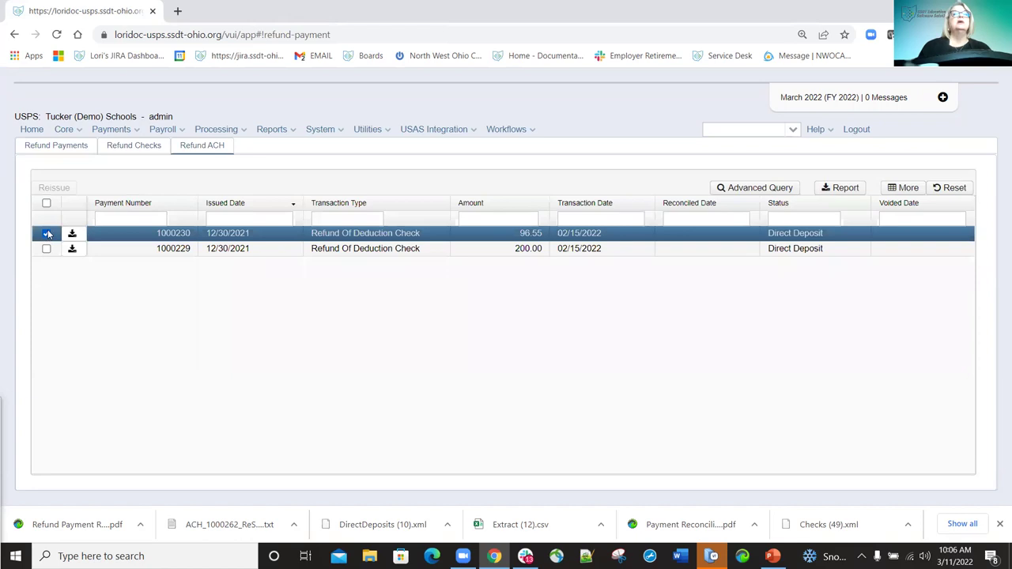
{"action": "left_click", "coordinate": [54, 188]}
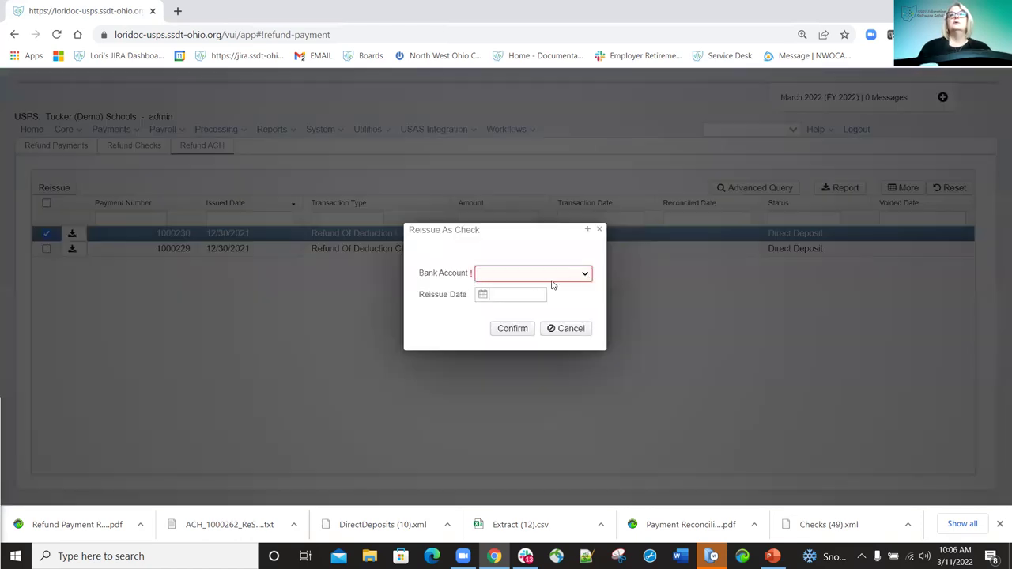
{"action": "left_click", "coordinate": [484, 295]}
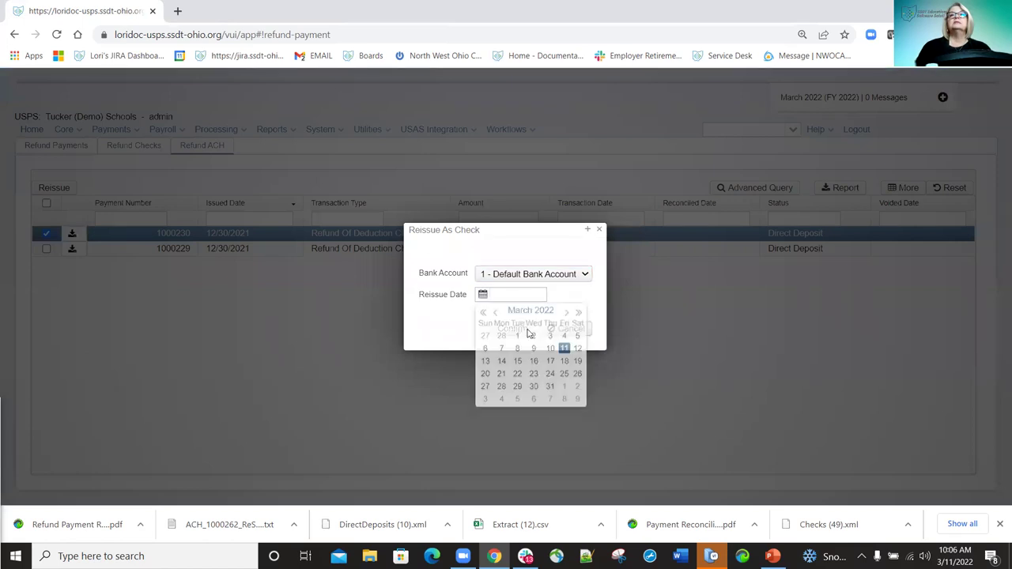
{"action": "left_click", "coordinate": [506, 332]}
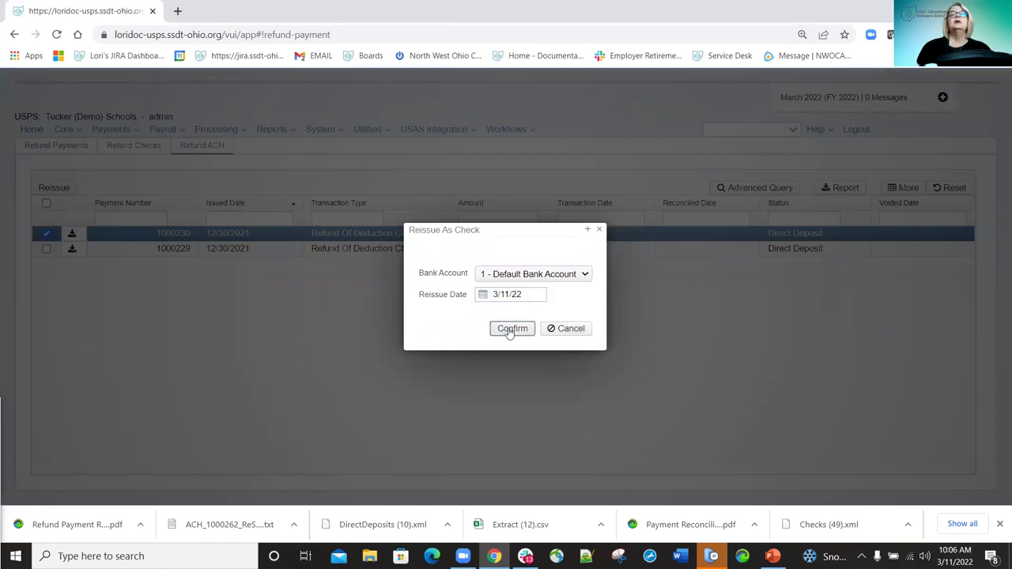
{"action": "left_click", "coordinate": [508, 332]}
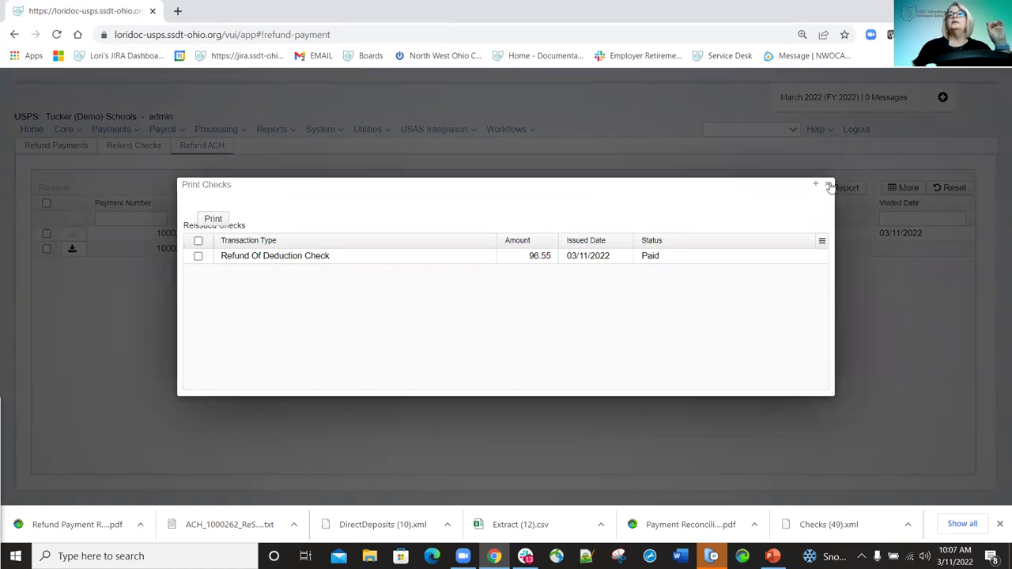
{"action": "left_click", "coordinate": [827, 186]}
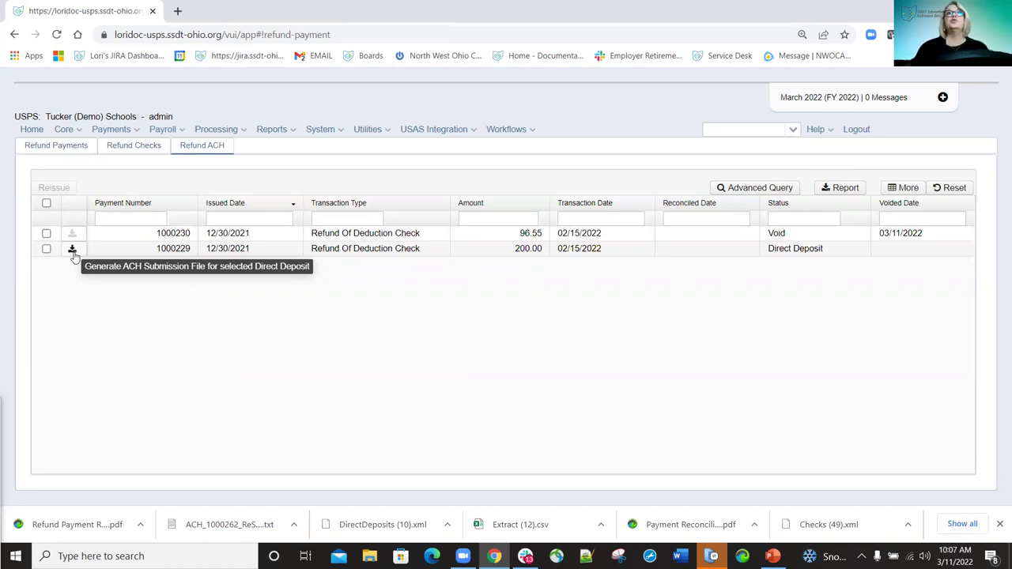
Look through the Payments menu, close it, and bring up the System menu.
{"action": "left_click", "coordinate": [139, 132]}
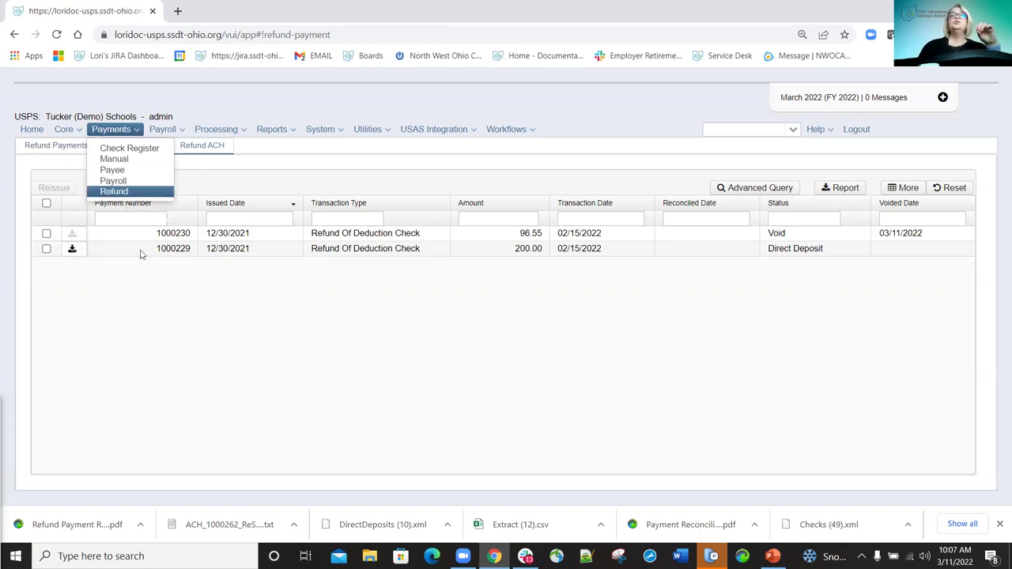
{"action": "left_click", "coordinate": [324, 414]}
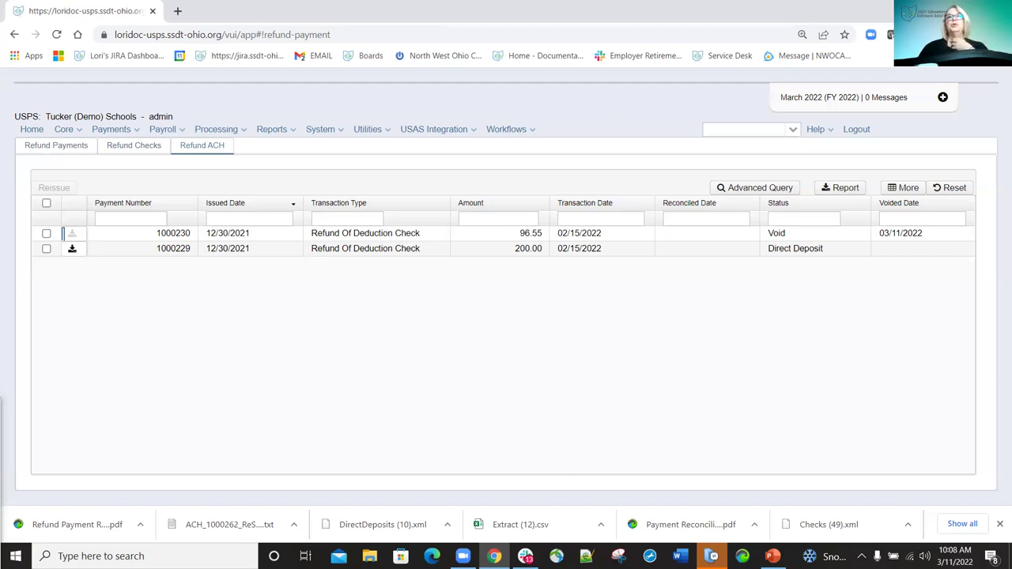
{"action": "left_click", "coordinate": [328, 130]}
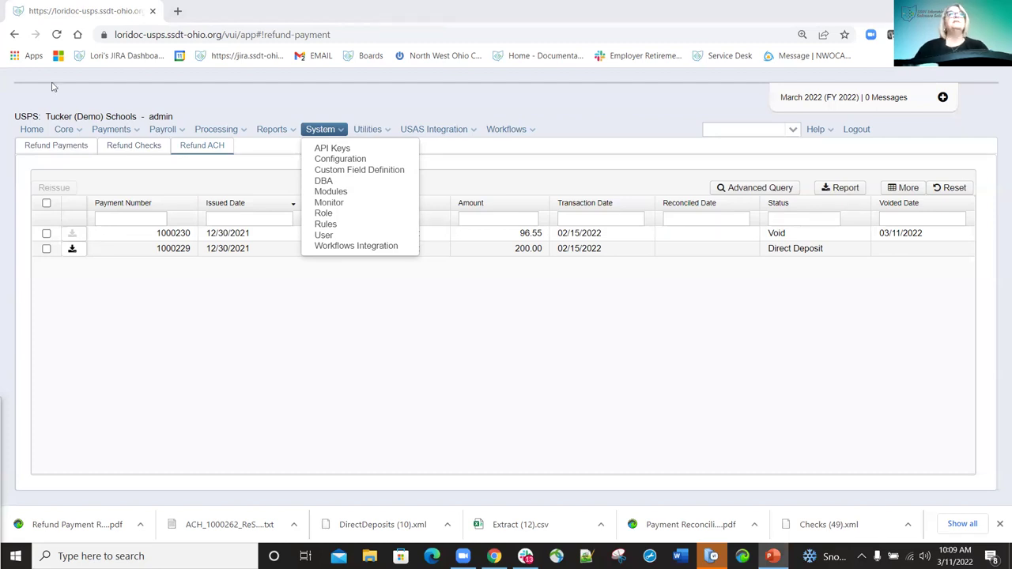
Open System > Modules to see module IDs, versions and install status.
{"action": "left_click", "coordinate": [338, 195]}
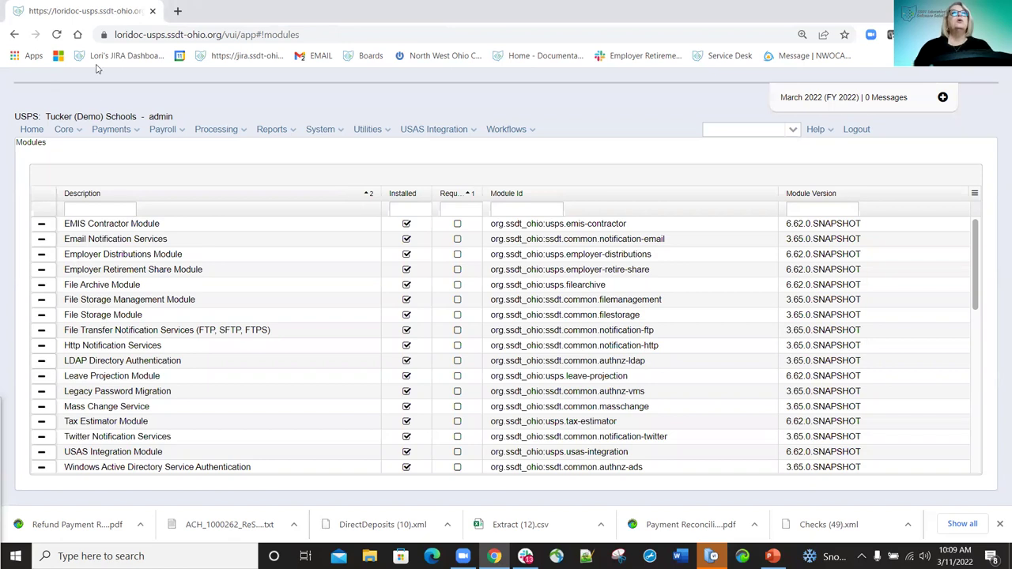
Reload Modules and uninstall EMIS Contractor, Email Notification, employer distribution, File Archive and File Storage modules.
{"action": "left_click", "coordinate": [53, 35]}
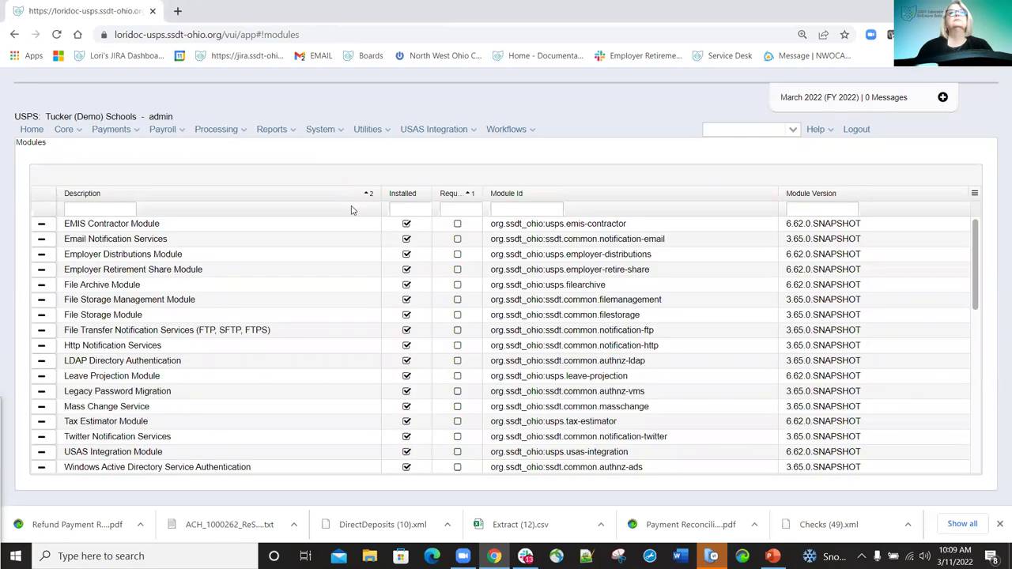
{"action": "left_click", "coordinate": [41, 225]}
{"action": "left_click", "coordinate": [41, 265]}
{"action": "left_click", "coordinate": [41, 280]}
{"action": "left_click", "coordinate": [42, 323]}
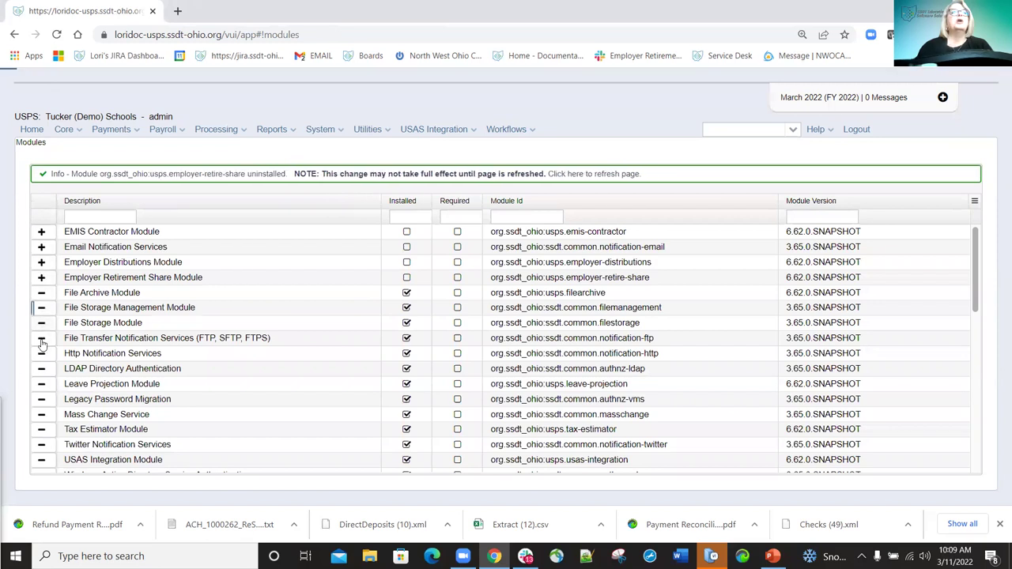
{"action": "left_click", "coordinate": [41, 384]}
{"action": "left_click", "coordinate": [41, 399]}
Uninstall the file transfer, LDAP, Twitter Notification, USAS Integration and Workflows modules.
{"action": "left_click", "coordinate": [41, 414]}
{"action": "left_click", "coordinate": [41, 429]}
{"action": "left_click", "coordinate": [41, 444]}
{"action": "left_click", "coordinate": [41, 459]}
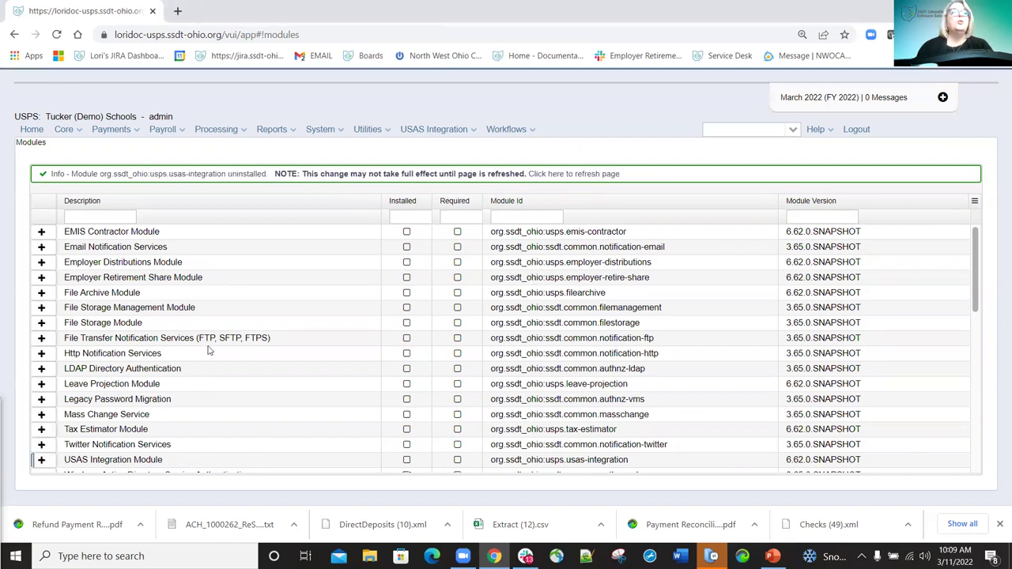
{"action": "scroll", "coordinate": [45, 391], "scroll_direction": "down", "scroll_amount": 1}
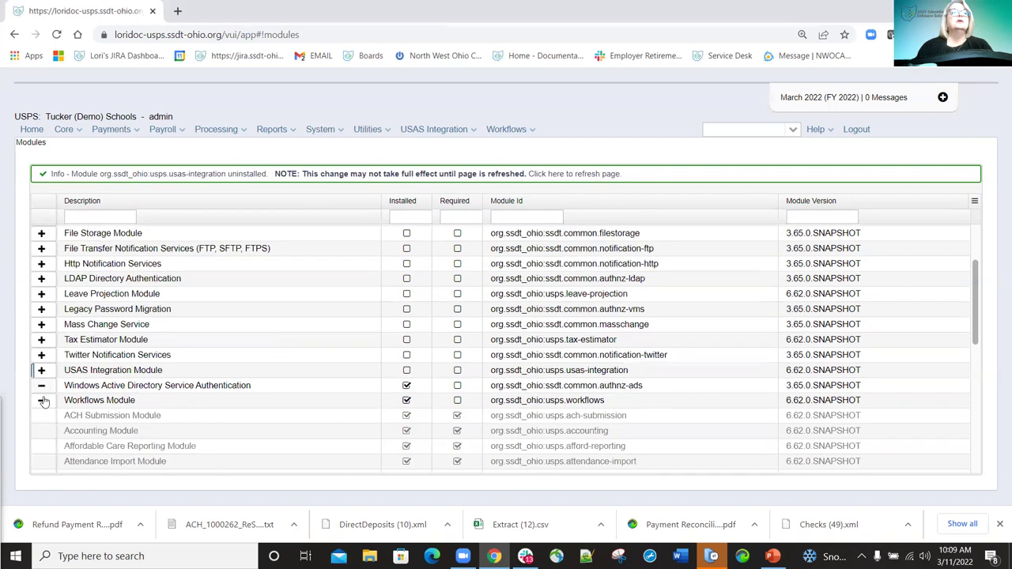
{"action": "left_click", "coordinate": [42, 400]}
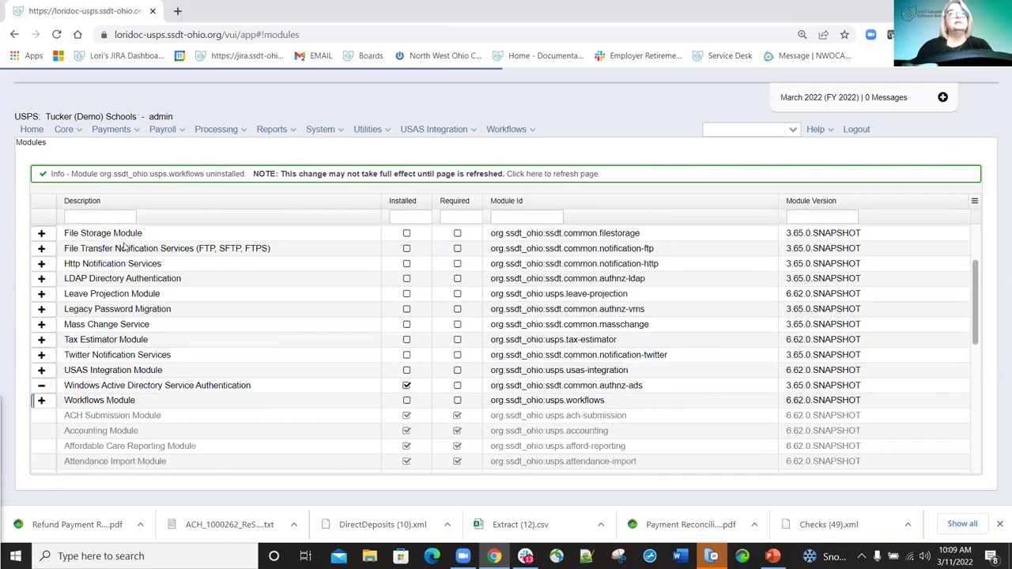
{"action": "scroll", "coordinate": [434, 197], "scroll_direction": "up", "scroll_amount": 1}
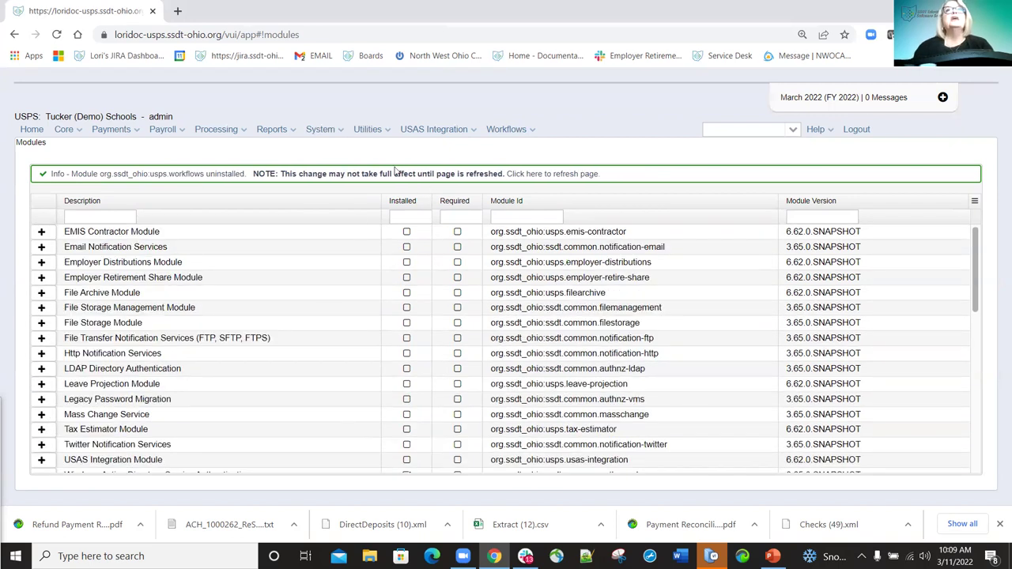
Reload so the removals apply, check Core > Emis Entry, then return to System > Modules.
{"action": "left_click", "coordinate": [59, 34]}
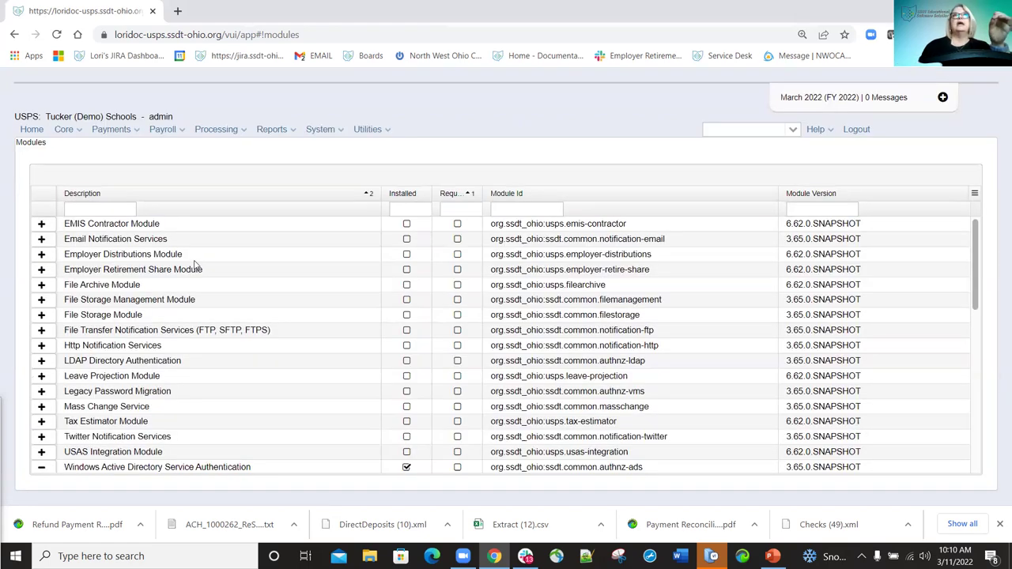
{"action": "left_click", "coordinate": [74, 134]}
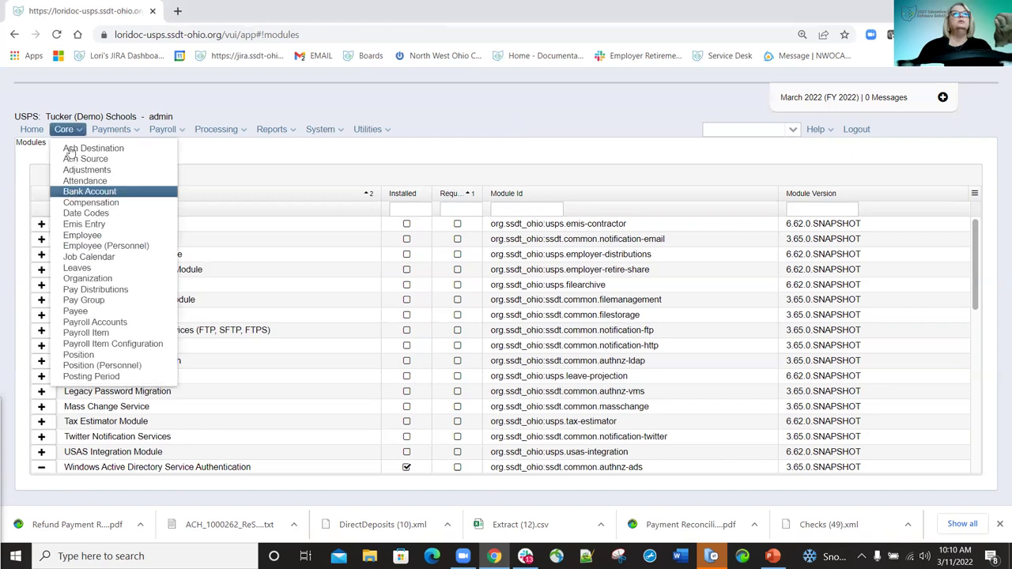
{"action": "left_click", "coordinate": [94, 225]}
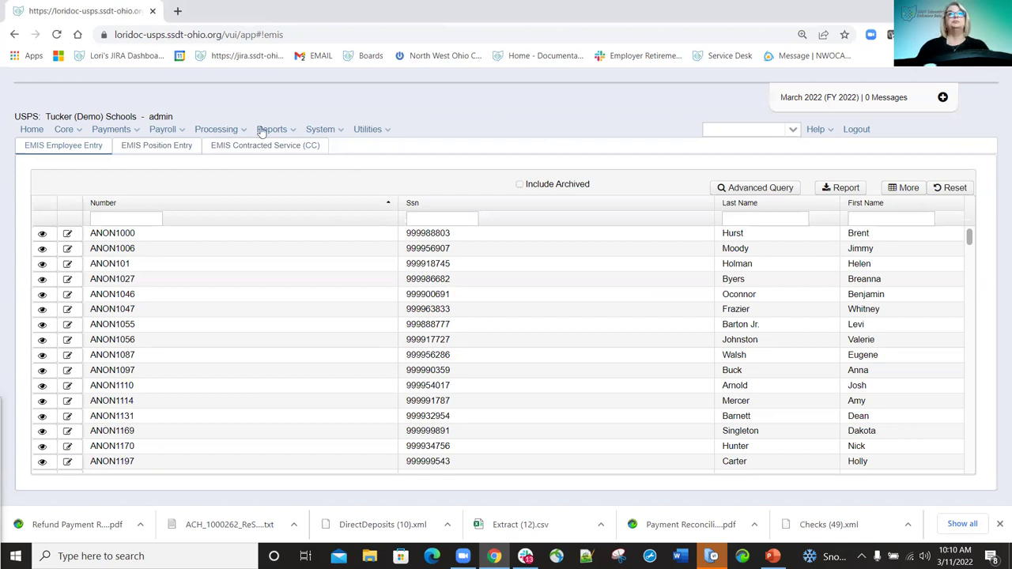
{"action": "left_click", "coordinate": [338, 131]}
{"action": "left_click", "coordinate": [337, 193]}
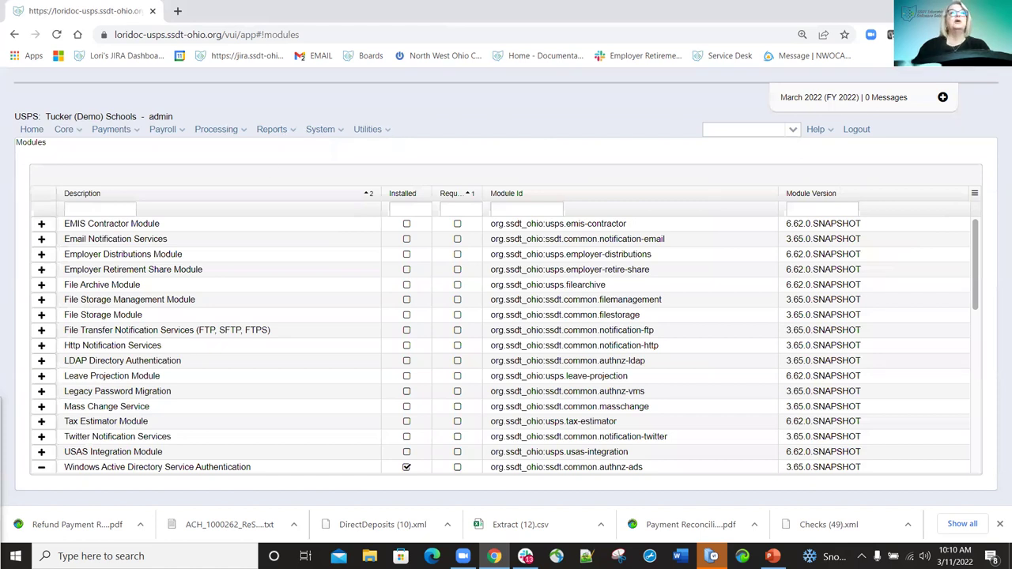
Install the USAS Integration Module and reload the page so it reappears.
{"action": "scroll", "coordinate": [41, 364], "scroll_direction": "down", "scroll_amount": 1}
{"action": "left_click", "coordinate": [41, 362]}
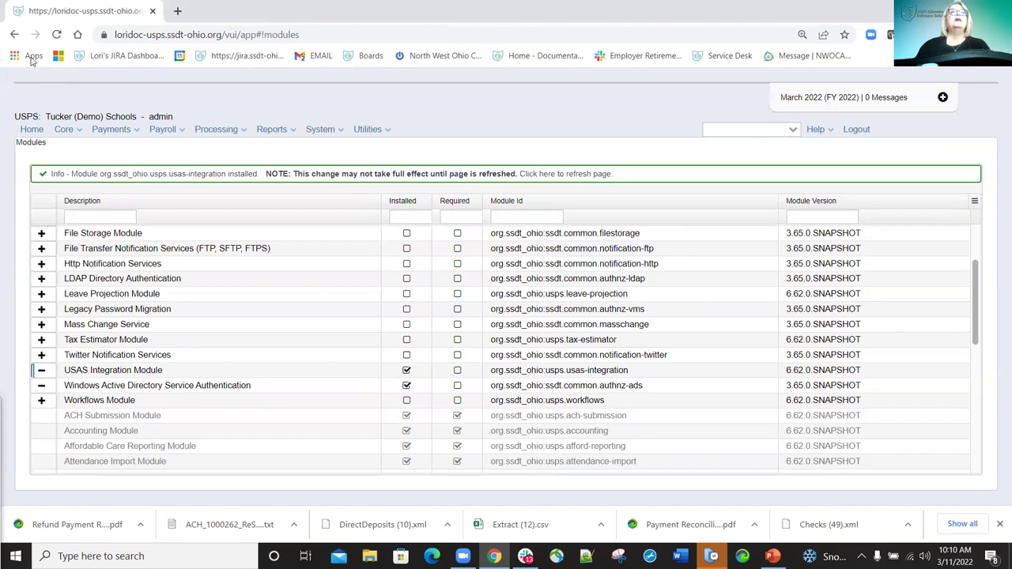
{"action": "left_click", "coordinate": [57, 36]}
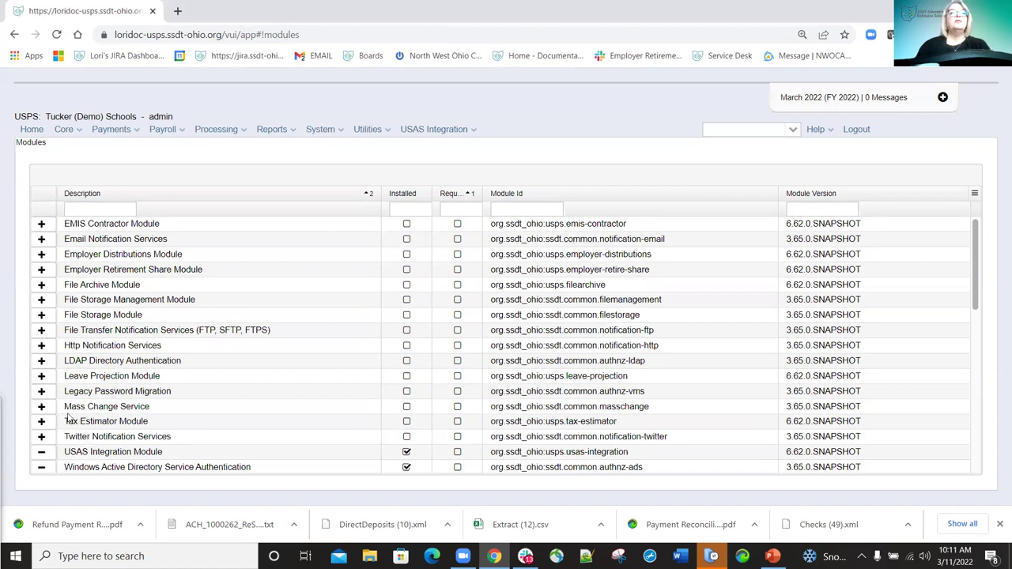
Install the Workflows Module and reload the page to apply it.
{"action": "scroll", "coordinate": [70, 418], "scroll_direction": "down", "scroll_amount": 2}
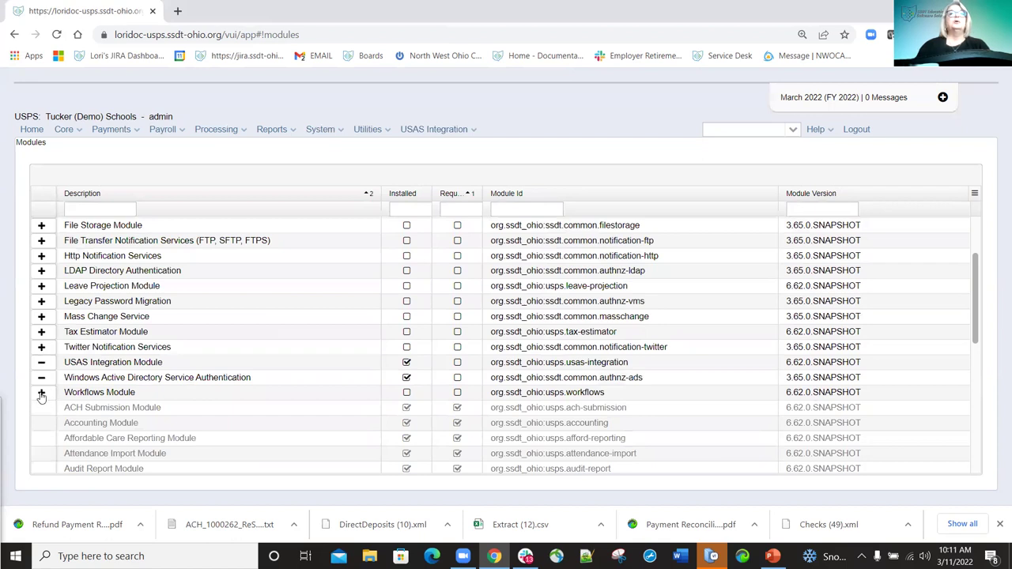
{"action": "left_click", "coordinate": [41, 393]}
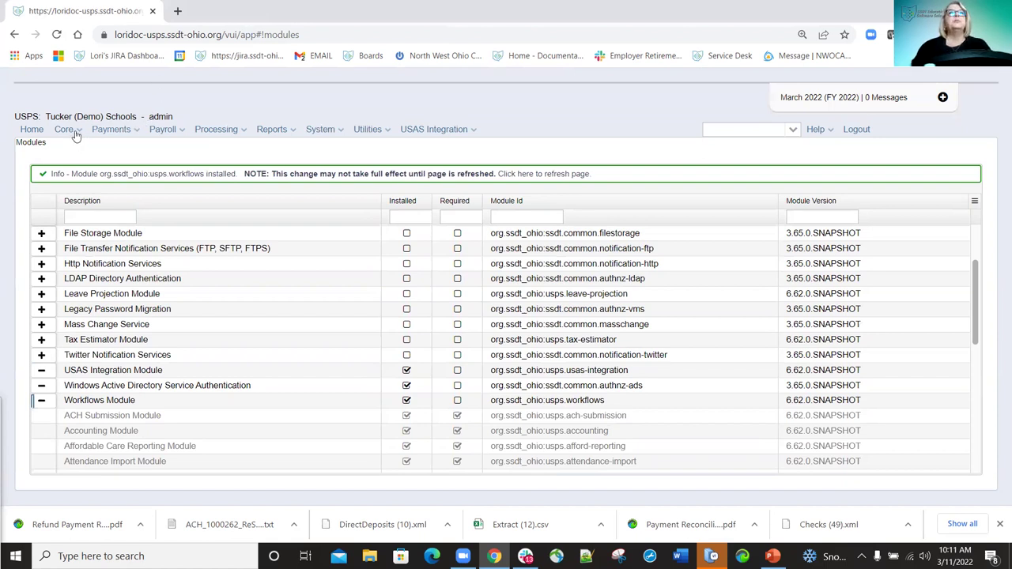
{"action": "left_click", "coordinate": [57, 34]}
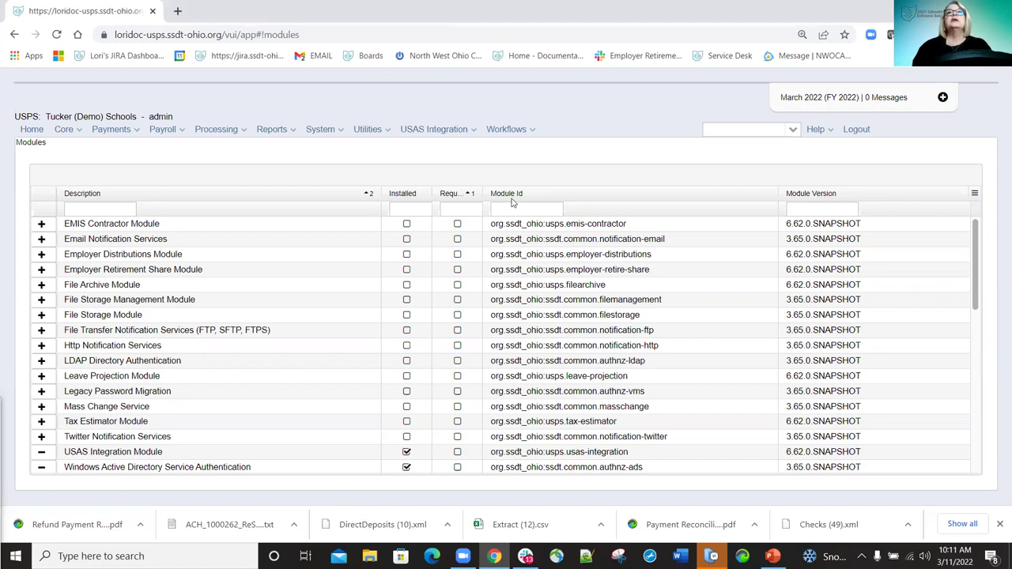
{"action": "left_click", "coordinate": [474, 135]}
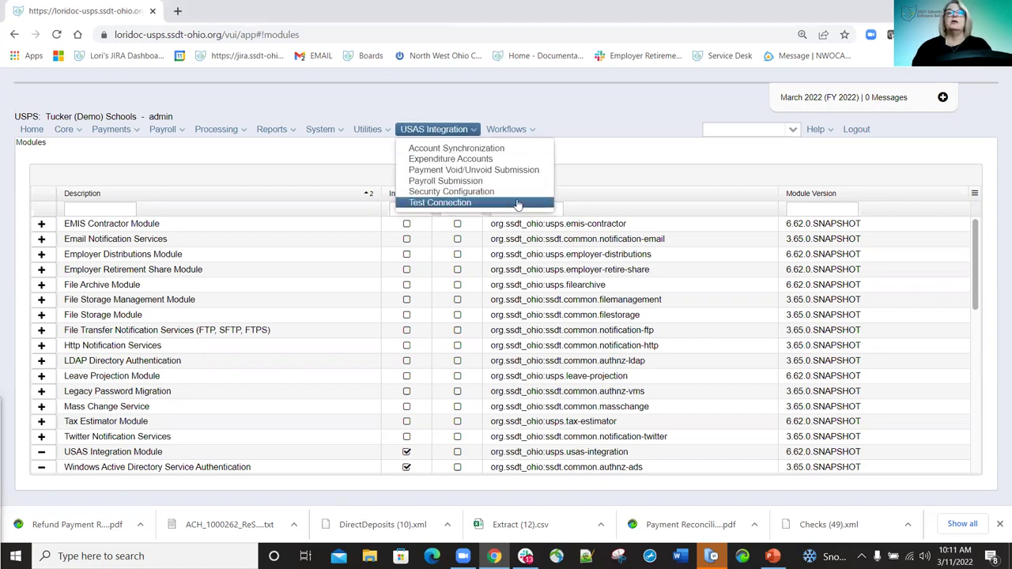
{"action": "mouse_move", "coordinate": [522, 129]}
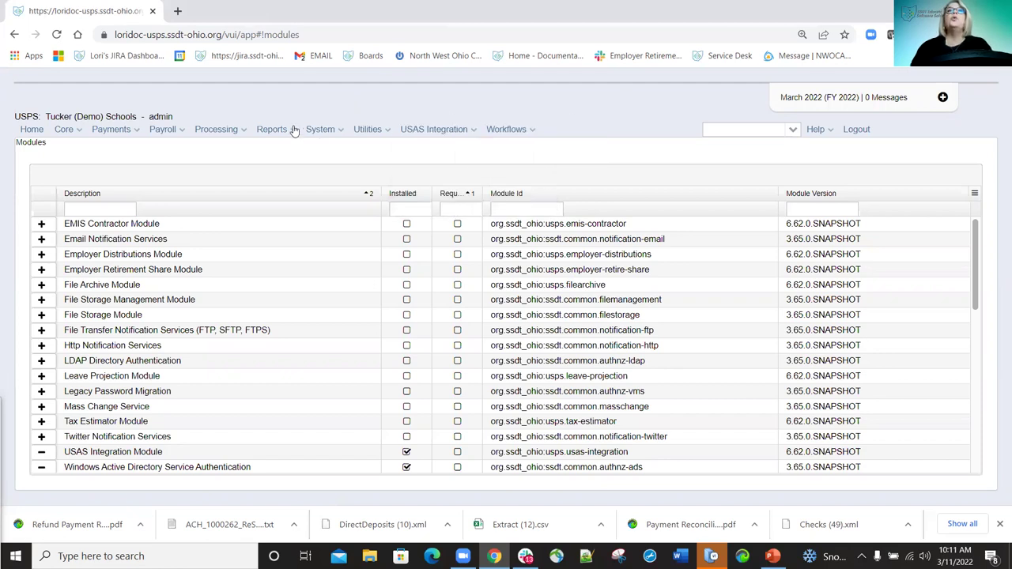
{"action": "mouse_move", "coordinate": [293, 131]}
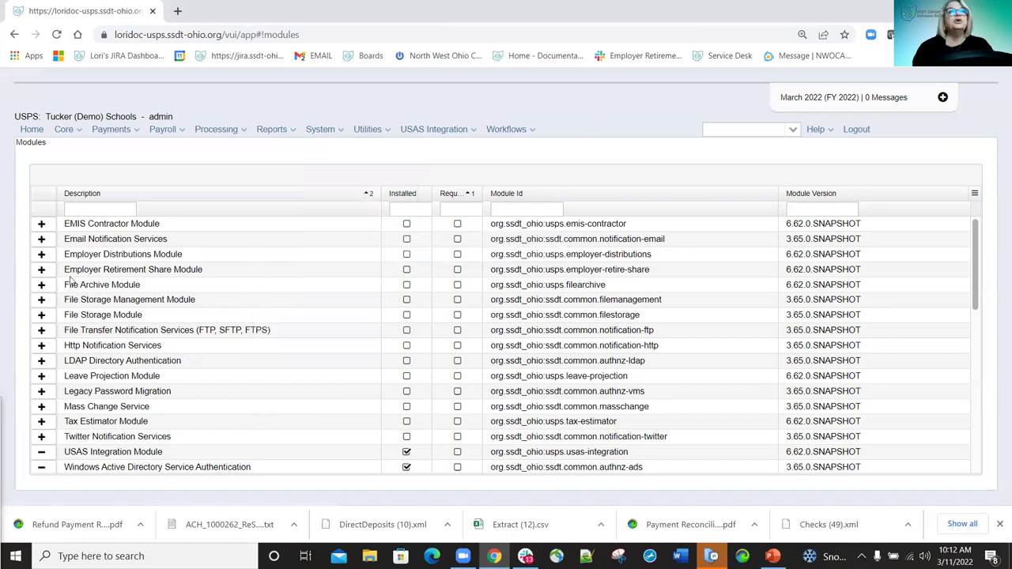
Install Employer Distributions and Employer Retirement Share, uninstall Email Notification Services, and reload.
{"action": "left_click", "coordinate": [42, 240]}
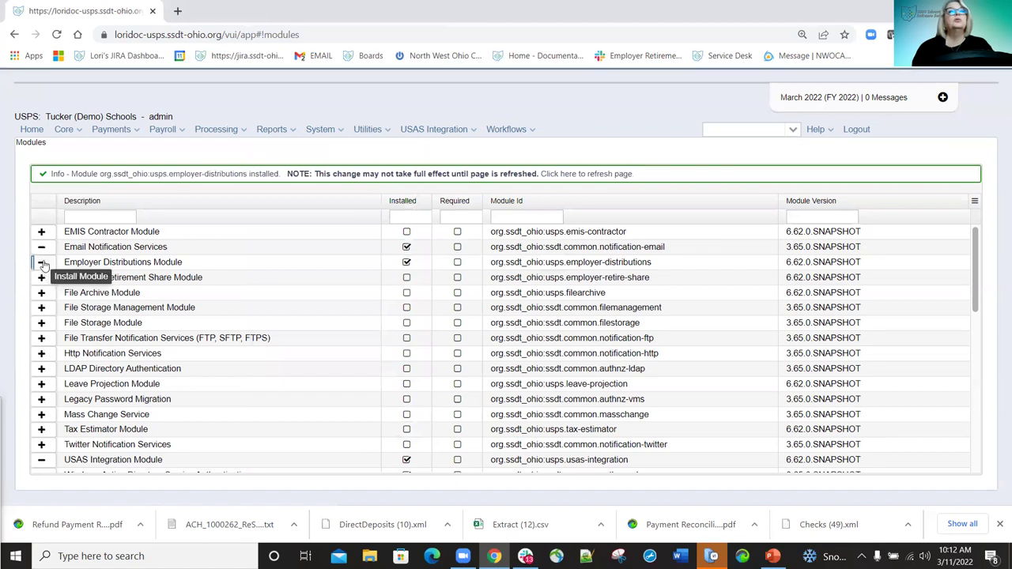
{"action": "left_click", "coordinate": [41, 247]}
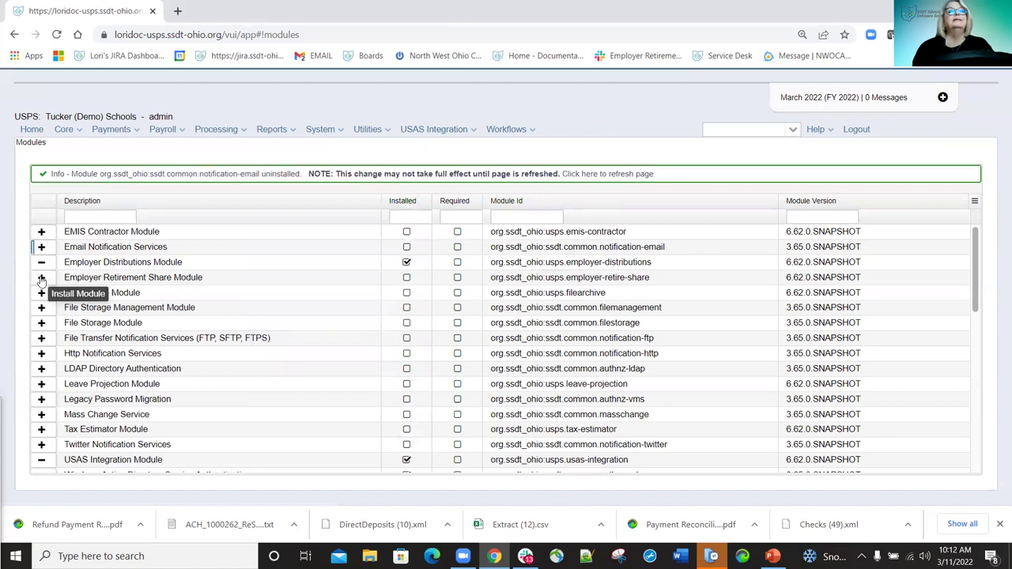
{"action": "left_click", "coordinate": [41, 279]}
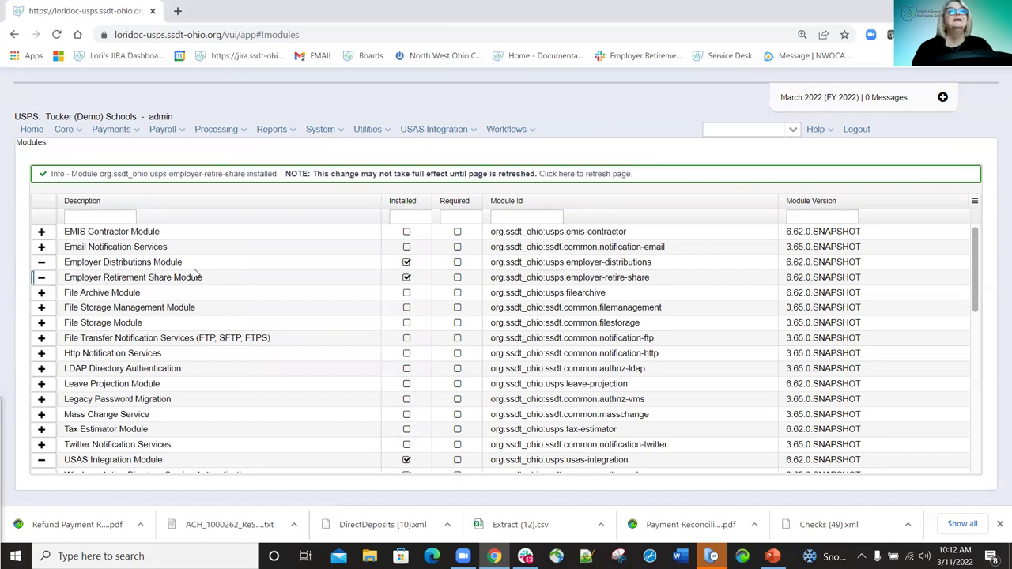
{"action": "left_click", "coordinate": [57, 34]}
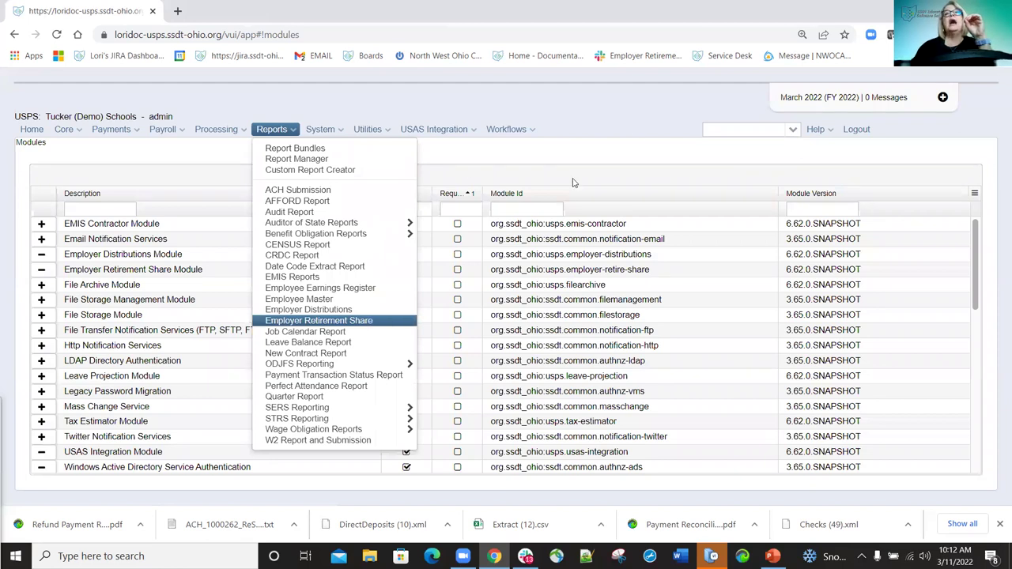
Check the USAS Integration and Reports menus for new entries, then sort modules by Description.
{"action": "left_click", "coordinate": [473, 133]}
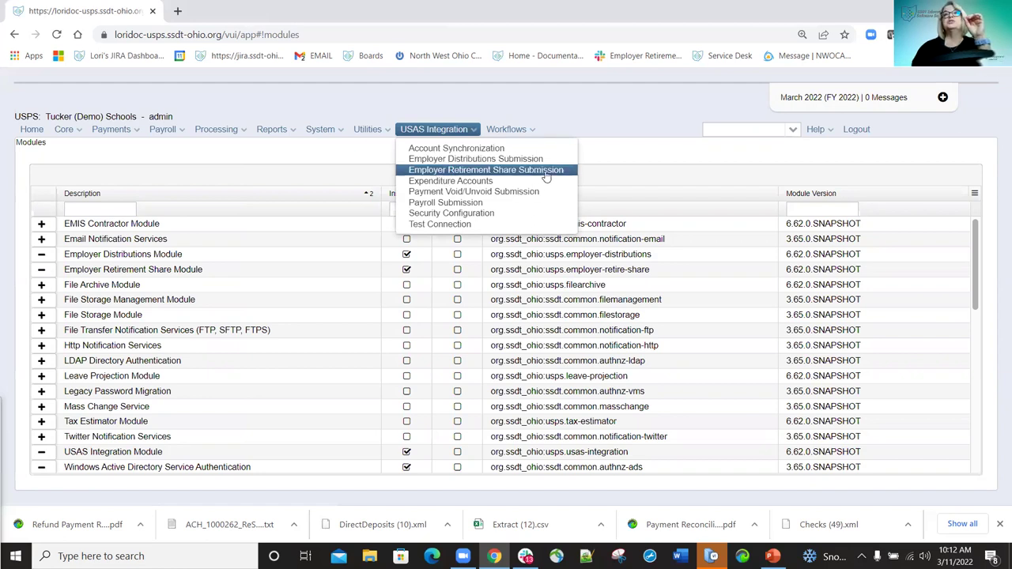
{"action": "left_click", "coordinate": [569, 125]}
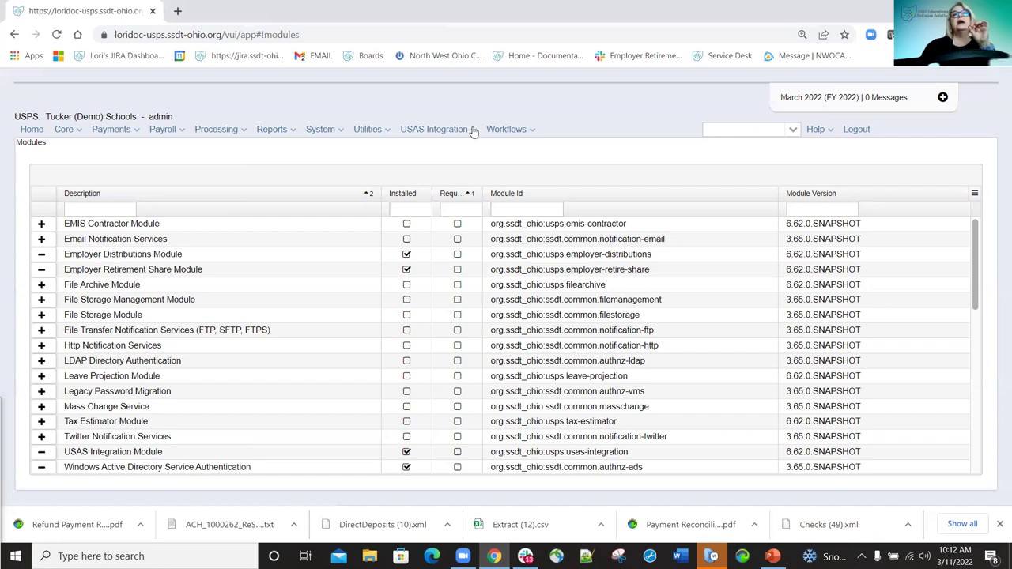
{"action": "left_click", "coordinate": [469, 138]}
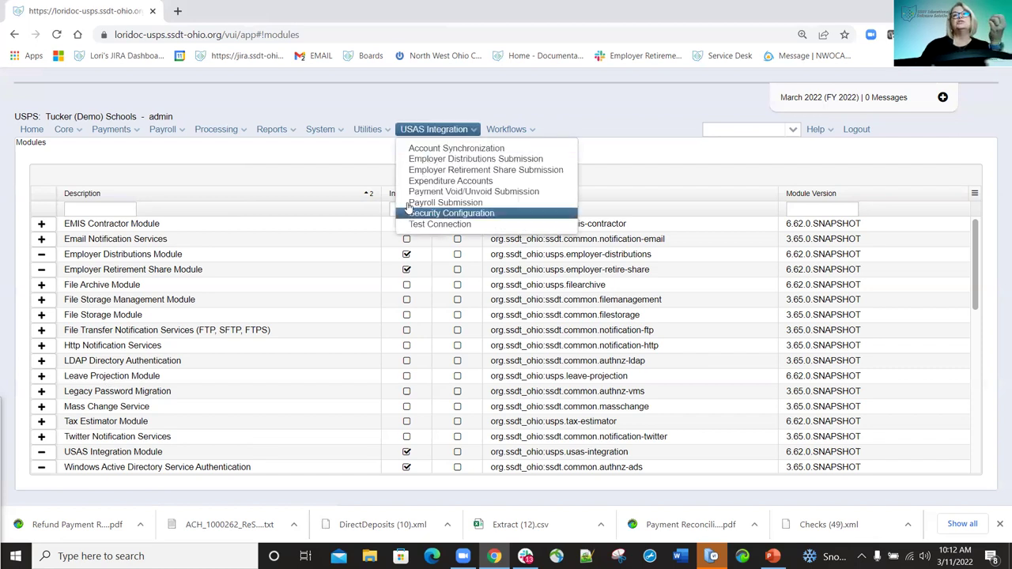
{"action": "left_click", "coordinate": [294, 136]}
{"action": "left_click", "coordinate": [295, 136]}
{"action": "left_click", "coordinate": [295, 136]}
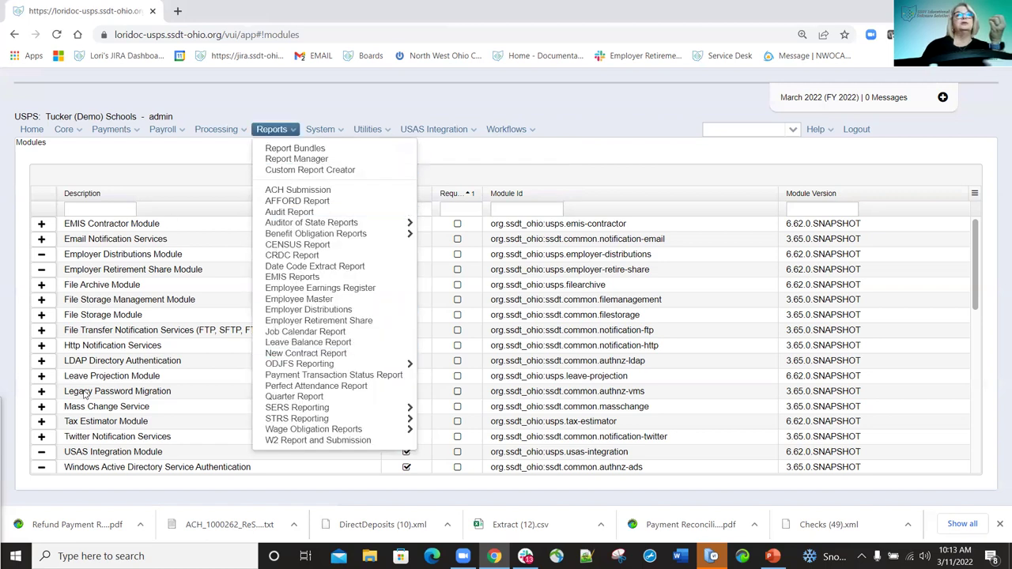
{"action": "left_click", "coordinate": [172, 194]}
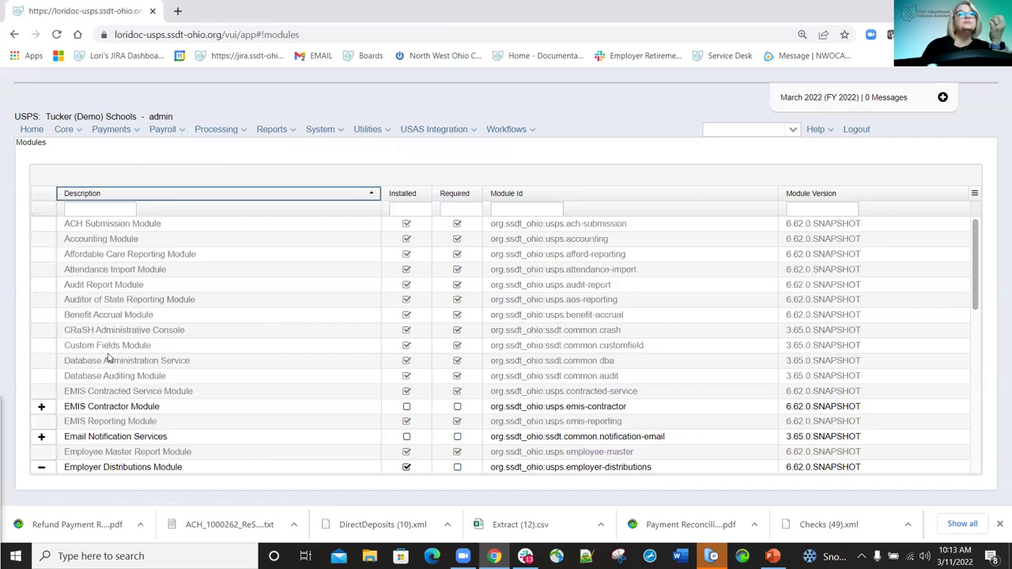
Install the Leave Projection Module and reload the page.
{"action": "scroll", "coordinate": [109, 358], "scroll_direction": "down", "scroll_amount": 5}
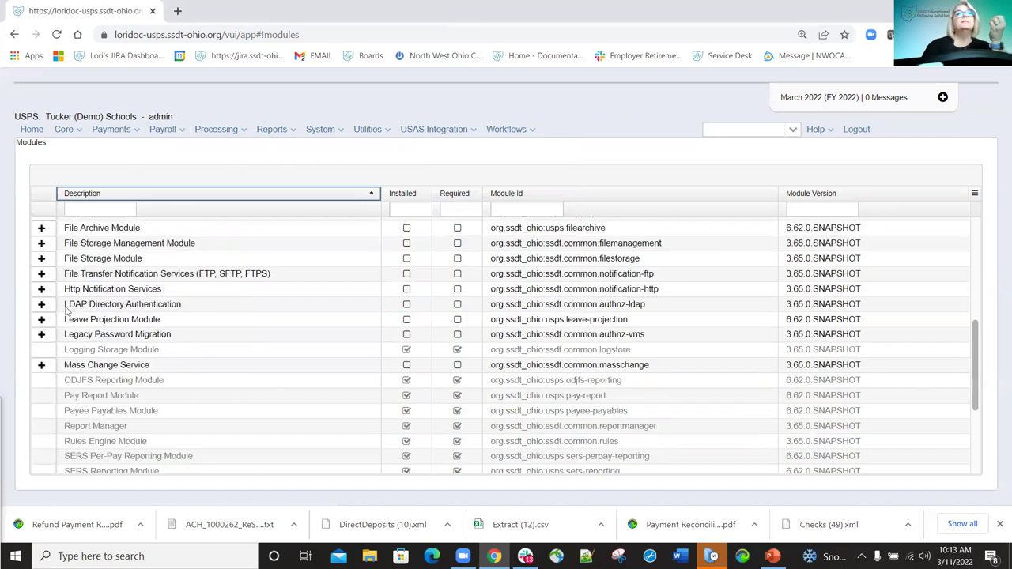
{"action": "left_click", "coordinate": [41, 319]}
{"action": "left_click", "coordinate": [57, 35]}
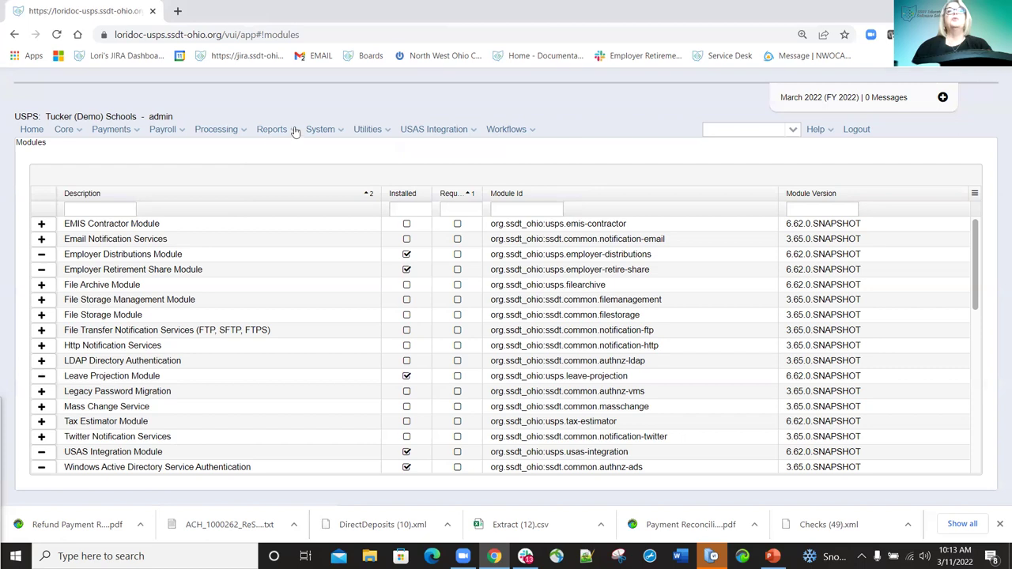
Confirm the Leave Projection Report in Reports, then install the EMIS Contractor Module.
{"action": "left_click", "coordinate": [291, 130]}
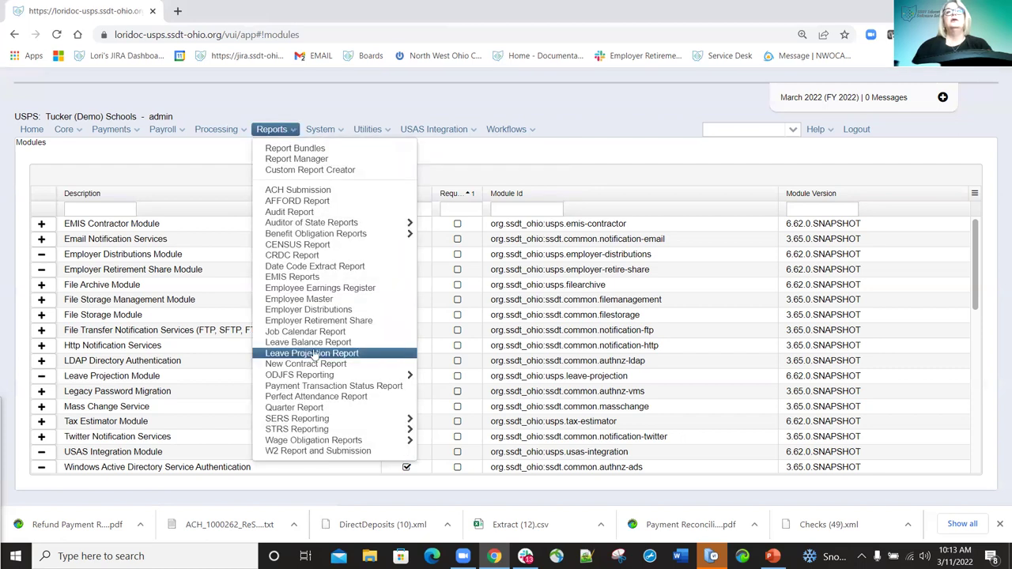
{"action": "mouse_move", "coordinate": [473, 129]}
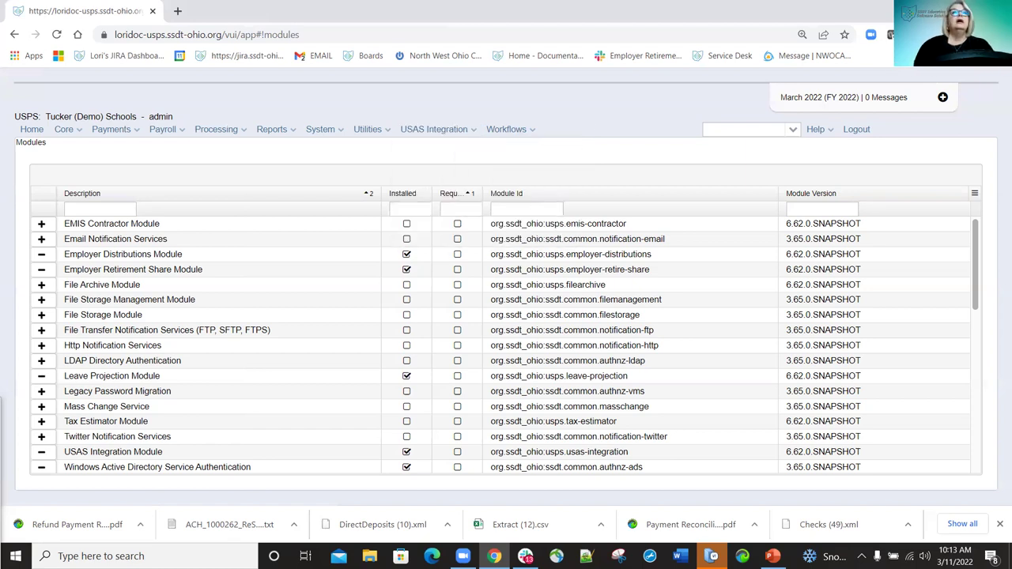
{"action": "left_click", "coordinate": [41, 223]}
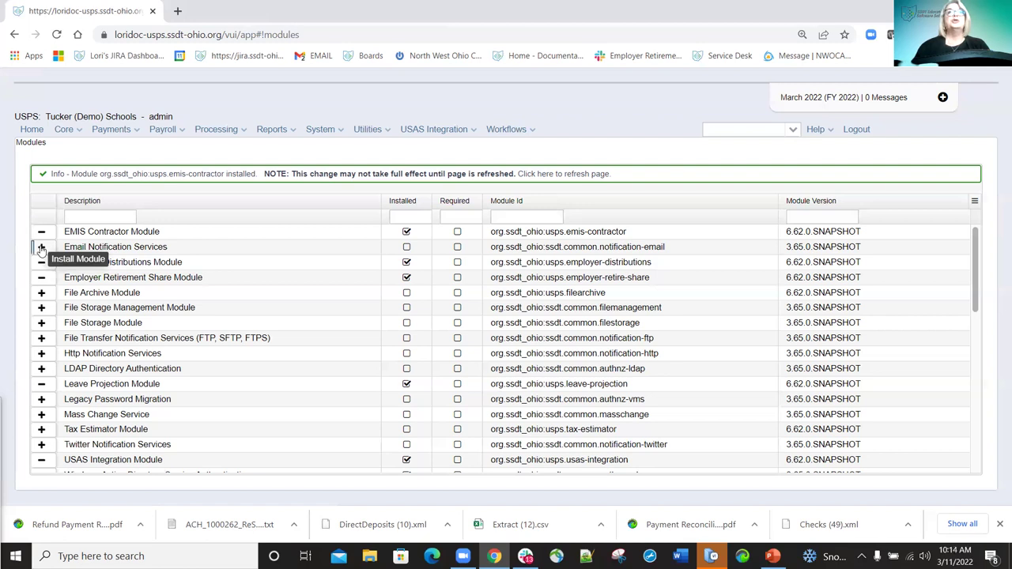
Install Email Notification Services and look through the Utilities menu.
{"action": "left_click", "coordinate": [41, 249]}
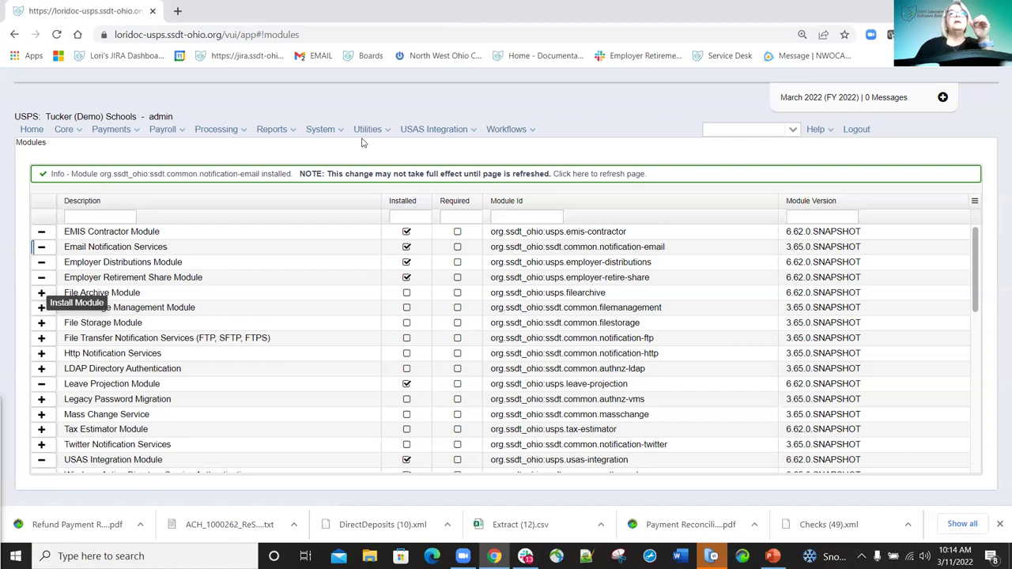
{"action": "left_click", "coordinate": [386, 130]}
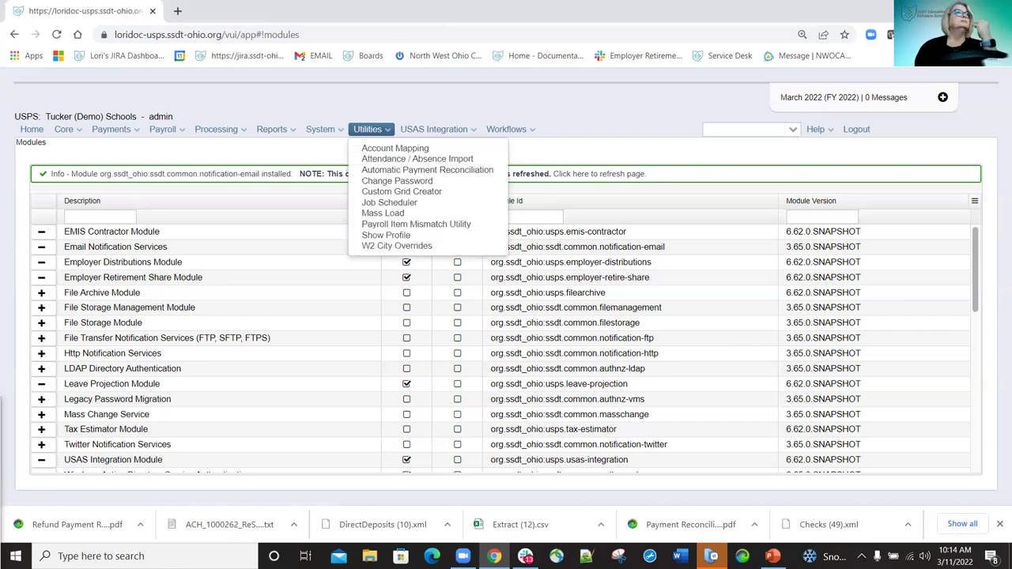
{"action": "key", "text": "Escape"}
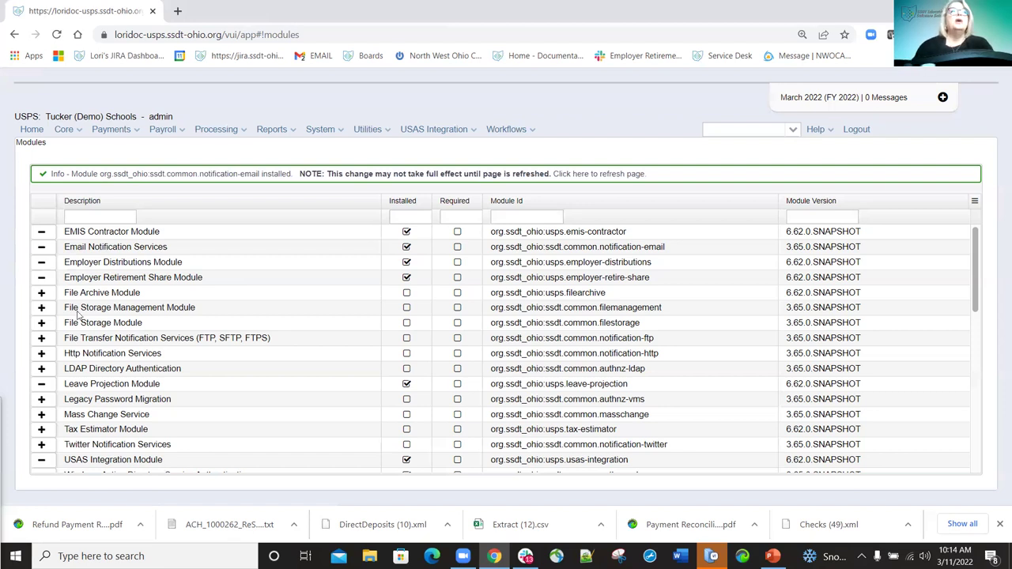
Install the File Archive Module, reload, and check the System and Utilities menus for new entries.
{"action": "left_click", "coordinate": [42, 293]}
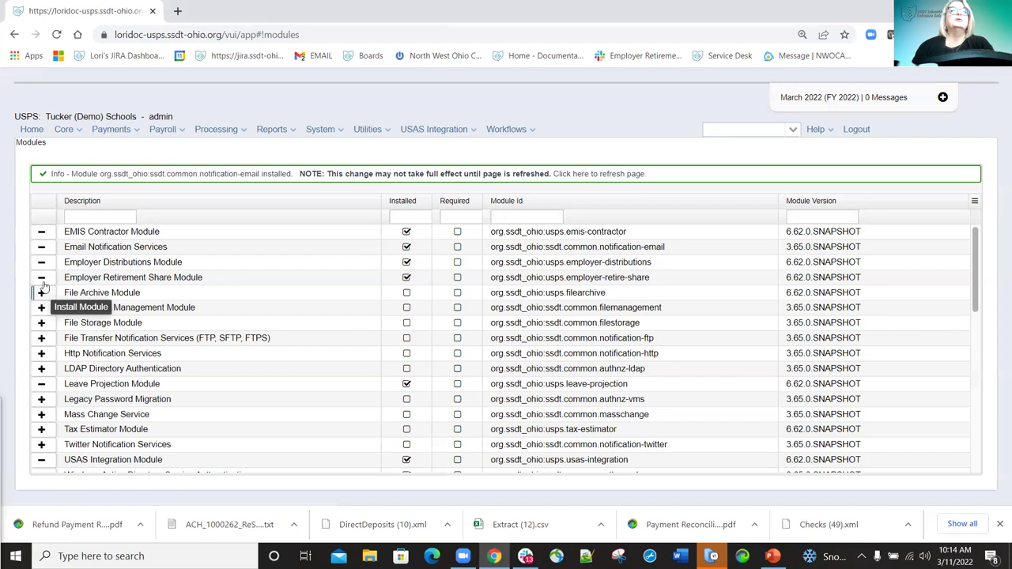
{"action": "left_click", "coordinate": [57, 34]}
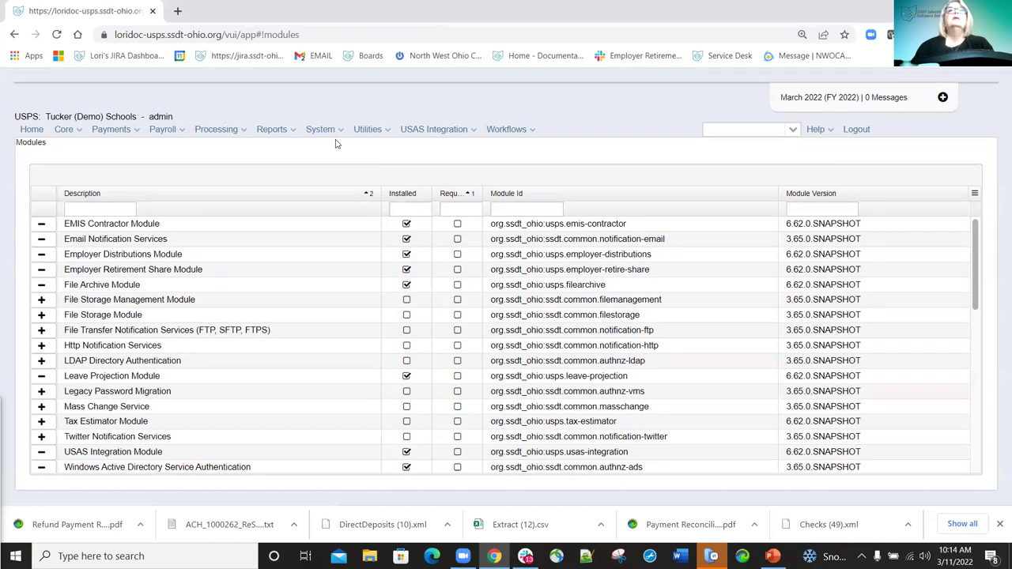
{"action": "left_click", "coordinate": [338, 132]}
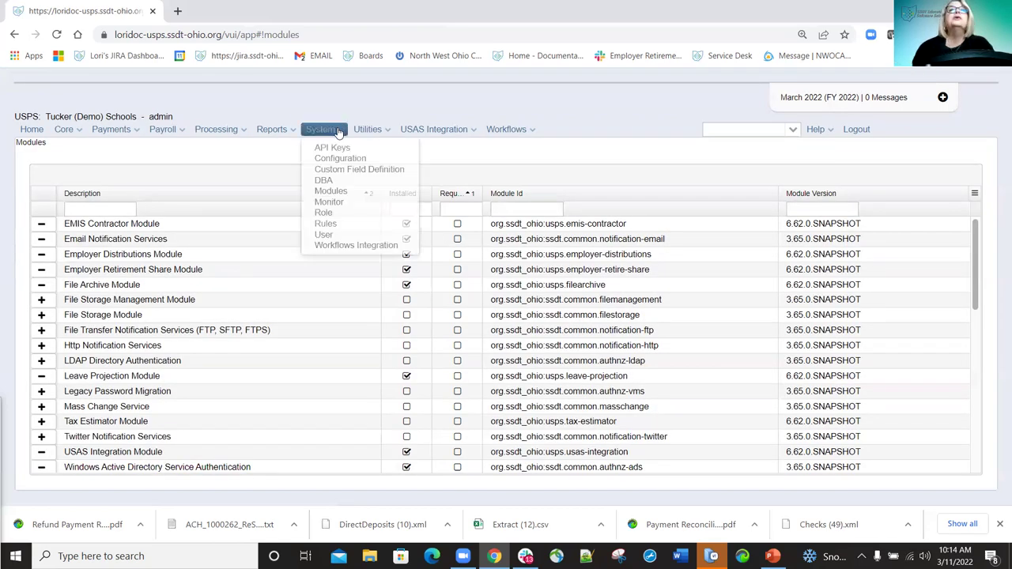
{"action": "left_click", "coordinate": [478, 132]}
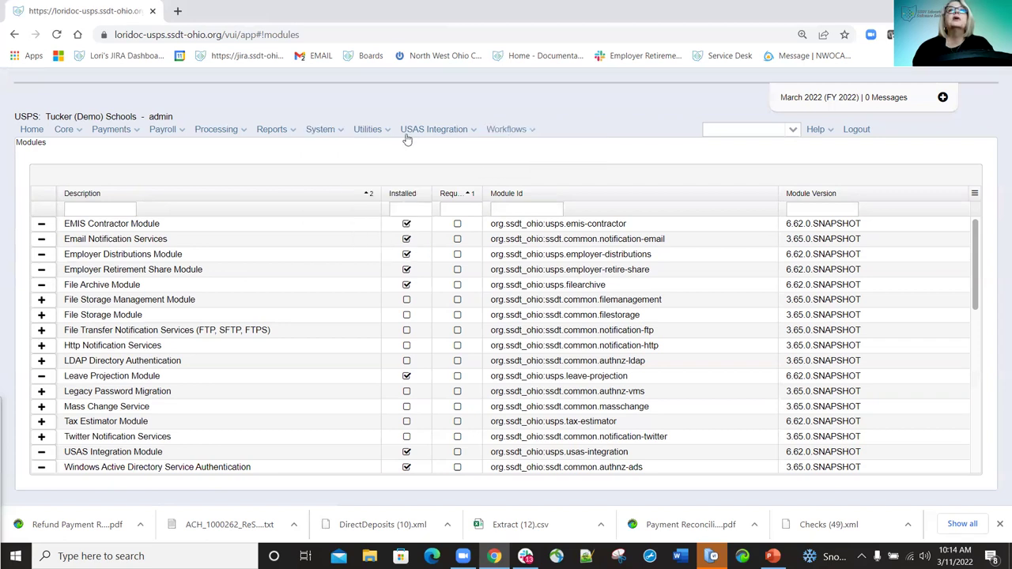
{"action": "left_click", "coordinate": [383, 133]}
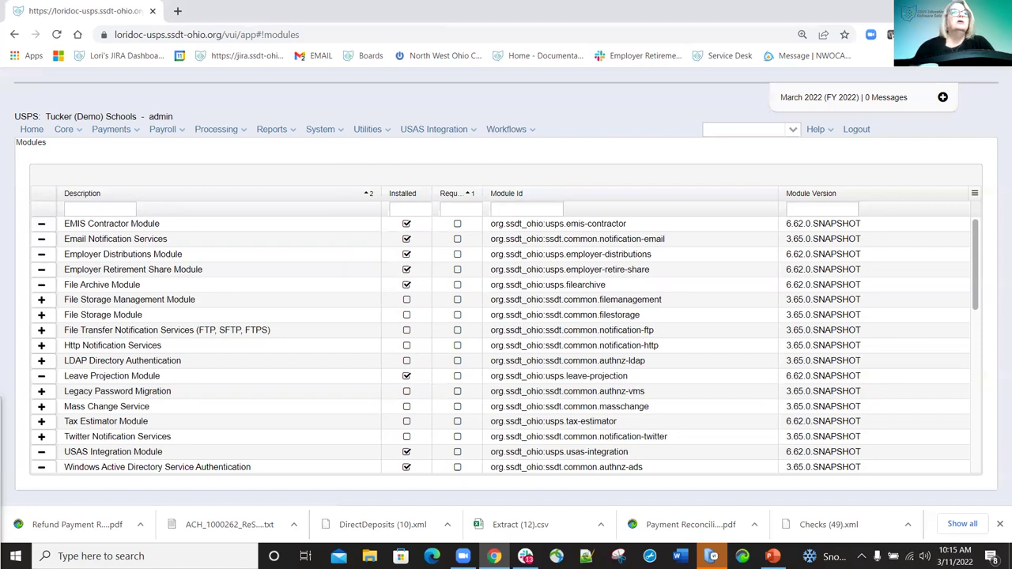
Install File Storage Management, File Storage, Http Notification and File Transfer Notification Services modules.
{"action": "left_click", "coordinate": [41, 300]}
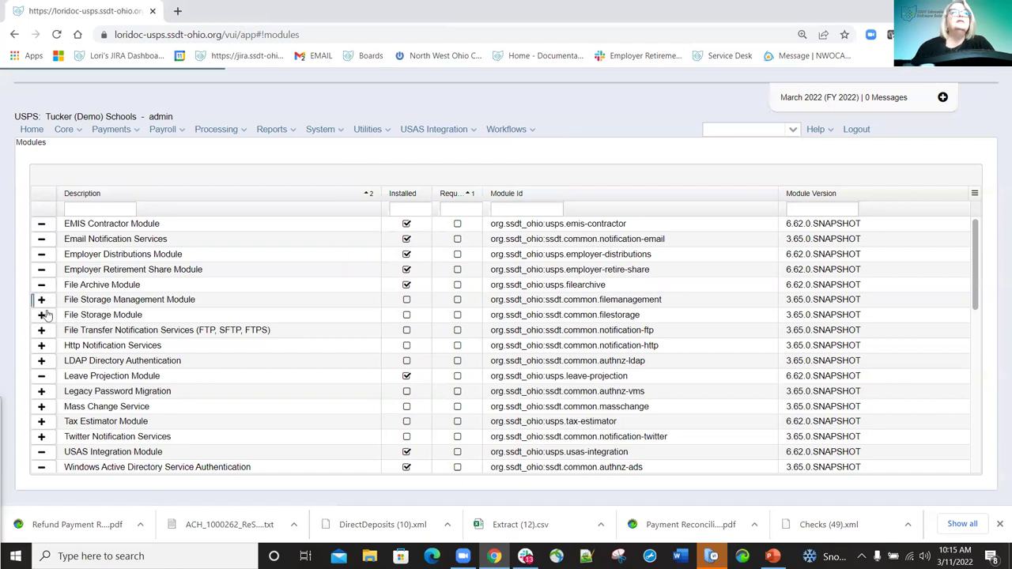
{"action": "left_click", "coordinate": [42, 323]}
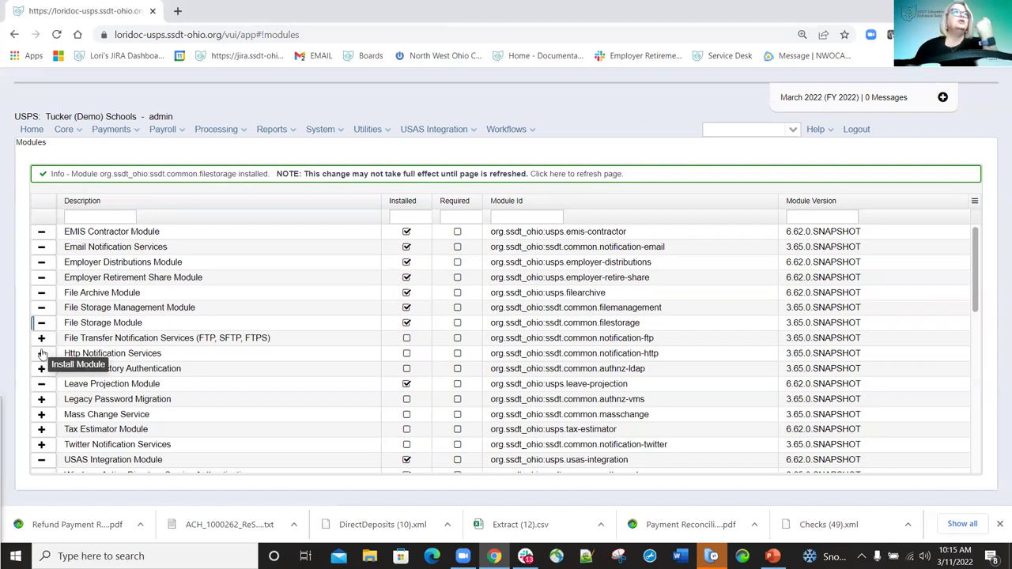
{"action": "left_click", "coordinate": [41, 354]}
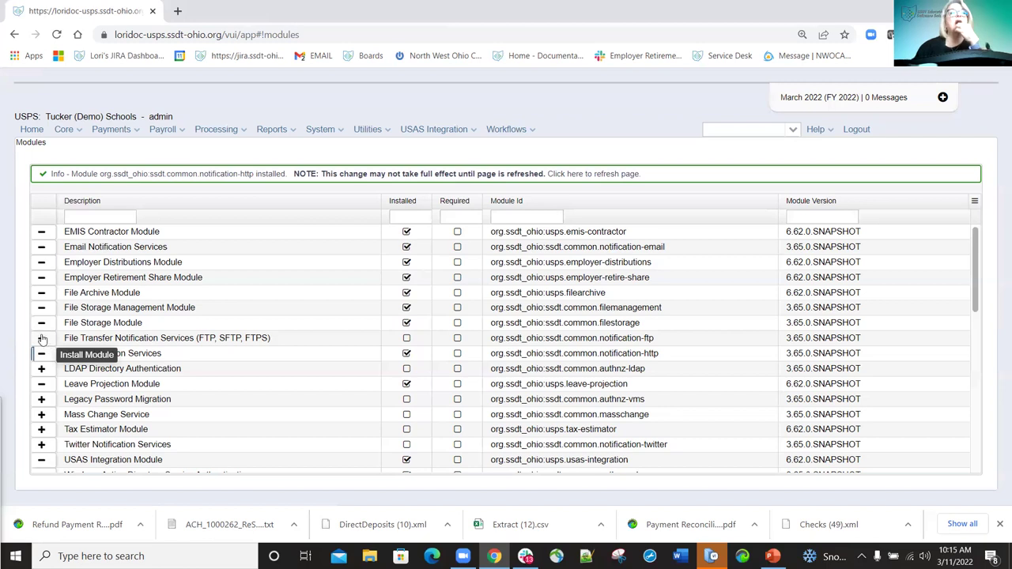
{"action": "left_click", "coordinate": [42, 338]}
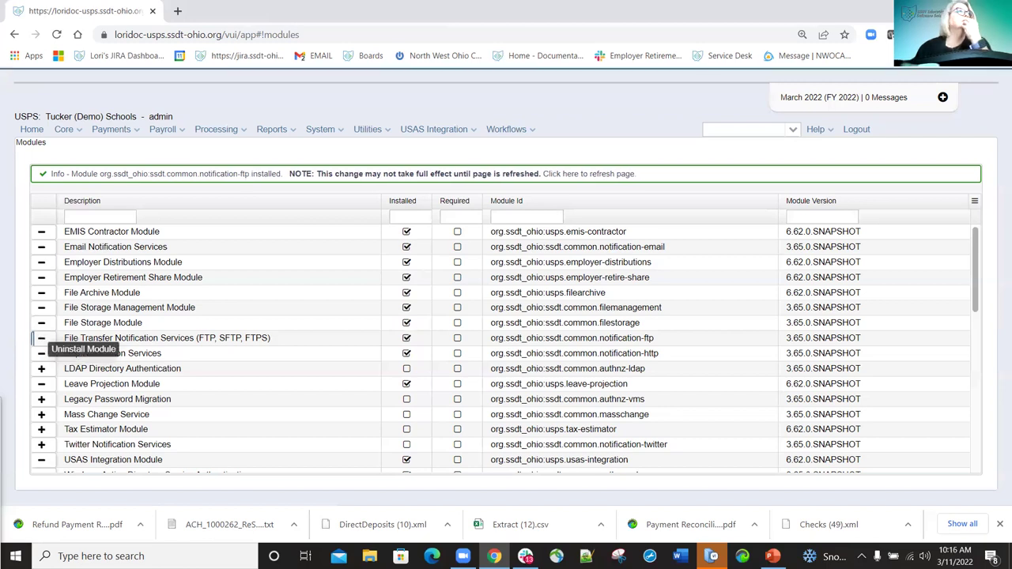
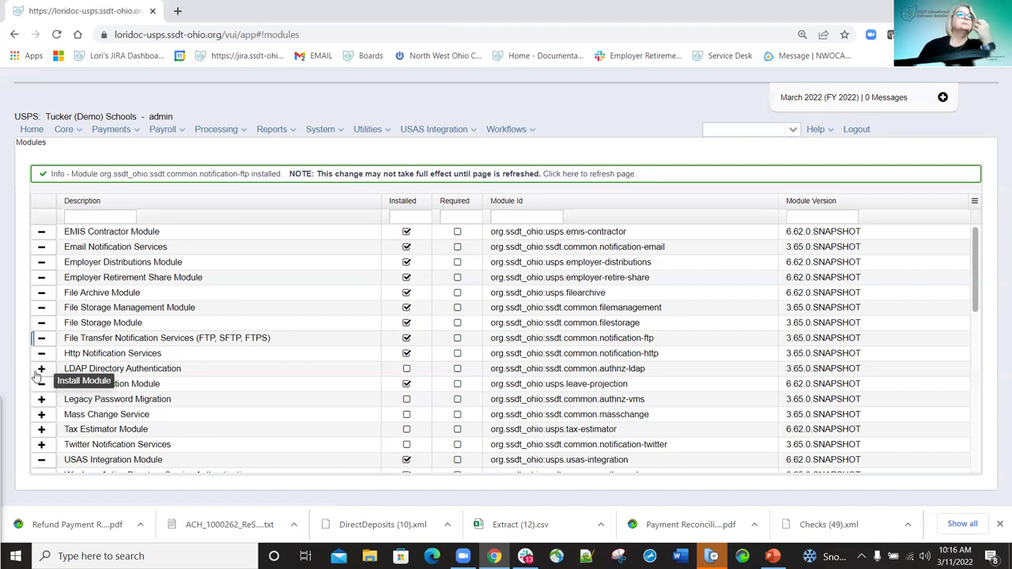
Install the LDAP Directory Authentication module, then the Mass Change Service module.
{"action": "left_click", "coordinate": [34, 371]}
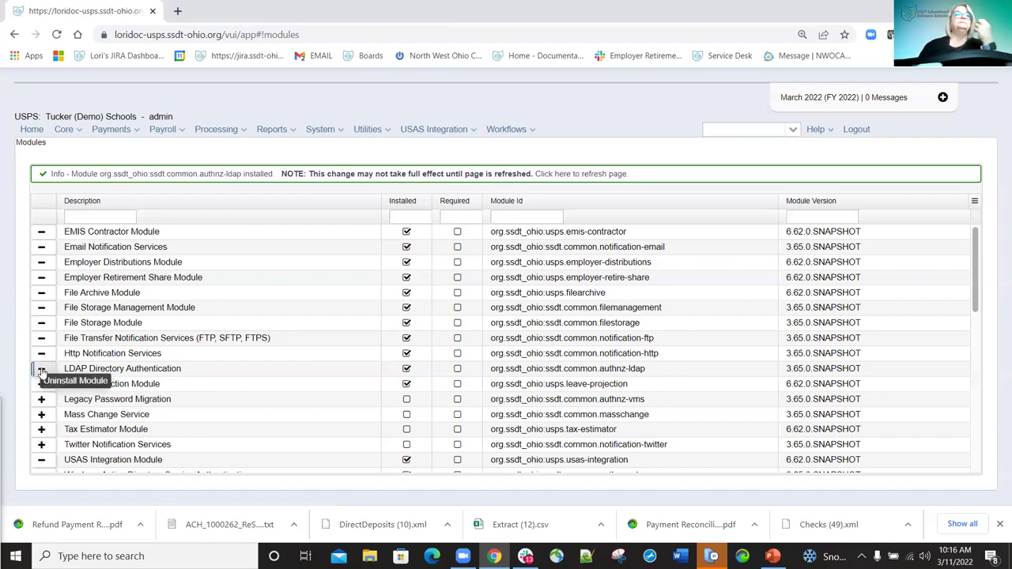
{"action": "left_click", "coordinate": [42, 369]}
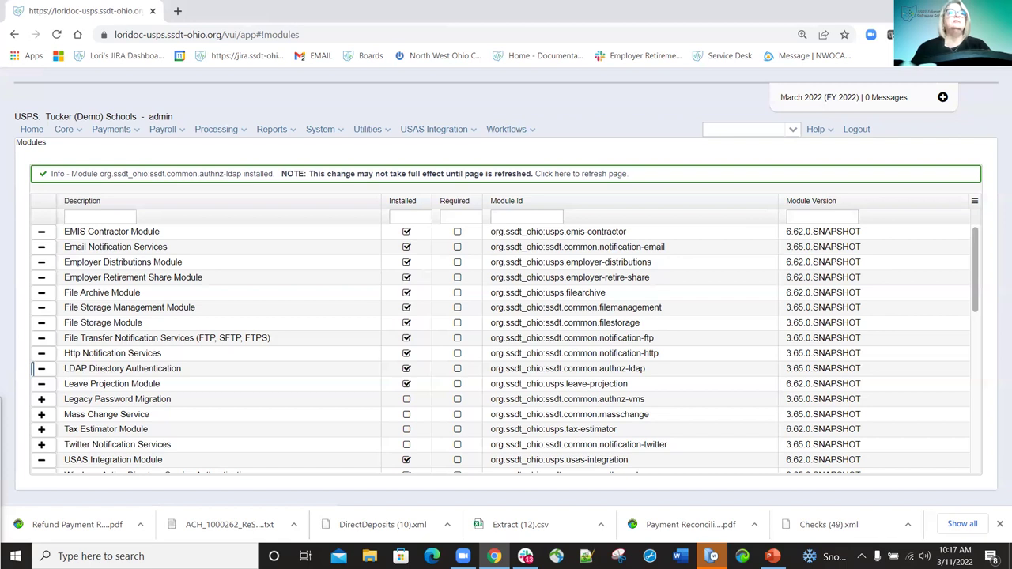
{"action": "left_click", "coordinate": [41, 414]}
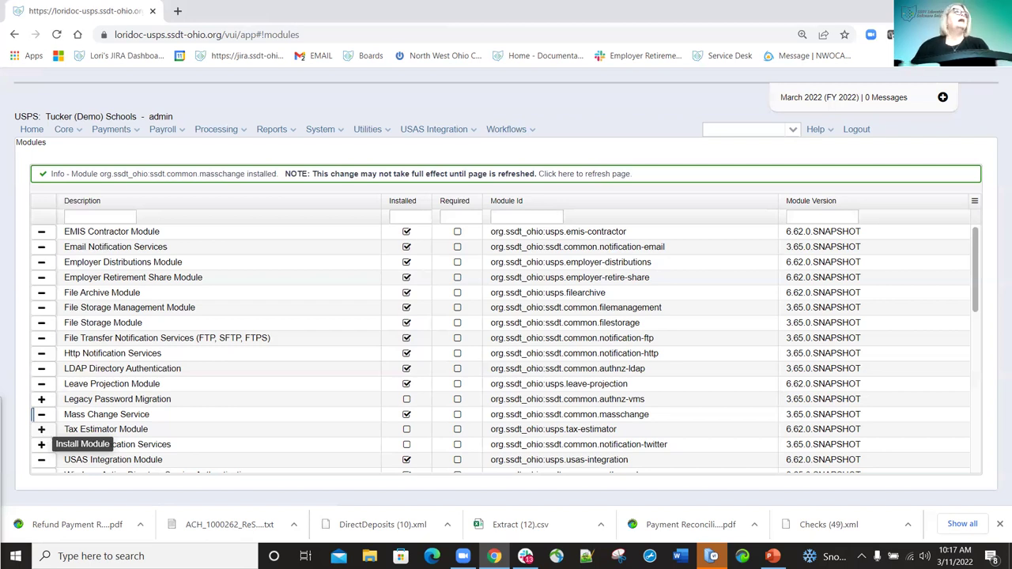
Scroll the Modules table and install the Tax Estimator Module.
{"action": "scroll", "coordinate": [45, 434], "scroll_direction": "down", "scroll_amount": 2}
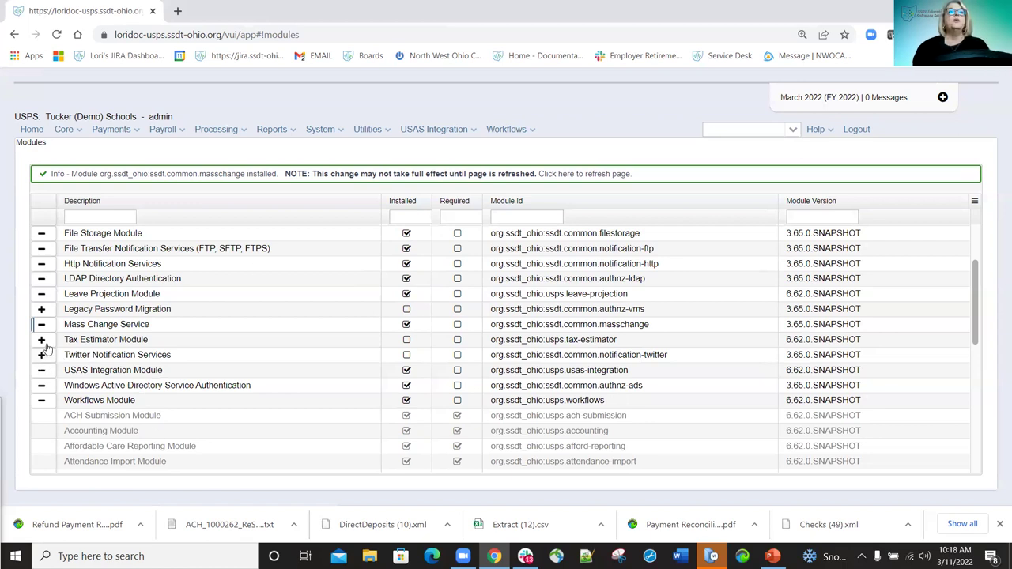
{"action": "left_click", "coordinate": [42, 340]}
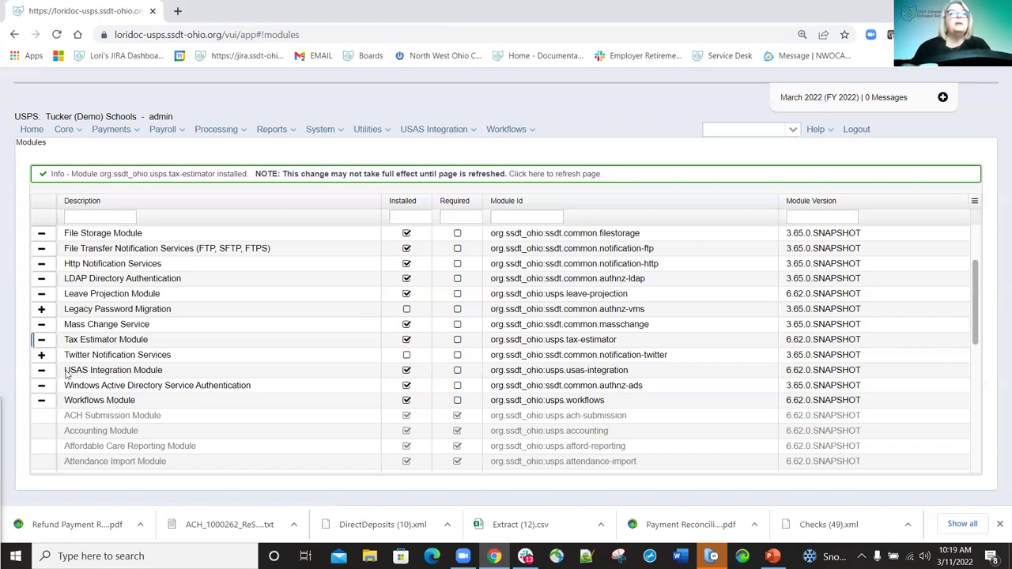
{"action": "scroll", "coordinate": [49, 373], "scroll_direction": "up", "scroll_amount": 2}
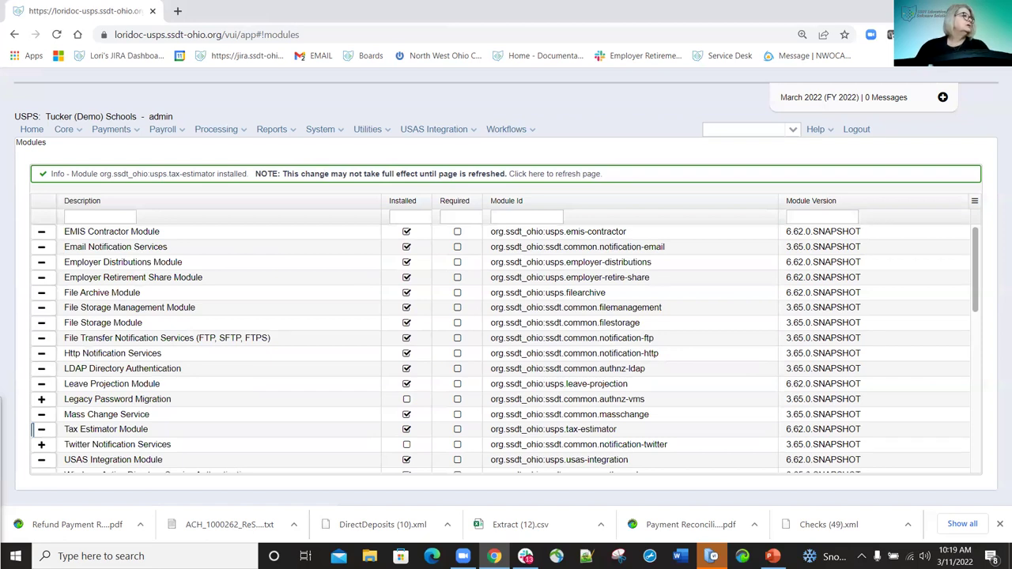
{"action": "key", "text": "alt+Tab"}
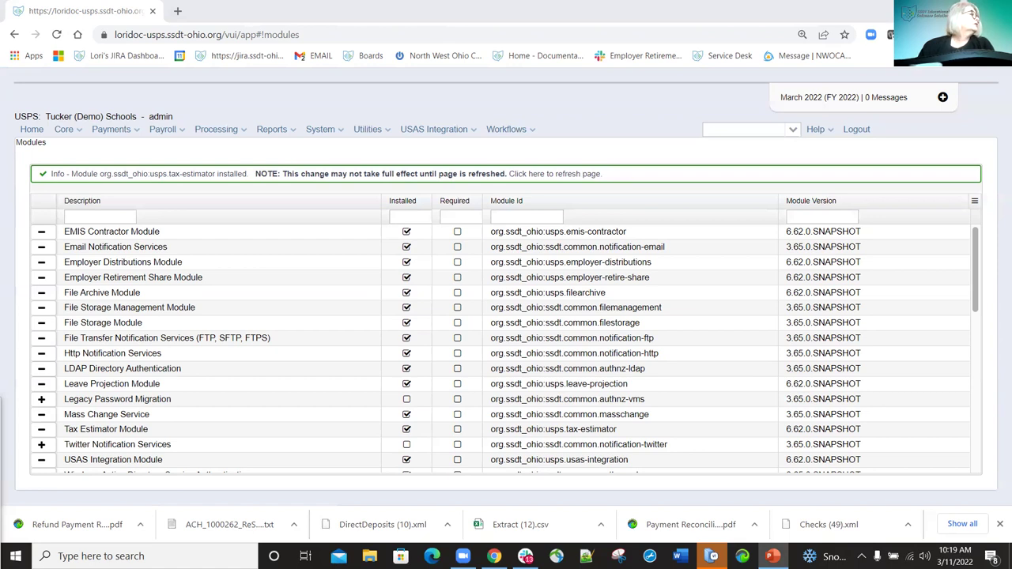
Go to System > Configuration and edit the Account Mapping Configuration entry.
{"action": "left_click", "coordinate": [340, 131]}
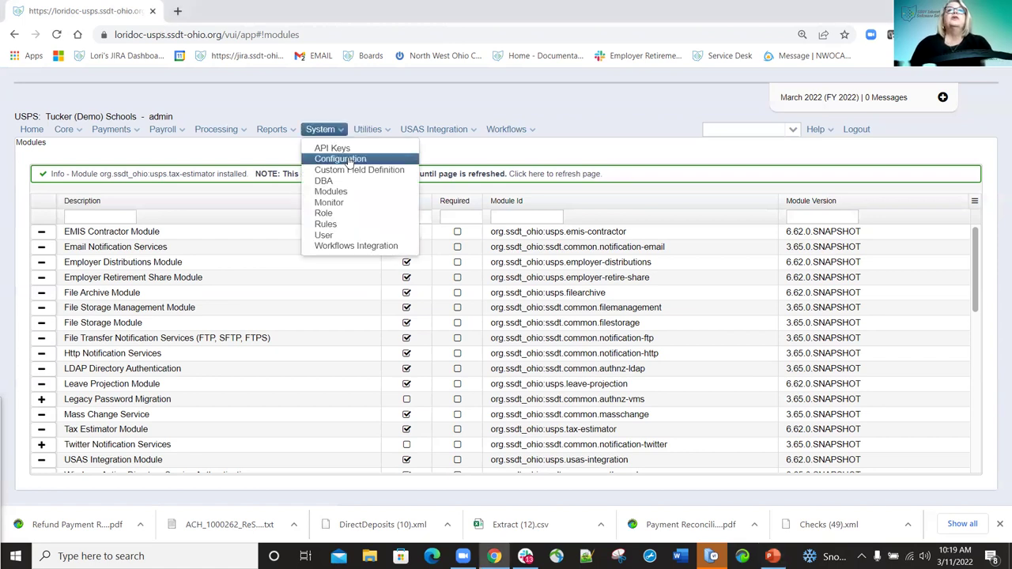
{"action": "left_click", "coordinate": [348, 160]}
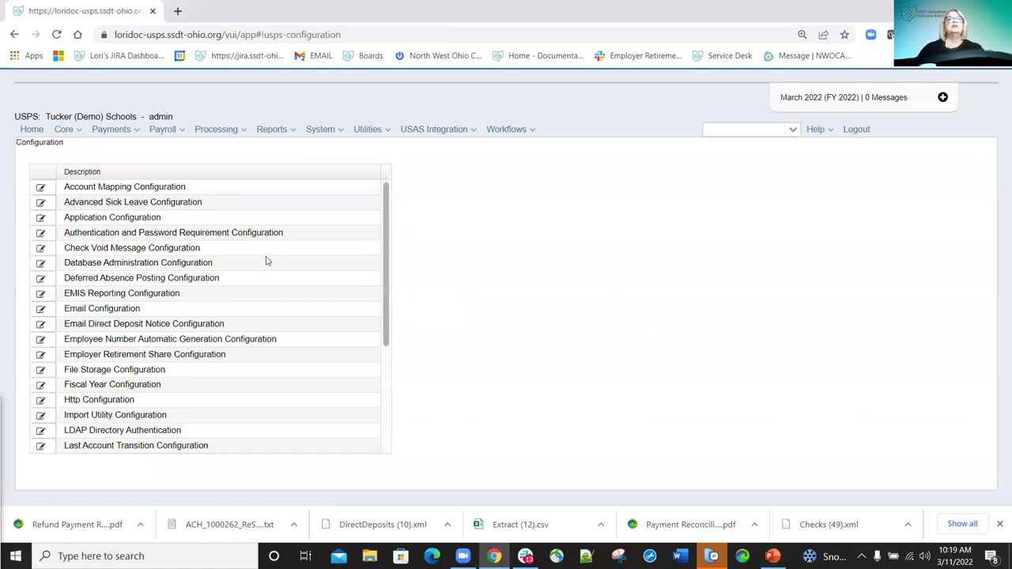
{"action": "scroll", "coordinate": [265, 273], "scroll_direction": "down", "scroll_amount": 3}
{"action": "scroll", "coordinate": [210, 278], "scroll_direction": "up", "scroll_amount": 3}
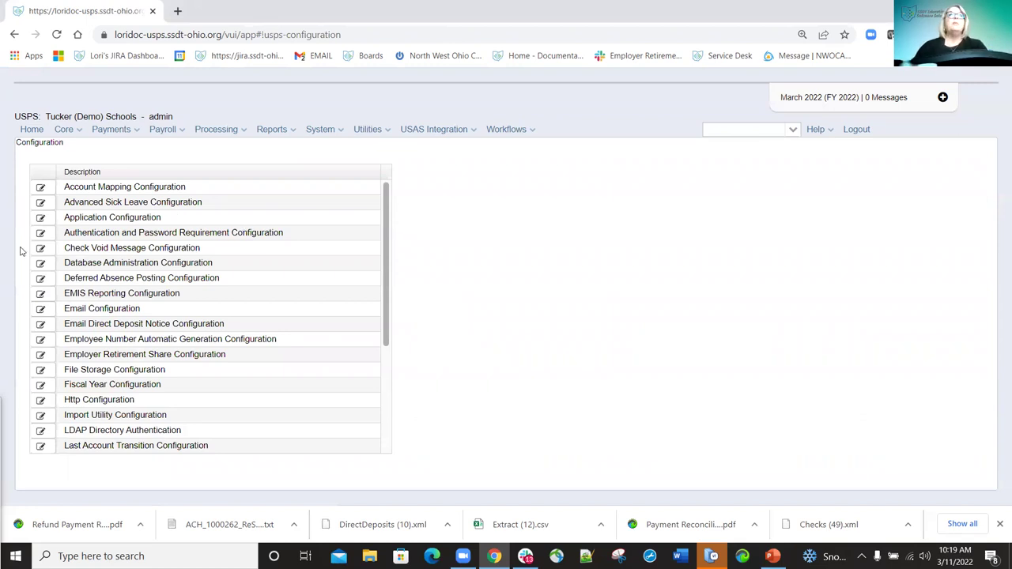
{"action": "left_click", "coordinate": [41, 188]}
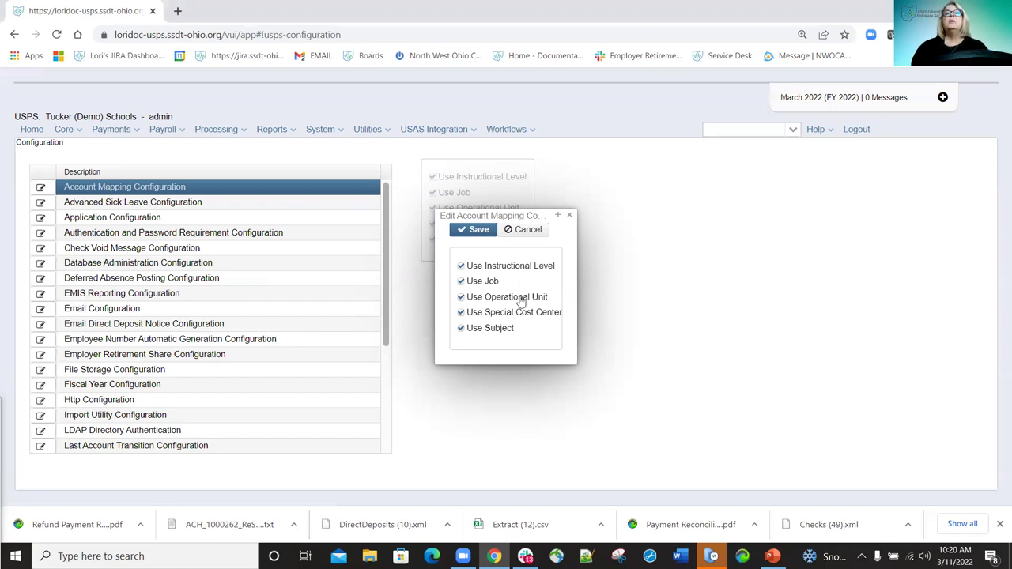
Turn off Instructional Level, Job, Special Cost Center and Subject mapping, save, and close the dialog.
{"action": "mouse_move", "coordinate": [521, 303]}
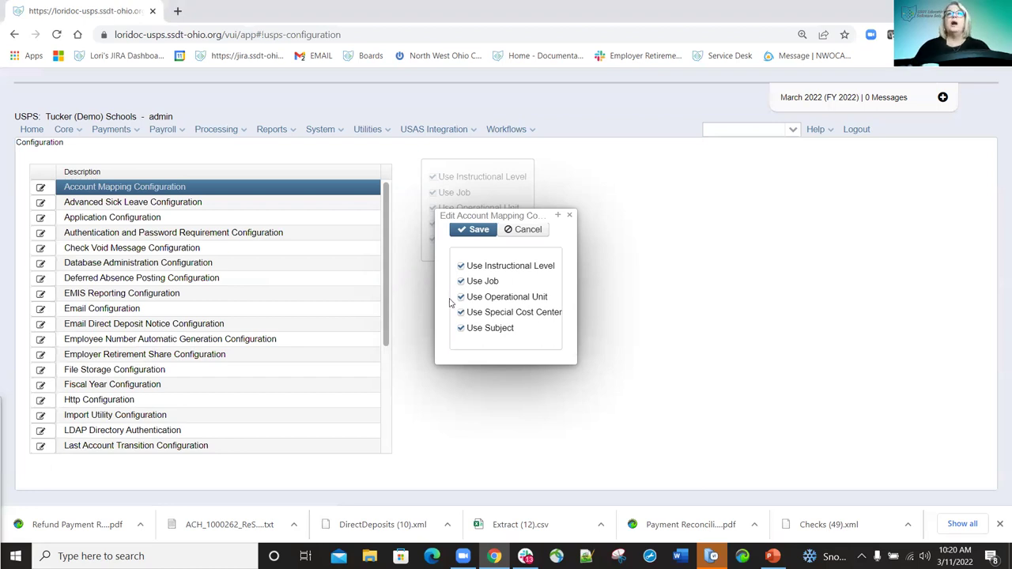
{"action": "left_click", "coordinate": [462, 268]}
{"action": "left_click", "coordinate": [461, 281]}
{"action": "left_click", "coordinate": [461, 313]}
{"action": "left_click", "coordinate": [461, 328]}
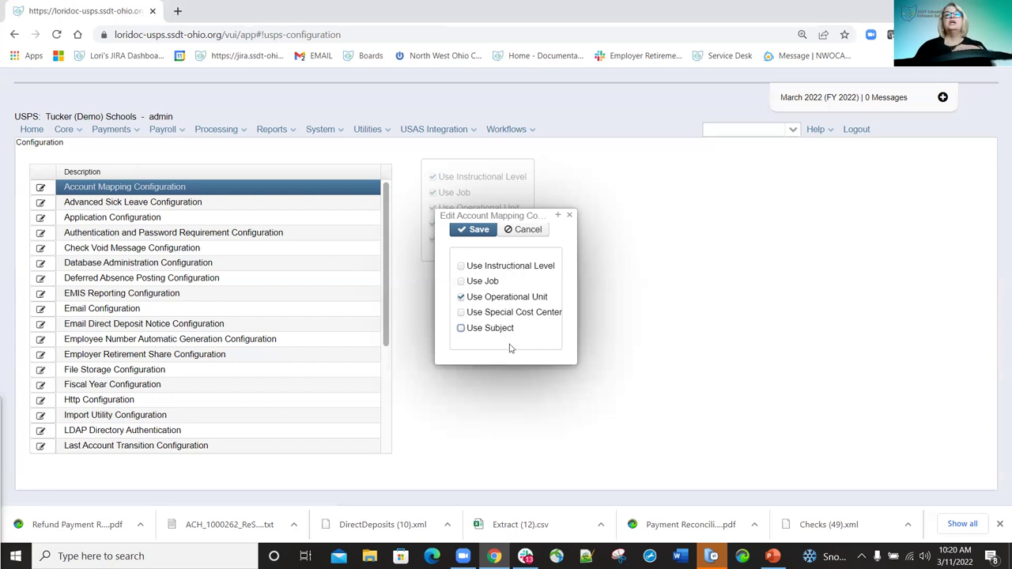
{"action": "left_click", "coordinate": [482, 234]}
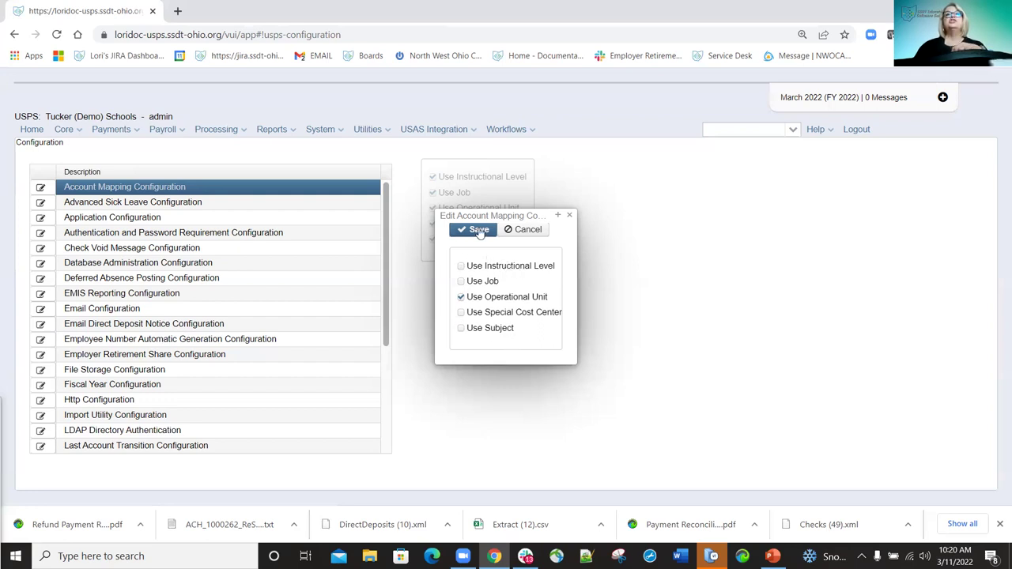
{"action": "left_click", "coordinate": [569, 215]}
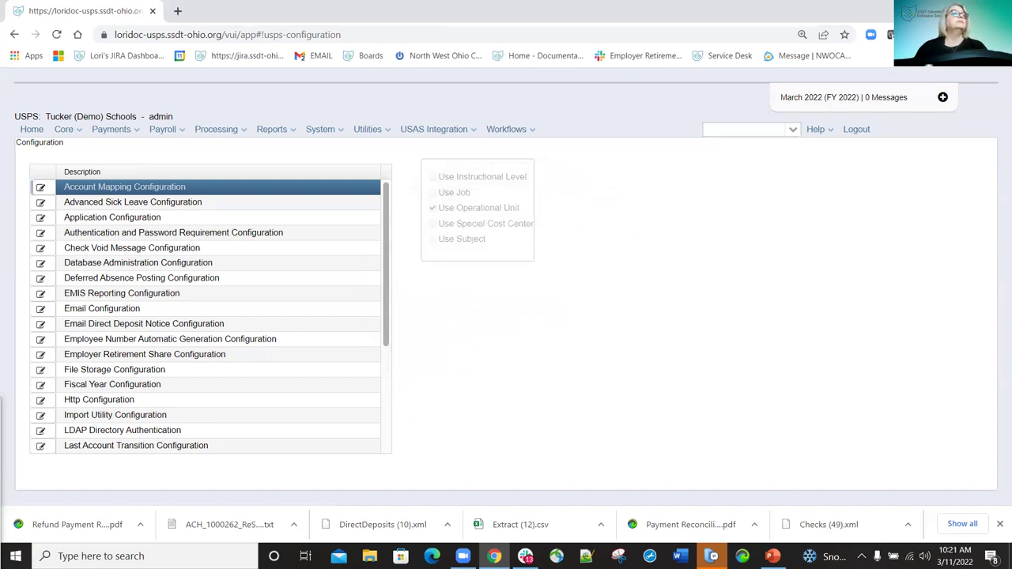
Try Custom Period and Advanced Payoff in Advanced Sick Leave Configuration, then close without saving.
{"action": "left_click", "coordinate": [41, 202]}
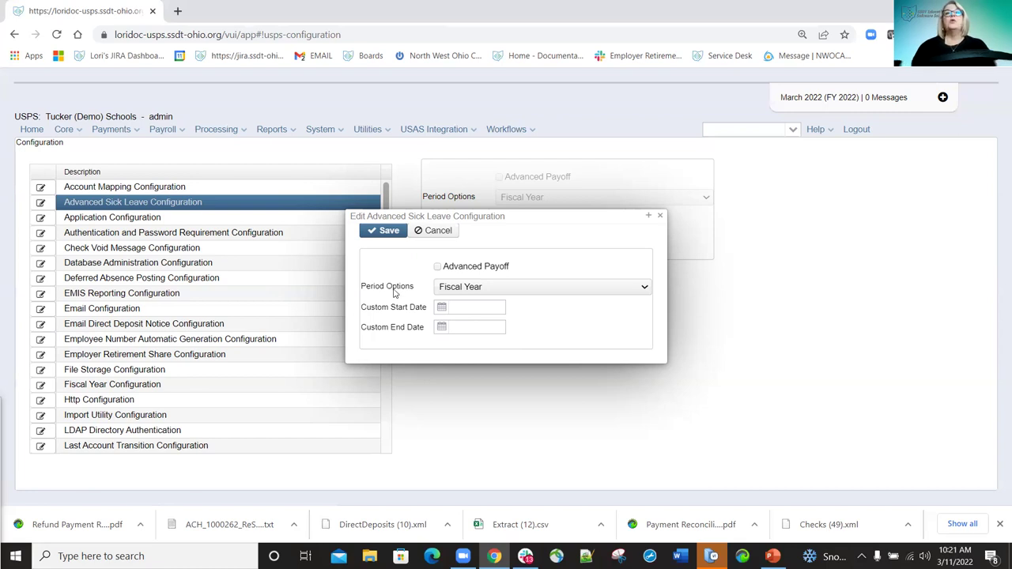
{"action": "left_click", "coordinate": [645, 289]}
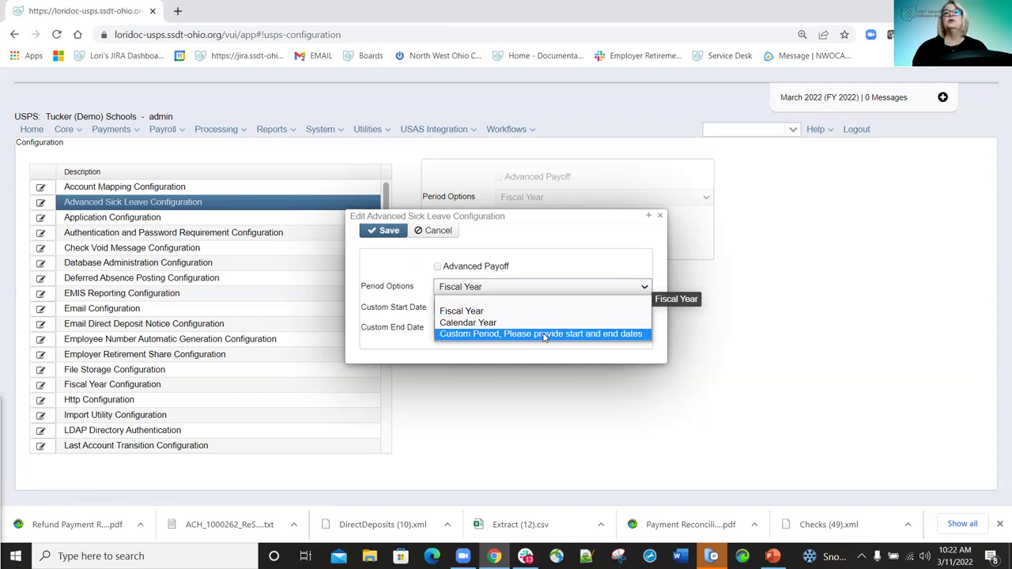
{"action": "left_click", "coordinate": [545, 334]}
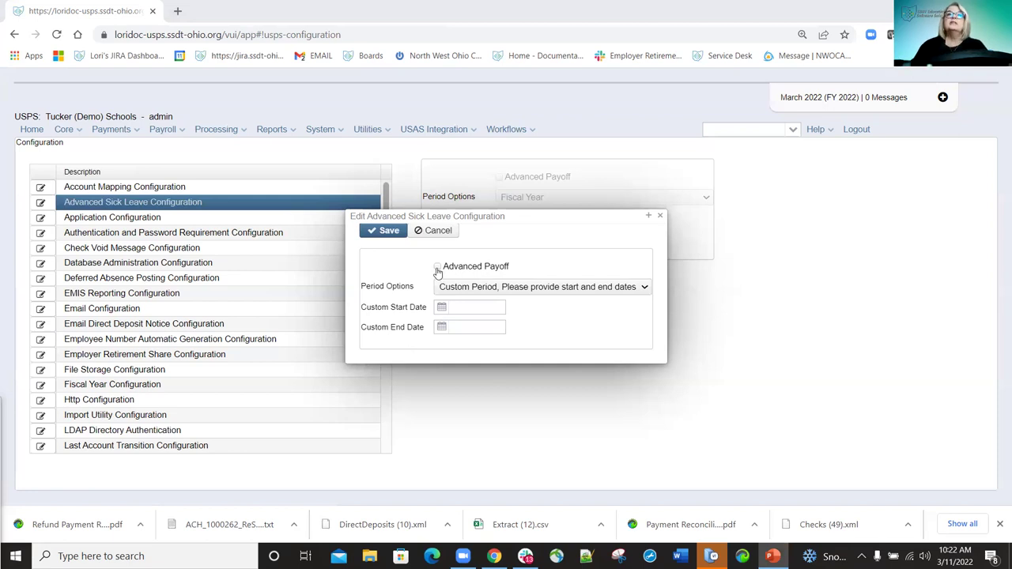
{"action": "left_click", "coordinate": [465, 271]}
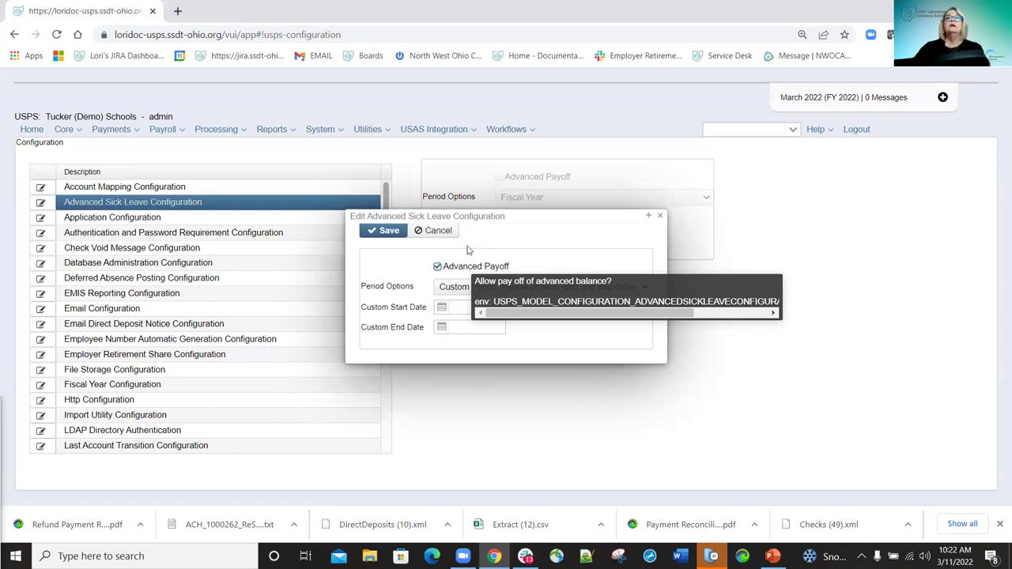
{"action": "left_click", "coordinate": [419, 268]}
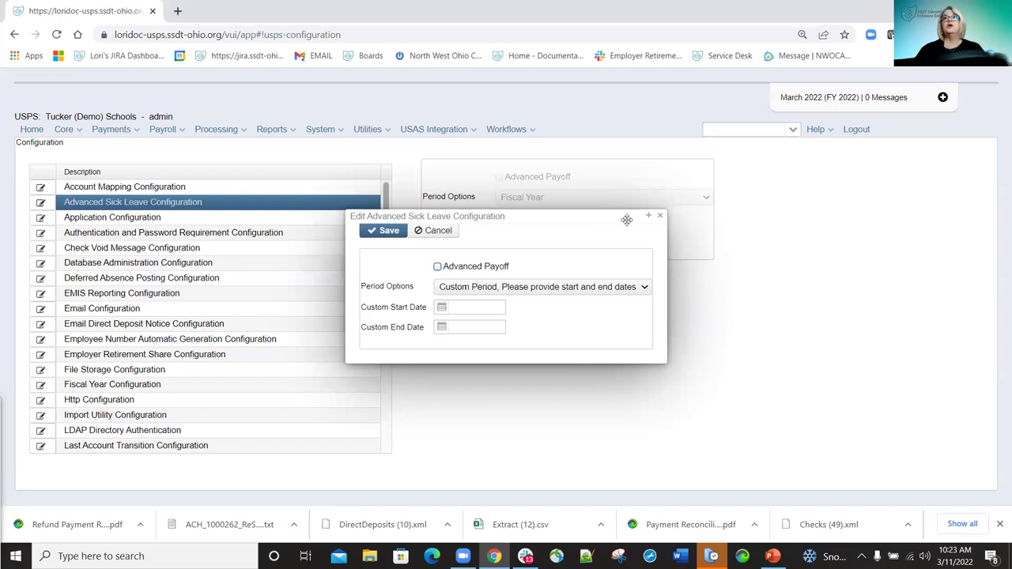
{"action": "left_click", "coordinate": [661, 217]}
Open Core > Leave and view the first employee's leave record, closing it unsaved.
{"action": "left_click", "coordinate": [64, 128]}
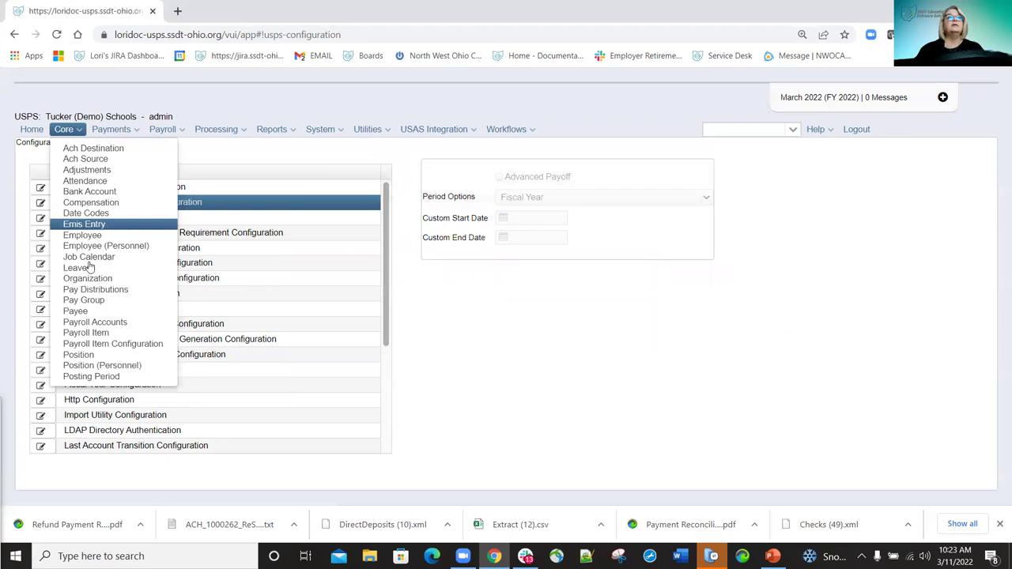
{"action": "left_click", "coordinate": [75, 266]}
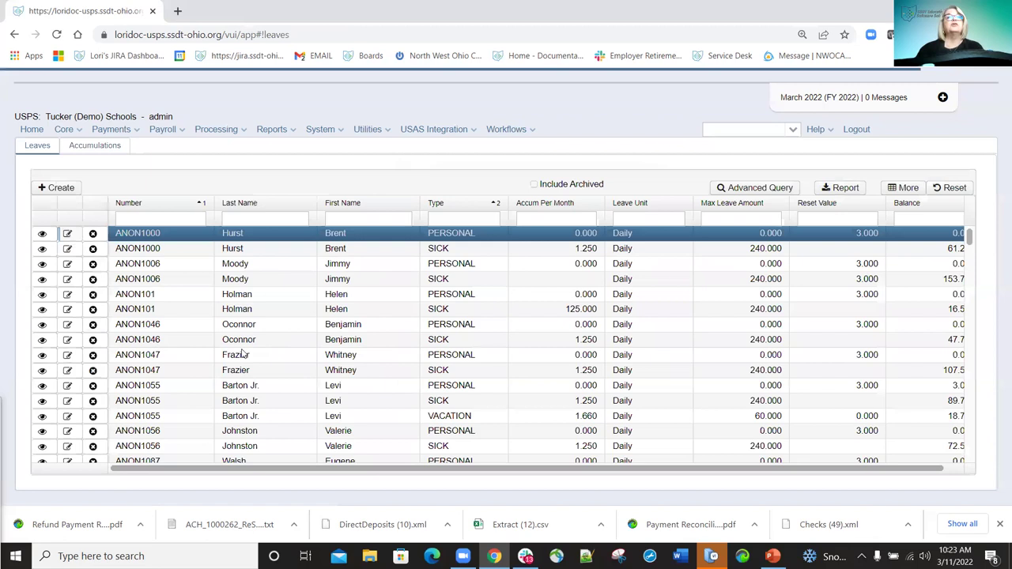
{"action": "left_click", "coordinate": [145, 355]}
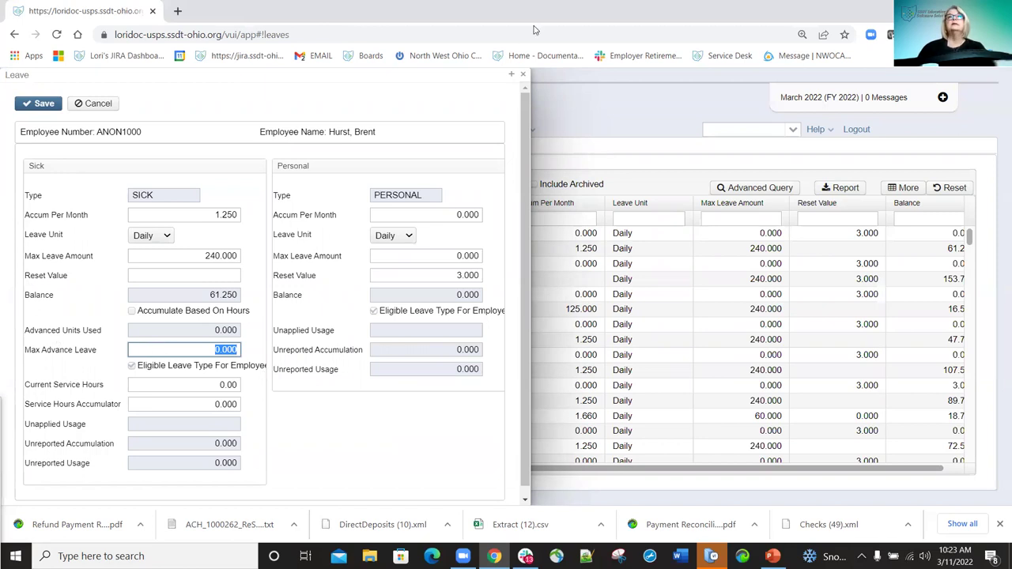
{"action": "left_click", "coordinate": [525, 75]}
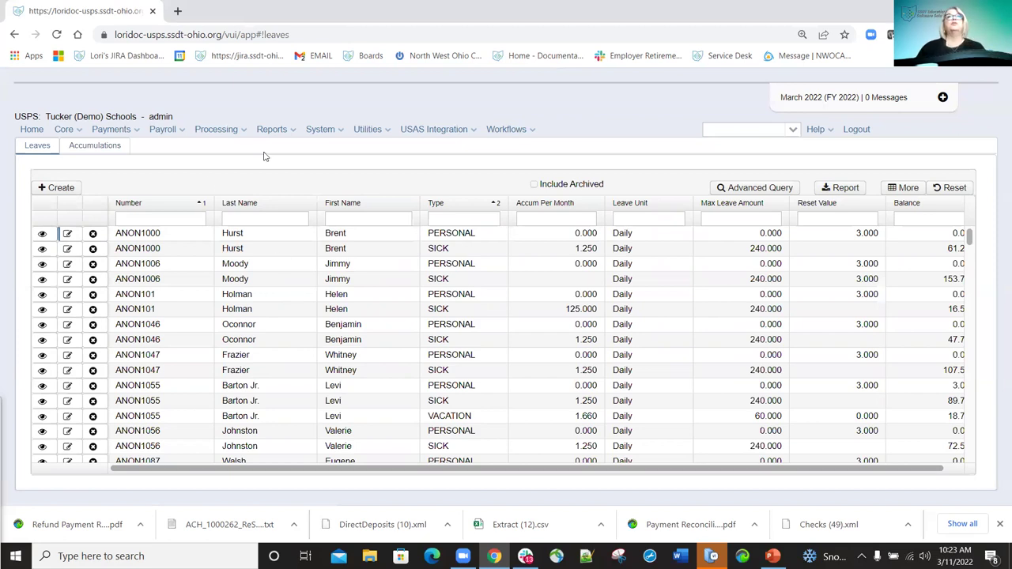
{"action": "left_click", "coordinate": [340, 131]}
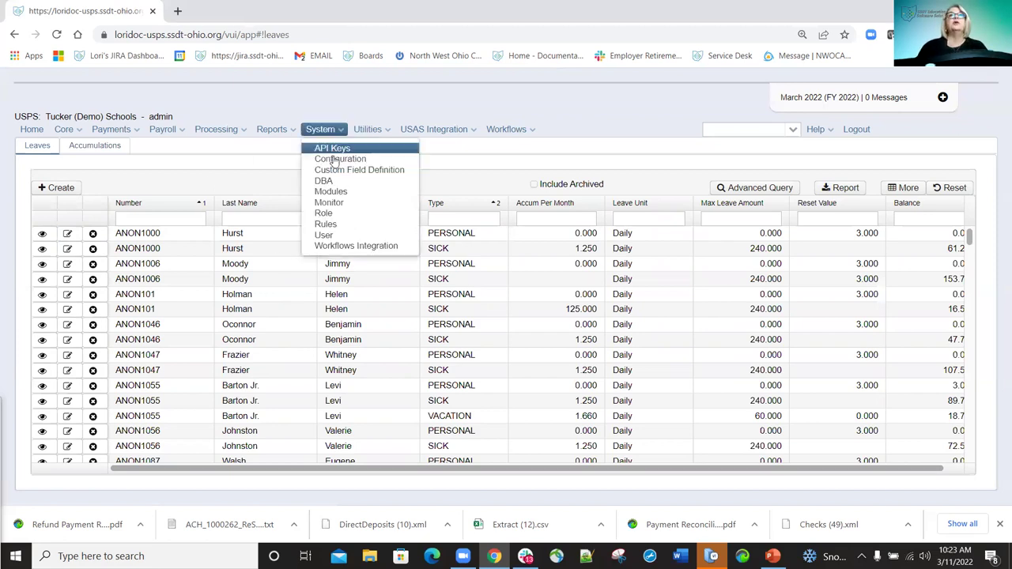
Review the Authentication and Password Requirement settings (minimum length 8, 90-day lifetime) and close unsaved.
{"action": "left_click", "coordinate": [332, 158]}
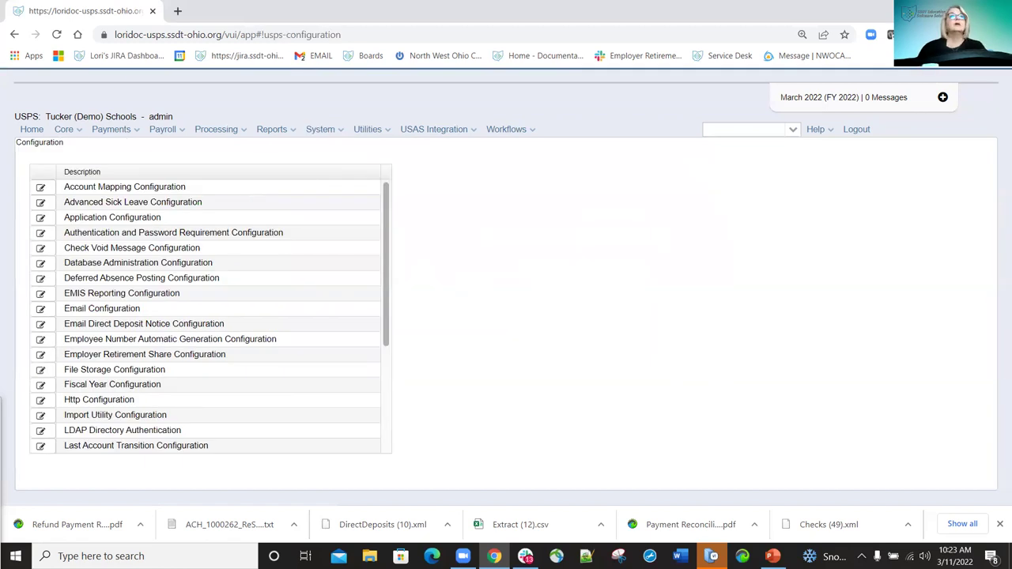
{"action": "left_click", "coordinate": [41, 234]}
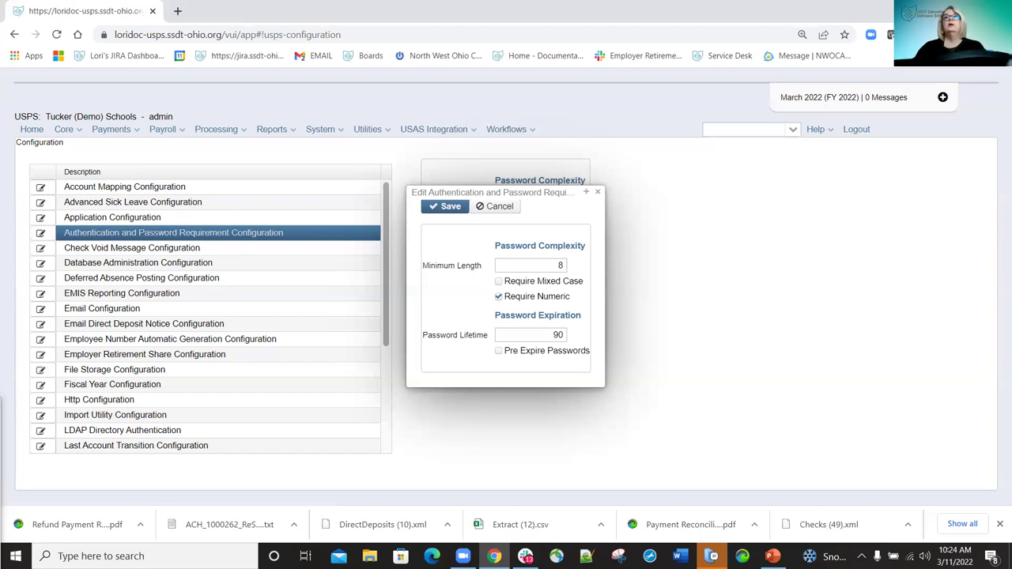
{"action": "left_click", "coordinate": [597, 192]}
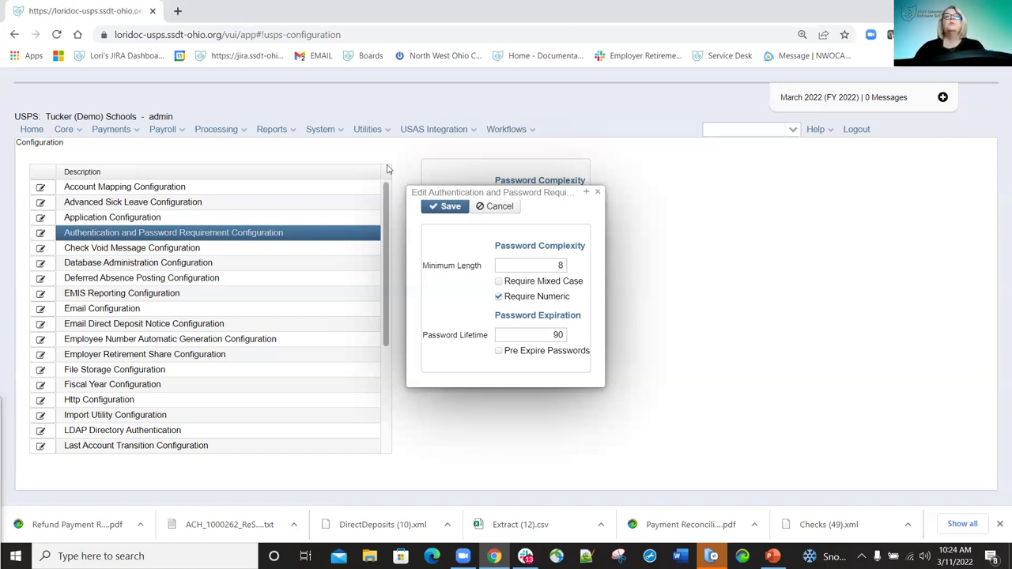
{"action": "left_click", "coordinate": [320, 129]}
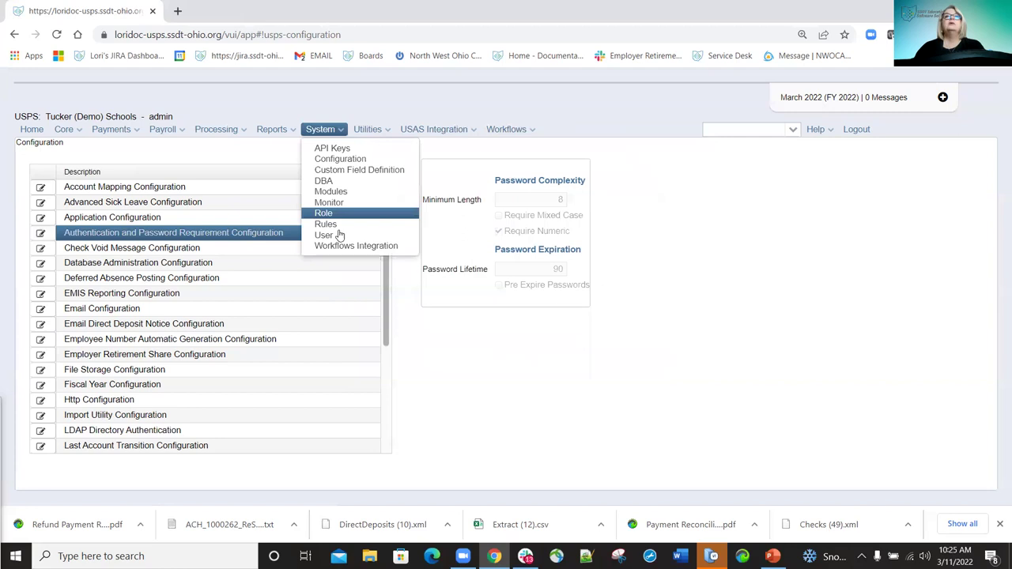
On the Users page, set and confirm a new password for the second user account.
{"action": "left_click", "coordinate": [336, 237]}
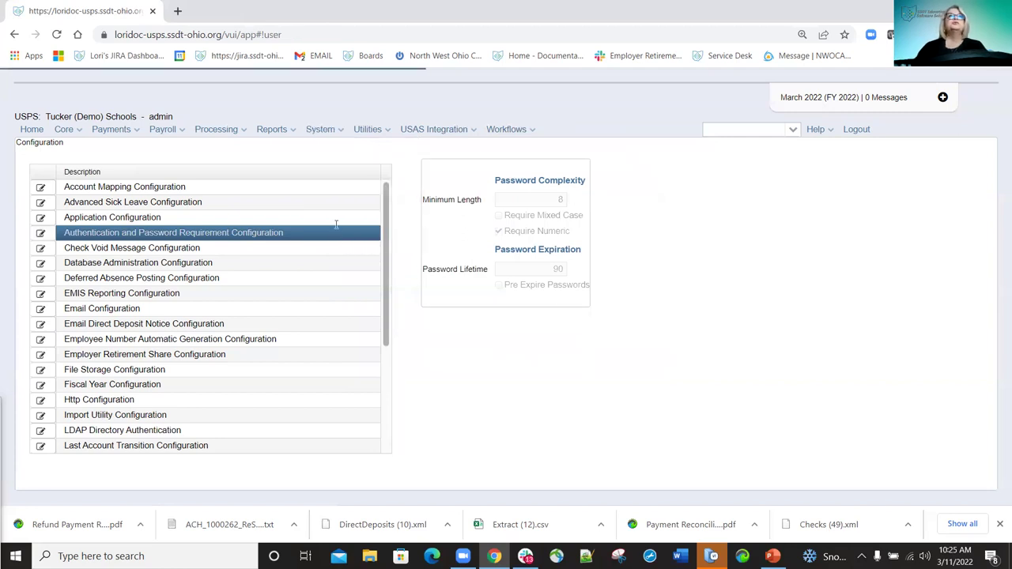
{"action": "left_click", "coordinate": [40, 243]}
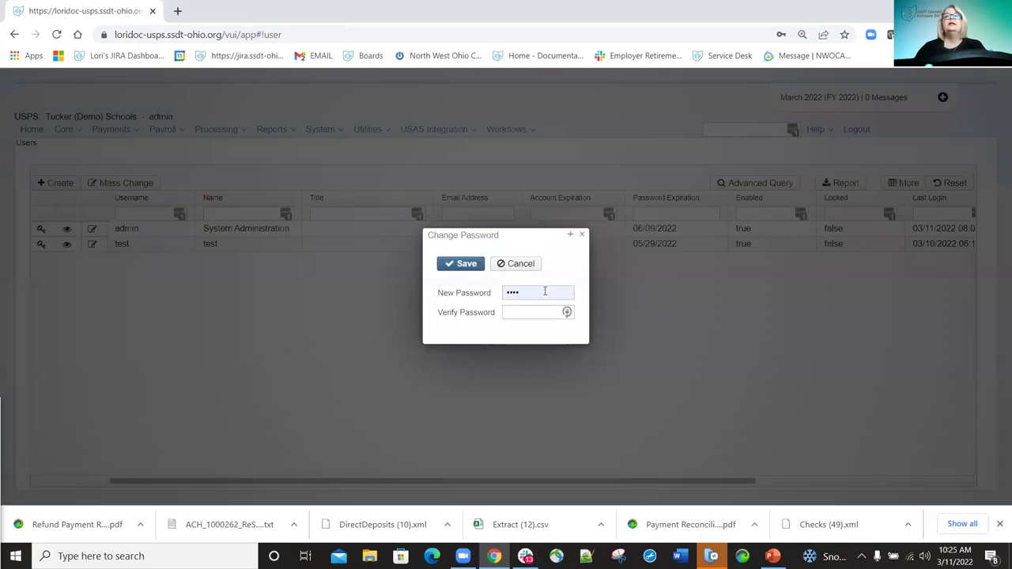
{"action": "key", "text": "Return"}
{"action": "type", "text": "test"}
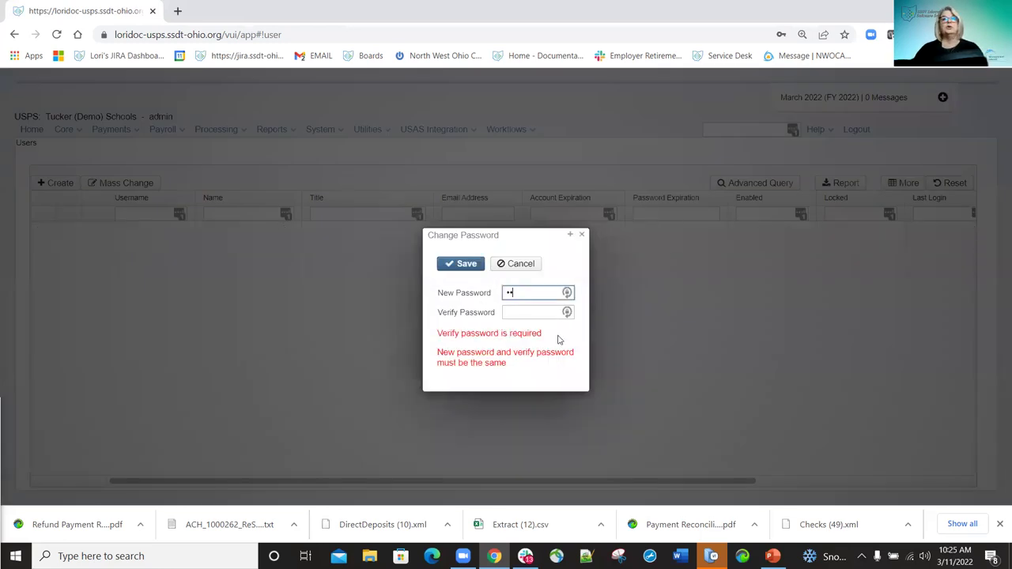
{"action": "left_click", "coordinate": [532, 314]}
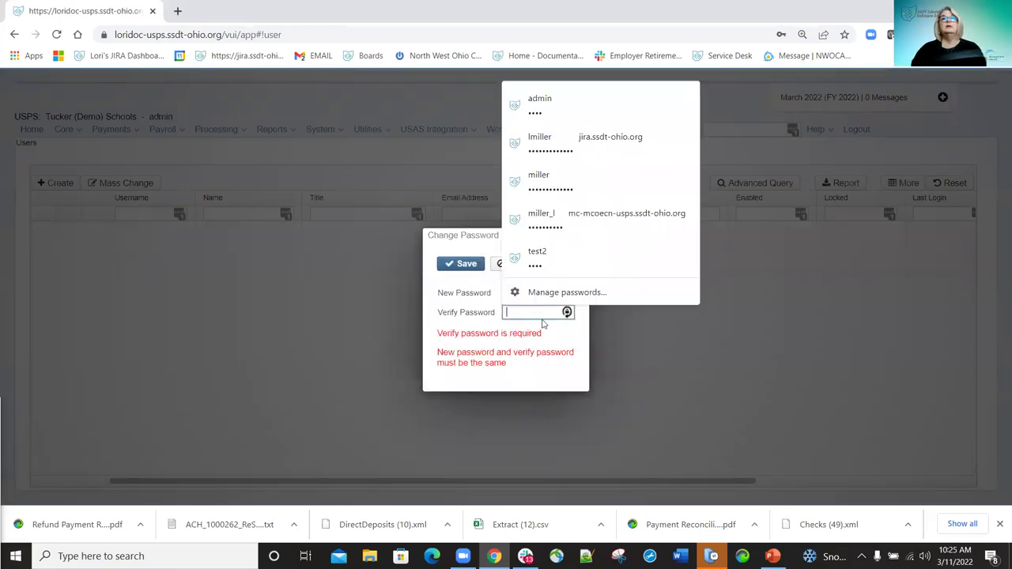
{"action": "type", "text": "test"}
{"action": "key", "text": "Return"}
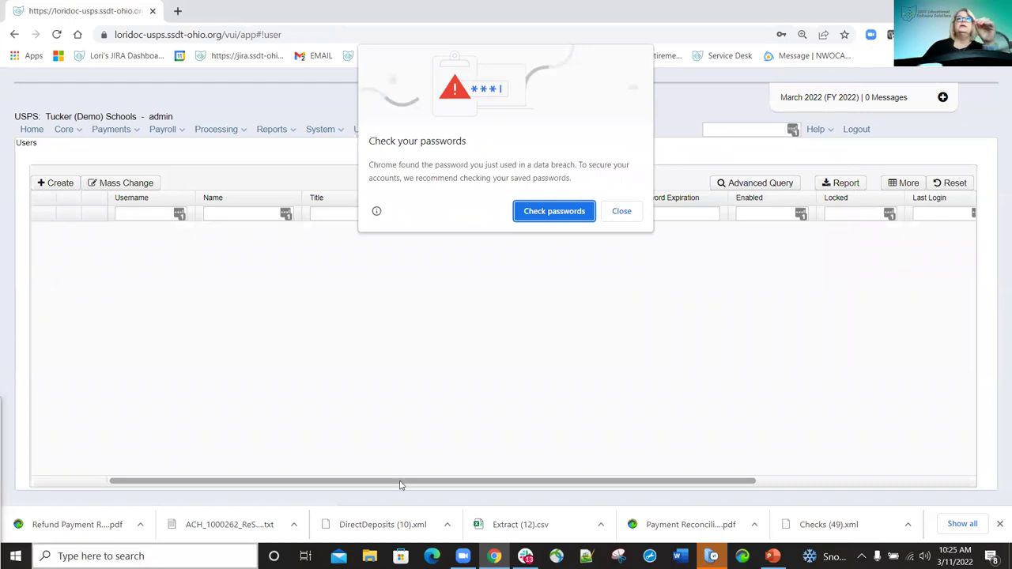
Dismiss Chrome's password breach warning and decline its Update password prompt.
{"action": "left_click", "coordinate": [622, 211]}
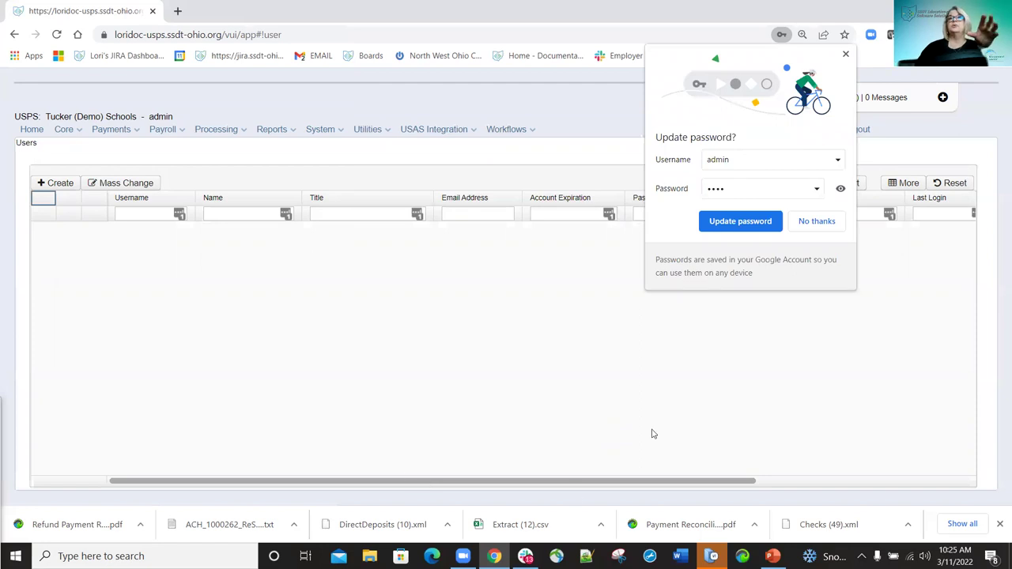
{"action": "left_click", "coordinate": [818, 226]}
{"action": "left_click", "coordinate": [818, 225]}
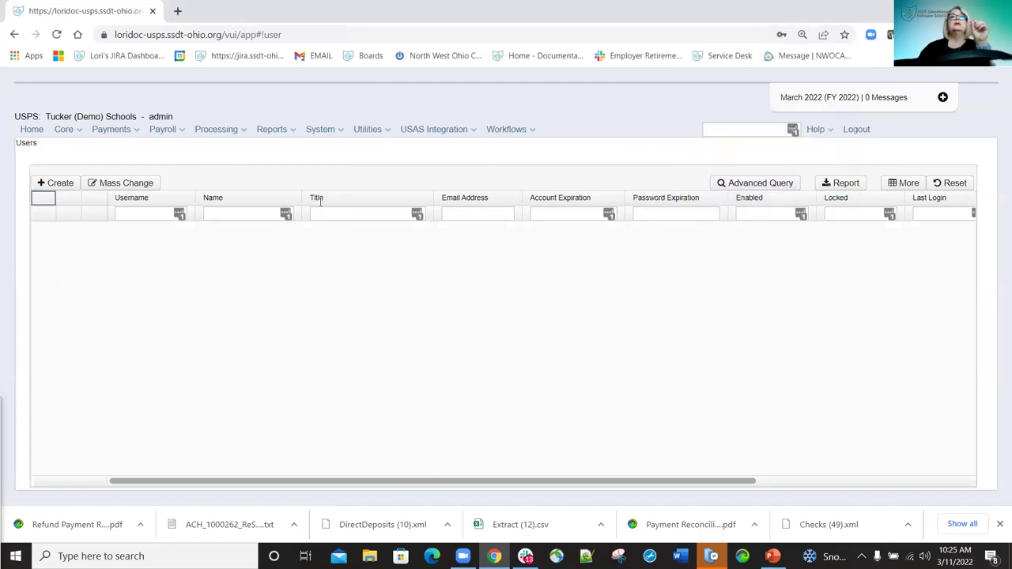
{"action": "left_click", "coordinate": [342, 133]}
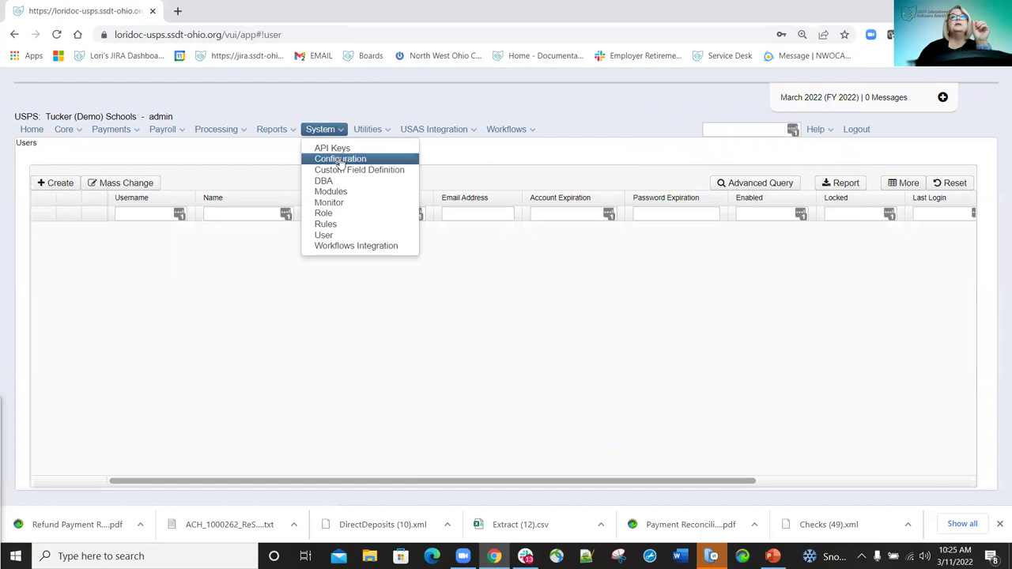
Reopen System > Configuration, review Authentication and Password Requirement settings, and close without changes.
{"action": "left_click", "coordinate": [337, 161]}
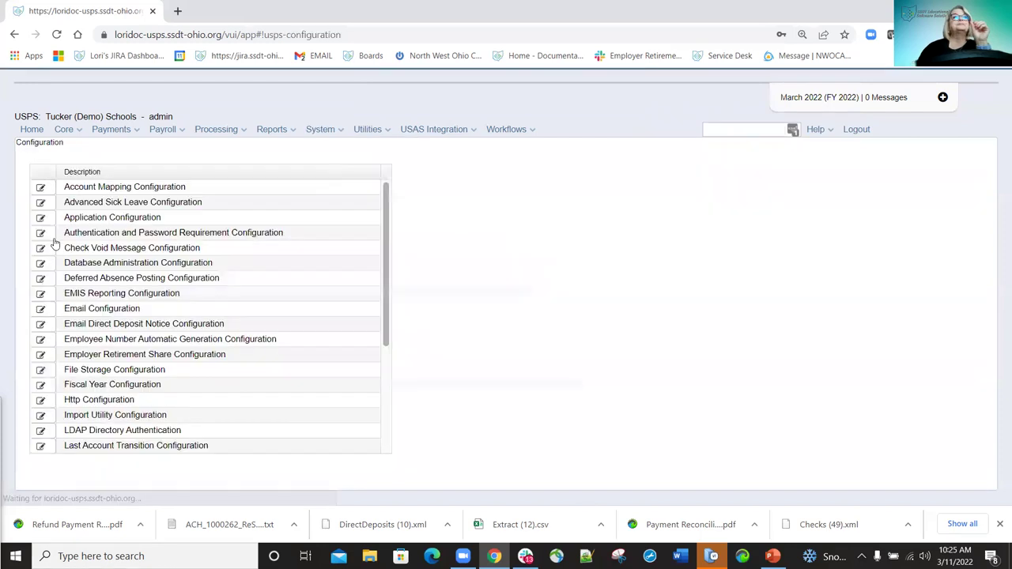
{"action": "left_click", "coordinate": [46, 234]}
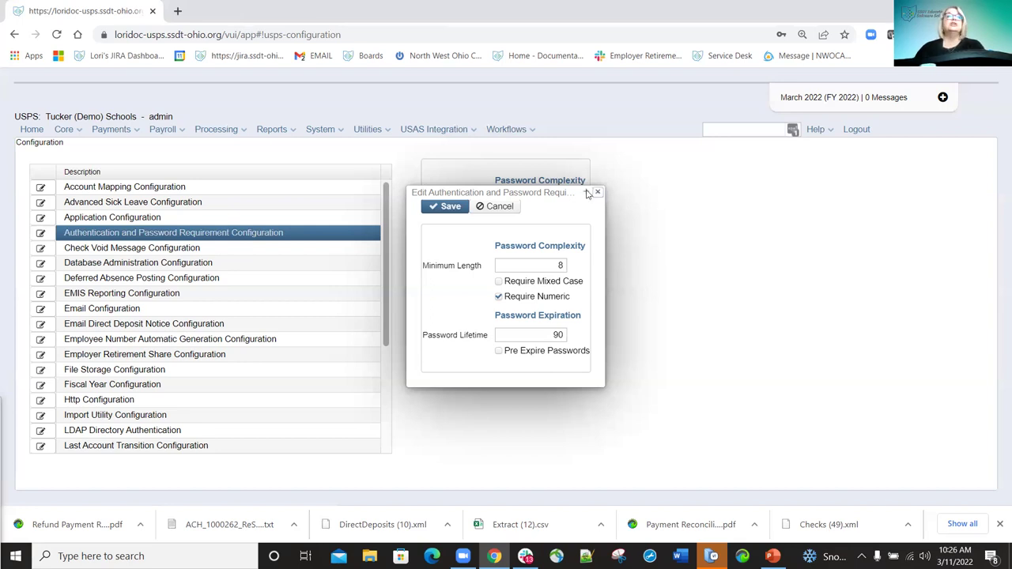
{"action": "left_click", "coordinate": [597, 192]}
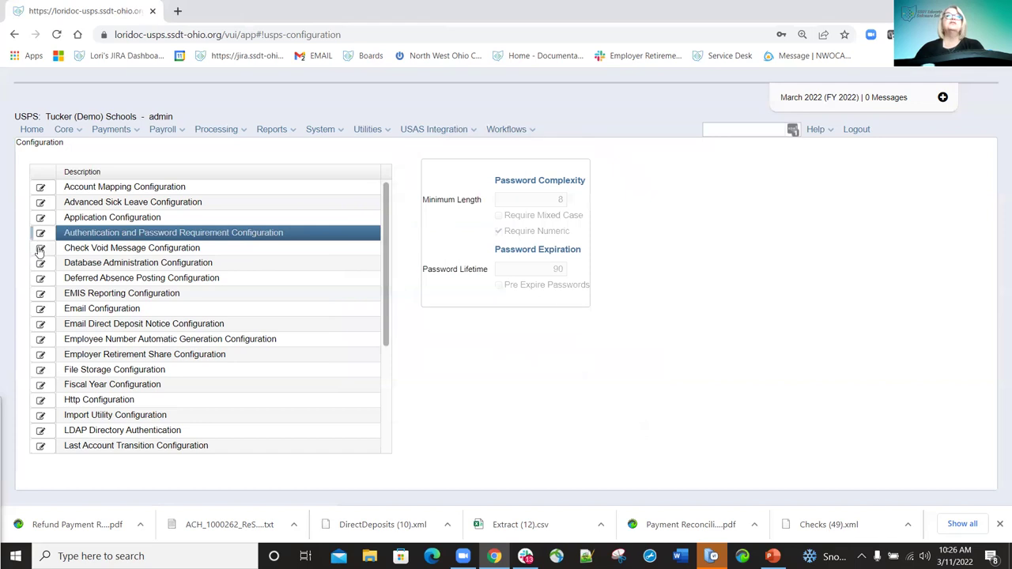
Open the Check Void Message Configuration entry for editing.
{"action": "left_click", "coordinate": [40, 248]}
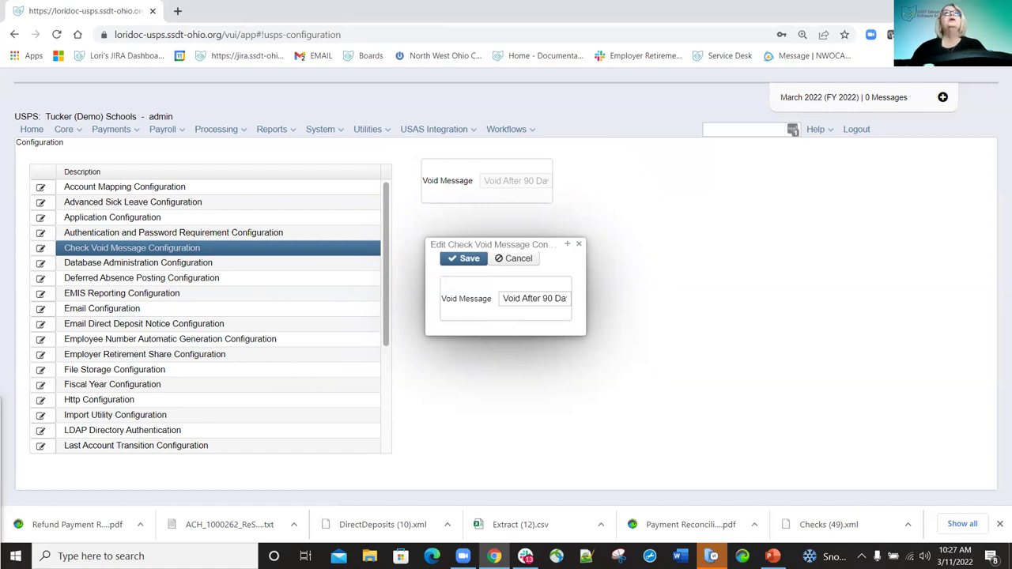
{"action": "left_click", "coordinate": [177, 10]}
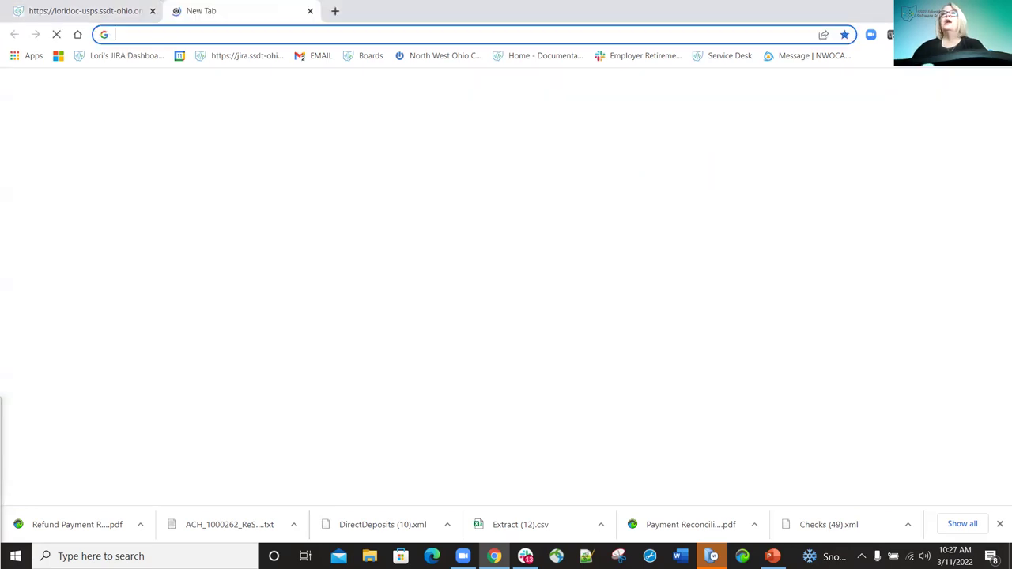
{"action": "left_click", "coordinate": [719, 57]}
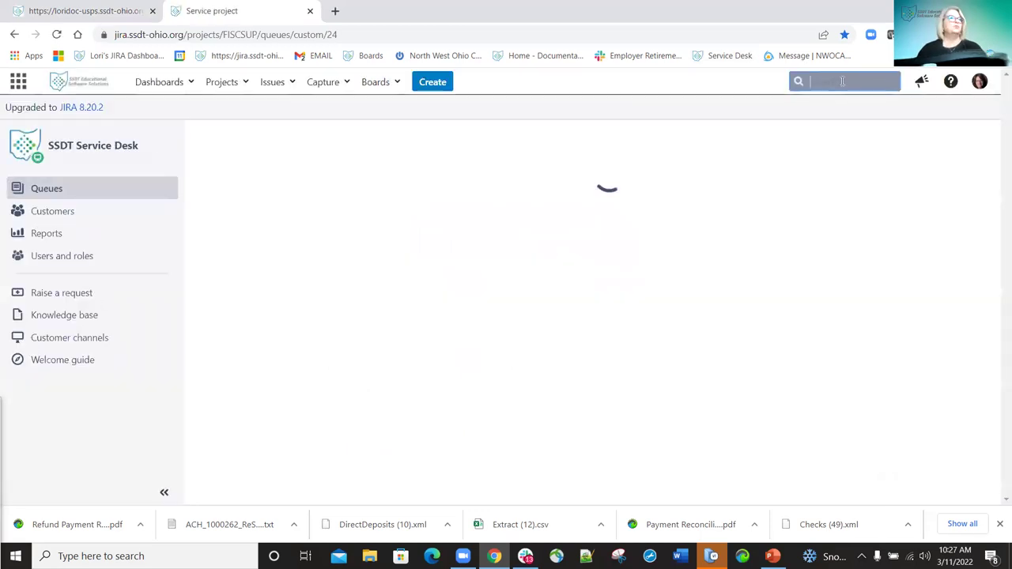
{"action": "left_click", "coordinate": [842, 81]}
{"action": "type", "text": "usps"}
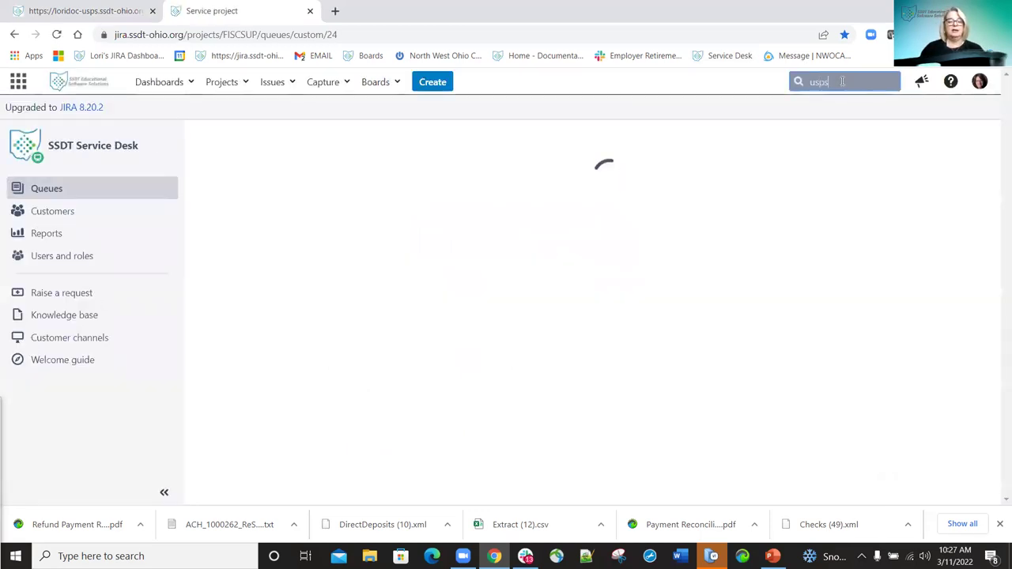
{"action": "type", "text": "rfb"}
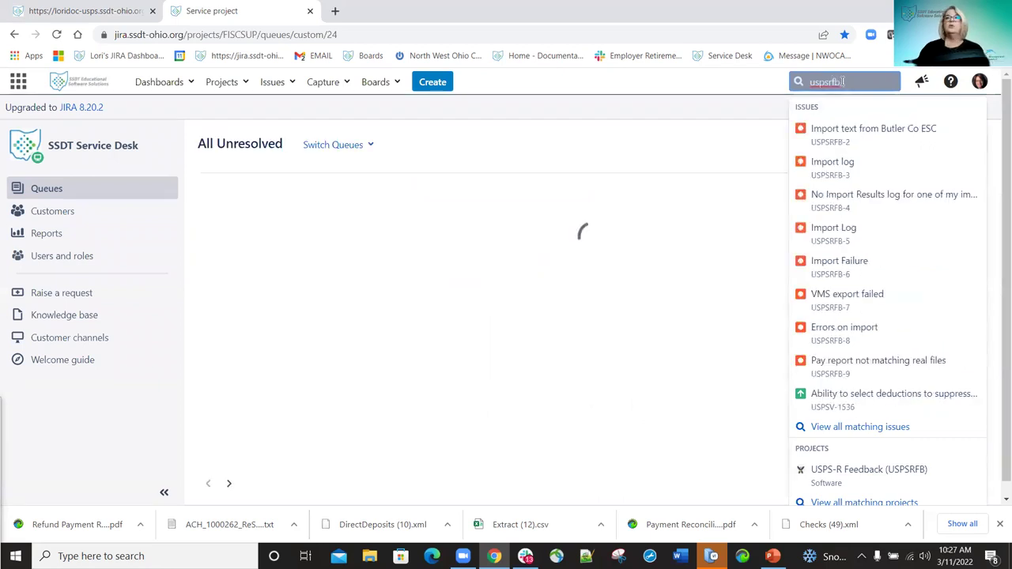
{"action": "type", "text": "-833"}
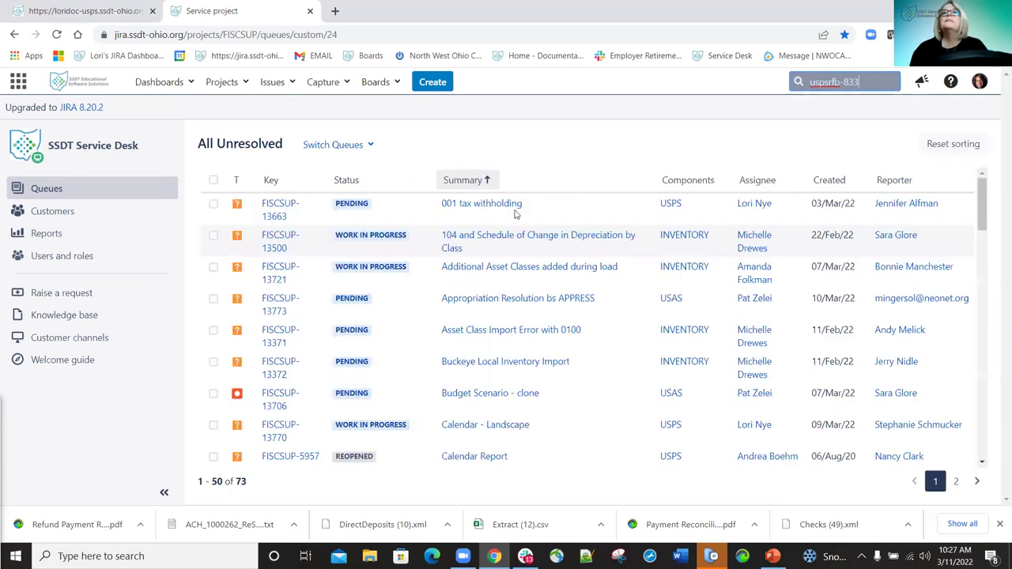
{"action": "left_click", "coordinate": [874, 83]}
{"action": "key", "text": "Return"}
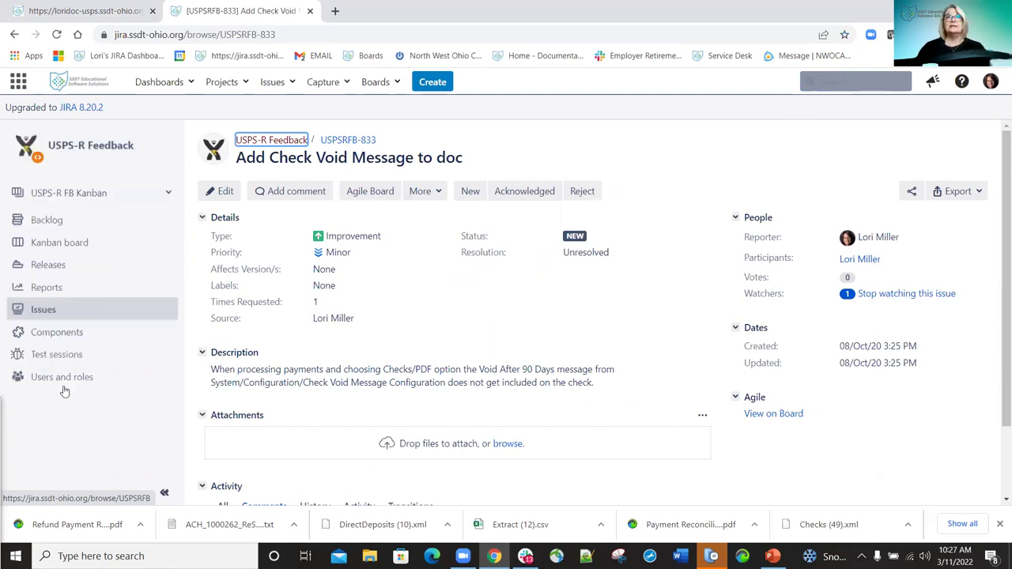
{"action": "left_click", "coordinate": [310, 11]}
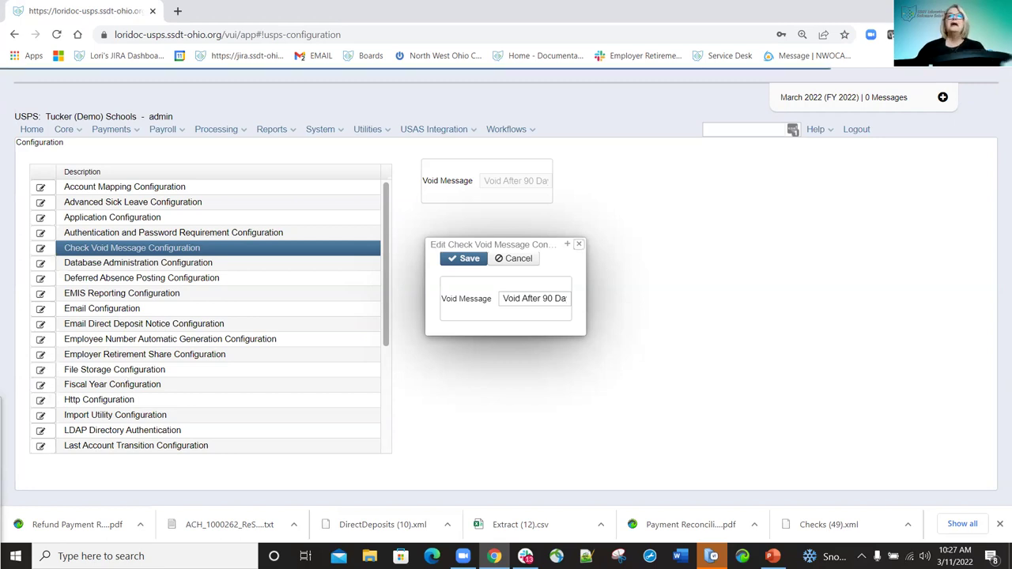
Review the Deferred Absence Posting setting, left unchecked, and close its editor unchanged.
{"action": "left_click", "coordinate": [38, 279]}
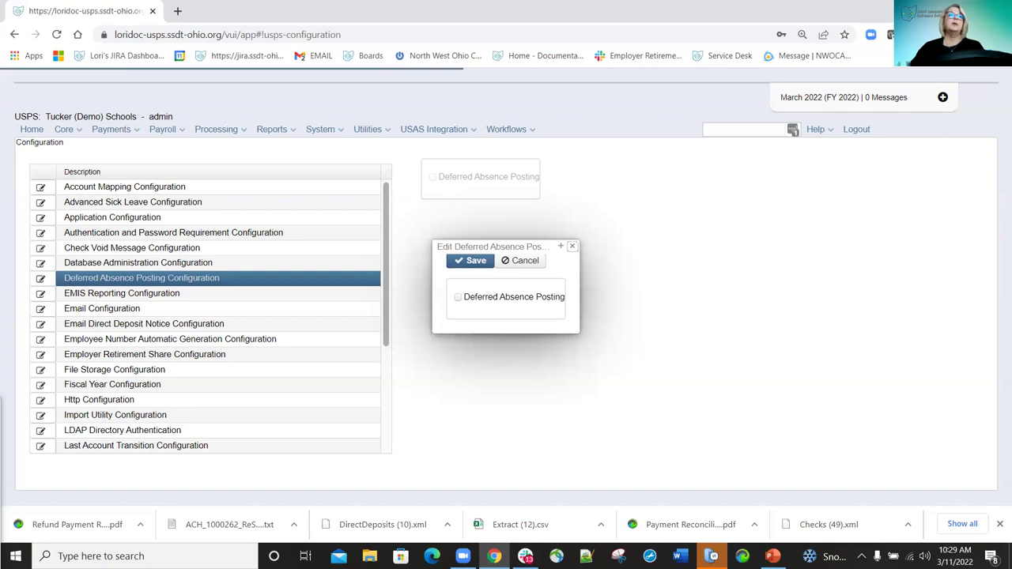
{"action": "left_click", "coordinate": [574, 248]}
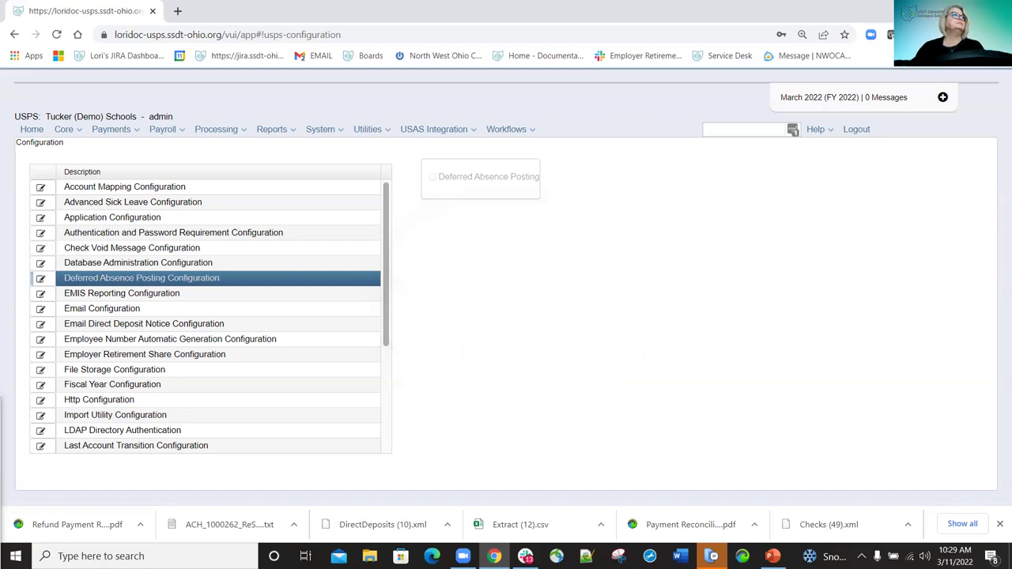
Open the EMIS Reporting editor showing fiscal year 2022, Credential ID reporting and Z Id prefix ZE5.
{"action": "left_click", "coordinate": [41, 294]}
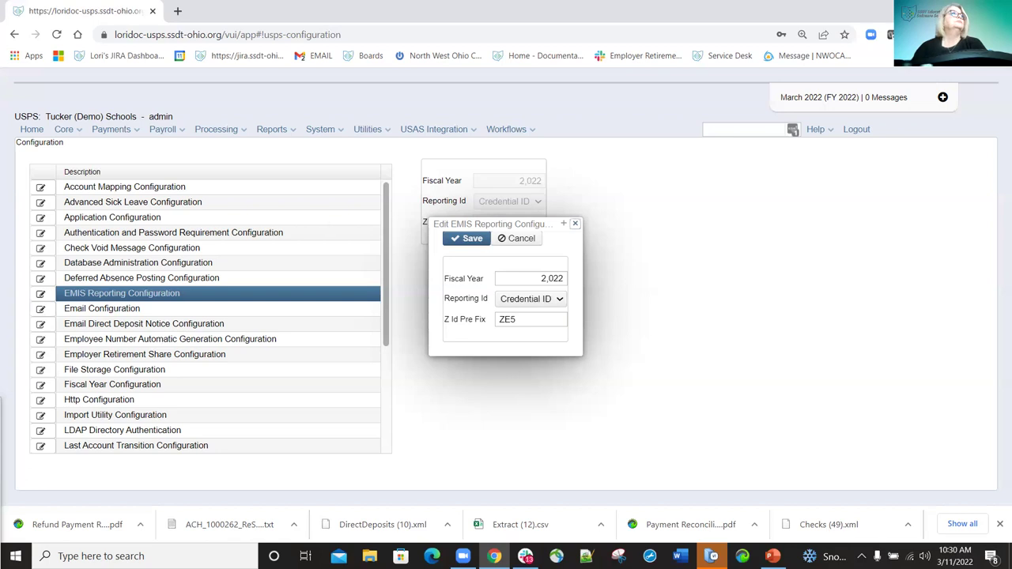
Dismiss the EMIS Reporting Configuration editor without saving any changes.
{"action": "key", "text": "Escape"}
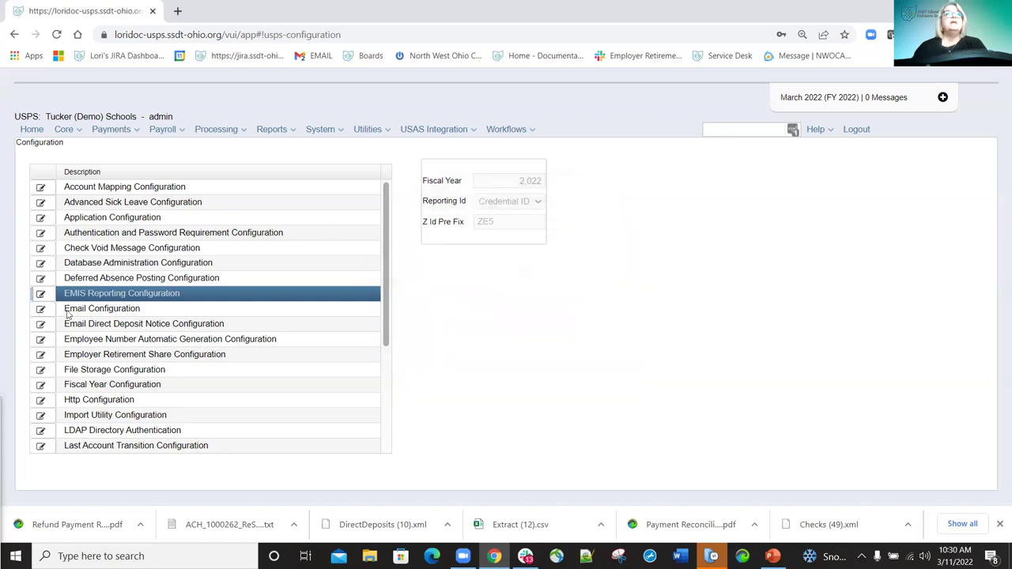
Review Email Configuration (port 25, SMTP host 10.99.40.9) and close it unchanged.
{"action": "left_click", "coordinate": [42, 310]}
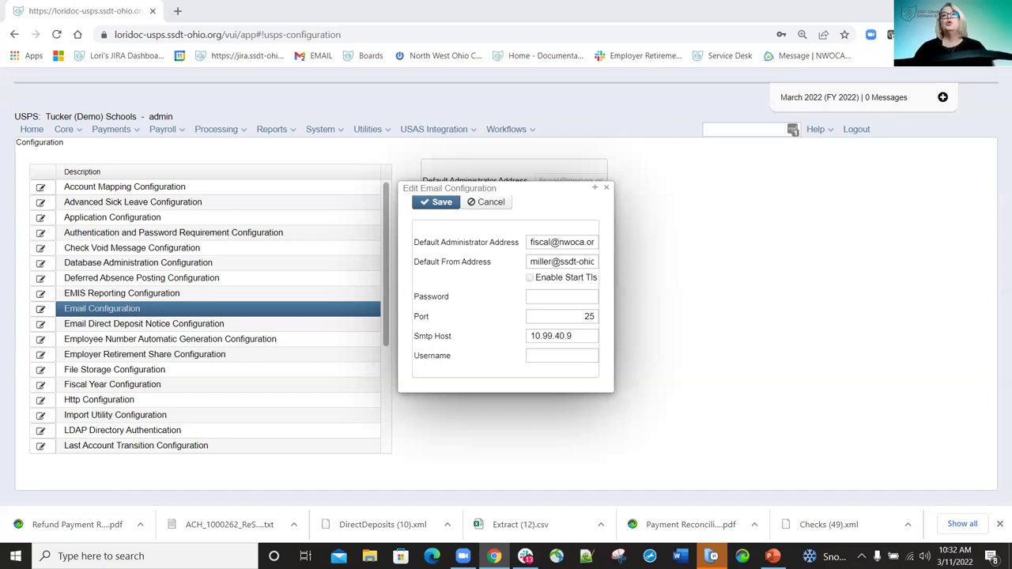
{"action": "left_click", "coordinate": [607, 189]}
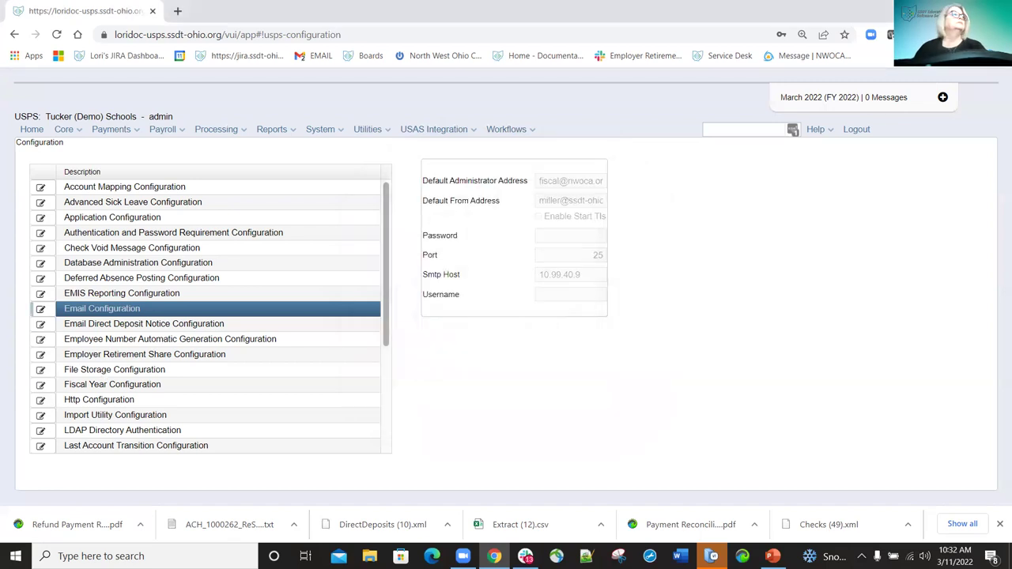
Review the Direct Deposit Notice e-mail settings, subject 'Direct Deposit Notice for {DATE}', and close unchanged.
{"action": "left_click", "coordinate": [41, 325]}
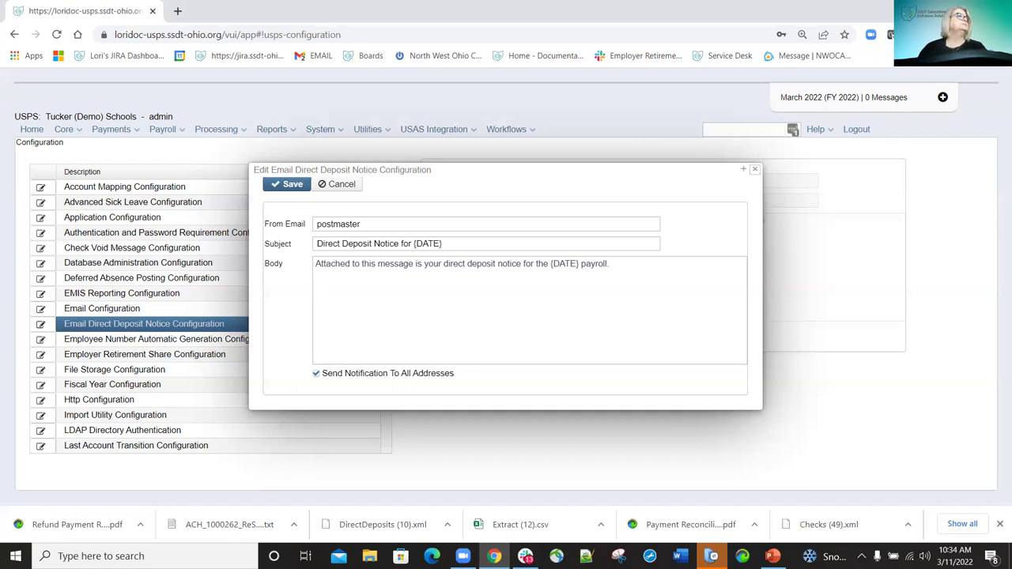
{"action": "left_click", "coordinate": [754, 168]}
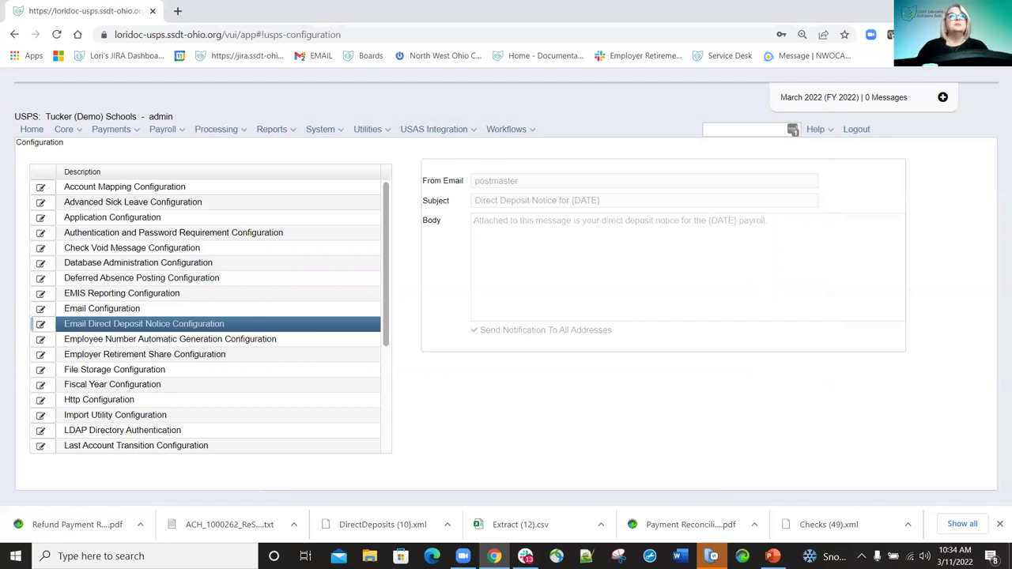
Review Employee Number Automatic Generation (increment 7, 4 letters, start value 77) and close it unsaved.
{"action": "left_click", "coordinate": [41, 340]}
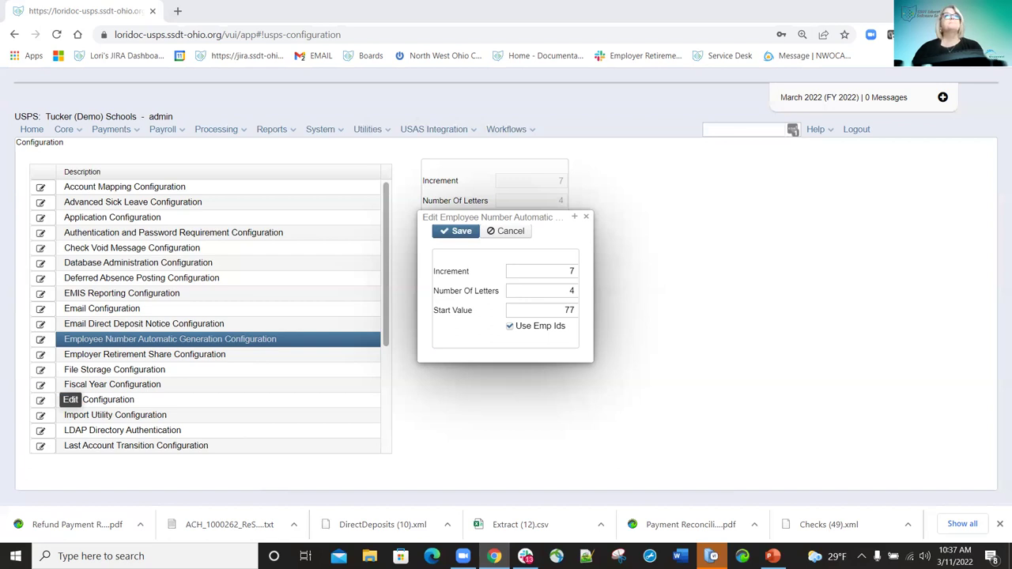
{"action": "left_click", "coordinate": [586, 217]}
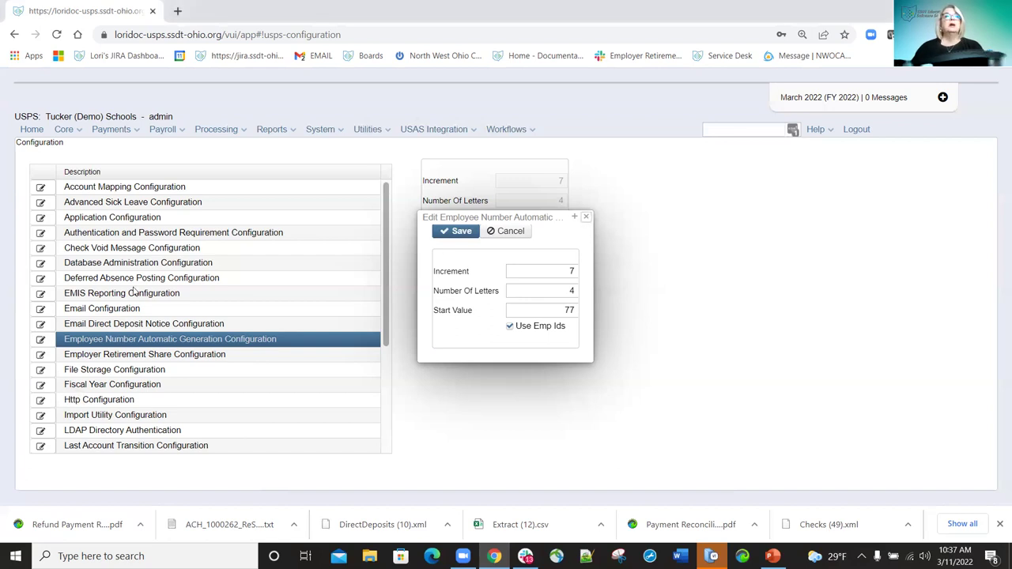
{"action": "left_click", "coordinate": [40, 355]}
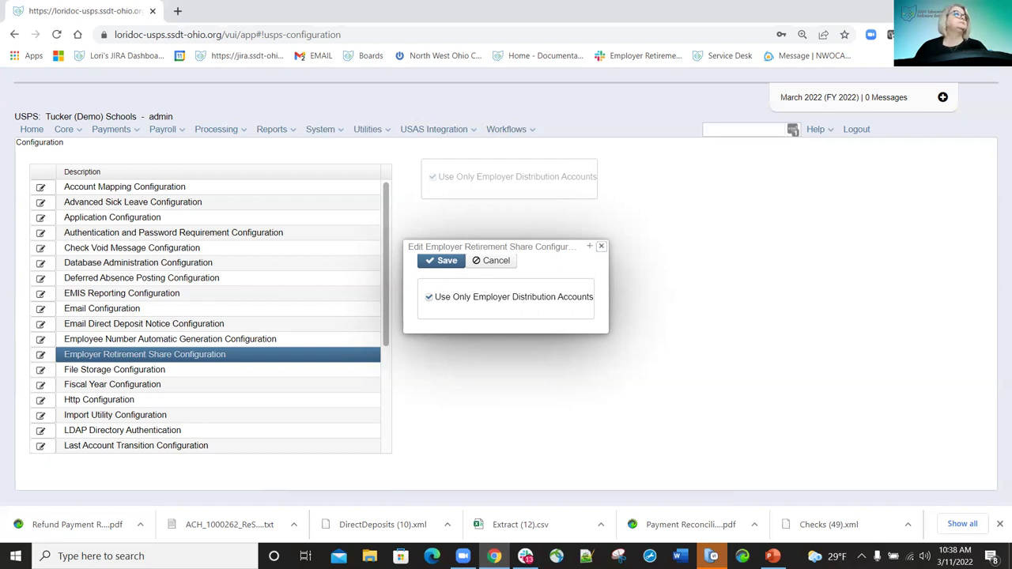
Dismiss Employer Retirement Share settings unchanged, Use Only Employer Distribution Accounts still checked.
{"action": "key", "text": "Escape"}
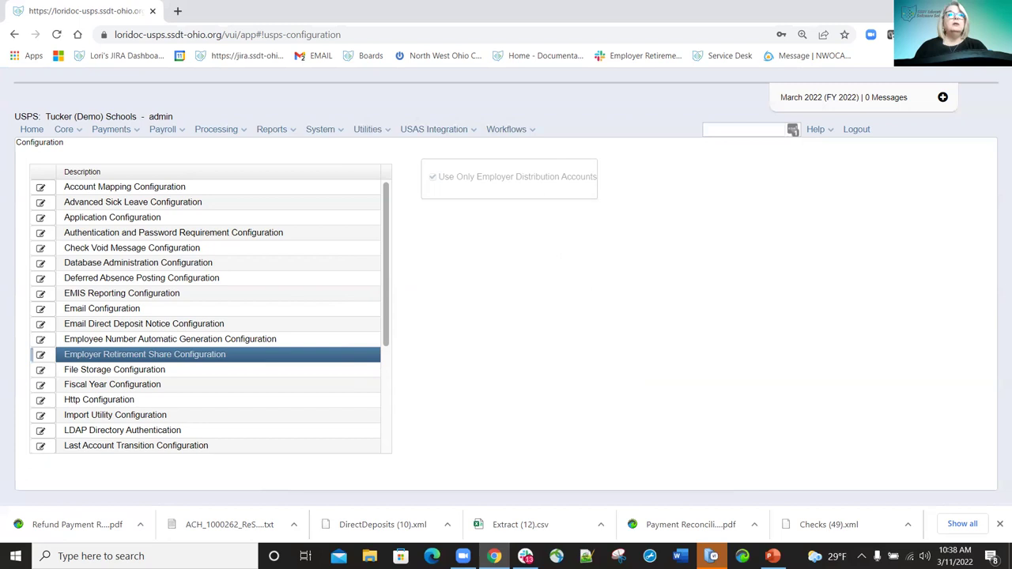
Check the Fiscal Year Configuration and keep the beginning month at July.
{"action": "left_click", "coordinate": [41, 385]}
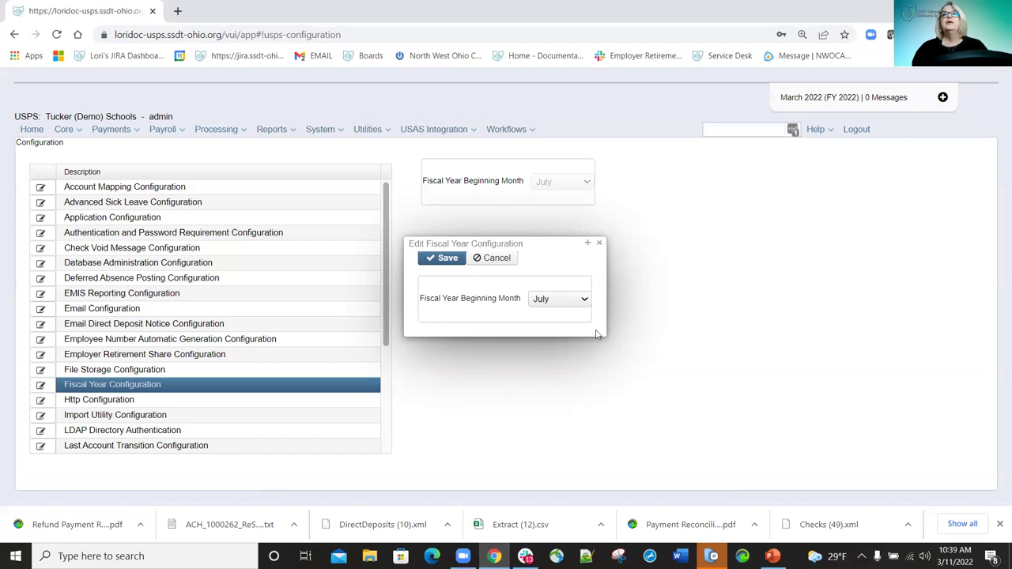
{"action": "left_click", "coordinate": [585, 302]}
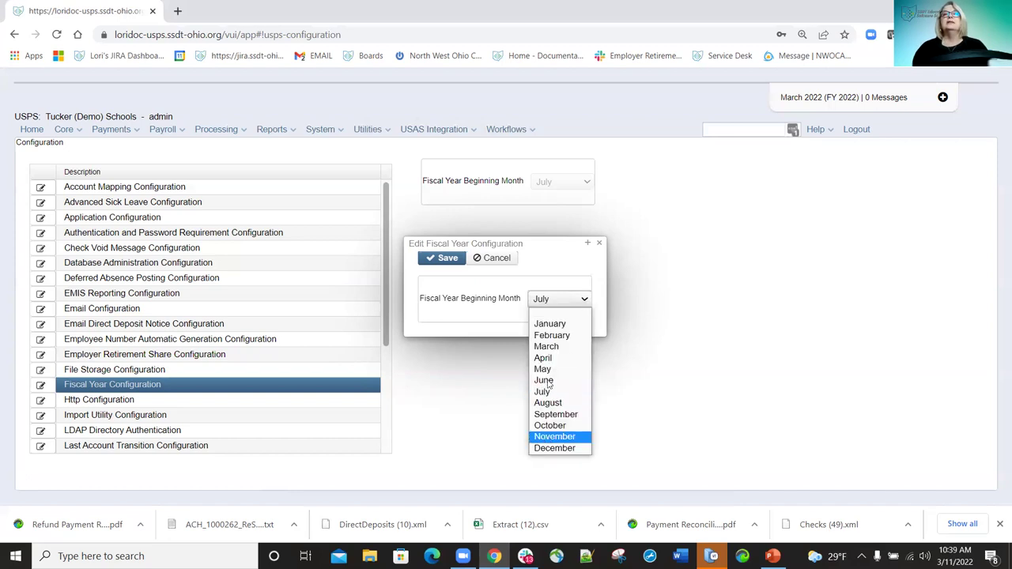
{"action": "left_click", "coordinate": [561, 299]}
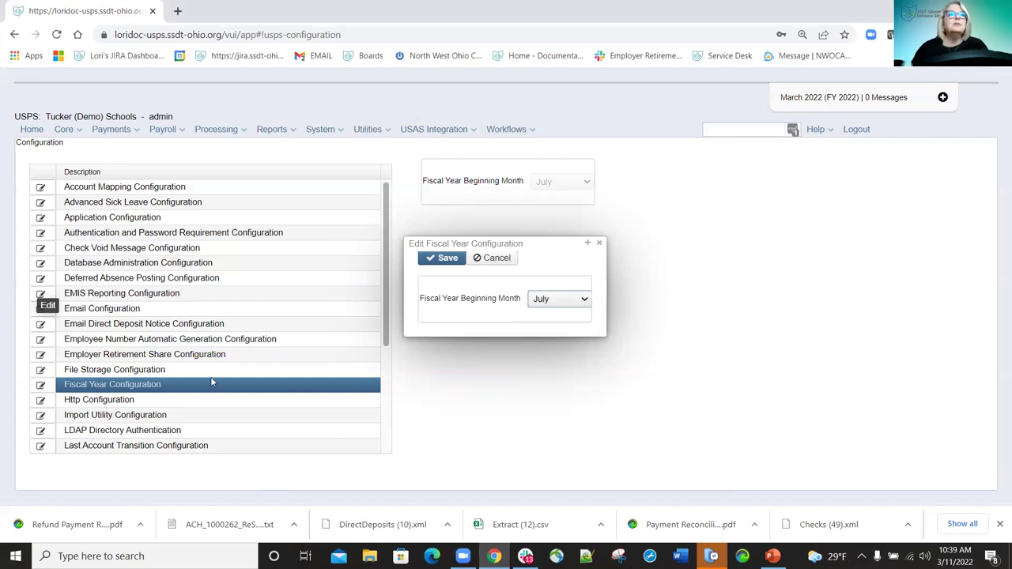
{"action": "scroll", "coordinate": [207, 373], "scroll_direction": "down", "scroll_amount": 3}
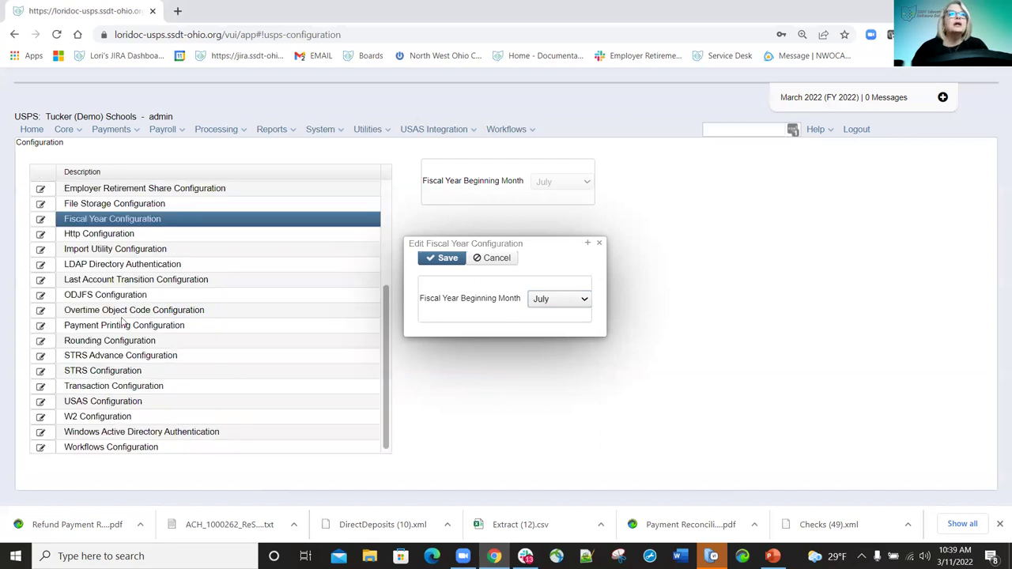
Review and close the LDAP Directory Authentication and Last Account Transition (1/1/70) settings unchanged.
{"action": "left_click", "coordinate": [41, 264]}
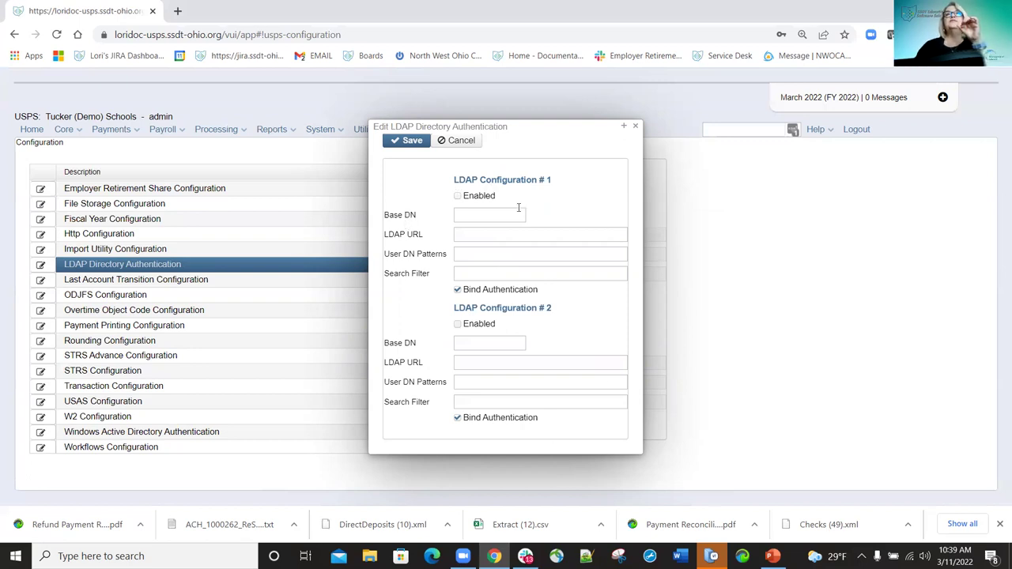
{"action": "mouse_move", "coordinate": [519, 208]}
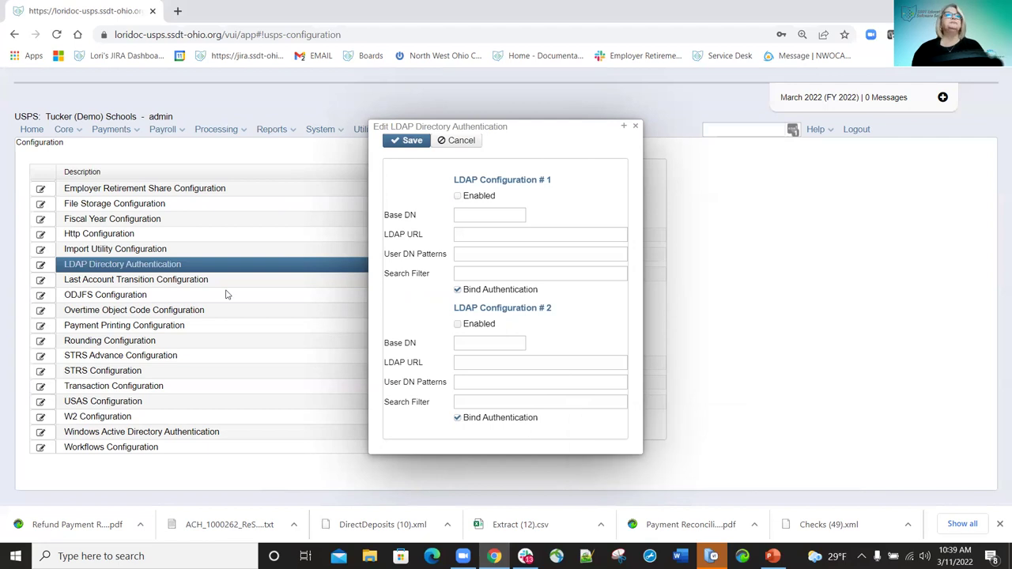
{"action": "left_click", "coordinate": [635, 126]}
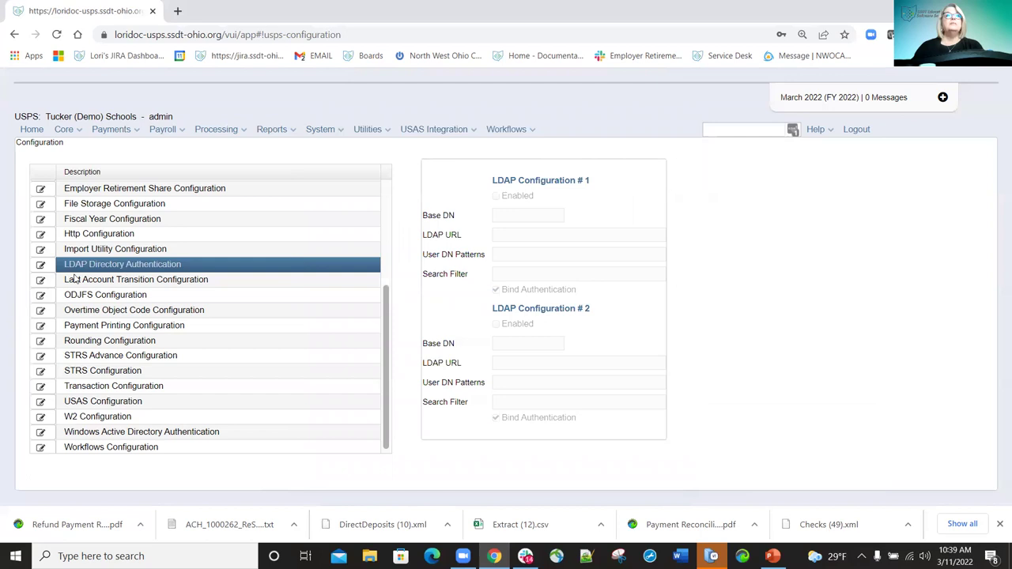
{"action": "left_click", "coordinate": [40, 281]}
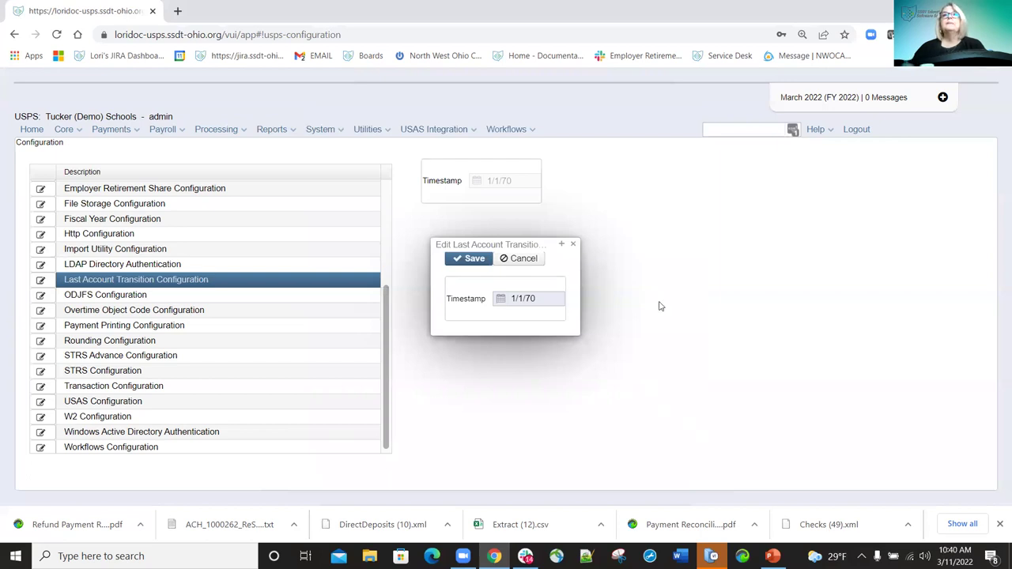
{"action": "left_click", "coordinate": [572, 244]}
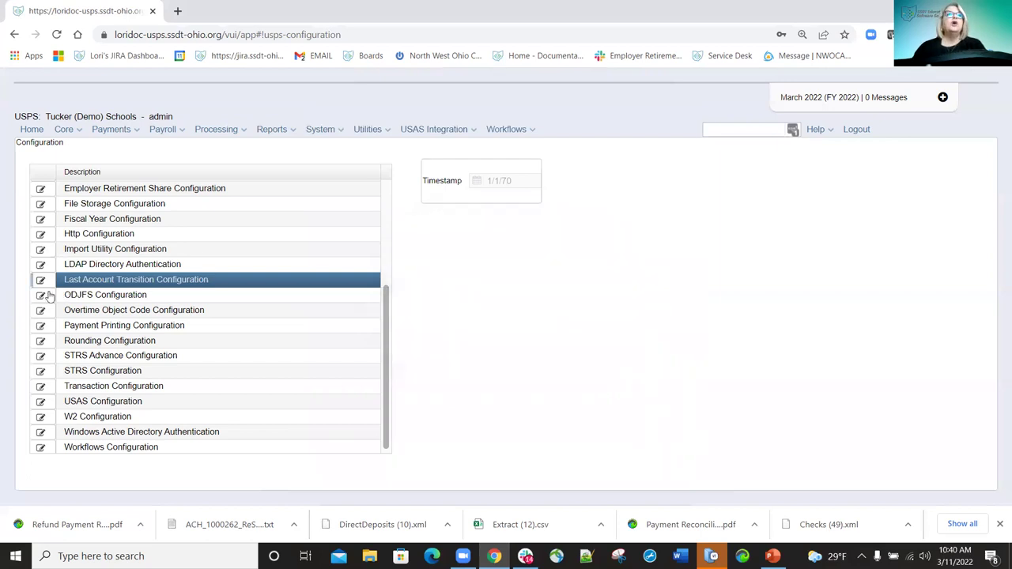
Review the ODJFS transmitter settings and close the editor without saving.
{"action": "left_click", "coordinate": [41, 295]}
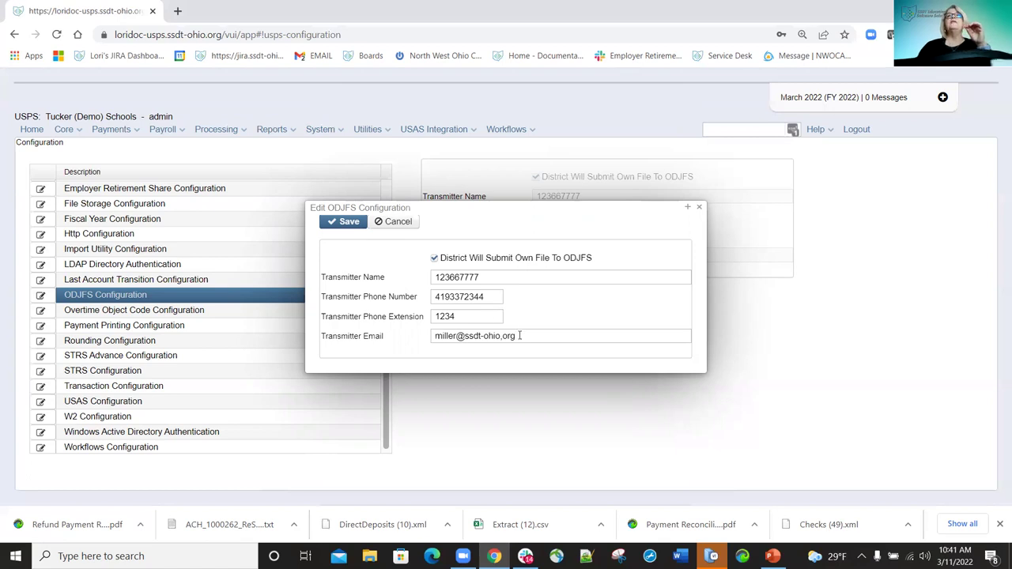
{"action": "mouse_move", "coordinate": [519, 336]}
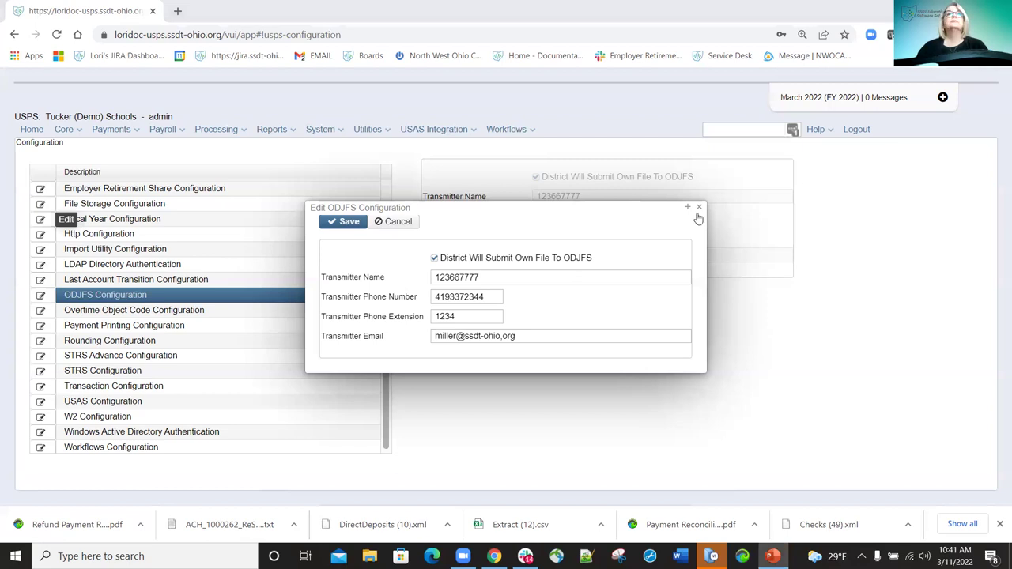
{"action": "left_click", "coordinate": [343, 222]}
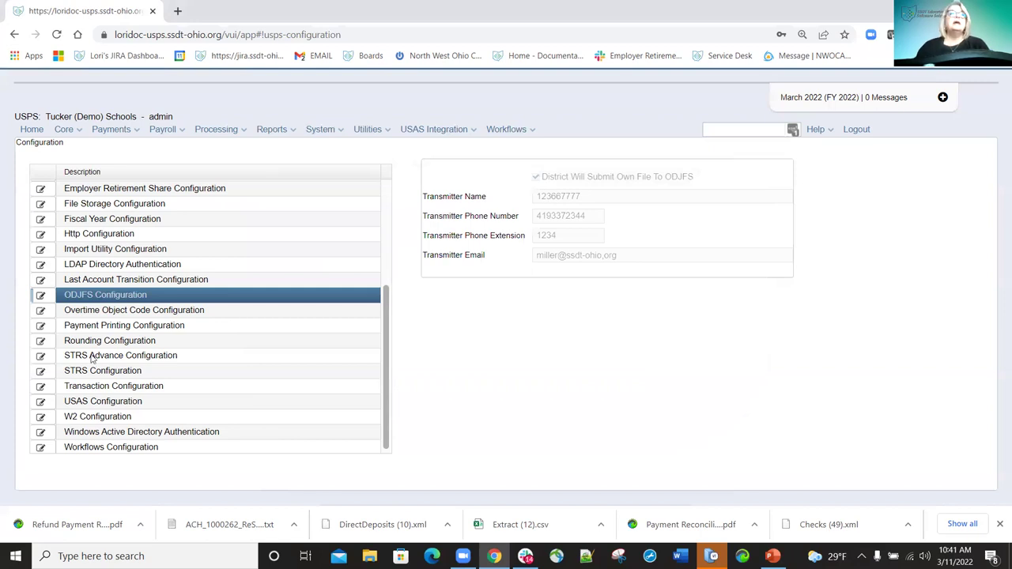
Review the overtime object codes 114, 118, 144 and 148, then close the editor without saving.
{"action": "left_click", "coordinate": [41, 311]}
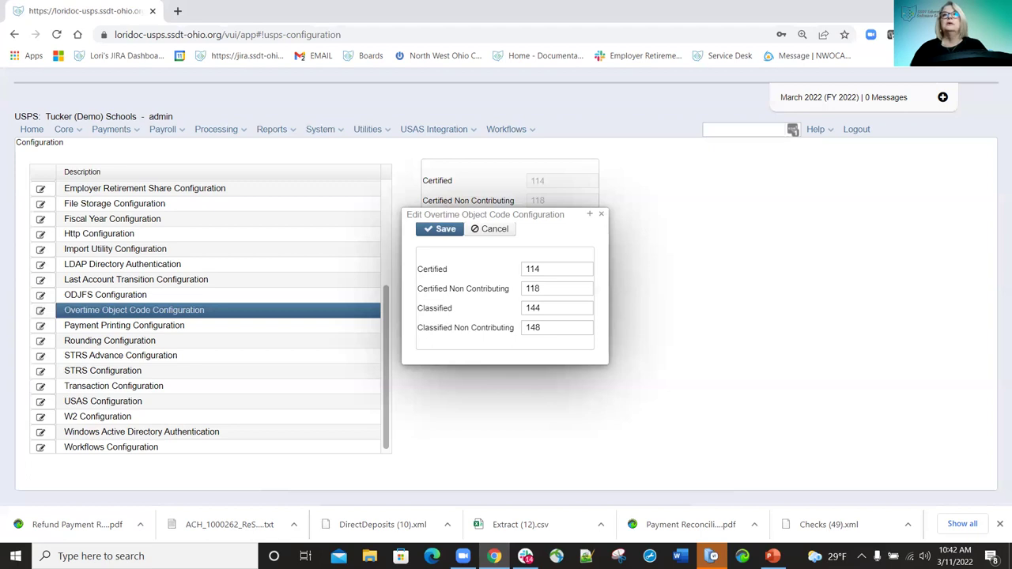
{"action": "double_click", "coordinate": [547, 327]}
{"action": "double_click", "coordinate": [540, 287]}
{"action": "left_click", "coordinate": [435, 238]}
{"action": "left_click", "coordinate": [495, 229]}
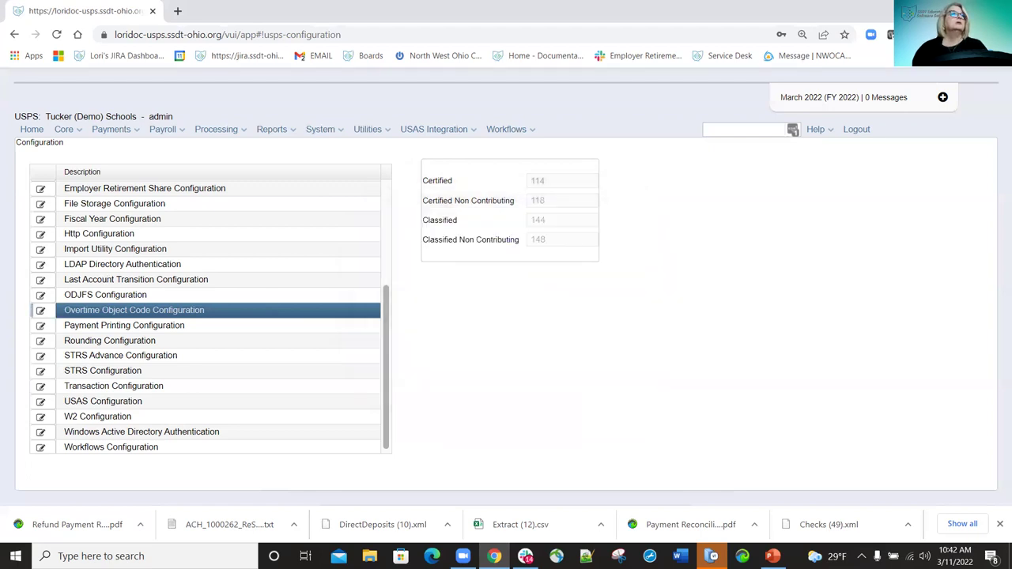
Open the Payment Printing Configuration editor and check the empty Default Check Form list.
{"action": "left_click", "coordinate": [40, 327]}
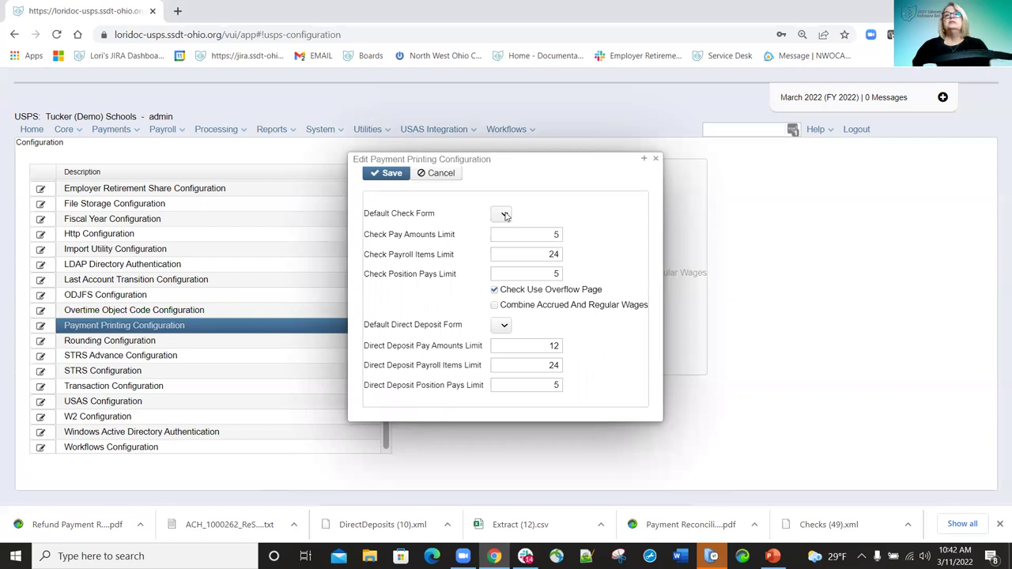
{"action": "left_click", "coordinate": [505, 214]}
{"action": "left_click", "coordinate": [504, 215]}
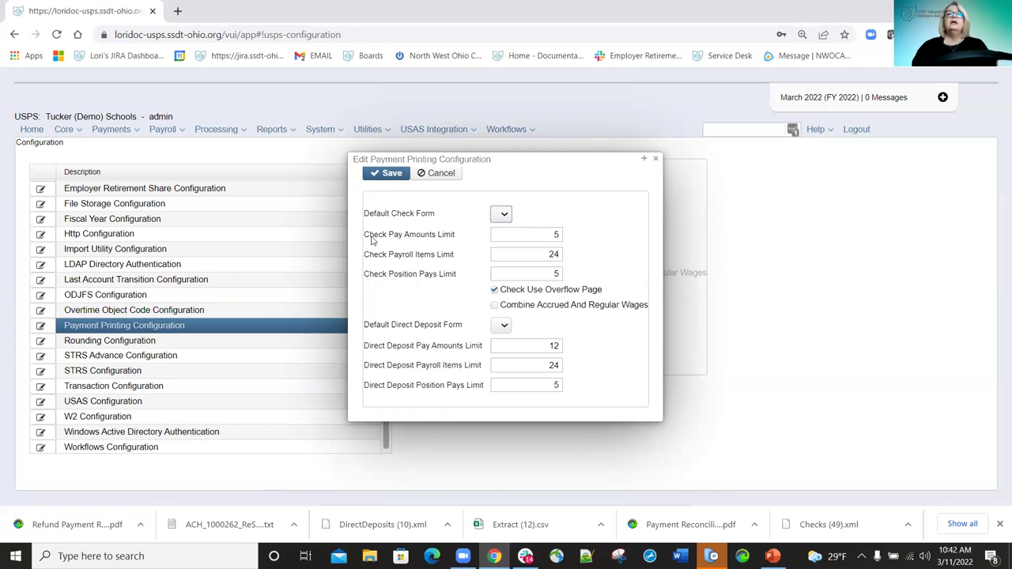
Review the field help, then enable Combine Accrued And Regular Wages.
{"action": "mouse_move", "coordinate": [372, 240]}
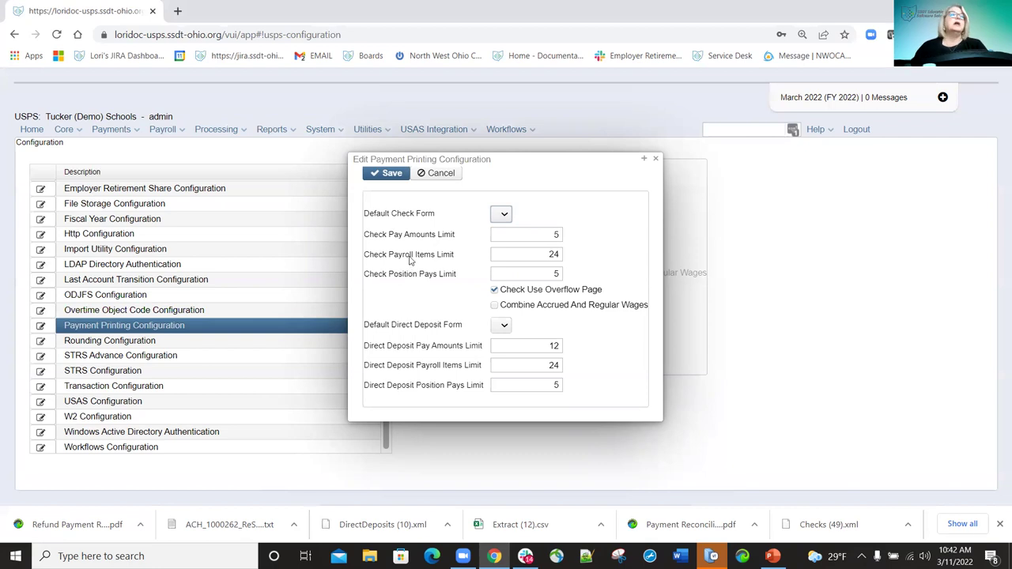
{"action": "mouse_move", "coordinate": [411, 258]}
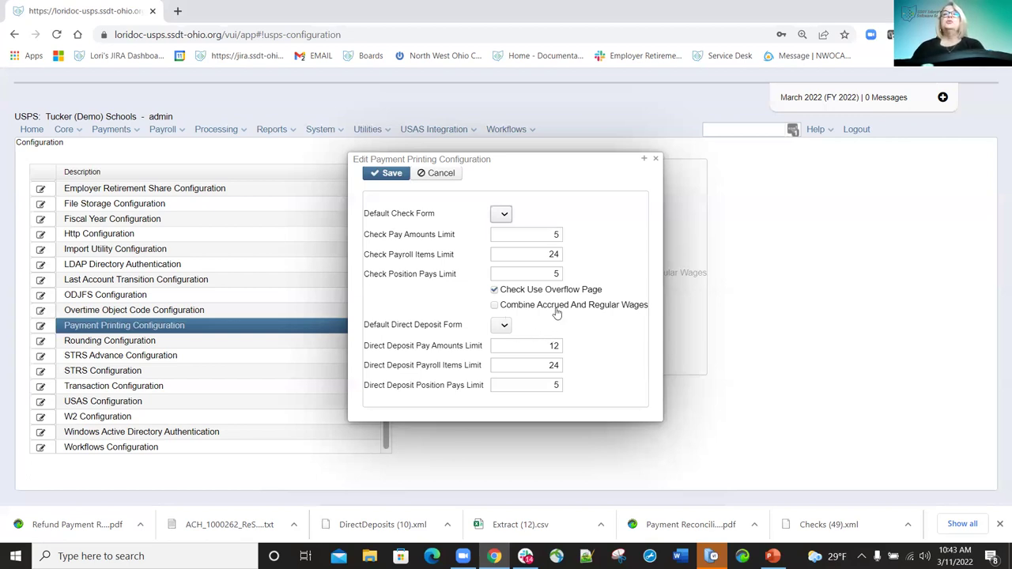
{"action": "mouse_move", "coordinate": [556, 313]}
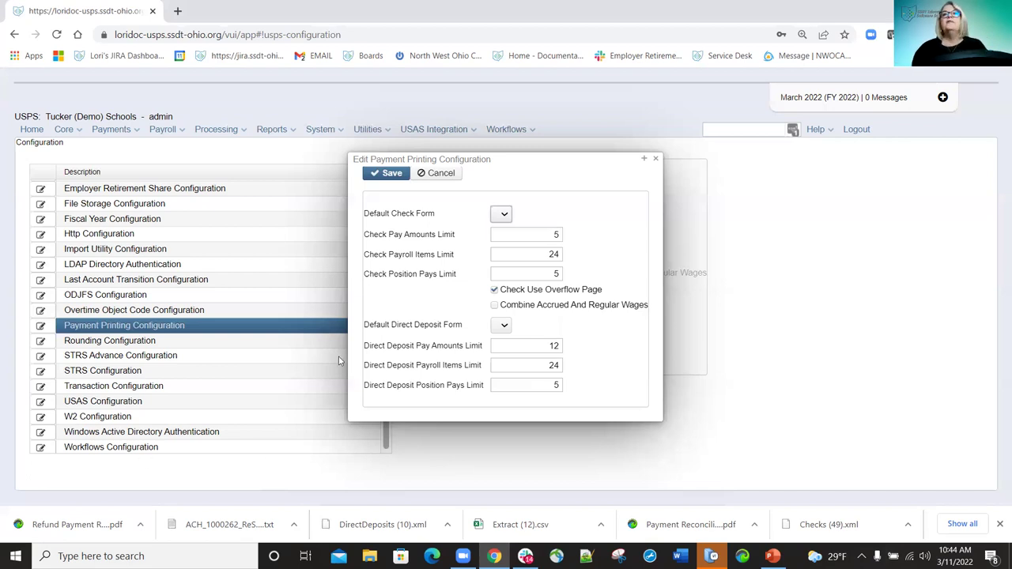
{"action": "left_click", "coordinate": [494, 306]}
Uncheck Combine Accrued And Regular Wages and close the payment printing editor unsaved.
{"action": "left_click", "coordinate": [494, 306]}
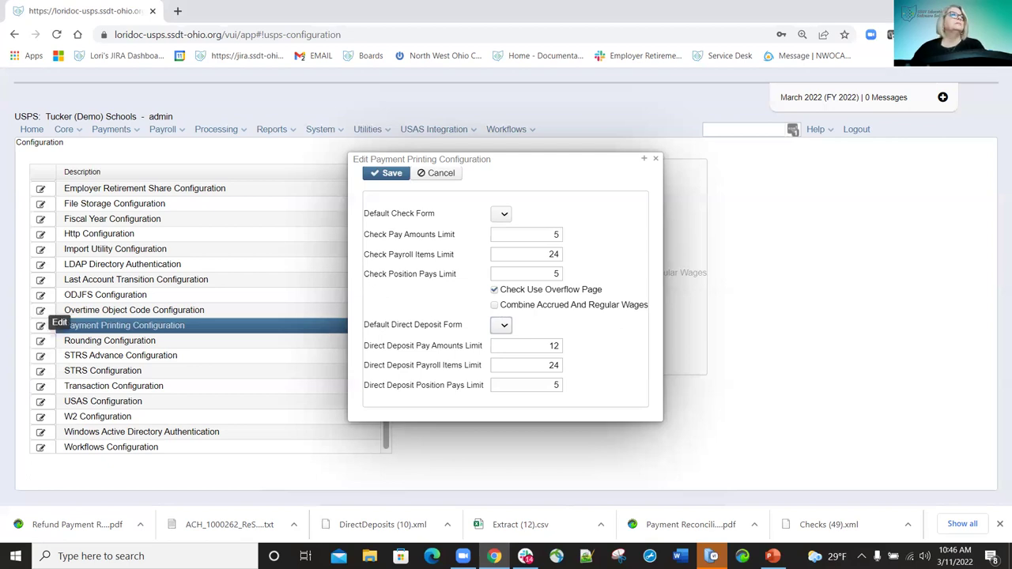
{"action": "left_click", "coordinate": [656, 158]}
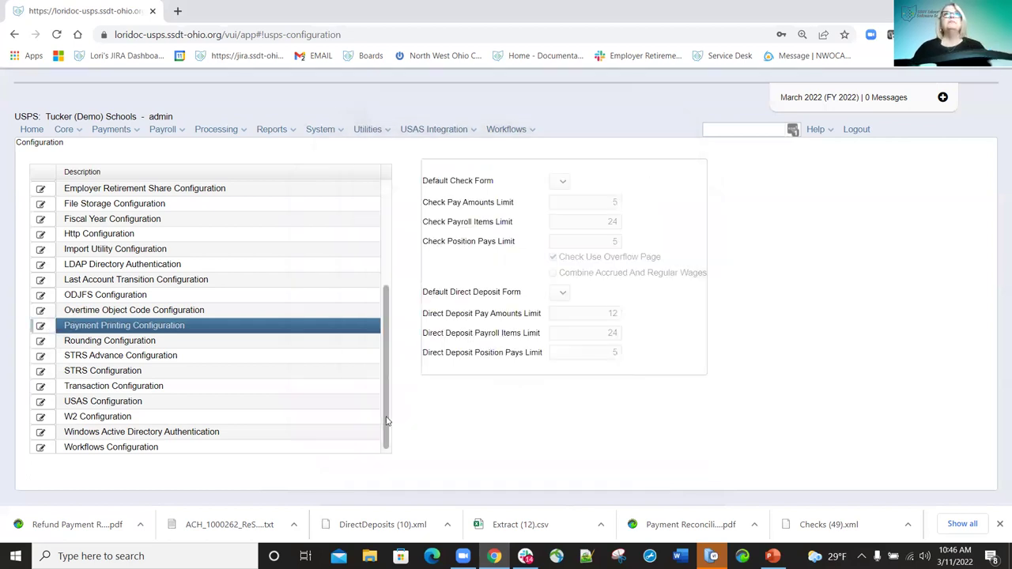
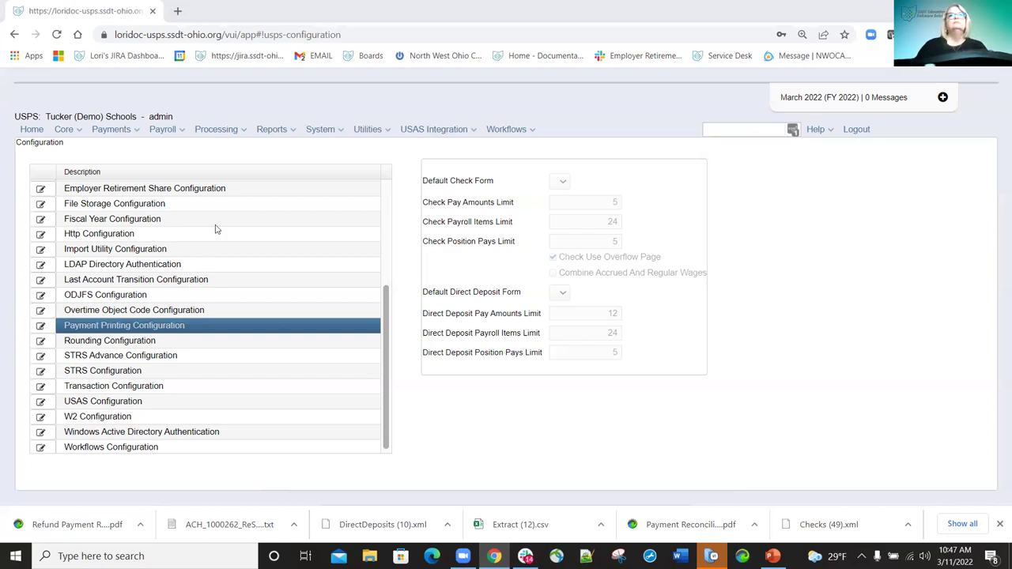
From the System menu, open the Rounding Configuration editor, showing thresholds 0.25 and 0.75 and 3 decimals.
{"action": "left_click", "coordinate": [336, 136]}
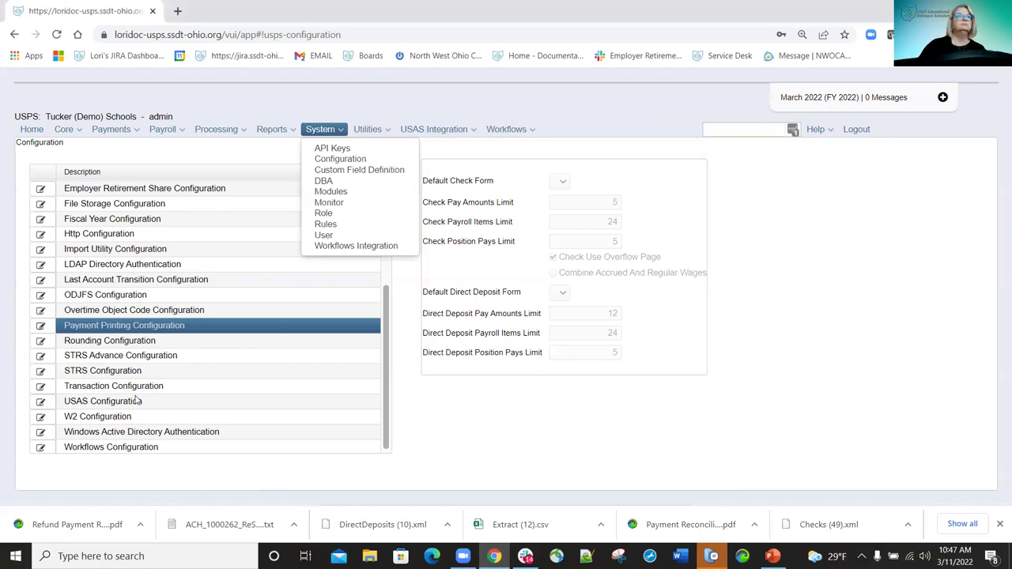
{"action": "mouse_move", "coordinate": [371, 131]}
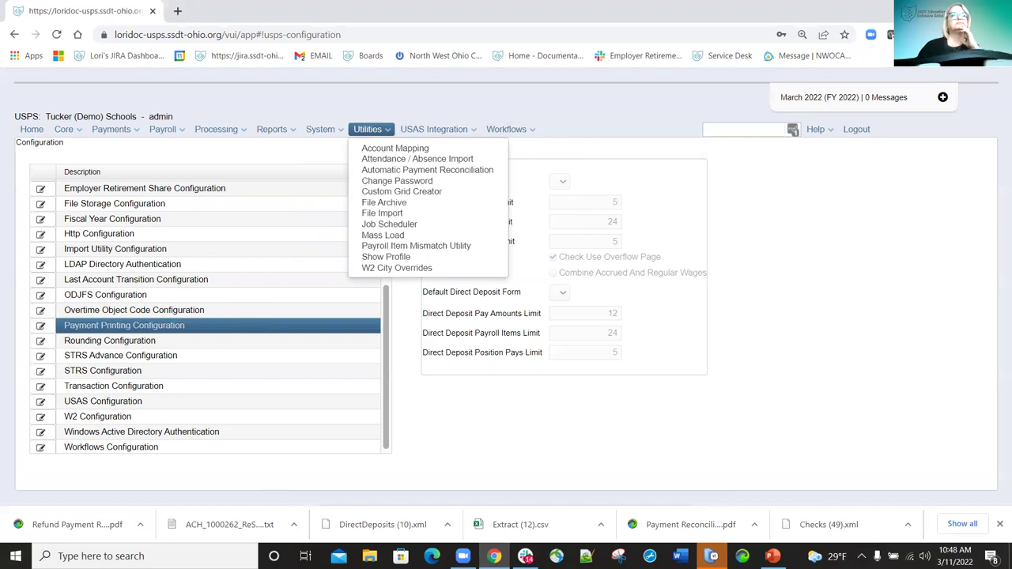
{"action": "left_click", "coordinate": [40, 340]}
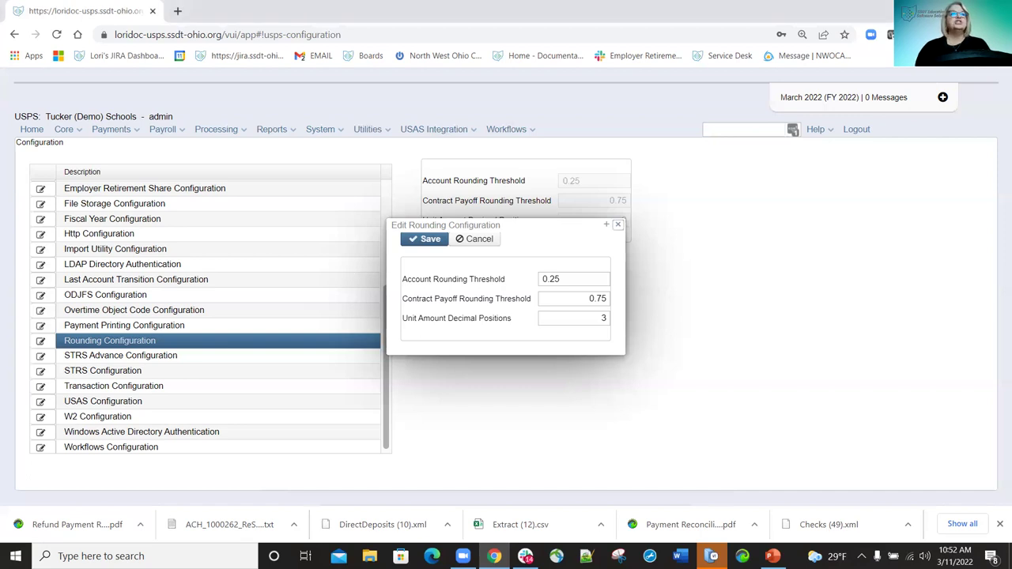
Open the STRS Advance Configuration editor, with Advance Amount and Amount Paid Back at 0.00.
{"action": "left_click", "coordinate": [41, 357]}
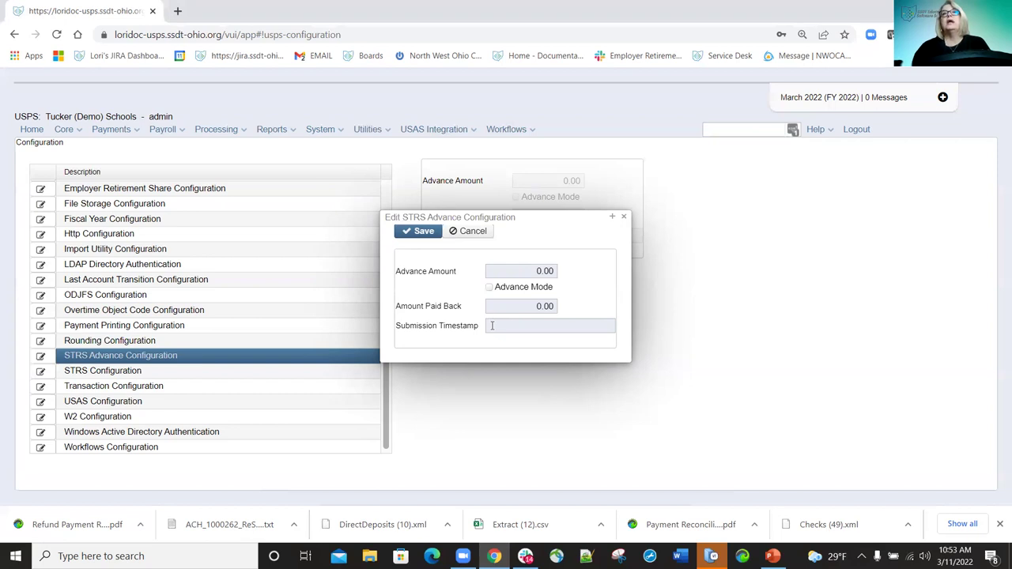
Close the STRS Advance editor and open STRS Configuration, showing State Minimum Salary 30,000.00.
{"action": "mouse_move", "coordinate": [495, 326]}
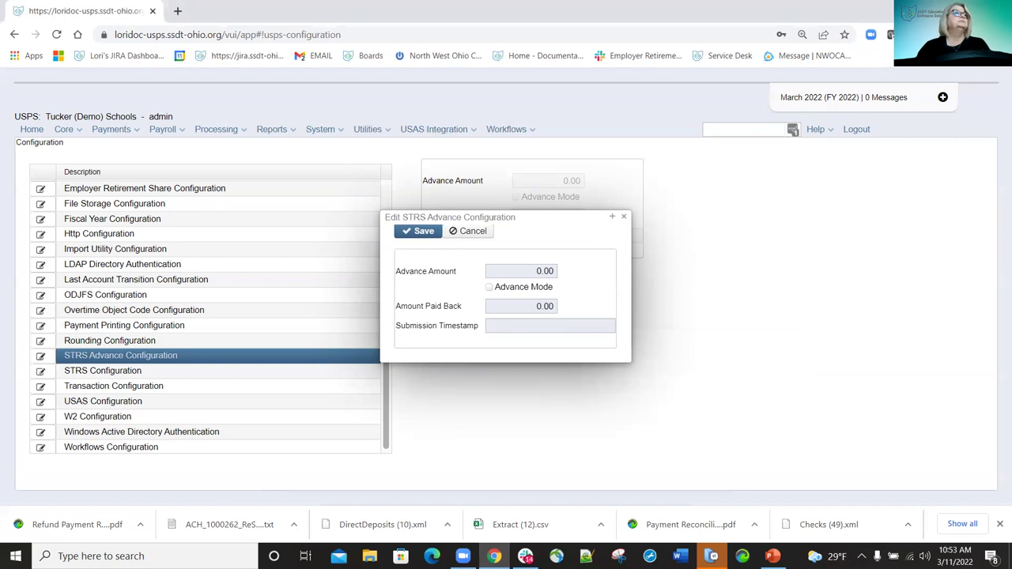
{"action": "key", "text": "alt+Tab"}
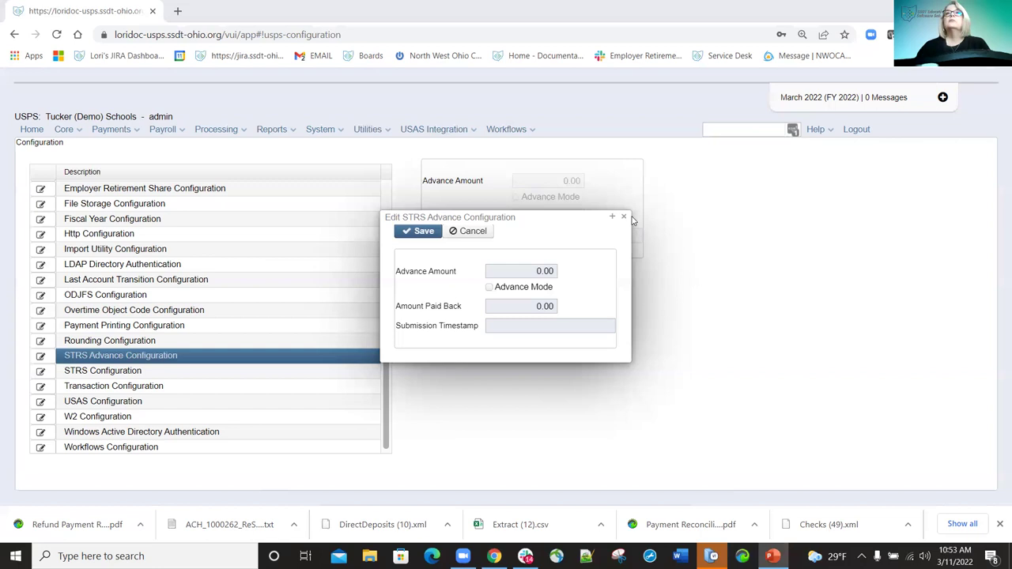
{"action": "left_click", "coordinate": [221, 341]}
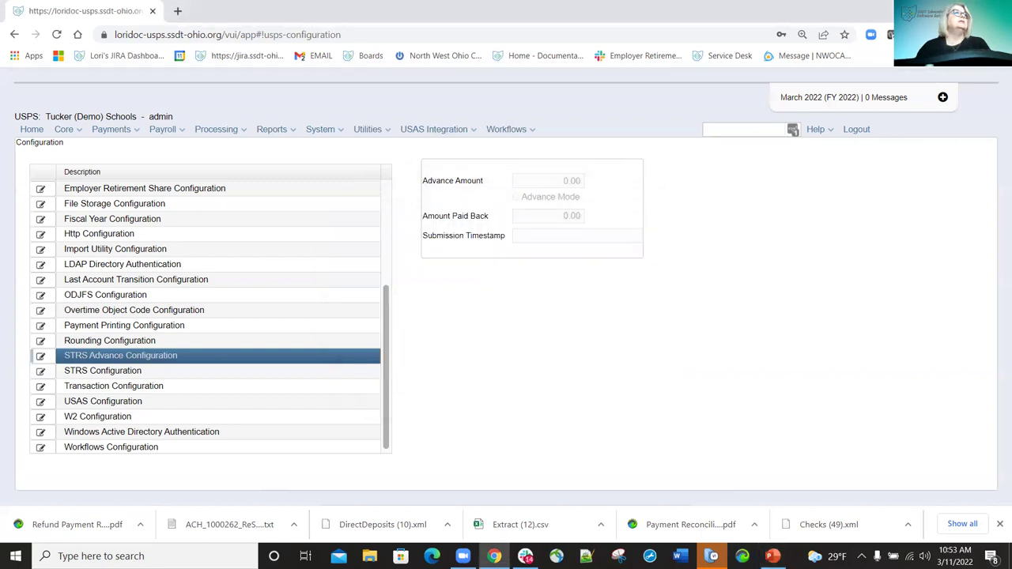
{"action": "left_click", "coordinate": [40, 373]}
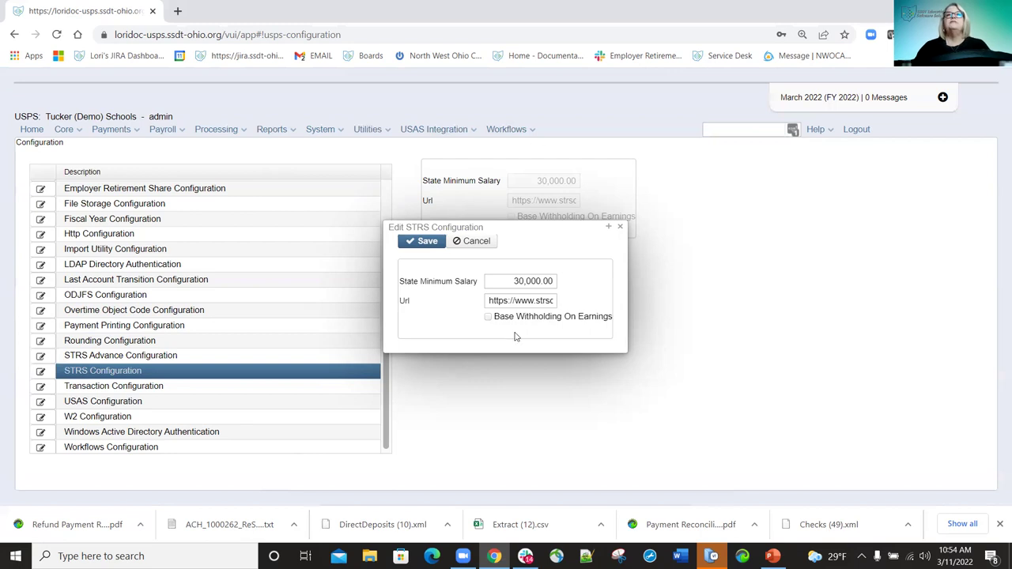
Close the STRS editor and open Transaction Configuration, with Highest Check Number 999999999.
{"action": "left_click", "coordinate": [622, 227]}
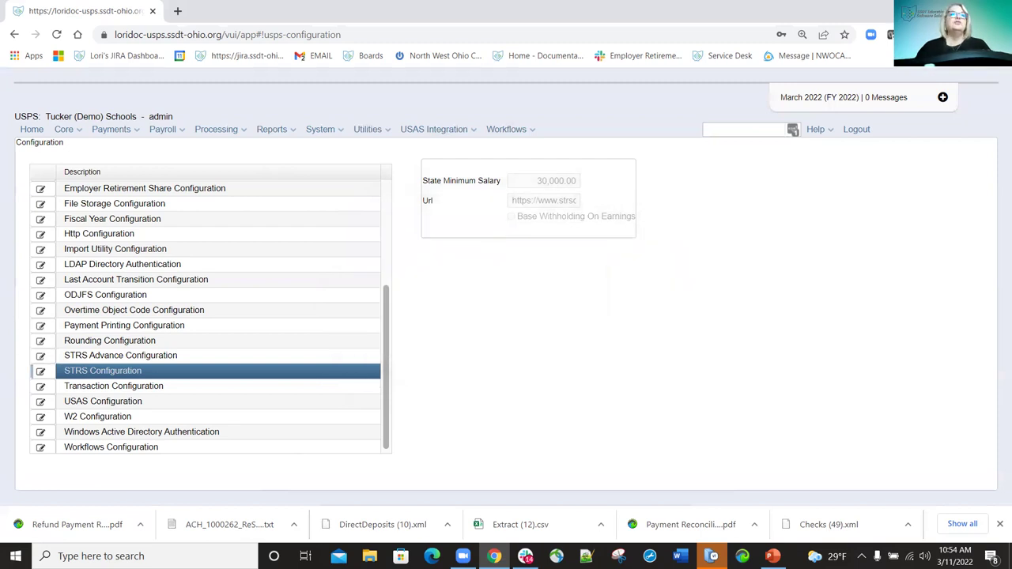
{"action": "left_click", "coordinate": [41, 387]}
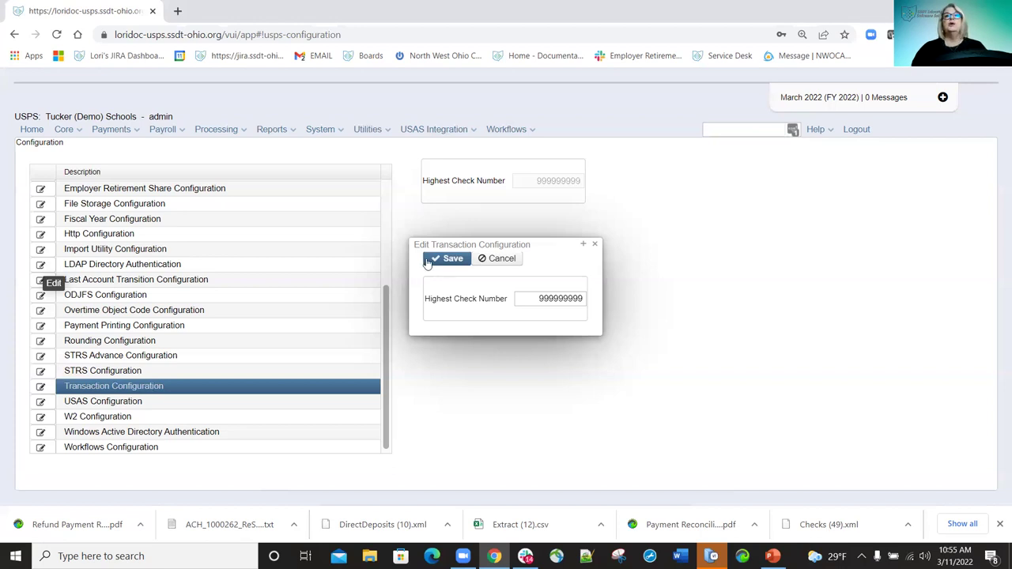
Enter 20541 as Highest Check Number for demonstration, then cancel so 999999999 is kept.
{"action": "left_click", "coordinate": [538, 298]}
{"action": "key", "text": "ctrl+a"}
{"action": "key", "text": "BackSpace"}
{"action": "type", "text": "20541"}
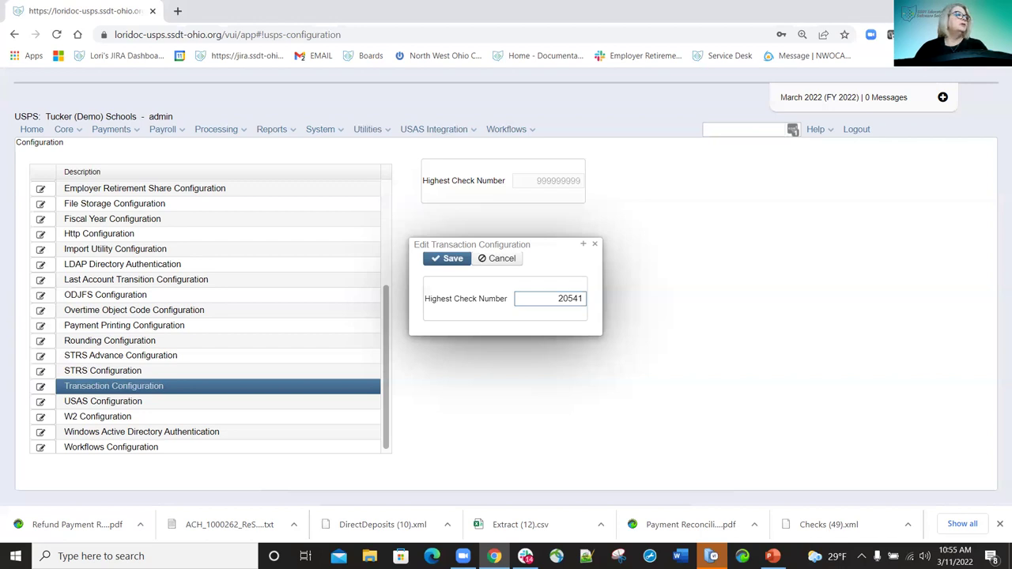
{"action": "key", "text": "alt+Tab"}
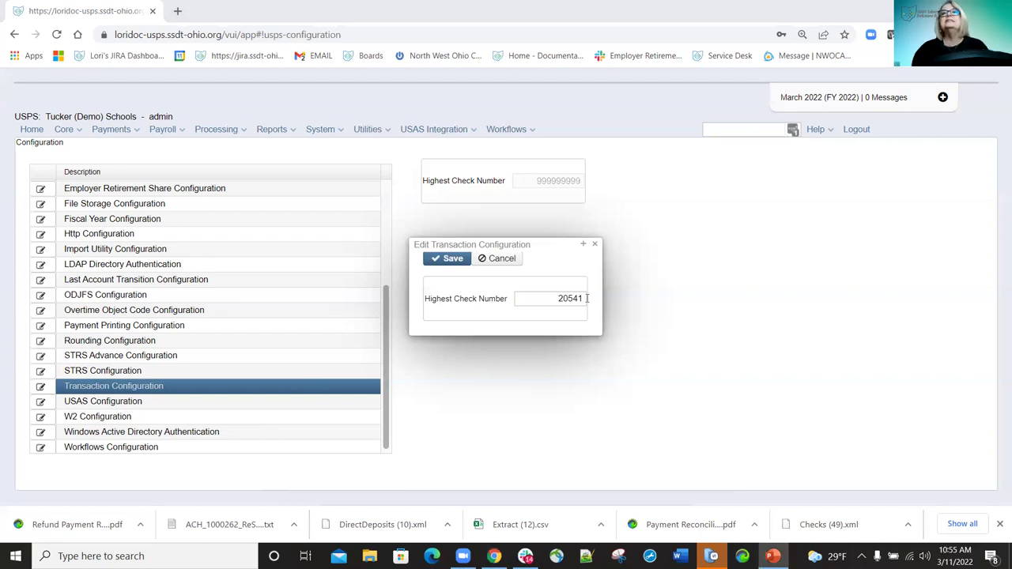
{"action": "left_click", "coordinate": [518, 303]}
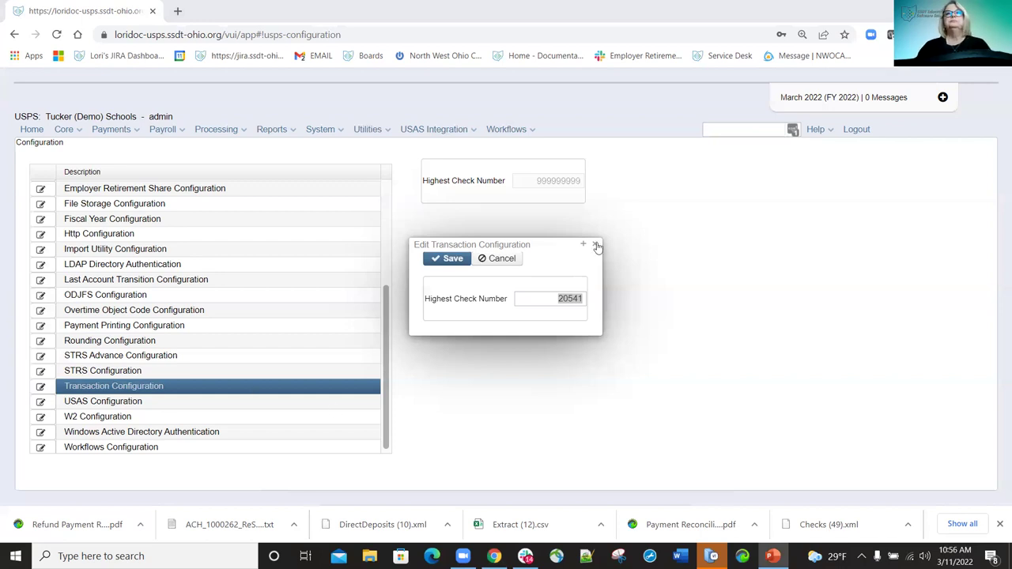
{"action": "left_click", "coordinate": [478, 250]}
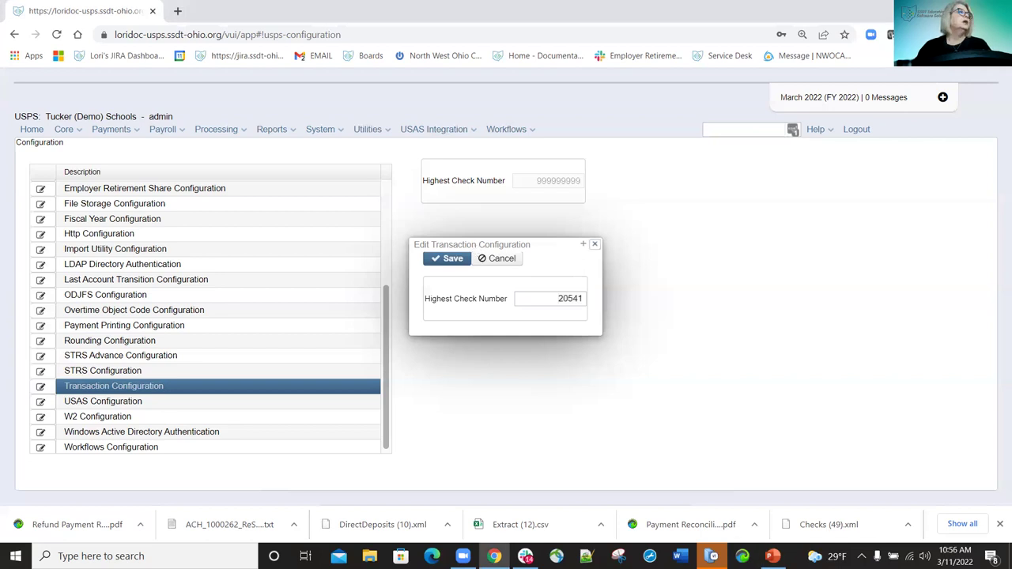
{"action": "key", "text": "Escape"}
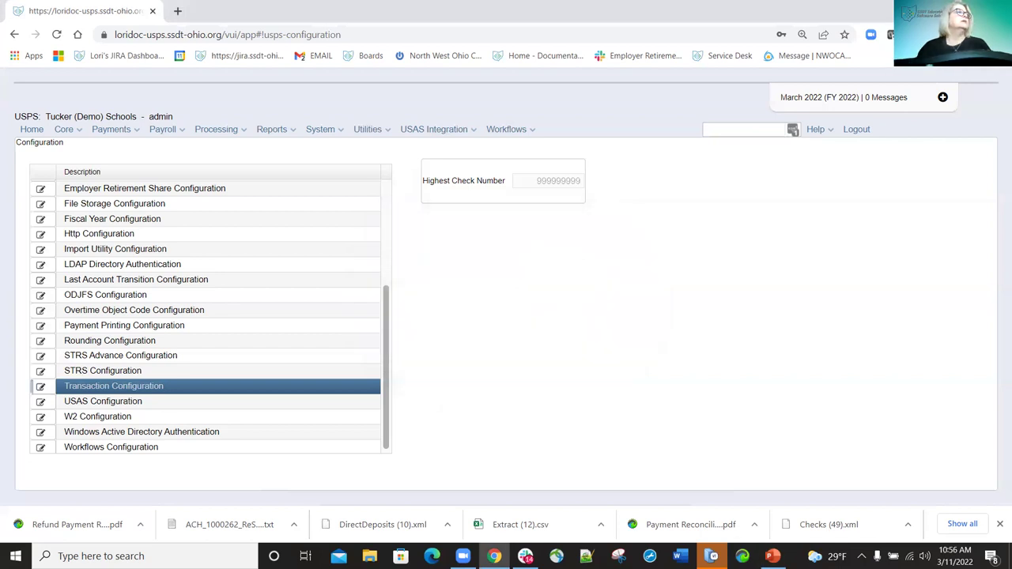
Review the USAS Configuration fields and Cron Expression, then close the editor without changes.
{"action": "left_click", "coordinate": [40, 402]}
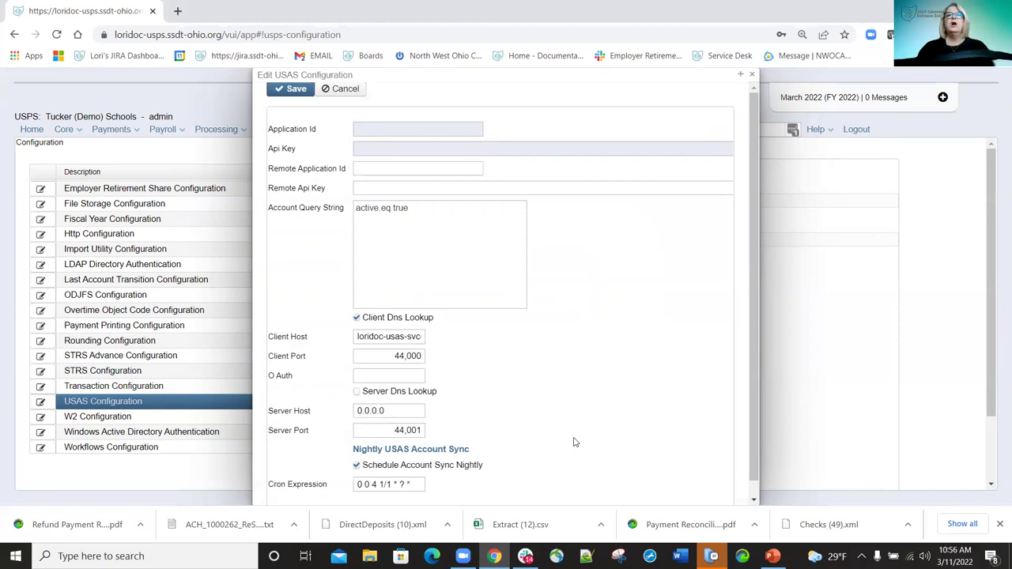
{"action": "scroll", "coordinate": [587, 311], "scroll_direction": "down", "scroll_amount": 1}
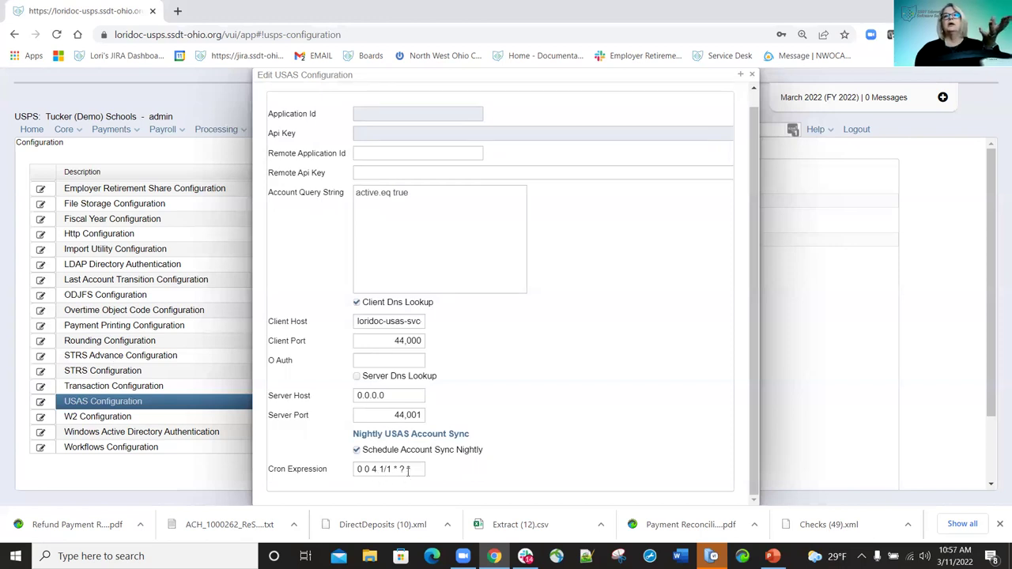
{"action": "mouse_move", "coordinate": [423, 466]}
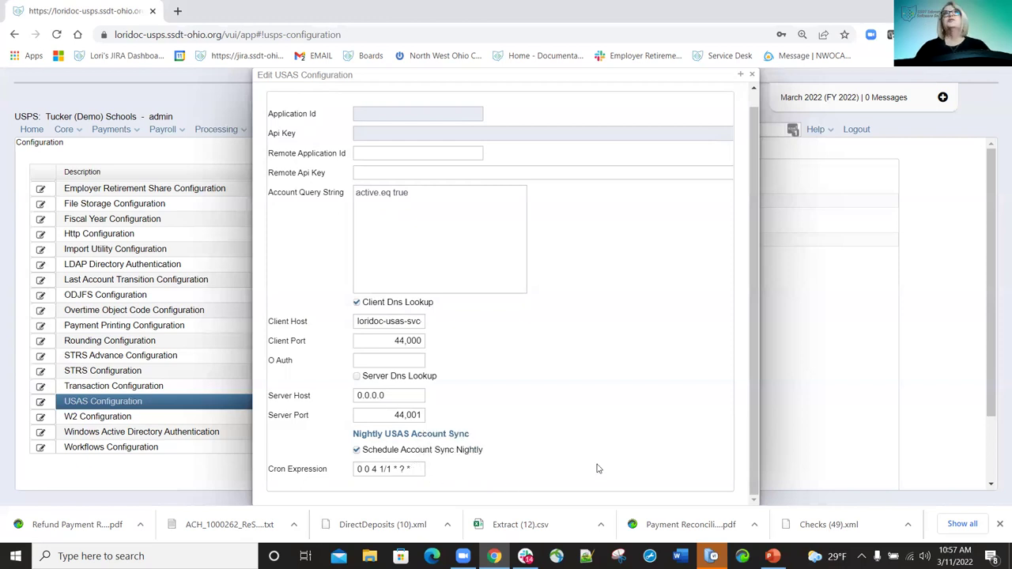
{"action": "left_click", "coordinate": [413, 468]}
{"action": "left_click_drag", "start_coordinate": [404, 468], "coordinate": [354, 469]}
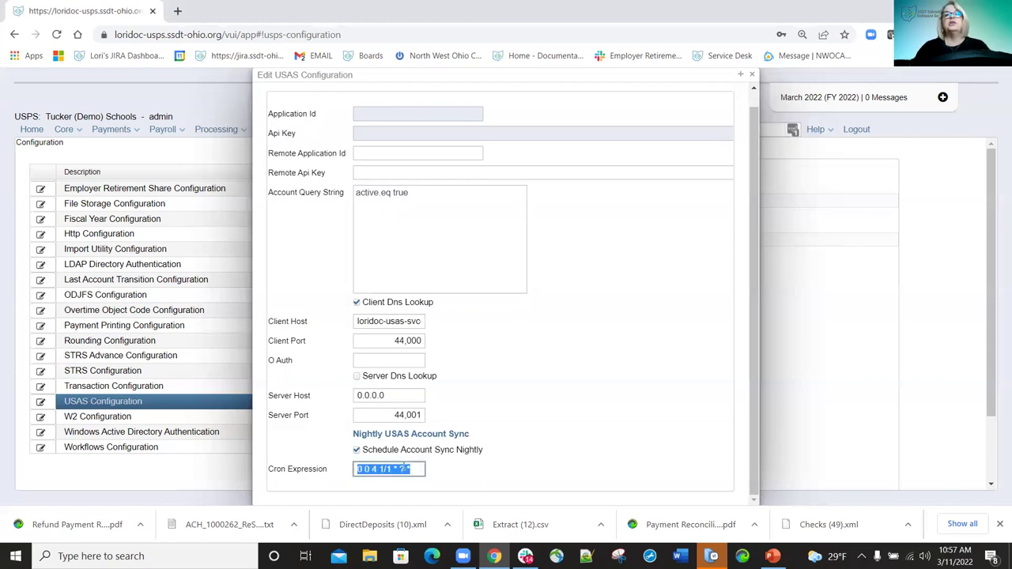
{"action": "left_click", "coordinate": [566, 479]}
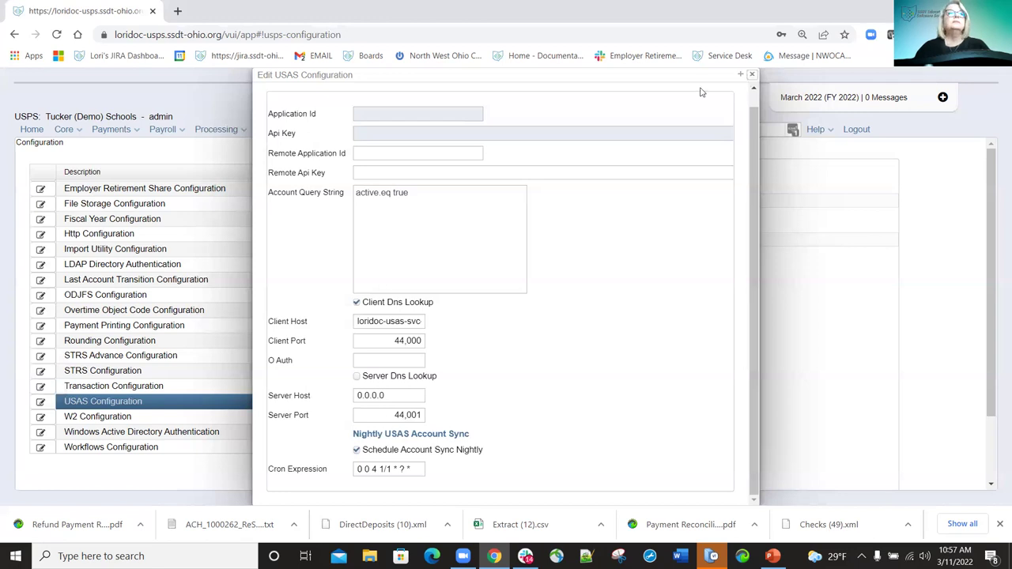
{"action": "key", "text": "Escape"}
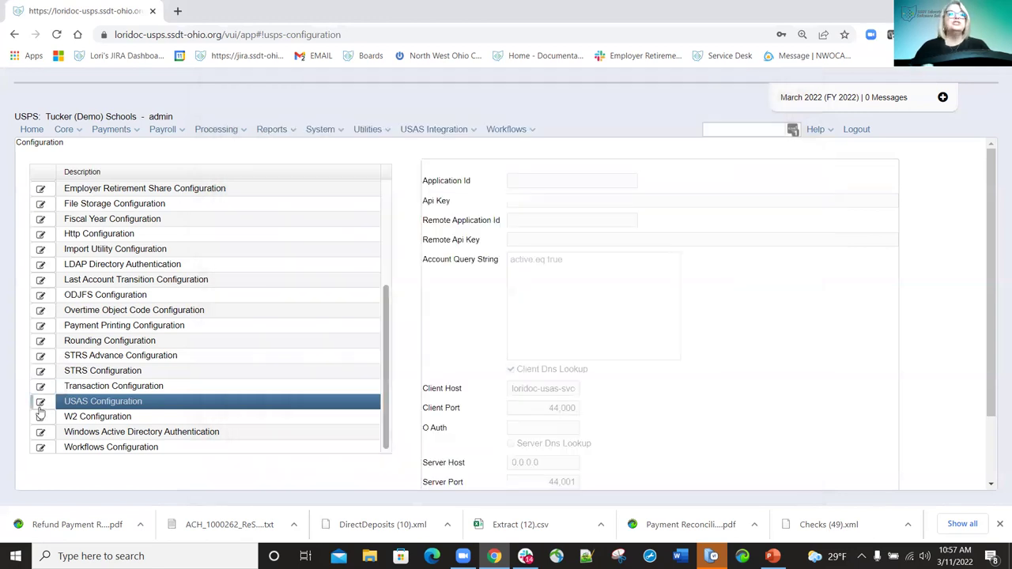
Toggle District Will Submit Own W2 Files off and back on in W2 Configuration, then close it.
{"action": "left_click", "coordinate": [41, 418]}
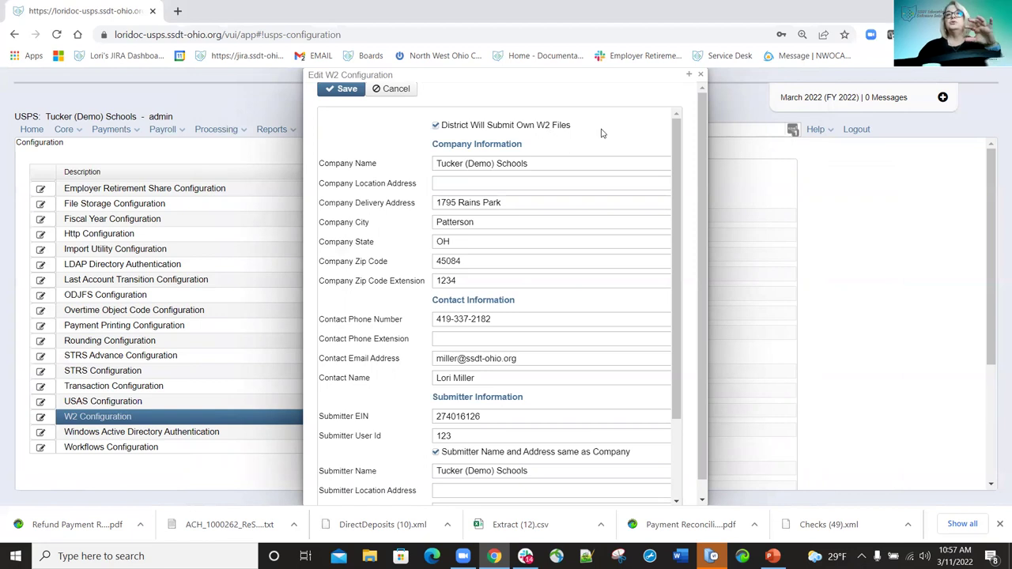
{"action": "left_click", "coordinate": [435, 125]}
{"action": "left_click", "coordinate": [435, 126]}
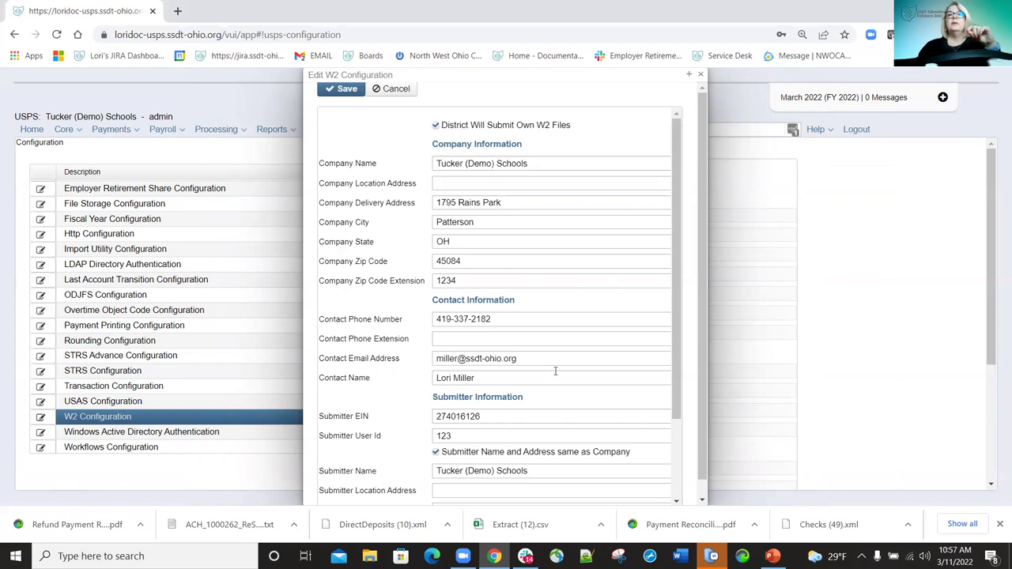
{"action": "scroll", "coordinate": [555, 371], "scroll_direction": "down", "scroll_amount": 2}
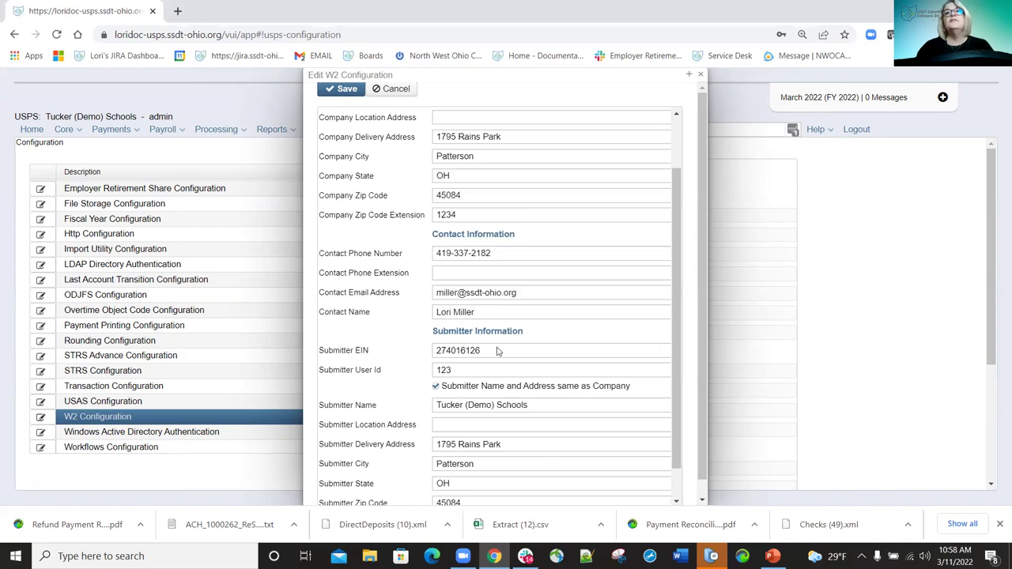
{"action": "scroll", "coordinate": [497, 350], "scroll_direction": "up", "scroll_amount": 2}
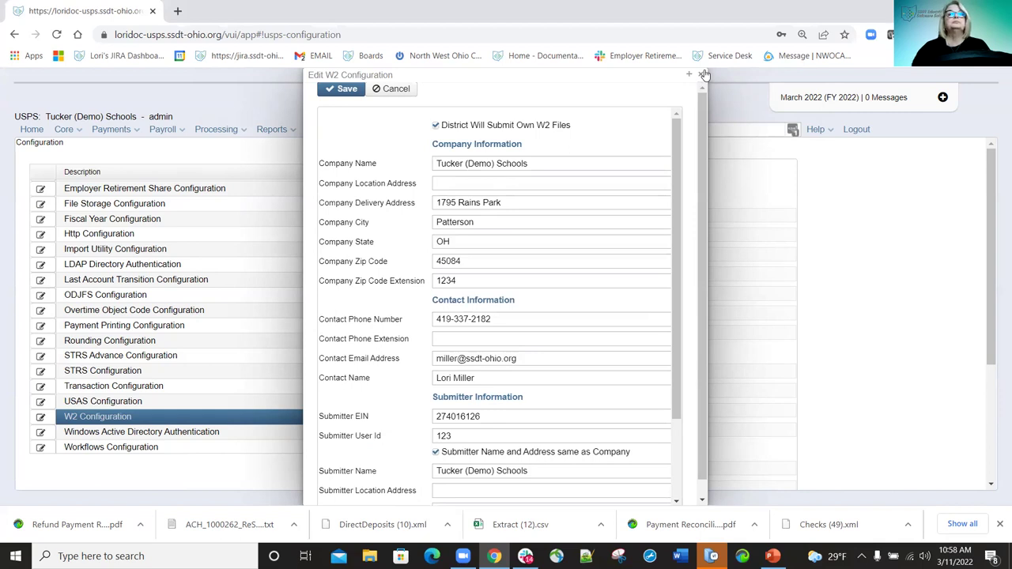
{"action": "left_click", "coordinate": [704, 74]}
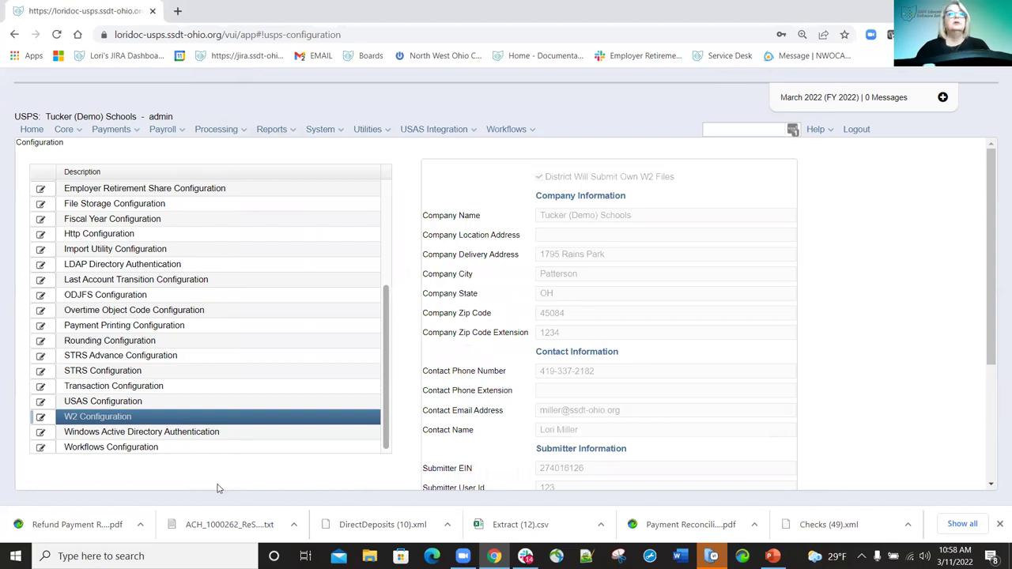
Enable the Employee Onboarding workflow in Workflows Configuration and save it.
{"action": "left_click", "coordinate": [43, 447]}
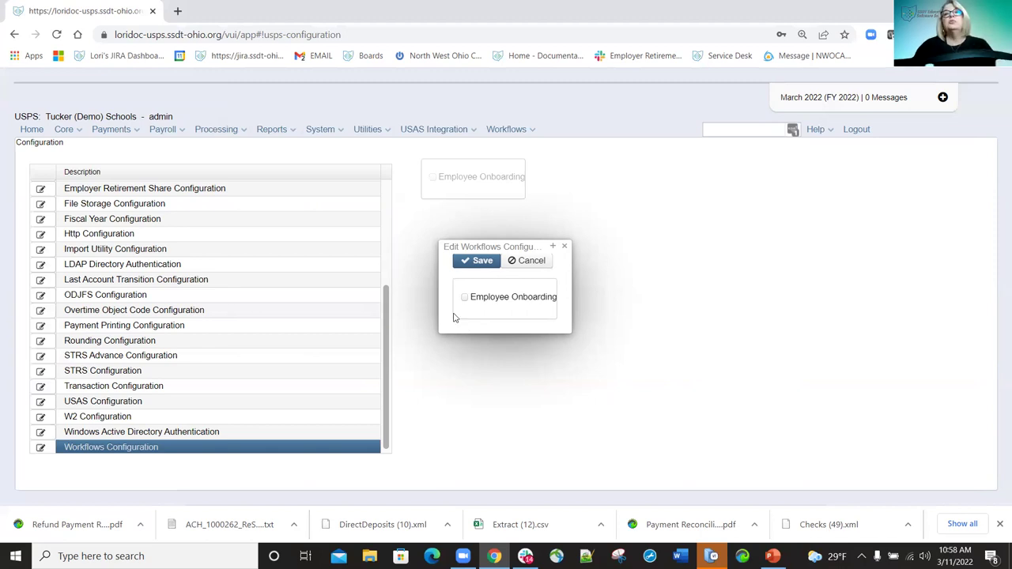
{"action": "left_click", "coordinate": [465, 300]}
{"action": "left_click", "coordinate": [479, 264]}
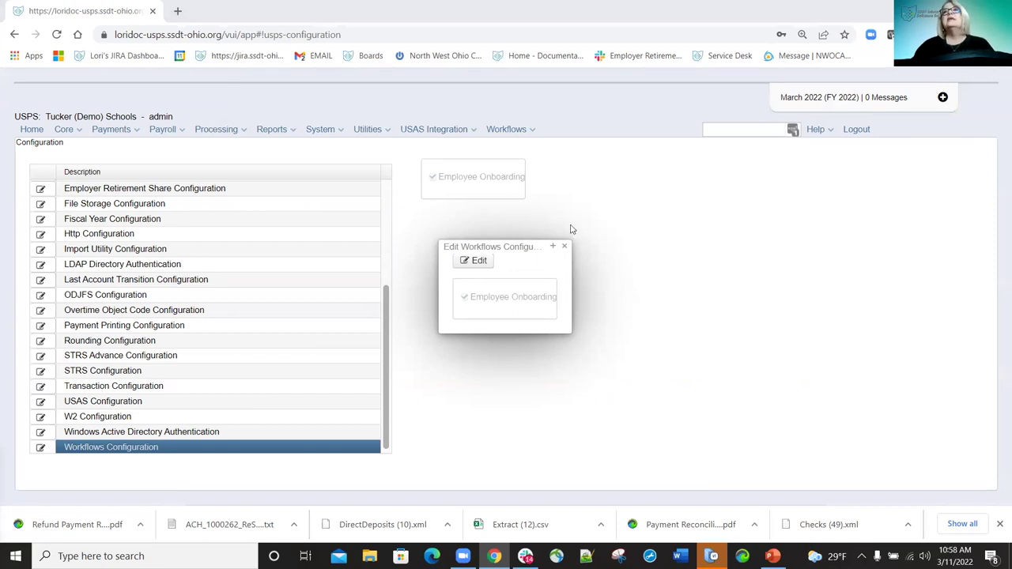
{"action": "left_click", "coordinate": [744, 130]}
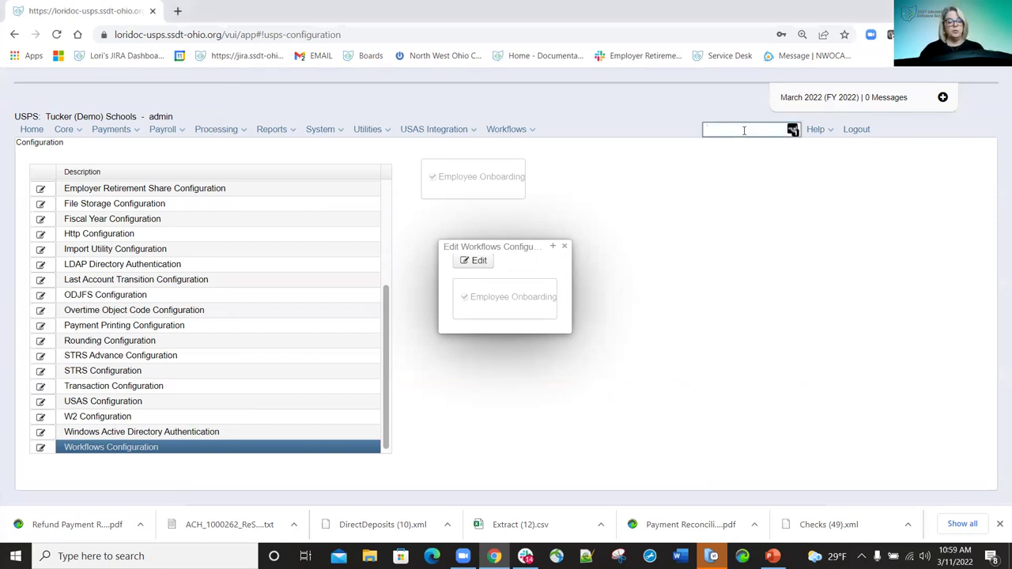
Search by part of the employee's surname, open their dashboard, and close the Workflows dialog.
{"action": "type", "text": "hurt"}
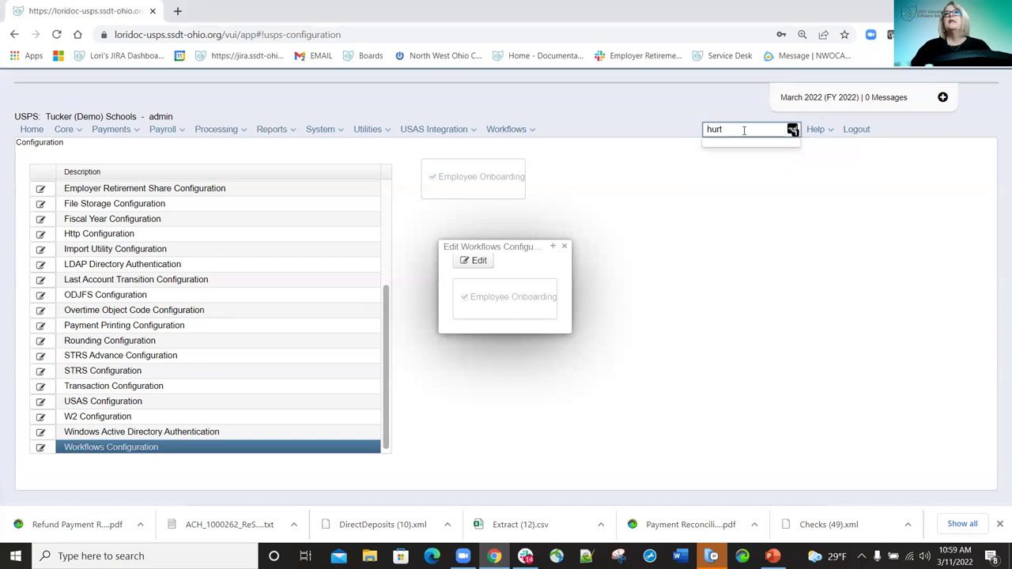
{"action": "key", "text": "BackSpace"}
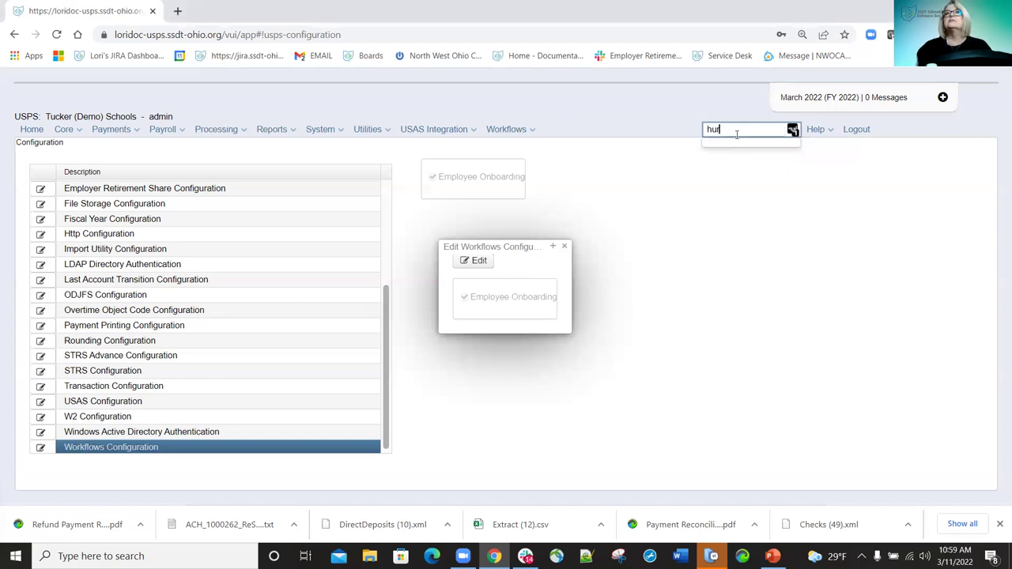
{"action": "left_click", "coordinate": [732, 153]}
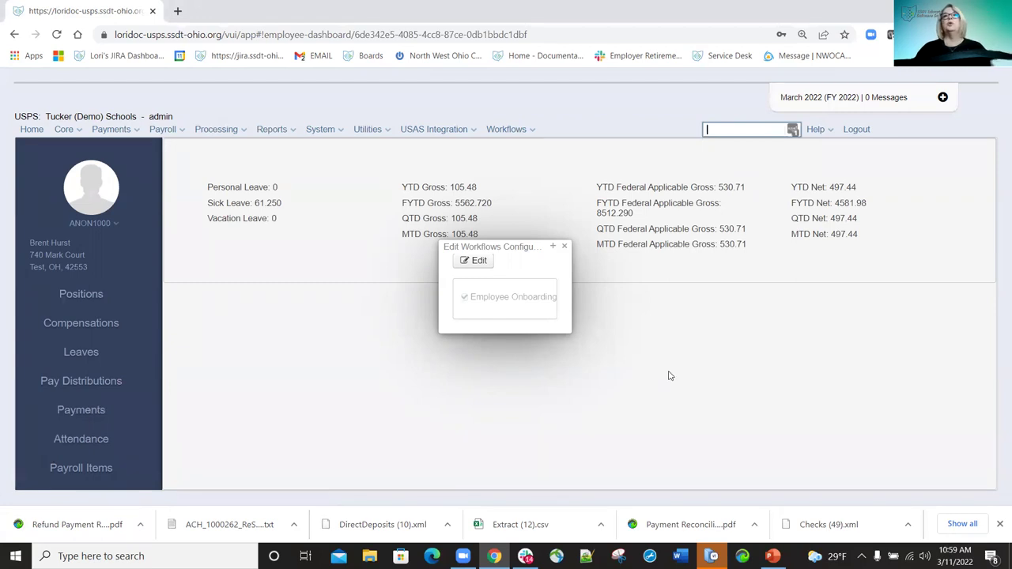
{"action": "left_click", "coordinate": [564, 246]}
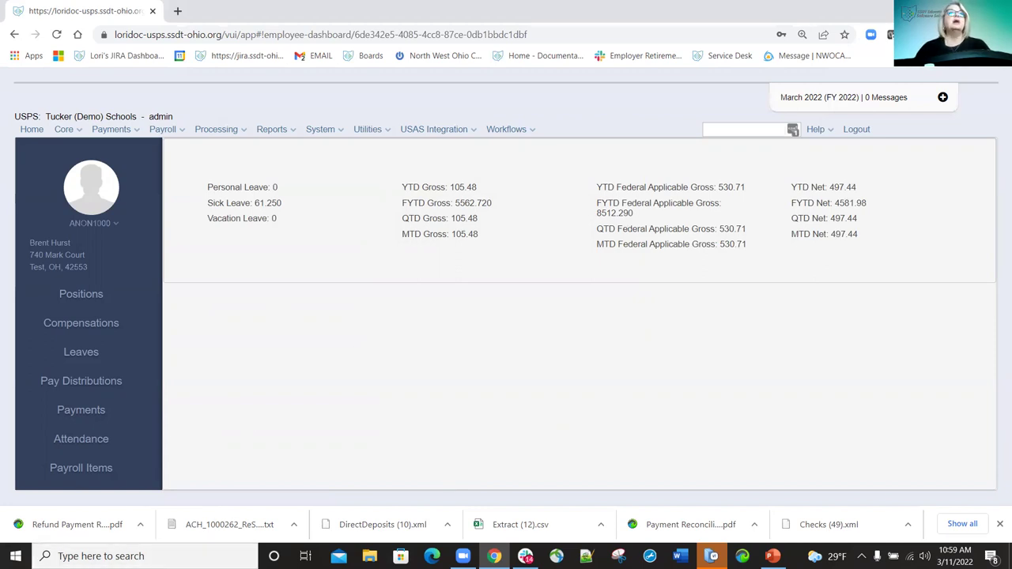
{"action": "key", "text": "alt+Tab"}
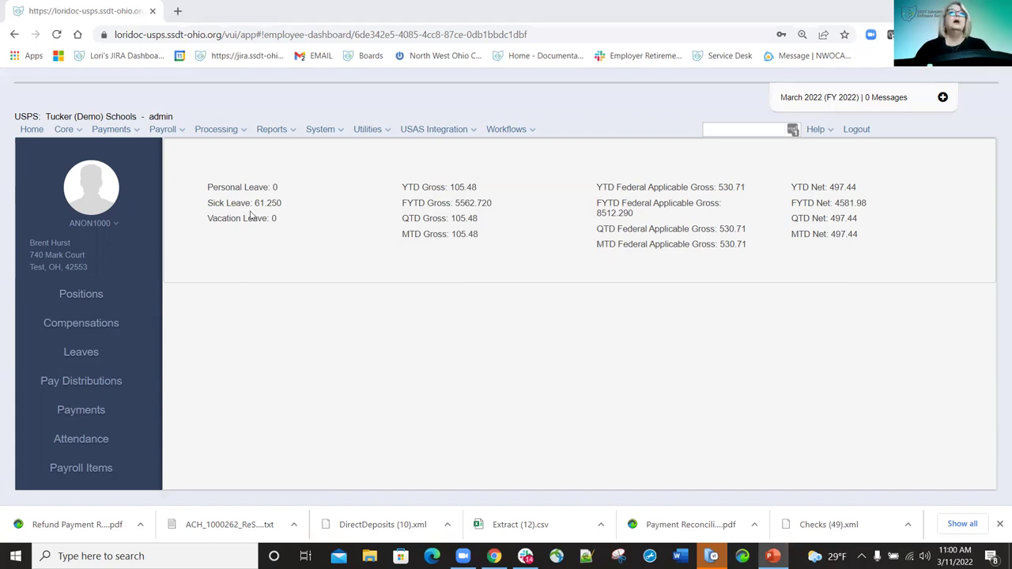
Go to System > Custom Field Definition and scroll through the custom field list.
{"action": "left_click", "coordinate": [342, 133]}
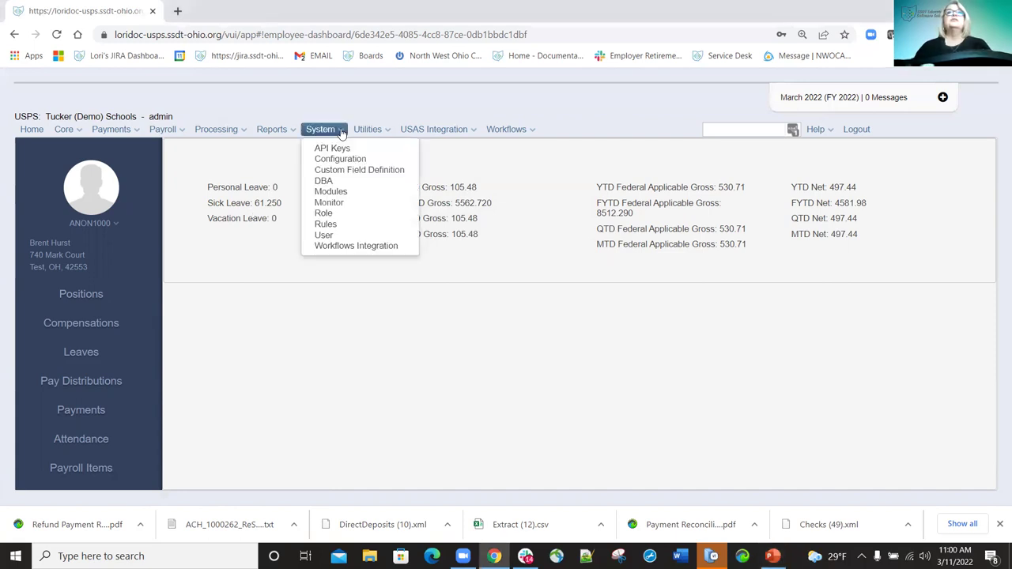
{"action": "left_click", "coordinate": [346, 173]}
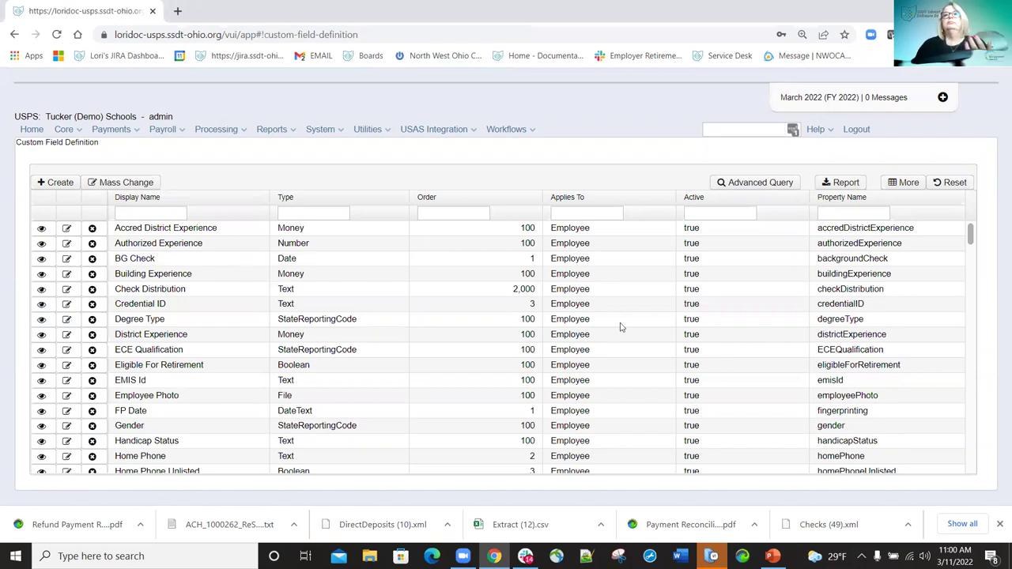
{"action": "scroll", "coordinate": [625, 324], "scroll_direction": "down", "scroll_amount": 15}
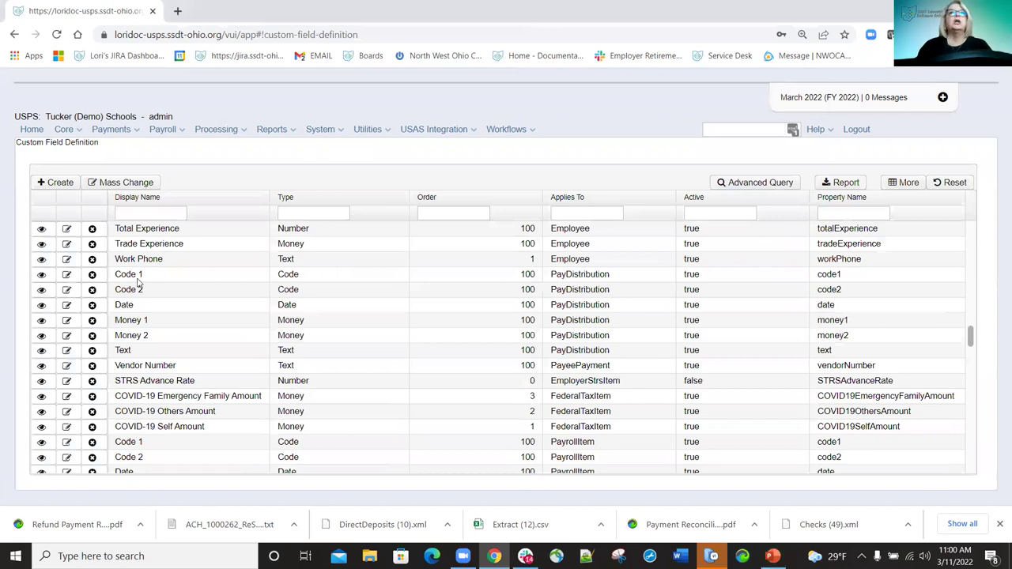
{"action": "scroll", "coordinate": [356, 238], "scroll_direction": "up", "scroll_amount": 15}
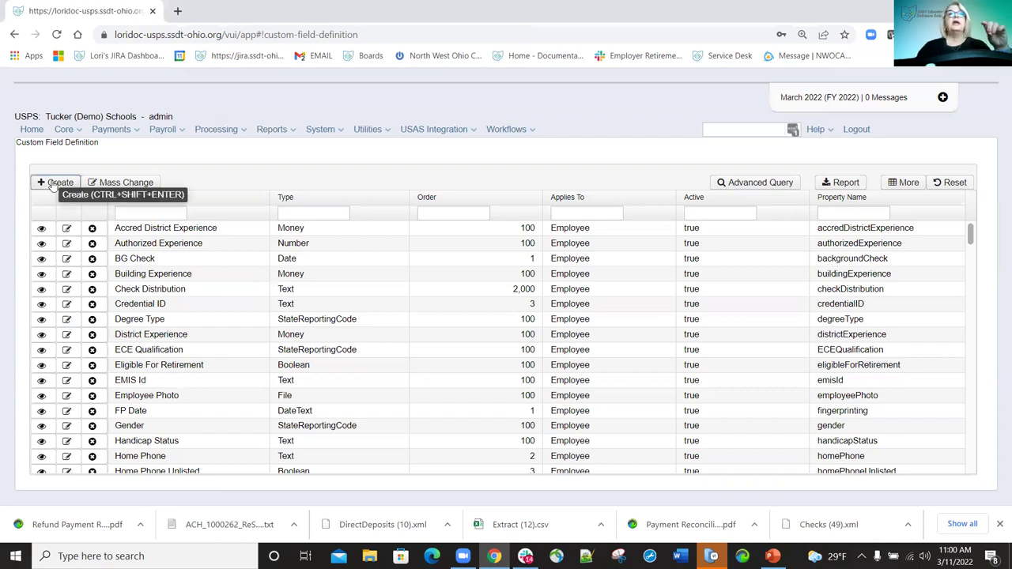
Start a new custom field with type Date and Applies To set to Employee, then continue.
{"action": "left_click", "coordinate": [53, 184]}
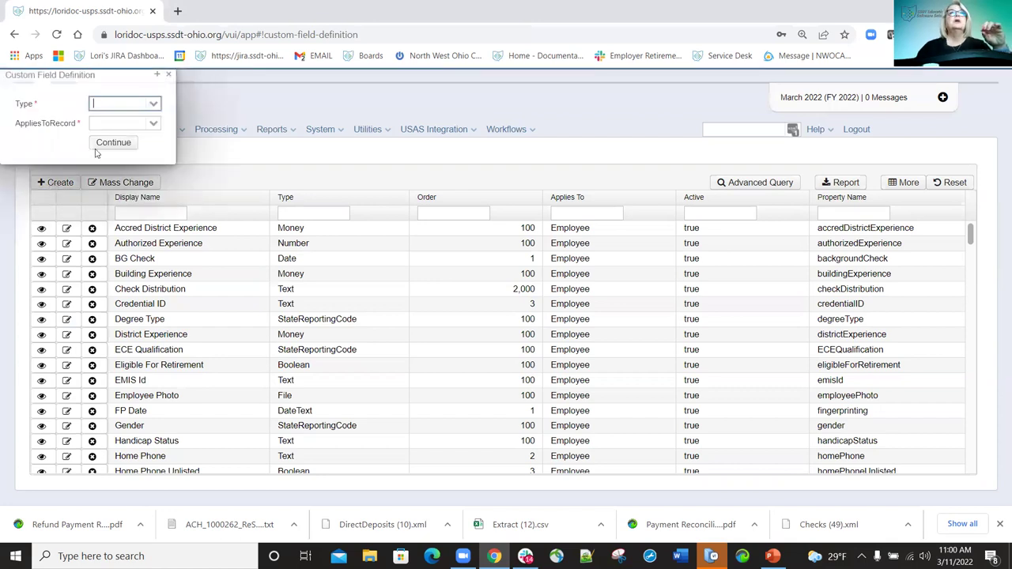
{"action": "left_click", "coordinate": [154, 105]}
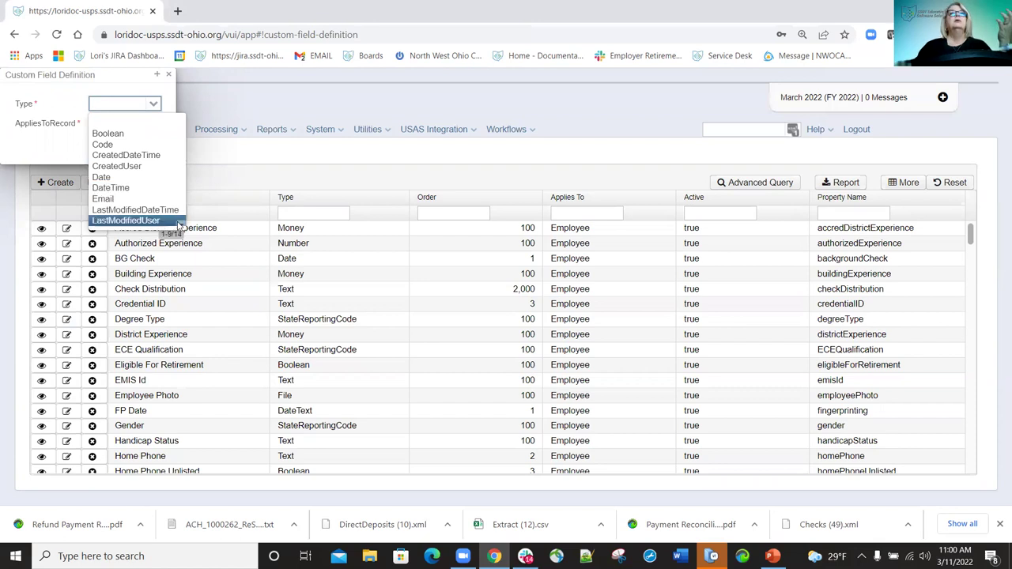
{"action": "scroll", "coordinate": [178, 227], "scroll_direction": "down", "scroll_amount": 3}
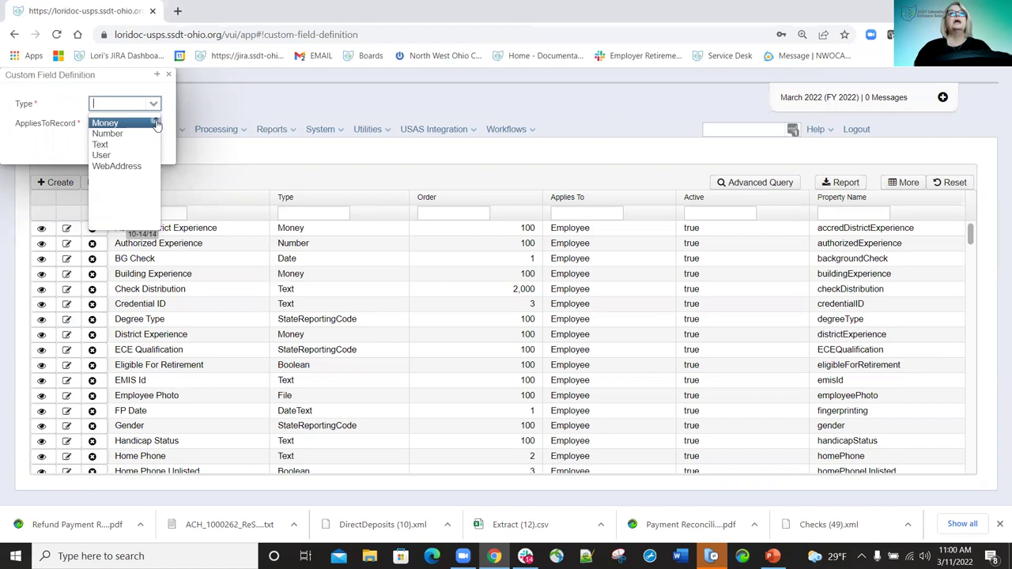
{"action": "scroll", "coordinate": [158, 125], "scroll_direction": "up", "scroll_amount": 3}
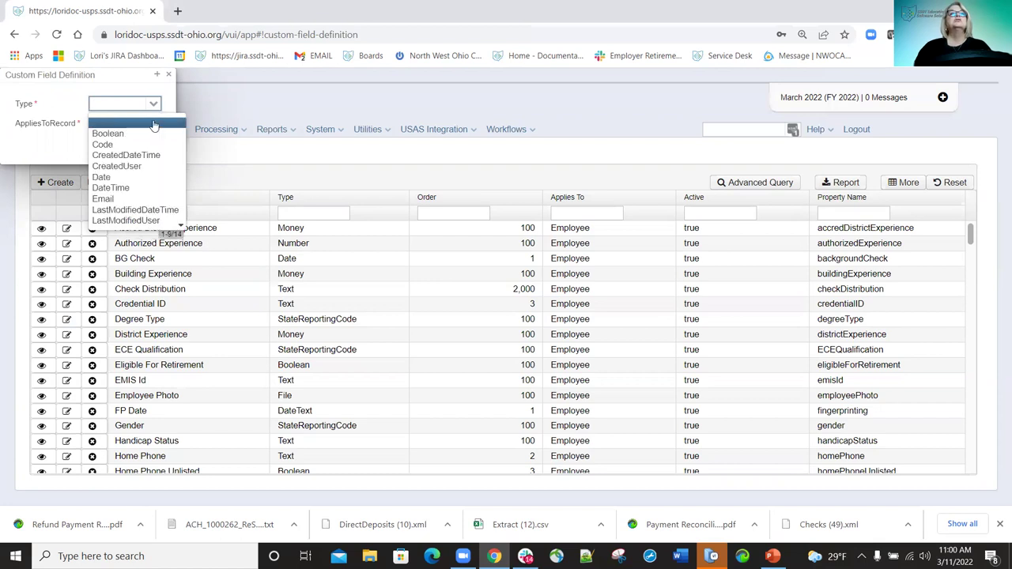
{"action": "left_click", "coordinate": [119, 177]}
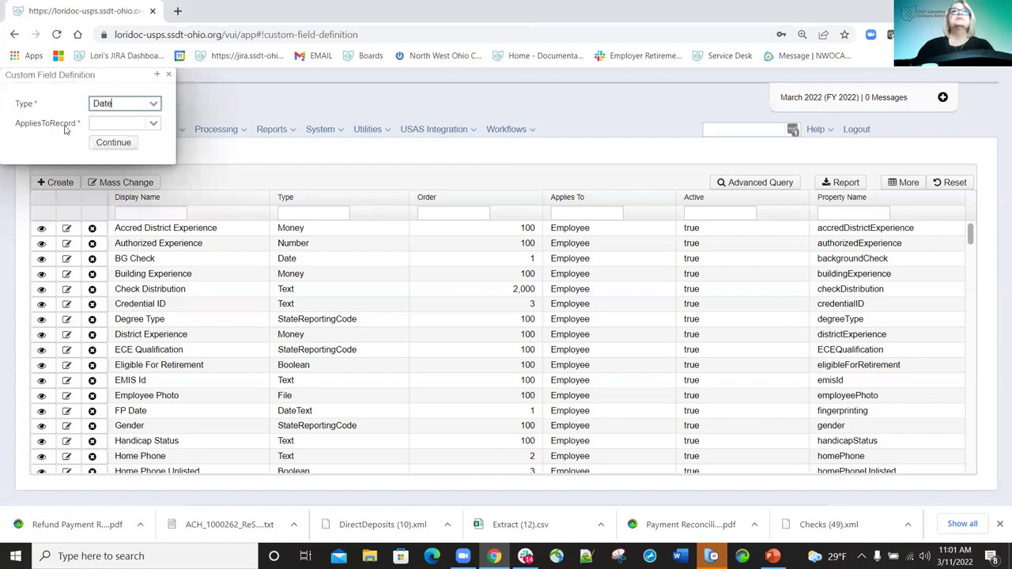
{"action": "left_click", "coordinate": [153, 126]}
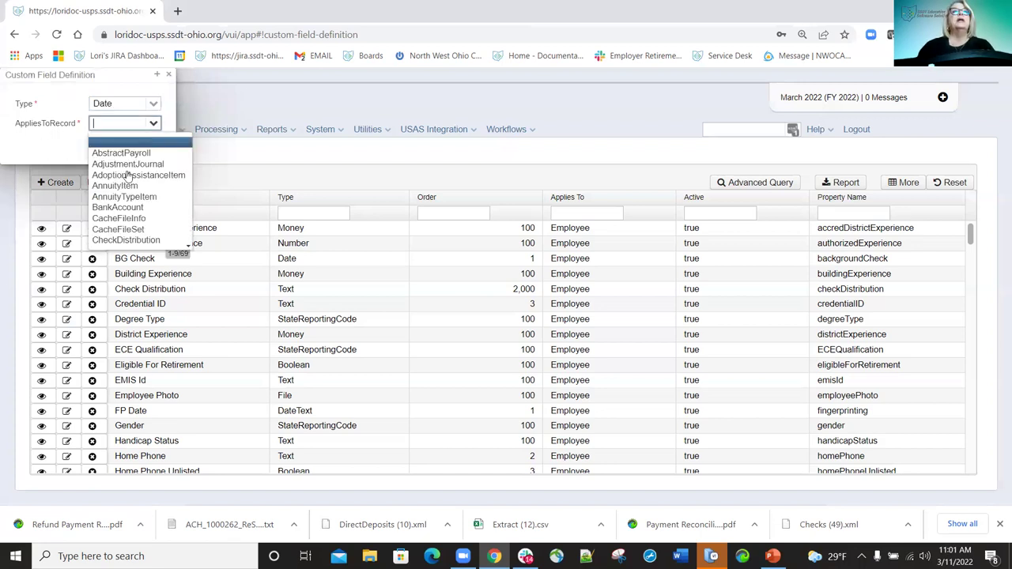
{"action": "scroll", "coordinate": [130, 221], "scroll_direction": "down", "scroll_amount": 4}
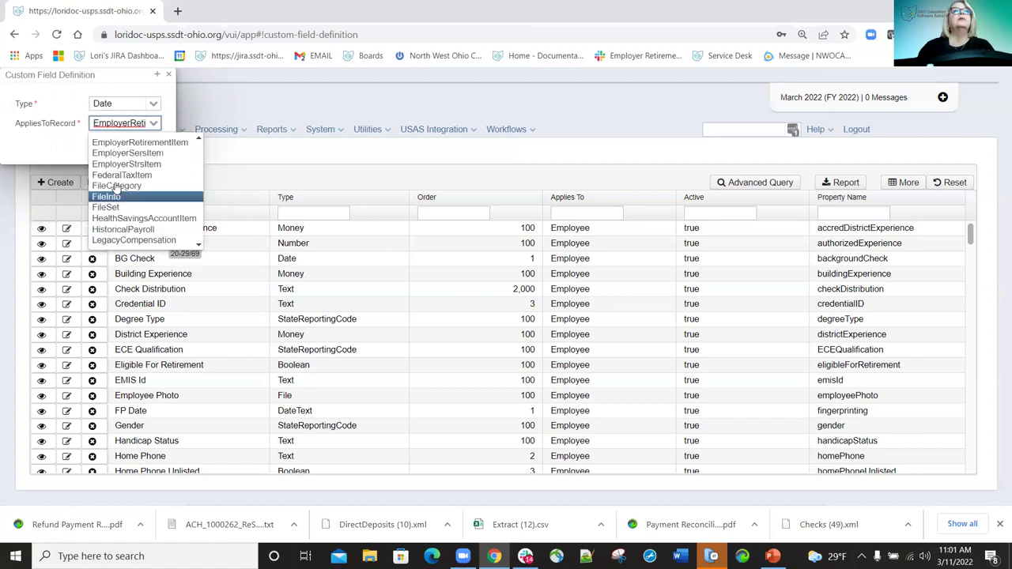
{"action": "scroll", "coordinate": [123, 168], "scroll_direction": "up", "scroll_amount": 2}
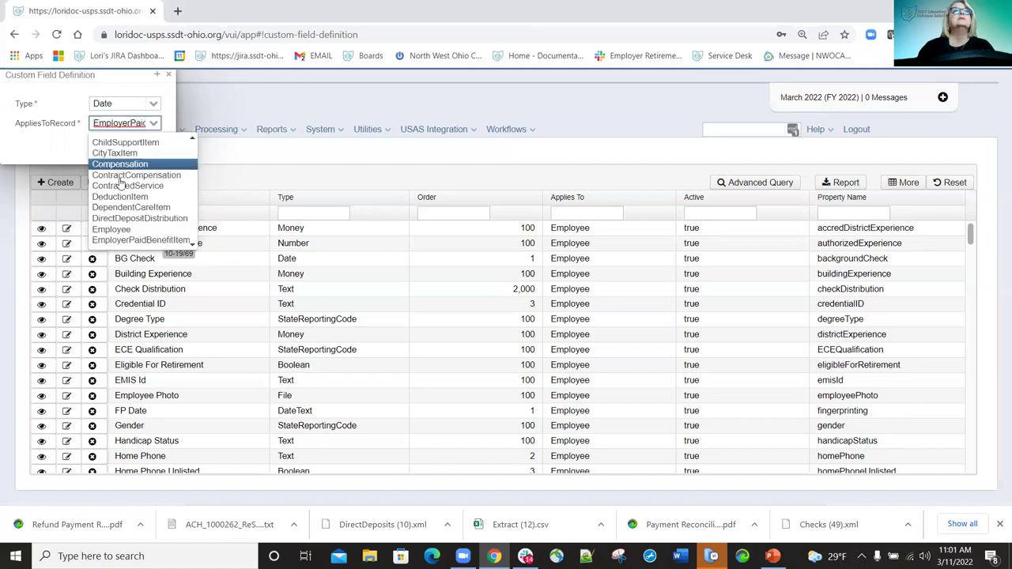
{"action": "left_click", "coordinate": [111, 228]}
{"action": "left_click", "coordinate": [107, 143]}
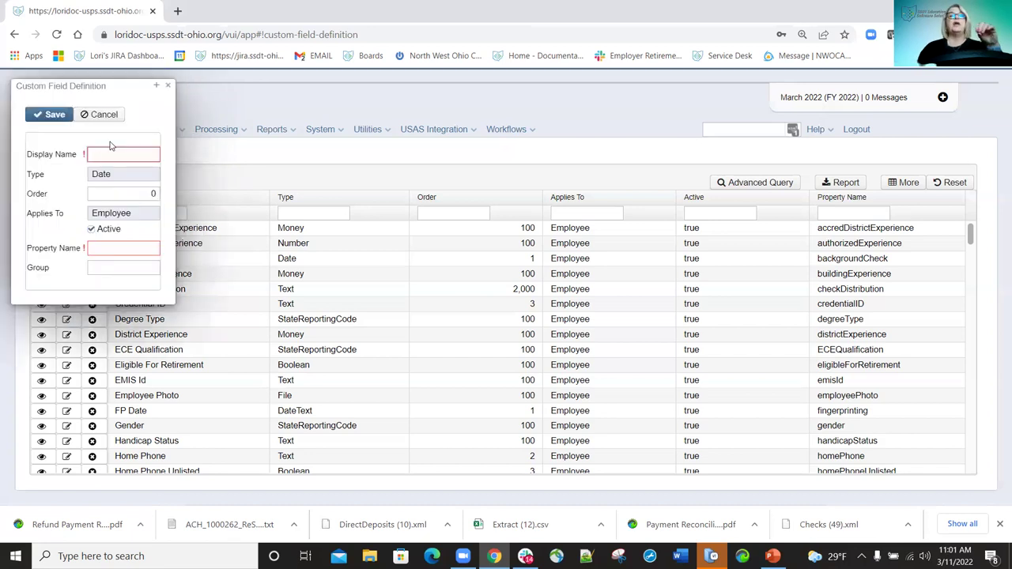
Enter the test box's display name and property name, set Group to Dates, then save and close.
{"action": "left_click", "coordinate": [124, 153]}
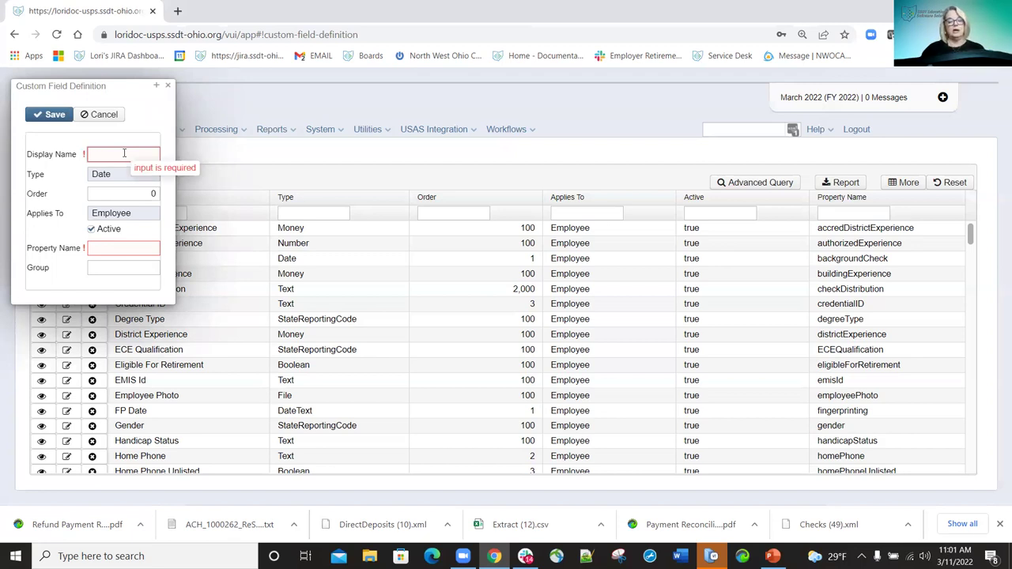
{"action": "type", "text": "Lori's T"}
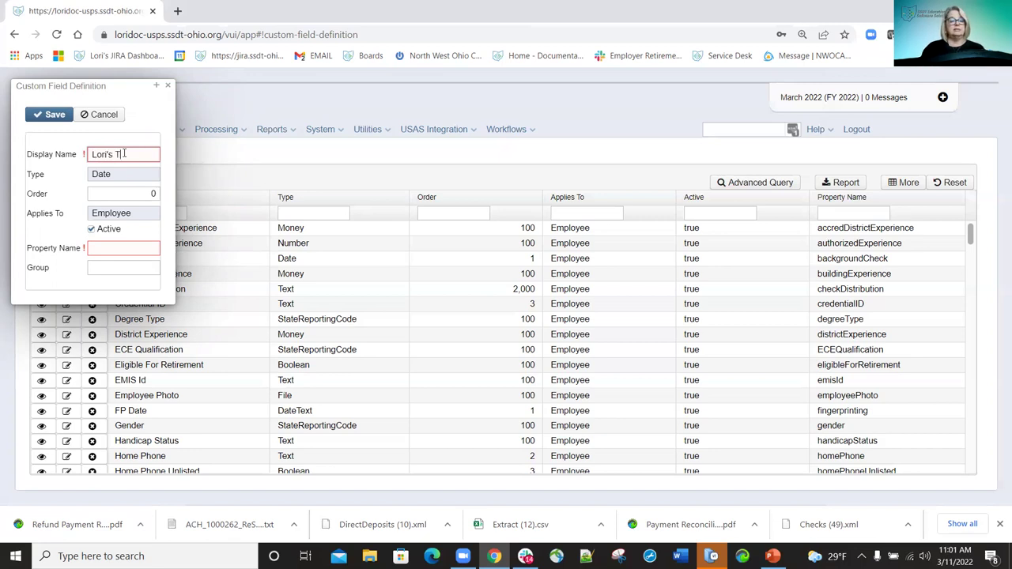
{"action": "type", "text": "est Box"}
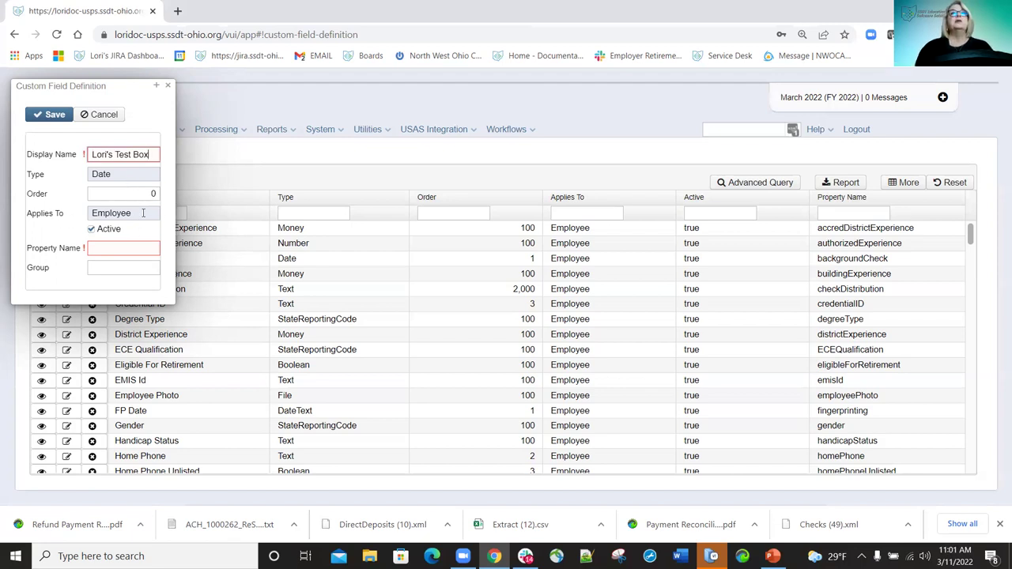
{"action": "left_click", "coordinate": [99, 248]}
{"action": "left_click", "coordinate": [99, 247]}
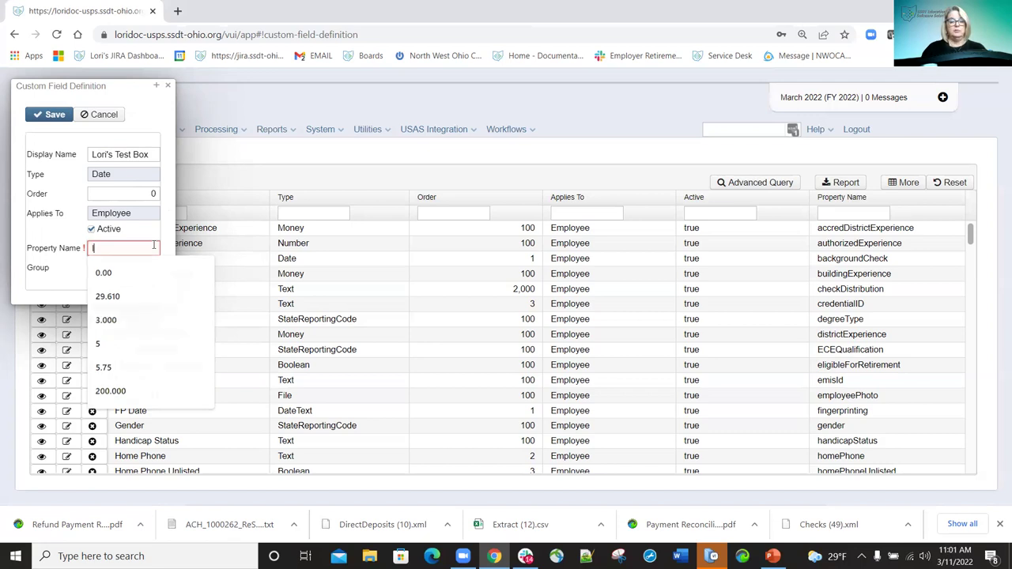
{"action": "type", "text": "lori"}
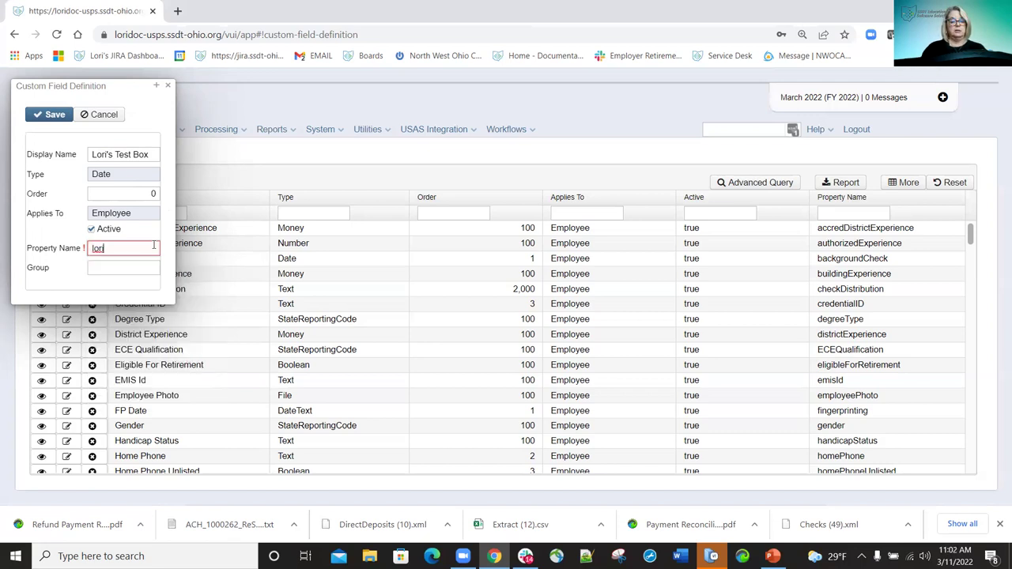
{"action": "type", "text": "Box"}
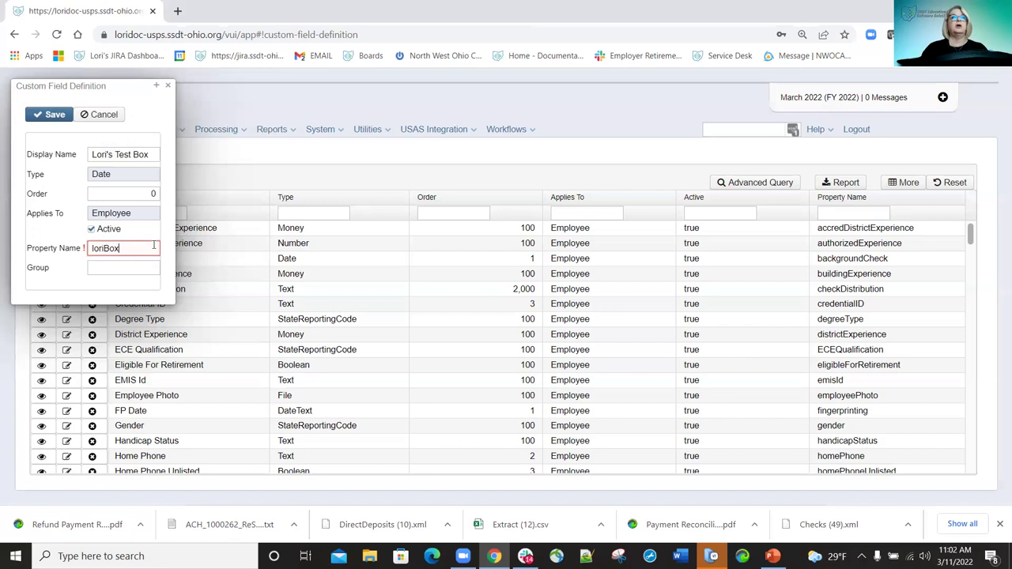
{"action": "left_click", "coordinate": [121, 269]}
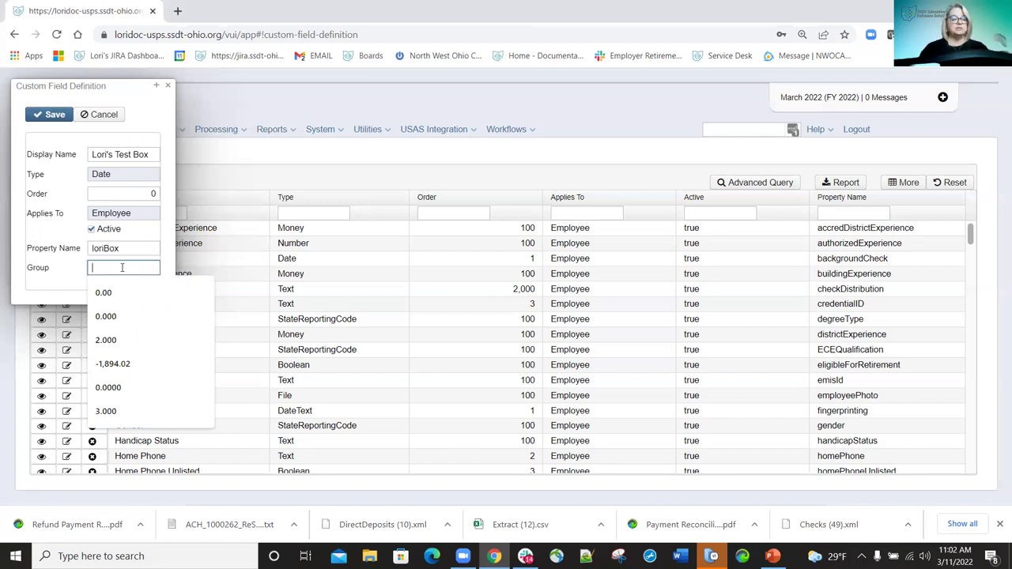
{"action": "type", "text": "Dates"}
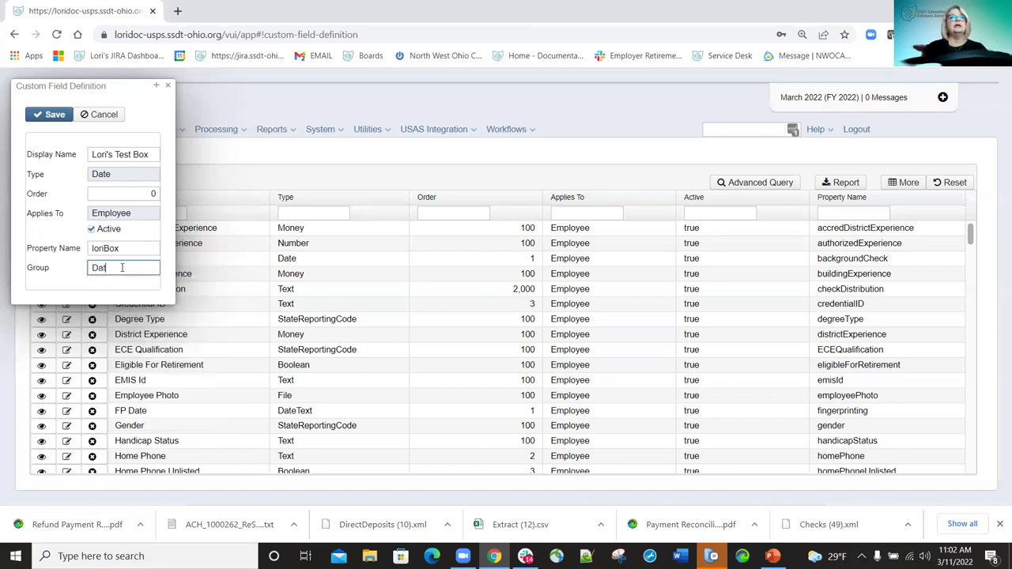
{"action": "left_click", "coordinate": [51, 115]}
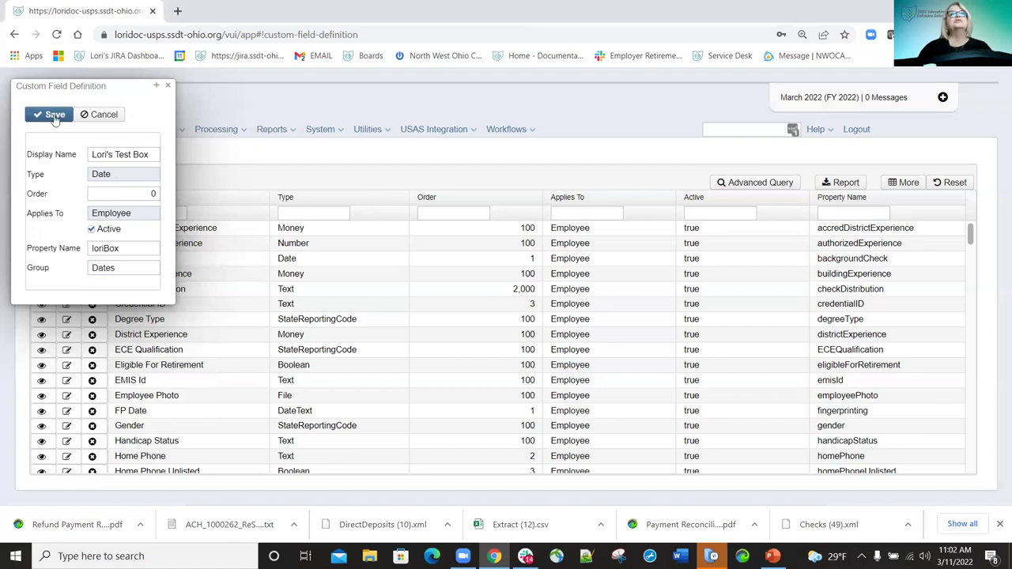
{"action": "left_click", "coordinate": [169, 87]}
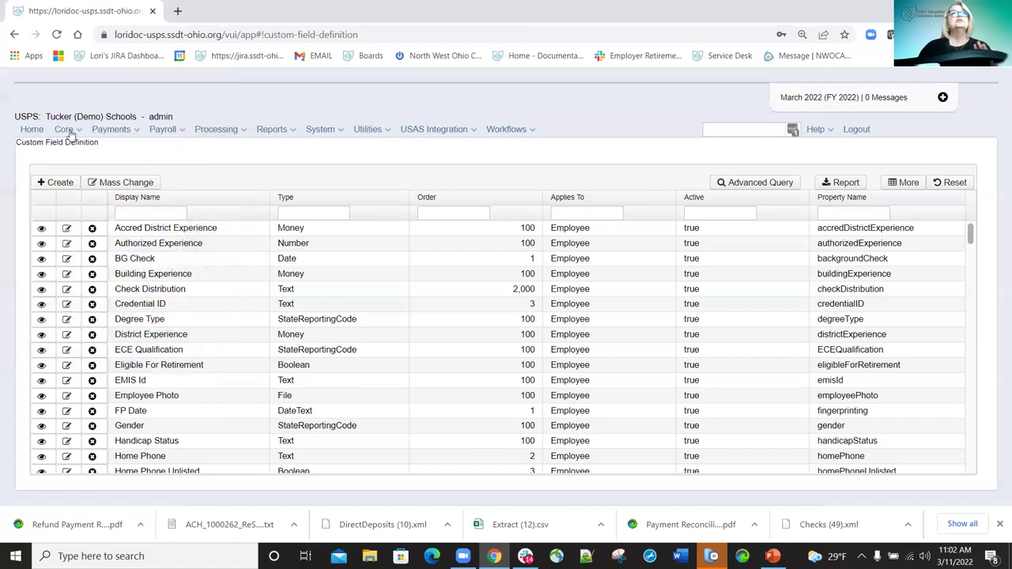
{"action": "left_click", "coordinate": [71, 130]}
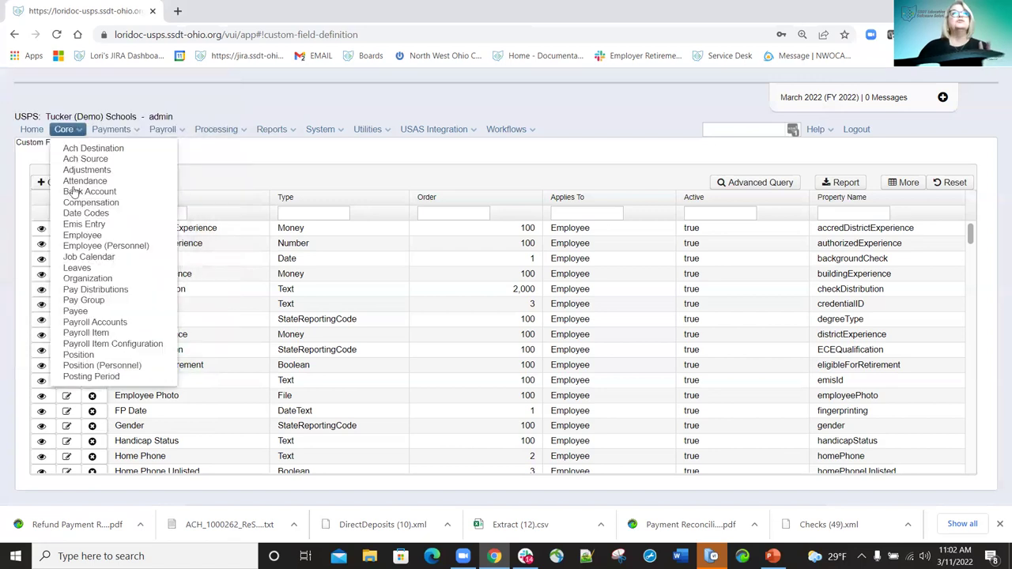
{"action": "left_click", "coordinate": [76, 245]}
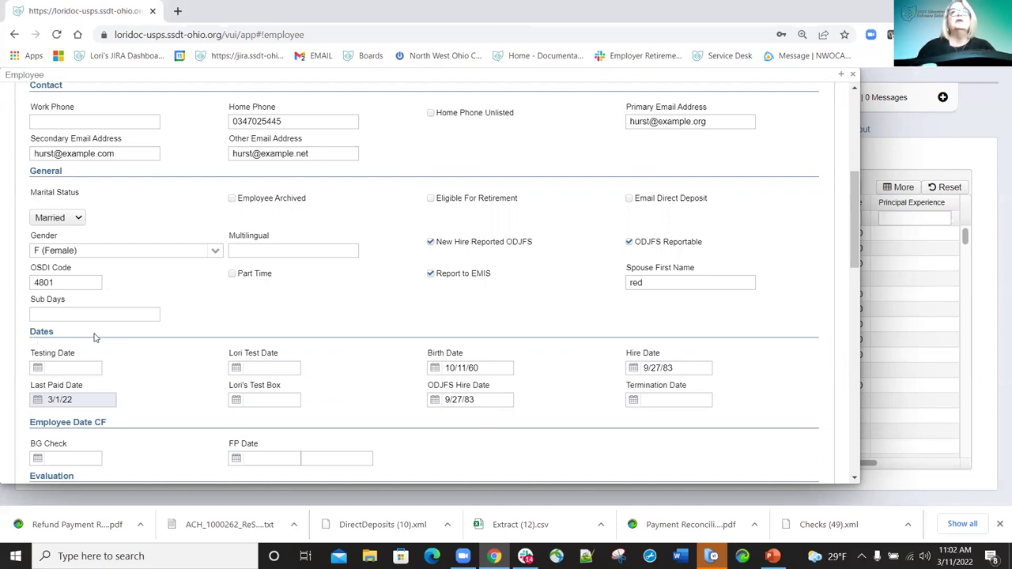
{"action": "left_click", "coordinate": [852, 73]}
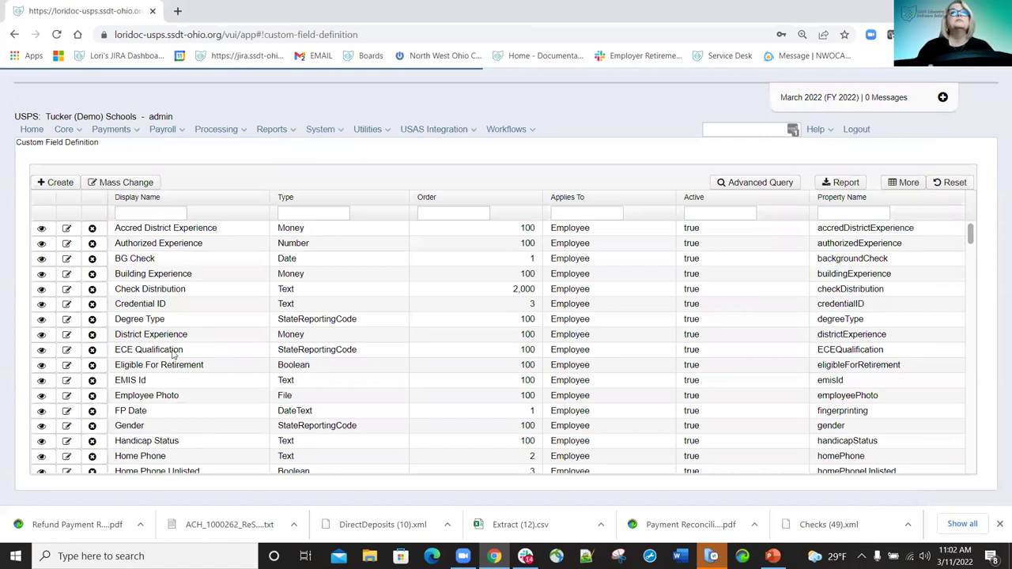
Filter the list to the test fields and save the test box field with Order 1.
{"action": "type", "text": "LOri"}
{"action": "left_click", "coordinate": [68, 229]}
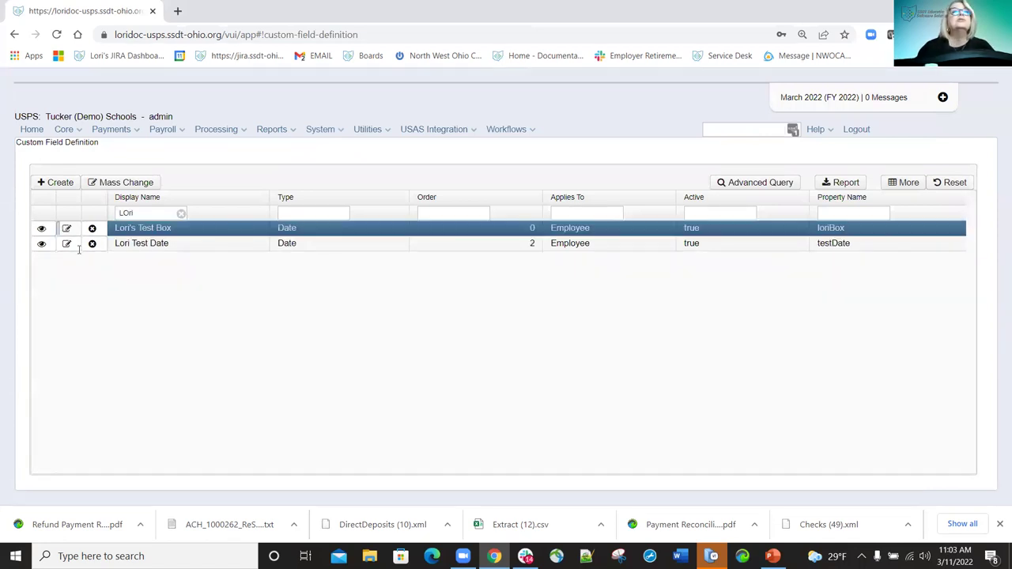
{"action": "left_click", "coordinate": [133, 181]}
{"action": "type", "text": "1"}
{"action": "left_click", "coordinate": [32, 104]}
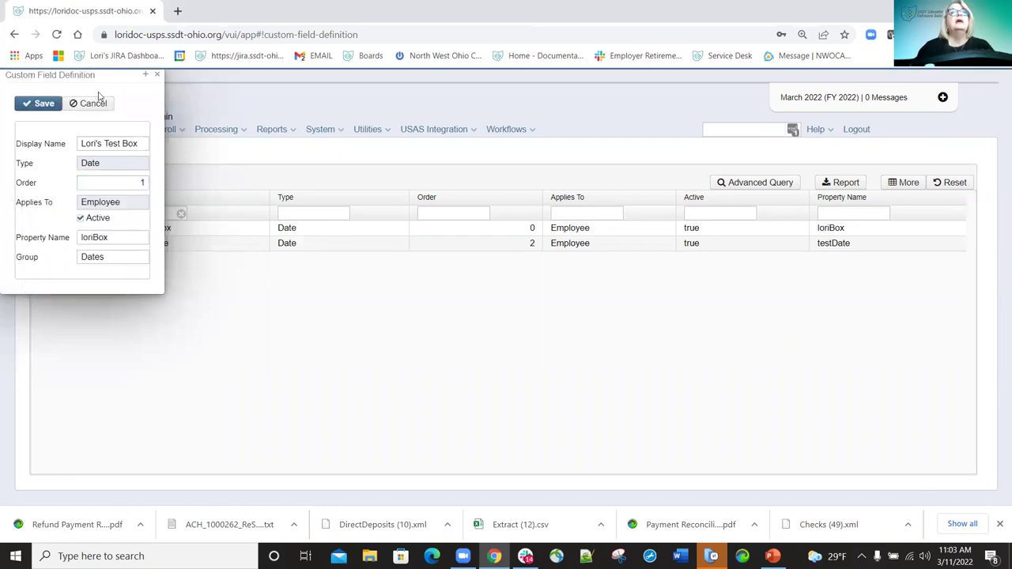
{"action": "left_click", "coordinate": [158, 76]}
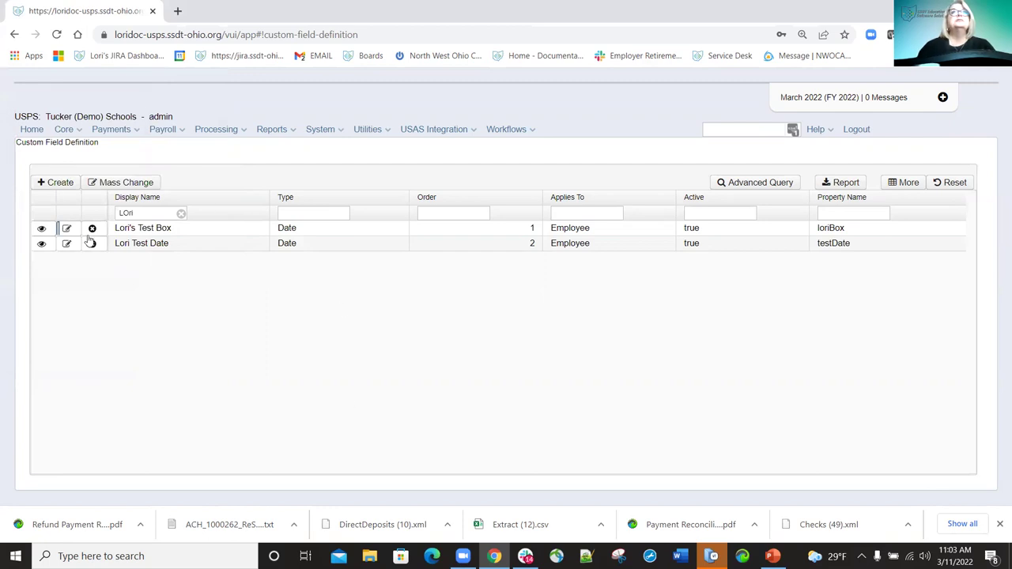
Open an employee record, enter 3/11/22 in the test box date field, and save.
{"action": "left_click", "coordinate": [80, 132]}
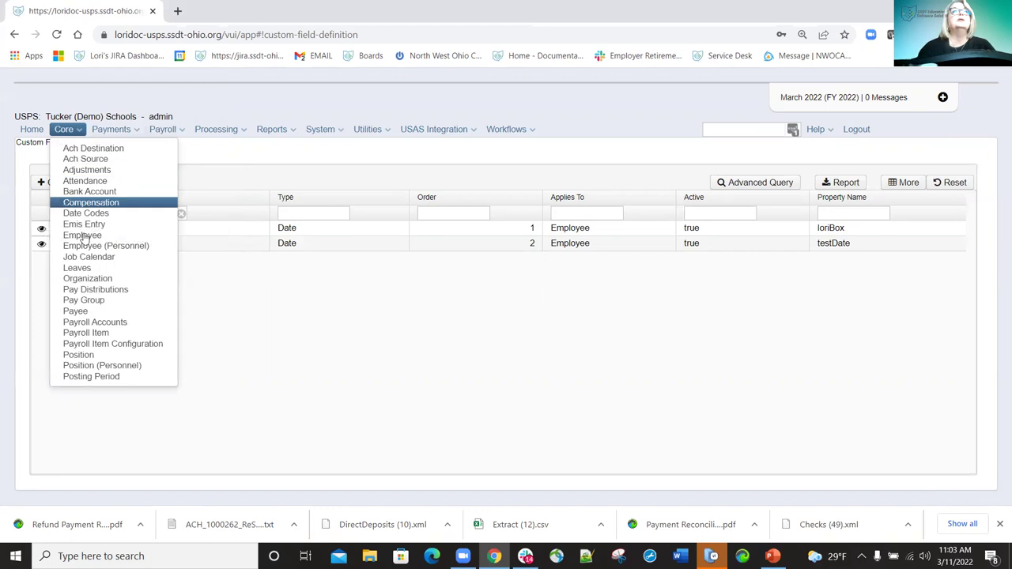
{"action": "left_click", "coordinate": [83, 236]}
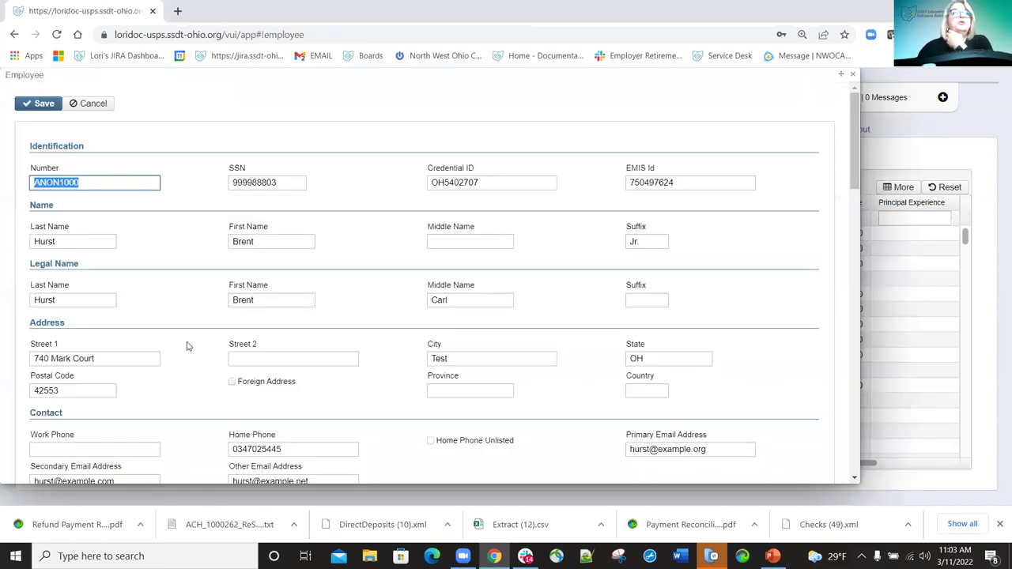
{"action": "scroll", "coordinate": [111, 242], "scroll_direction": "down", "scroll_amount": 6}
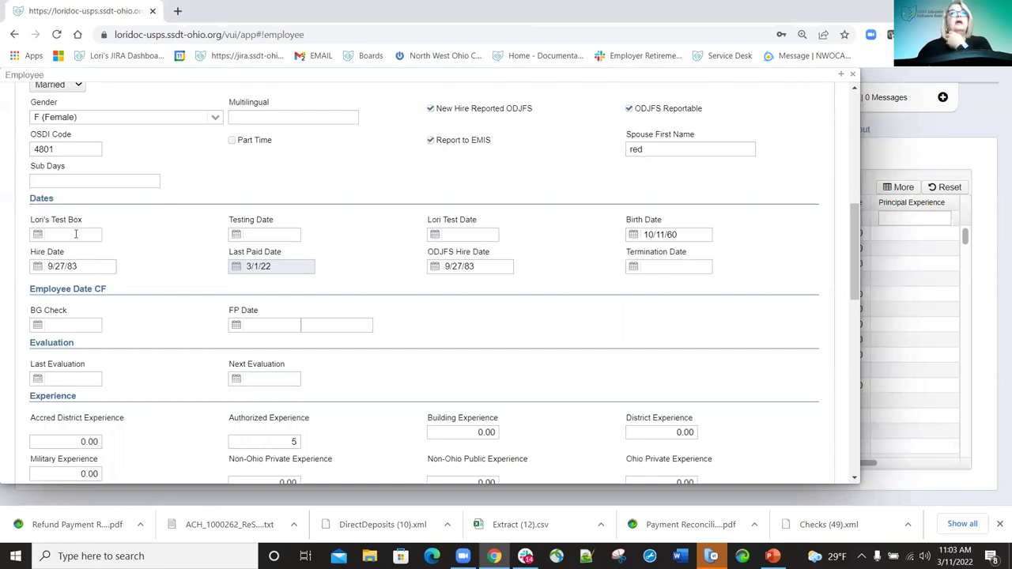
{"action": "left_click", "coordinate": [76, 234]}
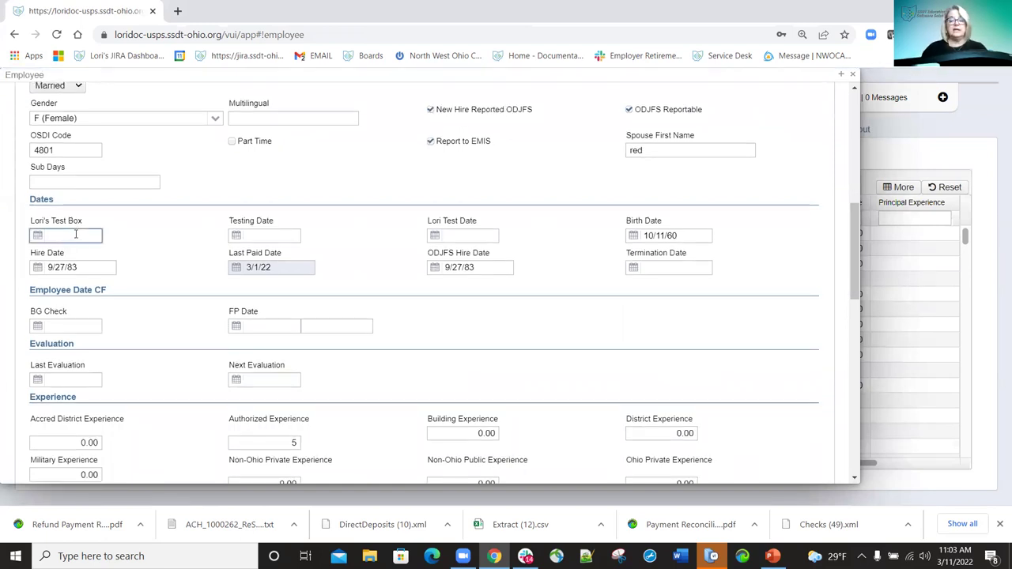
{"action": "type", "text": "3/11/22"}
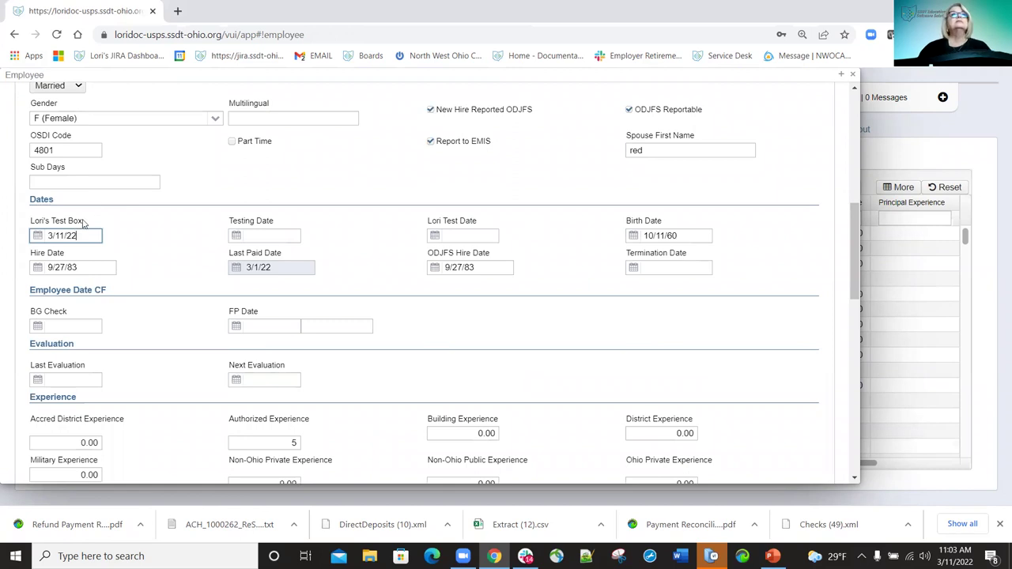
{"action": "scroll", "coordinate": [84, 224], "scroll_direction": "up", "scroll_amount": 10}
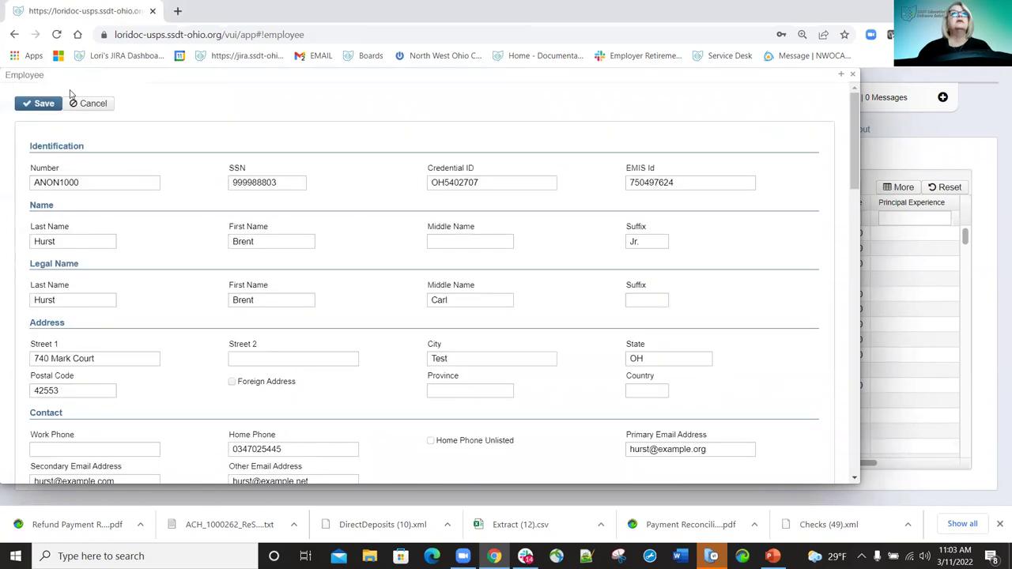
{"action": "left_click", "coordinate": [853, 74]}
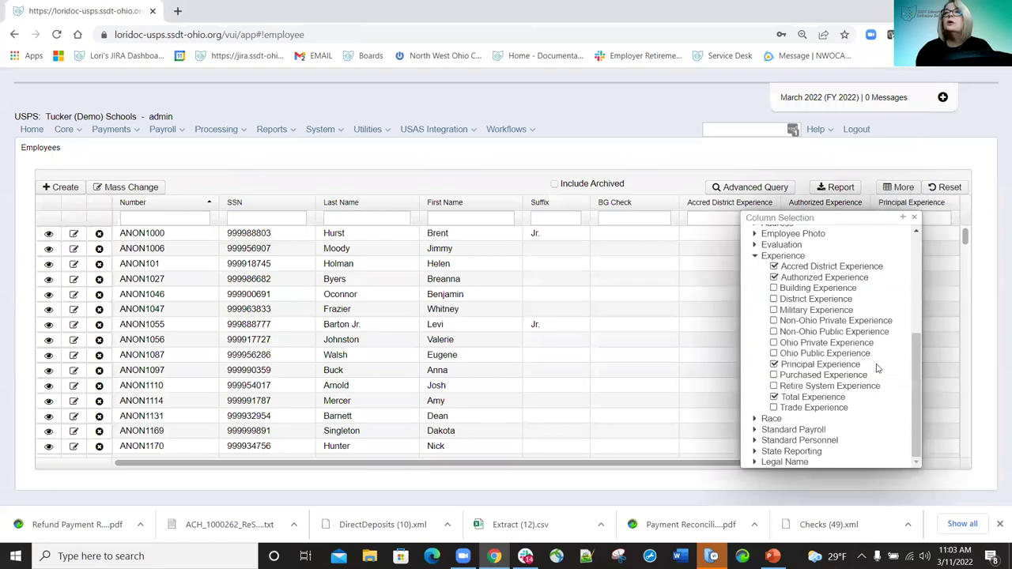
In Column Selection, expand the Dates group and check the test box column.
{"action": "scroll", "coordinate": [858, 326], "scroll_direction": "up", "scroll_amount": 3}
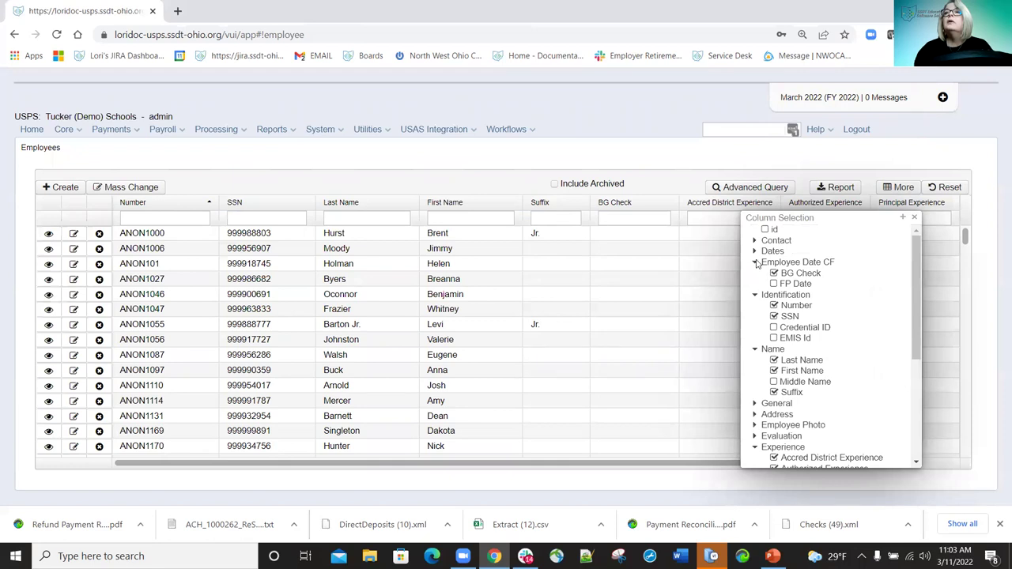
{"action": "left_click", "coordinate": [755, 262]}
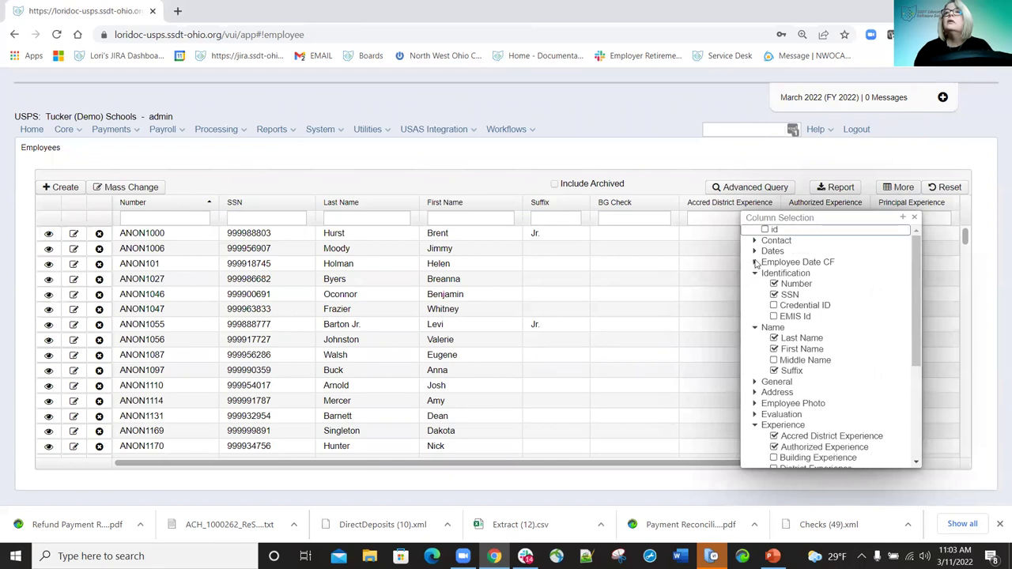
{"action": "left_click", "coordinate": [755, 262]}
{"action": "scroll", "coordinate": [880, 301], "scroll_direction": "down", "scroll_amount": 2}
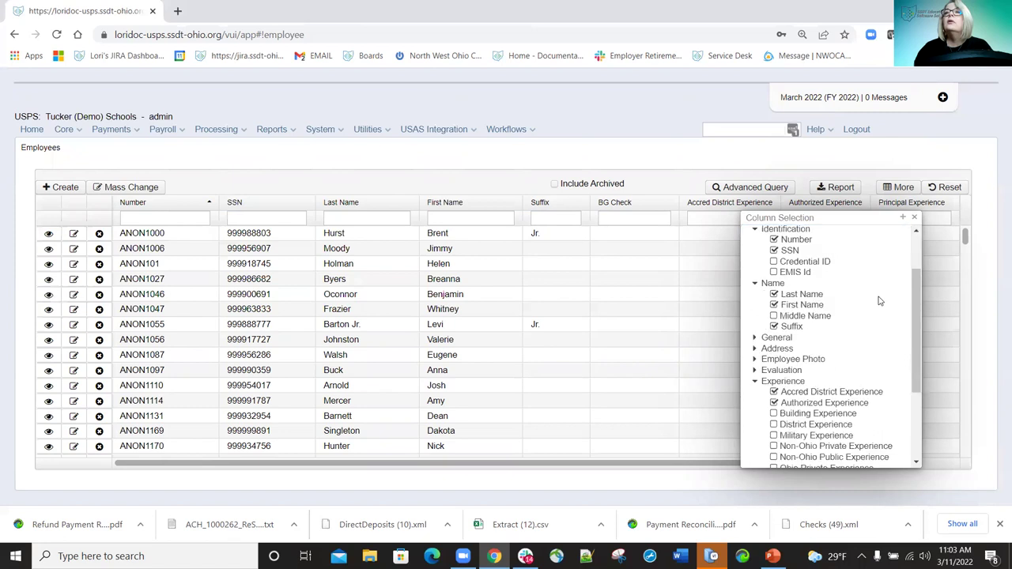
{"action": "scroll", "coordinate": [880, 301], "scroll_direction": "up", "scroll_amount": 2}
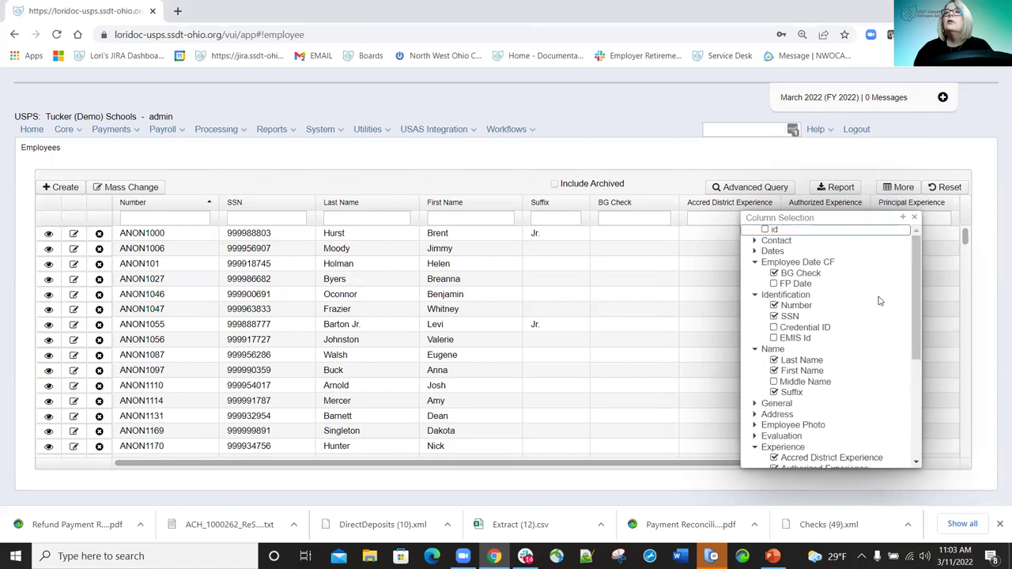
{"action": "scroll", "coordinate": [876, 300], "scroll_direction": "down", "scroll_amount": 5}
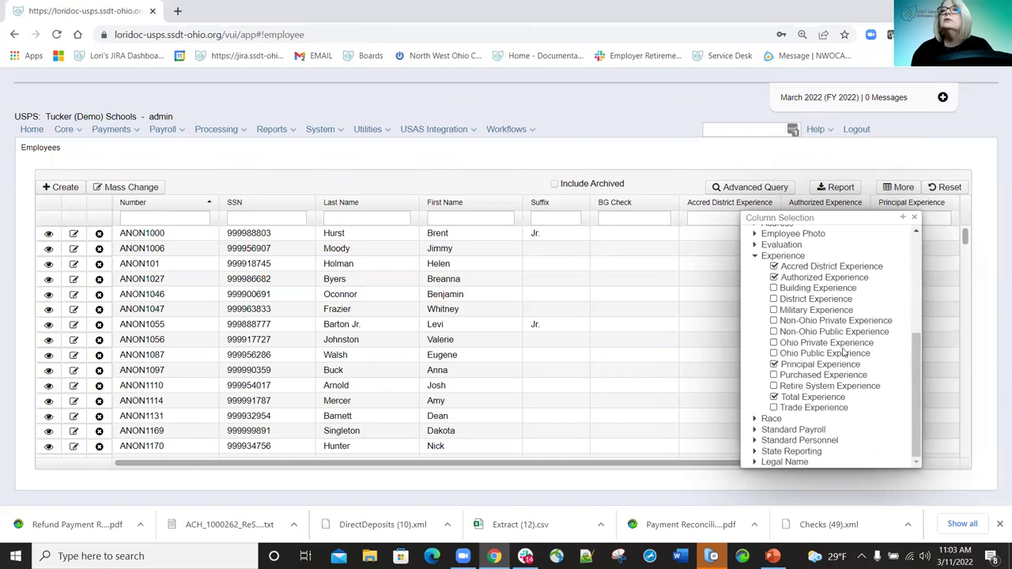
{"action": "scroll", "coordinate": [830, 361], "scroll_direction": "up", "scroll_amount": 5}
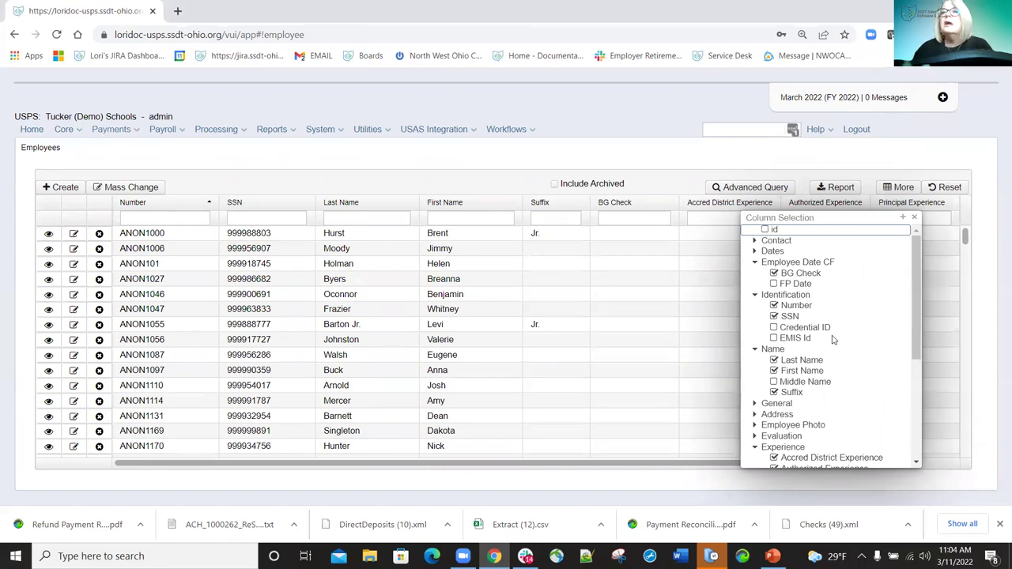
{"action": "scroll", "coordinate": [834, 340], "scroll_direction": "down", "scroll_amount": 2}
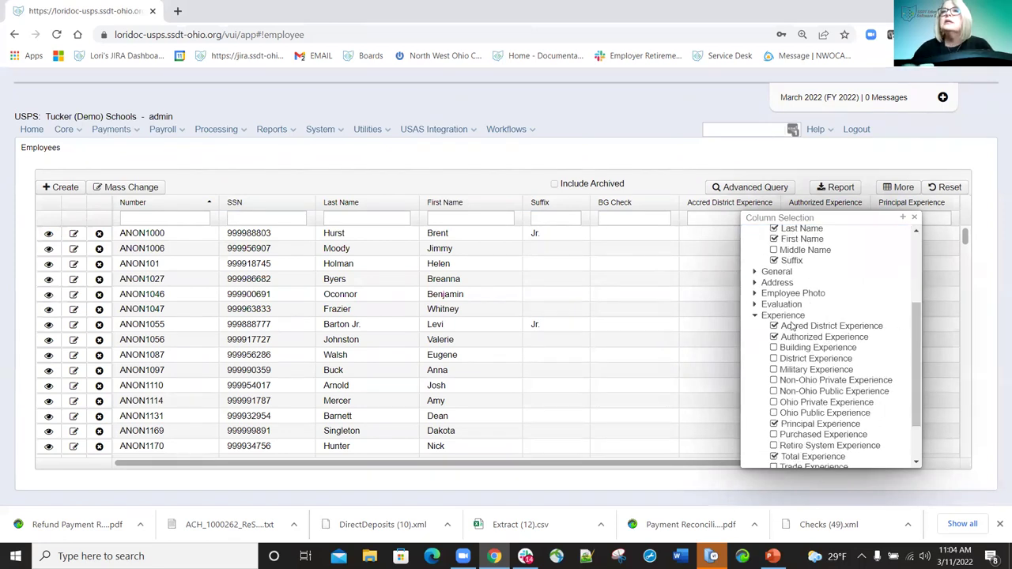
{"action": "left_click", "coordinate": [755, 272]}
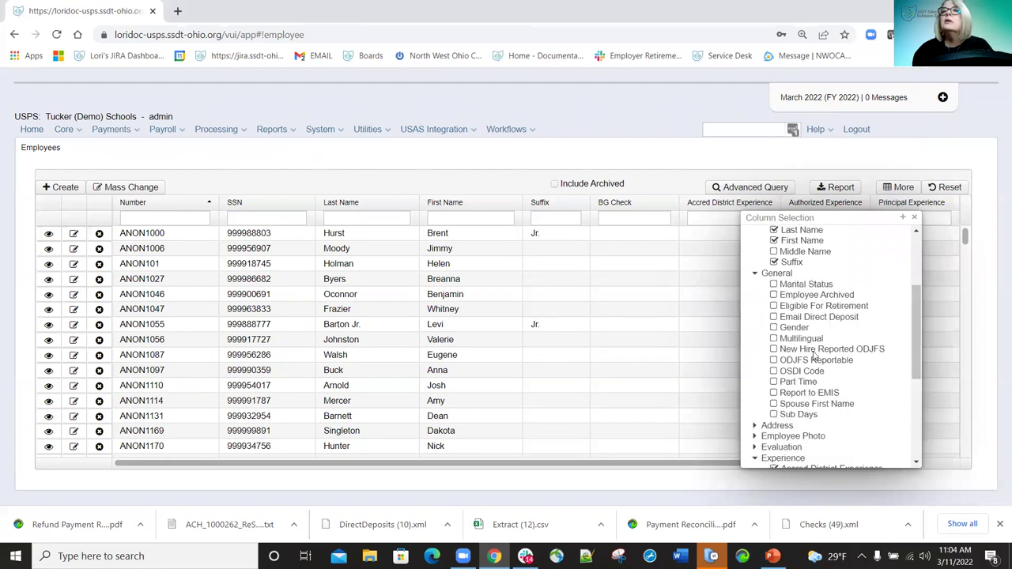
{"action": "scroll", "coordinate": [830, 353], "scroll_direction": "down", "scroll_amount": 2}
{"action": "scroll", "coordinate": [830, 354], "scroll_direction": "down", "scroll_amount": 2}
{"action": "scroll", "coordinate": [831, 398], "scroll_direction": "down", "scroll_amount": 1}
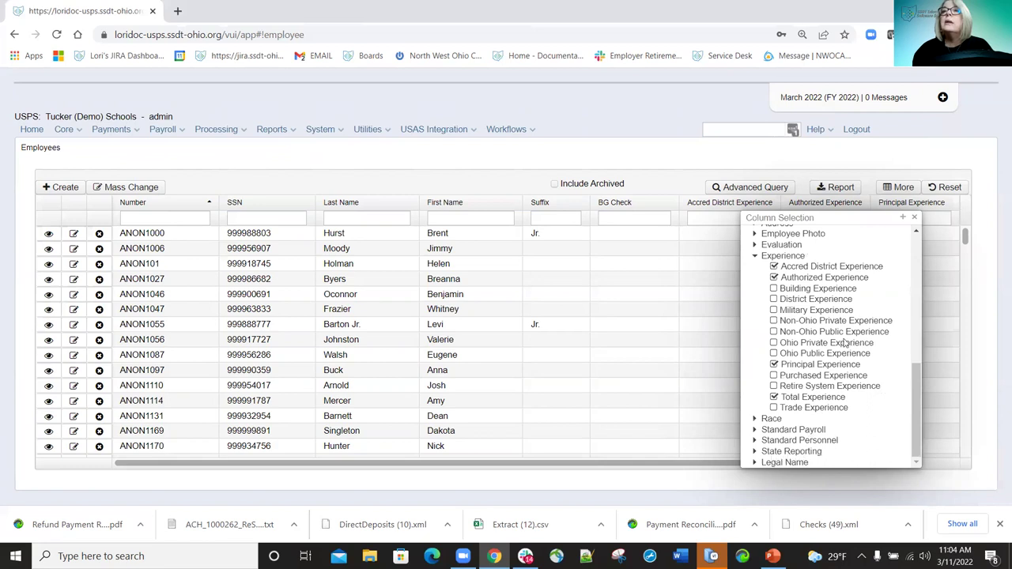
{"action": "scroll", "coordinate": [845, 343], "scroll_direction": "up", "scroll_amount": 15}
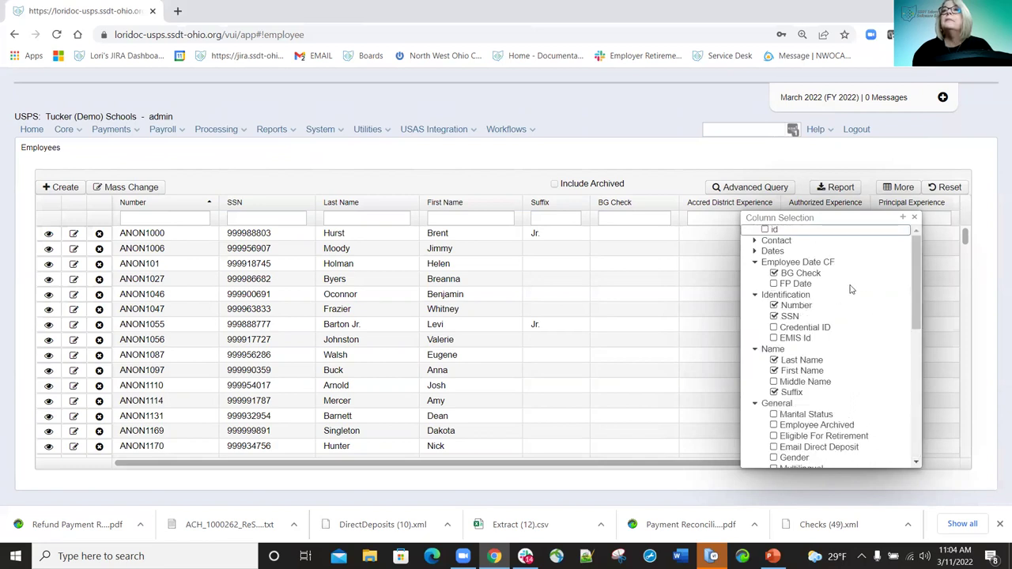
{"action": "left_click", "coordinate": [755, 252]}
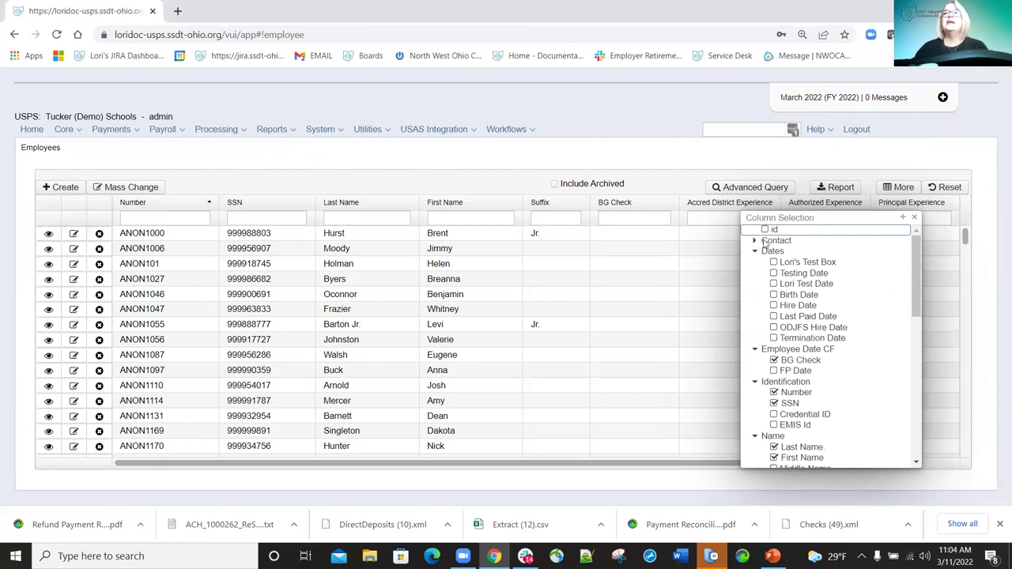
{"action": "left_click", "coordinate": [773, 262]}
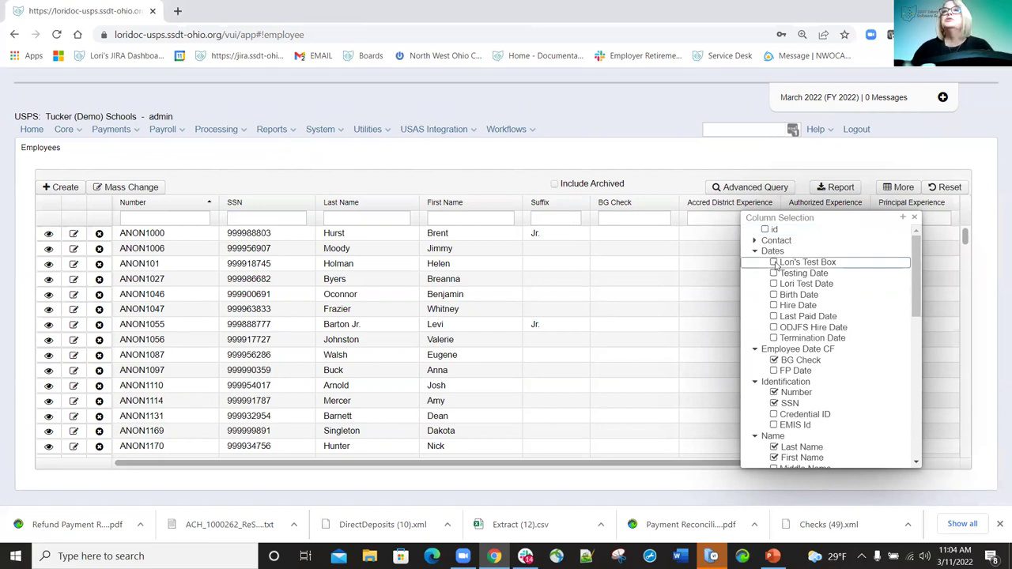
Apply the column choice, scroll the grid right to the new column, and start a Report.
{"action": "left_click", "coordinate": [914, 219]}
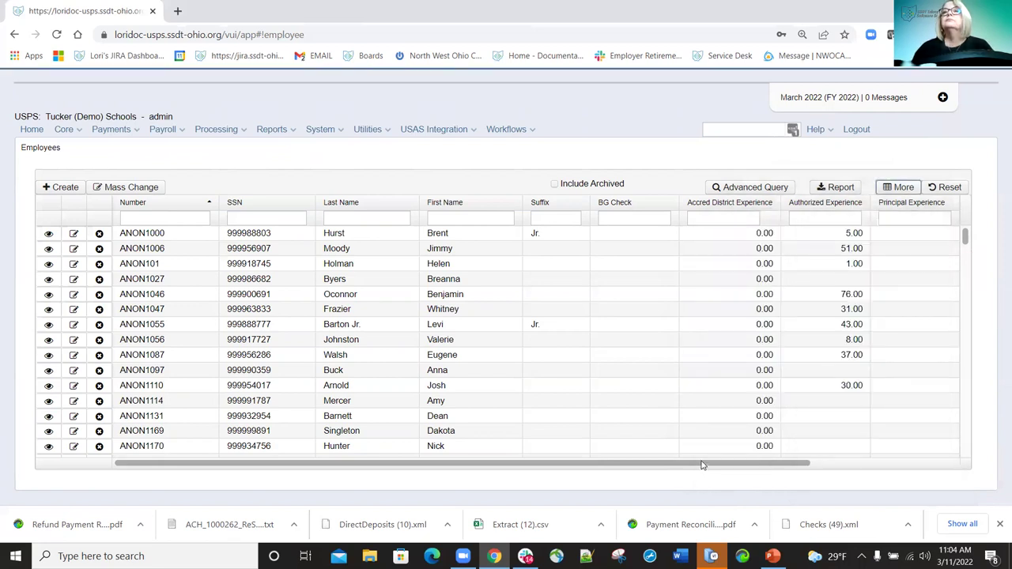
{"action": "left_click_drag", "start_coordinate": [702, 465], "coordinate": [998, 424]}
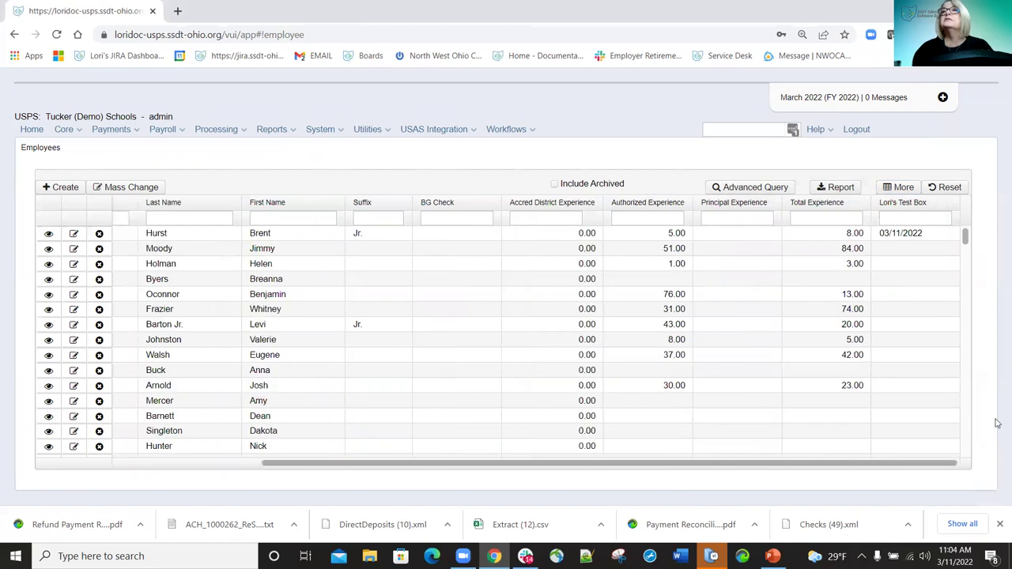
{"action": "left_click", "coordinate": [842, 187]}
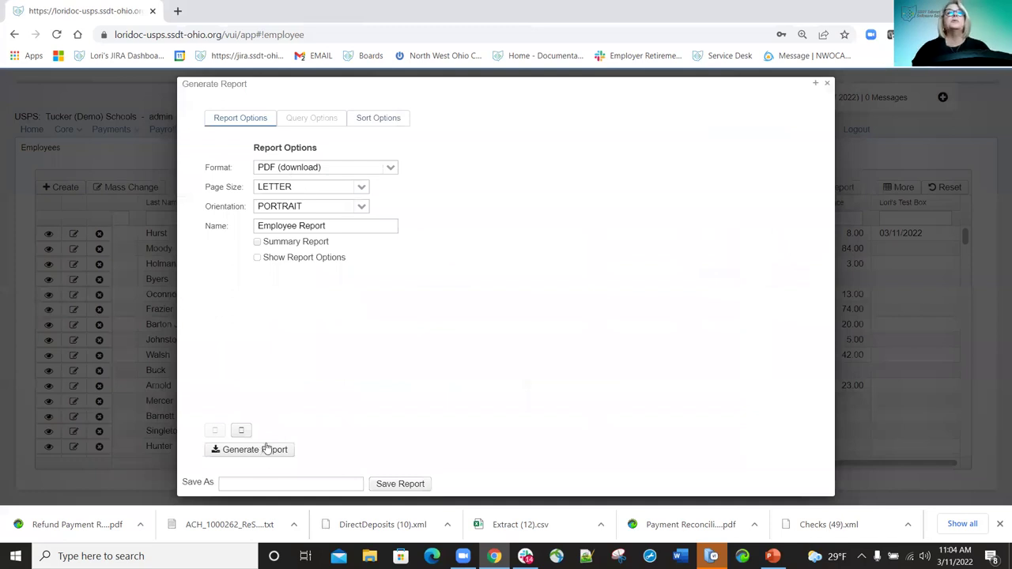
Generate and save the employee report PDF, check its 3/11/2022 date, then close it.
{"action": "left_click", "coordinate": [267, 449]}
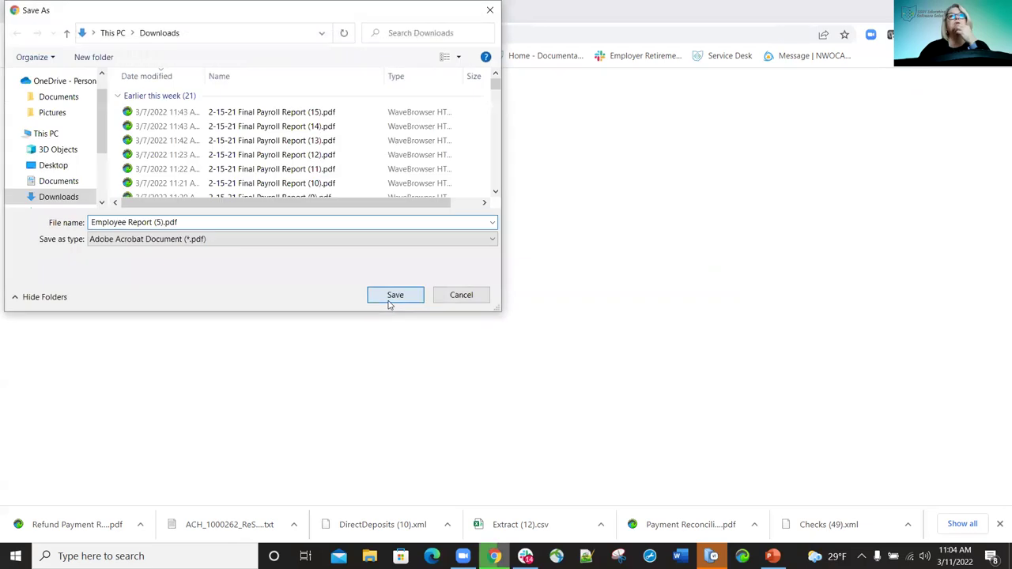
{"action": "key", "text": "Return"}
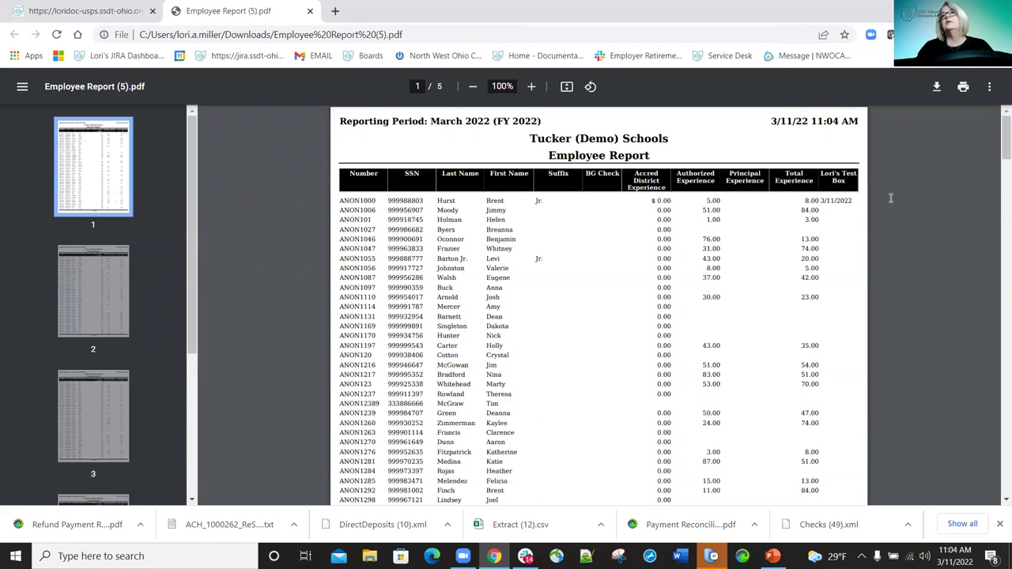
{"action": "left_click_drag", "start_coordinate": [648, 139], "coordinate": [388, 184]}
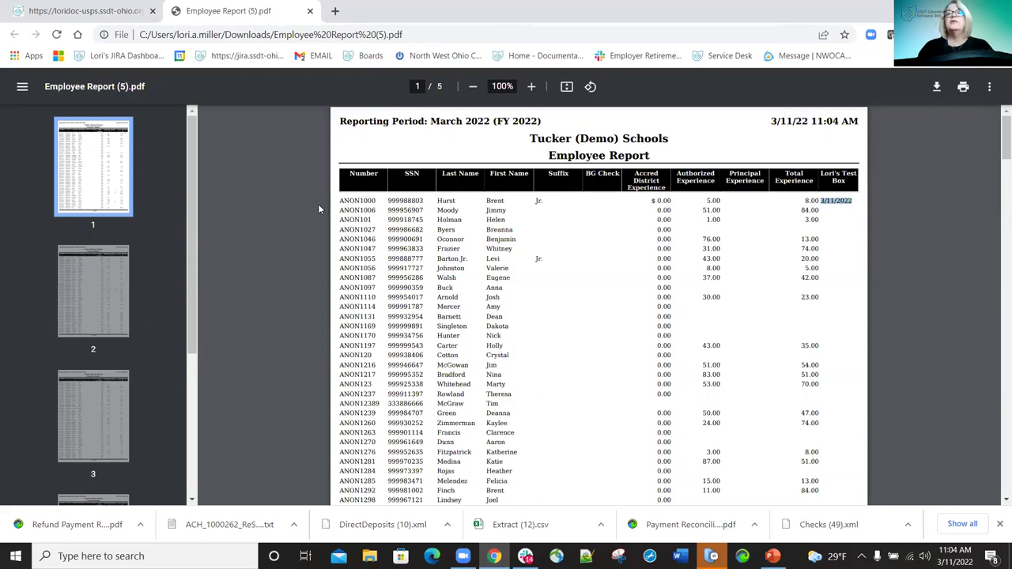
{"action": "left_click", "coordinate": [310, 11]}
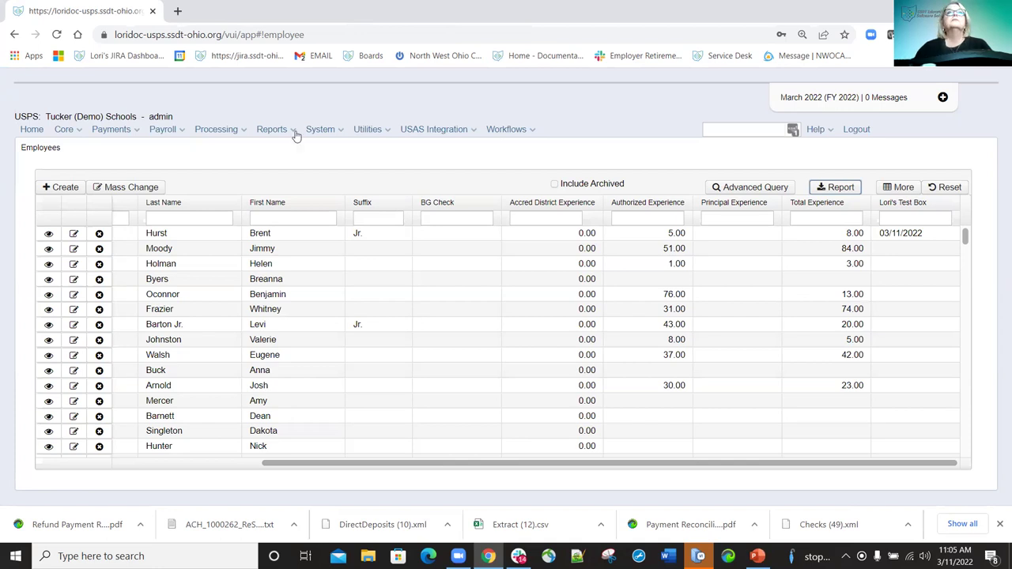
Choose DBA from the System menu to show the Database Administration page.
{"action": "left_click", "coordinate": [335, 130]}
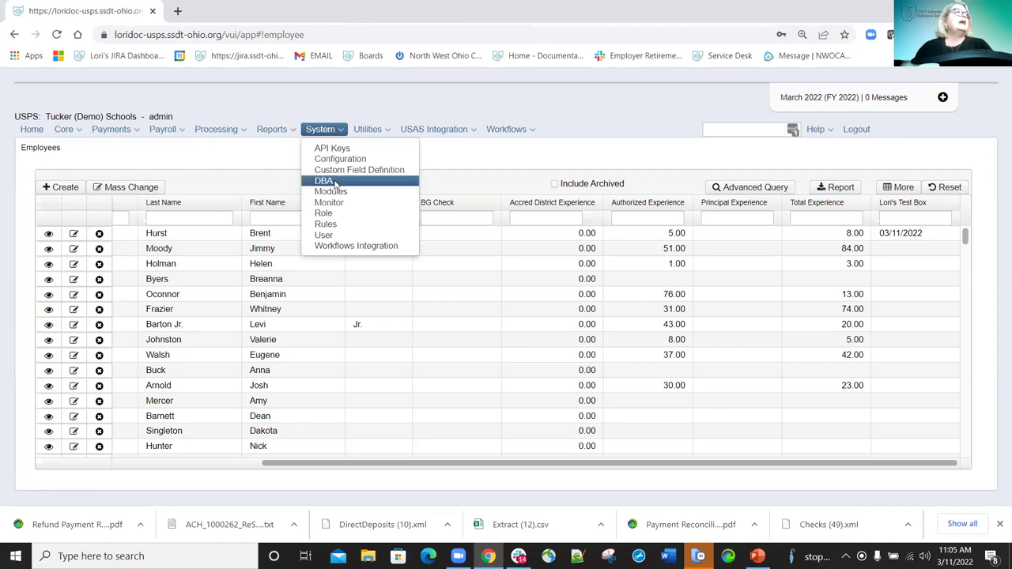
{"action": "left_click", "coordinate": [335, 184]}
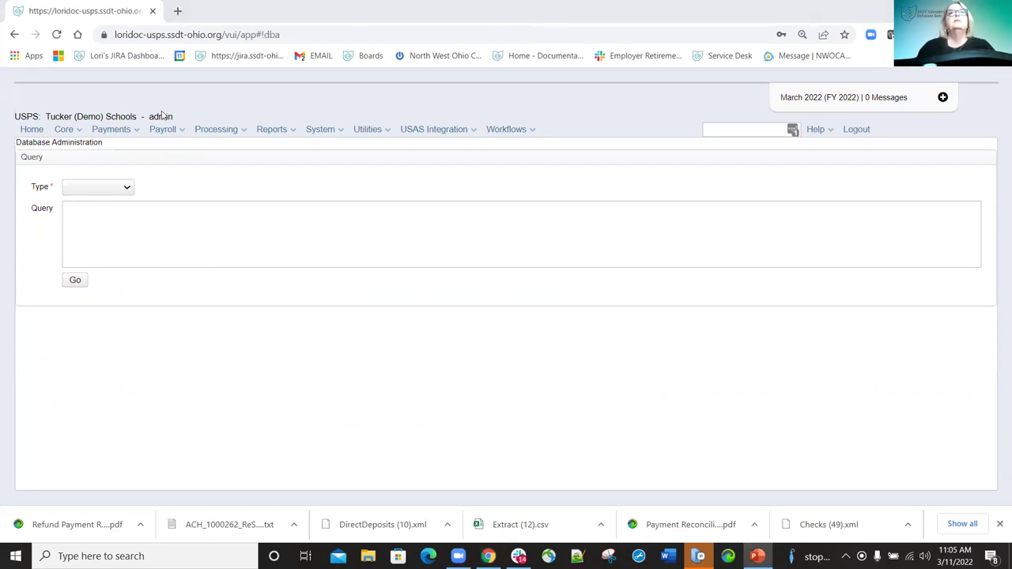
{"action": "left_click", "coordinate": [338, 131]}
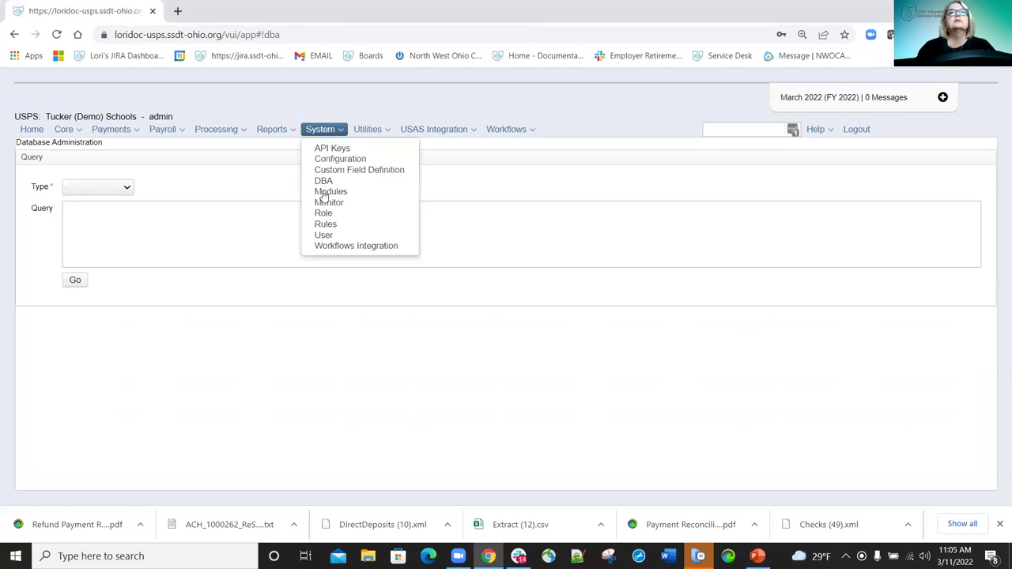
Open Monitor's App Log, filter Level by 'Error', and view then close an entry's details.
{"action": "left_click", "coordinate": [328, 204]}
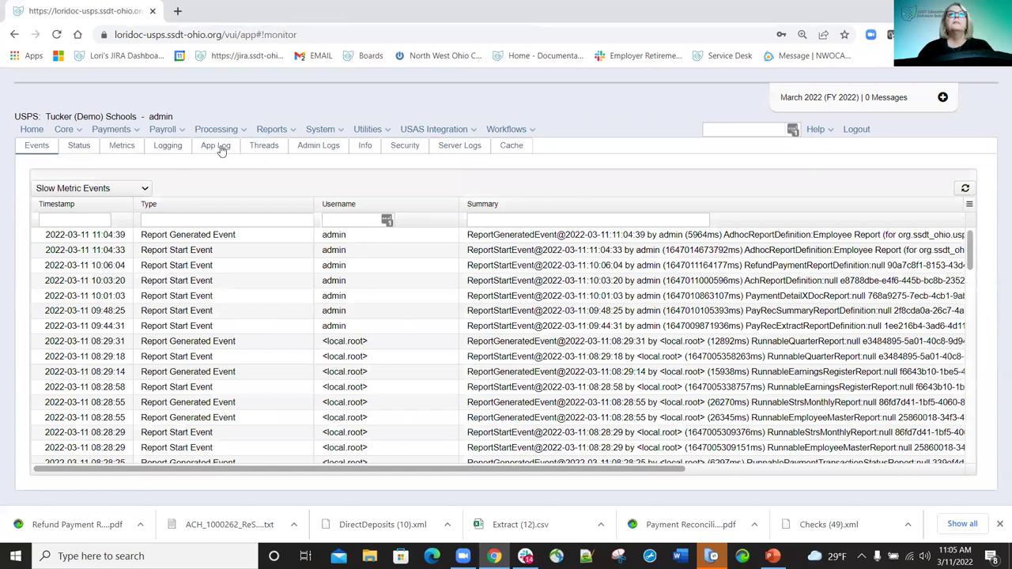
{"action": "left_click", "coordinate": [220, 149]}
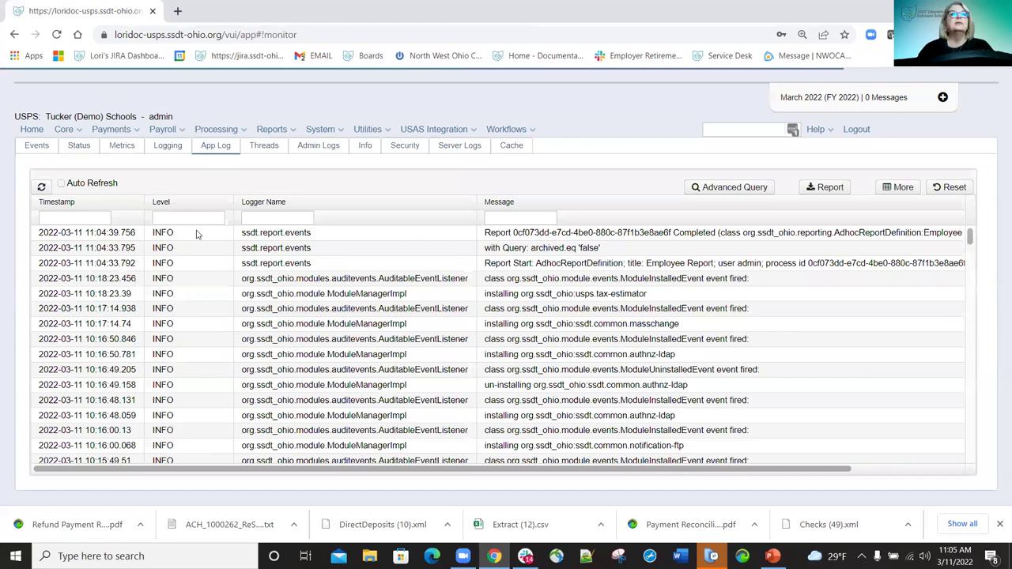
{"action": "left_click", "coordinate": [197, 215]}
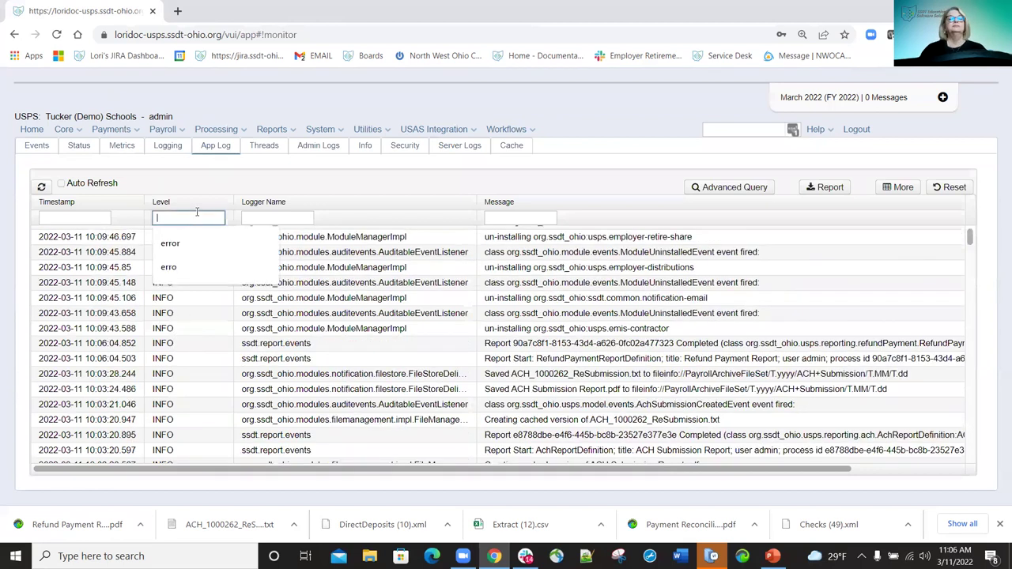
{"action": "type", "text": "Error"}
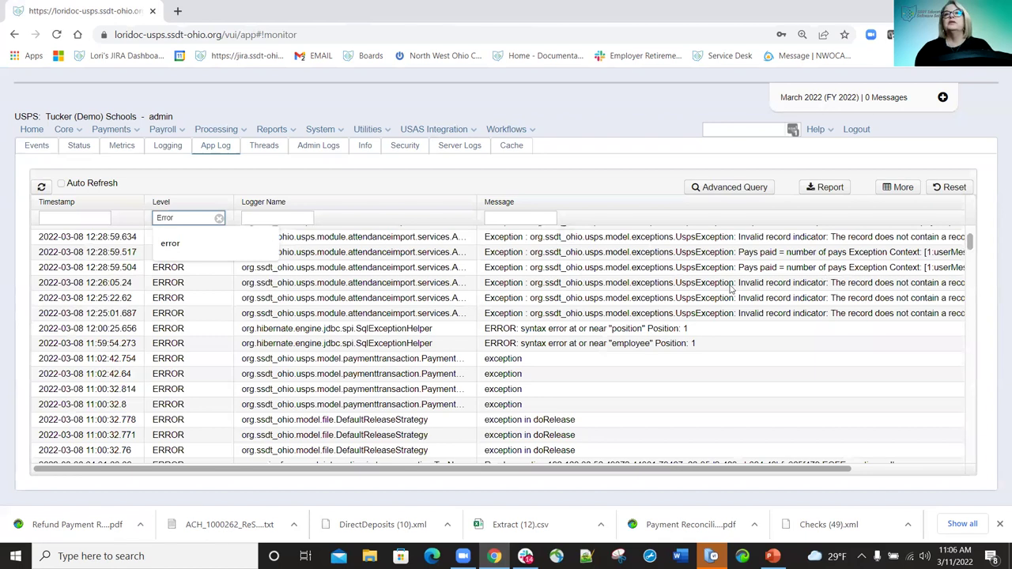
{"action": "left_click", "coordinate": [858, 262]}
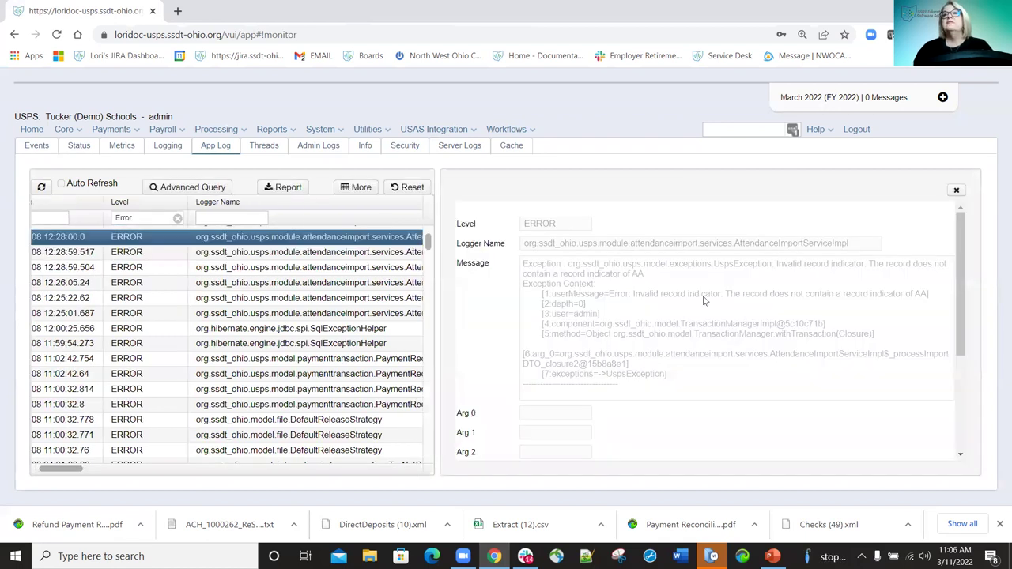
{"action": "left_click", "coordinate": [956, 193]}
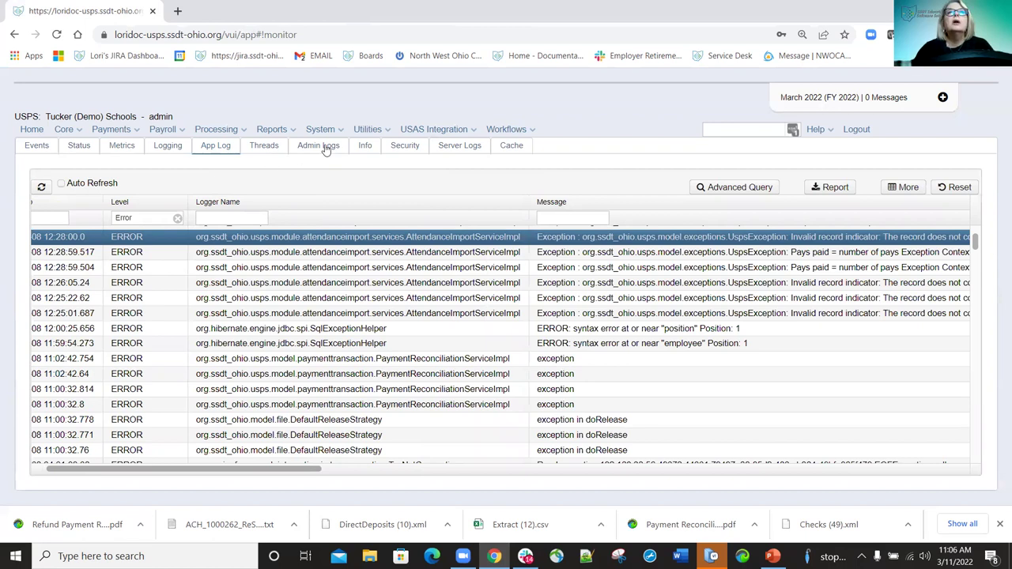
Review the Server Logs and Admin Logs, searching the page for 'monitor'.
{"action": "left_click", "coordinate": [462, 150]}
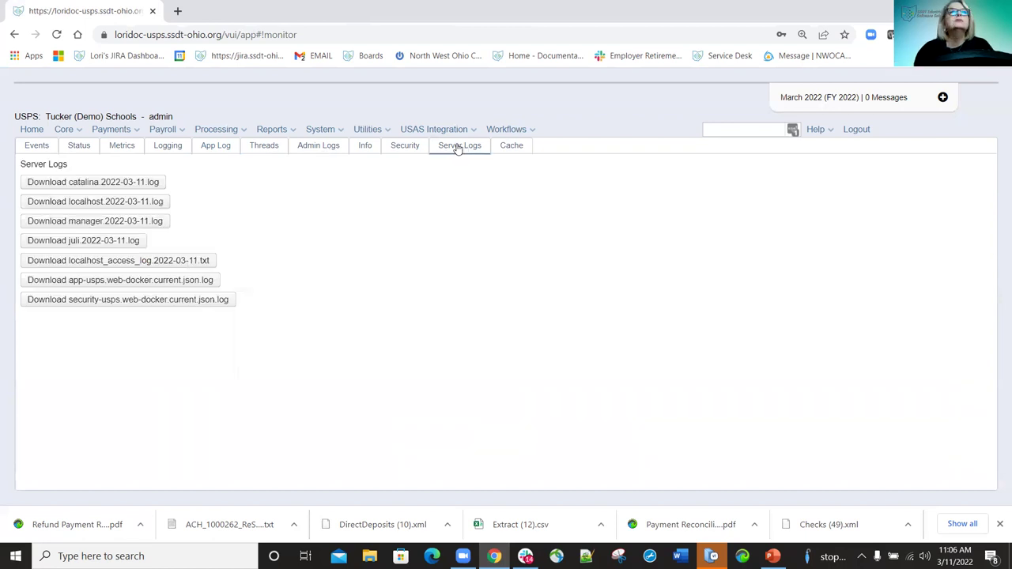
{"action": "left_click", "coordinate": [316, 150]}
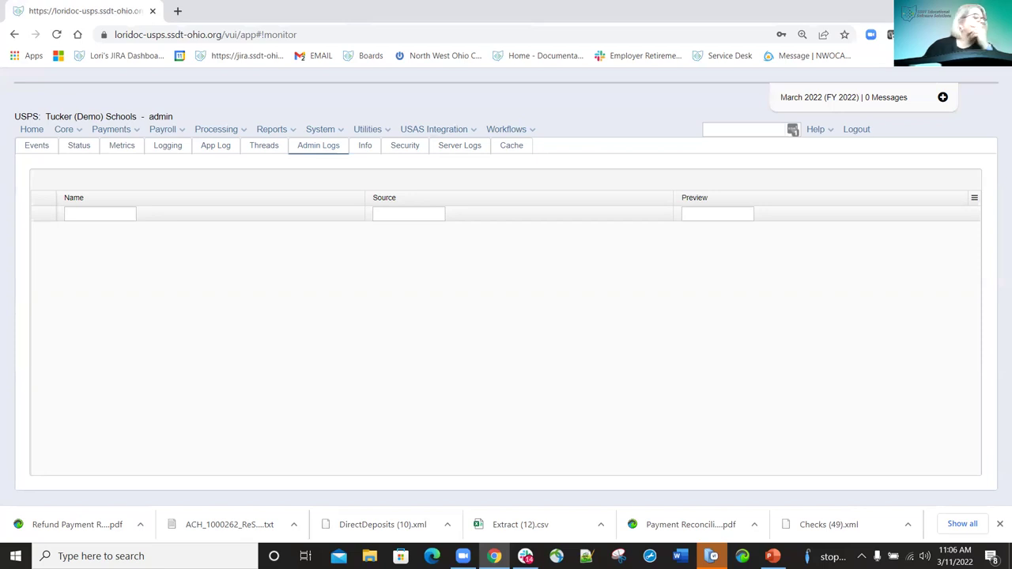
{"action": "key", "text": "ctrl+f"}
{"action": "type", "text": "monitor"}
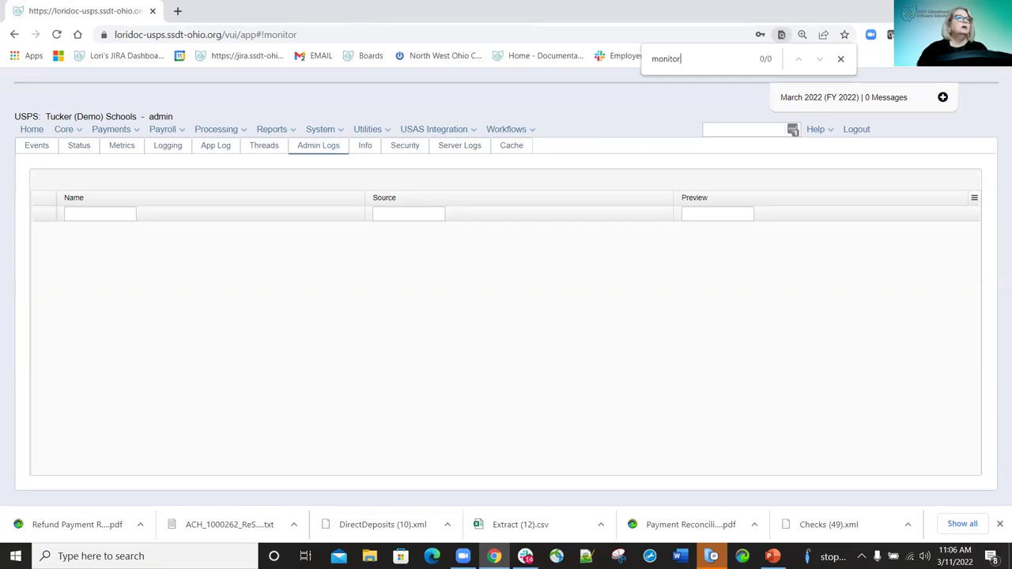
{"action": "key", "text": "alt+Tab"}
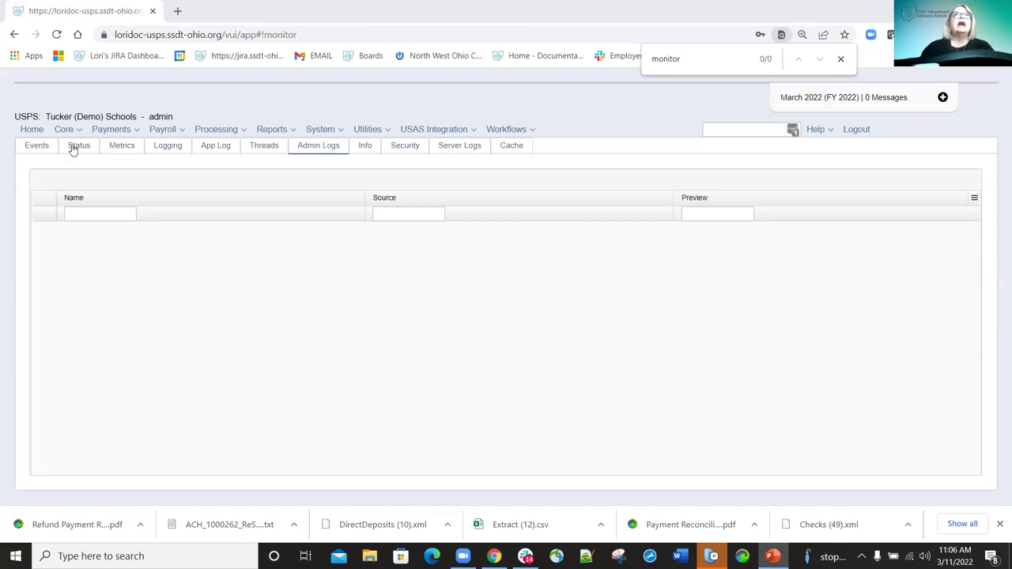
Return to the Events log and keep Slow Metric Events as the event type.
{"action": "left_click", "coordinate": [37, 148]}
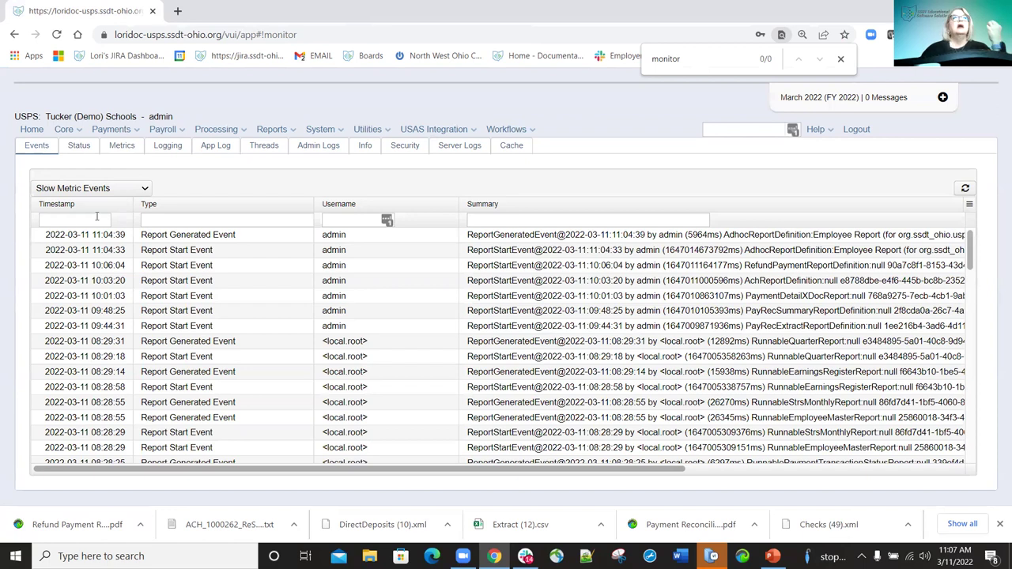
{"action": "left_click", "coordinate": [136, 193]}
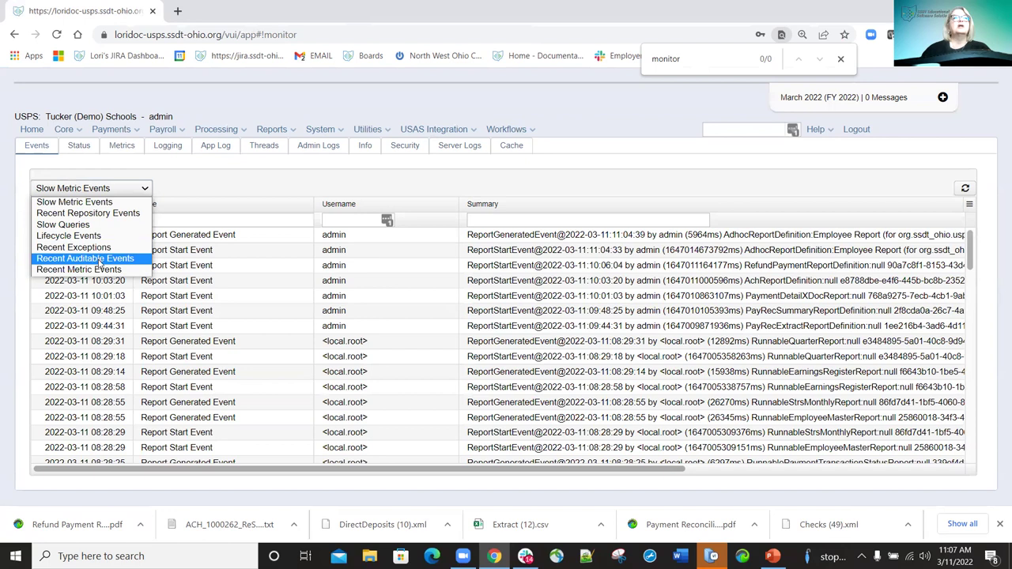
{"action": "left_click", "coordinate": [226, 199]}
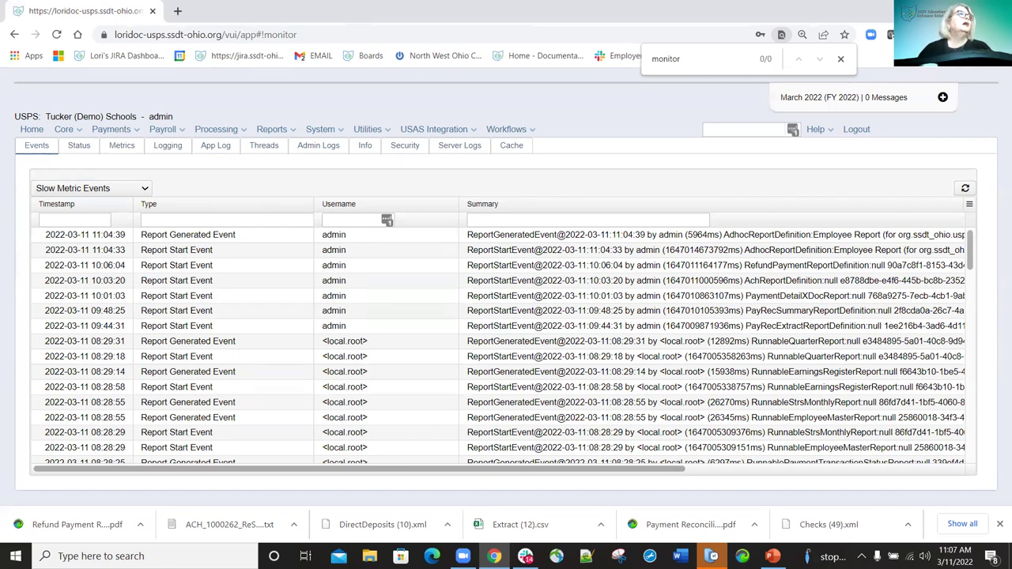
{"action": "left_click", "coordinate": [79, 149]}
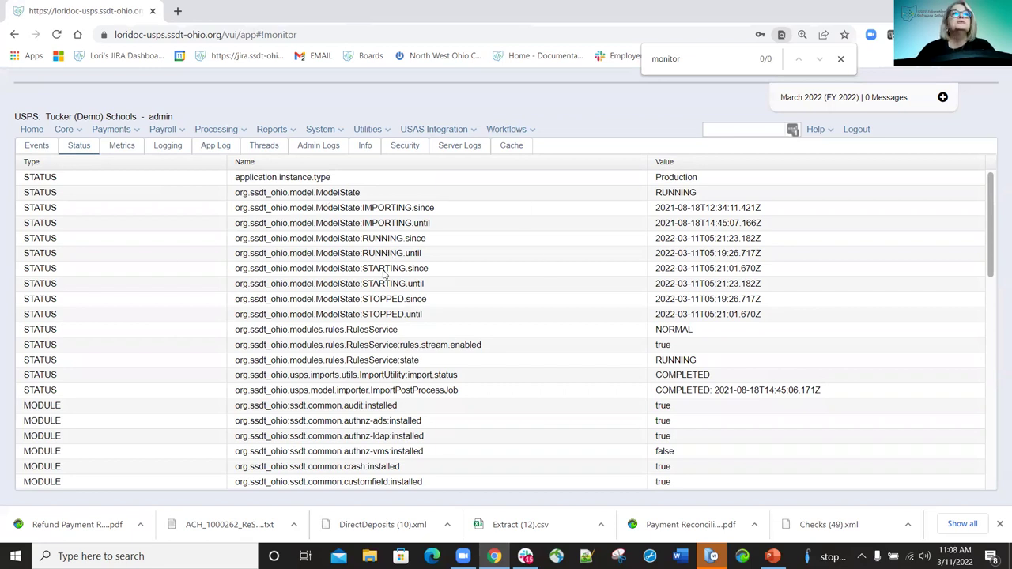
{"action": "scroll", "coordinate": [359, 300], "scroll_direction": "down", "scroll_amount": 6}
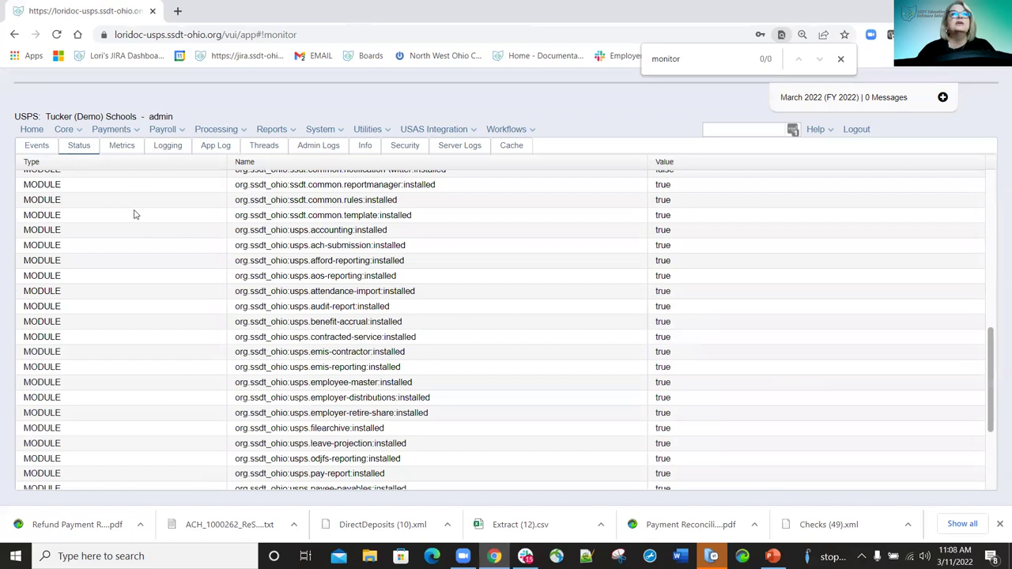
{"action": "scroll", "coordinate": [134, 223], "scroll_direction": "up", "scroll_amount": 1}
{"action": "scroll", "coordinate": [196, 304], "scroll_direction": "down", "scroll_amount": 3}
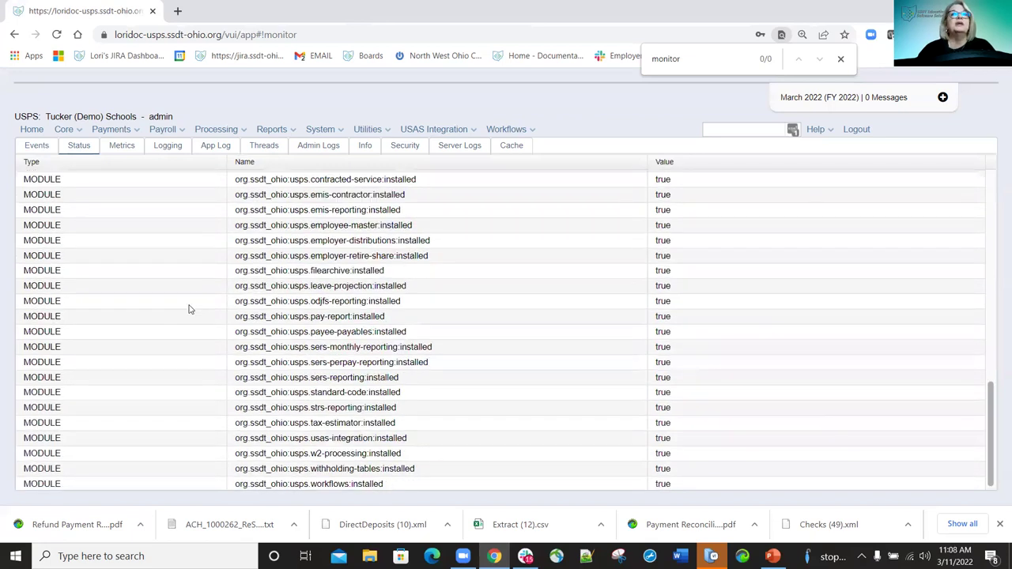
{"action": "left_click", "coordinate": [988, 229]}
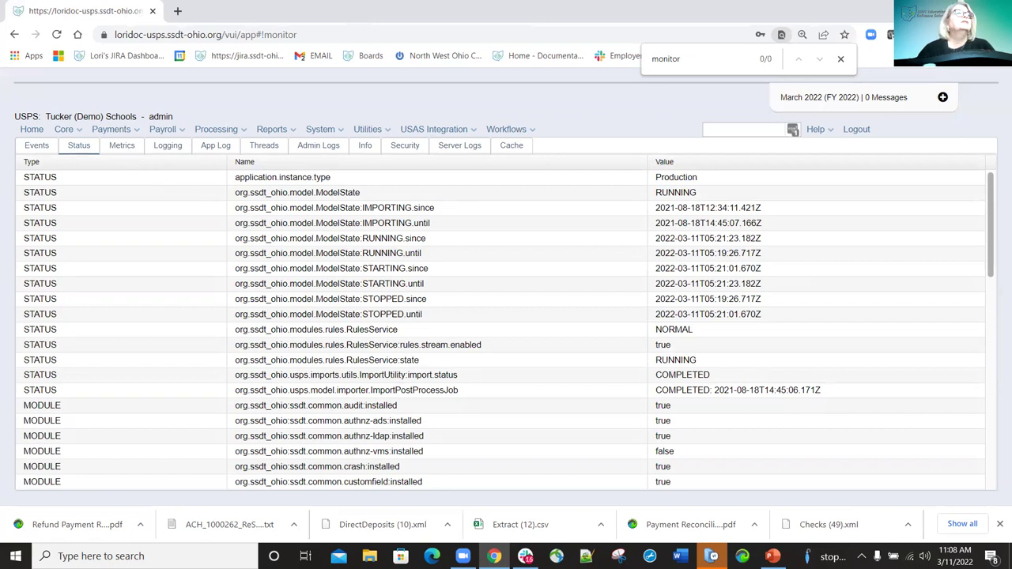
{"action": "left_click", "coordinate": [135, 148]}
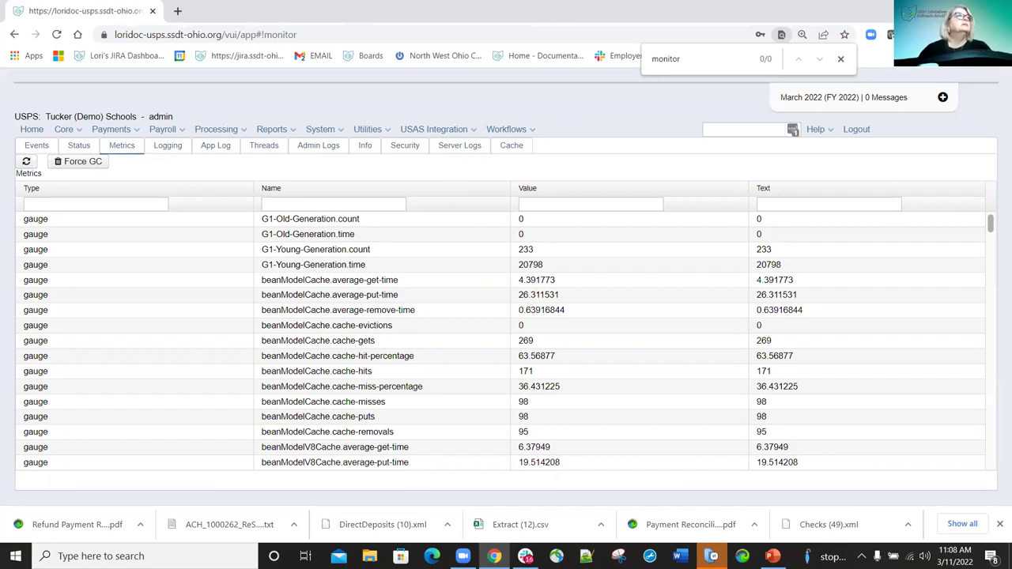
Switch to the Chrome window showing the 'Using System Monitor' wiki page.
{"action": "key", "text": "alt+Tab"}
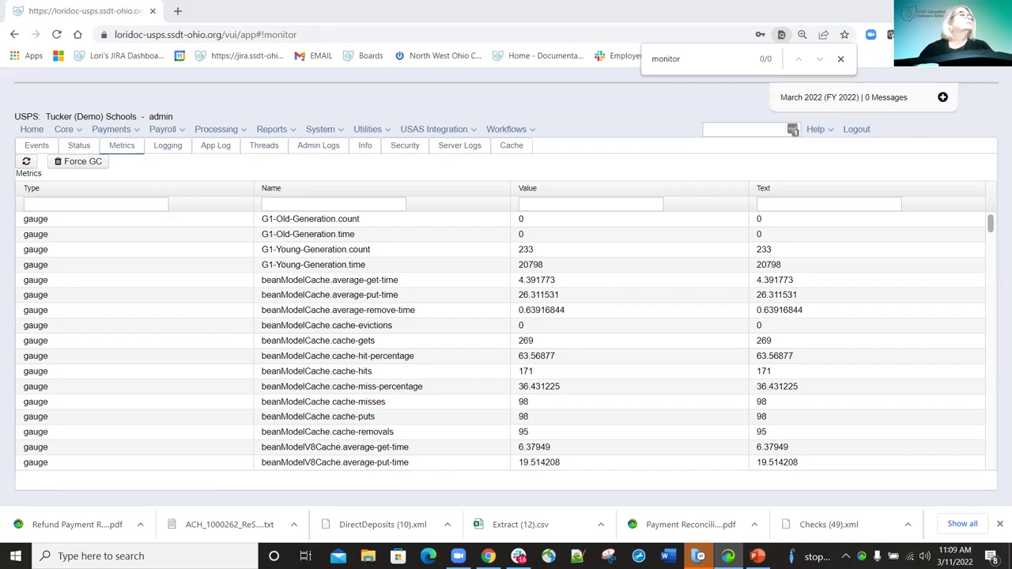
{"action": "key", "text": "alt+Tab"}
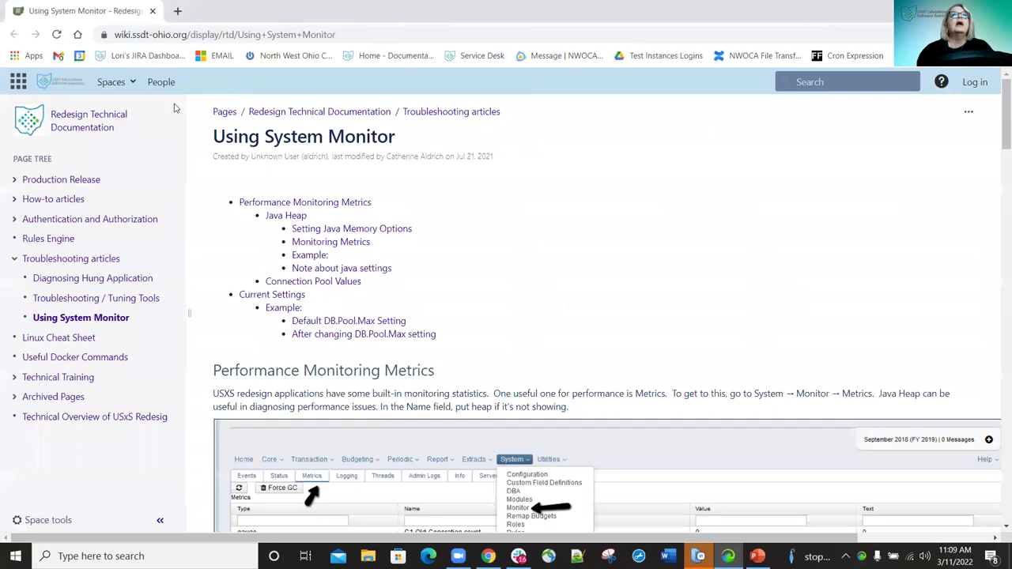
Copy the wiki page's URL, then close the wiki tab to return to the Metrics table.
{"action": "key", "text": "alt+d"}
{"action": "key", "text": "shift+F10"}
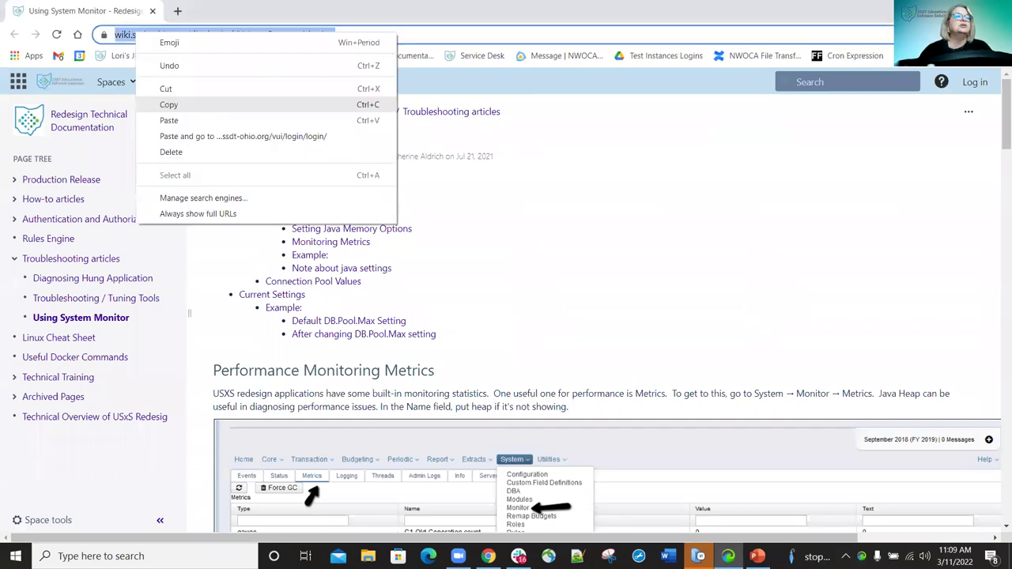
{"action": "key", "text": "Return"}
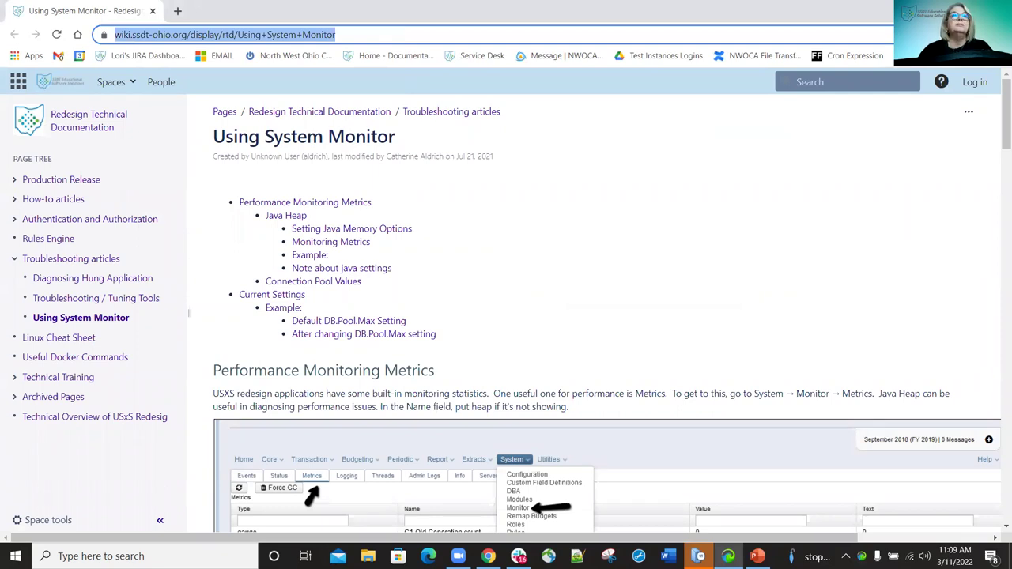
{"action": "key", "text": "alt+Tab"}
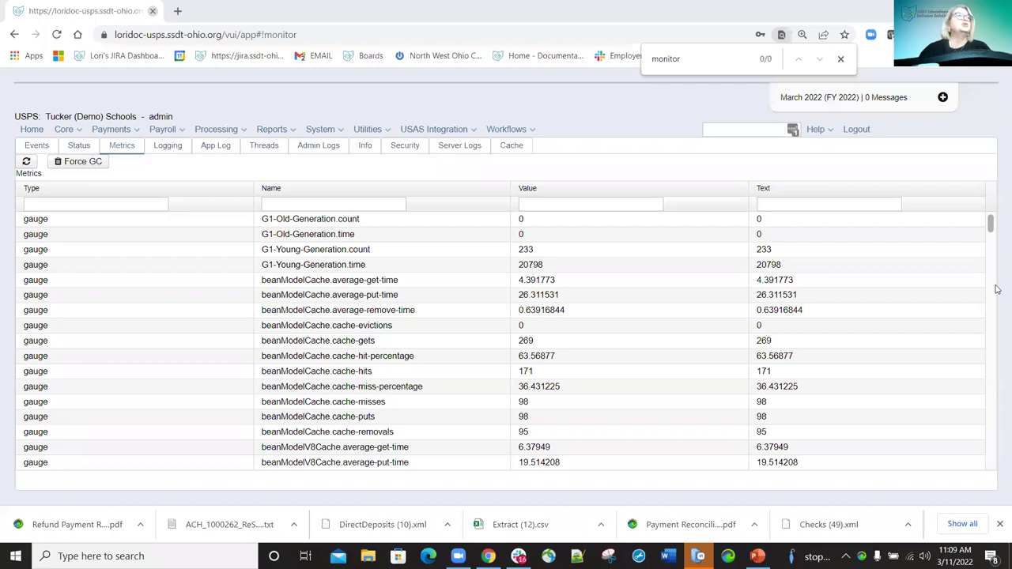
{"action": "left_click", "coordinate": [151, 12]}
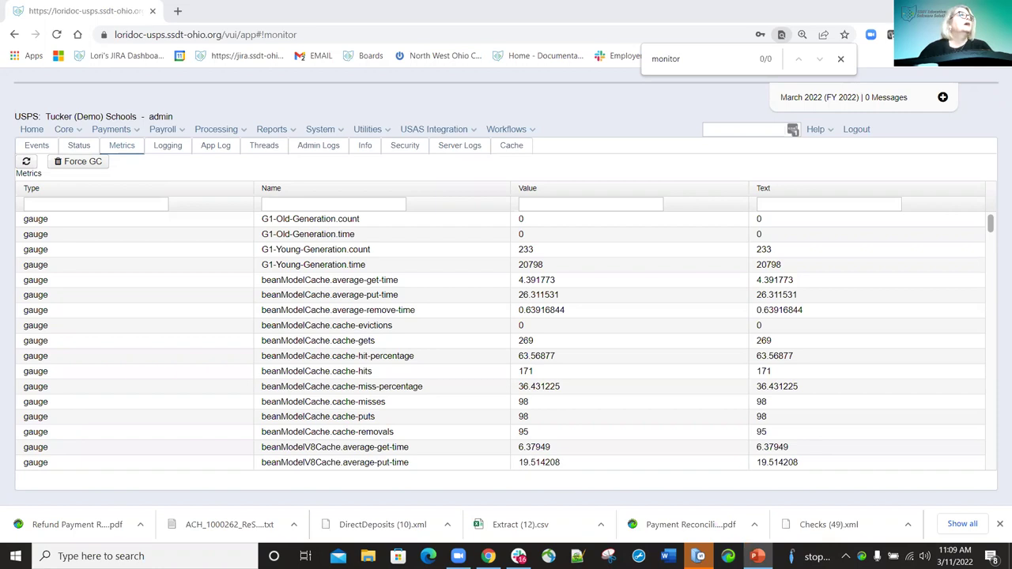
Show the Logging tab's Loggers list, with ROOT and ehcache loggers at ERROR.
{"action": "left_click", "coordinate": [170, 147]}
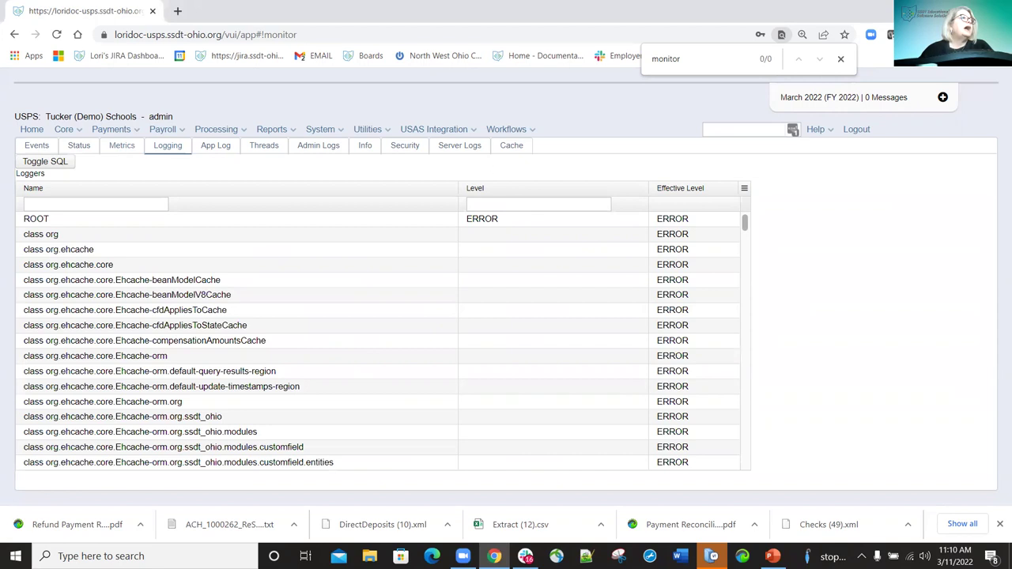
Switch to the Chrome window showing the Authentication Troubleshooting wiki page.
{"action": "key", "text": "alt+Tab"}
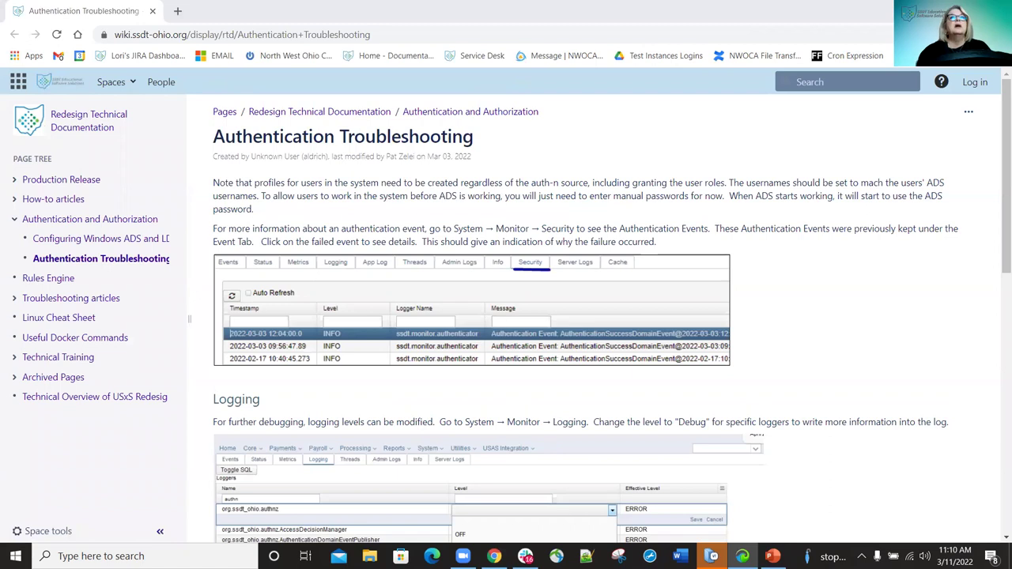
Close the Authentication Troubleshooting wiki window.
{"action": "left_click", "coordinate": [152, 11]}
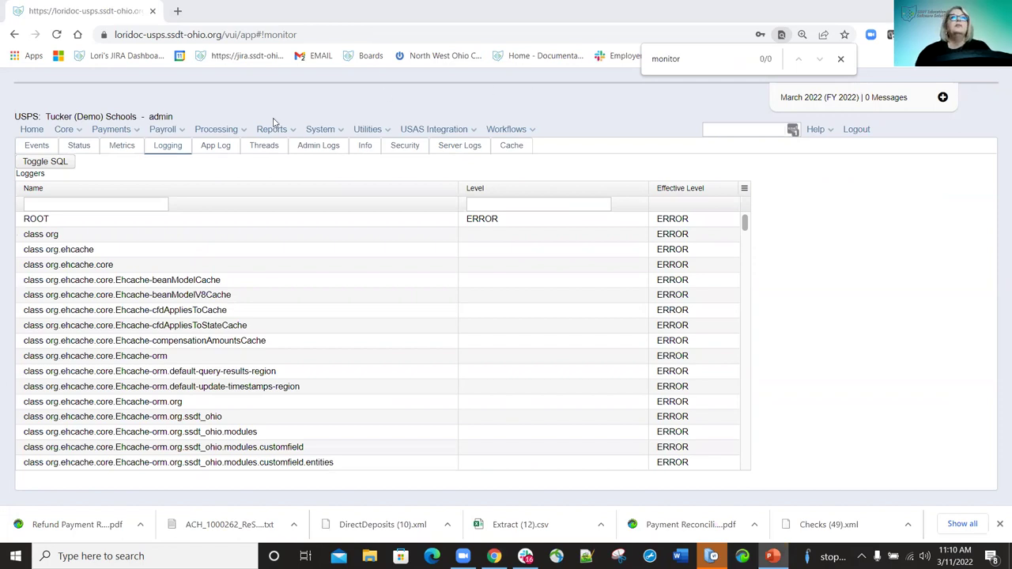
Show the App Log tab's ERROR entries, including sick leave eligibility exceptions.
{"action": "left_click", "coordinate": [215, 146]}
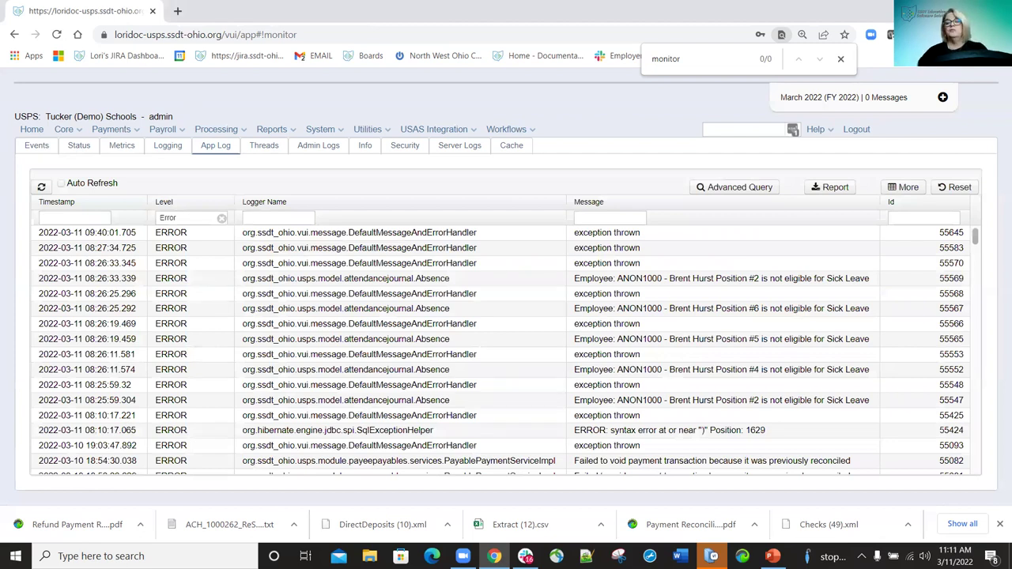
{"action": "key", "text": "alt+Tab"}
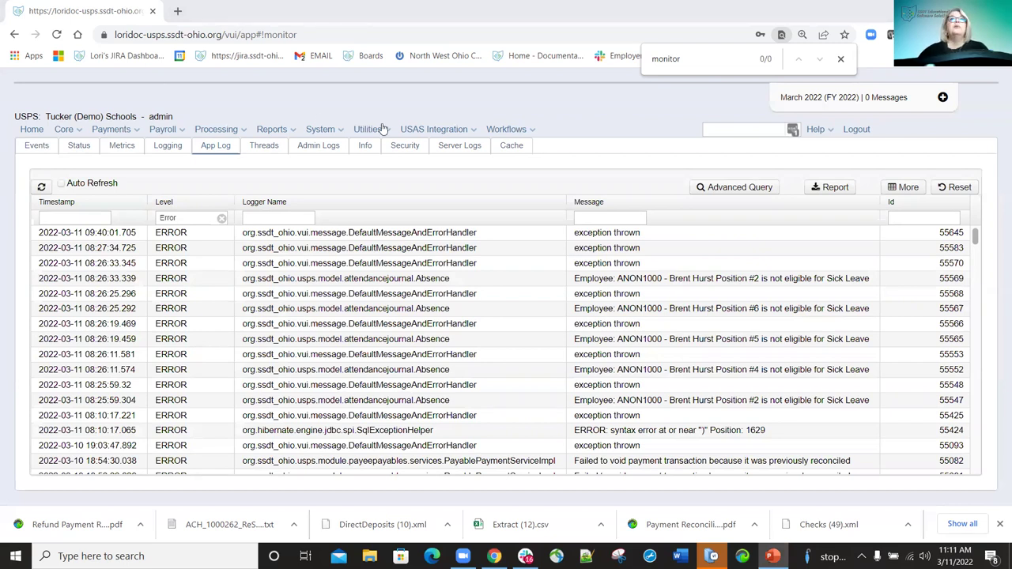
Show the Threads tab listing each thread's group, CPU time, state and daemon status.
{"action": "left_click", "coordinate": [265, 147]}
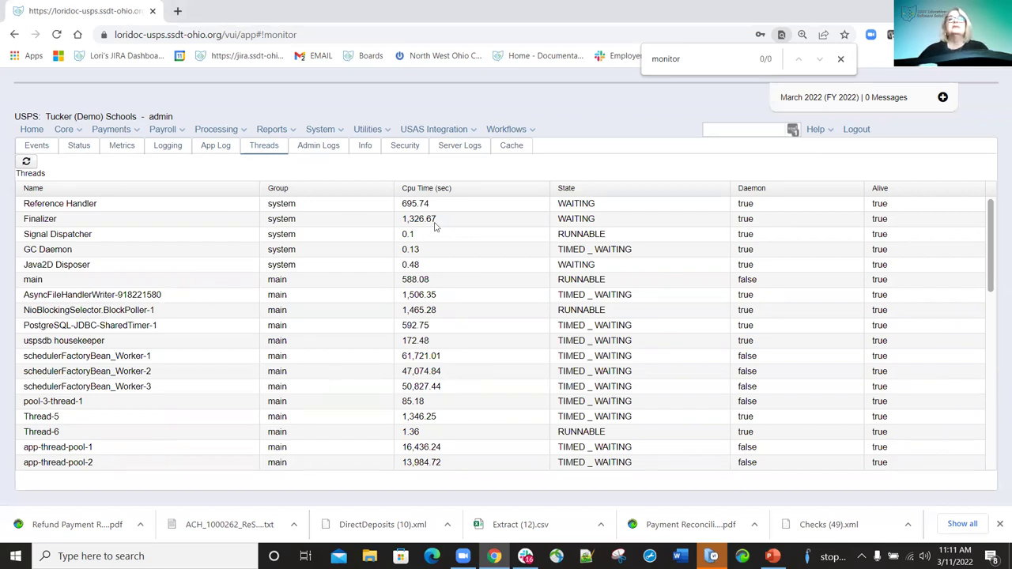
Show the Admin Logs tab, whose Name, Source and Preview grid is empty.
{"action": "left_click", "coordinate": [319, 146]}
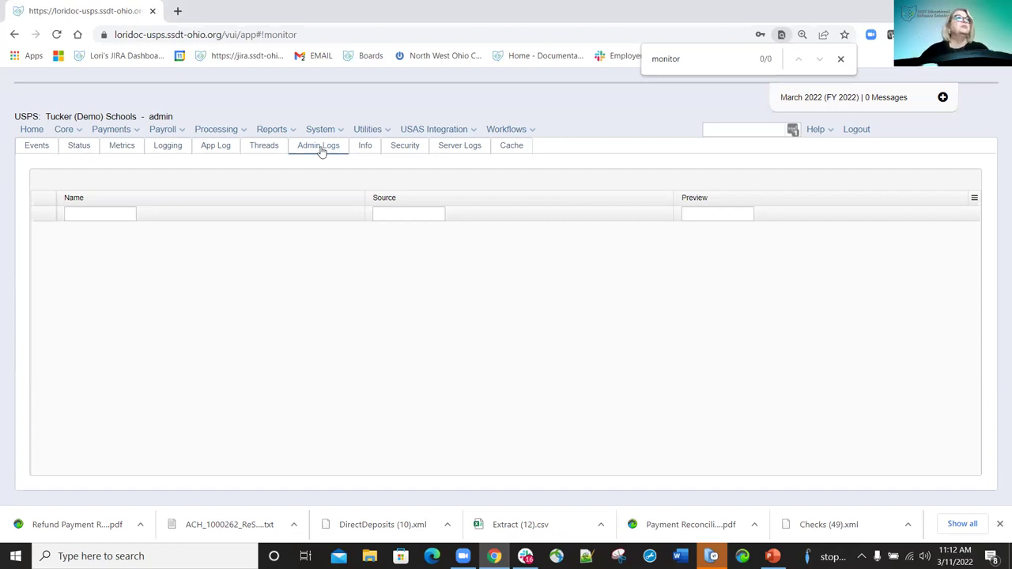
Show the Info tab's environment settings with Category, Name, Value and Type columns.
{"action": "left_click", "coordinate": [365, 147]}
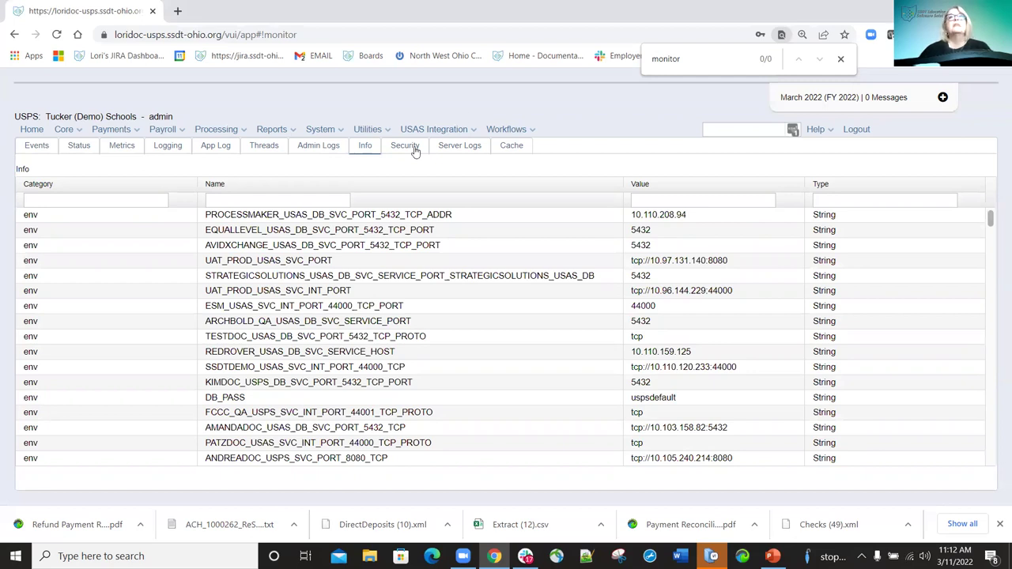
Show the Server Logs tab offering downloads such as catalina.2022-03-11.log.
{"action": "left_click", "coordinate": [451, 147]}
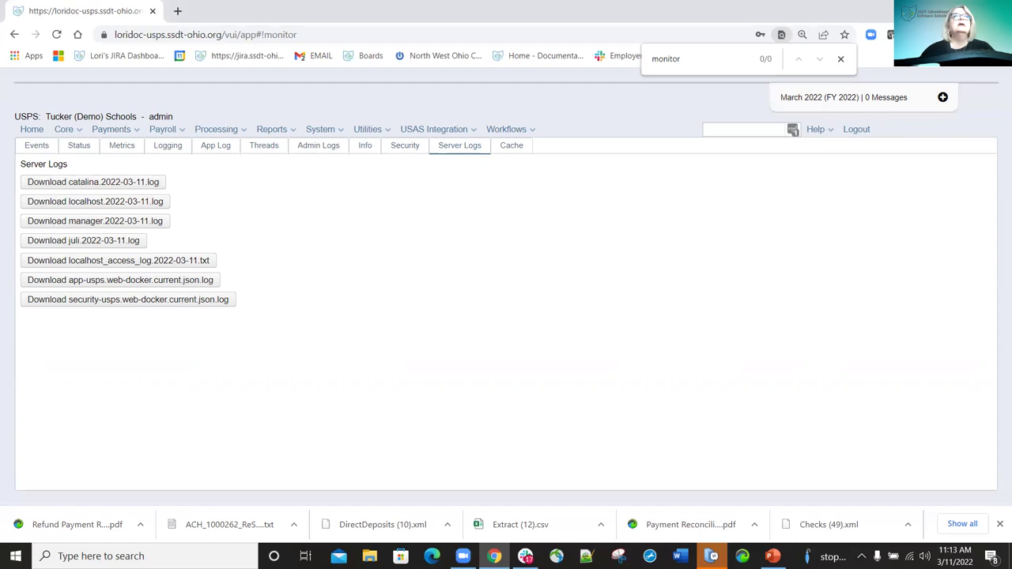
Choose Role from the System menu to list roles like ADMINISTRATORS and STANDARD_USER.
{"action": "left_click", "coordinate": [335, 131]}
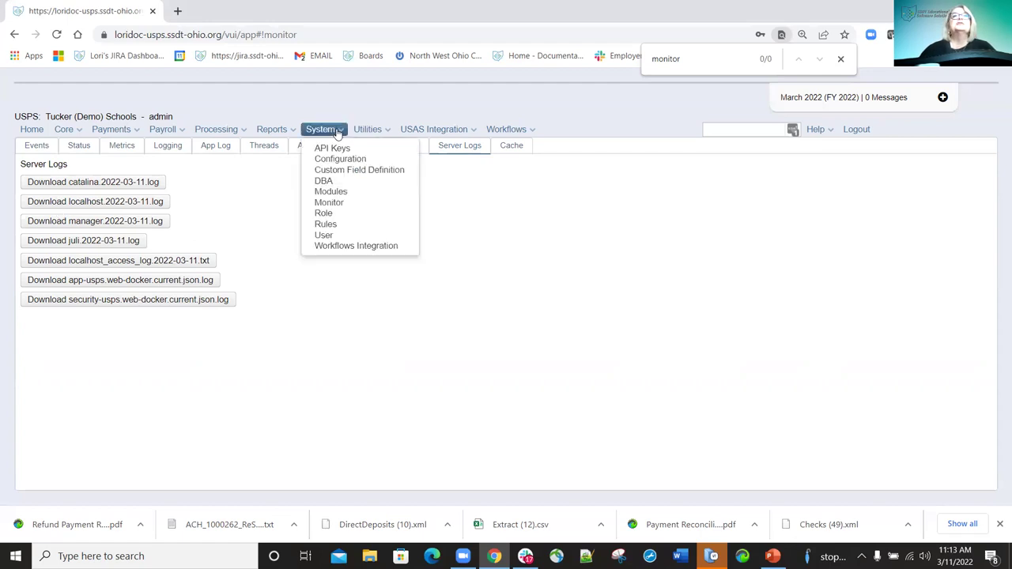
{"action": "left_click", "coordinate": [335, 215]}
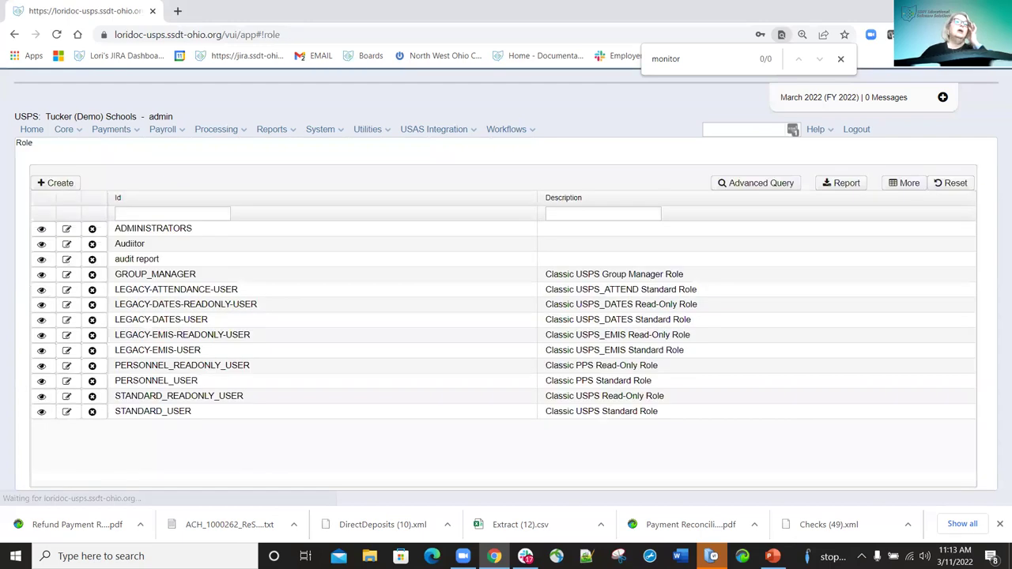
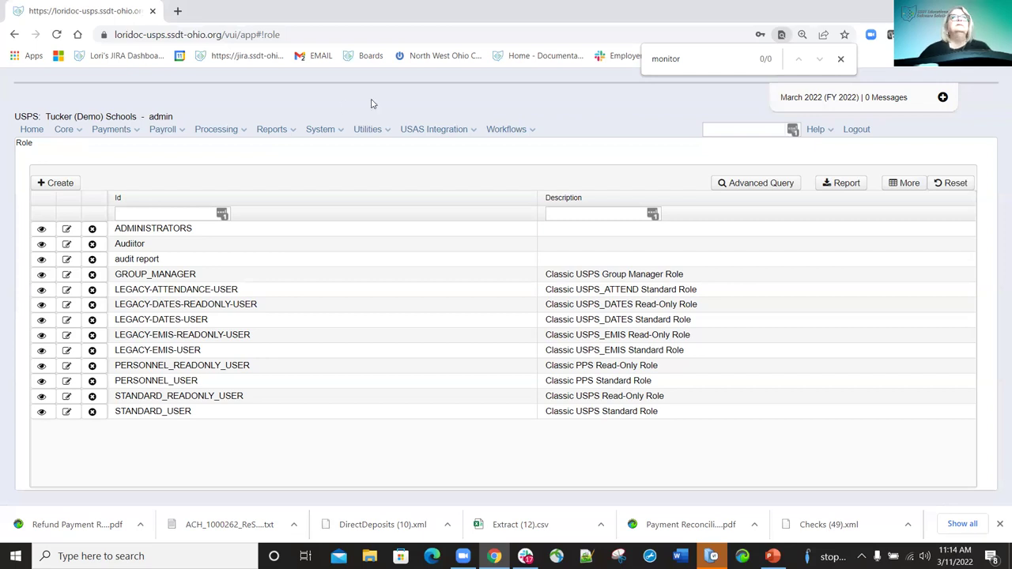
Add then remove MODULE_CUSTOMFIELD_DELETE in the ADMINISTRATORS role, closing without saving.
{"action": "left_click", "coordinate": [67, 230]}
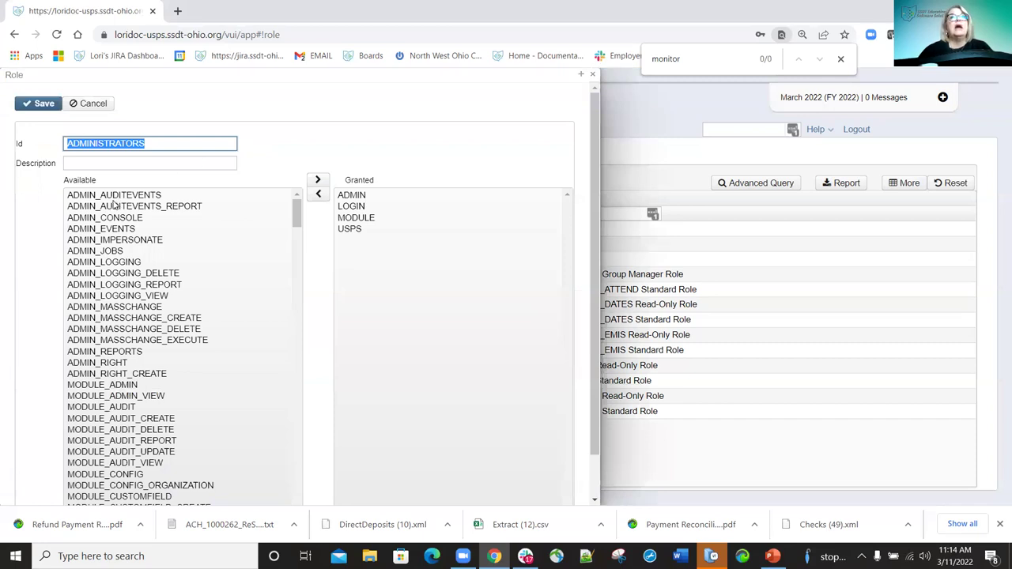
{"action": "scroll", "coordinate": [108, 254], "scroll_direction": "down", "scroll_amount": 2}
{"action": "scroll", "coordinate": [123, 346], "scroll_direction": "up", "scroll_amount": 2}
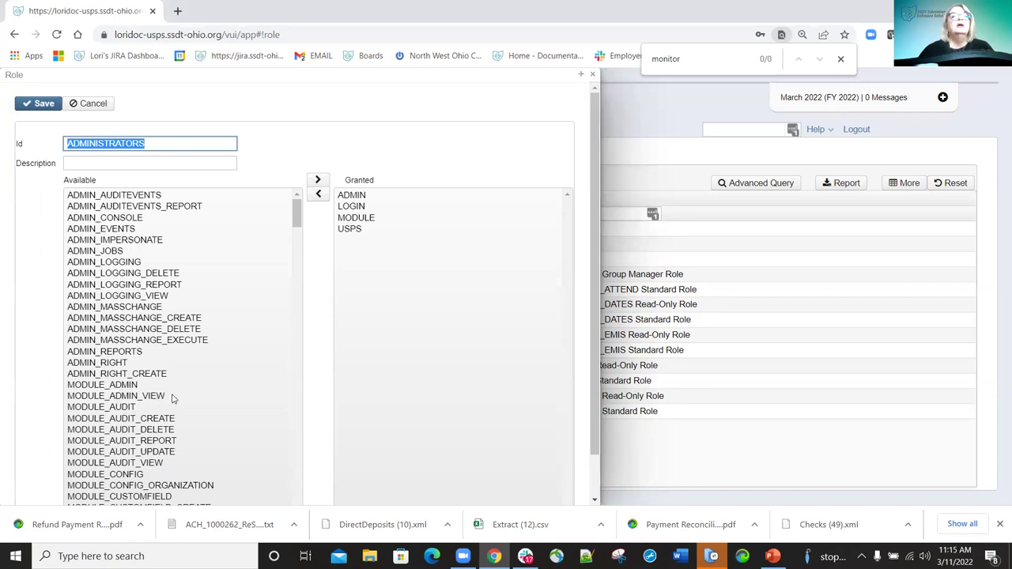
{"action": "scroll", "coordinate": [206, 405], "scroll_direction": "down", "scroll_amount": 4}
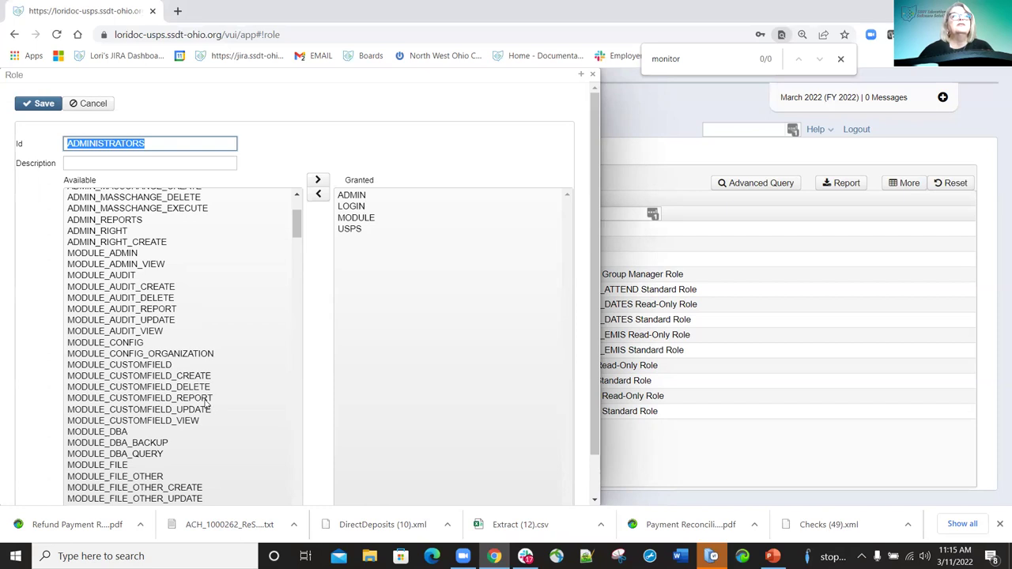
{"action": "scroll", "coordinate": [206, 405], "scroll_direction": "down", "scroll_amount": 2}
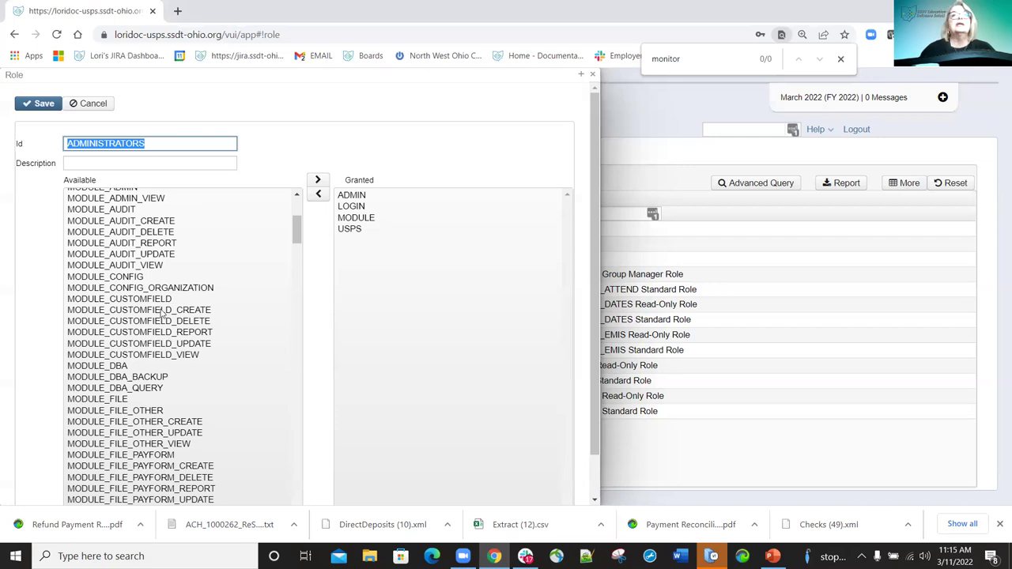
{"action": "left_click_drag", "start_coordinate": [164, 320], "coordinate": [532, 255]}
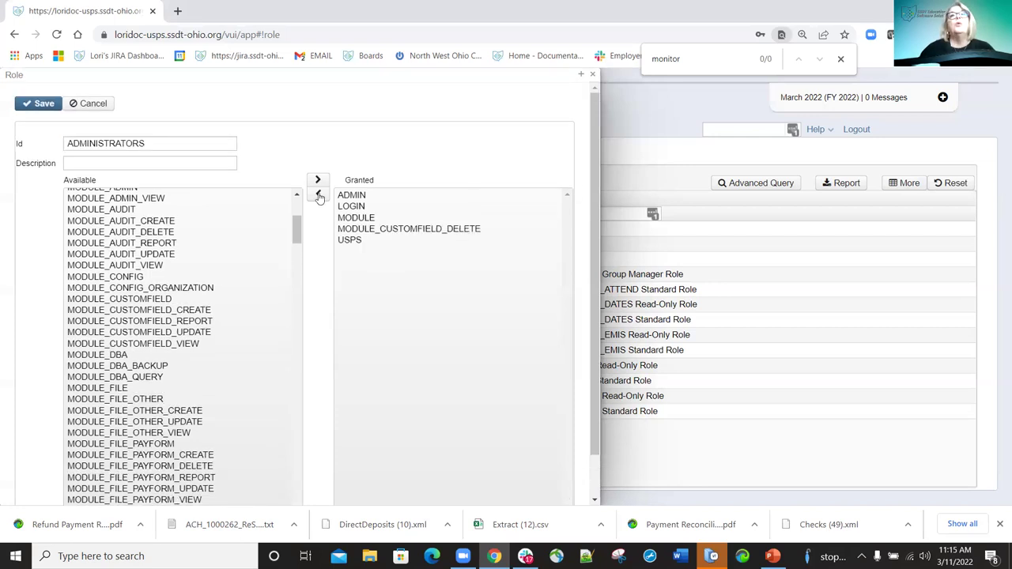
{"action": "left_click", "coordinate": [373, 228]}
{"action": "left_click", "coordinate": [318, 177]}
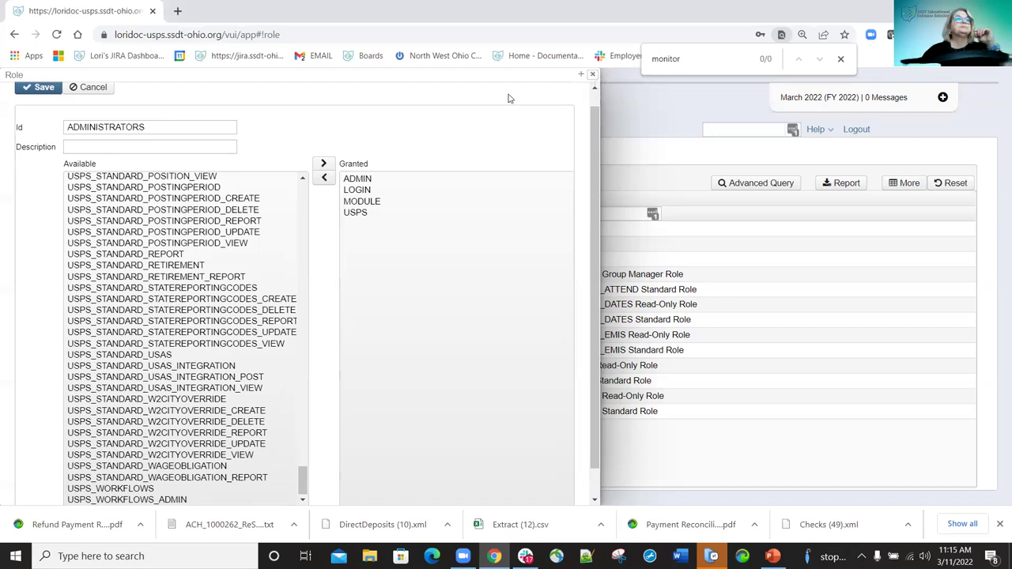
{"action": "key", "text": "Escape"}
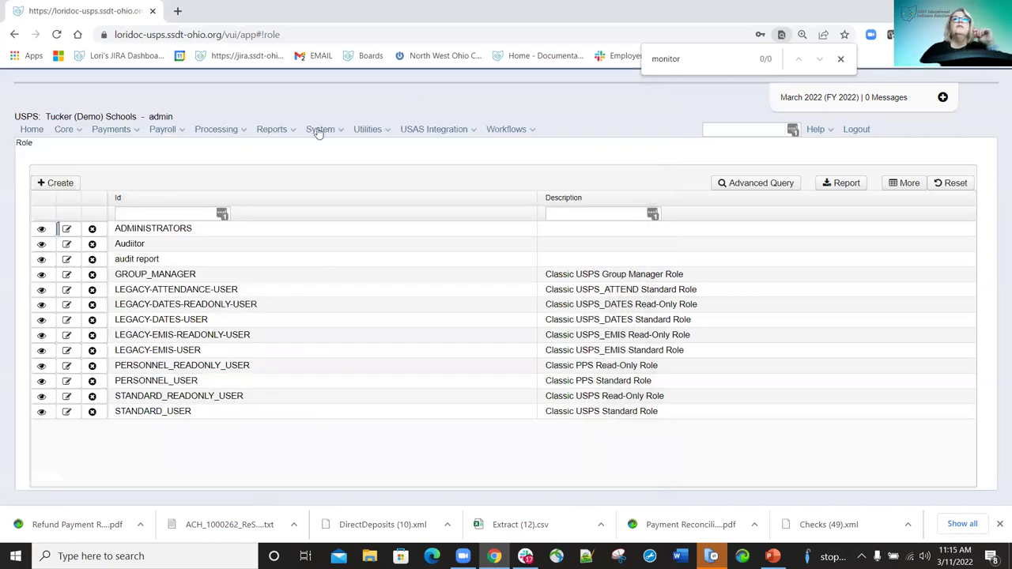
Under System > Rules, edit the NegativePersonalBalanceWarning rule.
{"action": "left_click", "coordinate": [335, 132]}
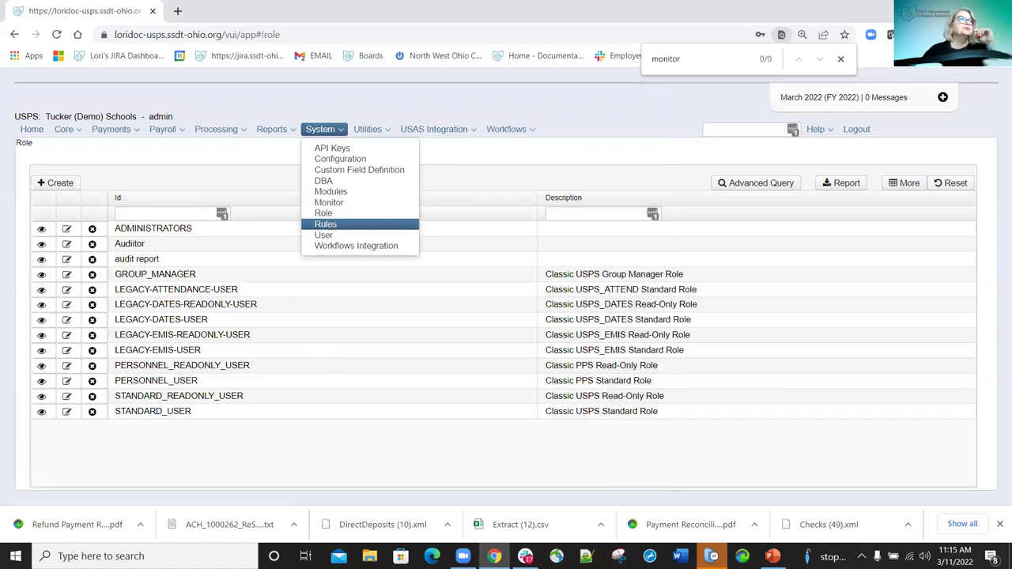
{"action": "left_click", "coordinate": [331, 224]}
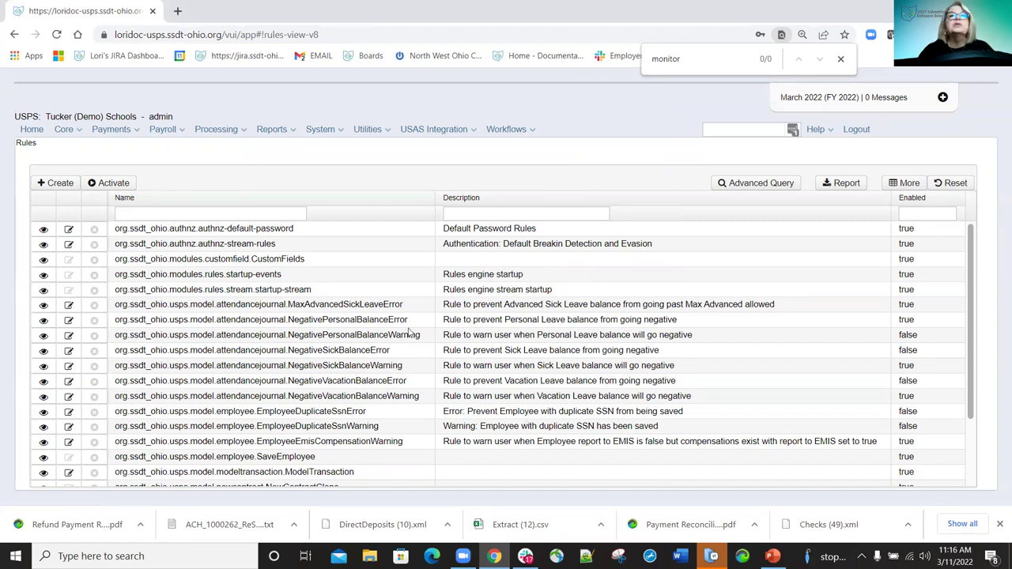
{"action": "left_click", "coordinate": [69, 336]}
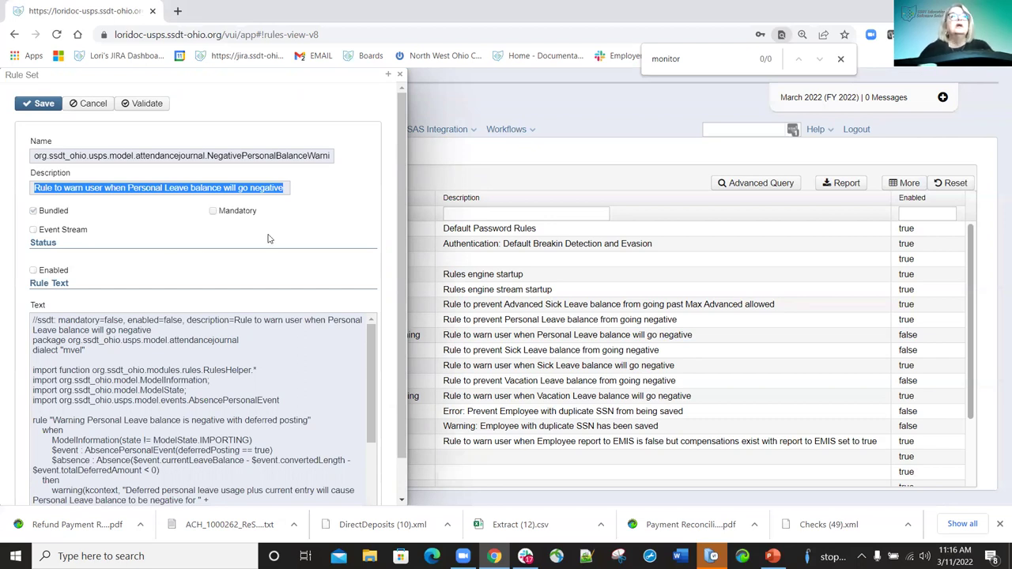
Enable the NegativePersonalBalanceWarning rule, validate it, and close the Rule Set panel.
{"action": "left_click", "coordinate": [33, 270]}
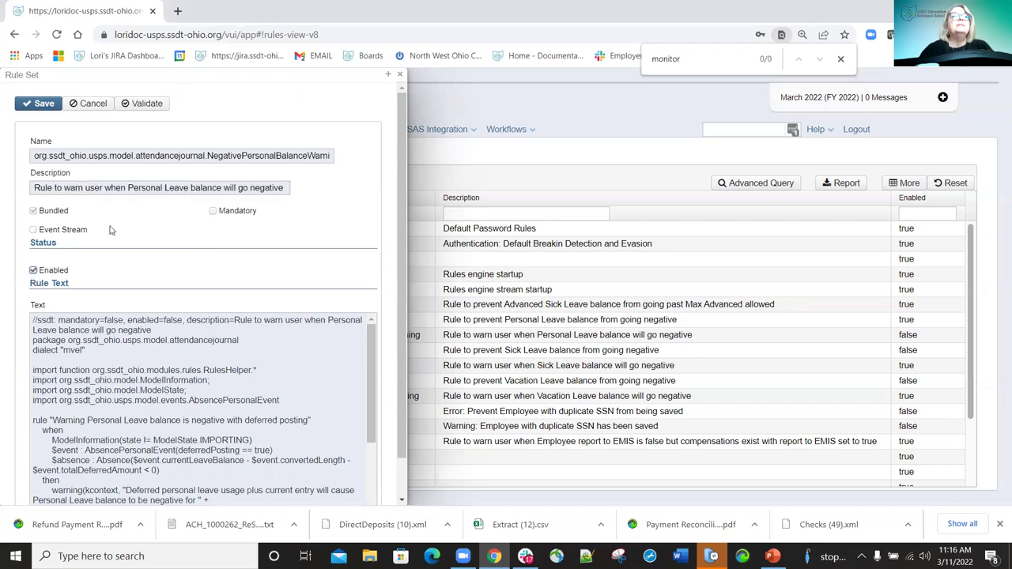
{"action": "left_click", "coordinate": [151, 105]}
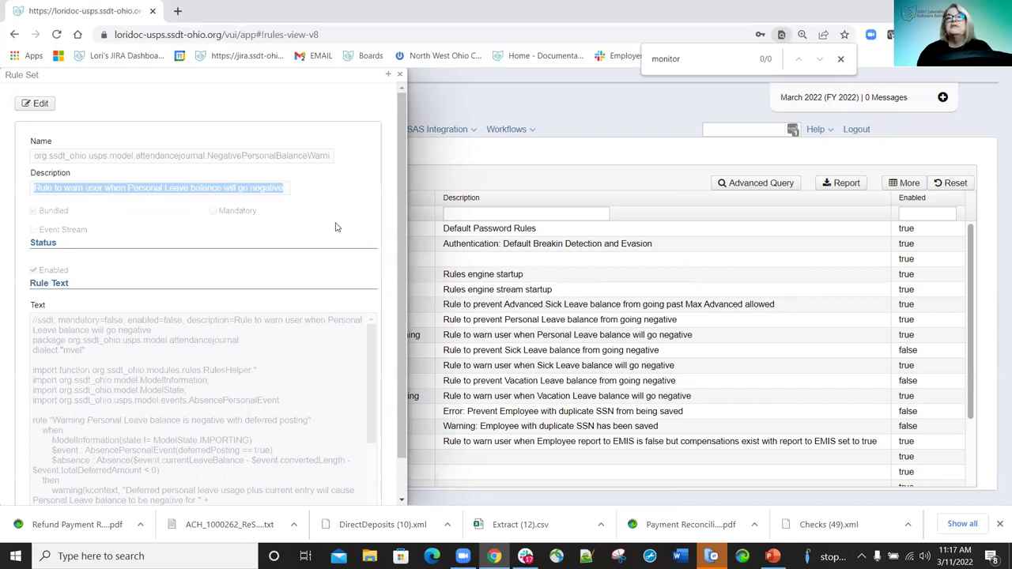
{"action": "left_click", "coordinate": [401, 75]}
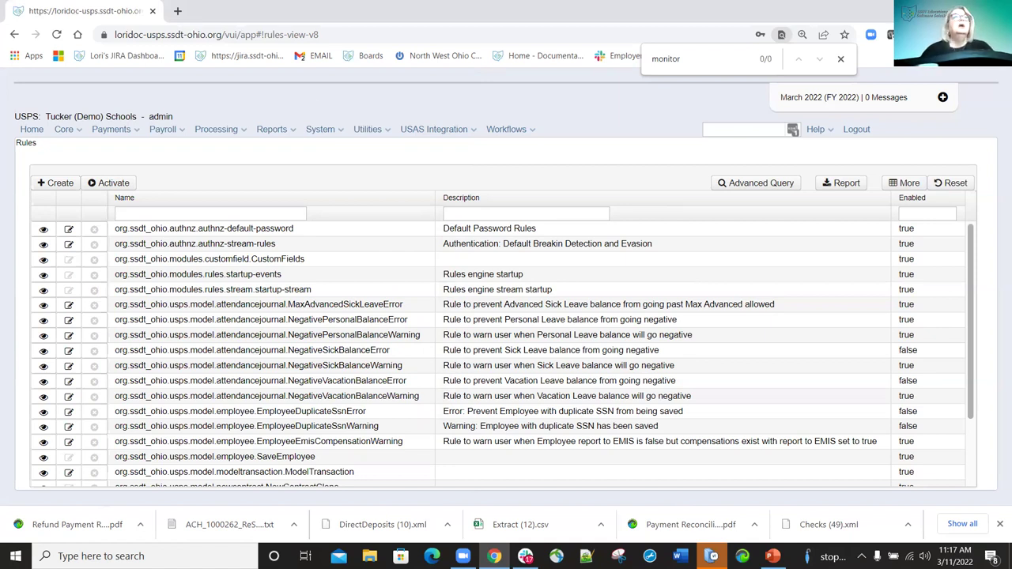
Create a new user test_lm with the user's full name, title Test and no email.
{"action": "left_click", "coordinate": [335, 130]}
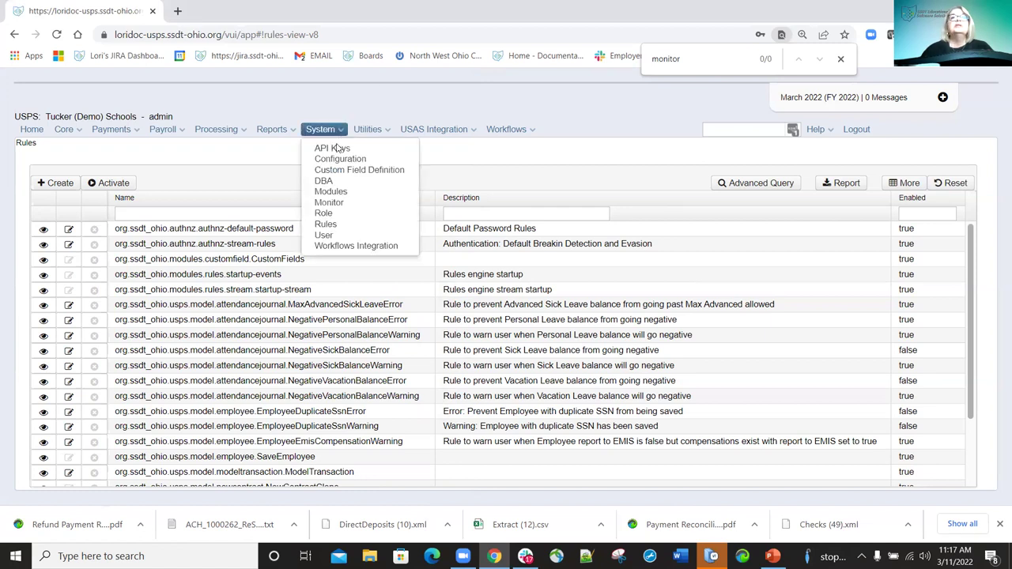
{"action": "left_click", "coordinate": [323, 235]}
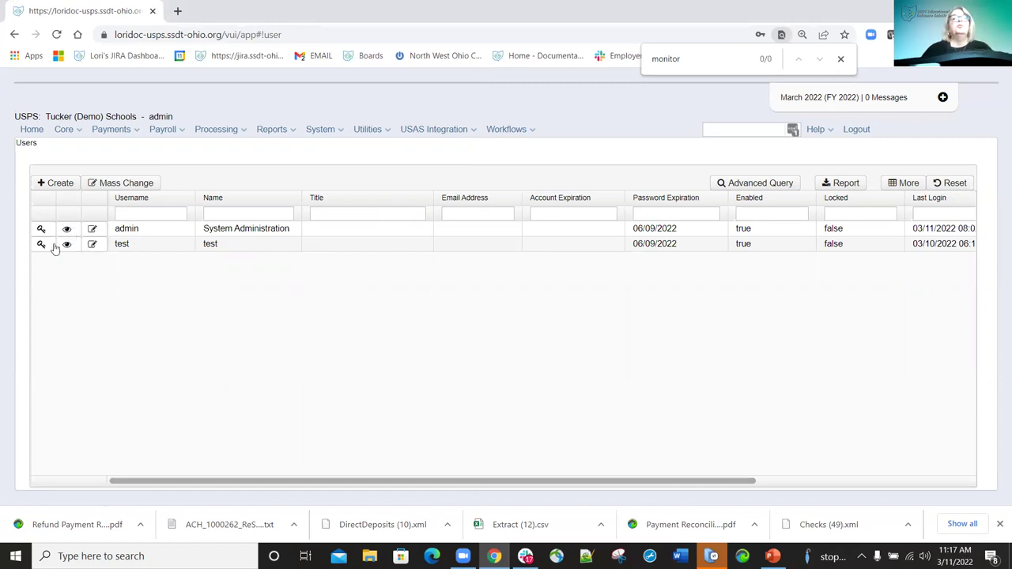
{"action": "left_click", "coordinate": [57, 183]}
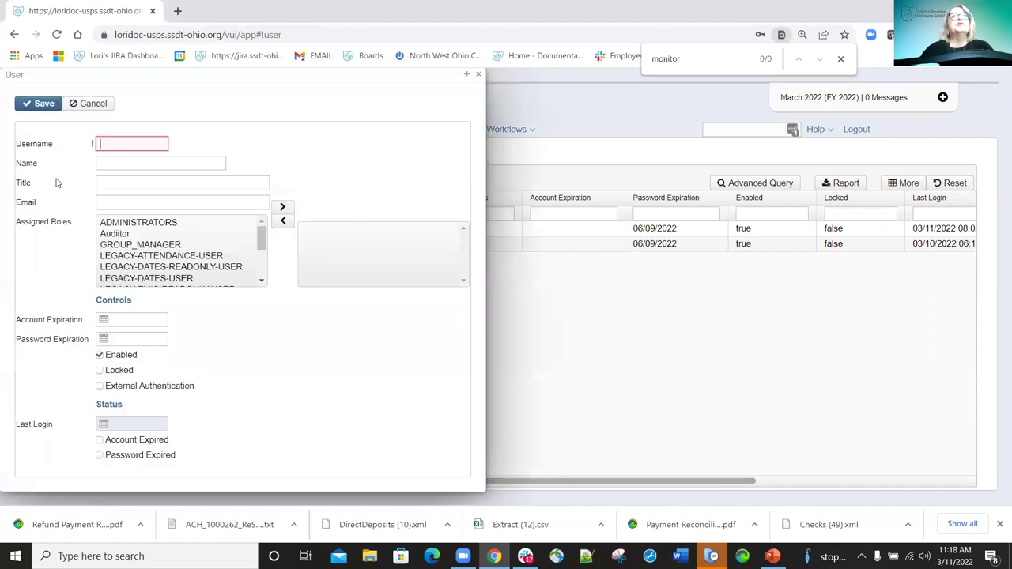
{"action": "left_click", "coordinate": [103, 143]}
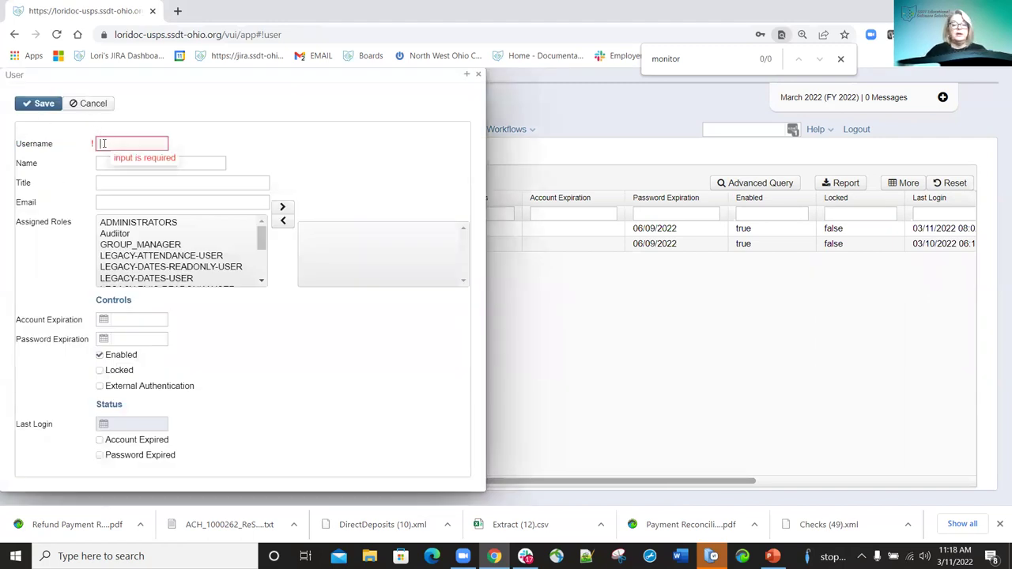
{"action": "type", "text": "test_lm"}
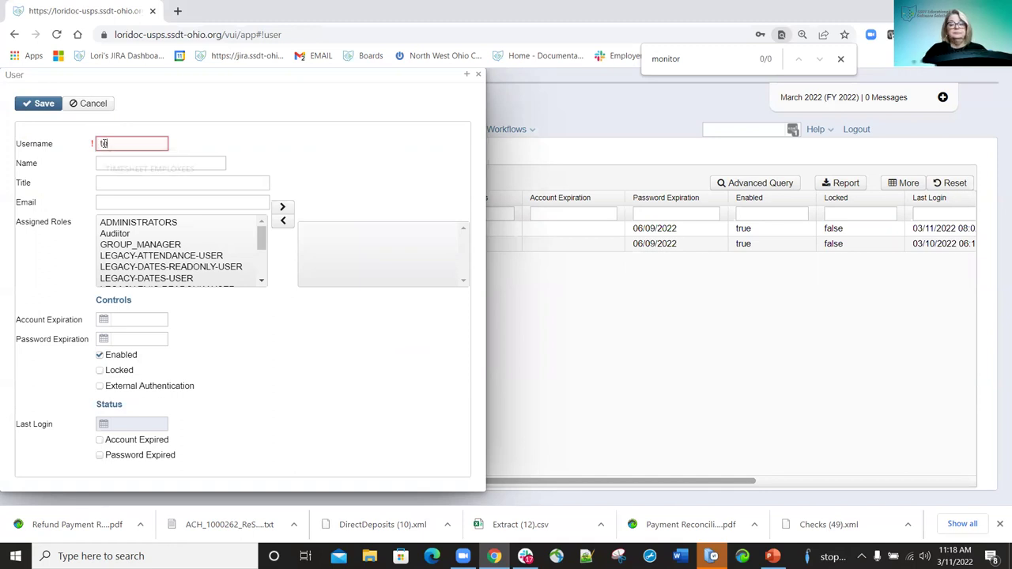
{"action": "left_click", "coordinate": [140, 163]}
{"action": "type", "text": "Lori "}
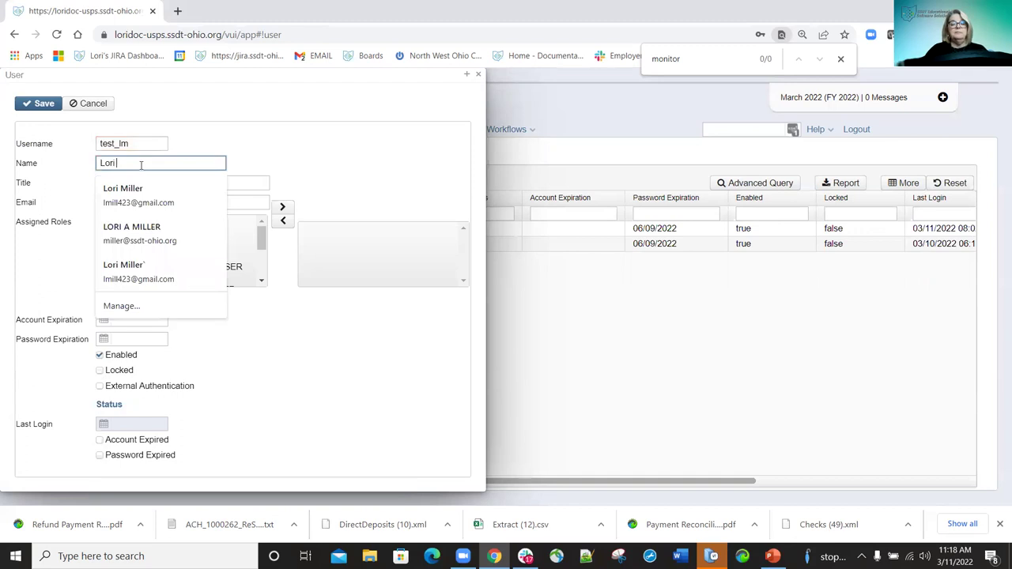
{"action": "type", "text": "Miller"}
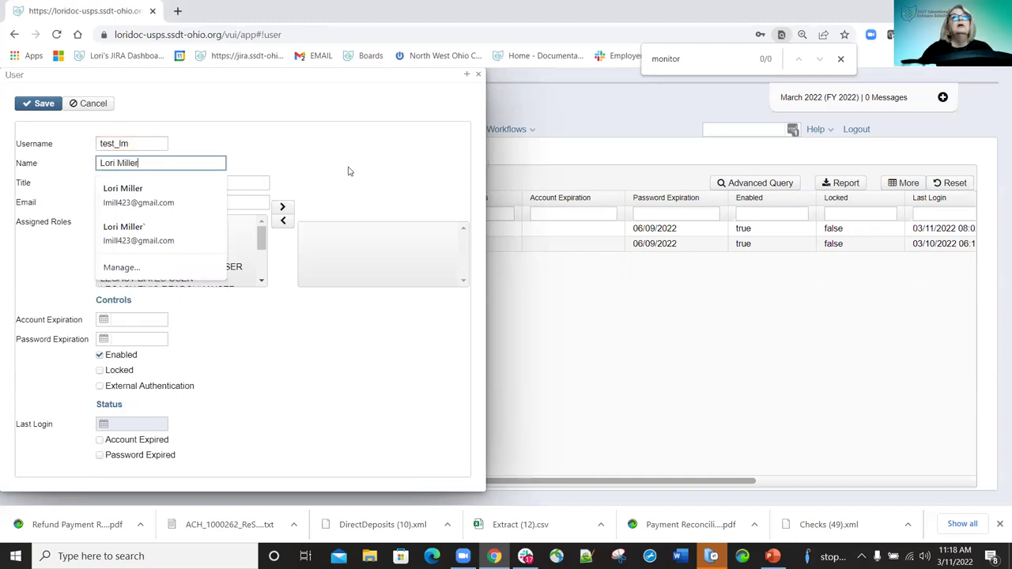
{"action": "left_click", "coordinate": [200, 177]}
{"action": "left_click", "coordinate": [200, 177]}
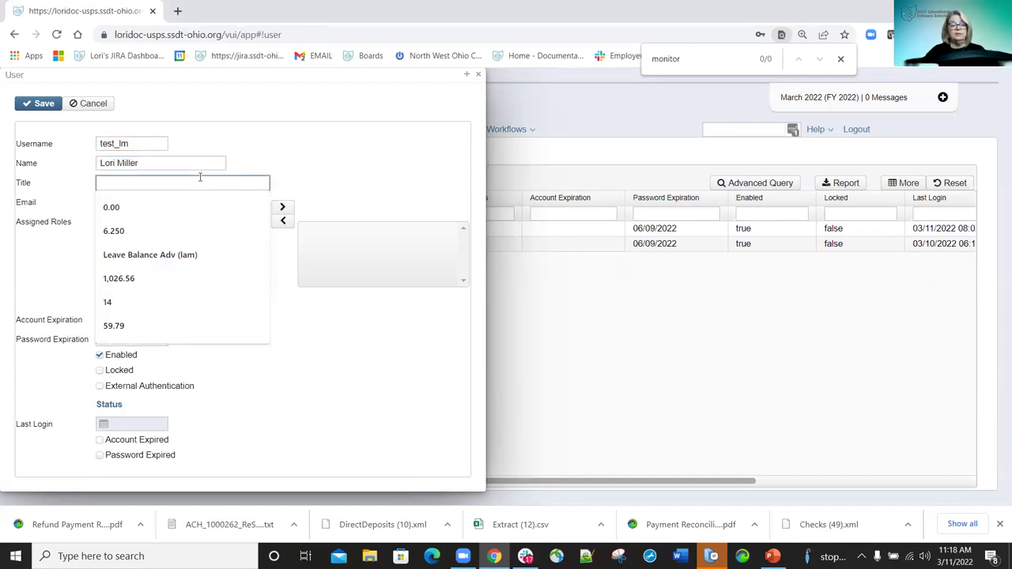
{"action": "type", "text": "Test"}
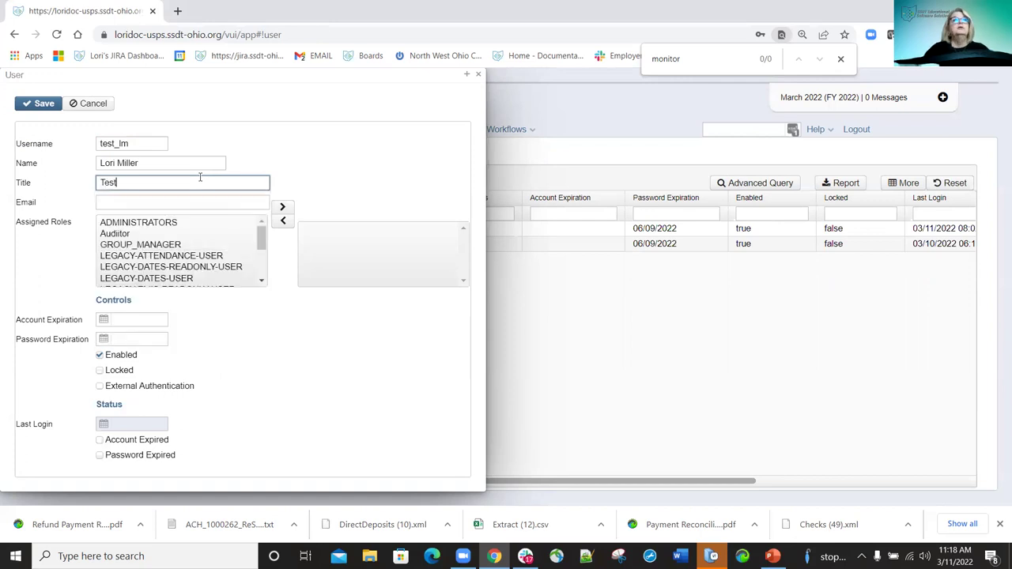
{"action": "left_click", "coordinate": [171, 202]}
{"action": "left_click", "coordinate": [390, 162]}
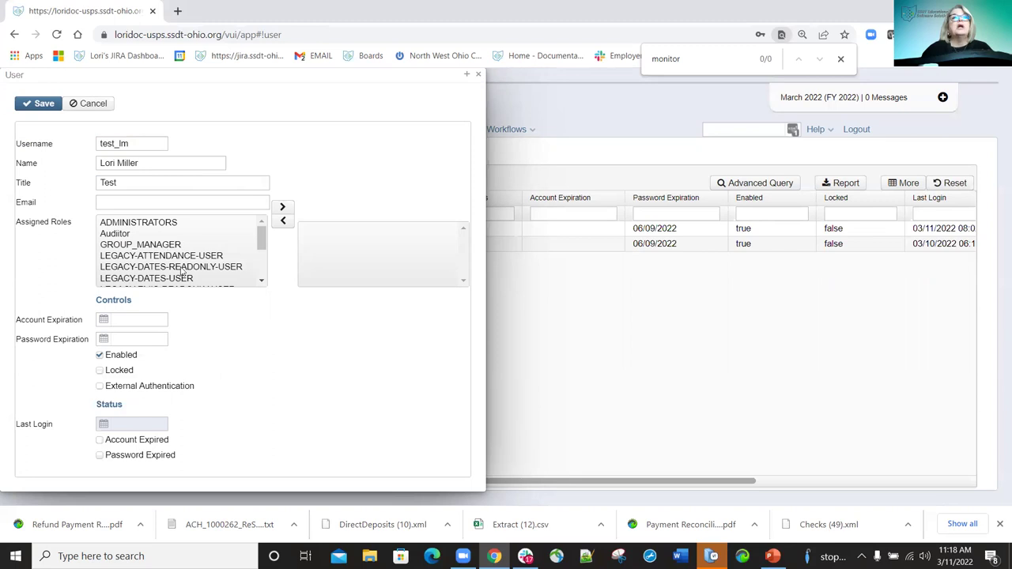
Assign the GROUP_MANAGER and audit report roles to the new user.
{"action": "double_click", "coordinate": [174, 246]}
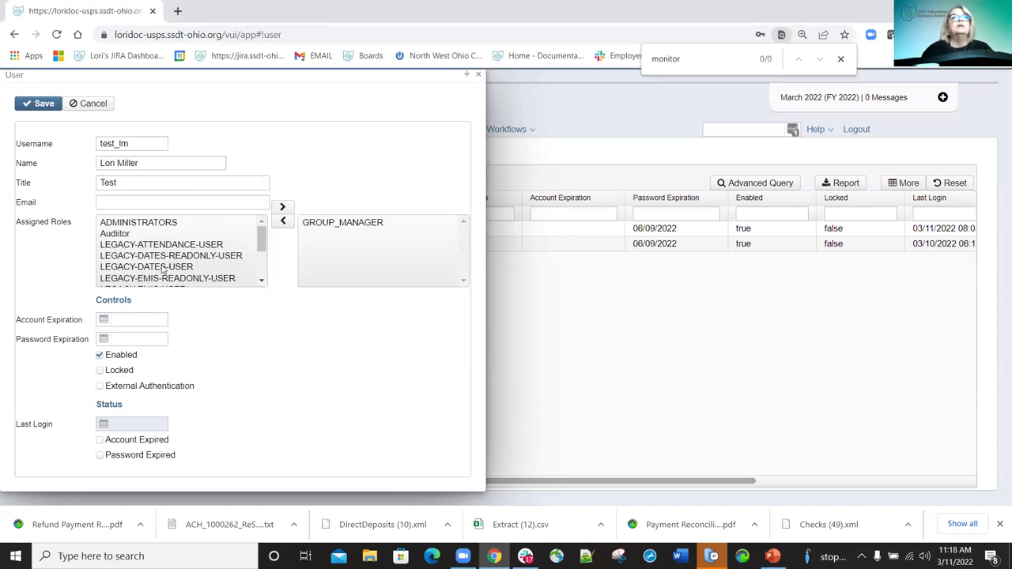
{"action": "scroll", "coordinate": [161, 265], "scroll_direction": "down", "scroll_amount": 1}
{"action": "scroll", "coordinate": [159, 267], "scroll_direction": "down", "scroll_amount": 3}
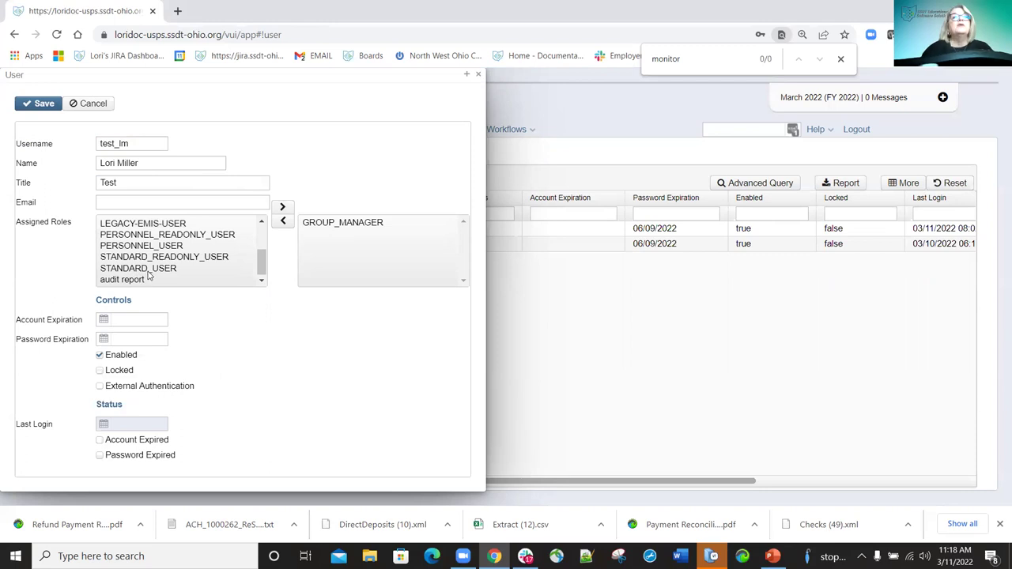
{"action": "left_click", "coordinate": [140, 280]}
{"action": "double_click", "coordinate": [140, 280]}
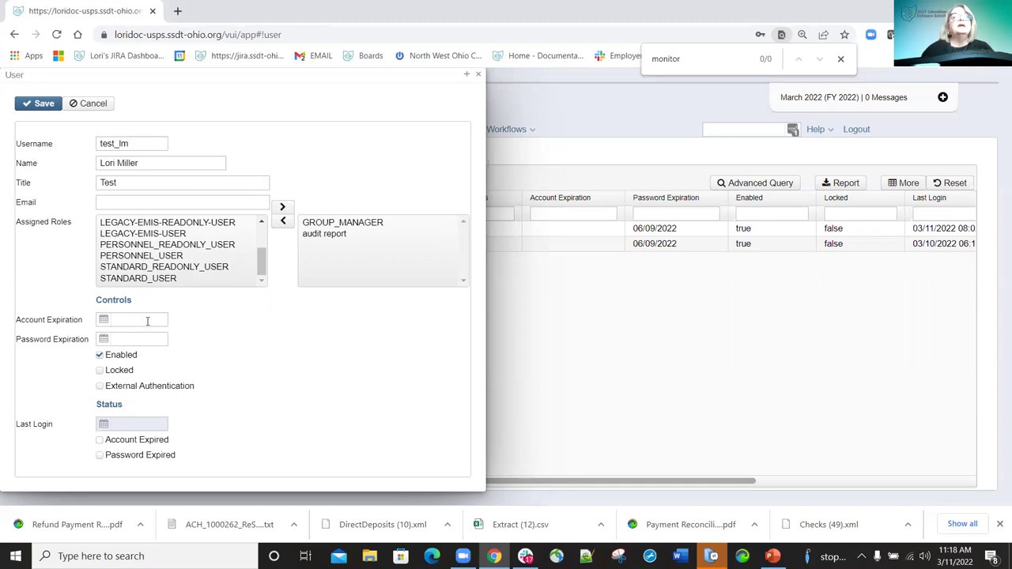
Set the password expiration to 6/30/2022 and save the user account.
{"action": "mouse_move", "coordinate": [147, 321]}
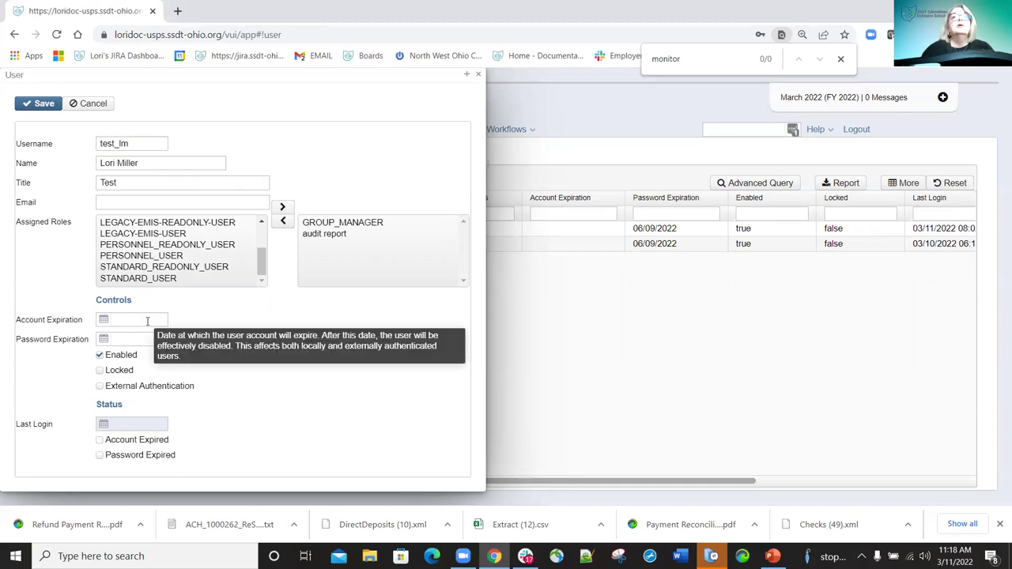
{"action": "left_click", "coordinate": [148, 321]}
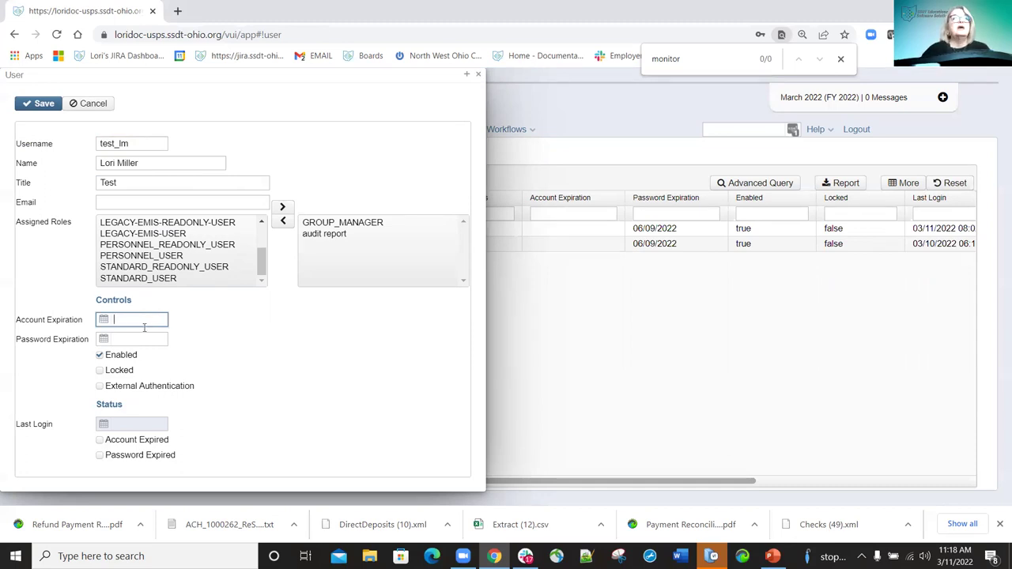
{"action": "left_click", "coordinate": [131, 340]}
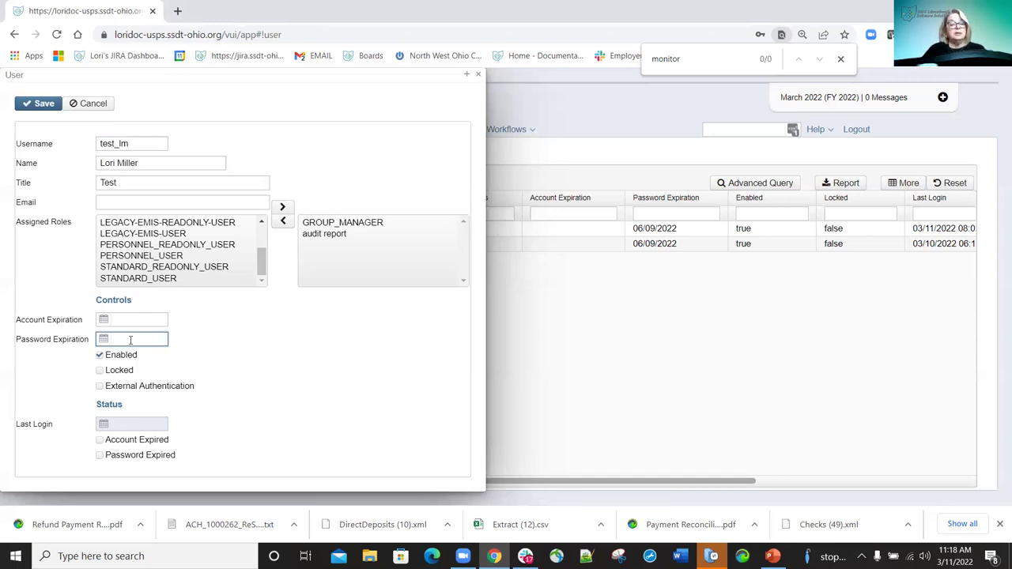
{"action": "type", "text": "6/30/2022"}
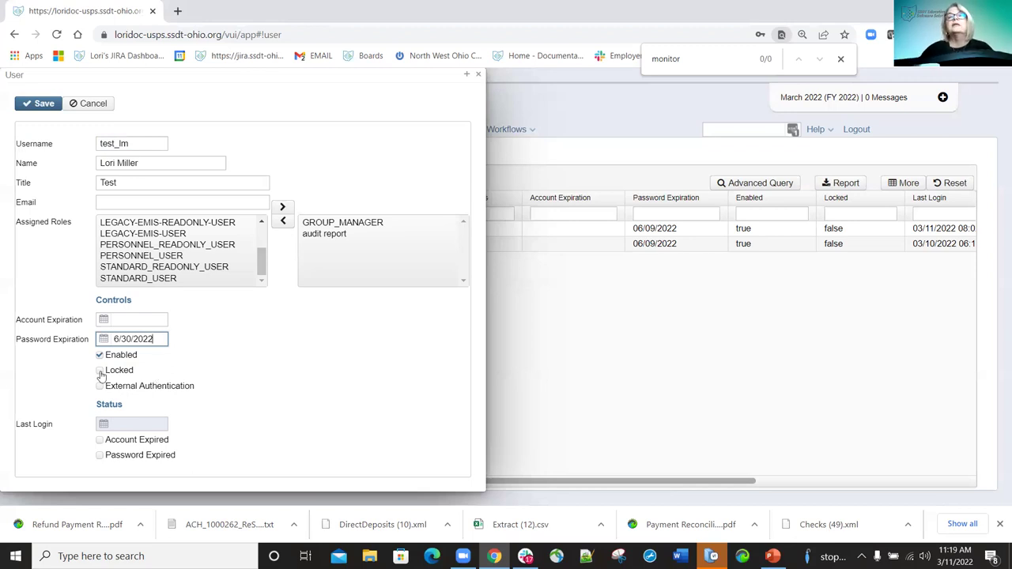
{"action": "mouse_move", "coordinate": [101, 375]}
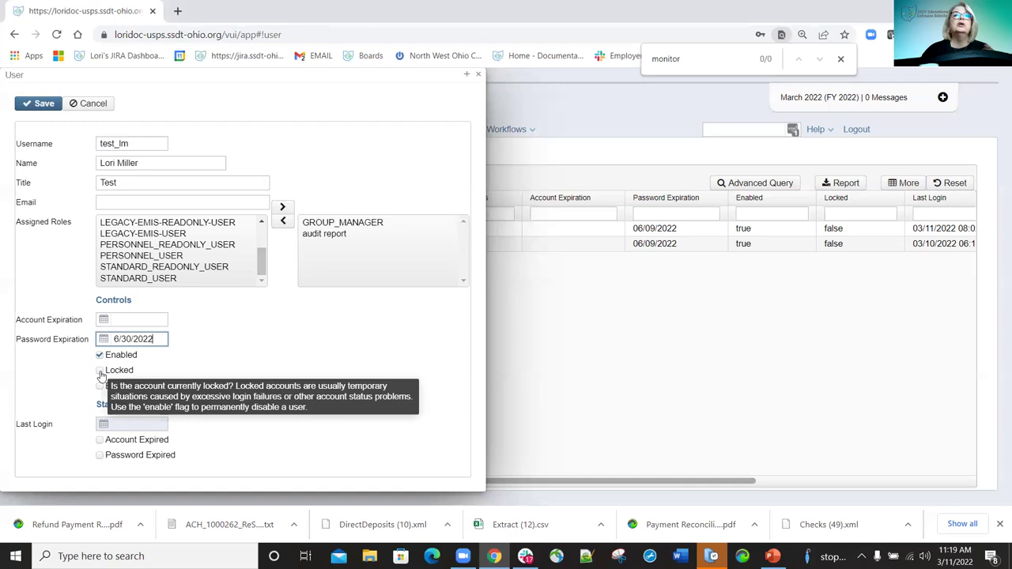
{"action": "left_click", "coordinate": [115, 393]}
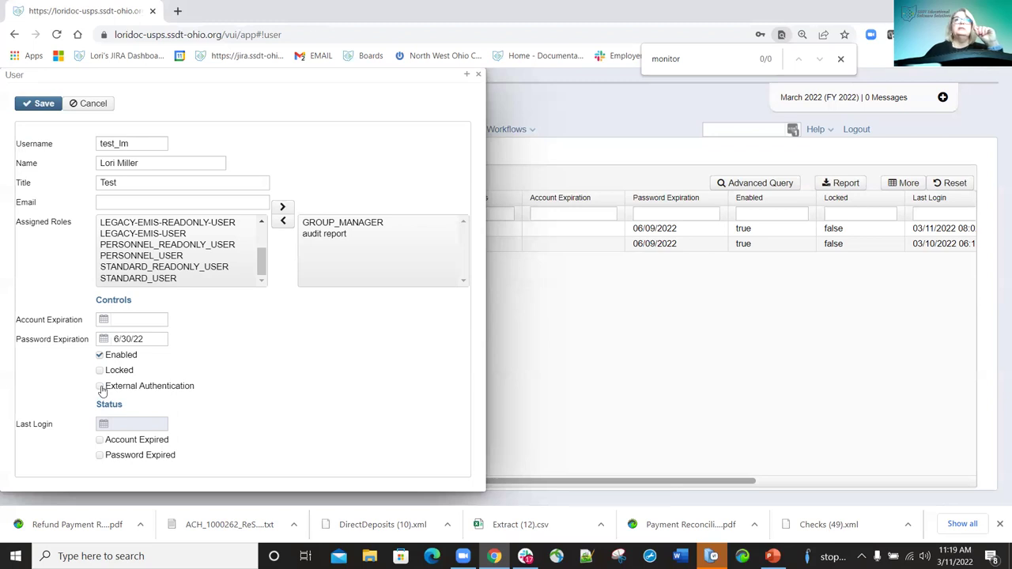
{"action": "mouse_move", "coordinate": [102, 390]}
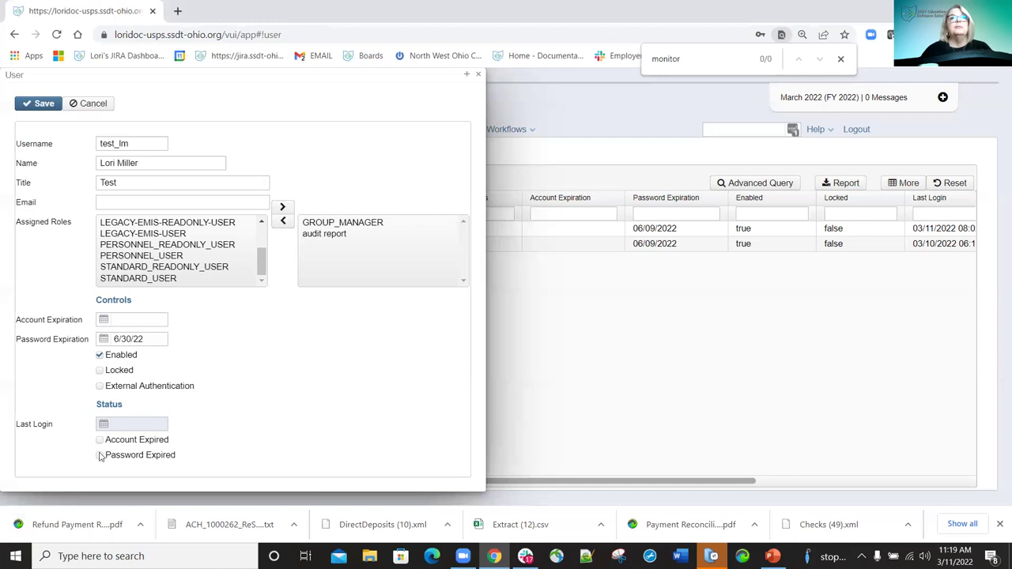
{"action": "left_click", "coordinate": [153, 339]}
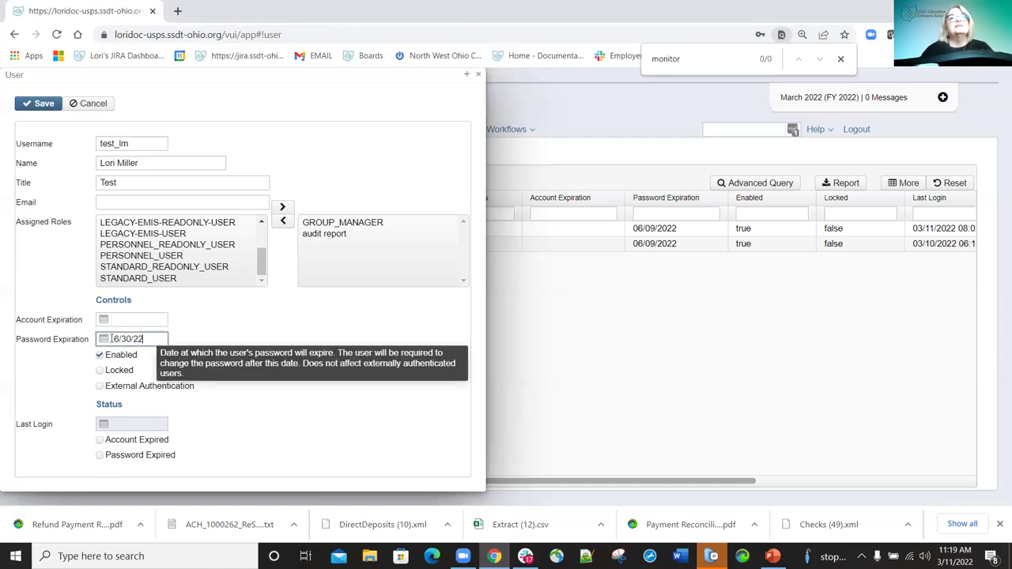
{"action": "left_click", "coordinate": [162, 340]}
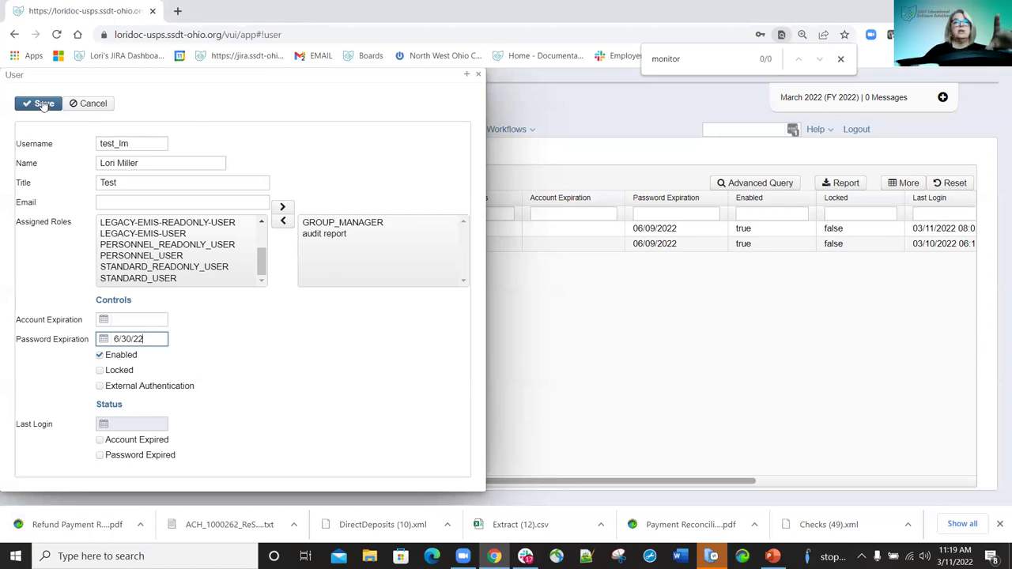
{"action": "left_click", "coordinate": [44, 104]}
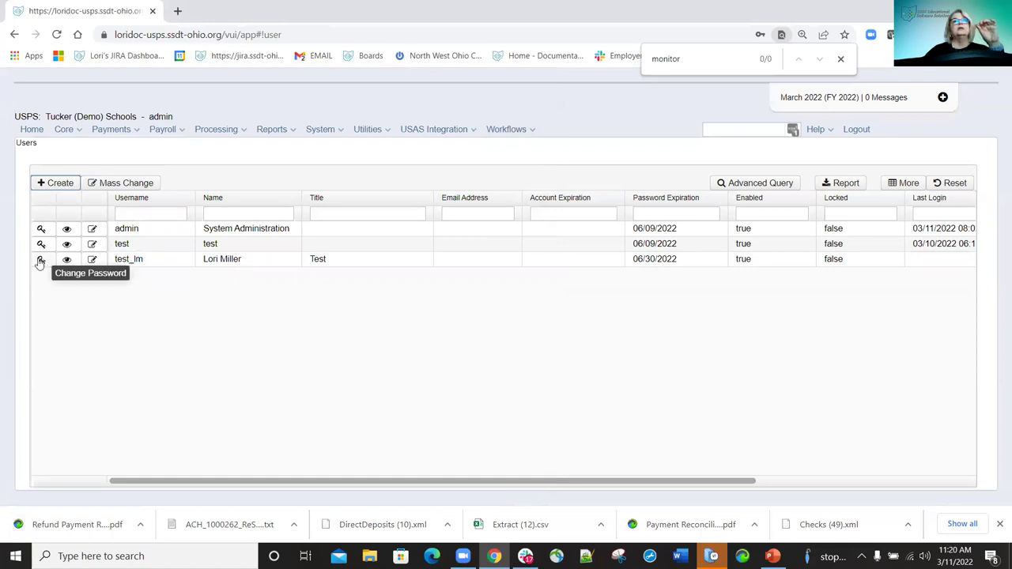
Give the test user a new verified password, dismiss Chrome's save prompt, and close the panel.
{"action": "left_click", "coordinate": [41, 259]}
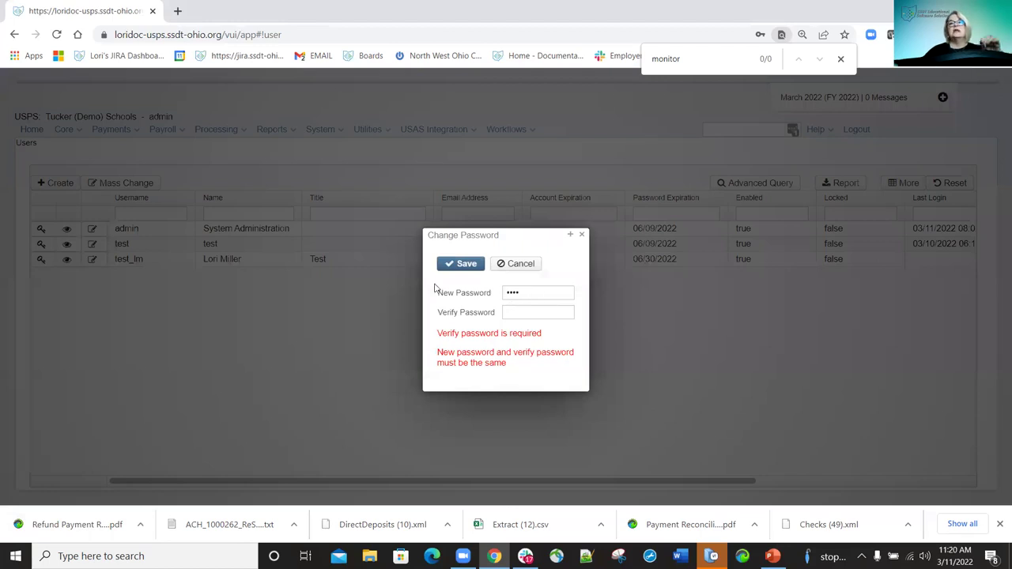
{"action": "left_click", "coordinate": [435, 291]}
{"action": "type", "text": "test"}
{"action": "key", "text": "Tab"}
{"action": "type", "text": "test"}
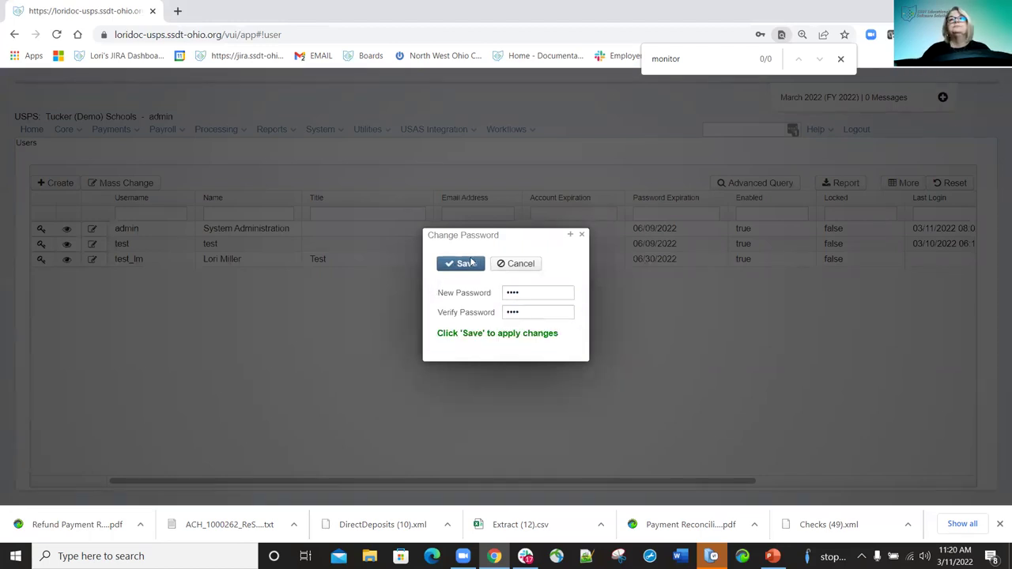
{"action": "left_click", "coordinate": [473, 263]}
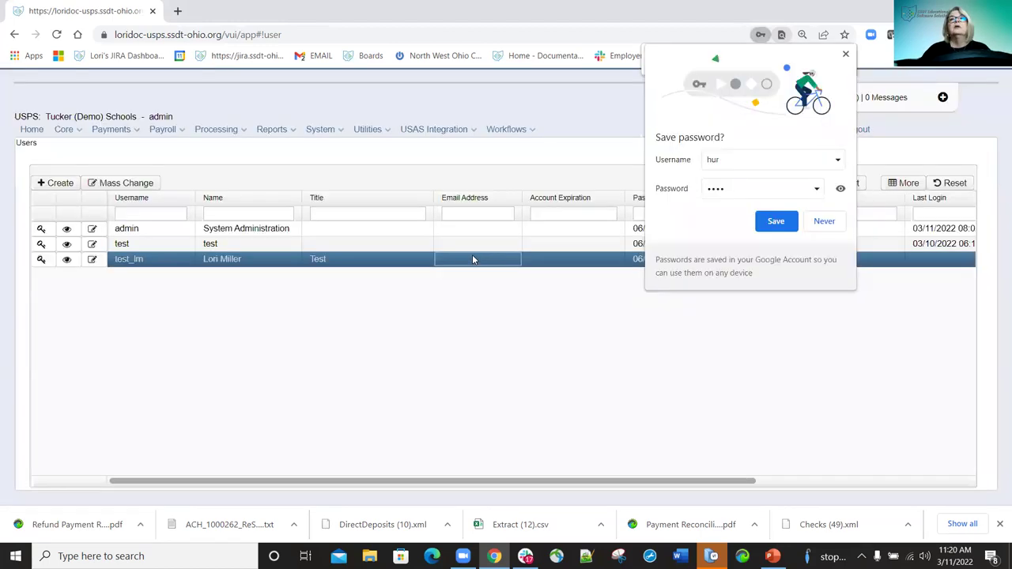
{"action": "left_click", "coordinate": [842, 57]}
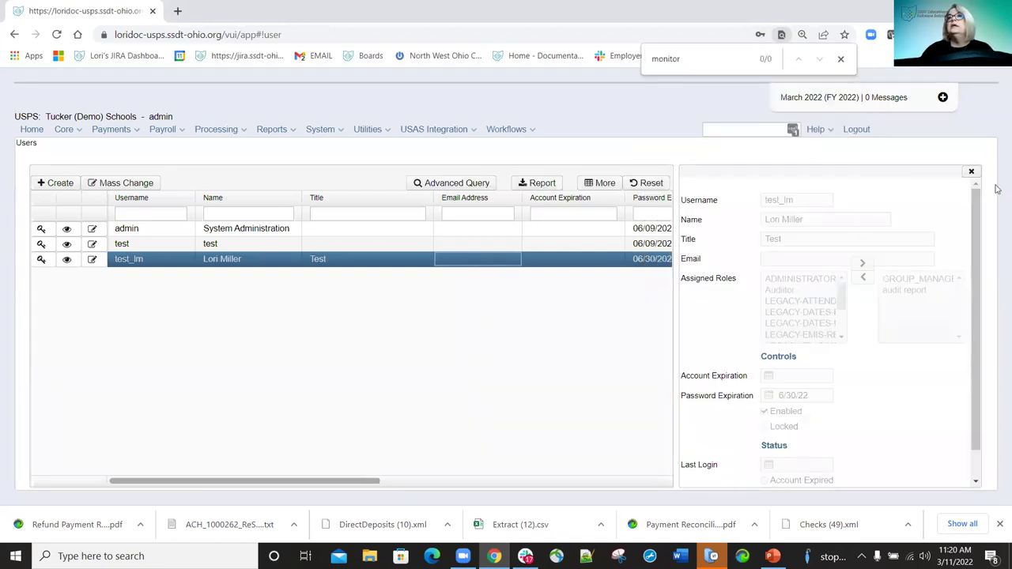
{"action": "left_click", "coordinate": [972, 174]}
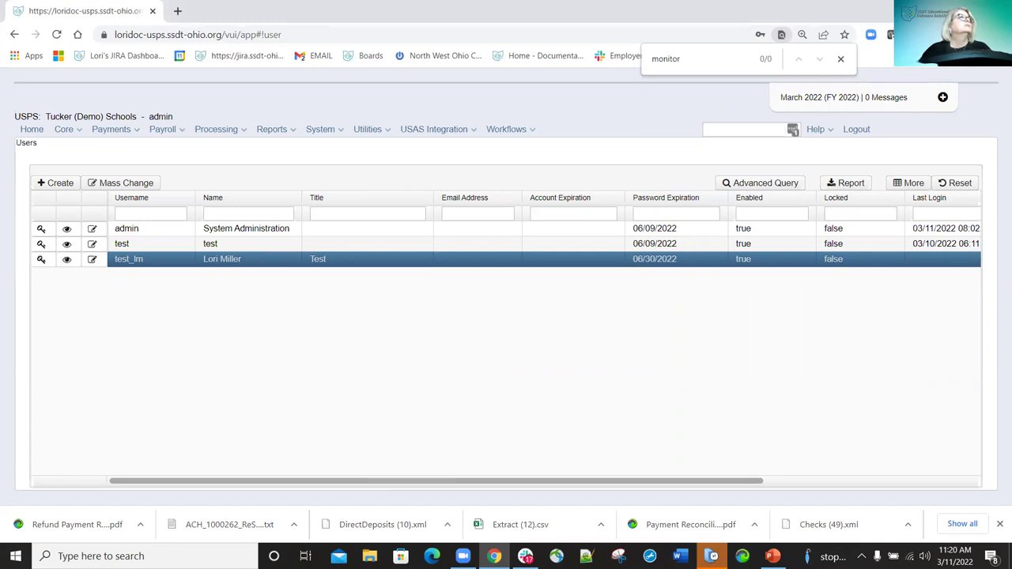
Open System > Workflows Integration, then switch to the Workflows Installation Guide wiki window.
{"action": "left_click", "coordinate": [321, 129]}
{"action": "left_click", "coordinate": [357, 247]}
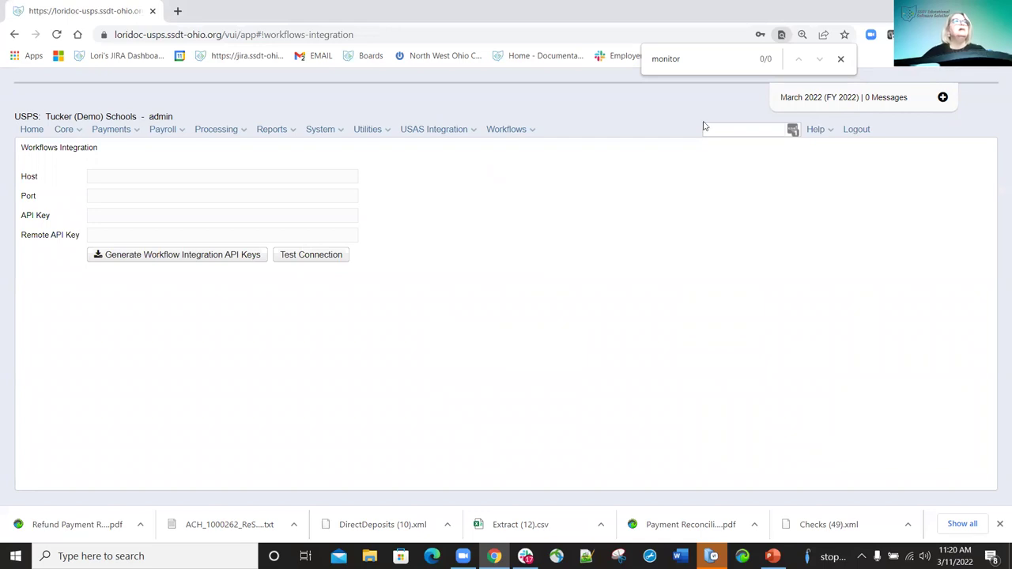
{"action": "key", "text": "alt+Tab"}
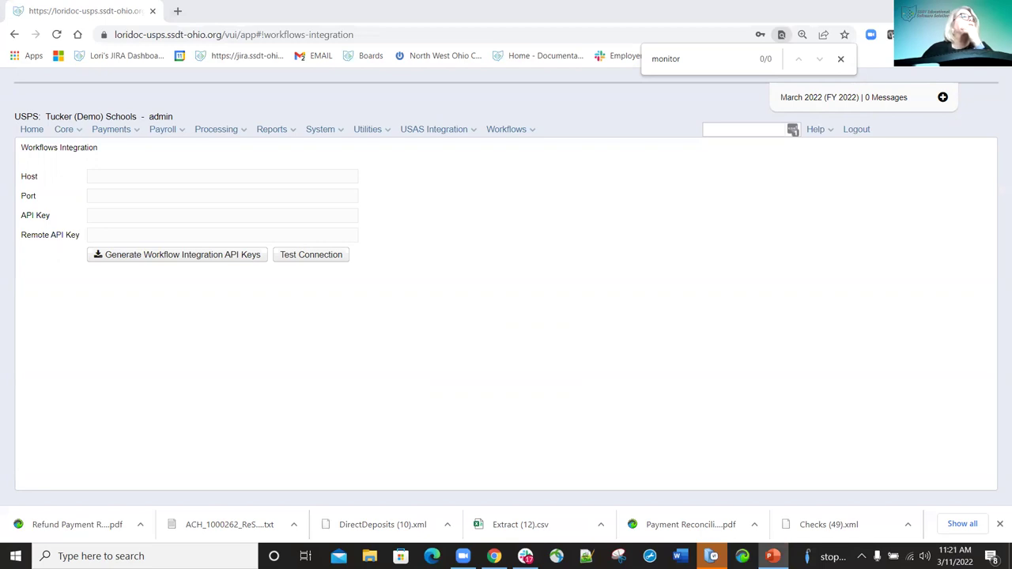
{"action": "key", "text": "alt+Tab"}
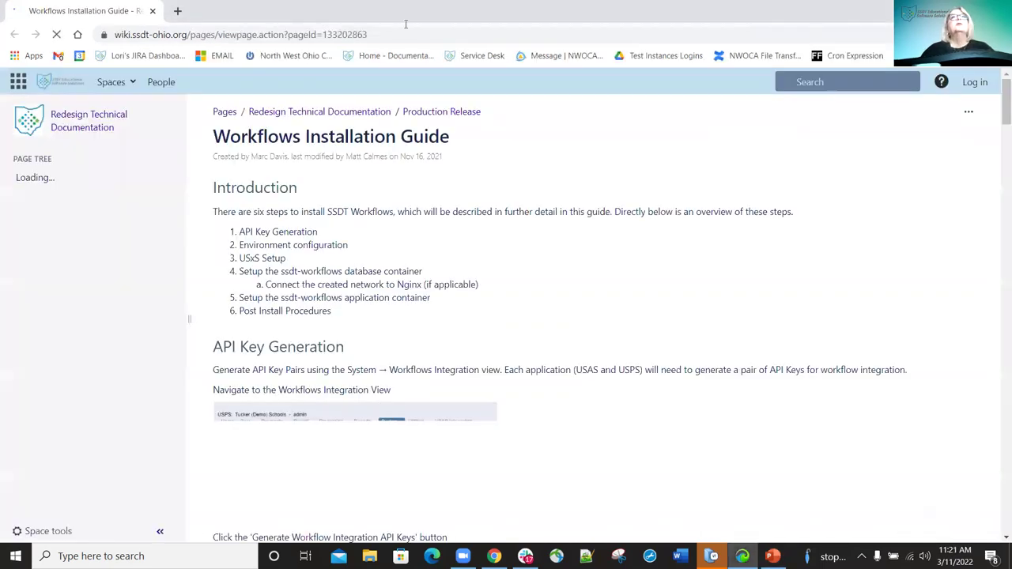
Close the Workflows Installation Guide wiki tab after dismissing the address bar menu.
{"action": "right_click", "coordinate": [189, 41]}
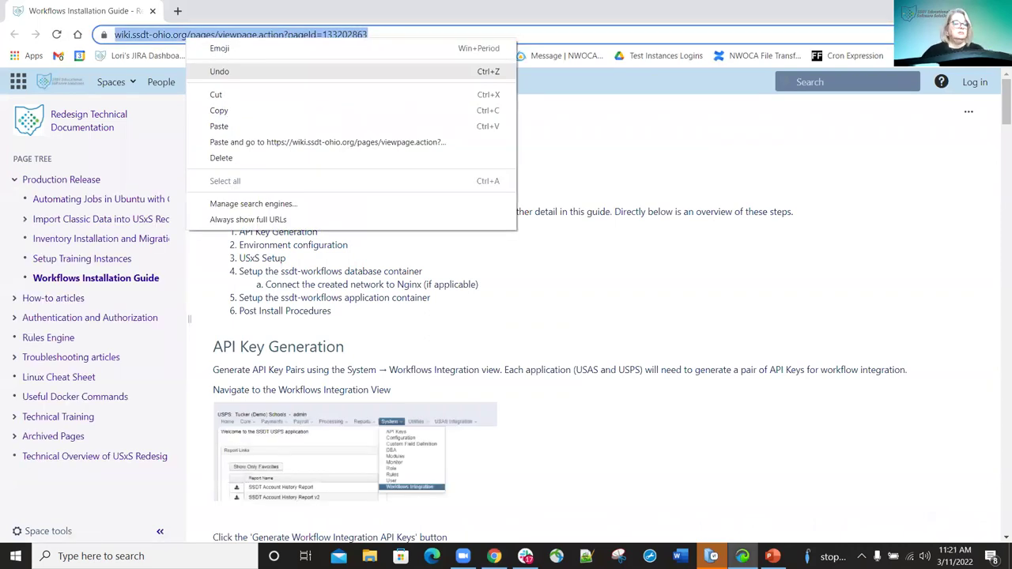
{"action": "left_click", "coordinate": [219, 110]}
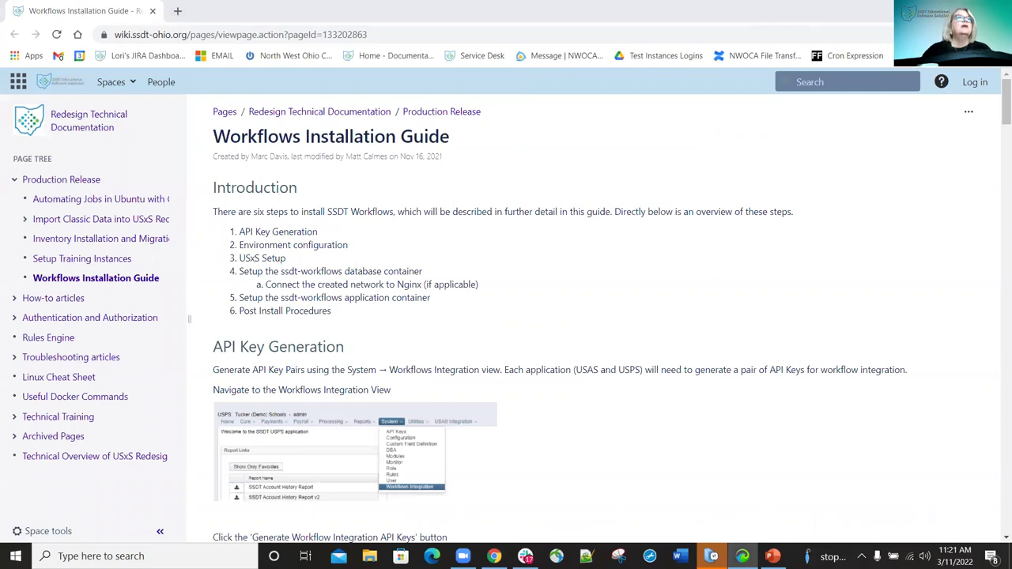
{"action": "left_click", "coordinate": [153, 12]}
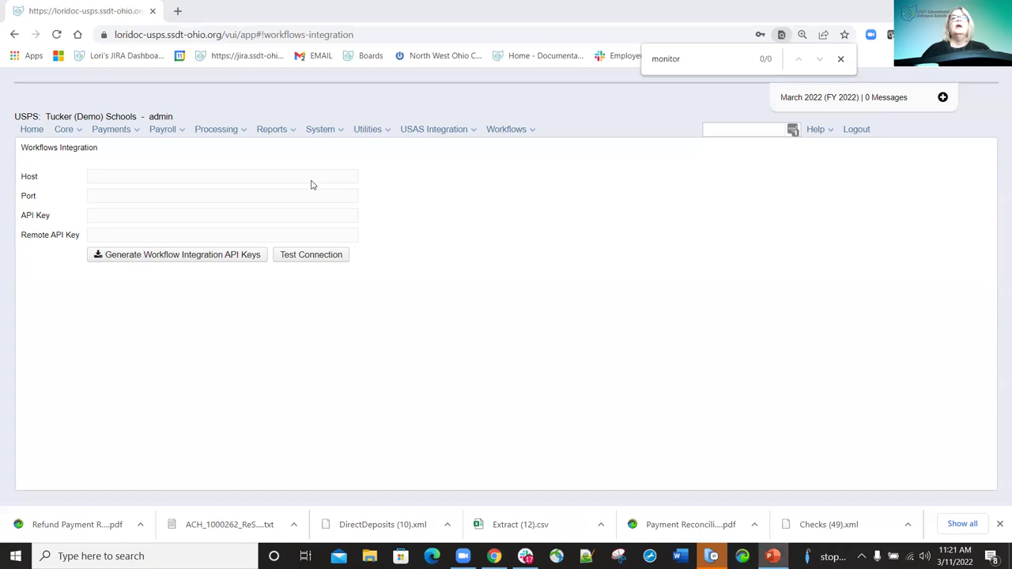
Open Utilities > Account Mapping, add an empty row 11, then remove it.
{"action": "left_click", "coordinate": [387, 133]}
{"action": "left_click", "coordinate": [380, 148]}
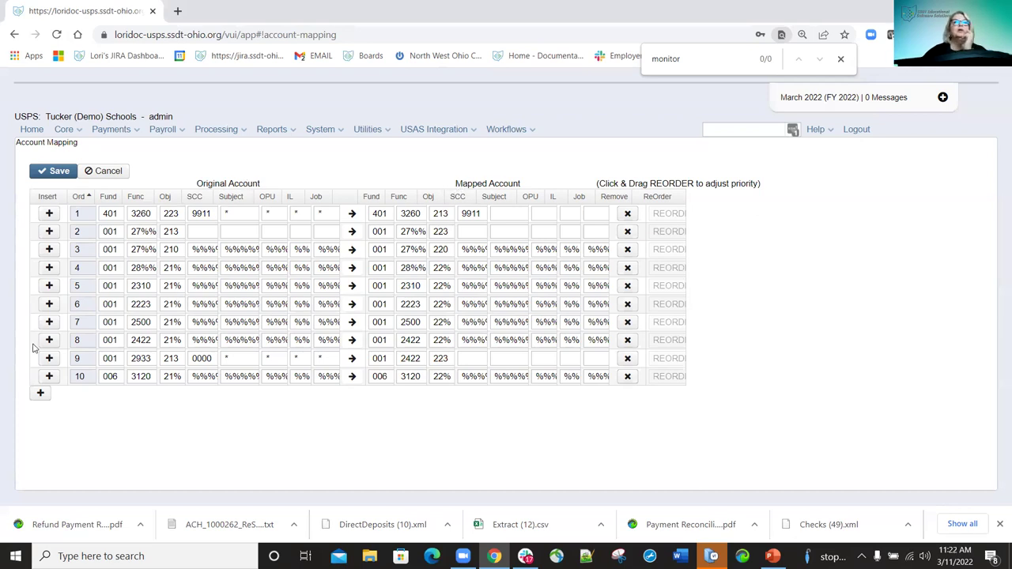
{"action": "left_click", "coordinate": [40, 394]}
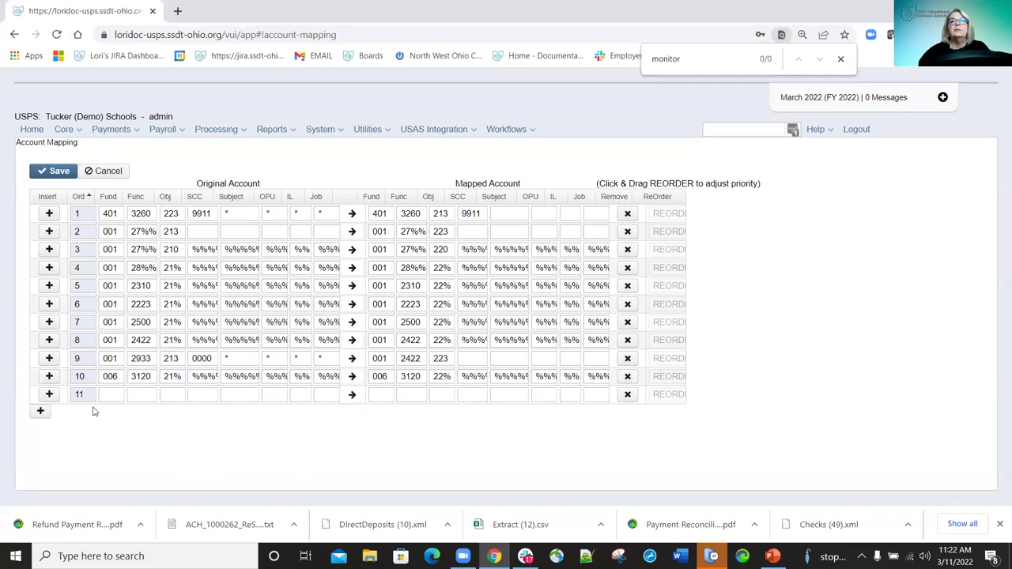
{"action": "left_click", "coordinate": [627, 393]}
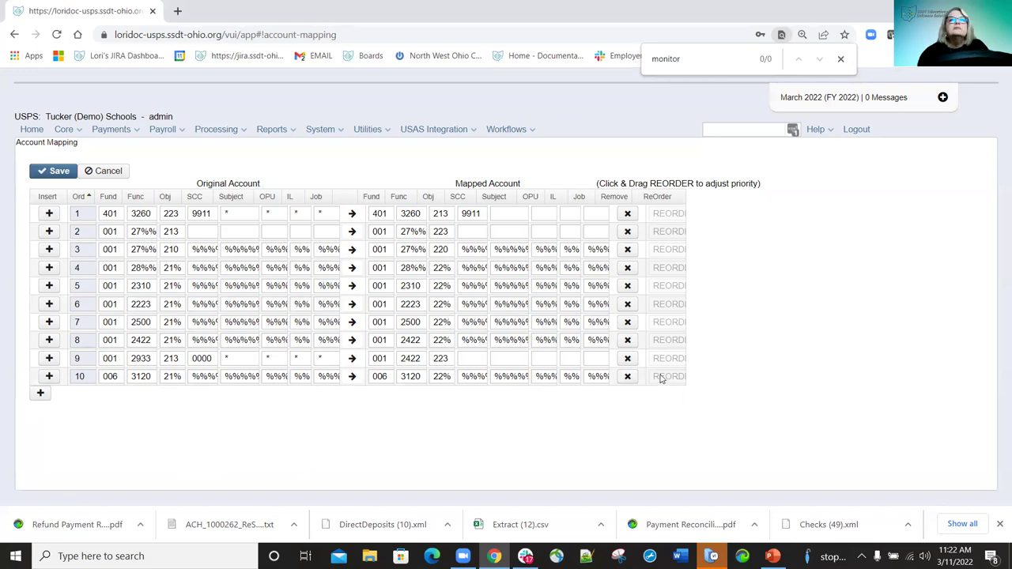
{"action": "left_click_drag", "start_coordinate": [672, 355], "coordinate": [678, 214]}
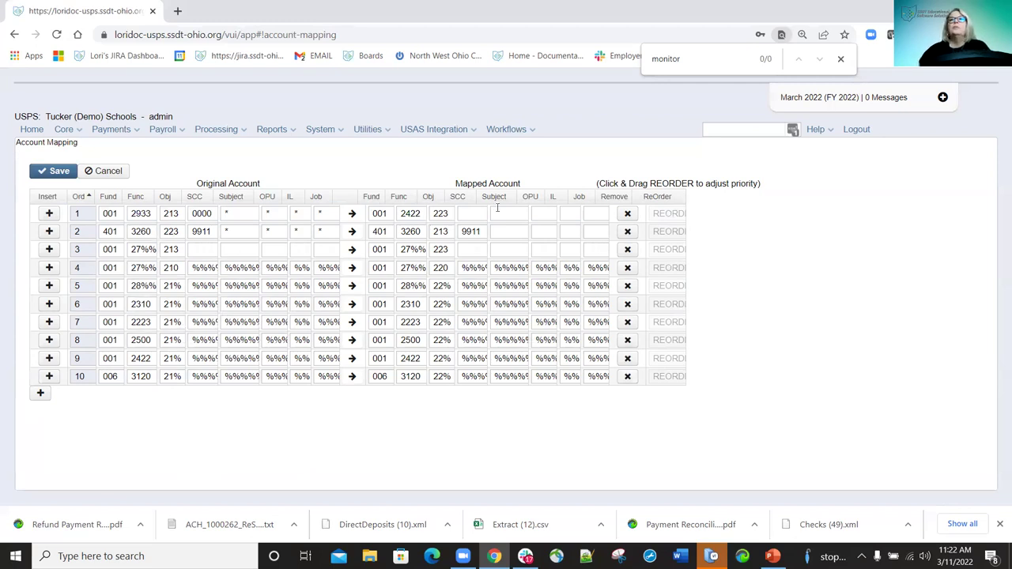
{"action": "left_click_drag", "start_coordinate": [660, 214], "coordinate": [668, 400]}
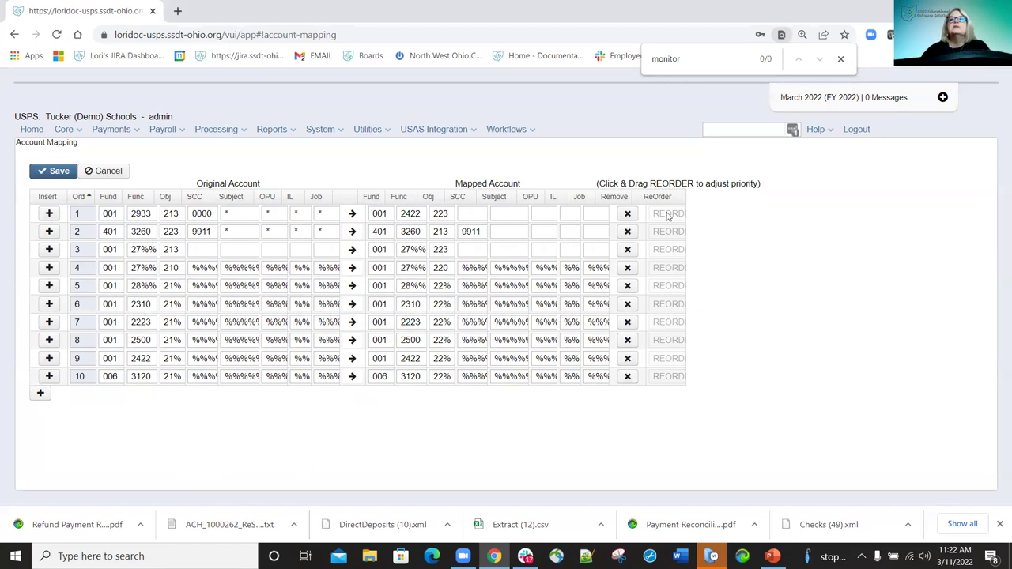
{"action": "left_click_drag", "start_coordinate": [663, 246], "coordinate": [668, 399]}
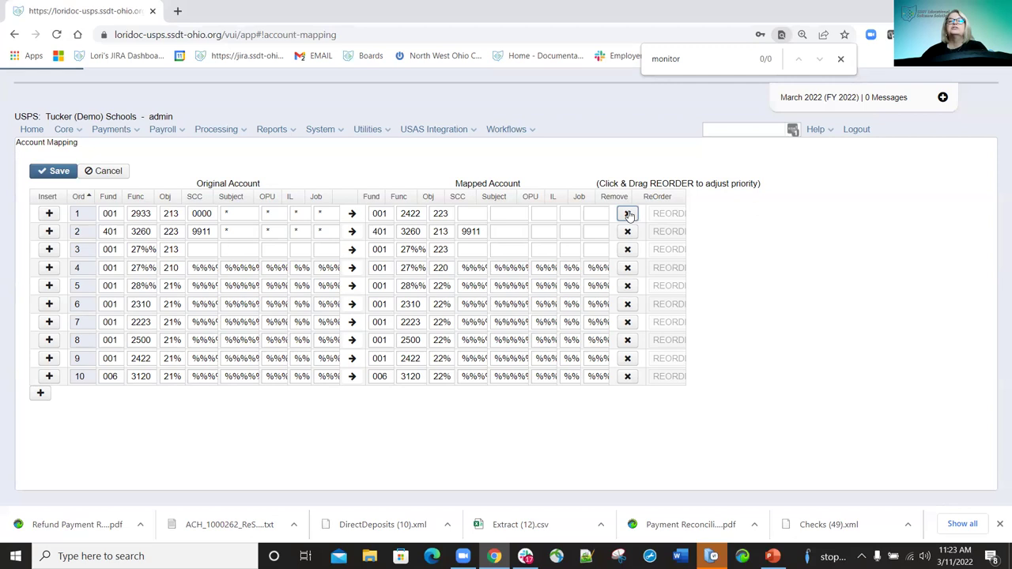
{"action": "left_click", "coordinate": [628, 214]}
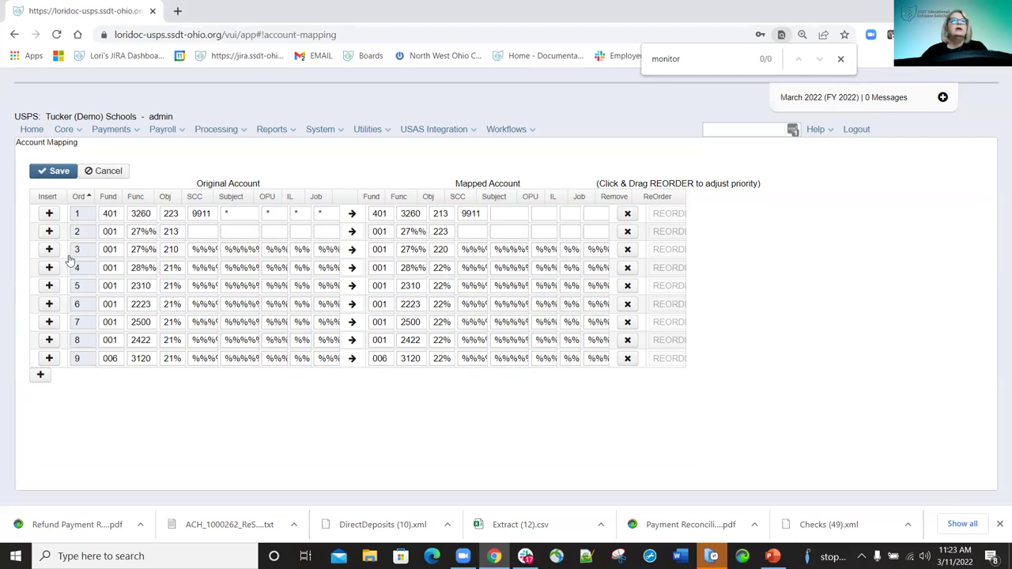
{"action": "left_click", "coordinate": [38, 376]}
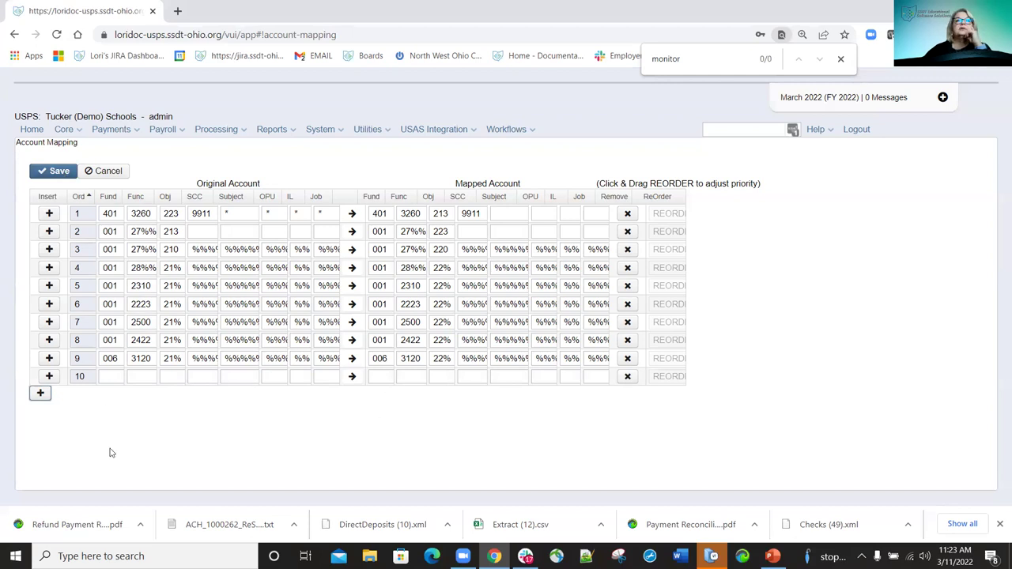
{"action": "left_click", "coordinate": [627, 376]}
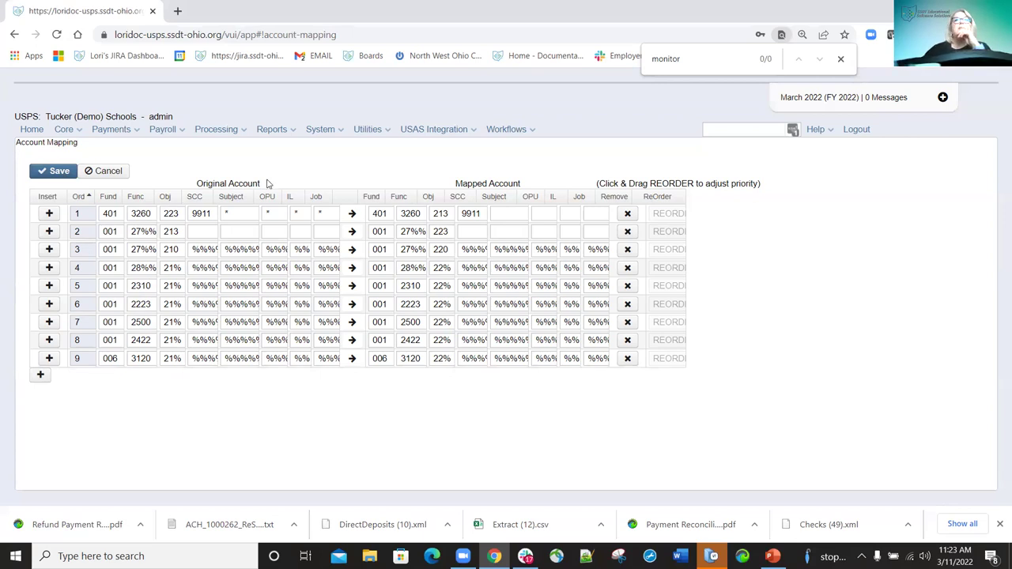
{"action": "left_click", "coordinate": [385, 136]}
{"action": "left_click", "coordinate": [387, 159]}
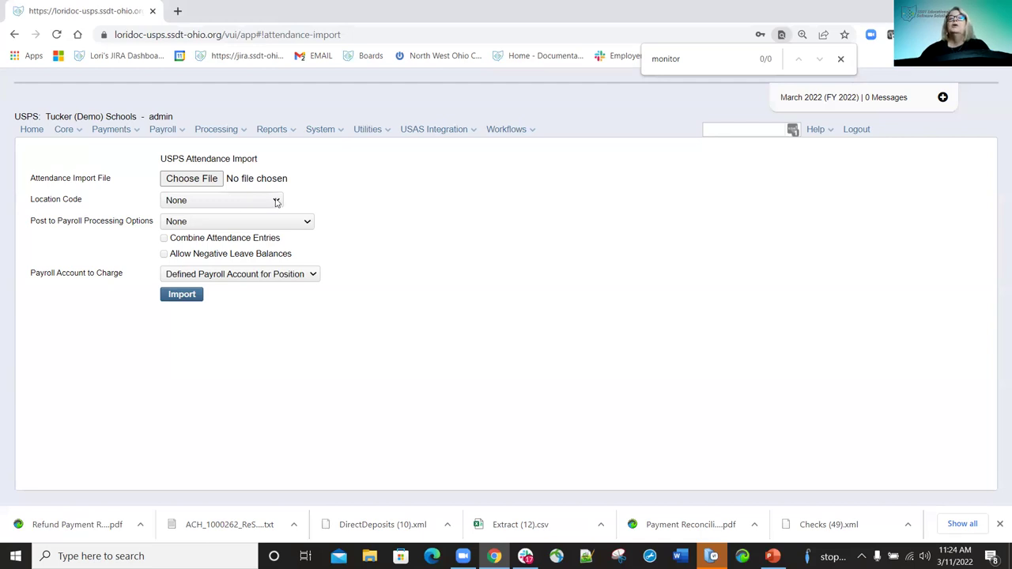
{"action": "left_click", "coordinate": [276, 202]}
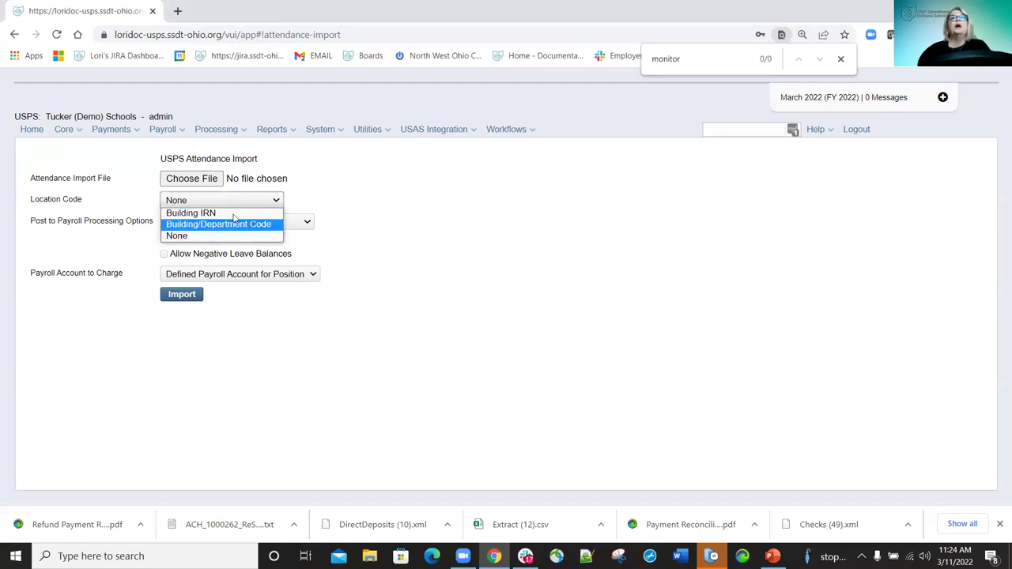
{"action": "left_click", "coordinate": [218, 236]}
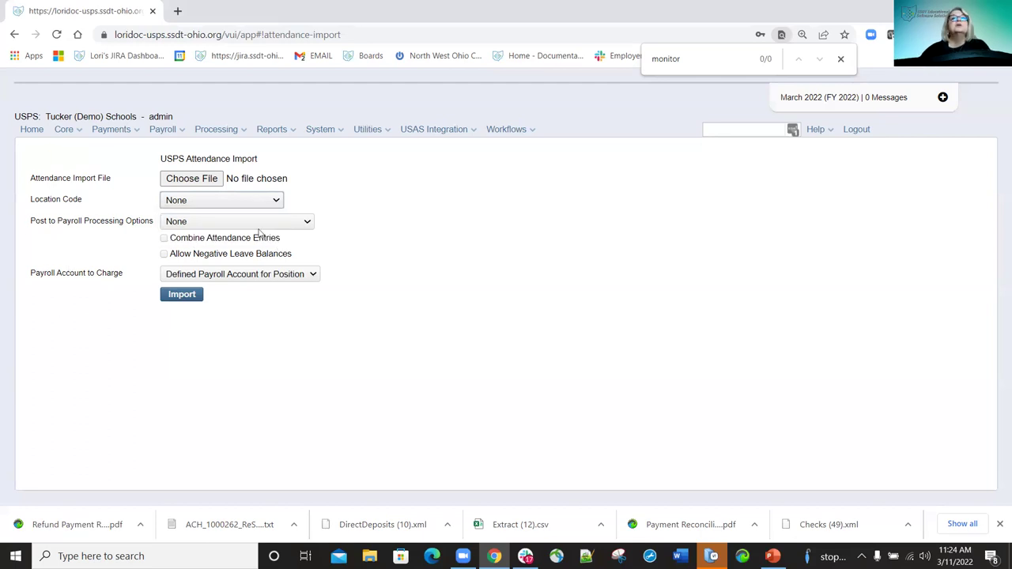
{"action": "left_click", "coordinate": [312, 224]}
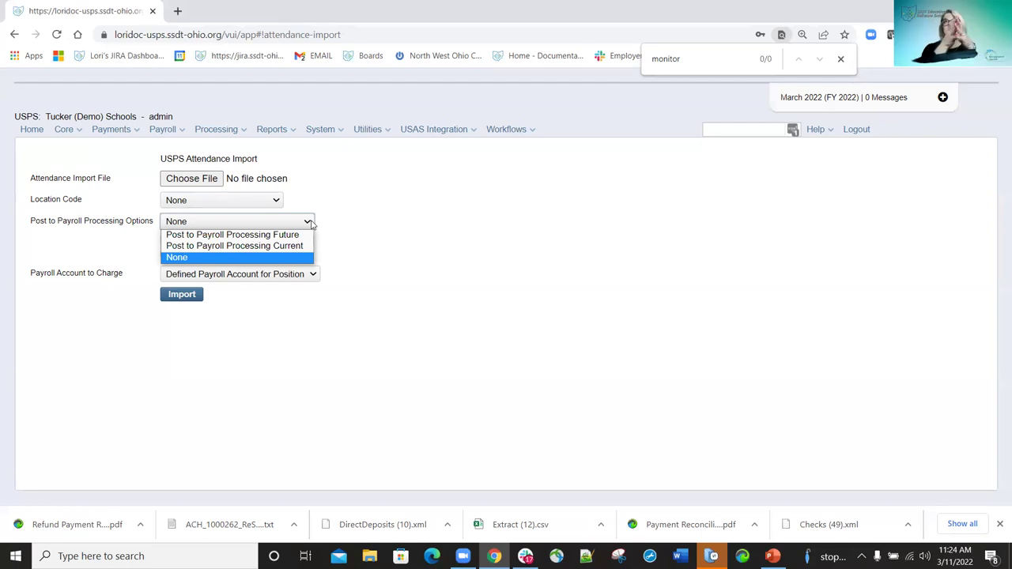
{"action": "left_click", "coordinate": [221, 235]}
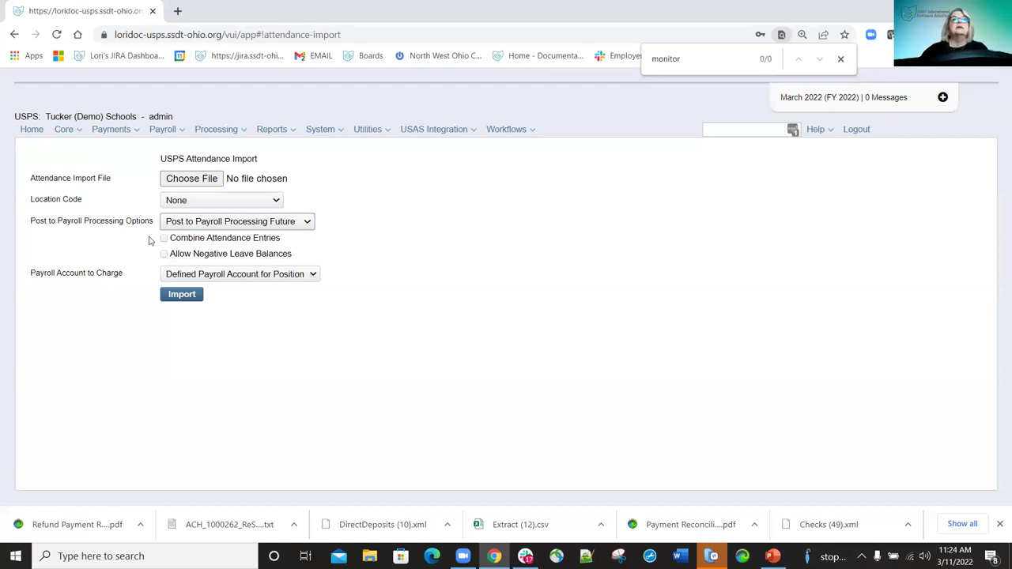
{"action": "left_click", "coordinate": [165, 239]}
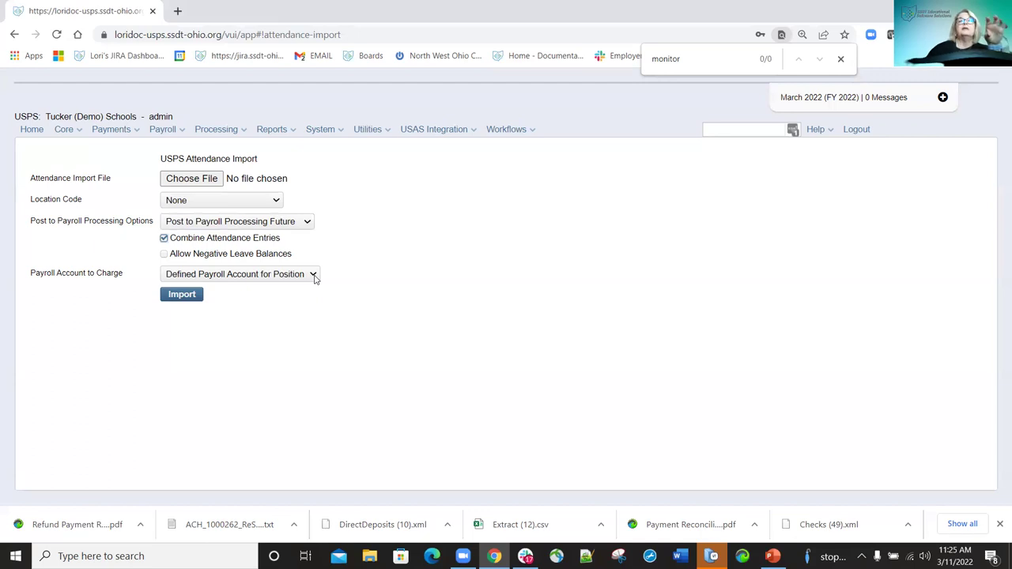
{"action": "left_click", "coordinate": [313, 275]}
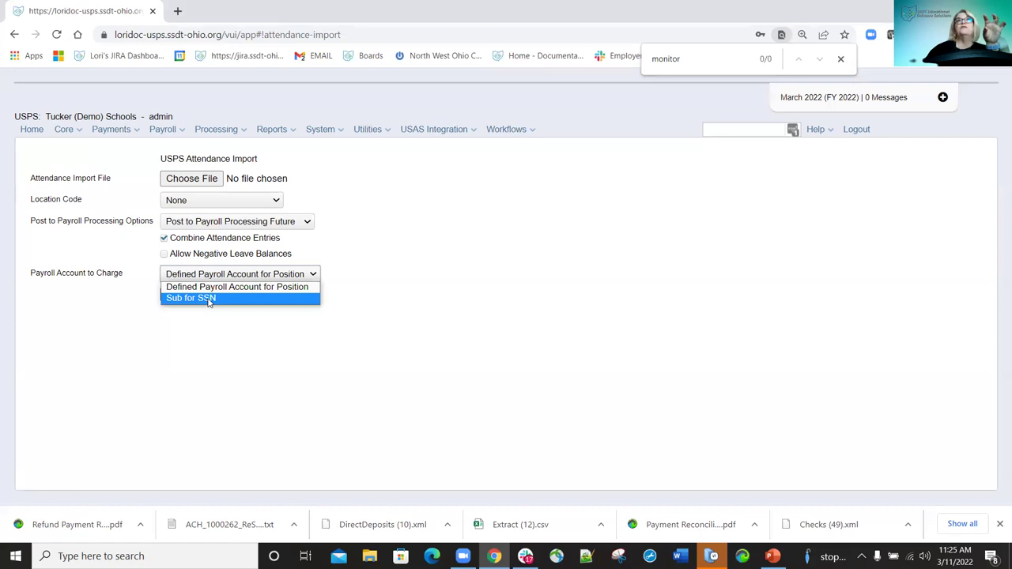
{"action": "left_click", "coordinate": [257, 289]}
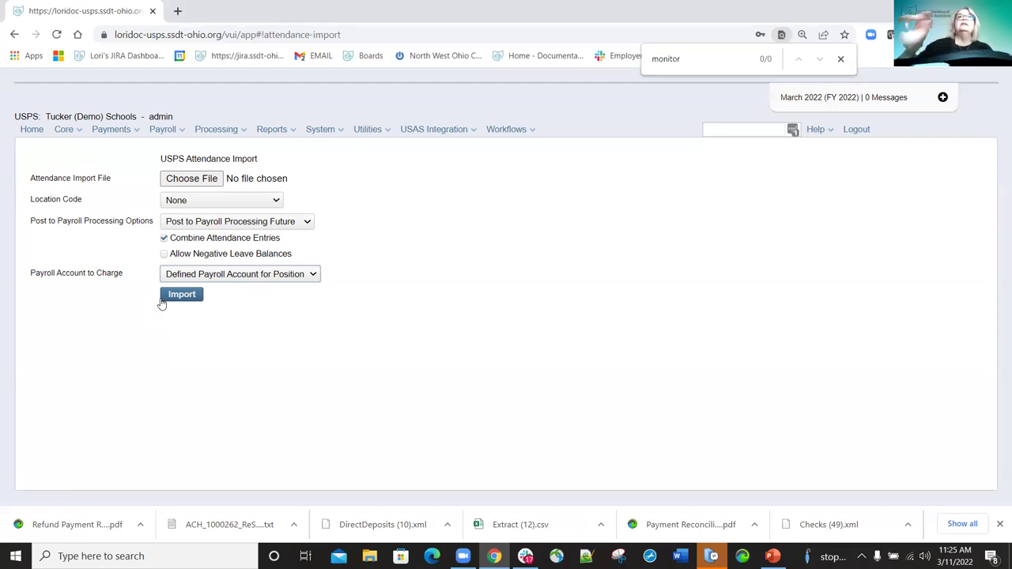
{"action": "left_click", "coordinate": [178, 182]}
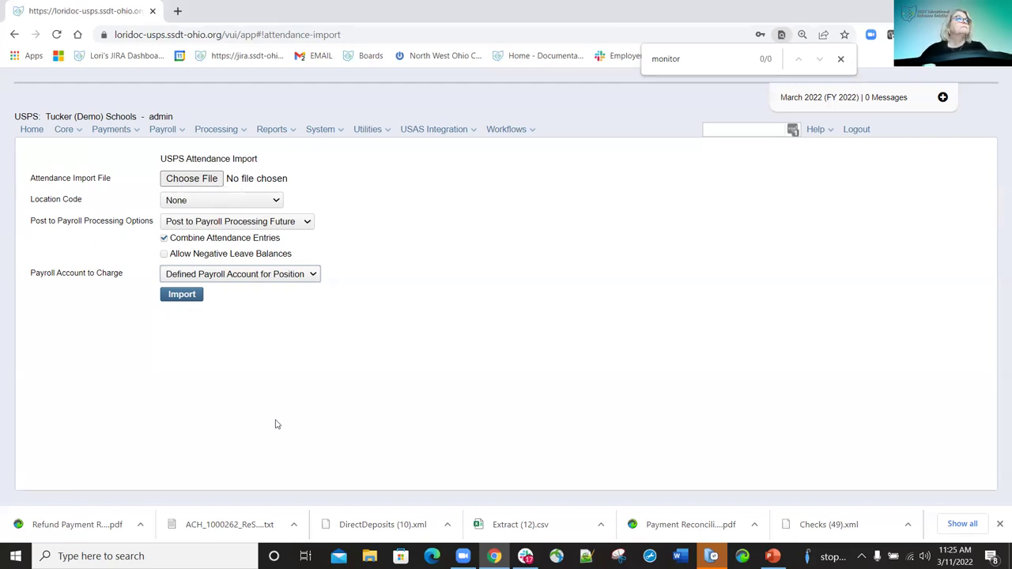
View Automatic Payment Reconciliation, then open the Change Password page from Utilities.
{"action": "left_click", "coordinate": [381, 130]}
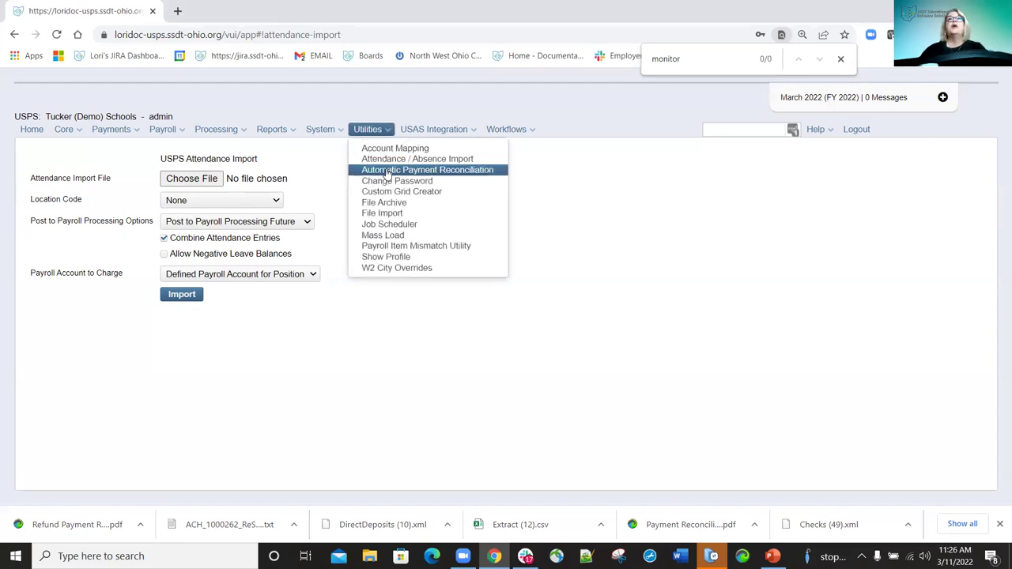
{"action": "left_click", "coordinate": [388, 173]}
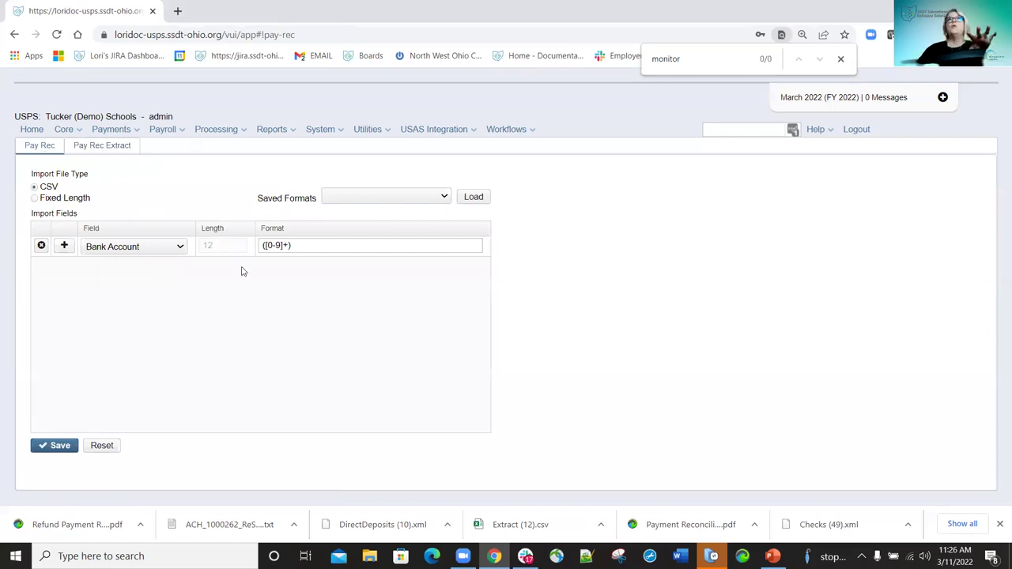
{"action": "left_click", "coordinate": [383, 132]}
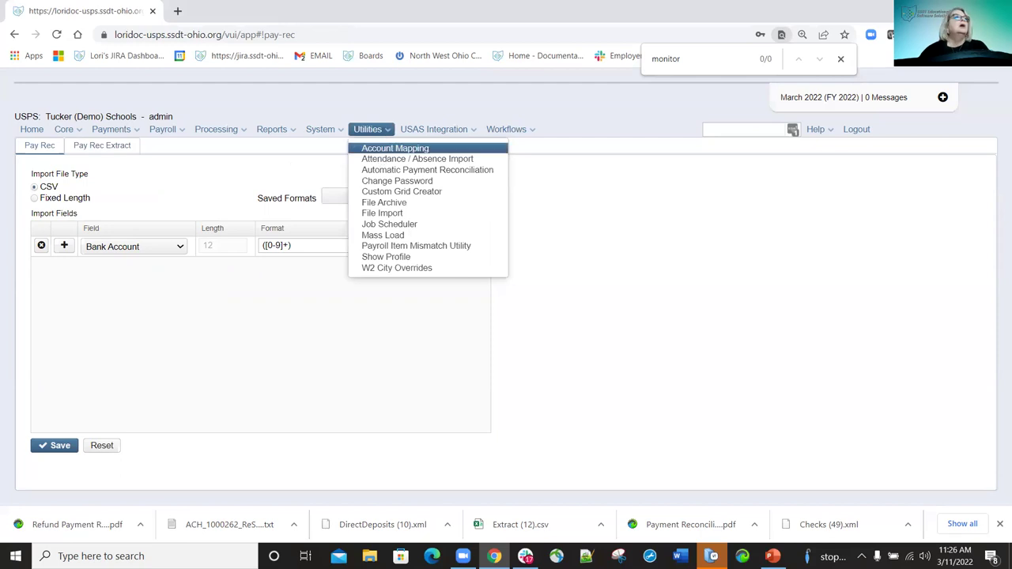
{"action": "left_click", "coordinate": [380, 181]}
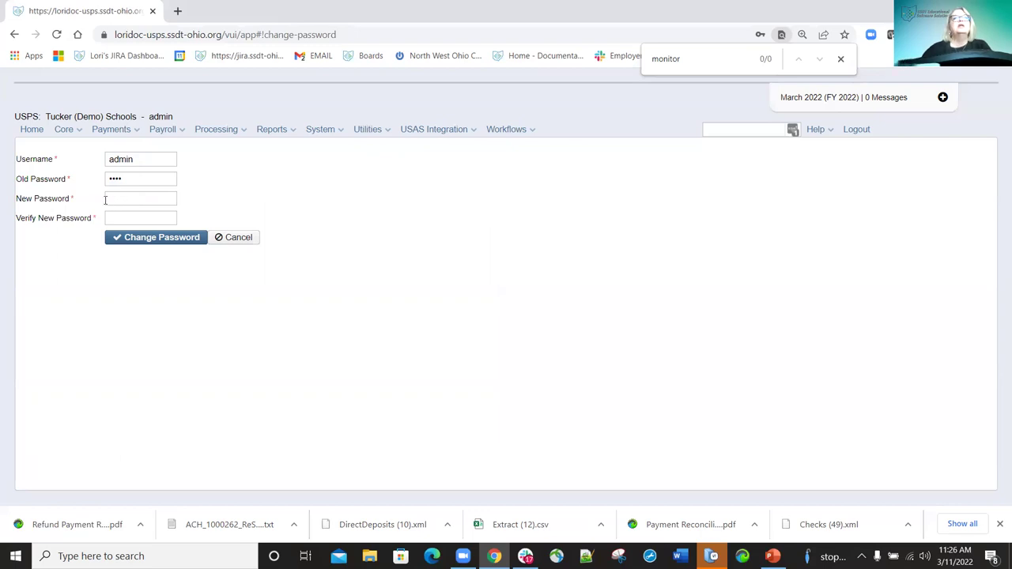
Focus the New Password field, then open Utilities > File Archive.
{"action": "left_click", "coordinate": [115, 200]}
{"action": "left_click", "coordinate": [124, 217]}
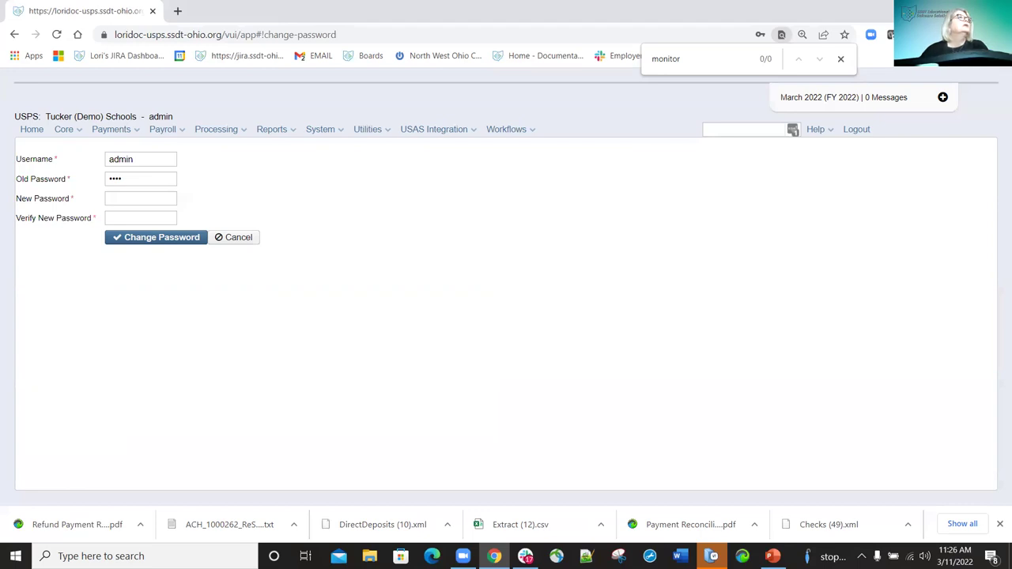
{"action": "left_click", "coordinate": [385, 133]}
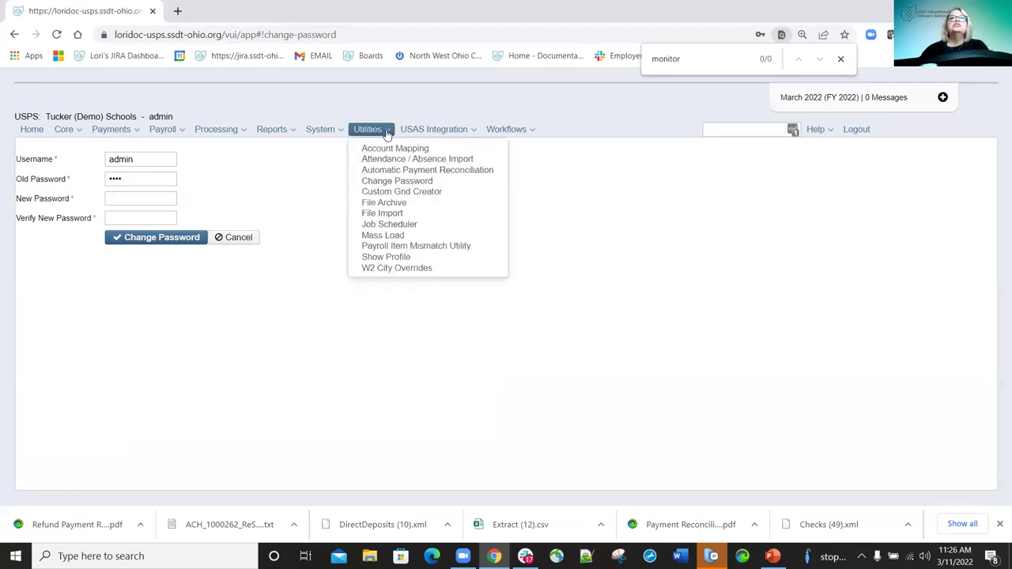
{"action": "left_click", "coordinate": [386, 202]}
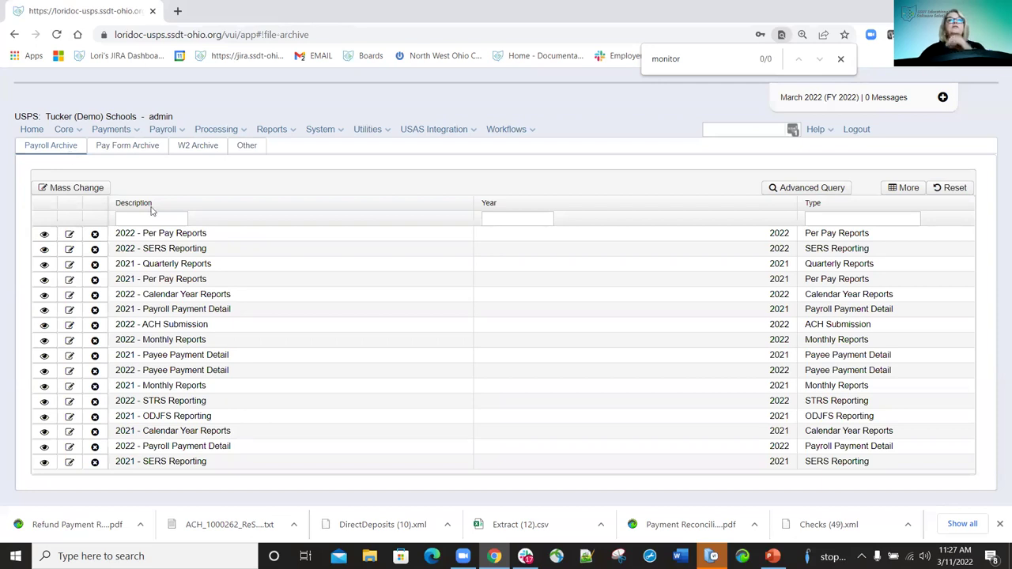
Sort the payroll archives by description descending and open the 2022 - Payroll Payment Detail file set.
{"action": "left_click", "coordinate": [203, 207]}
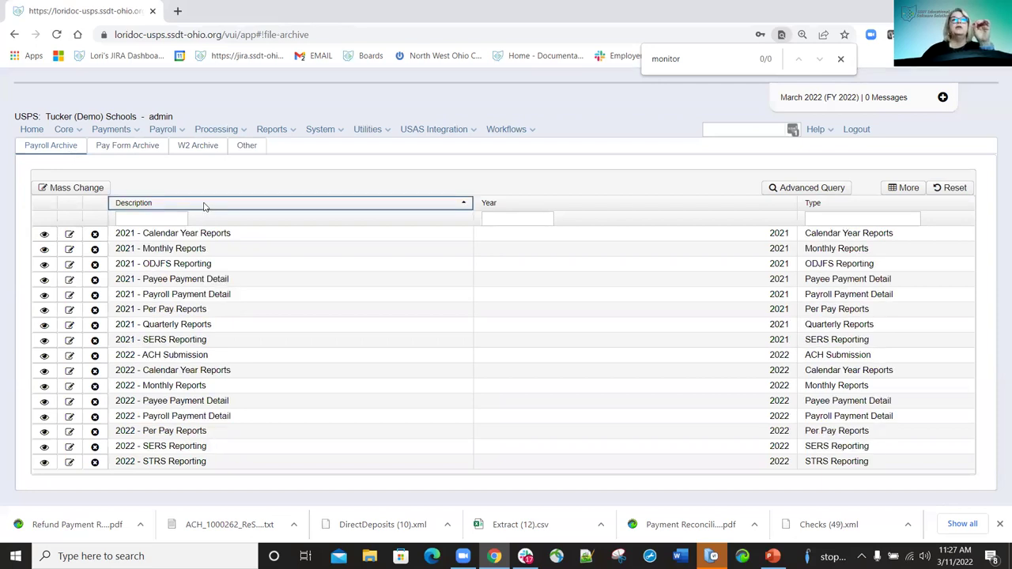
{"action": "left_click", "coordinate": [203, 206]}
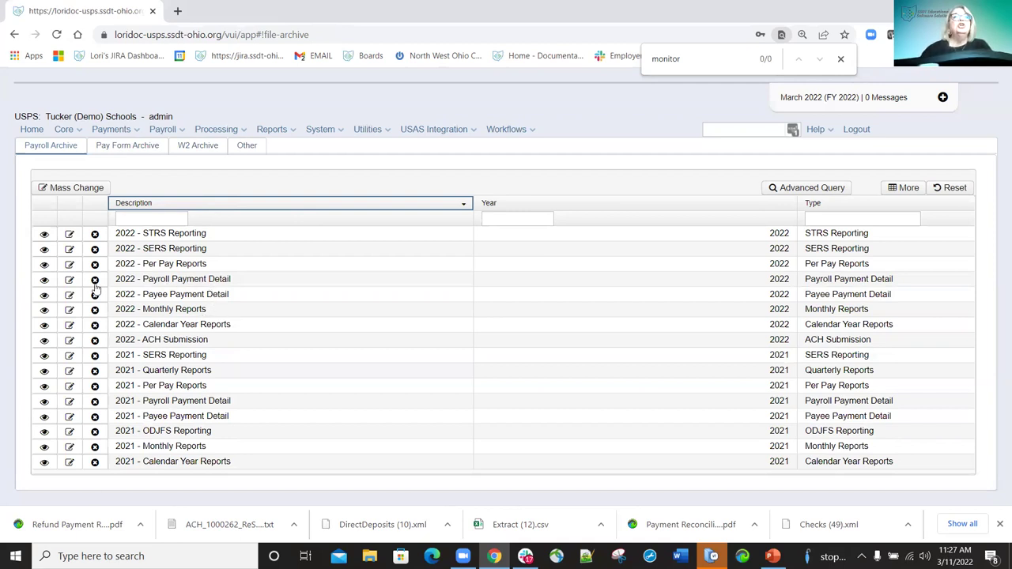
{"action": "left_click", "coordinate": [70, 280]}
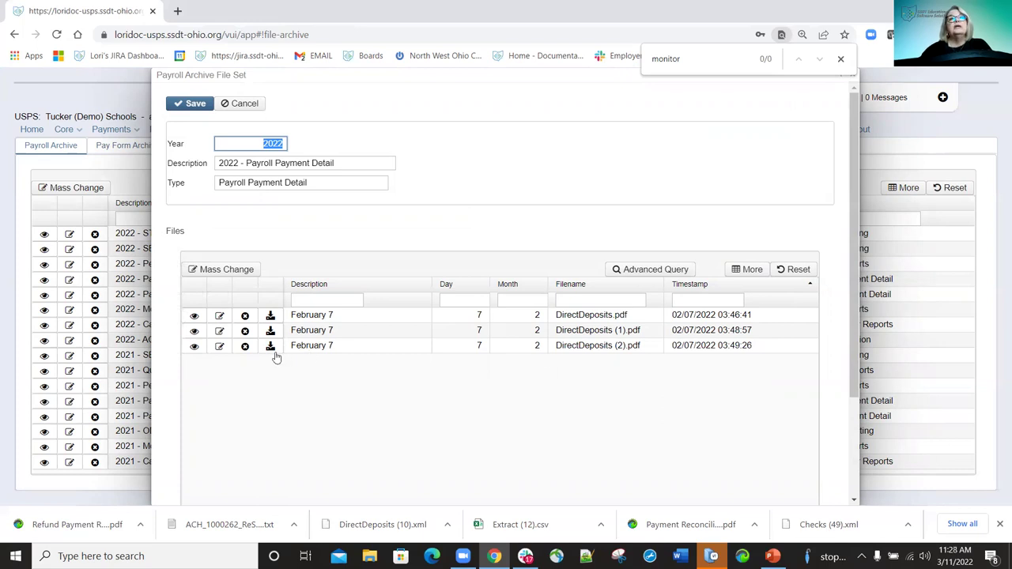
Download and view the third February 7 DirectDeposits PDF, then close it and the file set.
{"action": "left_click", "coordinate": [272, 349]}
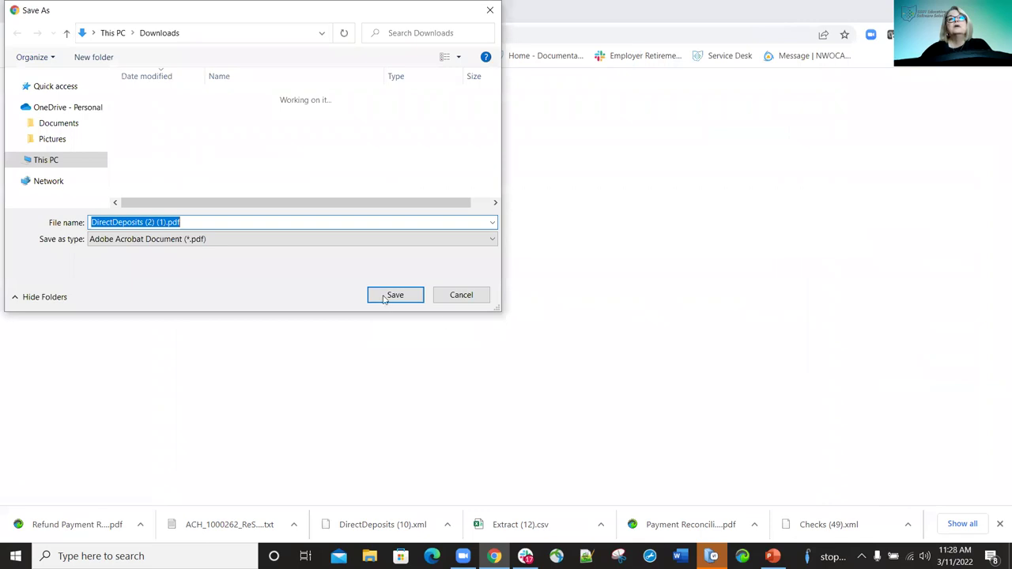
{"action": "key", "text": "Return"}
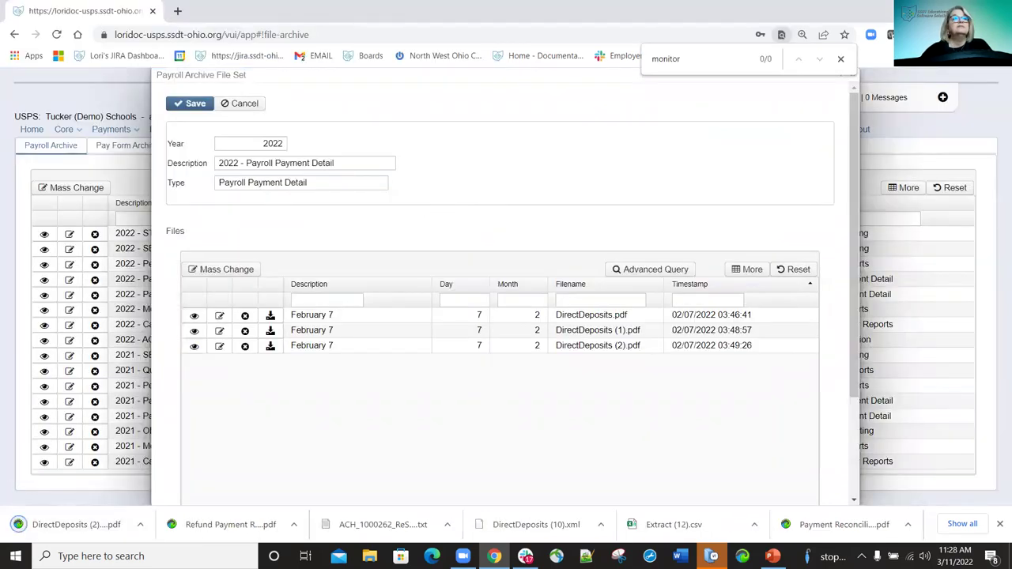
{"action": "left_click", "coordinate": [82, 525]}
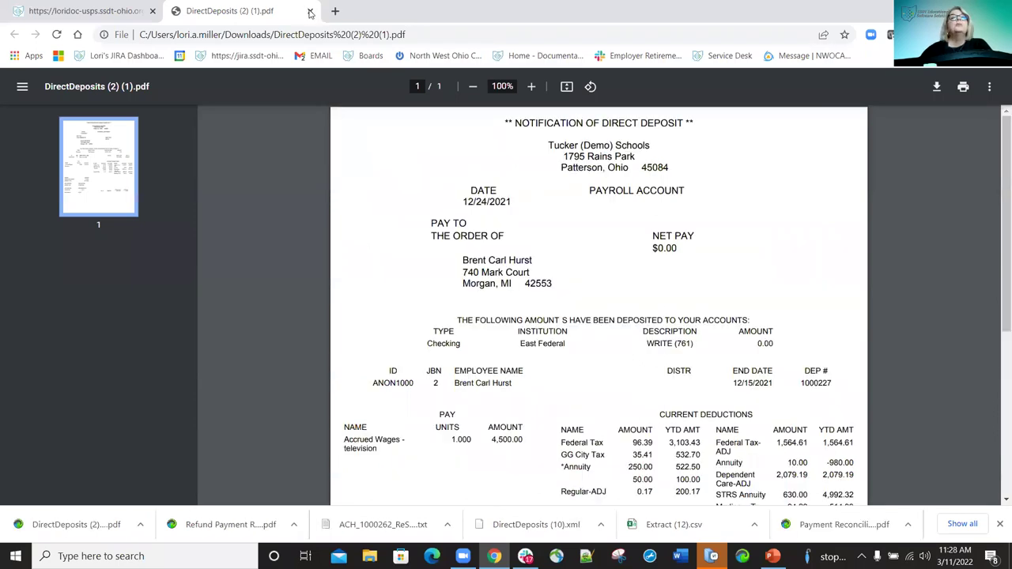
{"action": "key", "text": "ctrl+w"}
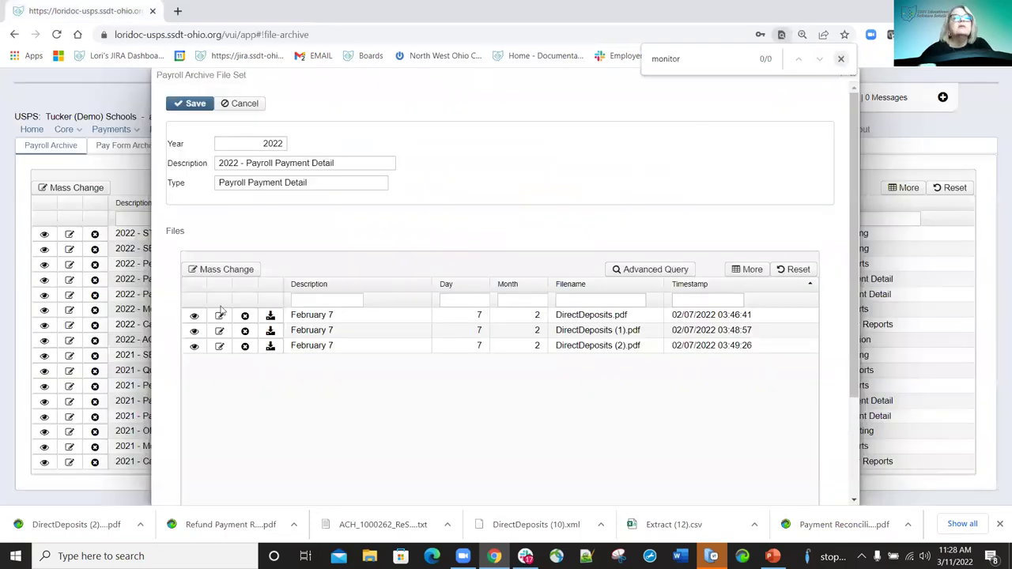
{"action": "key", "text": "Escape"}
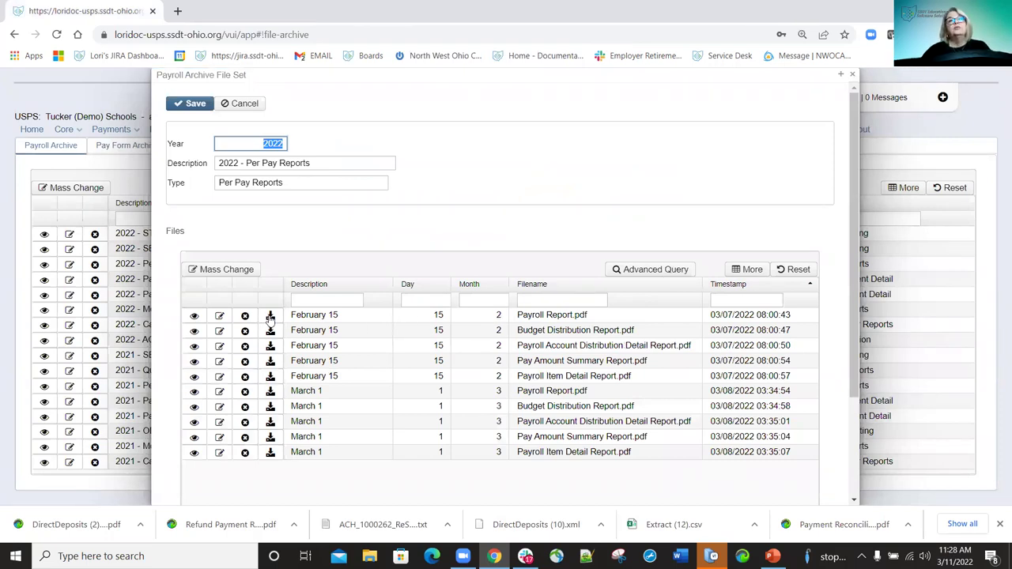
Download and preview the first Payroll Report PDF, then close the Per Pay Reports file set.
{"action": "left_click", "coordinate": [270, 317]}
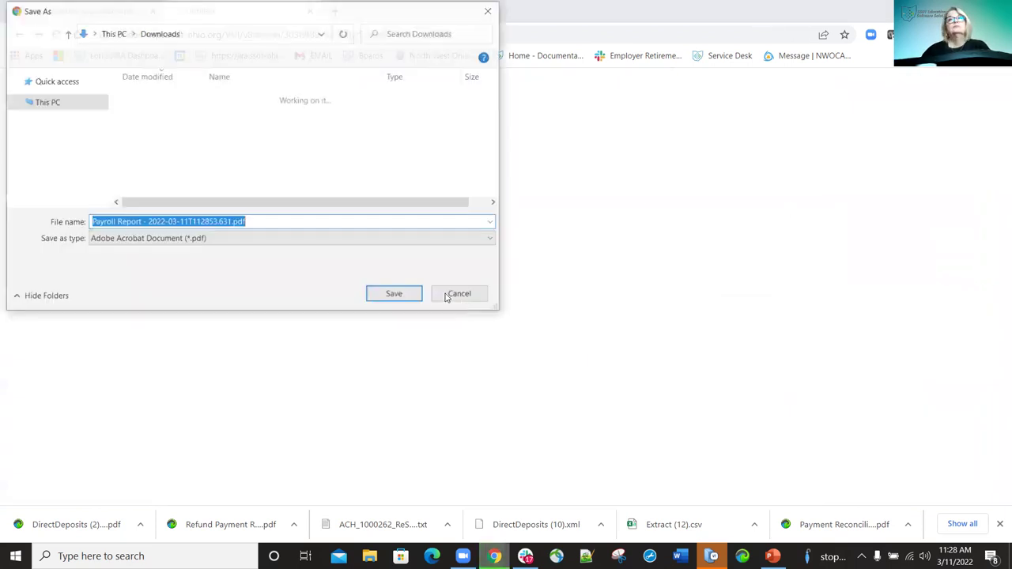
{"action": "key", "text": "Escape"}
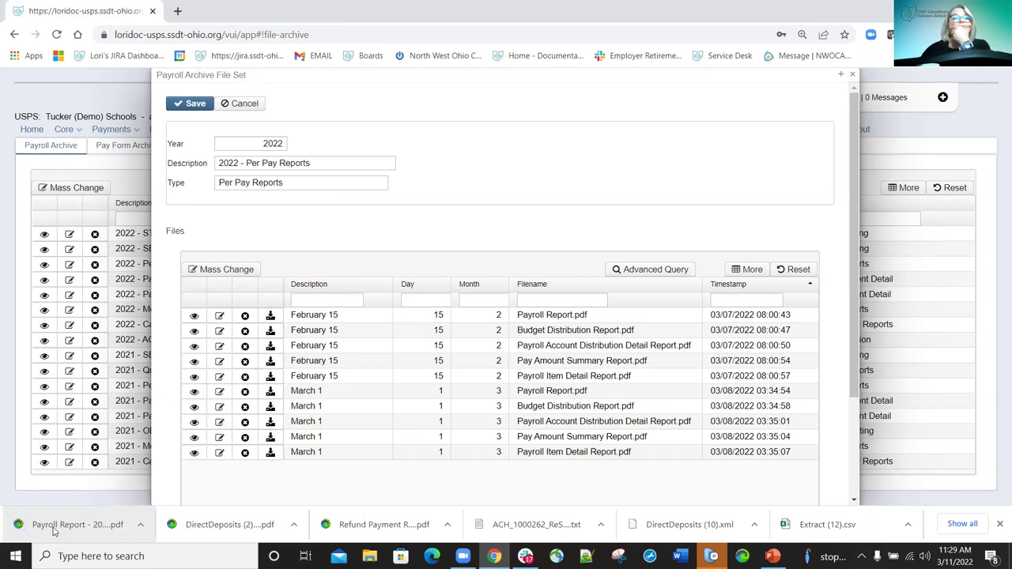
{"action": "left_click", "coordinate": [55, 529]}
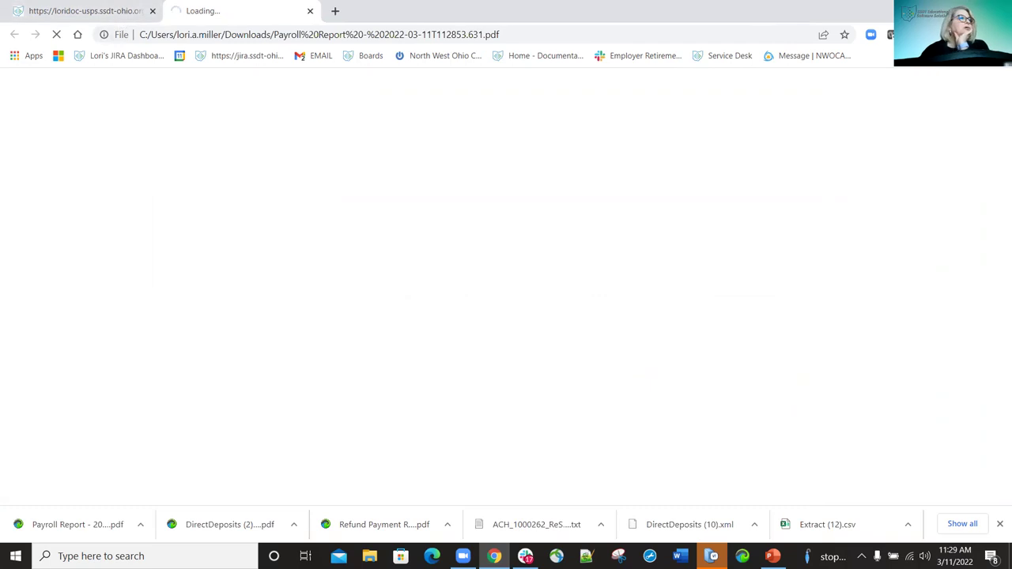
{"action": "scroll", "coordinate": [679, 221], "scroll_direction": "down", "scroll_amount": 5}
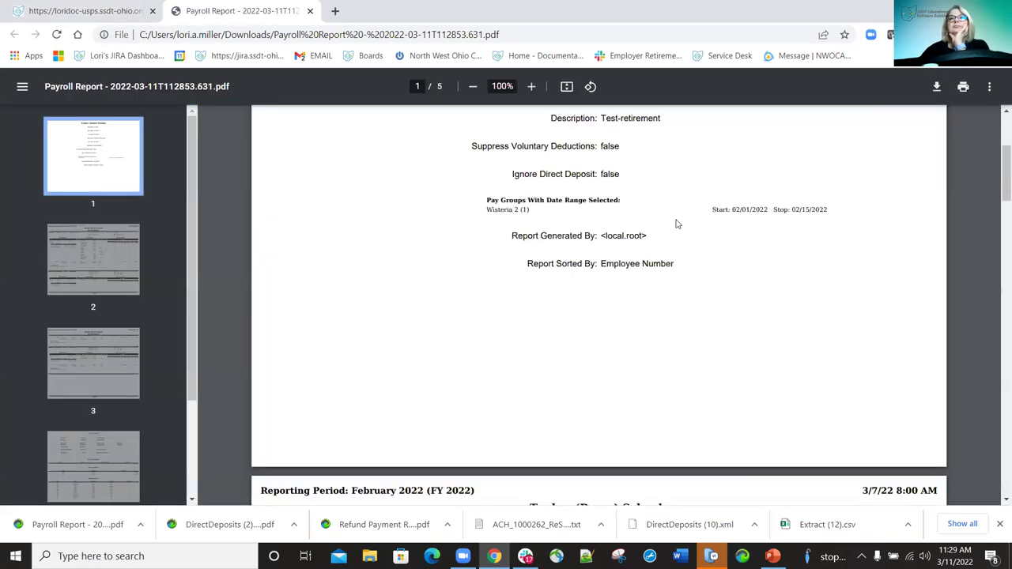
{"action": "left_click", "coordinate": [311, 11]}
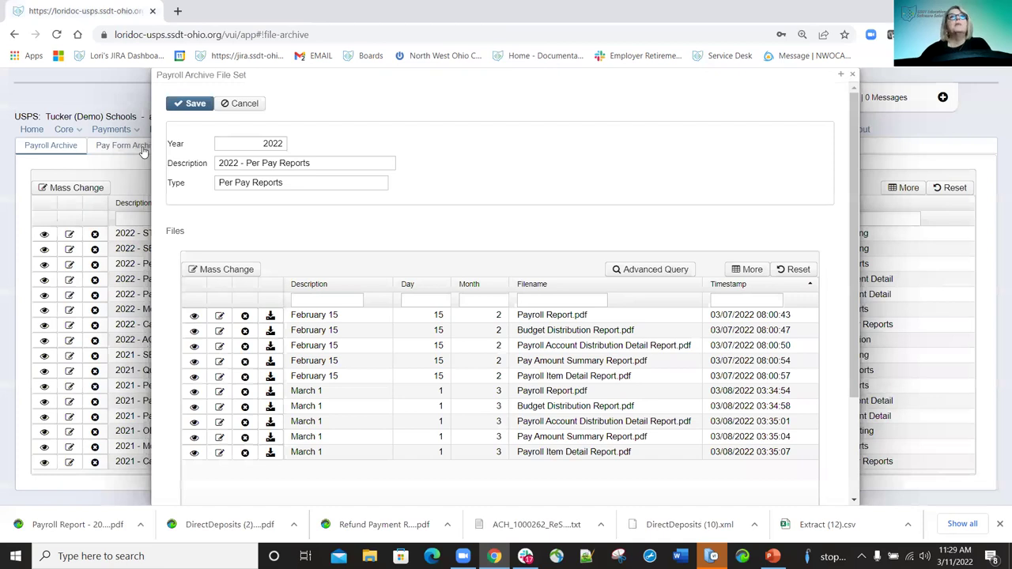
{"action": "key", "text": "Escape"}
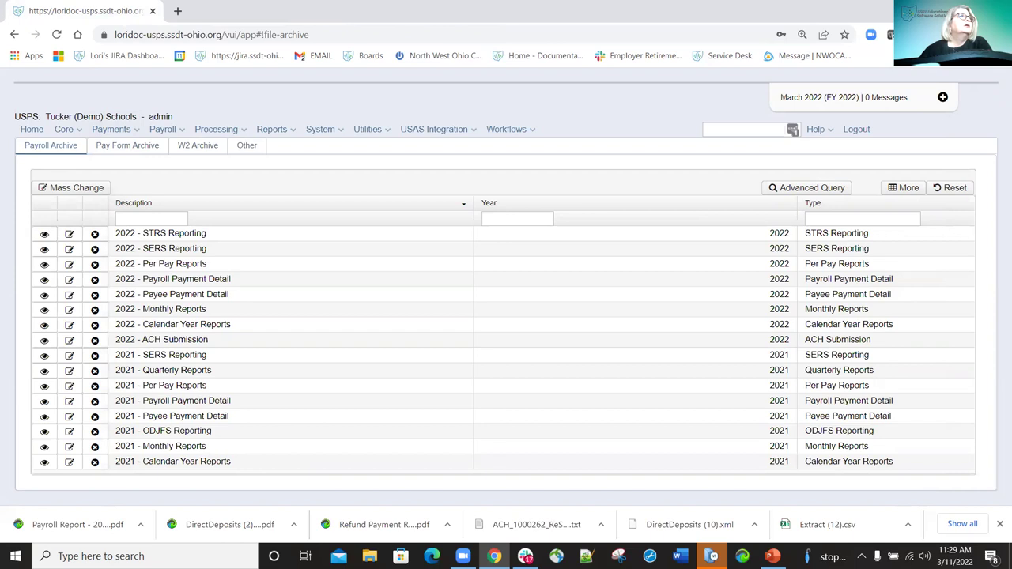
Check the empty Pay Form Archive, then view the W2 Archive with no file sets.
{"action": "left_click", "coordinate": [136, 151]}
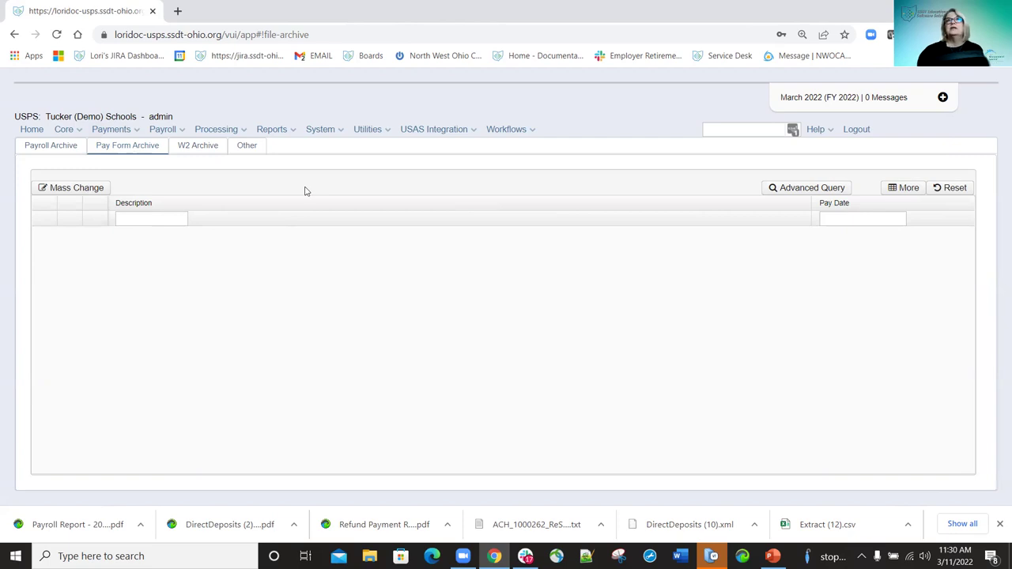
{"action": "left_click", "coordinate": [205, 148]}
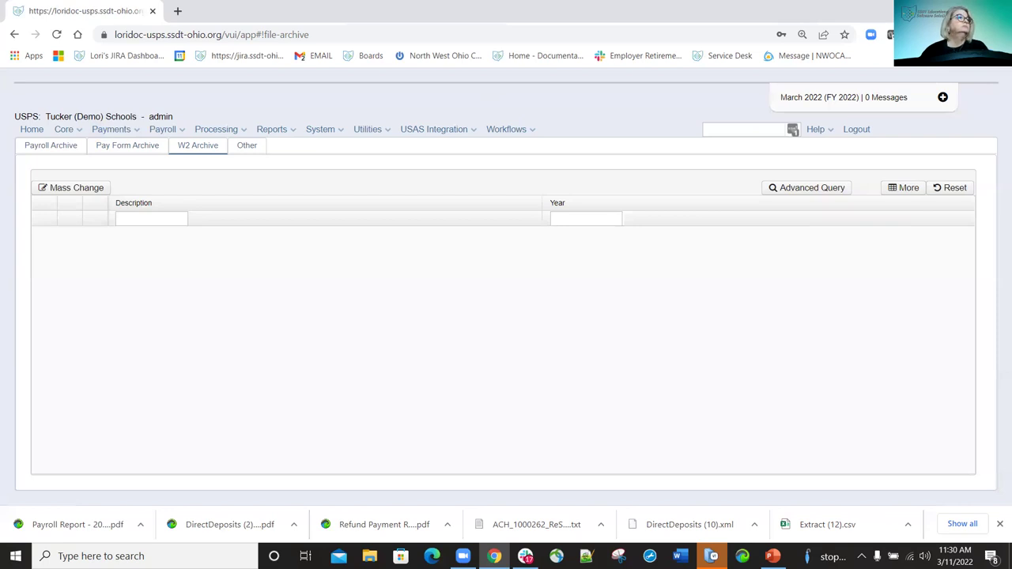
In the Other archive, open the last file set and add the ACH Submission Report file to it.
{"action": "left_click", "coordinate": [247, 148]}
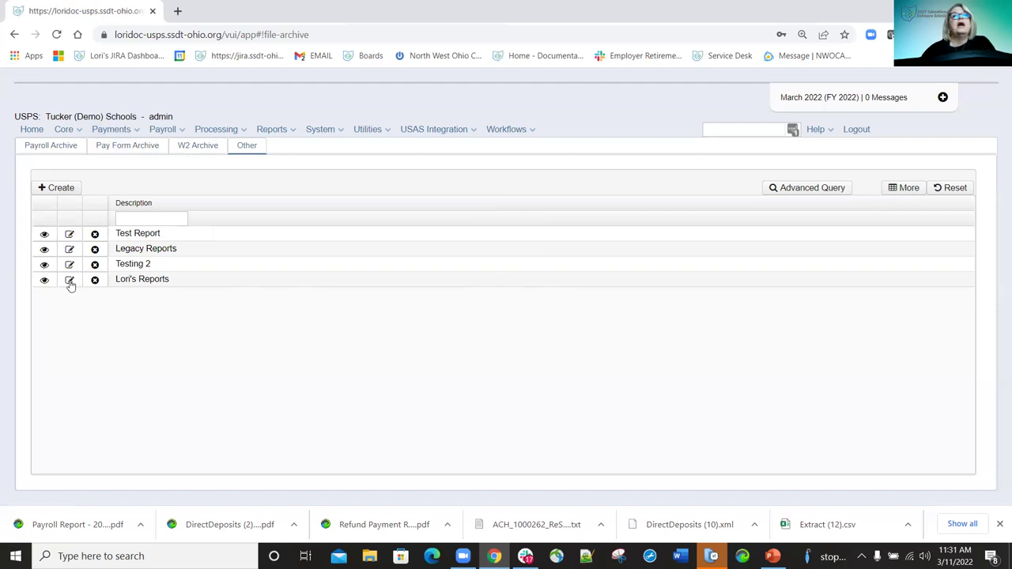
{"action": "left_click", "coordinate": [69, 280]}
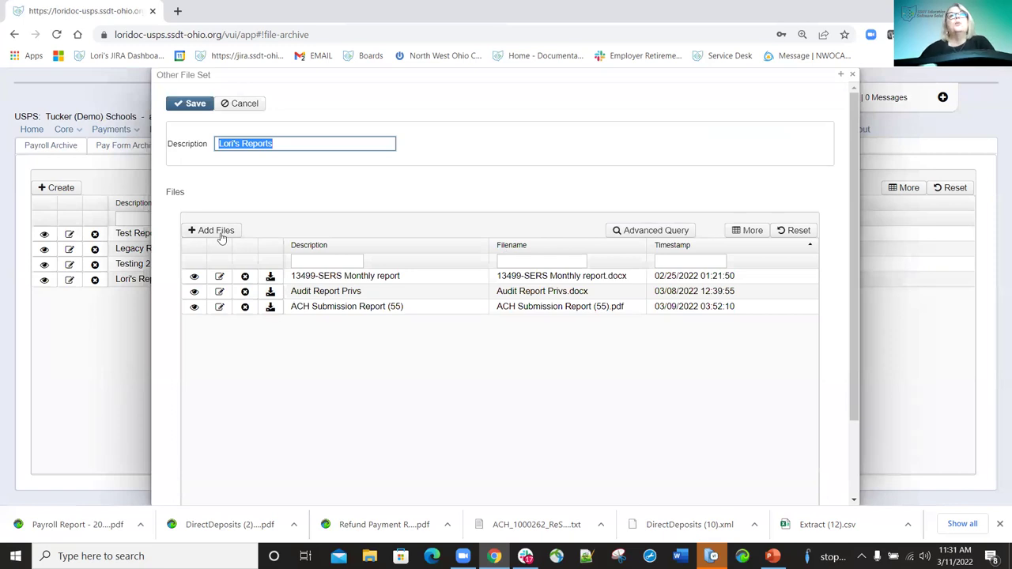
{"action": "left_click", "coordinate": [222, 235]}
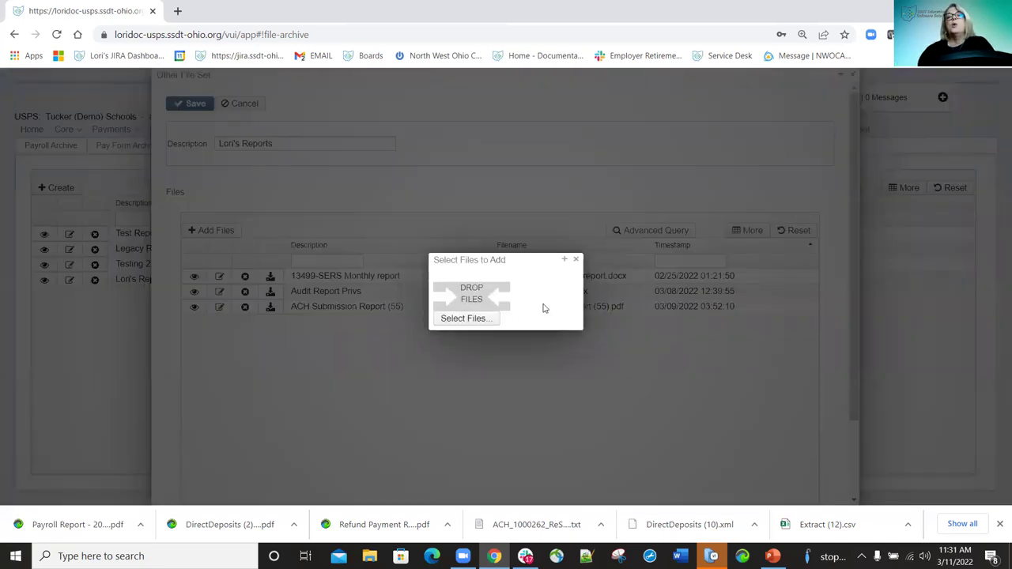
{"action": "left_click", "coordinate": [462, 318]}
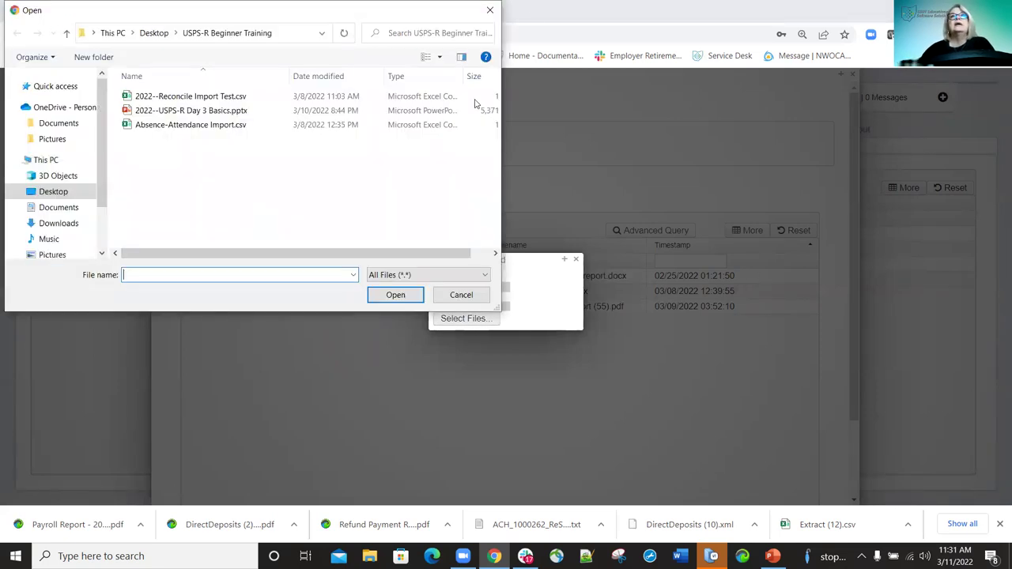
{"action": "left_click", "coordinate": [491, 11]}
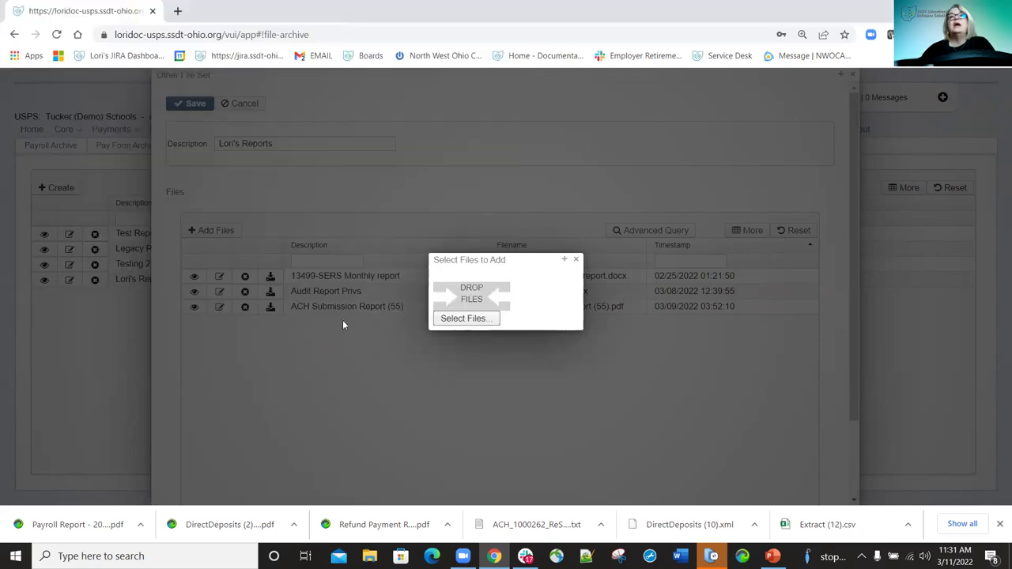
{"action": "left_click", "coordinate": [578, 260]}
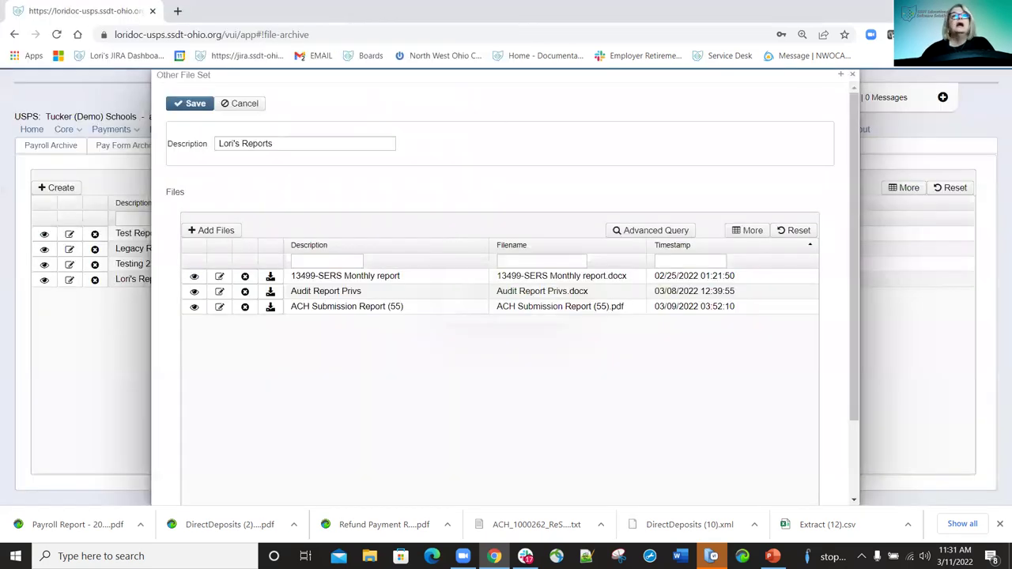
Create and save a new Other file set with the description 'Test Folder'.
{"action": "left_click", "coordinate": [69, 190]}
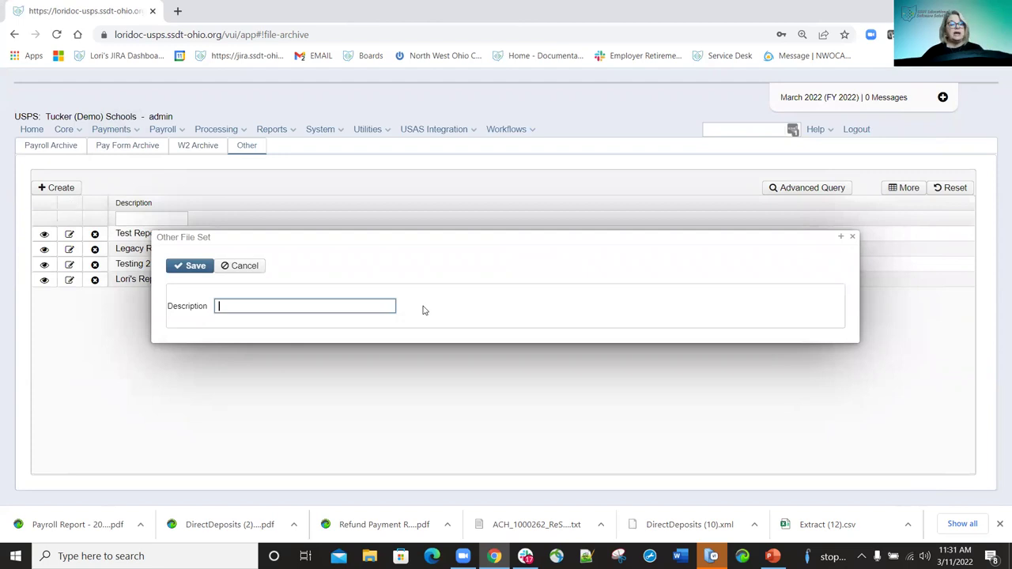
{"action": "type", "text": "T"}
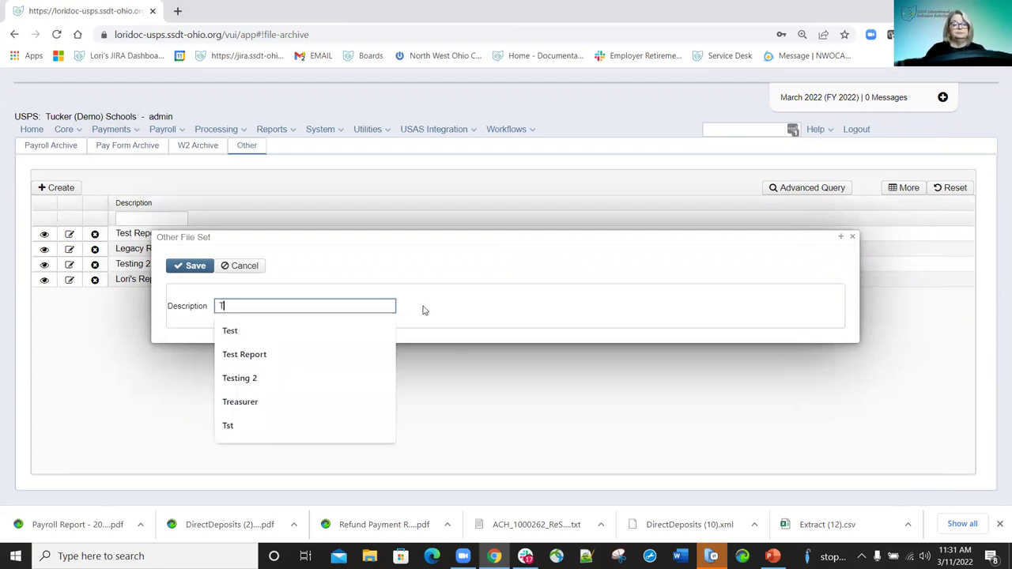
{"action": "type", "text": "est Folder"}
{"action": "key", "text": "BackSpace"}
{"action": "key", "text": "BackSpace"}
{"action": "key", "text": "BackSpace"}
{"action": "key", "text": "BackSpace"}
{"action": "key", "text": "BackSpace"}
{"action": "key", "text": "BackSpace"}
{"action": "type", "text": "o"}
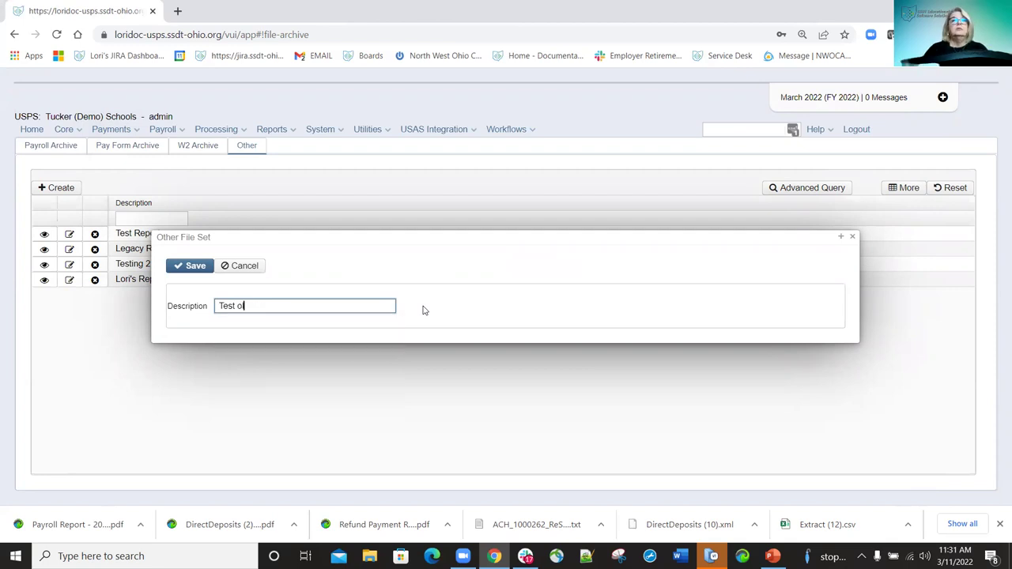
{"action": "key", "text": "BackSpace"}
{"action": "type", "text": "FOlde"}
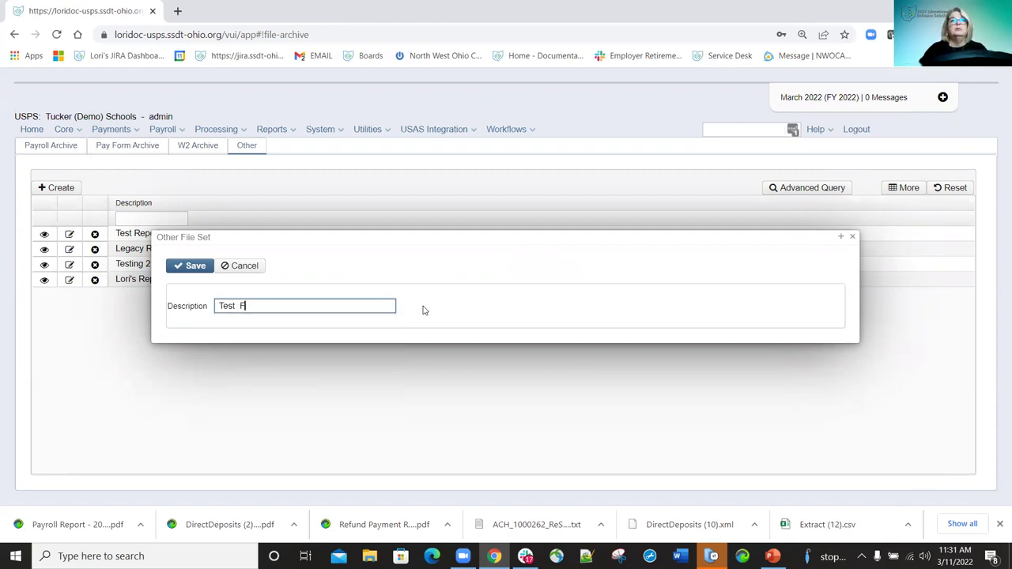
{"action": "key", "text": "BackSpace"}
{"action": "key", "text": "BackSpace"}
{"action": "key", "text": "BackSpace"}
{"action": "key", "text": "BackSpace"}
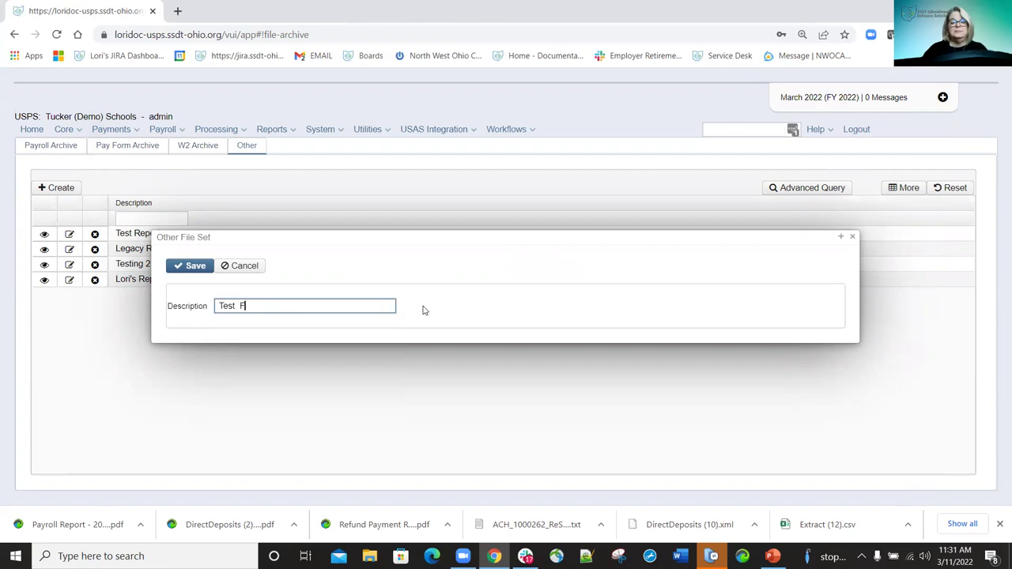
{"action": "type", "text": "older"}
{"action": "left_click", "coordinate": [194, 266]}
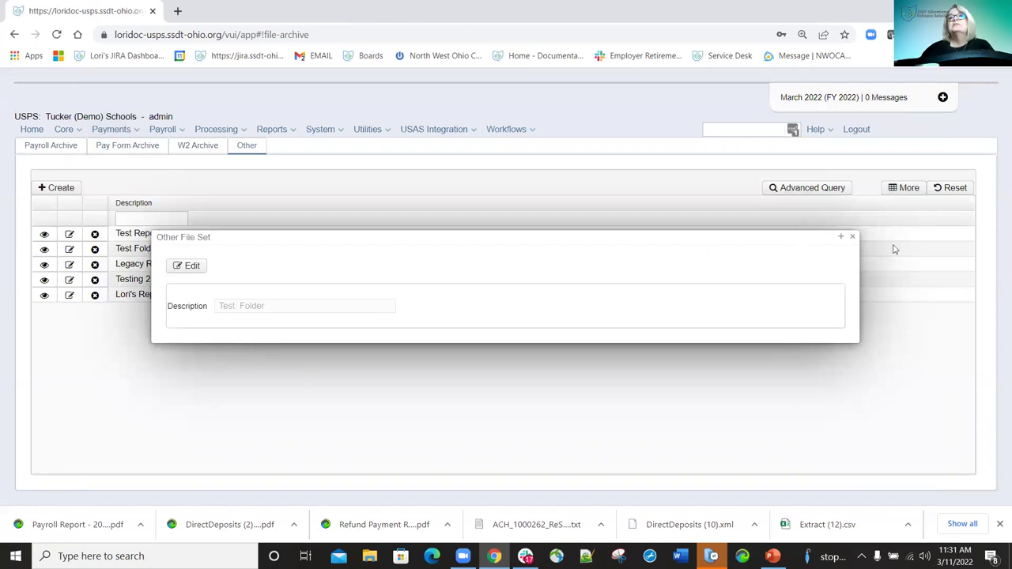
{"action": "left_click", "coordinate": [853, 237]}
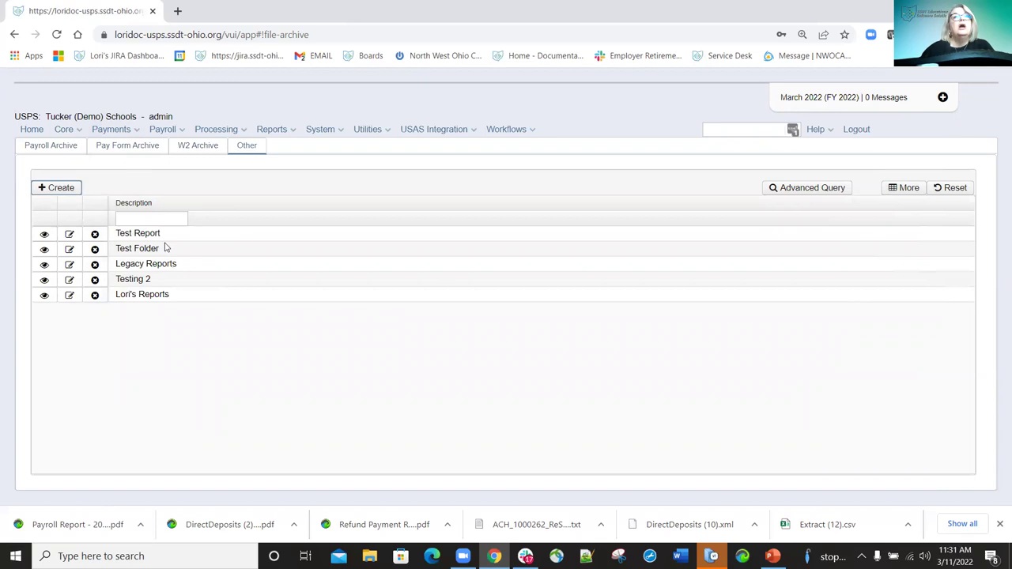
Add the 2022--Reconcile Import Test file to the Test Folder file set and save it.
{"action": "left_click", "coordinate": [69, 249]}
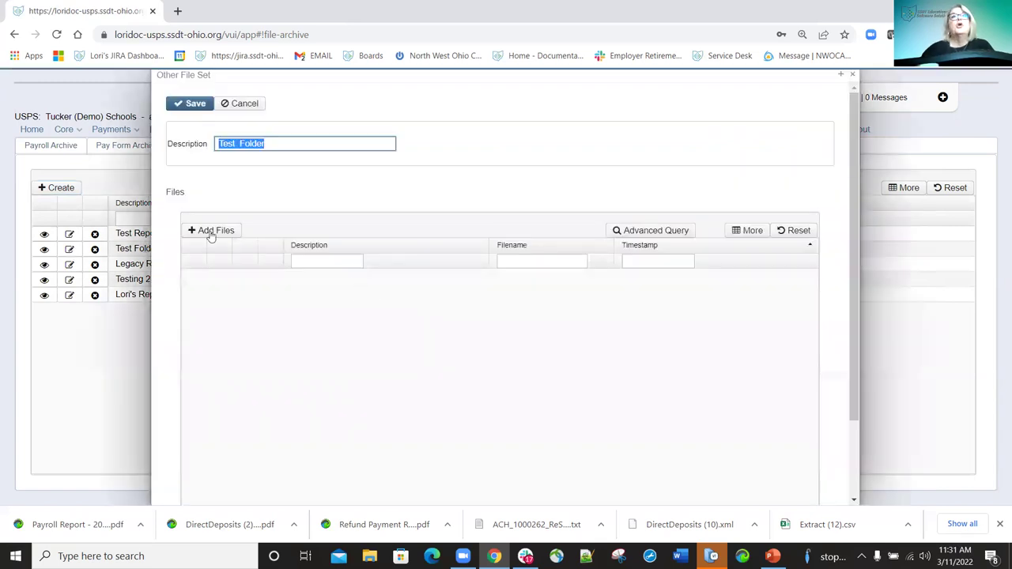
{"action": "left_click", "coordinate": [213, 234]}
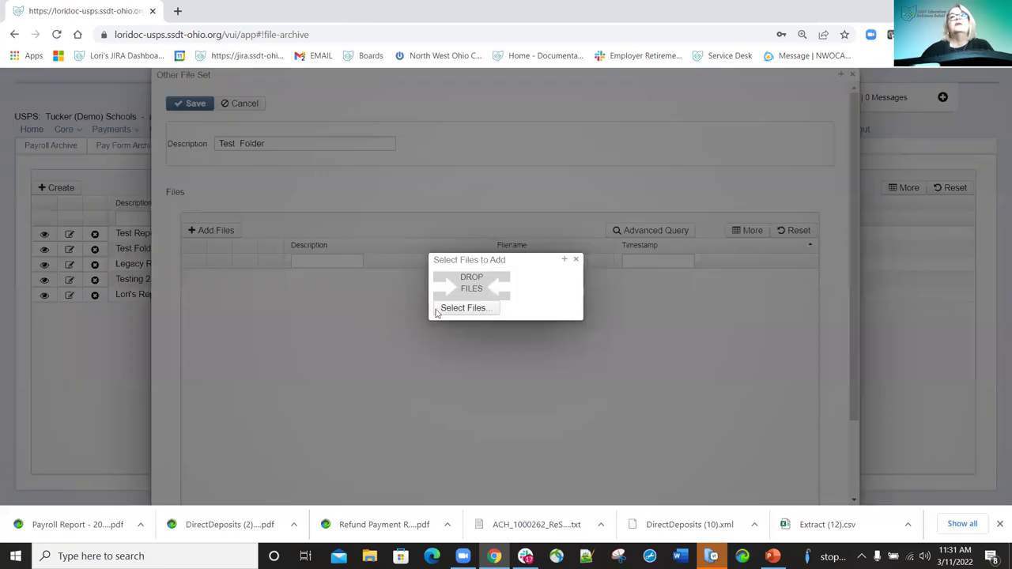
{"action": "left_click", "coordinate": [471, 312]}
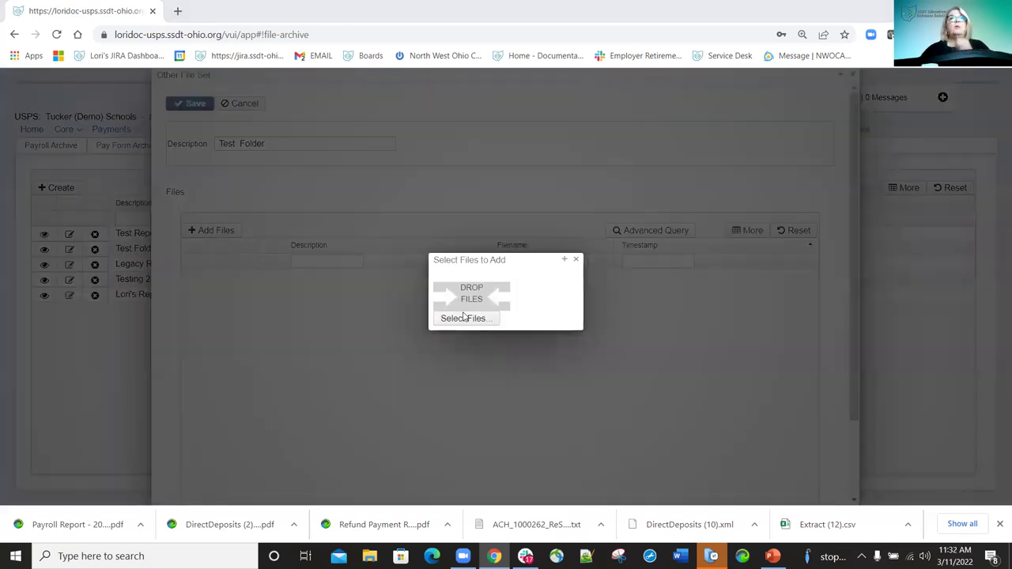
{"action": "double_click", "coordinate": [222, 101]}
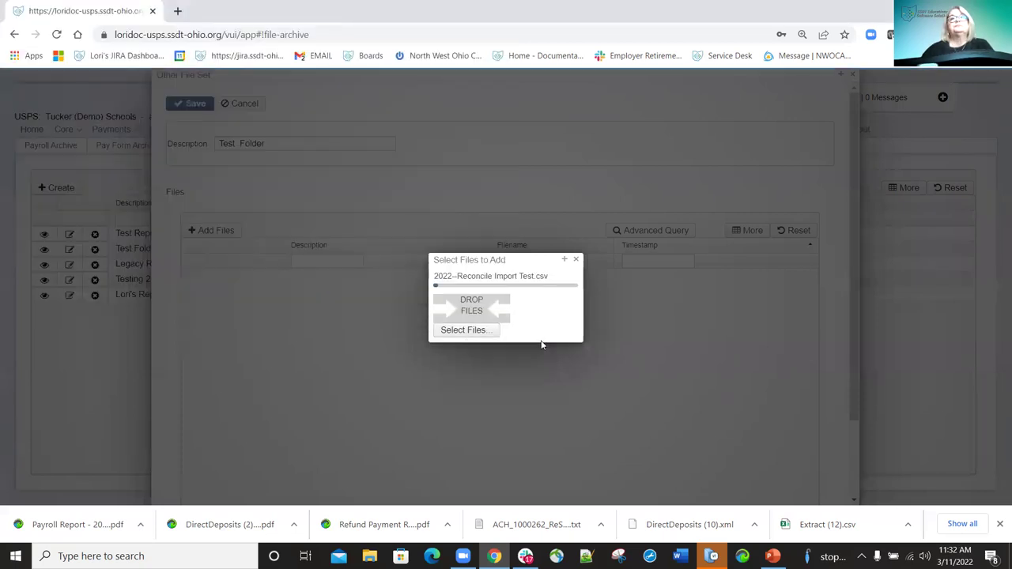
{"action": "left_click", "coordinate": [576, 260]}
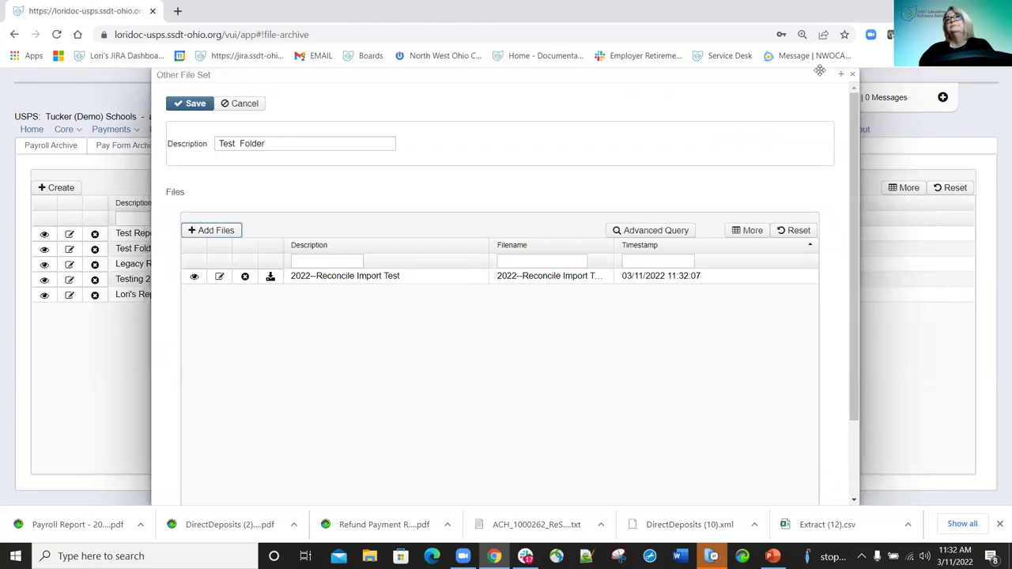
{"action": "left_click", "coordinate": [850, 75]}
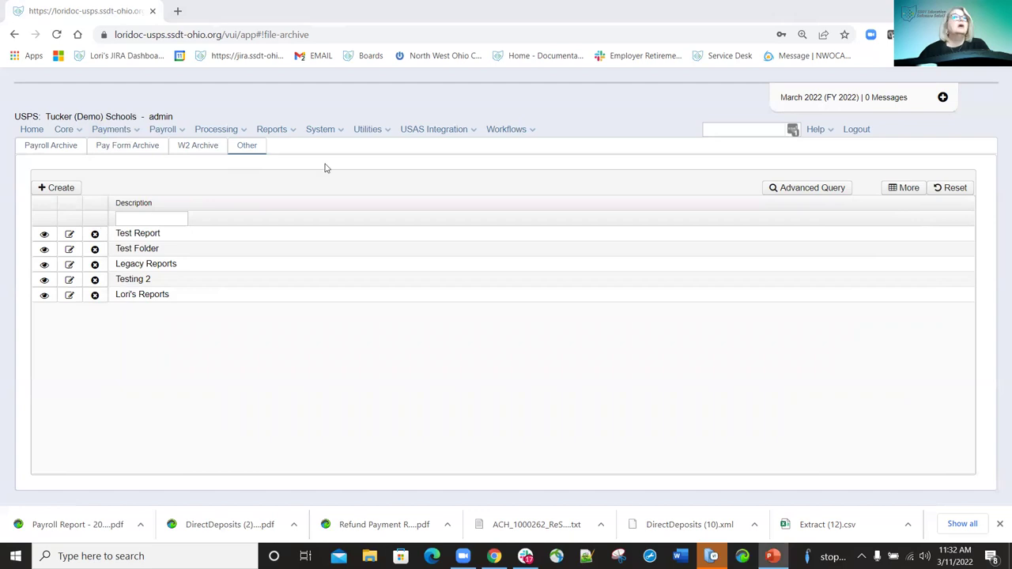
Go to Utilities > File Import and keep Payment Notifications as the single zip import type.
{"action": "left_click", "coordinate": [385, 131]}
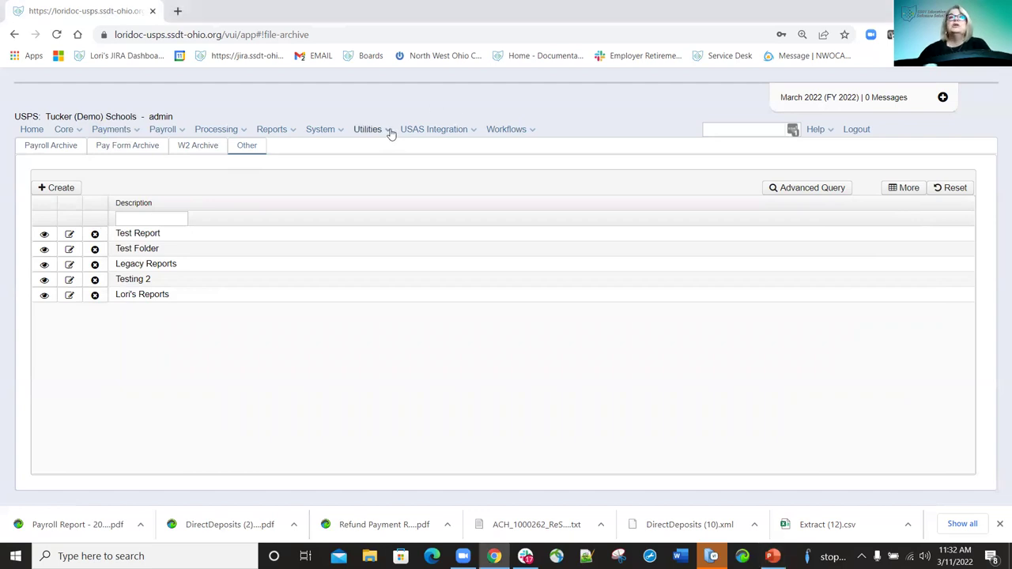
{"action": "left_click", "coordinate": [388, 213]}
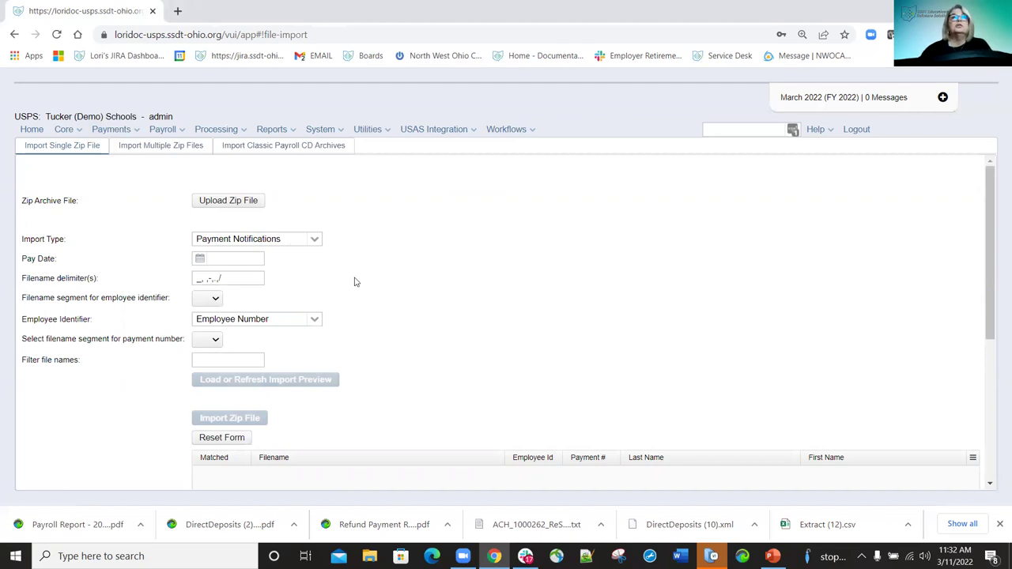
{"action": "left_click", "coordinate": [315, 242]}
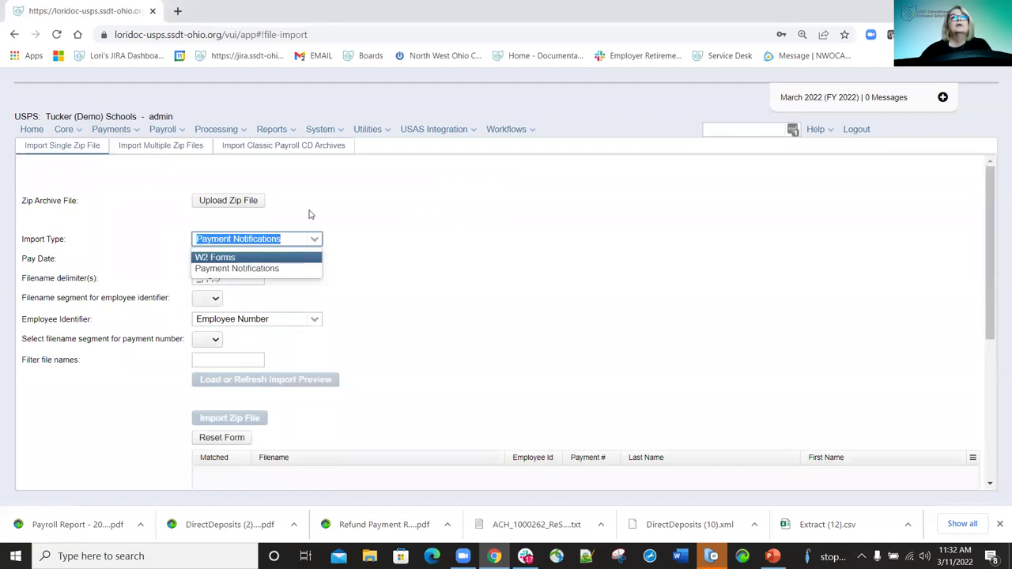
{"action": "left_click", "coordinate": [265, 214]}
{"action": "scroll", "coordinate": [313, 270], "scroll_direction": "down", "scroll_amount": 3}
{"action": "scroll", "coordinate": [313, 270], "scroll_direction": "up", "scroll_amount": 3}
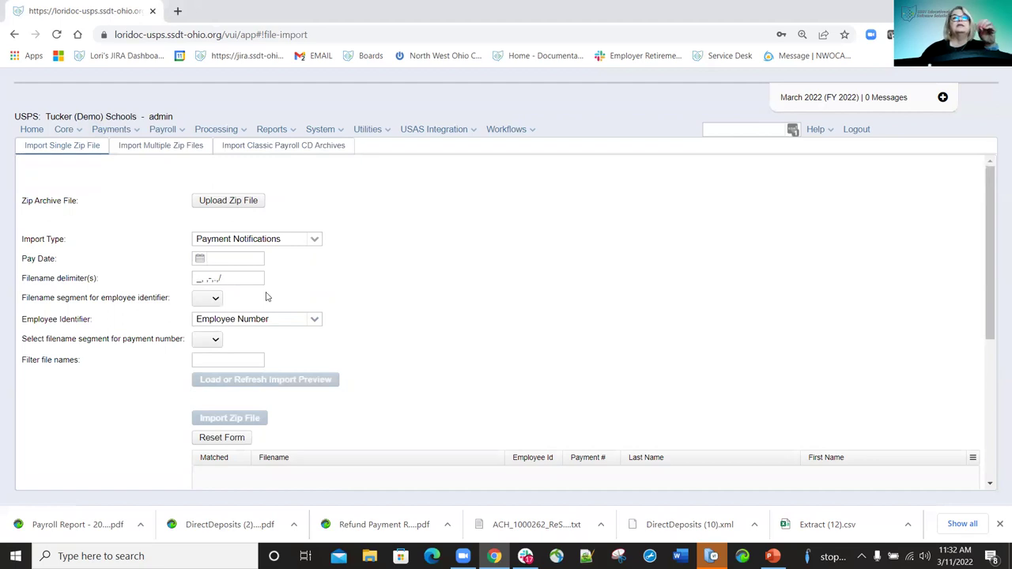
Review import types for multiple zip files, then move to Import Classic Payroll CD Archives.
{"action": "left_click", "coordinate": [173, 147]}
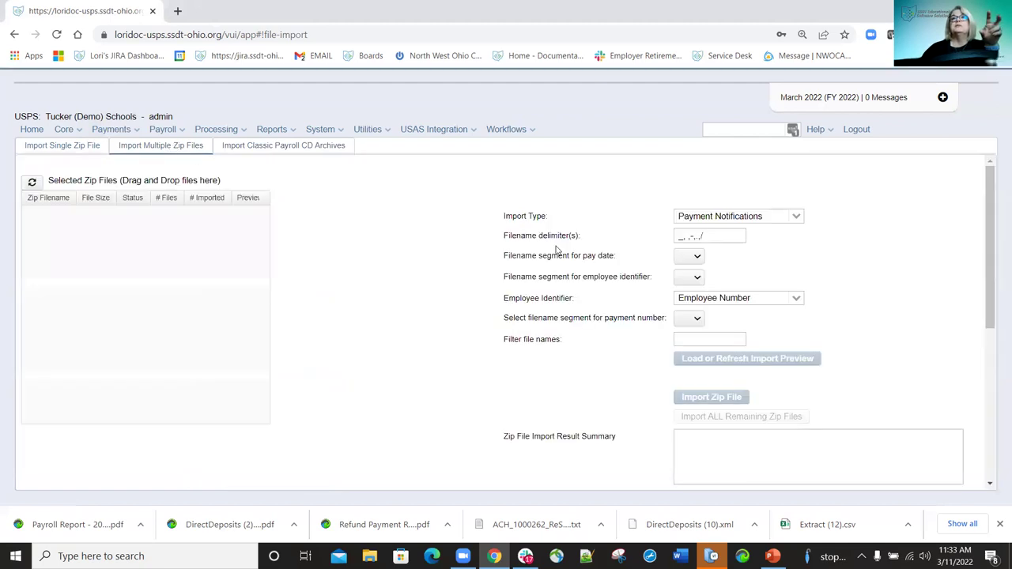
{"action": "left_click", "coordinate": [796, 218]}
{"action": "left_click", "coordinate": [796, 218]}
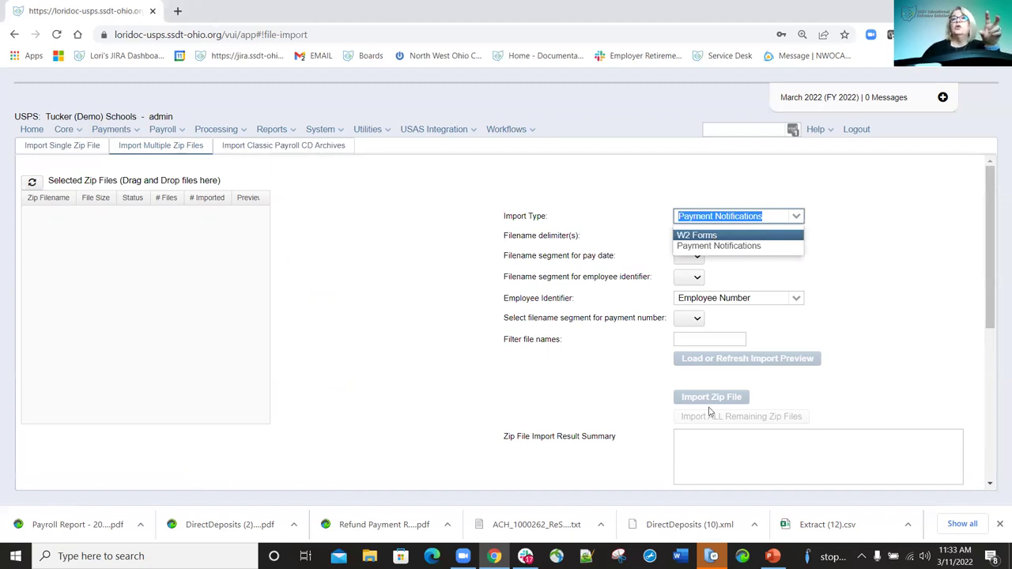
{"action": "left_click", "coordinate": [368, 243]}
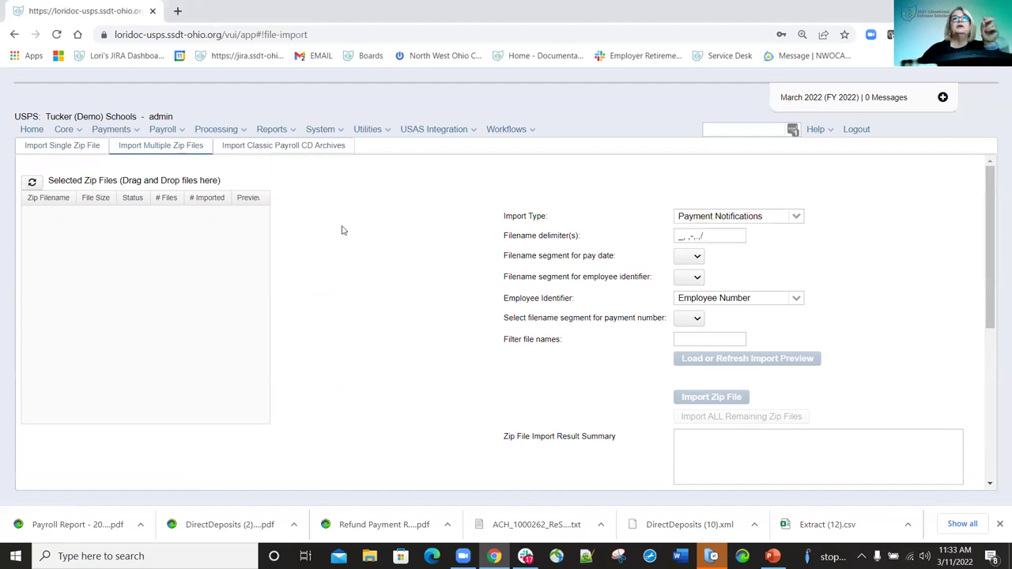
{"action": "left_click", "coordinate": [255, 151]}
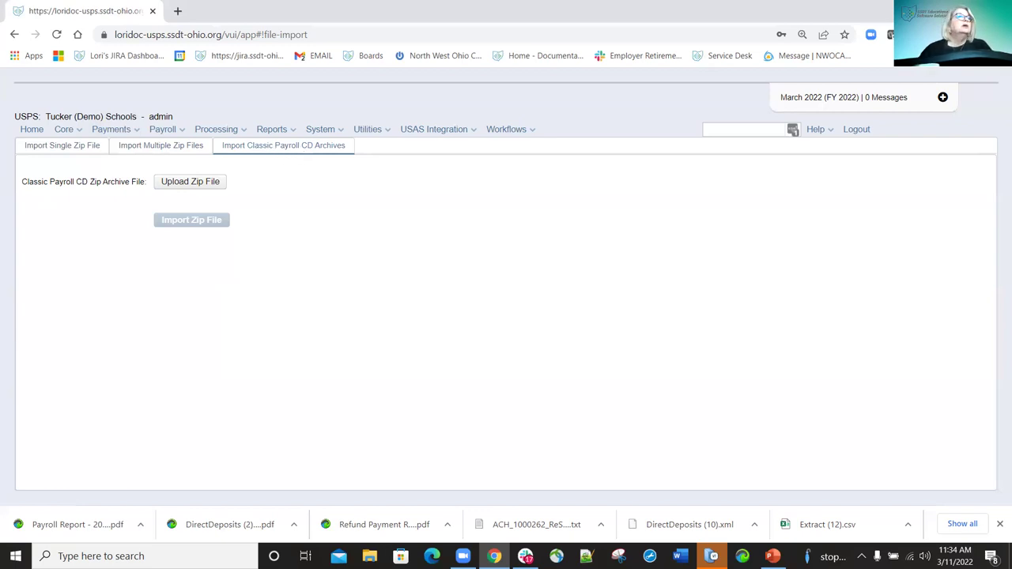
Return to the browser and go to Utilities > Job Scheduler.
{"action": "key", "text": "alt+Tab"}
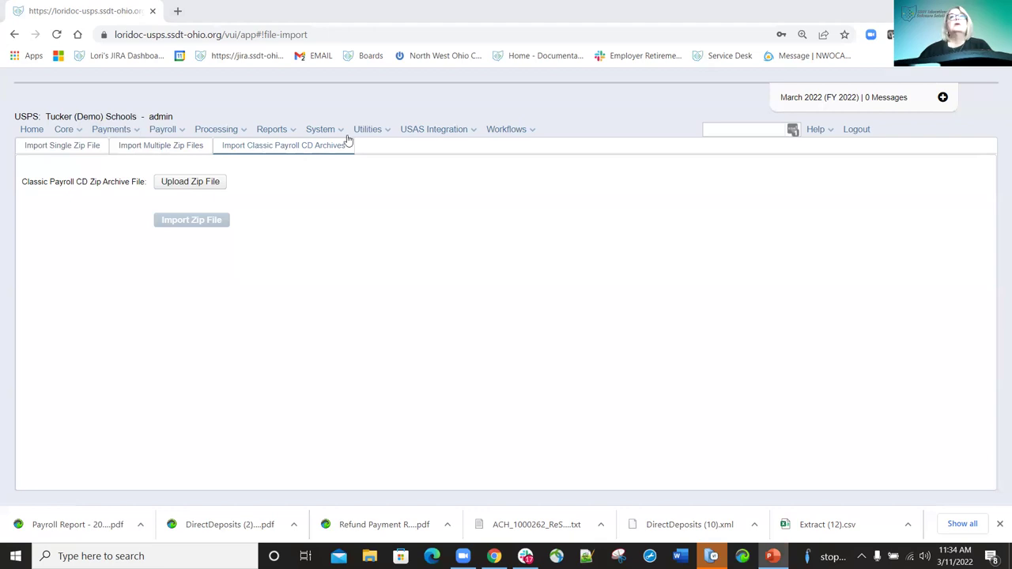
{"action": "left_click", "coordinate": [386, 132]}
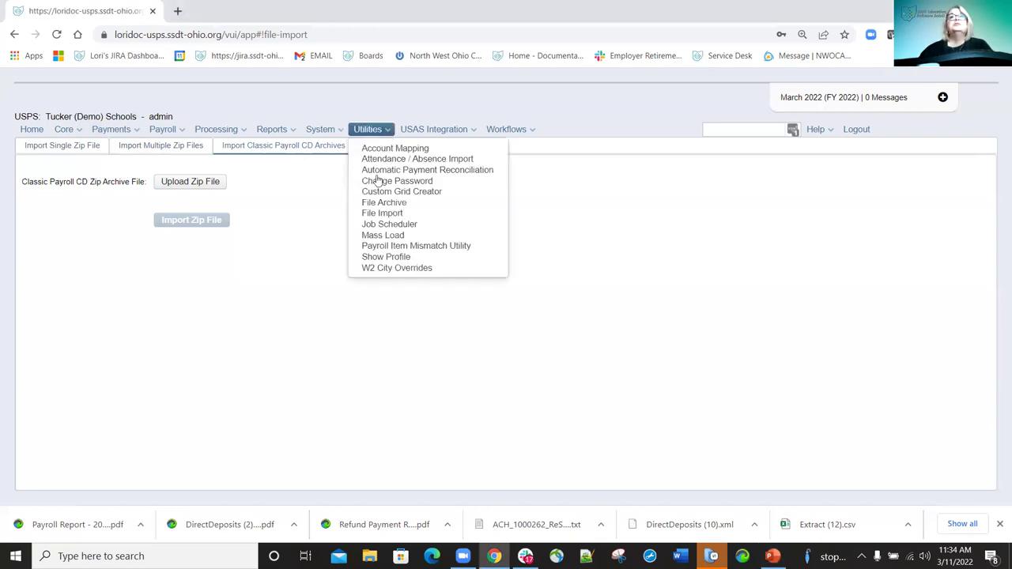
{"action": "left_click", "coordinate": [387, 225]}
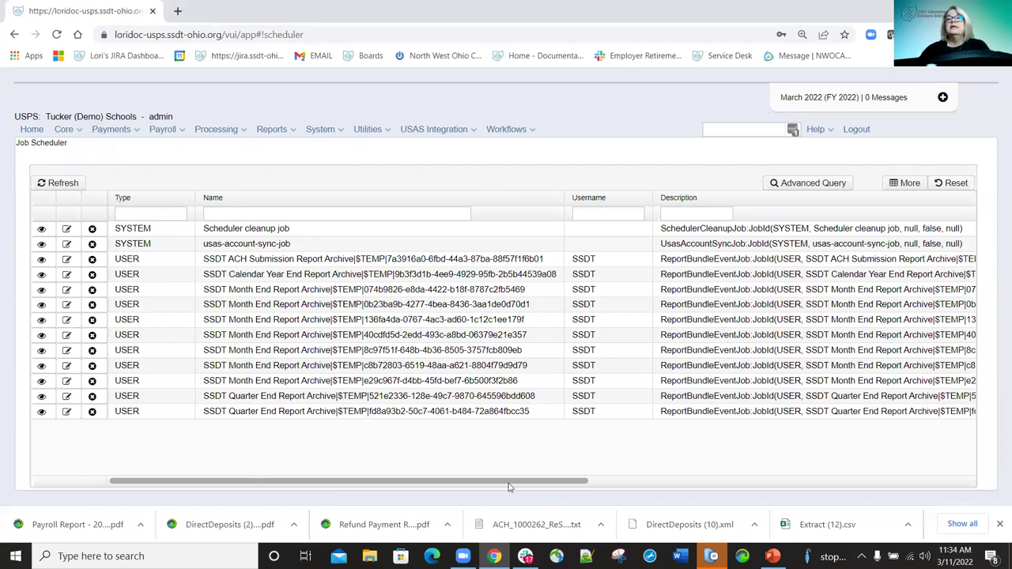
Delete the Quarter End Report Archive job, then open the Month End Report Archive job's details.
{"action": "scroll", "coordinate": [506, 484], "scroll_direction": "right", "scroll_amount": 5}
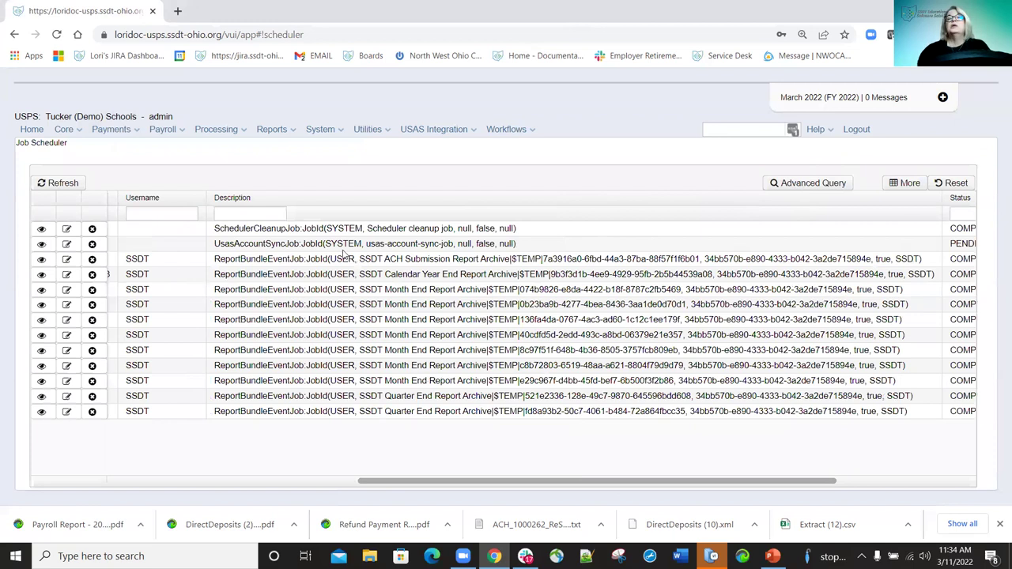
{"action": "scroll", "coordinate": [442, 253], "scroll_direction": "right", "scroll_amount": 3}
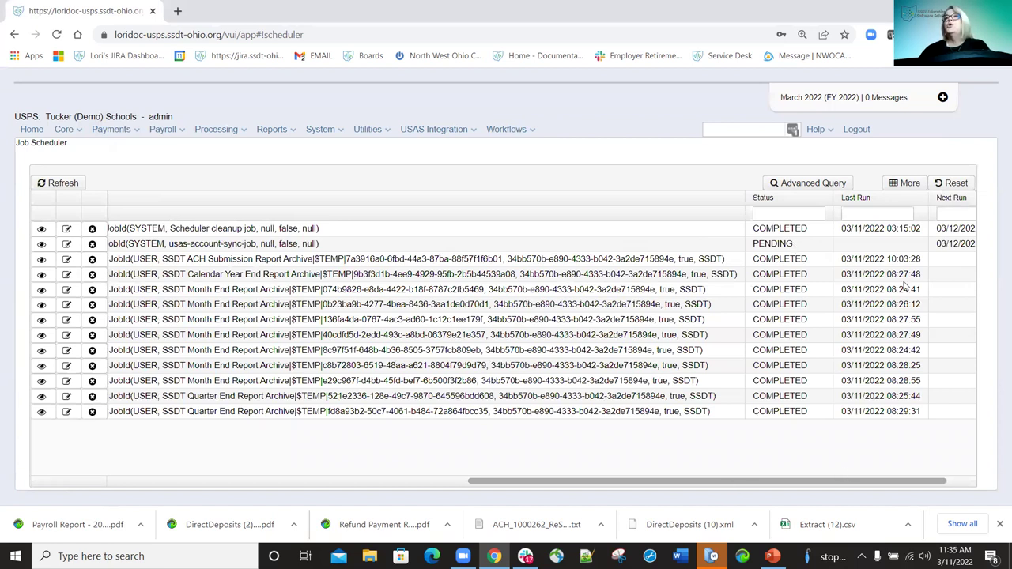
{"action": "scroll", "coordinate": [891, 254], "scroll_direction": "right", "scroll_amount": 1}
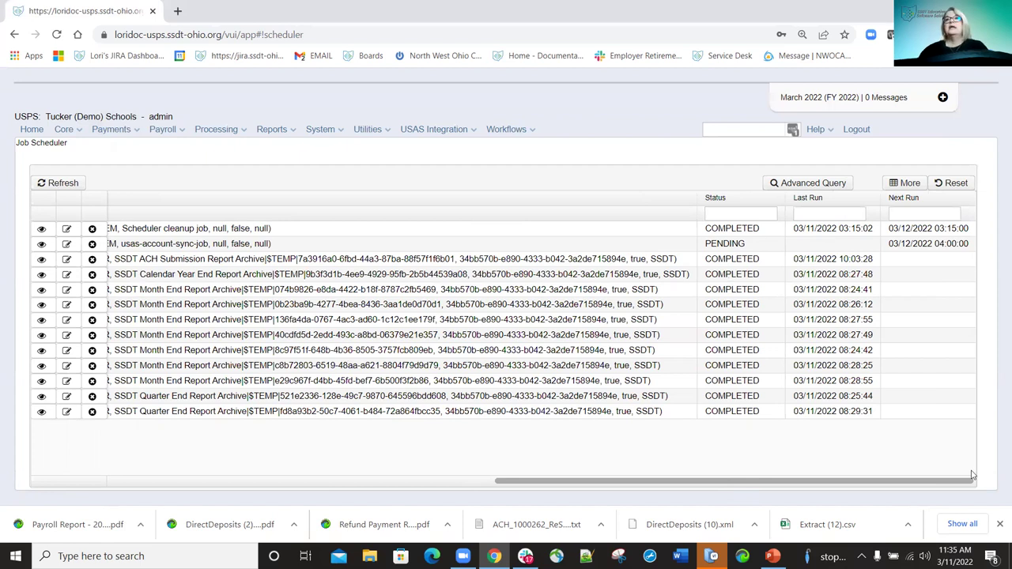
{"action": "left_click_drag", "start_coordinate": [828, 479], "coordinate": [543, 480]}
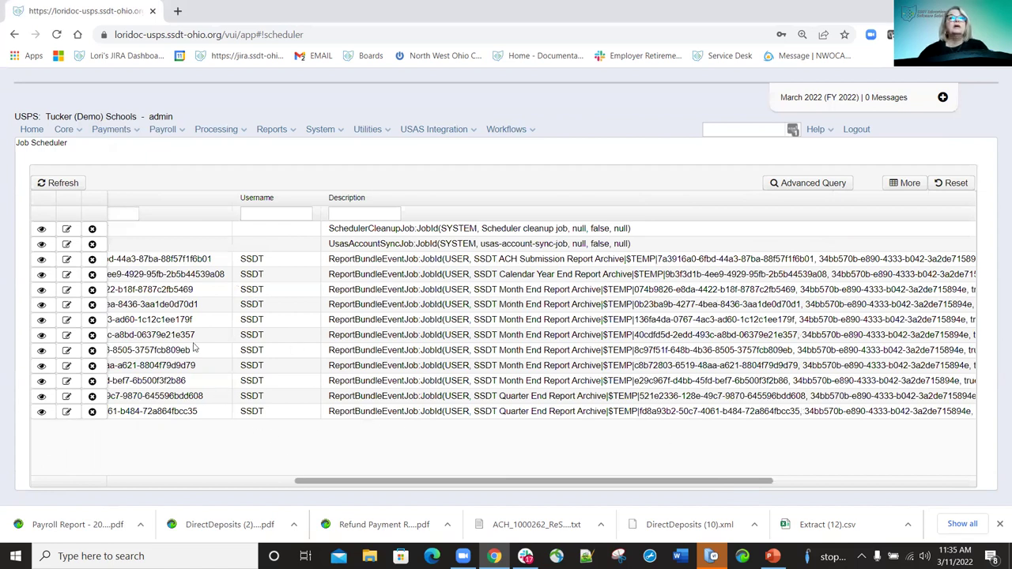
{"action": "scroll", "coordinate": [92, 413], "scroll_direction": "left", "scroll_amount": 5}
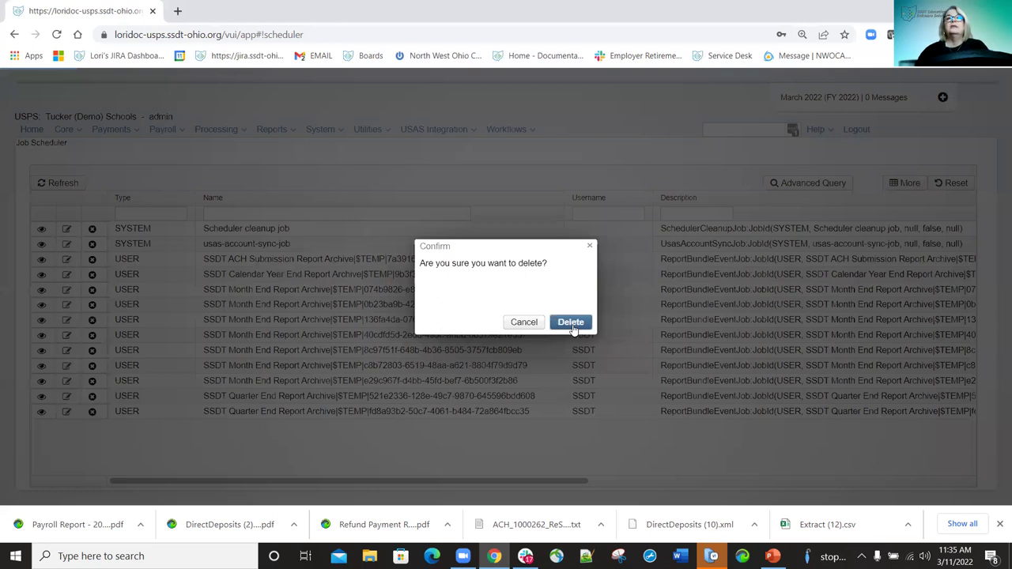
{"action": "left_click", "coordinate": [571, 324]}
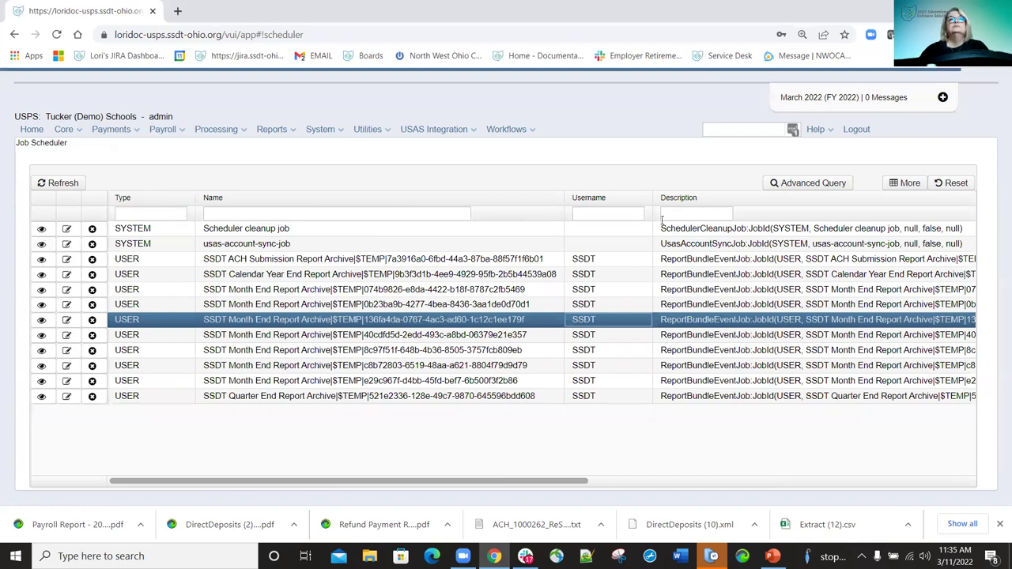
{"action": "left_click", "coordinate": [133, 240]}
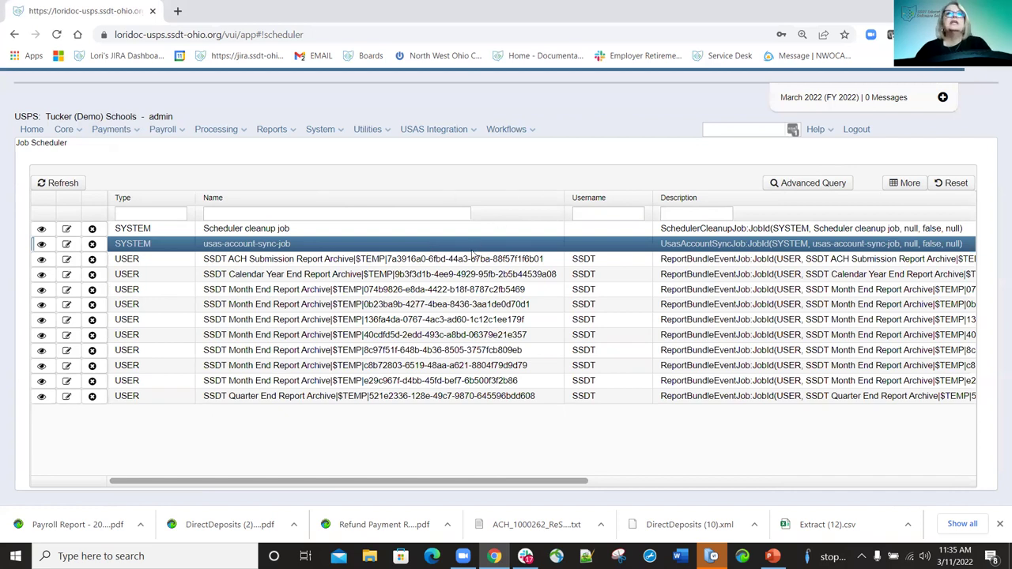
{"action": "left_click", "coordinate": [451, 320]}
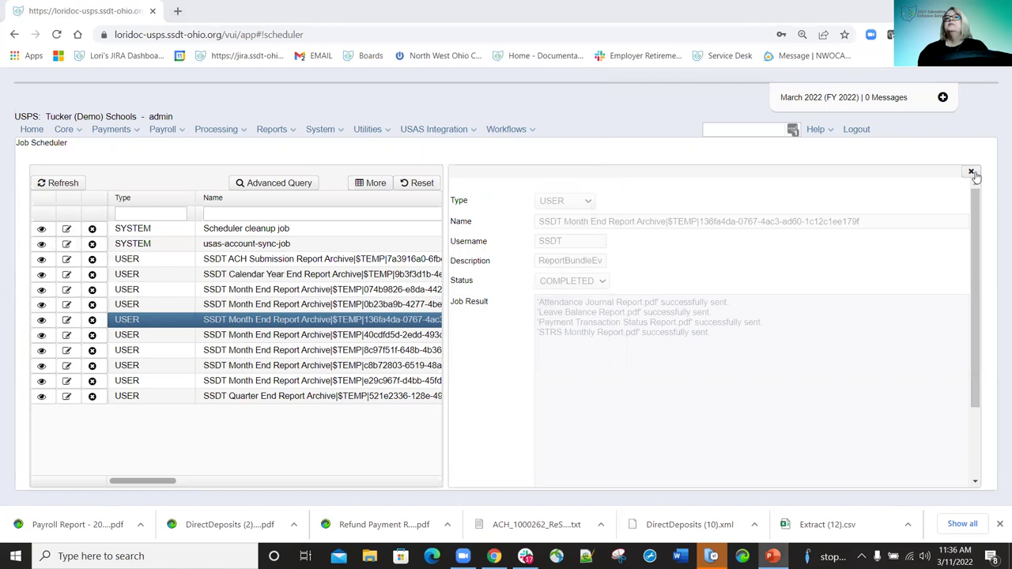
Refocus the browser and close the Month End job details panel.
{"action": "left_click", "coordinate": [450, 151]}
{"action": "key", "text": "Escape"}
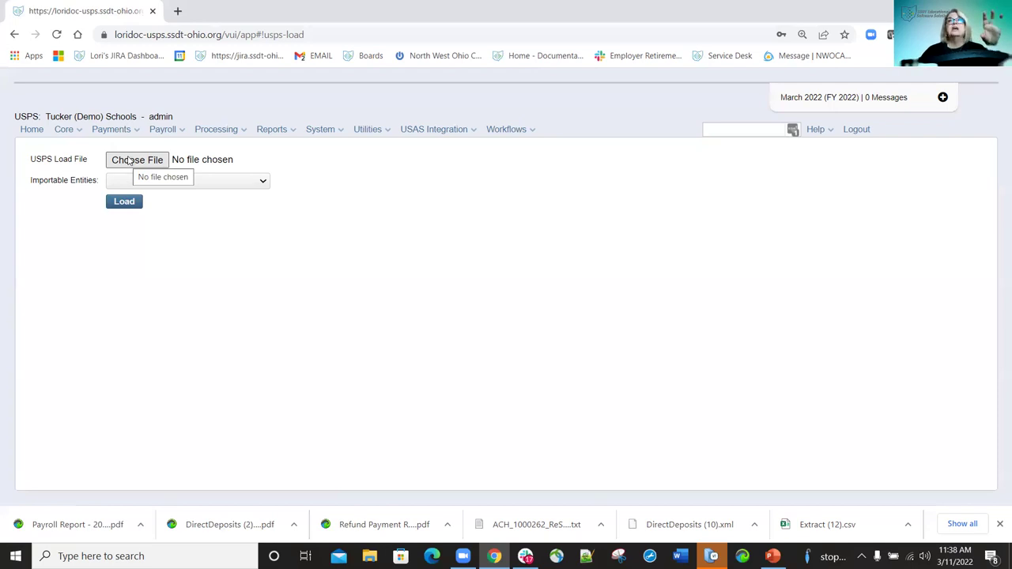
Choose Compensation from the Importable Entities list on the Mass Load page.
{"action": "left_click", "coordinate": [267, 182]}
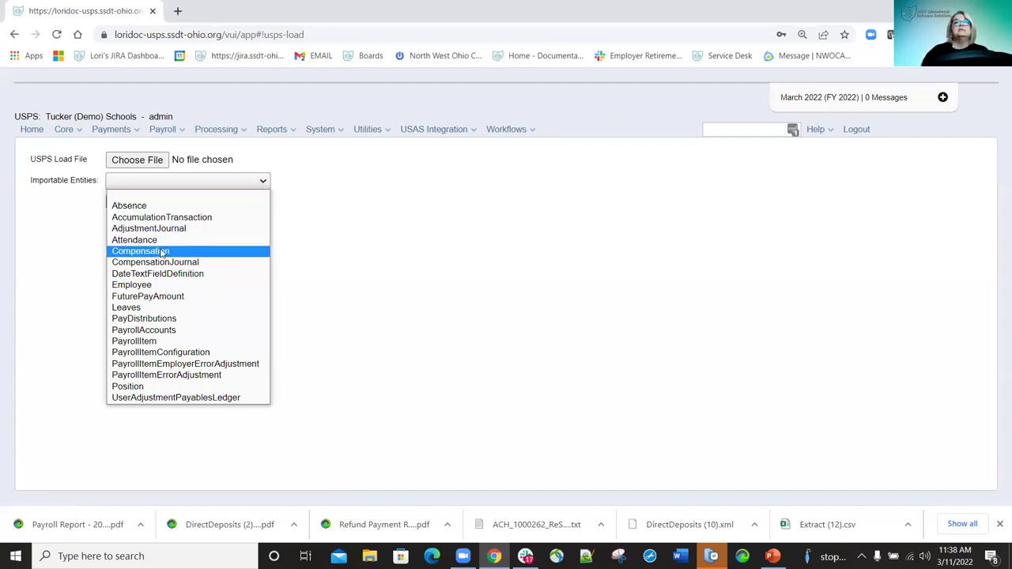
{"action": "left_click", "coordinate": [162, 252]}
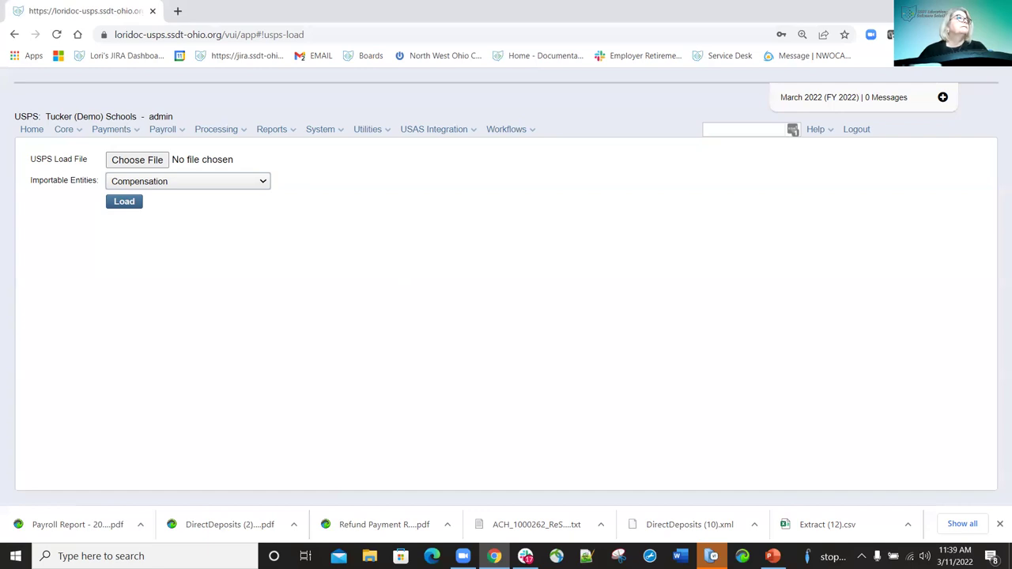
Visit the Payroll Item Mismatch Utility, then go to W2 City Overrides under Utilities.
{"action": "left_click", "coordinate": [384, 133]}
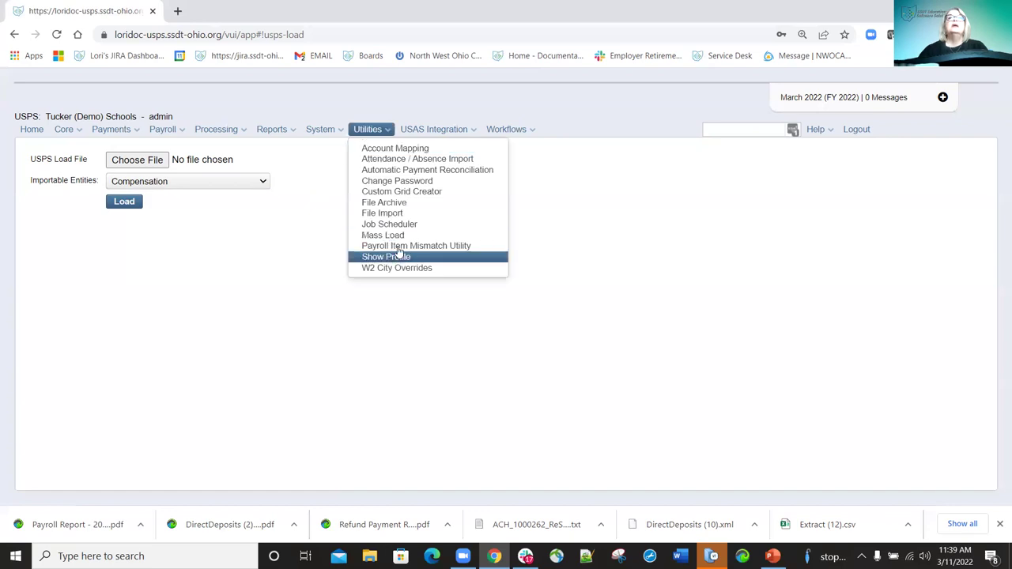
{"action": "left_click", "coordinate": [405, 246]}
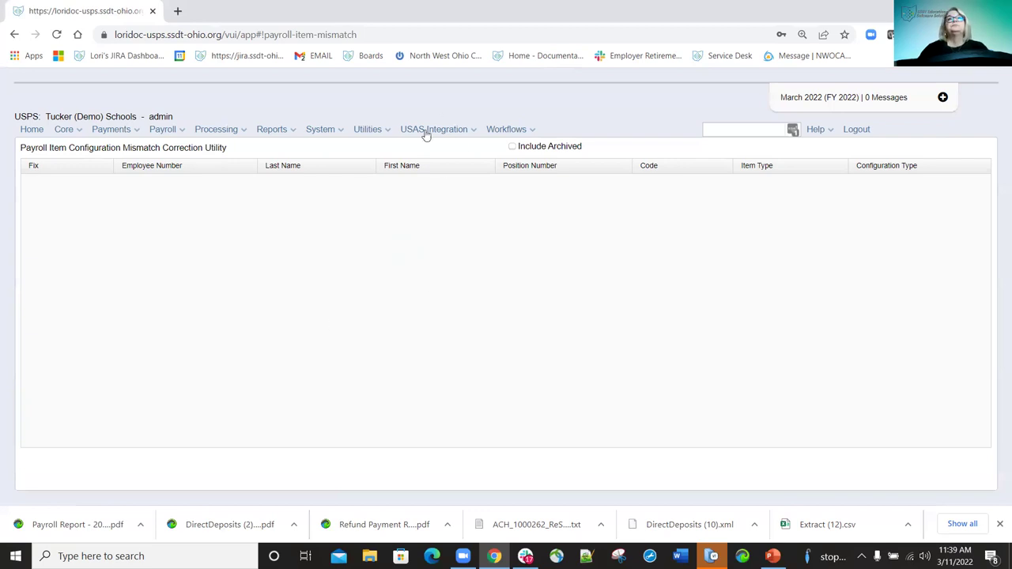
{"action": "left_click", "coordinate": [390, 130]}
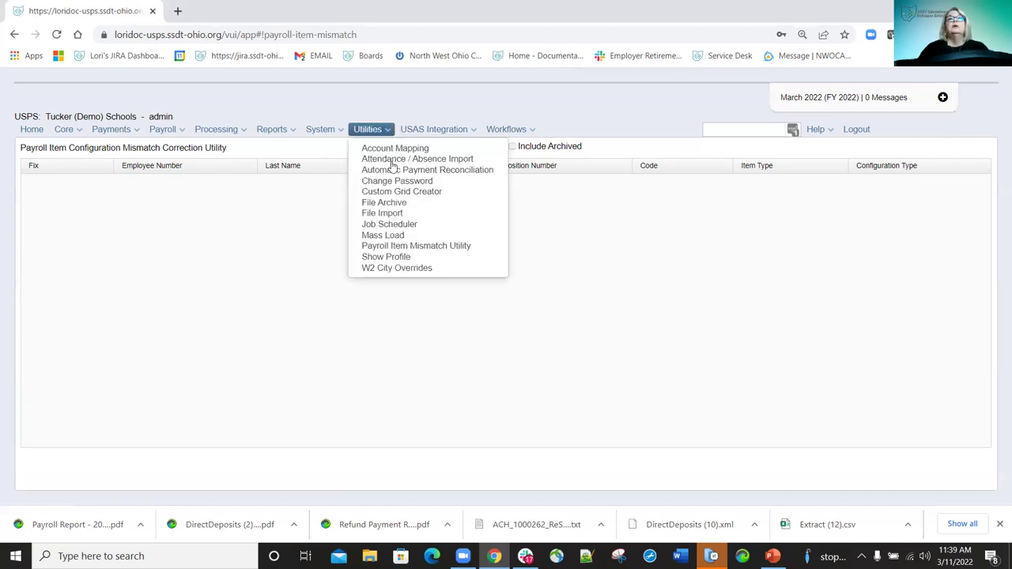
{"action": "left_click", "coordinate": [415, 269]}
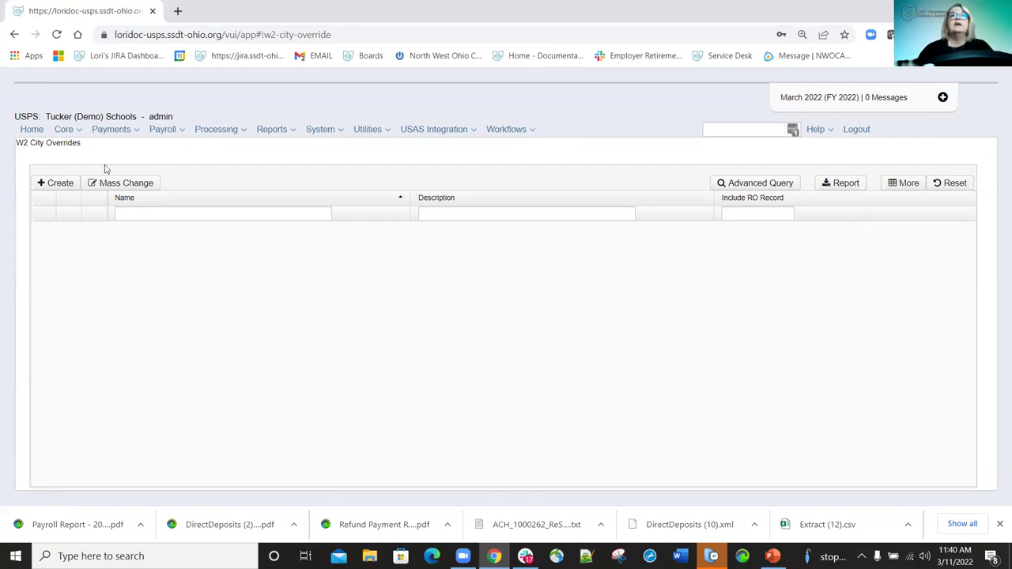
Create a new W2 city override named 'Test' with Include RO Record ticked.
{"action": "left_click", "coordinate": [58, 184]}
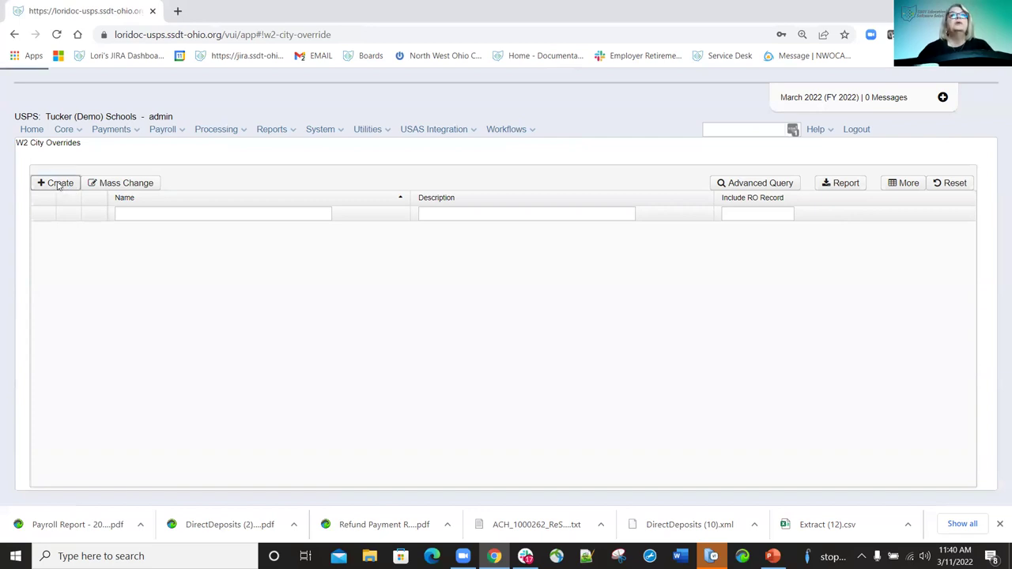
{"action": "left_click", "coordinate": [117, 149]}
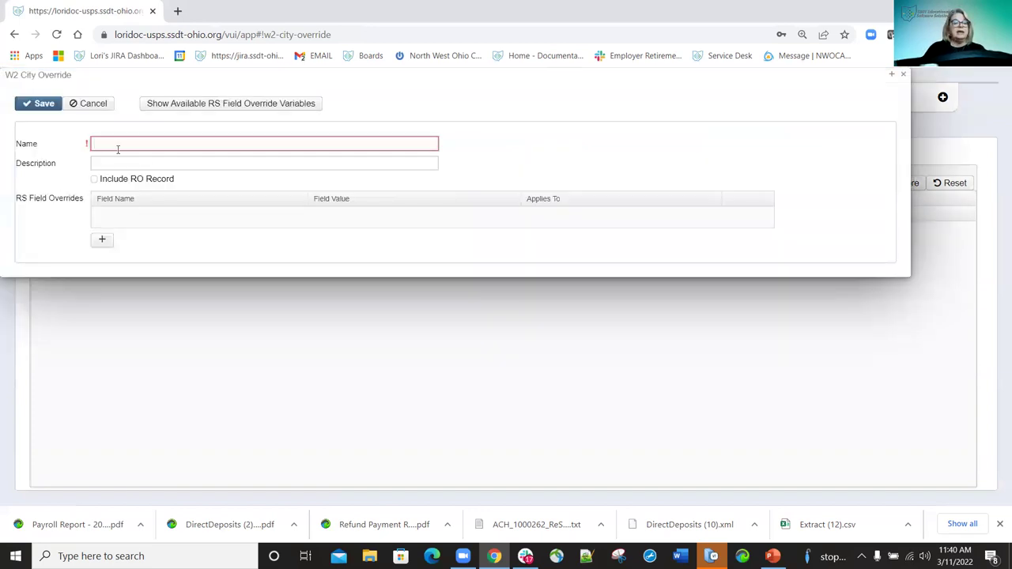
{"action": "type", "text": "Test"}
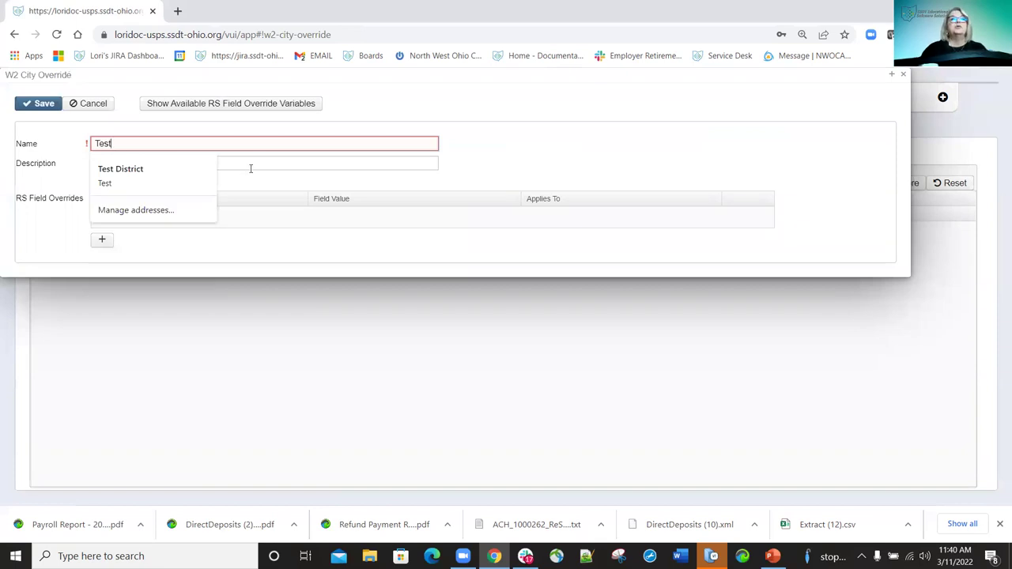
{"action": "left_click", "coordinate": [251, 164]}
{"action": "key", "text": "Down"}
{"action": "key", "text": "Down"}
{"action": "left_click", "coordinate": [241, 298]}
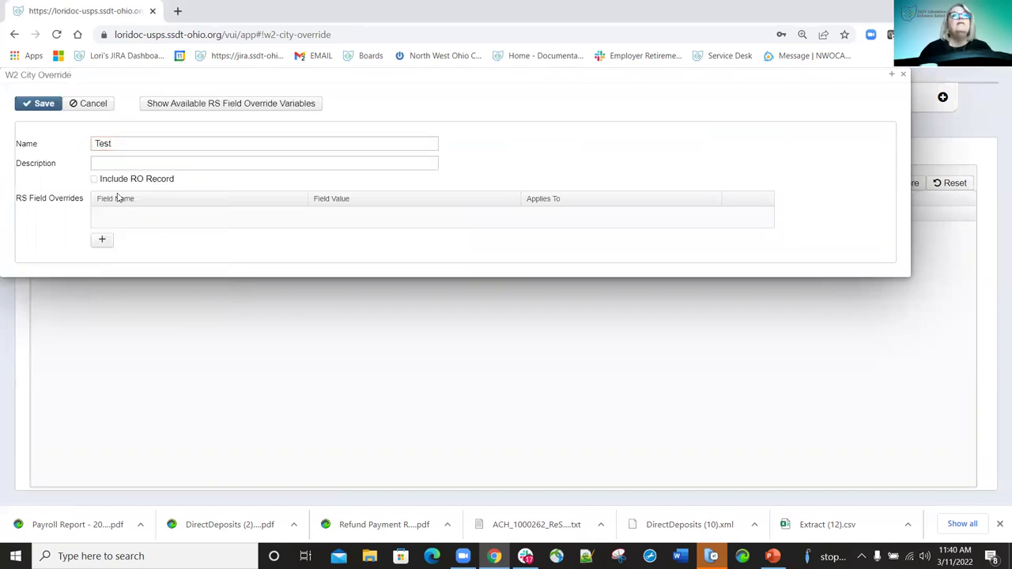
{"action": "left_click", "coordinate": [94, 180]}
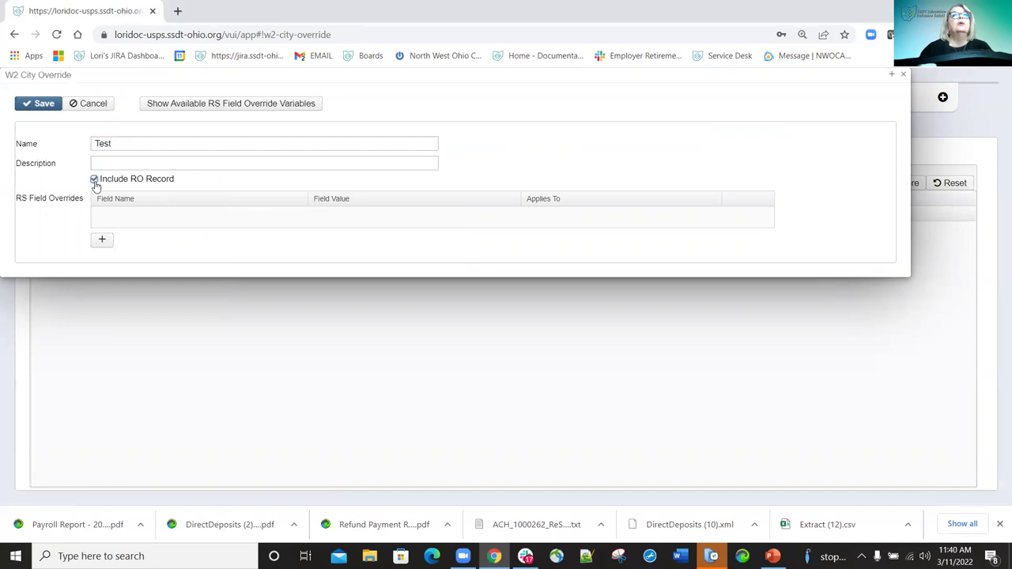
Add a field override setting Tax Type Code (308) to 400 for non-matching cities, and save.
{"action": "left_click", "coordinate": [102, 241]}
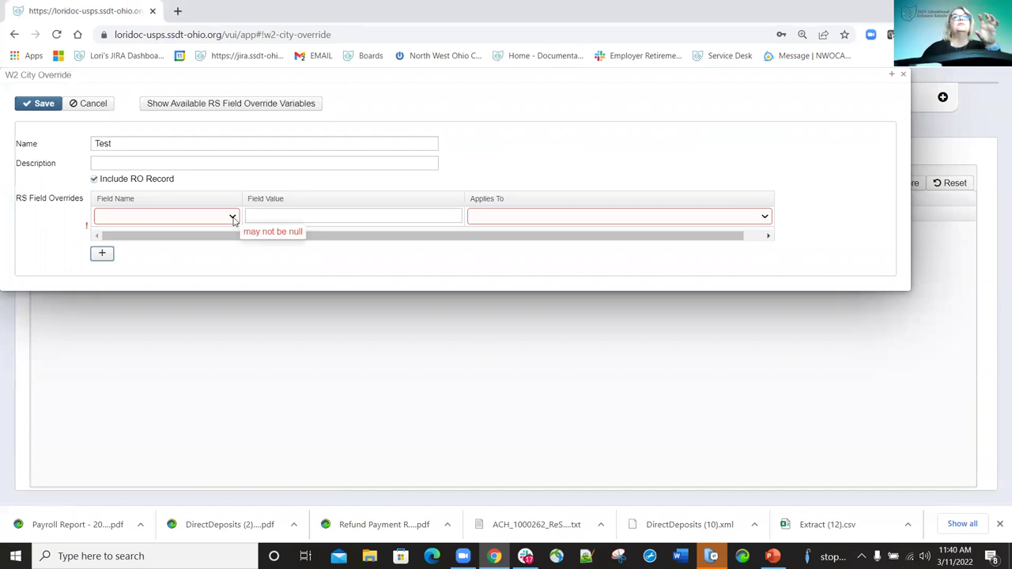
{"action": "left_click", "coordinate": [233, 219]}
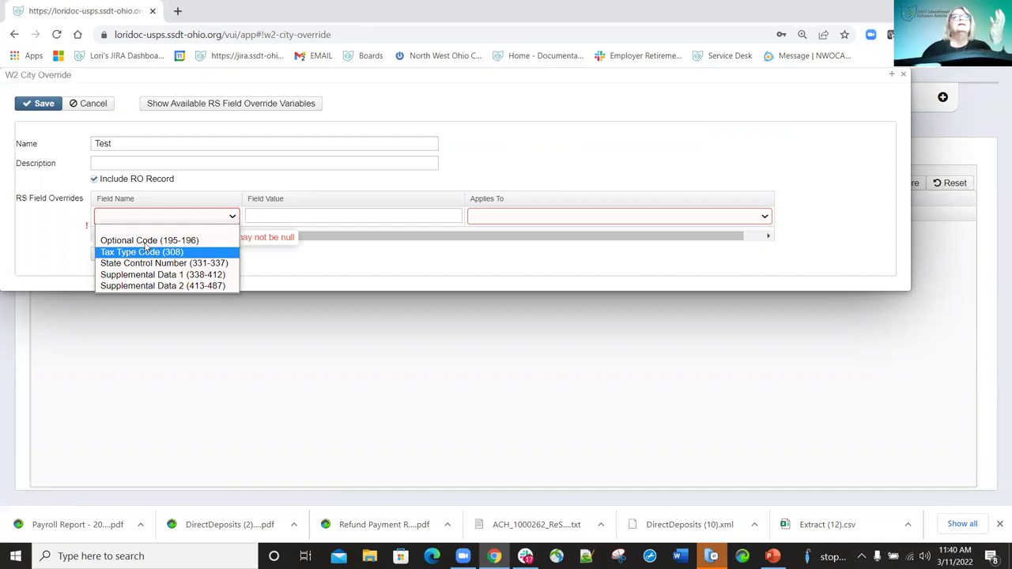
{"action": "left_click", "coordinate": [142, 253]}
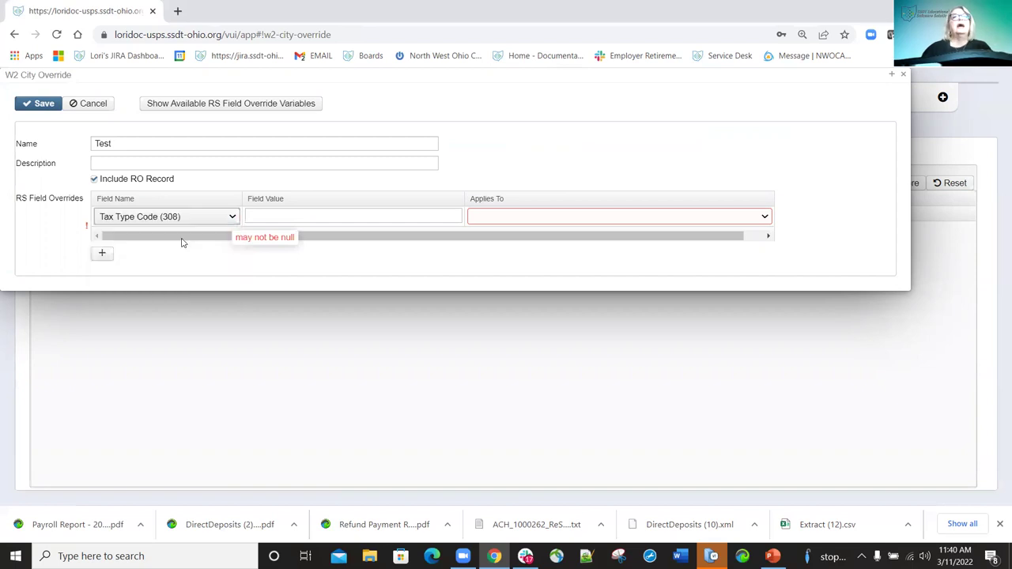
{"action": "left_click", "coordinate": [766, 221]}
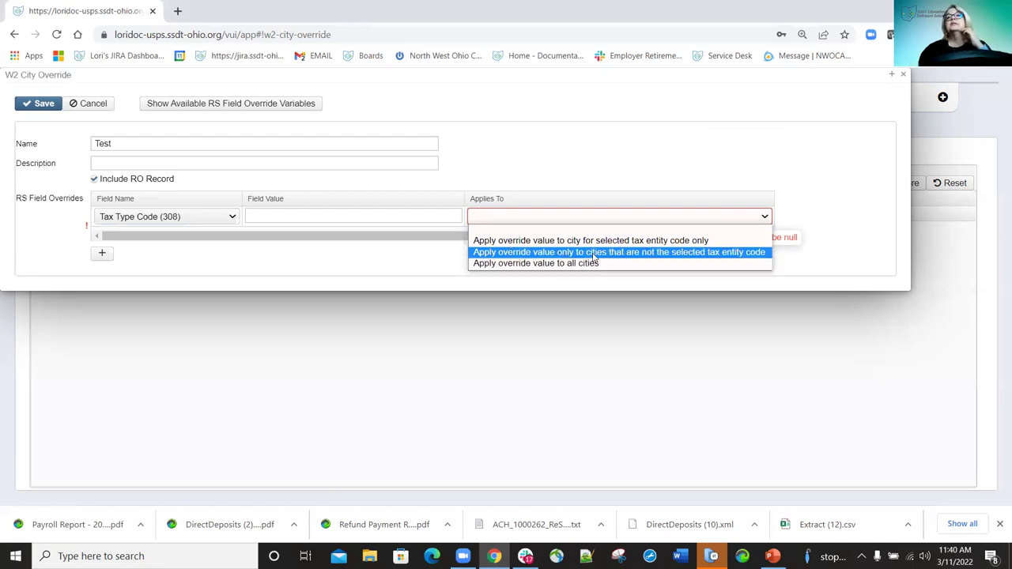
{"action": "left_click", "coordinate": [594, 253]}
{"action": "left_click", "coordinate": [336, 212]}
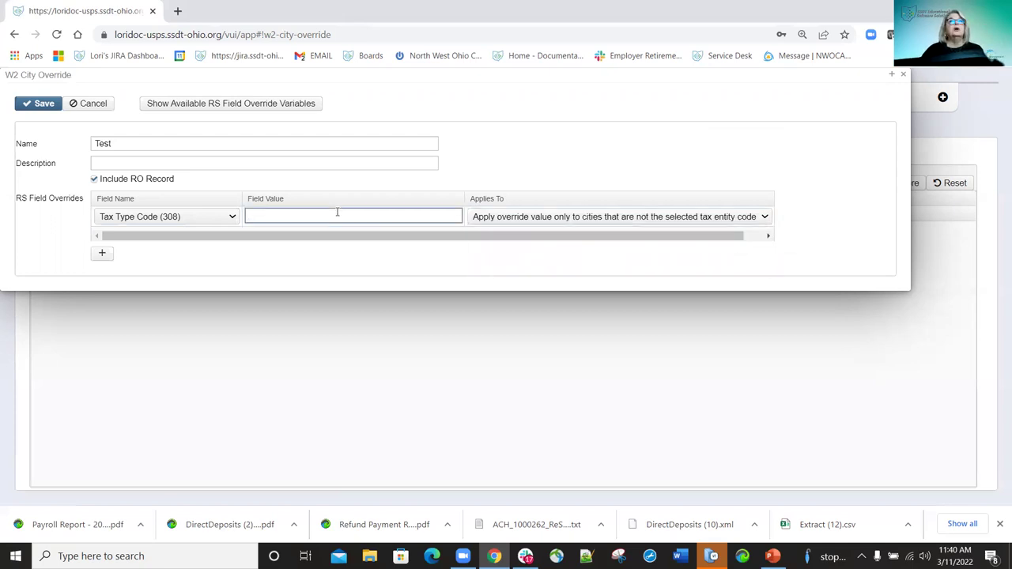
{"action": "type", "text": "400"}
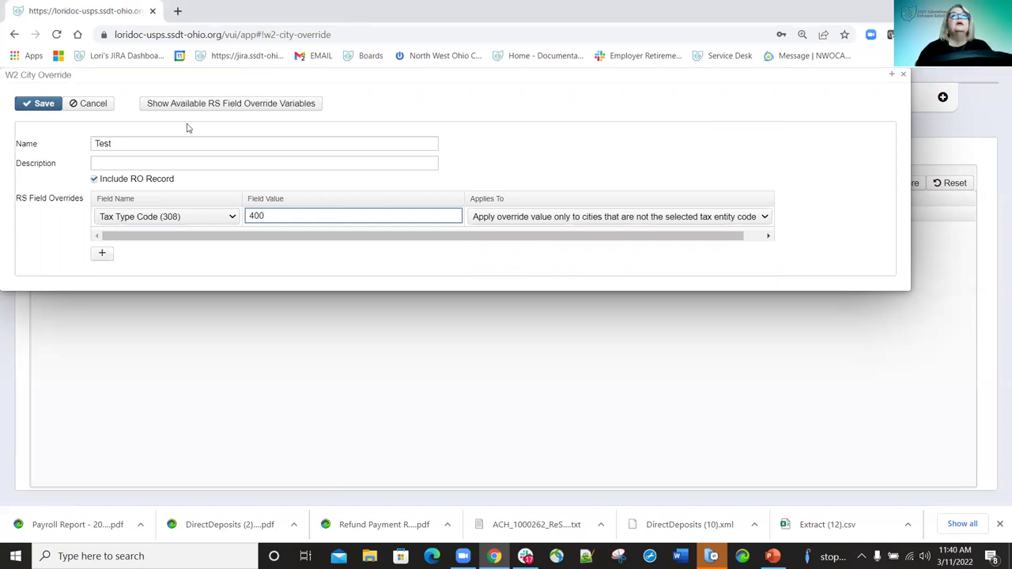
{"action": "left_click", "coordinate": [40, 104]}
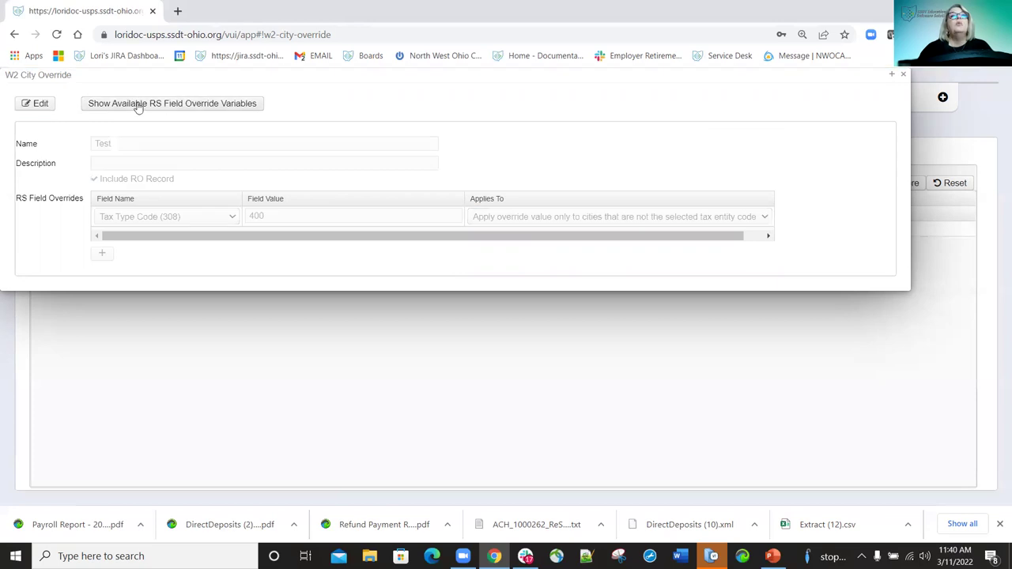
View the available RS field override variables, then close that list and the override dialog.
{"action": "left_click", "coordinate": [138, 107]}
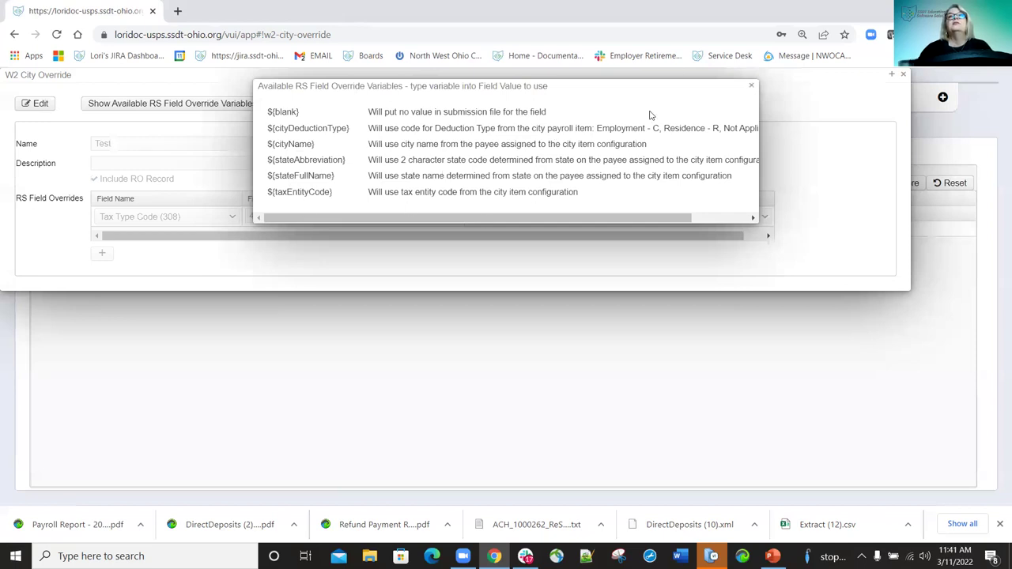
{"action": "left_click", "coordinate": [901, 76]}
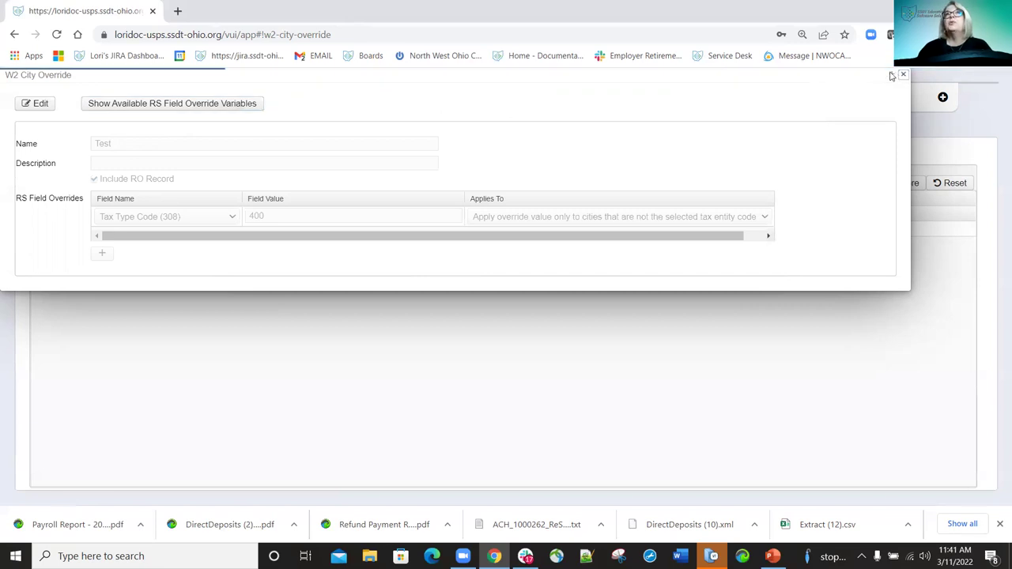
{"action": "left_click", "coordinate": [901, 76]}
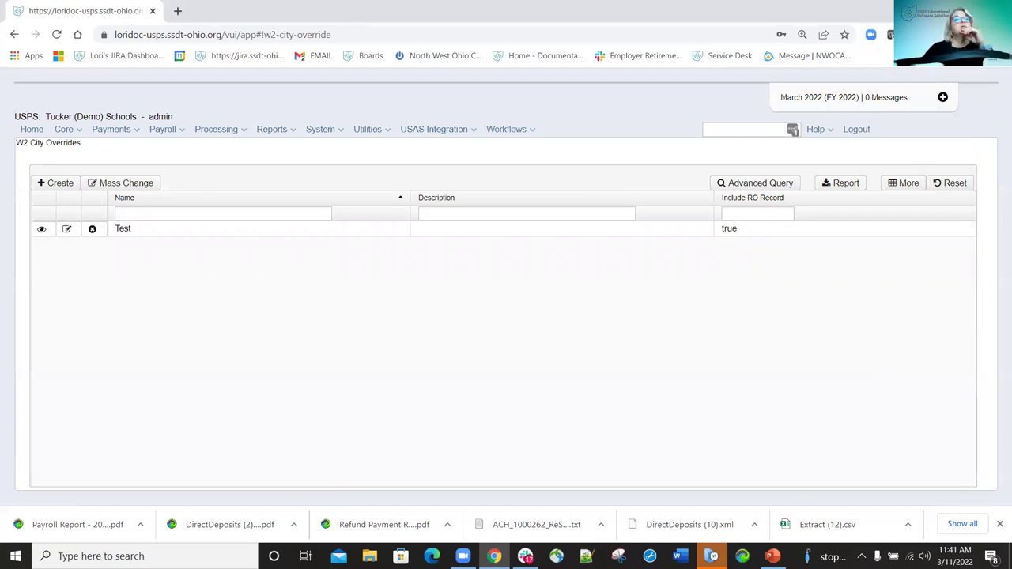
Uninstall and reinstall the Tax Estimator Module under System > Modules, then reload the page.
{"action": "left_click", "coordinate": [388, 134]}
{"action": "left_click", "coordinate": [277, 134]}
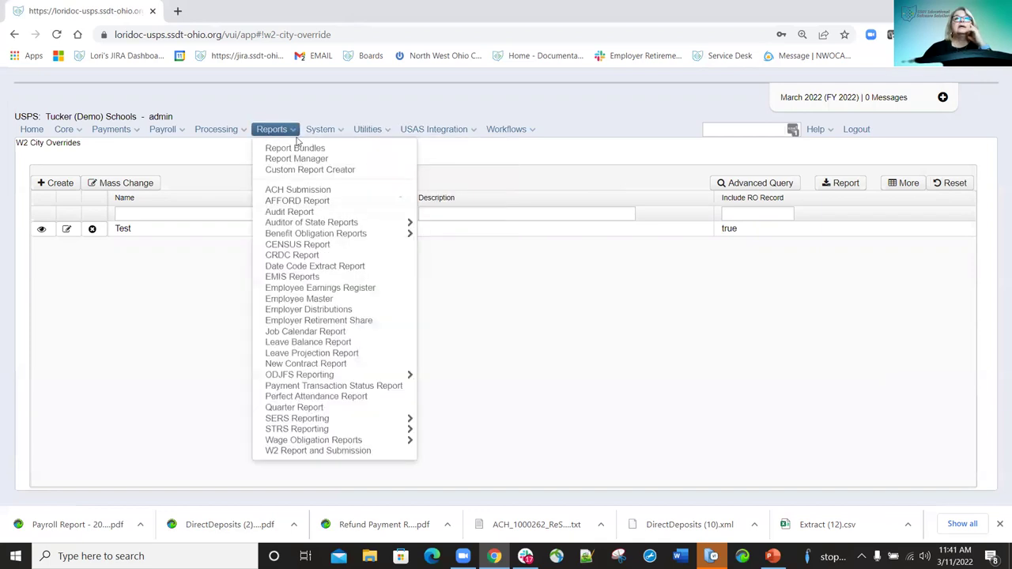
{"action": "left_click", "coordinate": [340, 134]}
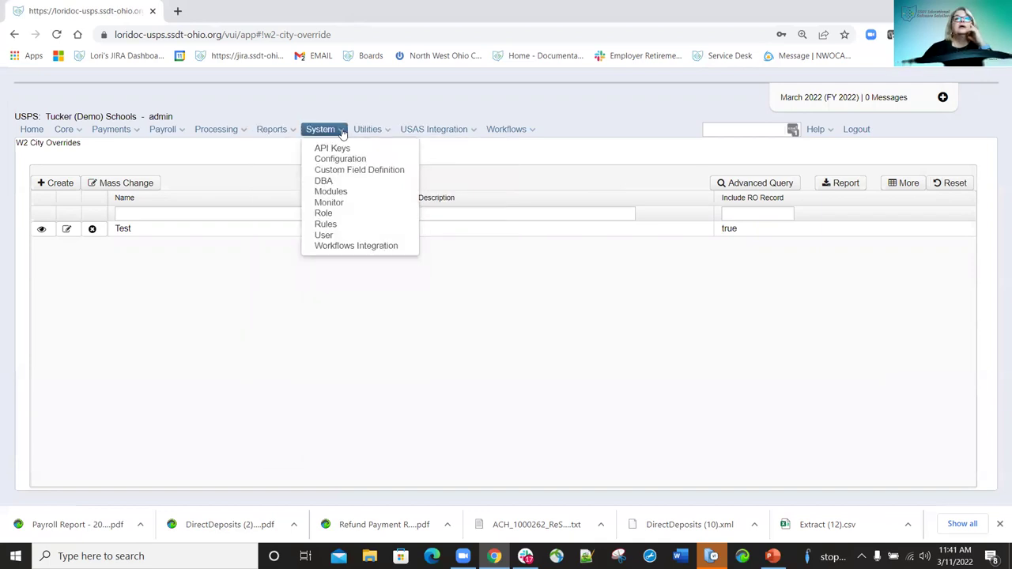
{"action": "left_click", "coordinate": [341, 193]}
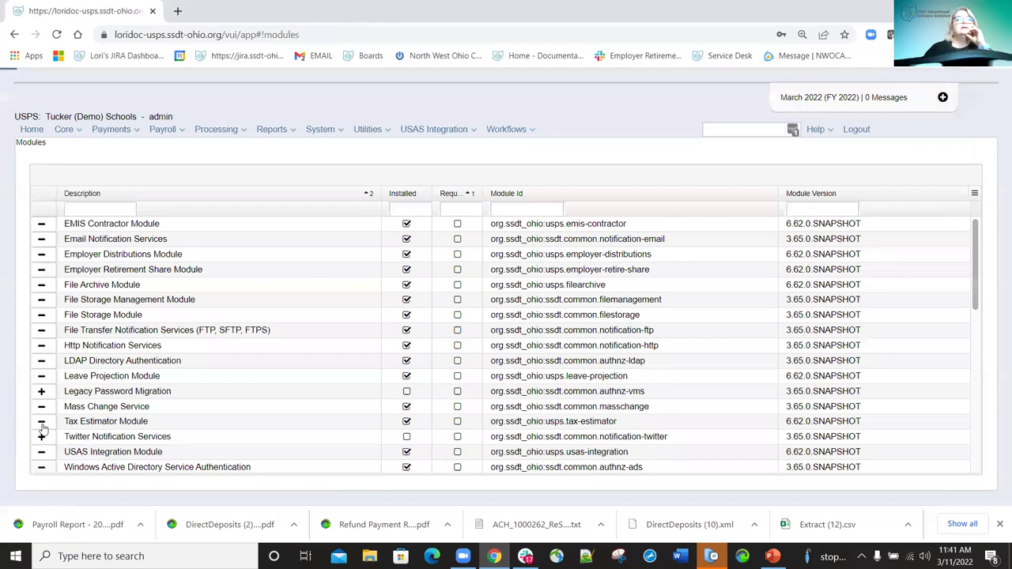
{"action": "left_click", "coordinate": [42, 422]}
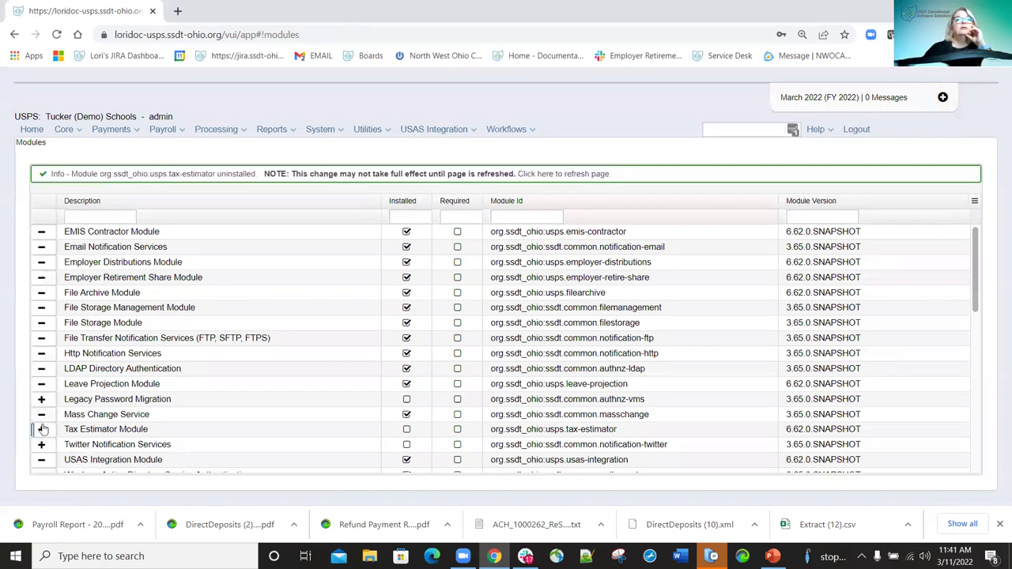
{"action": "left_click", "coordinate": [44, 431]}
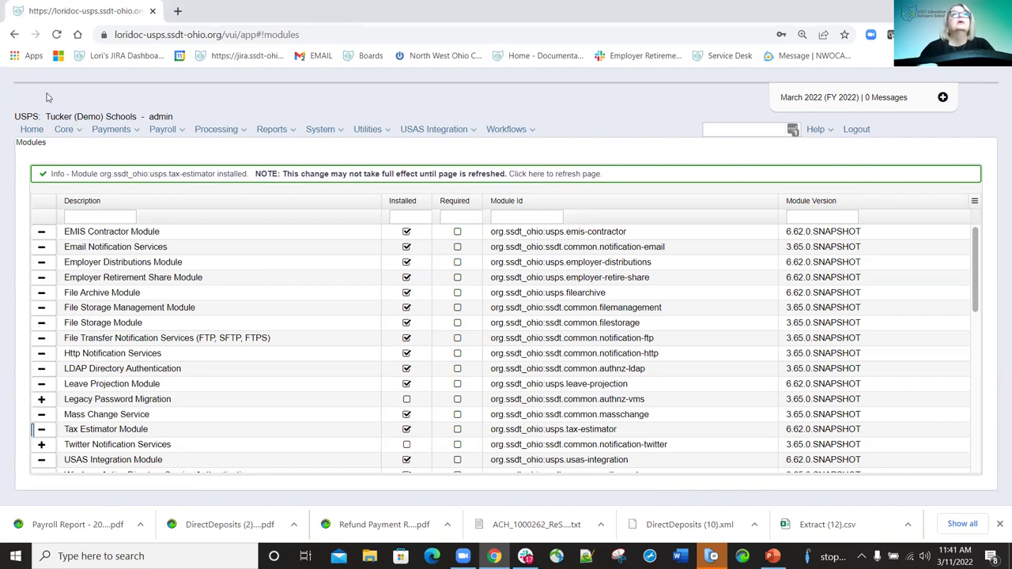
{"action": "left_click", "coordinate": [57, 35]}
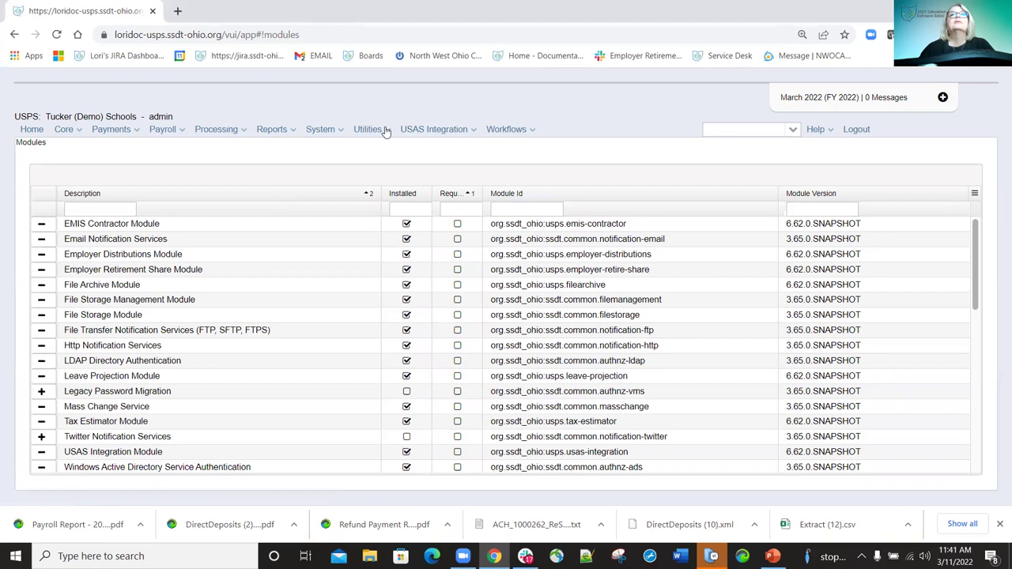
{"action": "left_click", "coordinate": [384, 130]}
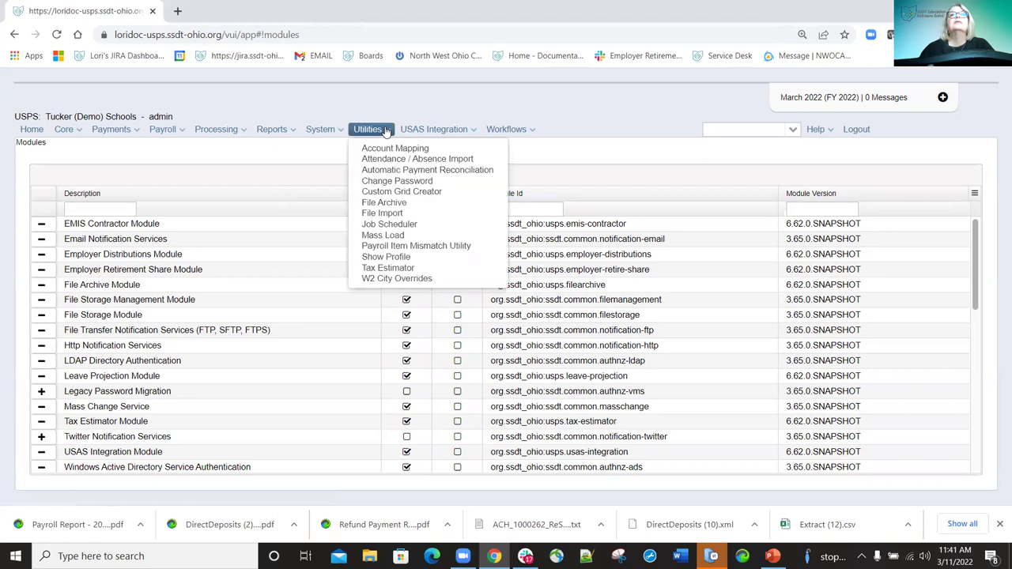
Open the Tax Estimator from the Utilities menu.
{"action": "left_click", "coordinate": [400, 269]}
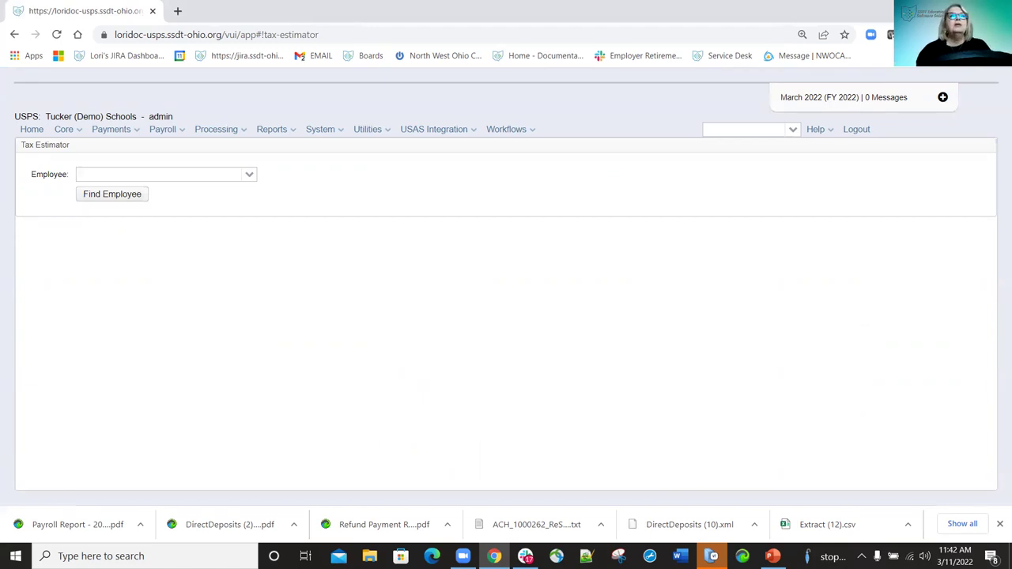
Find the employee by last name, select Teacher (position 4) and Driver (position 2) compensations, and fill the form.
{"action": "left_click", "coordinate": [158, 176]}
{"action": "type", "text": "h"}
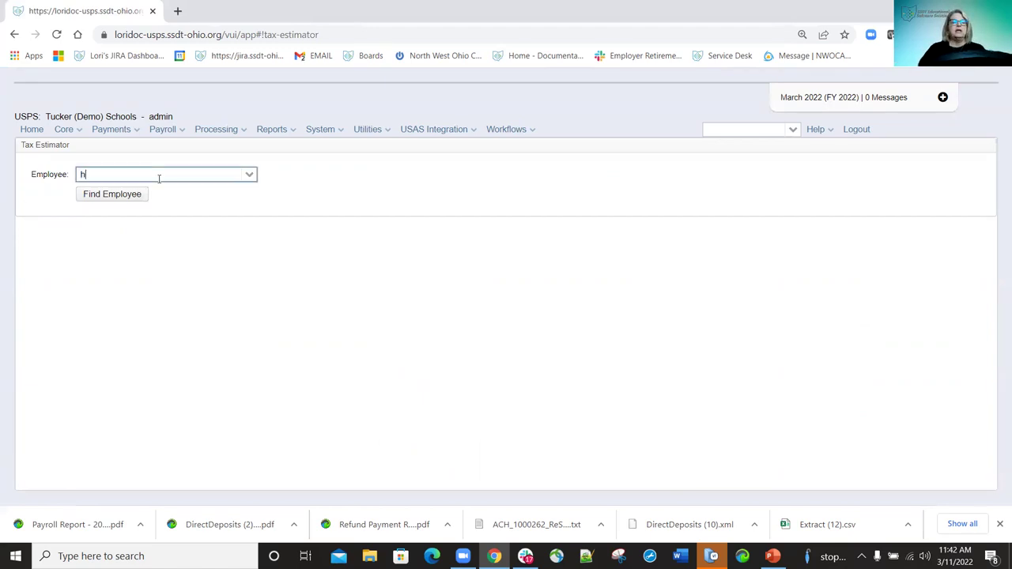
{"action": "type", "text": "urs"}
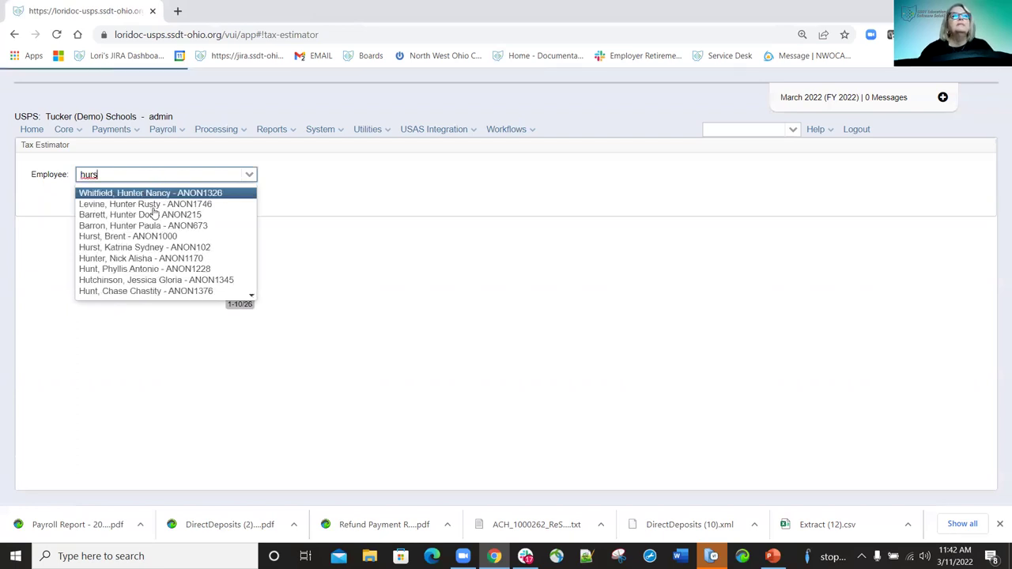
{"action": "type", "text": "t"}
{"action": "left_click", "coordinate": [121, 193]}
{"action": "left_click", "coordinate": [124, 196]}
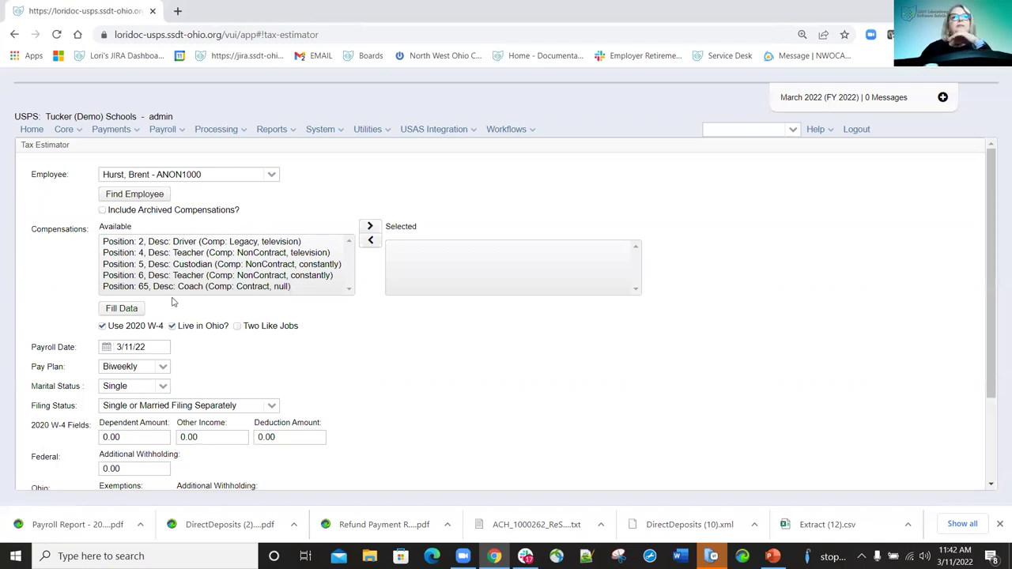
{"action": "double_click", "coordinate": [193, 252]}
{"action": "double_click", "coordinate": [197, 242]}
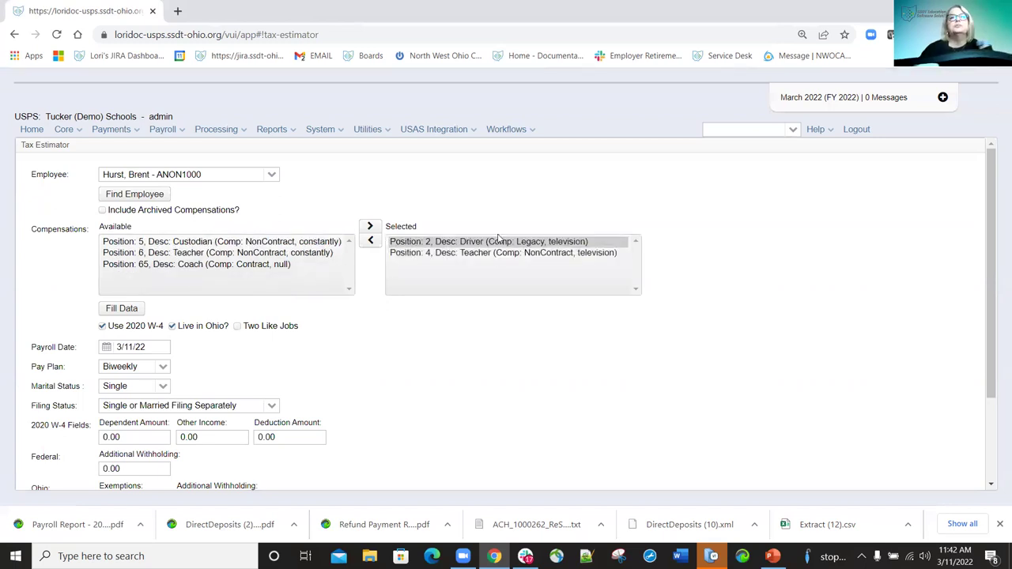
{"action": "left_click", "coordinate": [129, 309]}
{"action": "scroll", "coordinate": [566, 345], "scroll_direction": "down", "scroll_amount": 1}
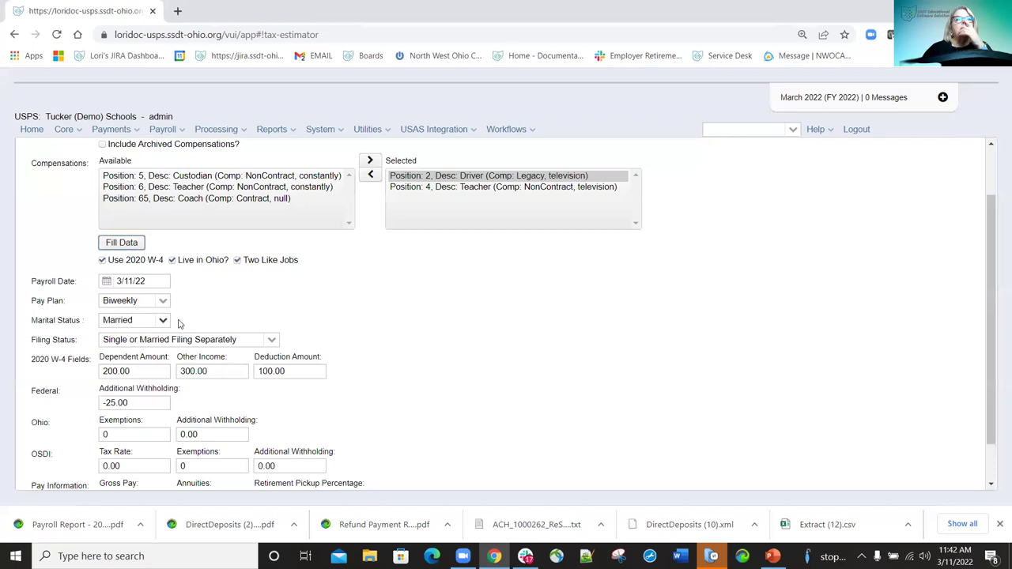
{"action": "scroll", "coordinate": [193, 320], "scroll_direction": "down", "scroll_amount": 1}
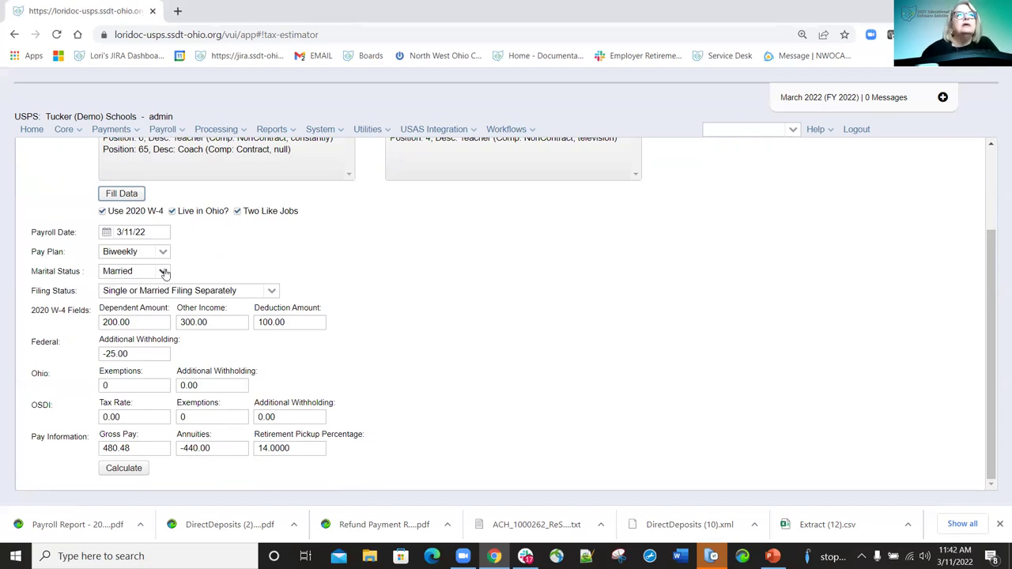
Calculate the withholding estimates with marital status set to Single.
{"action": "left_click", "coordinate": [163, 272]}
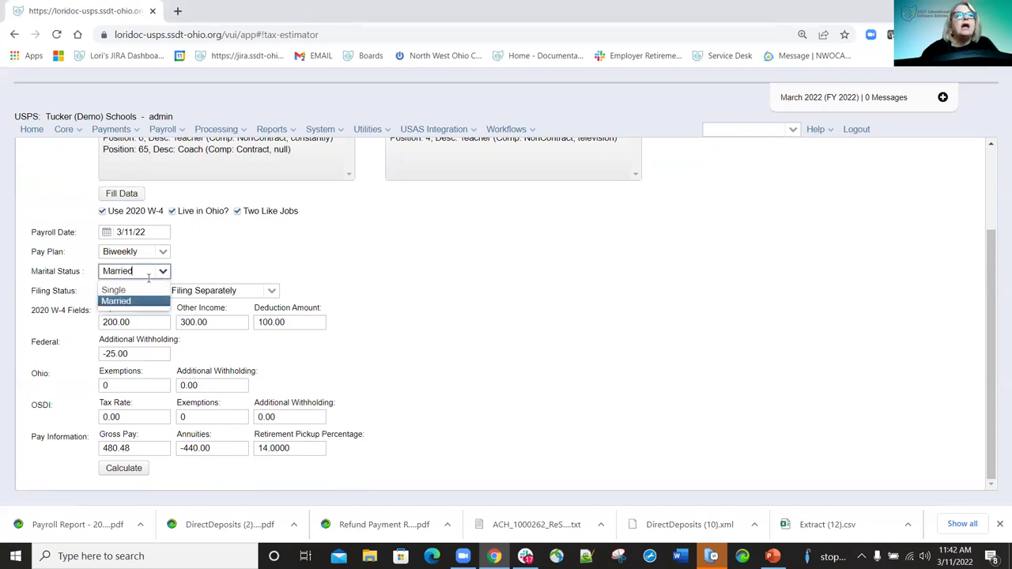
{"action": "left_click", "coordinate": [131, 290]}
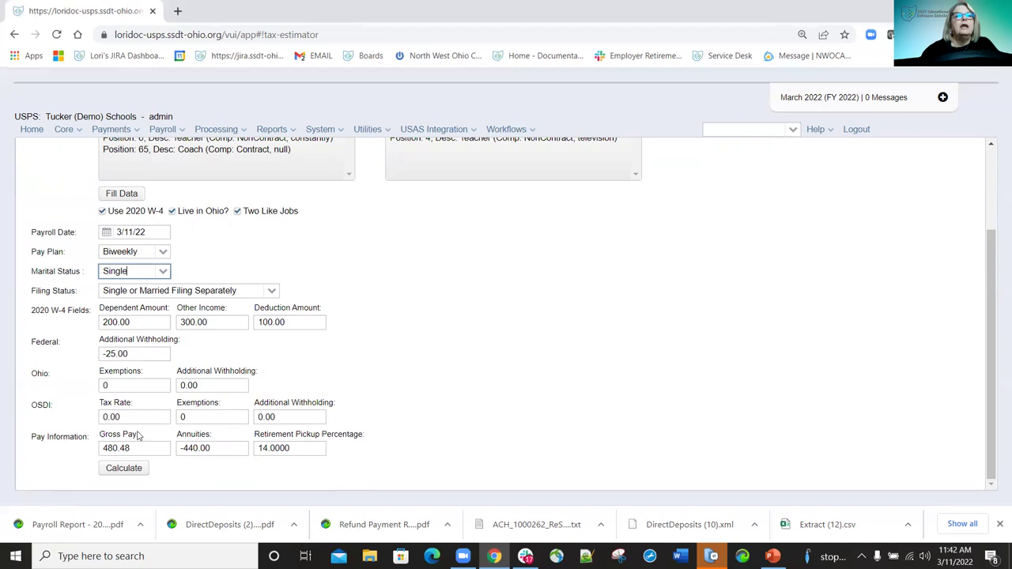
{"action": "left_click", "coordinate": [124, 470]}
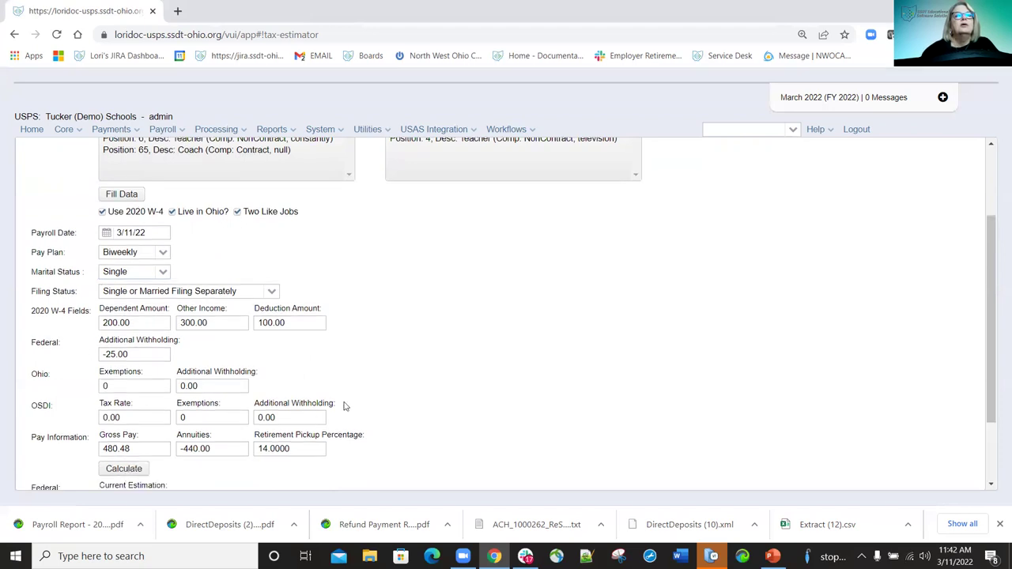
{"action": "scroll", "coordinate": [344, 405], "scroll_direction": "down", "scroll_amount": 3}
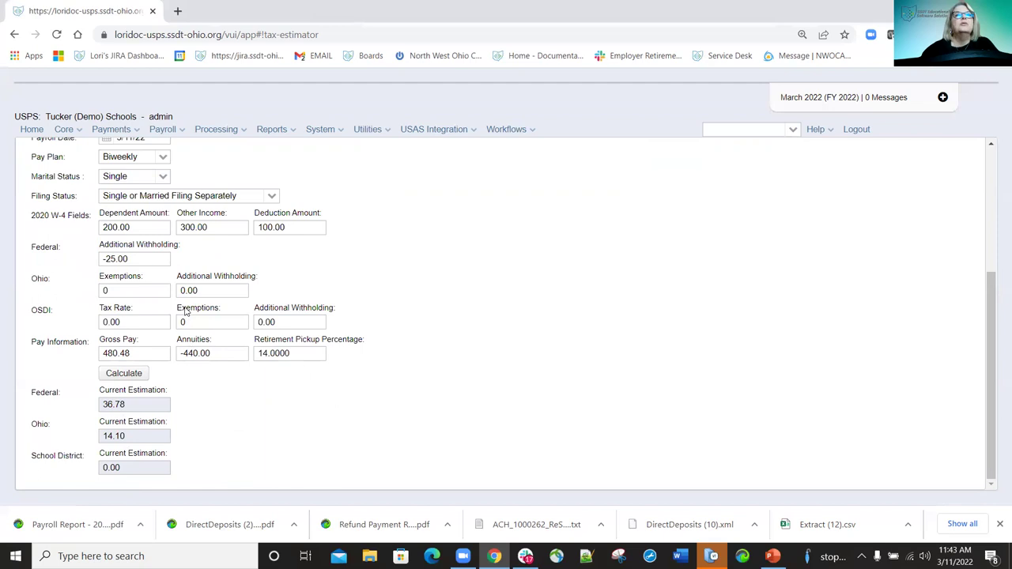
{"action": "scroll", "coordinate": [185, 311], "scroll_direction": "up", "scroll_amount": 1}
Switch marital status back to Married and recalculate: federal 36.78, Ohio 14.10, school district 0.00.
{"action": "left_click", "coordinate": [165, 245]}
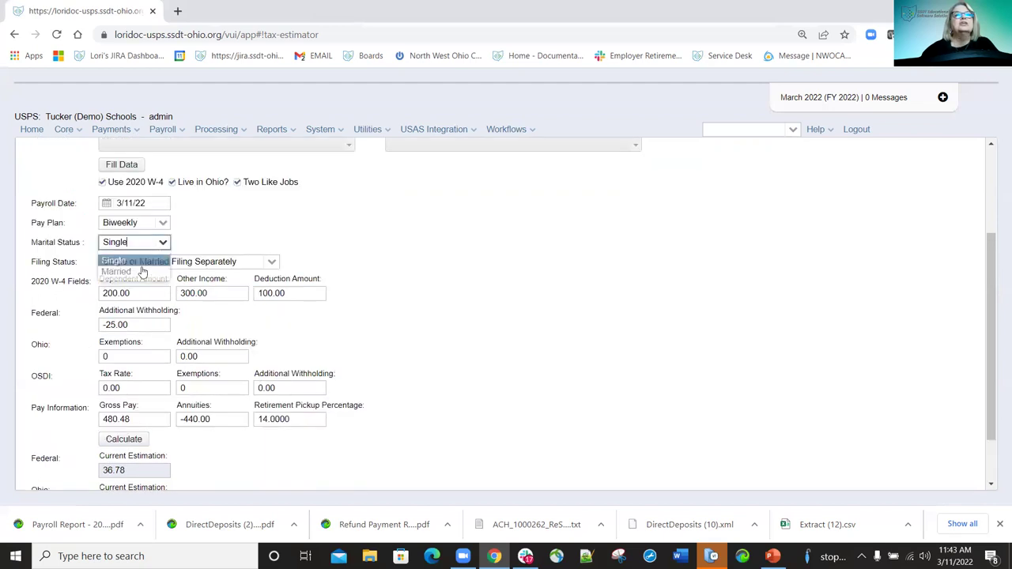
{"action": "left_click", "coordinate": [143, 274]}
{"action": "scroll", "coordinate": [153, 371], "scroll_direction": "down", "scroll_amount": 1}
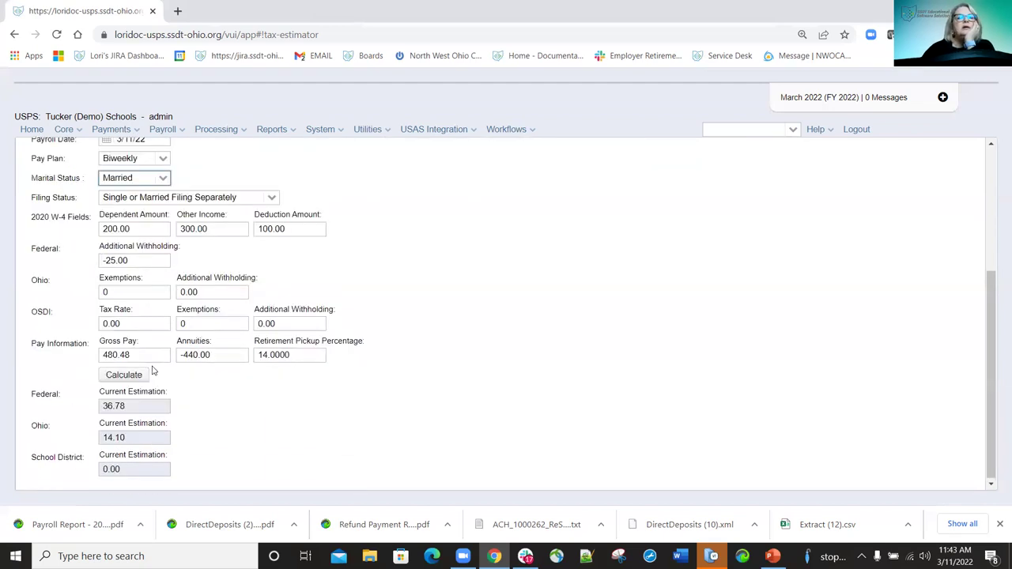
{"action": "left_click", "coordinate": [130, 375]}
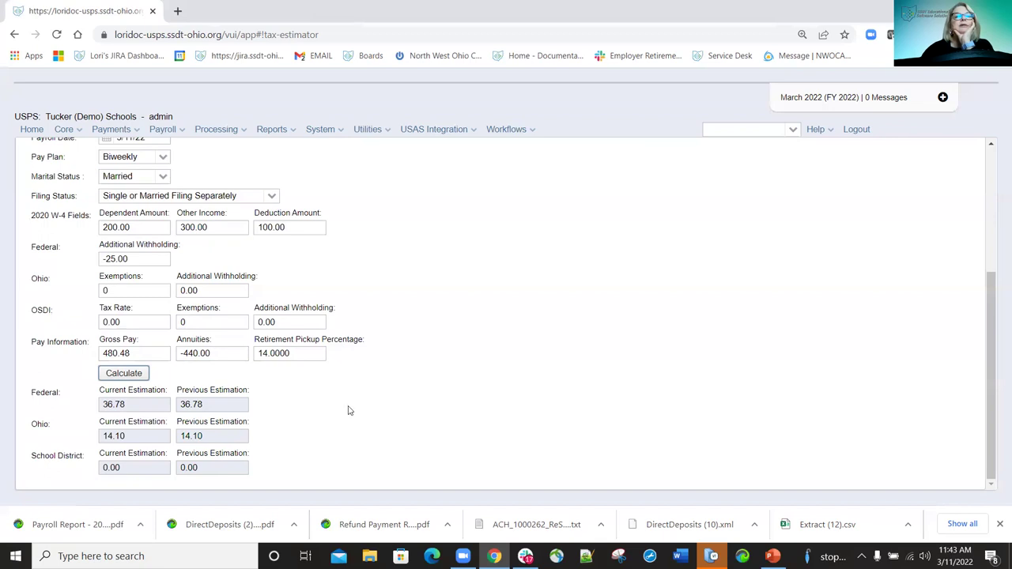
{"action": "scroll", "coordinate": [289, 404], "scroll_direction": "up", "scroll_amount": 3}
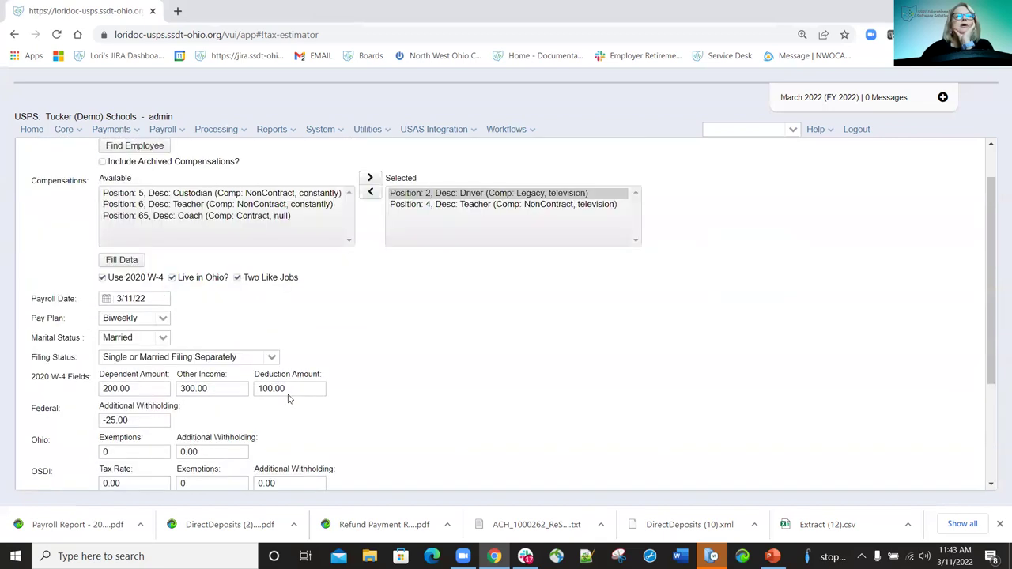
{"action": "scroll", "coordinate": [300, 392], "scroll_direction": "down", "scroll_amount": 3}
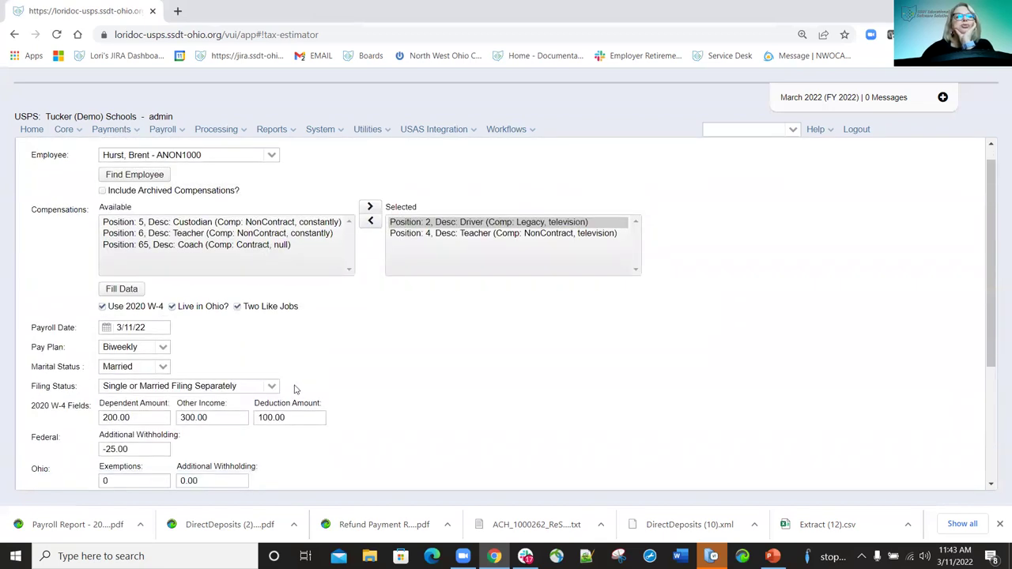
{"action": "scroll", "coordinate": [265, 382], "scroll_direction": "down", "scroll_amount": 1}
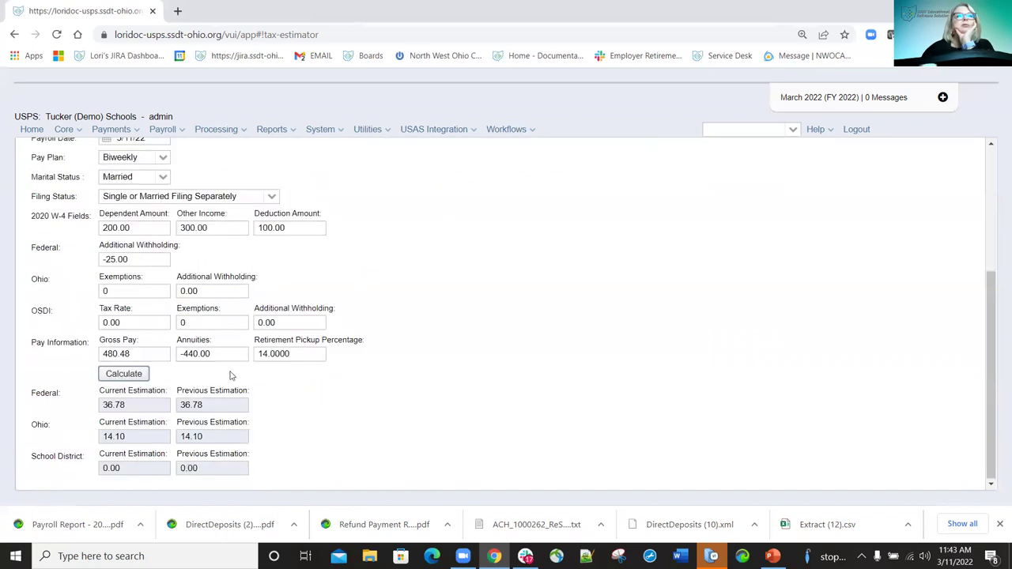
Change Ohio exemptions to 5 and recalculate, dropping Ohio withholding to 10.55 while federal stays 36.78.
{"action": "double_click", "coordinate": [140, 291]}
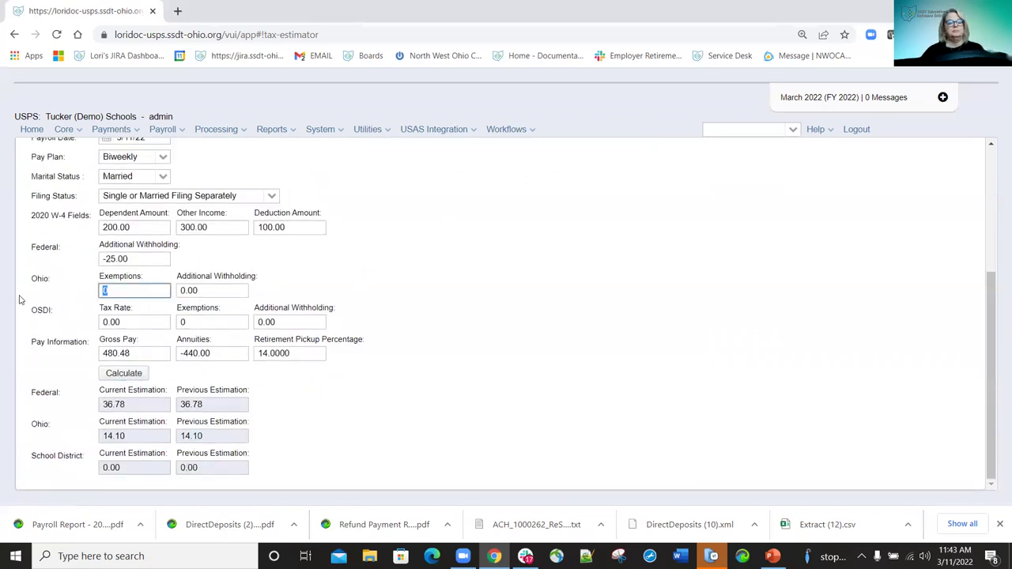
{"action": "type", "text": "5"}
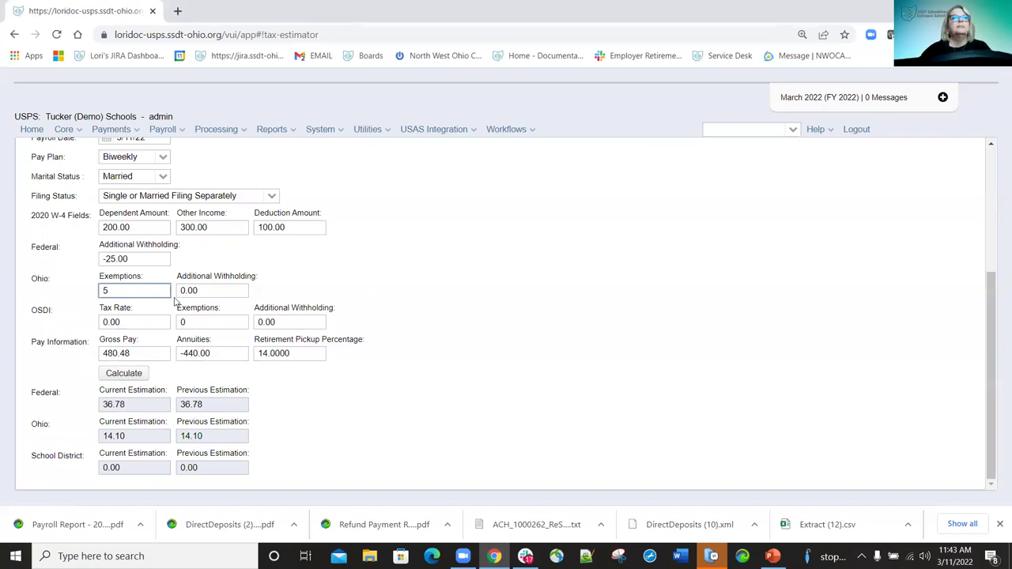
{"action": "left_click", "coordinate": [314, 393]}
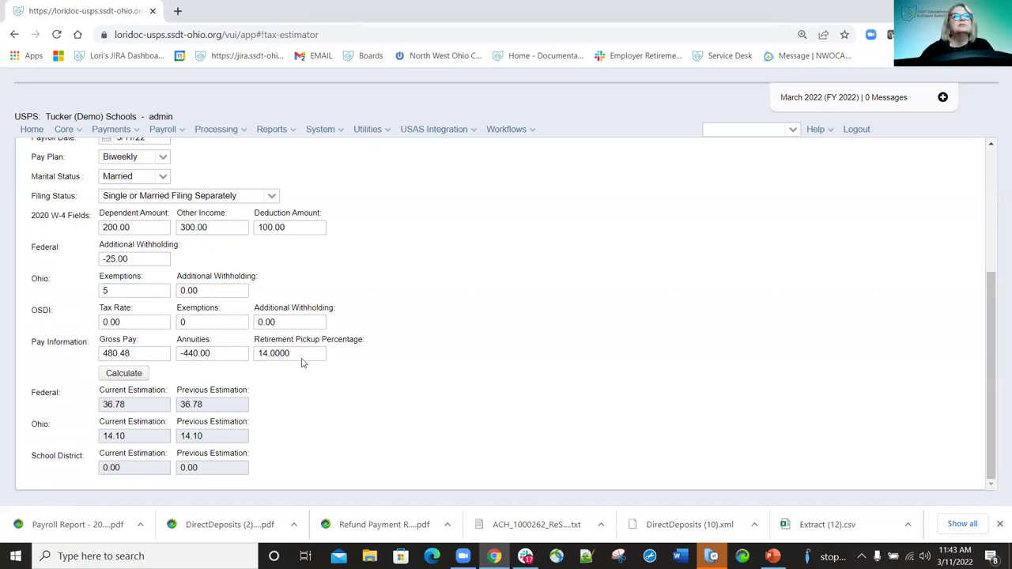
{"action": "scroll", "coordinate": [296, 361], "scroll_direction": "up", "scroll_amount": 3}
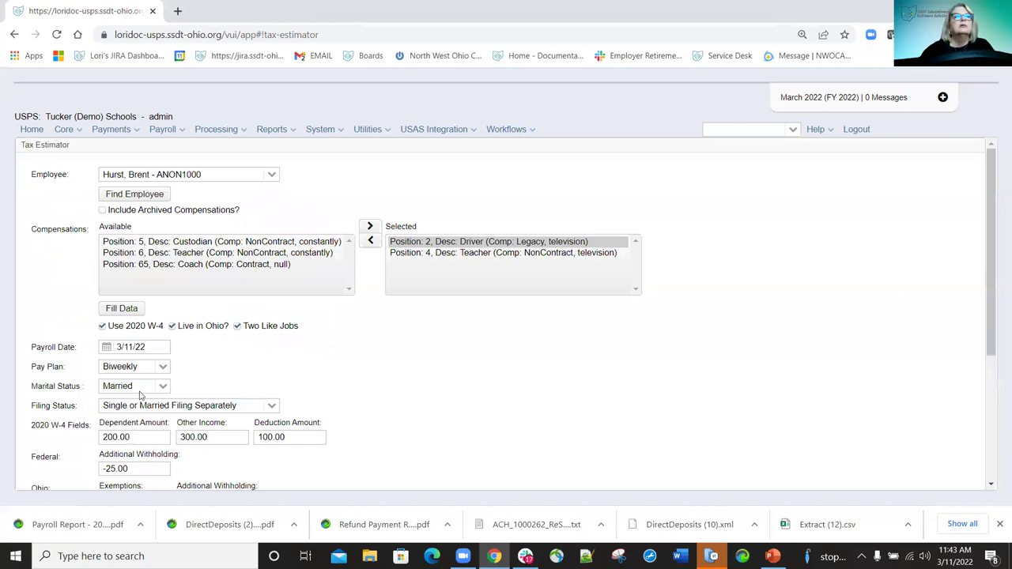
{"action": "scroll", "coordinate": [136, 387], "scroll_direction": "down", "scroll_amount": 3}
{"action": "left_click", "coordinate": [123, 373]}
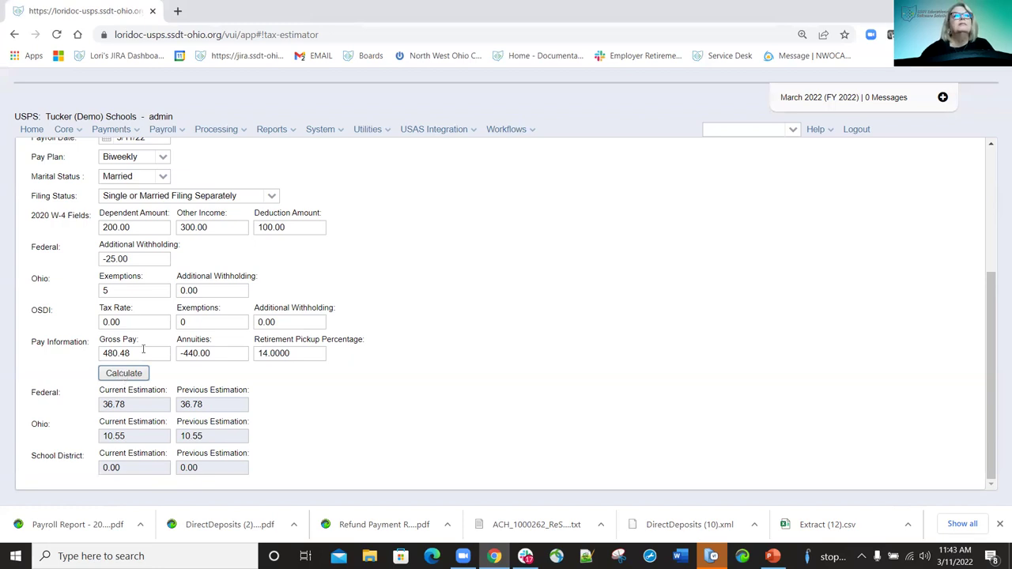
{"action": "scroll", "coordinate": [166, 240], "scroll_direction": "up", "scroll_amount": 3}
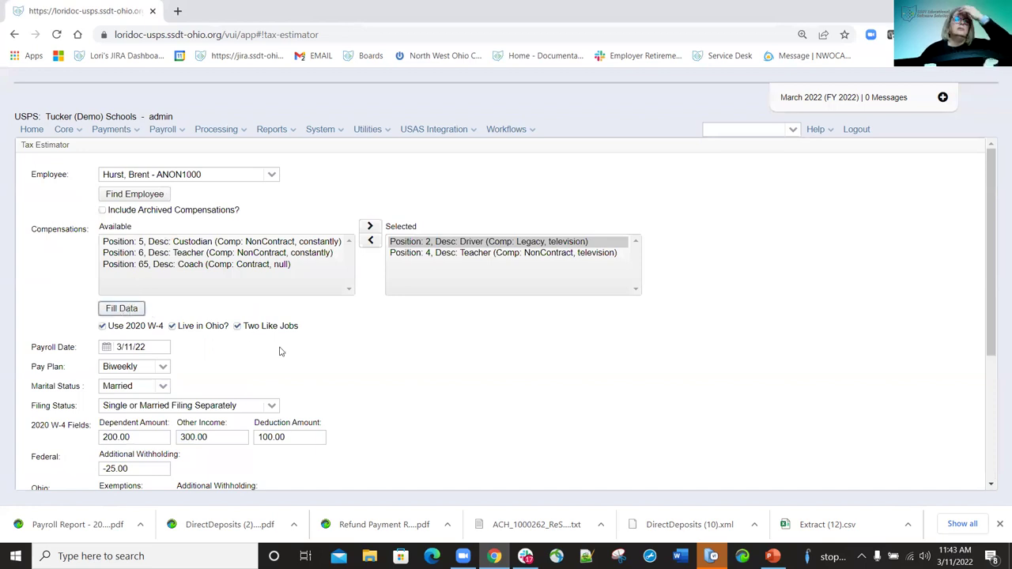
{"action": "scroll", "coordinate": [280, 366], "scroll_direction": "down", "scroll_amount": 3}
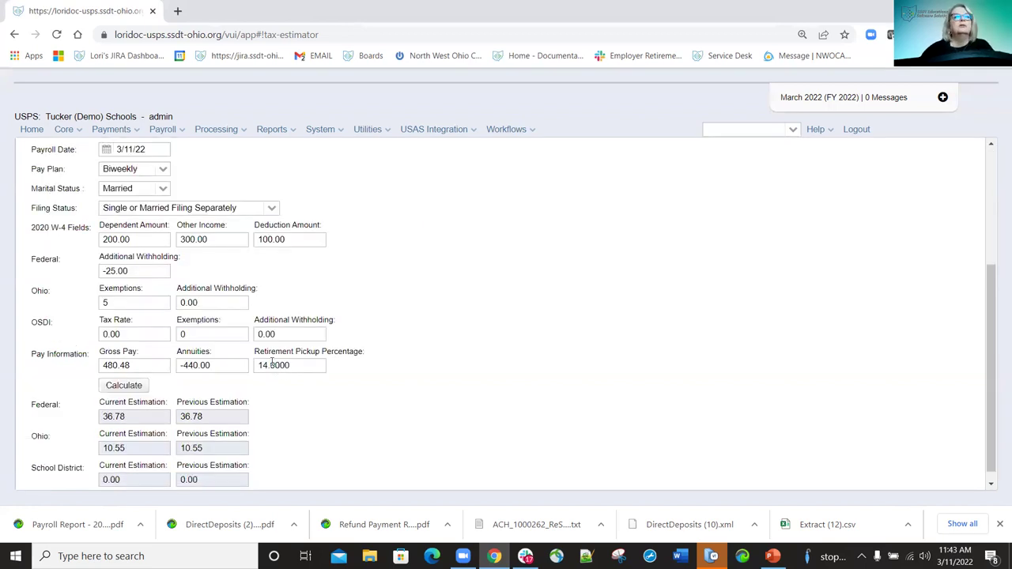
{"action": "scroll", "coordinate": [263, 379], "scroll_direction": "down", "scroll_amount": 1}
{"action": "left_click", "coordinate": [134, 373]}
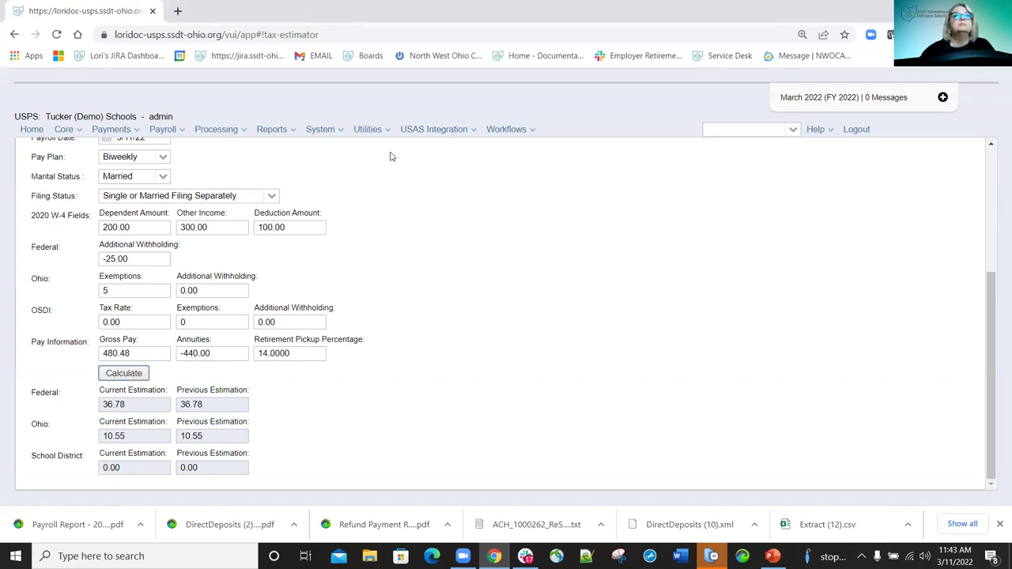
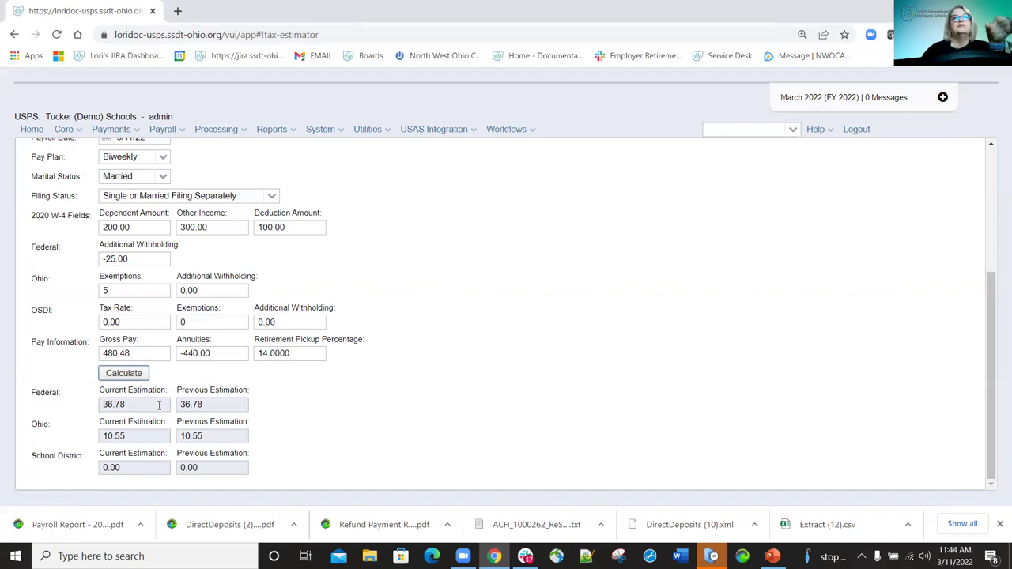
Go to Reports > Report Bundles and browse the admin and SSDT archive bundles.
{"action": "scroll", "coordinate": [597, 370], "scroll_direction": "up", "scroll_amount": 3}
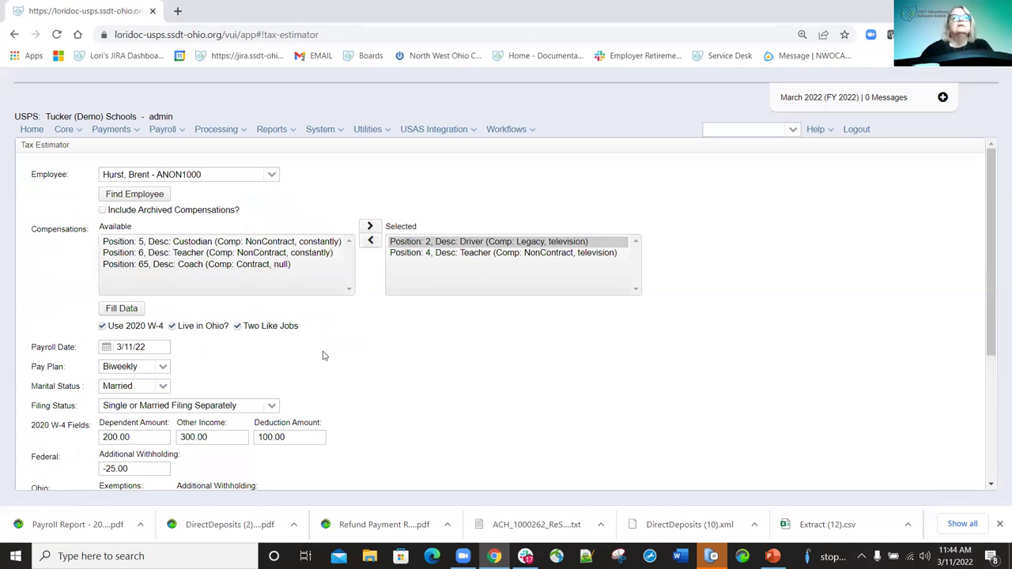
{"action": "scroll", "coordinate": [324, 357], "scroll_direction": "down", "scroll_amount": 3}
{"action": "scroll", "coordinate": [313, 372], "scroll_direction": "up", "scroll_amount": 3}
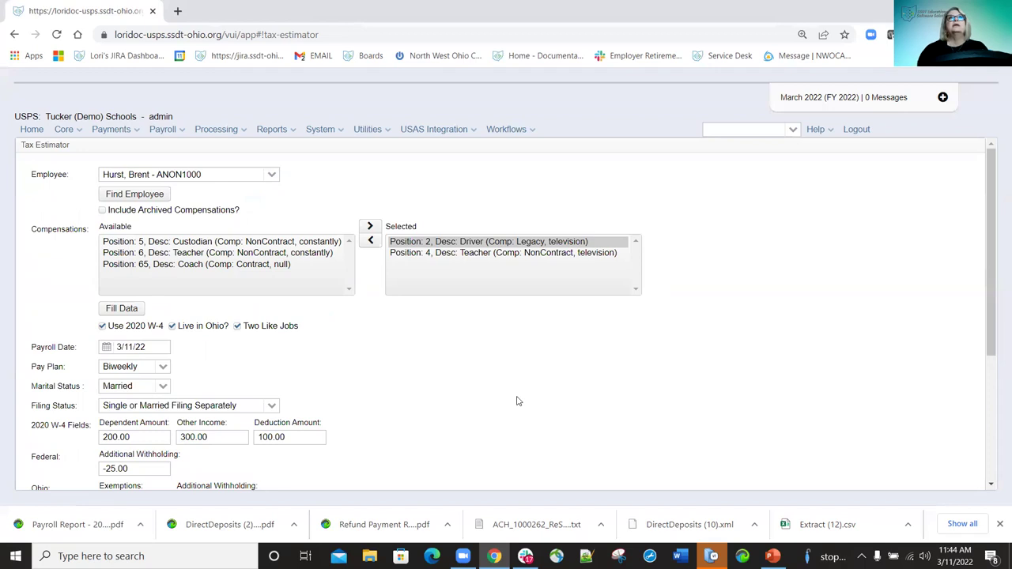
{"action": "left_click", "coordinate": [294, 135]}
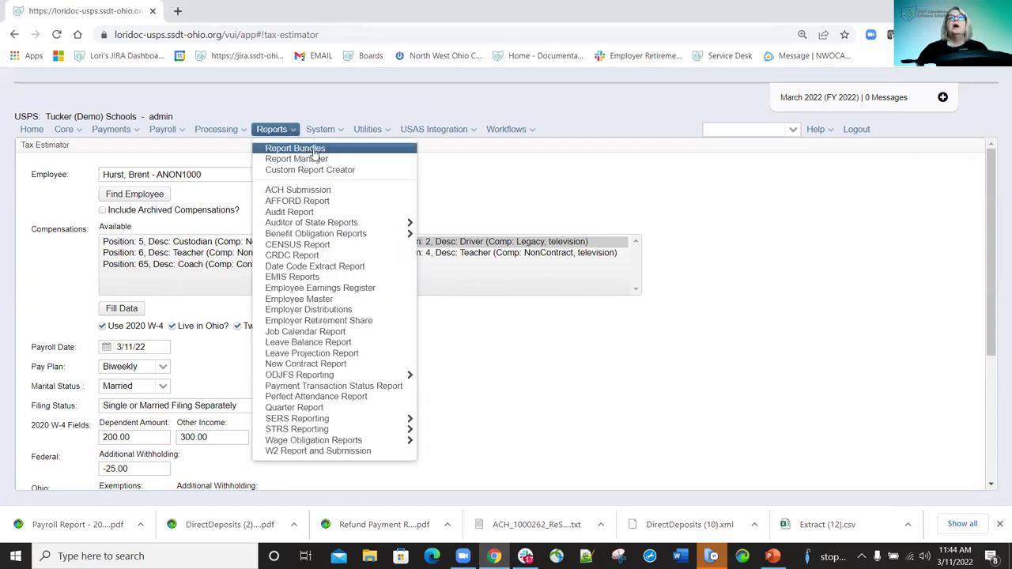
{"action": "left_click", "coordinate": [313, 150]}
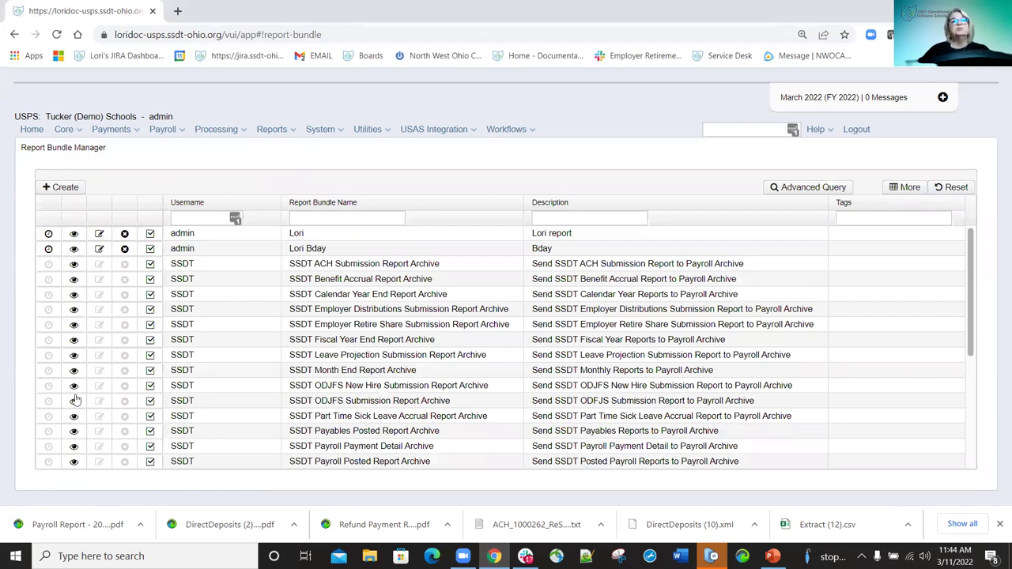
{"action": "scroll", "coordinate": [73, 400], "scroll_direction": "down", "scroll_amount": 3}
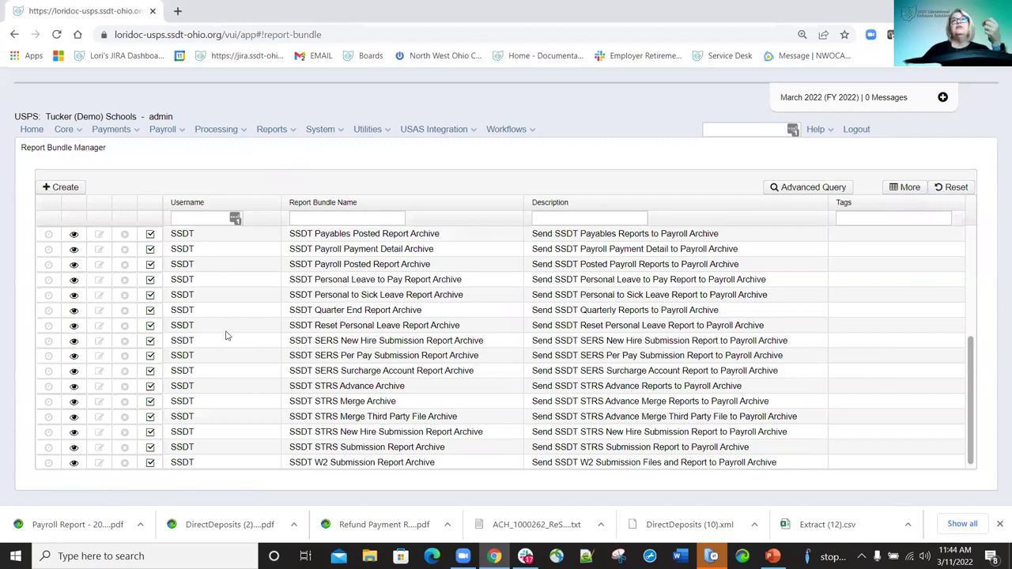
{"action": "scroll", "coordinate": [226, 336], "scroll_direction": "up", "scroll_amount": 5}
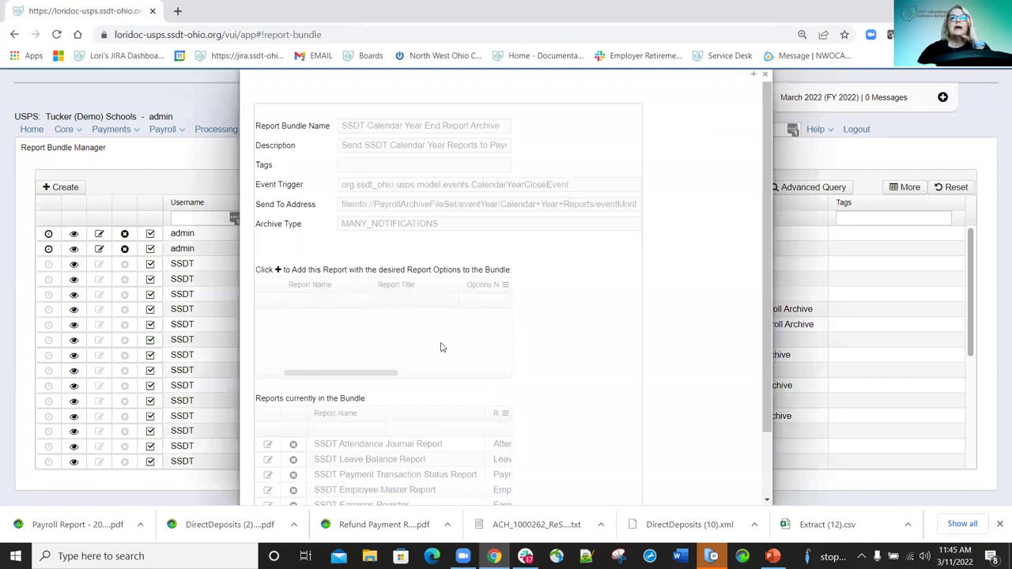
Scroll through the SSDT Calendar Year End Report Archive's five reports, then close its details.
{"action": "scroll", "coordinate": [456, 346], "scroll_direction": "down", "scroll_amount": 1}
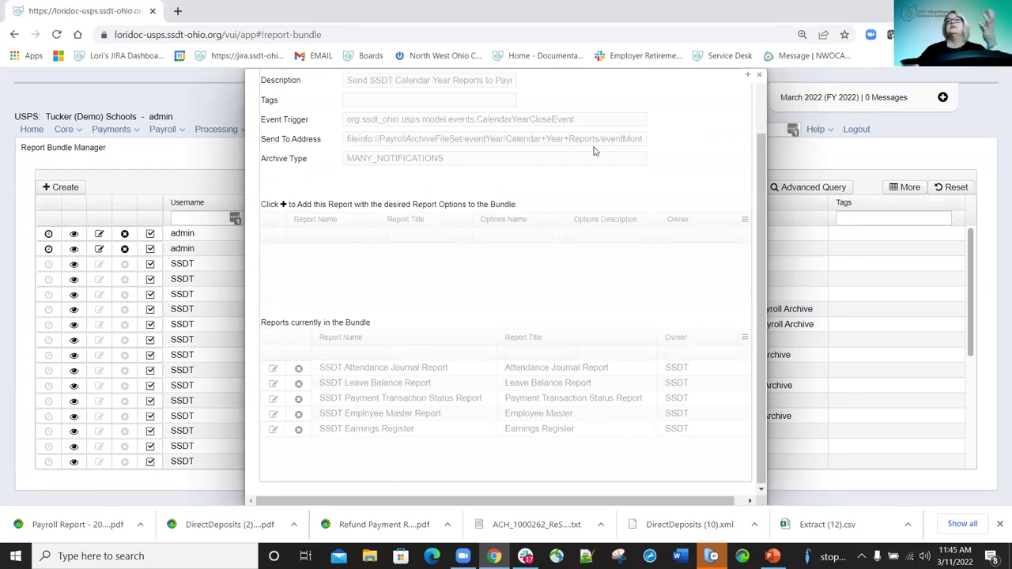
{"action": "left_click", "coordinate": [761, 76]}
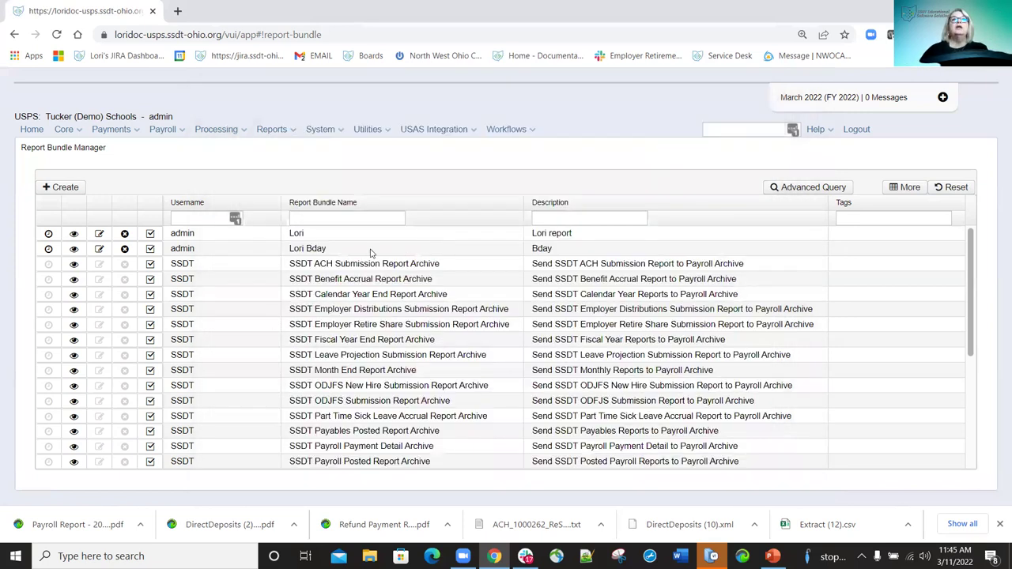
Create a new report bundle, entering the bundle name and the description 'Test'.
{"action": "left_click", "coordinate": [66, 187]}
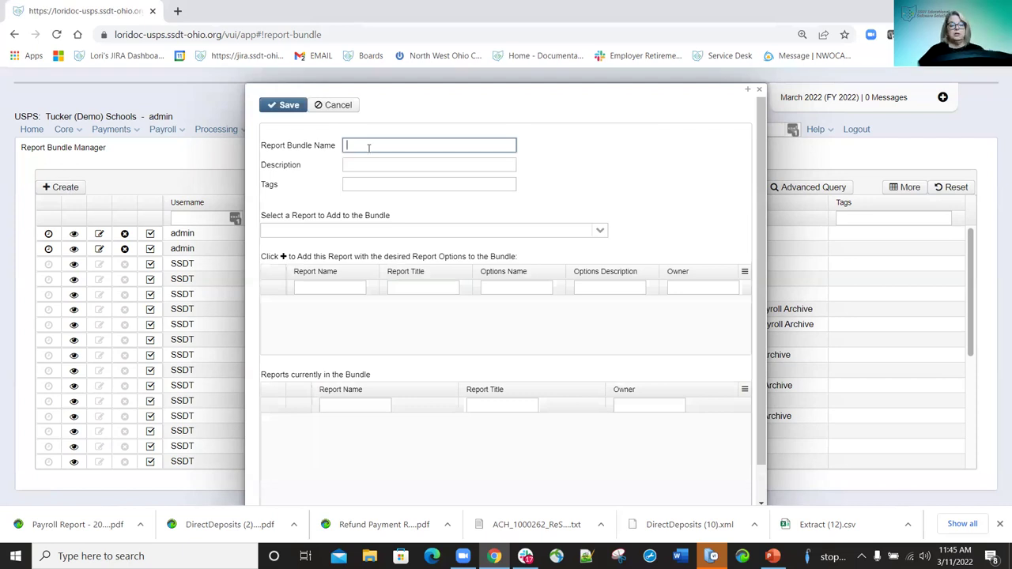
{"action": "type", "text": "LOri Bundle"}
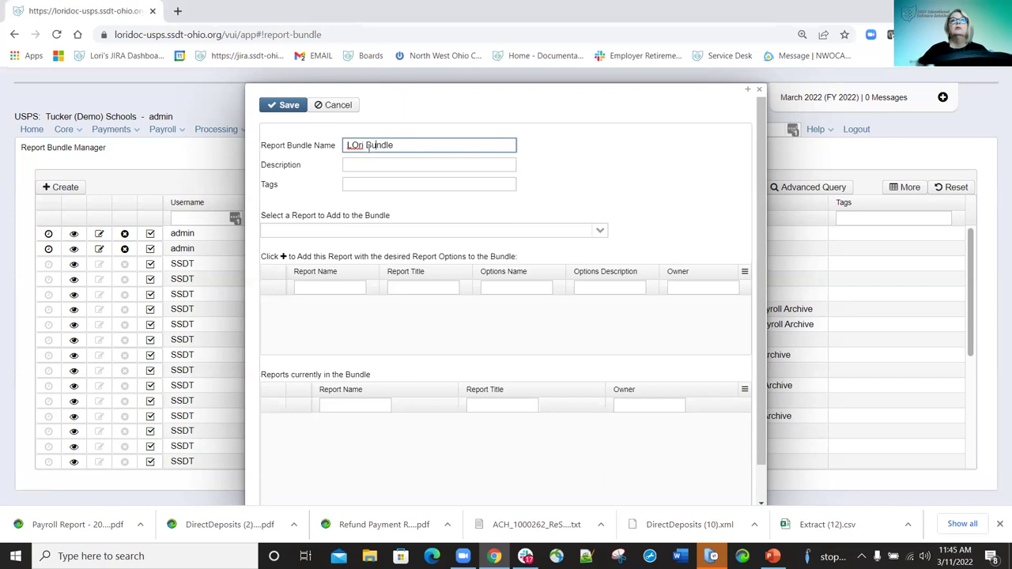
{"action": "type", "text": "o"}
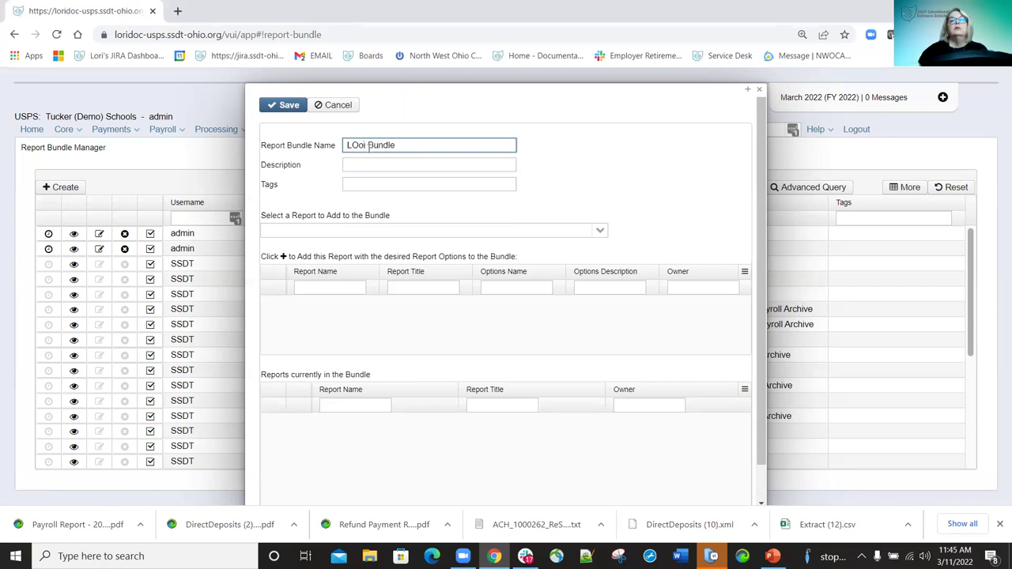
{"action": "key", "text": "BackSpace"}
{"action": "key", "text": "BackSpace"}
{"action": "type", "text": "or"}
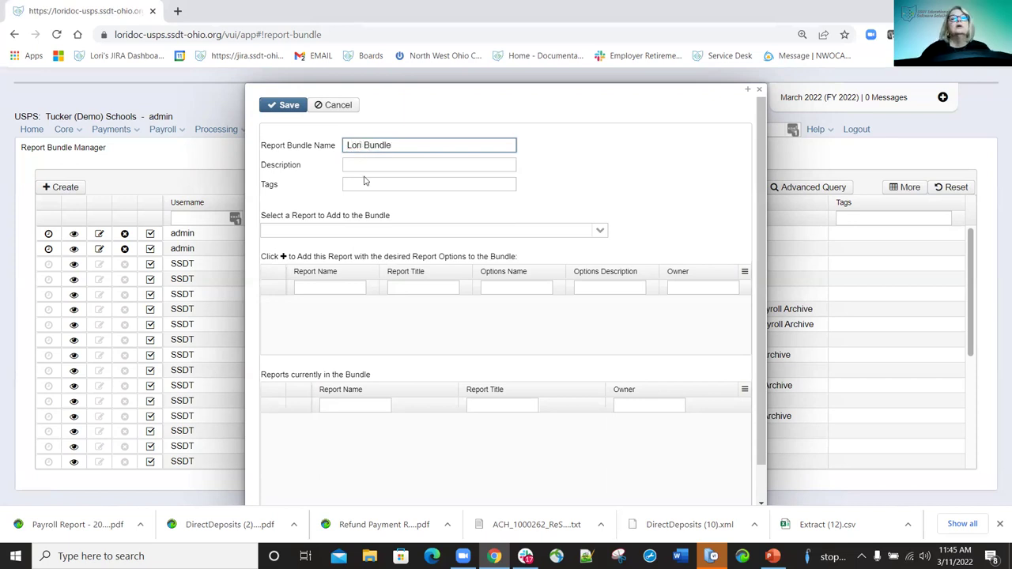
{"action": "left_click", "coordinate": [407, 163]}
{"action": "type", "text": "Test"}
{"action": "left_click", "coordinate": [581, 179]}
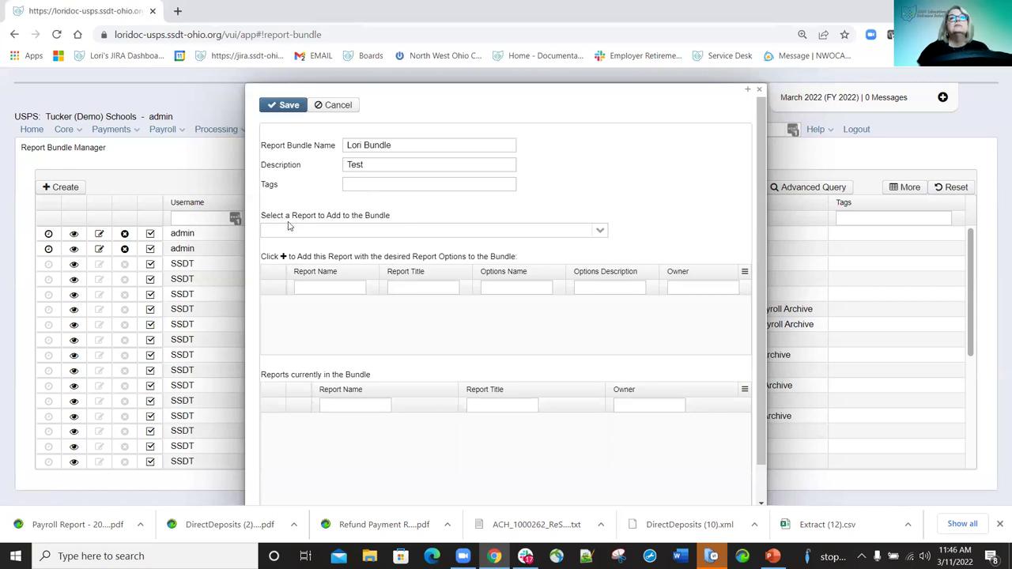
Add the EMIS Reportable Flag Compensation and ACH Source (lam) reports, then save the bundle.
{"action": "left_click", "coordinate": [600, 230]}
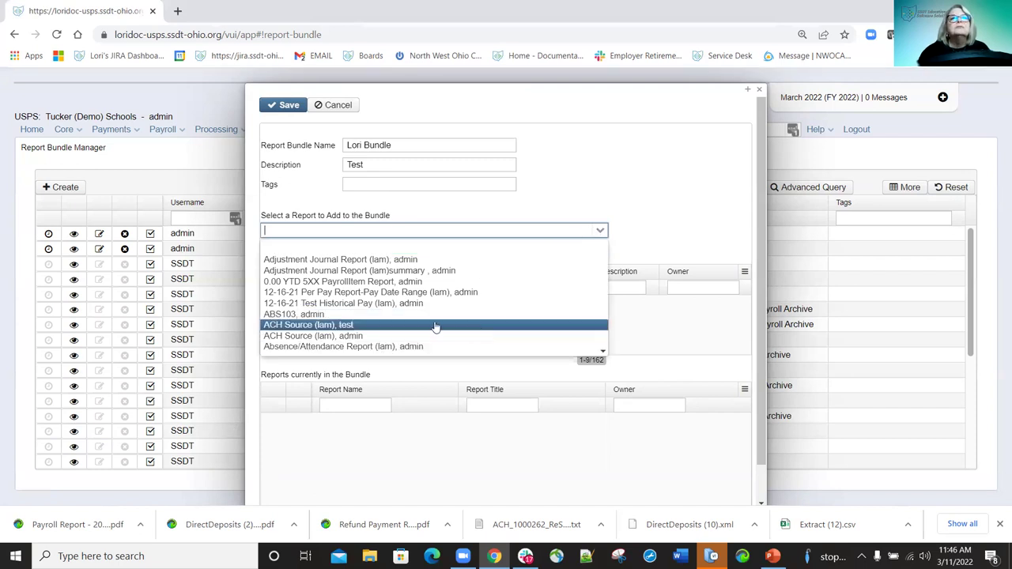
{"action": "scroll", "coordinate": [399, 330], "scroll_direction": "down", "scroll_amount": 3}
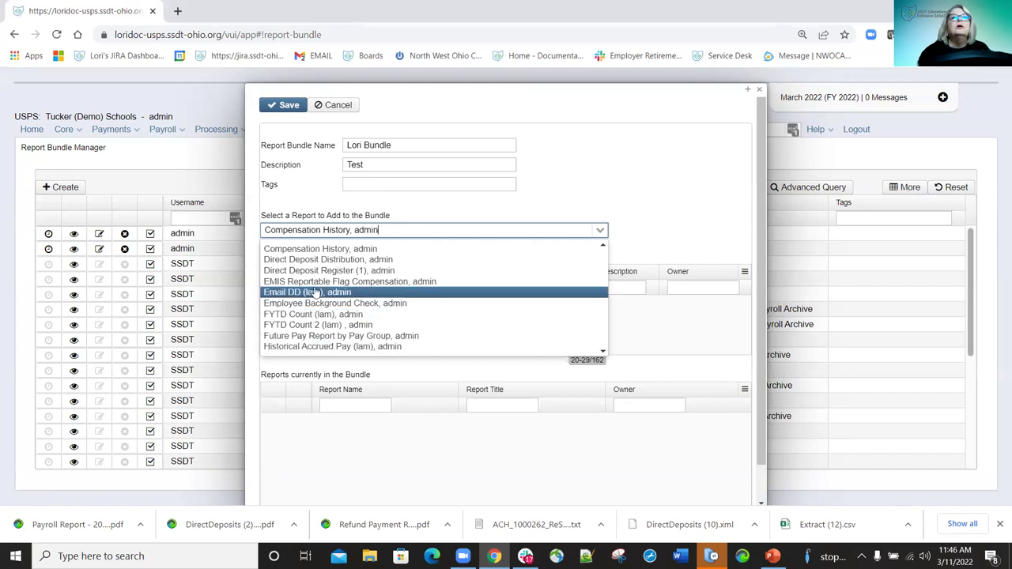
{"action": "key", "text": "Up"}
{"action": "key", "text": "Up"}
{"action": "key", "text": "Down"}
{"action": "key", "text": "Up"}
{"action": "key", "text": "Up"}
{"action": "key", "text": "Up"}
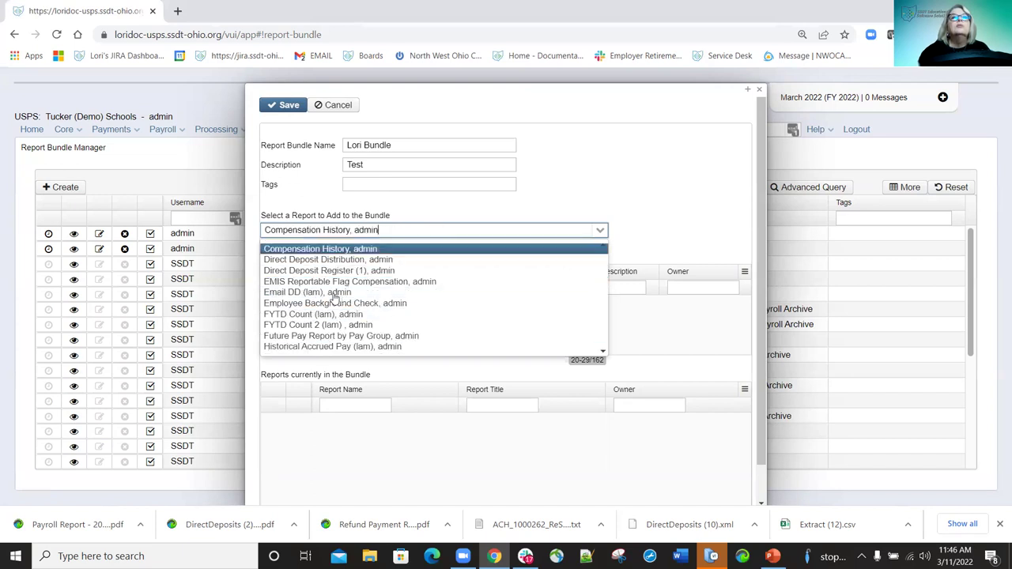
{"action": "scroll", "coordinate": [332, 298], "scroll_direction": "up", "scroll_amount": 3}
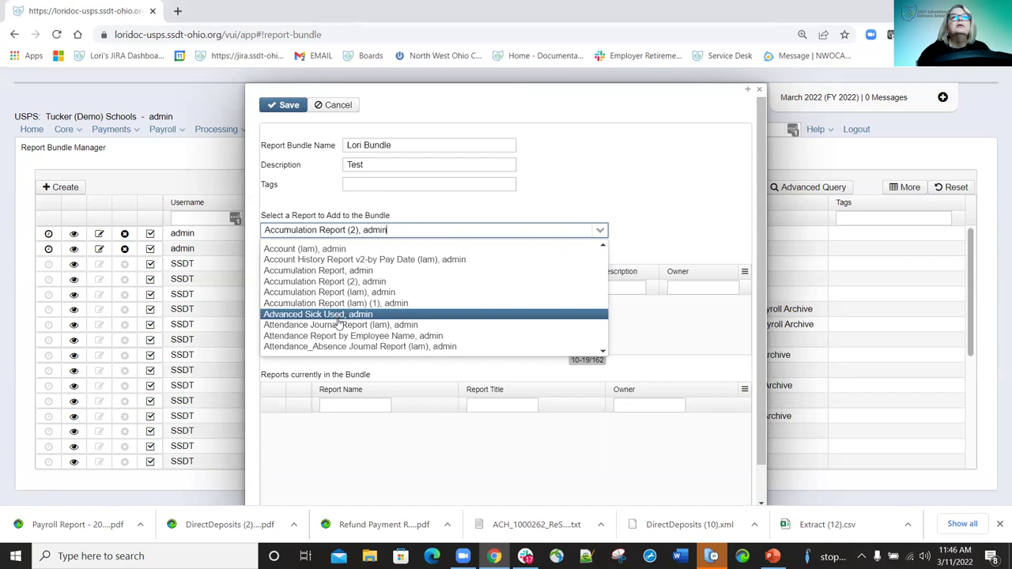
{"action": "key", "text": "Down"}
{"action": "key", "text": "Down"}
{"action": "key", "text": "Down"}
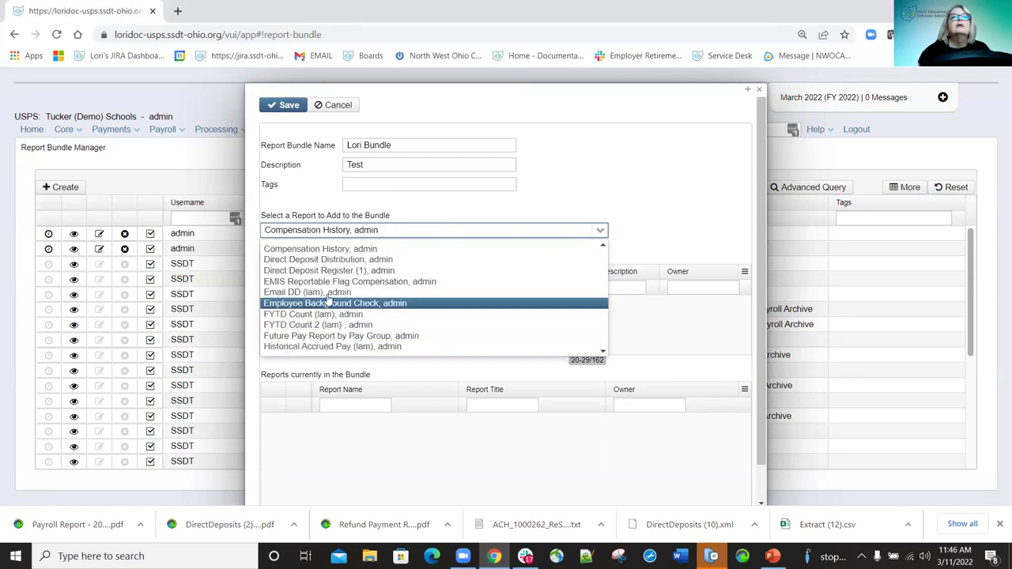
{"action": "left_click", "coordinate": [327, 282]}
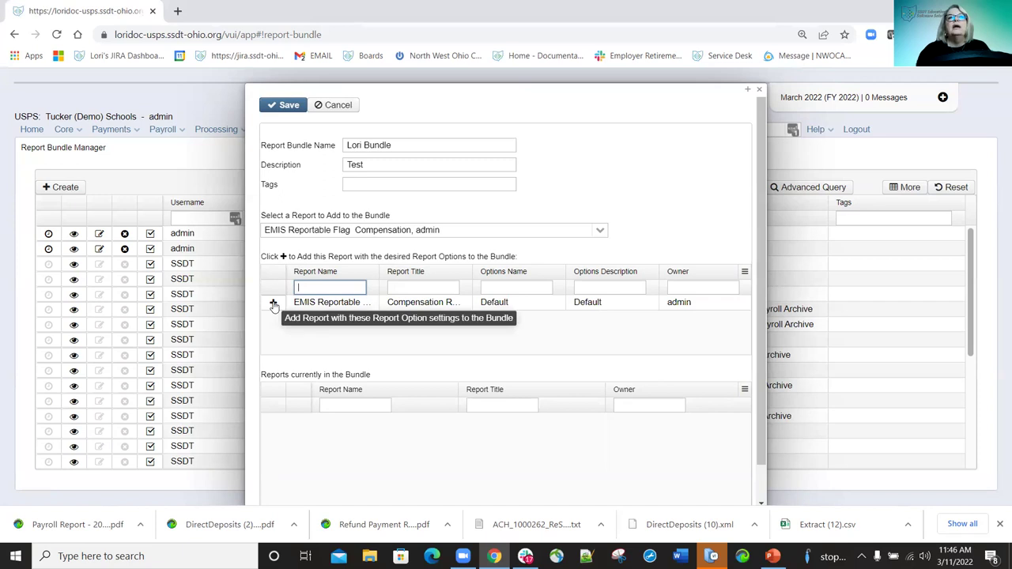
{"action": "left_click", "coordinate": [273, 303]}
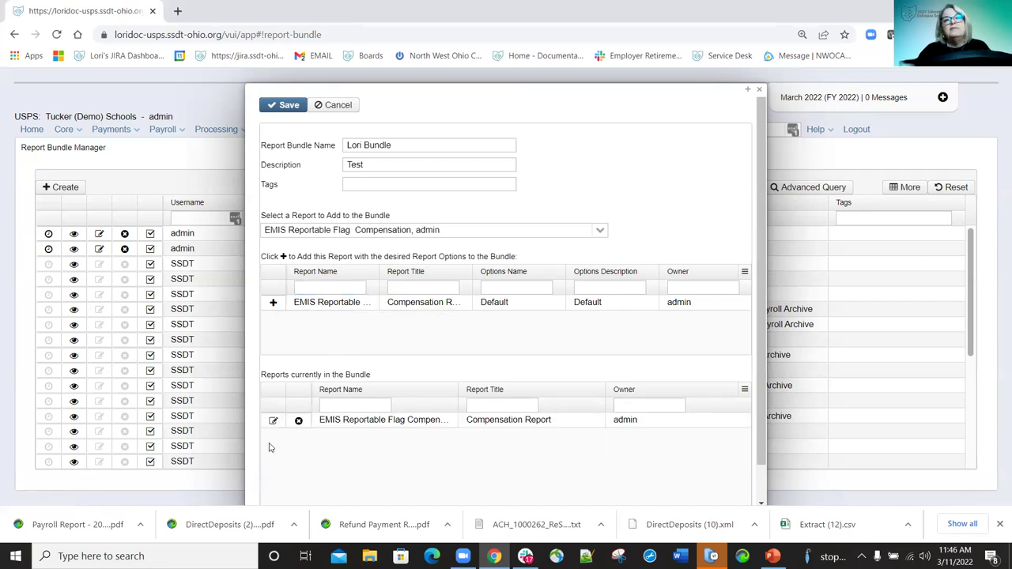
{"action": "left_click", "coordinate": [600, 231]}
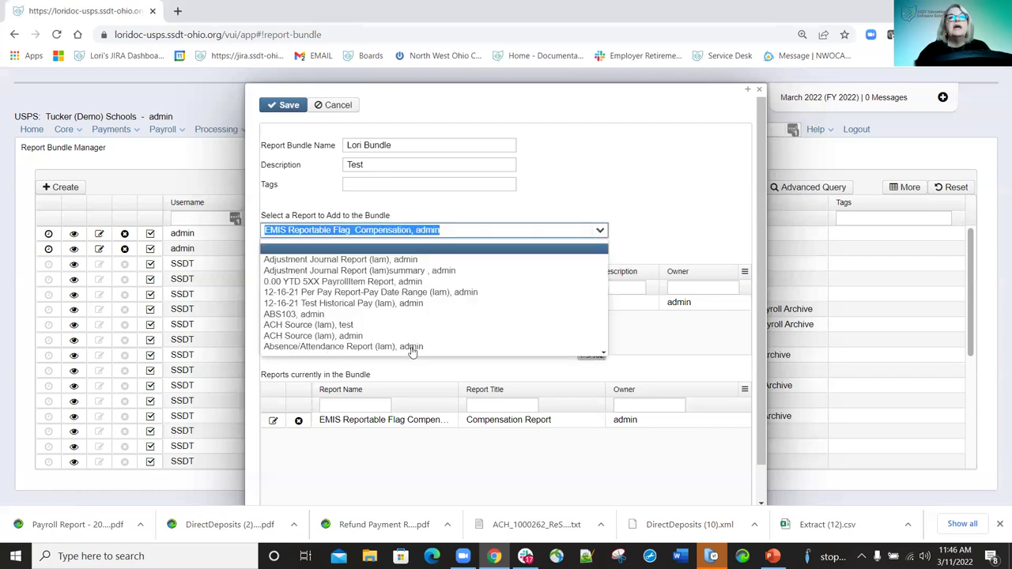
{"action": "left_click", "coordinate": [308, 337]}
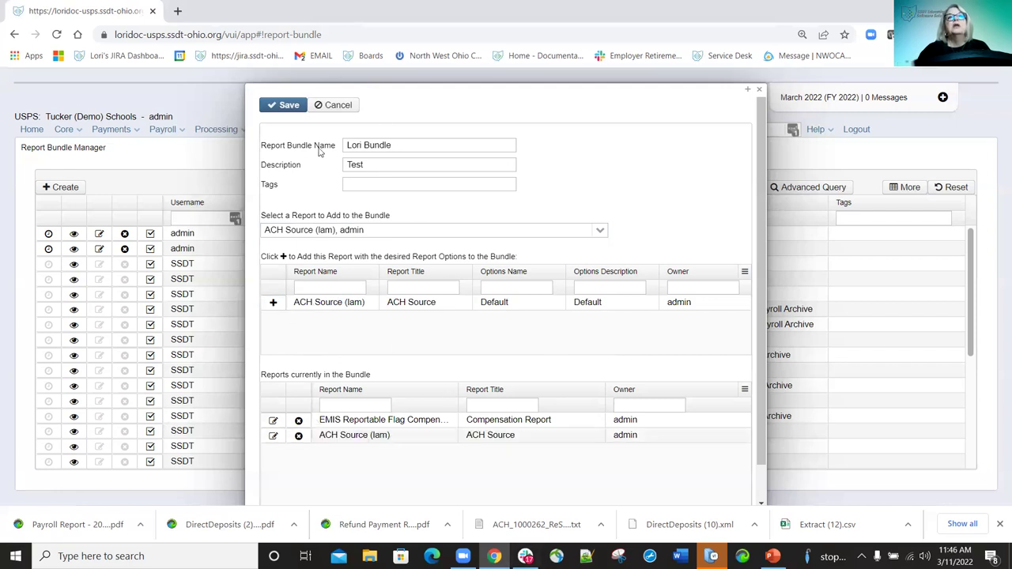
{"action": "left_click", "coordinate": [288, 105]}
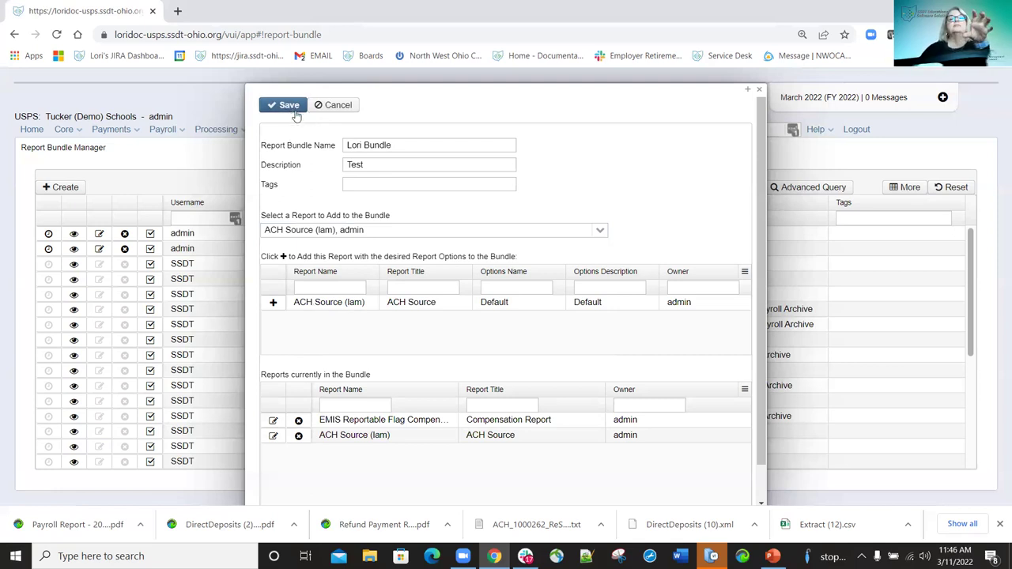
Schedule the new bundle as a Cron job and open the bookmarked Cron Expression generator.
{"action": "left_click", "coordinate": [759, 93]}
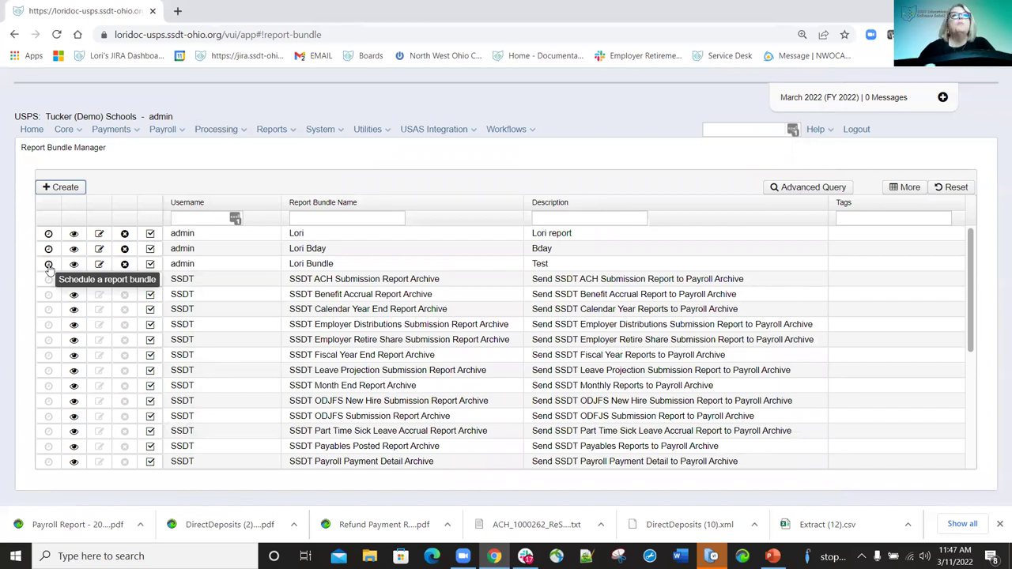
{"action": "left_click", "coordinate": [48, 265]}
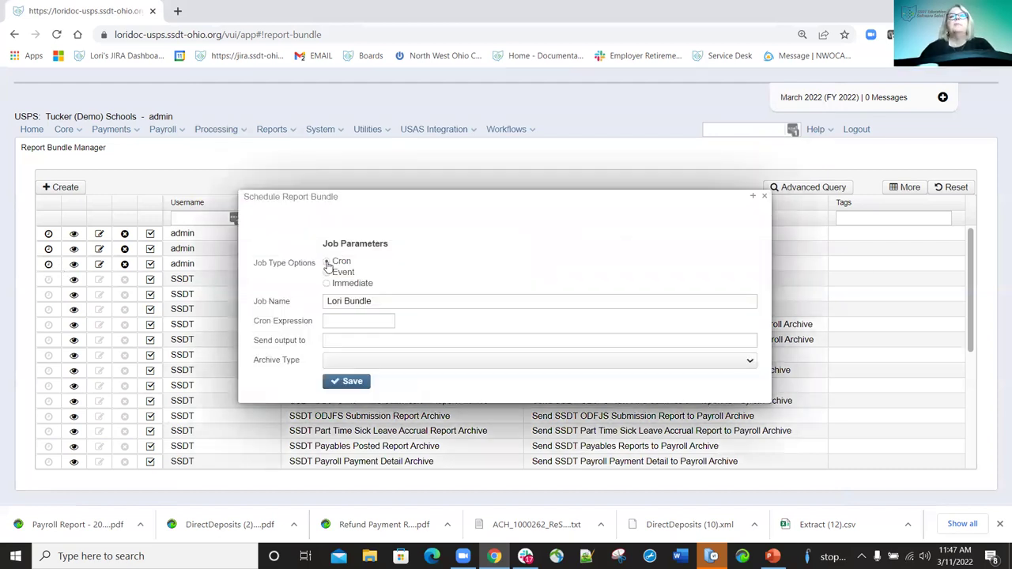
{"action": "left_click", "coordinate": [327, 263]}
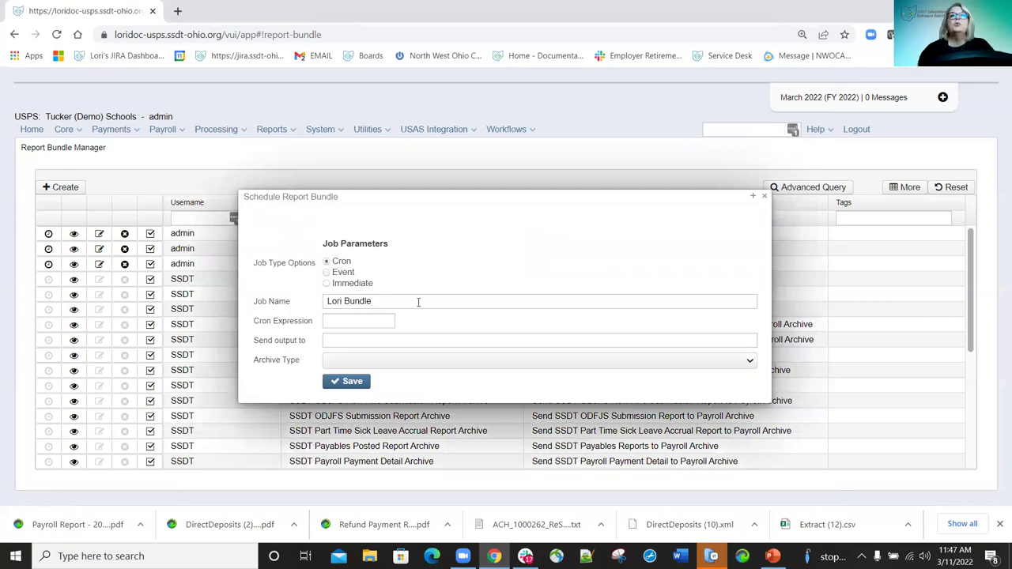
{"action": "left_click", "coordinate": [380, 319]}
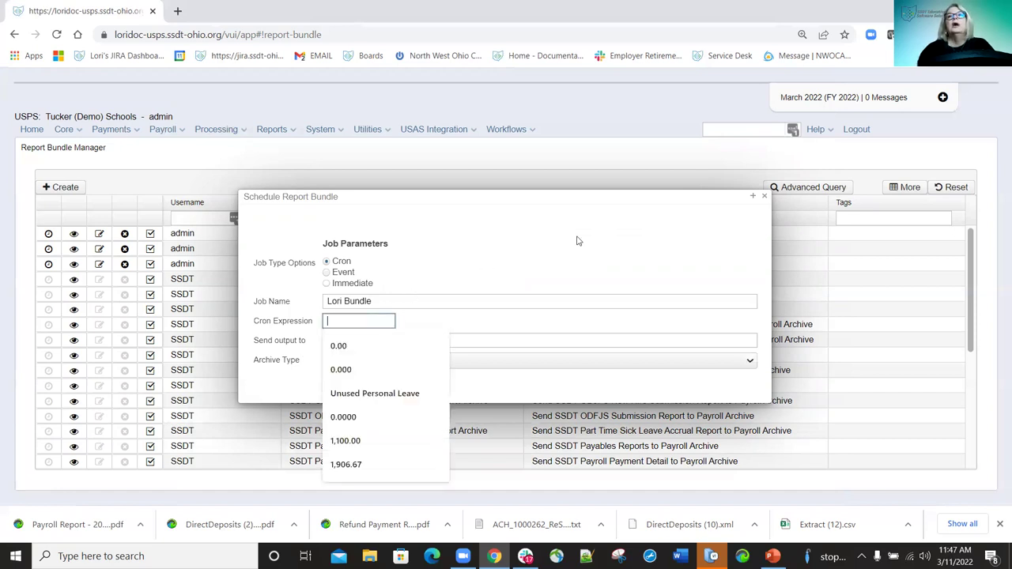
{"action": "left_click", "coordinate": [876, 55]}
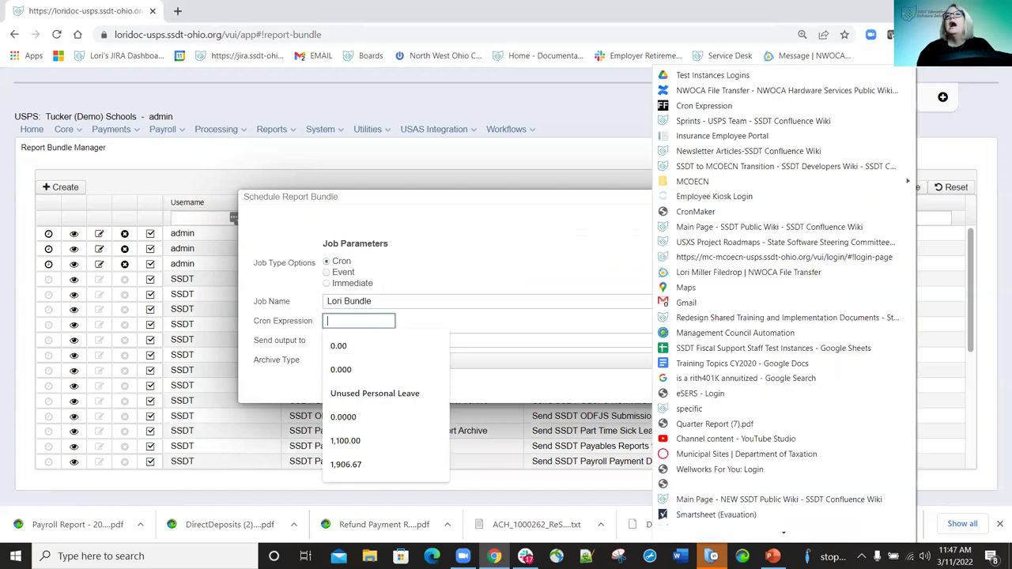
{"action": "left_click", "coordinate": [704, 105]}
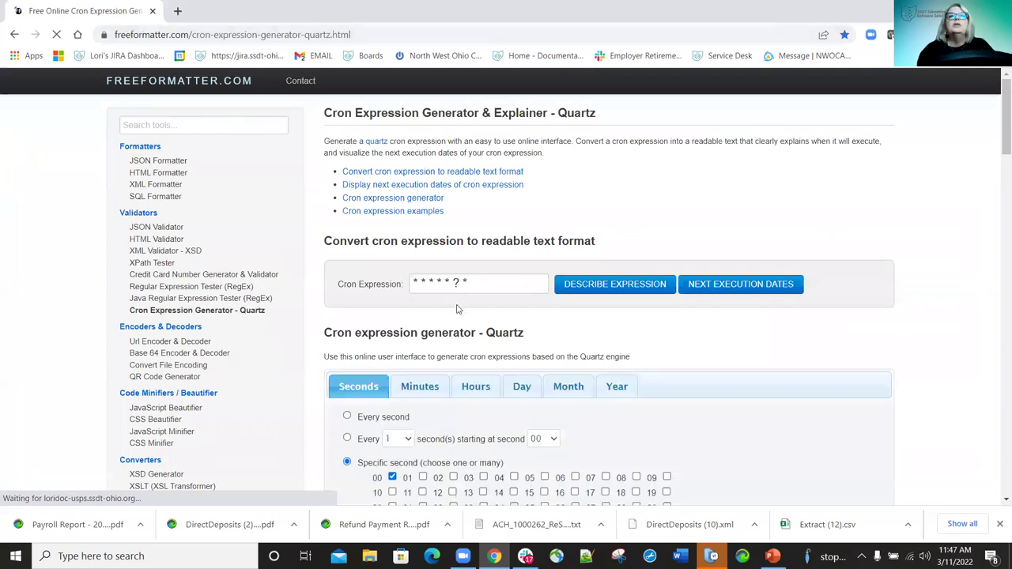
In the generator's Day settings, try a 5-day interval from Friday, then choose the 16th monthly.
{"action": "scroll", "coordinate": [440, 329], "scroll_direction": "down", "scroll_amount": 2}
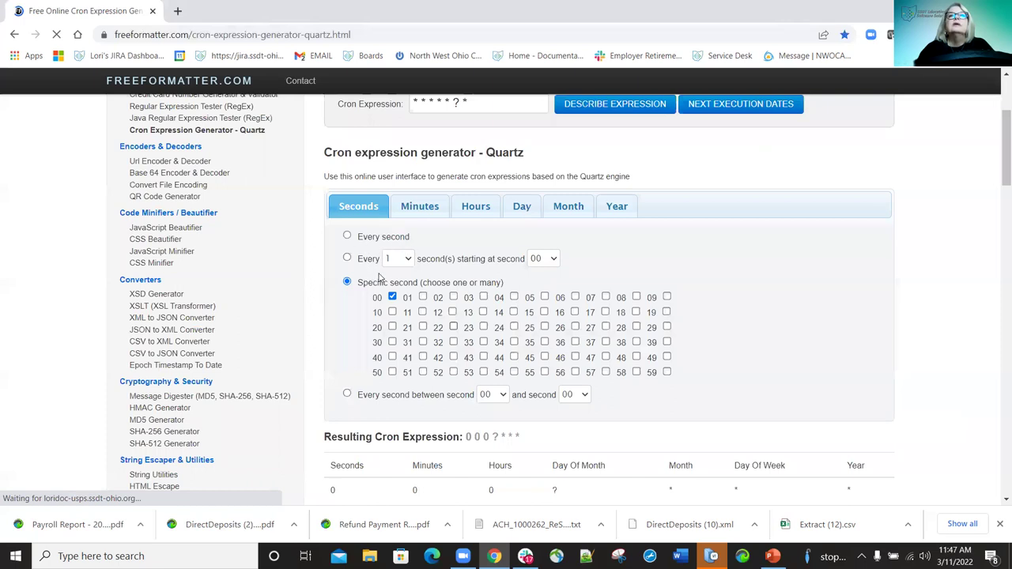
{"action": "scroll", "coordinate": [409, 274], "scroll_direction": "down", "scroll_amount": 1}
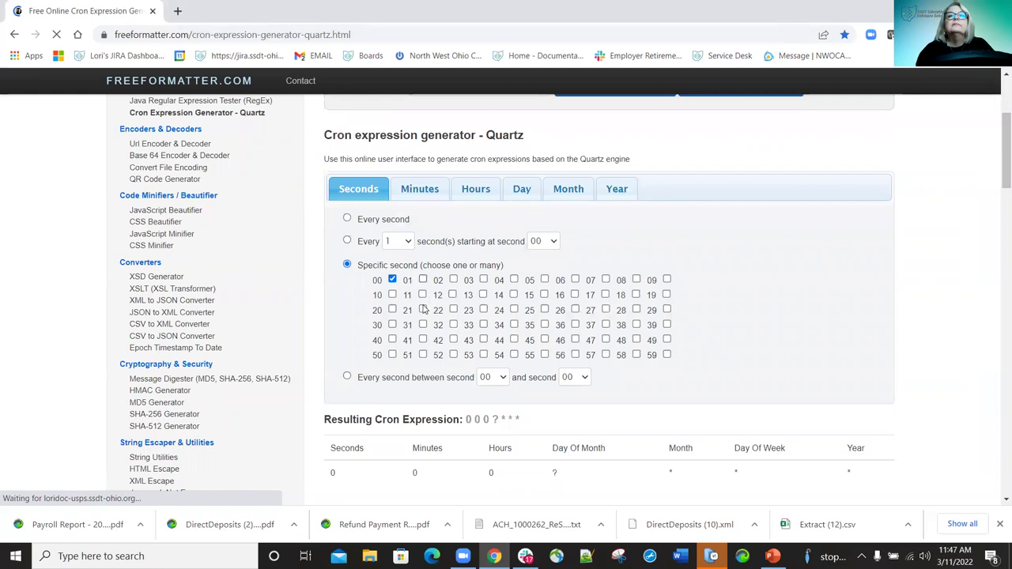
{"action": "scroll", "coordinate": [423, 309], "scroll_direction": "down", "scroll_amount": 2}
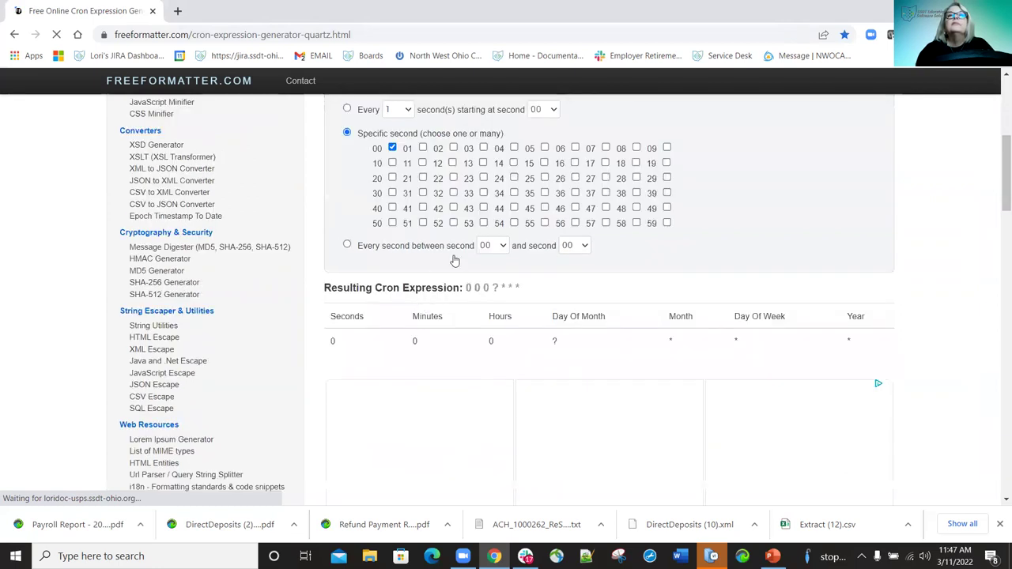
{"action": "scroll", "coordinate": [521, 259], "scroll_direction": "up", "scroll_amount": 3}
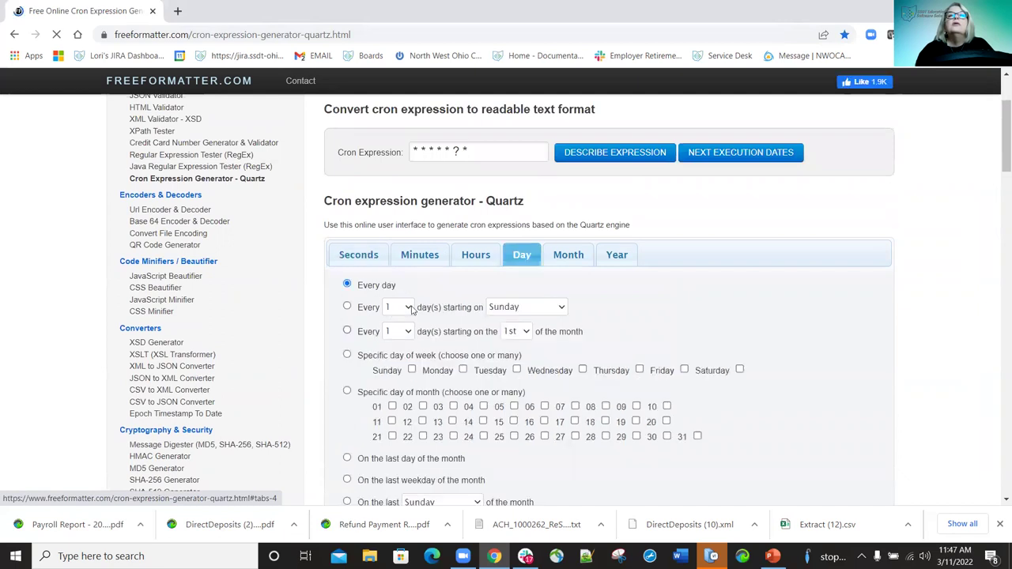
{"action": "left_click", "coordinate": [402, 309]}
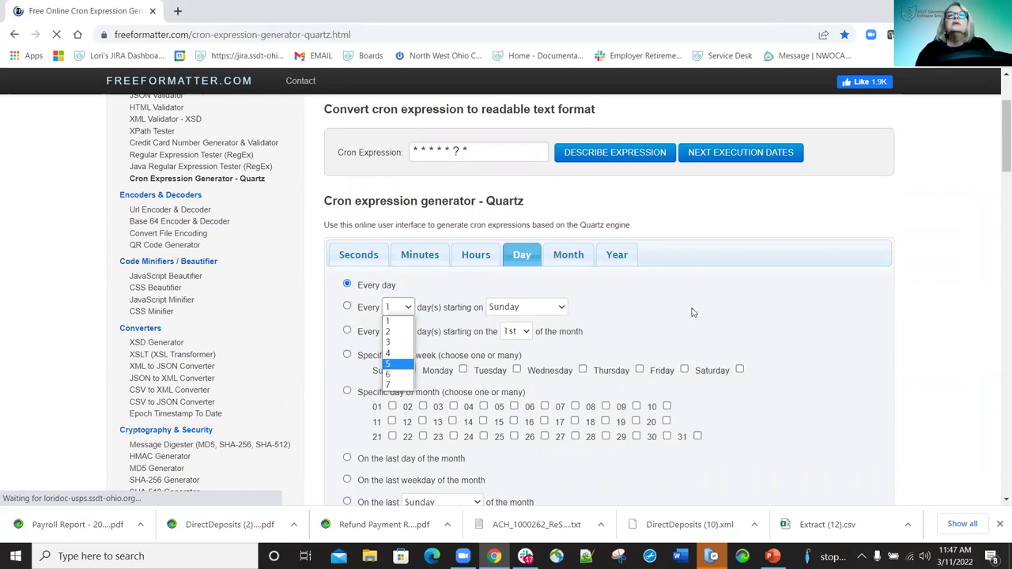
{"action": "left_click", "coordinate": [397, 365]}
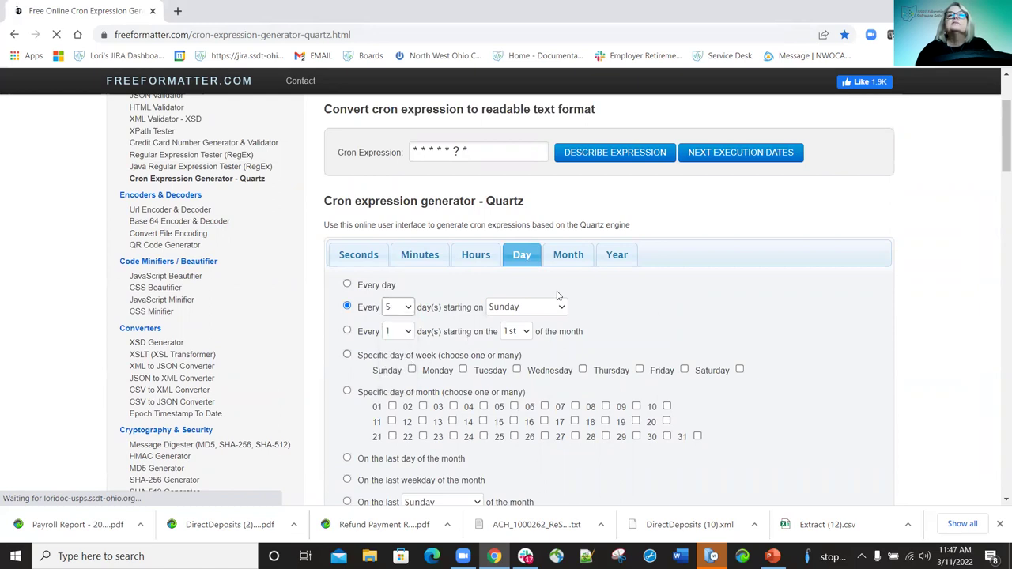
{"action": "left_click", "coordinate": [526, 307]}
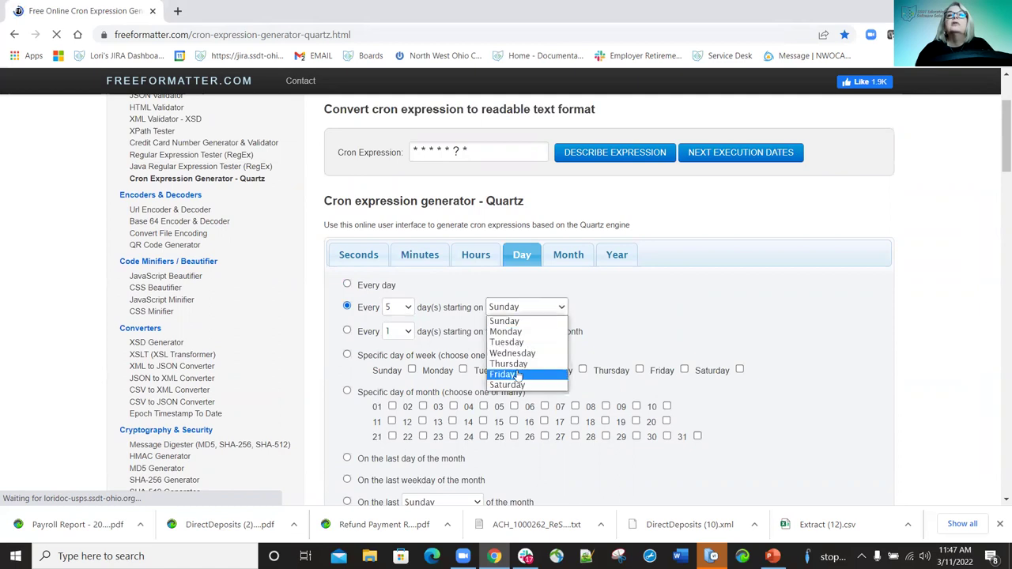
{"action": "left_click", "coordinate": [515, 373]}
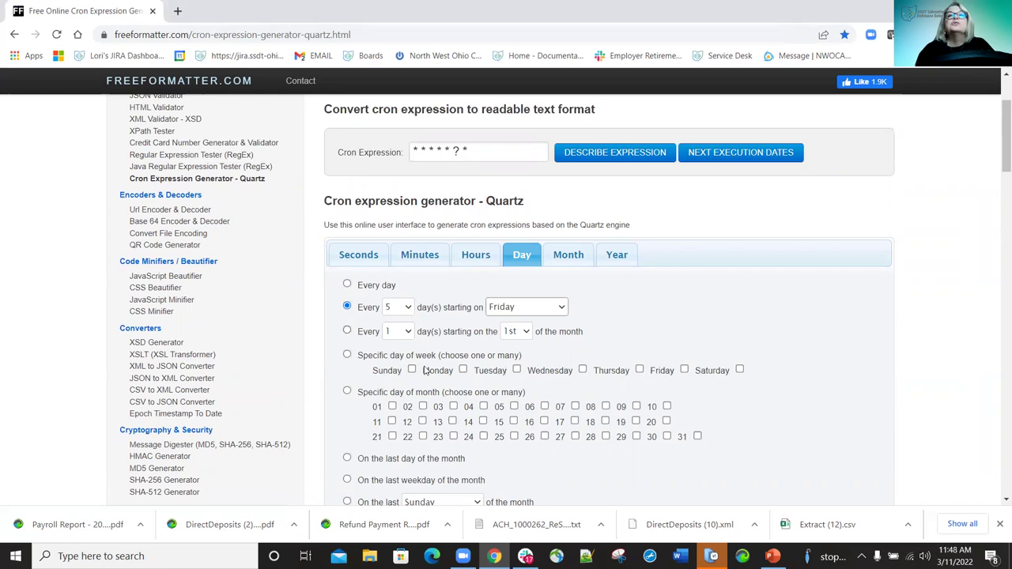
{"action": "left_click", "coordinate": [346, 355]}
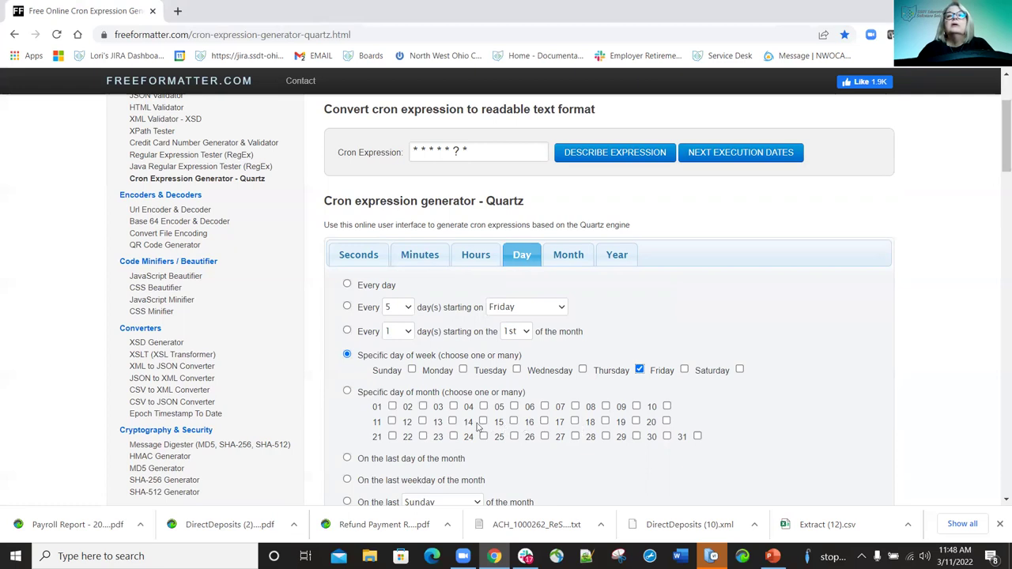
{"action": "left_click", "coordinate": [544, 420]}
Copy the resulting cron expression 0 0 0 16 * ? *.
{"action": "scroll", "coordinate": [573, 358], "scroll_direction": "down", "scroll_amount": 3}
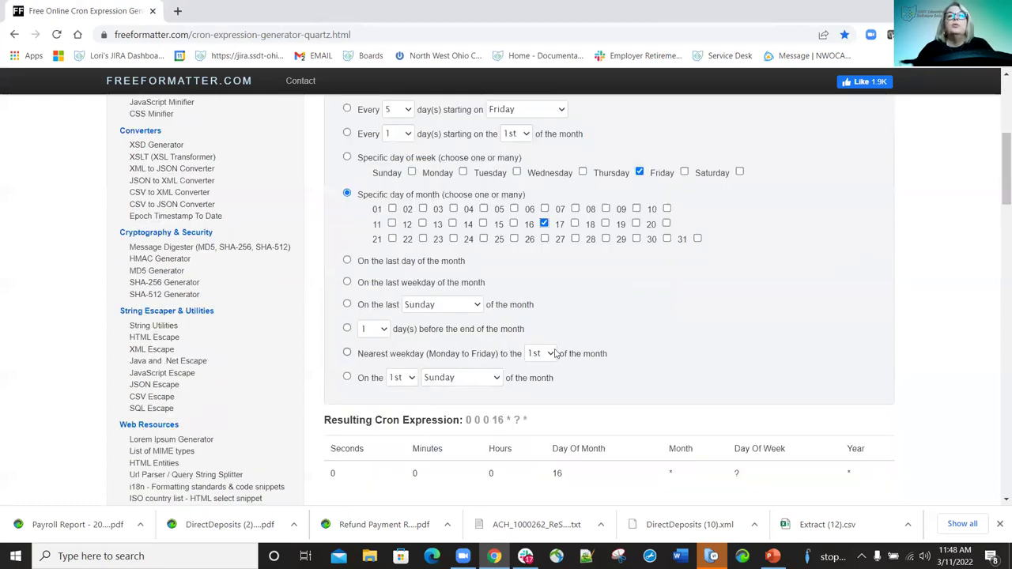
{"action": "scroll", "coordinate": [556, 330], "scroll_direction": "up", "scroll_amount": 5}
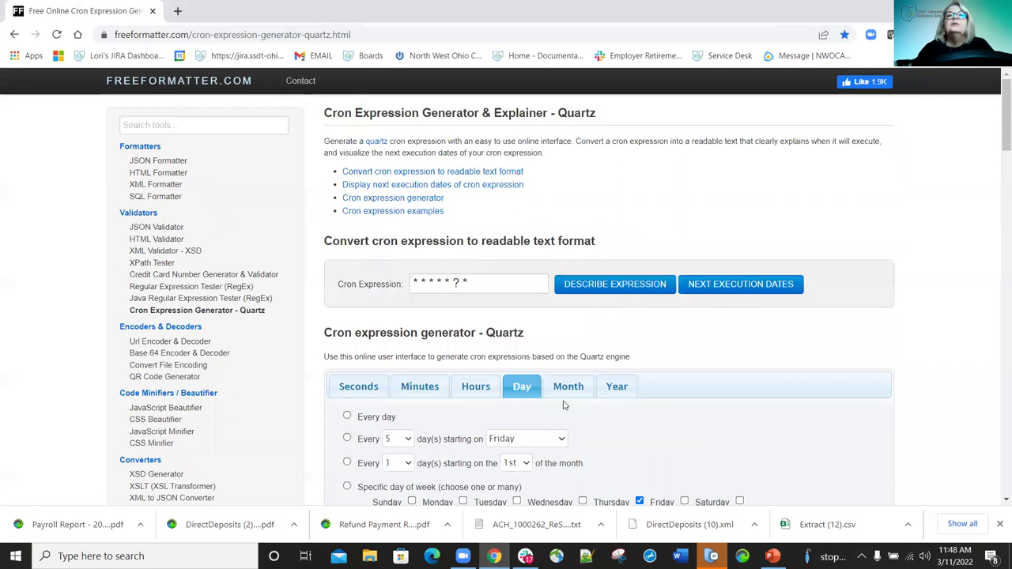
{"action": "scroll", "coordinate": [565, 400], "scroll_direction": "down", "scroll_amount": 6}
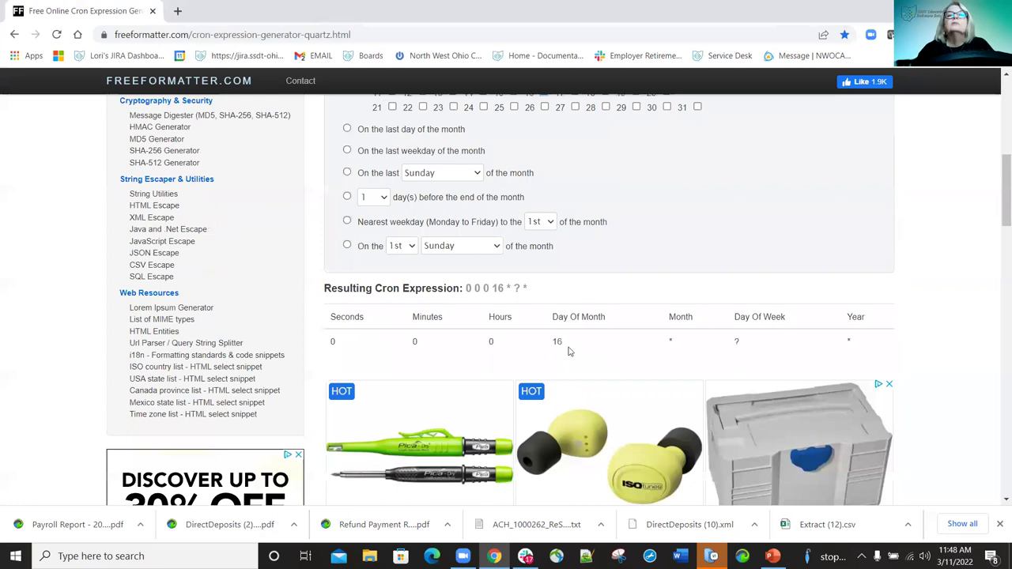
{"action": "scroll", "coordinate": [573, 363], "scroll_direction": "up", "scroll_amount": 2}
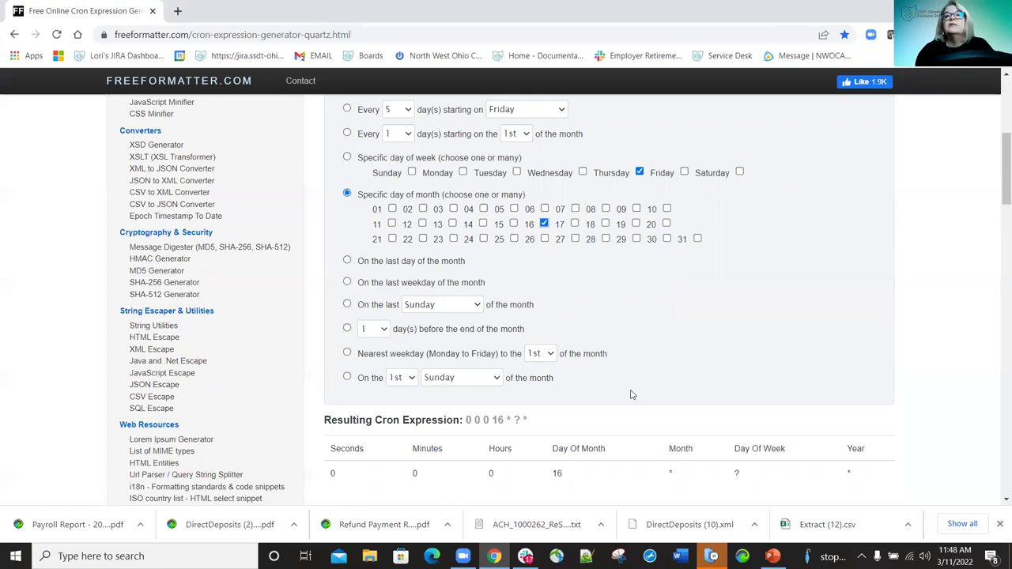
{"action": "triple_click", "coordinate": [503, 424]}
{"action": "key", "text": "ctrl+c"}
{"action": "right_click", "coordinate": [527, 429]}
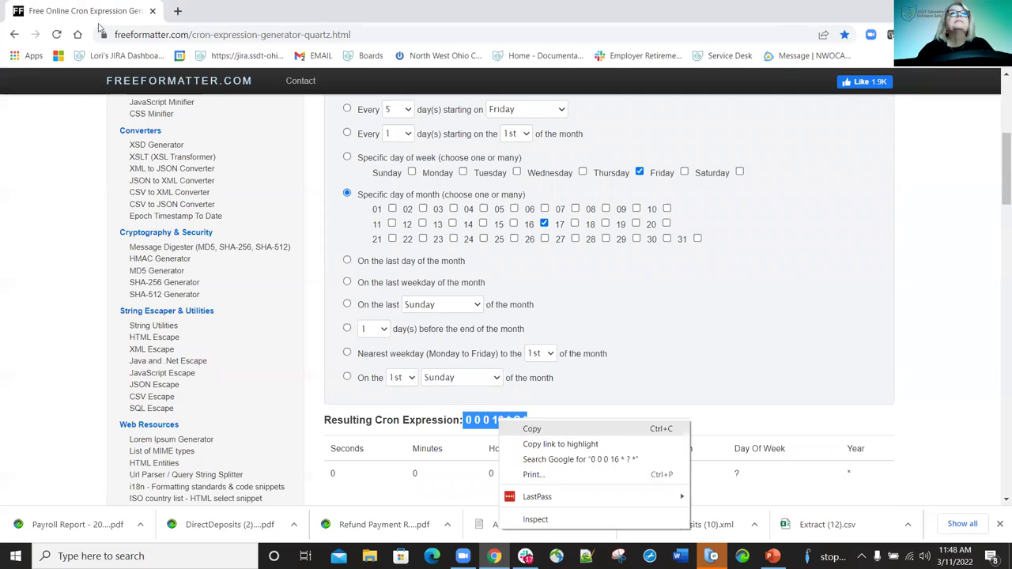
{"action": "left_click", "coordinate": [153, 16]}
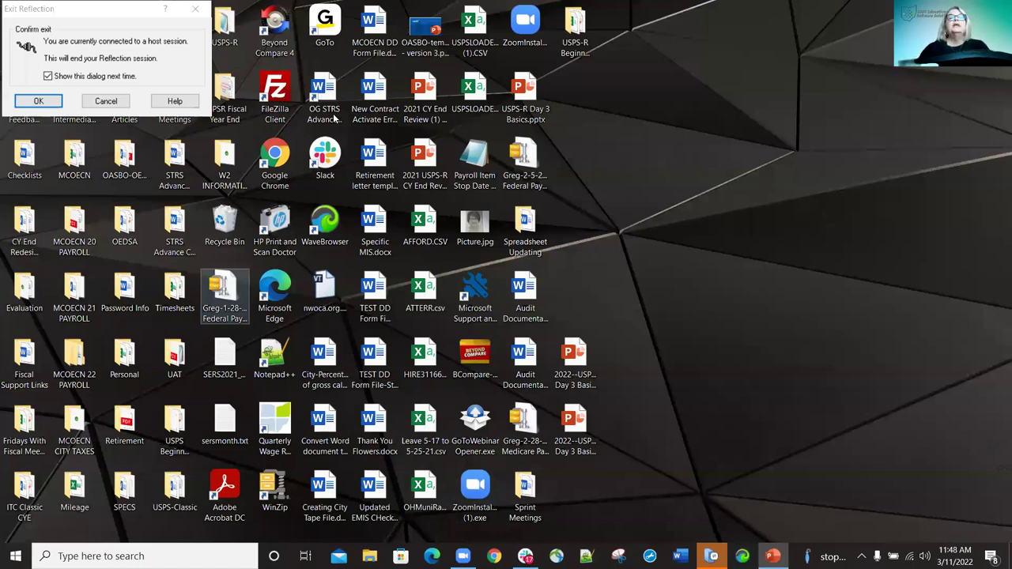
Back in Chrome, load the USPS payroll app address and log in as administrator.
{"action": "key", "text": "alt+Tab"}
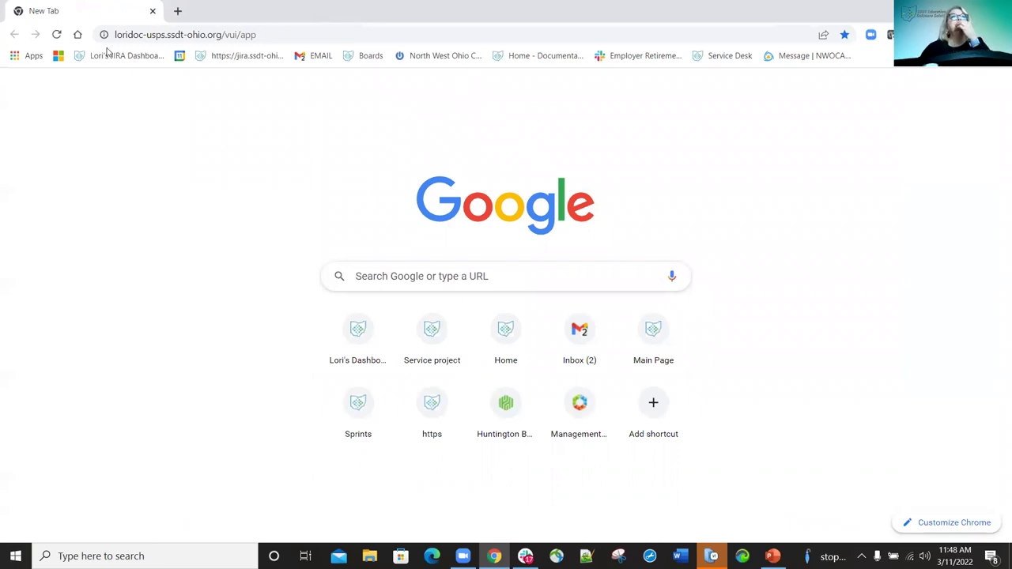
{"action": "left_click", "coordinate": [292, 35]}
{"action": "left_click", "coordinate": [292, 35]}
{"action": "key", "text": "Return"}
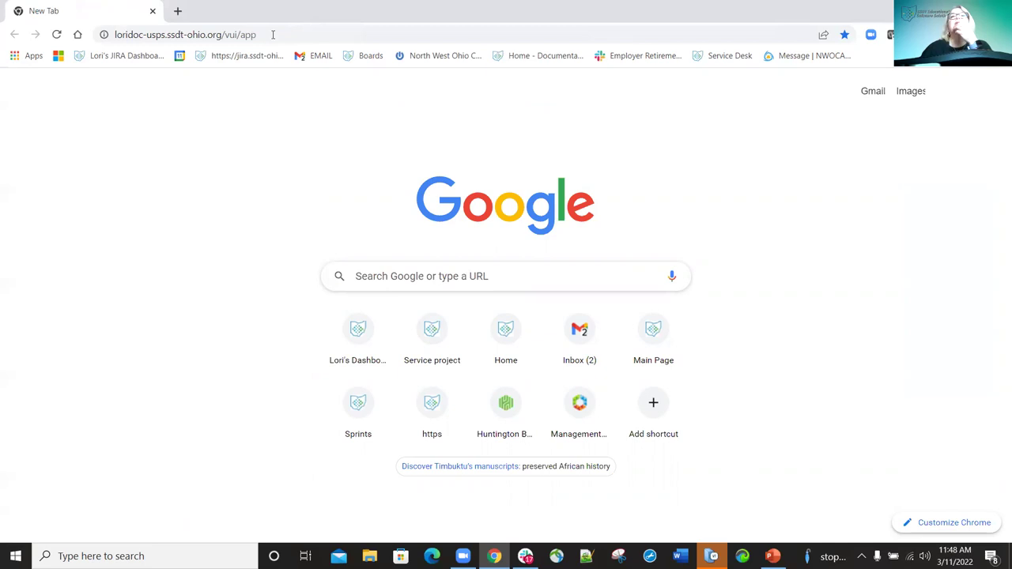
{"action": "left_click", "coordinate": [158, 38]}
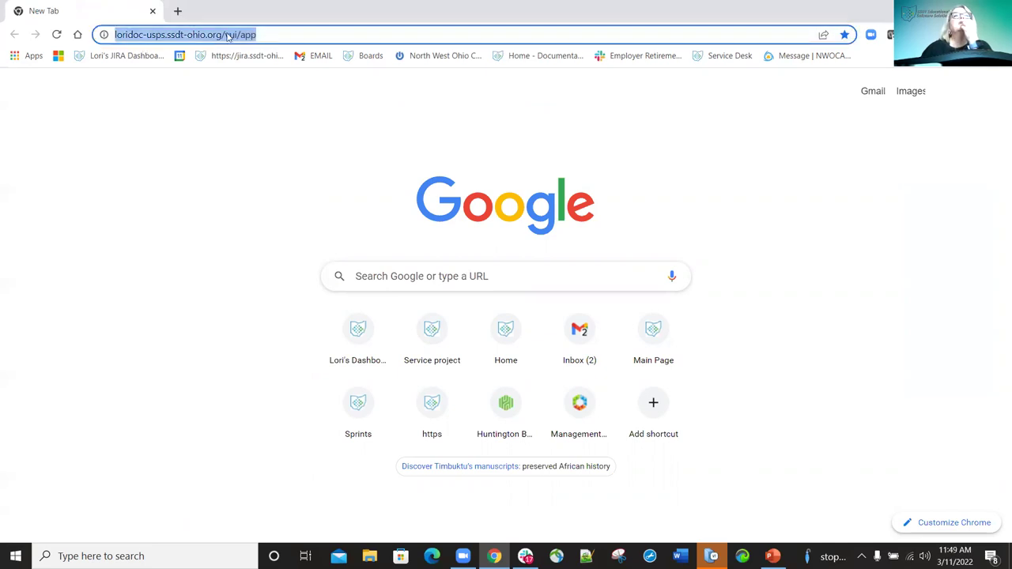
{"action": "left_click", "coordinate": [307, 36]}
{"action": "key", "text": "Return"}
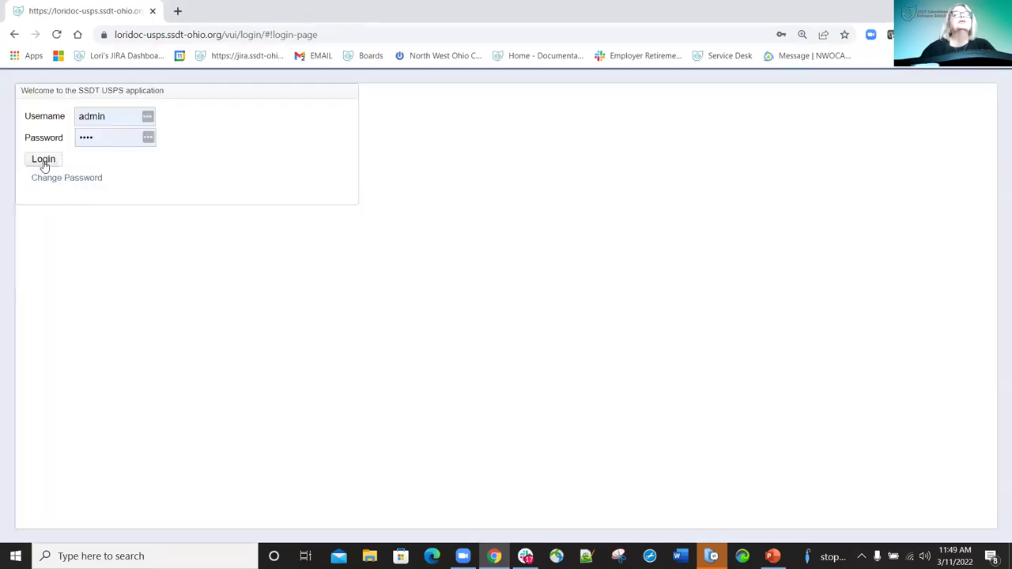
{"action": "left_click", "coordinate": [41, 162]}
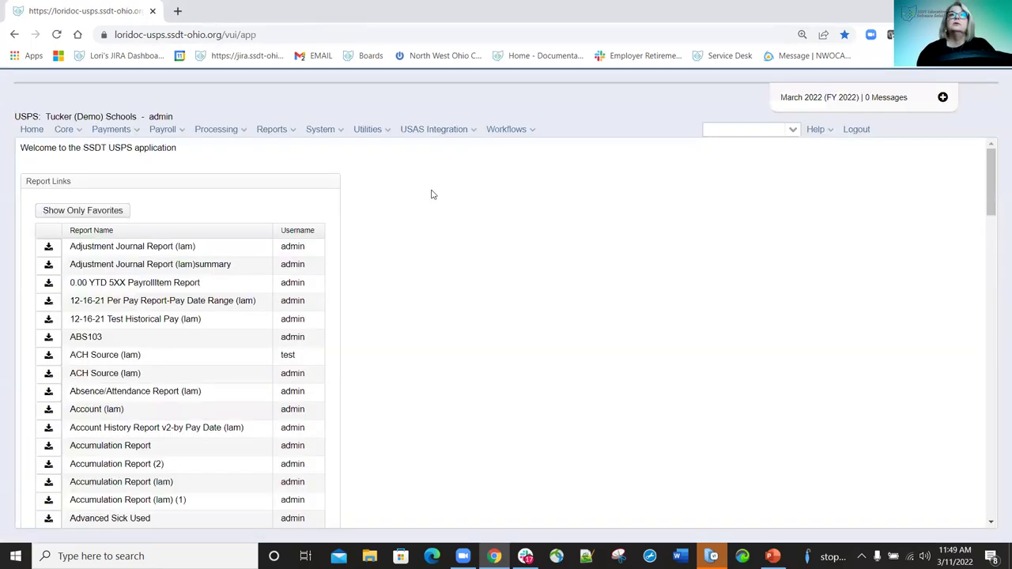
Return to the Report Bundle Manager and paste cron expression 0 0 0 16 * ? * into the schedule.
{"action": "left_click", "coordinate": [293, 135]}
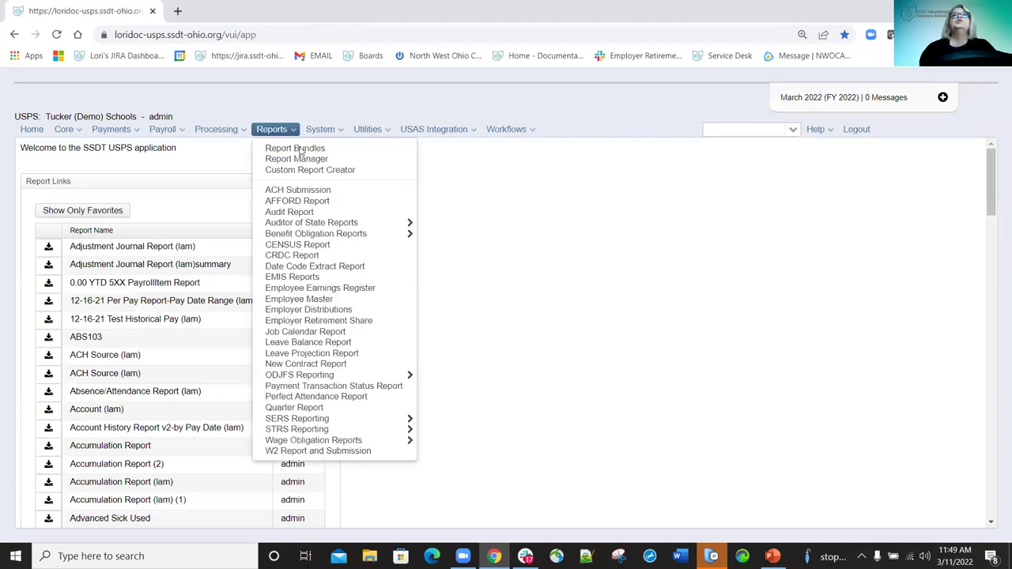
{"action": "left_click", "coordinate": [299, 149]}
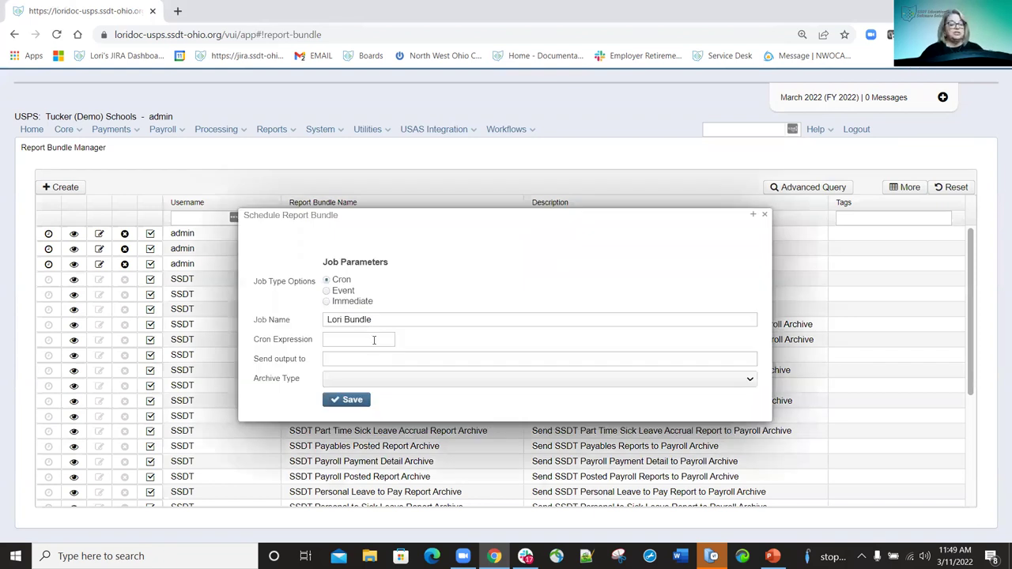
{"action": "left_click", "coordinate": [374, 340]}
{"action": "key", "text": "ctrl+v"}
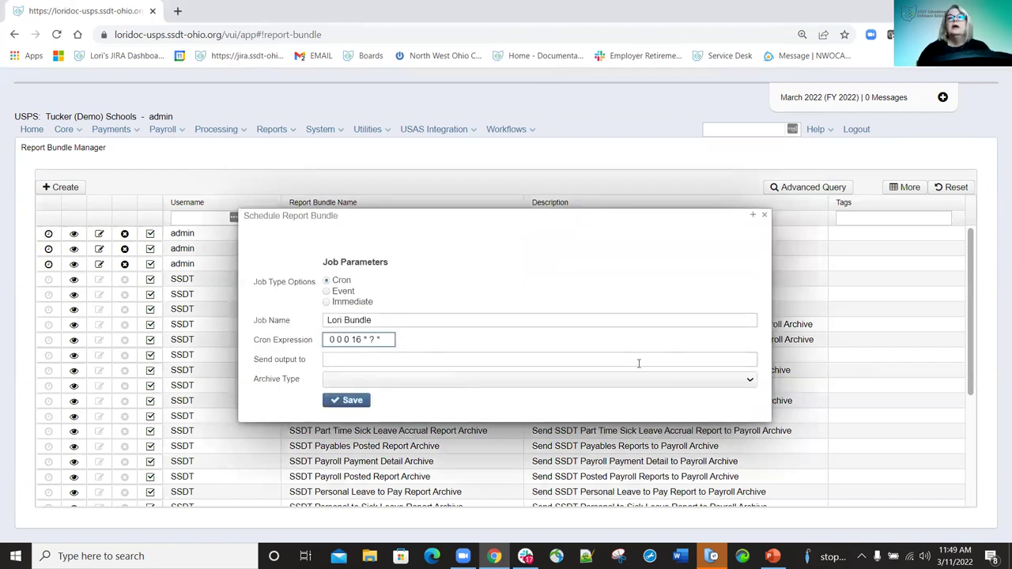
Enter the recipient's e-mail, choose single notification with multiple attachments archiving, and save.
{"action": "left_click", "coordinate": [418, 357]}
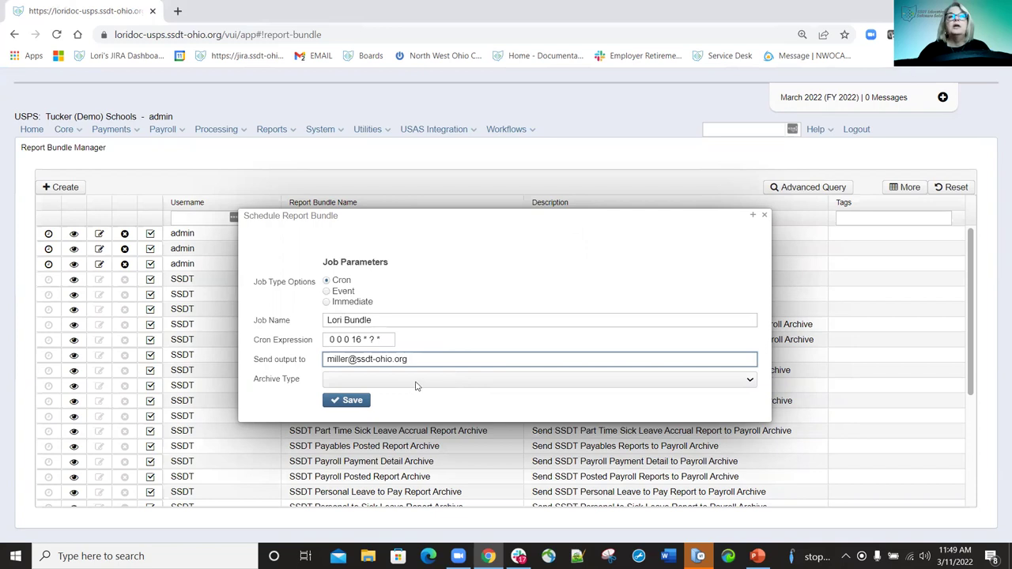
{"action": "left_click", "coordinate": [751, 381]}
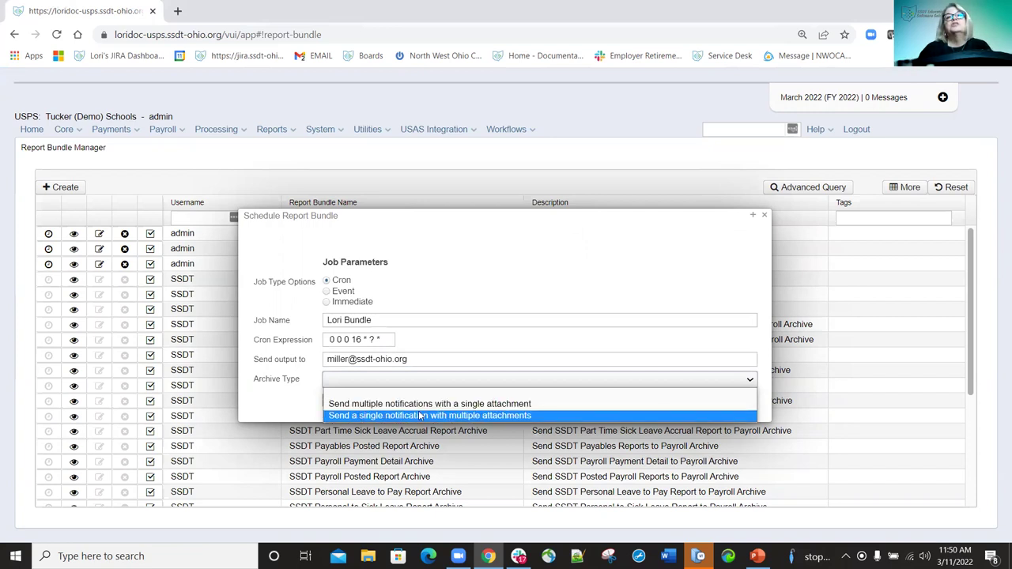
{"action": "left_click", "coordinate": [450, 416]}
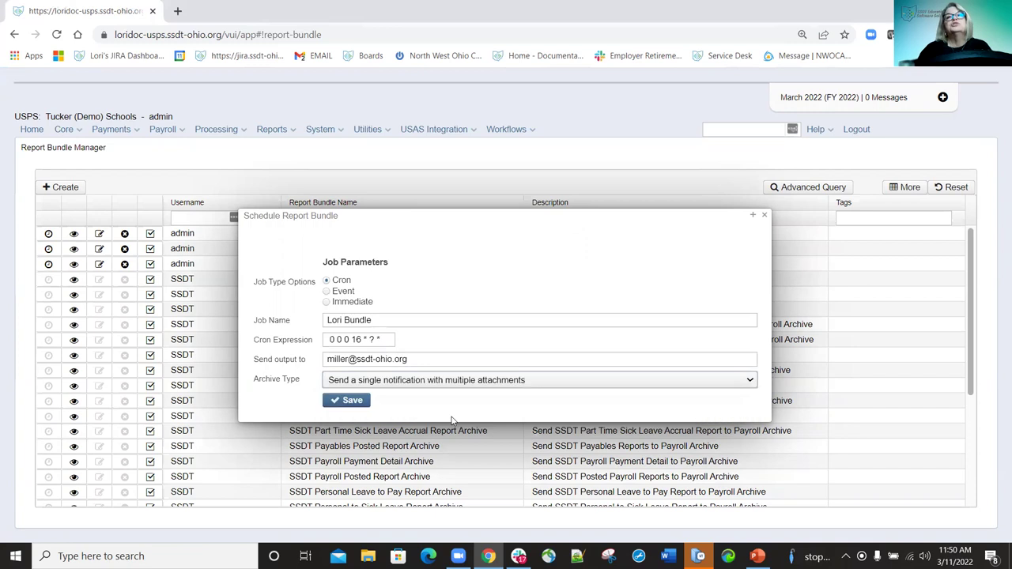
{"action": "left_click", "coordinate": [355, 402]}
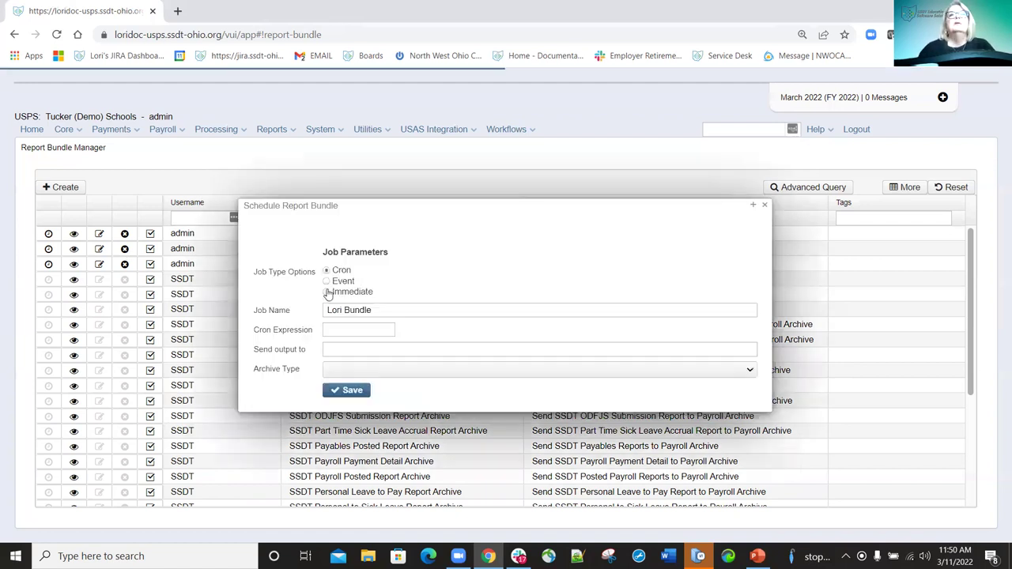
Try Immediate, then Event with BenefitAccrualEvent, and close the scheduling dialog unsaved.
{"action": "left_click", "coordinate": [327, 292]}
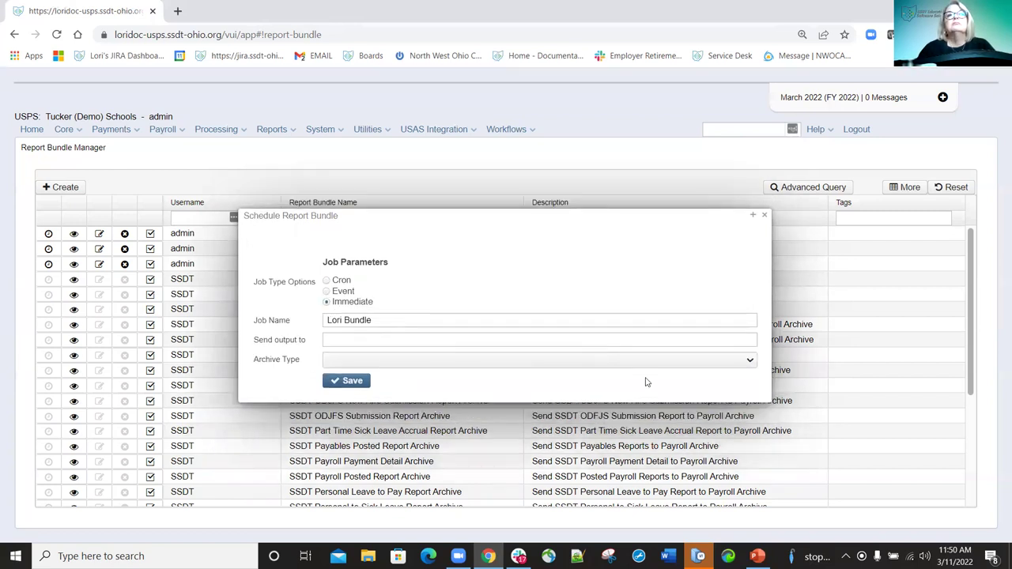
{"action": "left_click", "coordinate": [326, 292]}
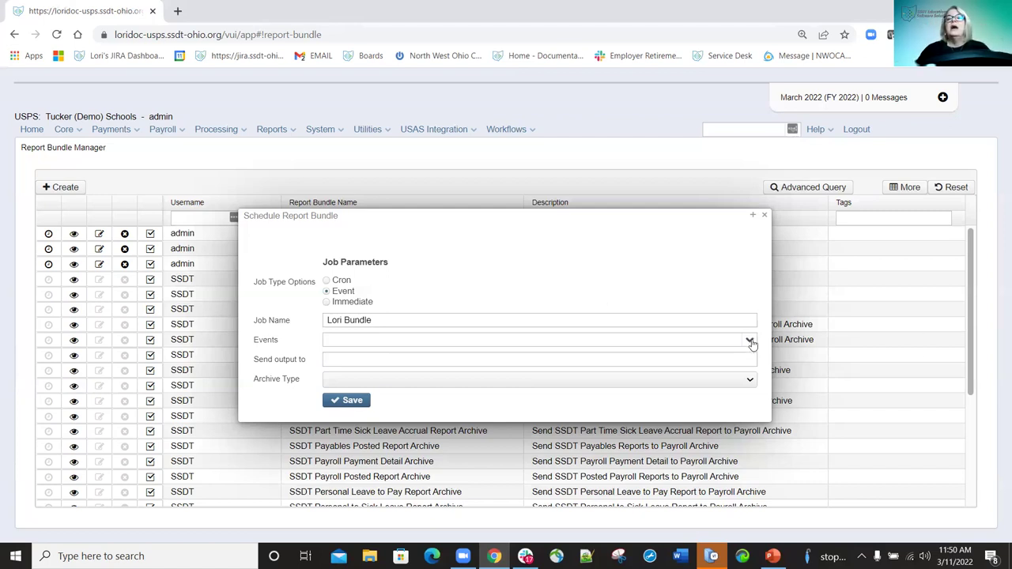
{"action": "left_click", "coordinate": [748, 341]}
{"action": "key", "text": "Down"}
{"action": "key", "text": "Down"}
{"action": "key", "text": "Down"}
{"action": "key", "text": "Down"}
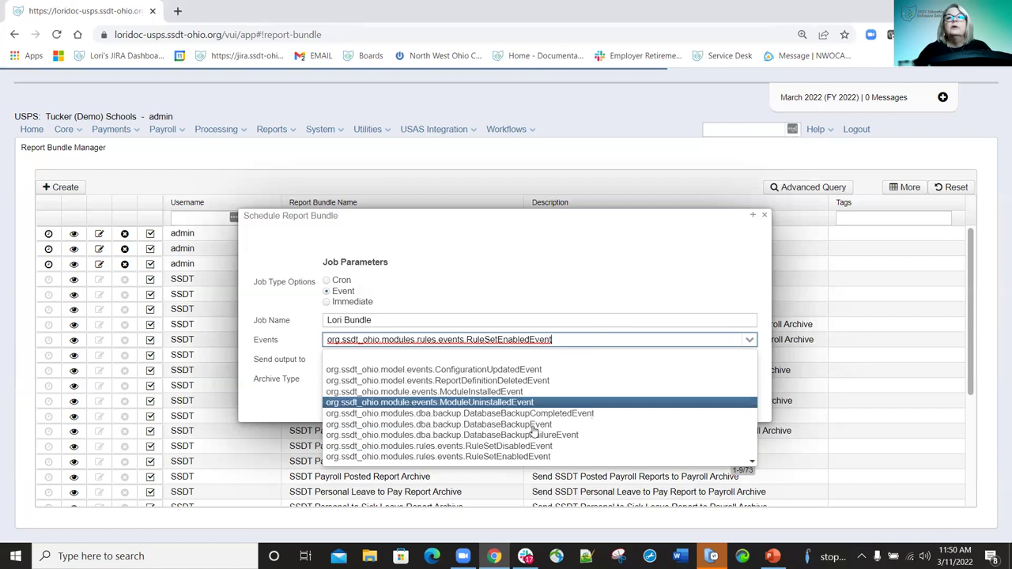
{"action": "scroll", "coordinate": [531, 431], "scroll_direction": "down", "scroll_amount": 3}
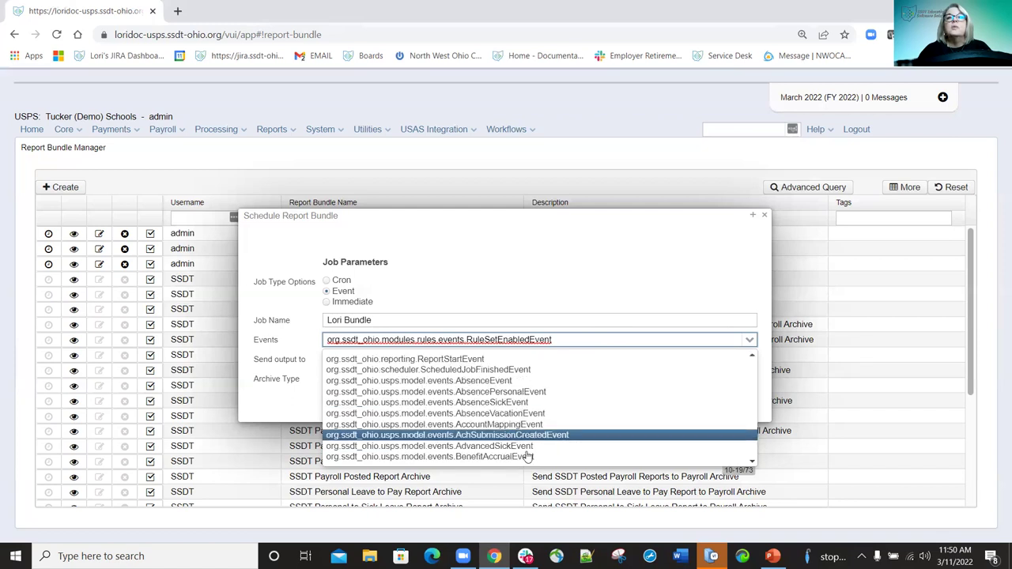
{"action": "left_click", "coordinate": [480, 457]}
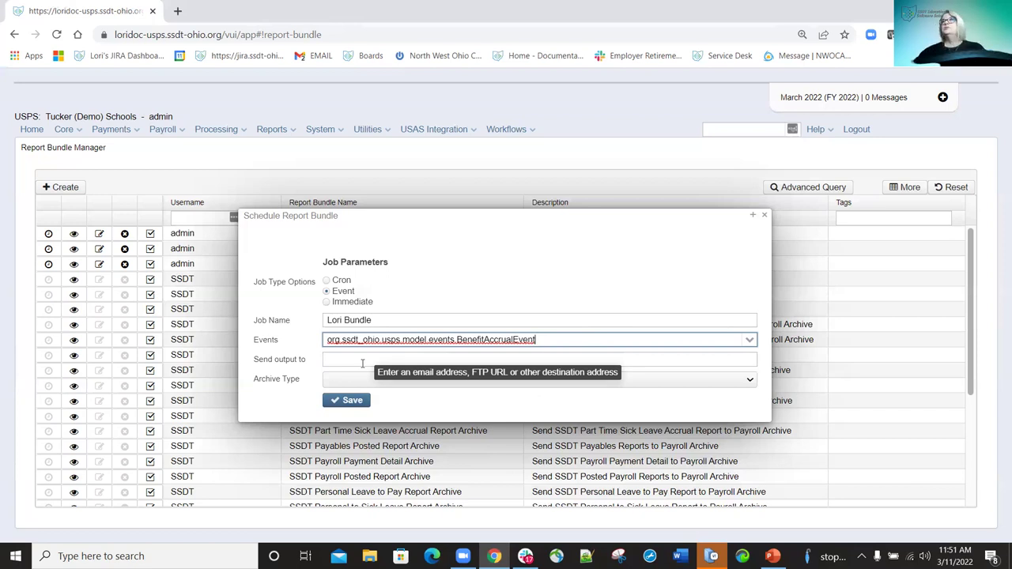
{"action": "left_click", "coordinate": [762, 218]}
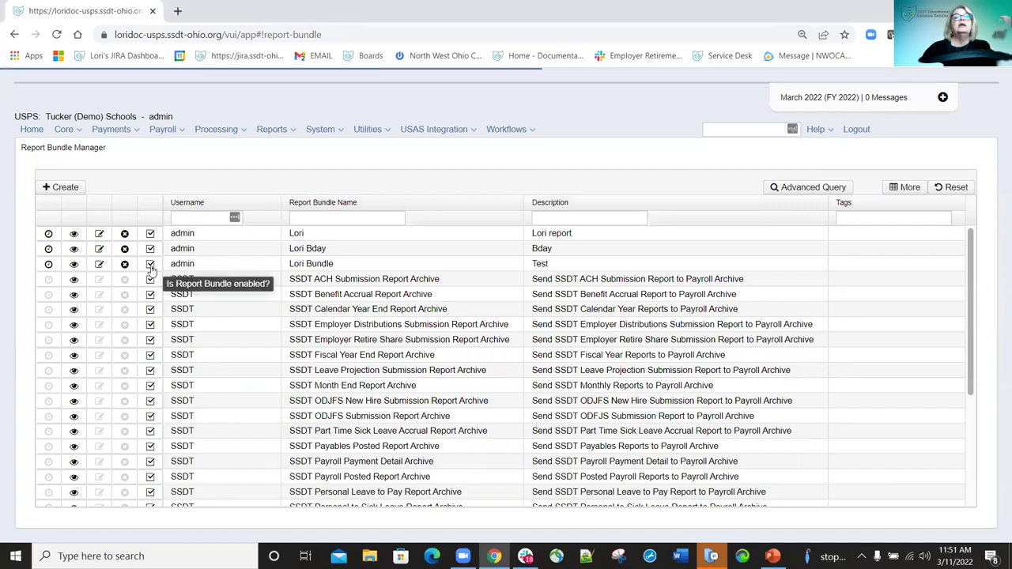
Toggle the Test bundle's Enabled checkbox, then delete the first admin bundle and confirm.
{"action": "left_click", "coordinate": [150, 265]}
{"action": "left_click", "coordinate": [150, 264]}
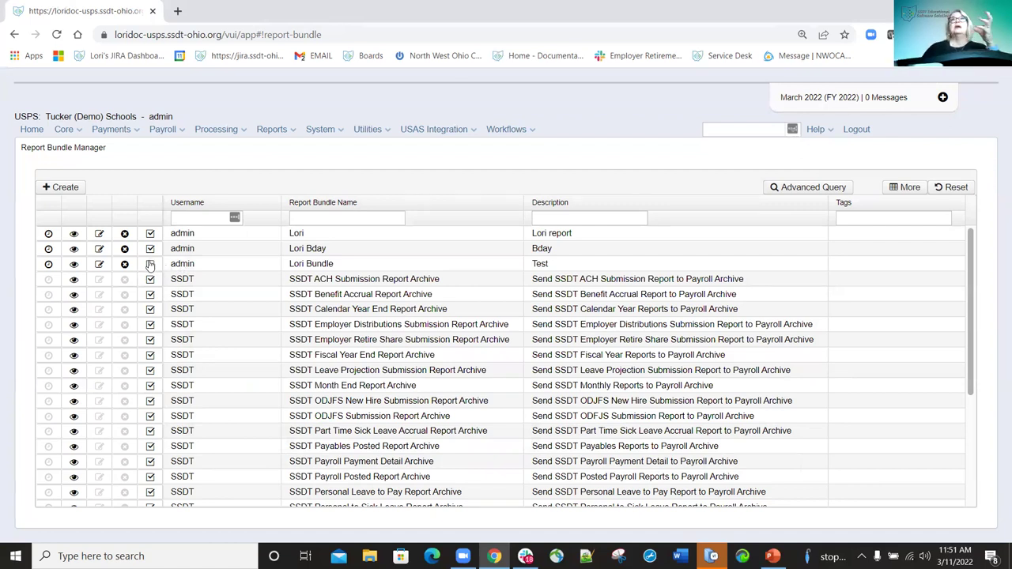
{"action": "left_click", "coordinate": [150, 265]}
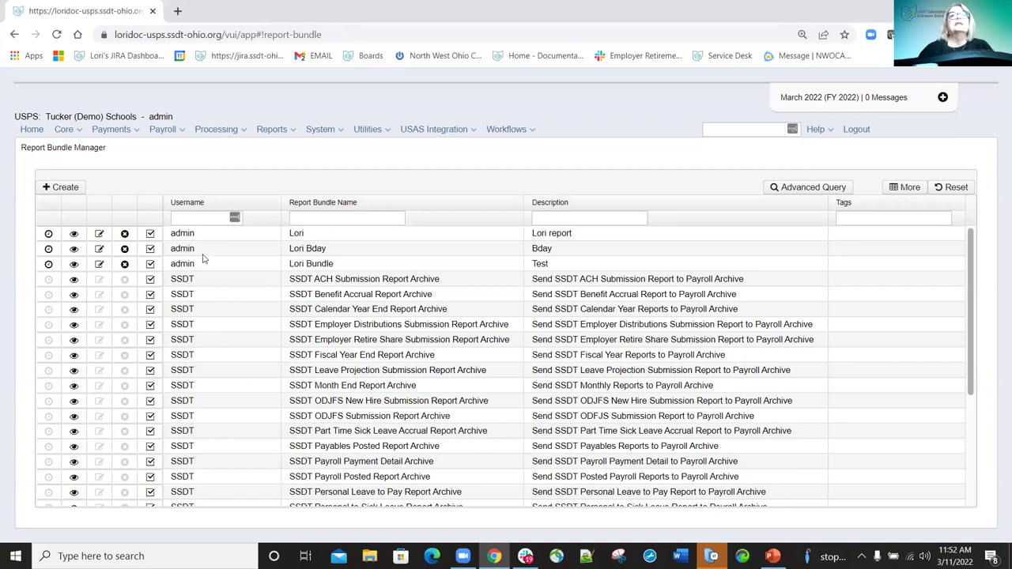
{"action": "left_click", "coordinate": [125, 234]}
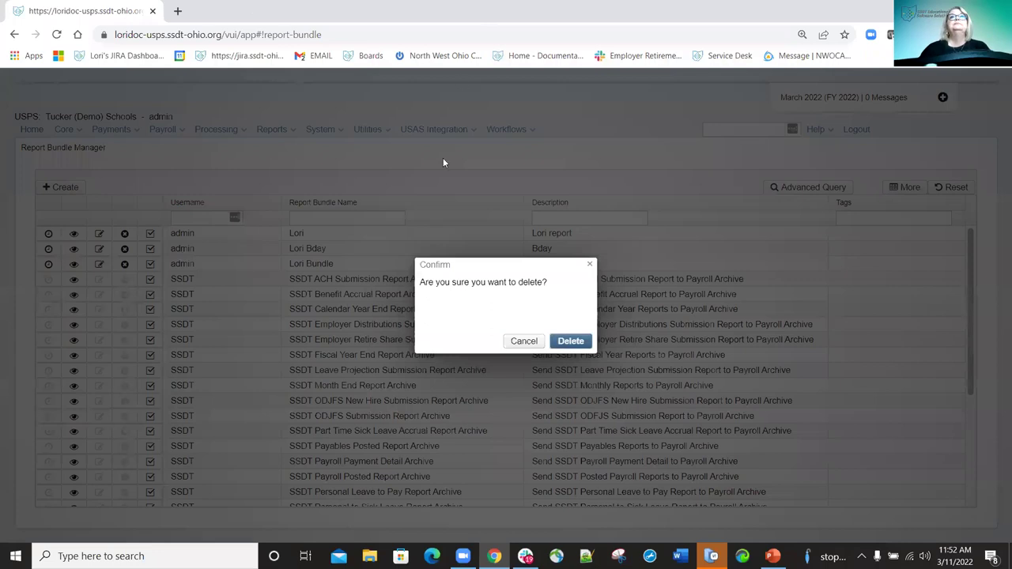
{"action": "key", "text": "Return"}
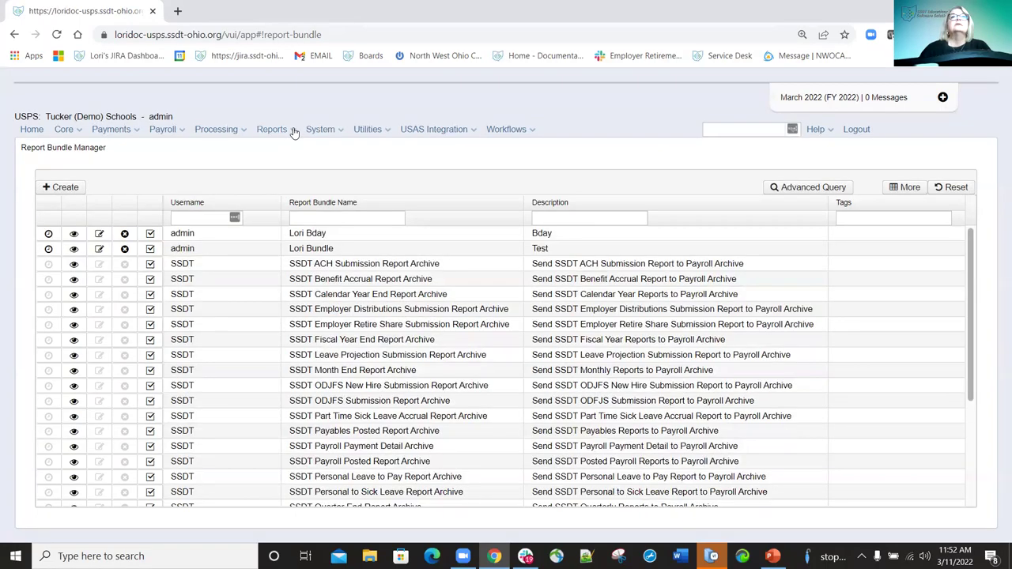
Open Reports > Report Manager and view SSDT Payroll Item Detail in the Custom Report Creator.
{"action": "left_click", "coordinate": [293, 130]}
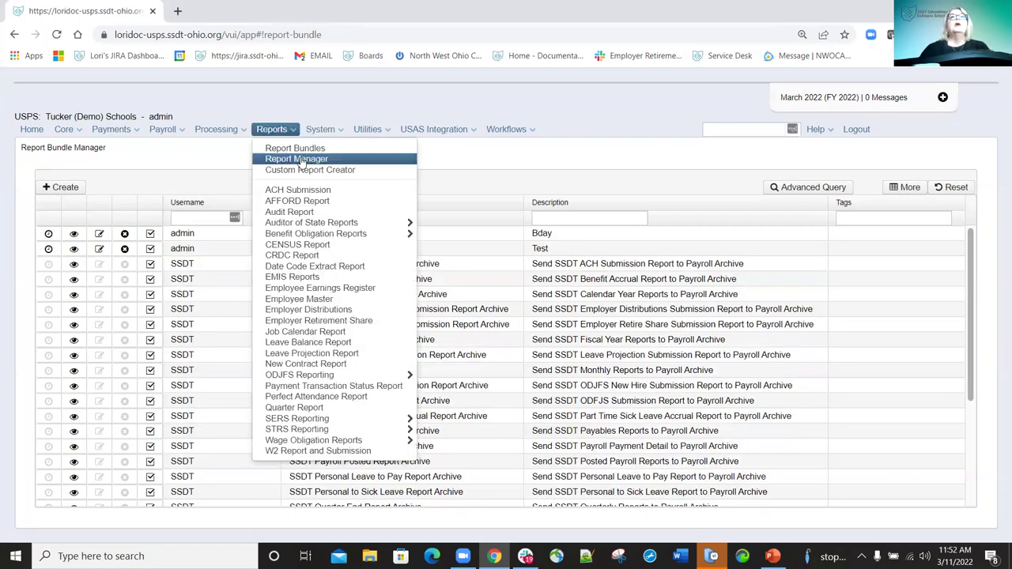
{"action": "left_click", "coordinate": [300, 160]}
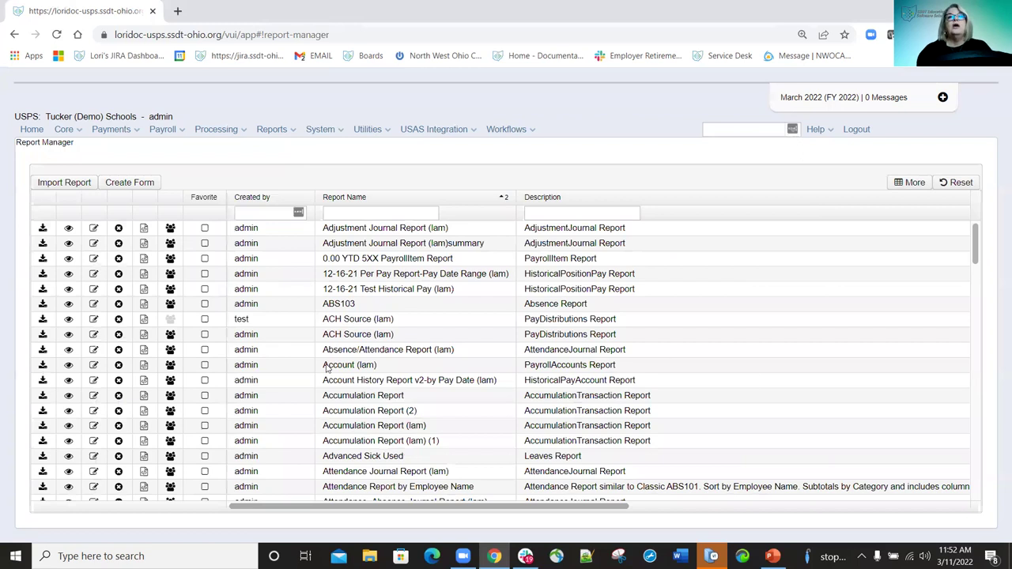
{"action": "scroll", "coordinate": [411, 361], "scroll_direction": "down", "scroll_amount": 7}
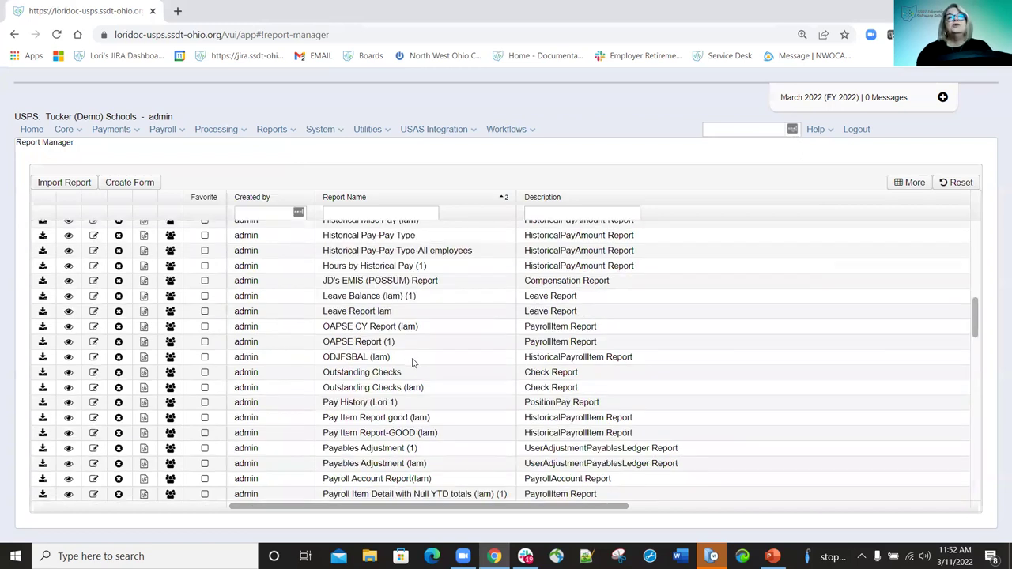
{"action": "scroll", "coordinate": [412, 361], "scroll_direction": "down", "scroll_amount": 10}
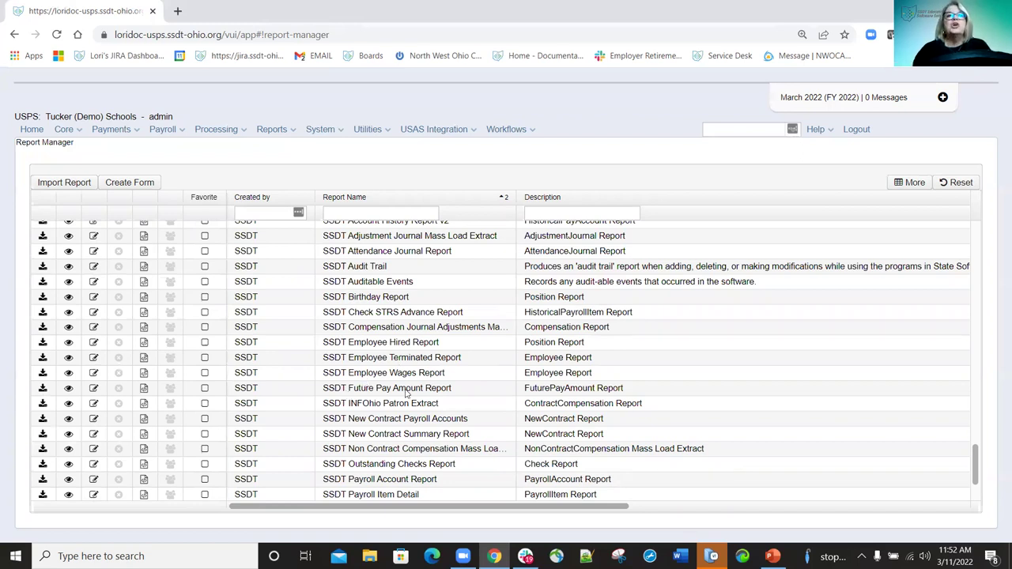
{"action": "scroll", "coordinate": [408, 392], "scroll_direction": "down", "scroll_amount": 2}
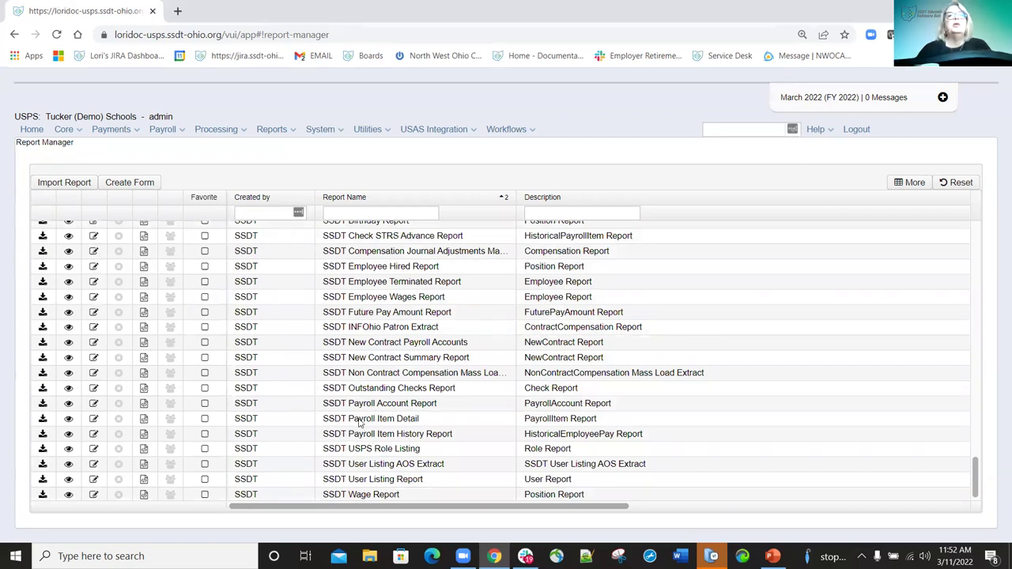
{"action": "left_click", "coordinate": [69, 419]}
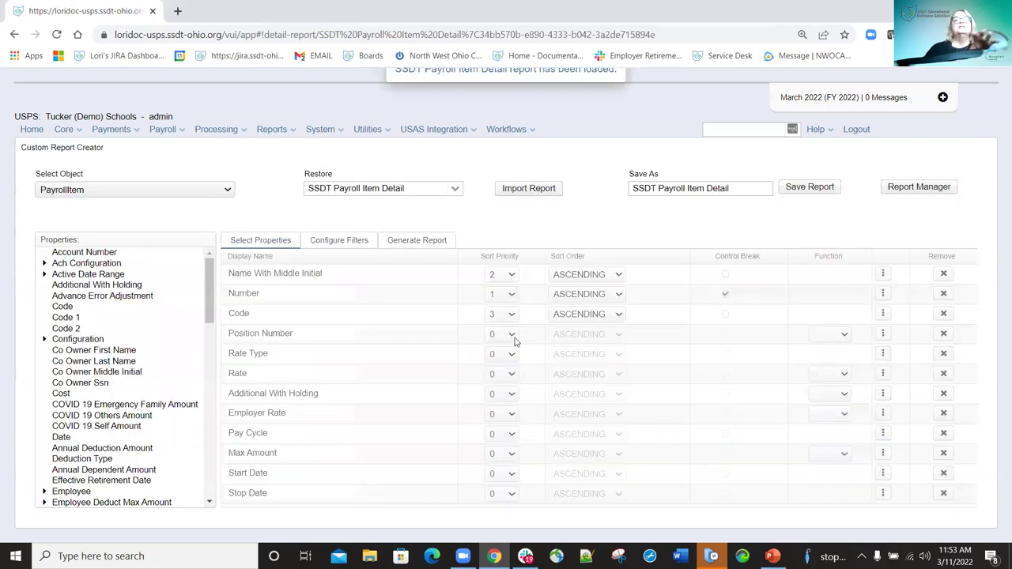
Remove the Start Date and Stop Date properties from the report's selected properties.
{"action": "left_click", "coordinate": [351, 241]}
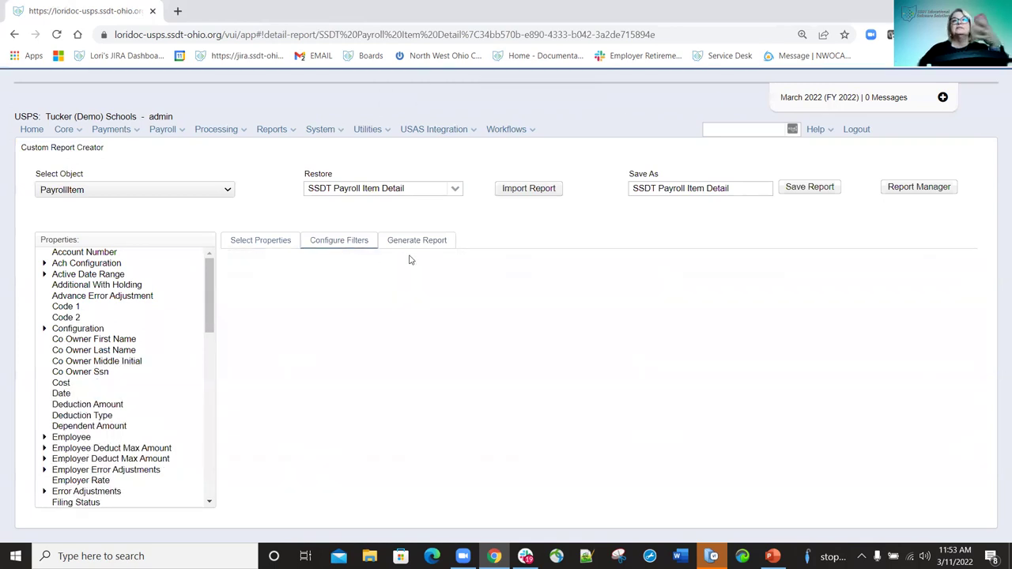
{"action": "left_click", "coordinate": [273, 243]}
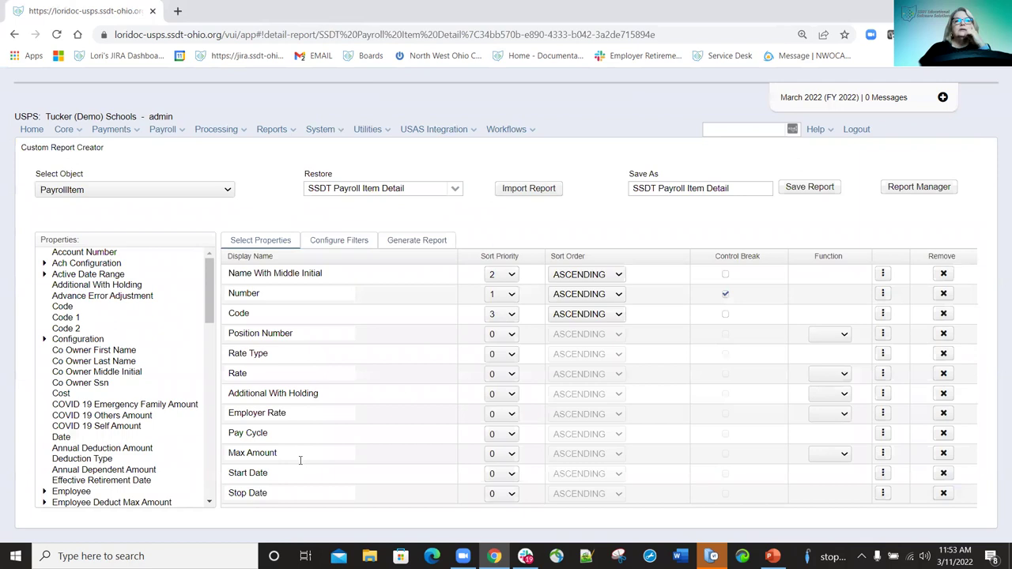
{"action": "left_click", "coordinate": [944, 473]}
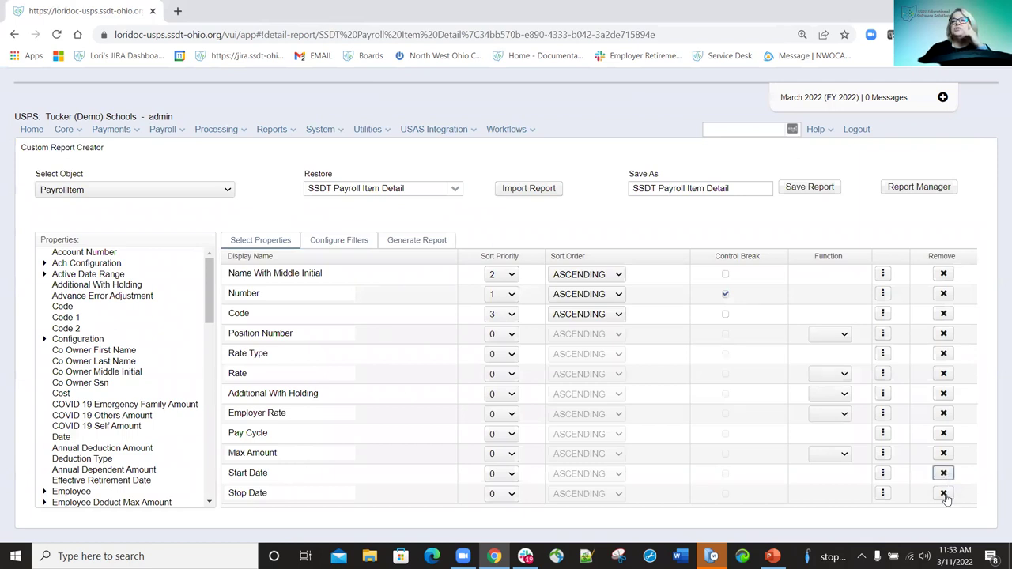
{"action": "left_click", "coordinate": [944, 473]}
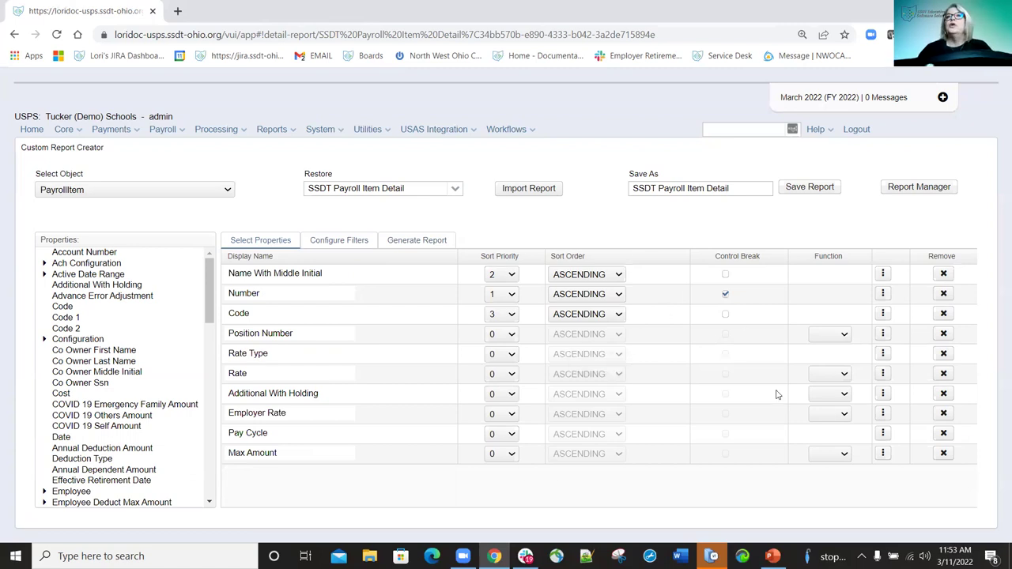
Save the report as a new copy named 'SSDT Payroll Item Detail-Lori'.
{"action": "left_click", "coordinate": [741, 188]}
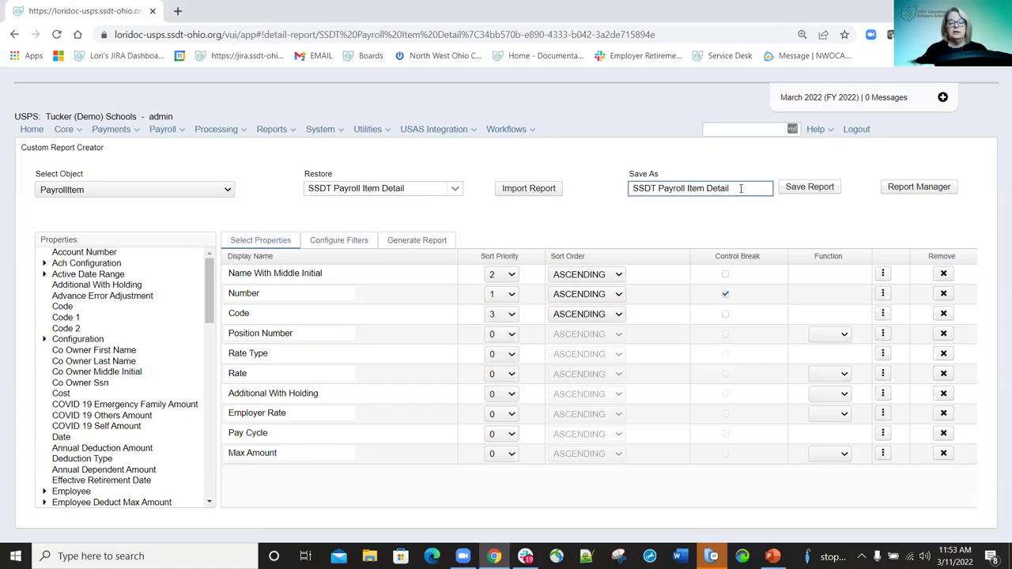
{"action": "type", "text": "-Lori"}
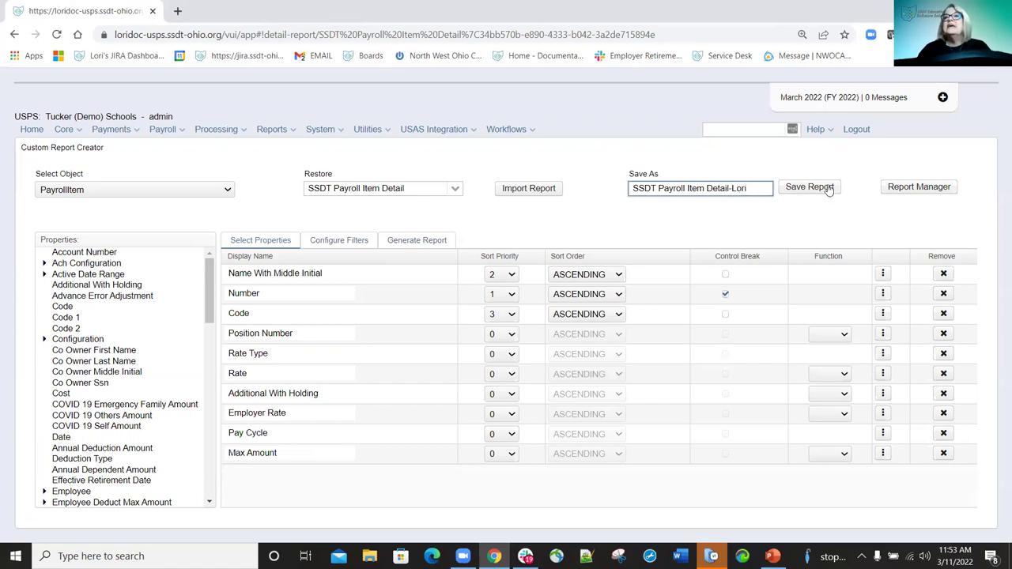
{"action": "left_click", "coordinate": [809, 188]}
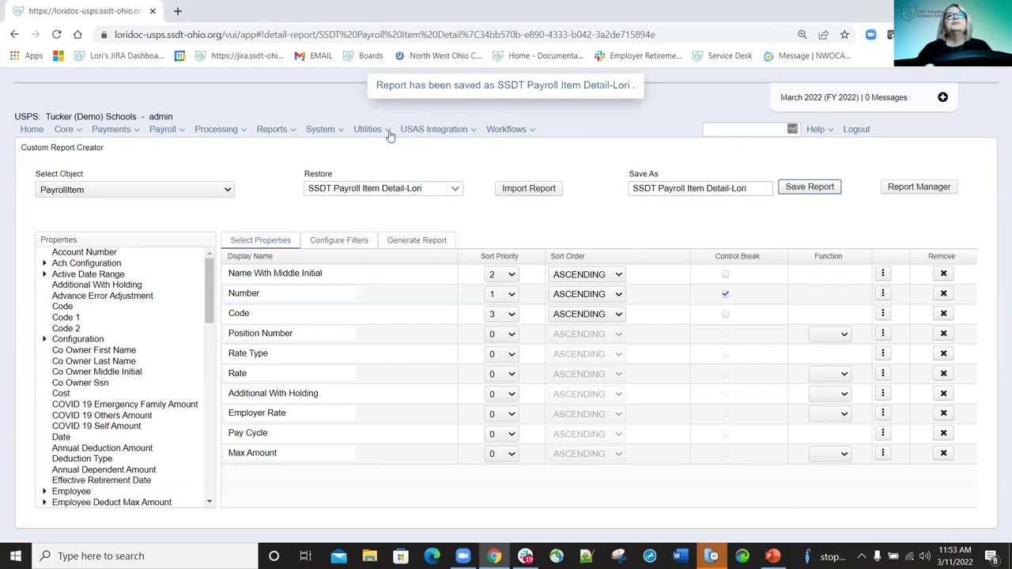
{"action": "left_click", "coordinate": [273, 130]}
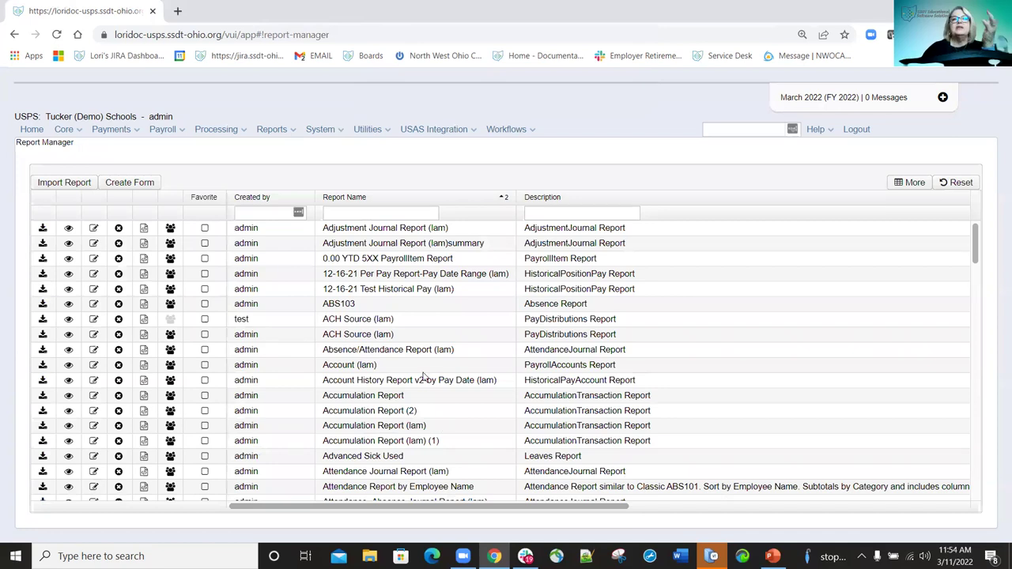
Open Generate Report for SSDT Payroll Item Detail (lam), view its Query Options, then close it.
{"action": "scroll", "coordinate": [427, 377], "scroll_direction": "down", "scroll_amount": 3}
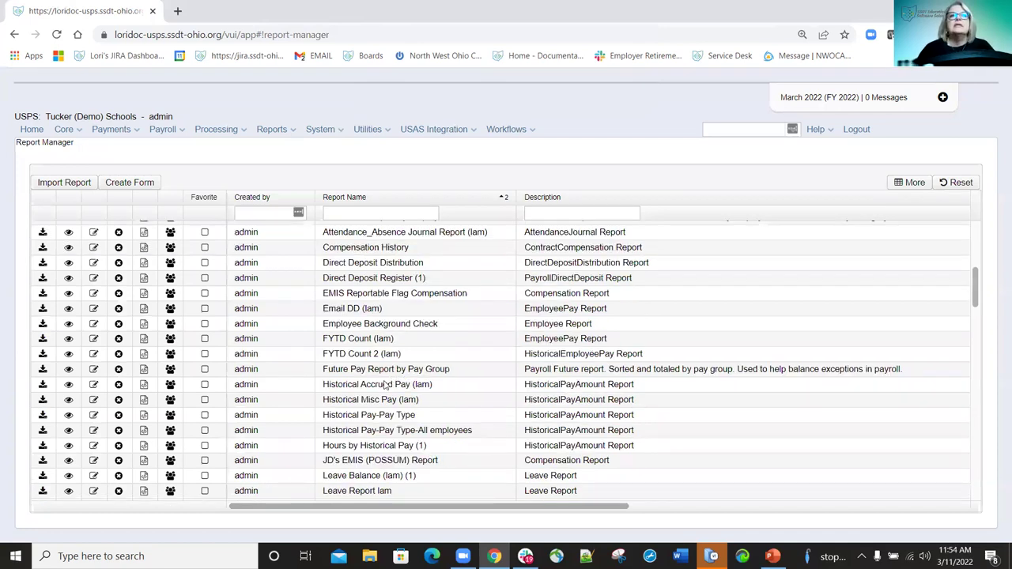
{"action": "scroll", "coordinate": [386, 384], "scroll_direction": "down", "scroll_amount": 5}
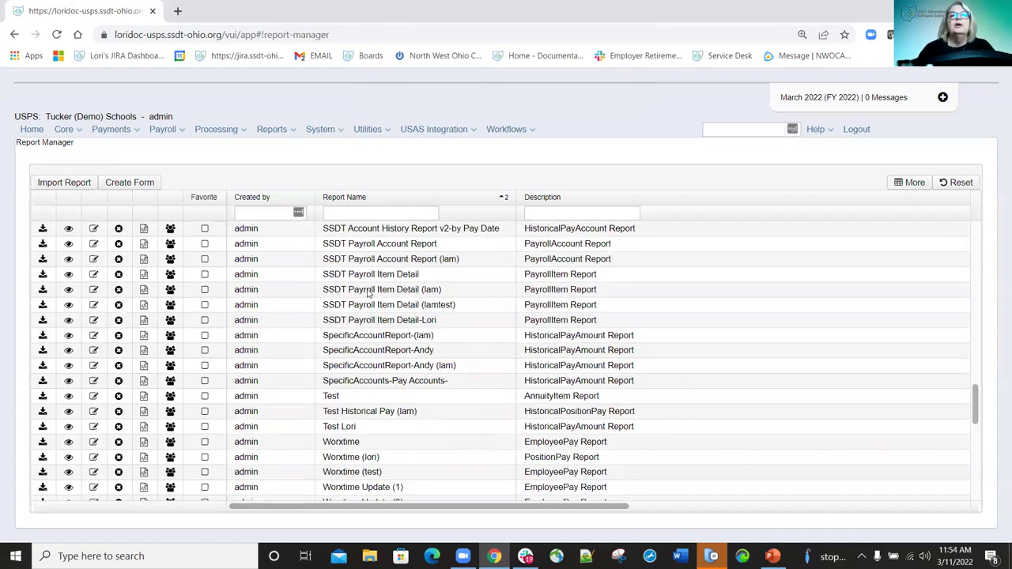
{"action": "left_click", "coordinate": [42, 290]}
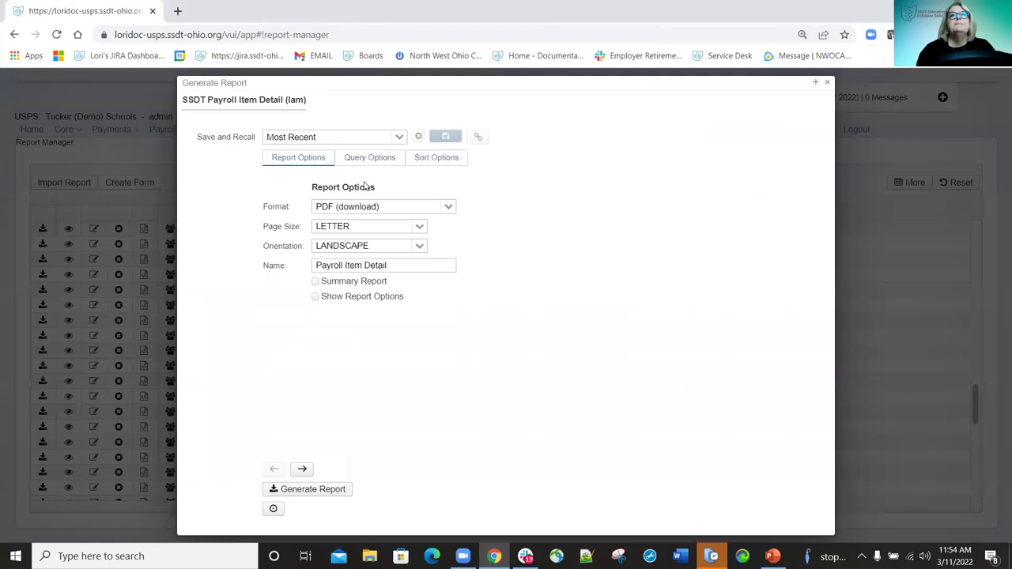
{"action": "left_click", "coordinate": [374, 162]}
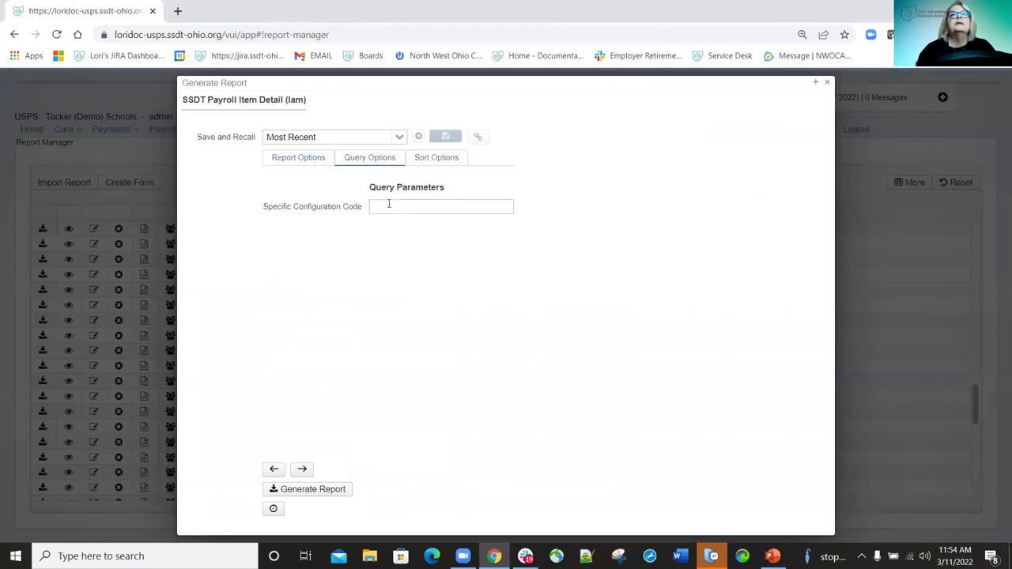
{"action": "left_click", "coordinate": [826, 83]}
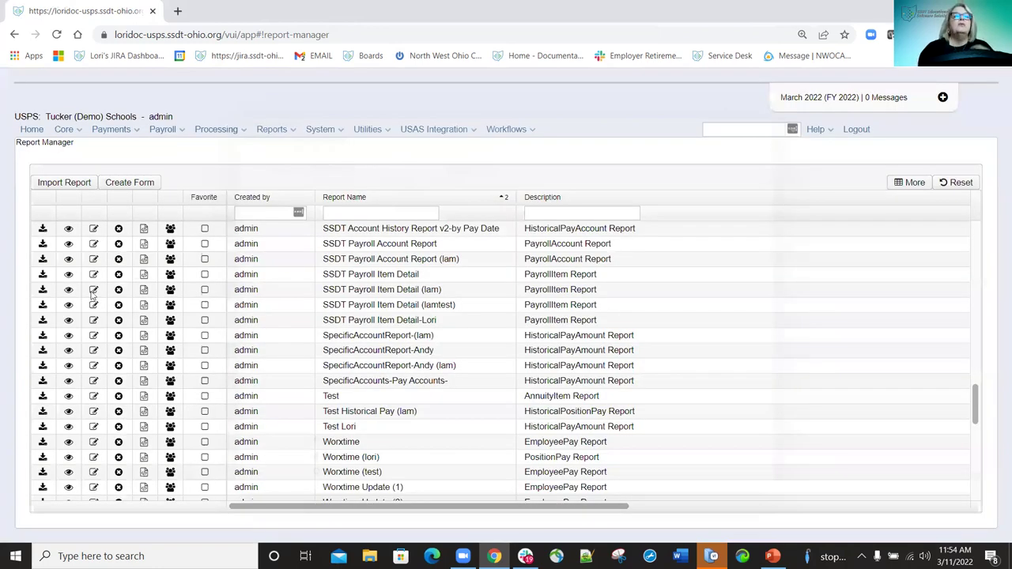
{"action": "left_click", "coordinate": [48, 286]}
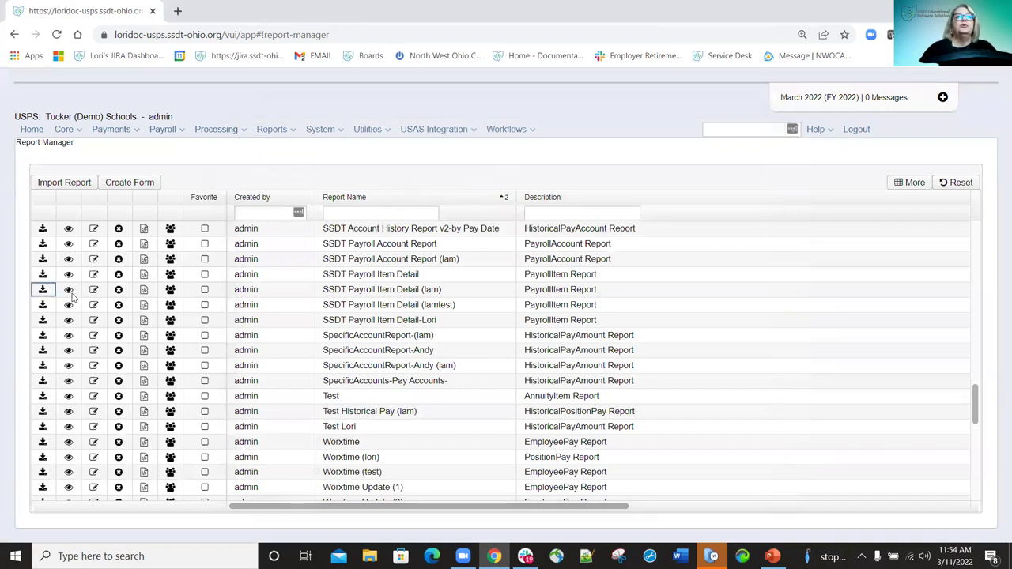
Rename the SSDT Payroll Item Detail (lam) report to 'Pay Item-Lori'.
{"action": "left_click", "coordinate": [94, 290]}
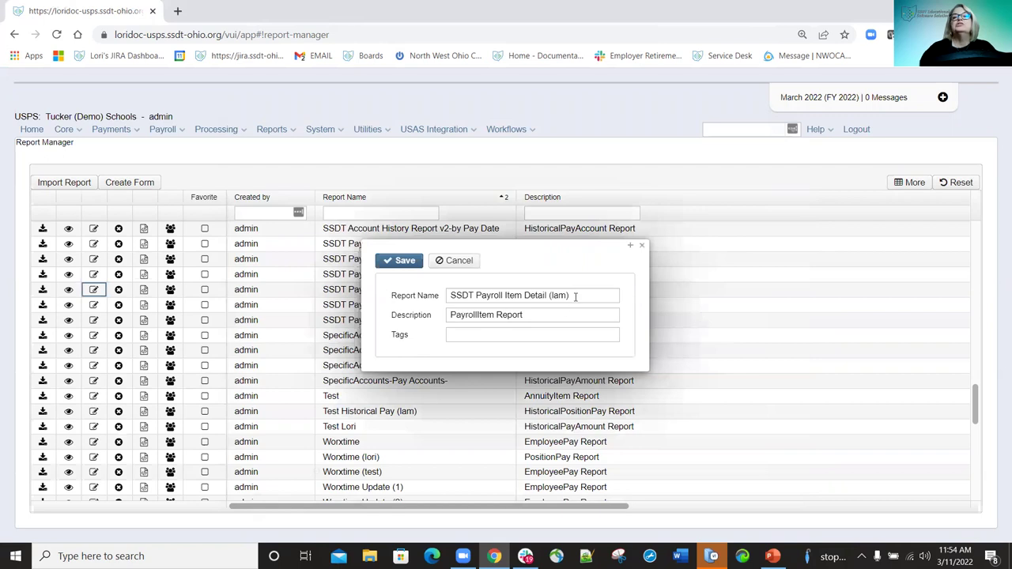
{"action": "type", "text": "P"}
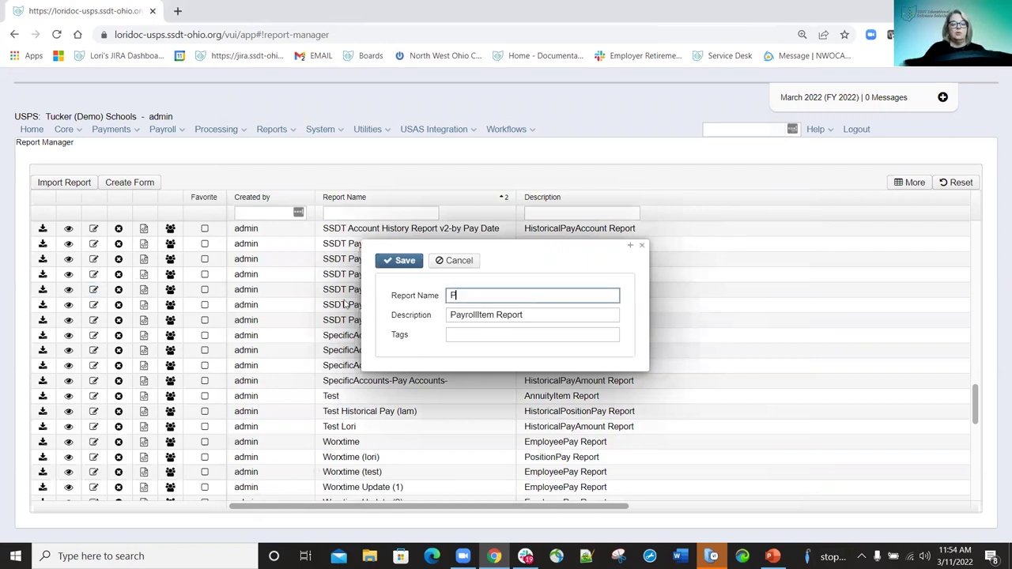
{"action": "type", "text": "ay Ite"}
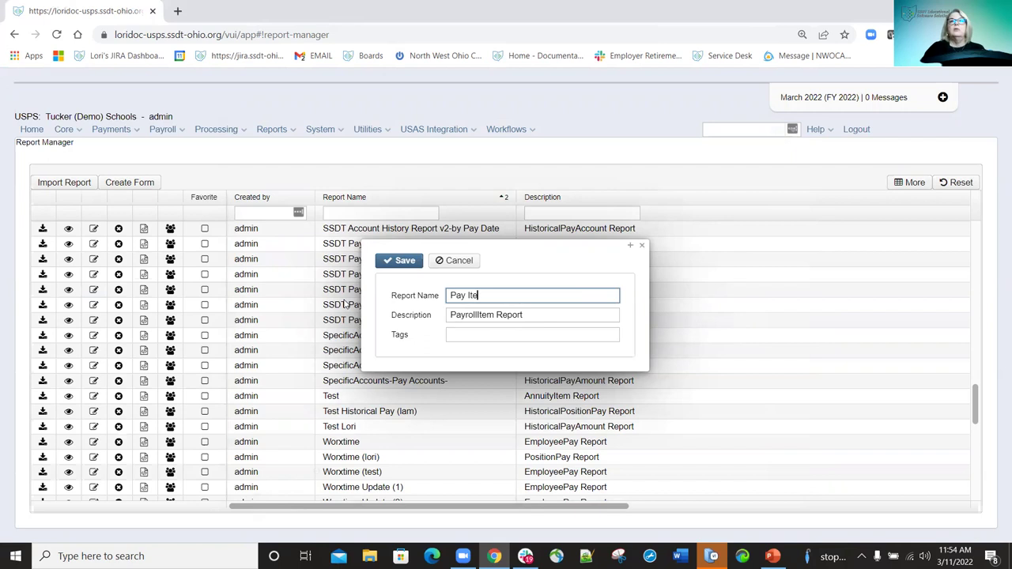
{"action": "type", "text": "m-Lori"}
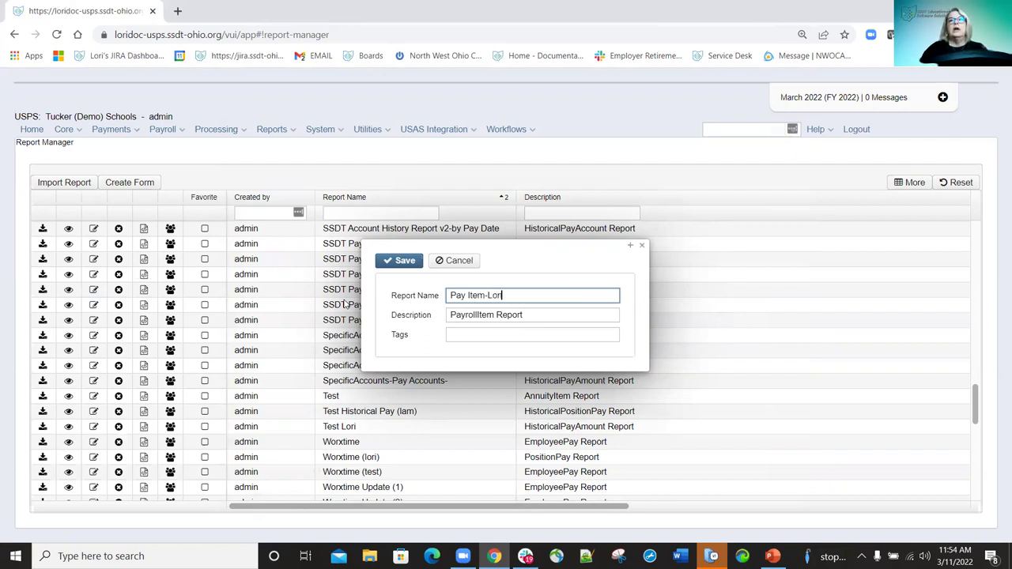
{"action": "left_click", "coordinate": [399, 261]}
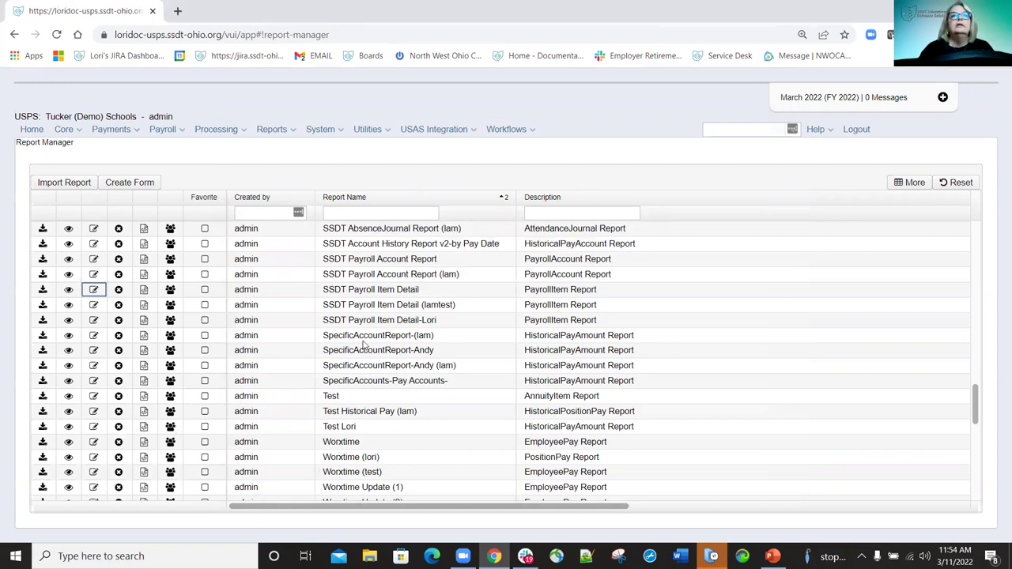
{"action": "scroll", "coordinate": [366, 346], "scroll_direction": "up", "scroll_amount": 5}
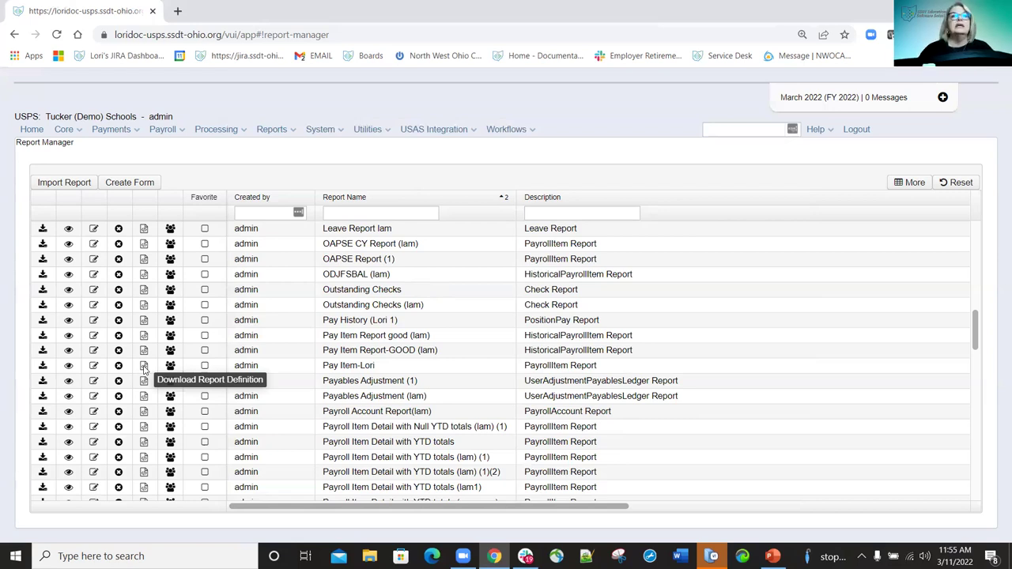
Cancel downloading the Pay Item definition file and share the report with the GROUP_MANAGER role.
{"action": "left_click", "coordinate": [144, 369]}
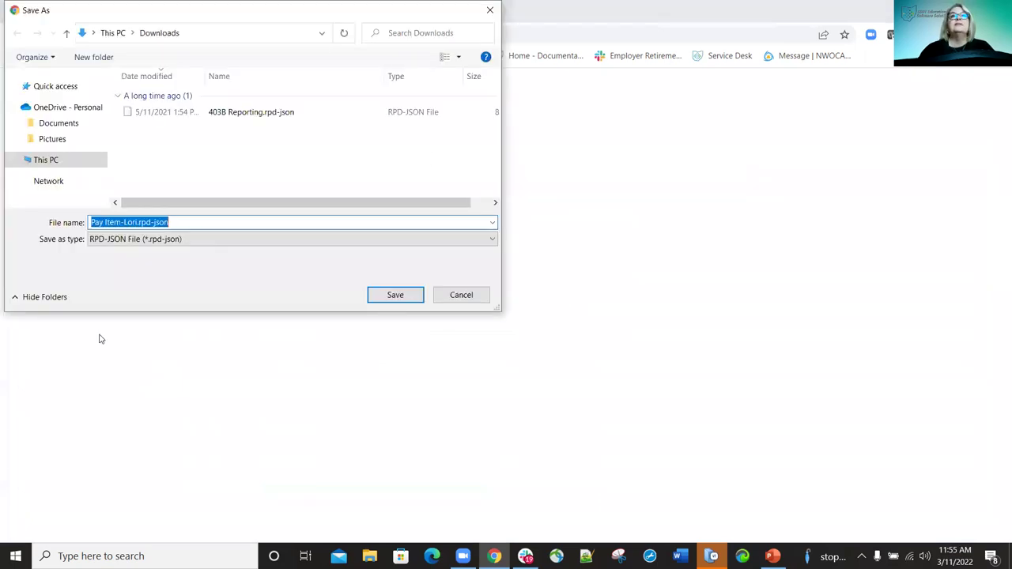
{"action": "left_click", "coordinate": [463, 296]}
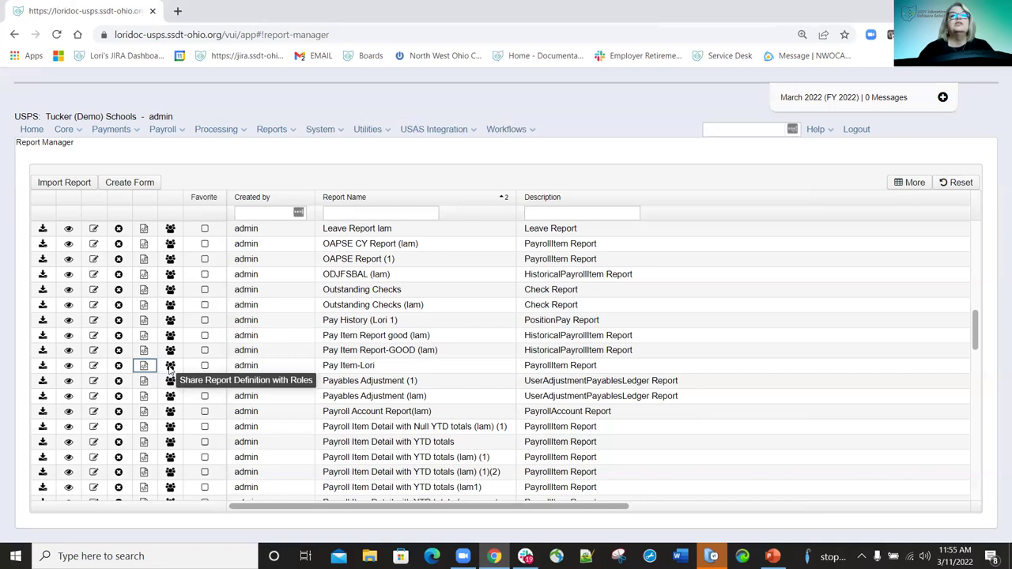
{"action": "left_click", "coordinate": [170, 366]}
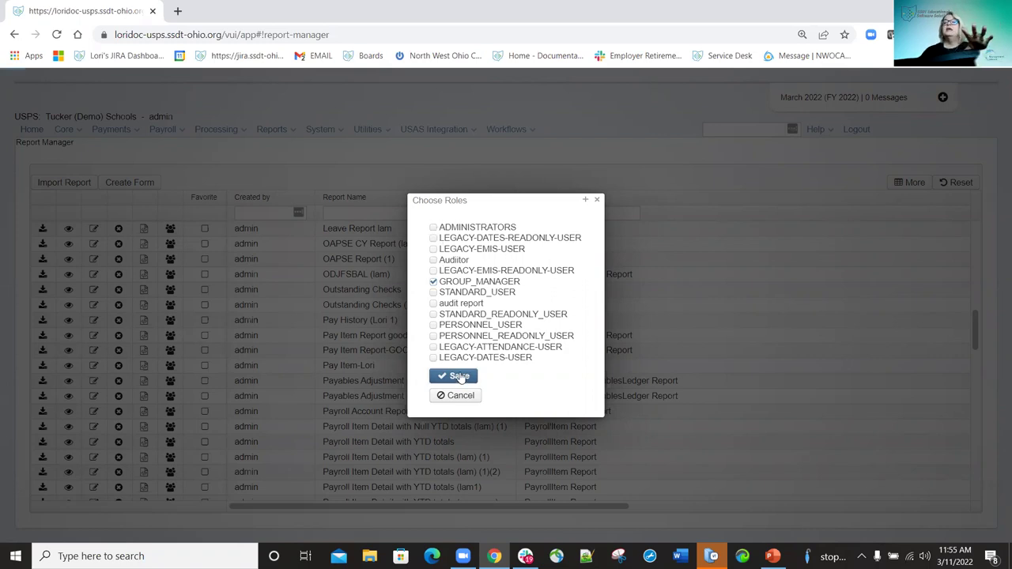
{"action": "left_click", "coordinate": [459, 376]}
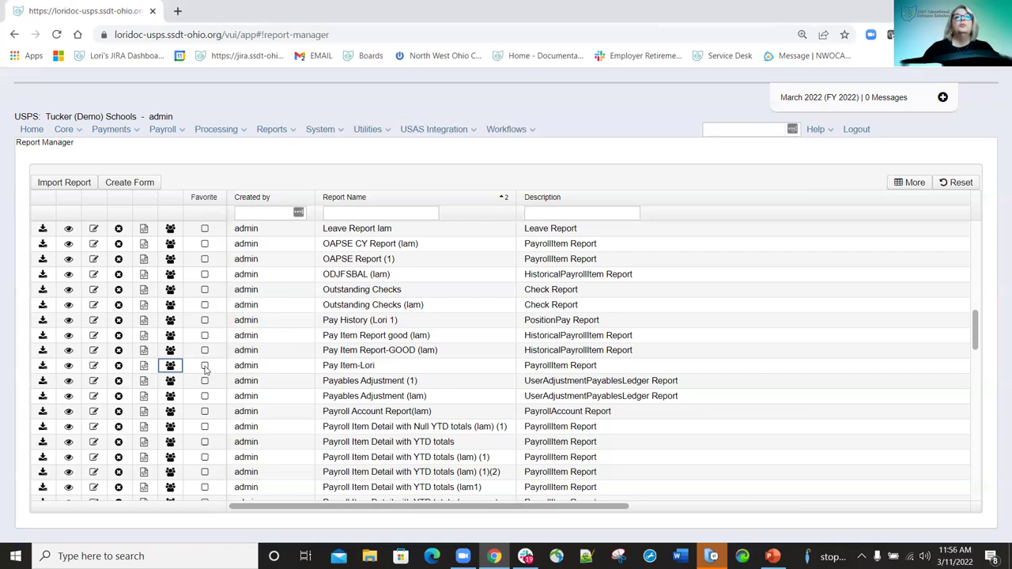
Mark Pay Item-Lori as a favourite and show all reports in the home page Report Links.
{"action": "left_click", "coordinate": [206, 369]}
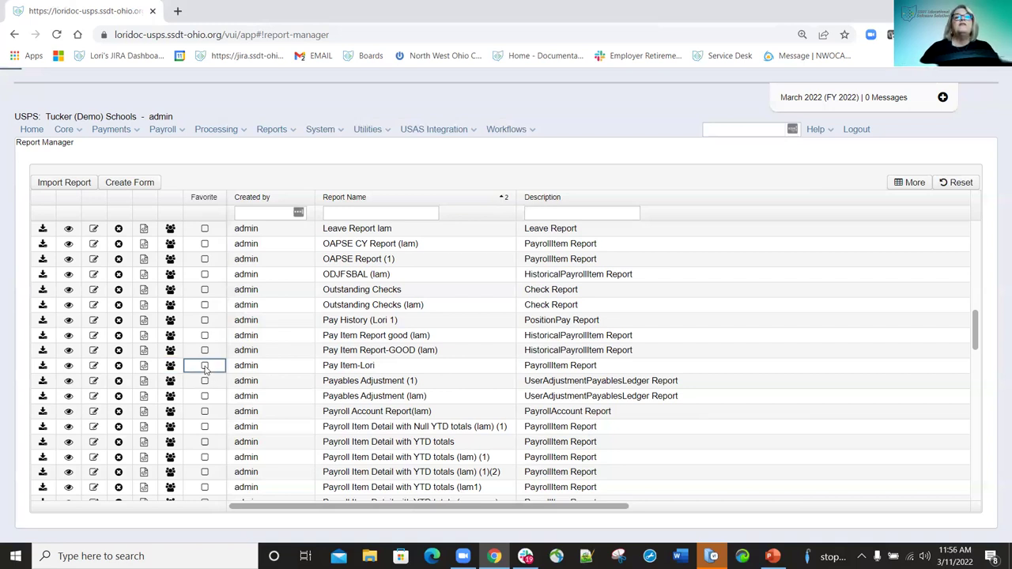
{"action": "left_click", "coordinate": [205, 366]}
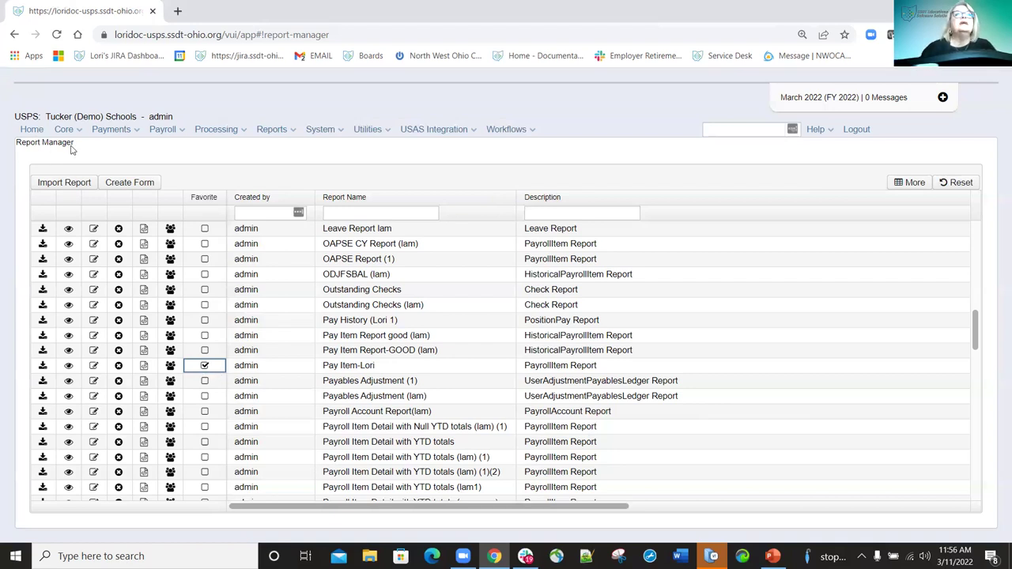
{"action": "left_click", "coordinate": [38, 133]}
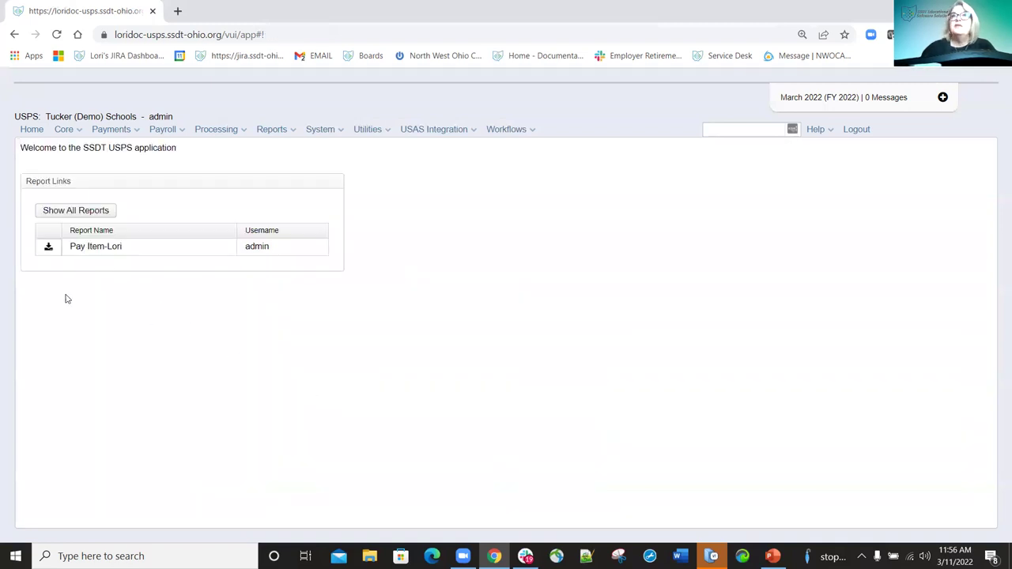
{"action": "left_click", "coordinate": [79, 212]}
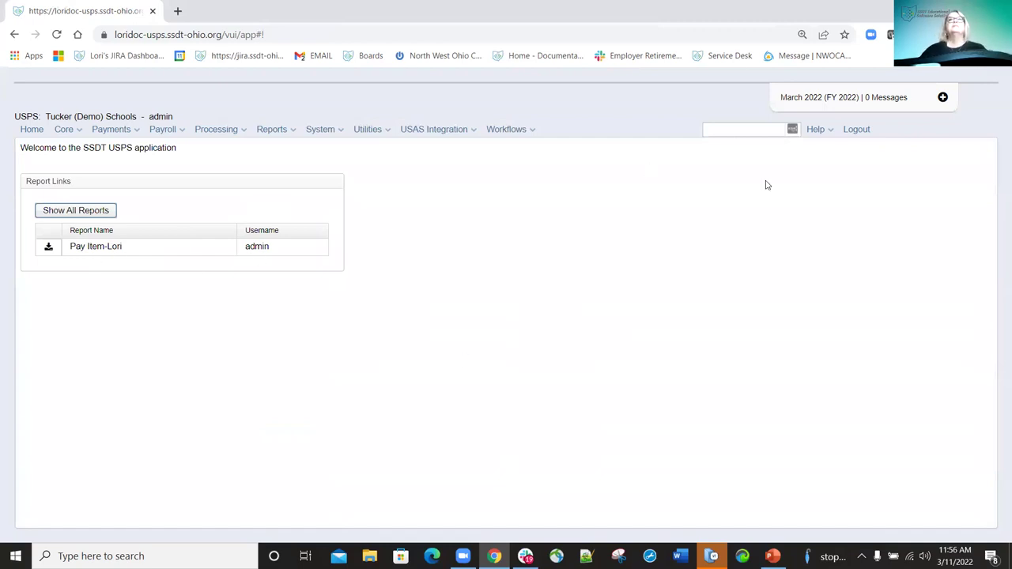
{"action": "left_click", "coordinate": [289, 129]}
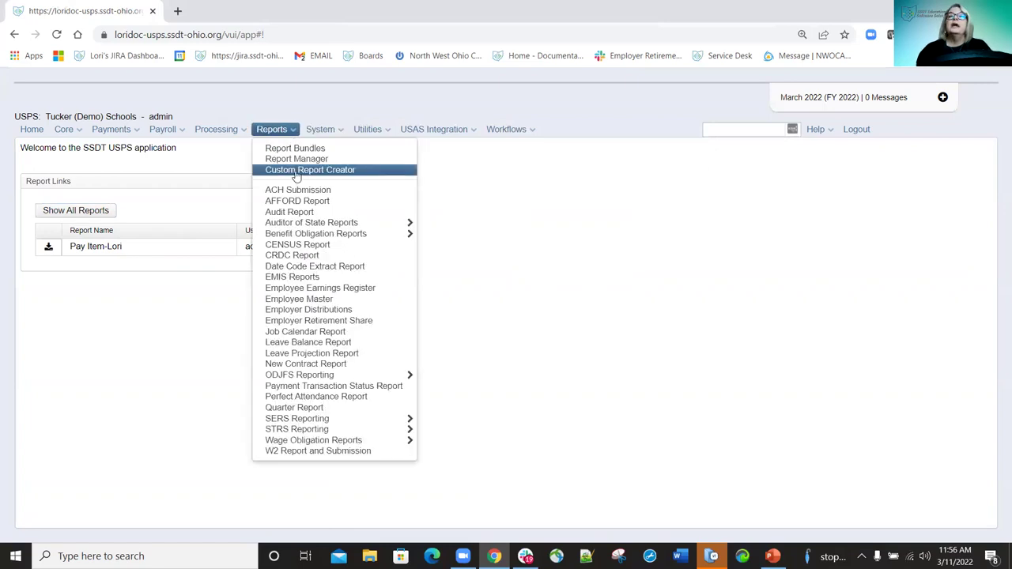
Start a new Custom Report Creator report and browse the Select Object list.
{"action": "left_click", "coordinate": [298, 172]}
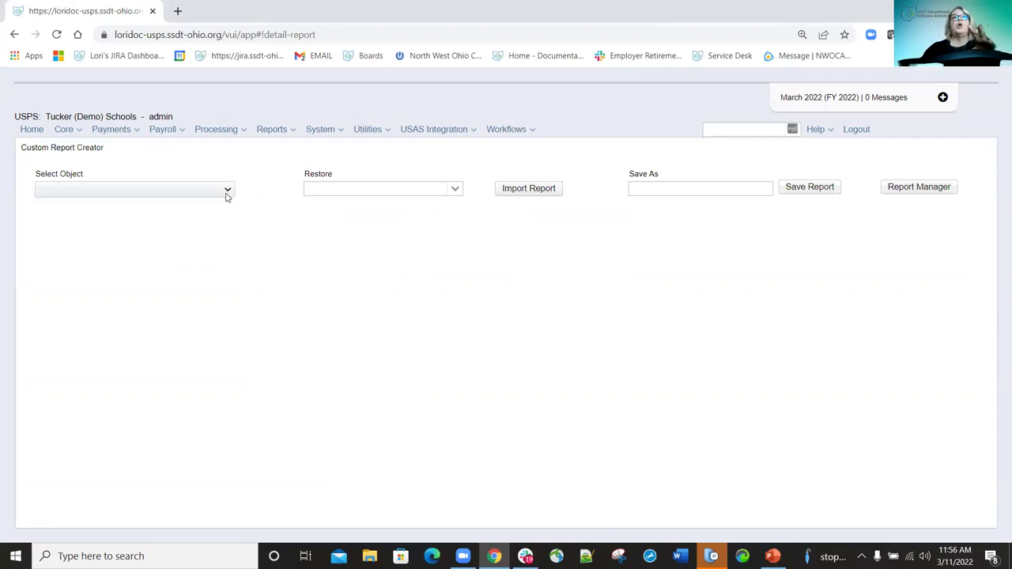
{"action": "left_click", "coordinate": [226, 192]}
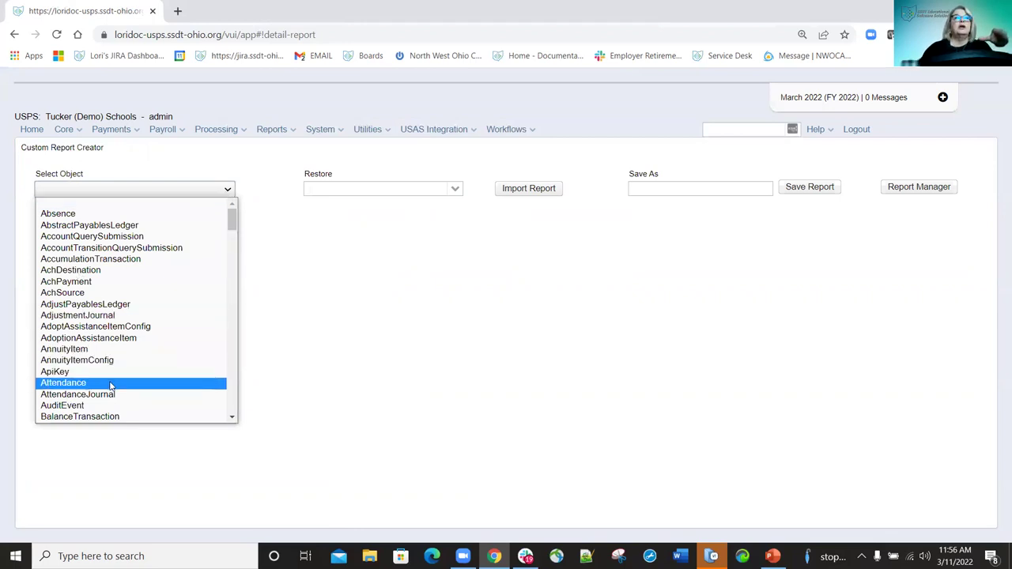
{"action": "scroll", "coordinate": [110, 381], "scroll_direction": "down", "scroll_amount": 3}
{"action": "scroll", "coordinate": [111, 379], "scroll_direction": "down", "scroll_amount": 5}
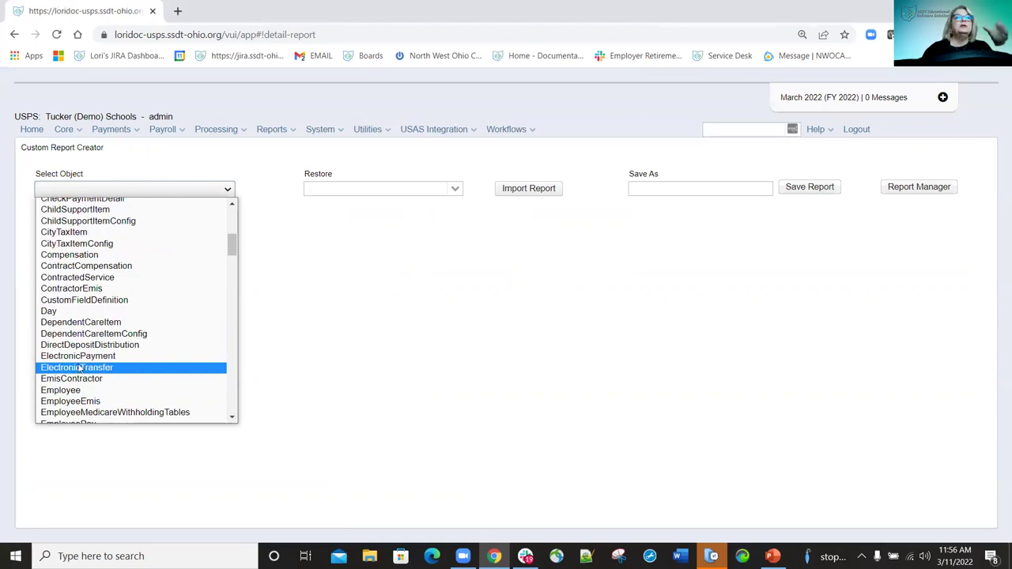
{"action": "scroll", "coordinate": [83, 371], "scroll_direction": "up", "scroll_amount": 8}
{"action": "scroll", "coordinate": [81, 378], "scroll_direction": "down", "scroll_amount": 4}
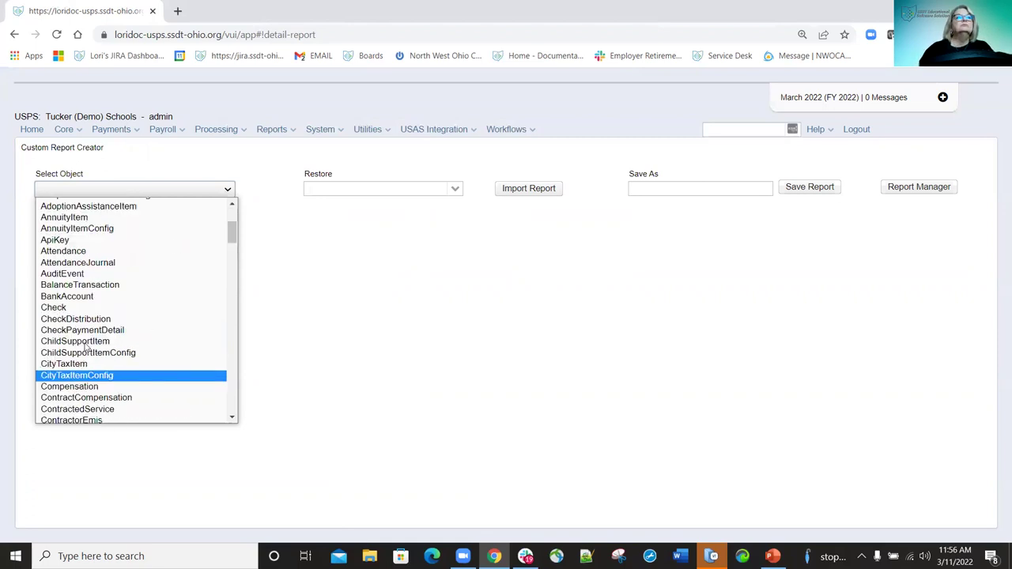
Base the custom report on Compensation and expand its Compensation Amounts and Date Range properties.
{"action": "left_click", "coordinate": [79, 386]}
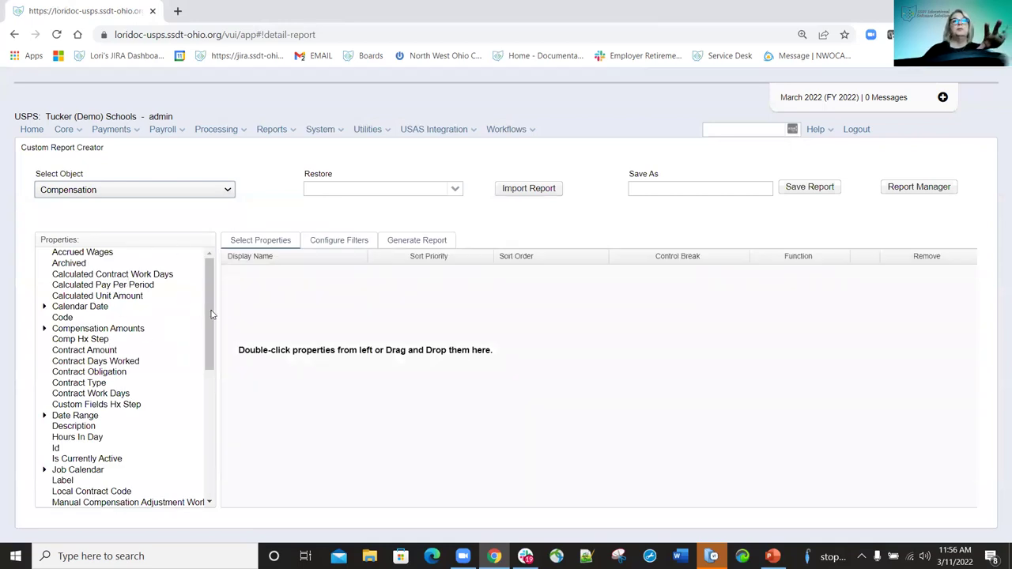
{"action": "scroll", "coordinate": [199, 407], "scroll_direction": "down", "scroll_amount": 10}
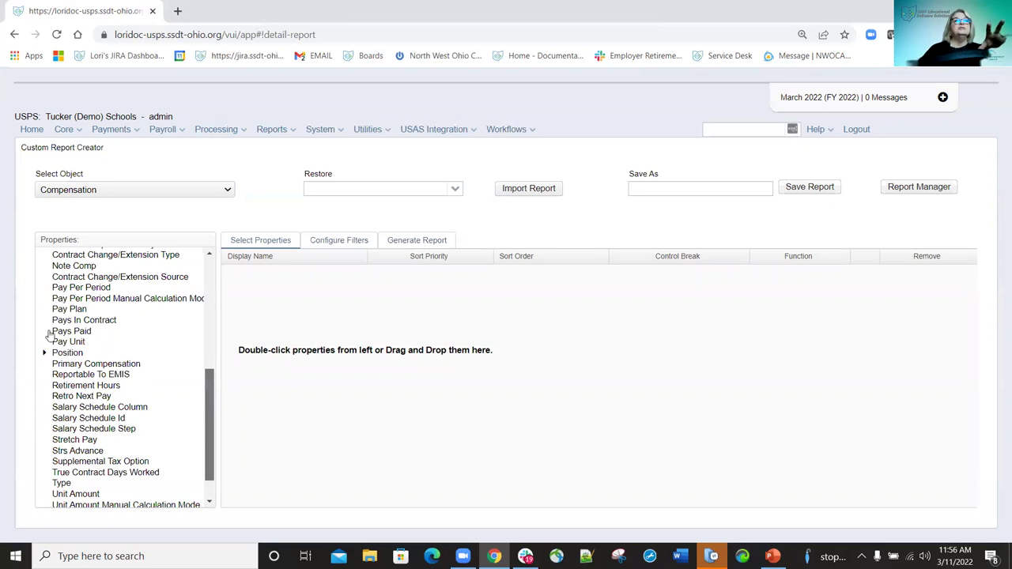
{"action": "scroll", "coordinate": [48, 332], "scroll_direction": "up", "scroll_amount": 10}
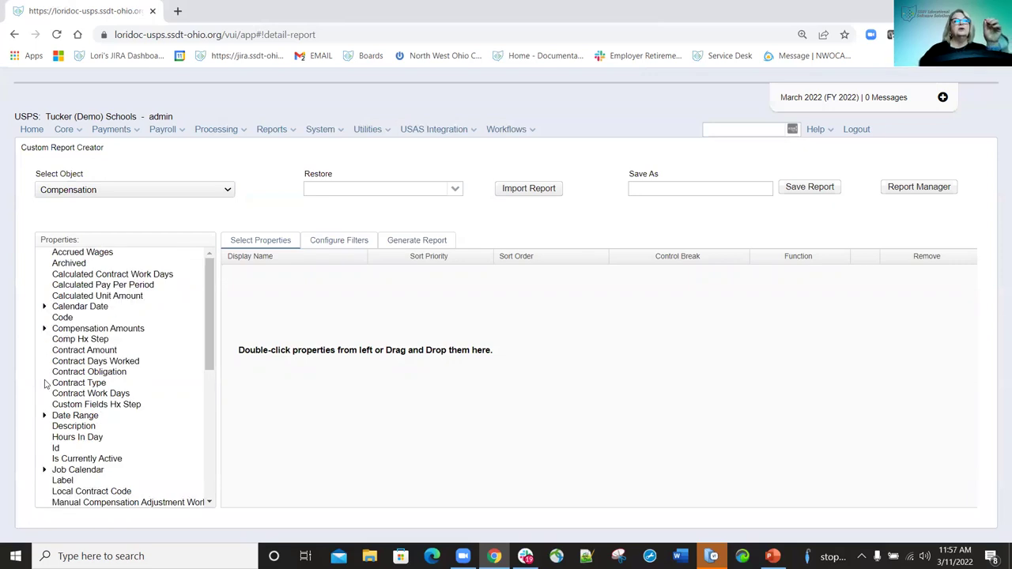
{"action": "left_click", "coordinate": [45, 329]}
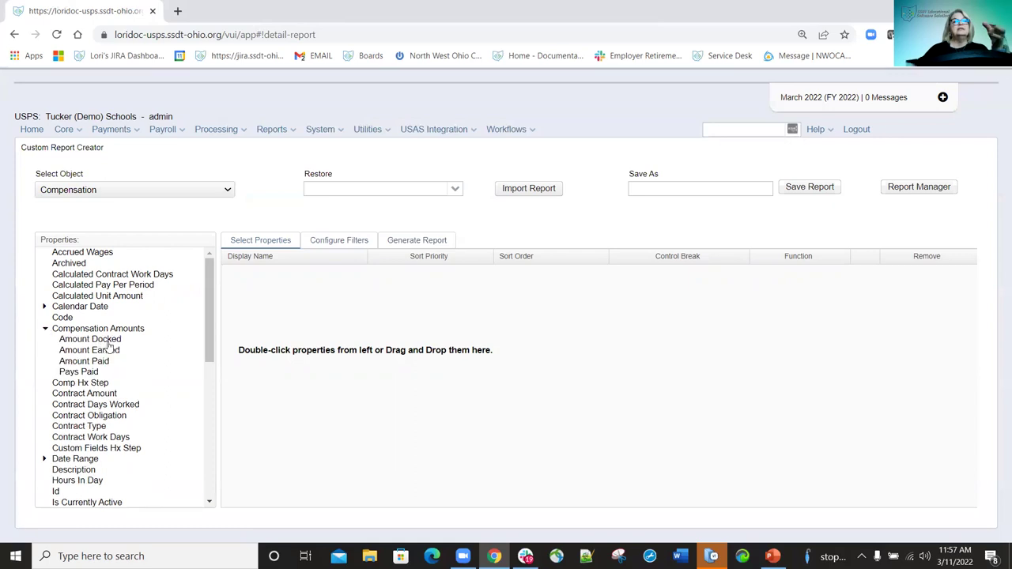
{"action": "left_click", "coordinate": [91, 460]}
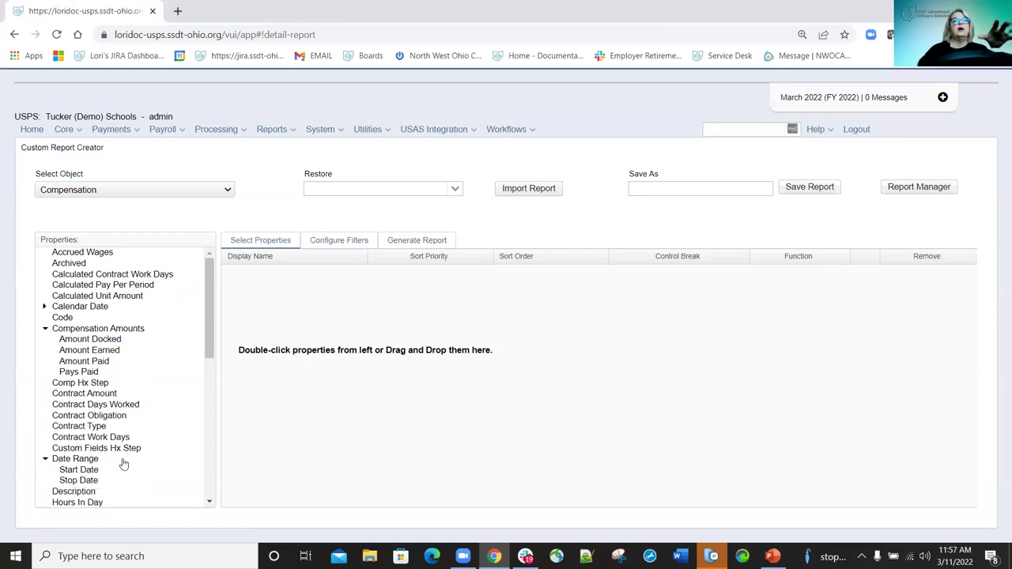
{"action": "scroll", "coordinate": [119, 442], "scroll_direction": "down", "scroll_amount": 3}
{"action": "scroll", "coordinate": [119, 427], "scroll_direction": "down", "scroll_amount": 3}
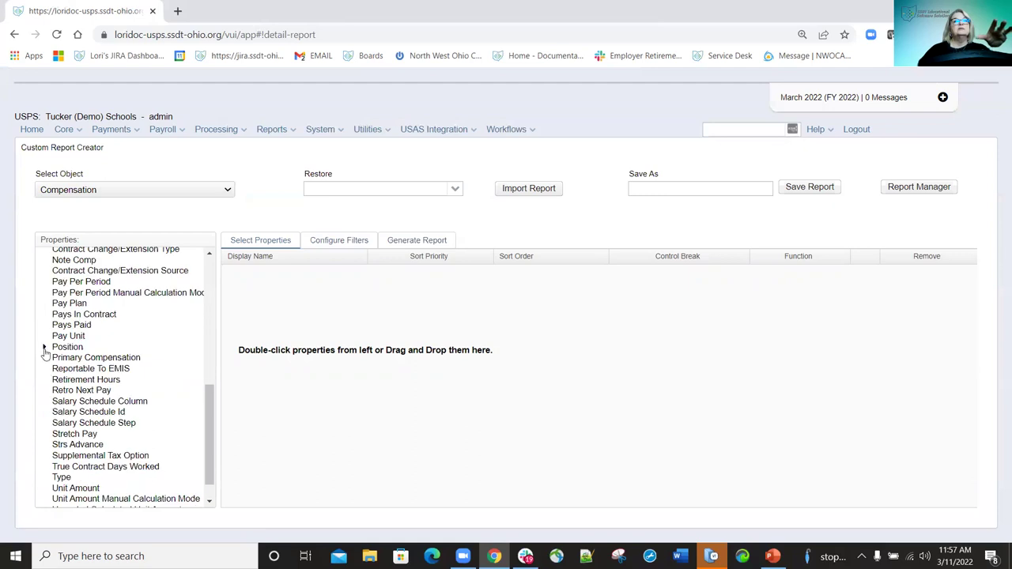
Expand Position > Employee > Name in the Properties tree.
{"action": "left_click", "coordinate": [45, 348]}
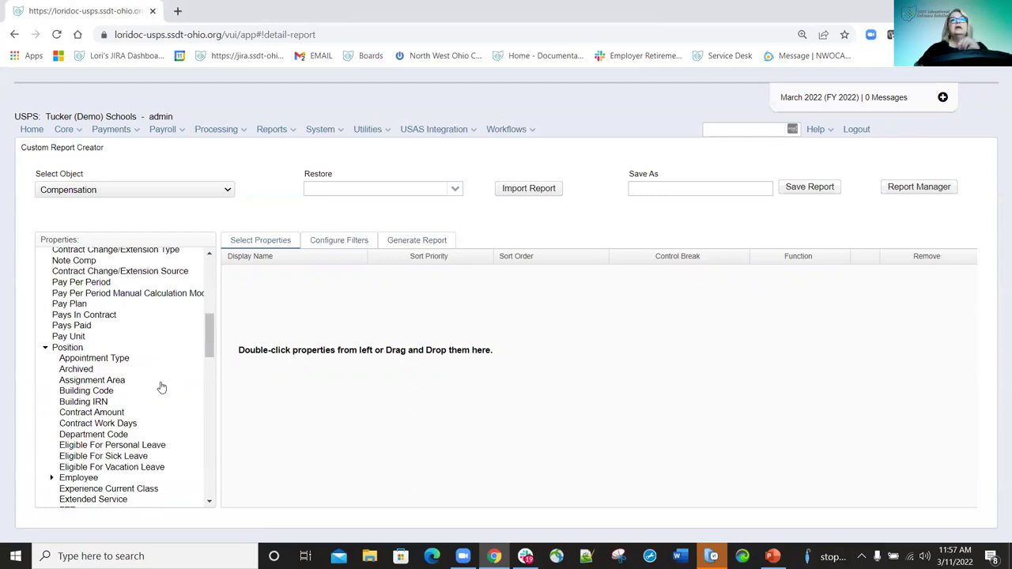
{"action": "scroll", "coordinate": [163, 303], "scroll_direction": "up", "scroll_amount": 8}
{"action": "scroll", "coordinate": [120, 357], "scroll_direction": "down", "scroll_amount": 6}
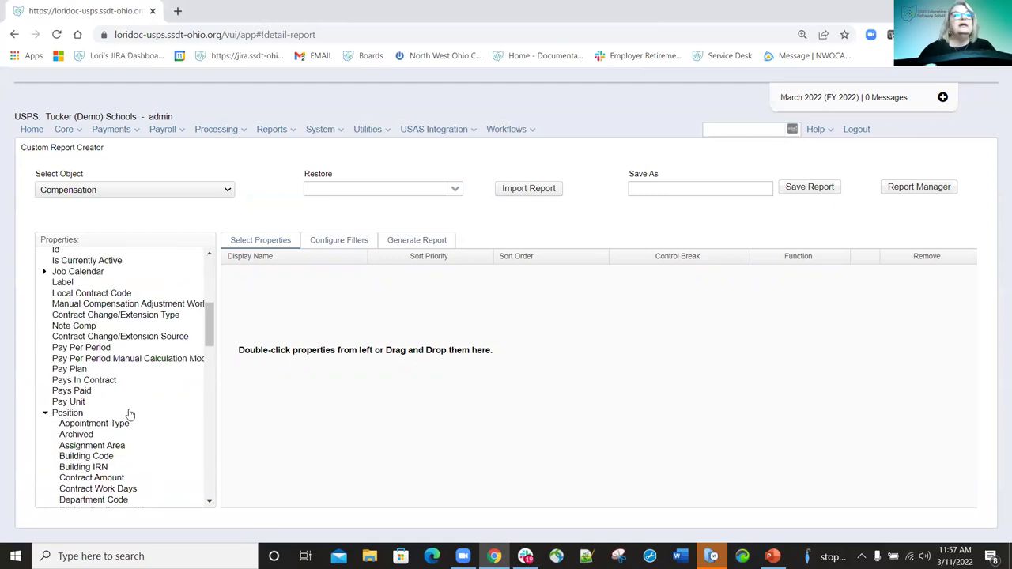
{"action": "scroll", "coordinate": [124, 410], "scroll_direction": "down", "scroll_amount": 5}
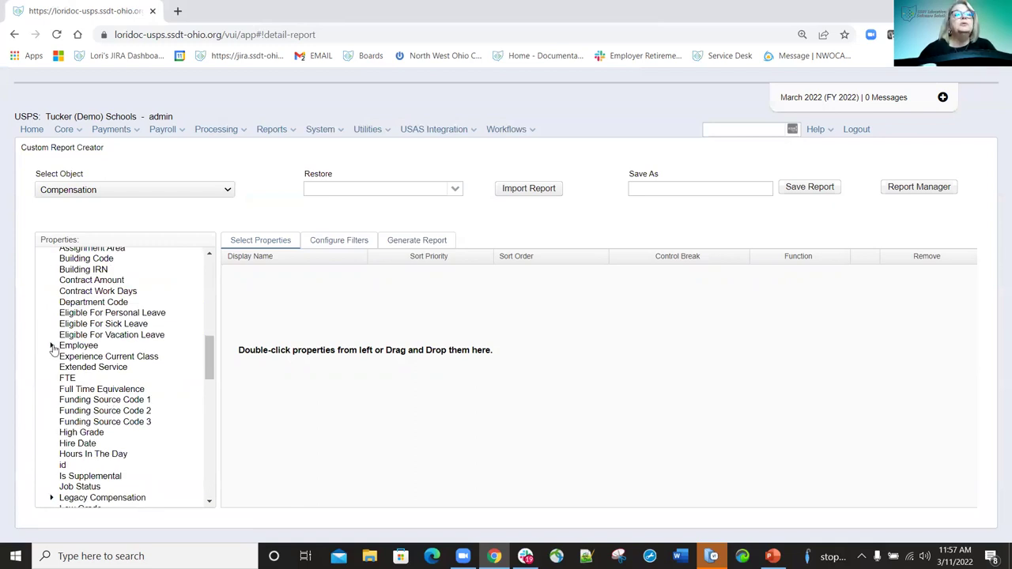
{"action": "left_click", "coordinate": [52, 348]}
{"action": "scroll", "coordinate": [103, 409], "scroll_direction": "down", "scroll_amount": 5}
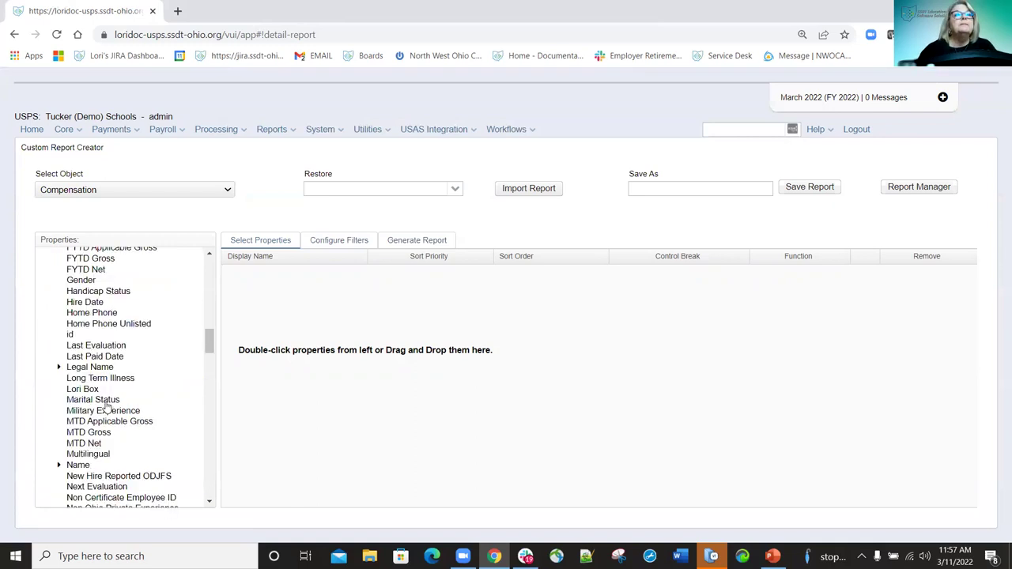
{"action": "scroll", "coordinate": [56, 429], "scroll_direction": "down", "scroll_amount": 1}
{"action": "left_click", "coordinate": [58, 430]}
{"action": "scroll", "coordinate": [128, 429], "scroll_direction": "down", "scroll_amount": 5}
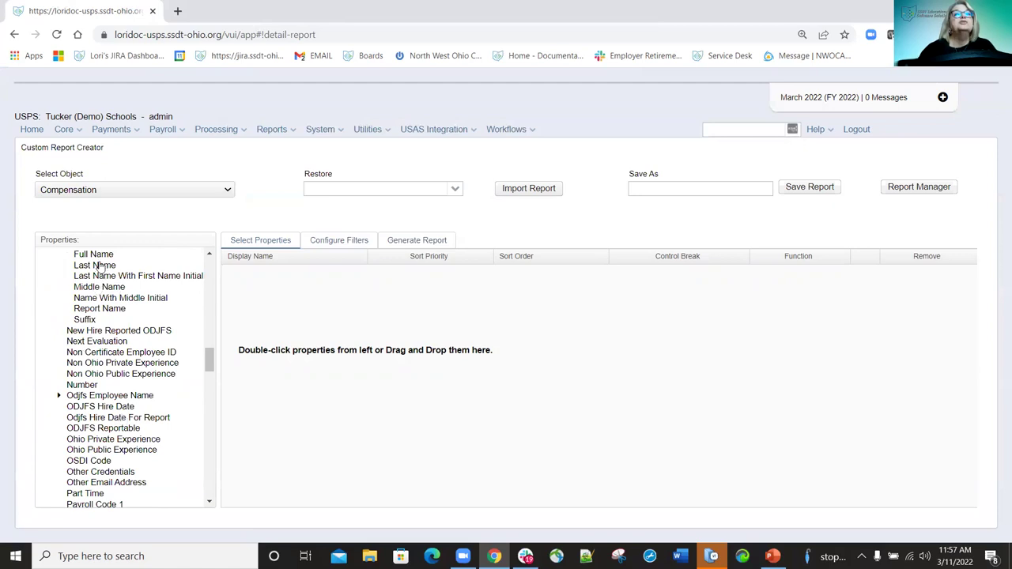
Add Last Name, First Name, Number and Last Paid Date to the report columns.
{"action": "double_click", "coordinate": [103, 268]}
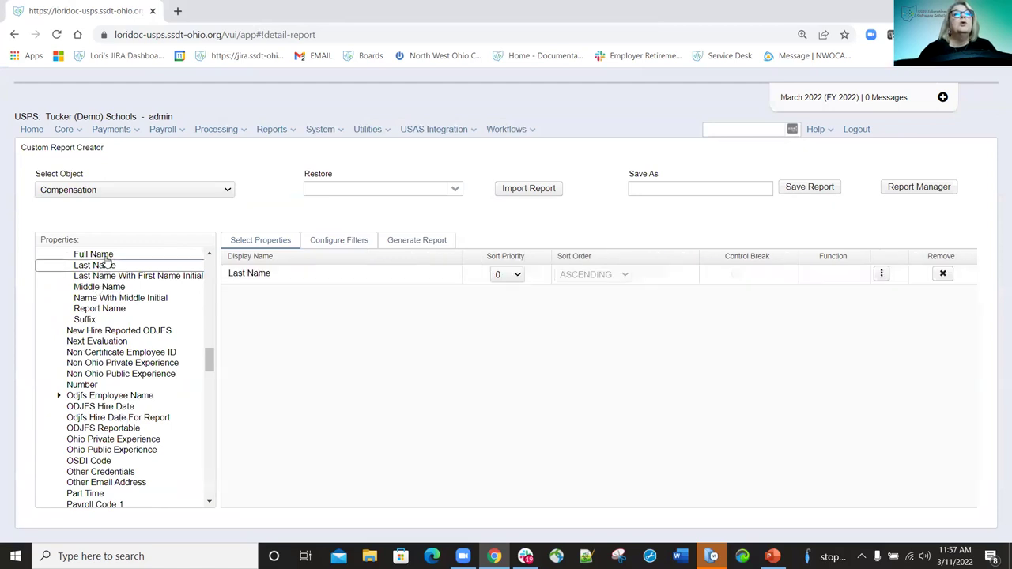
{"action": "scroll", "coordinate": [95, 305], "scroll_direction": "up", "scroll_amount": 1}
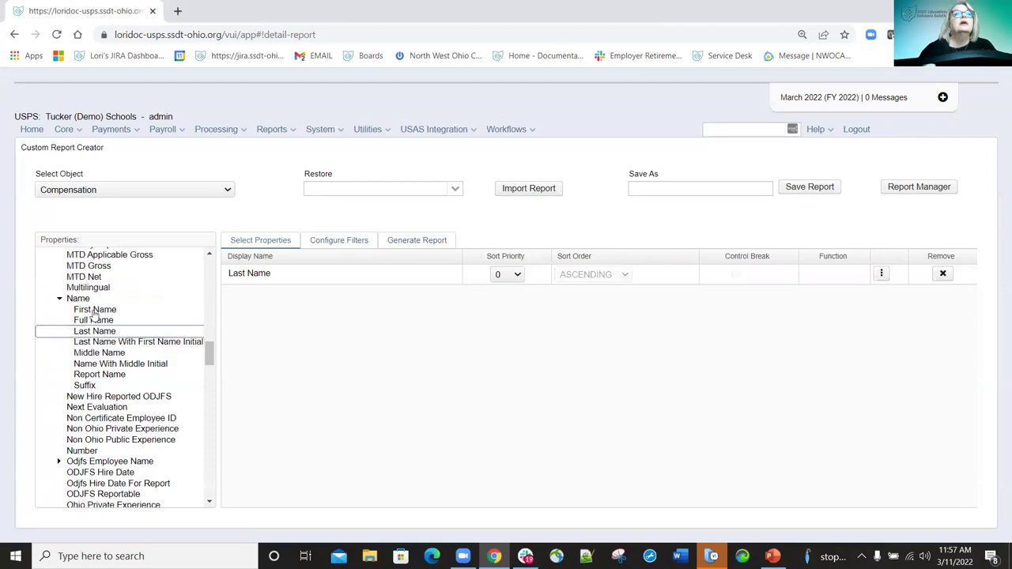
{"action": "left_click_drag", "start_coordinate": [248, 312], "coordinate": [289, 294]}
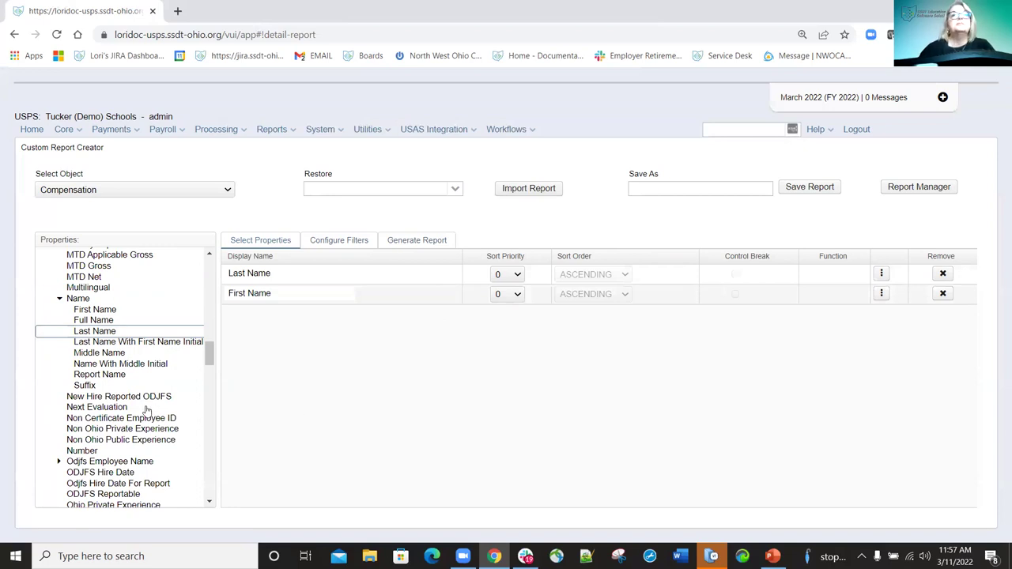
{"action": "left_click", "coordinate": [92, 450]}
{"action": "double_click", "coordinate": [92, 451]}
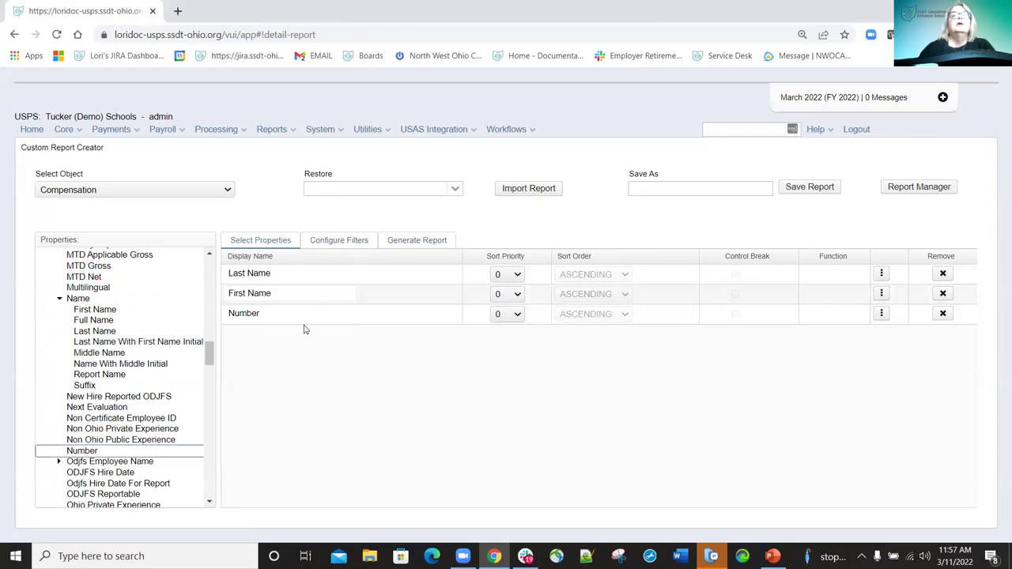
{"action": "scroll", "coordinate": [162, 392], "scroll_direction": "up", "scroll_amount": 3}
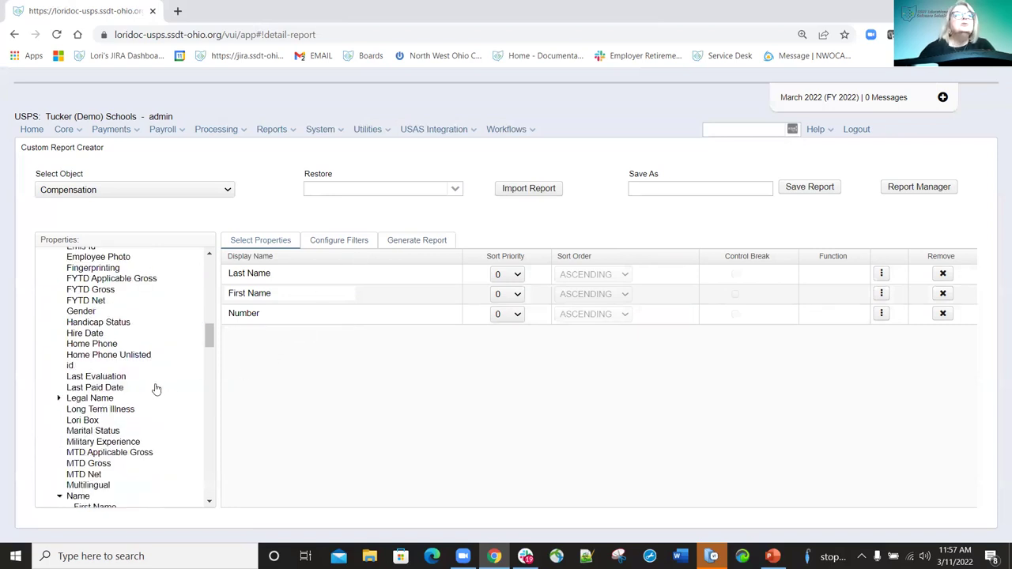
{"action": "scroll", "coordinate": [148, 387], "scroll_direction": "up", "scroll_amount": 1}
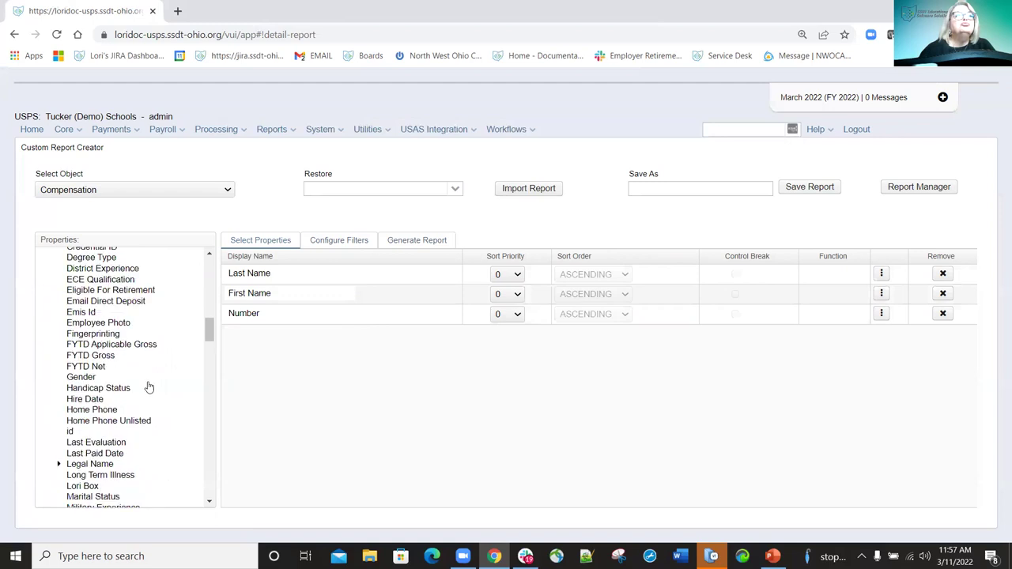
{"action": "double_click", "coordinate": [101, 455]}
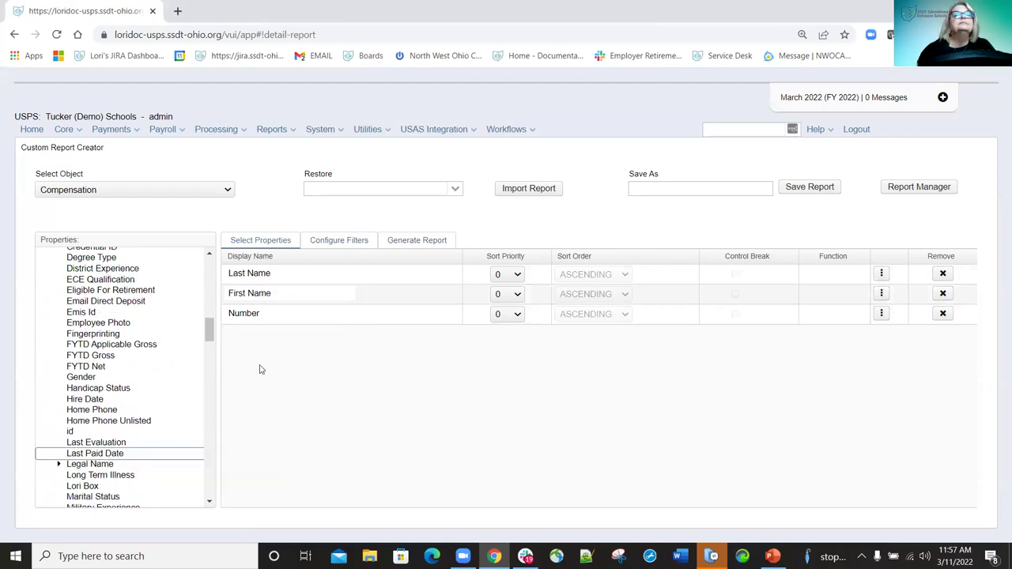
On Configure Filters, expand the Position > Employee properties.
{"action": "left_click", "coordinate": [341, 239]}
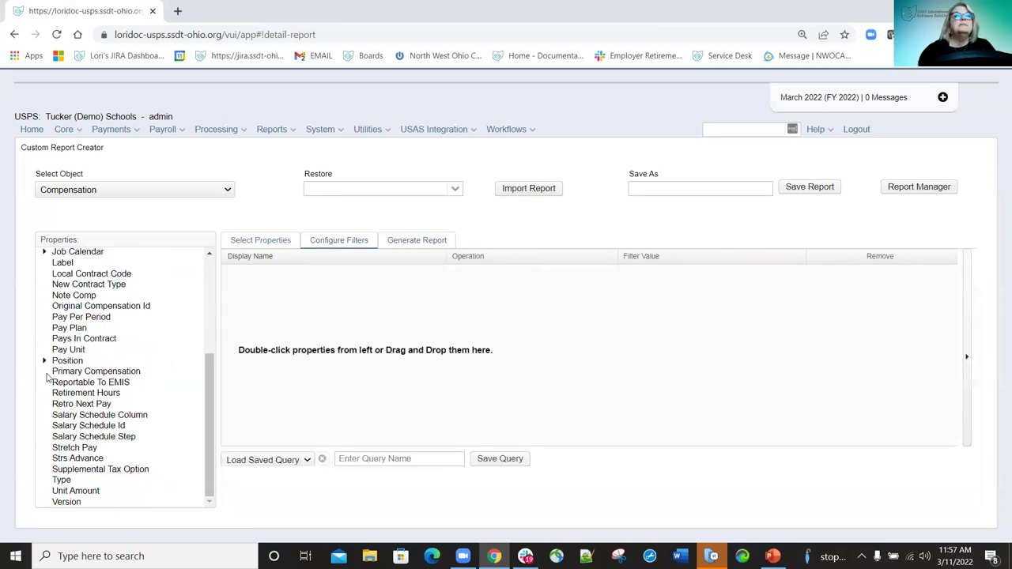
{"action": "left_click", "coordinate": [45, 360]}
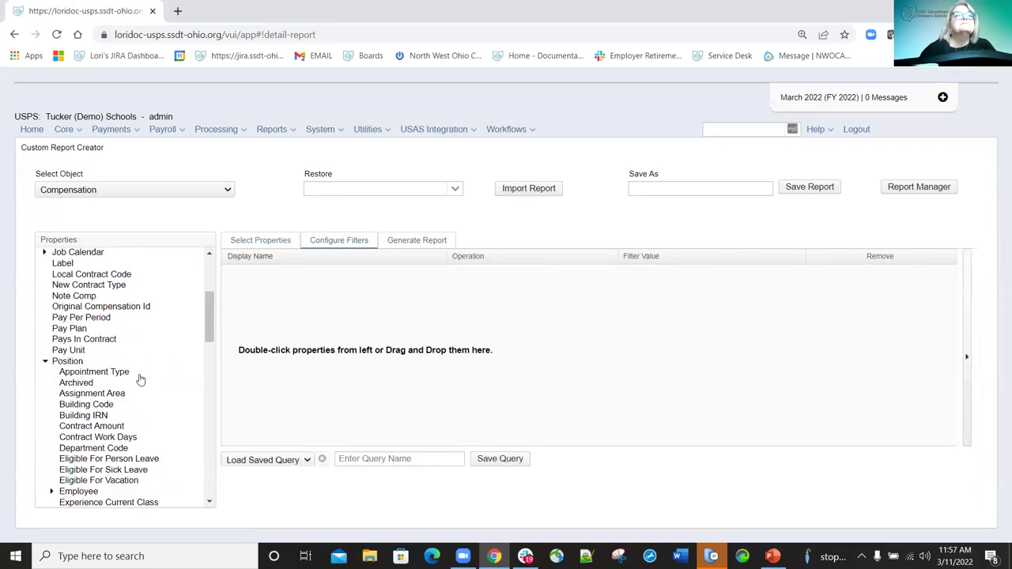
{"action": "scroll", "coordinate": [140, 381], "scroll_direction": "down", "scroll_amount": 3}
{"action": "scroll", "coordinate": [136, 371], "scroll_direction": "up", "scroll_amount": 5}
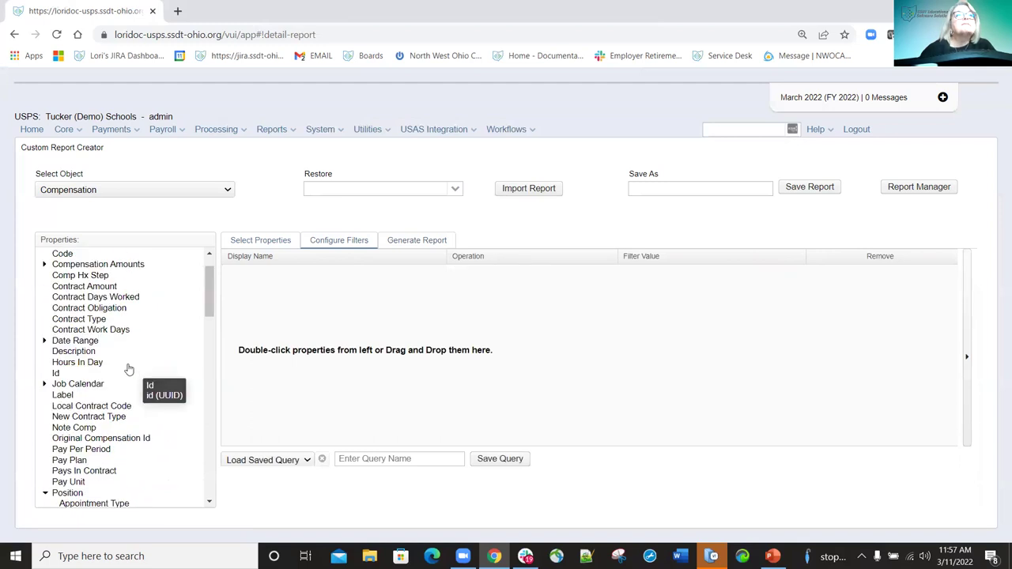
{"action": "scroll", "coordinate": [96, 382], "scroll_direction": "down", "scroll_amount": 3}
{"action": "scroll", "coordinate": [93, 381], "scroll_direction": "down", "scroll_amount": 10}
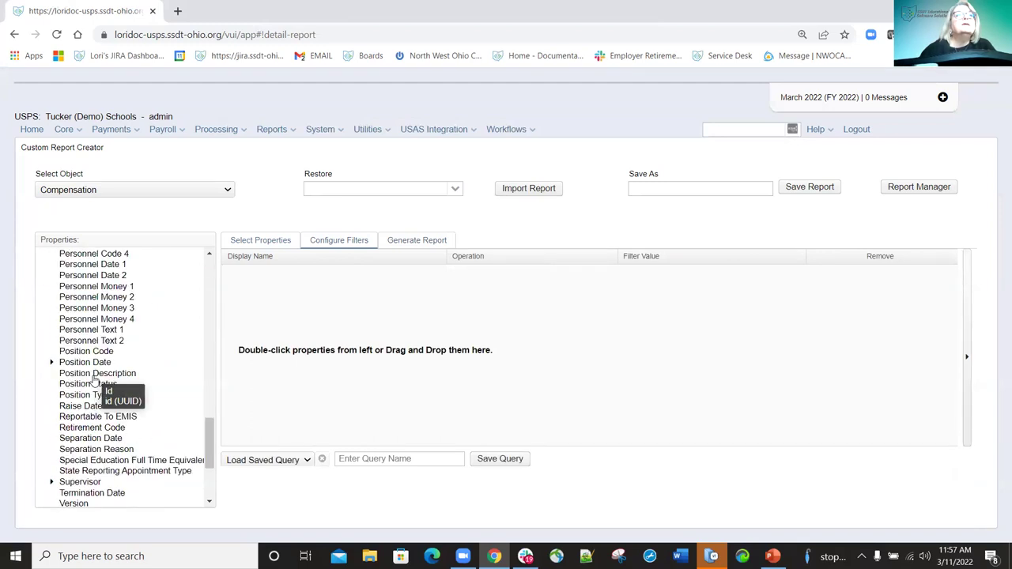
{"action": "scroll", "coordinate": [93, 381], "scroll_direction": "up", "scroll_amount": 7}
{"action": "scroll", "coordinate": [94, 381], "scroll_direction": "down", "scroll_amount": 7}
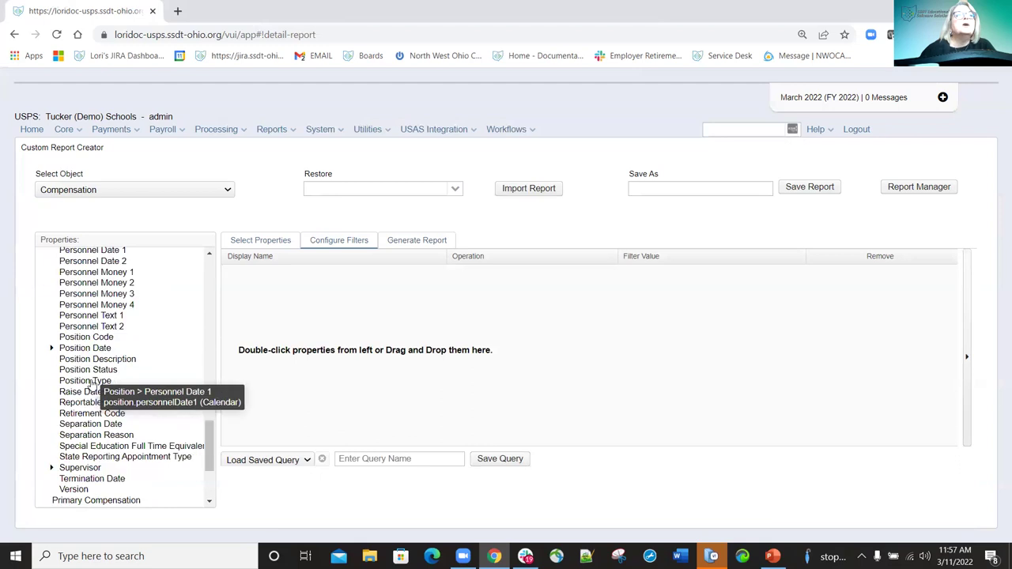
{"action": "scroll", "coordinate": [95, 380], "scroll_direction": "down", "scroll_amount": 3}
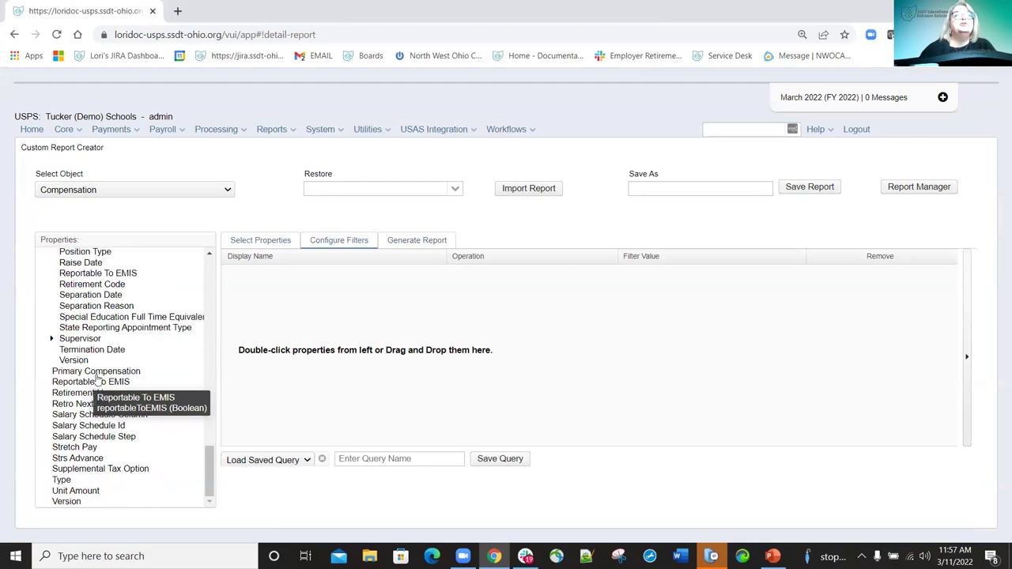
{"action": "scroll", "coordinate": [95, 380], "scroll_direction": "up", "scroll_amount": 10}
{"action": "scroll", "coordinate": [47, 399], "scroll_direction": "up", "scroll_amount": 4}
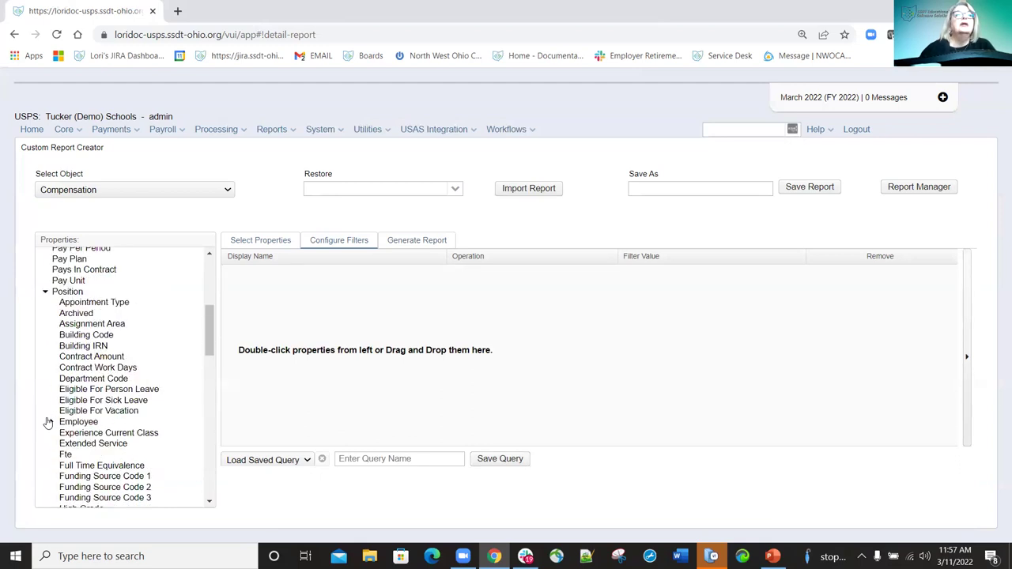
{"action": "left_click", "coordinate": [79, 422]}
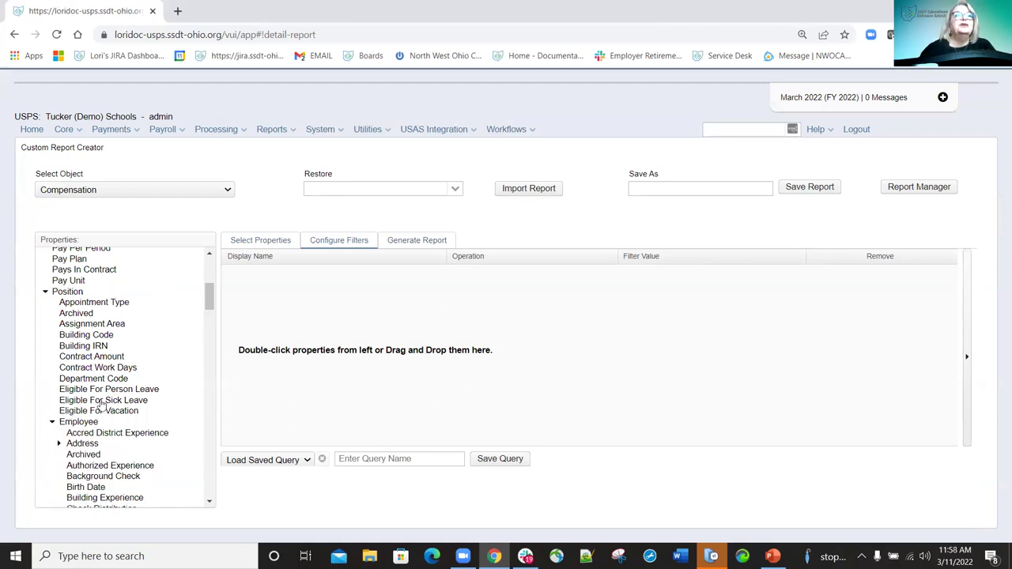
{"action": "scroll", "coordinate": [102, 400], "scroll_direction": "down", "scroll_amount": 2}
{"action": "scroll", "coordinate": [127, 397], "scroll_direction": "down", "scroll_amount": 4}
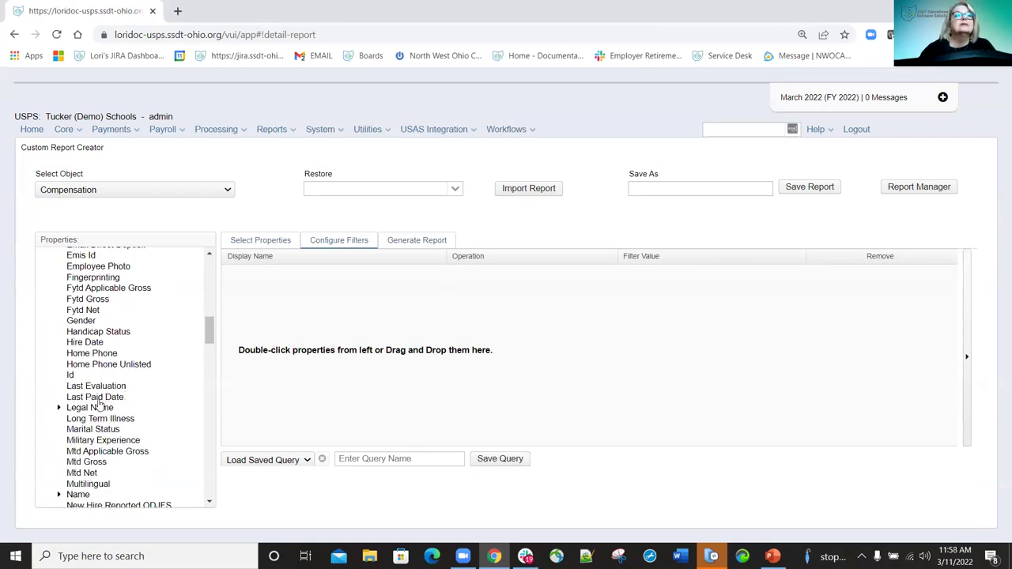
Add a Last Paid Date Equals filter with the value param("laPaidDat").
{"action": "left_click_drag", "start_coordinate": [115, 395], "coordinate": [297, 264]}
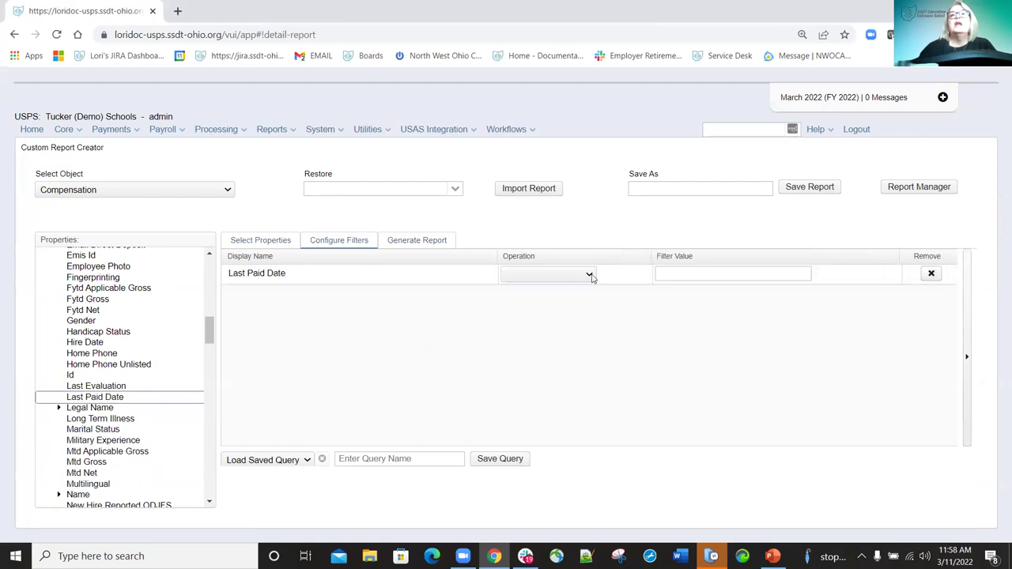
{"action": "left_click", "coordinate": [589, 275]}
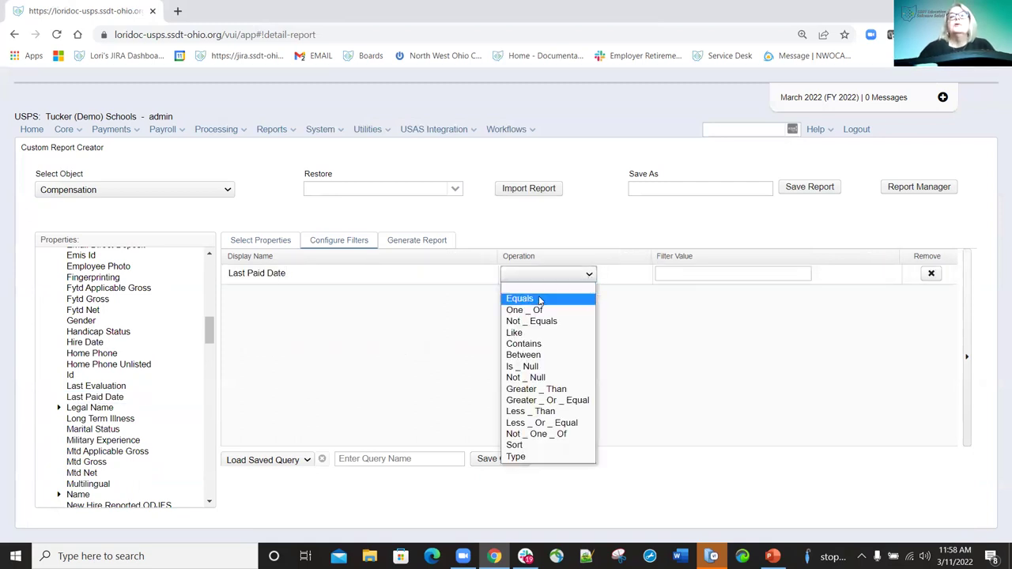
{"action": "left_click", "coordinate": [540, 297]}
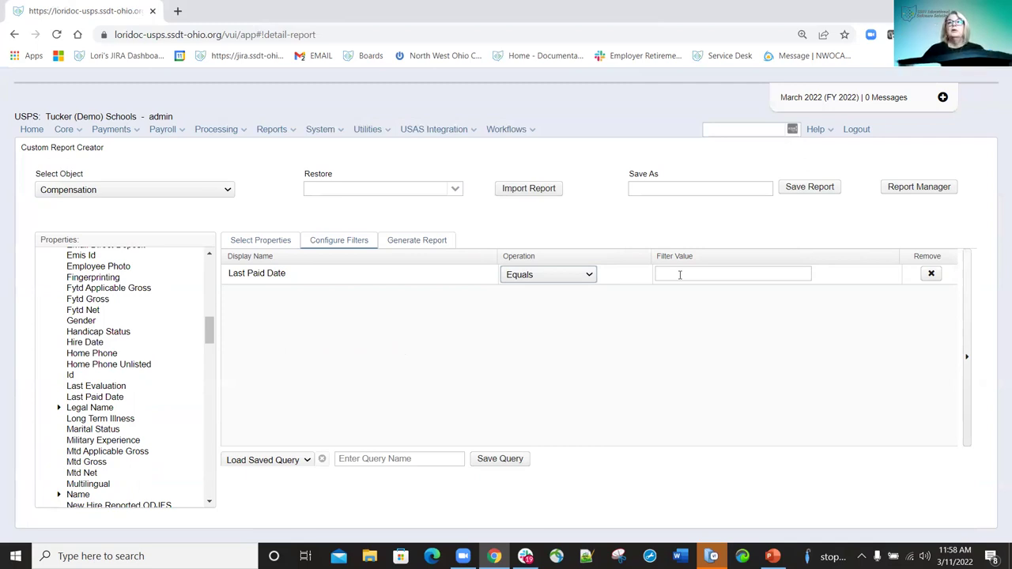
{"action": "left_click", "coordinate": [679, 276]}
{"action": "type", "text": "para"}
{"action": "type", "text": "me"}
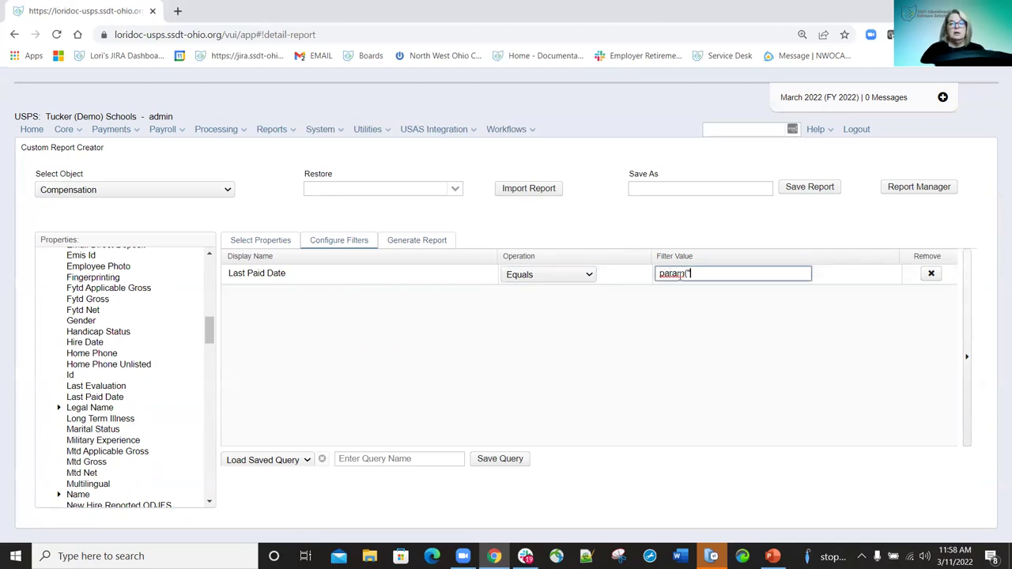
{"action": "key", "text": "BackSpace"}
{"action": "type", "text": "aPod"}
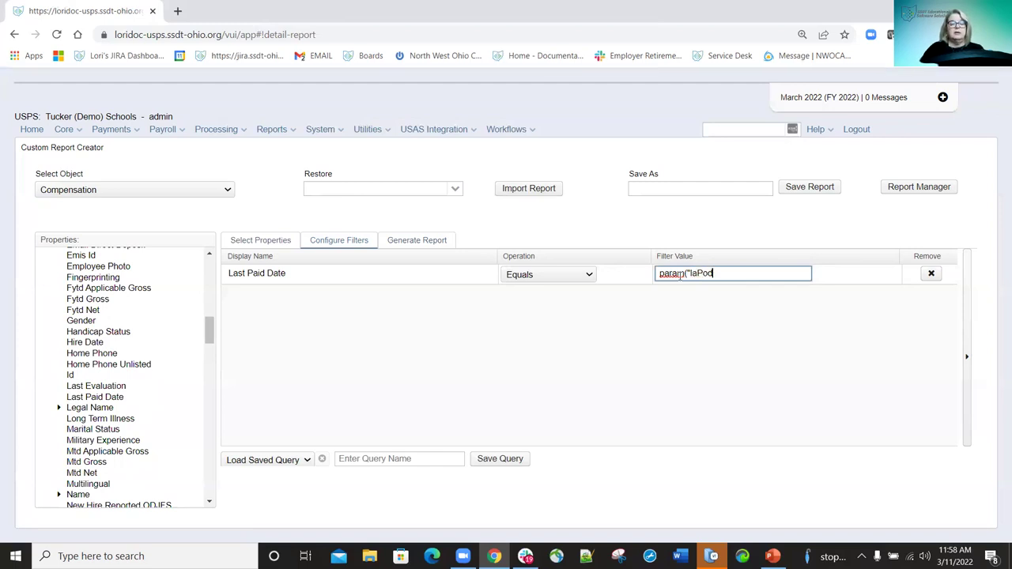
{"action": "key", "text": "BackSpace"}
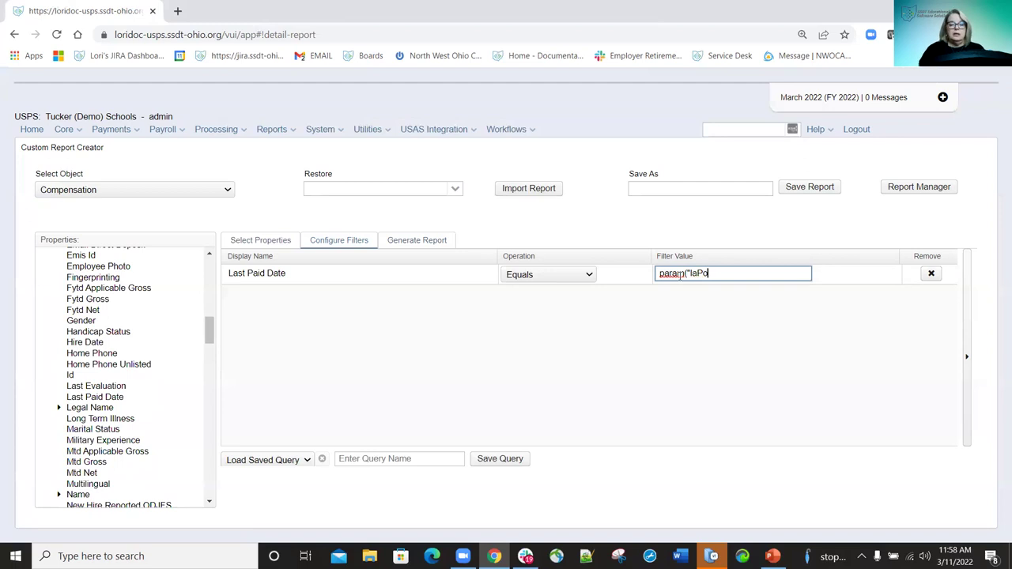
{"action": "type", "text": "Dae"}
{"action": "type", "text": "\""}
{"action": "type", "text": ")"}
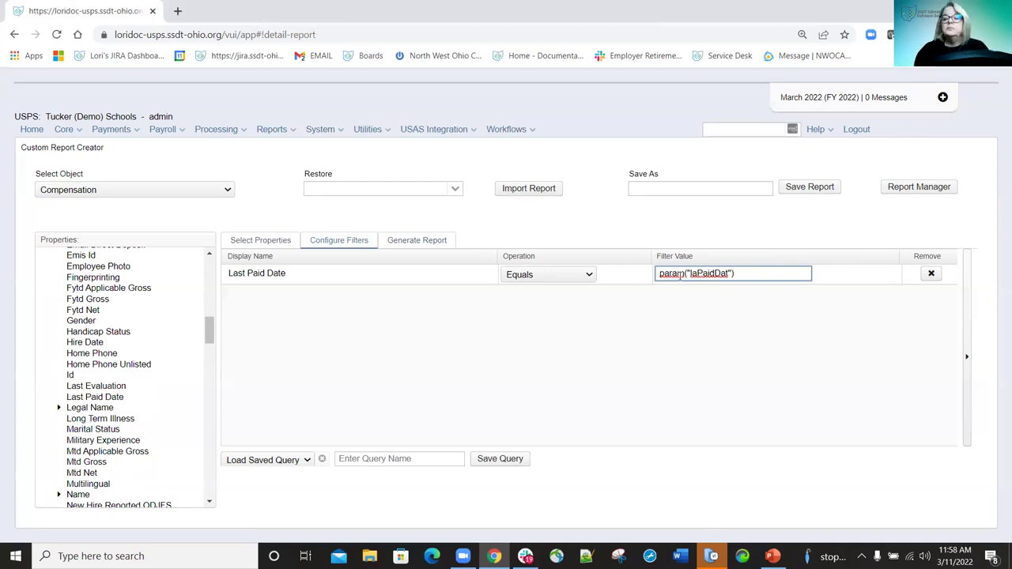
{"action": "type", "text": "e\")"}
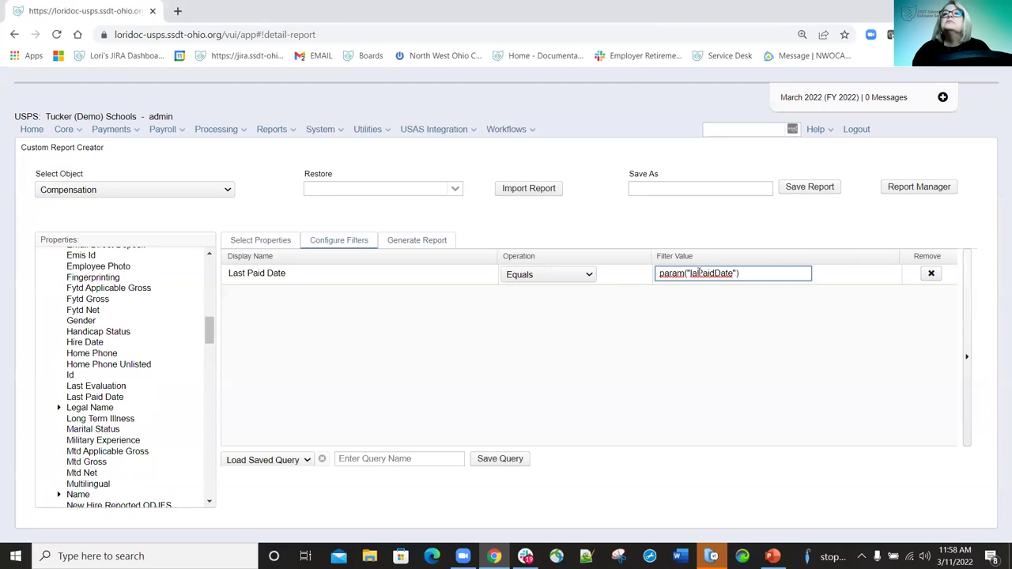
Correct the filter to param("lastPaidDate") and save the report definition as Comp.
{"action": "left_click", "coordinate": [699, 273]}
{"action": "type", "text": "st"}
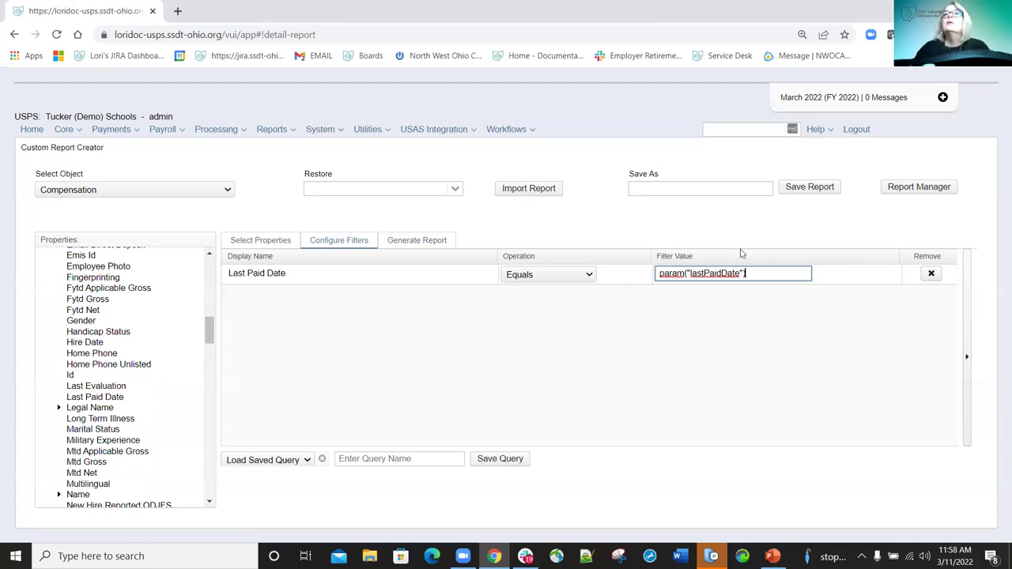
{"action": "left_click", "coordinate": [742, 191]}
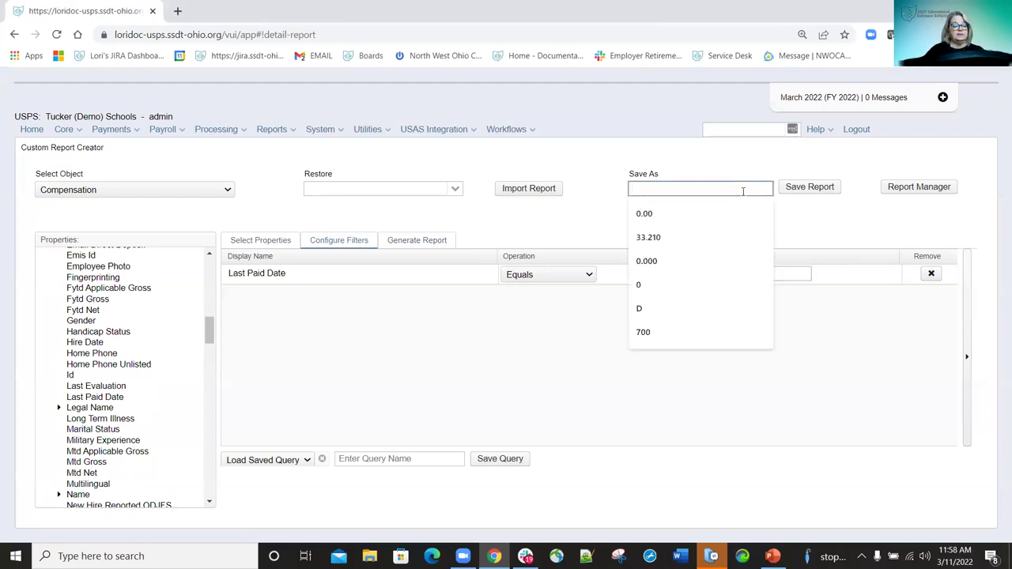
{"action": "type", "text": "Comp"}
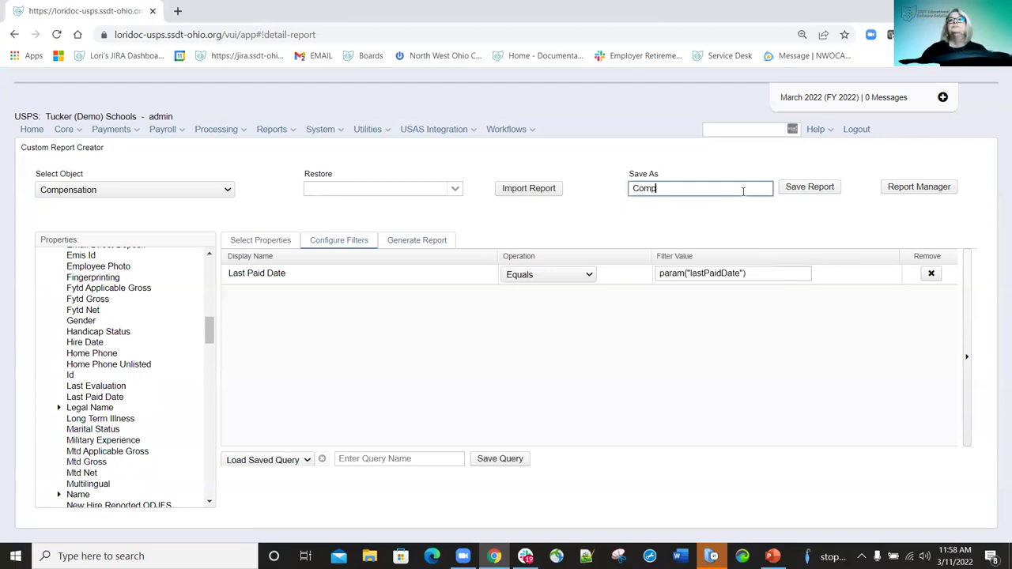
{"action": "left_click", "coordinate": [816, 187]}
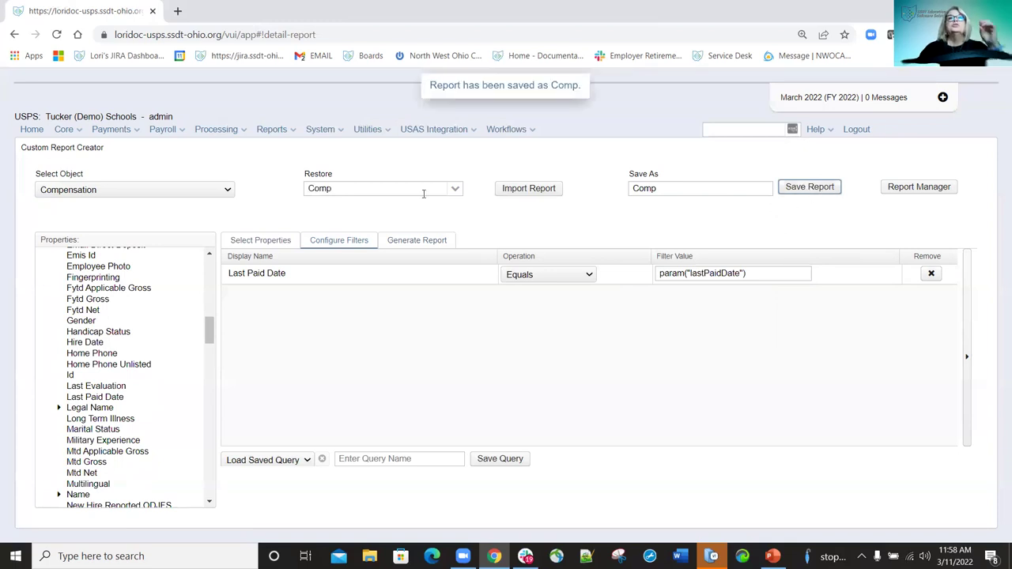
Generate the Comp report as a PDF for Last Paid Date 11/15/21, then save and view it.
{"action": "left_click", "coordinate": [423, 240]}
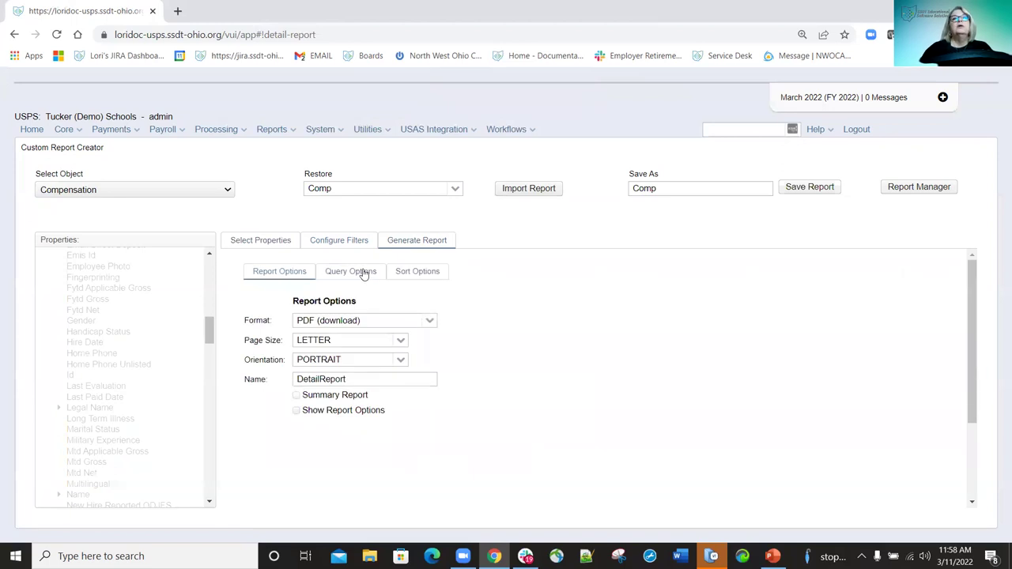
{"action": "left_click", "coordinate": [362, 274]}
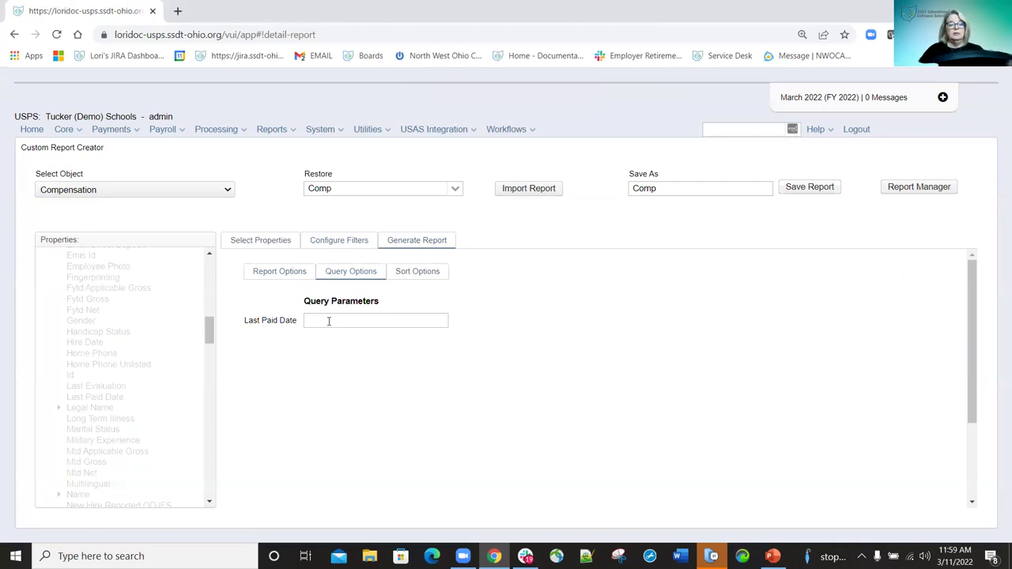
{"action": "left_click", "coordinate": [329, 320]}
{"action": "type", "text": "11/15/21"}
{"action": "scroll", "coordinate": [332, 411], "scroll_direction": "down", "scroll_amount": 5}
{"action": "left_click", "coordinate": [301, 486]}
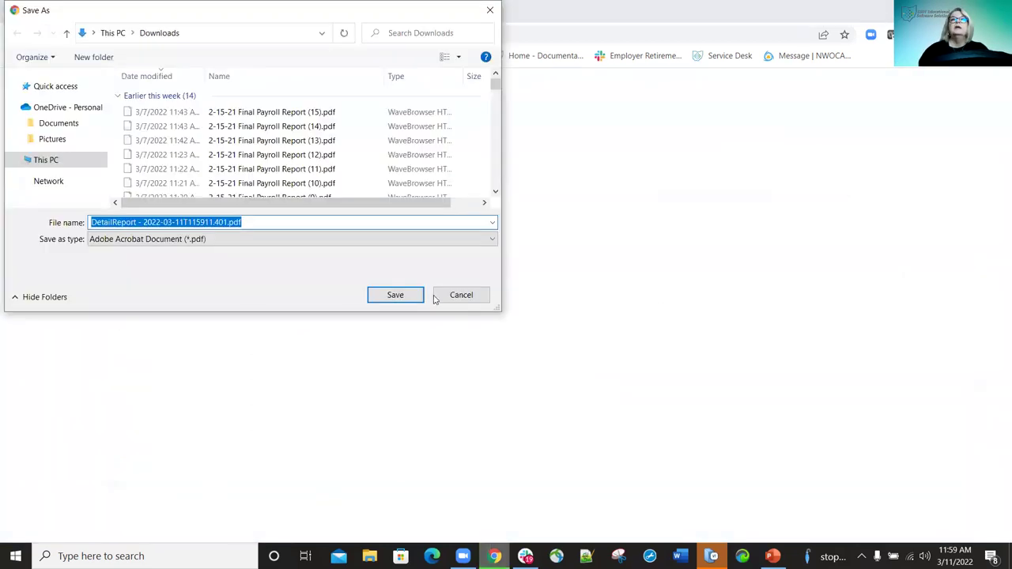
{"action": "left_click", "coordinate": [397, 294]}
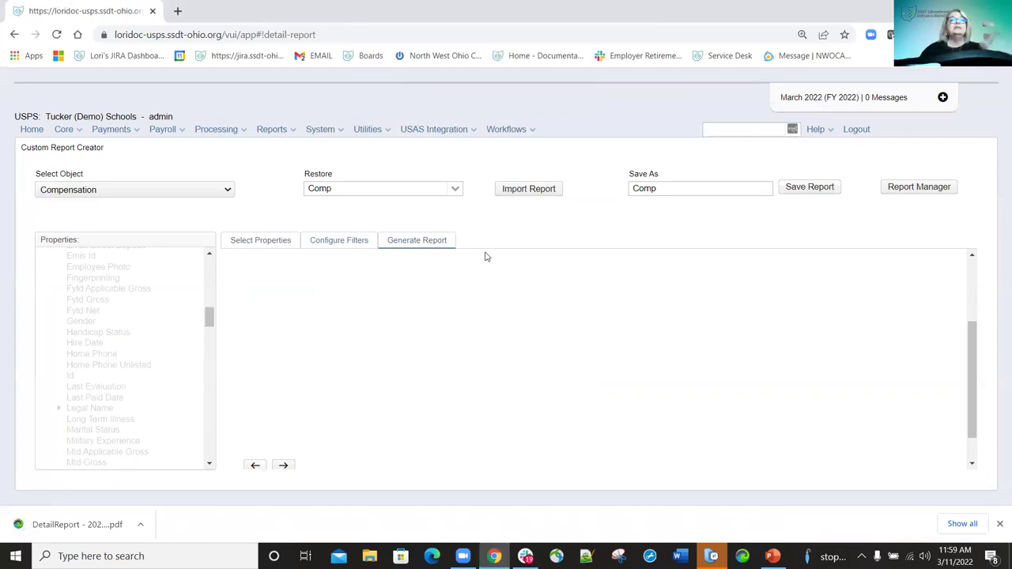
{"action": "left_click", "coordinate": [77, 521]}
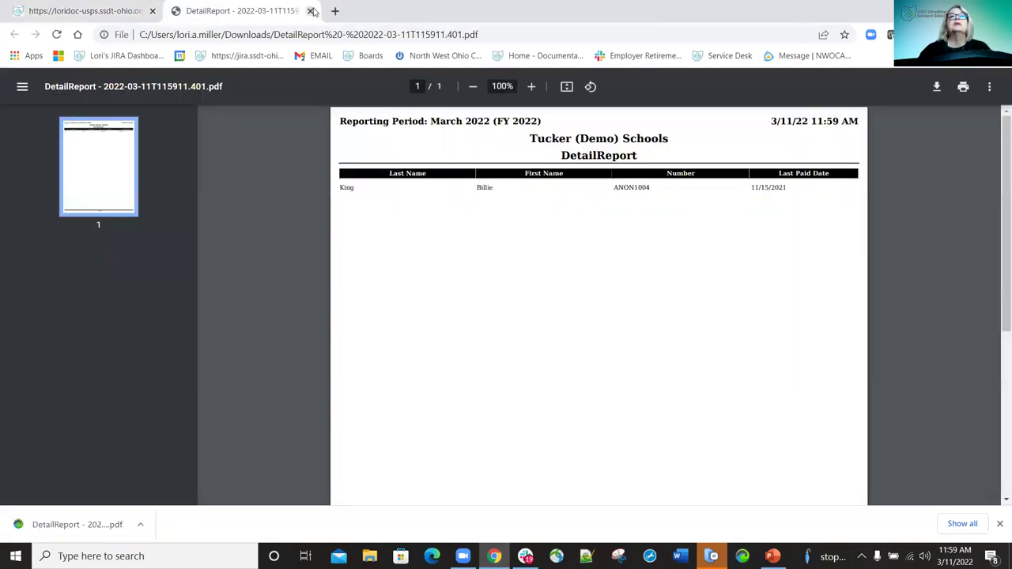
{"action": "left_click", "coordinate": [310, 11]}
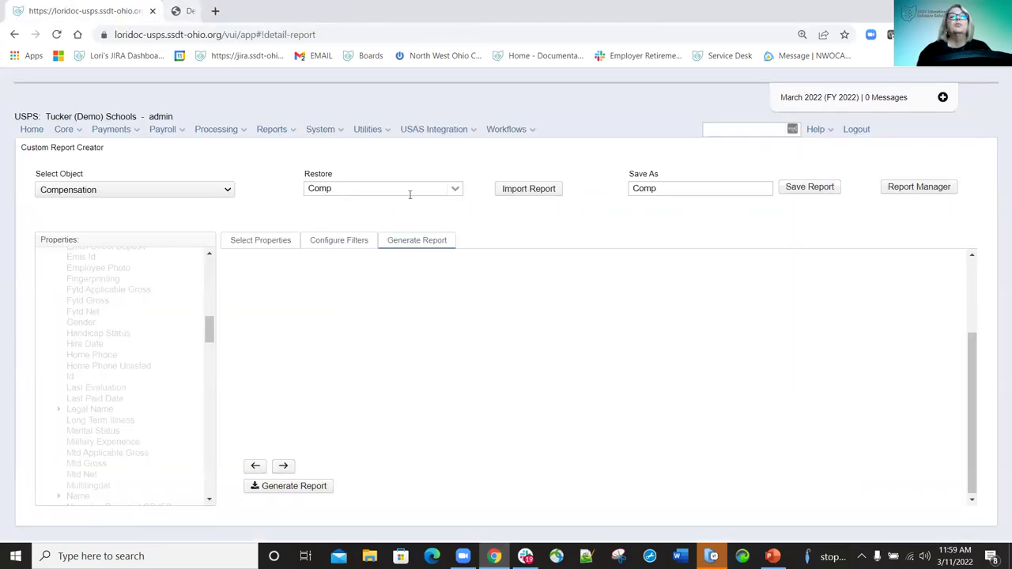
Replace the Last Paid Date filter parameter with the literal value 1115/22.
{"action": "left_click", "coordinate": [340, 245]}
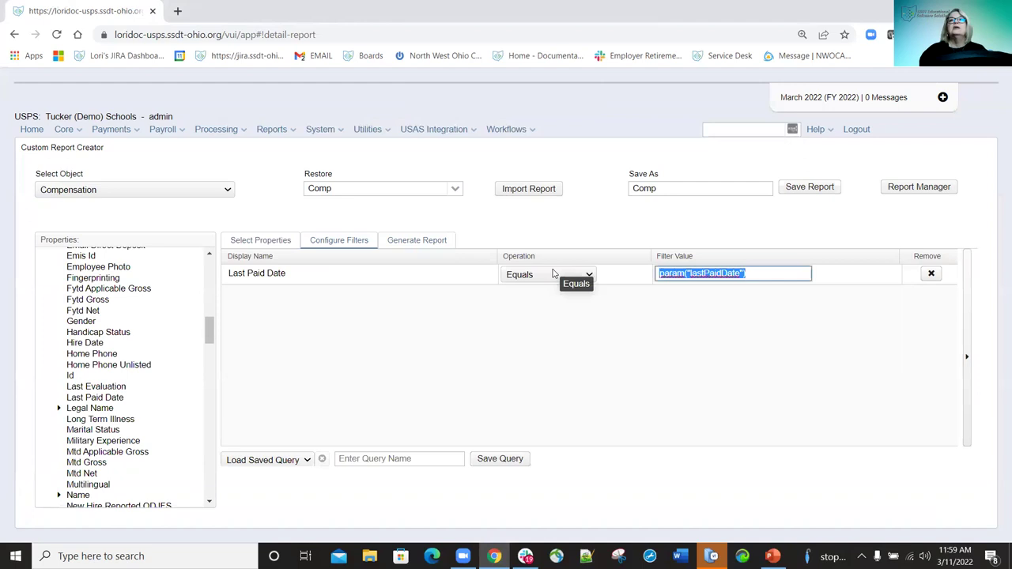
{"action": "type", "text": "11122"}
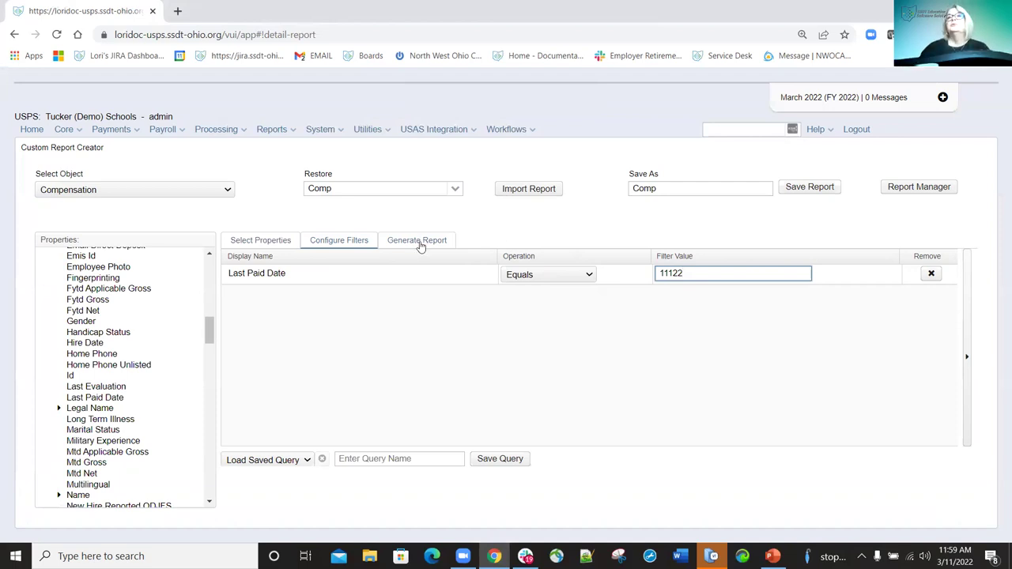
{"action": "key", "text": "ctrl+a"}
{"action": "type", "text": "11"}
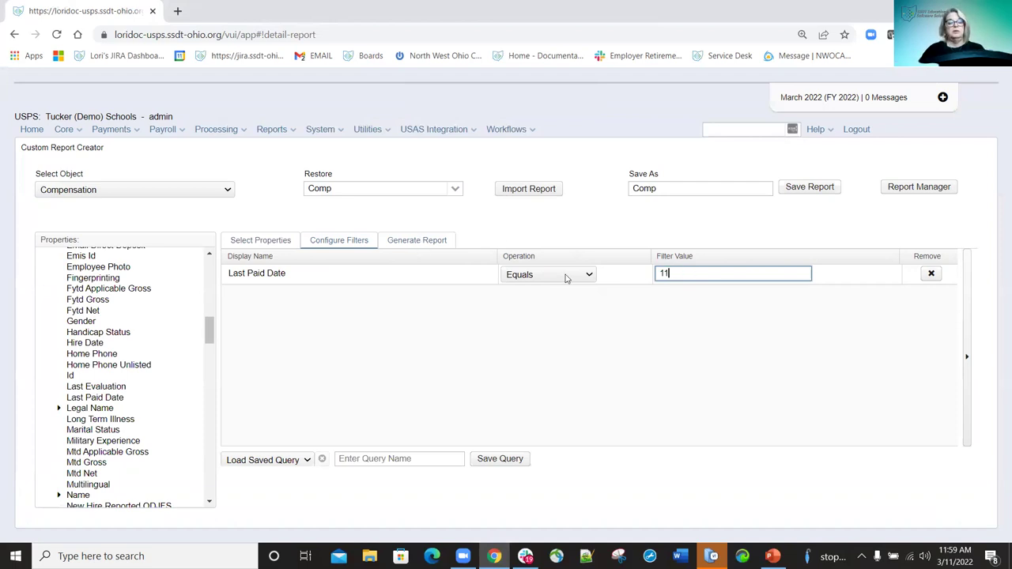
{"action": "type", "text": "15/22"}
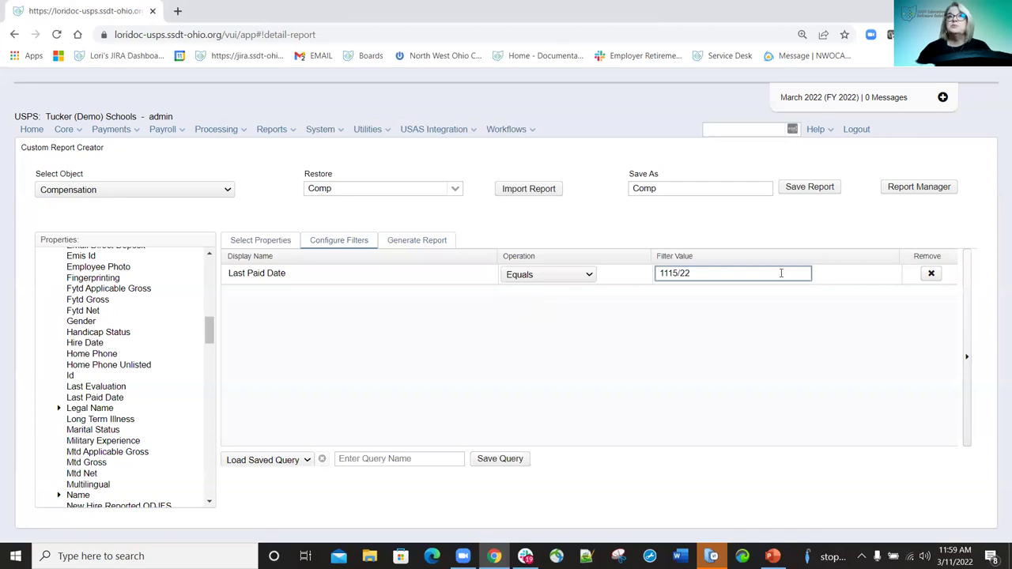
{"action": "left_click", "coordinate": [607, 181]}
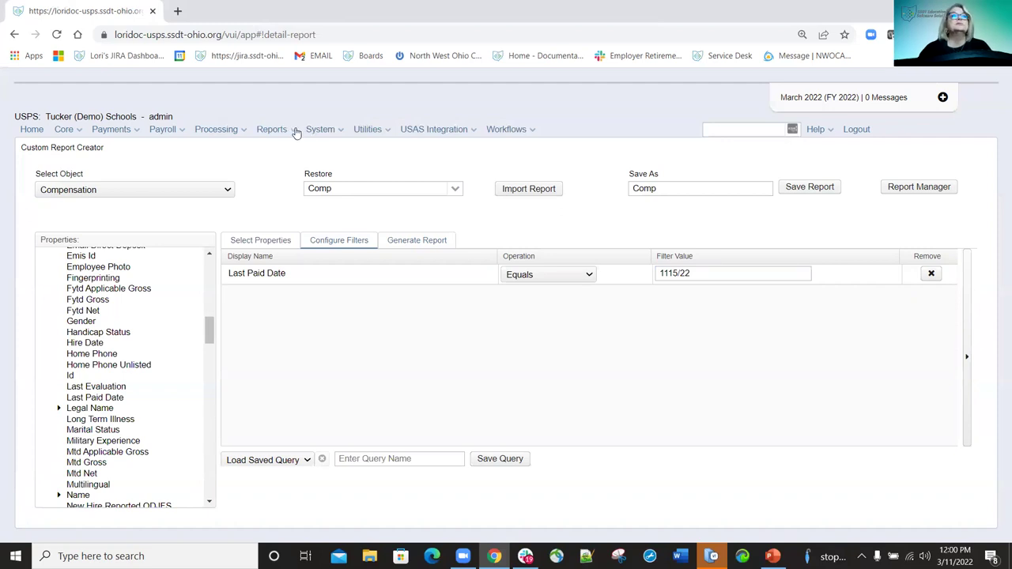
Open the AFFORD Report options page from the Reports list.
{"action": "left_click", "coordinate": [296, 133]}
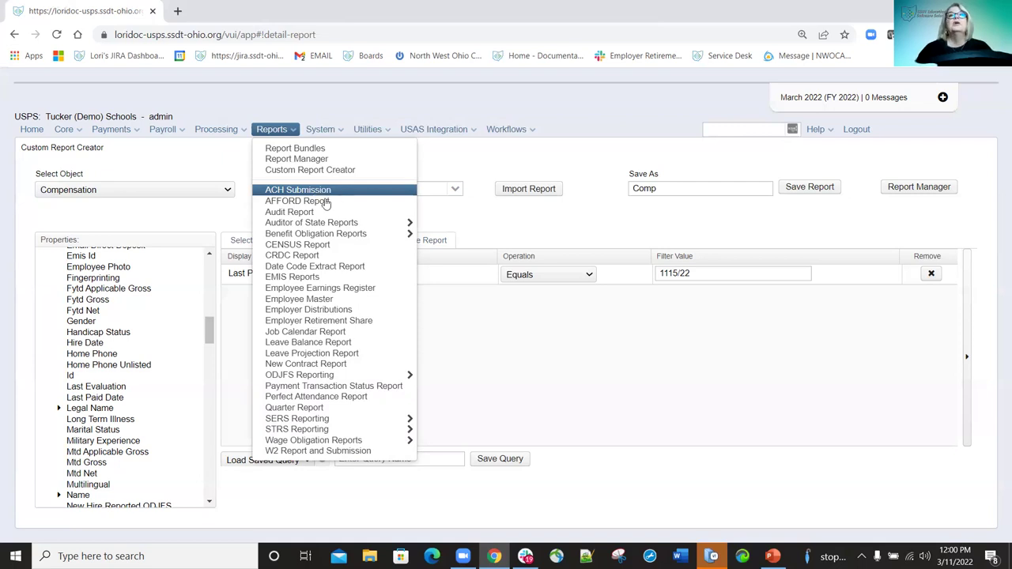
{"action": "left_click", "coordinate": [324, 201]}
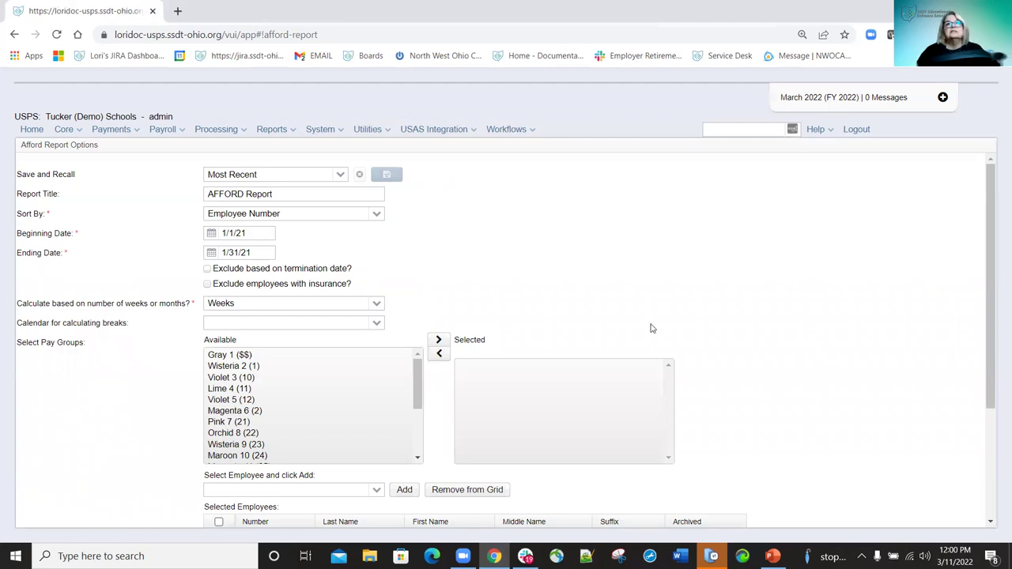
{"action": "scroll", "coordinate": [522, 345], "scroll_direction": "down", "scroll_amount": 3}
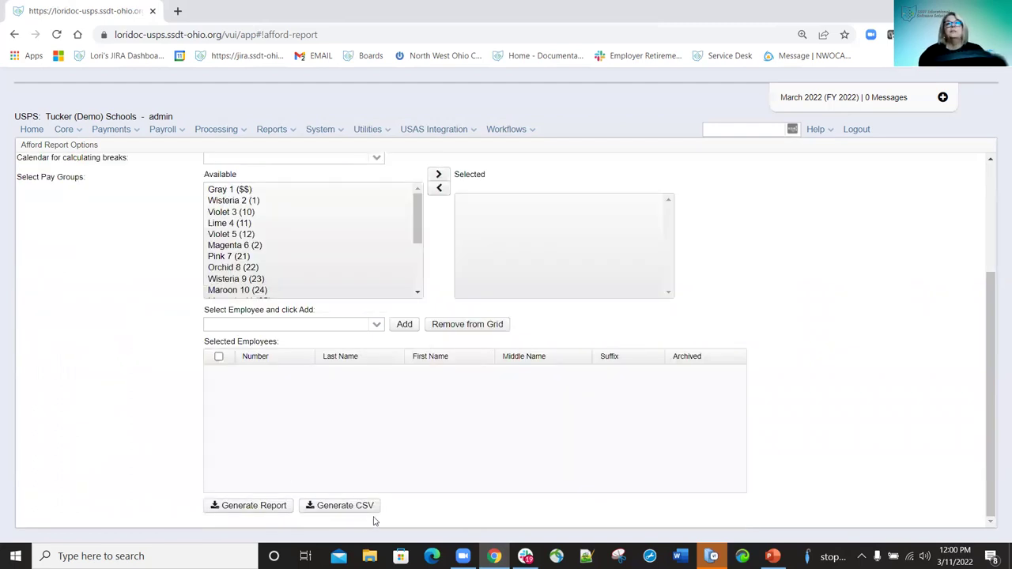
{"action": "scroll", "coordinate": [351, 265], "scroll_direction": "up", "scroll_amount": 3}
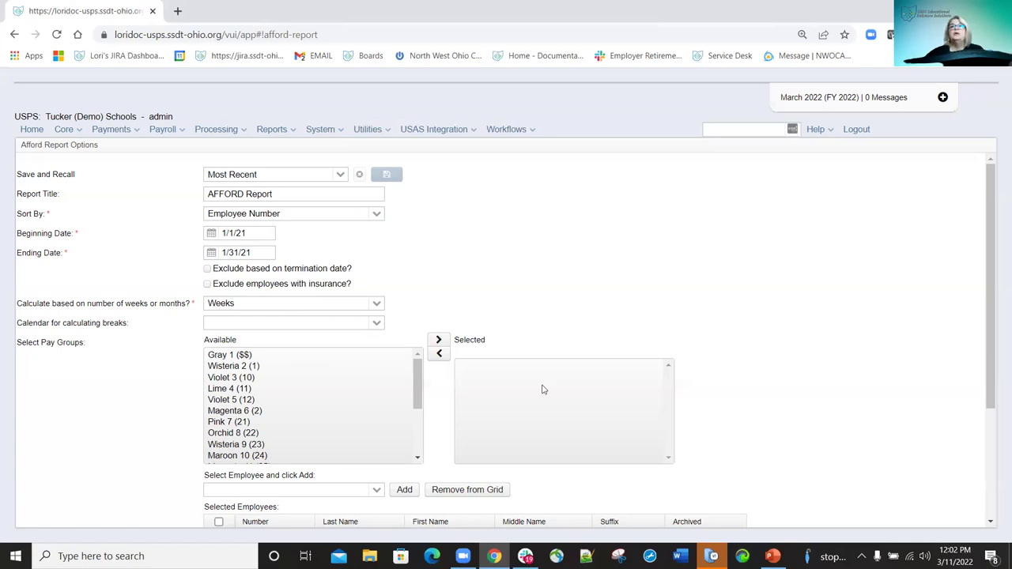
{"action": "scroll", "coordinate": [615, 360], "scroll_direction": "down", "scroll_amount": 2}
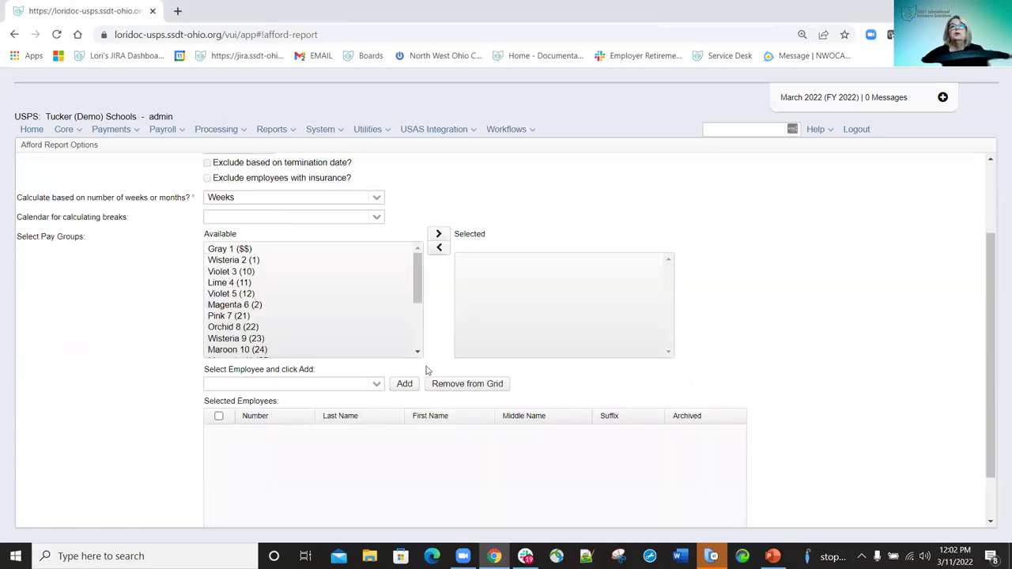
{"action": "scroll", "coordinate": [427, 368], "scroll_direction": "down", "scroll_amount": 1}
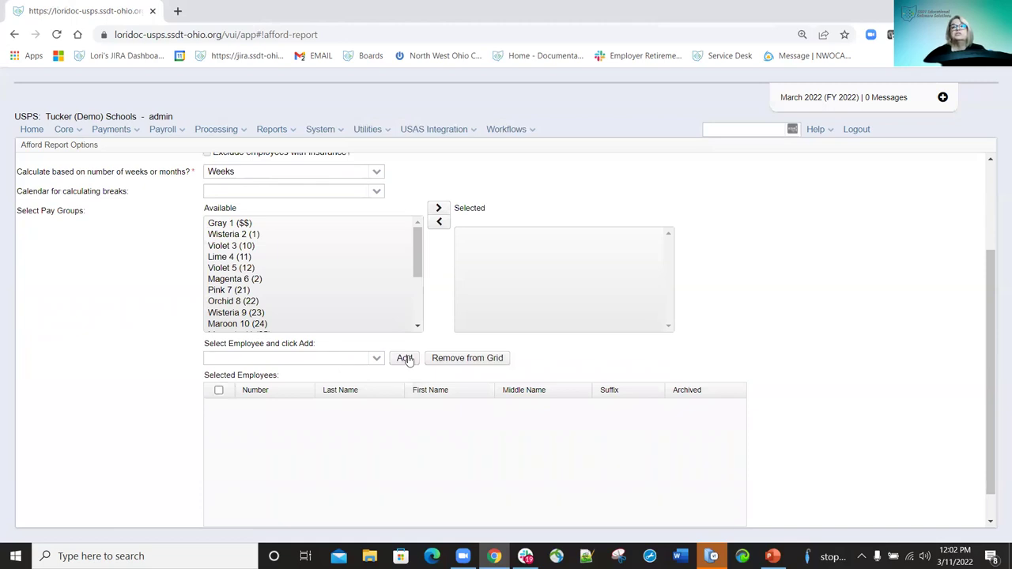
{"action": "scroll", "coordinate": [340, 420], "scroll_direction": "down", "scroll_amount": 1}
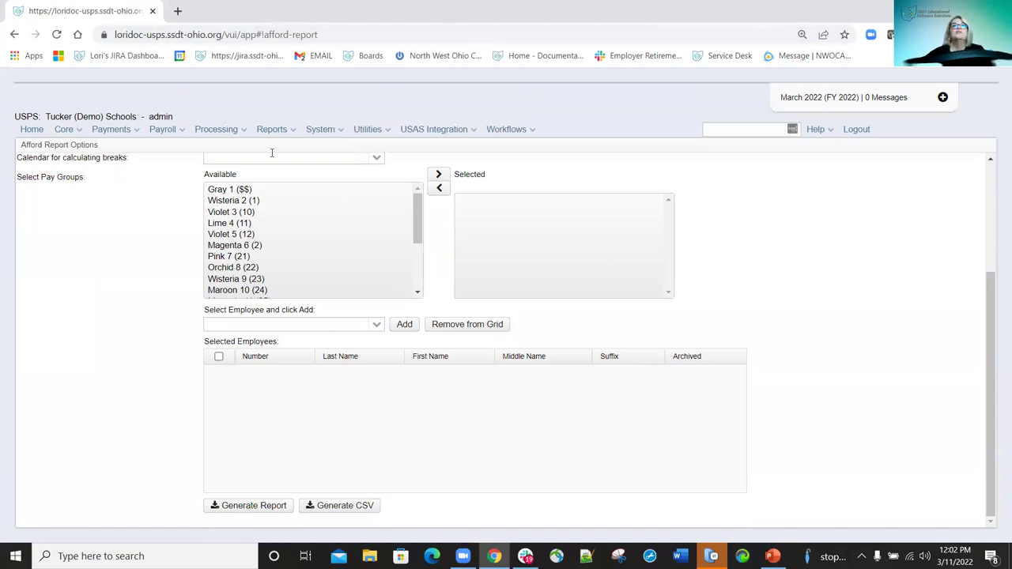
{"action": "left_click", "coordinate": [294, 131]}
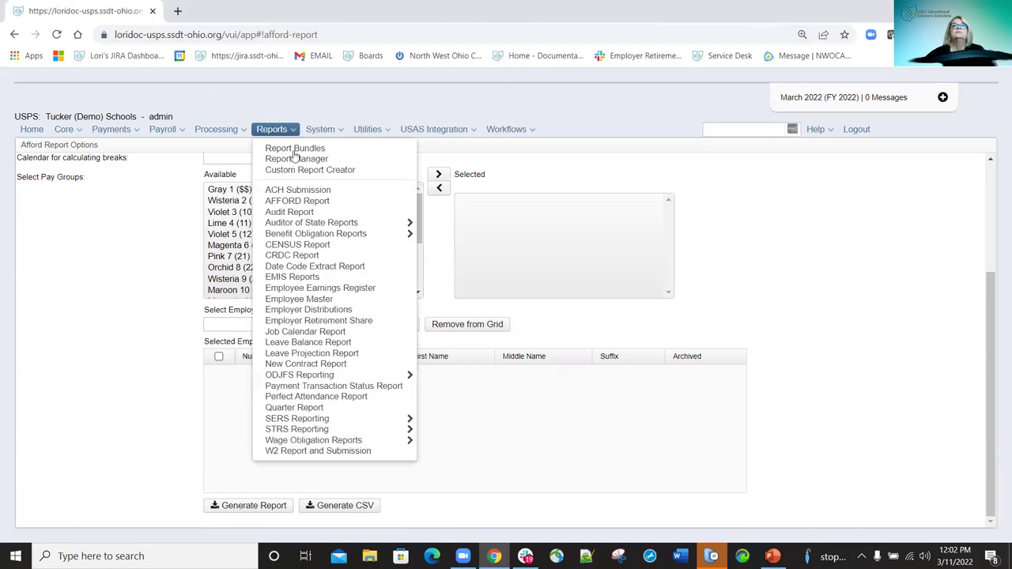
Open the Benefit Obligation By Account report options under Benefit Obligation Reports.
{"action": "mouse_move", "coordinate": [300, 224]}
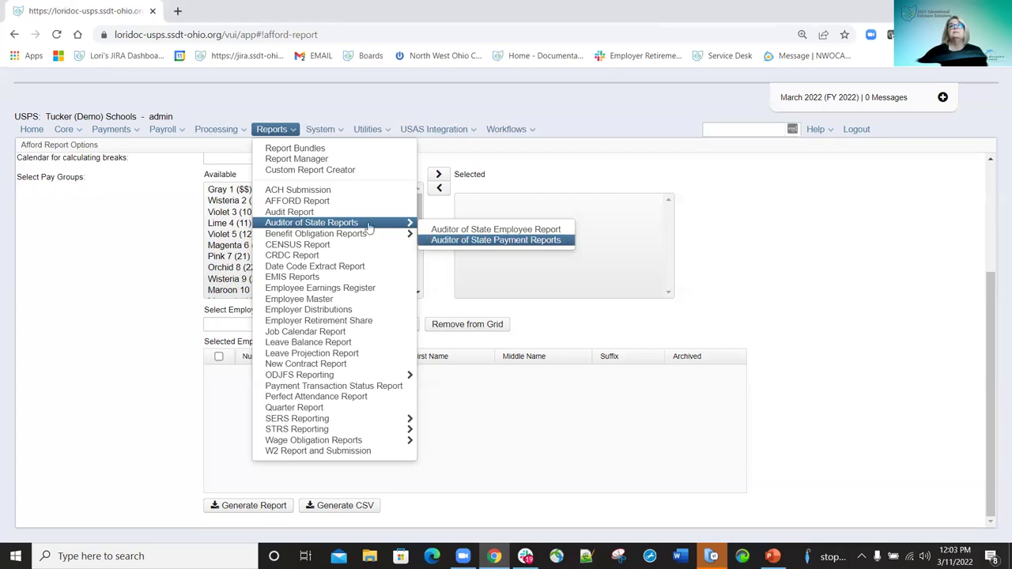
{"action": "mouse_move", "coordinate": [343, 235]}
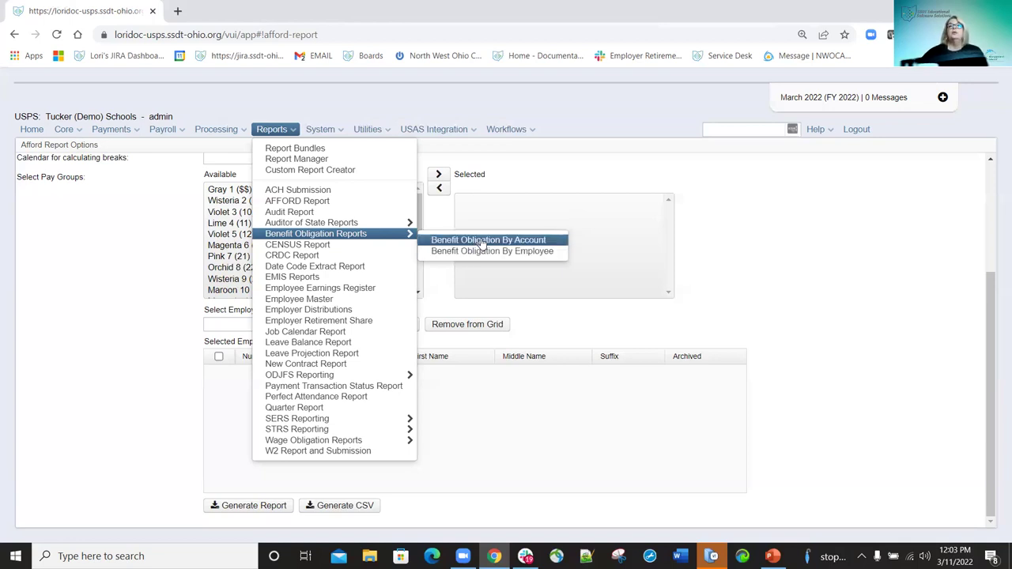
{"action": "left_click", "coordinate": [481, 241]}
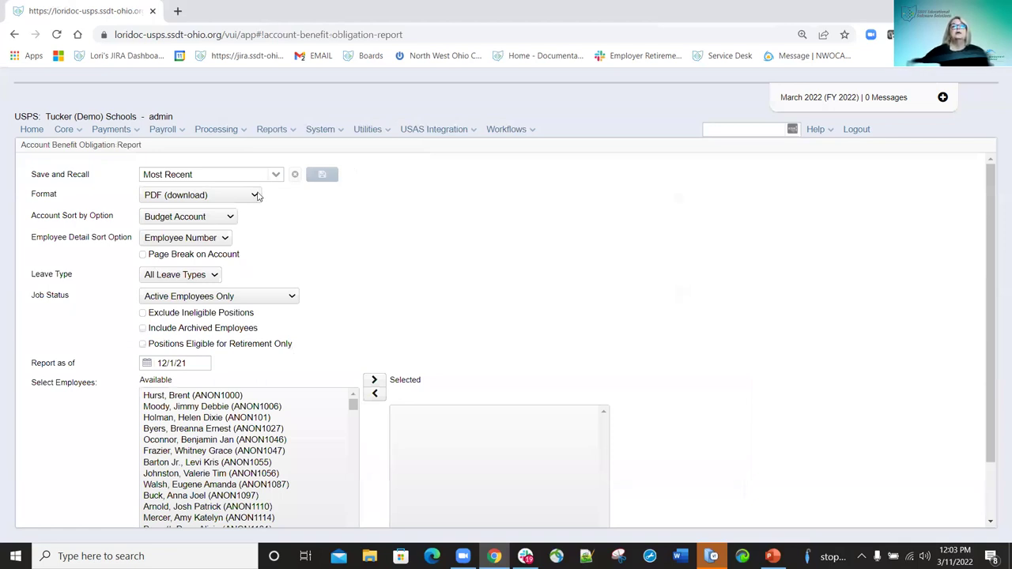
Keep PDF format, Budget Account and Employee Number sorts, All Leave Types and Active Employees Only.
{"action": "left_click", "coordinate": [257, 195]}
{"action": "left_click", "coordinate": [341, 225]}
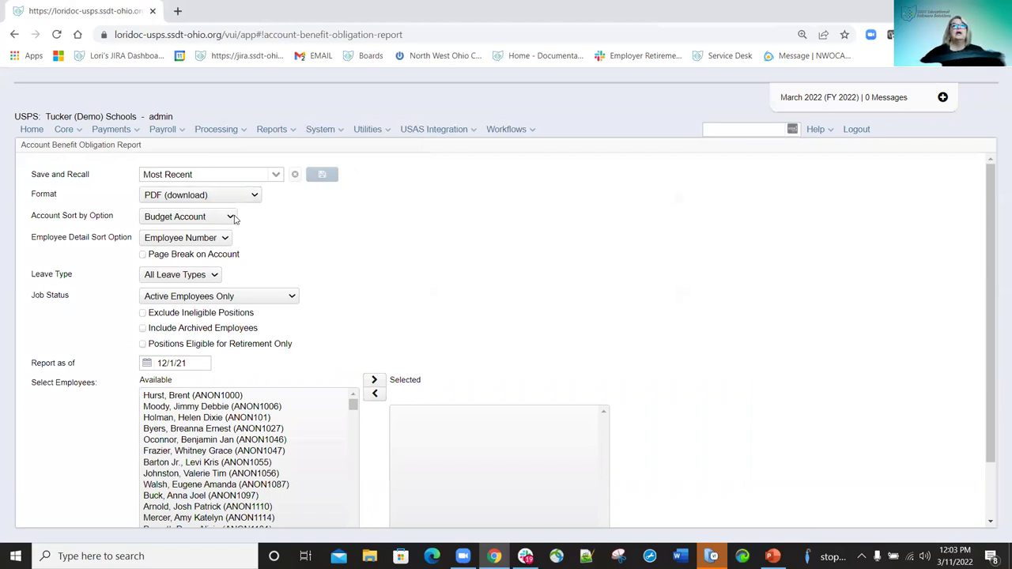
{"action": "left_click", "coordinate": [231, 217]}
{"action": "left_click", "coordinate": [234, 219]}
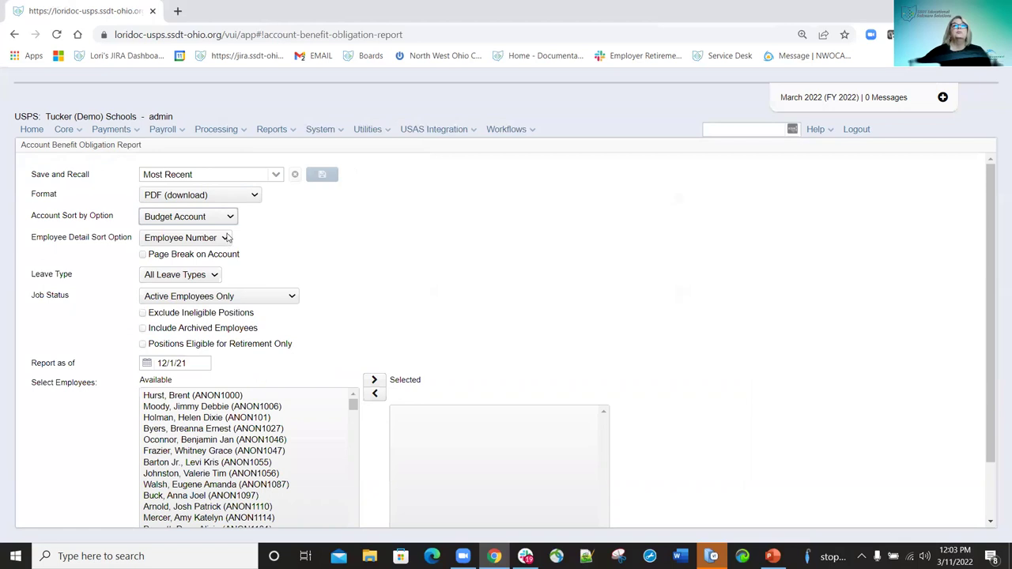
{"action": "left_click", "coordinate": [226, 238]}
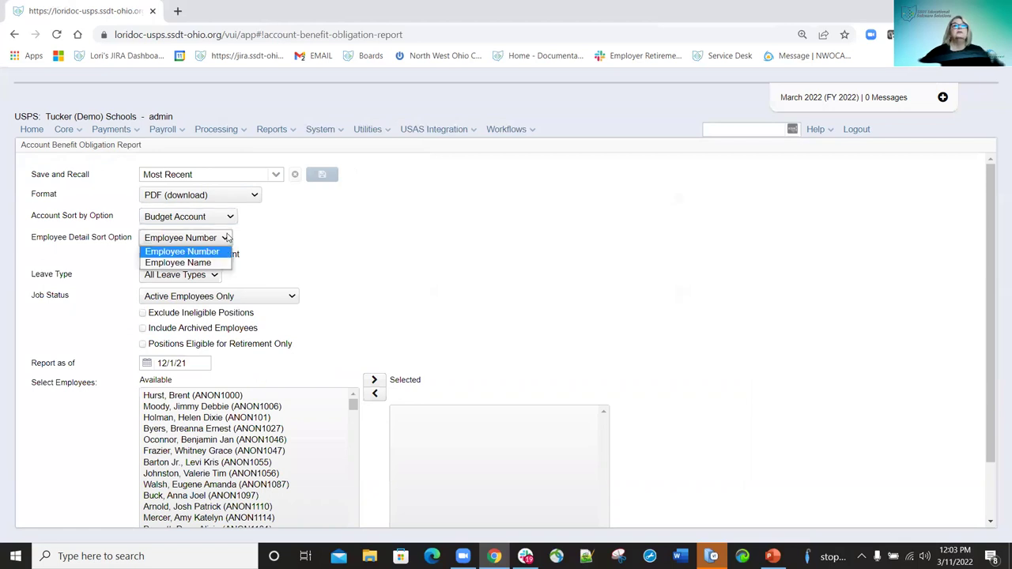
{"action": "left_click", "coordinate": [584, 280]}
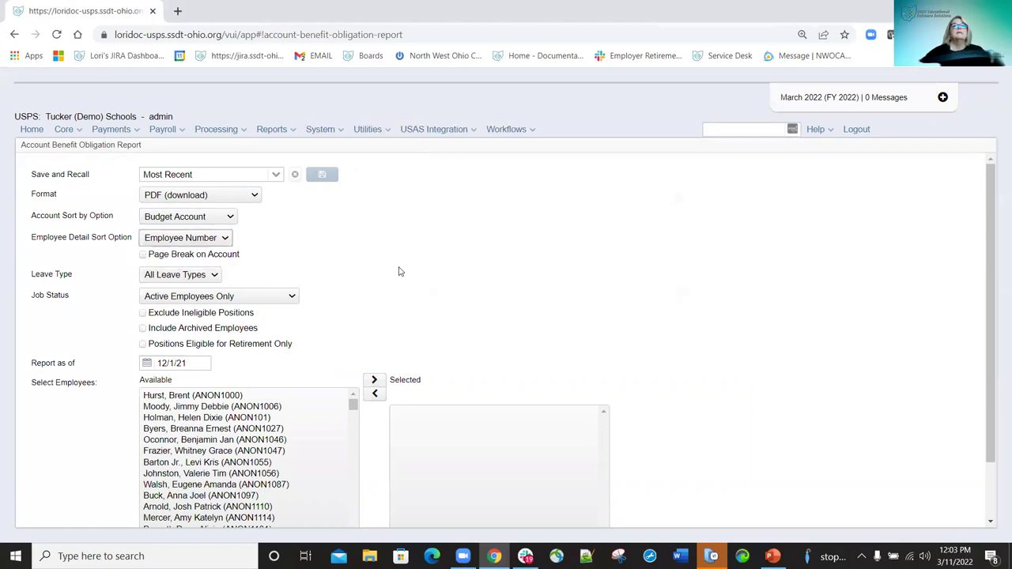
{"action": "left_click", "coordinate": [214, 276]}
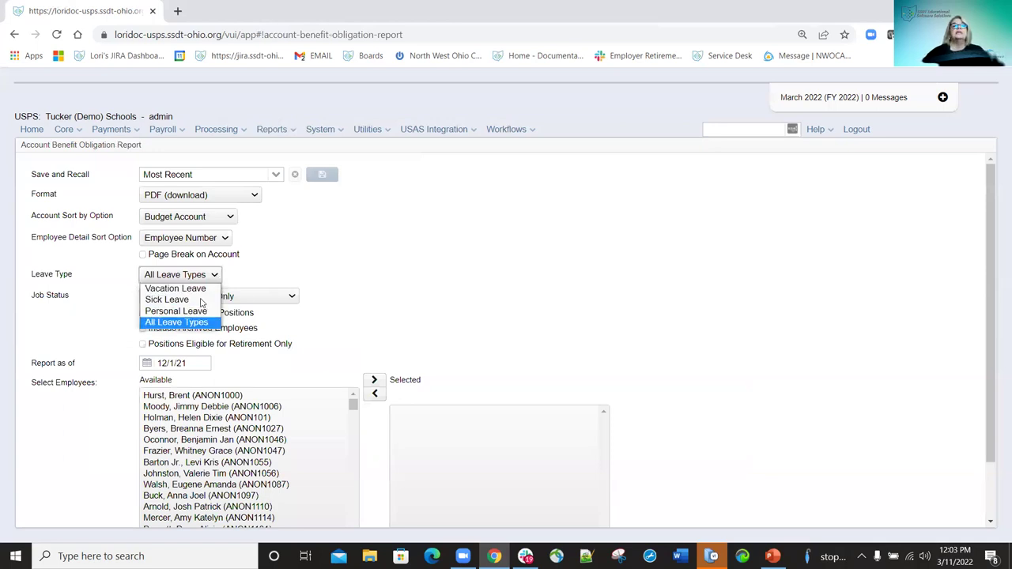
{"action": "left_click", "coordinate": [405, 274]}
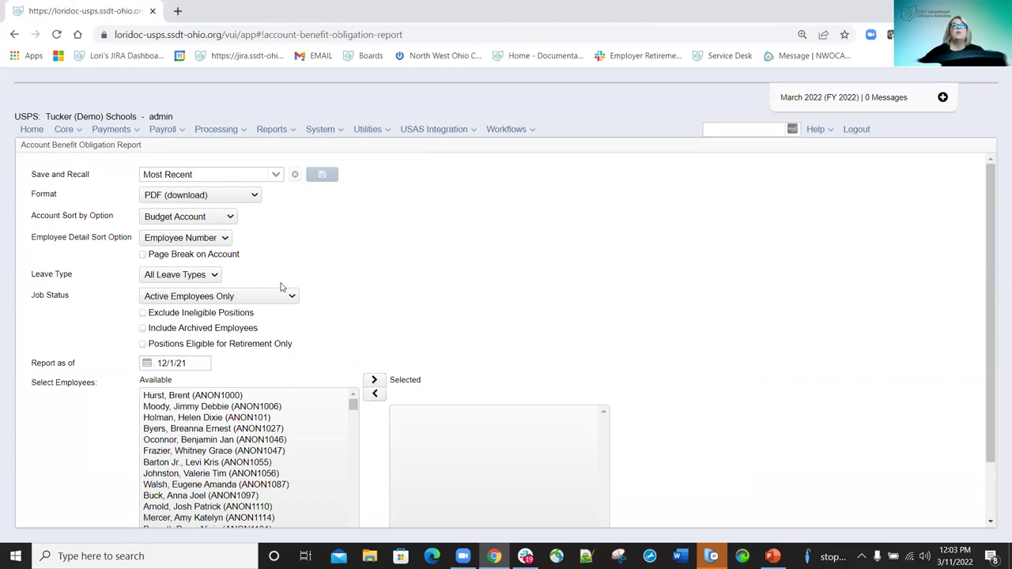
{"action": "left_click", "coordinate": [292, 298]}
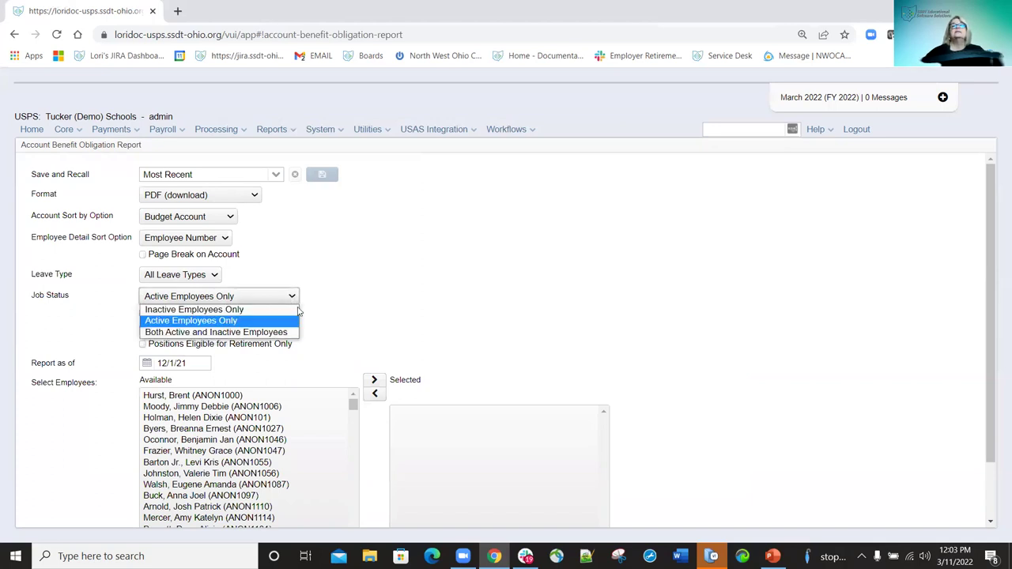
{"action": "left_click", "coordinate": [566, 316]}
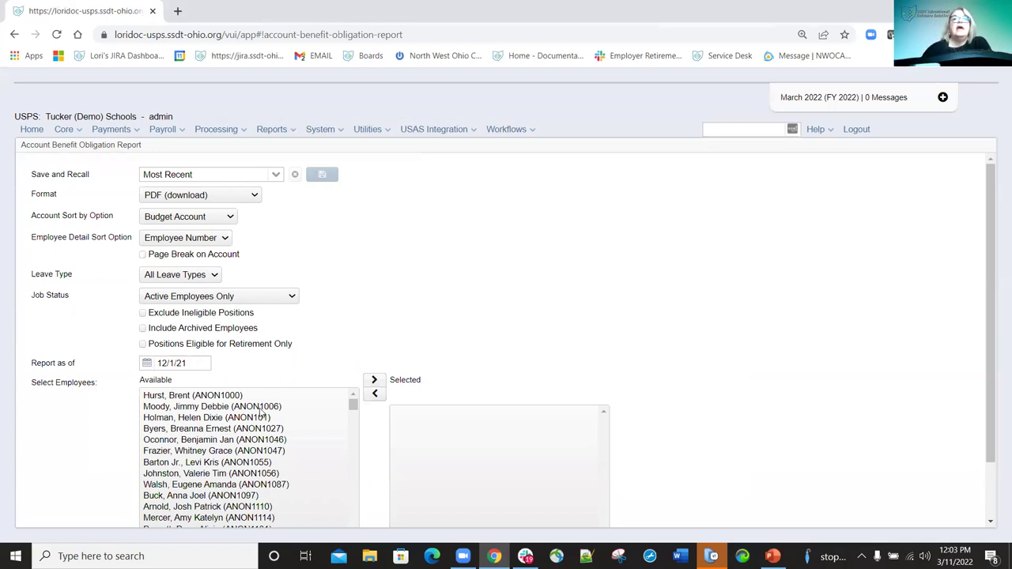
Add three employees to the Selected list, then go back to the AFFORD Report options.
{"action": "scroll", "coordinate": [261, 416], "scroll_direction": "down", "scroll_amount": 2}
{"action": "scroll", "coordinate": [261, 415], "scroll_direction": "up", "scroll_amount": 2}
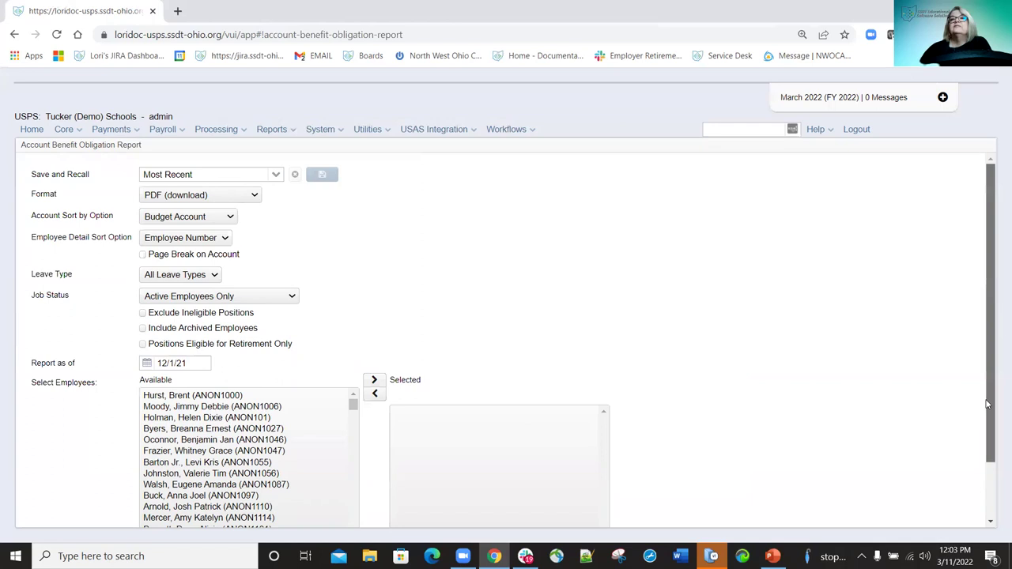
{"action": "scroll", "coordinate": [986, 415], "scroll_direction": "down", "scroll_amount": 1}
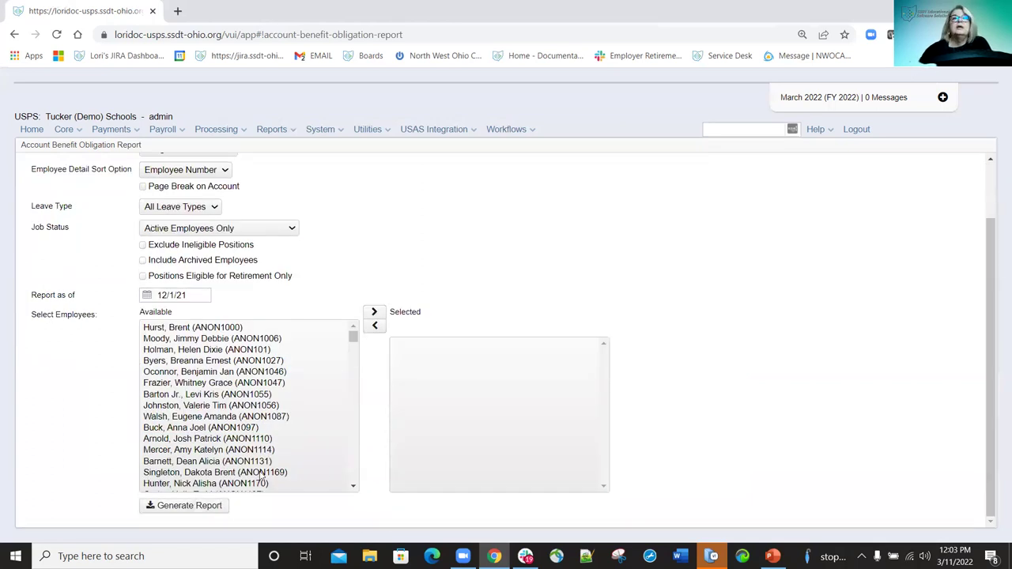
{"action": "left_click", "coordinate": [204, 396]}
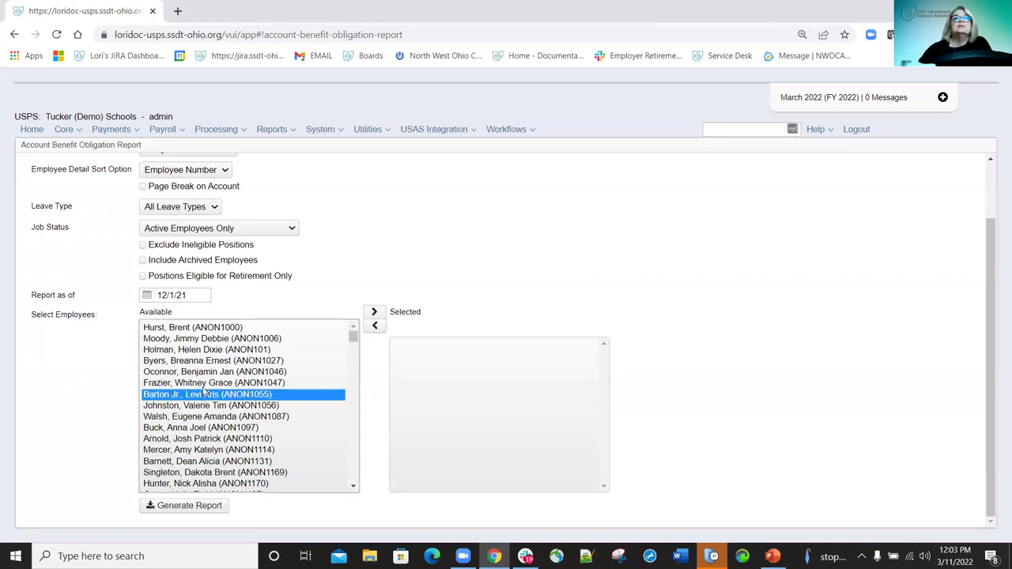
{"action": "double_click", "coordinate": [211, 371]}
{"action": "double_click", "coordinate": [215, 361]}
{"action": "left_click", "coordinate": [223, 352]}
{"action": "double_click", "coordinate": [224, 353]}
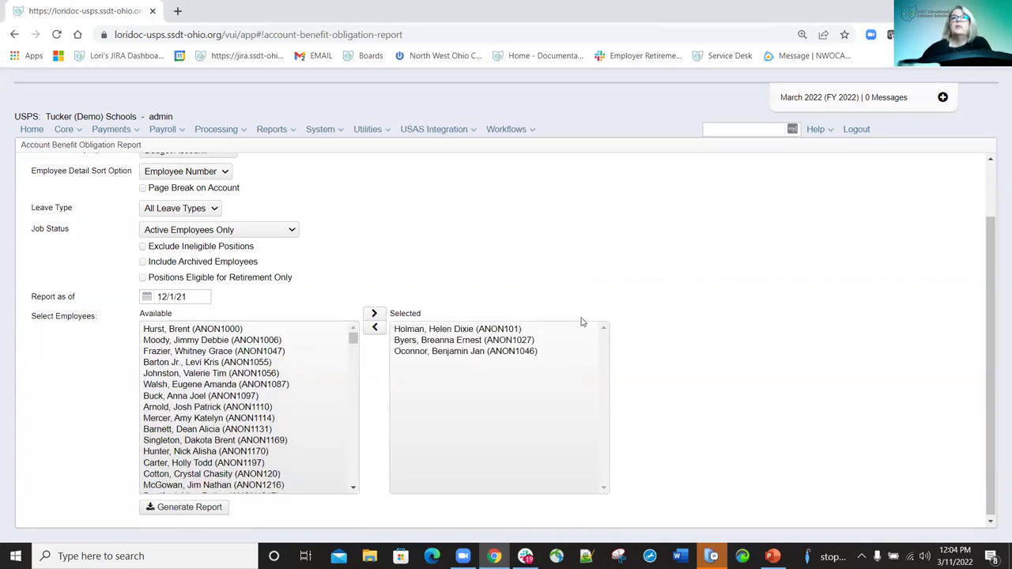
{"action": "left_click", "coordinate": [14, 34]}
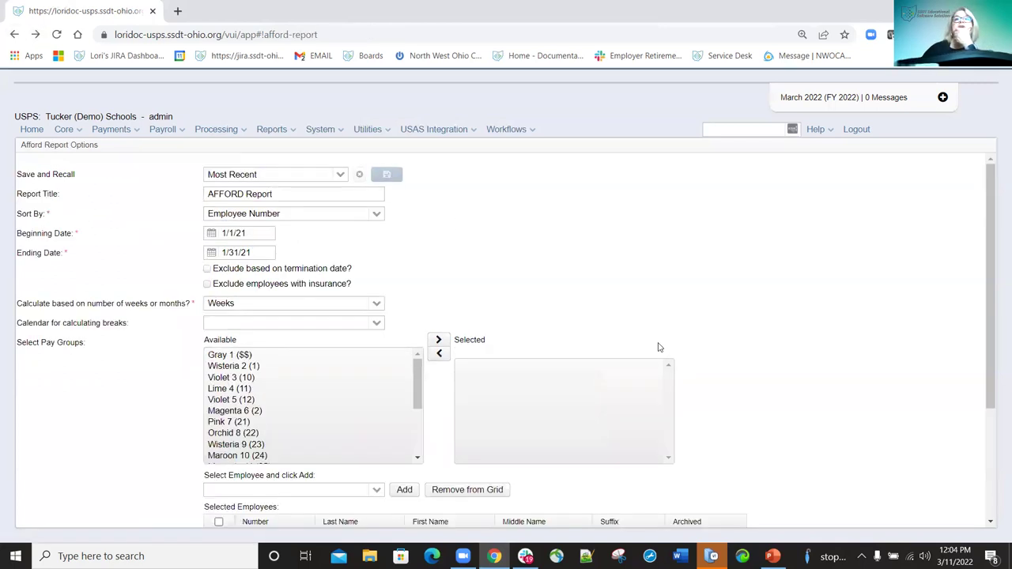
Open the CENSUS Report options with file CENSUS.CSV, then switch to the Audit Report options.
{"action": "left_click", "coordinate": [291, 133]}
{"action": "left_click", "coordinate": [324, 277]}
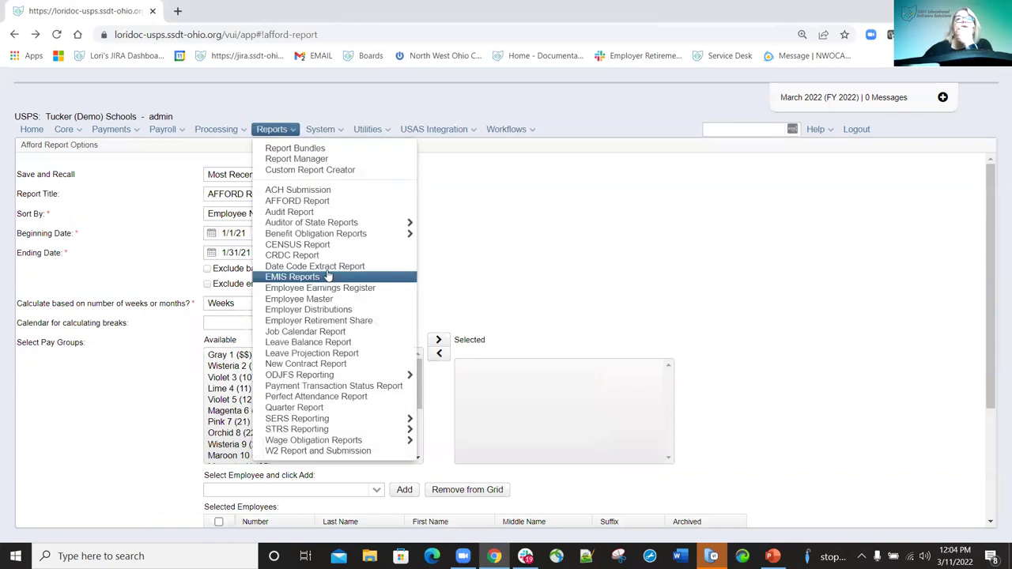
{"action": "mouse_move", "coordinate": [390, 241]}
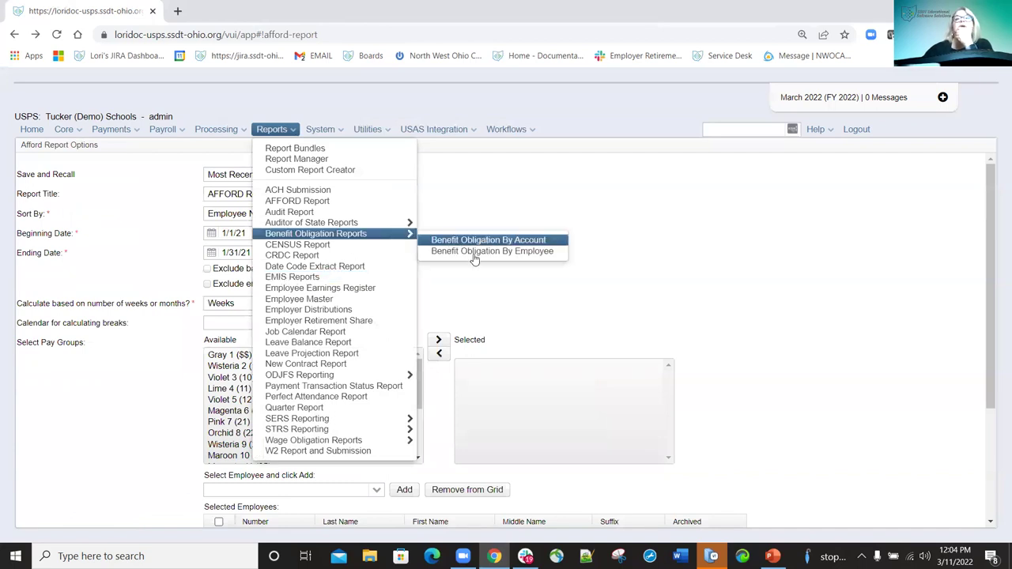
{"action": "left_click", "coordinate": [327, 245]}
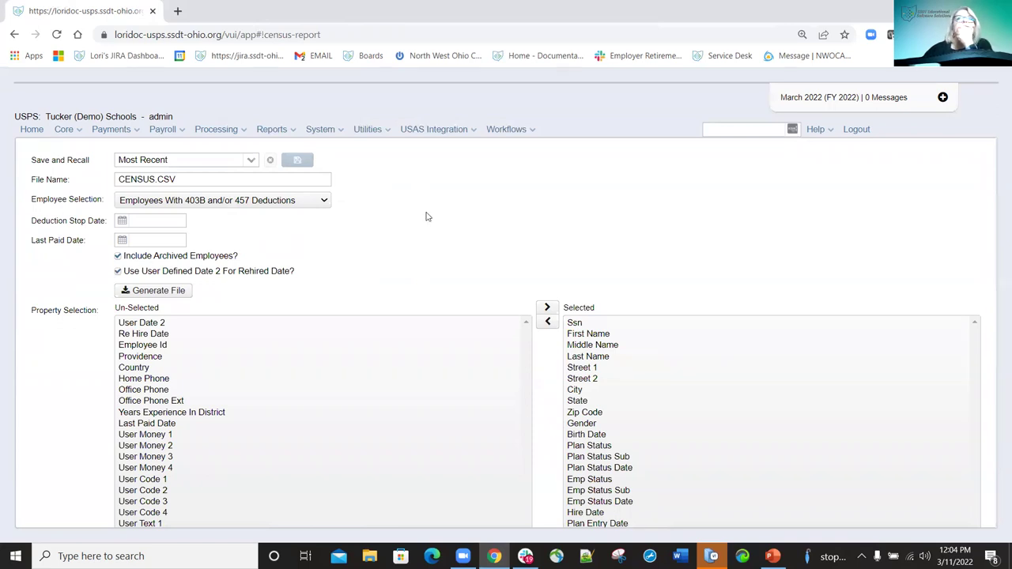
{"action": "left_click", "coordinate": [294, 138]}
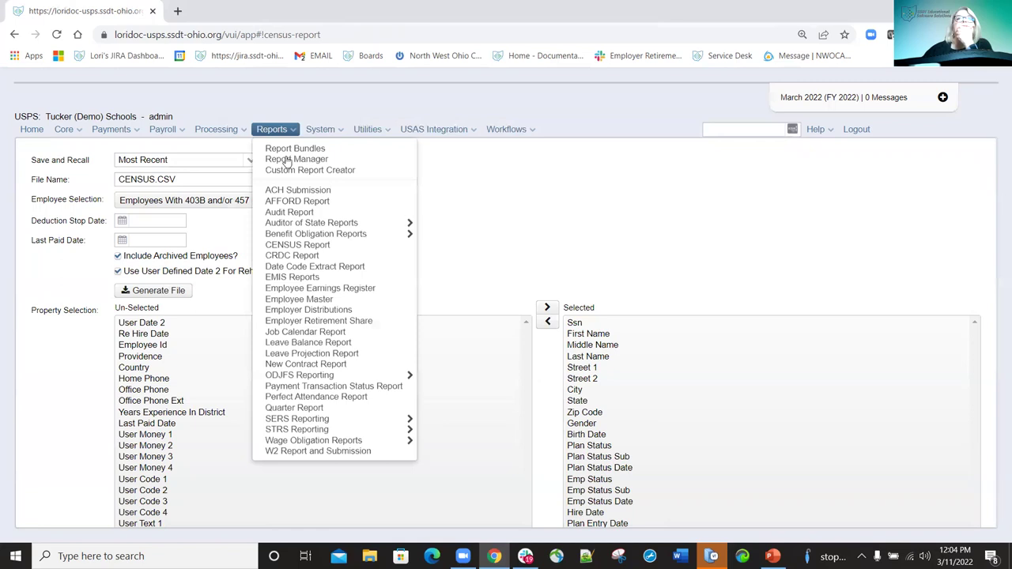
{"action": "left_click", "coordinate": [293, 212]}
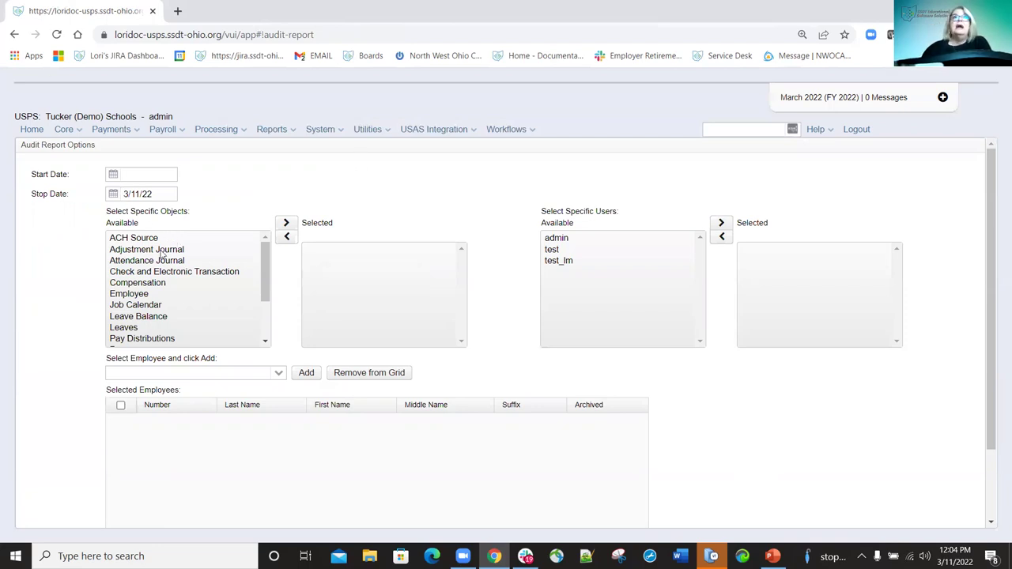
Add Payroll Item as an audited object and add one employee, found by surname, to Selected Employees.
{"action": "scroll", "coordinate": [144, 287], "scroll_direction": "down", "scroll_amount": 3}
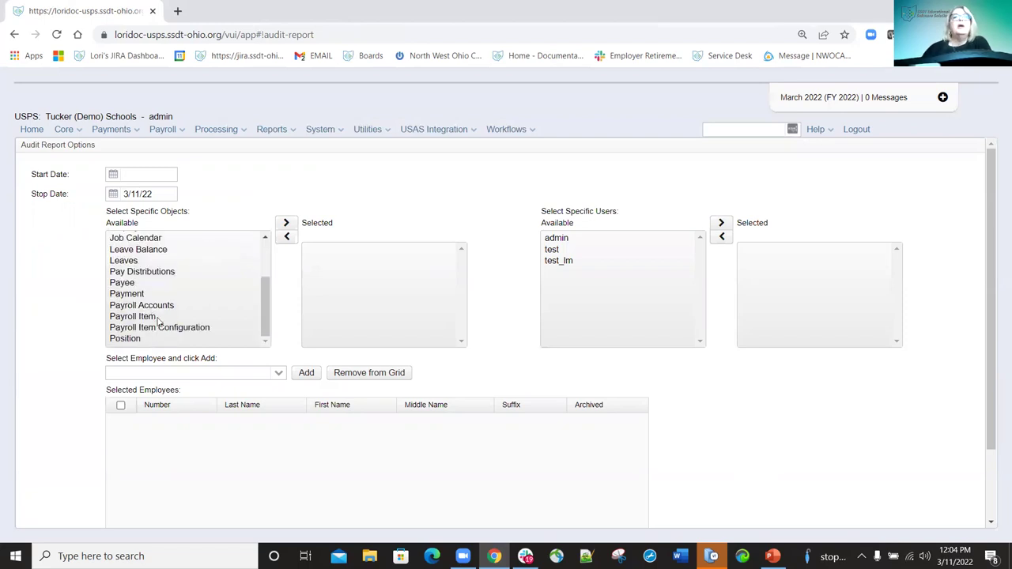
{"action": "double_click", "coordinate": [158, 318]}
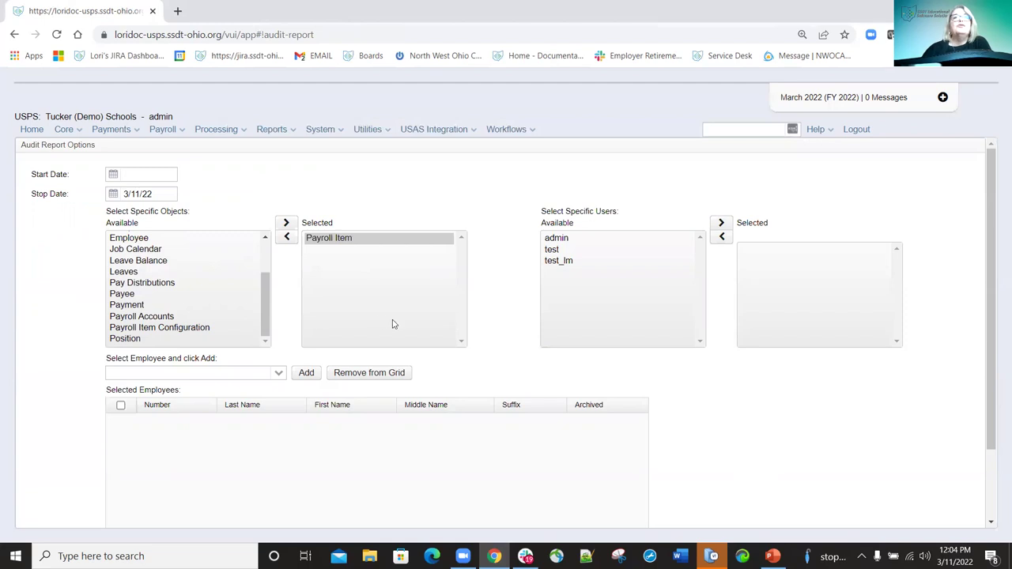
{"action": "left_click", "coordinate": [130, 370]}
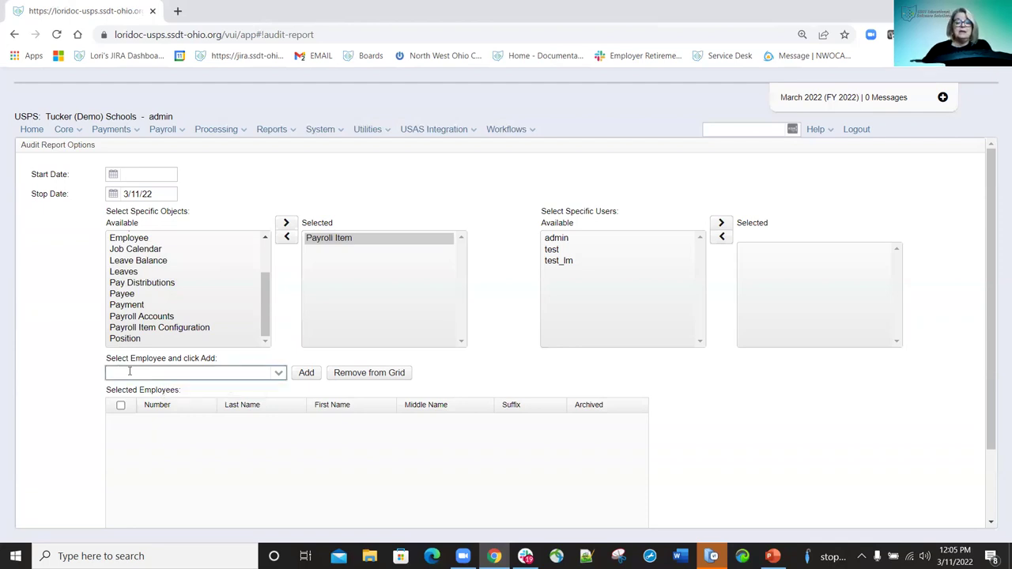
{"action": "type", "text": "hur"}
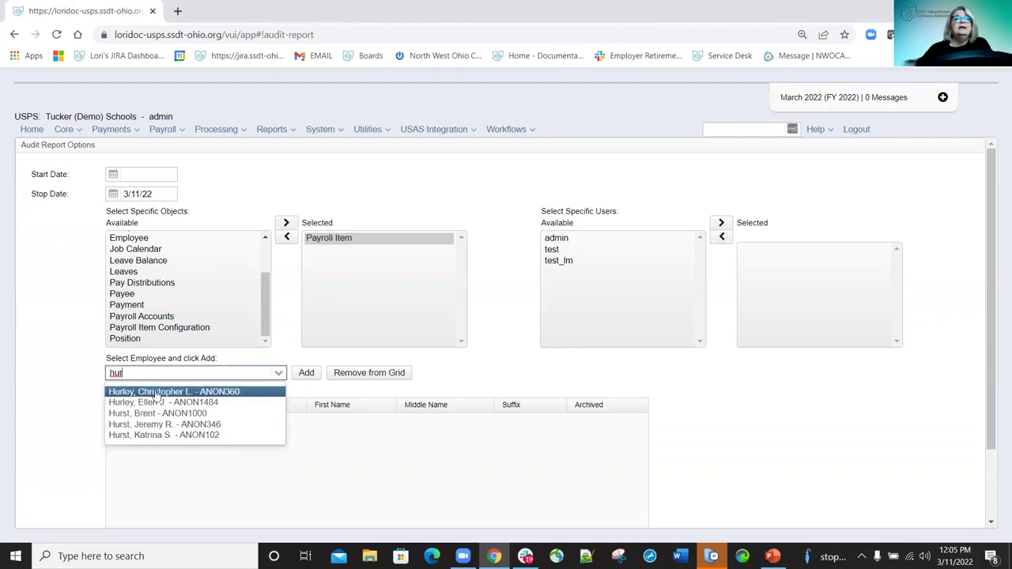
{"action": "left_click", "coordinate": [178, 393]}
{"action": "left_click", "coordinate": [306, 376]}
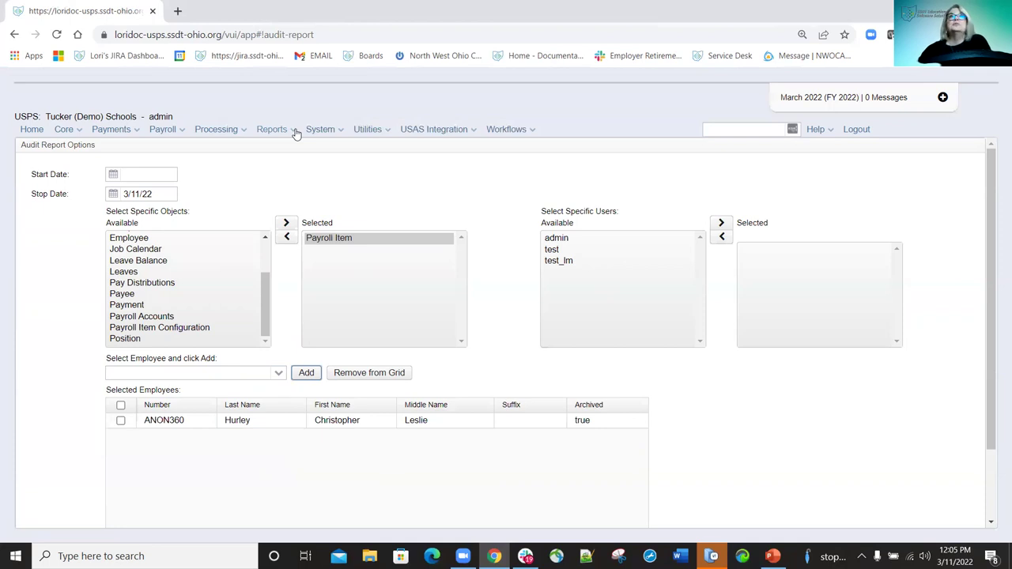
{"action": "left_click", "coordinate": [294, 131]}
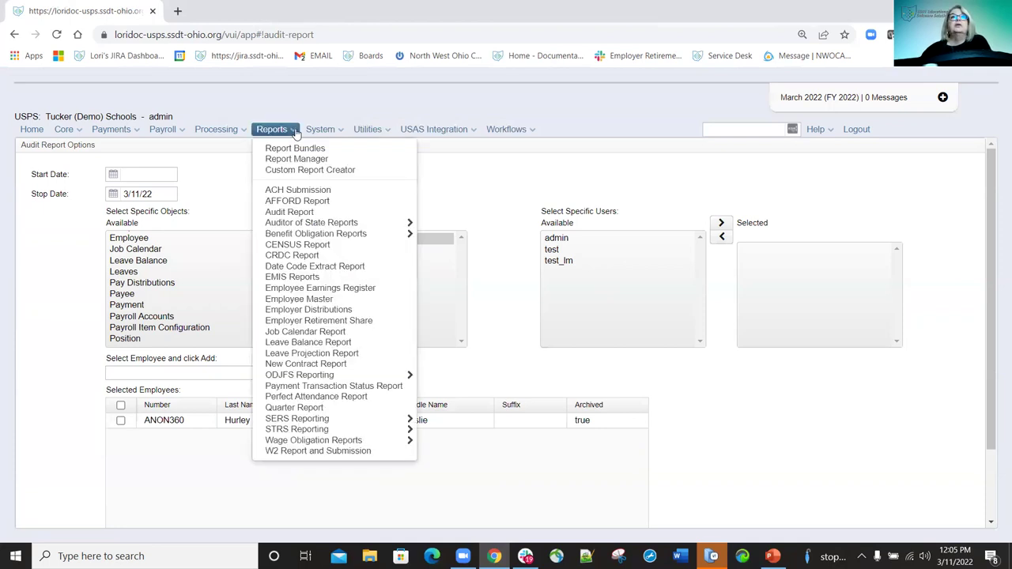
Open the CENSUS Report options and set Employee Selection to All Employees.
{"action": "left_click", "coordinate": [289, 245]}
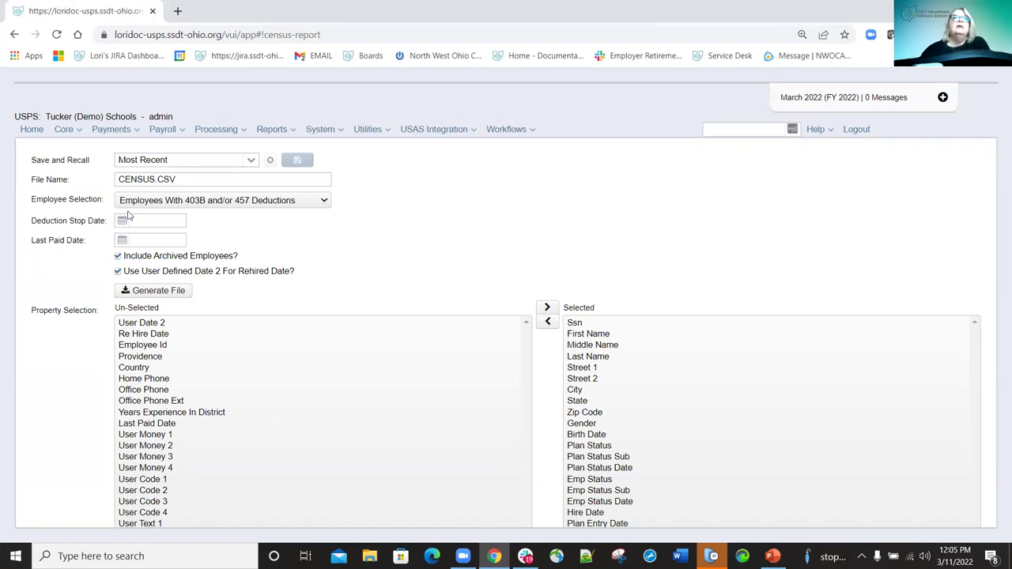
{"action": "left_click", "coordinate": [325, 202]}
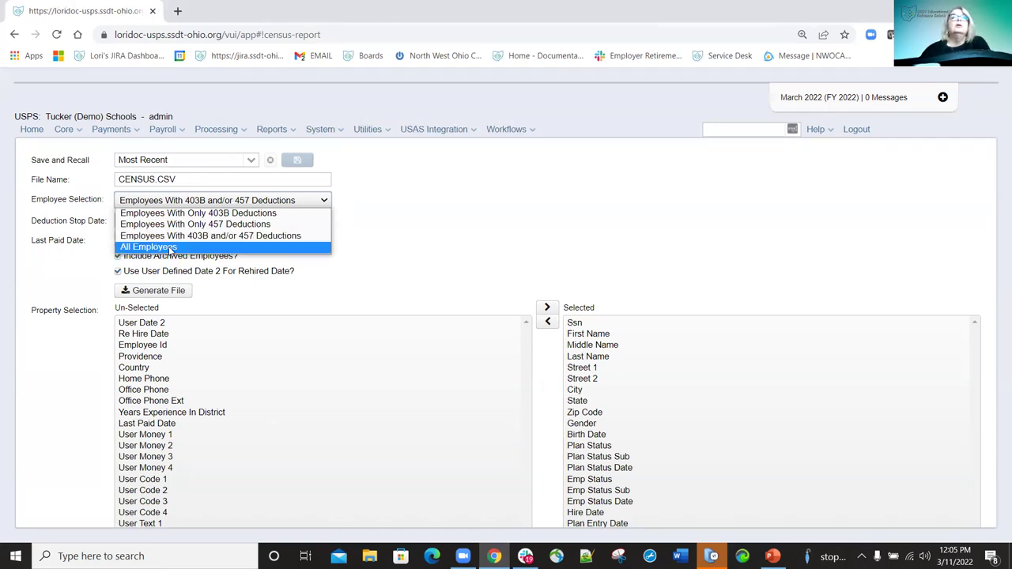
{"action": "left_click", "coordinate": [172, 247]}
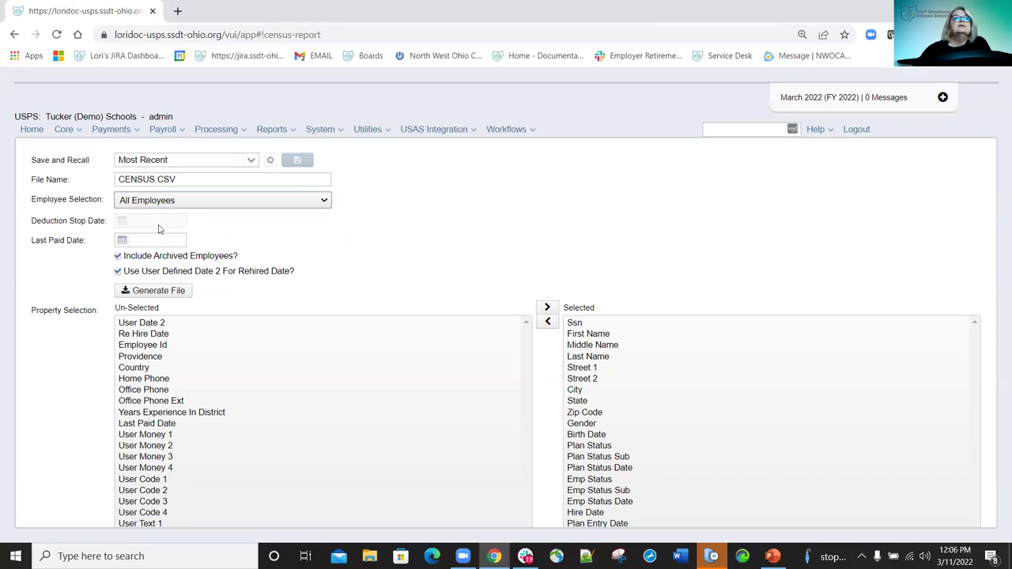
{"action": "left_click", "coordinate": [169, 223]}
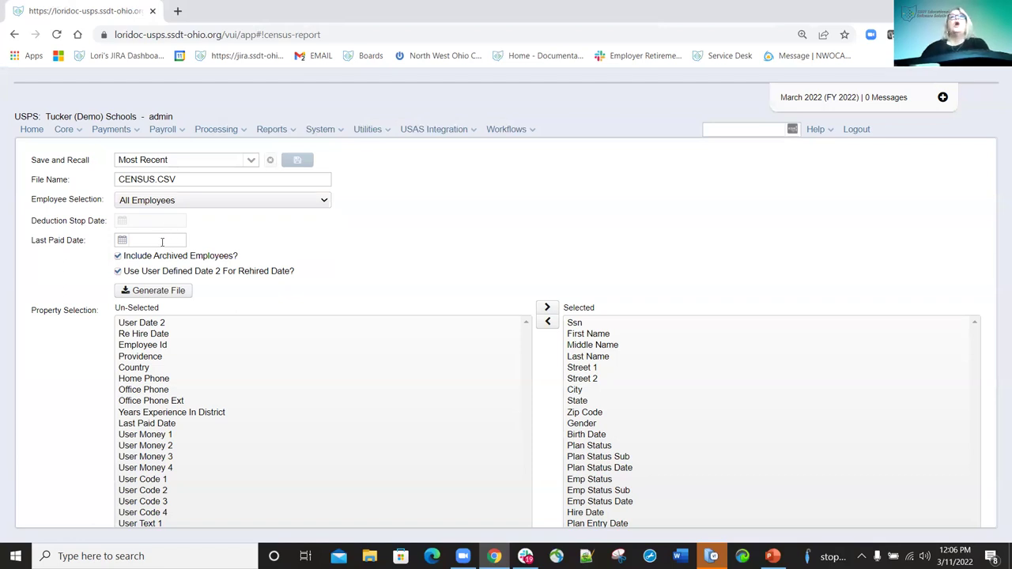
{"action": "mouse_move", "coordinate": [162, 242]}
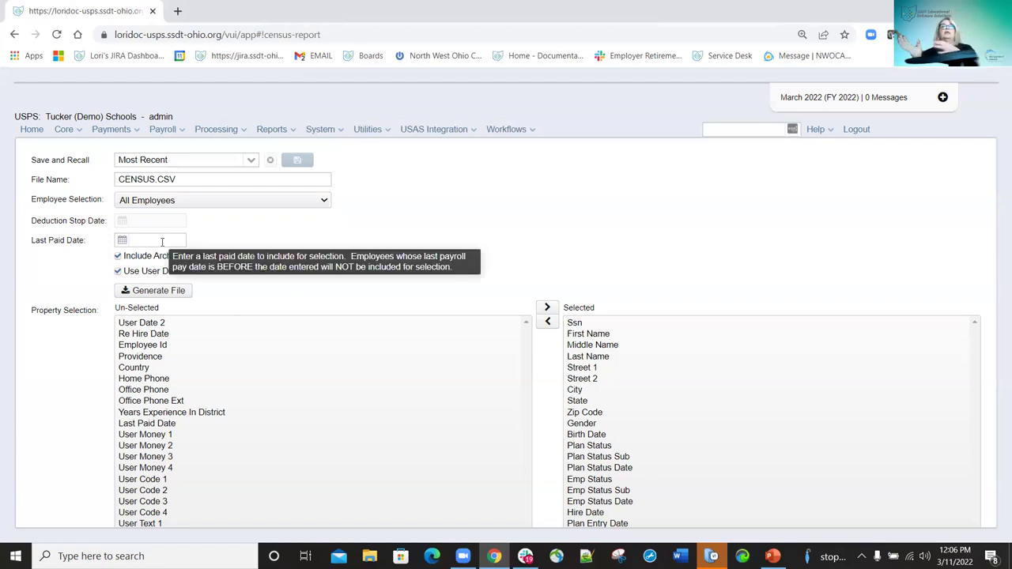
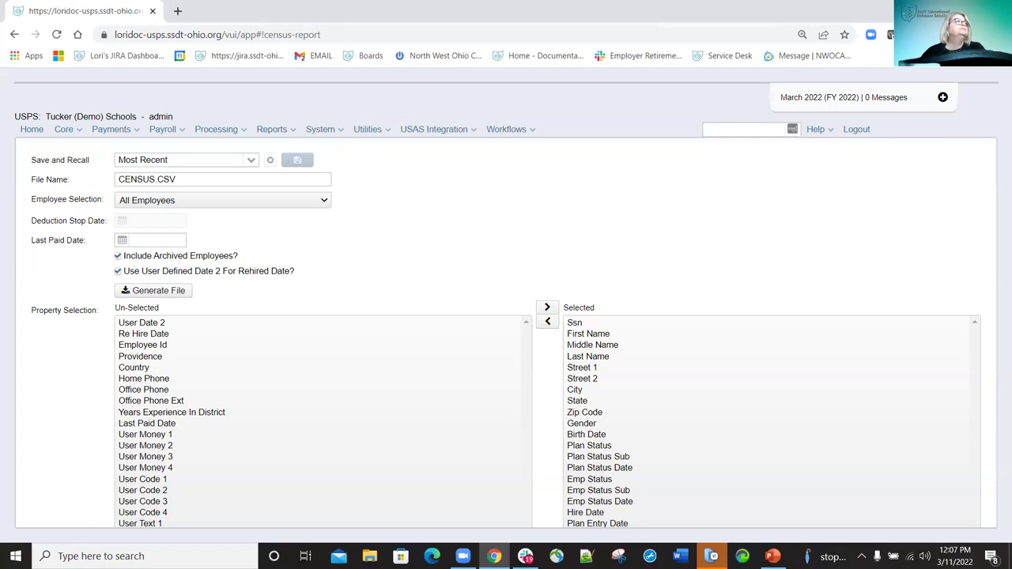
Open the CRDC Report page, set to PDF (download) format for fiscal year 2022.
{"action": "left_click", "coordinate": [290, 130]}
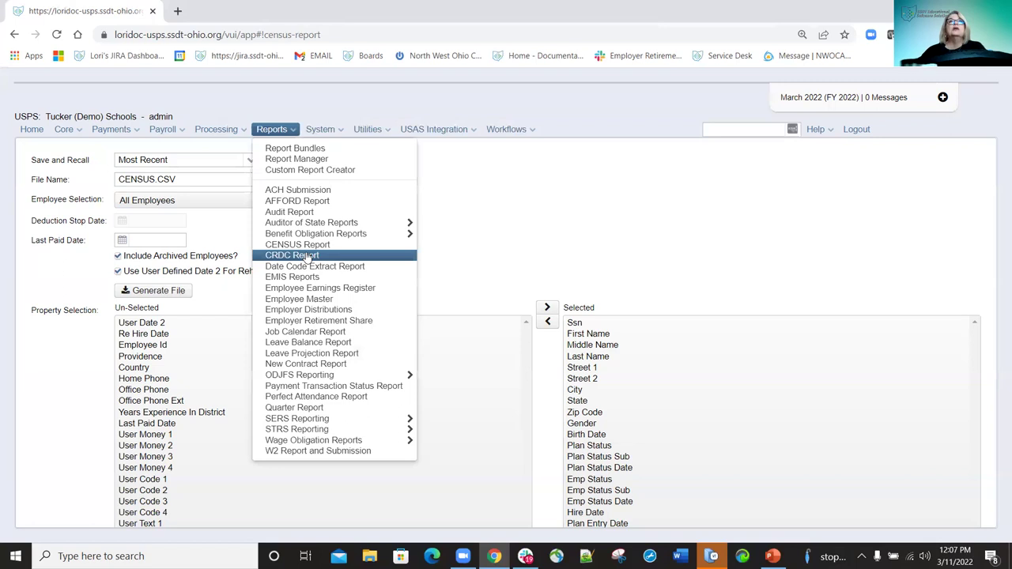
{"action": "left_click", "coordinate": [307, 257]}
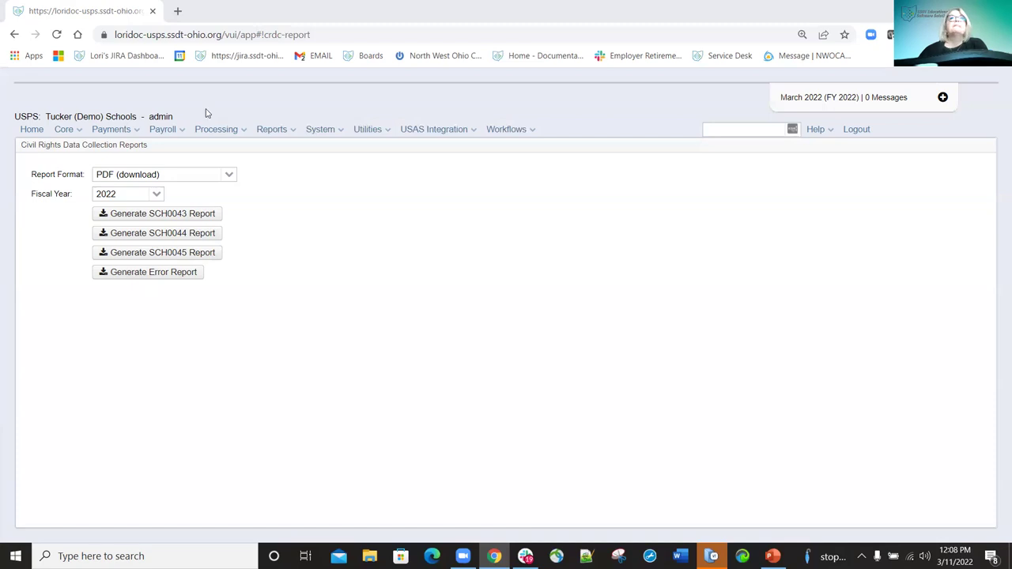
{"action": "left_click", "coordinate": [283, 136]}
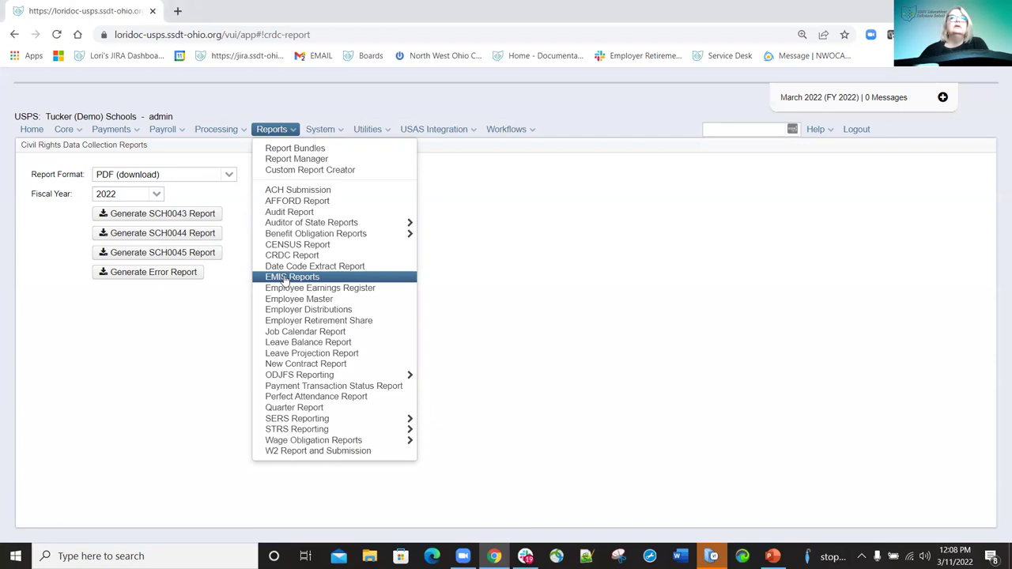
Visit EMIS Reports, then open Employee Earnings Register recalling Most Recent, 7/1/21 to 12/31/21.
{"action": "left_click", "coordinate": [285, 278]}
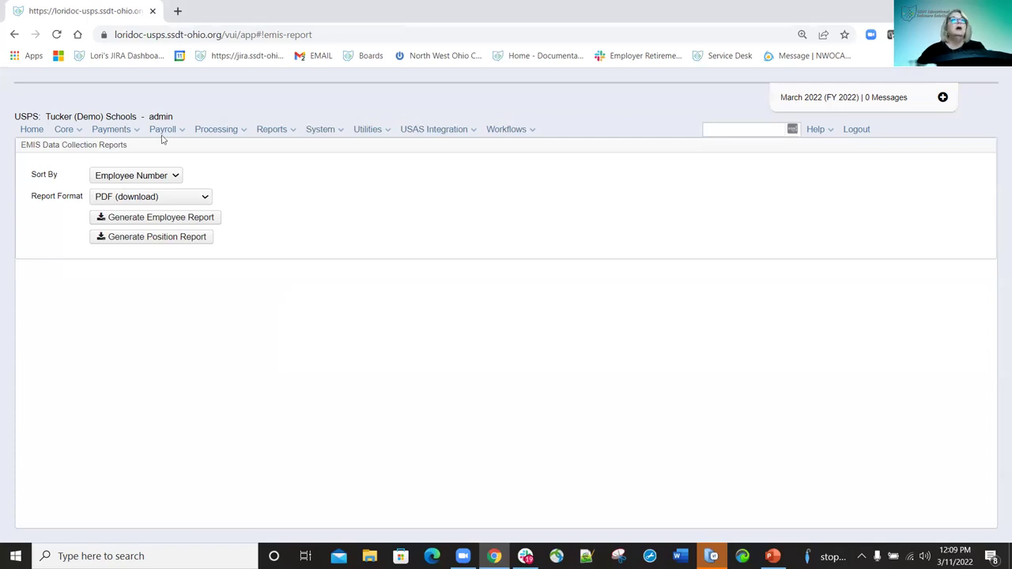
{"action": "left_click", "coordinate": [287, 131]}
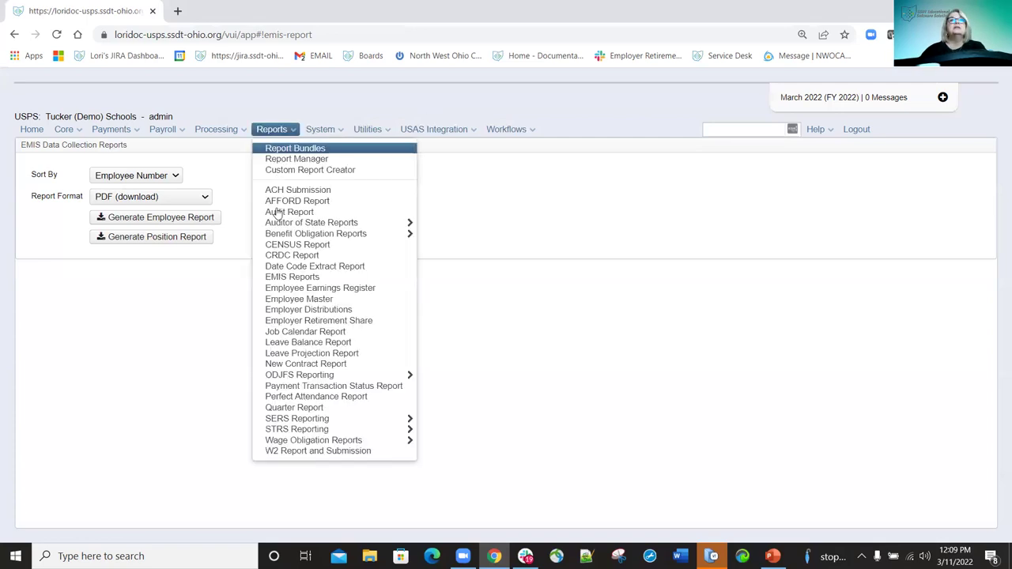
{"action": "left_click", "coordinate": [297, 290]}
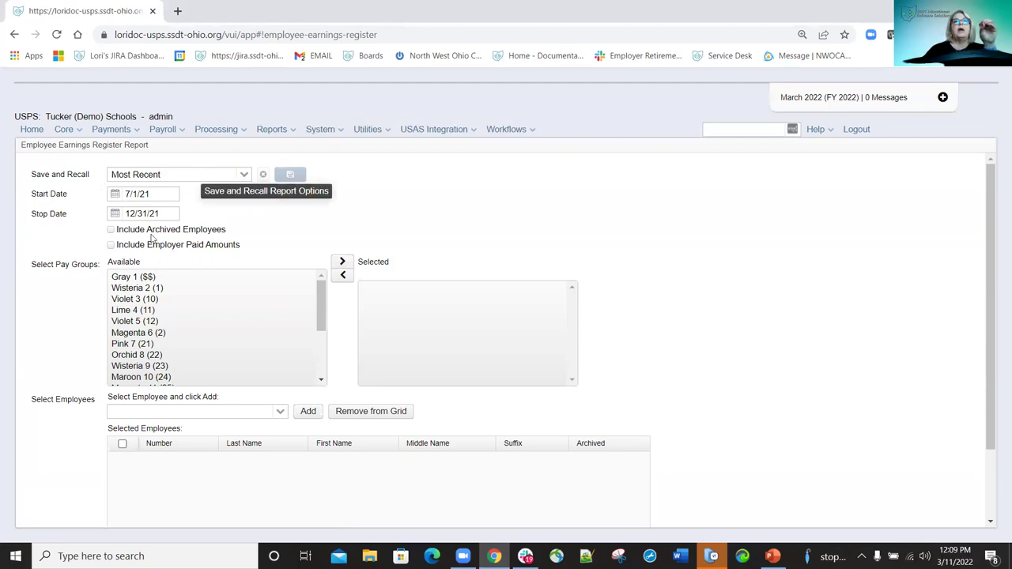
Load the Default saved settings and add pay groups Gray 1, Wisteria 2 and Lime 4.
{"action": "left_click", "coordinate": [245, 174]}
{"action": "left_click", "coordinate": [131, 214]}
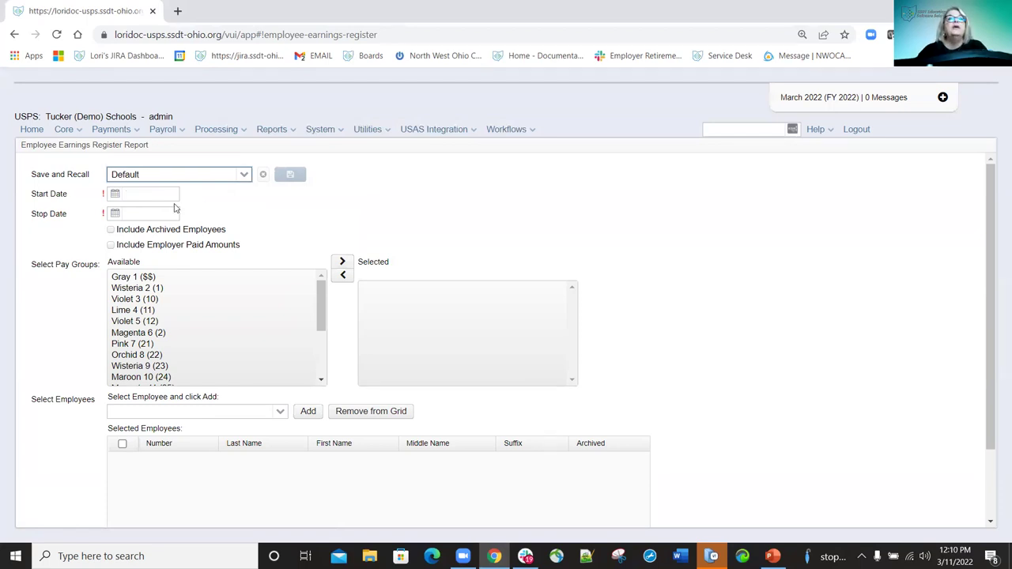
{"action": "double_click", "coordinate": [133, 279]}
{"action": "double_click", "coordinate": [130, 278]}
{"action": "double_click", "coordinate": [124, 289]}
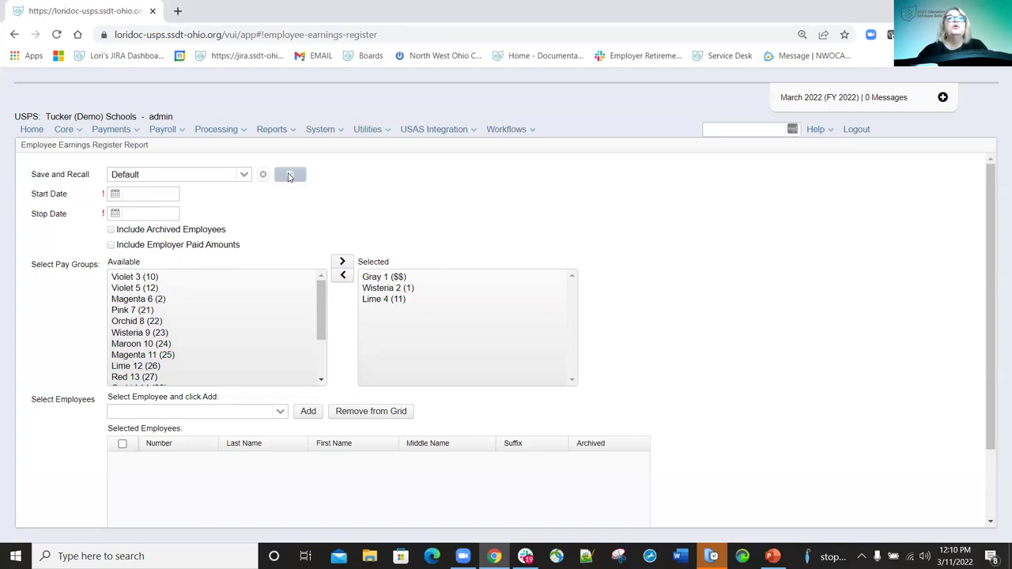
Enter report start date 3/1/22 and stop date 3/15/33.
{"action": "left_click", "coordinate": [148, 195]}
{"action": "type", "text": "3/1/22"}
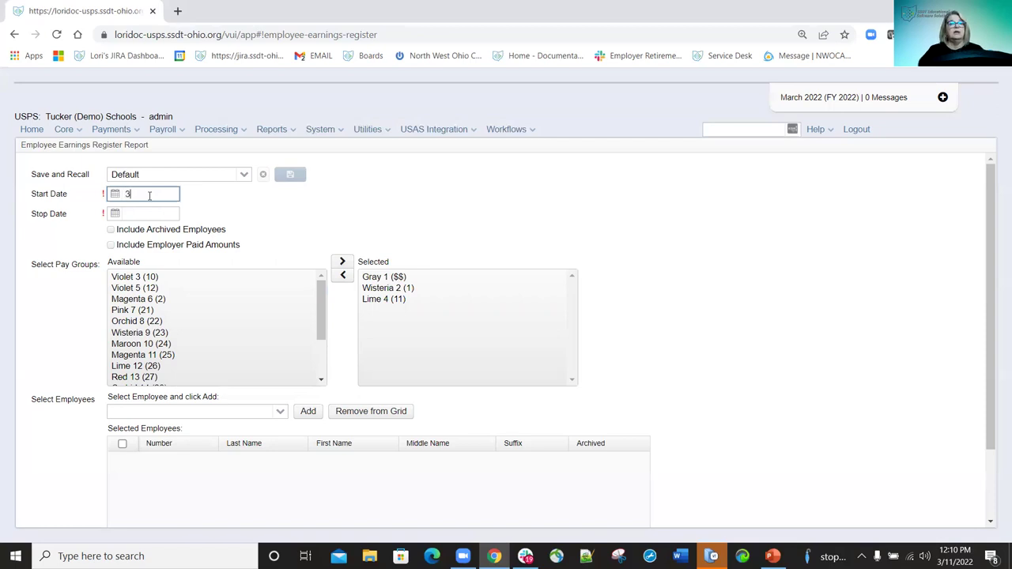
{"action": "key", "text": "Tab"}
{"action": "type", "text": "3"}
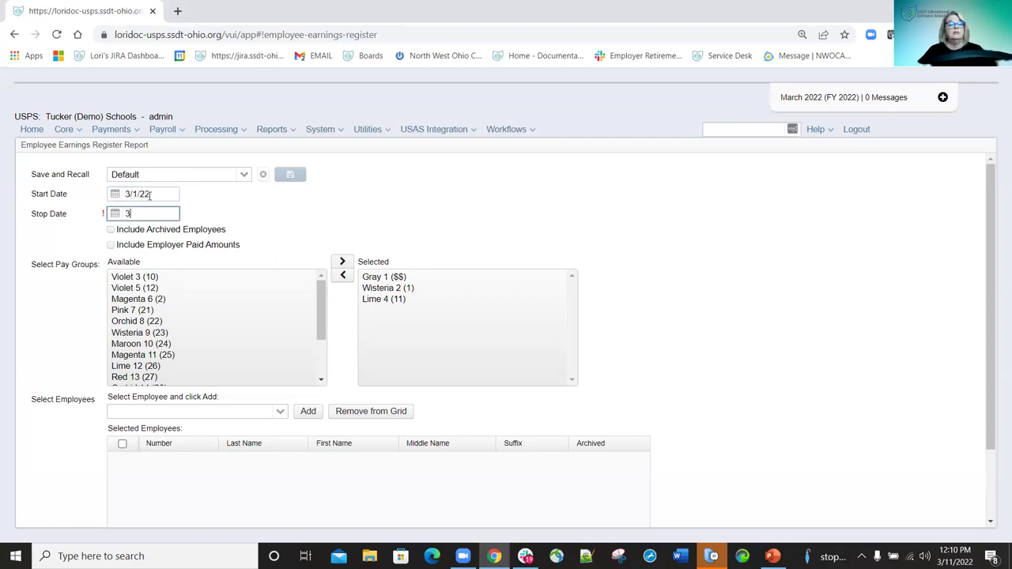
{"action": "type", "text": "/15/33"}
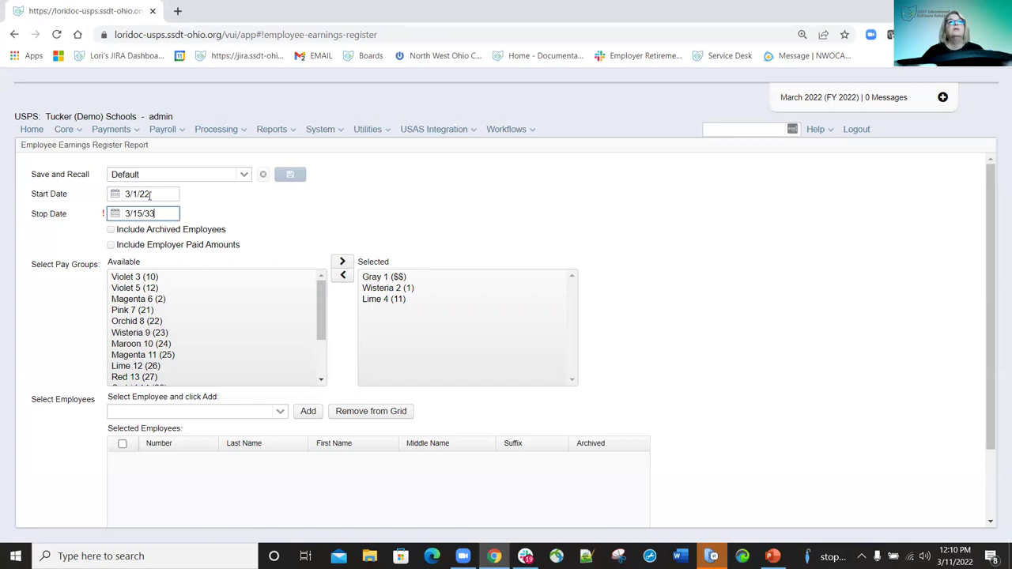
{"action": "left_click", "coordinate": [290, 178]}
Reload the Default saved settings, clearing the dates and pay groups.
{"action": "left_click", "coordinate": [247, 180]}
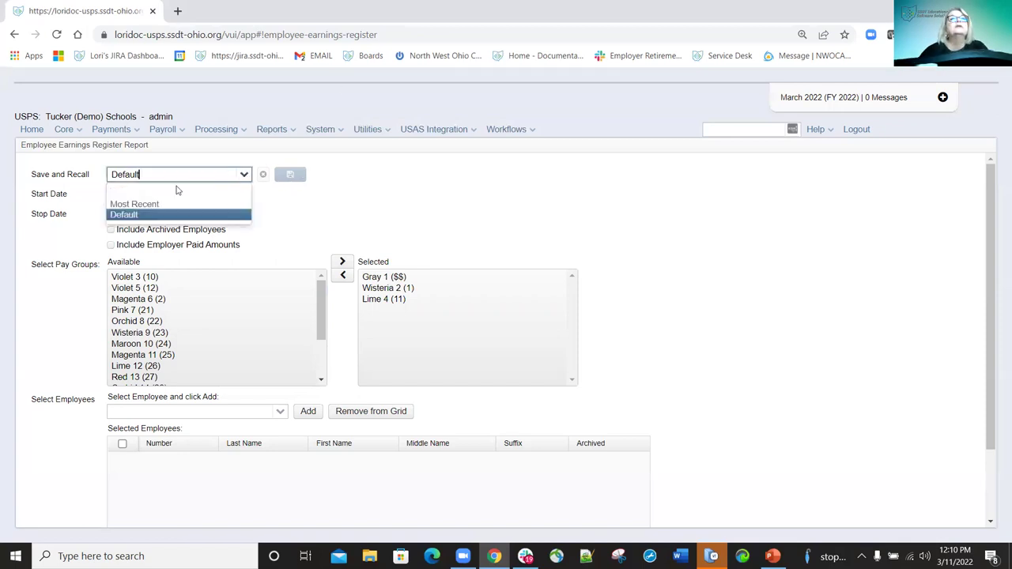
{"action": "left_click", "coordinate": [245, 175]}
{"action": "left_click", "coordinate": [298, 177]}
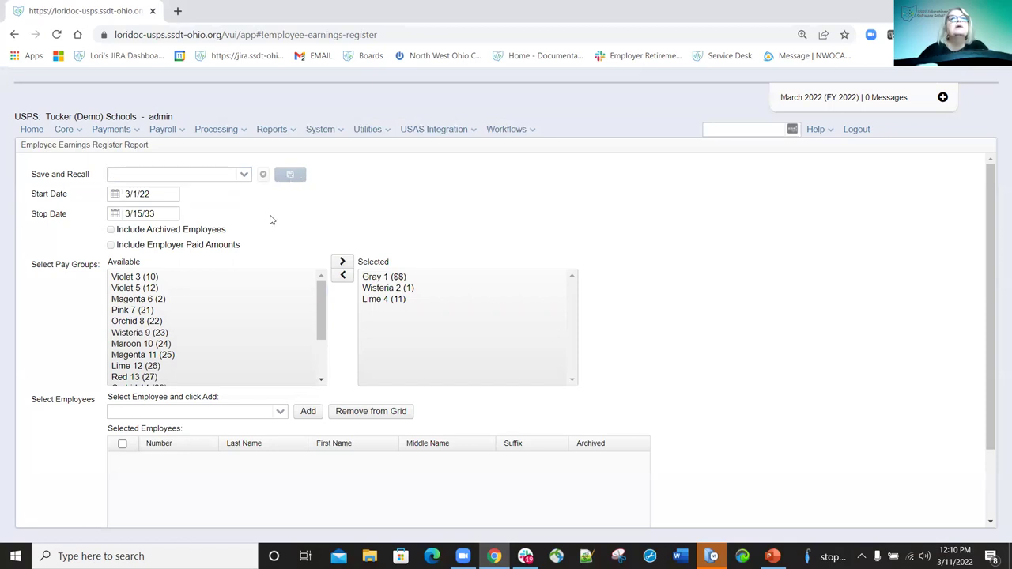
{"action": "left_click", "coordinate": [245, 175]}
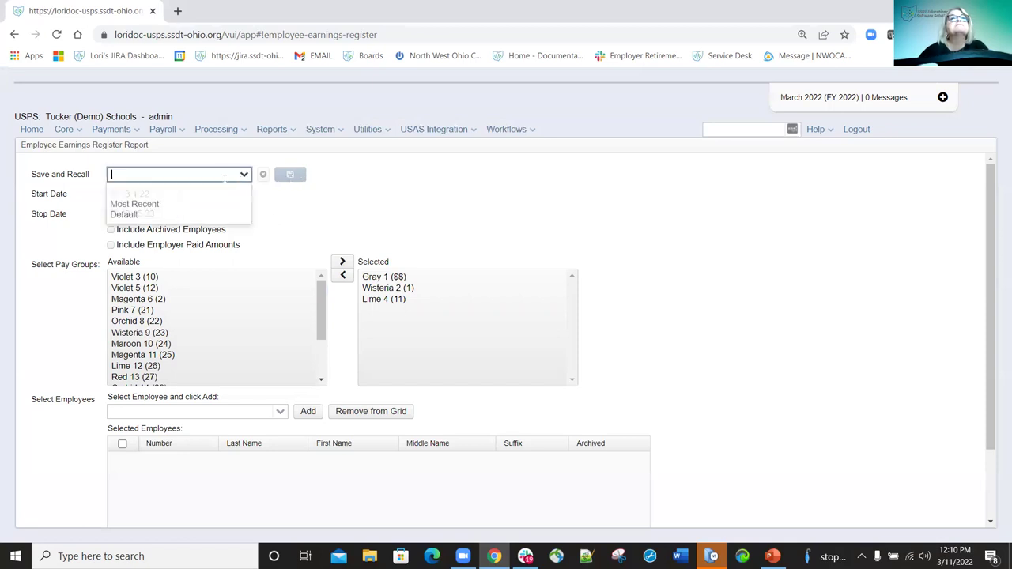
{"action": "left_click", "coordinate": [136, 215]}
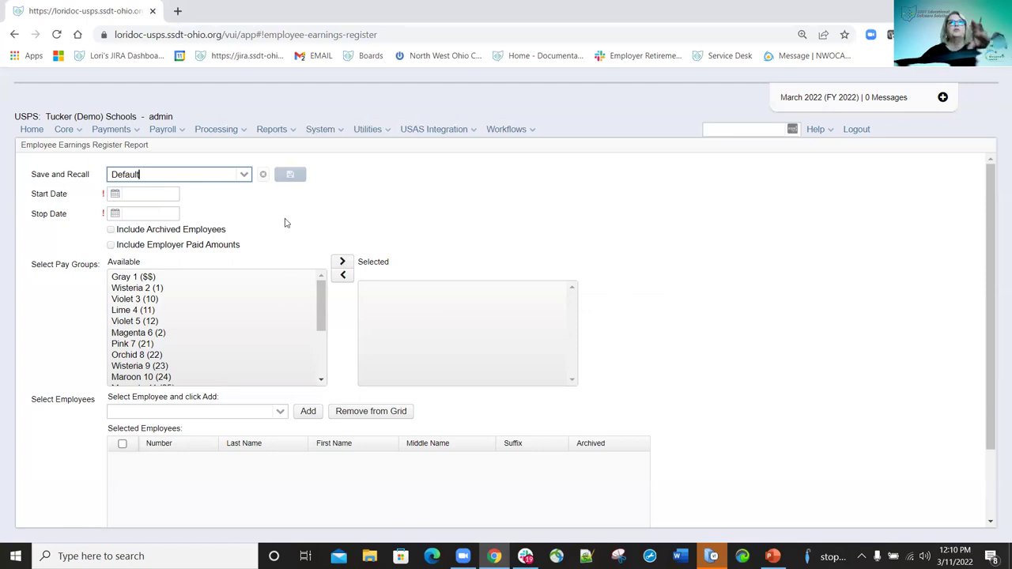
{"action": "left_click", "coordinate": [296, 131]}
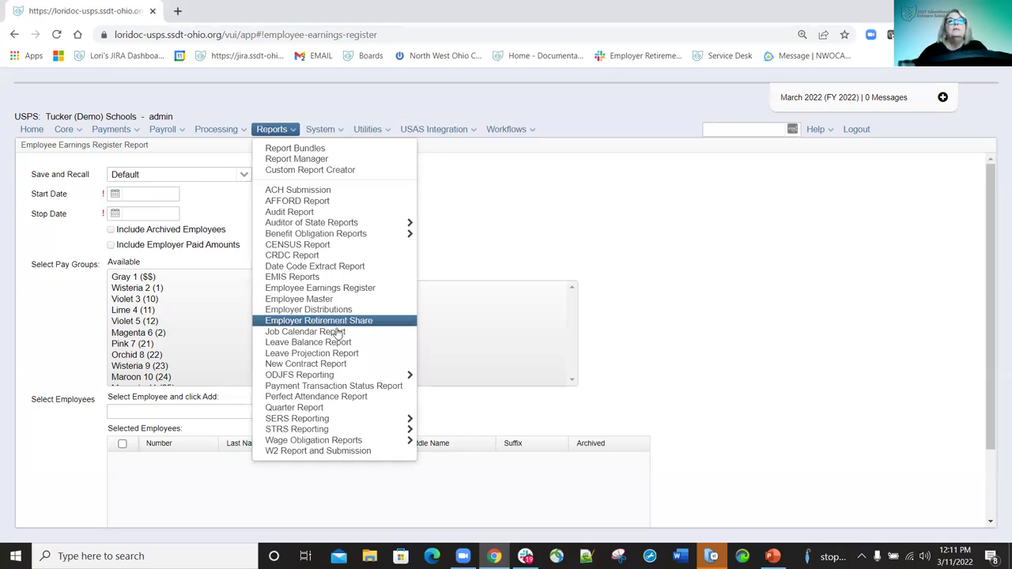
Generate the Job Calendar Report for emb - constantly covering 1/1/21 to 12/31/21.
{"action": "left_click", "coordinate": [314, 333]}
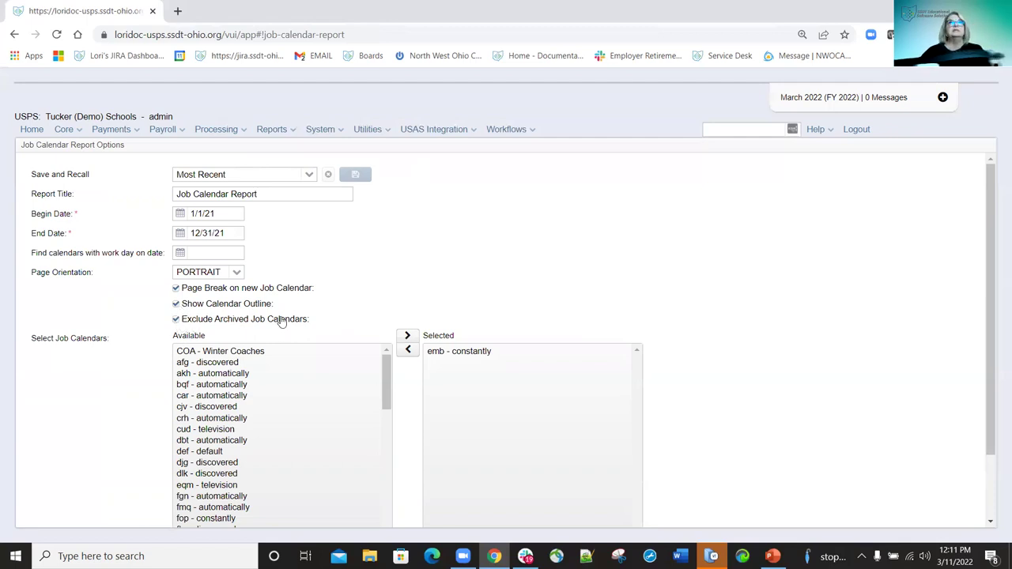
{"action": "scroll", "coordinate": [435, 316], "scroll_direction": "down", "scroll_amount": 1}
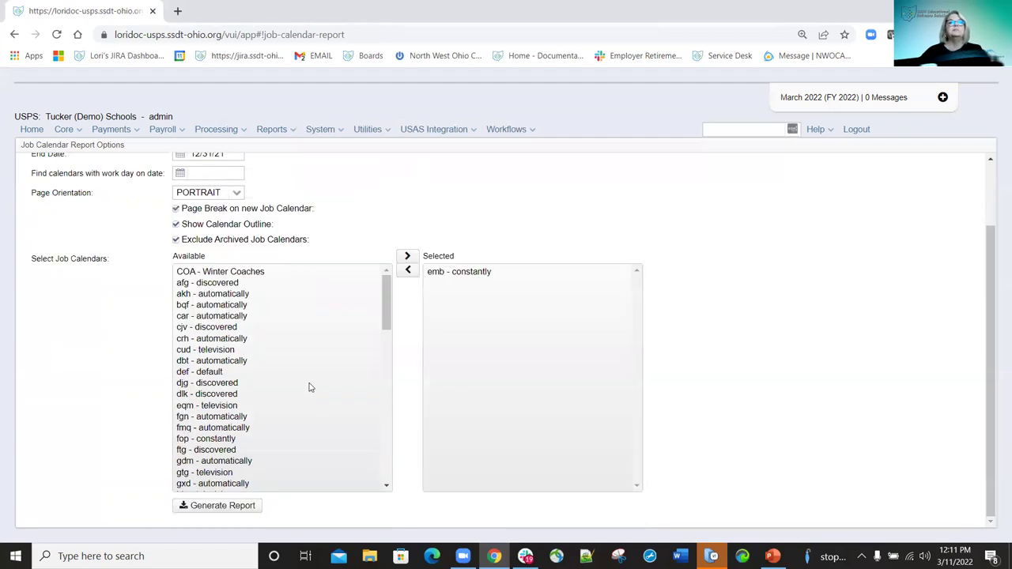
{"action": "left_click", "coordinate": [235, 510]}
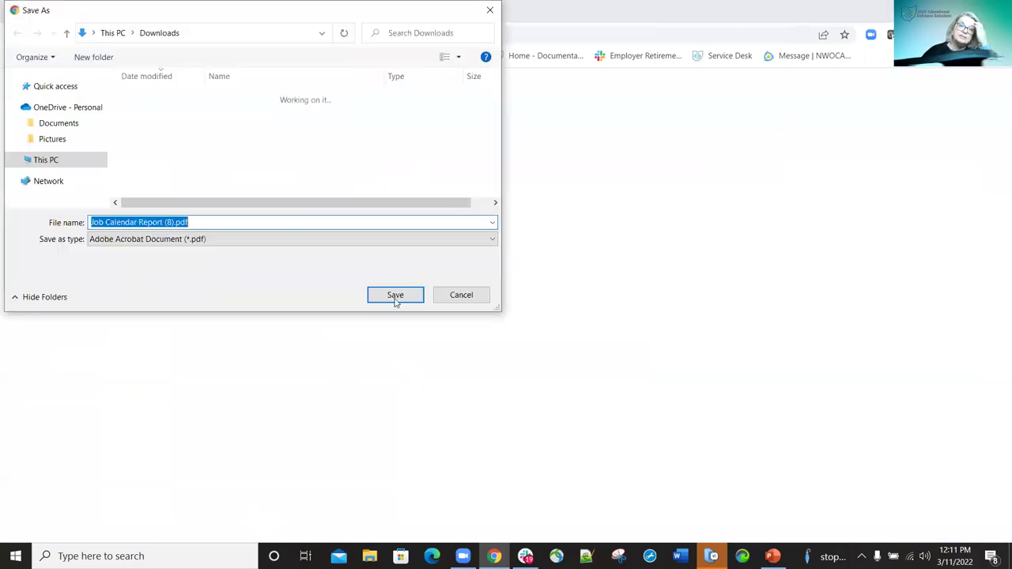
Save Job Calendar Report (8).pdf to Downloads and review its 2021 monthly calendars.
{"action": "left_click", "coordinate": [395, 297]}
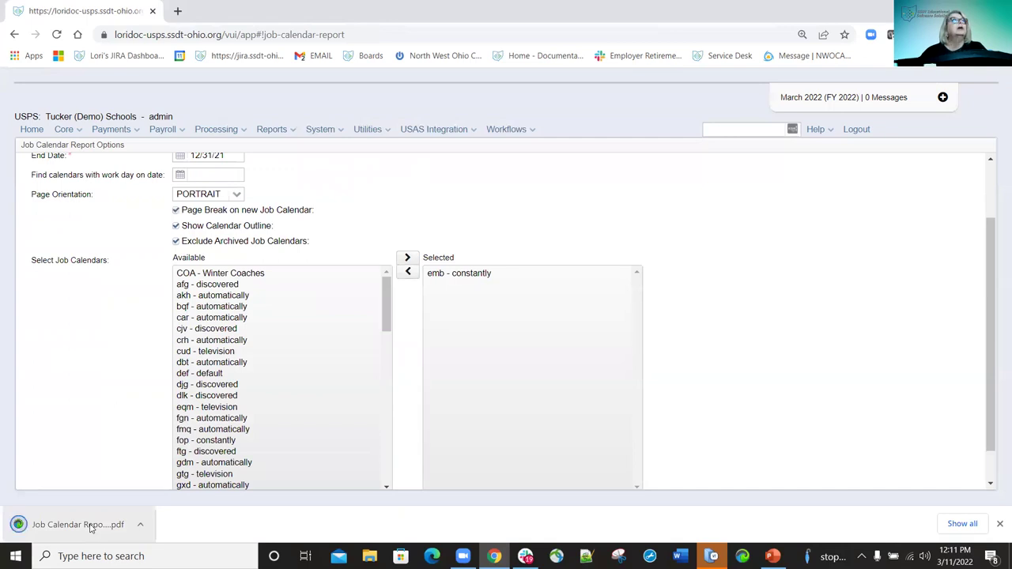
{"action": "left_click", "coordinate": [87, 525]}
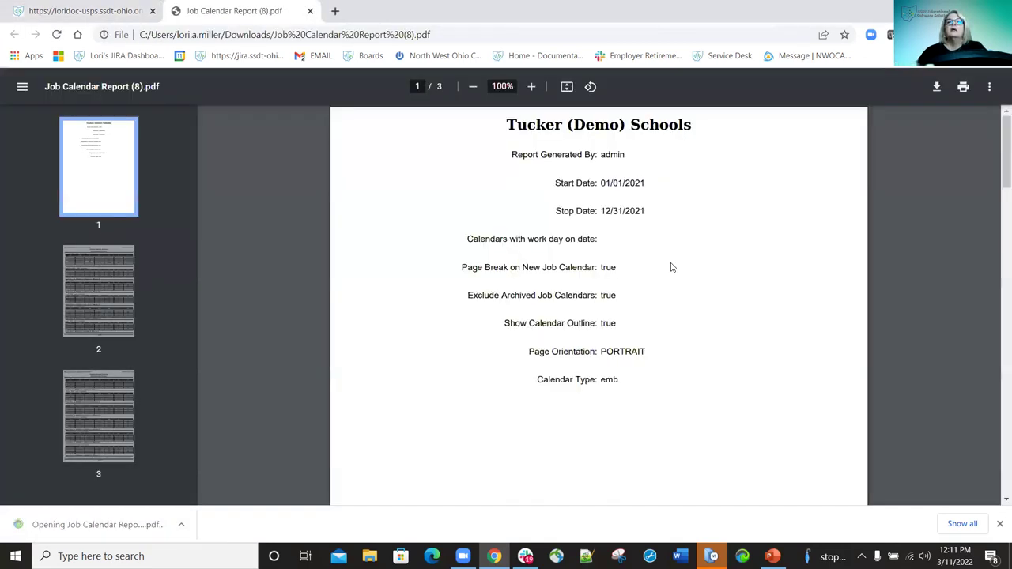
{"action": "scroll", "coordinate": [648, 328], "scroll_direction": "down", "scroll_amount": 6}
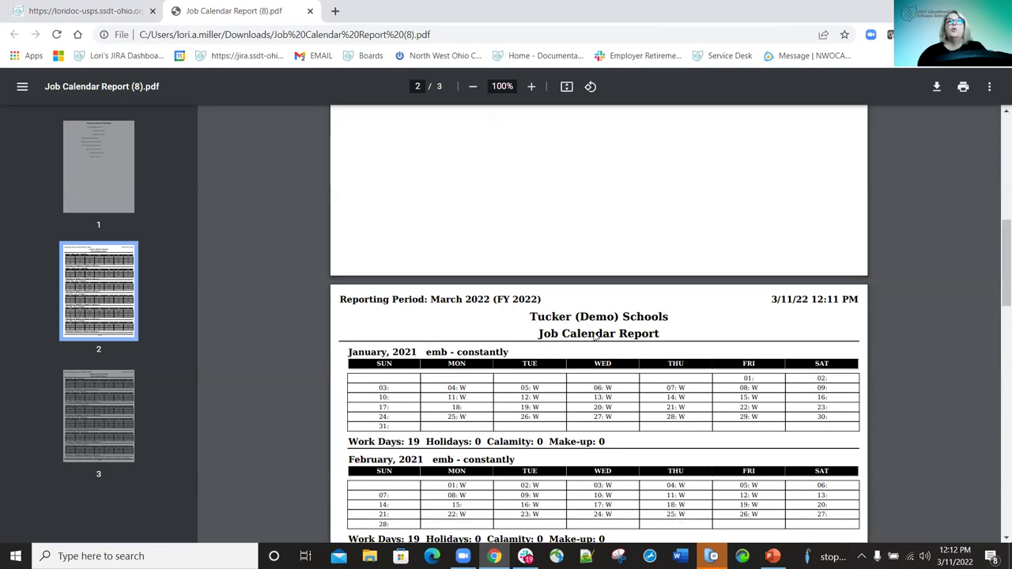
{"action": "scroll", "coordinate": [626, 411], "scroll_direction": "up", "scroll_amount": 5}
{"action": "scroll", "coordinate": [616, 393], "scroll_direction": "down", "scroll_amount": 5}
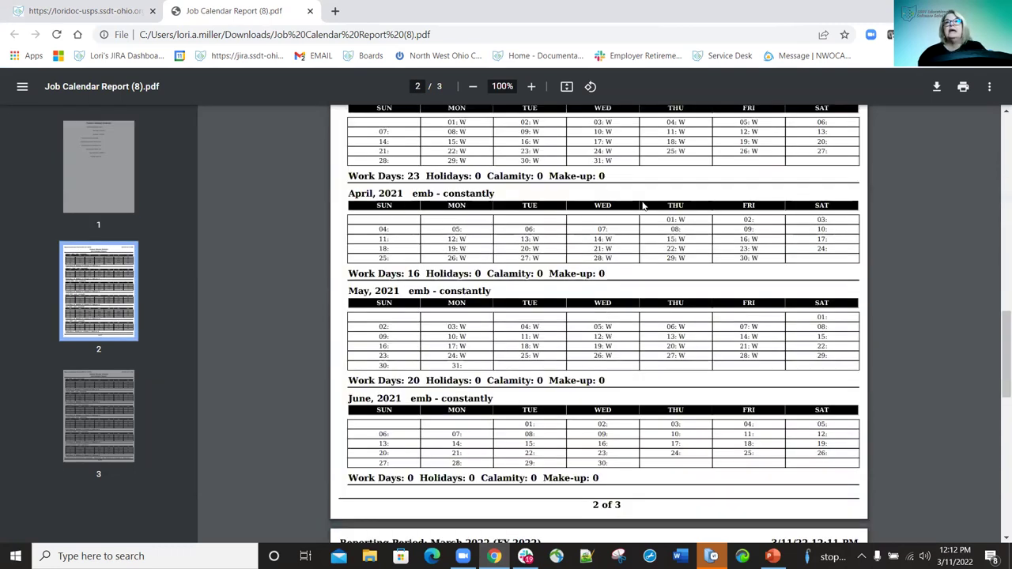
{"action": "scroll", "coordinate": [395, 81], "scroll_direction": "up", "scroll_amount": 2}
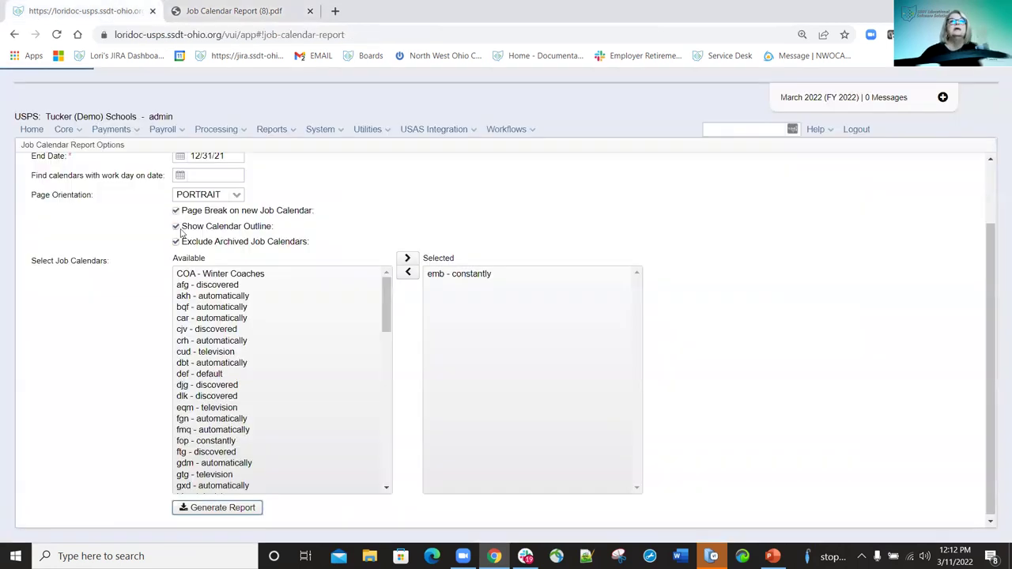
Regenerate the Job Calendar Report without calendar outlines and save the new PDF.
{"action": "left_click", "coordinate": [176, 227]}
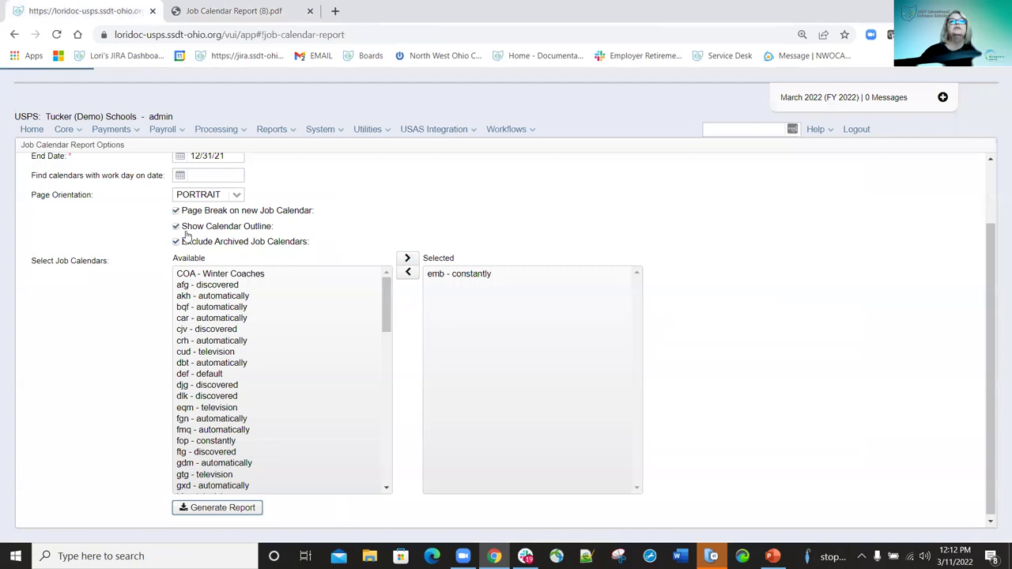
{"action": "left_click", "coordinate": [228, 510]}
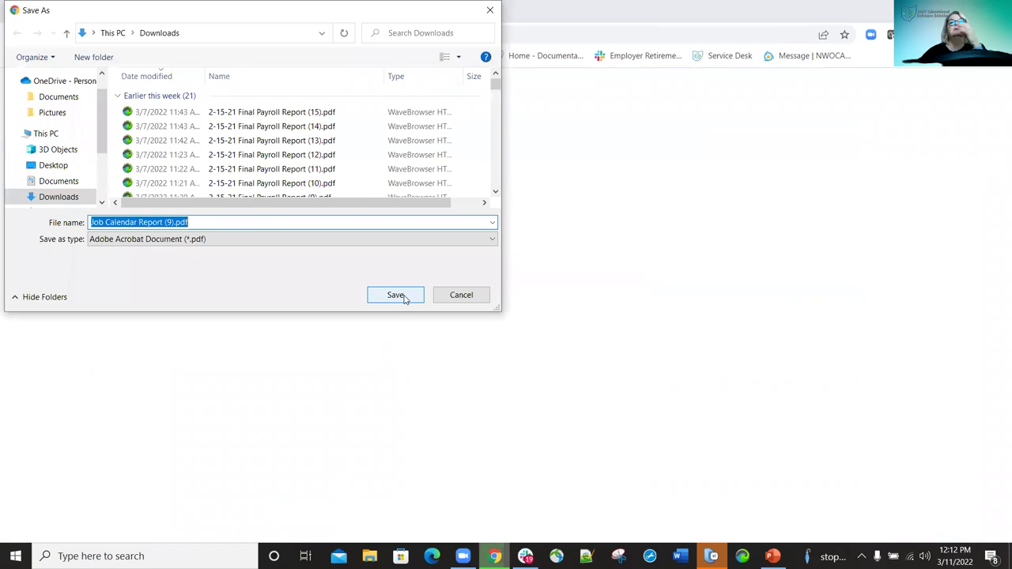
{"action": "left_click", "coordinate": [405, 302]}
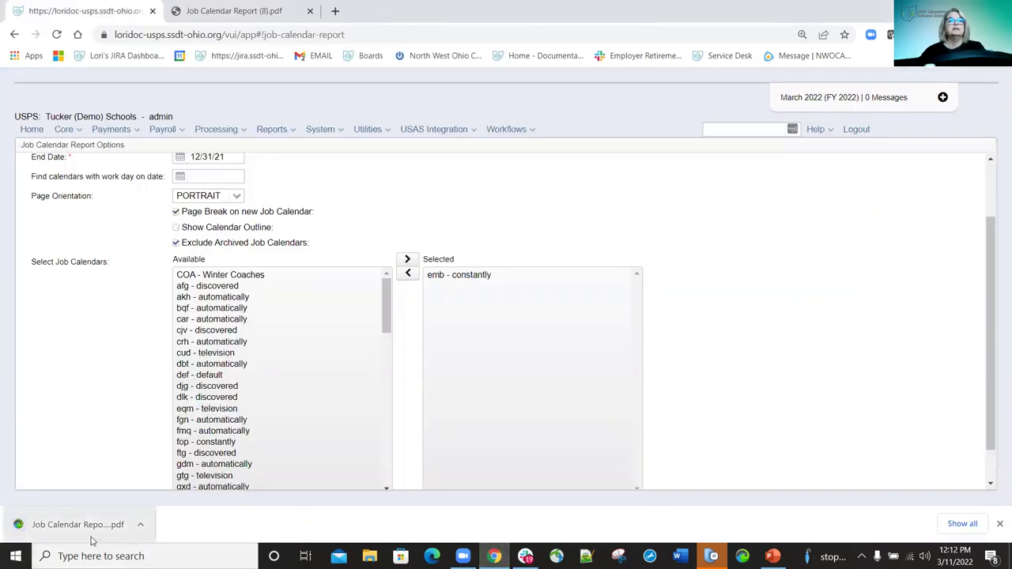
Review the 3-page Job Calendar Report (9).pdf and close its tab.
{"action": "left_click", "coordinate": [87, 527]}
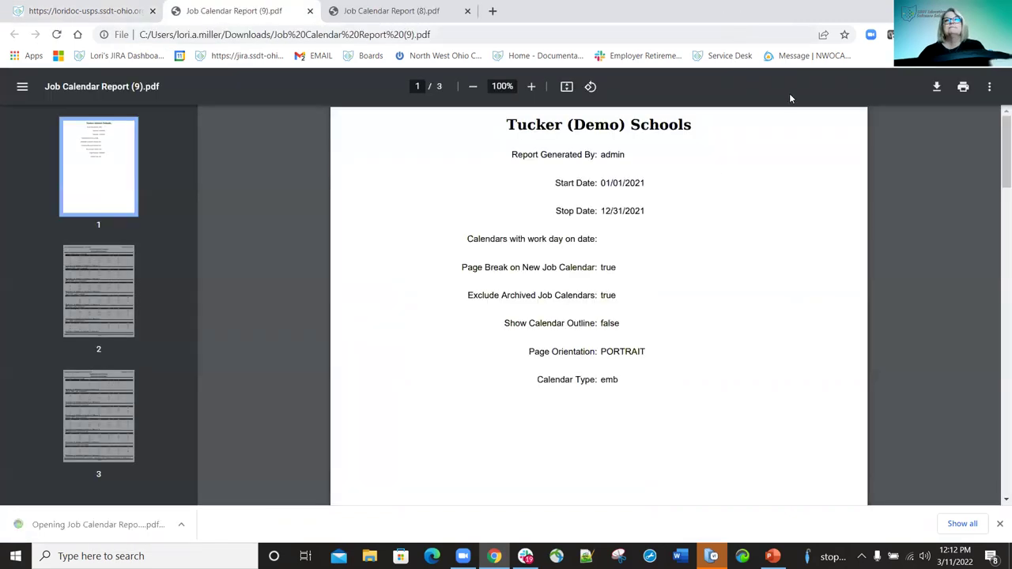
{"action": "scroll", "coordinate": [707, 200], "scroll_direction": "down", "scroll_amount": 3}
{"action": "scroll", "coordinate": [707, 195], "scroll_direction": "down", "scroll_amount": 5}
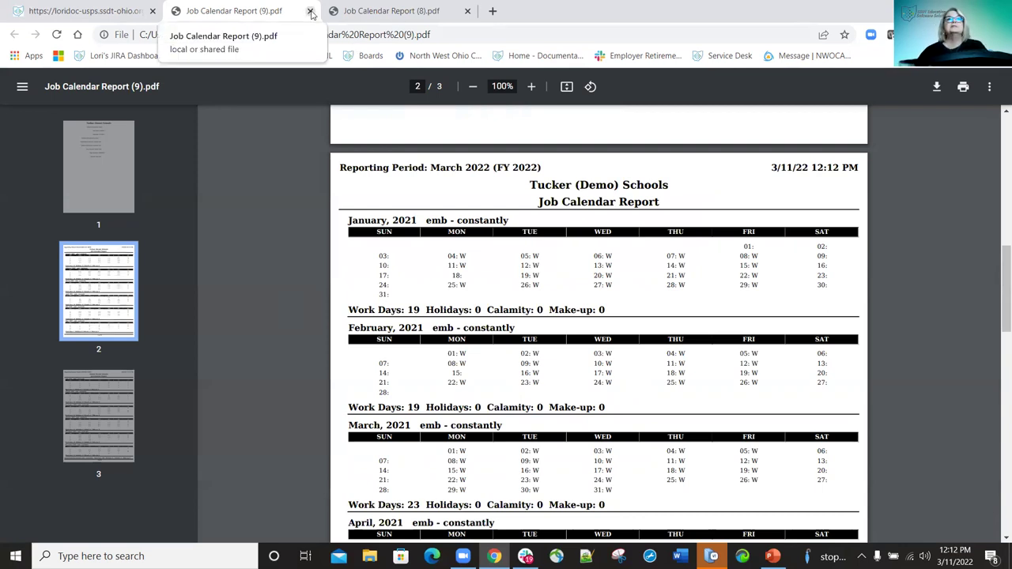
{"action": "left_click", "coordinate": [309, 11]}
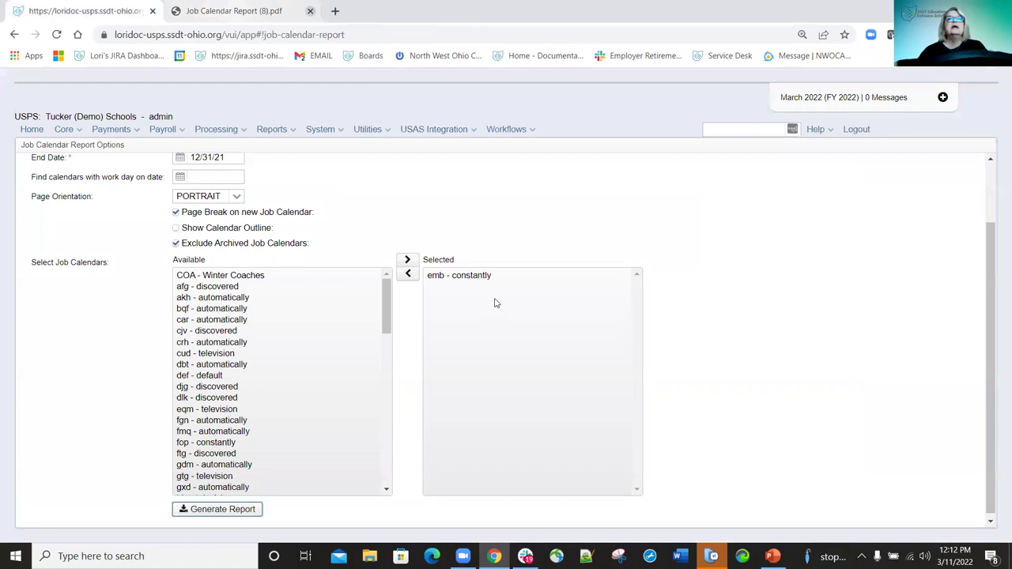
Go to the Leave Balance Report page.
{"action": "scroll", "coordinate": [506, 294], "scroll_direction": "down", "scroll_amount": 1}
{"action": "mouse_move", "coordinate": [576, 294]}
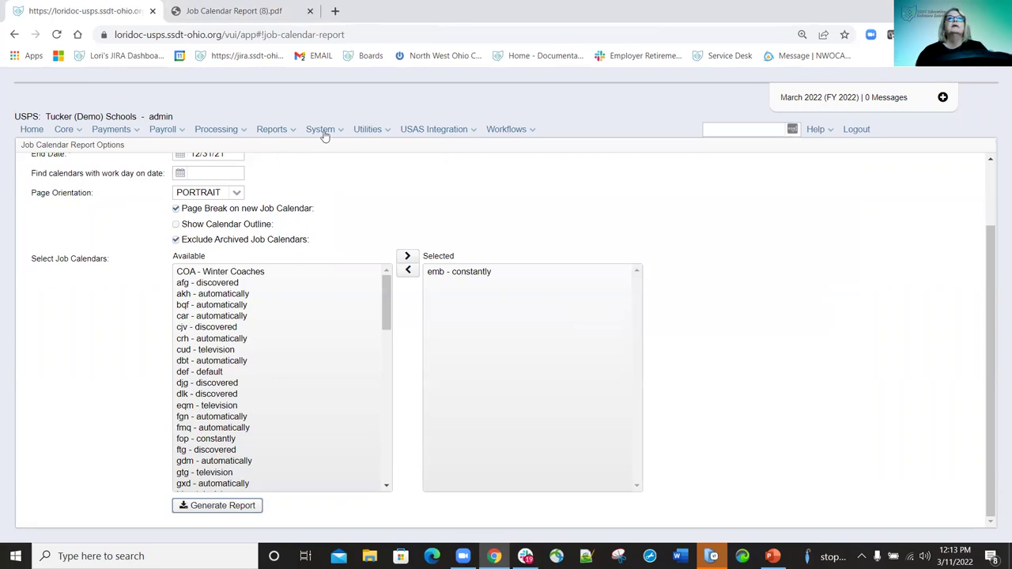
{"action": "left_click", "coordinate": [288, 131]}
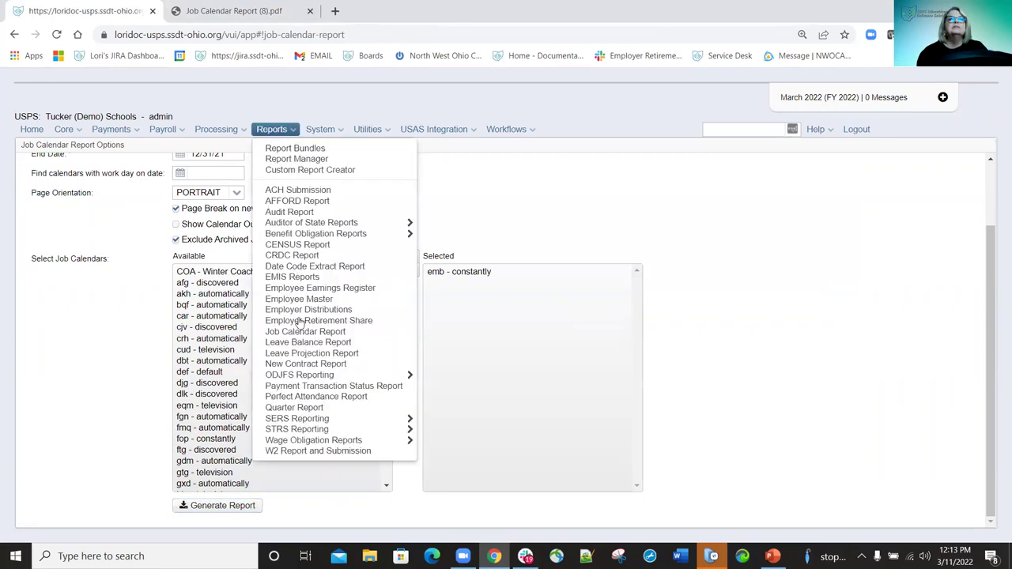
{"action": "left_click", "coordinate": [305, 345]}
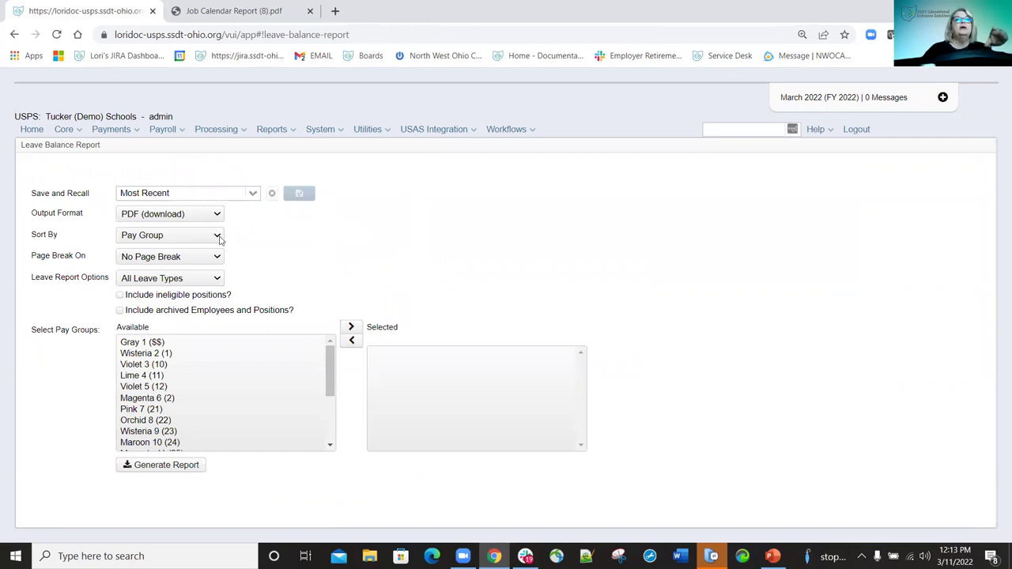
Generate a Leave Balance Report sorted by Employee Name for All Leave Types.
{"action": "left_click", "coordinate": [218, 236]}
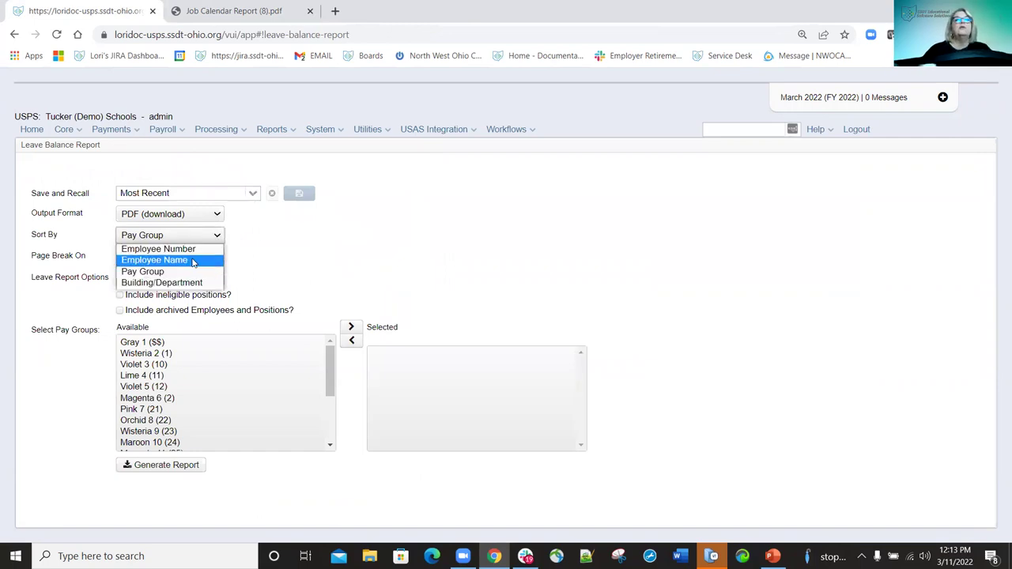
{"action": "left_click", "coordinate": [193, 262]}
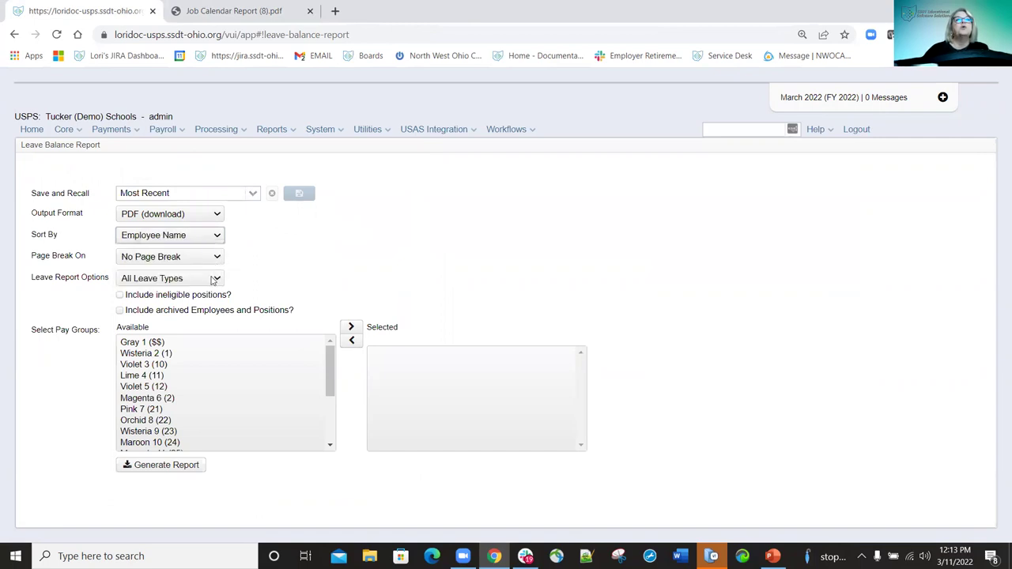
{"action": "left_click", "coordinate": [219, 282]}
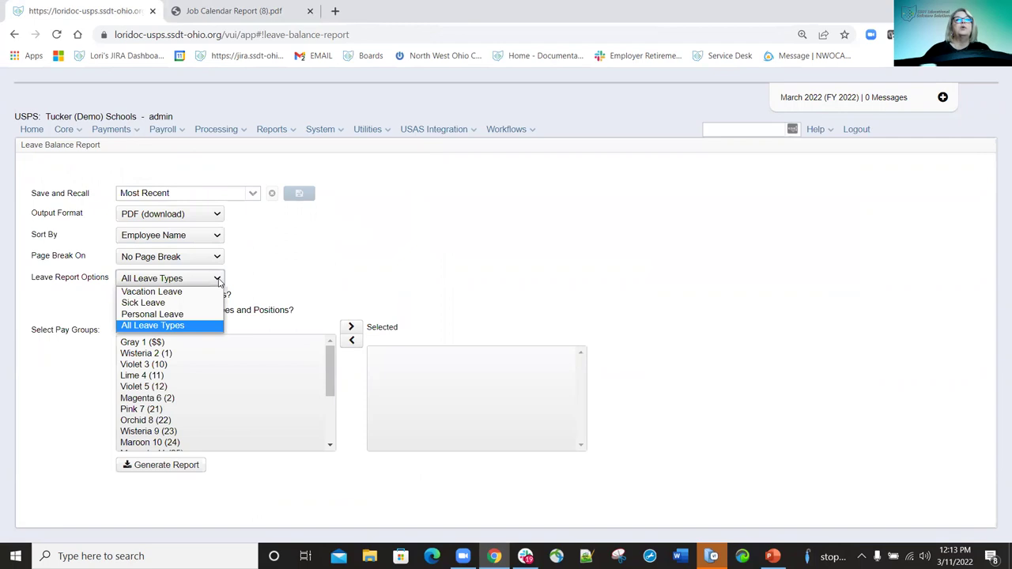
{"action": "left_click", "coordinate": [219, 282]}
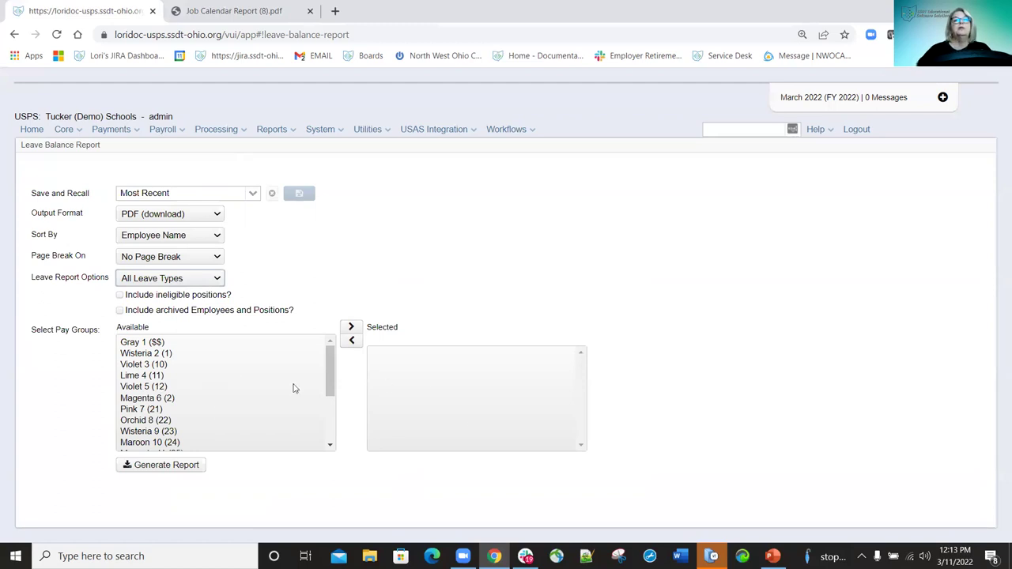
{"action": "left_click", "coordinate": [183, 466]}
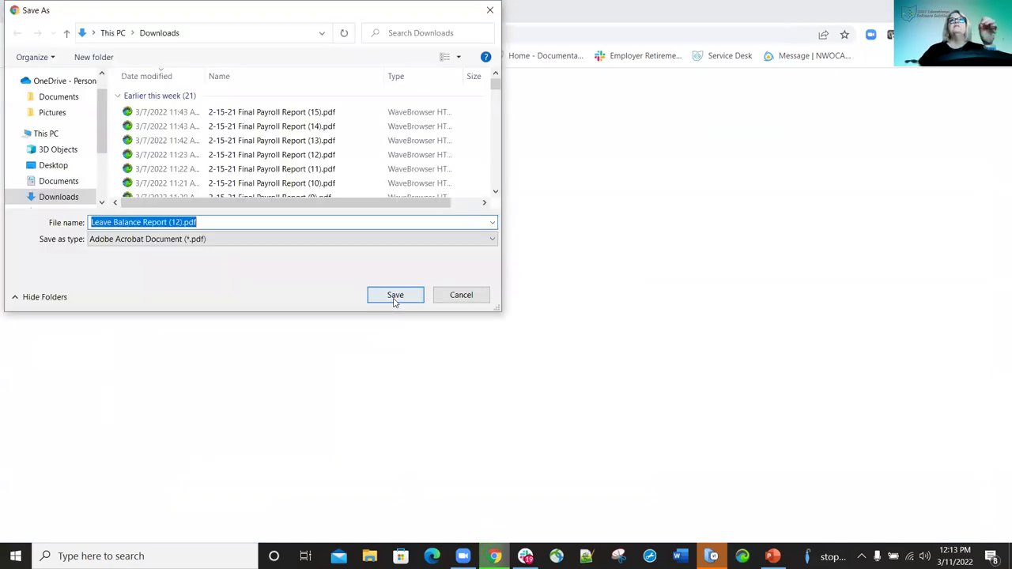
Save Leave Balance Report (12).pdf, review its 6-page balance listing, and close it.
{"action": "left_click", "coordinate": [394, 296]}
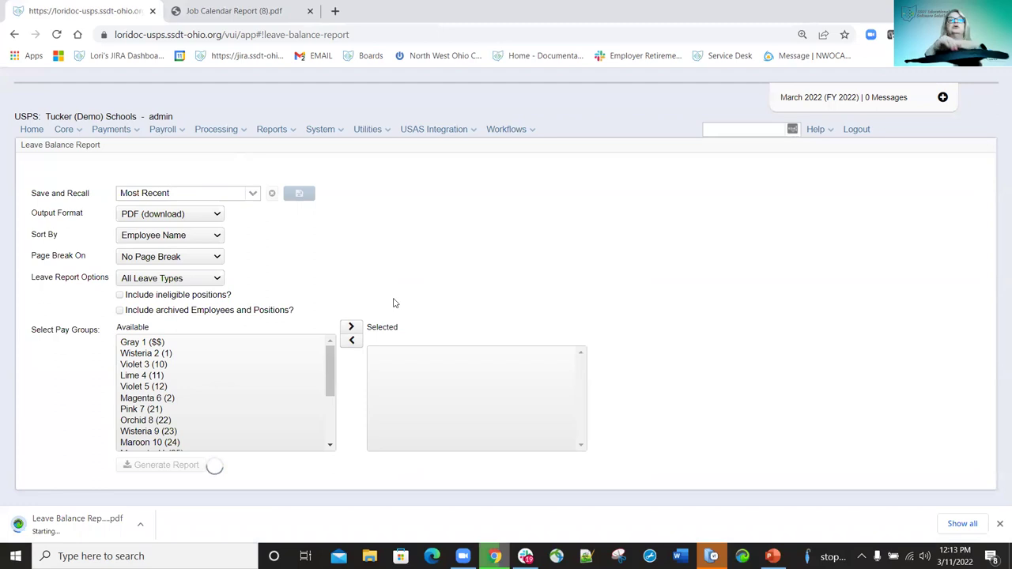
{"action": "left_click", "coordinate": [78, 530]}
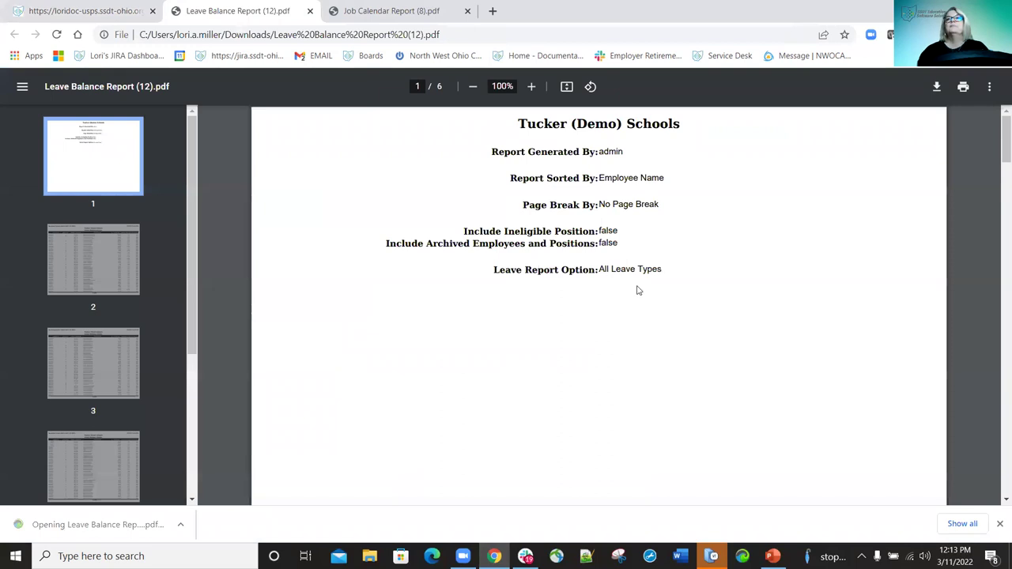
{"action": "scroll", "coordinate": [696, 222], "scroll_direction": "down", "scroll_amount": 10}
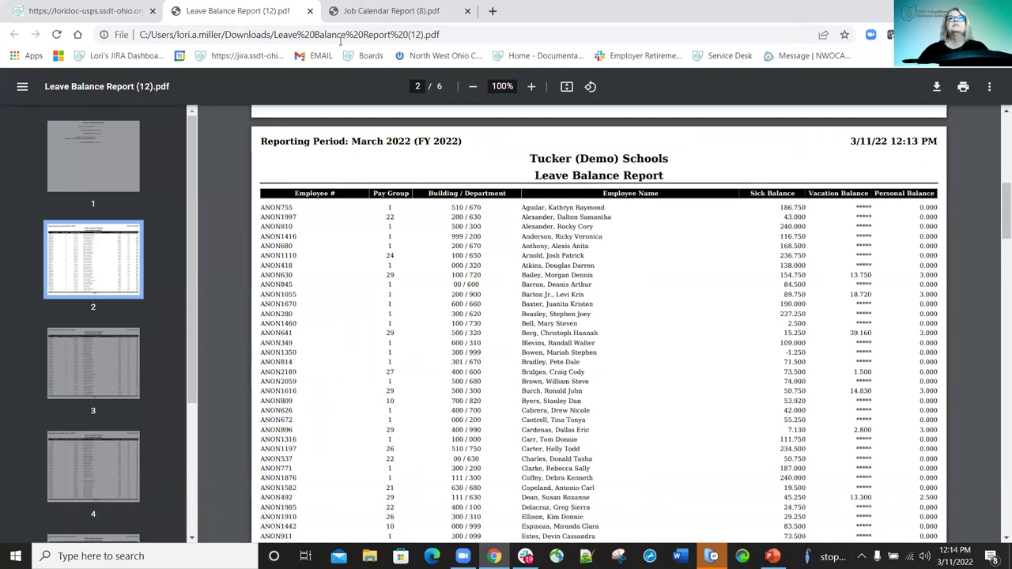
{"action": "left_click", "coordinate": [310, 12]}
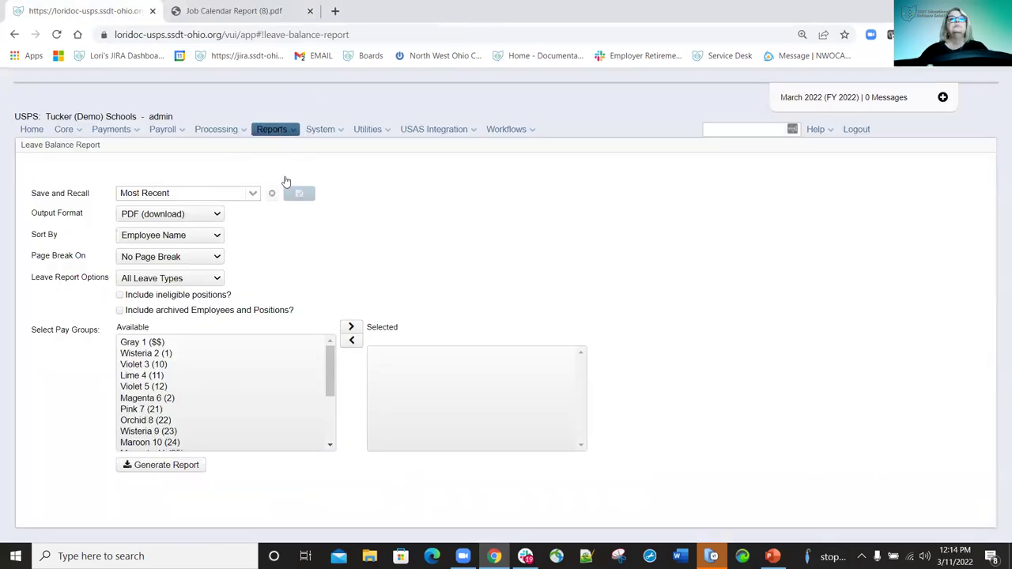
Open Leave Projection, enter Start Date 11/1/12 and End Date 1130/21, and generate the employee detail report.
{"action": "mouse_move", "coordinate": [271, 129]}
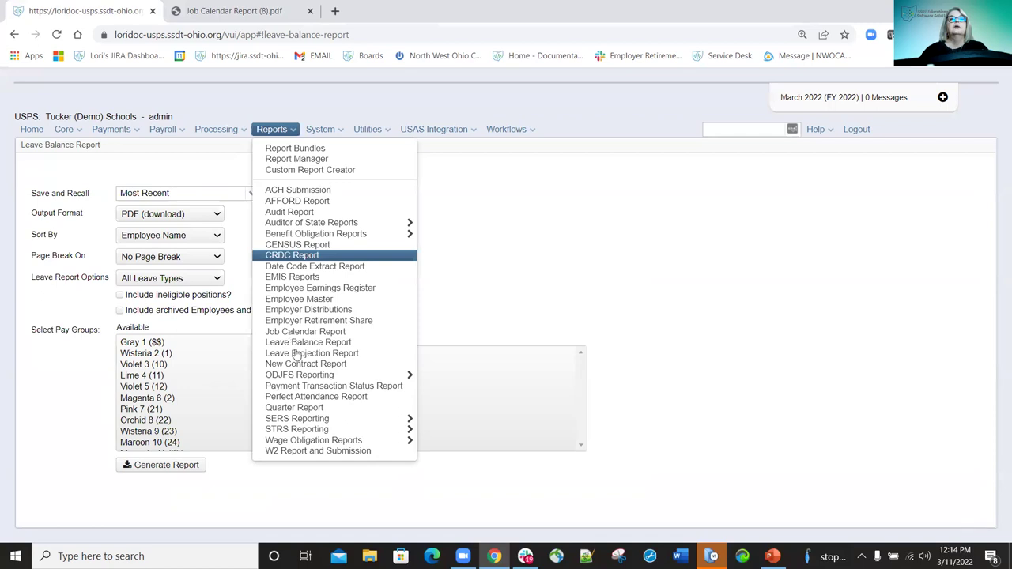
{"action": "left_click", "coordinate": [297, 356]}
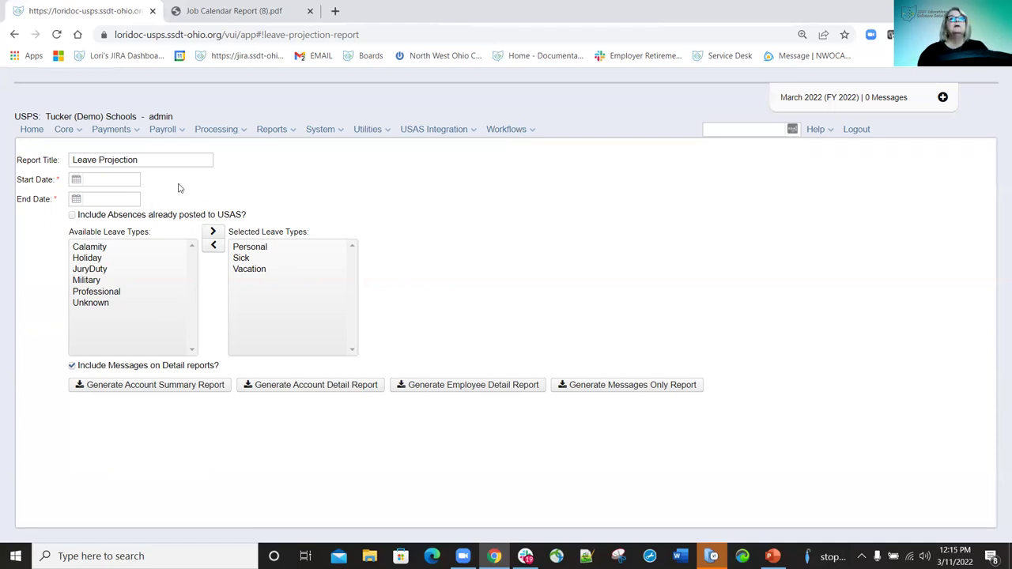
{"action": "left_click", "coordinate": [123, 179]}
{"action": "type", "text": "11/1/12"}
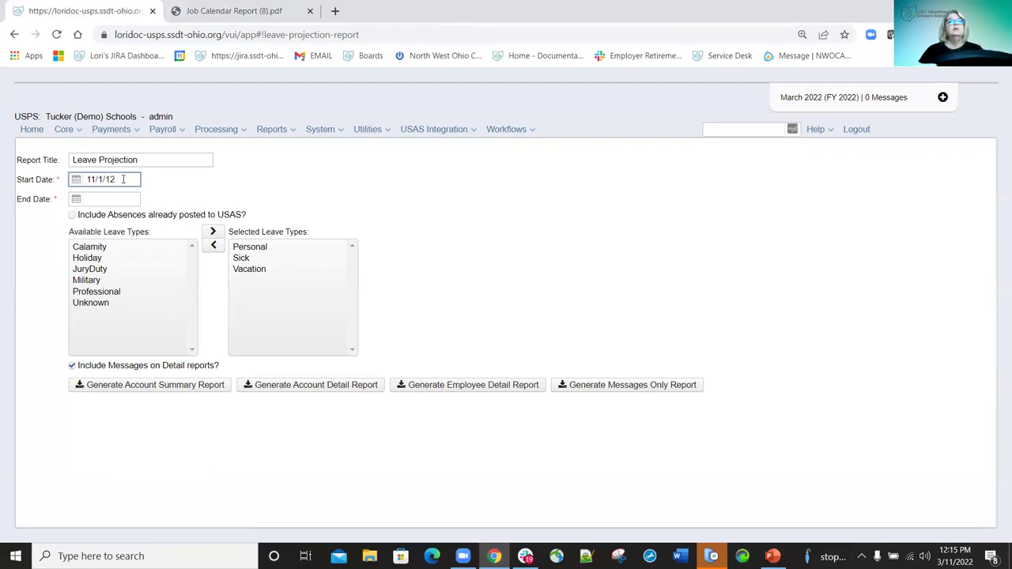
{"action": "key", "text": "Tab"}
{"action": "type", "text": "11"}
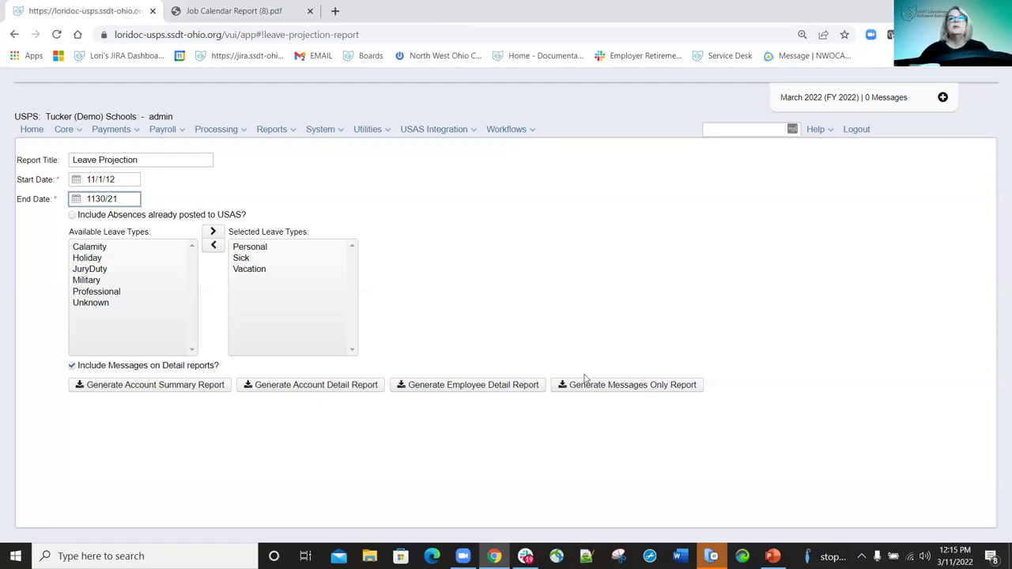
{"action": "left_click", "coordinate": [474, 386]}
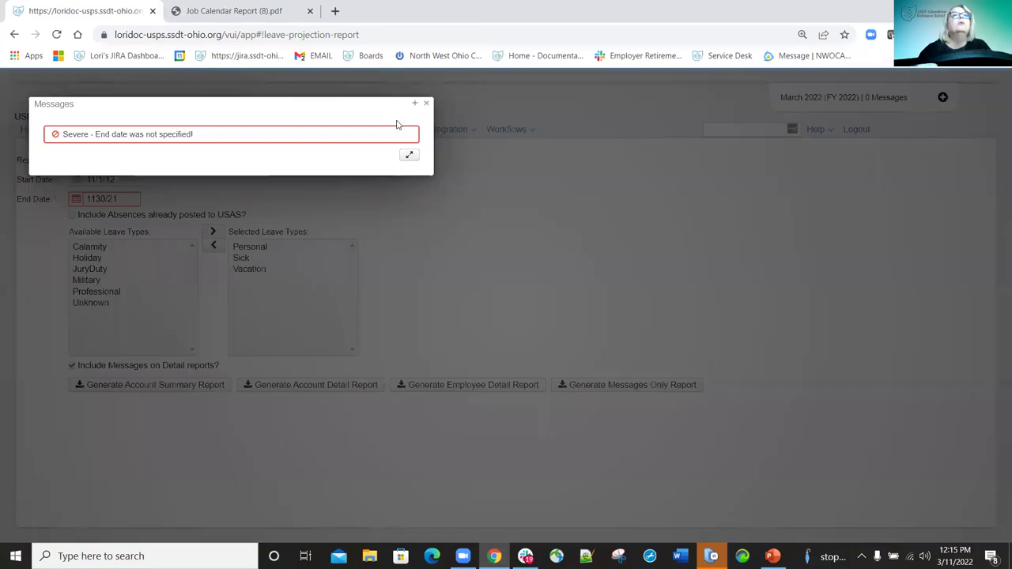
Correct the End Date to 11/30/21, regenerate the employee detail report and save its PDF.
{"action": "left_click", "coordinate": [146, 201]}
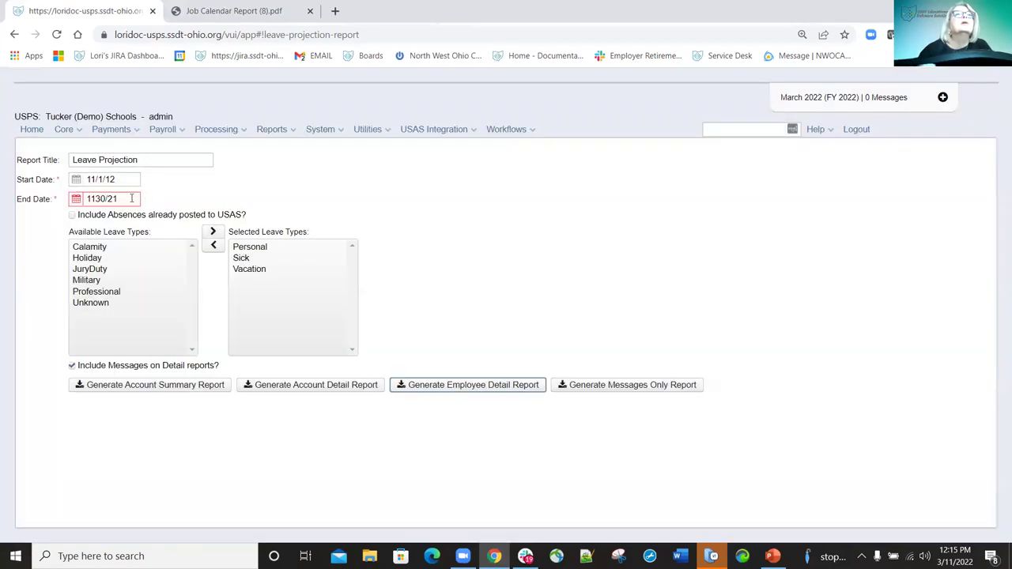
{"action": "double_click", "coordinate": [103, 199]}
{"action": "type", "text": "11/30/21"}
{"action": "left_click", "coordinate": [465, 388]}
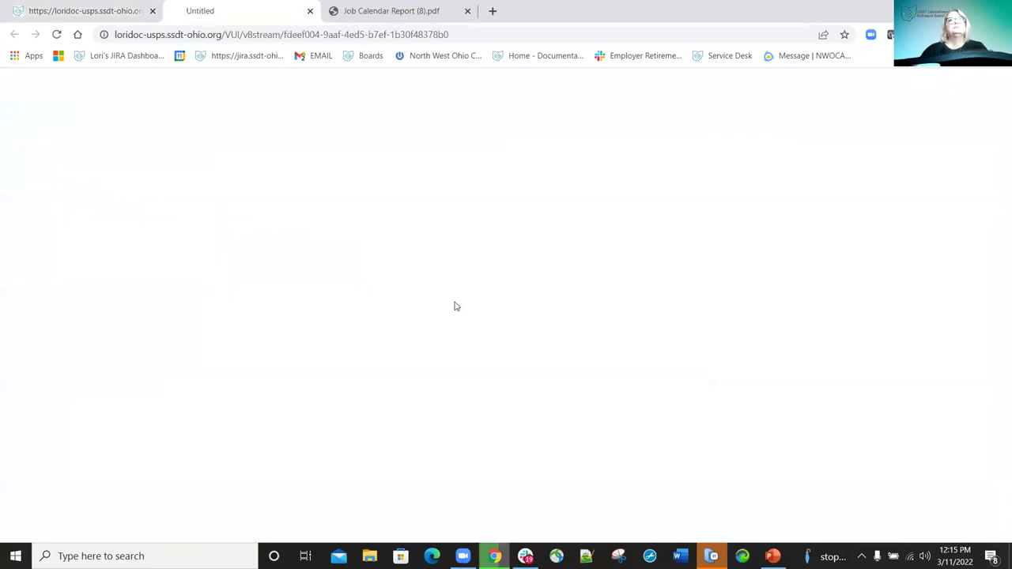
{"action": "left_click", "coordinate": [397, 294]}
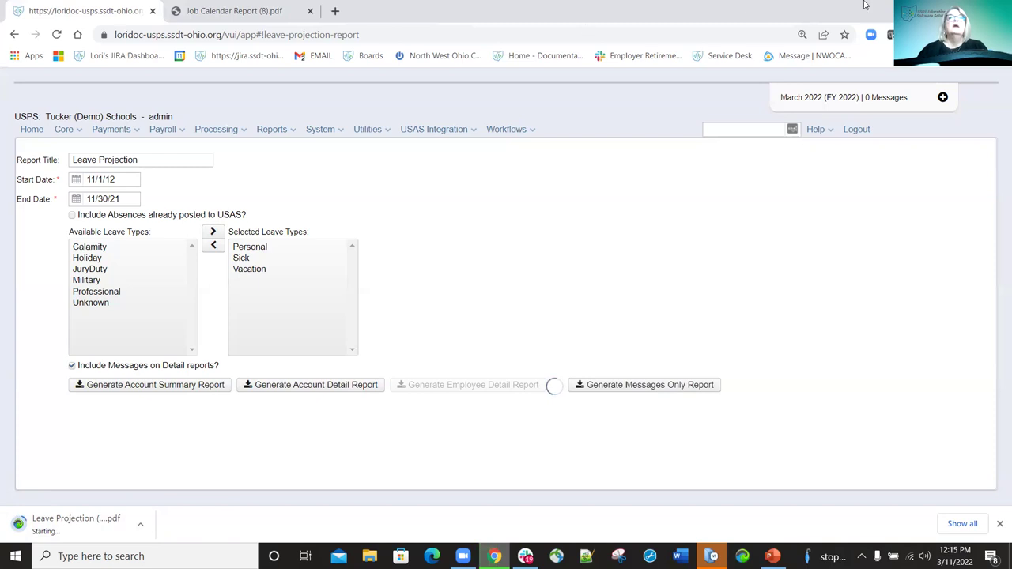
{"action": "left_click", "coordinate": [292, 133]}
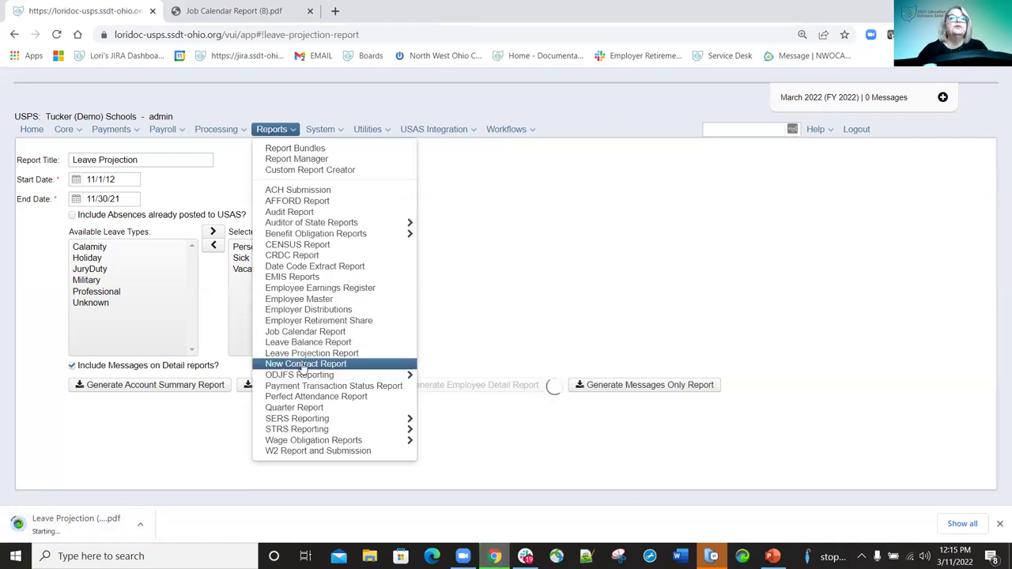
Open the New Contract Report options page, with Most Recent settings sorted by Employee Number.
{"action": "left_click", "coordinate": [304, 365]}
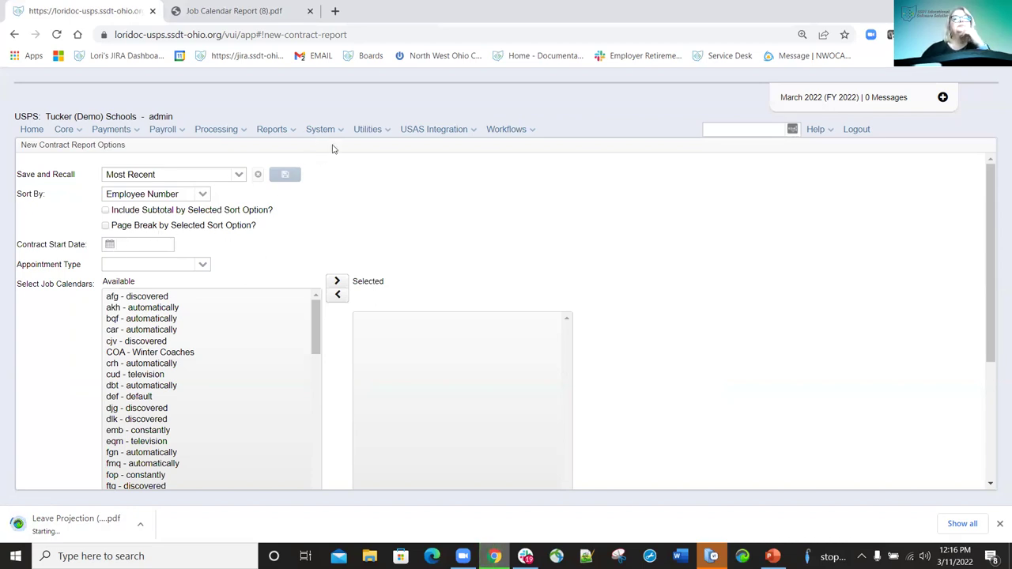
{"action": "left_click", "coordinate": [294, 131]}
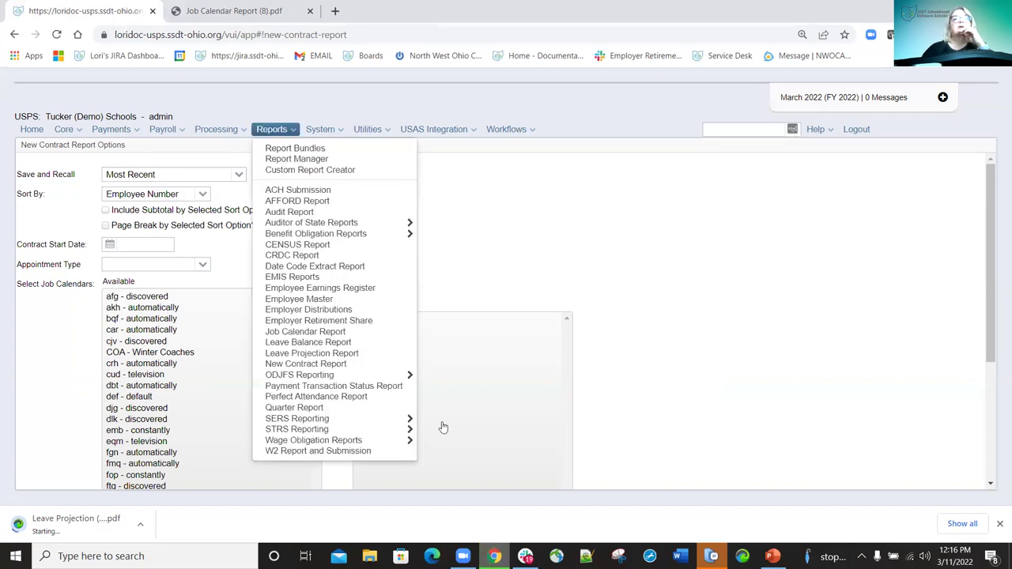
Open the ODJFS New Hire Report and add the new employees to Employees to Report.
{"action": "mouse_move", "coordinate": [329, 376]}
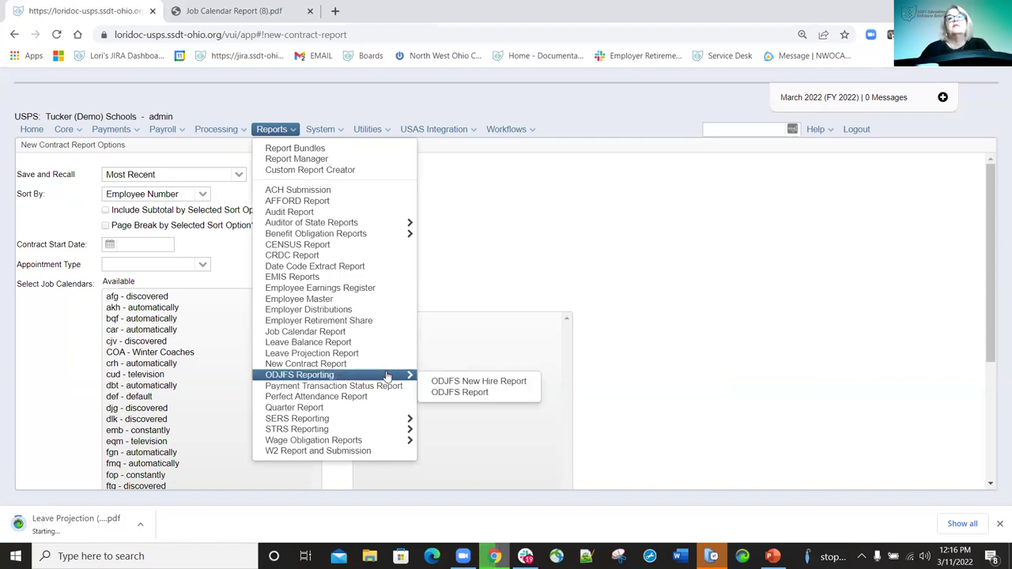
{"action": "left_click", "coordinate": [452, 382]}
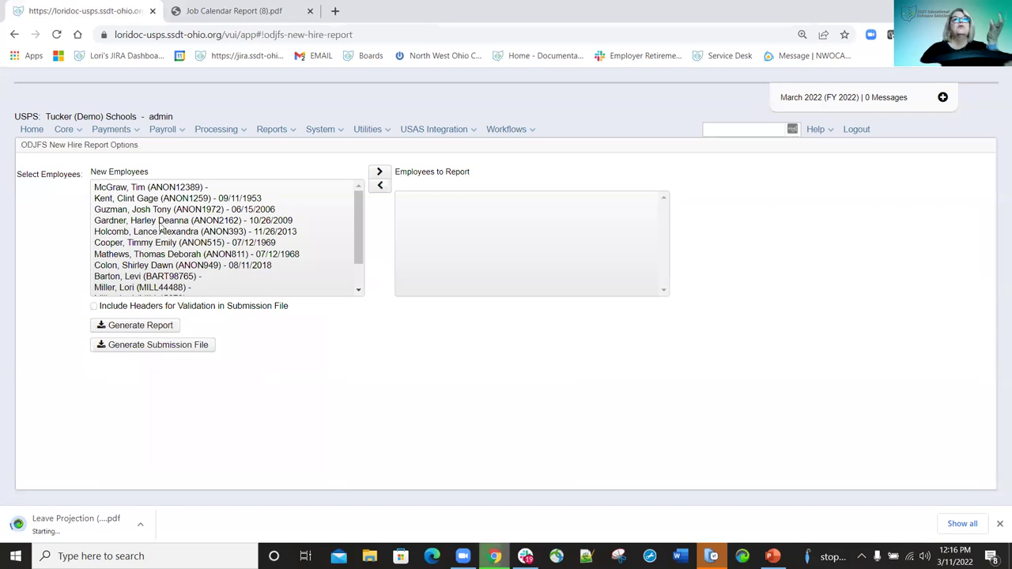
{"action": "double_click", "coordinate": [133, 188]}
{"action": "double_click", "coordinate": [155, 231]}
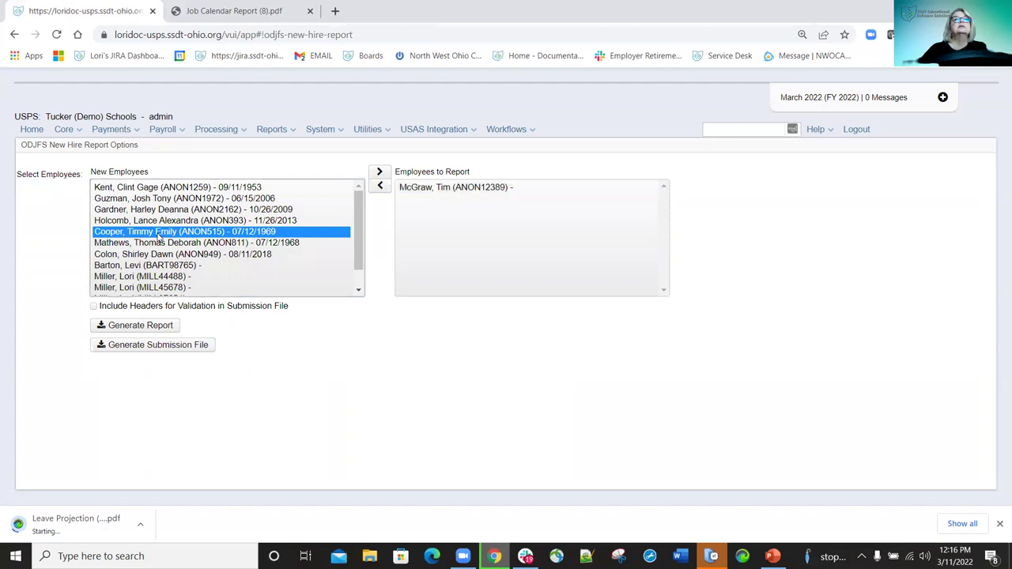
{"action": "double_click", "coordinate": [123, 267]}
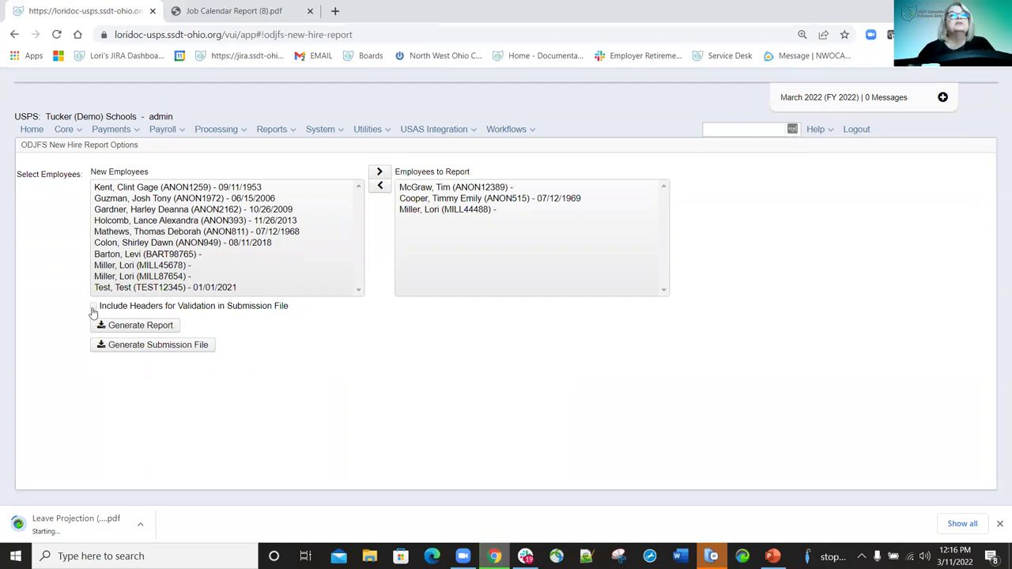
Include headers for validation, then generate the New Hire report and open the downloaded PDF.
{"action": "left_click", "coordinate": [94, 307]}
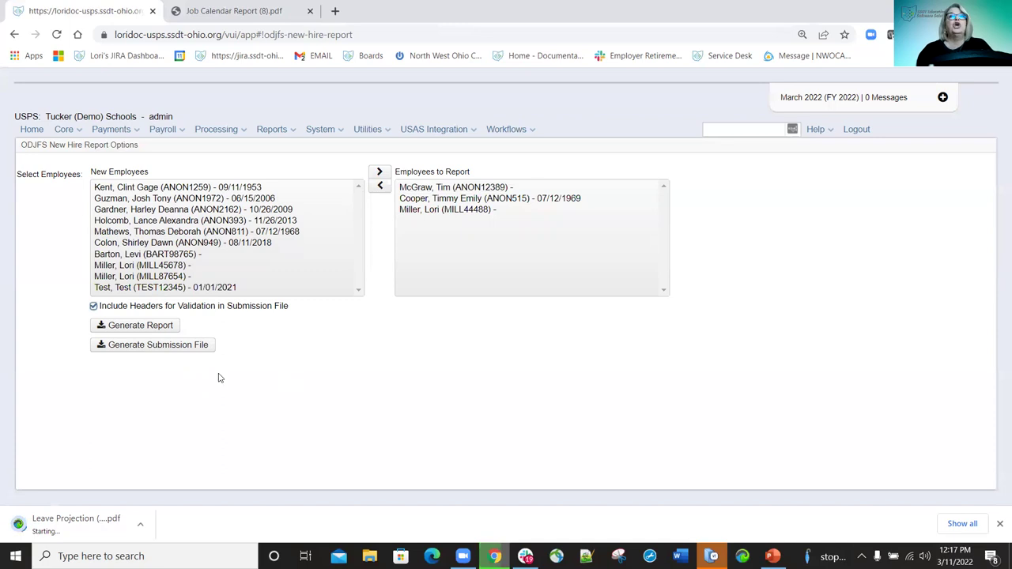
{"action": "left_click", "coordinate": [152, 329]}
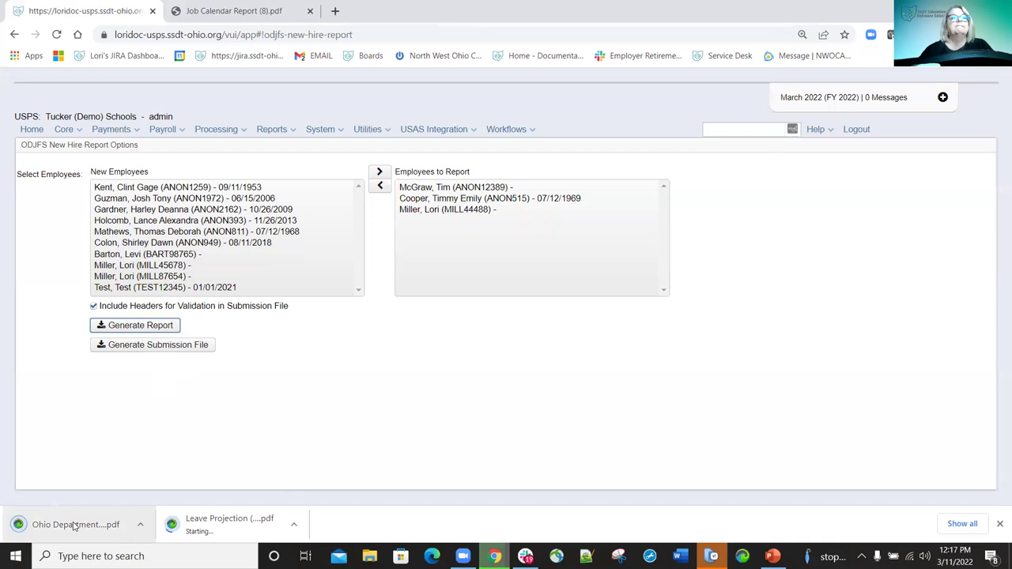
{"action": "left_click", "coordinate": [73, 525]}
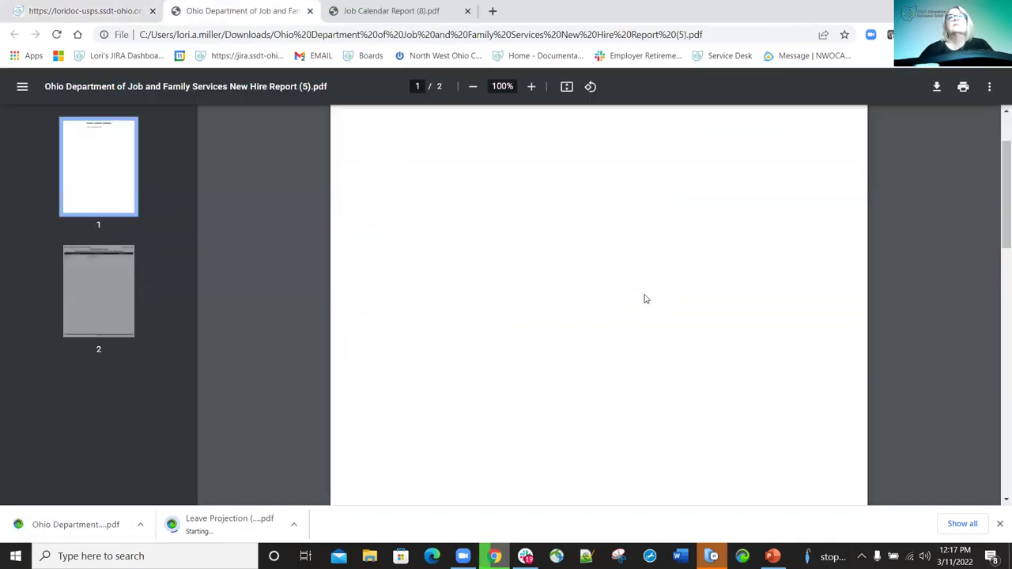
{"action": "scroll", "coordinate": [634, 302], "scroll_direction": "down", "scroll_amount": 6}
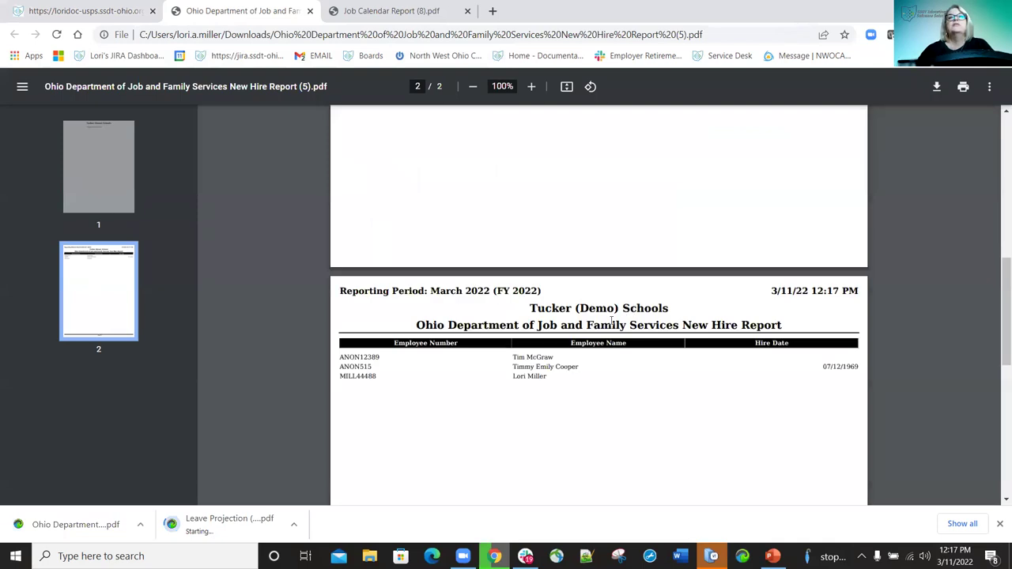
{"action": "scroll", "coordinate": [589, 273], "scroll_direction": "up", "scroll_amount": 8}
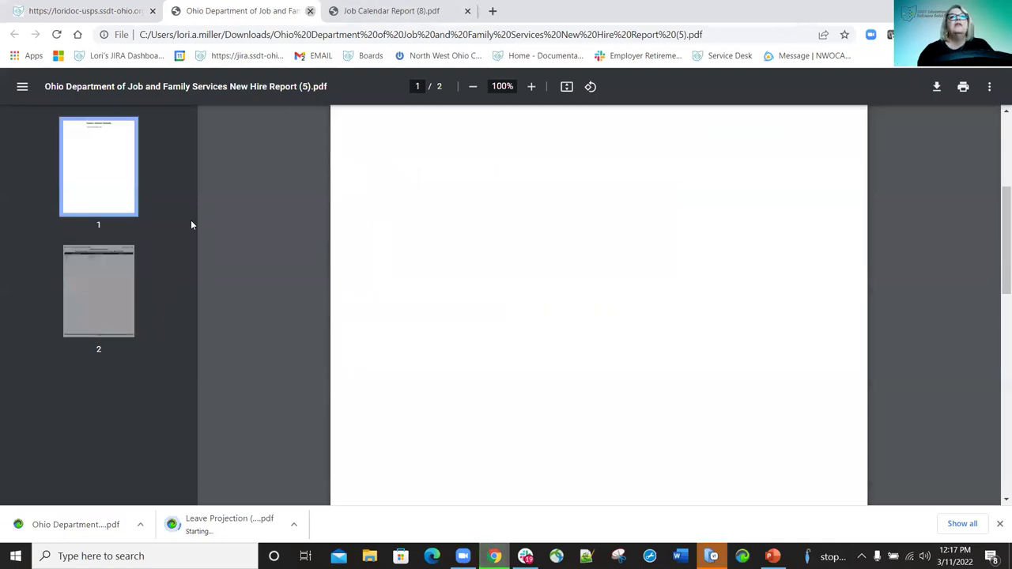
{"action": "key", "text": "ctrl+w"}
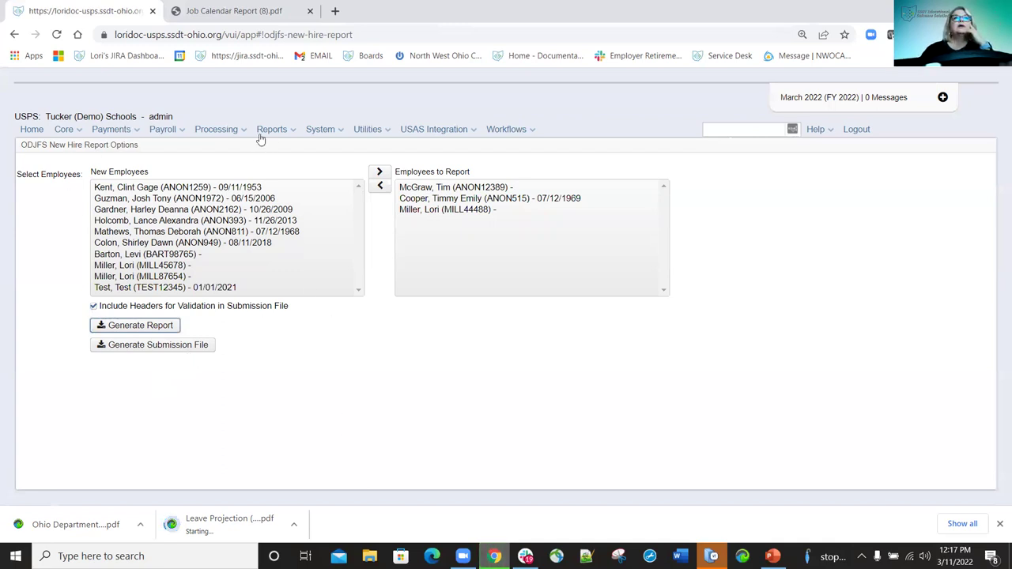
Set the ODJFS Report to Year 2022, 1st Quarter, sorted by Employee Name.
{"action": "left_click", "coordinate": [291, 135]}
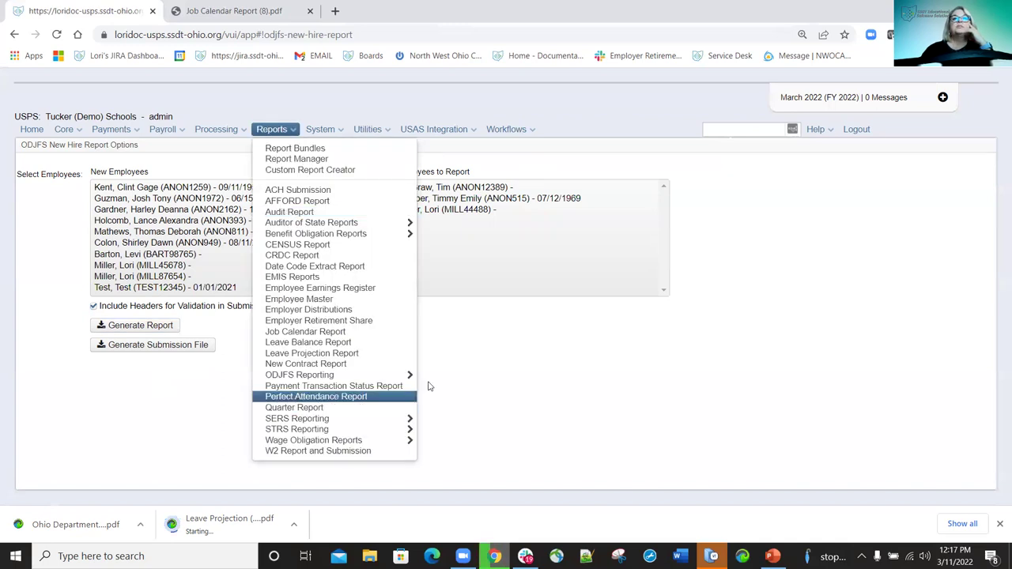
{"action": "mouse_move", "coordinate": [383, 377]}
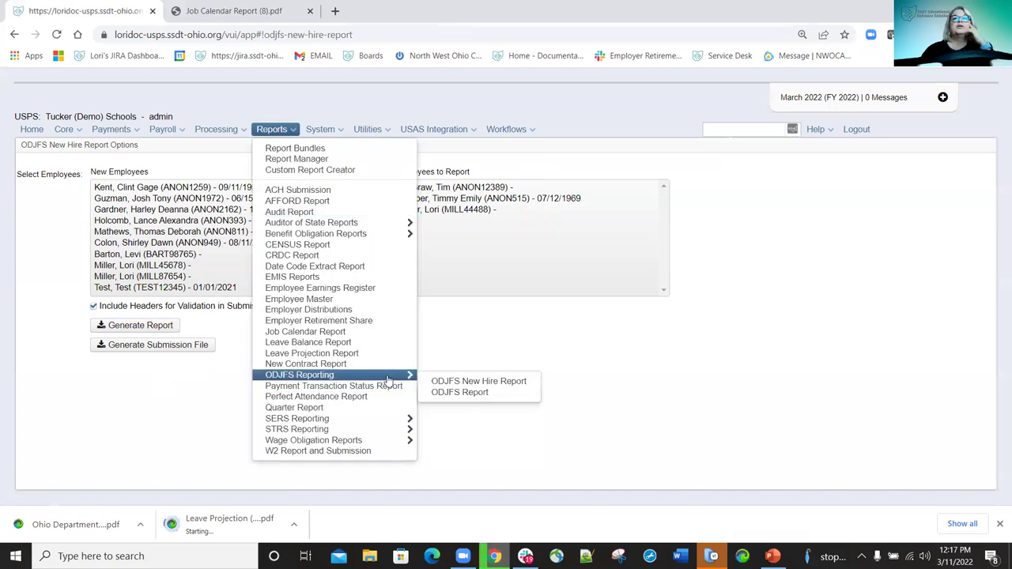
{"action": "left_click", "coordinate": [457, 397]}
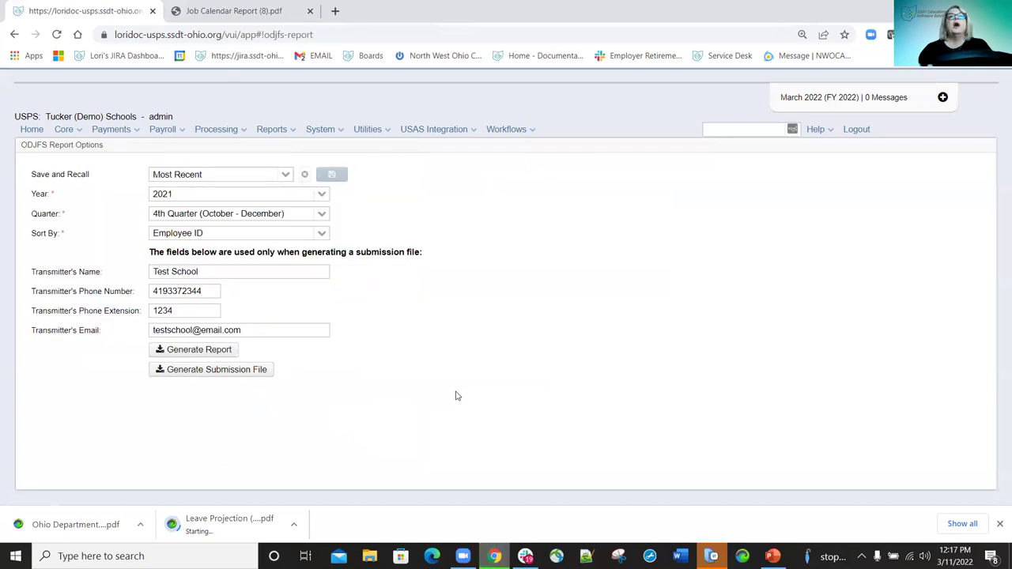
{"action": "left_click", "coordinate": [307, 199]}
{"action": "left_click", "coordinate": [180, 212]}
{"action": "left_click", "coordinate": [321, 215]}
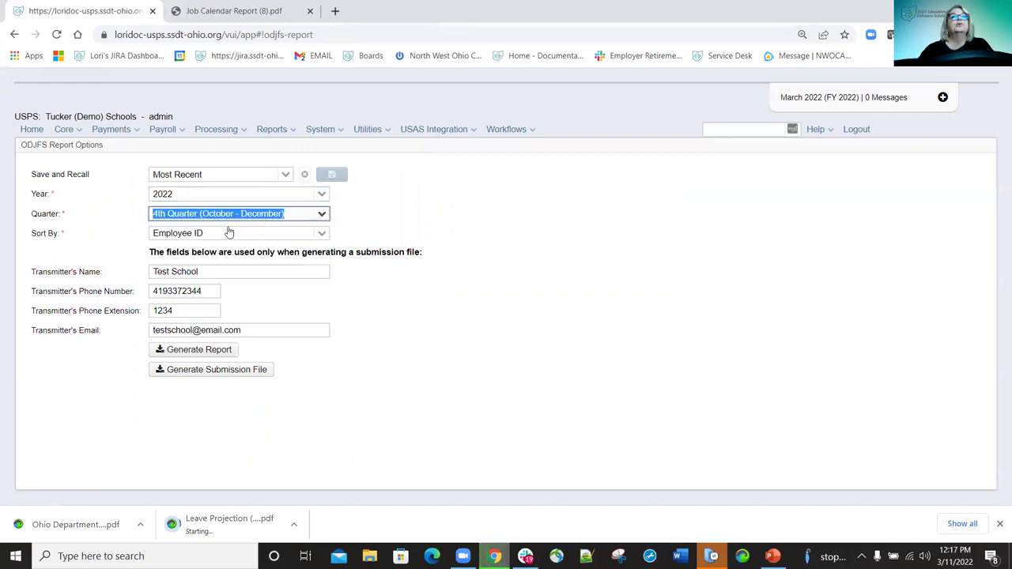
{"action": "left_click", "coordinate": [320, 232]}
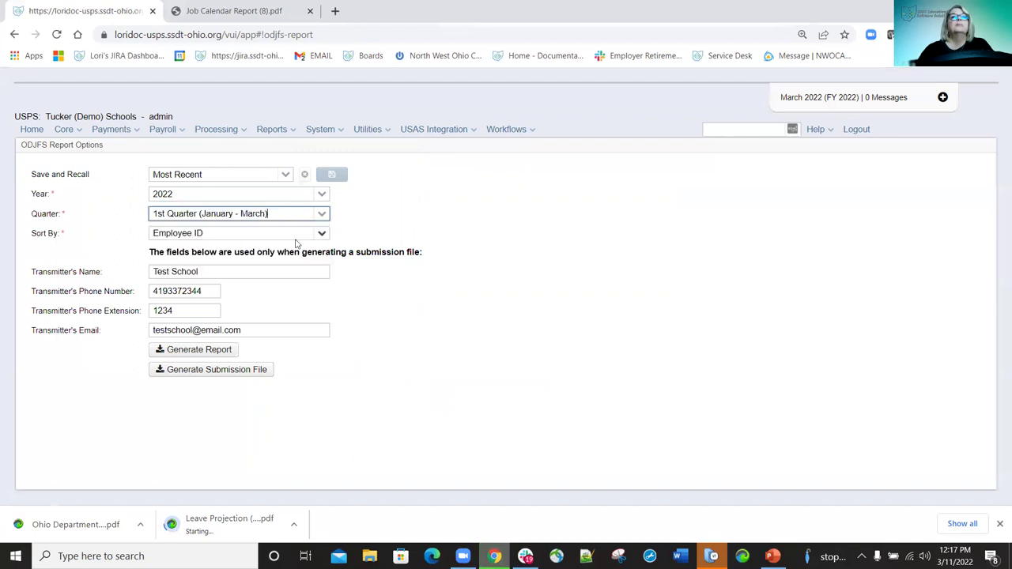
{"action": "left_click", "coordinate": [294, 236]}
{"action": "left_click", "coordinate": [211, 262]}
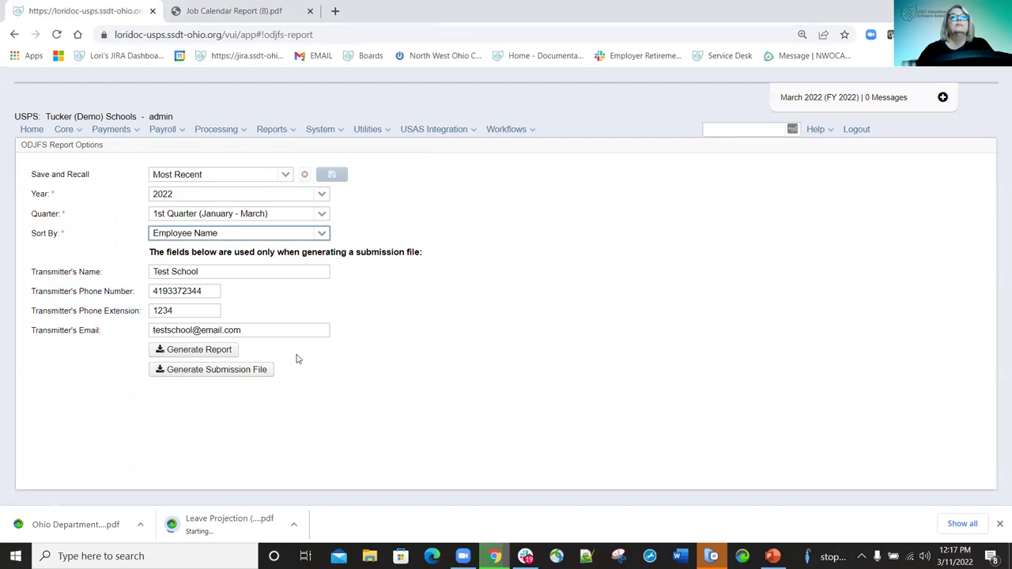
Generate the quarterly wage report, then save the PDF to Downloads and open it.
{"action": "left_click", "coordinate": [207, 353]}
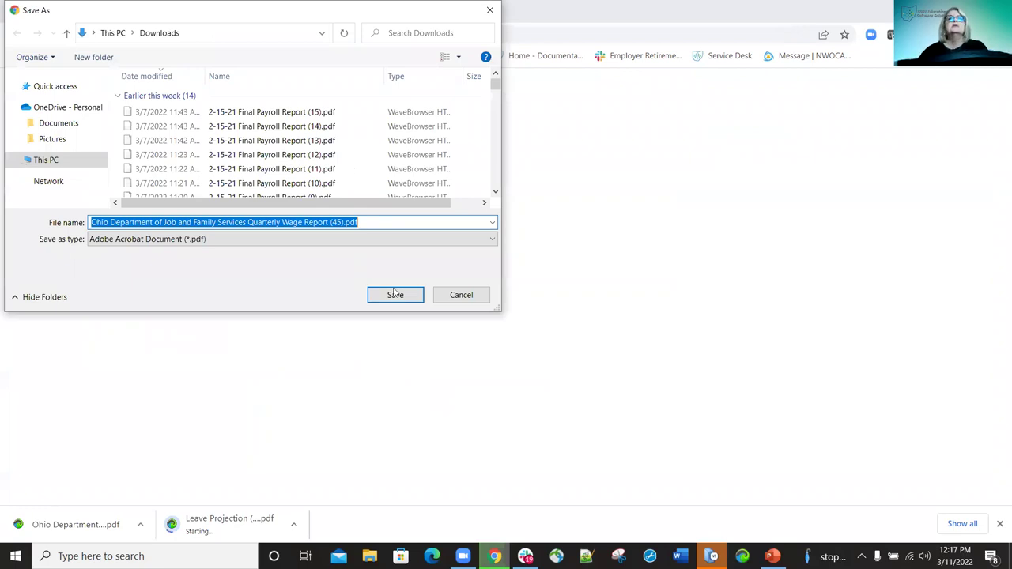
{"action": "left_click", "coordinate": [414, 302]}
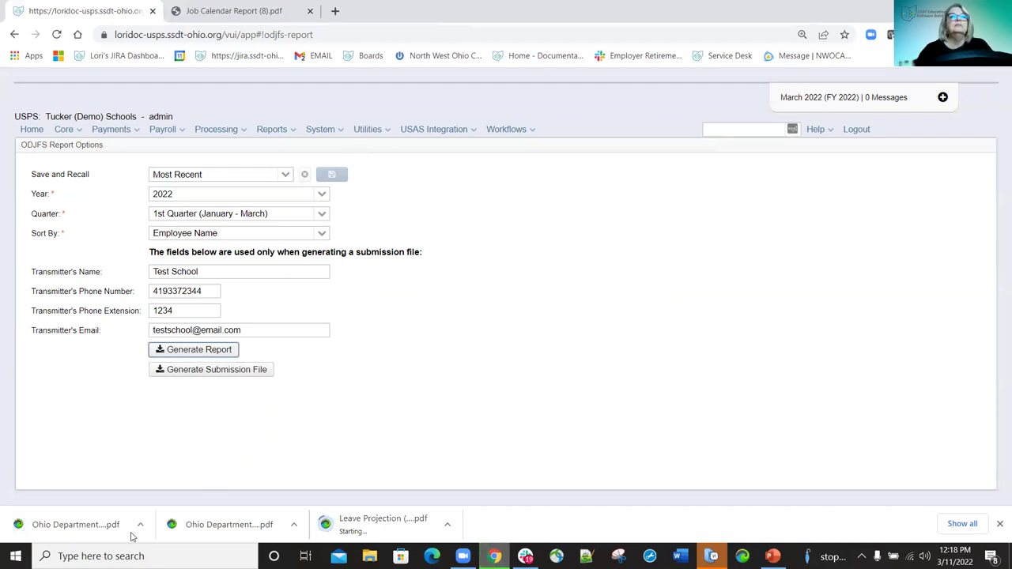
{"action": "left_click", "coordinate": [77, 522]}
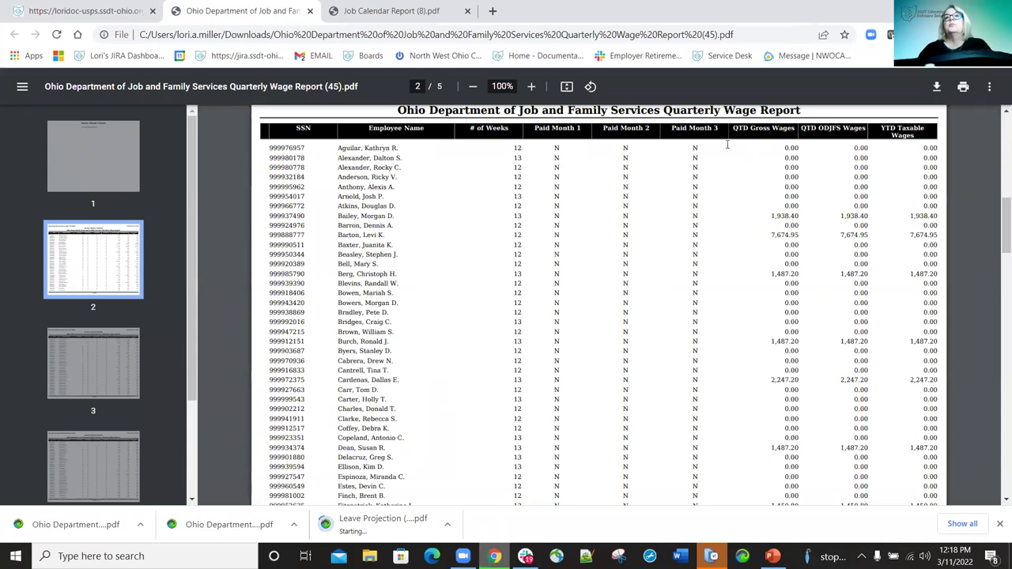
{"action": "scroll", "coordinate": [711, 217], "scroll_direction": "down", "scroll_amount": 9}
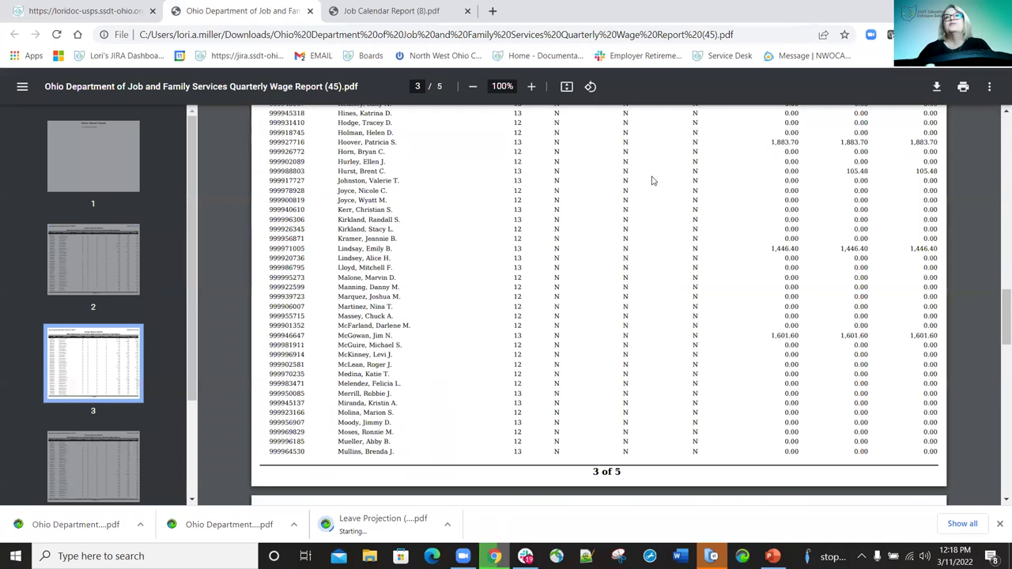
{"action": "scroll", "coordinate": [653, 181], "scroll_direction": "up", "scroll_amount": 15}
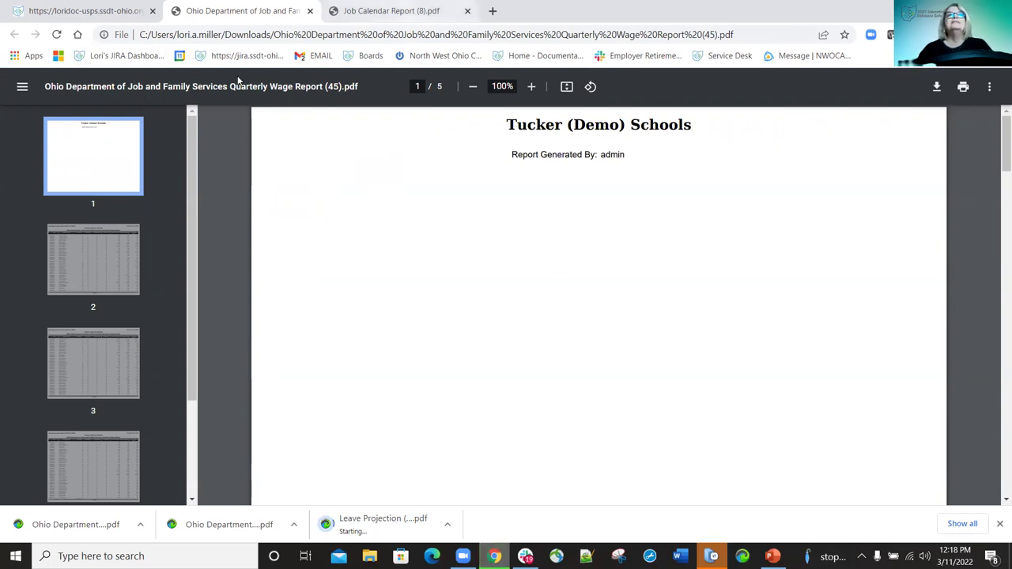
{"action": "left_click", "coordinate": [310, 11]}
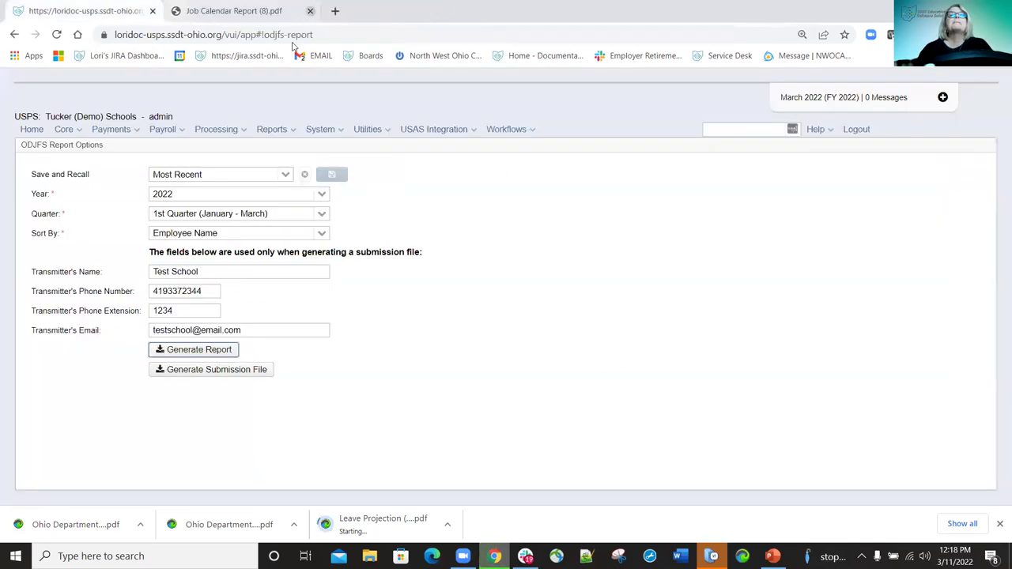
Open the Payment Transaction Status Report and keep the status filter at All Status.
{"action": "left_click", "coordinate": [287, 131]}
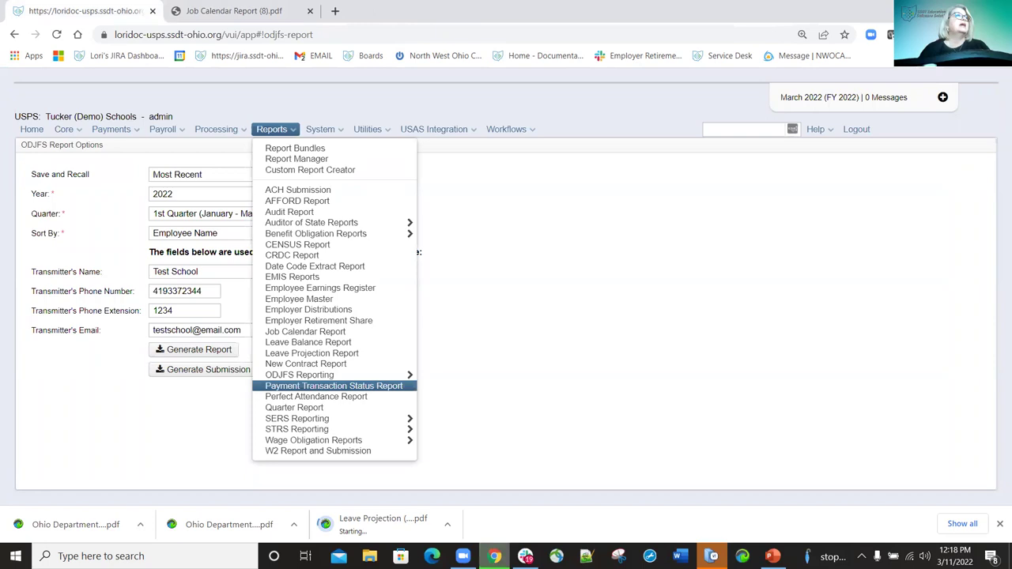
{"action": "left_click", "coordinate": [334, 385]}
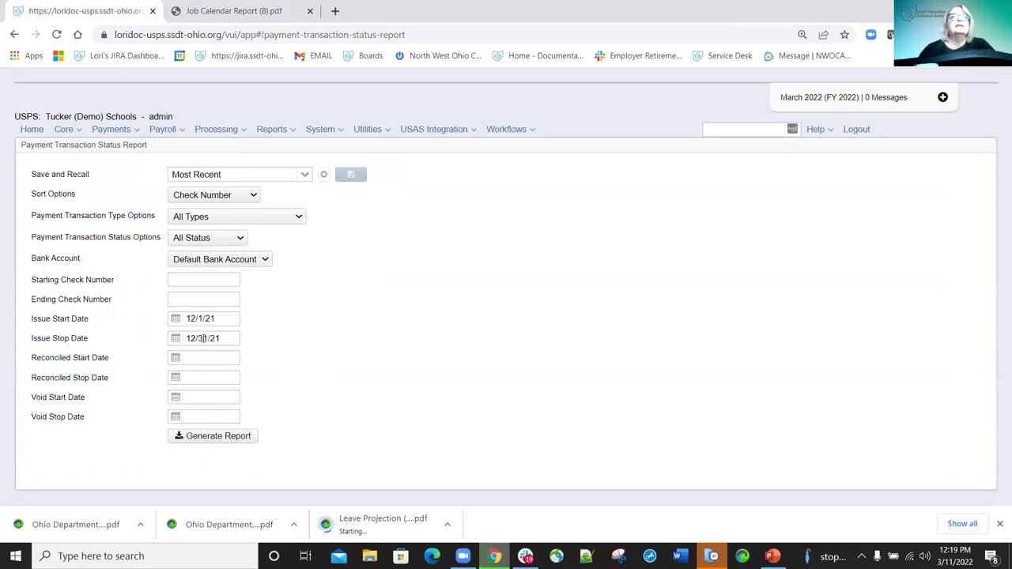
{"action": "left_click", "coordinate": [240, 238]}
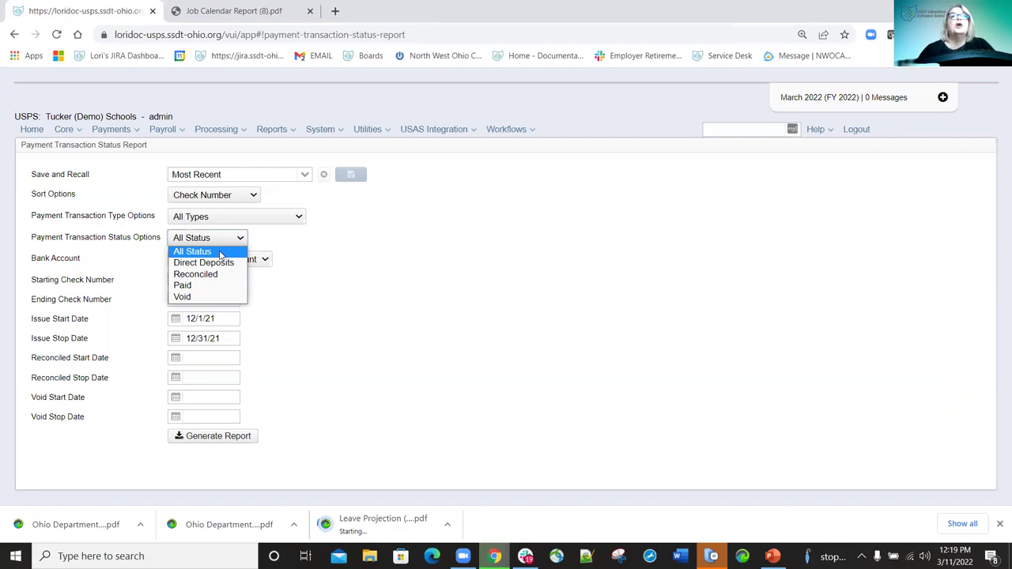
{"action": "left_click", "coordinate": [219, 254]}
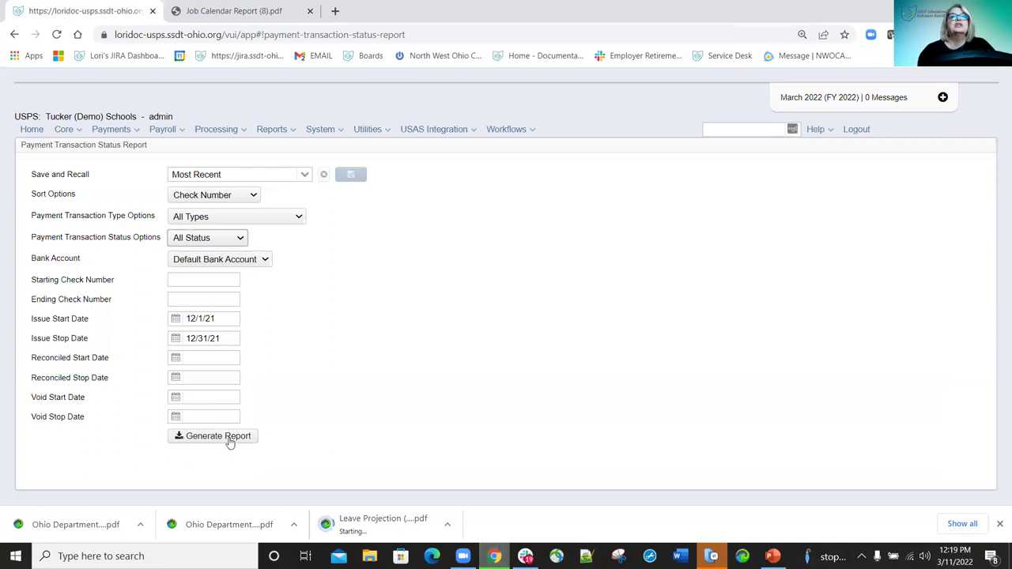
Generate the 12/1/21–12/31/21 report with All Types, then save and open the PDF.
{"action": "left_click", "coordinate": [234, 436]}
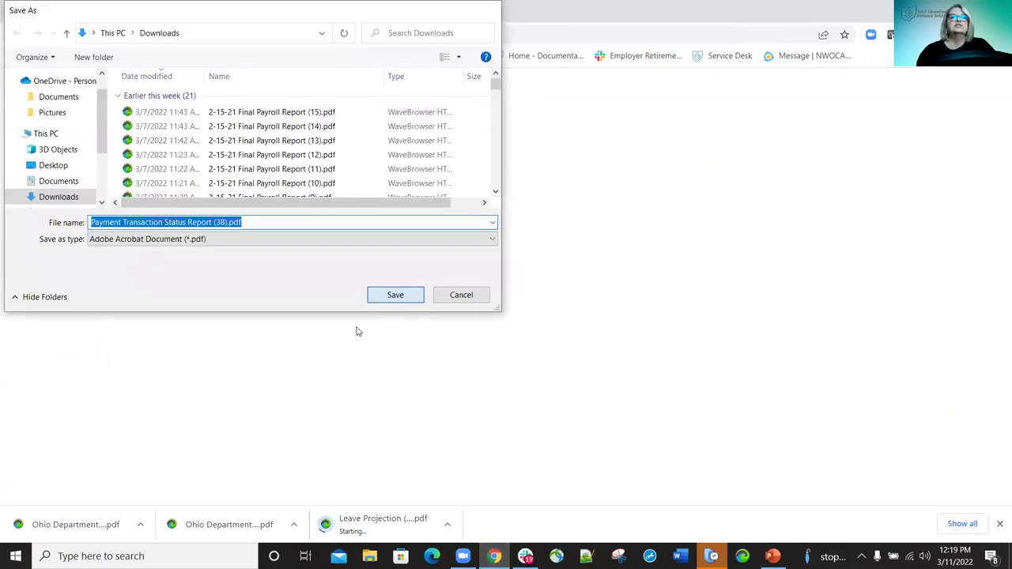
{"action": "key", "text": "Return"}
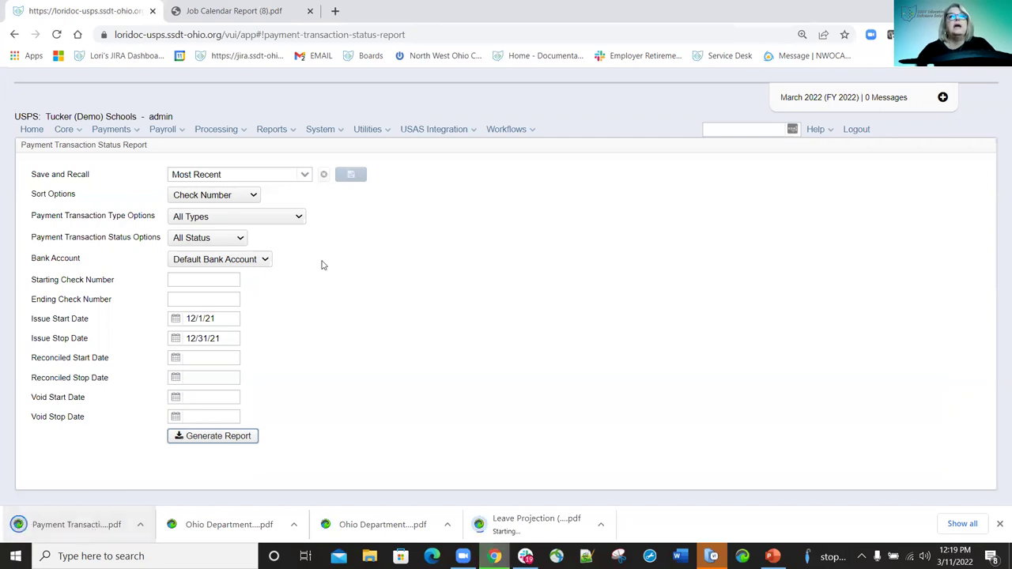
{"action": "left_click", "coordinate": [298, 219]}
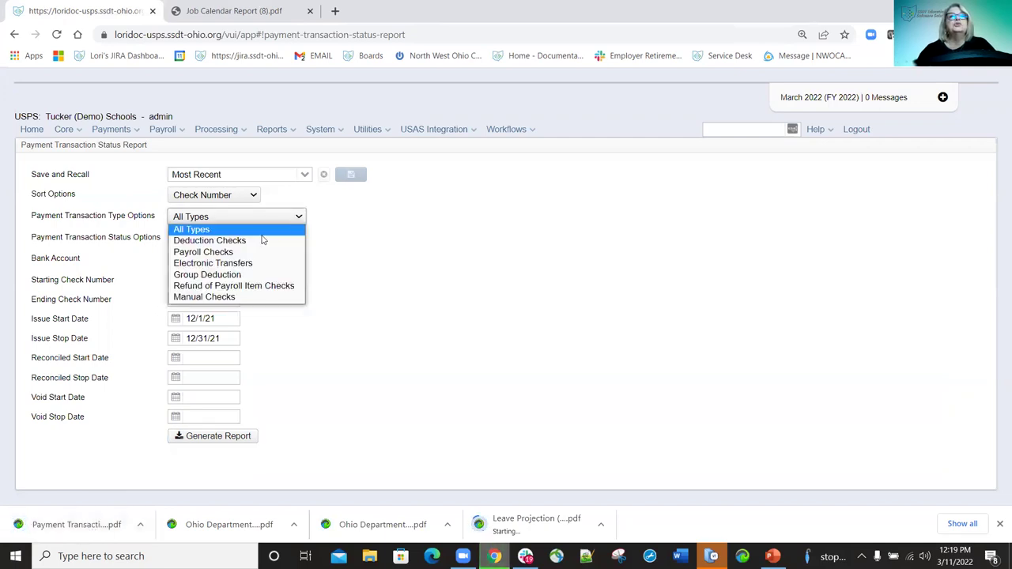
{"action": "left_click", "coordinate": [86, 528]}
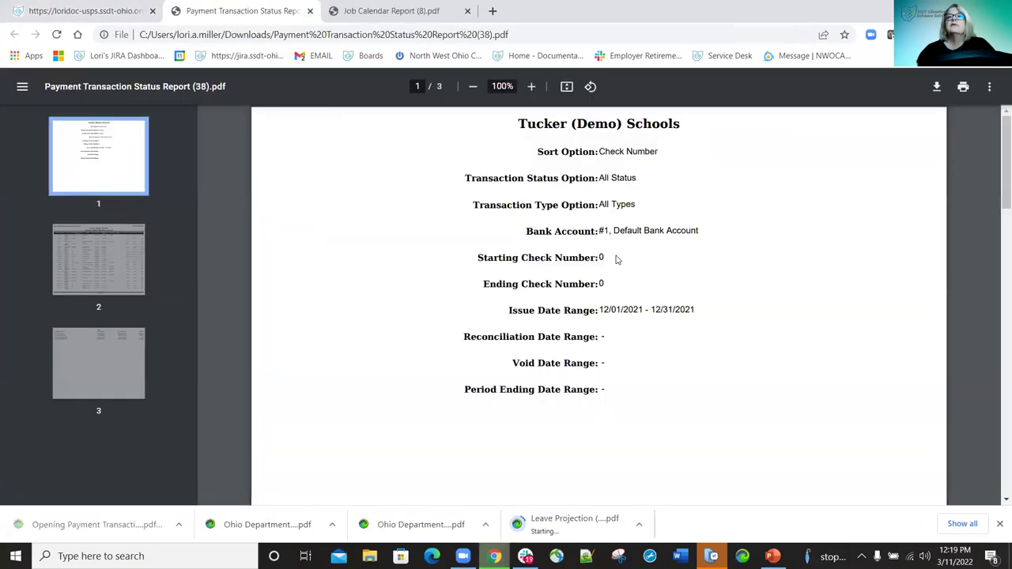
Review page 2 down to the Totals, then close the Payment Transaction Status Report PDF.
{"action": "scroll", "coordinate": [727, 269], "scroll_direction": "down", "scroll_amount": 6}
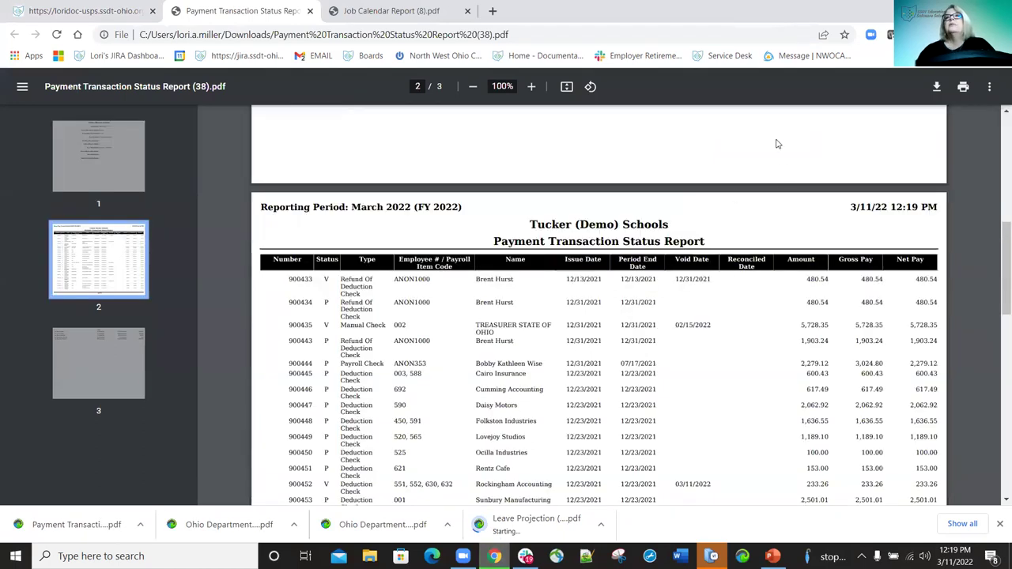
{"action": "scroll", "coordinate": [744, 326], "scroll_direction": "down", "scroll_amount": 10}
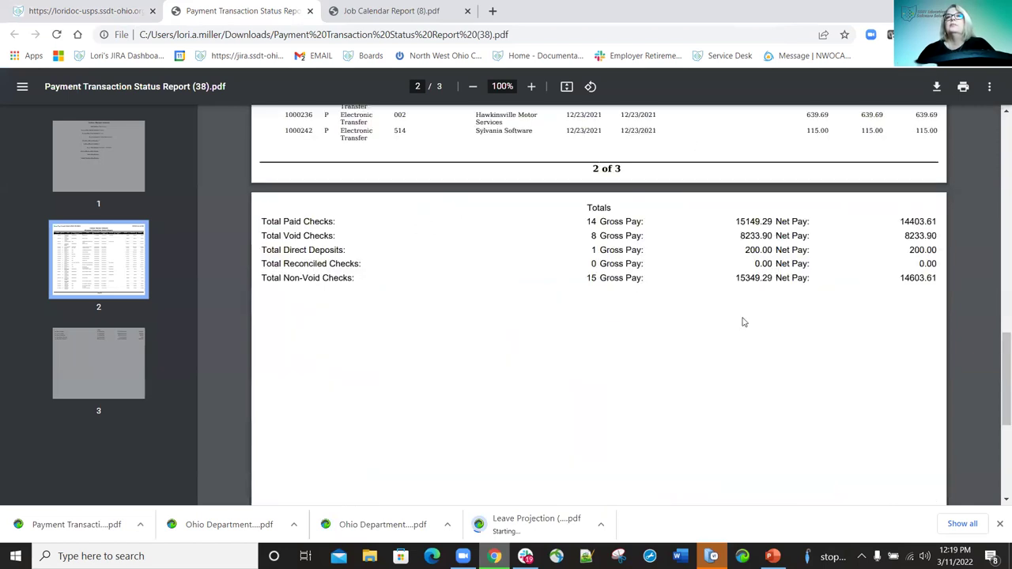
{"action": "scroll", "coordinate": [545, 290], "scroll_direction": "up", "scroll_amount": 10}
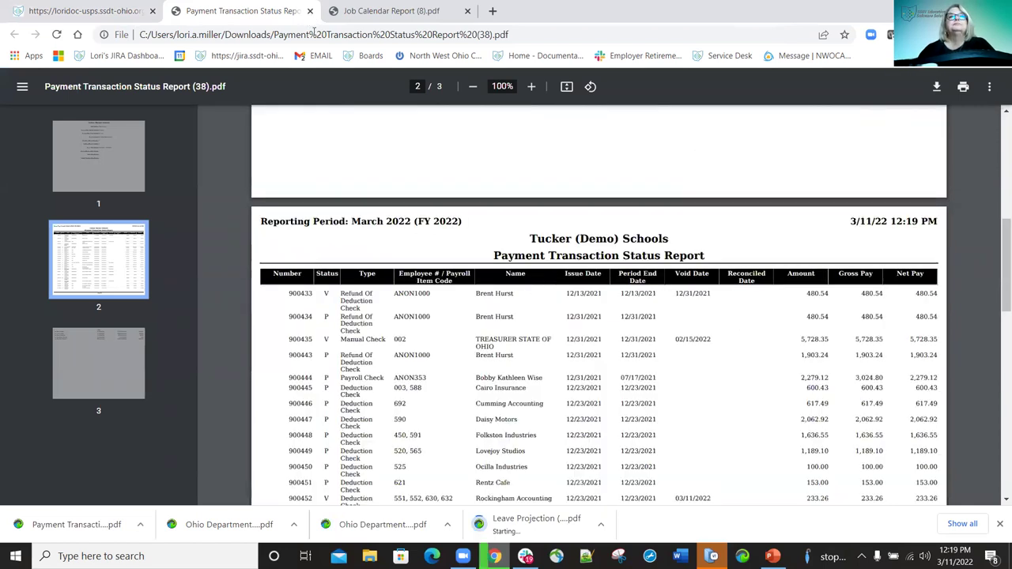
{"action": "key", "text": "ctrl+w"}
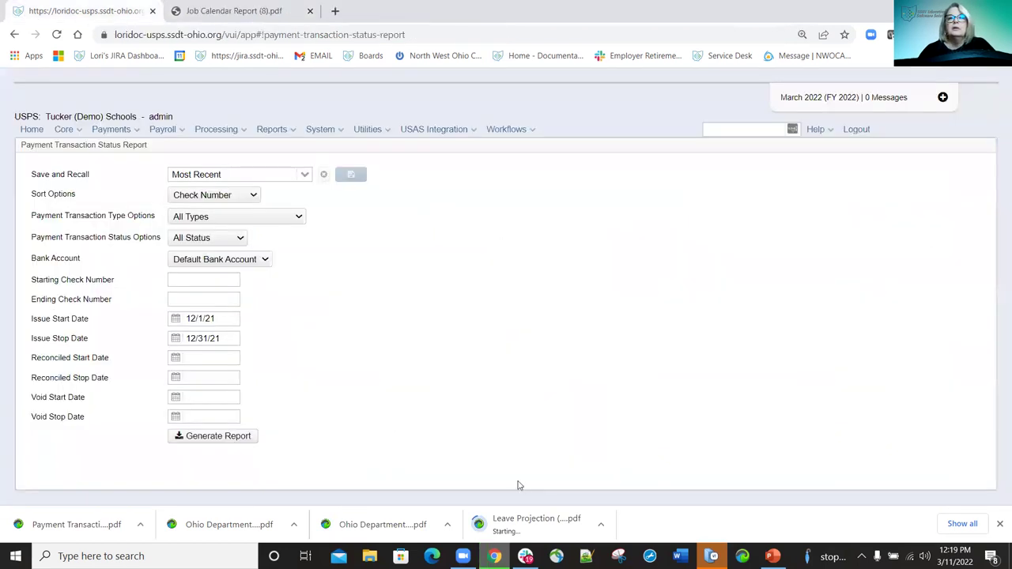
View the Perfect Attendance Report options and Attendance Item Category choices, leaving everything at defaults.
{"action": "left_click", "coordinate": [291, 134]}
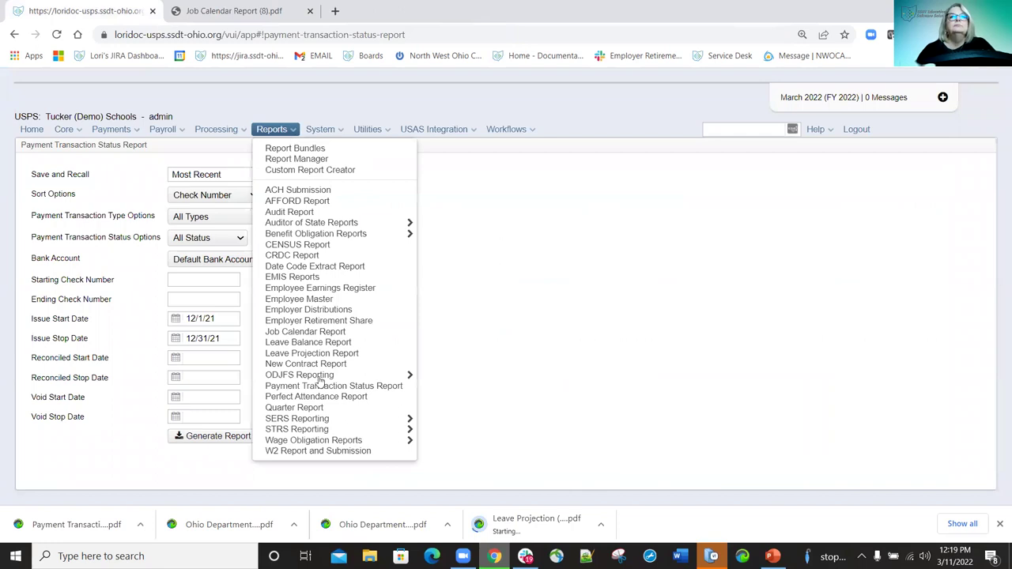
{"action": "left_click", "coordinate": [337, 400]}
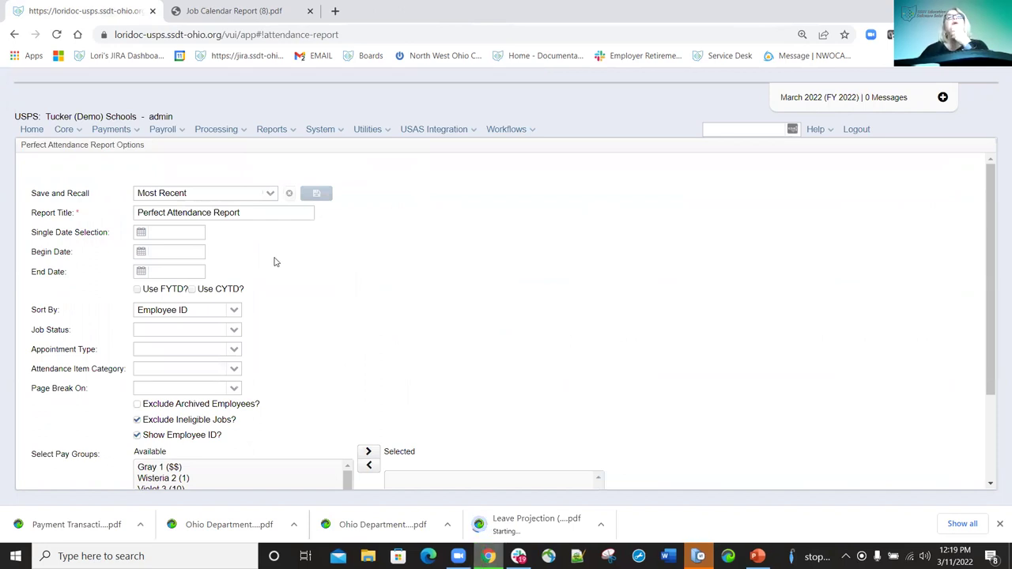
{"action": "scroll", "coordinate": [300, 229], "scroll_direction": "down", "scroll_amount": 3}
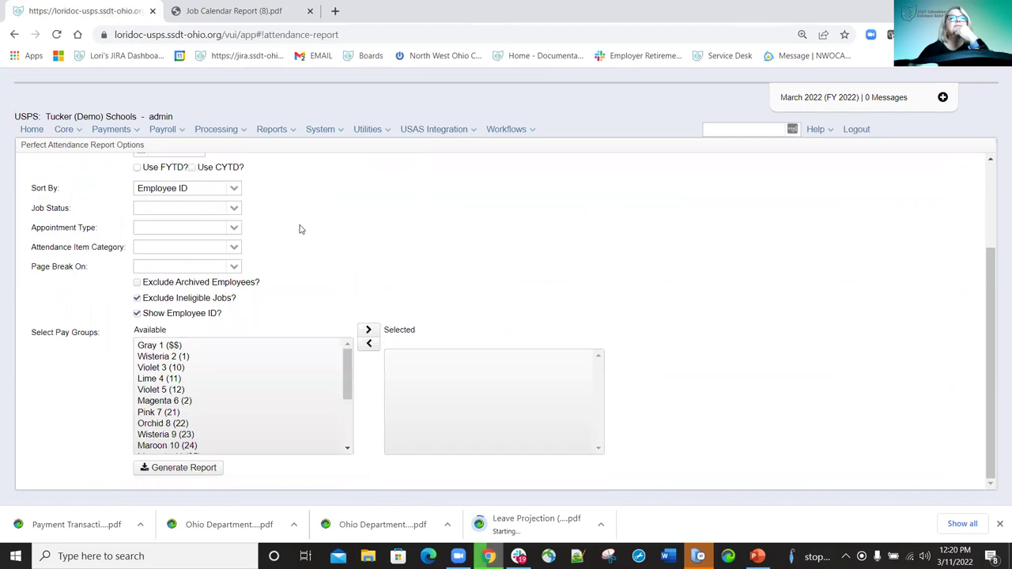
{"action": "scroll", "coordinate": [506, 316], "scroll_direction": "up", "scroll_amount": 3}
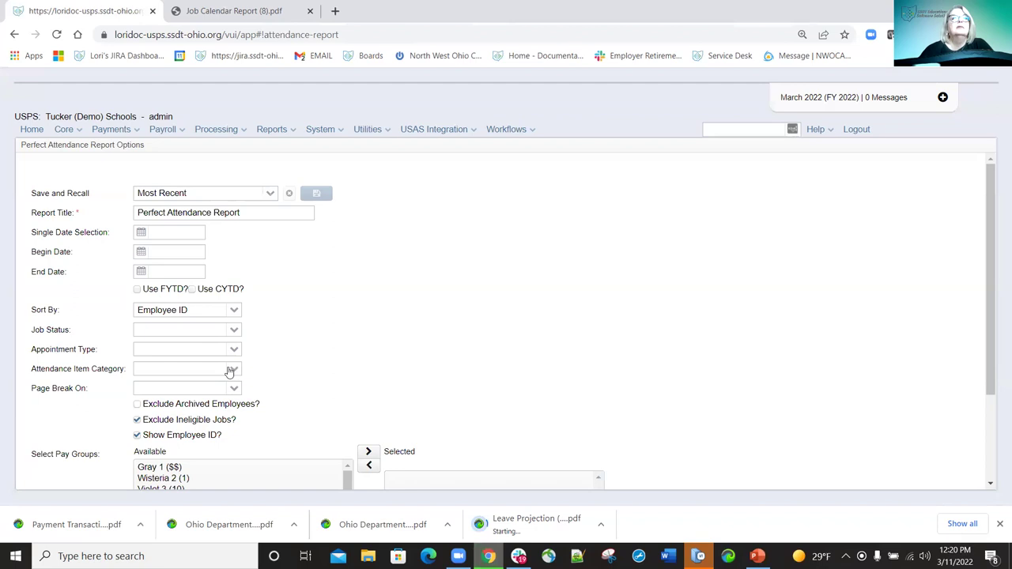
{"action": "left_click", "coordinate": [232, 371]}
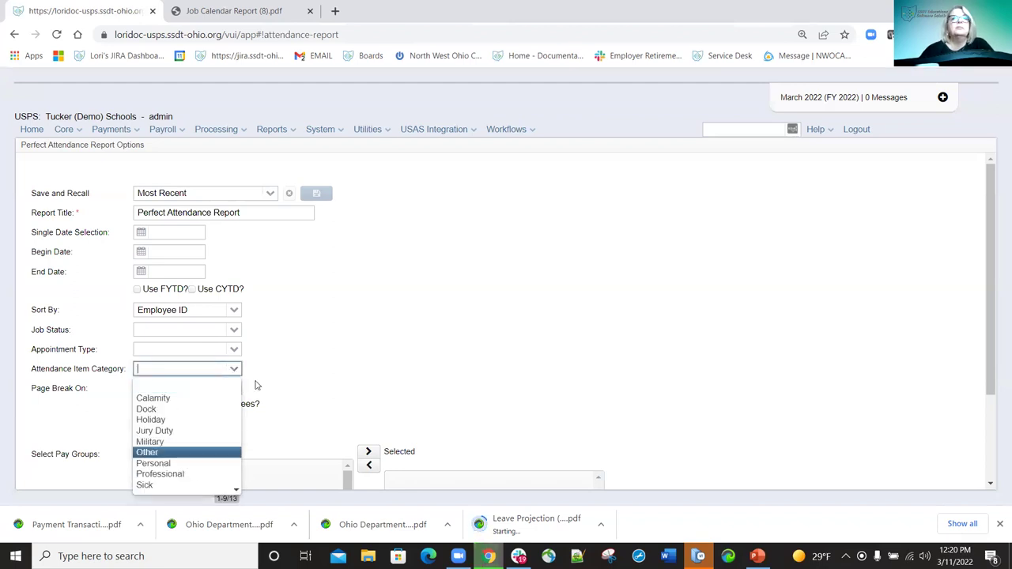
{"action": "left_click", "coordinate": [496, 339]}
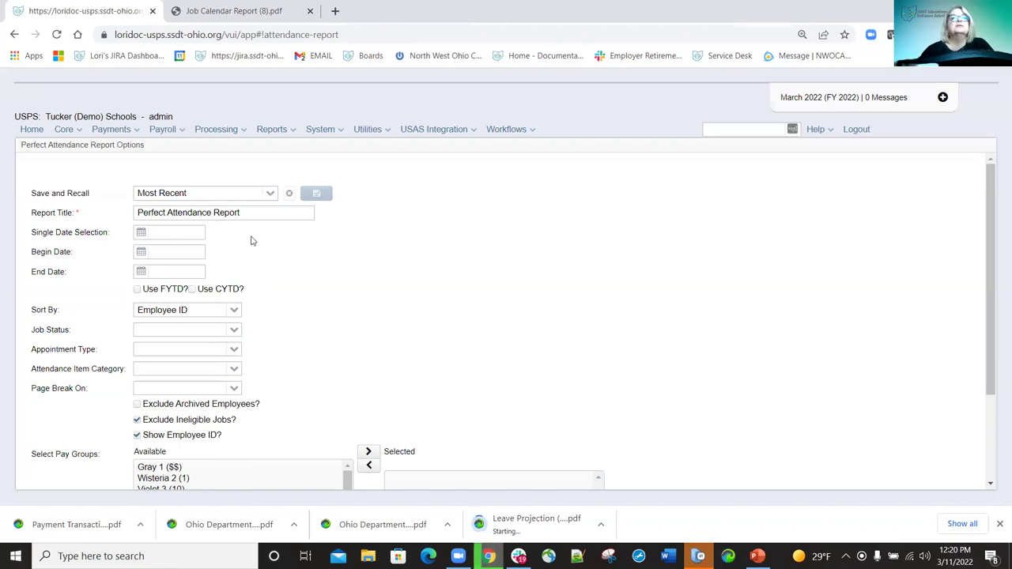
{"action": "scroll", "coordinate": [506, 269], "scroll_direction": "down", "scroll_amount": 3}
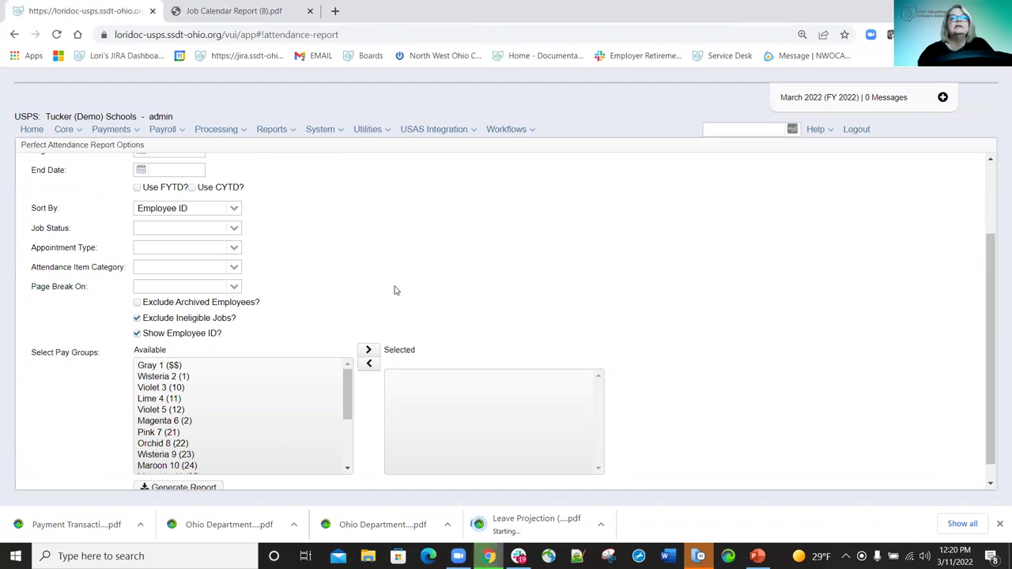
{"action": "scroll", "coordinate": [451, 282], "scroll_direction": "down", "scroll_amount": 1}
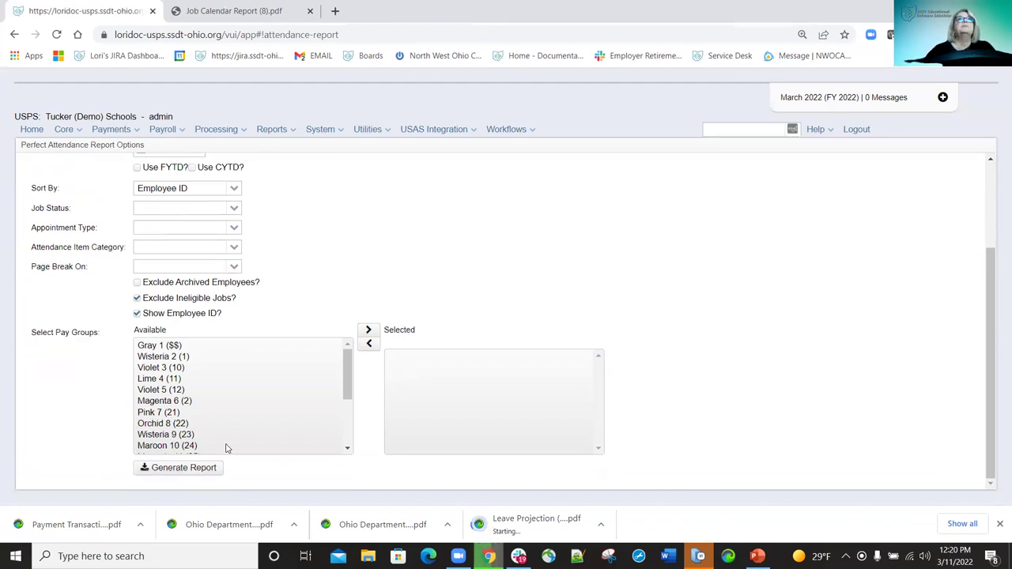
{"action": "scroll", "coordinate": [392, 276], "scroll_direction": "up", "scroll_amount": 3}
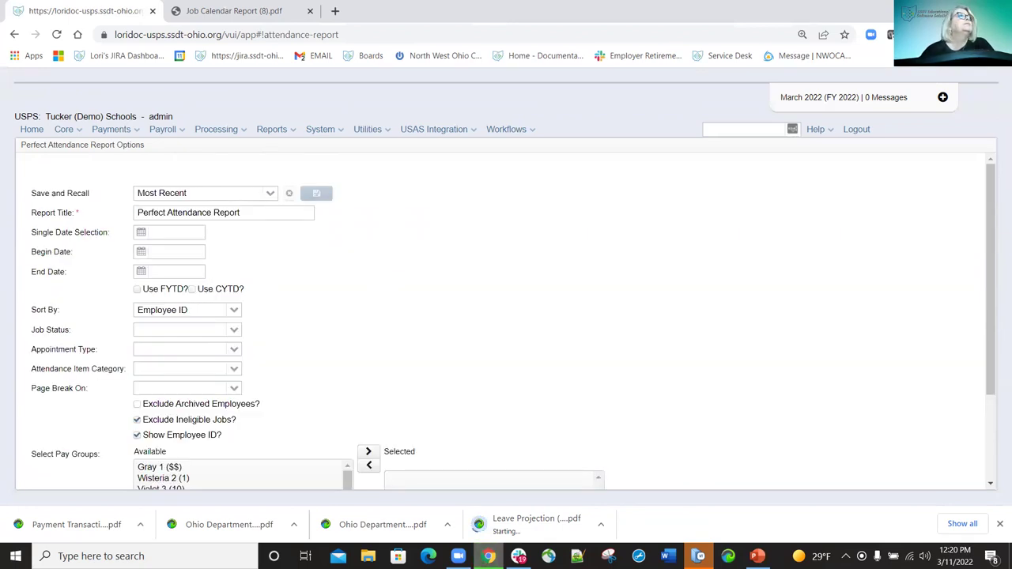
{"action": "left_click", "coordinate": [298, 132]}
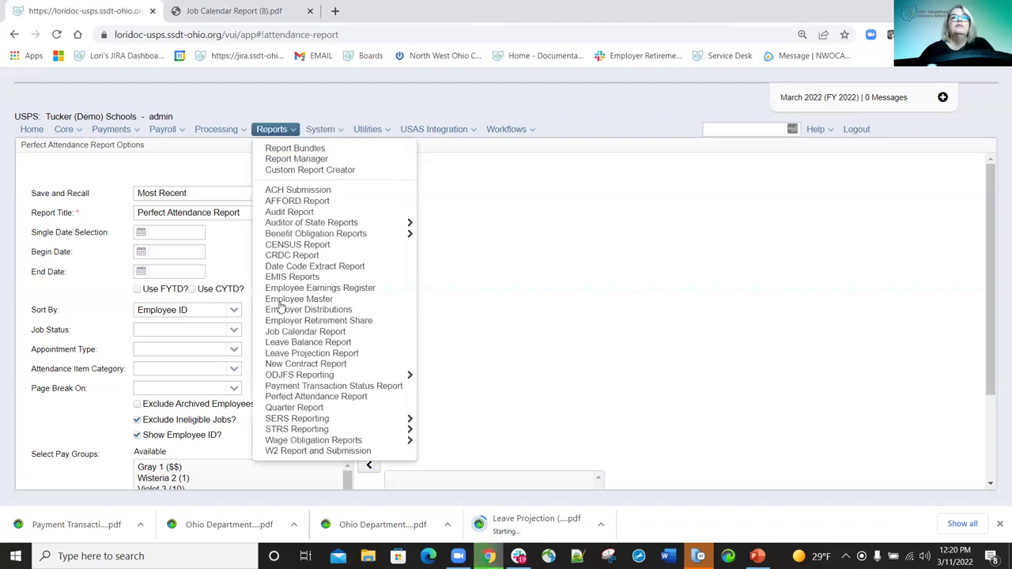
Set the Quarter Report to Year 2022 and 1st Quarter (January - March).
{"action": "left_click", "coordinate": [307, 408]}
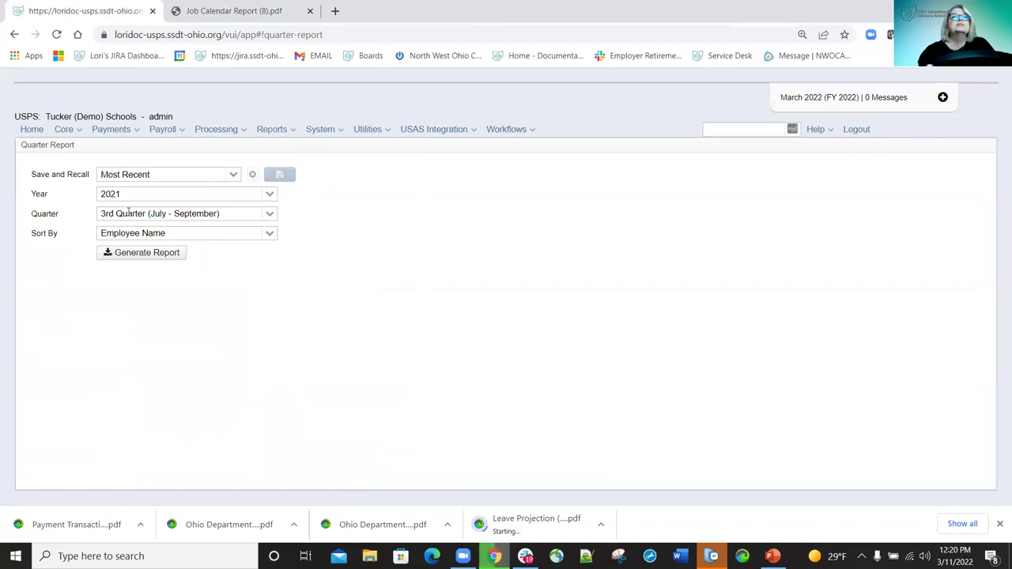
{"action": "left_click", "coordinate": [270, 195]}
{"action": "left_click", "coordinate": [177, 211]}
{"action": "left_click", "coordinate": [269, 214]}
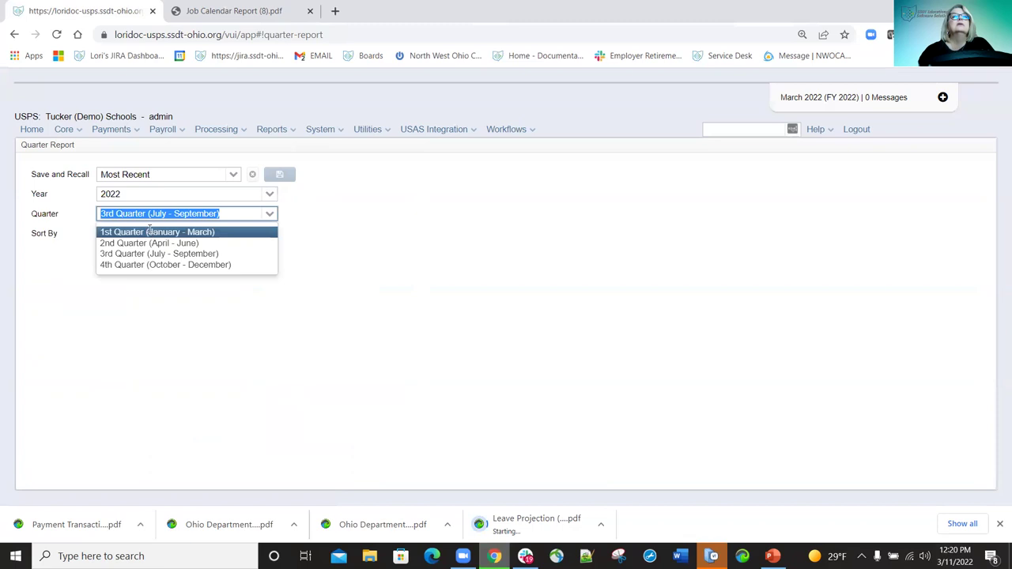
{"action": "left_click", "coordinate": [149, 231]}
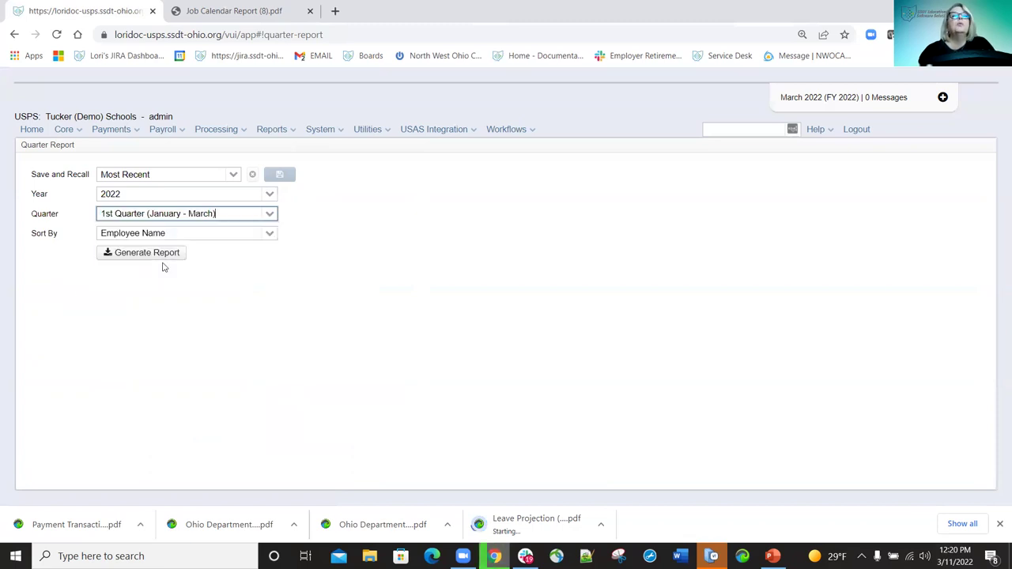
Generate the Quarter Report and save it to Downloads as Quarter Report (92).pdf.
{"action": "left_click", "coordinate": [162, 255]}
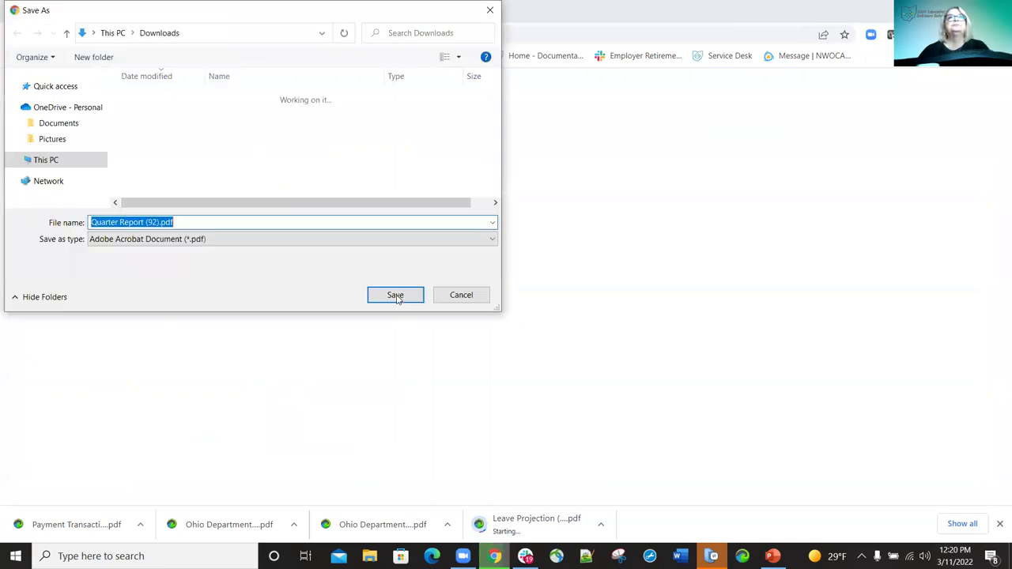
{"action": "left_click", "coordinate": [395, 296]}
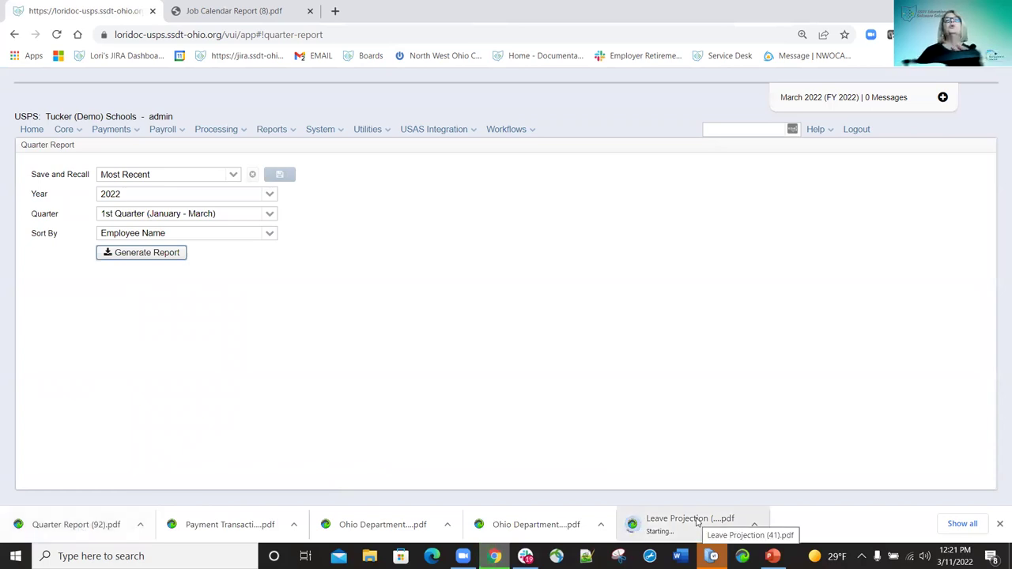
{"action": "left_click", "coordinate": [75, 525]}
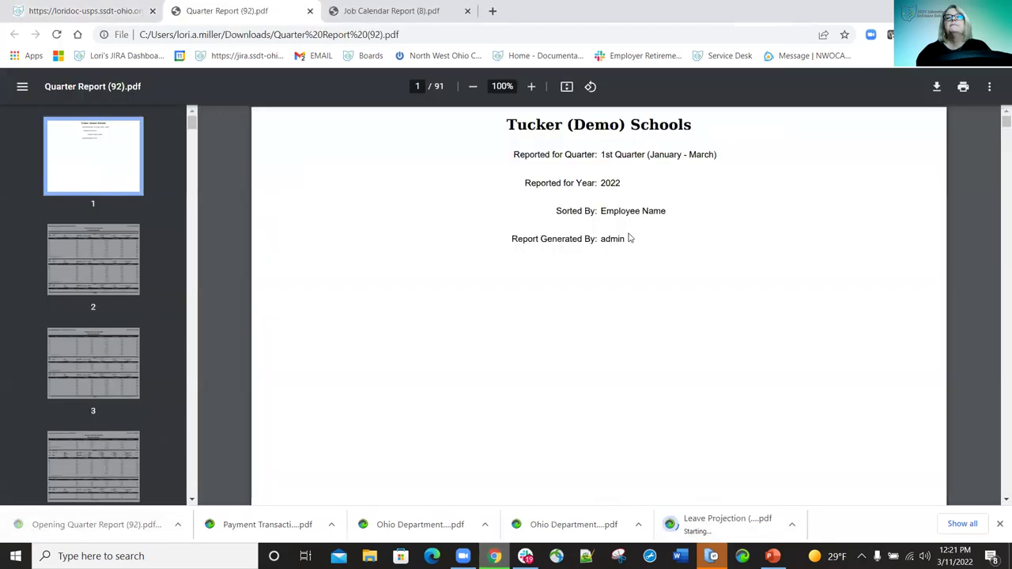
Page through the 91-page Quarter Report to its Totals Summary showing $34,634.32 QTD gross.
{"action": "scroll", "coordinate": [630, 238], "scroll_direction": "down", "scroll_amount": 20}
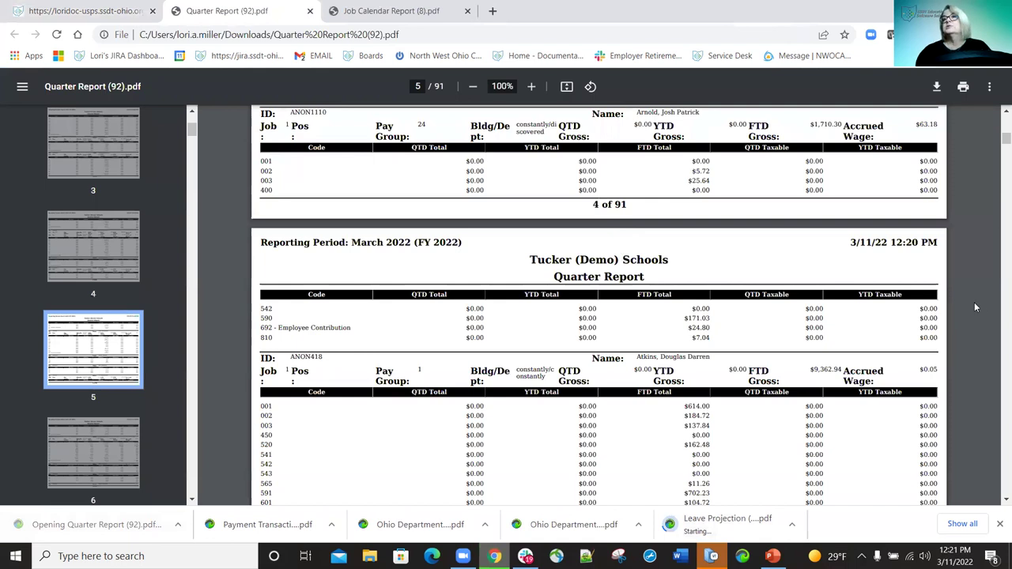
{"action": "left_click_drag", "start_coordinate": [996, 331], "coordinate": [996, 460]}
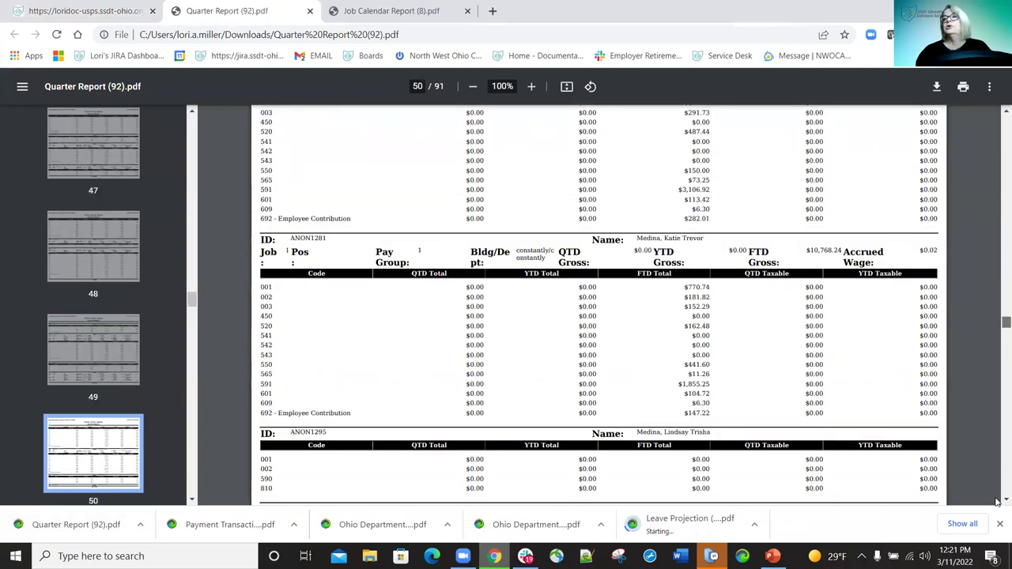
{"action": "key", "text": "End"}
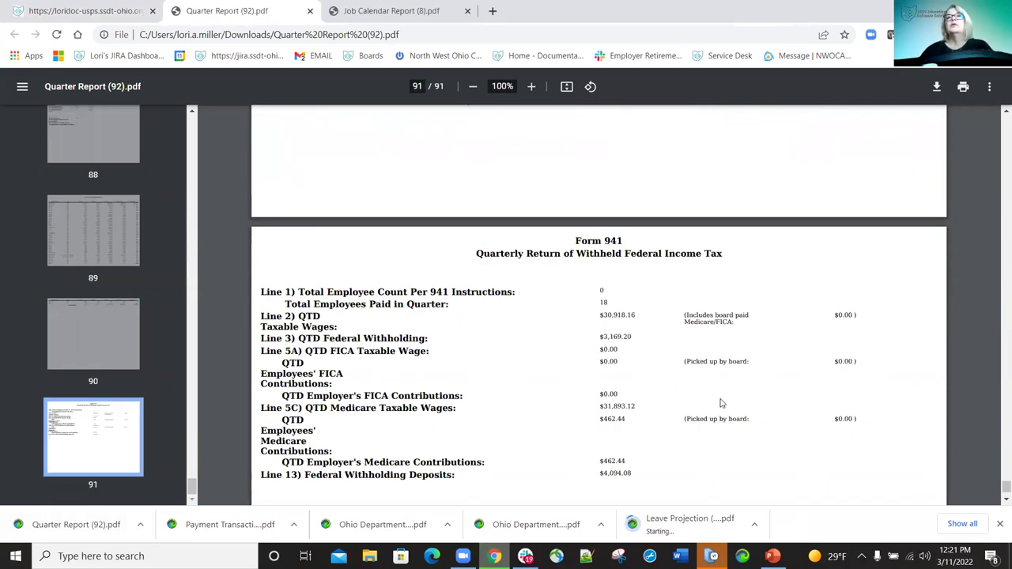
{"action": "scroll", "coordinate": [720, 404], "scroll_direction": "up", "scroll_amount": 8}
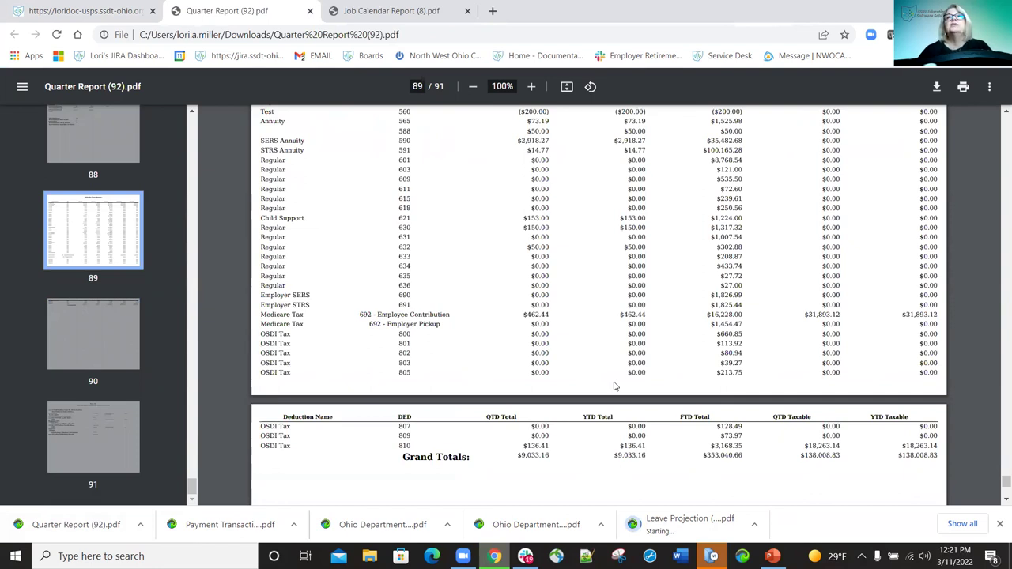
{"action": "scroll", "coordinate": [635, 366], "scroll_direction": "up", "scroll_amount": 10}
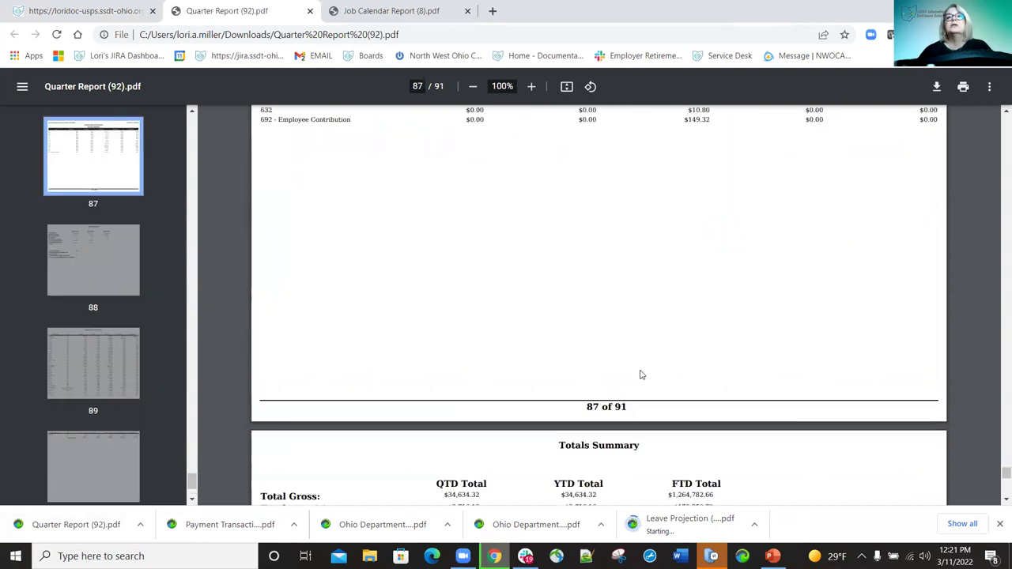
{"action": "scroll", "coordinate": [720, 389], "scroll_direction": "down", "scroll_amount": 1}
{"action": "scroll", "coordinate": [603, 244], "scroll_direction": "down", "scroll_amount": 2}
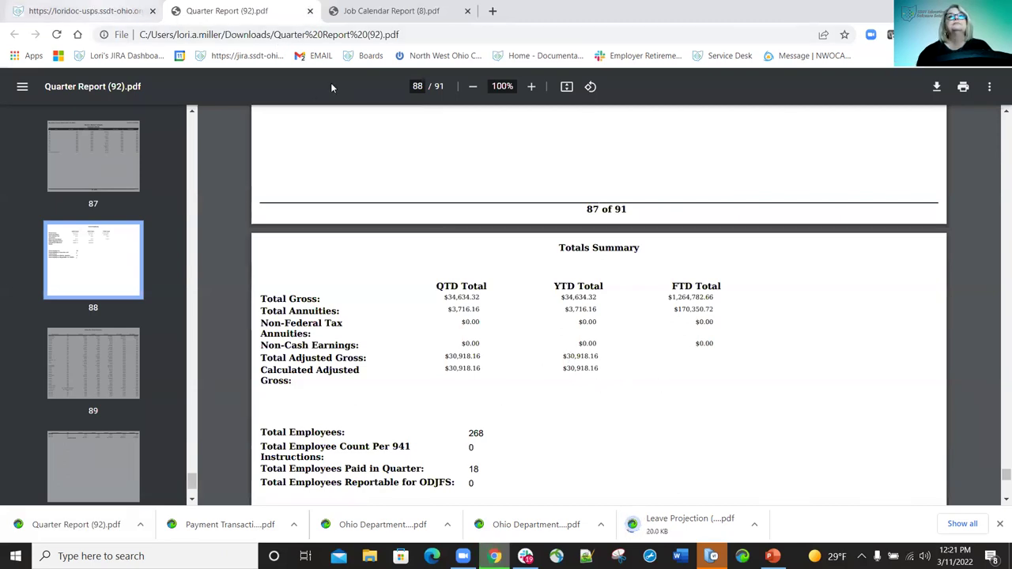
{"action": "key", "text": "ctrl+1"}
Open the SERS Monthly Report options set to March 2022, Employee Number sort, PDF (download).
{"action": "left_click", "coordinate": [289, 132]}
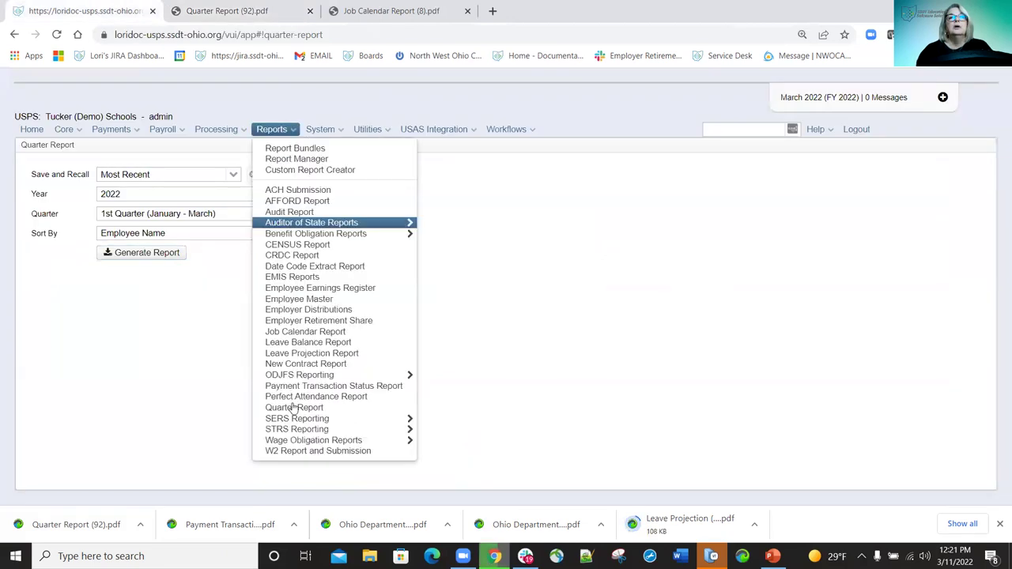
{"action": "mouse_move", "coordinate": [297, 421]}
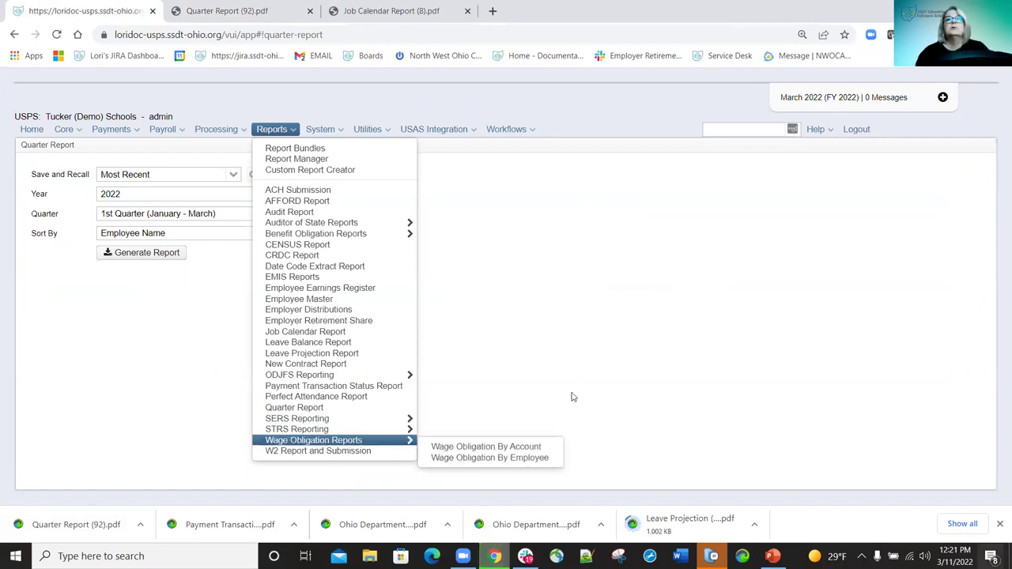
{"action": "left_click", "coordinate": [455, 427]}
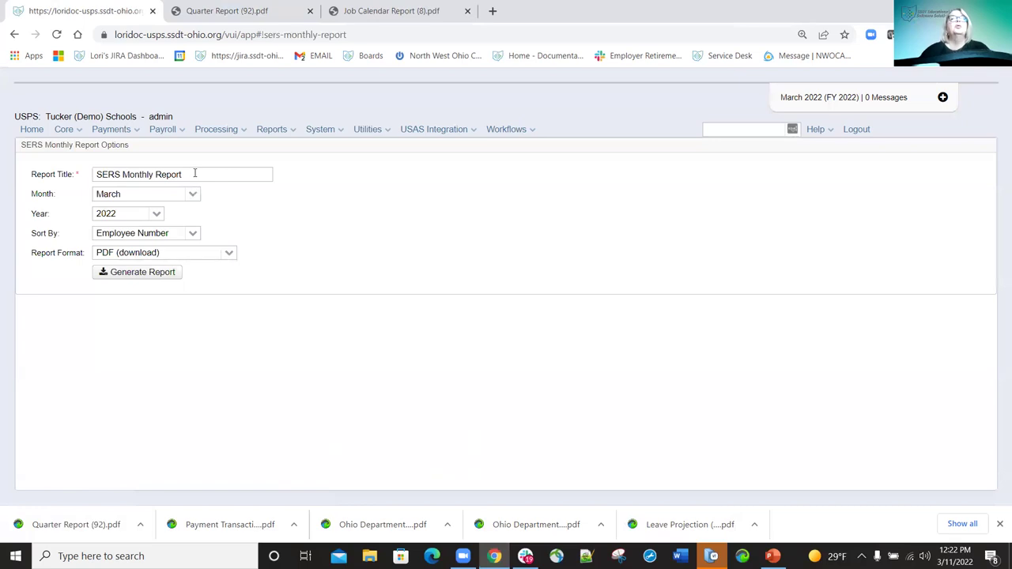
Generate the March 2022 SERS Monthly Report and save SERS Monthly Report (6).pdf to Downloads.
{"action": "left_click", "coordinate": [155, 273]}
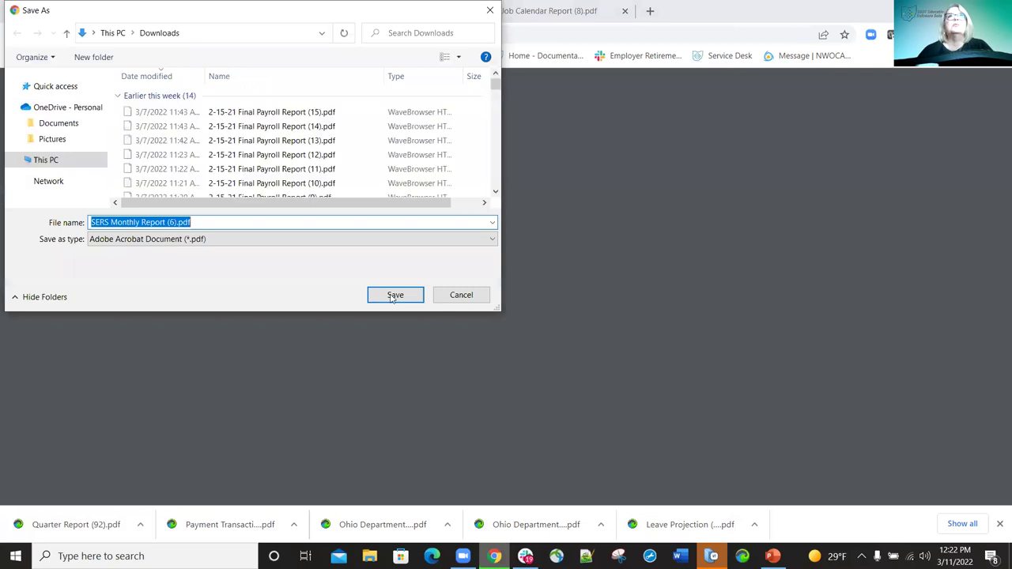
{"action": "left_click", "coordinate": [394, 295]}
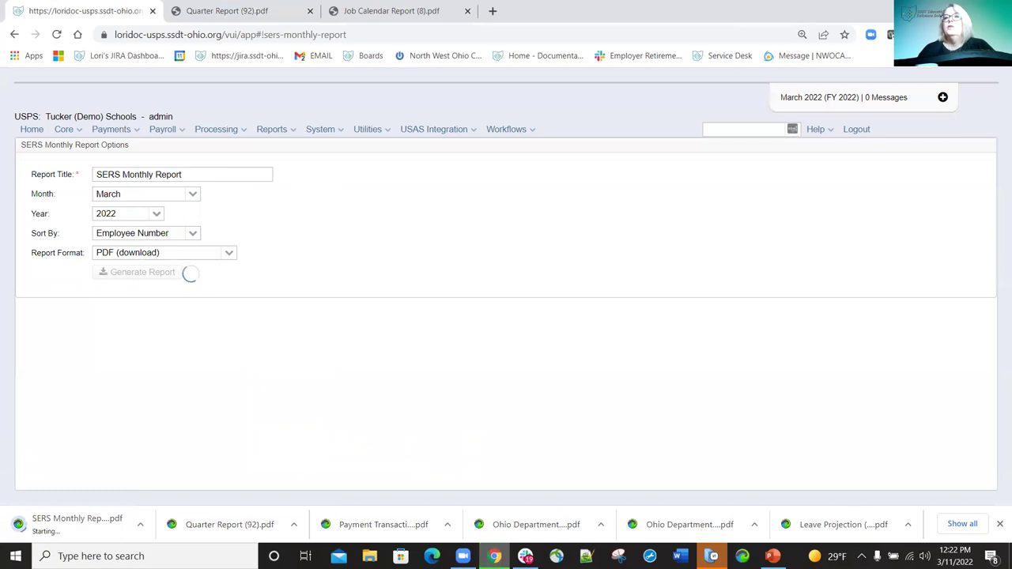
Open Leave Projection (41).pdf from the download bar and scroll through it.
{"action": "left_click", "coordinate": [838, 524]}
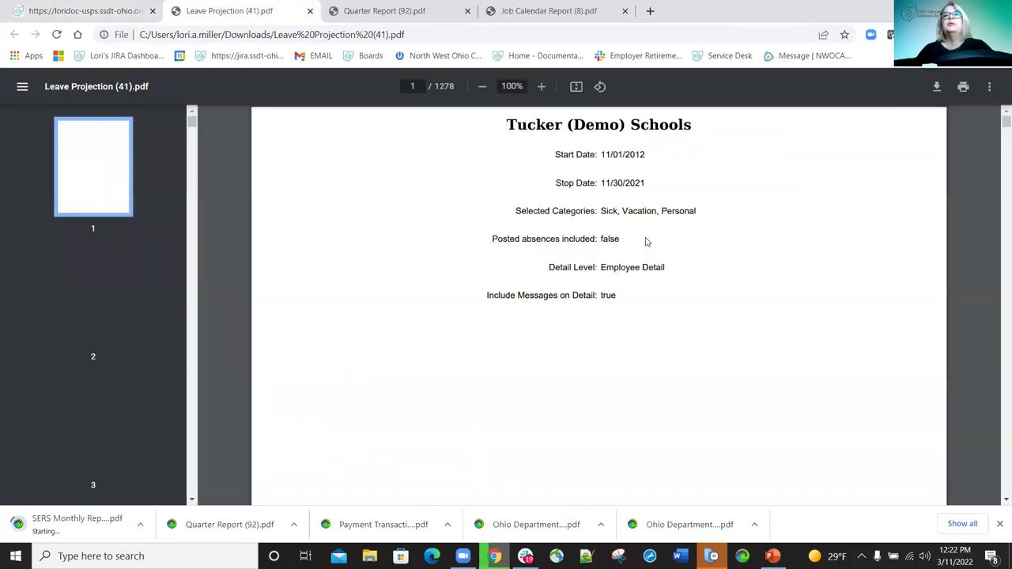
{"action": "scroll", "coordinate": [644, 244], "scroll_direction": "down", "scroll_amount": 3}
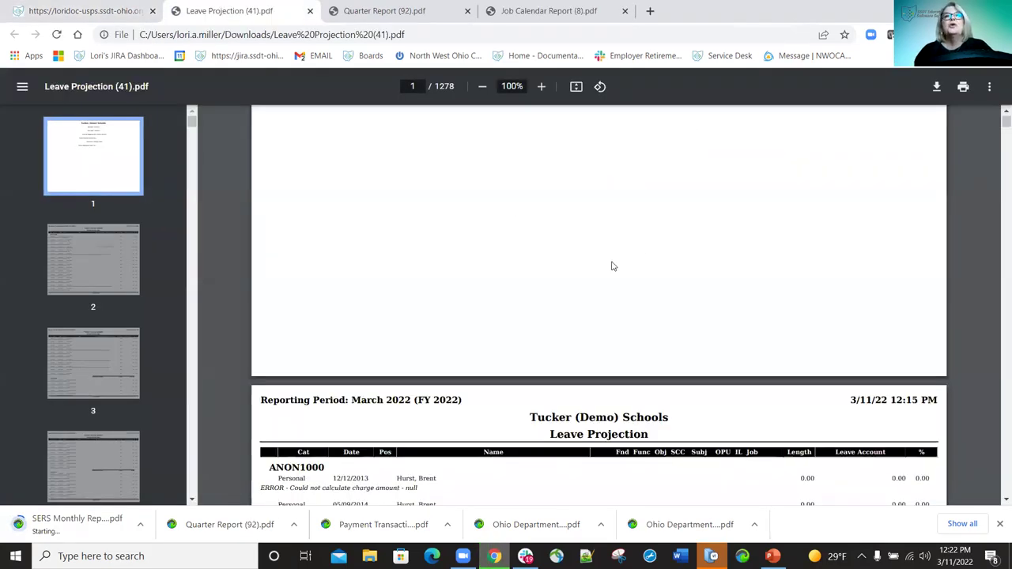
{"action": "scroll", "coordinate": [442, 290], "scroll_direction": "down", "scroll_amount": 4}
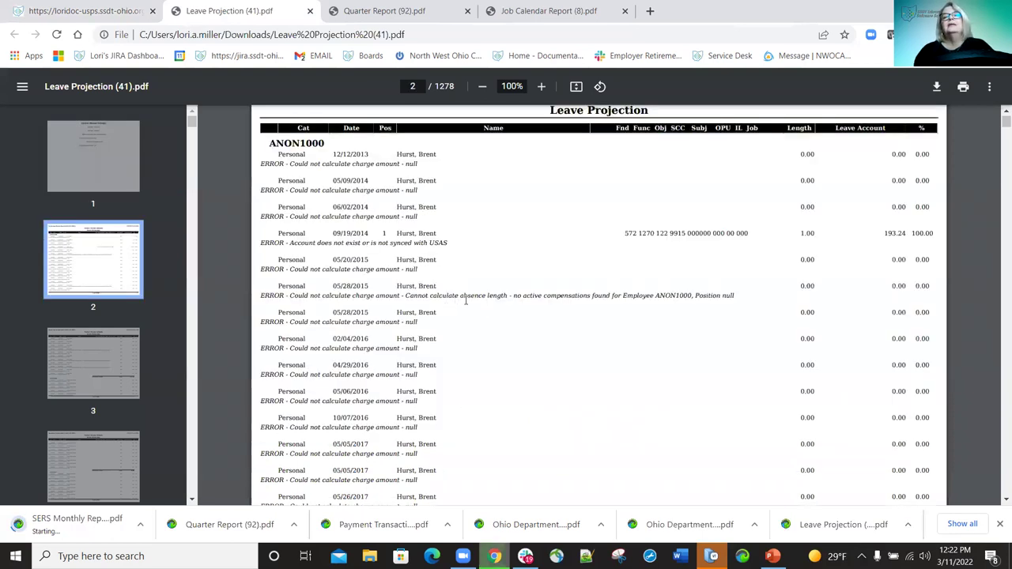
{"action": "scroll", "coordinate": [465, 300], "scroll_direction": "up", "scroll_amount": 7}
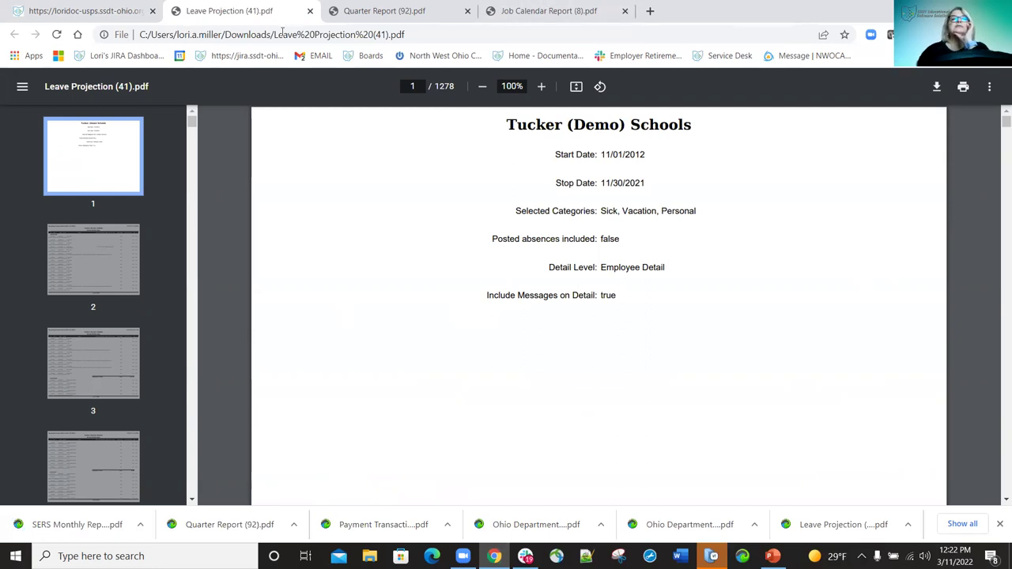
Open SERS Monthly Report (6).pdf and scroll to page 2 of its employee listing.
{"action": "left_click", "coordinate": [137, 14]}
{"action": "left_click", "coordinate": [82, 524]}
{"action": "scroll", "coordinate": [596, 220], "scroll_direction": "down", "scroll_amount": 3}
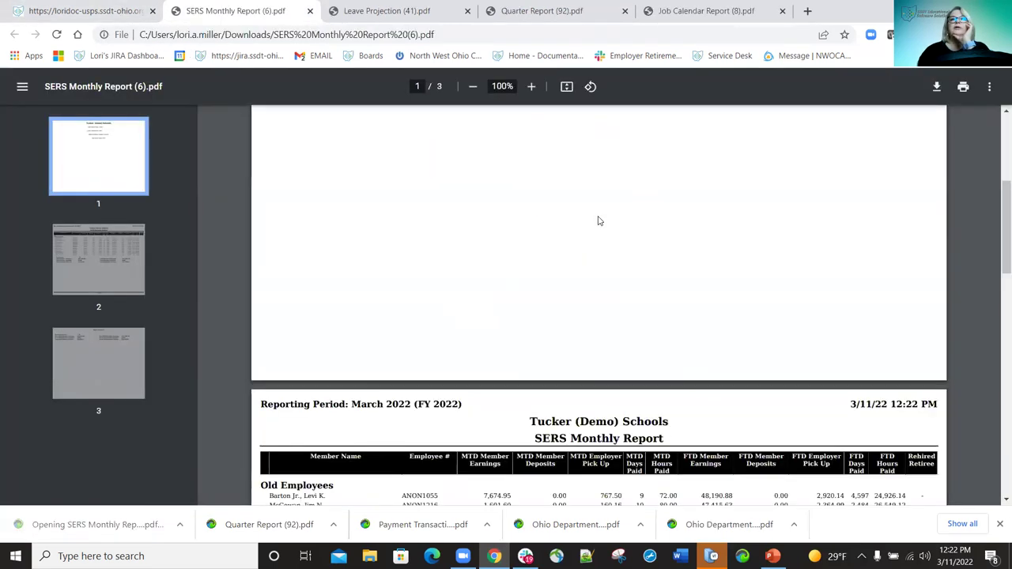
{"action": "scroll", "coordinate": [368, 197], "scroll_direction": "down", "scroll_amount": 4}
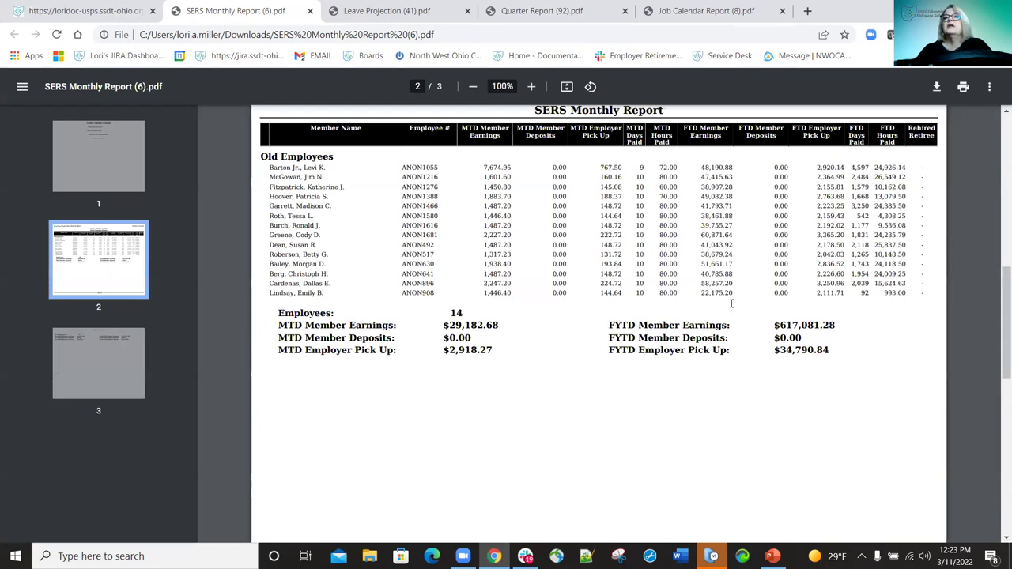
Close the SERS Monthly Report PDF and bring up the SERS New Hire Report options page.
{"action": "left_click", "coordinate": [309, 11]}
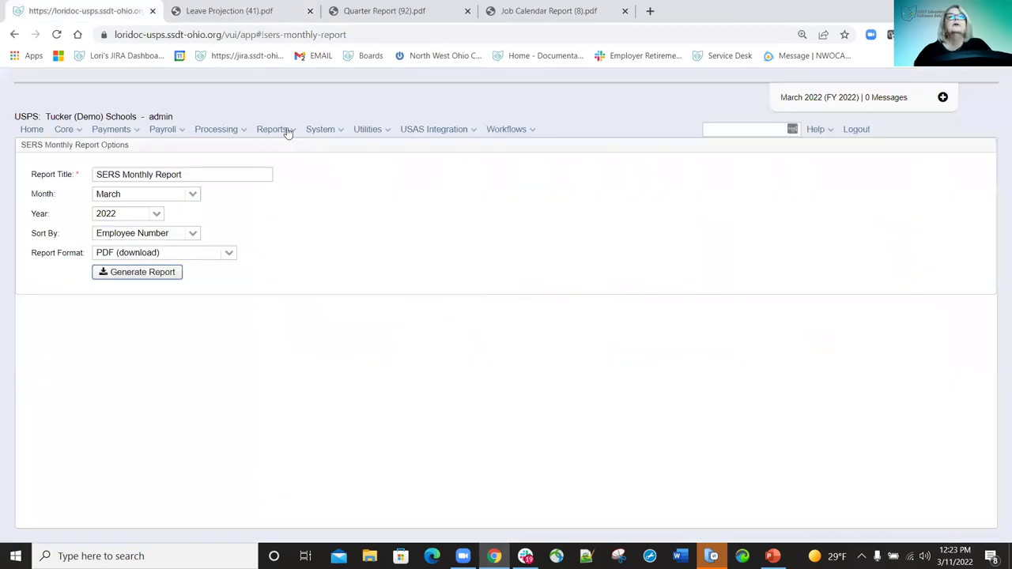
{"action": "left_click", "coordinate": [283, 130]}
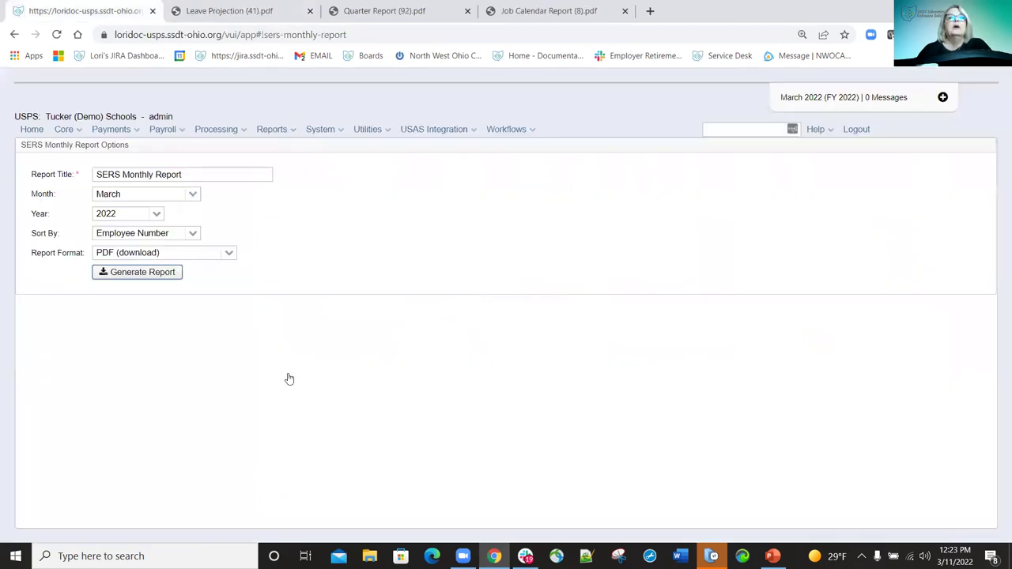
{"action": "left_click", "coordinate": [464, 441]}
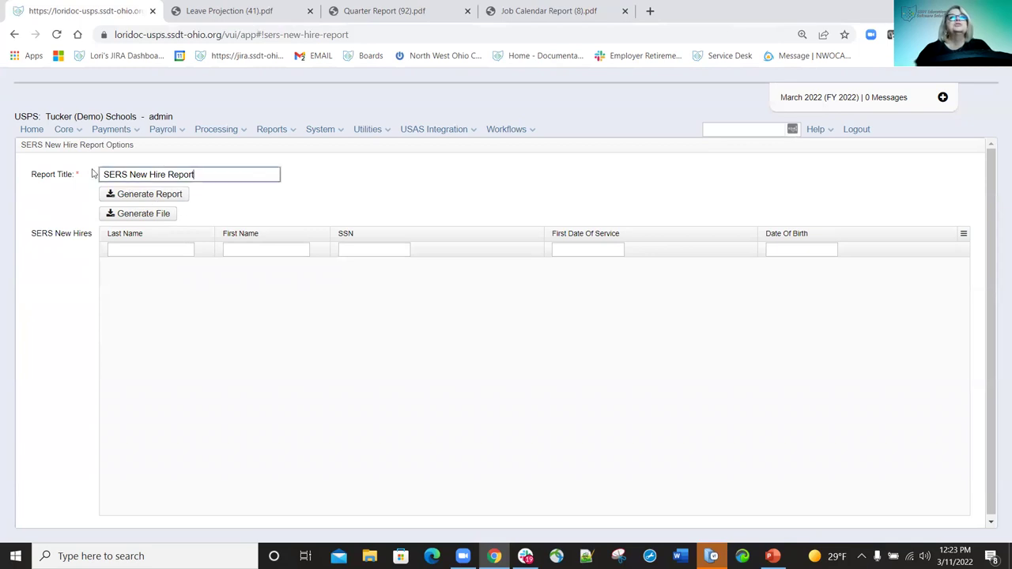
Select the SERS New Hire Report title text, then reopen the Reports > SERS Reporting menu.
{"action": "triple_click", "coordinate": [209, 175]}
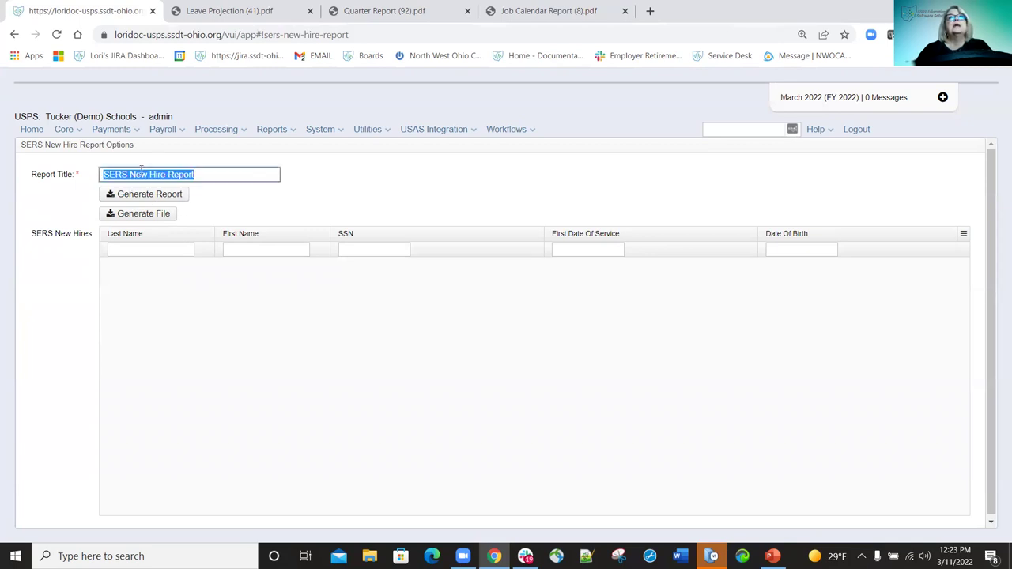
{"action": "left_click", "coordinate": [234, 175]}
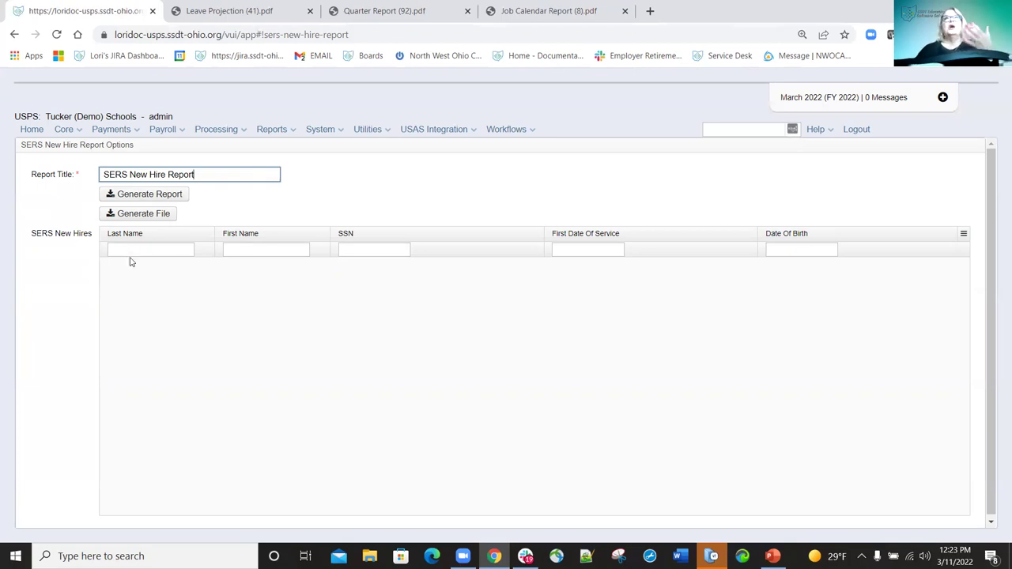
{"action": "left_click", "coordinate": [293, 133]}
{"action": "mouse_move", "coordinate": [327, 418]}
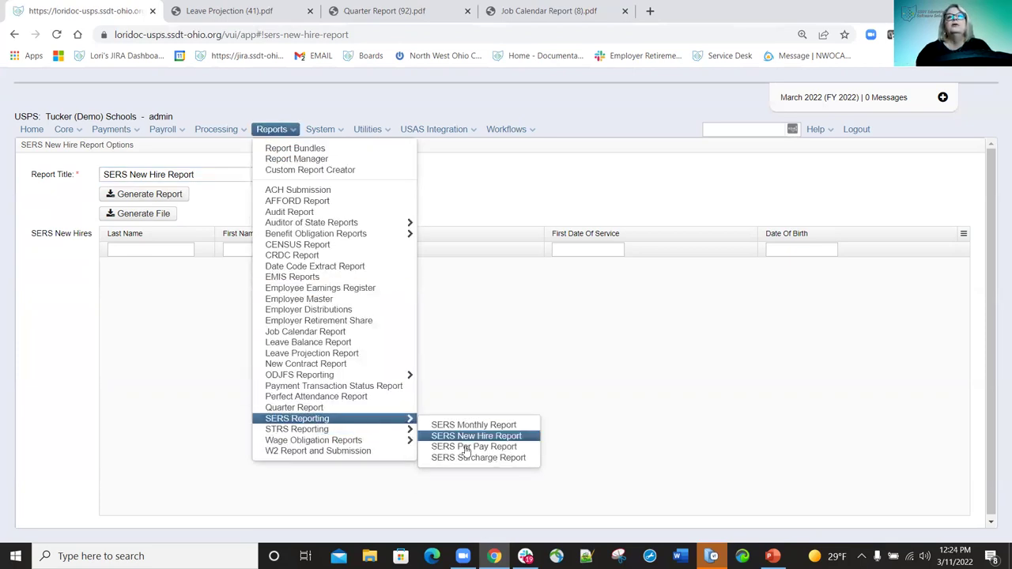
Open SERS Per Pay Report and scroll through its pay cycle, Historical Payrolls and Payroll Payments tables.
{"action": "left_click", "coordinate": [466, 447]}
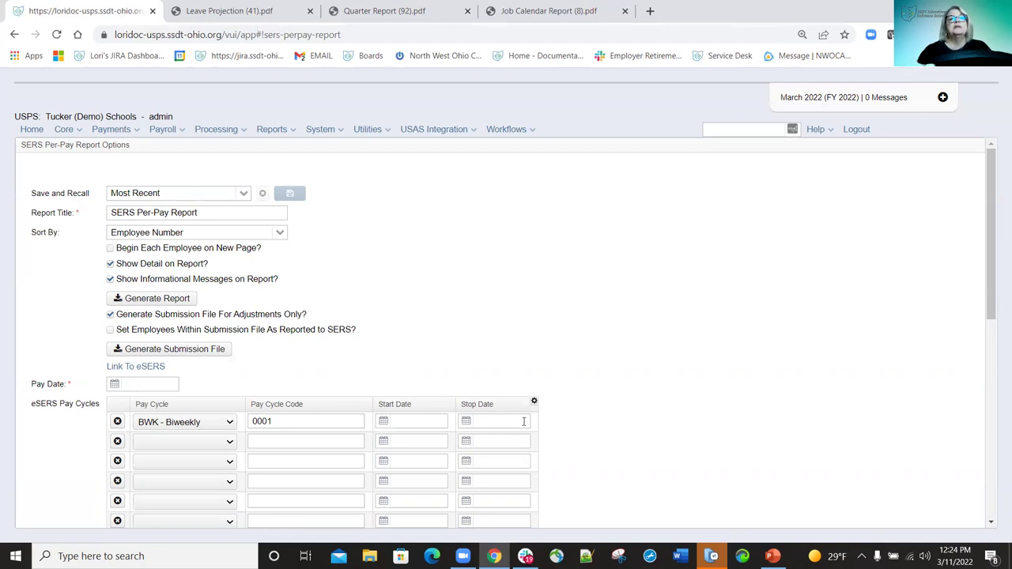
{"action": "scroll", "coordinate": [523, 421], "scroll_direction": "down", "scroll_amount": 4}
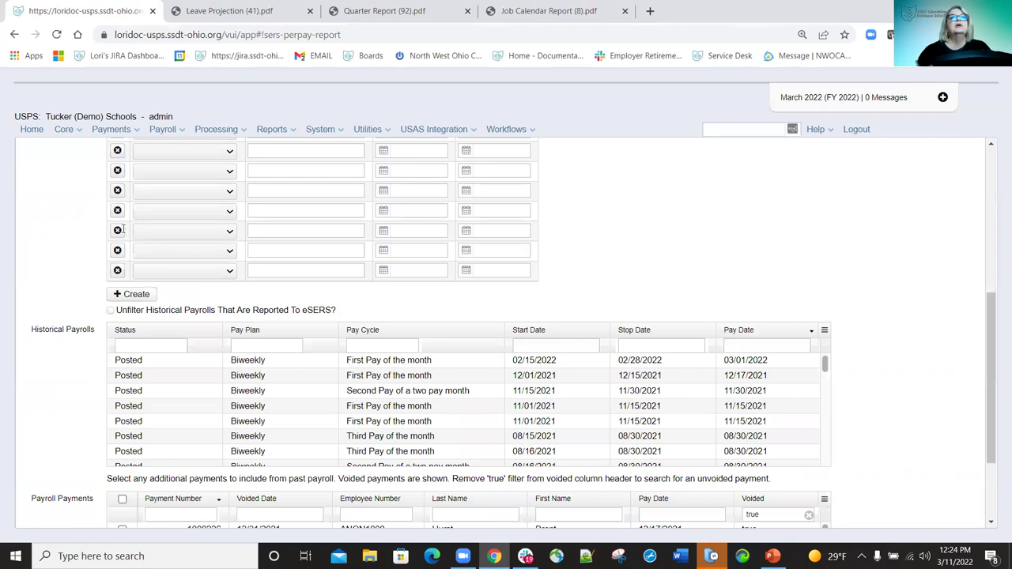
{"action": "scroll", "coordinate": [466, 249], "scroll_direction": "down", "scroll_amount": 3}
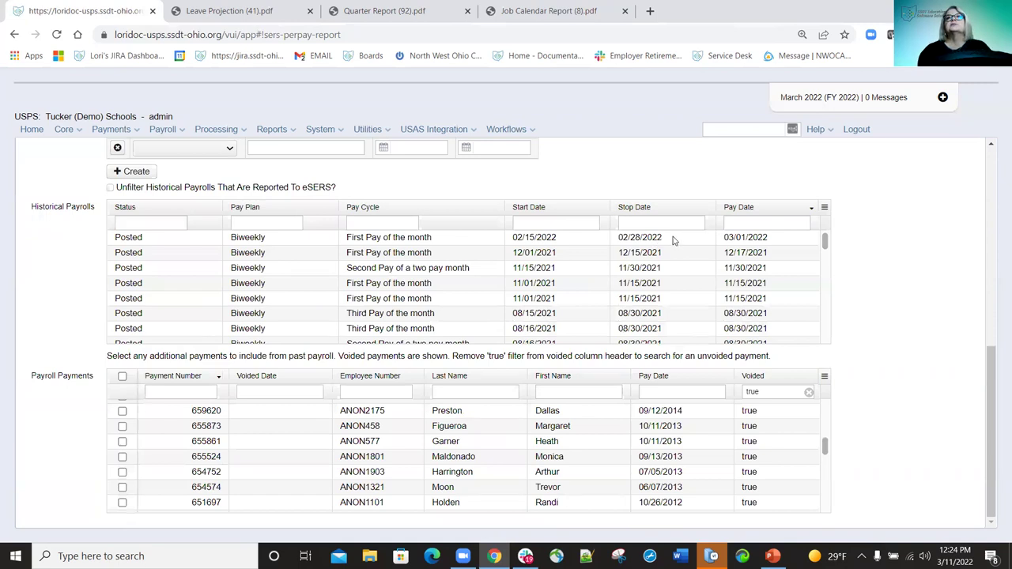
{"action": "scroll", "coordinate": [486, 265], "scroll_direction": "up", "scroll_amount": 3}
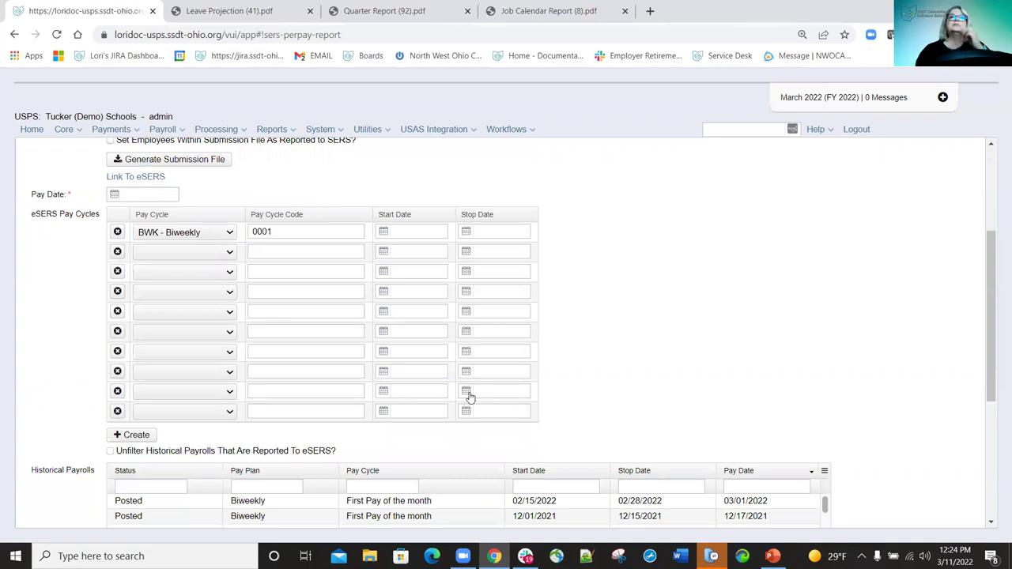
Open SERS Surcharge Report options (fiscal year 2022, sorted by Fund), then point to STRS Reporting.
{"action": "left_click", "coordinate": [286, 131]}
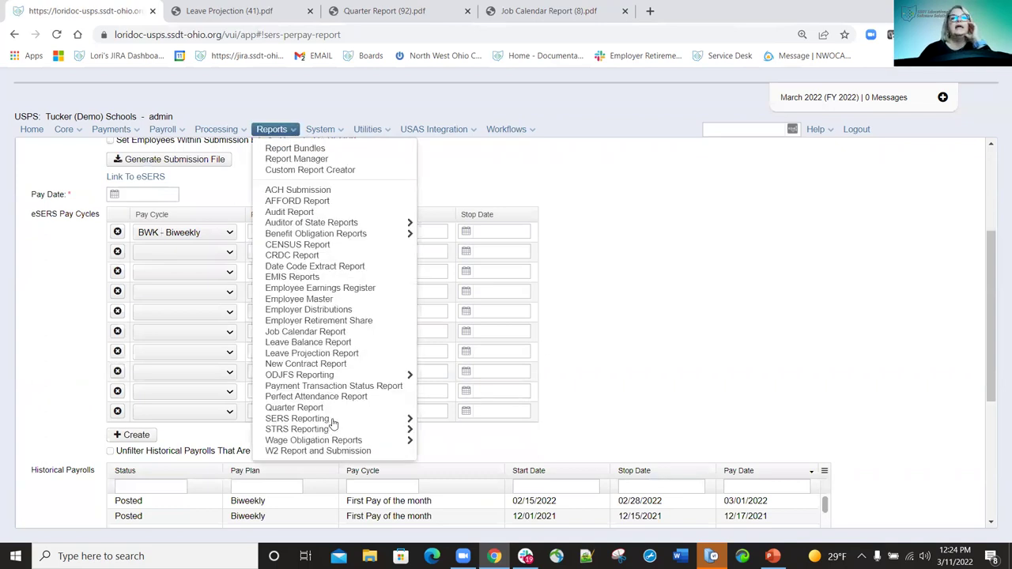
{"action": "mouse_move", "coordinate": [331, 420]}
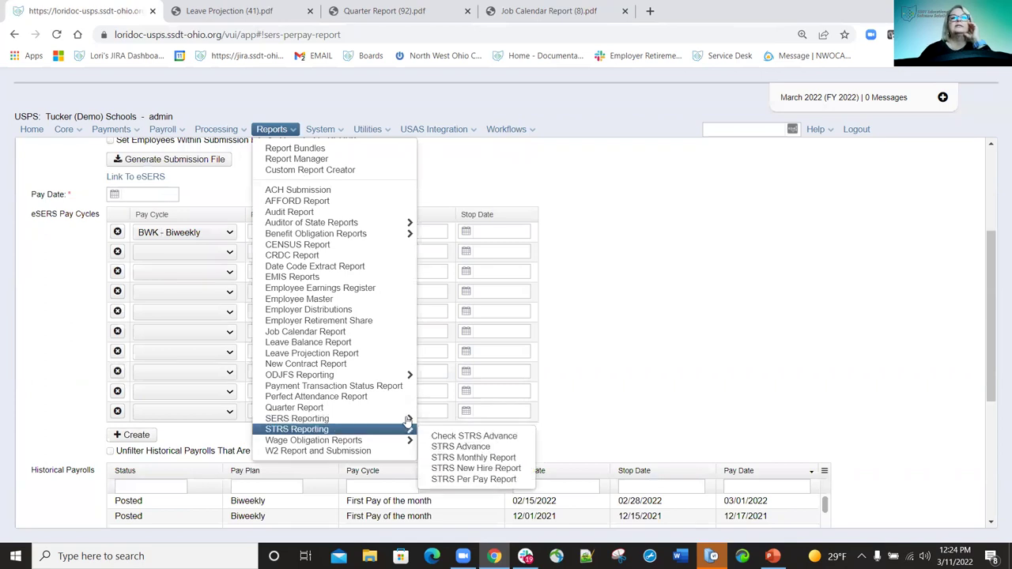
{"action": "left_click", "coordinate": [479, 458]}
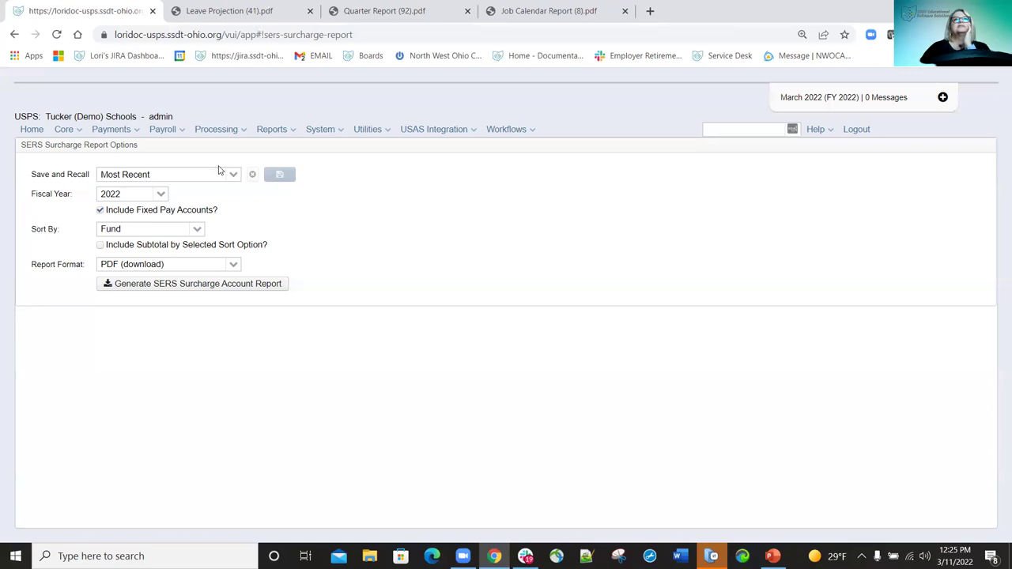
{"action": "left_click", "coordinate": [293, 131]}
{"action": "mouse_move", "coordinate": [336, 432]}
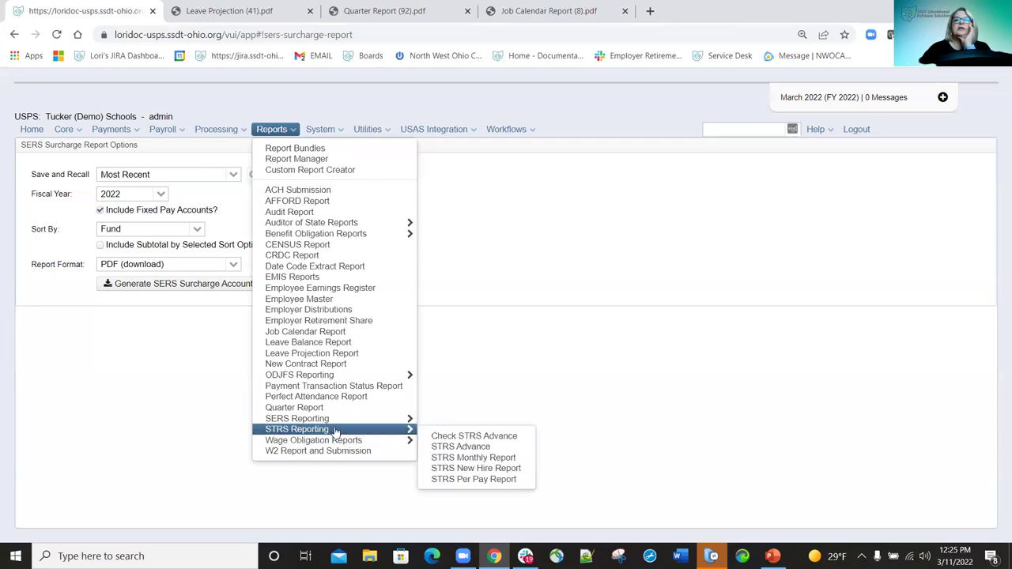
Open the Check STRS Advance report page with blank start and end dates.
{"action": "left_click", "coordinate": [453, 437]}
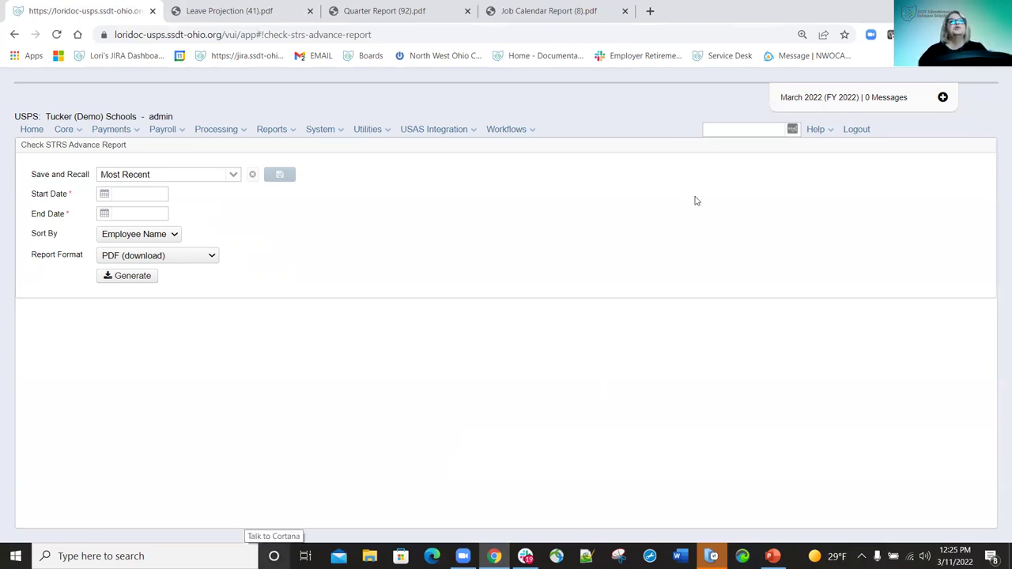
Open Reports > STRS Reporting > STRS Advance for the 7/1/21 to 6/30/22 academic year.
{"action": "left_click", "coordinate": [293, 132]}
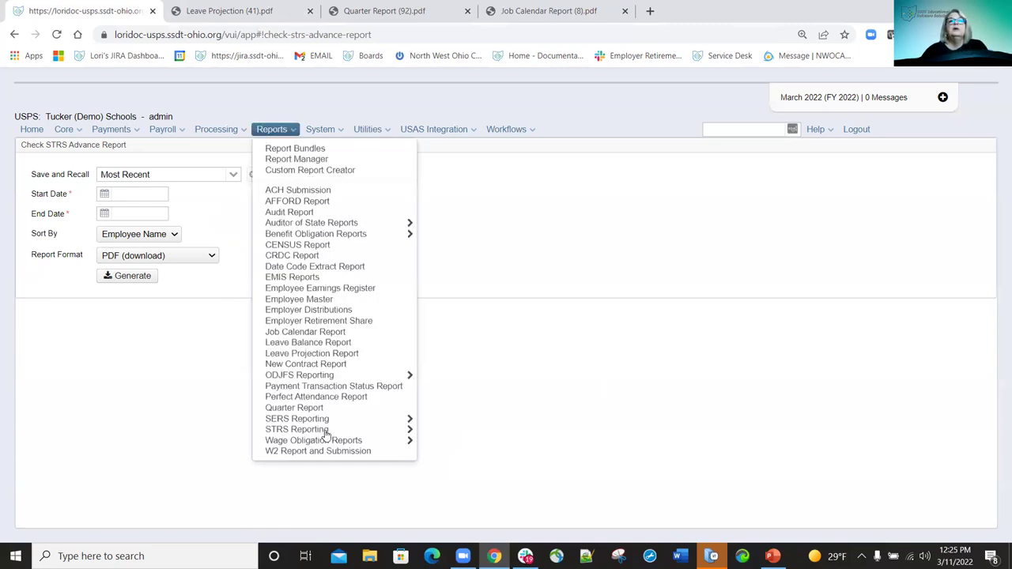
{"action": "mouse_move", "coordinate": [364, 433]}
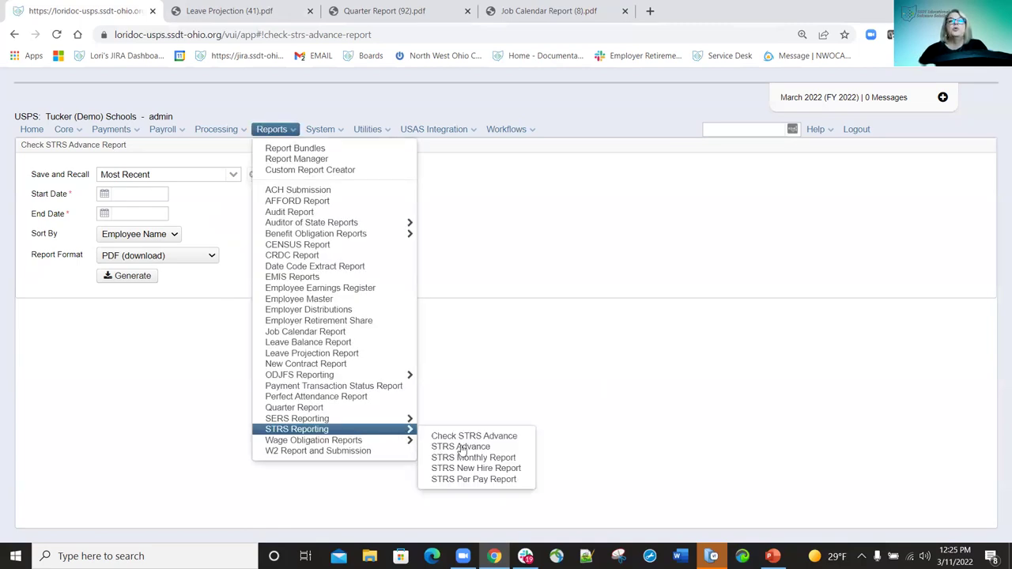
{"action": "left_click", "coordinate": [461, 447]}
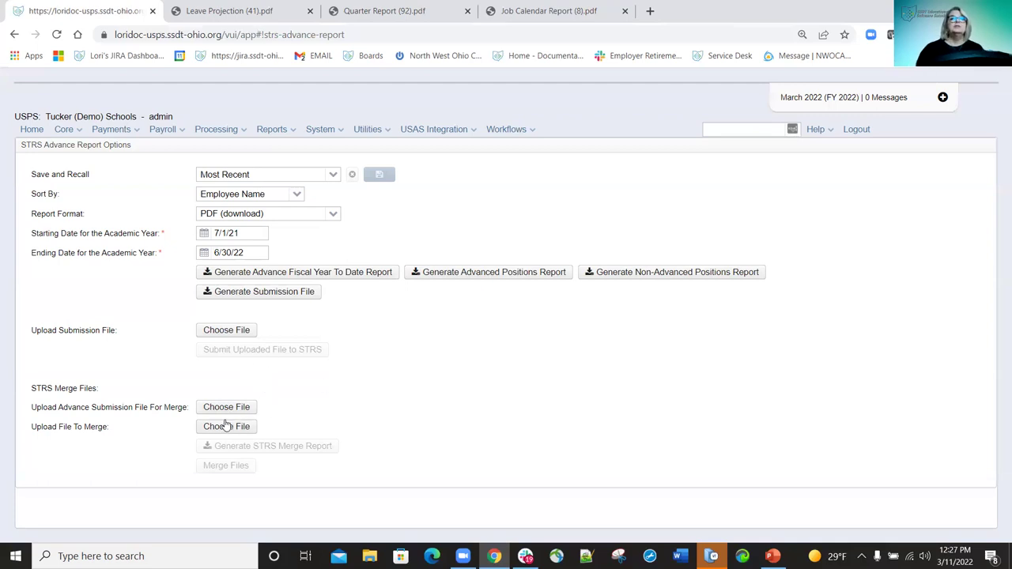
{"action": "left_click", "coordinate": [247, 409]}
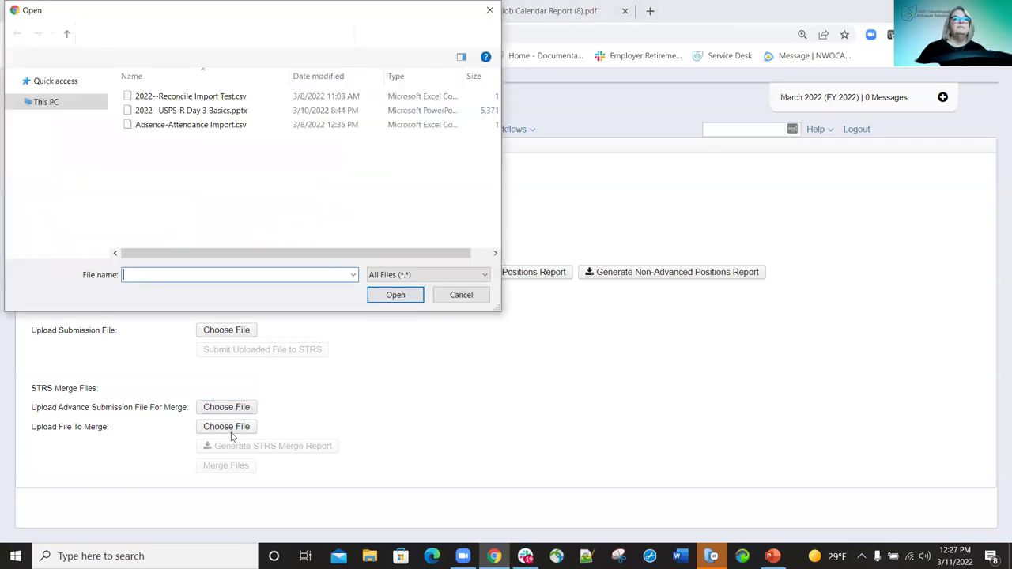
{"action": "left_click", "coordinate": [461, 294]}
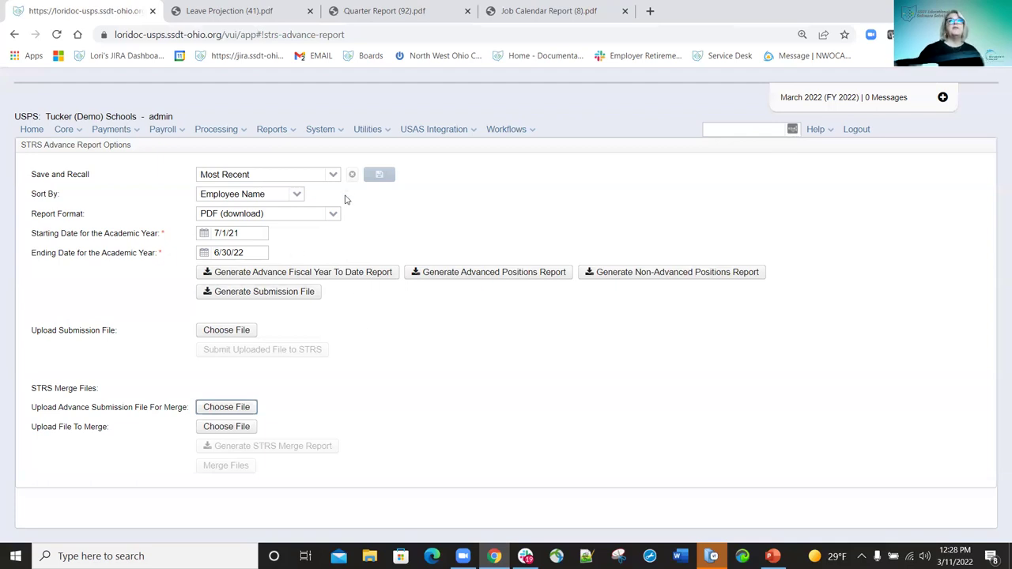
Open STRS New Hire Report options, scroll to the top, and reopen the STRS Reporting menu.
{"action": "left_click", "coordinate": [293, 131]}
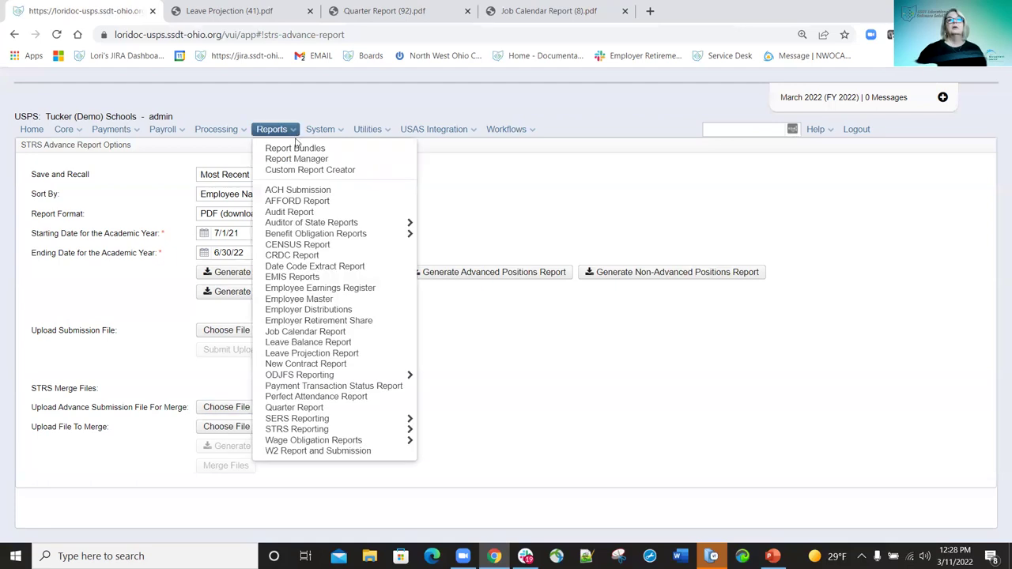
{"action": "mouse_move", "coordinate": [379, 431]}
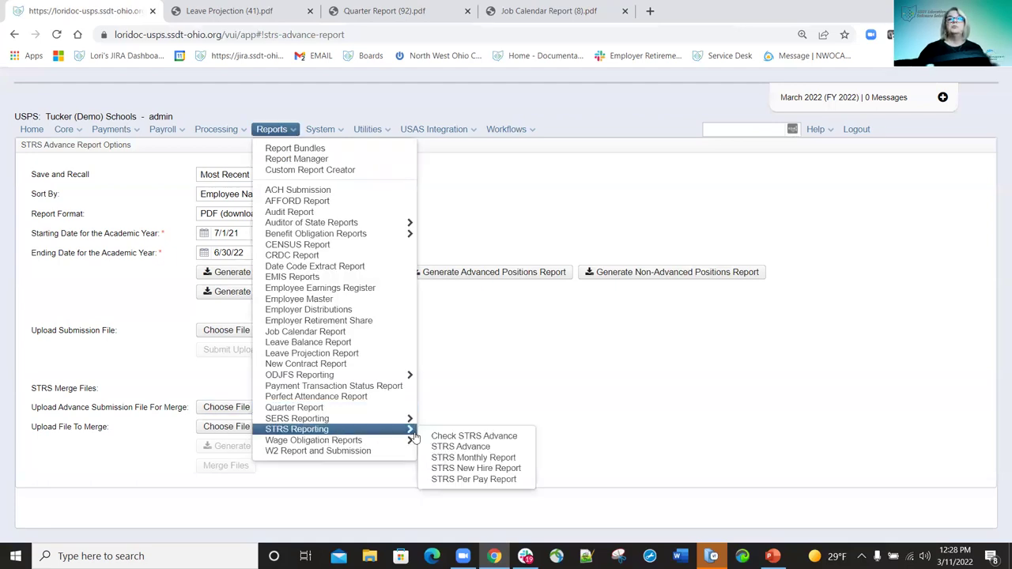
{"action": "left_click", "coordinate": [461, 463]}
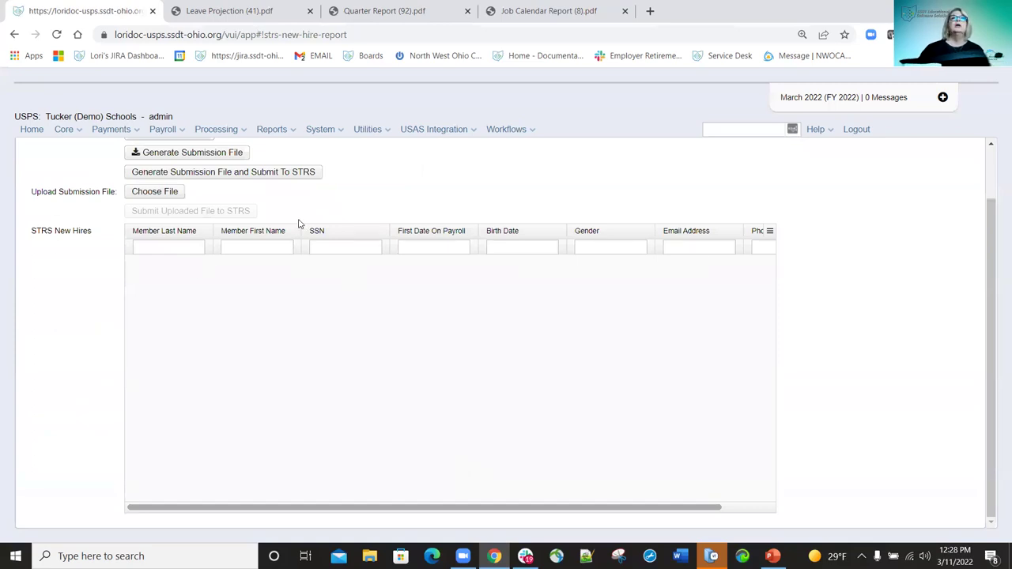
{"action": "scroll", "coordinate": [296, 222], "scroll_direction": "up", "scroll_amount": 1}
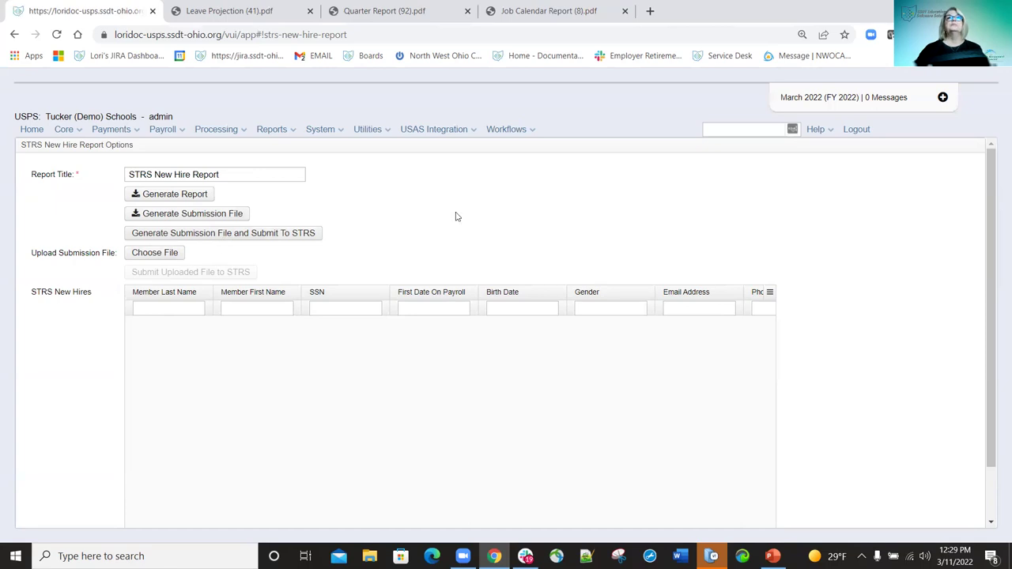
{"action": "left_click", "coordinate": [294, 132]}
{"action": "mouse_move", "coordinate": [332, 430]}
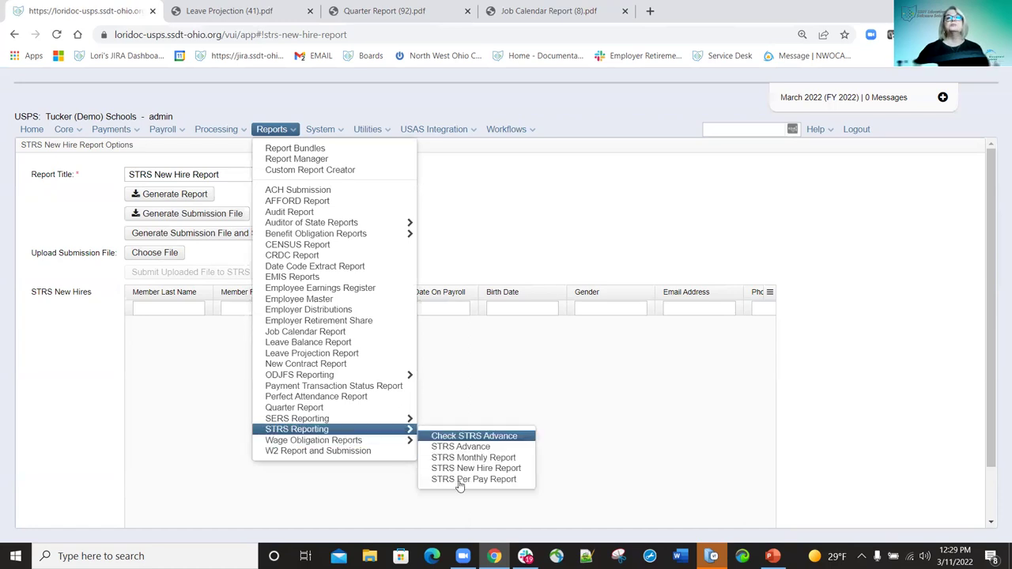
Open STRS Per Pay Report with only the 03/01/2022 payroll checked, unticking 11/30/2021.
{"action": "left_click", "coordinate": [463, 479]}
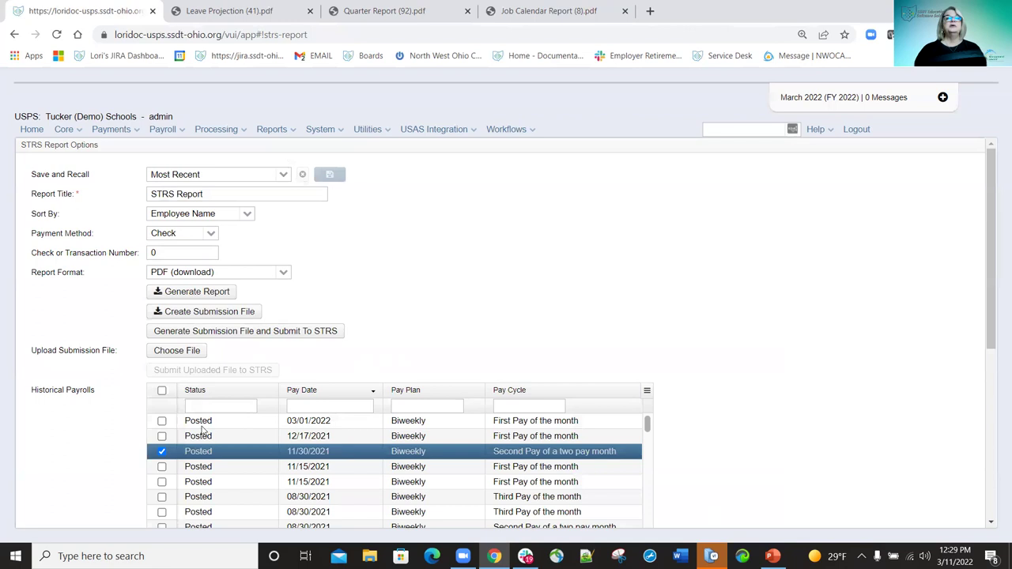
{"action": "left_click", "coordinate": [162, 421]}
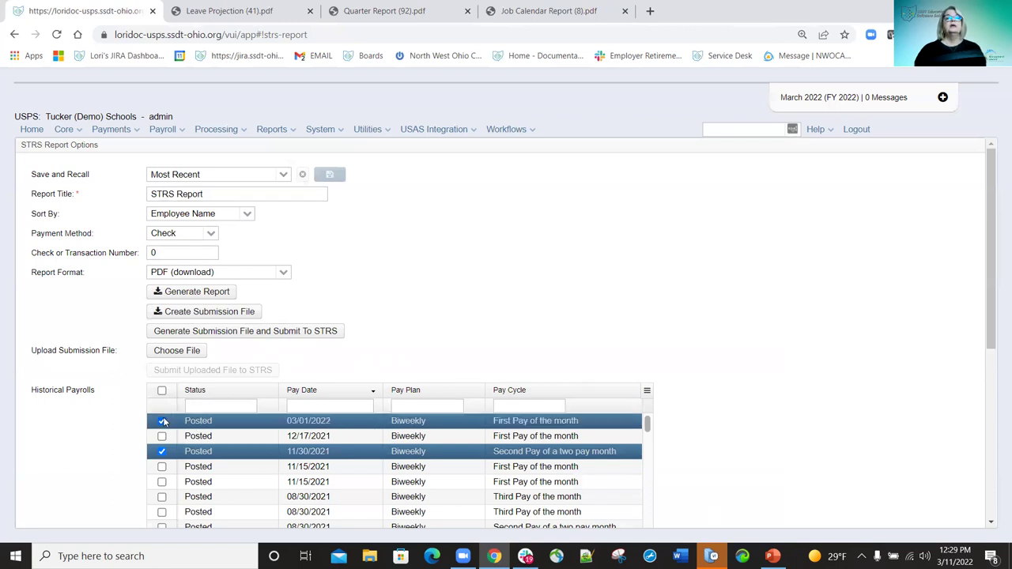
{"action": "left_click", "coordinate": [162, 451]}
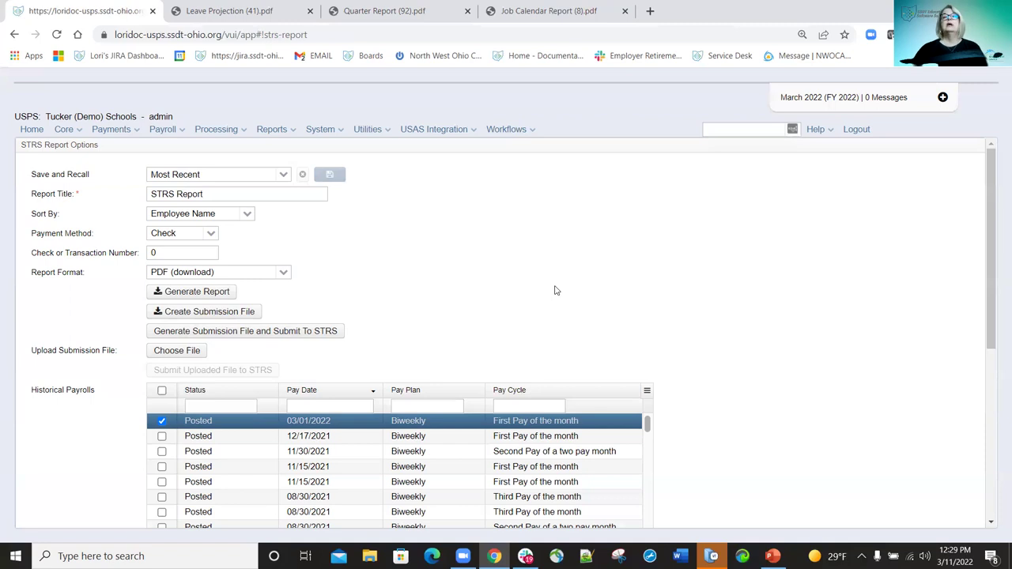
{"action": "left_click", "coordinate": [295, 132]}
{"action": "mouse_move", "coordinate": [308, 445]}
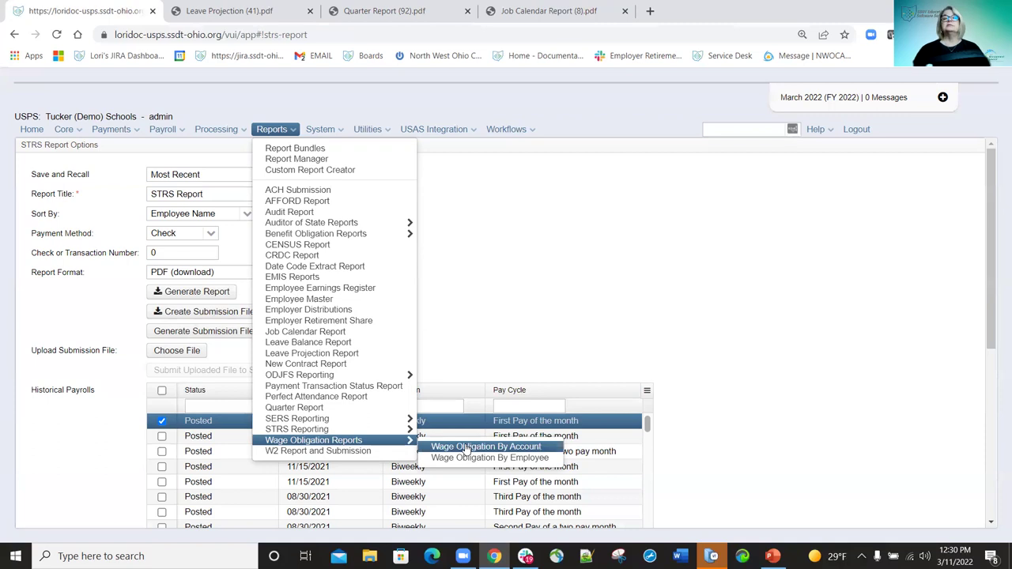
Open the Wage Obligation By Account report and scroll through it.
{"action": "left_click", "coordinate": [466, 448]}
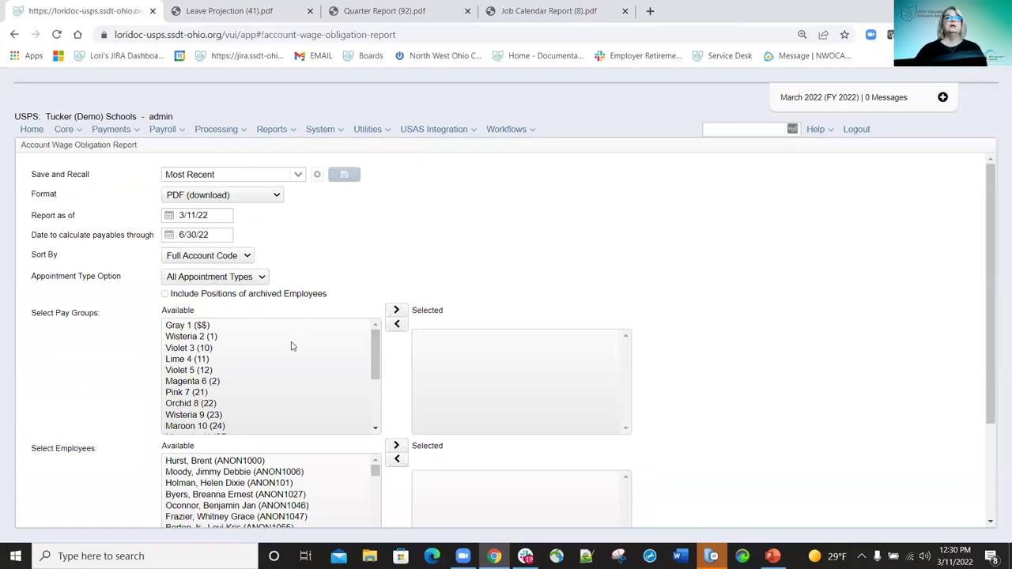
{"action": "scroll", "coordinate": [292, 346], "scroll_direction": "down", "scroll_amount": 3}
{"action": "scroll", "coordinate": [289, 261], "scroll_direction": "up", "scroll_amount": 4}
Open the Wage Obligation By Employee report and scroll through it.
{"action": "left_click", "coordinate": [291, 132]}
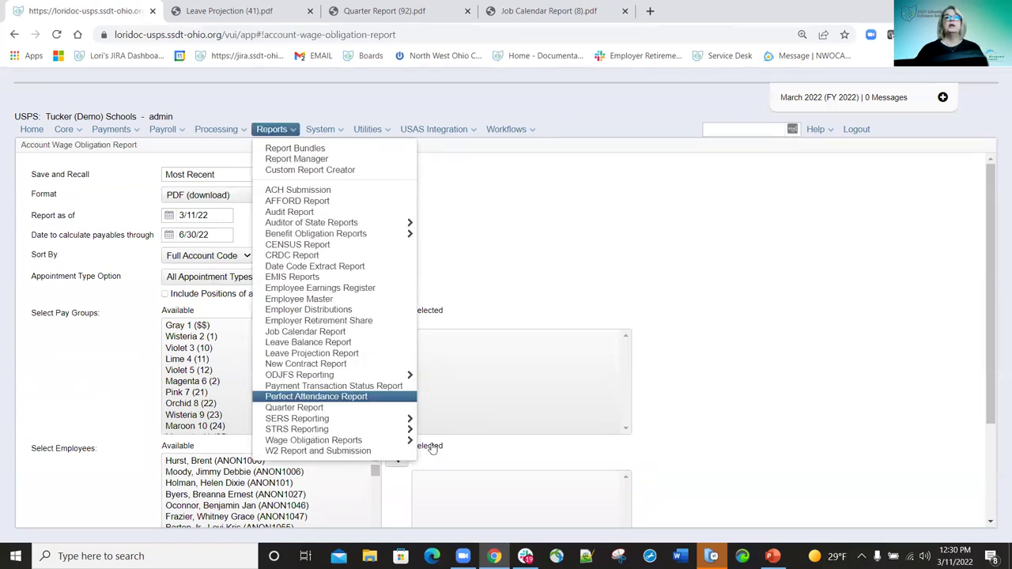
{"action": "mouse_move", "coordinate": [396, 441]}
{"action": "left_click", "coordinate": [489, 458]}
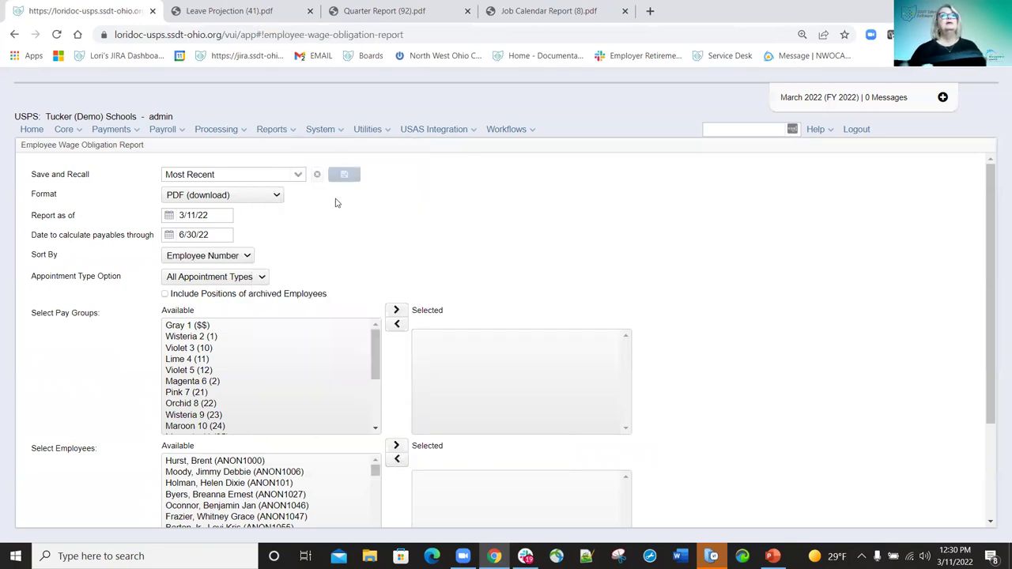
{"action": "scroll", "coordinate": [303, 242], "scroll_direction": "down", "scroll_amount": 2}
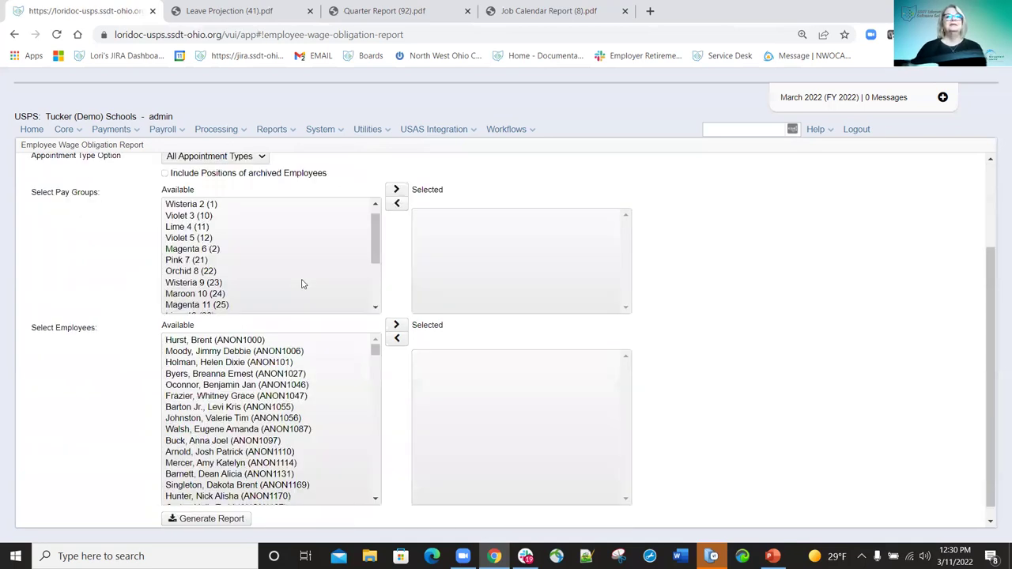
{"action": "scroll", "coordinate": [261, 510], "scroll_direction": "up", "scroll_amount": 2}
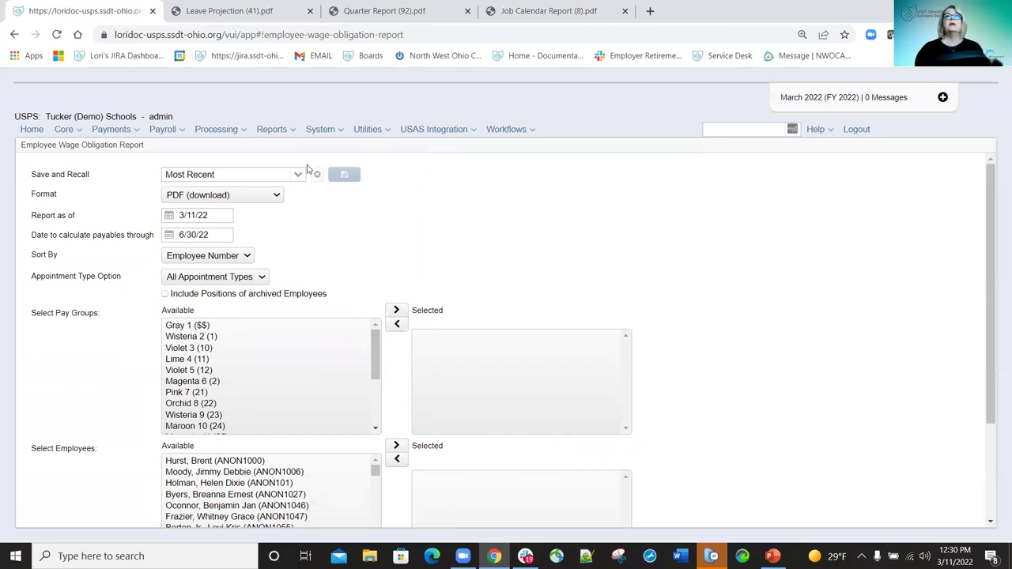
{"action": "left_click", "coordinate": [290, 131]}
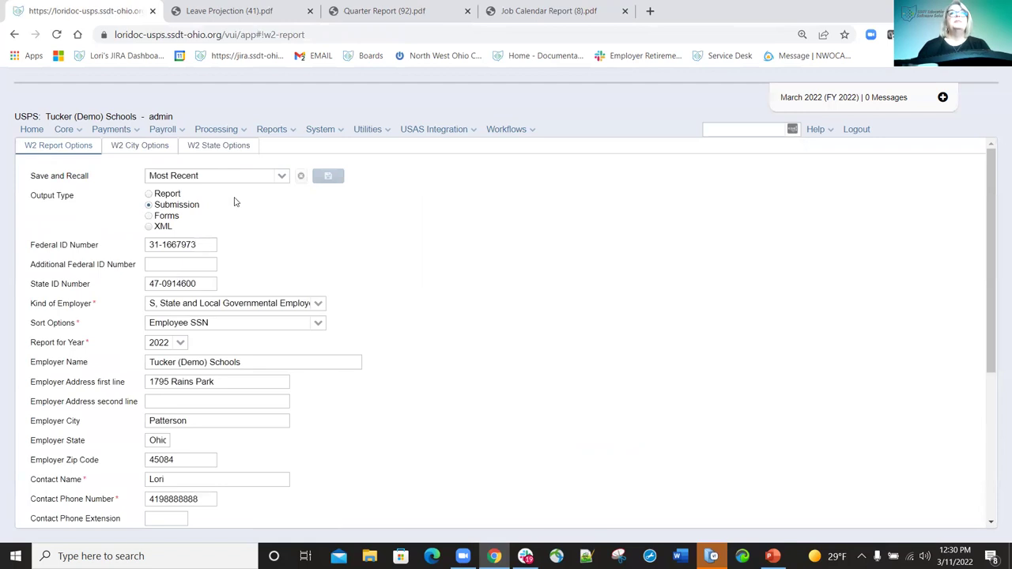
Switch the W2 output type to Report, then to Submission, and review the form.
{"action": "left_click", "coordinate": [149, 194]}
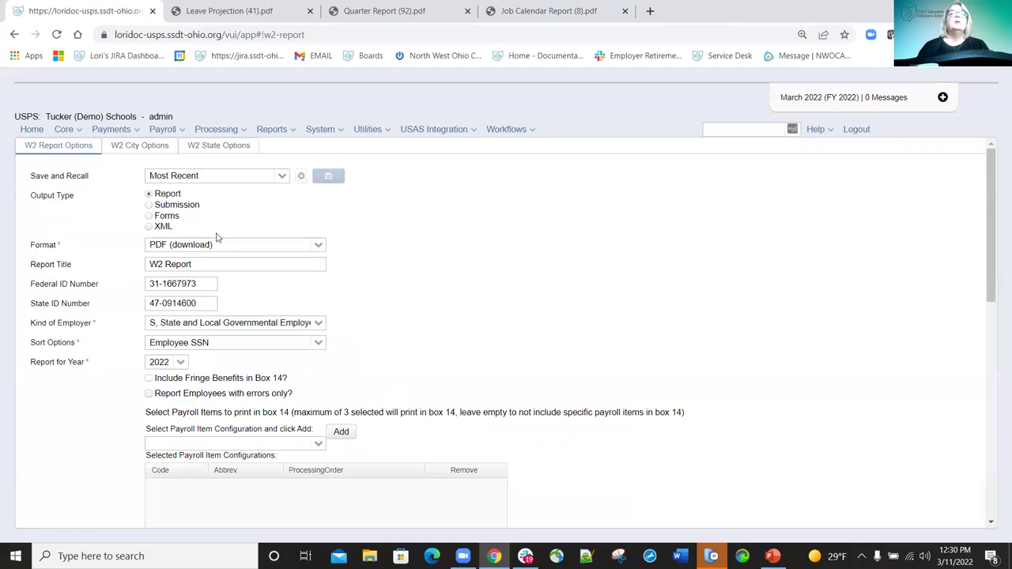
{"action": "left_click", "coordinate": [149, 205]}
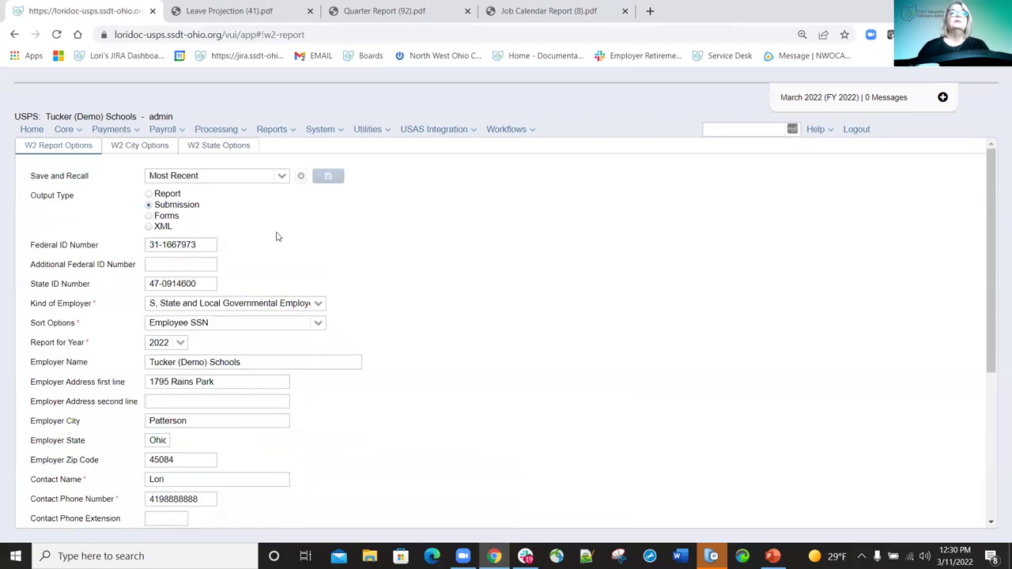
{"action": "scroll", "coordinate": [286, 257], "scroll_direction": "down", "scroll_amount": 3}
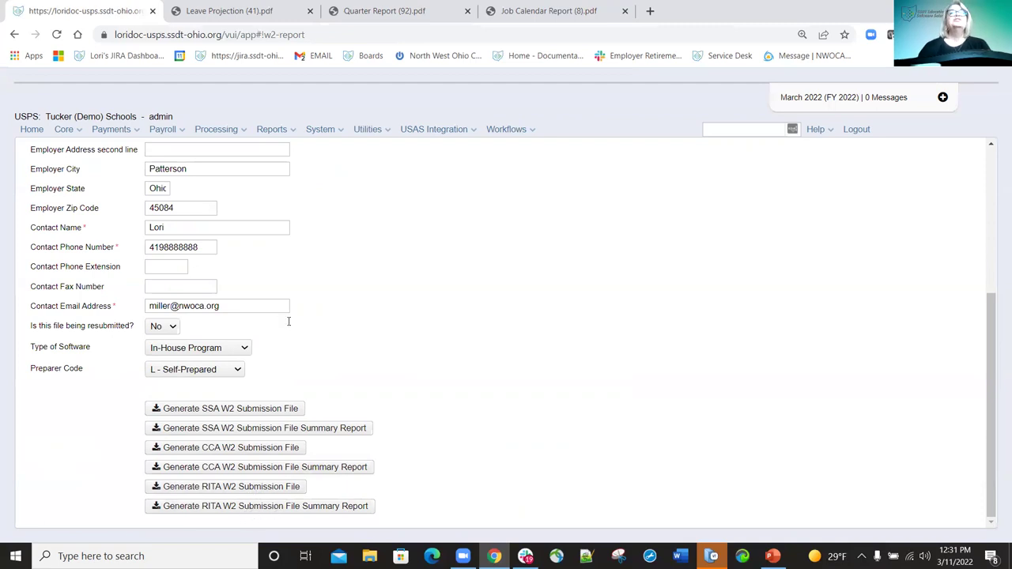
{"action": "scroll", "coordinate": [288, 321], "scroll_direction": "up", "scroll_amount": 3}
Switch the W2 output to Forms and look at the individual employee selection.
{"action": "left_click", "coordinate": [152, 220]}
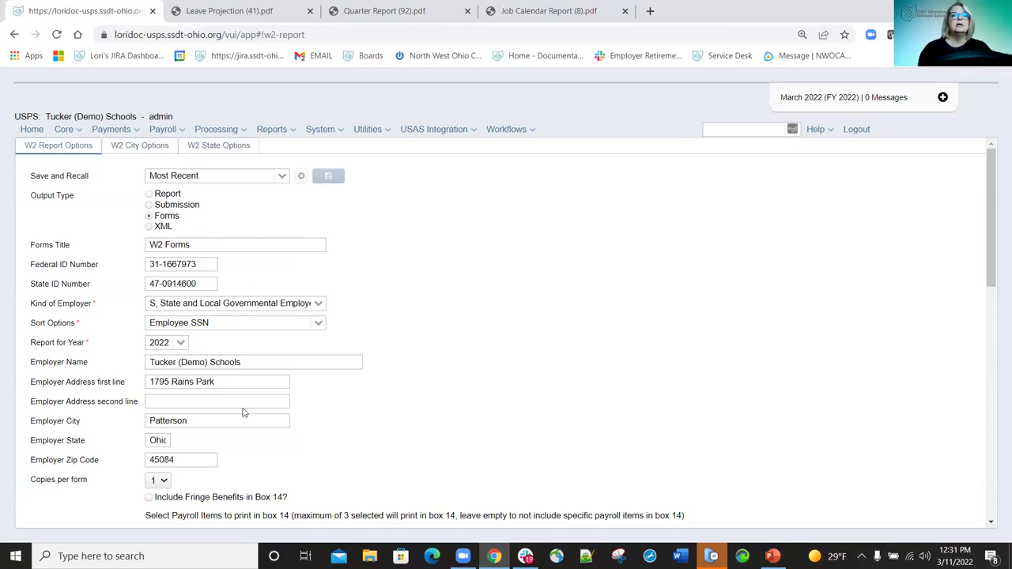
{"action": "scroll", "coordinate": [243, 412], "scroll_direction": "down", "scroll_amount": 3}
{"action": "scroll", "coordinate": [215, 277], "scroll_direction": "down", "scroll_amount": 2}
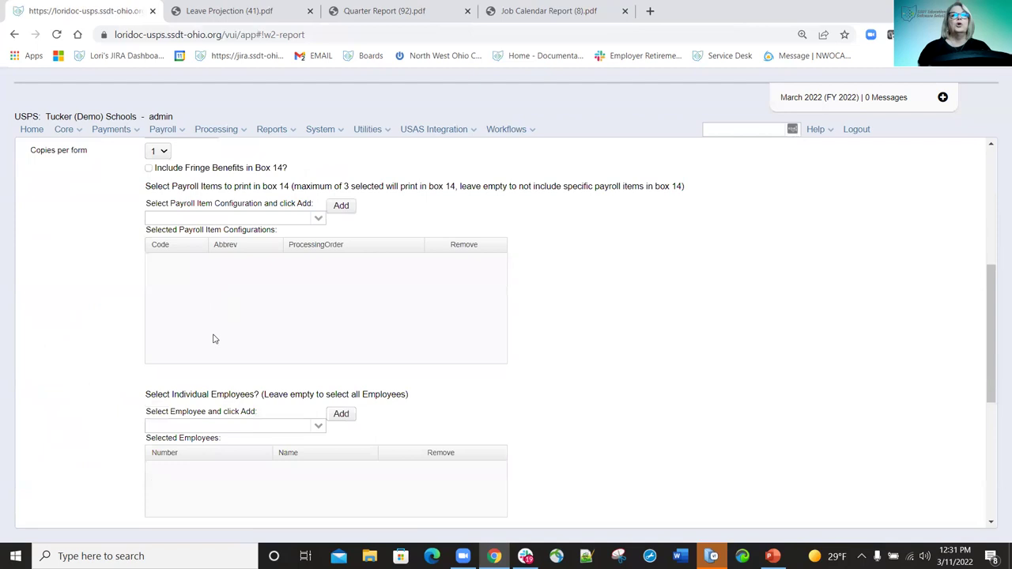
{"action": "scroll", "coordinate": [194, 292], "scroll_direction": "down", "scroll_amount": 2}
{"action": "left_click", "coordinate": [264, 294]}
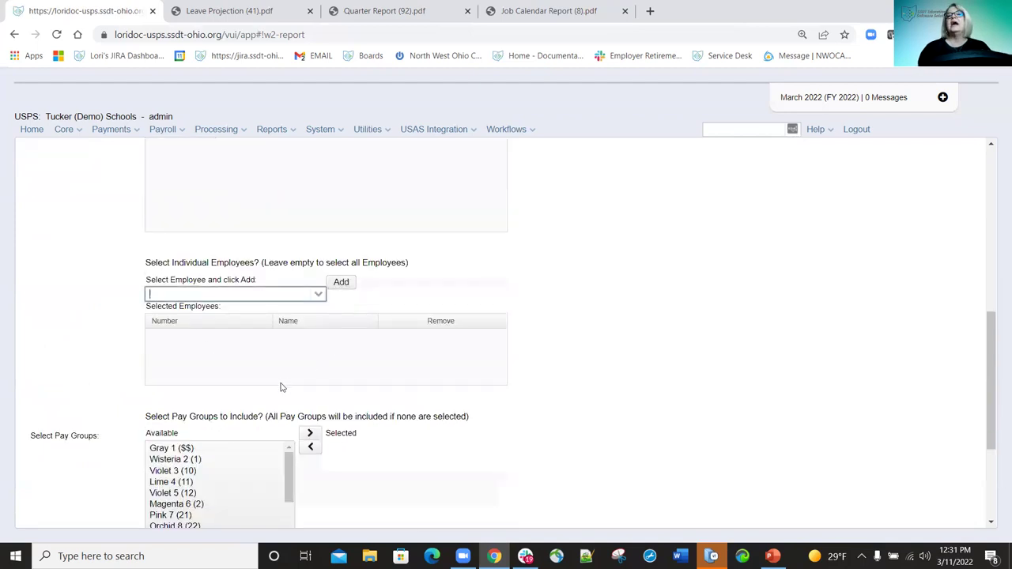
{"action": "scroll", "coordinate": [280, 392], "scroll_direction": "down", "scroll_amount": 3}
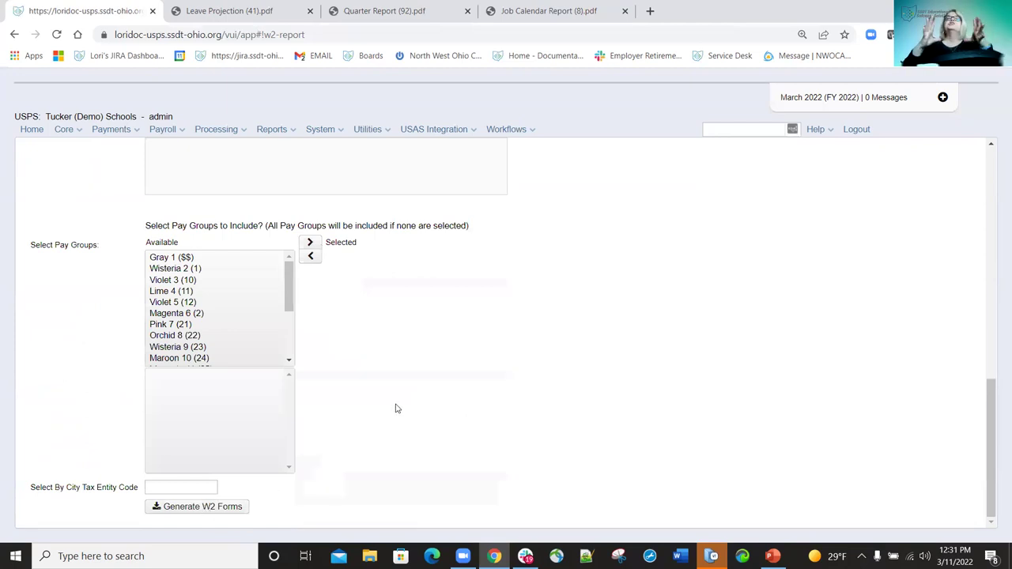
{"action": "scroll", "coordinate": [336, 259], "scroll_direction": "up", "scroll_amount": 10}
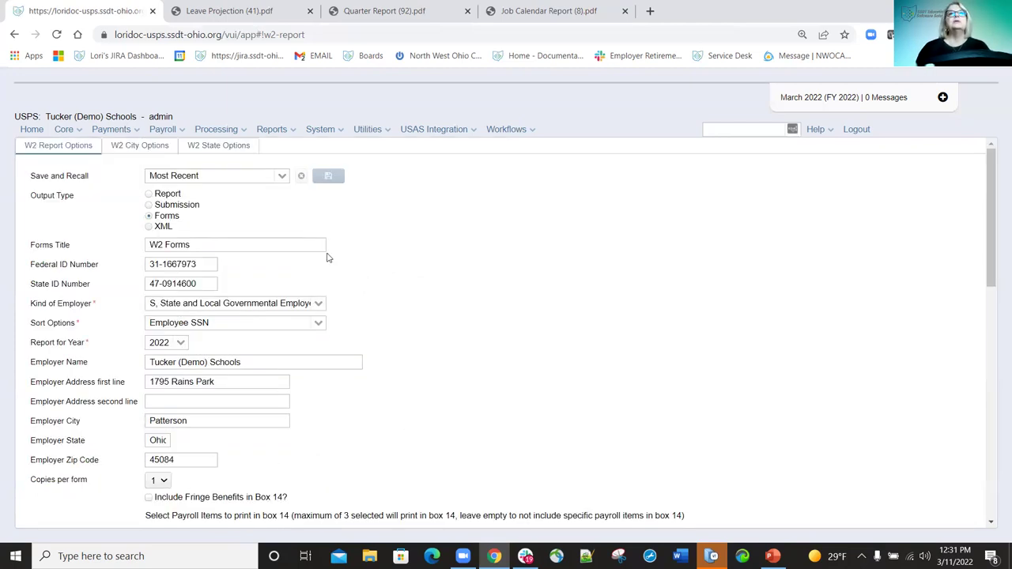
Set the W2 output to XML, titled W2 Form Data, and scroll to Generate XML Output.
{"action": "left_click", "coordinate": [149, 227]}
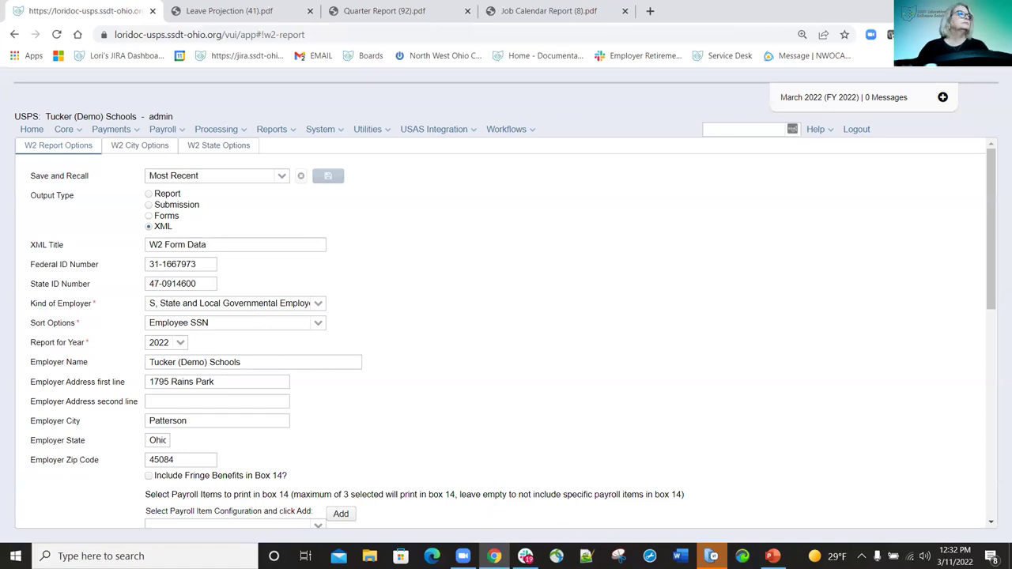
{"action": "scroll", "coordinate": [593, 423], "scroll_direction": "down", "scroll_amount": 2}
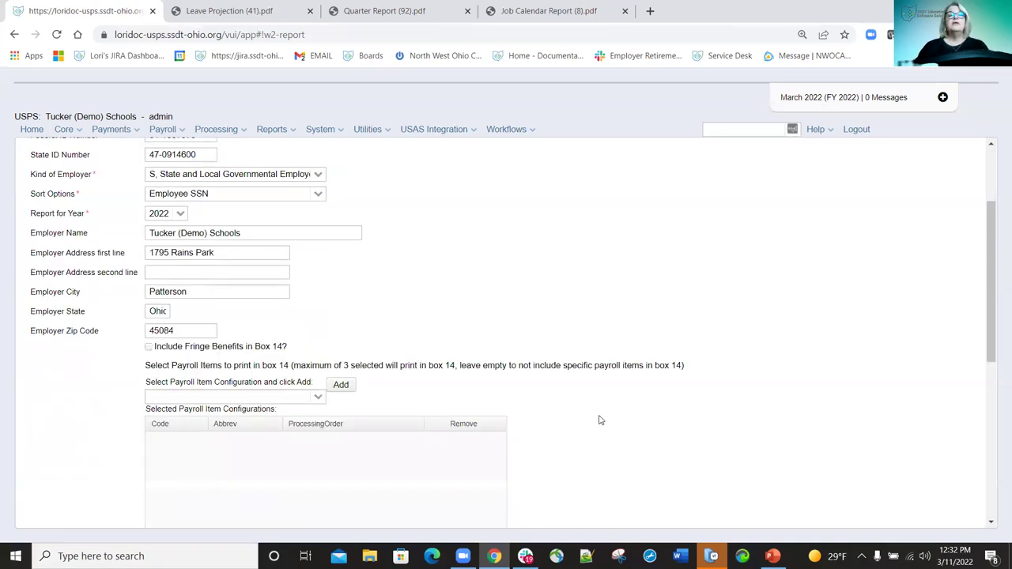
{"action": "scroll", "coordinate": [594, 420], "scroll_direction": "down", "scroll_amount": 5}
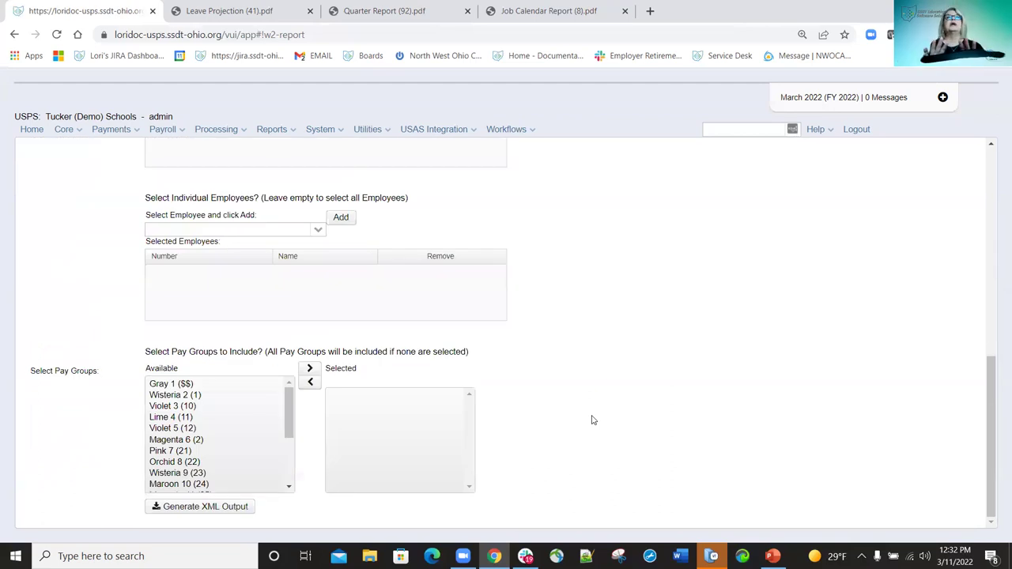